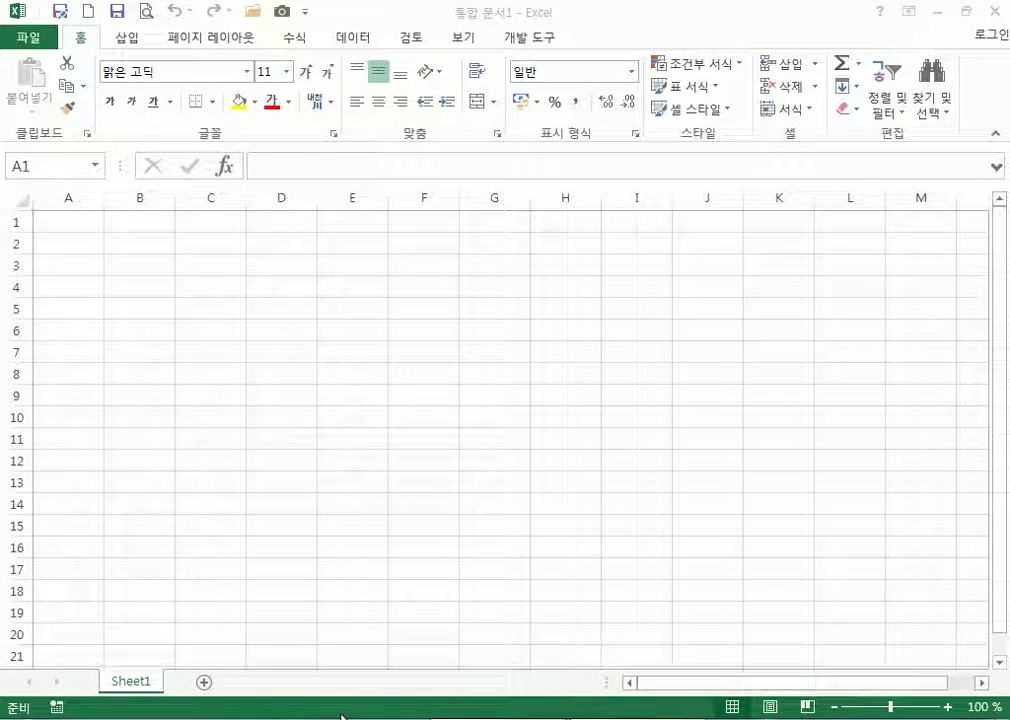
Switch to File Explorer and open the chapter 4 folder inside Downloads > EPH2014 > Part 1 엑셀
key(super+e)
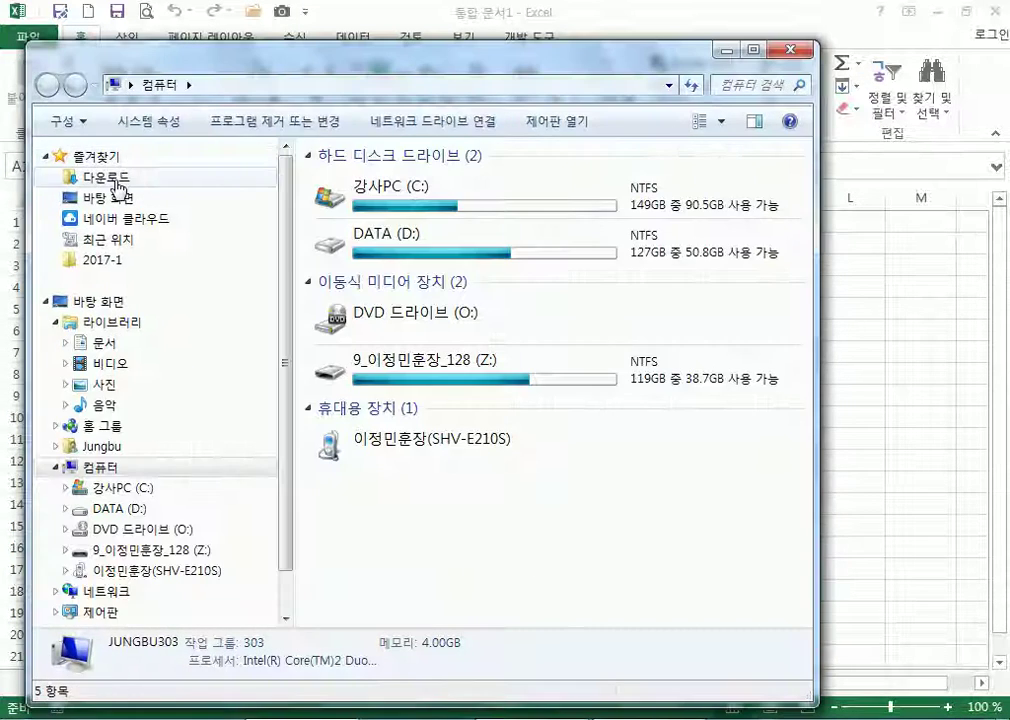
click(168, 185)
double_click(355, 178)
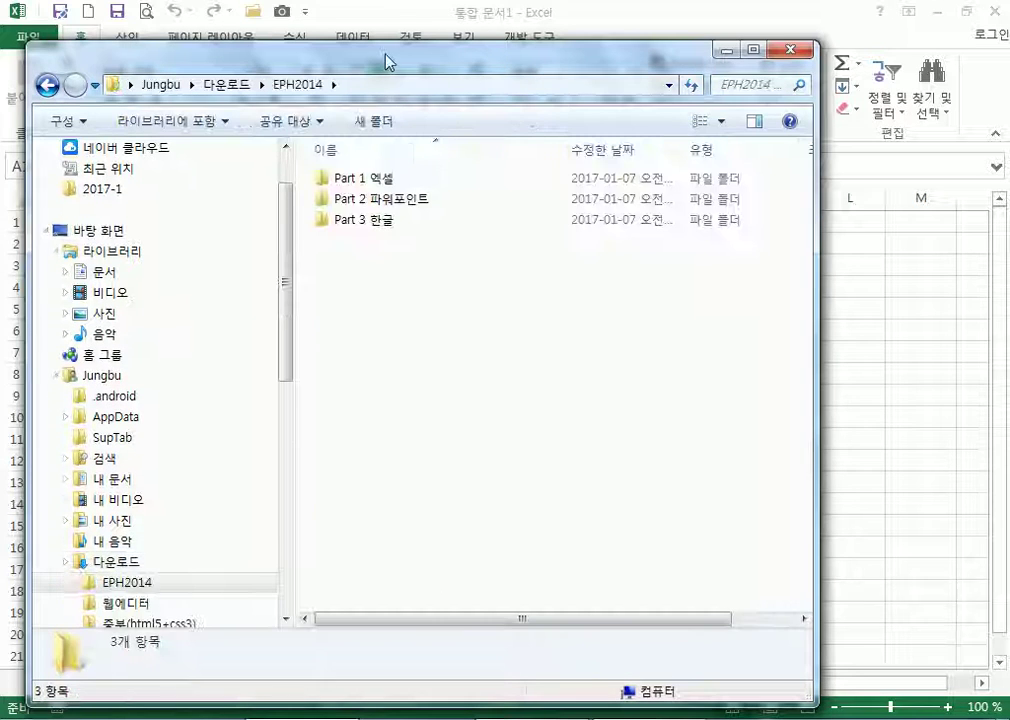
double_click(304, 43)
double_click(314, 131)
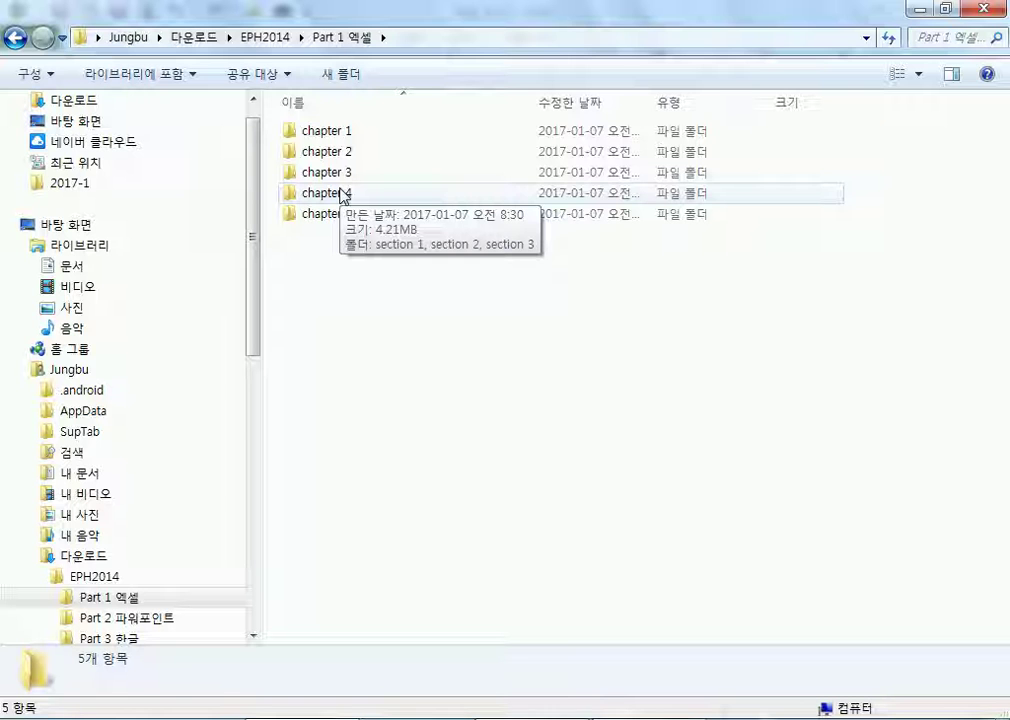
double_click(306, 193)
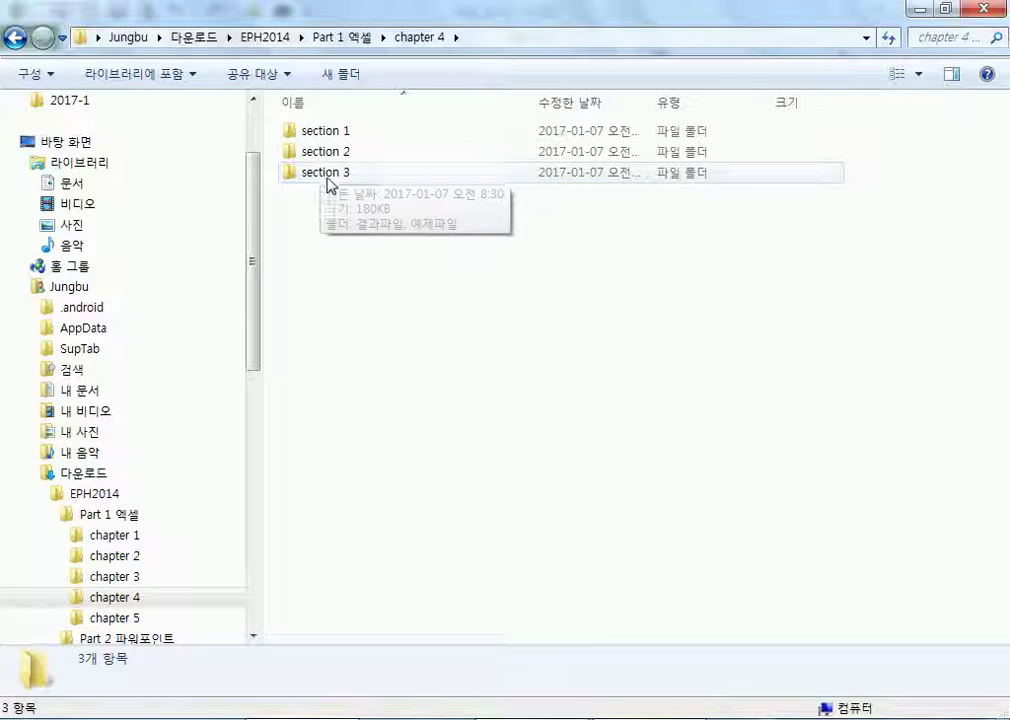
Look into section 3's 예제파일 folder, and open 영업사원_부분합.xlsx from section 1's 예제파일 folder
double_click(327, 176)
double_click(326, 156)
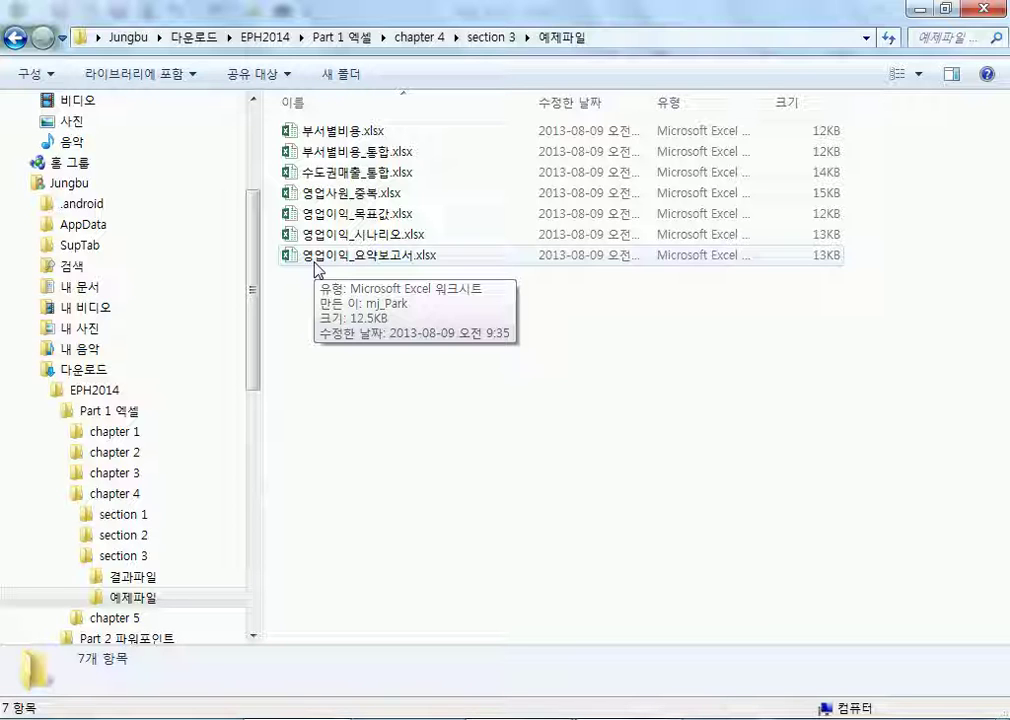
click(135, 515)
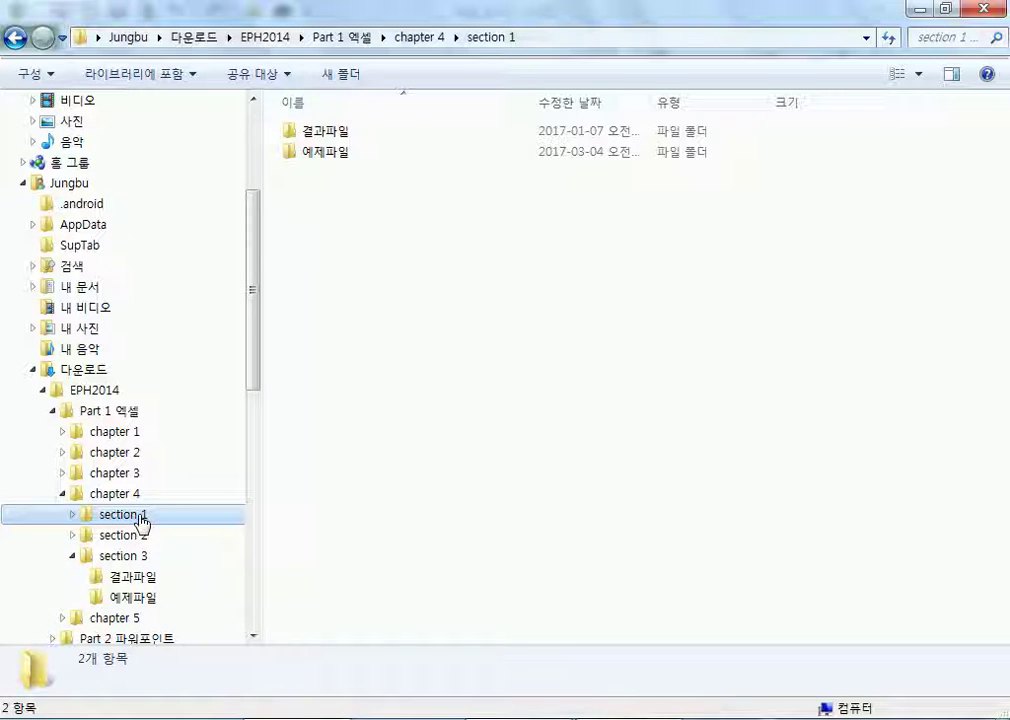
double_click(340, 153)
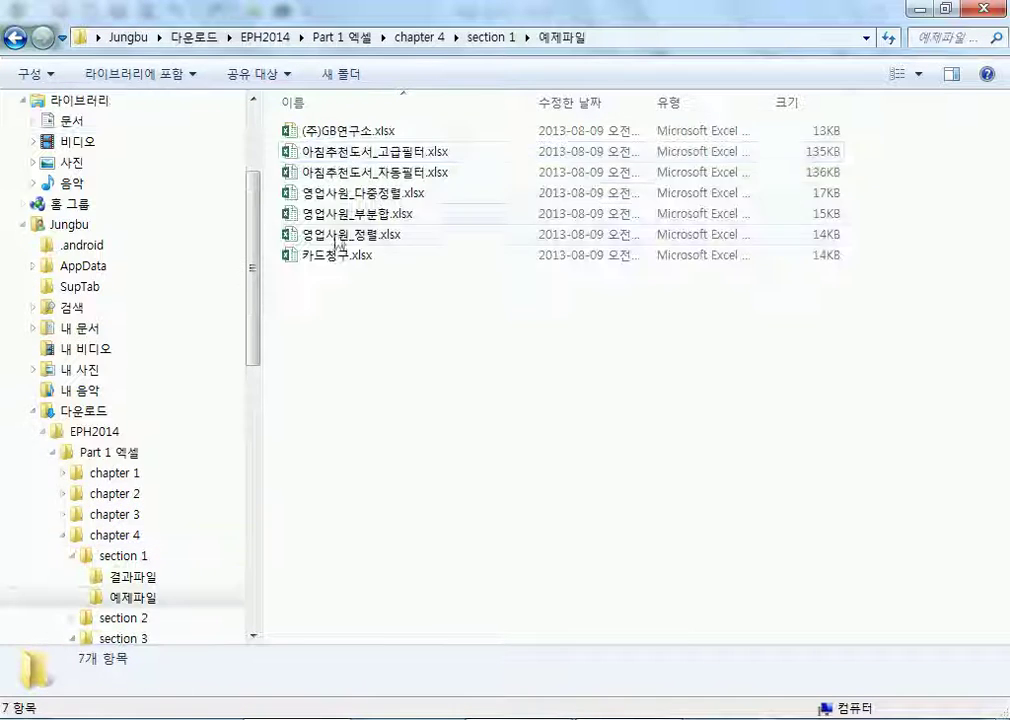
click(318, 240)
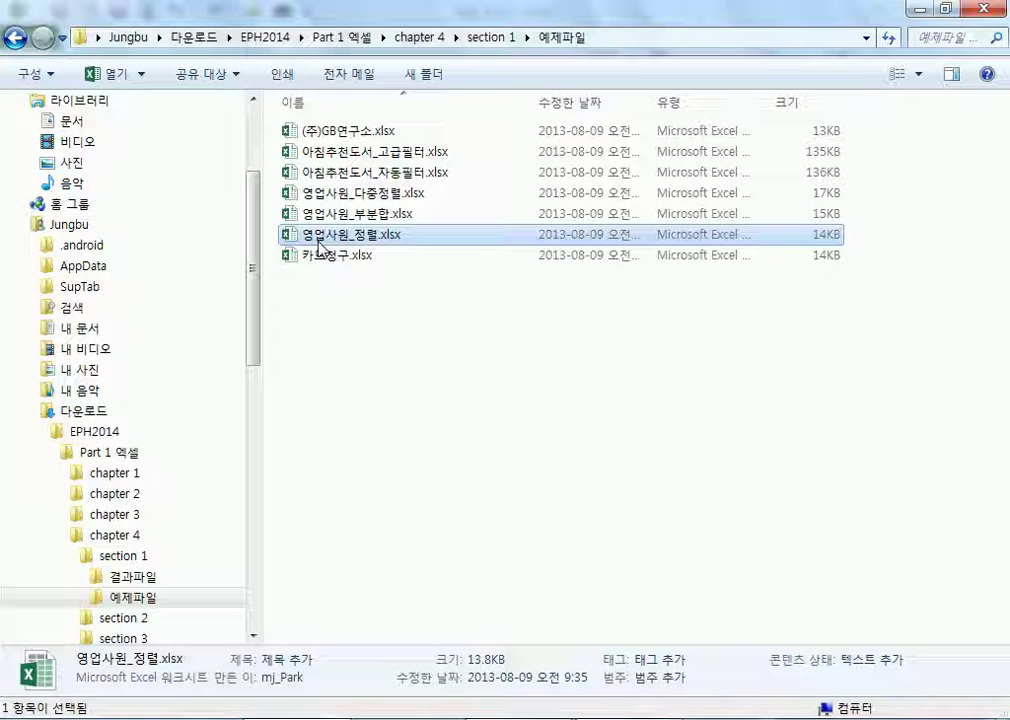
click(322, 216)
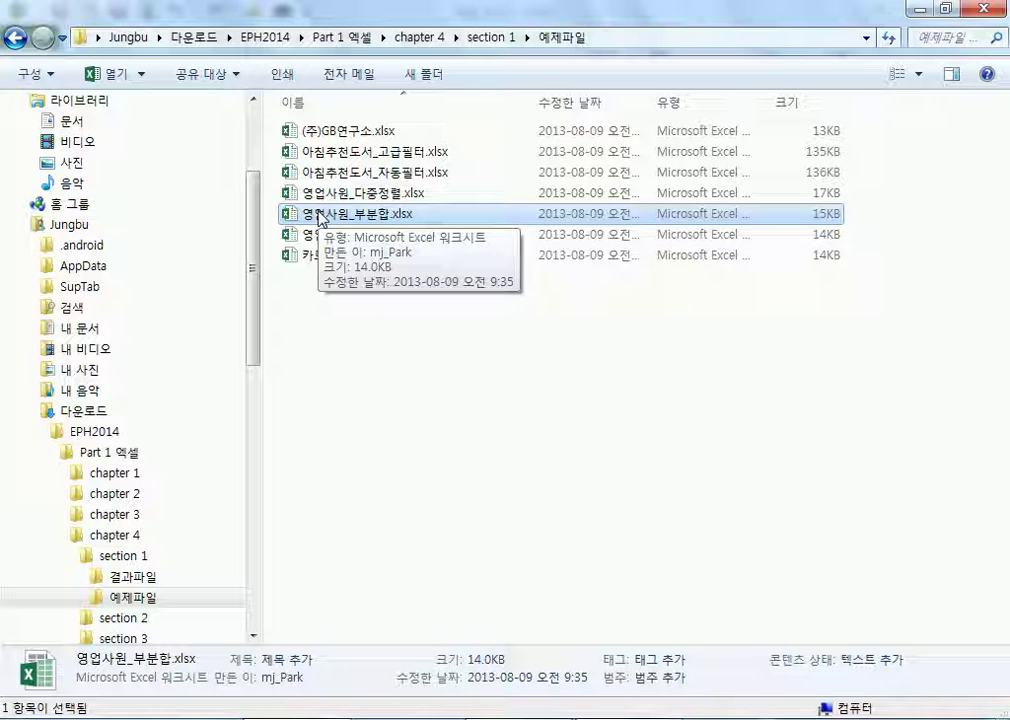
double_click(318, 216)
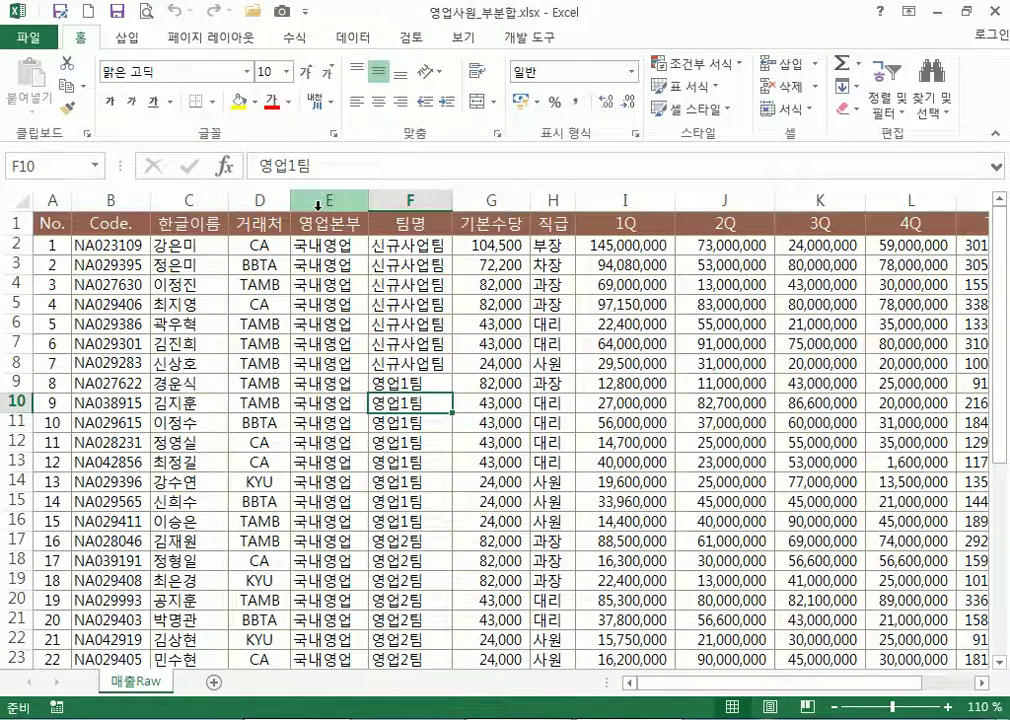
Examine the 거래처, 영업본부, 팀명 and 직급 columns of the 매출Raw sheet as possible grouping fields
click(379, 377)
scroll(379, 377, down, 1)
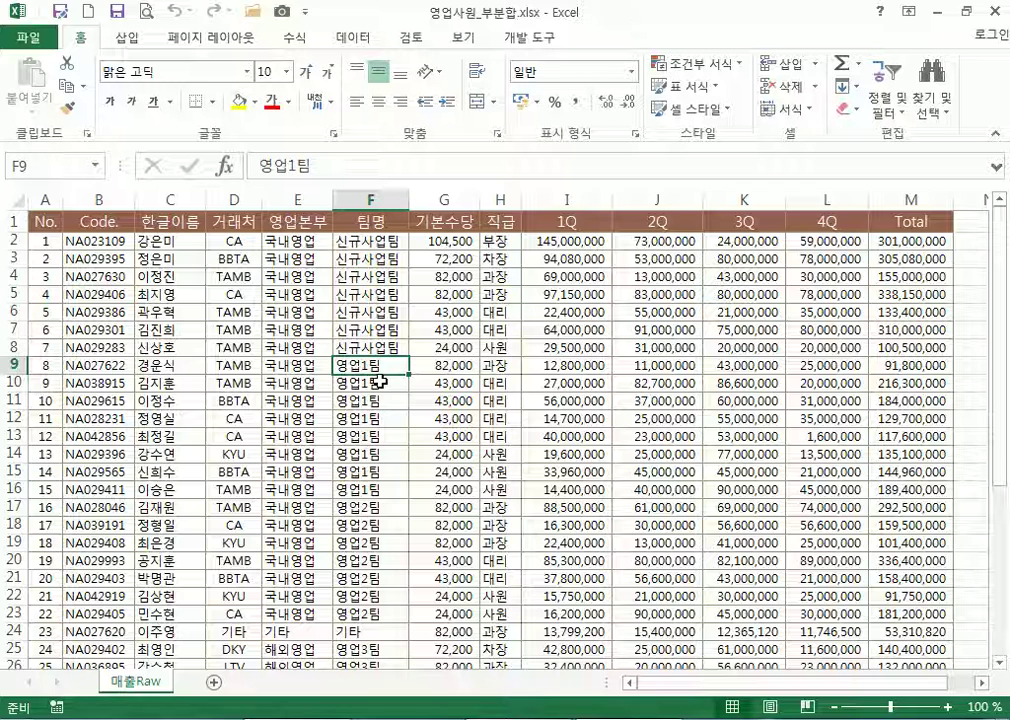
click(234, 294)
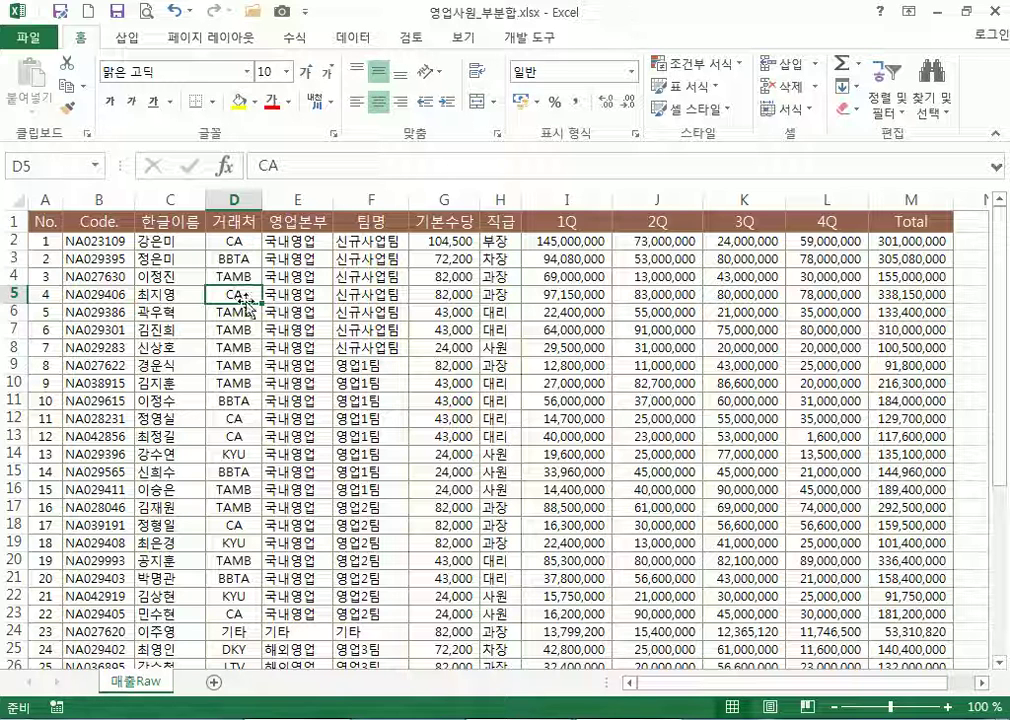
click(316, 241)
click(363, 243)
click(507, 260)
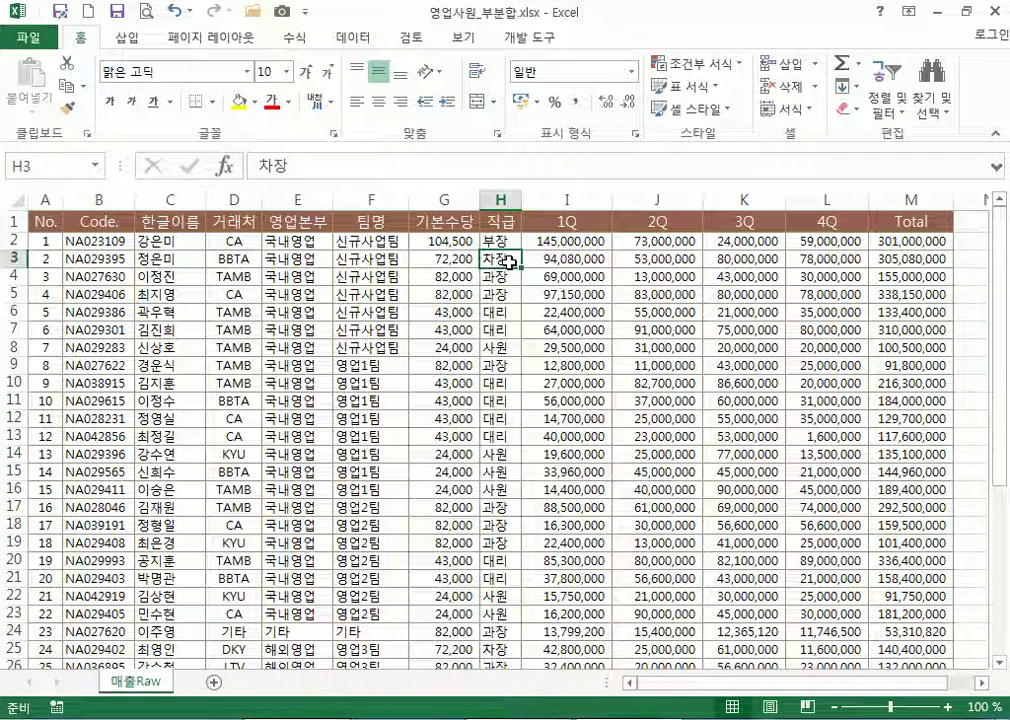
click(388, 245)
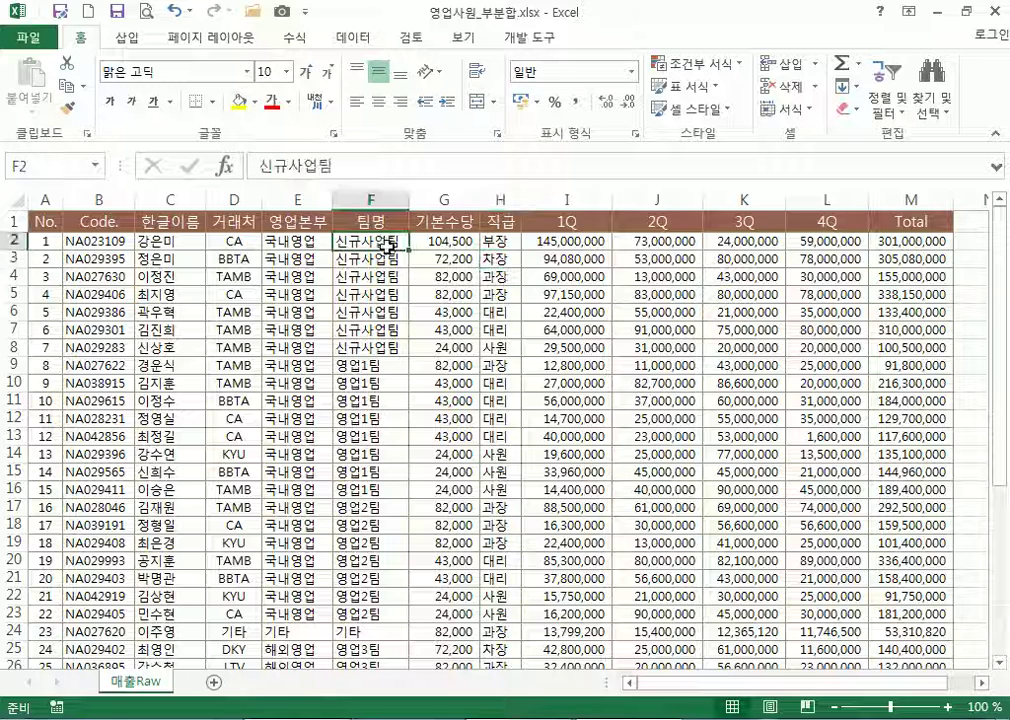
click(289, 279)
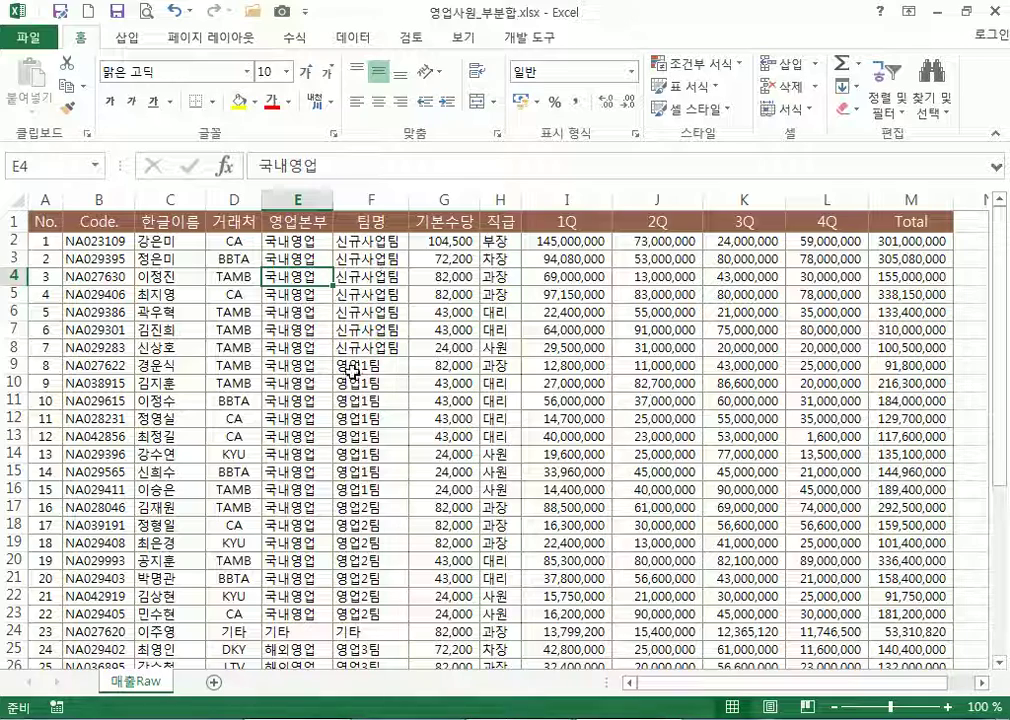
scroll(365, 492, down, 4)
scroll(366, 497, down, 3)
scroll(366, 495, up, 7)
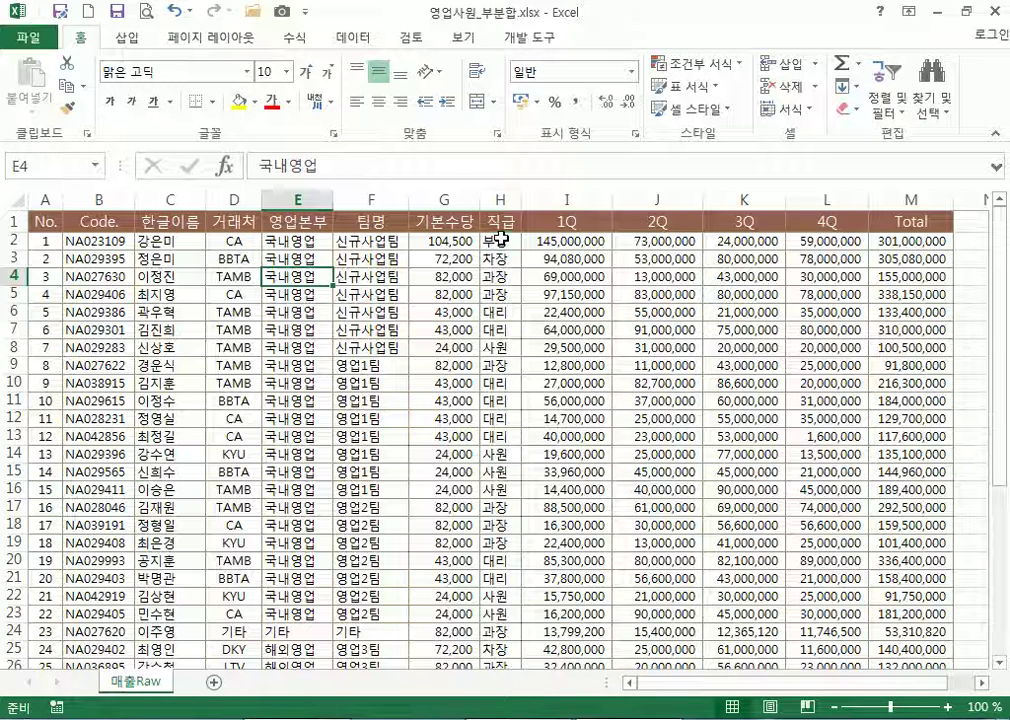
Check how the ranks in the 직급 column are ordered throughout the list
click(499, 240)
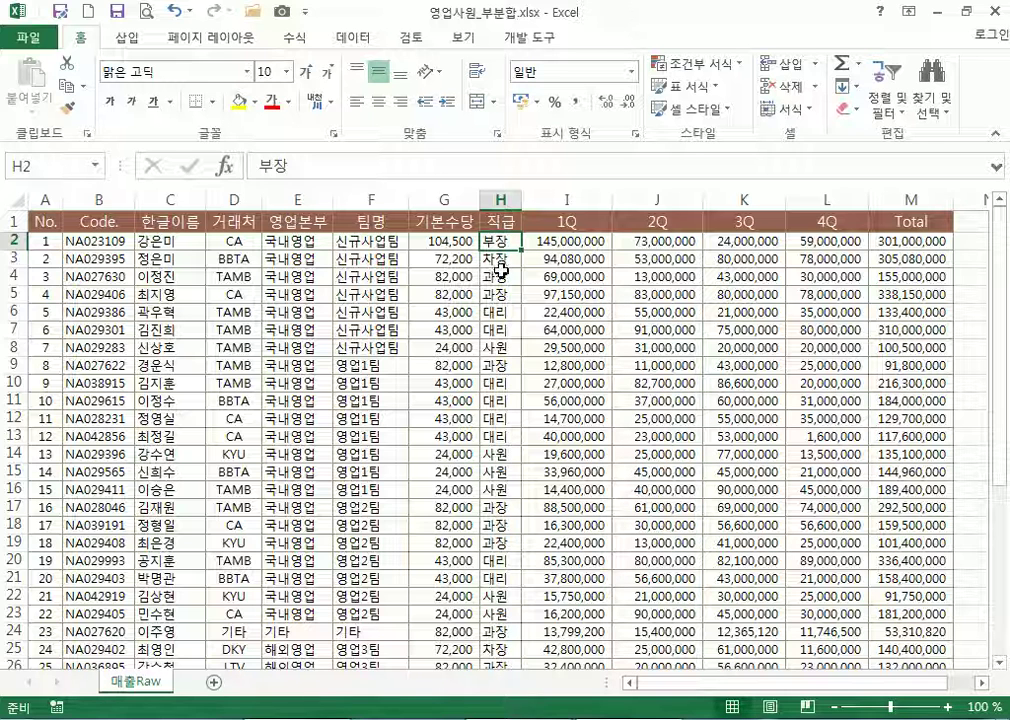
drag(501, 280, 512, 298)
drag(497, 508, 500, 529)
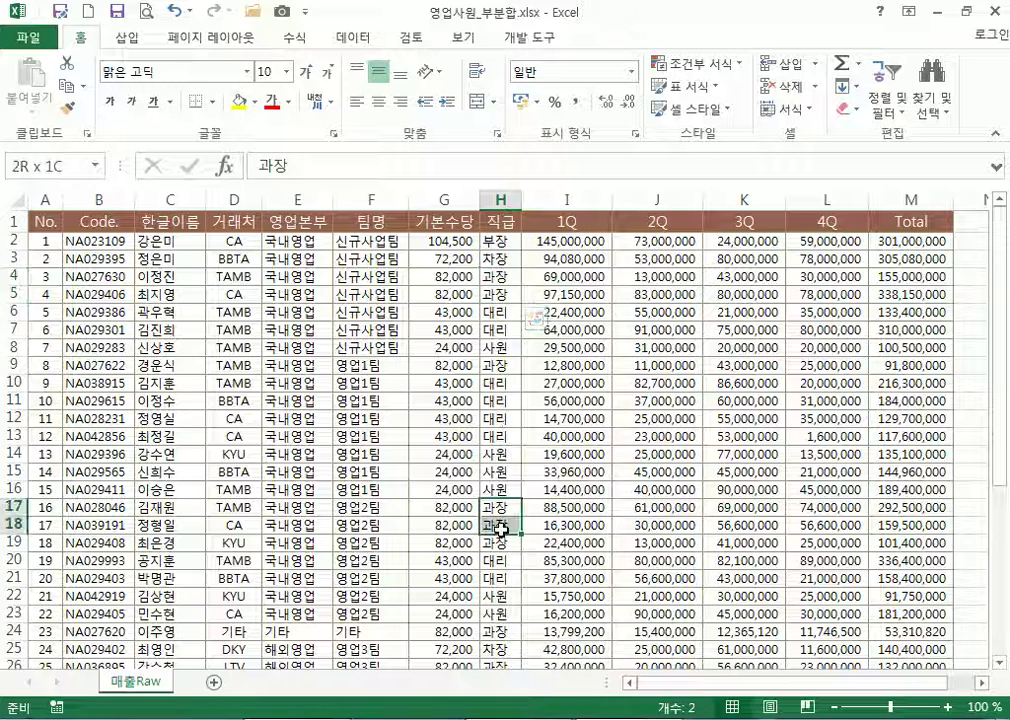
scroll(500, 529, down, 2)
drag(503, 450, 503, 486)
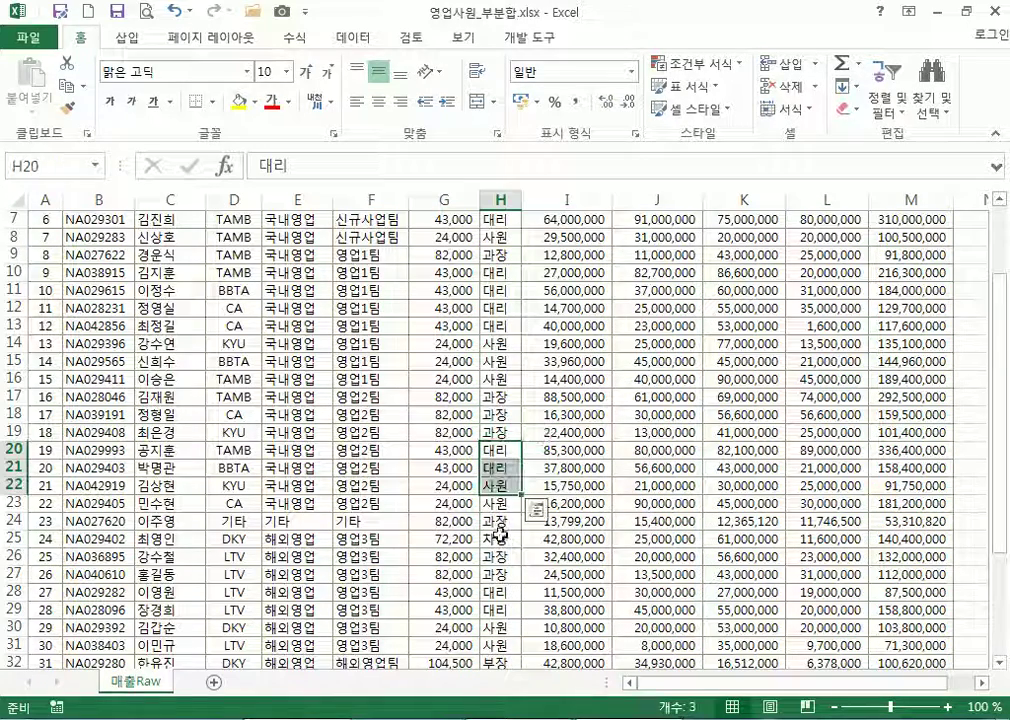
click(508, 521)
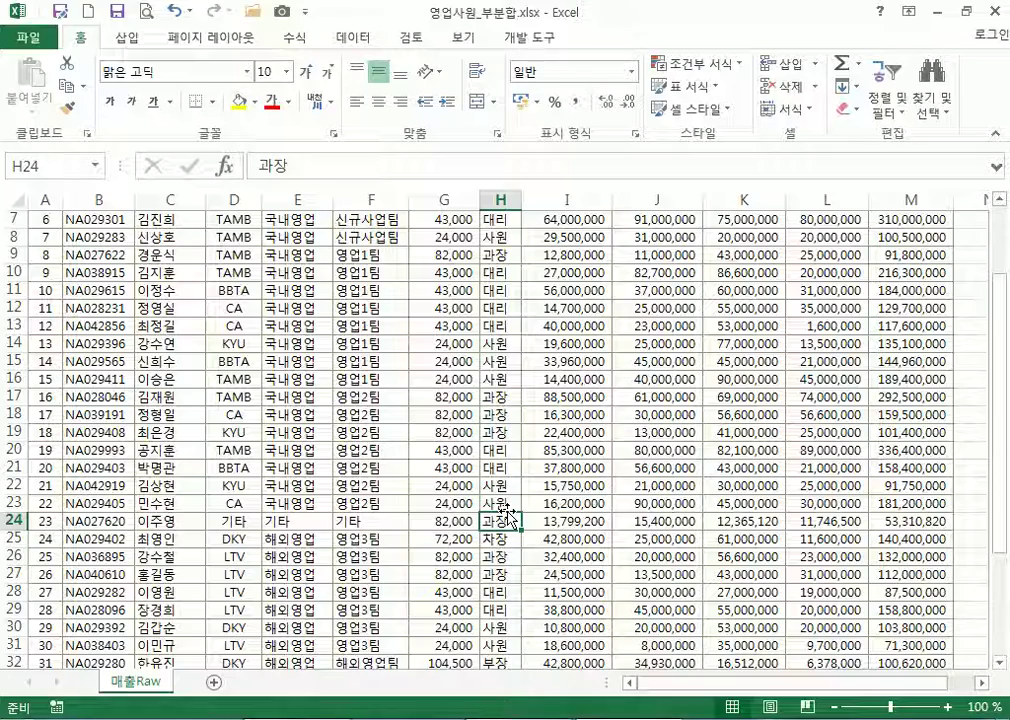
scroll(508, 518, up, 2)
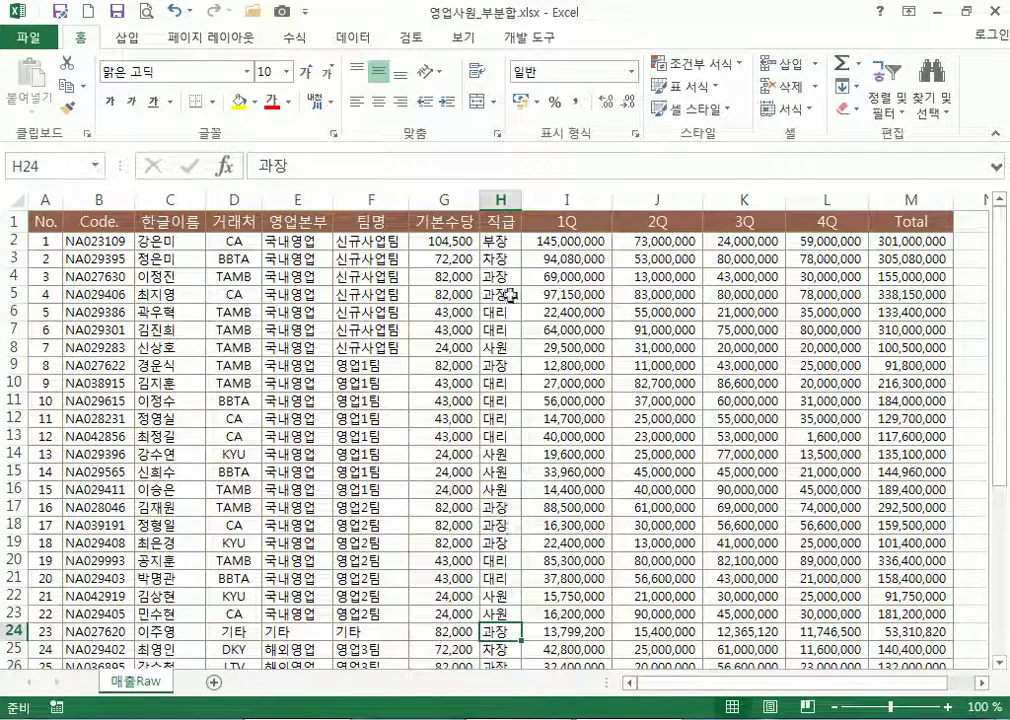
Sort the whole list by the 직급 column in rank order: 부장, 차장, 과장, 대리, 사원
click(497, 240)
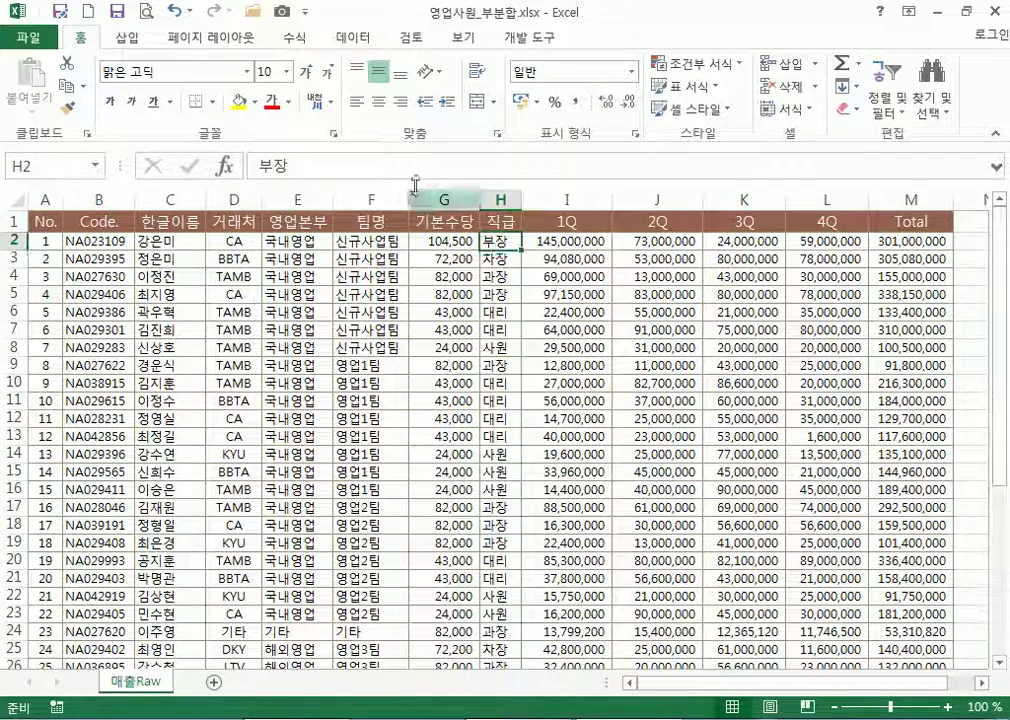
click(353, 38)
click(343, 73)
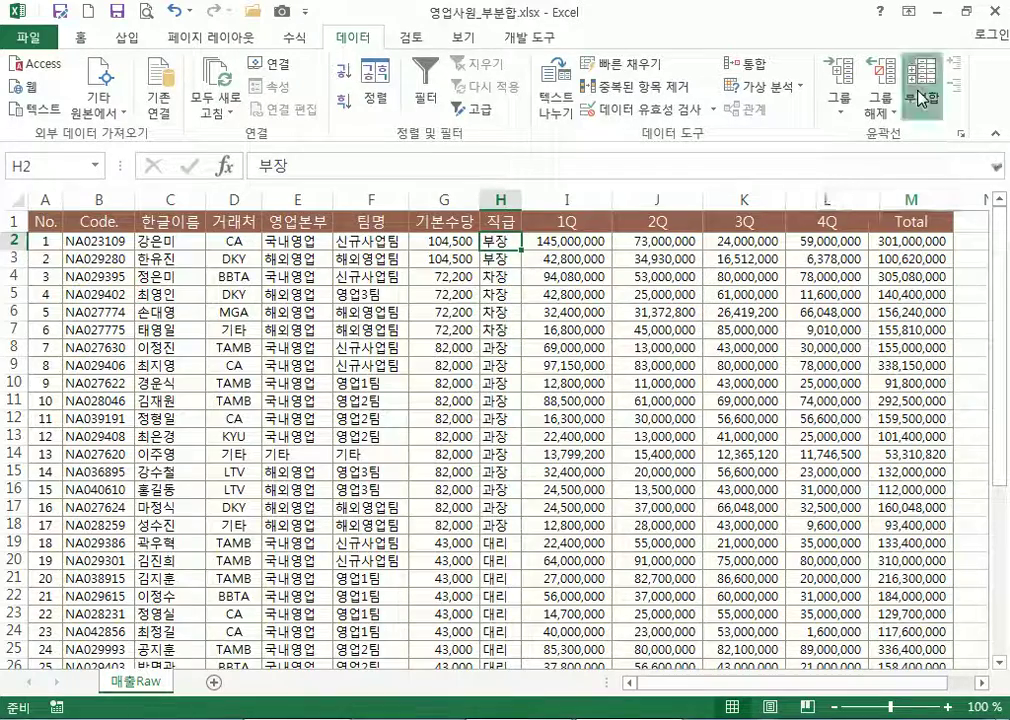
Start a Subtotal (부분합) on the list and group it by 직급
click(918, 100)
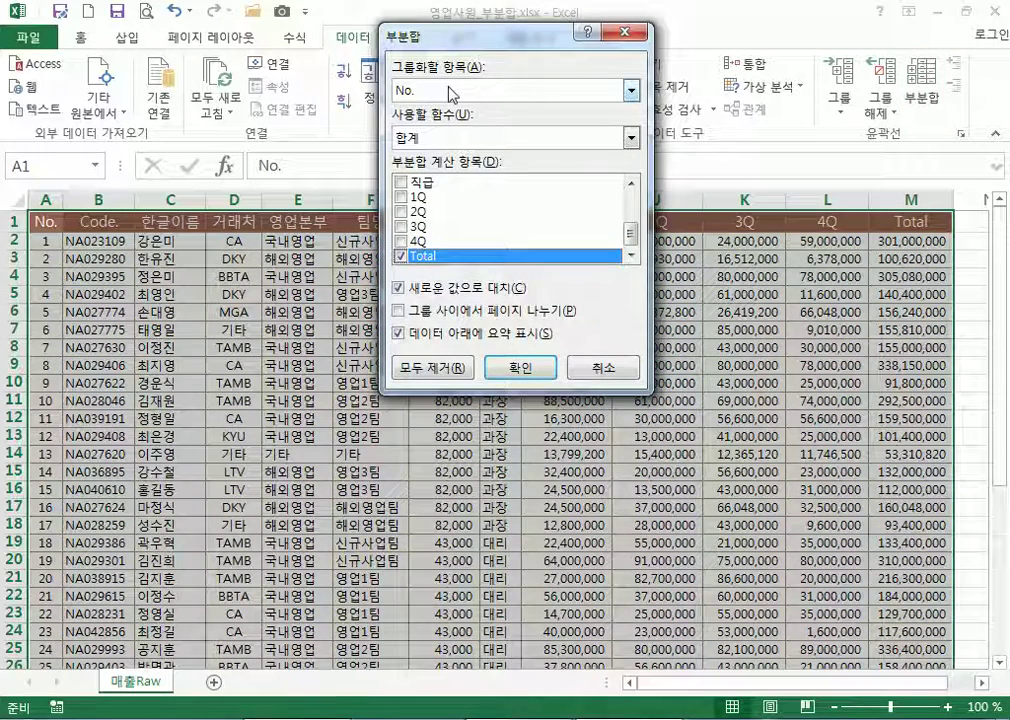
drag(485, 38, 193, 157)
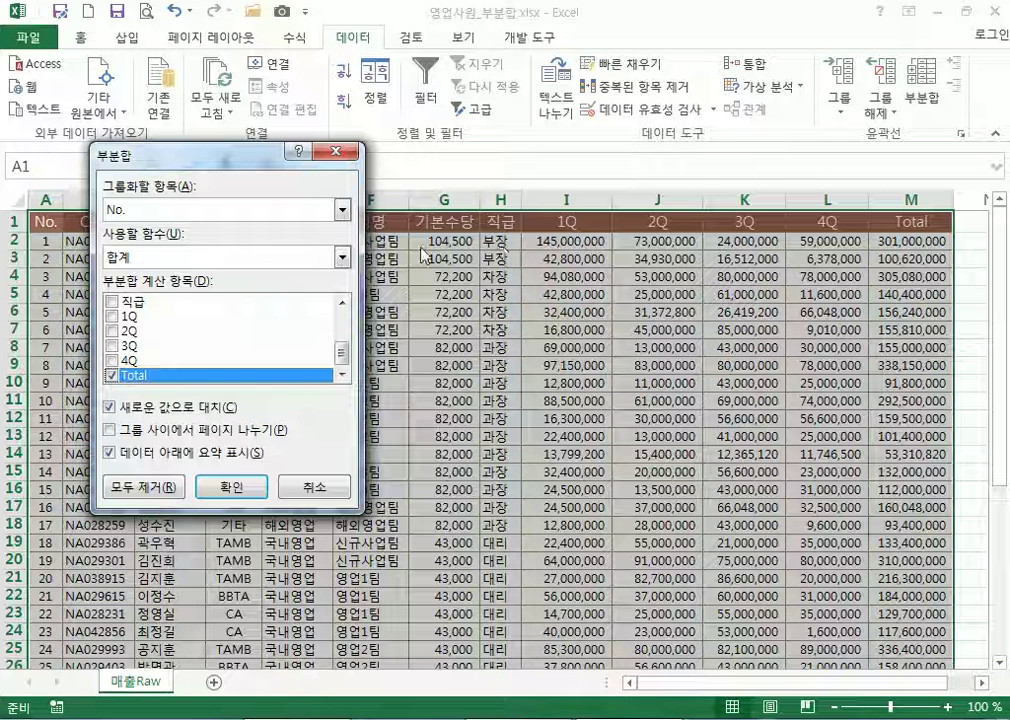
click(190, 212)
scroll(147, 293, down, 1)
click(140, 303)
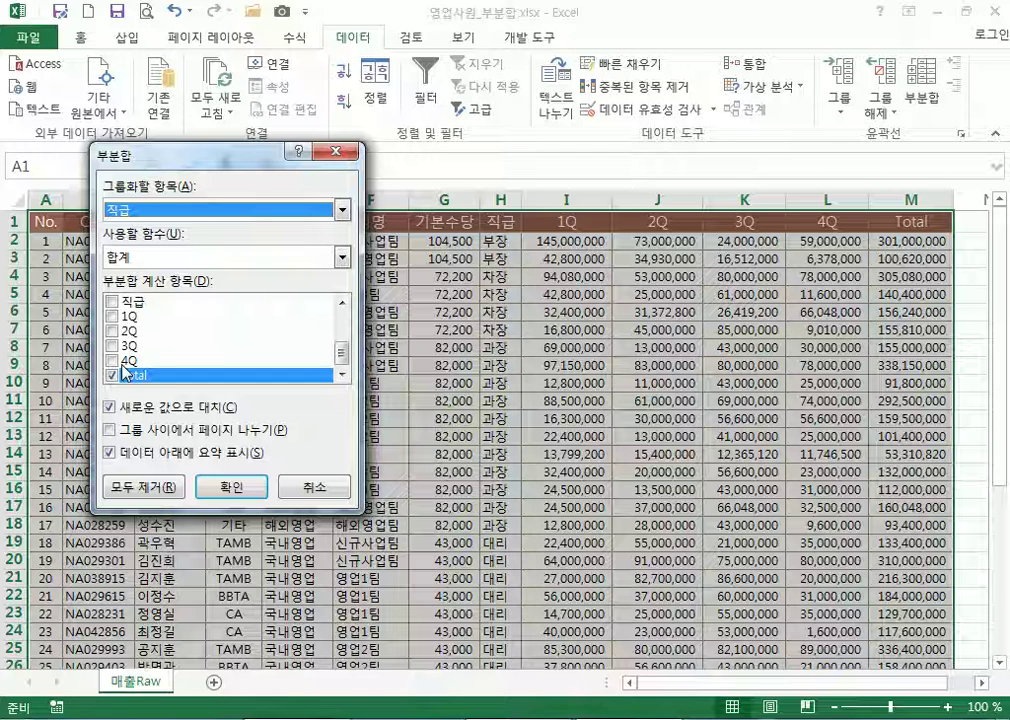
Add 1Q, 2Q, 3Q and 4Q to the subtotalled fields alongside Total, and apply the subtotal with the 평균 function
click(112, 317)
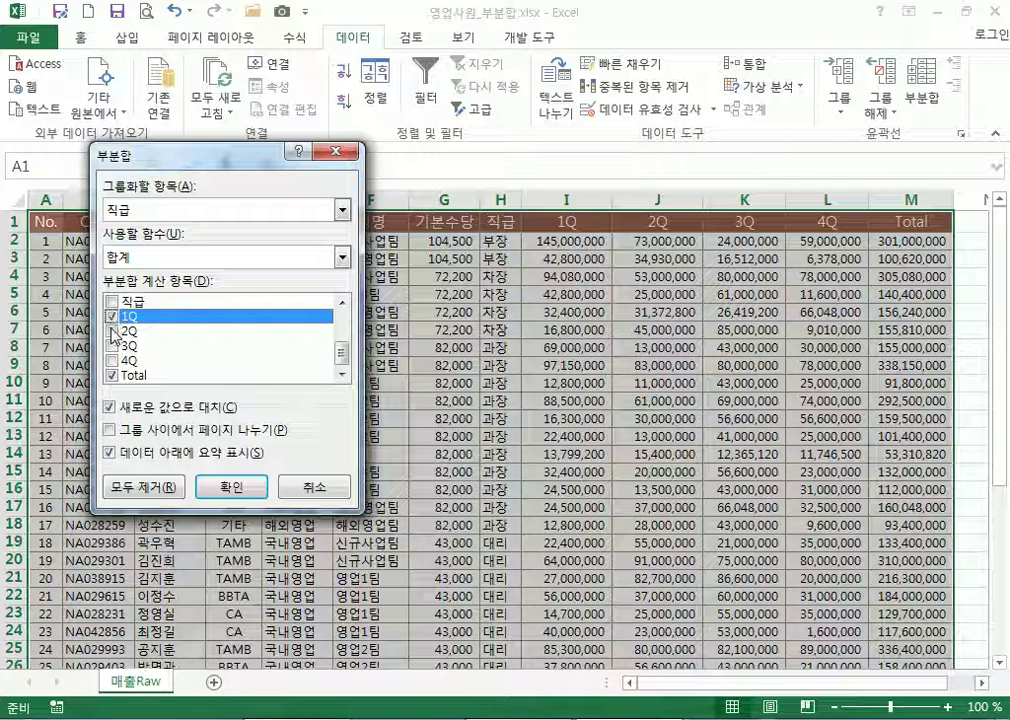
click(112, 331)
click(112, 346)
click(112, 360)
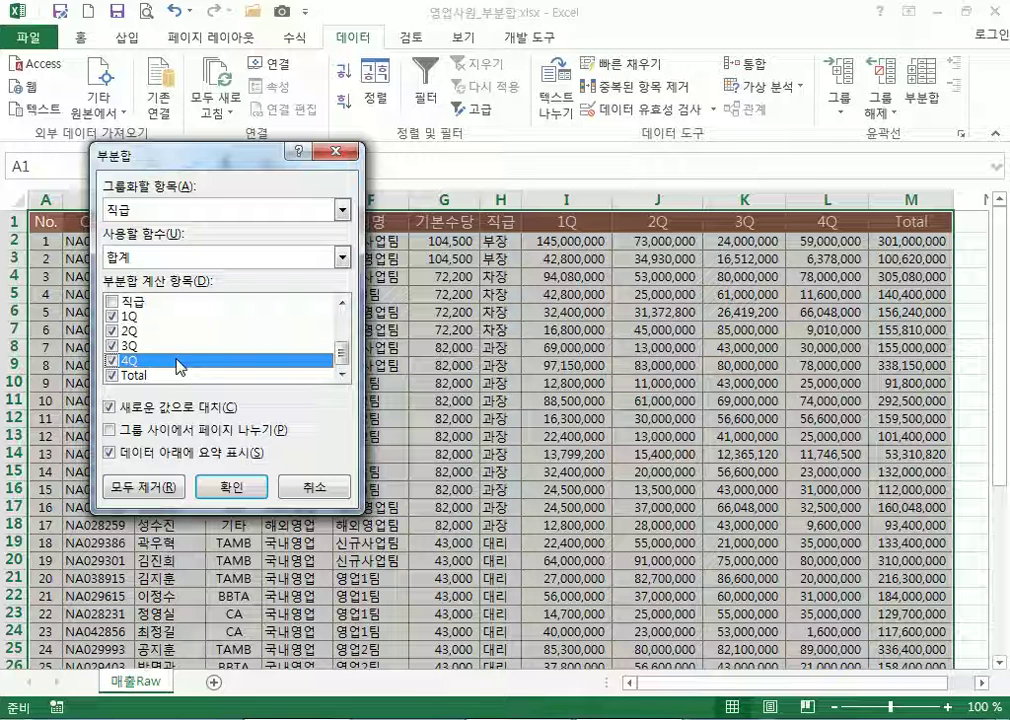
click(121, 262)
click(149, 302)
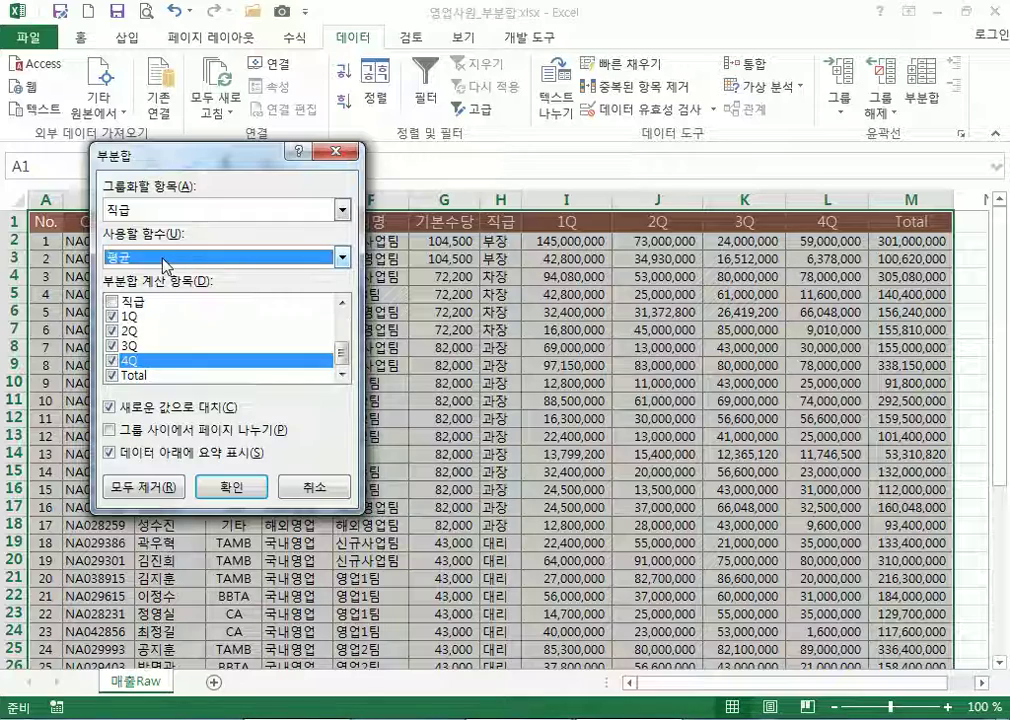
click(245, 486)
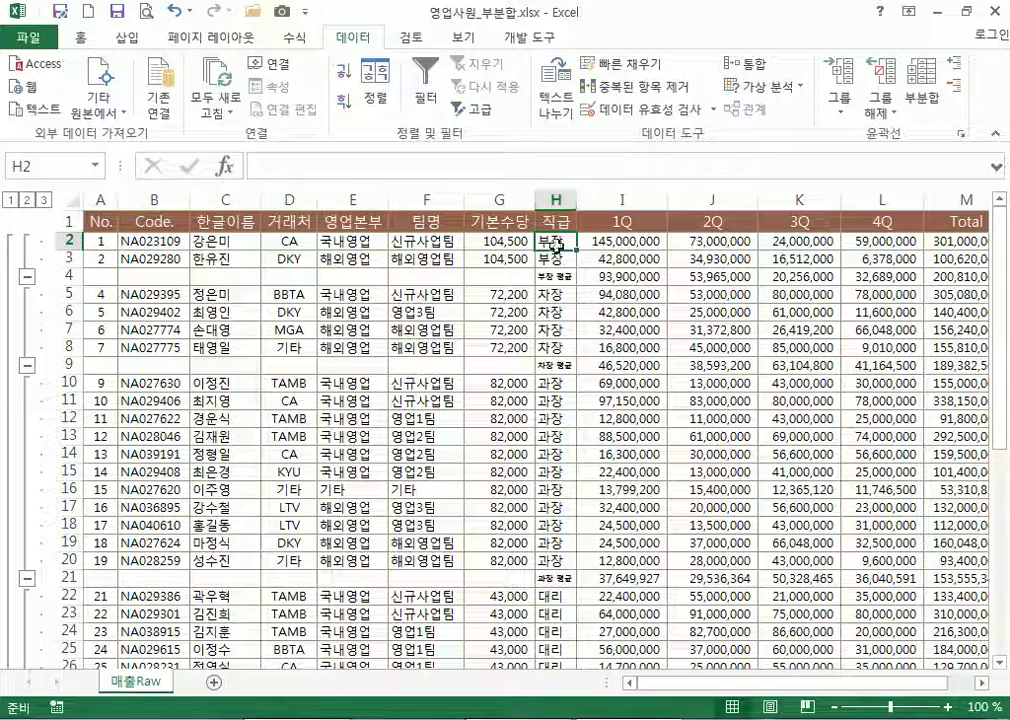
Inspect the 과장 average row, and collapse the outline to level 1 and then to level 2 to show the averages per rank
scroll(557, 525, down, 5)
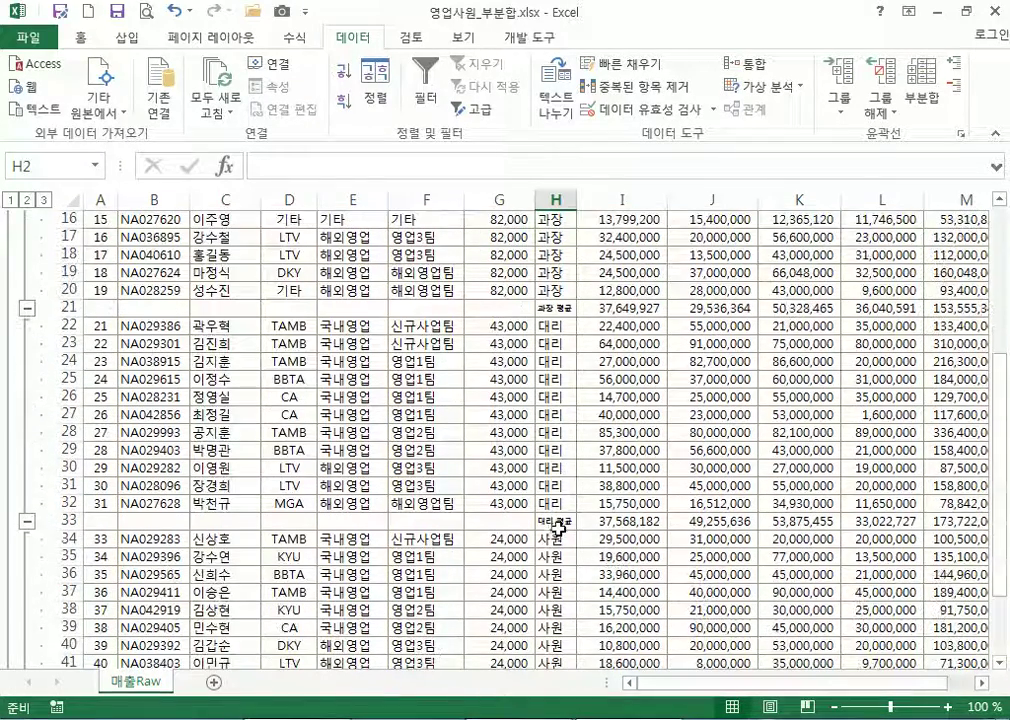
drag(606, 311, 960, 309)
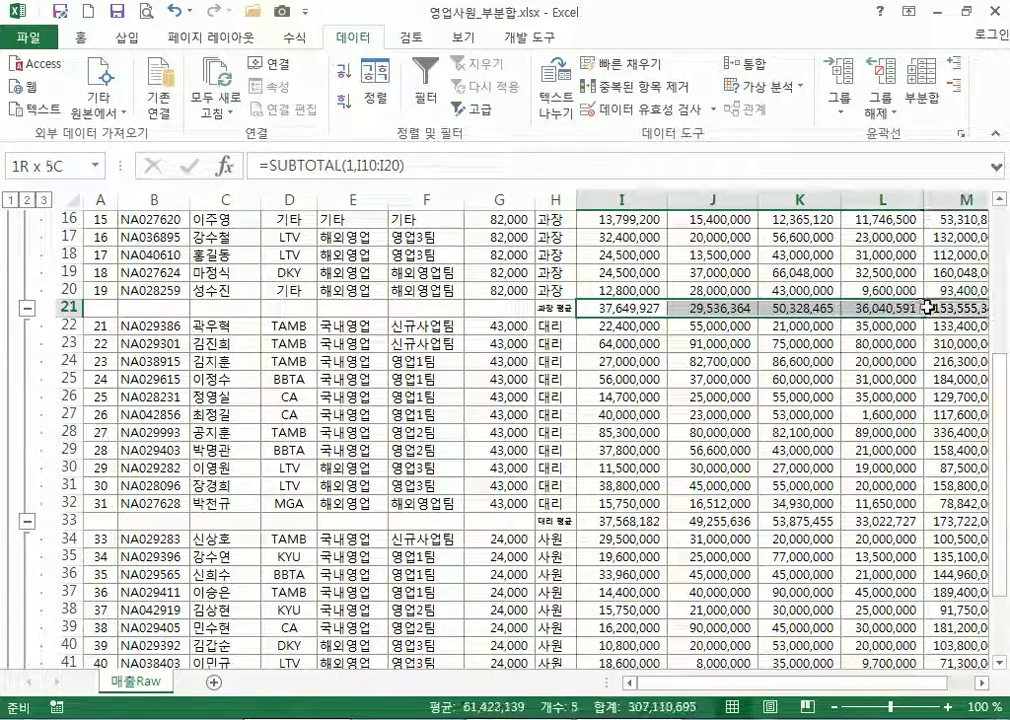
scroll(673, 356, up, 5)
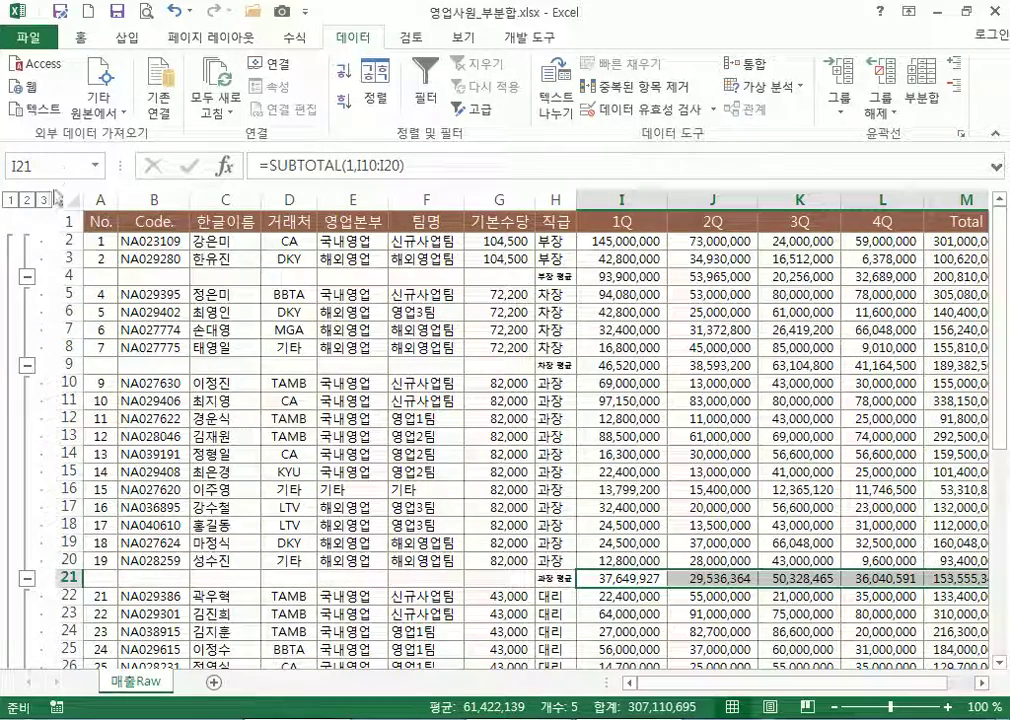
click(12, 199)
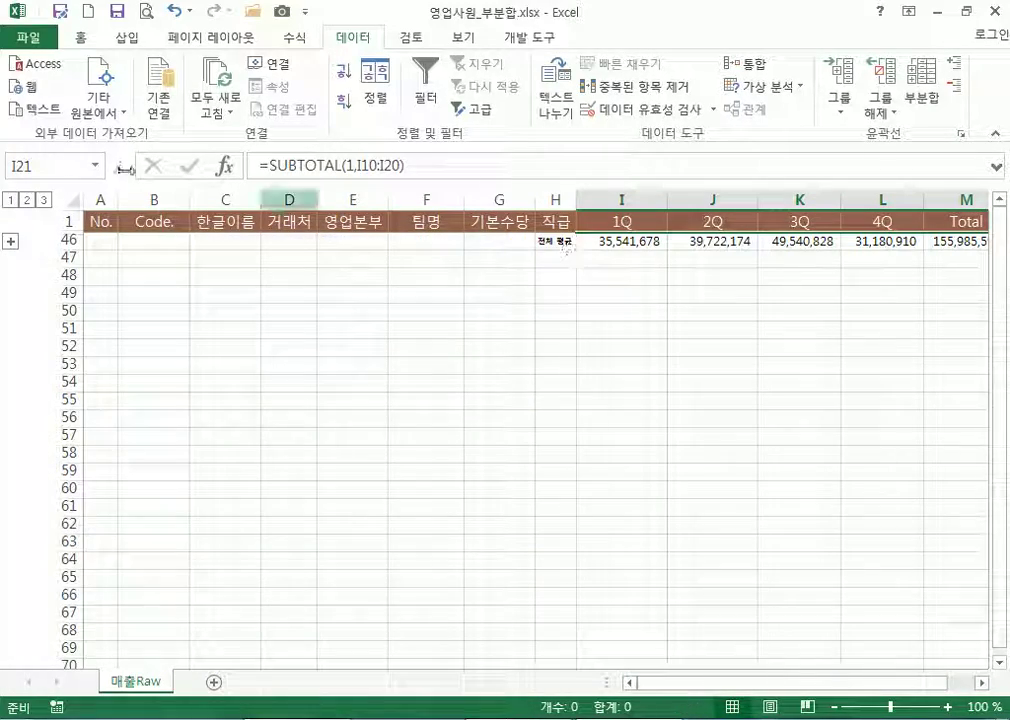
click(28, 199)
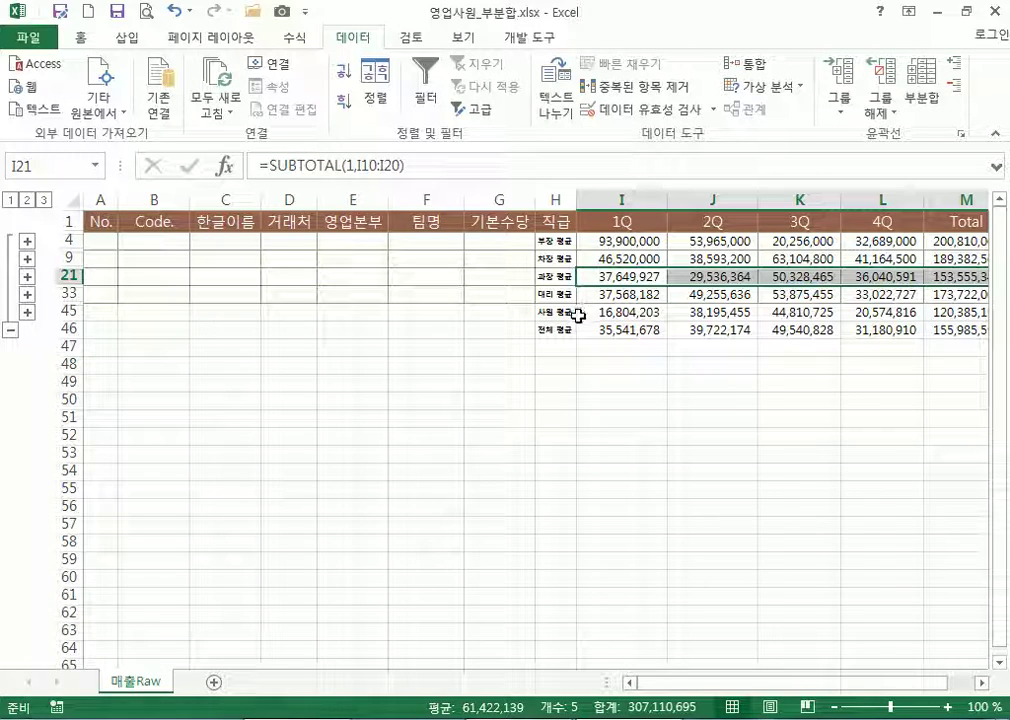
Compare the list at outline levels 3 and 2, and expand only the 과장 group's detail rows
click(44, 200)
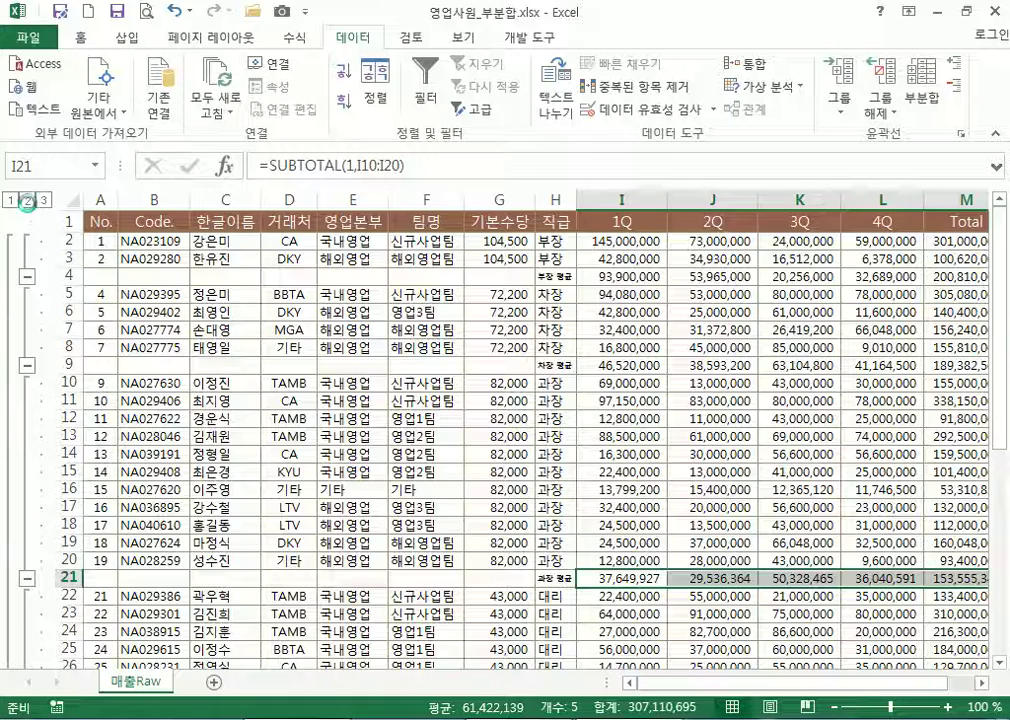
click(28, 200)
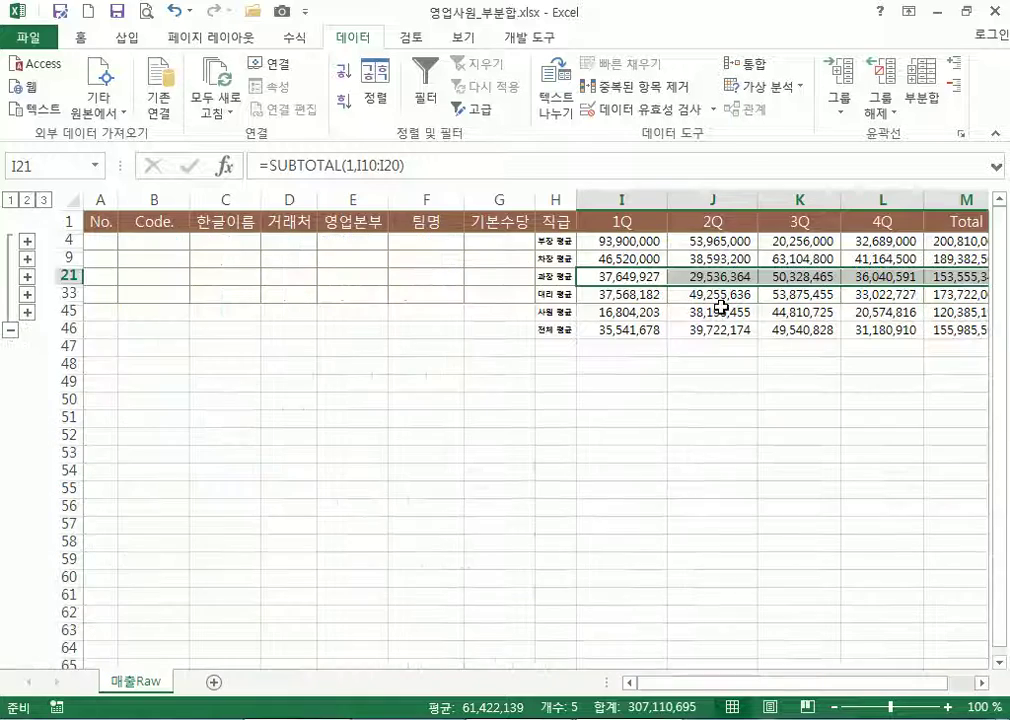
click(28, 242)
click(29, 279)
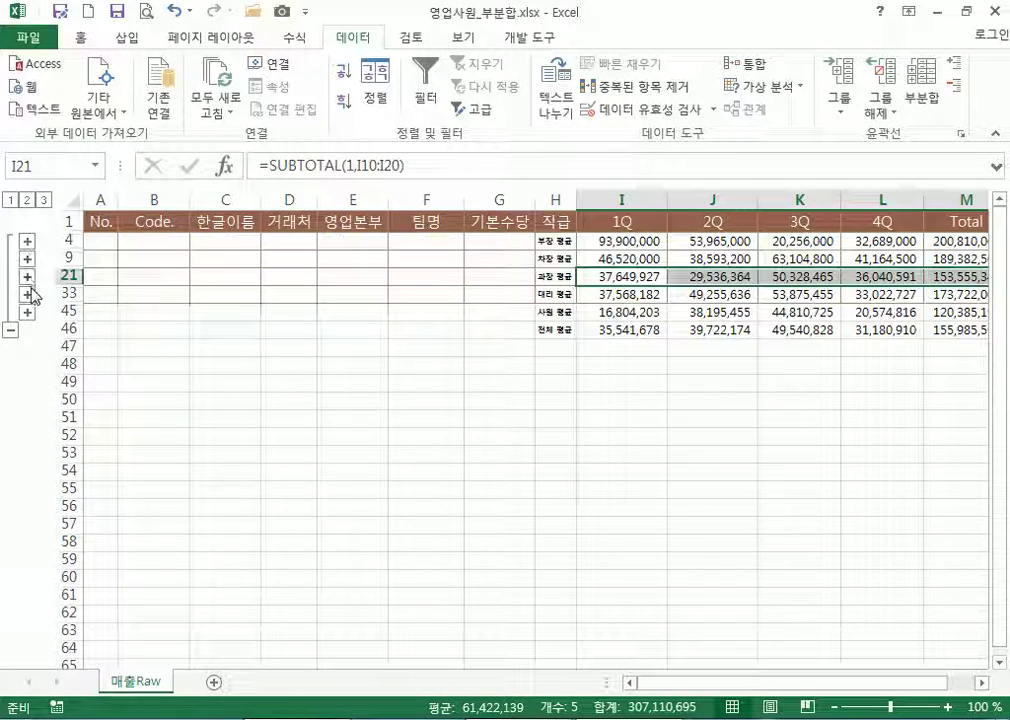
click(28, 277)
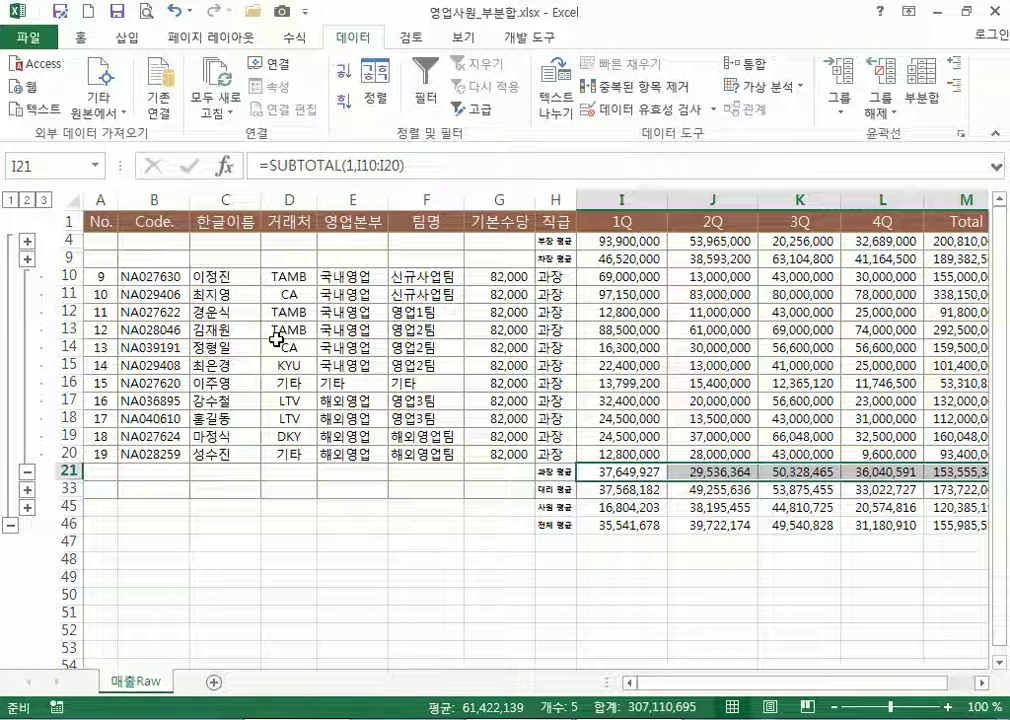
Check both pages of the print preview with only the 과장 group expanded, and return to the sheet
click(28, 37)
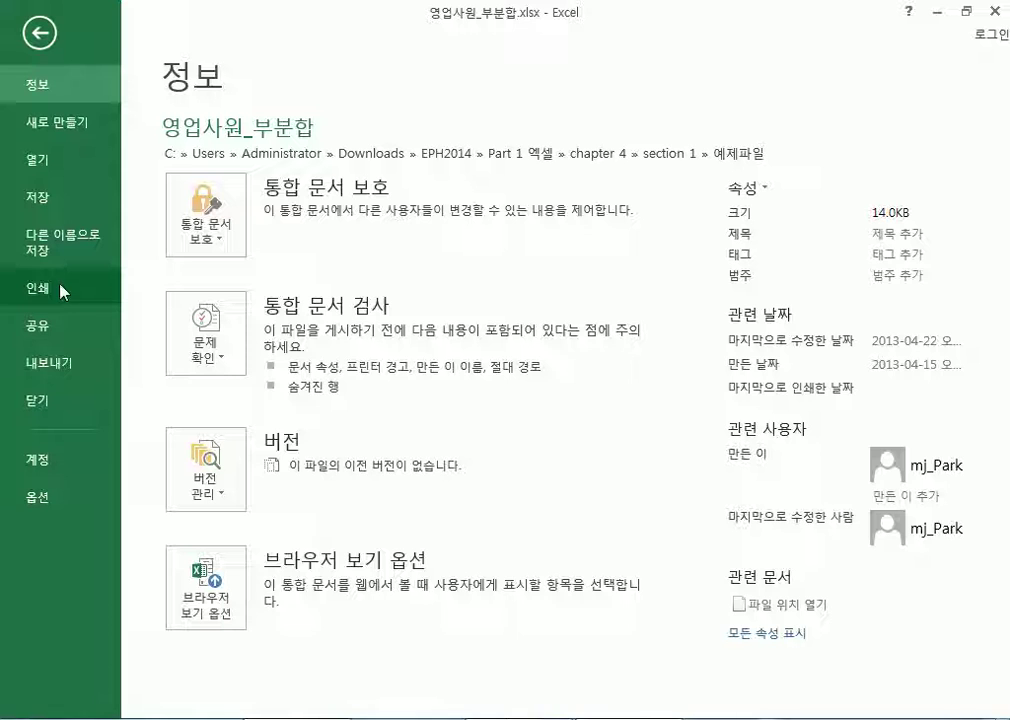
click(62, 290)
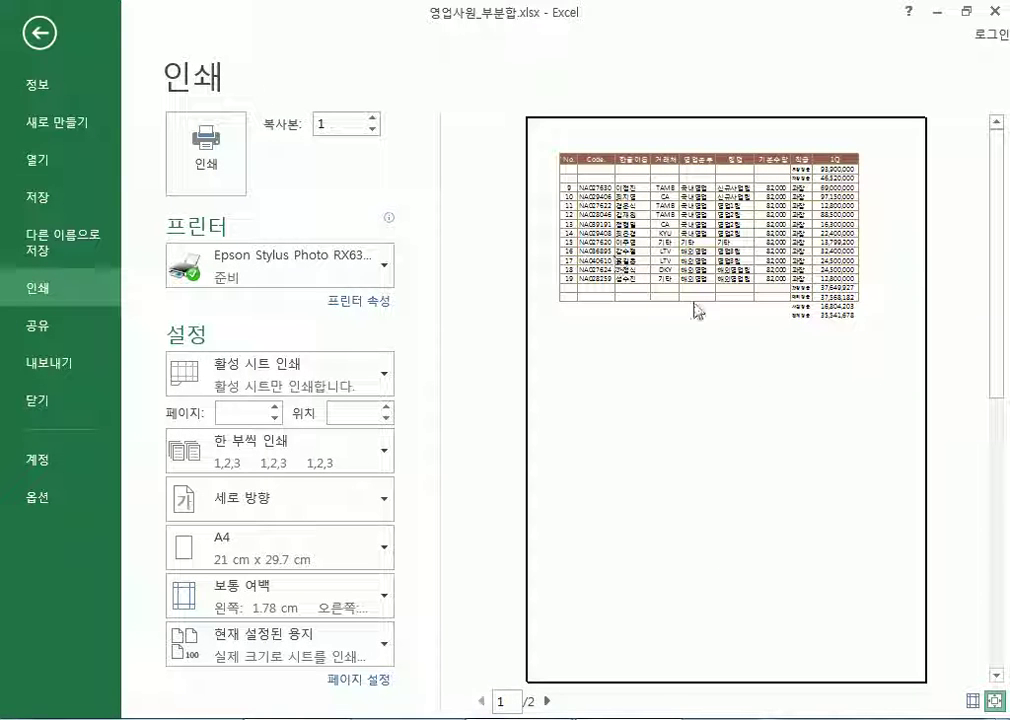
click(547, 701)
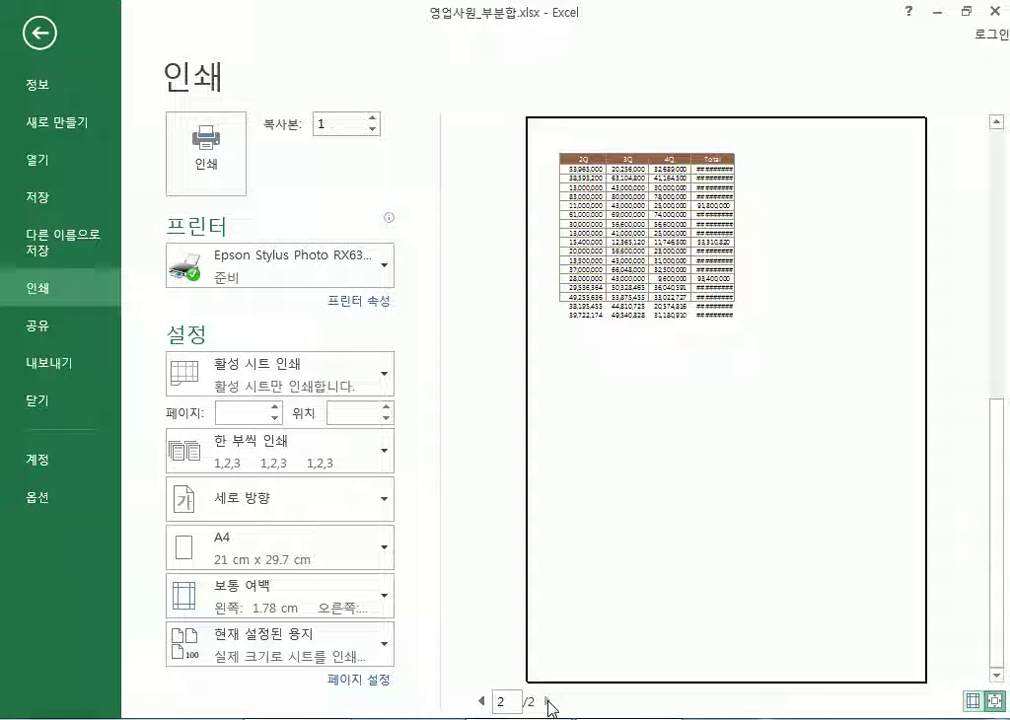
click(481, 701)
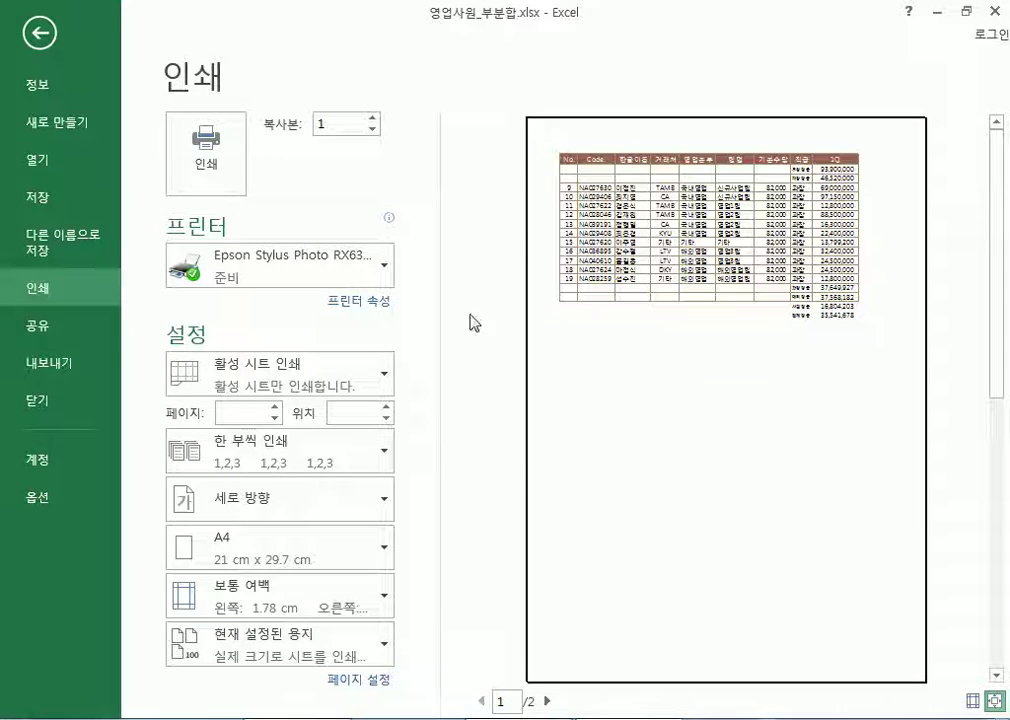
key(Escape)
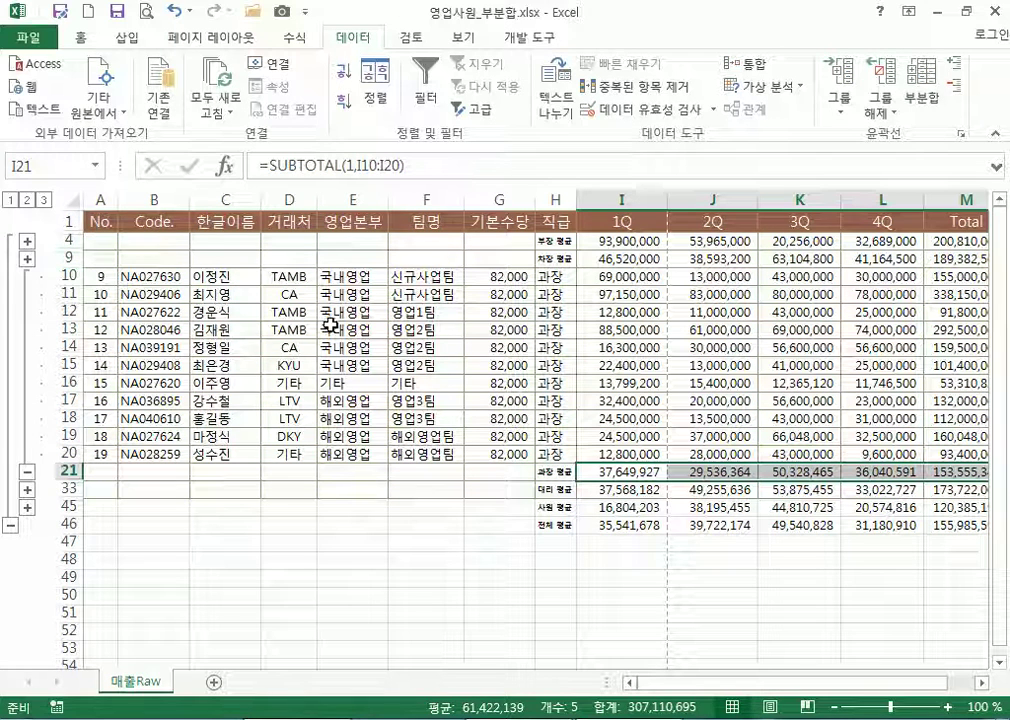
Collapse the 과장 group and review the list at outline levels 3, 1 and 2
click(27, 471)
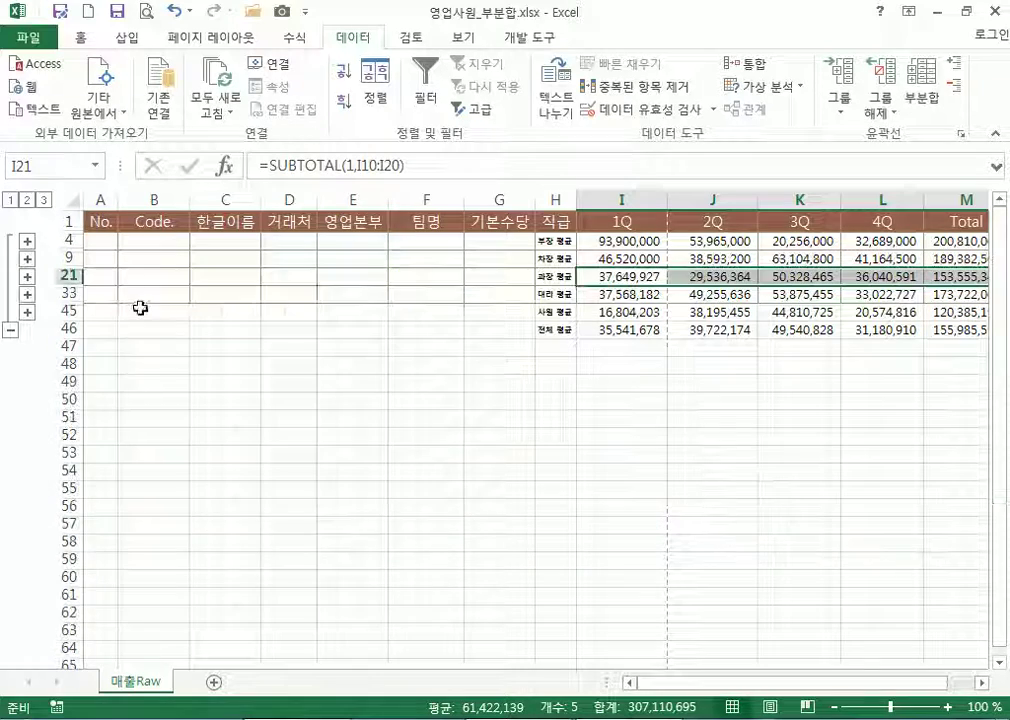
click(44, 199)
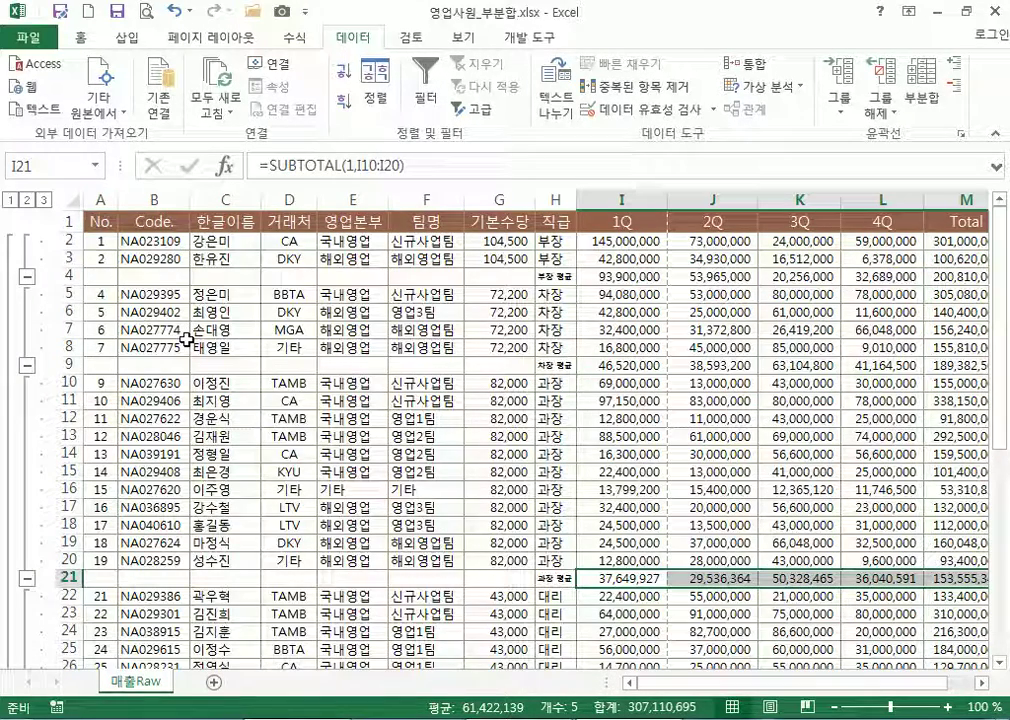
click(11, 199)
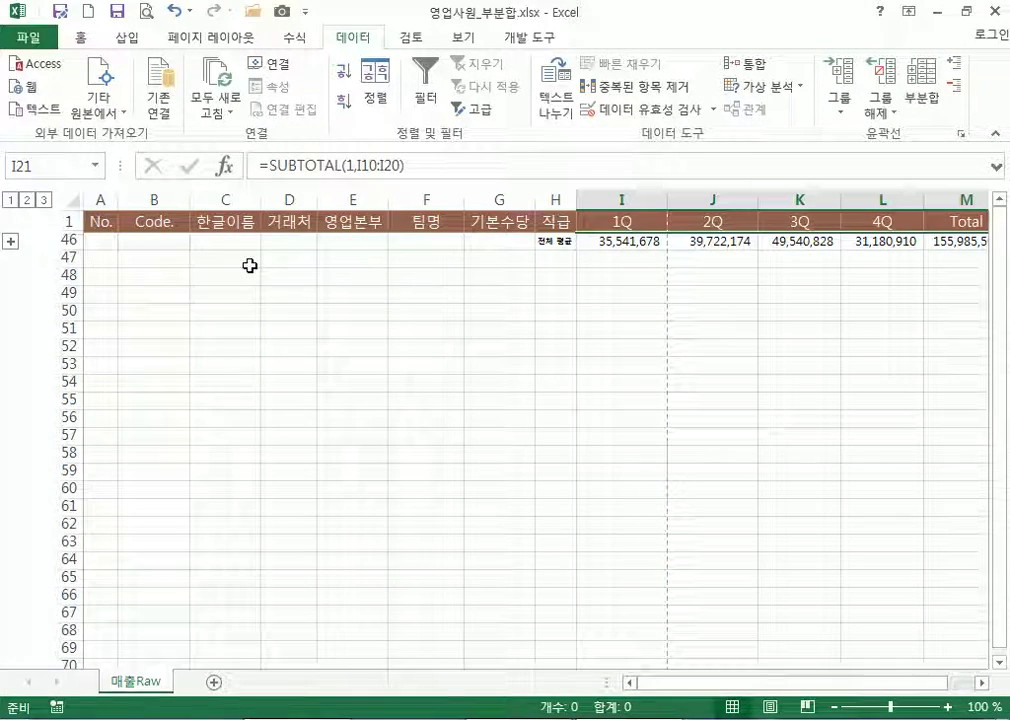
click(27, 199)
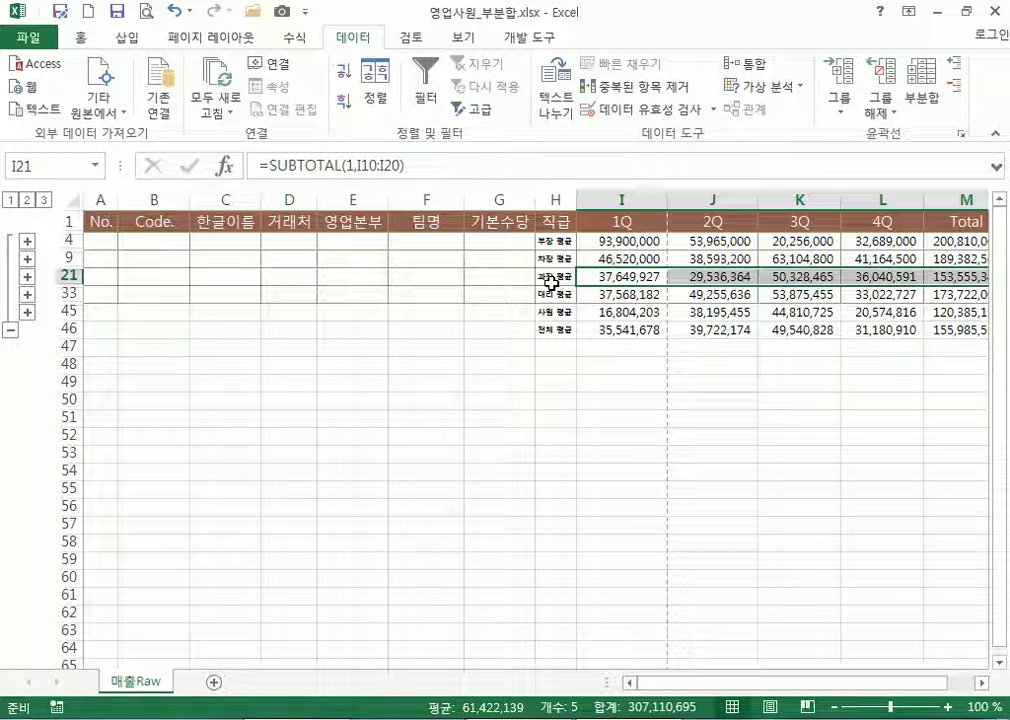
click(917, 100)
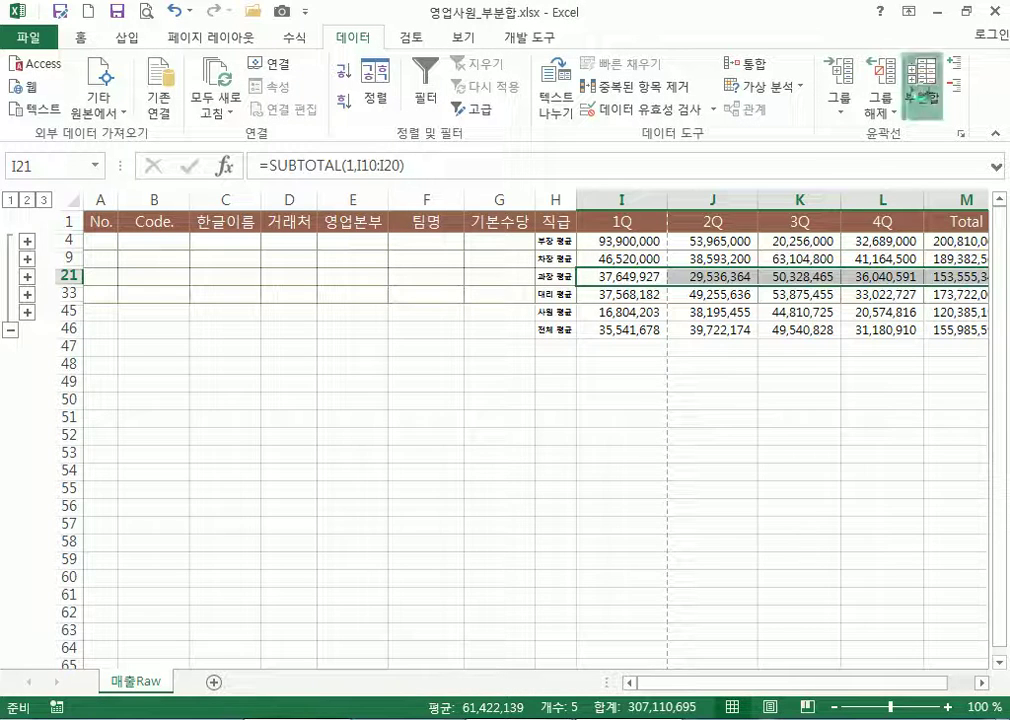
drag(569, 343, 504, 343)
key(Return)
click(520, 293)
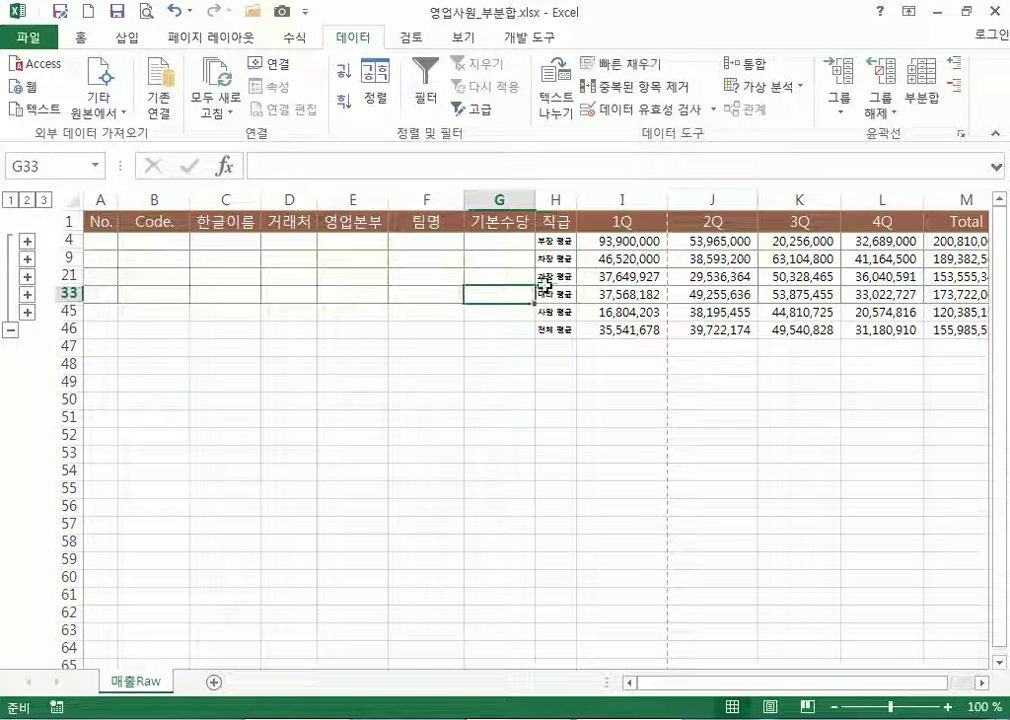
Start another subtotal grouped by 직급 with the 개수 function, and clear 1Q, 2Q, 3Q, 4Q and Total from its calculated fields
click(565, 276)
click(922, 98)
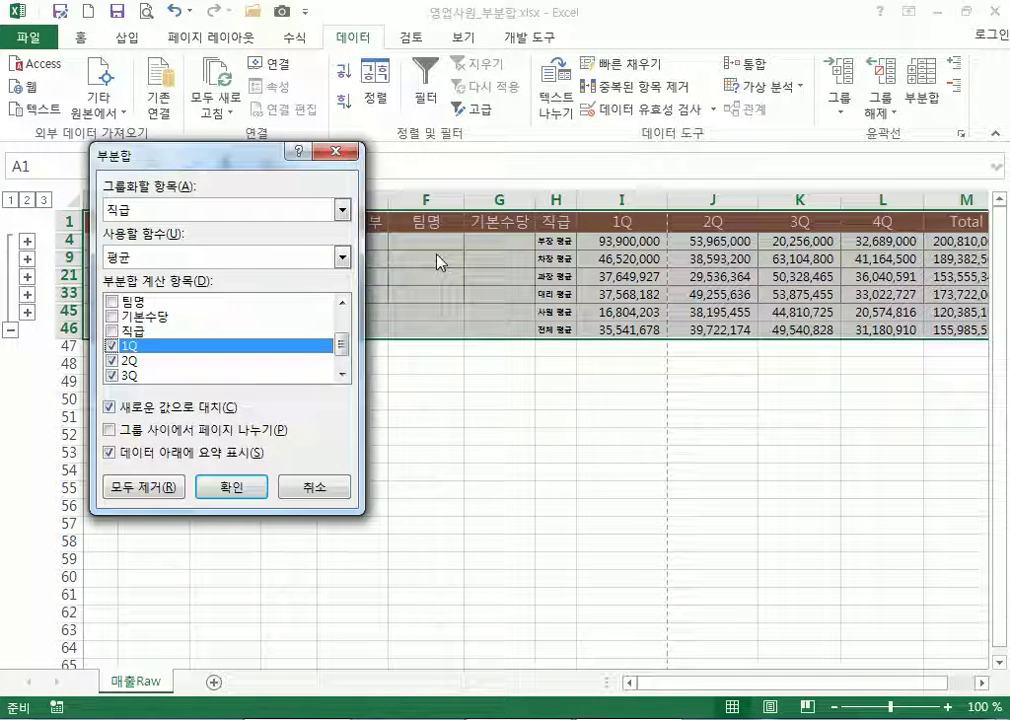
click(139, 261)
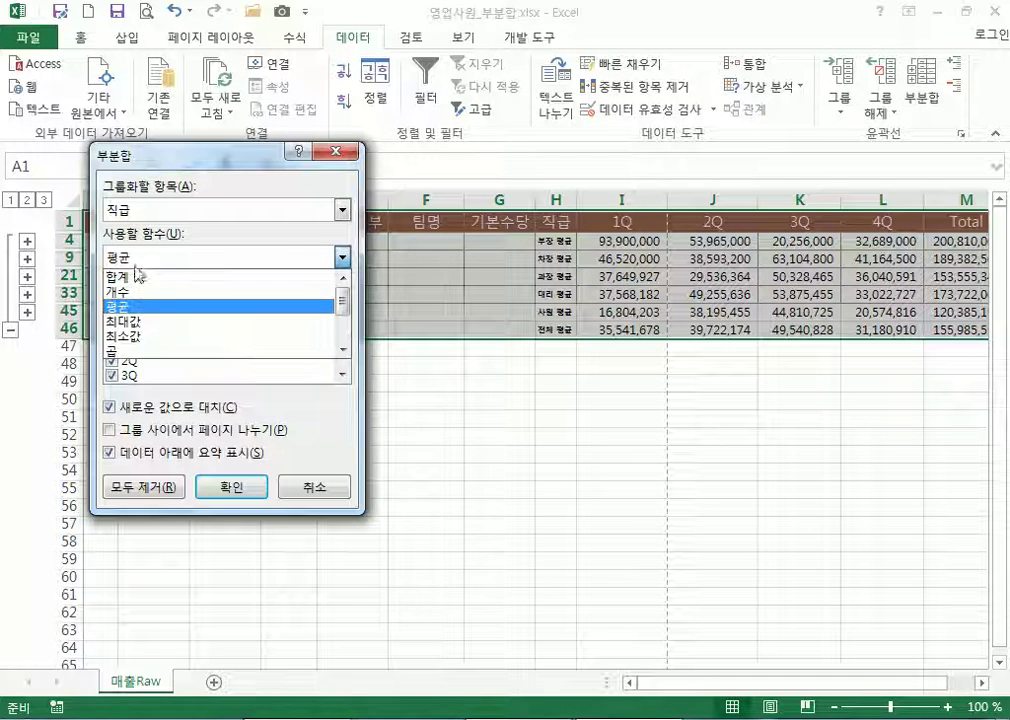
click(118, 291)
click(112, 347)
click(112, 361)
click(111, 376)
scroll(112, 377, down, 1)
click(111, 361)
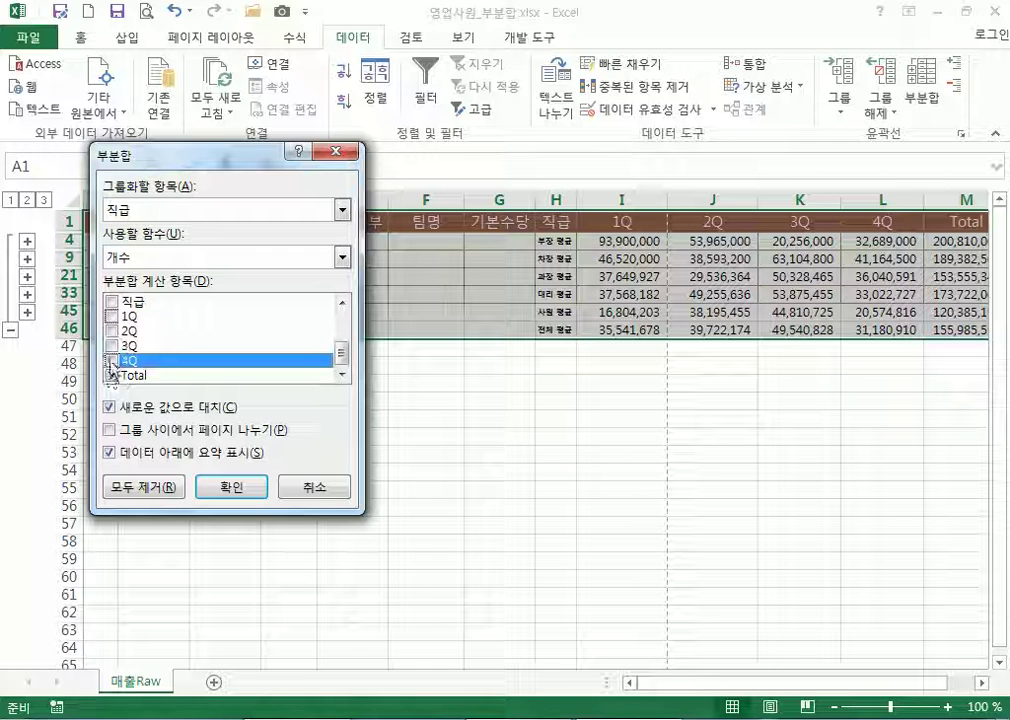
click(111, 375)
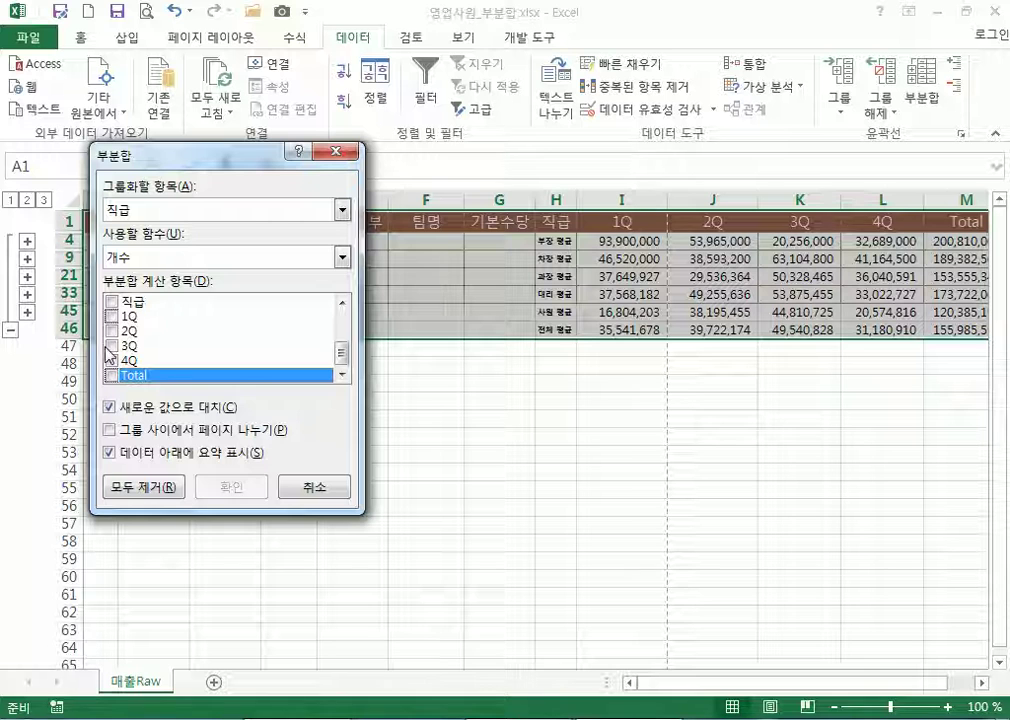
Apply the 직급 count without replacing the existing subtotals, and widen the 직급 column to fit its average labels
scroll(110, 352, up, 1)
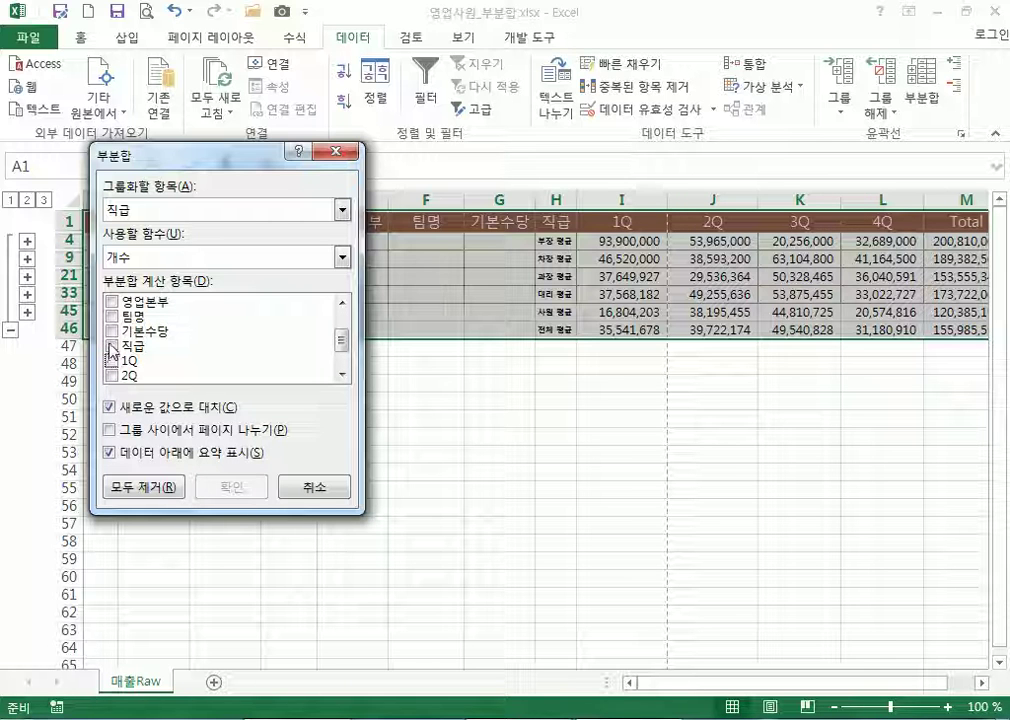
click(112, 347)
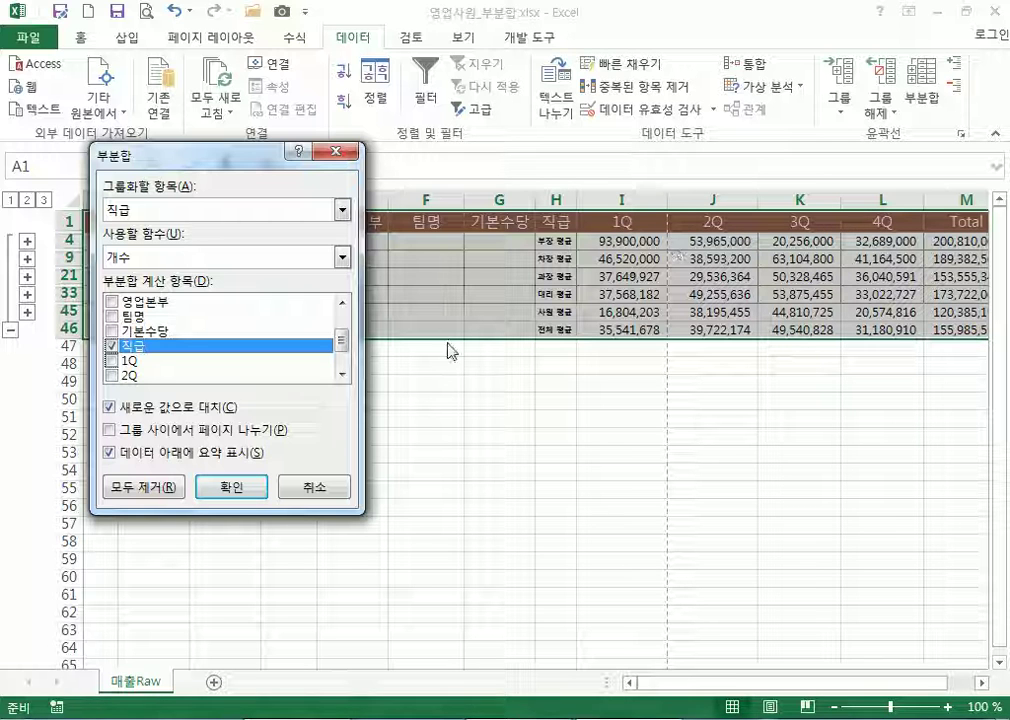
click(110, 407)
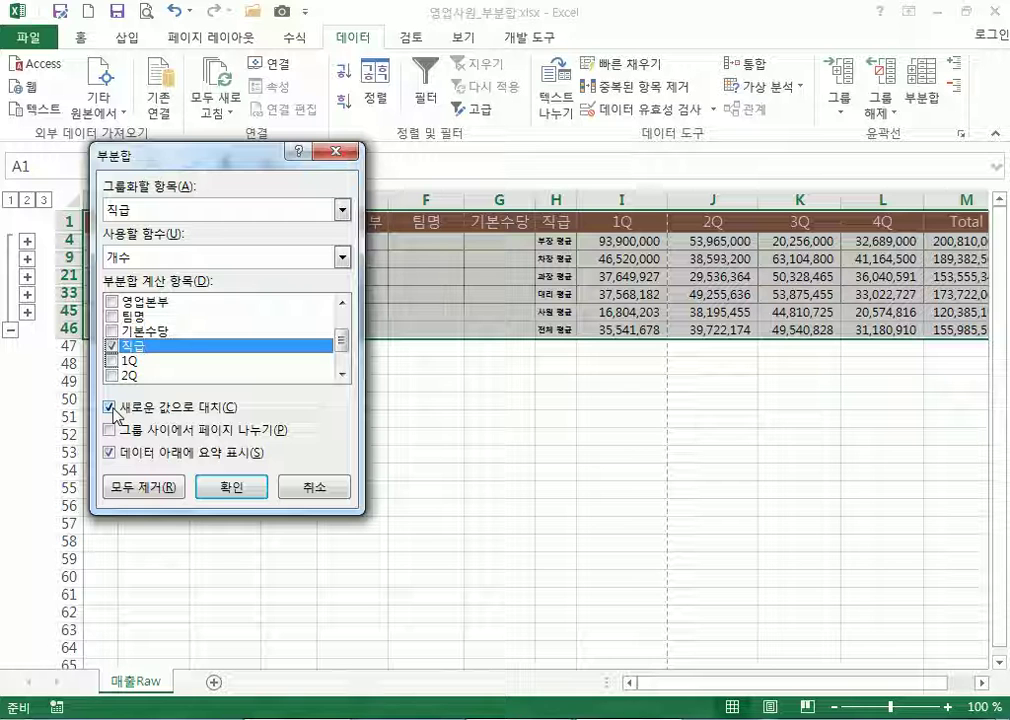
click(110, 407)
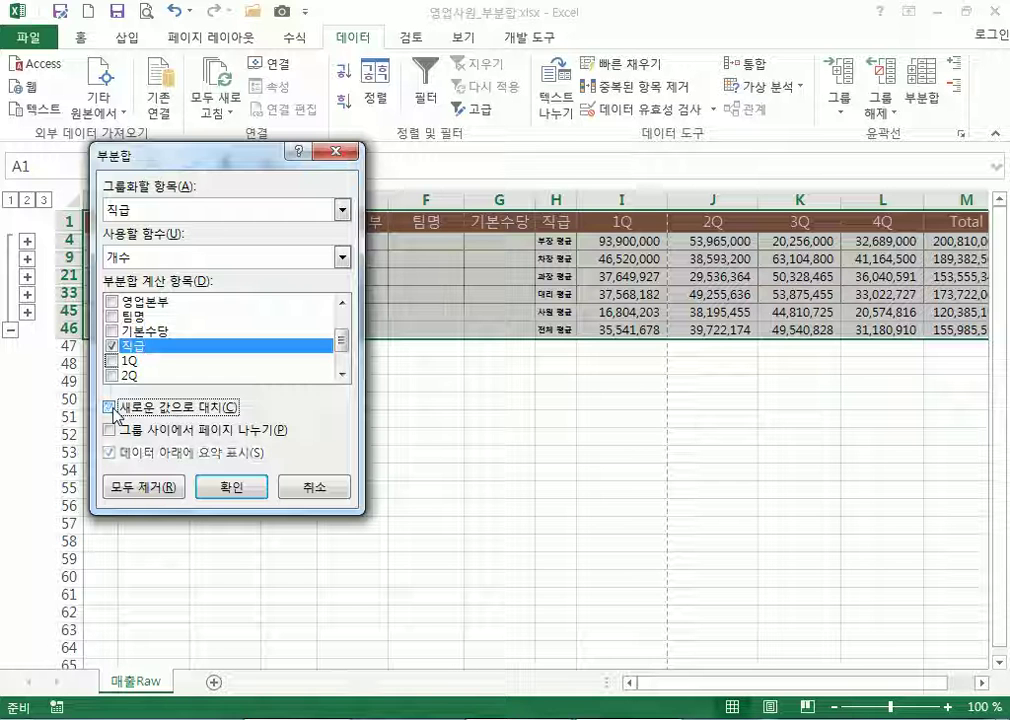
click(231, 488)
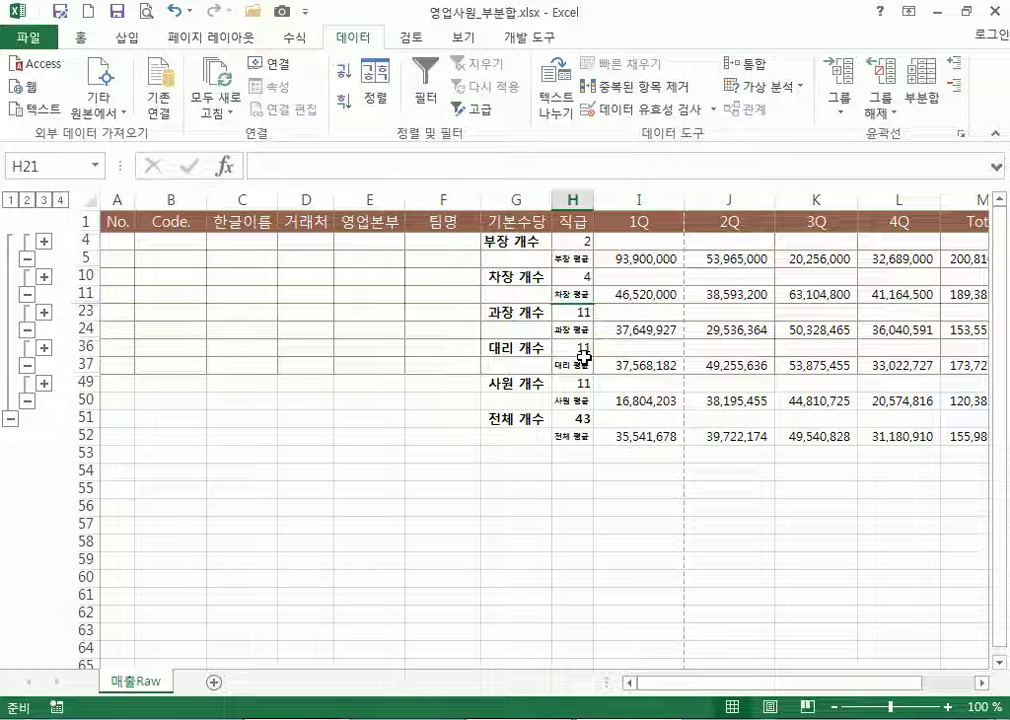
drag(593, 201, 612, 201)
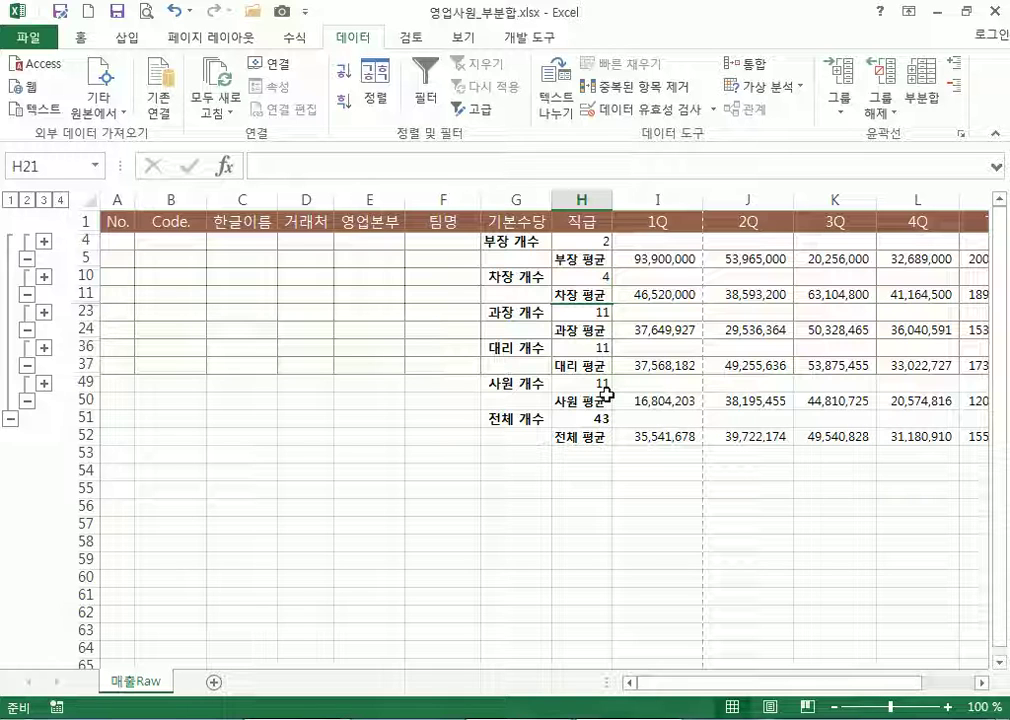
Expand the outline to level 4 and remove all subtotals from the list
click(61, 200)
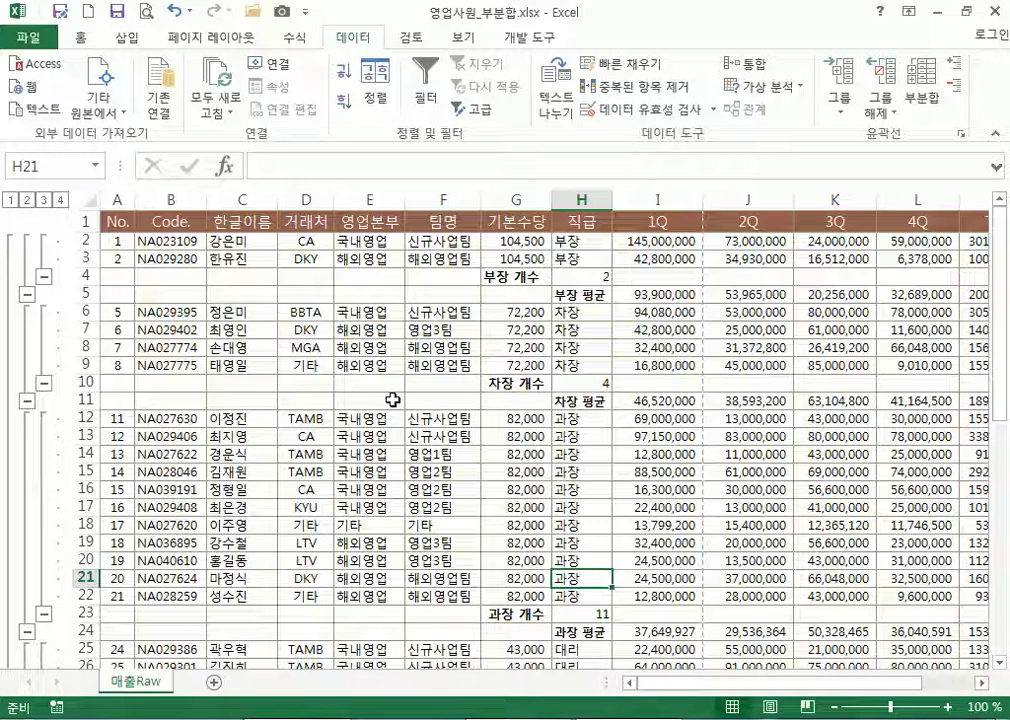
click(921, 97)
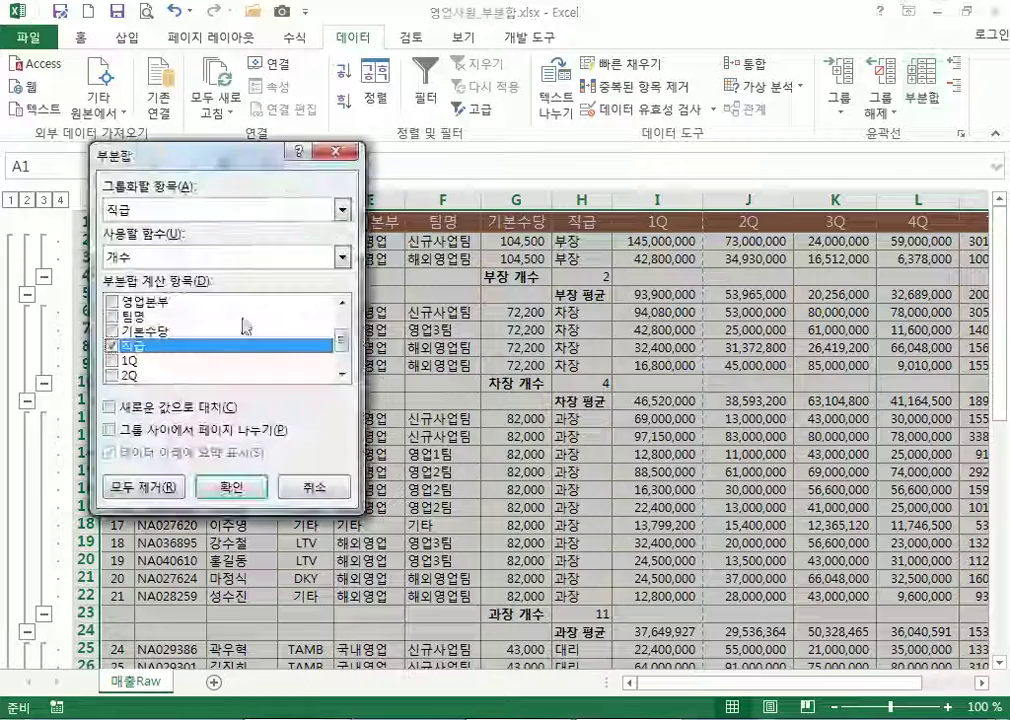
click(143, 487)
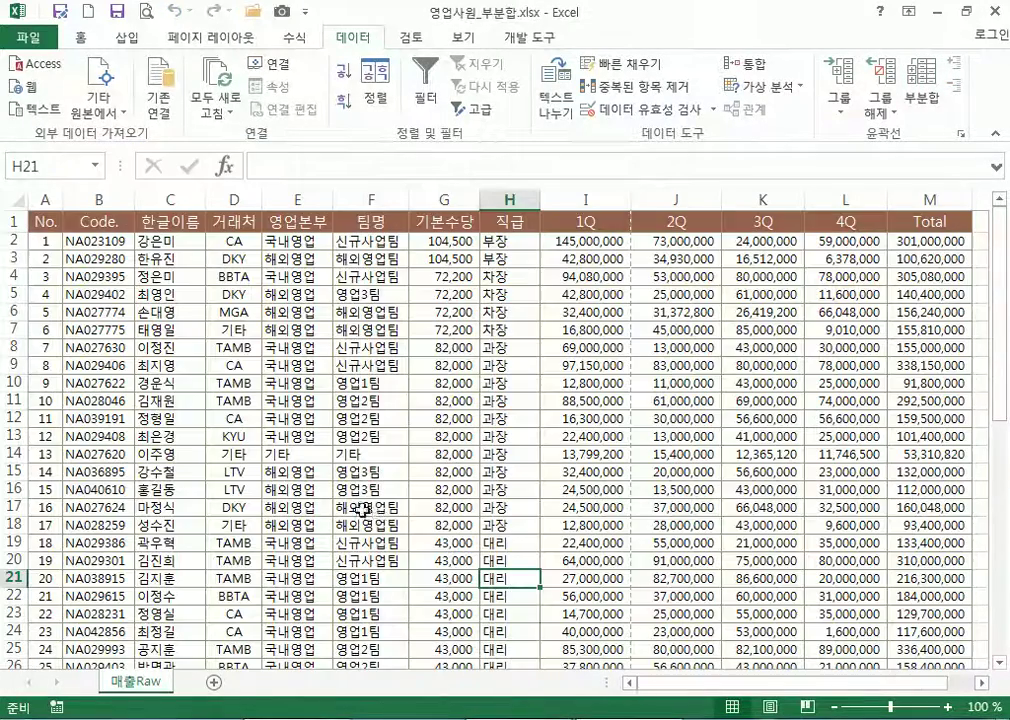
Sort the list, with its first row as headers, ascending by 영업본부 and within it by 팀명, and select the 국내영업 entries of both columns
click(288, 243)
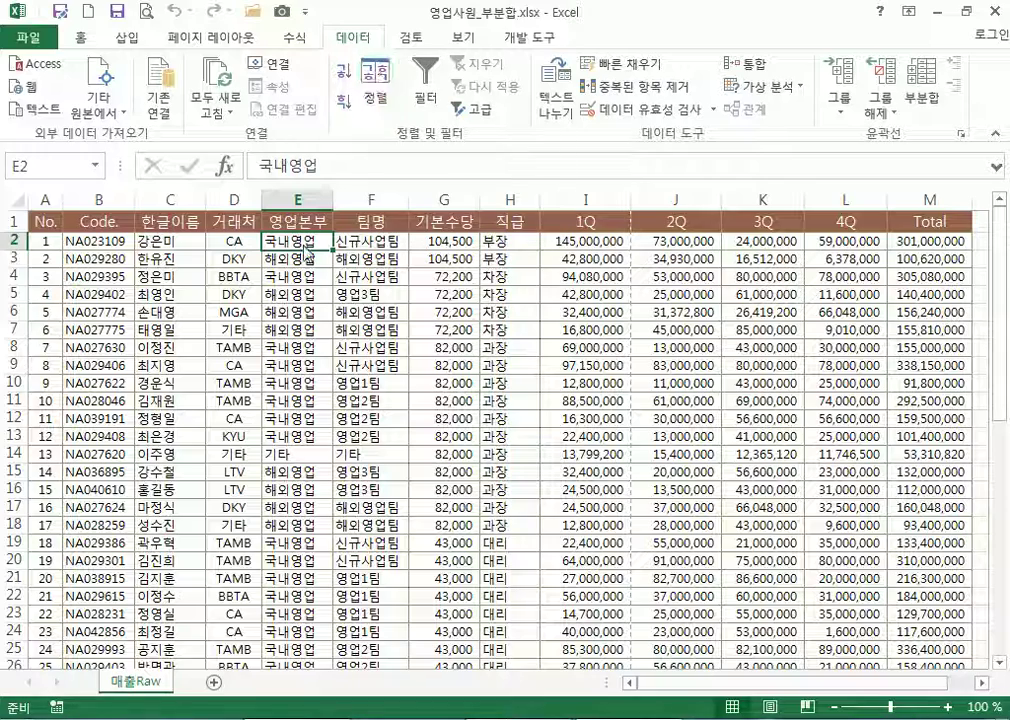
click(346, 75)
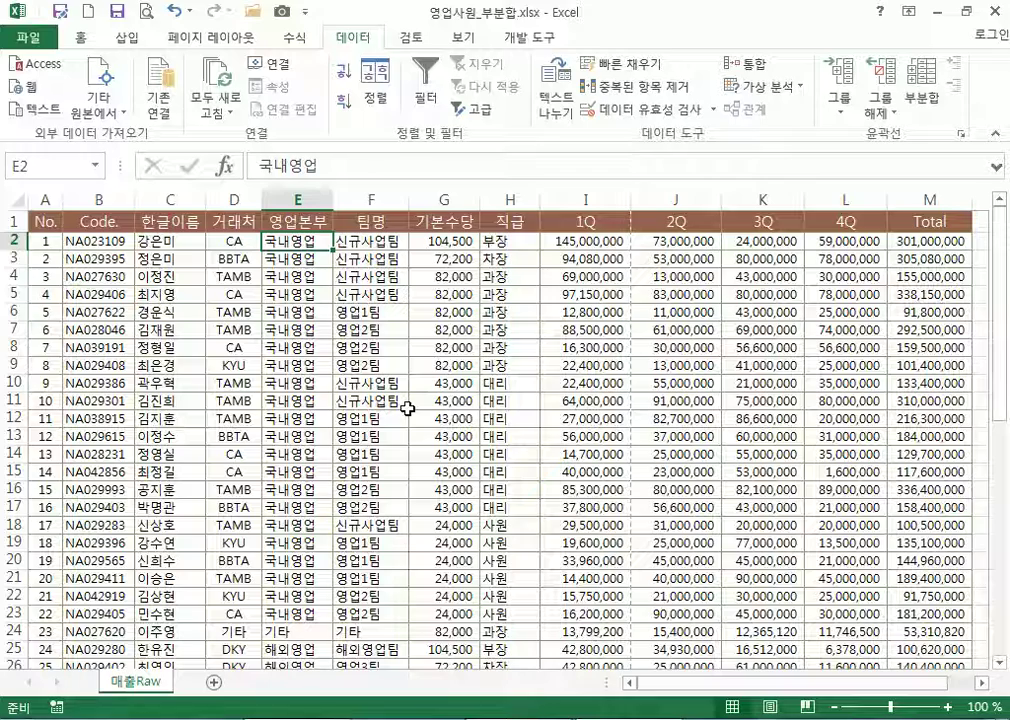
click(376, 88)
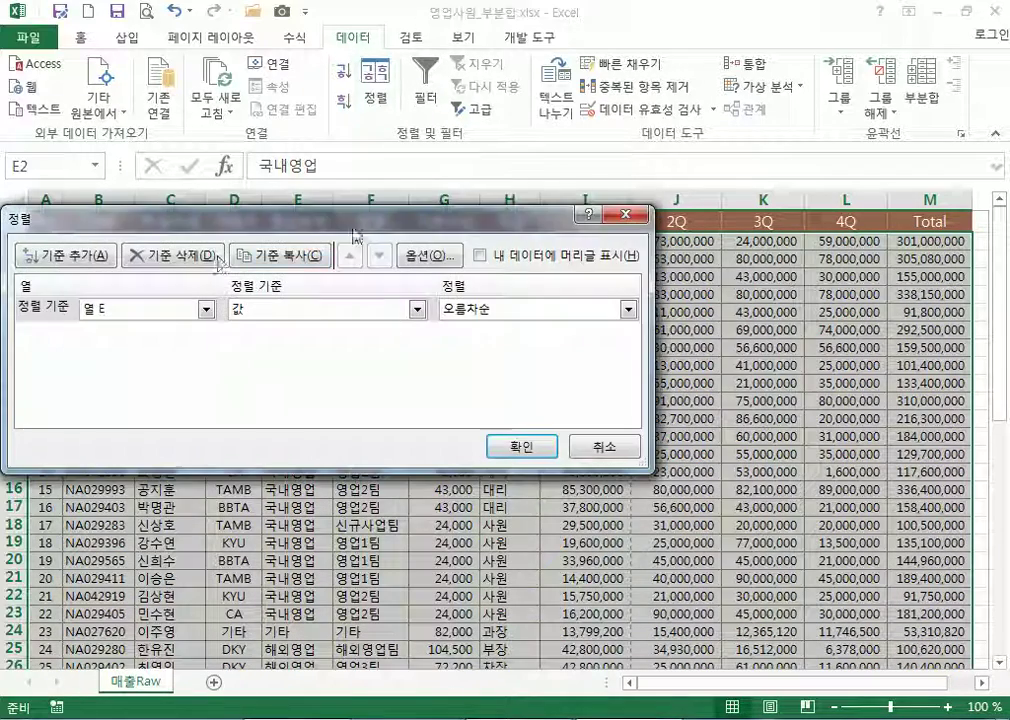
drag(219, 222, 413, 285)
click(672, 320)
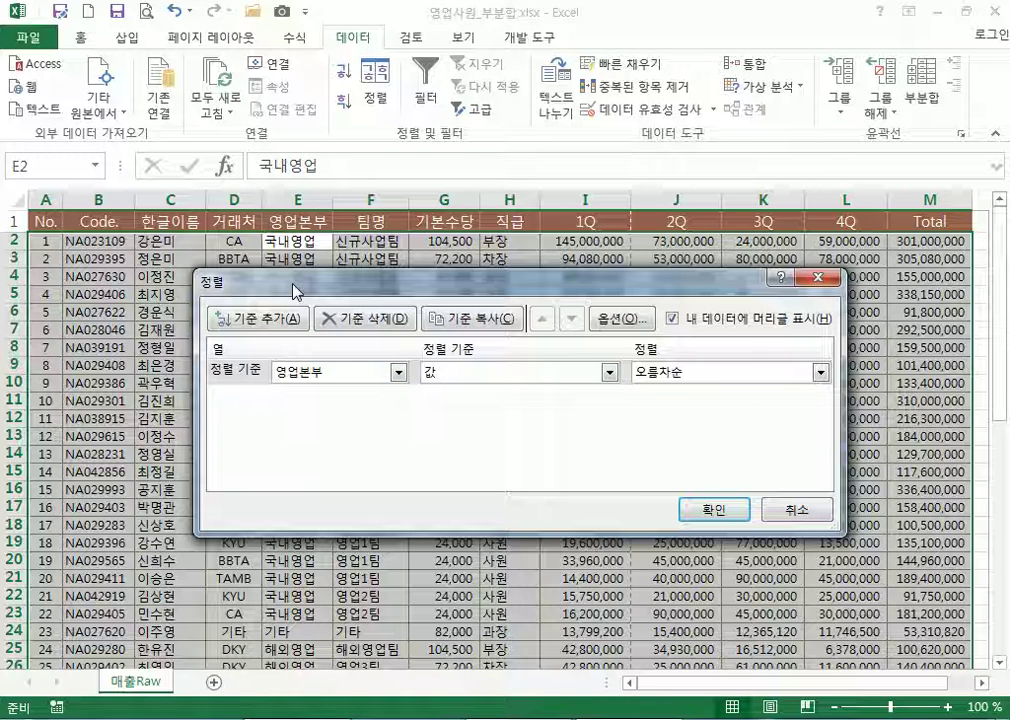
click(262, 319)
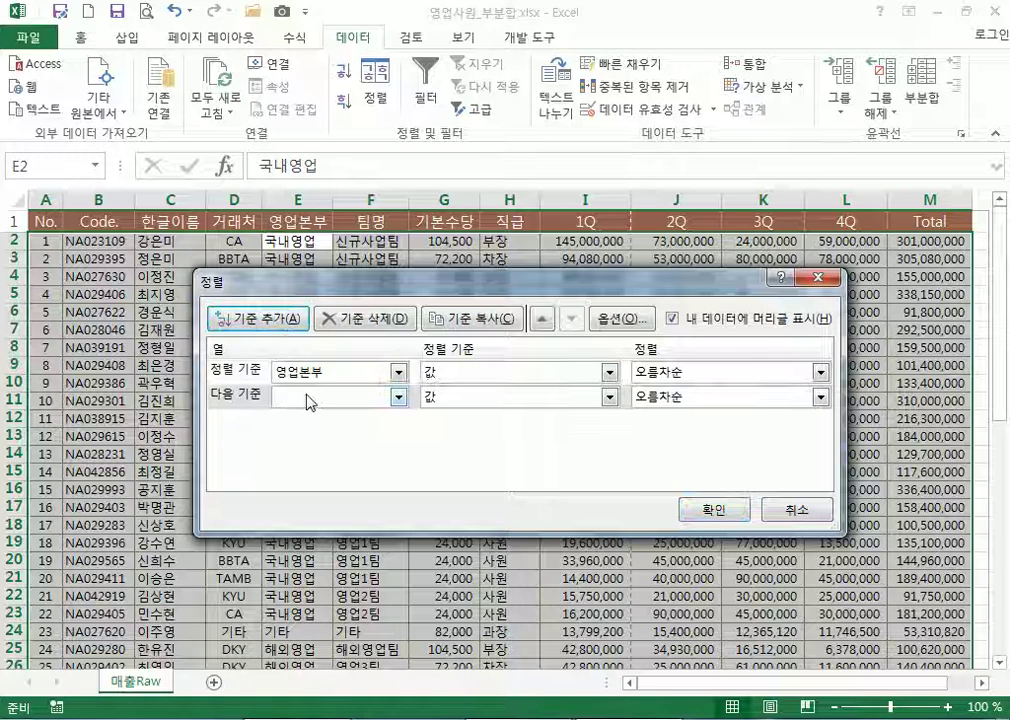
click(372, 397)
click(309, 510)
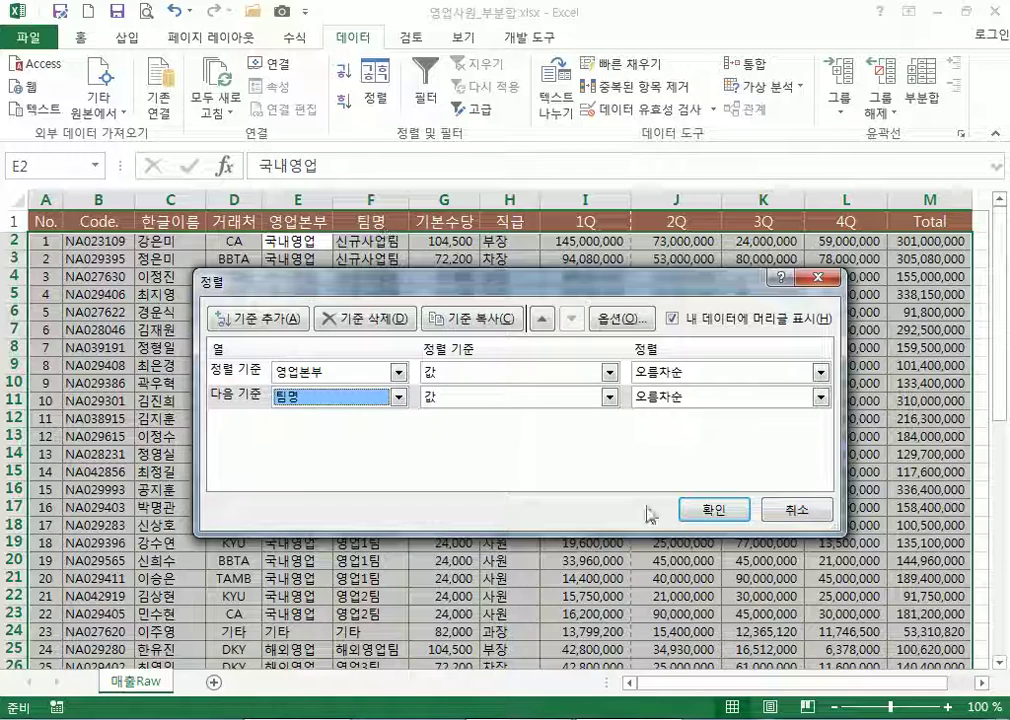
click(713, 509)
drag(292, 242, 370, 616)
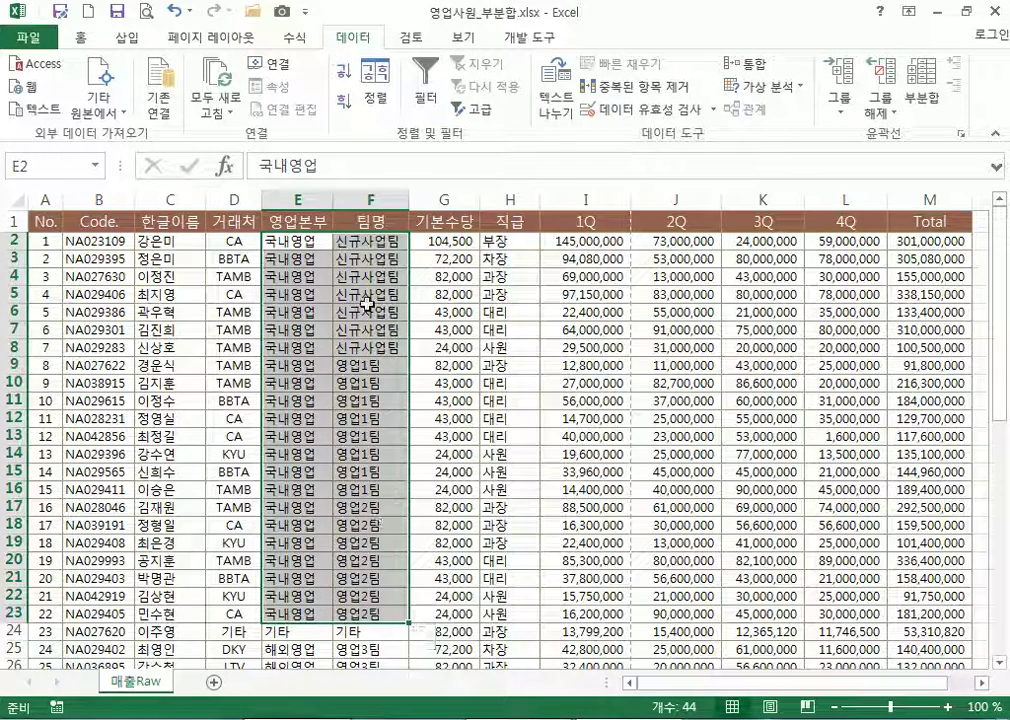
Start a subtotal grouped by 영업본부 with the 합계 function, and clear 직급 from its calculated fields
click(302, 313)
scroll(310, 322, down, 6)
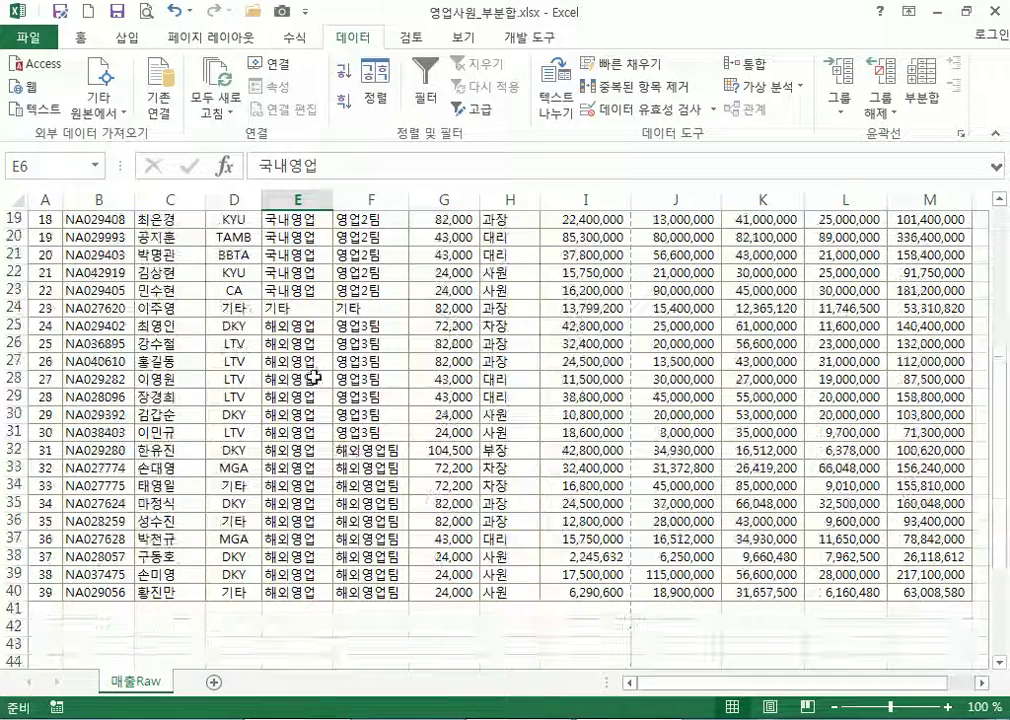
scroll(316, 388, up, 6)
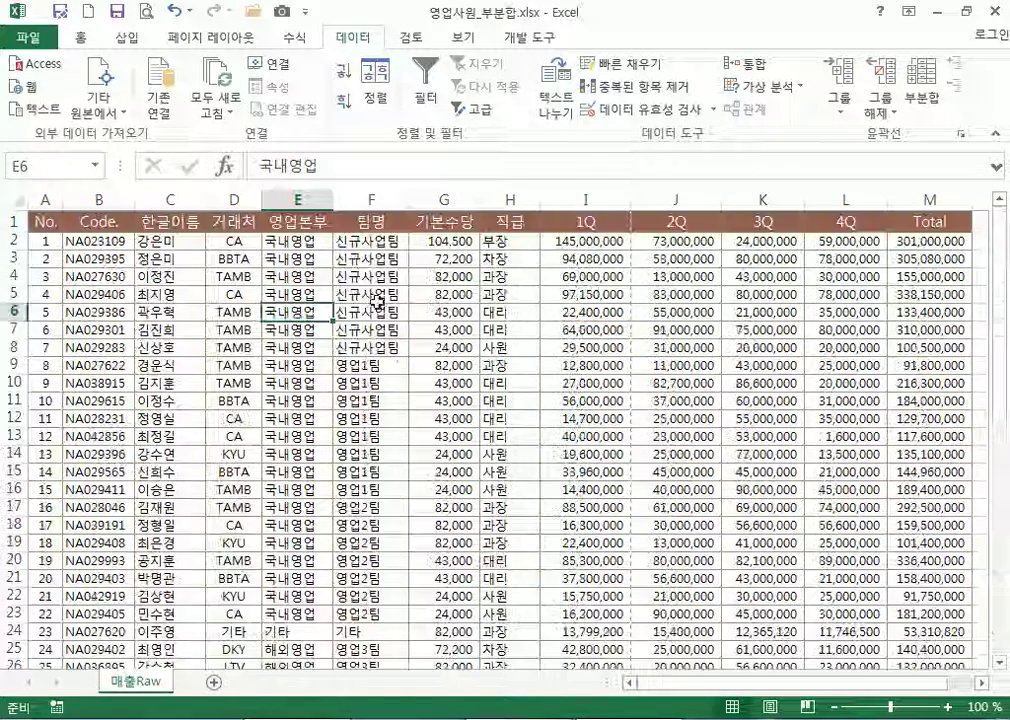
click(921, 97)
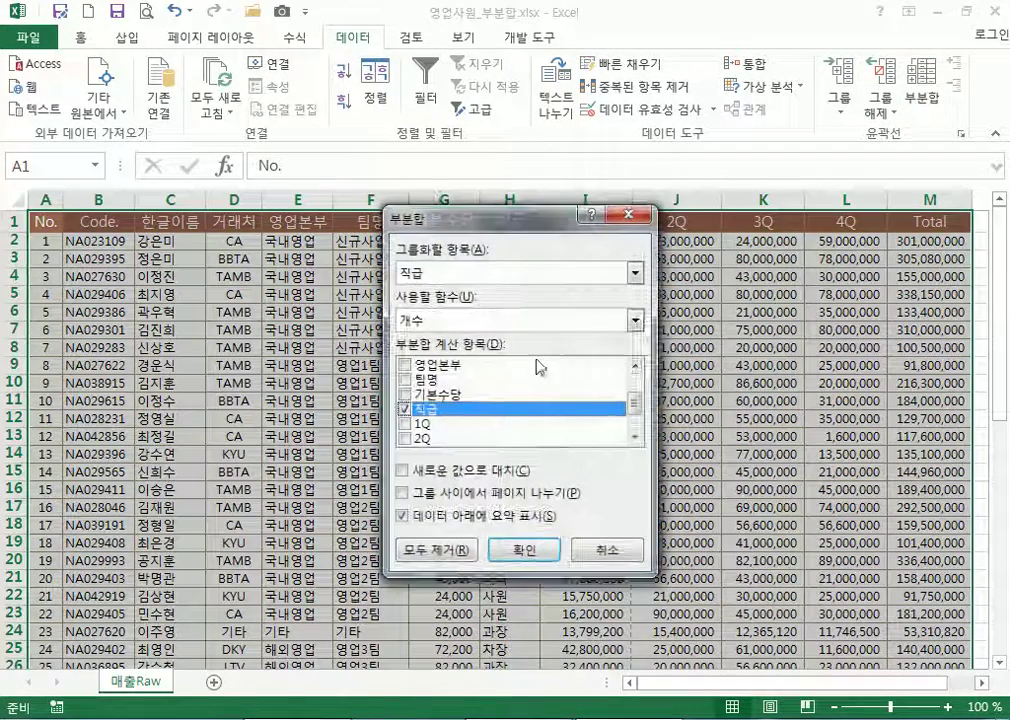
click(405, 409)
click(418, 274)
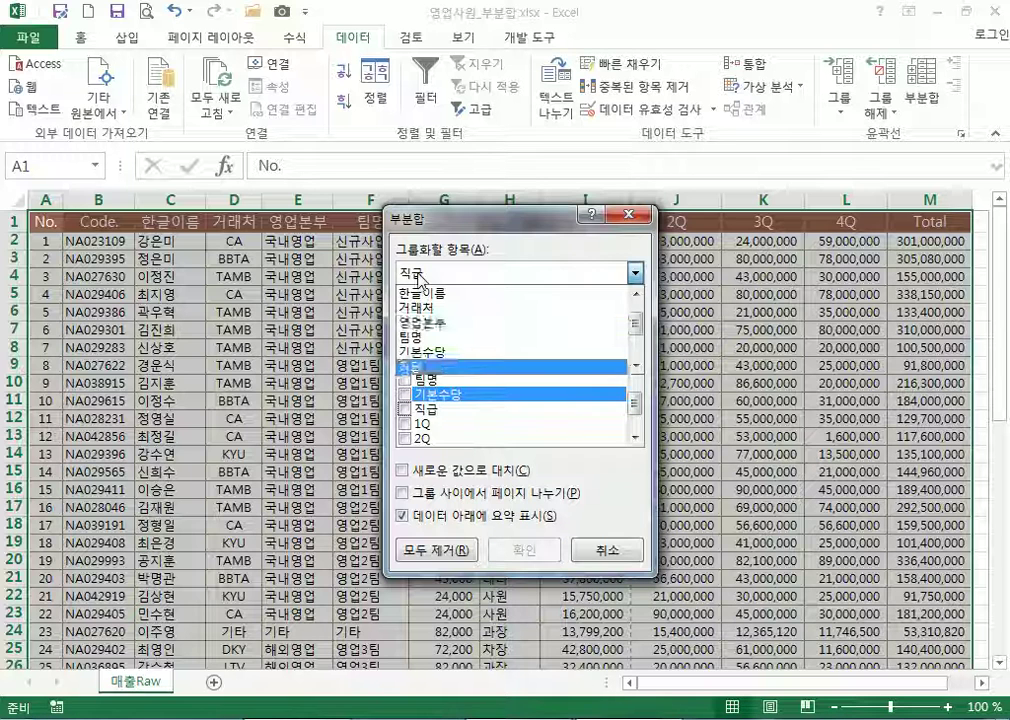
click(440, 322)
click(446, 321)
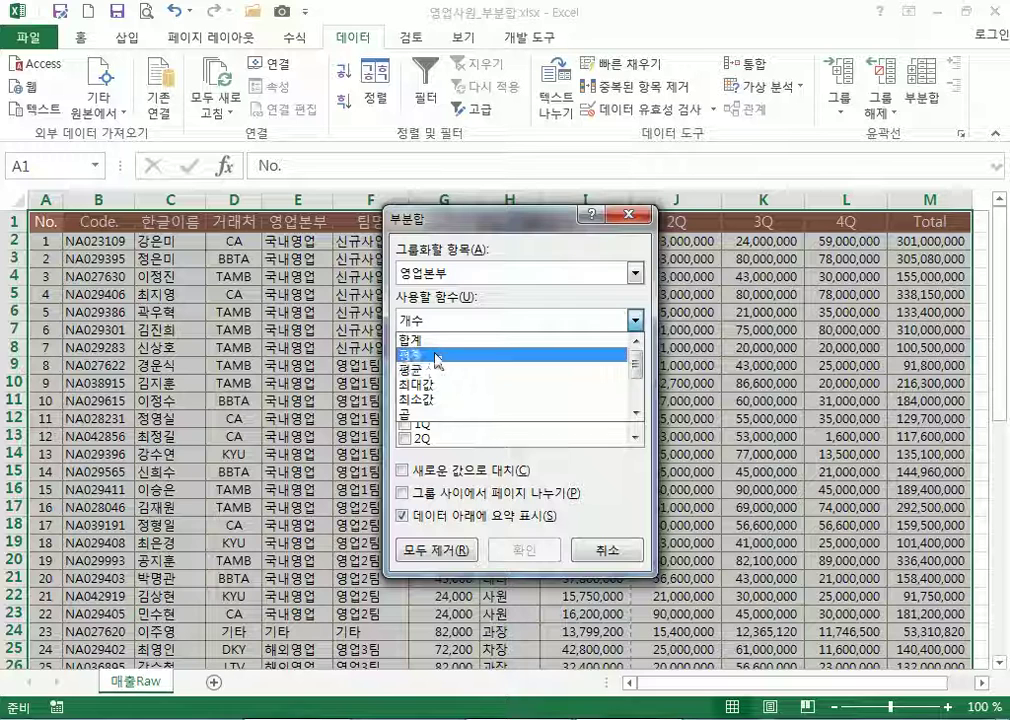
click(440, 342)
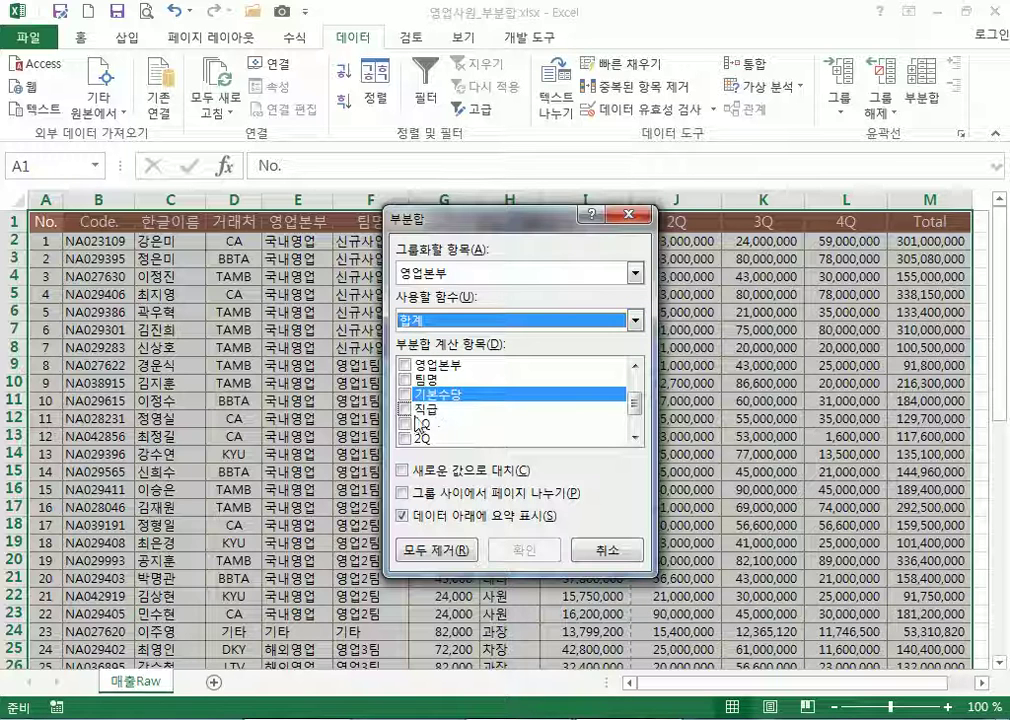
Add Total as the calculated field and apply the 영업본부 subtotal, replacing existing values
drag(635, 406, 636, 433)
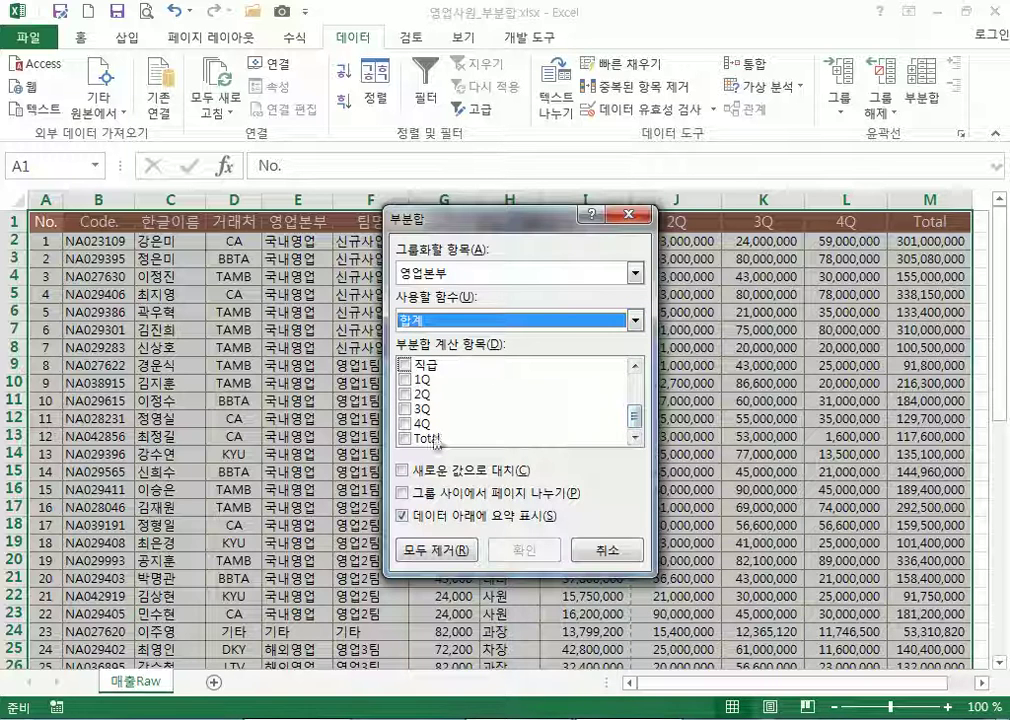
click(412, 441)
click(403, 470)
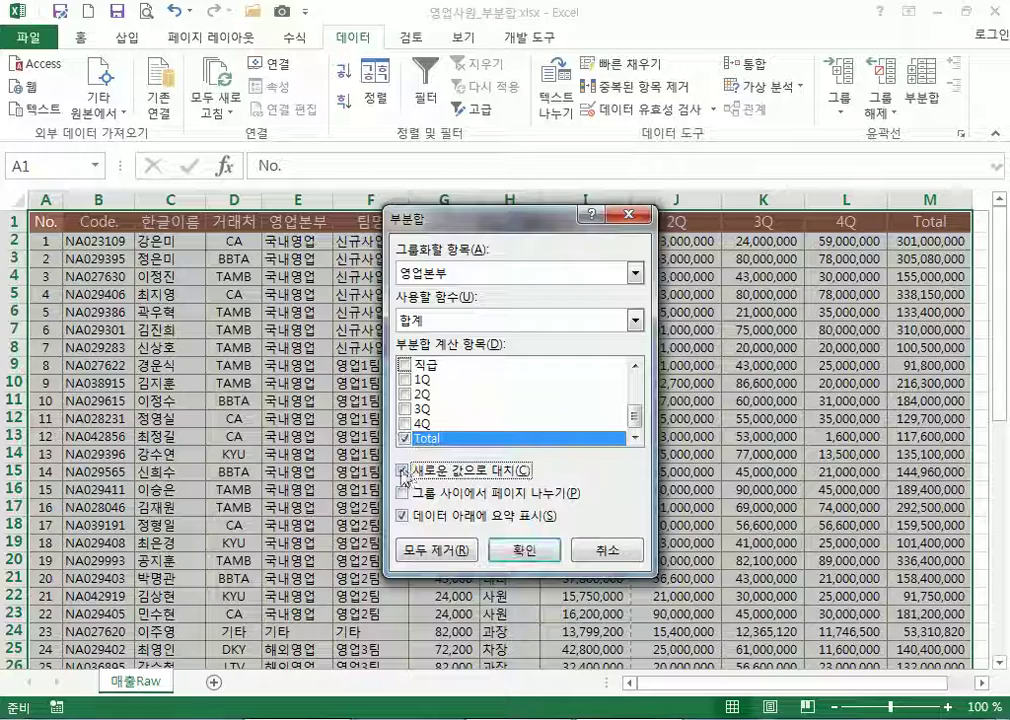
click(531, 552)
Widen the Total column so the 국내영업 summary amount fits
scroll(363, 414, down, 4)
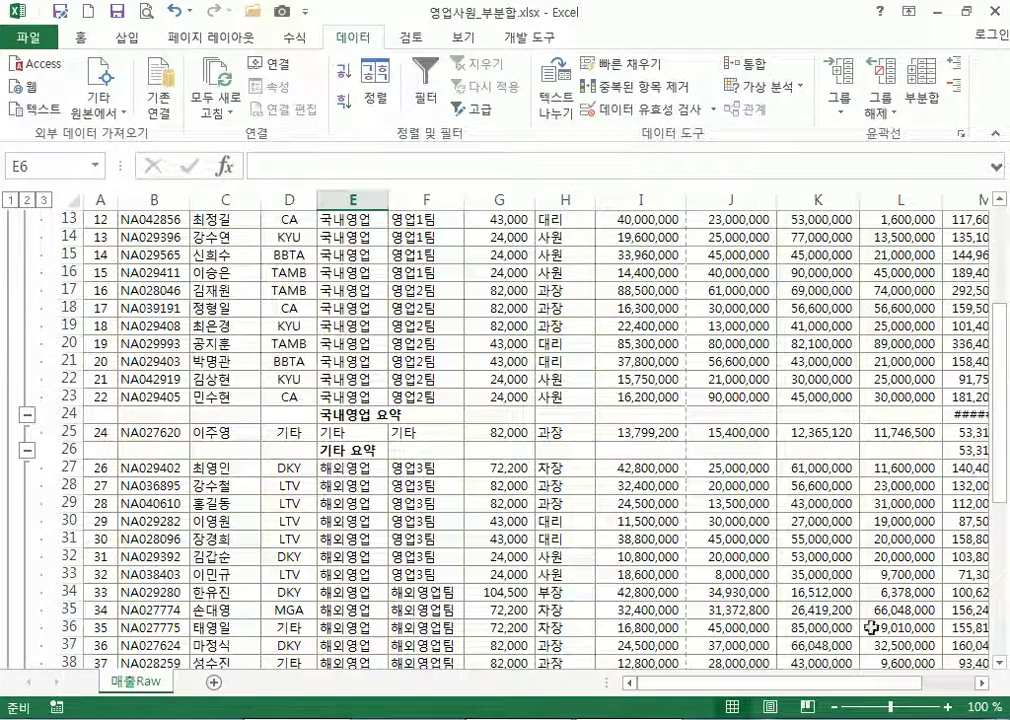
scroll(948, 701, right, 2)
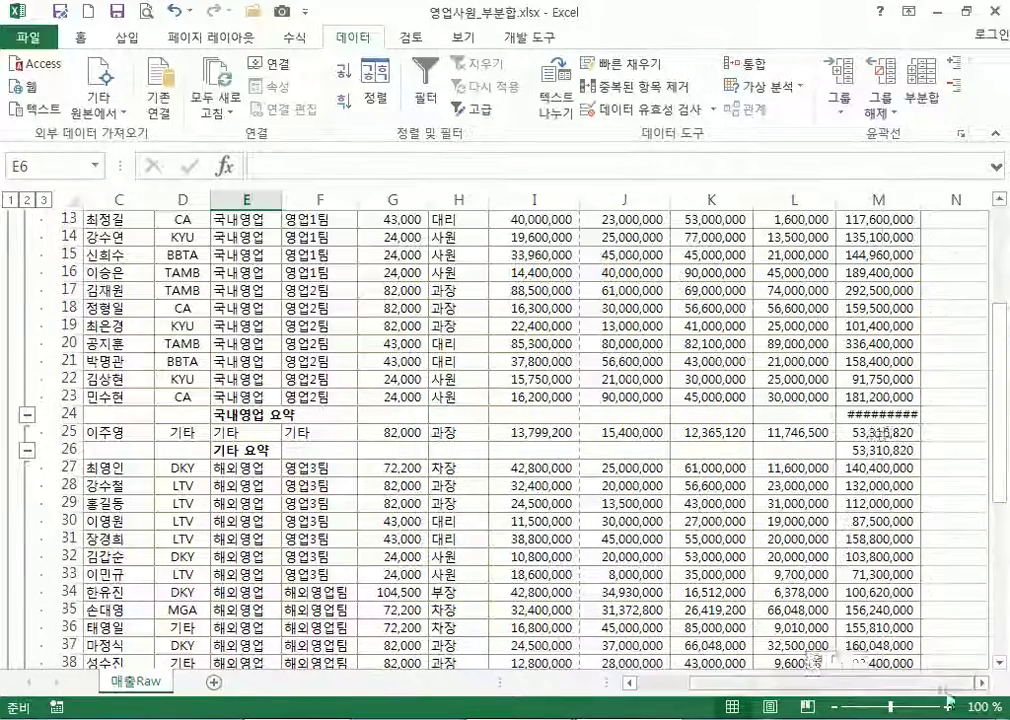
double_click(921, 198)
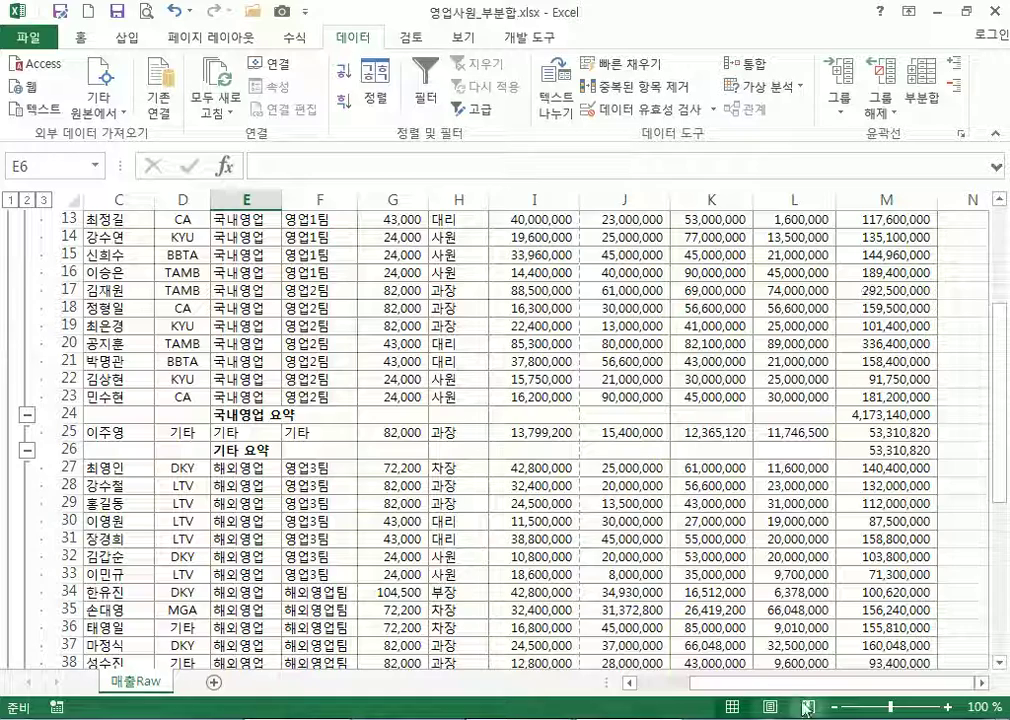
scroll(635, 548, left, 2)
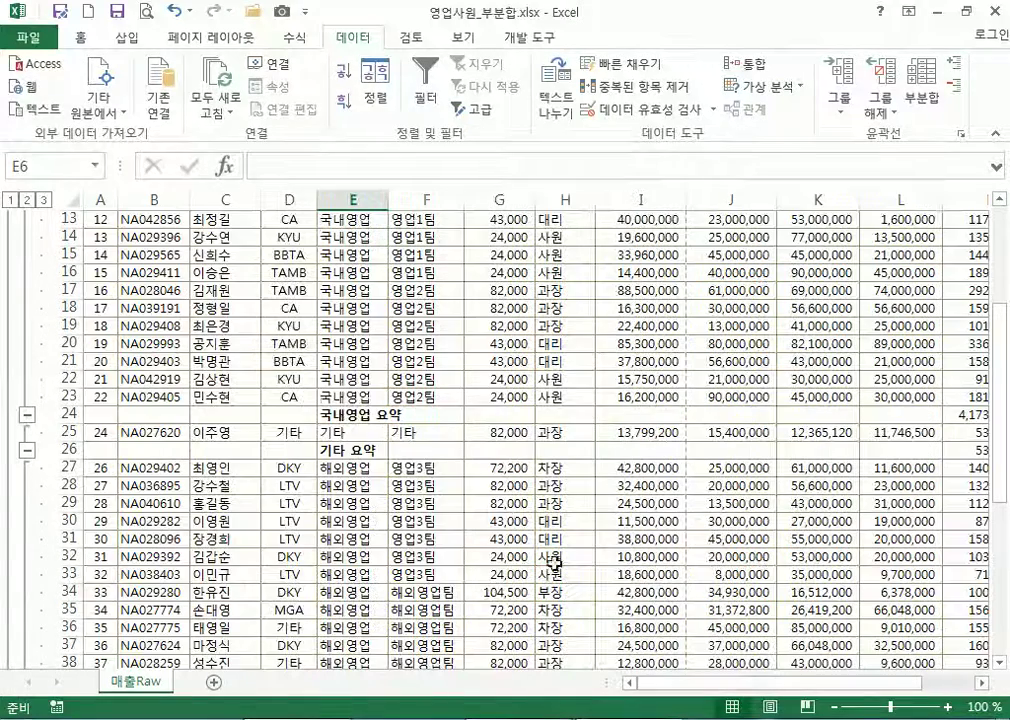
Collapse the outline to level 2 to view the 영업본부 summaries, and expand it back to level 3
click(27, 199)
scroll(298, 264, up, 1)
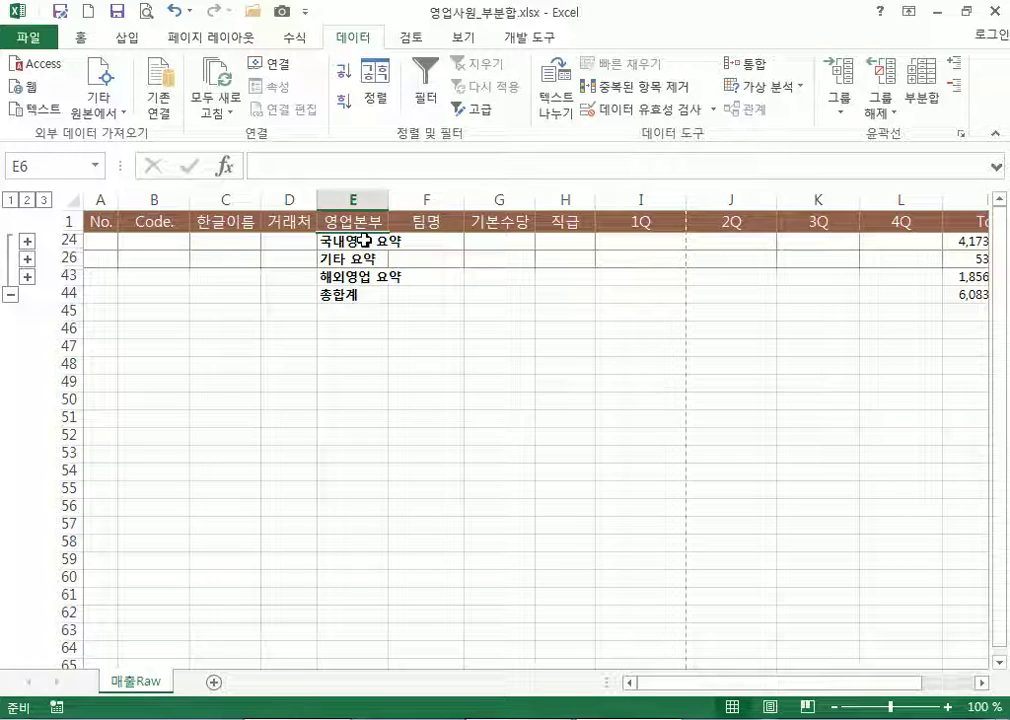
click(44, 199)
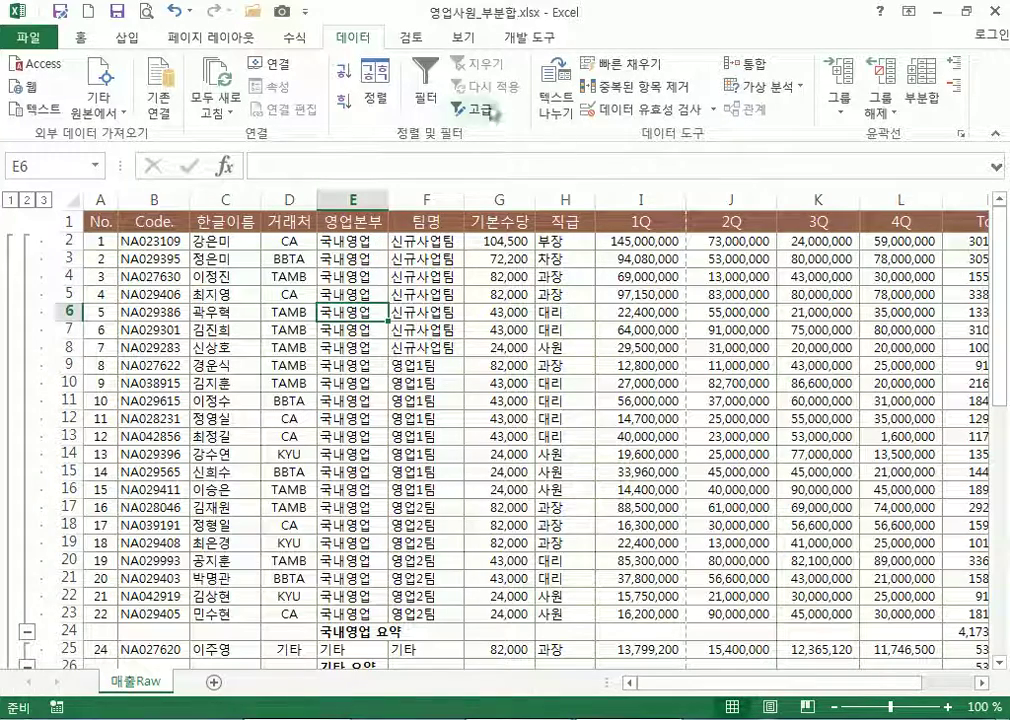
Start another subtotal grouped by 팀명, moving the dialog to uncover the 팀명 data
click(921, 97)
click(424, 270)
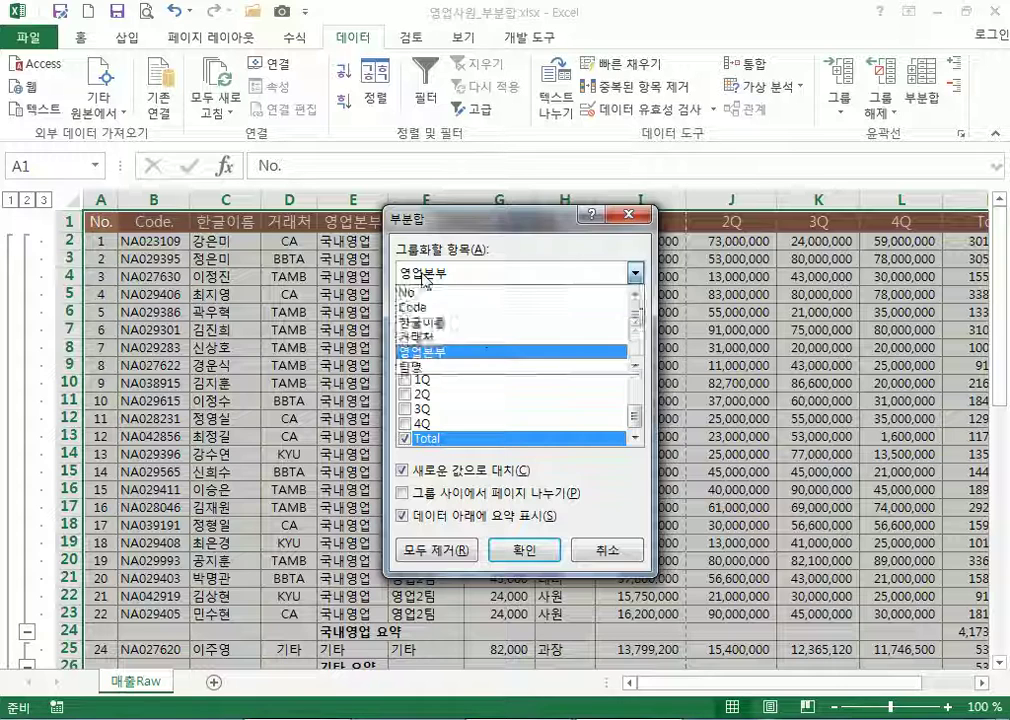
click(478, 222)
drag(487, 222, 537, 264)
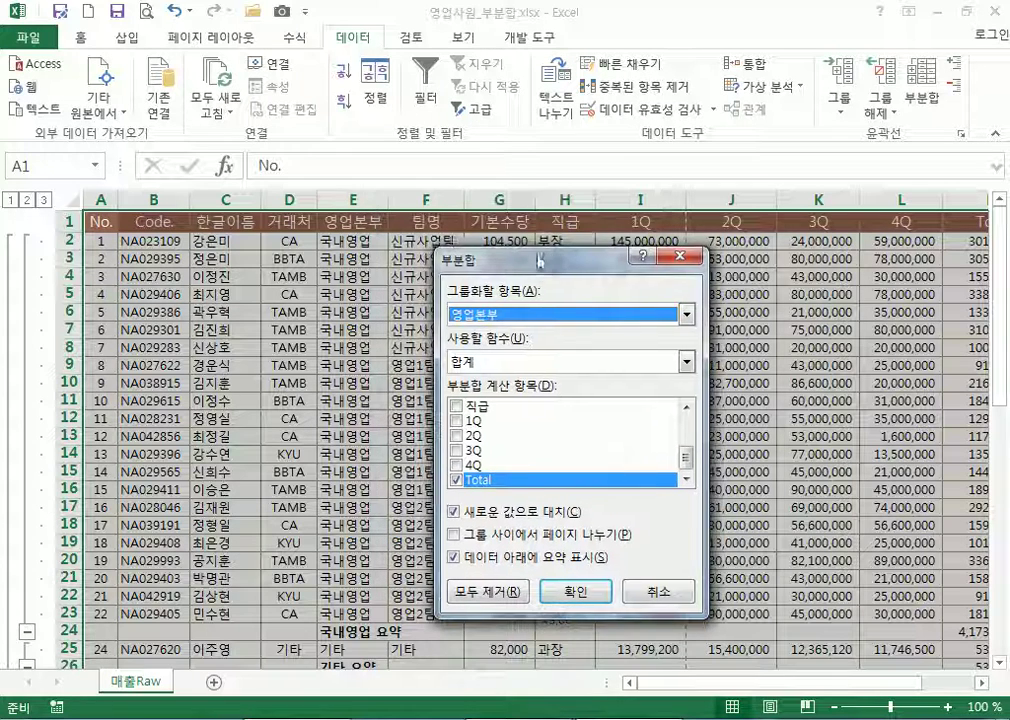
click(478, 314)
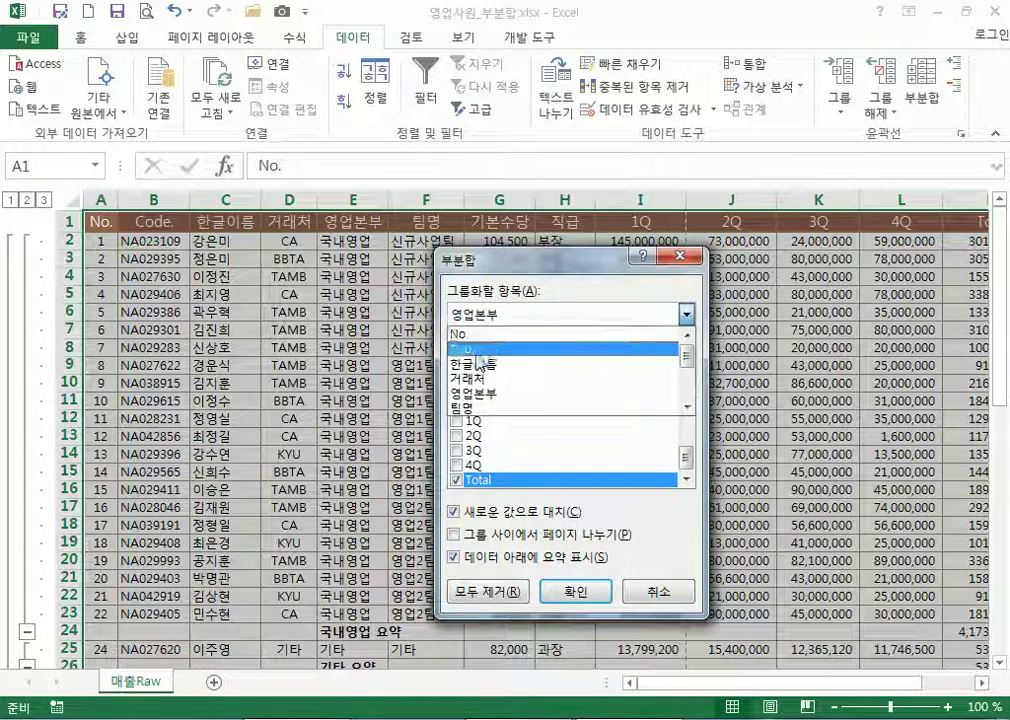
click(513, 410)
Choose 1Q, 2Q, 3Q and 4Q as the fields to sum, and clear Total
click(456, 420)
click(456, 435)
click(456, 450)
click(456, 466)
click(456, 480)
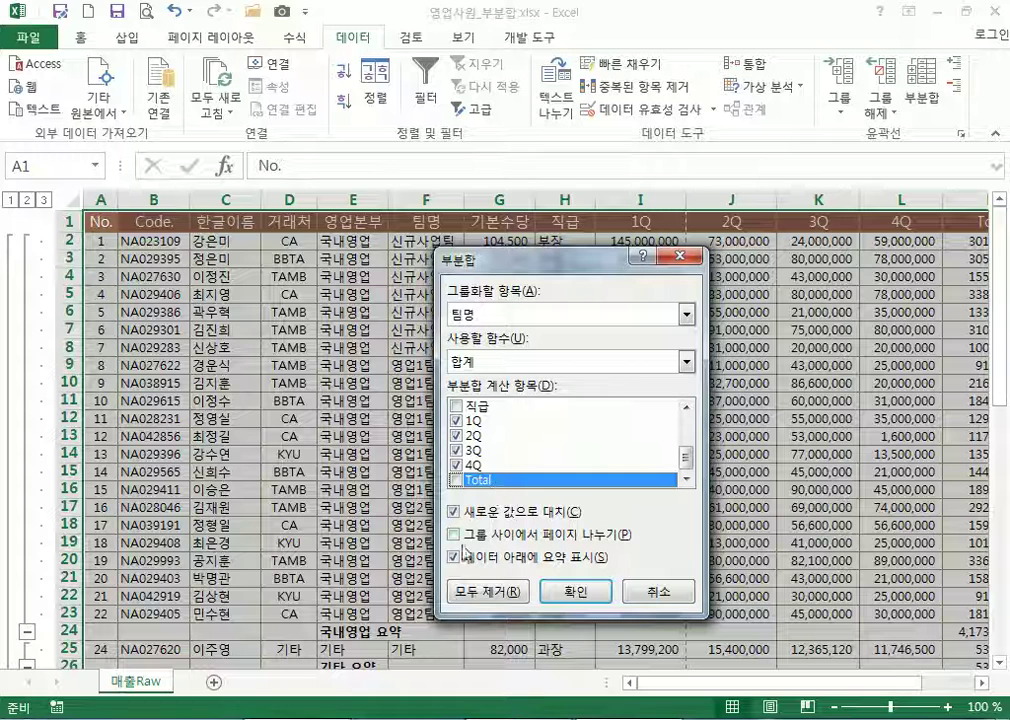
Apply the 팀명 subtotal without replacing the existing ones, and widen the 팀명 column to fit its summary labels
click(455, 513)
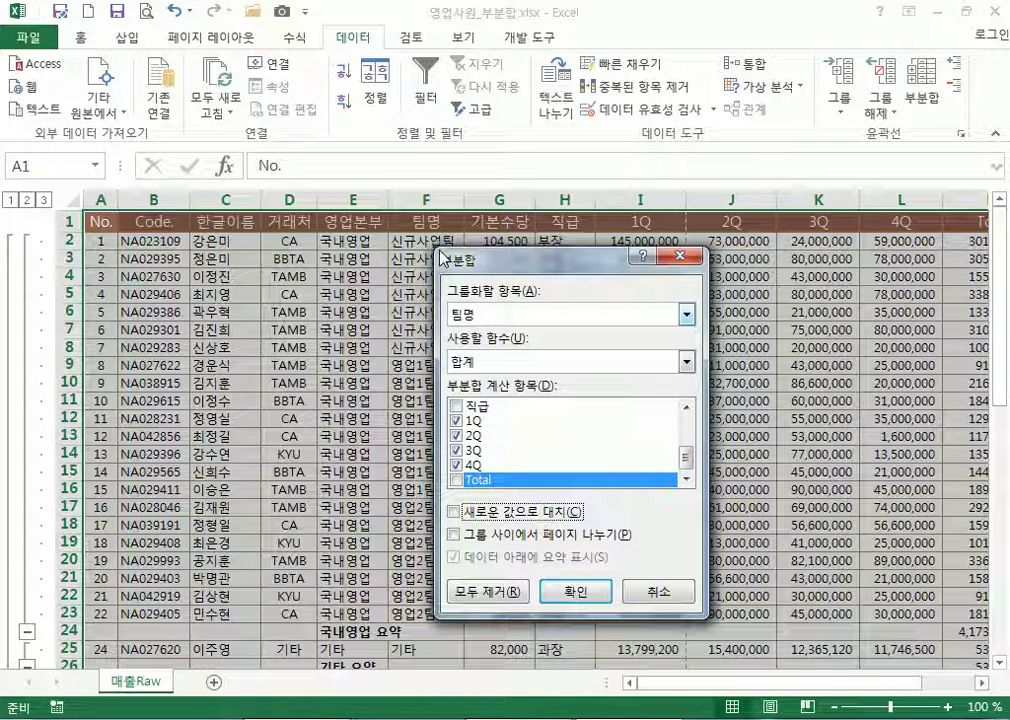
drag(365, 267, 431, 267)
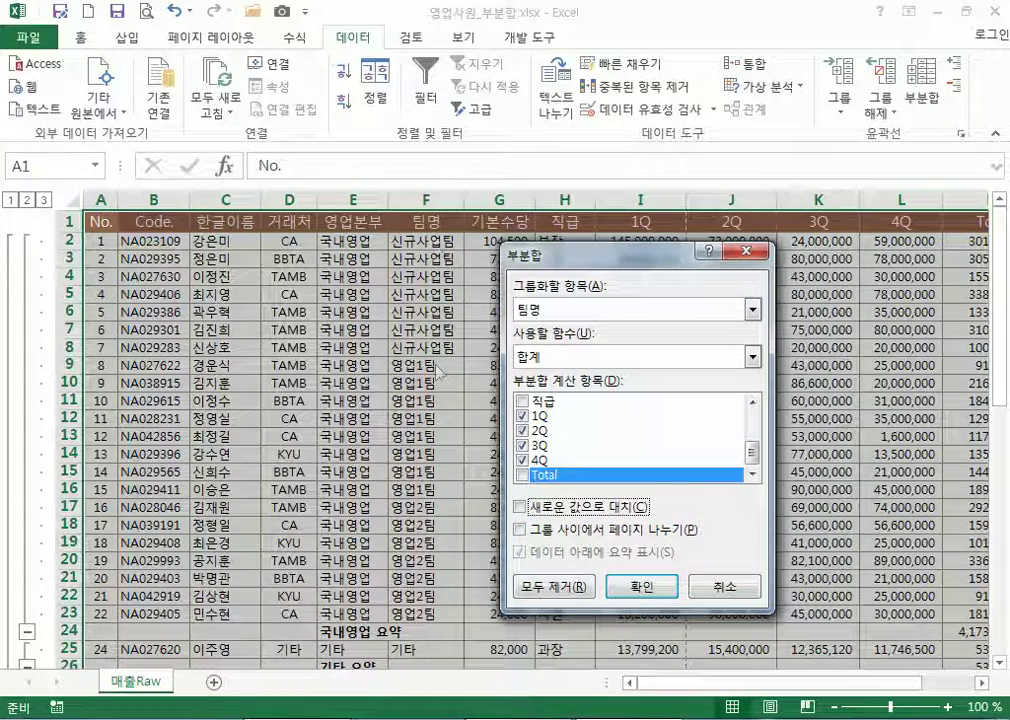
click(638, 585)
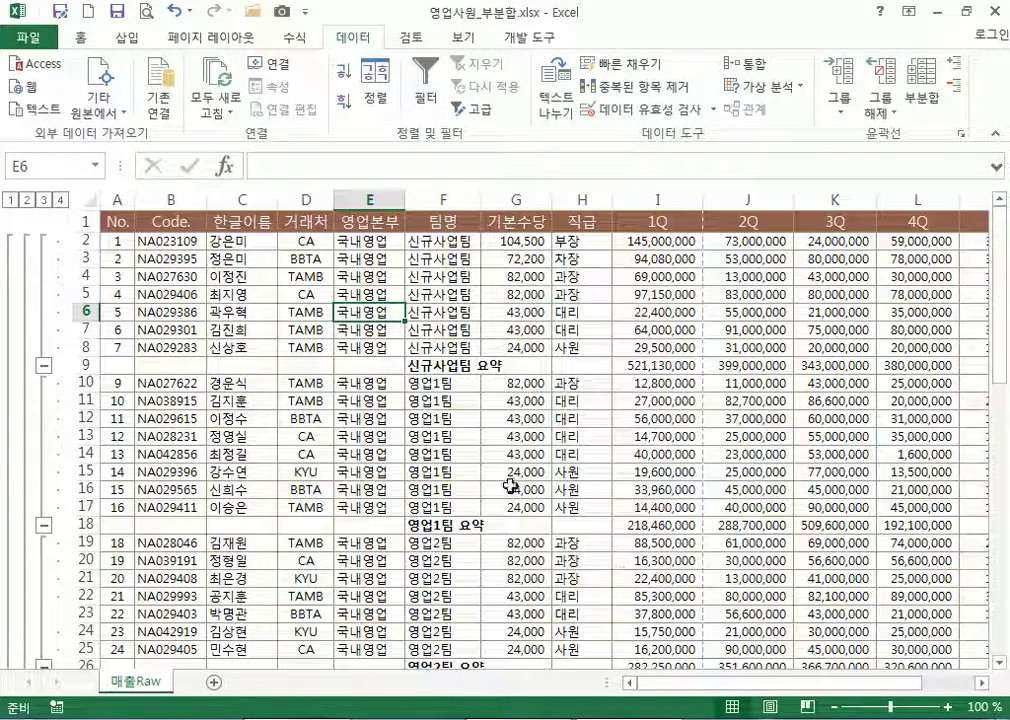
drag(480, 200, 515, 200)
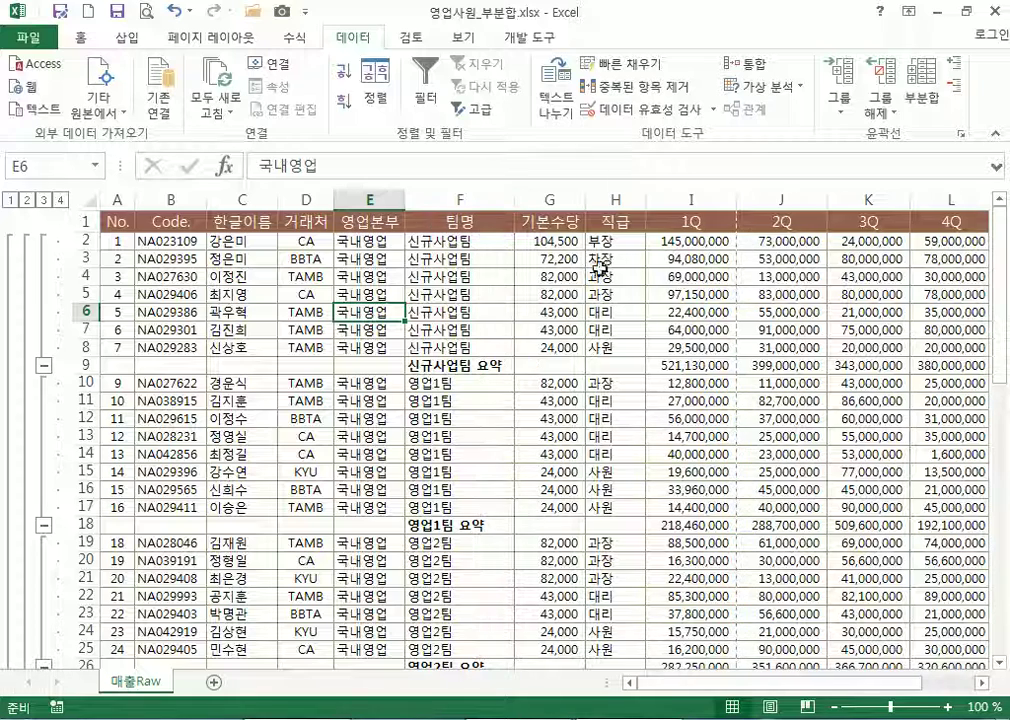
Review the 1Q to 4Q headers and the calculated fields in the Subtotal settings, closing them without changes
drag(697, 222, 952, 226)
click(701, 219)
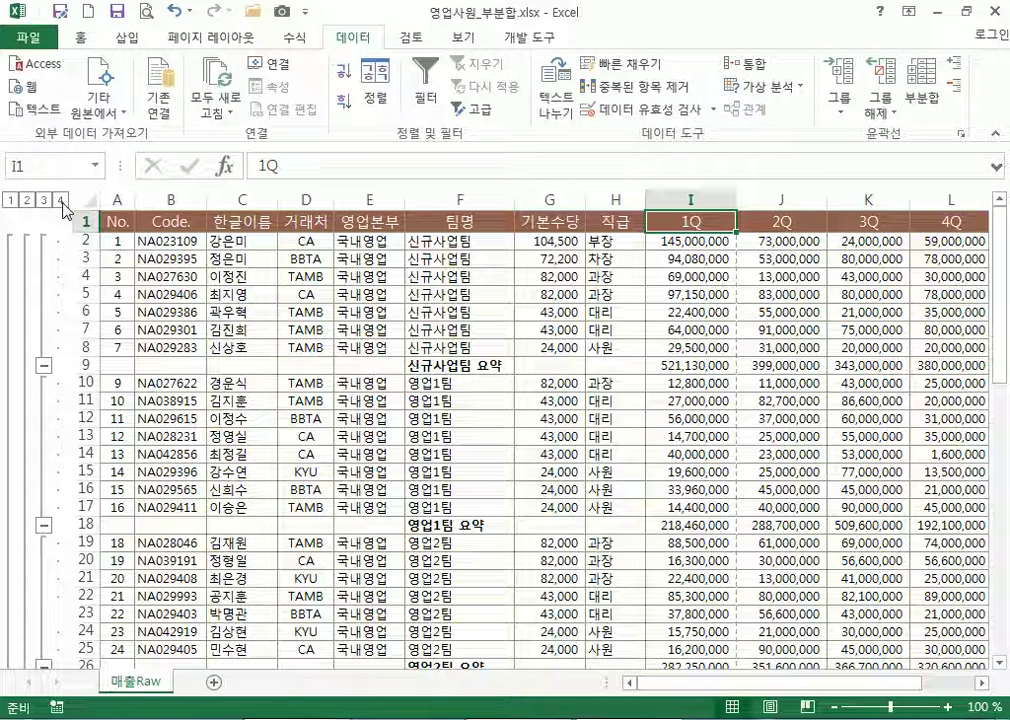
click(921, 97)
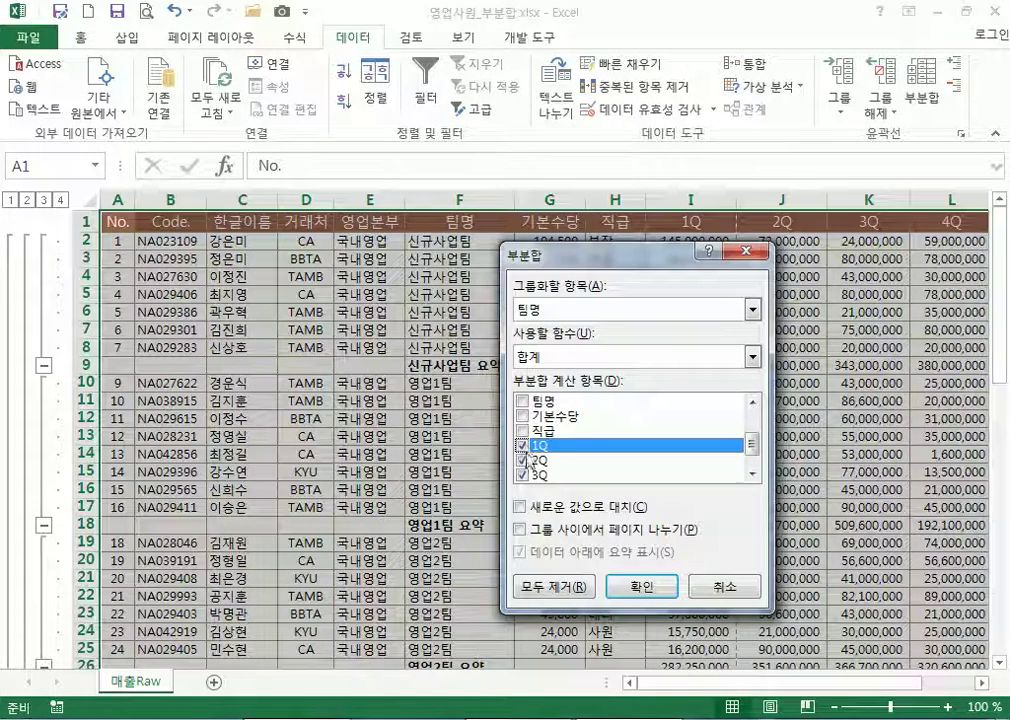
drag(750, 449, 751, 461)
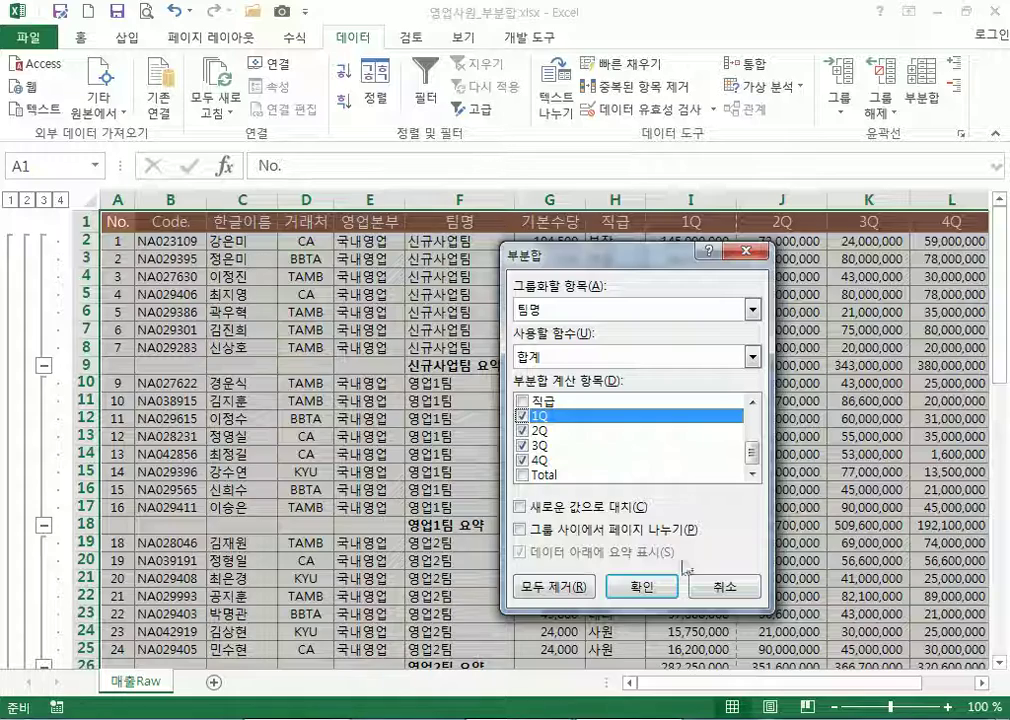
click(724, 587)
Examine the quarterly and Total columns against the 신규사업팀, 영업1팀 and 국내영업 summary rows
click(451, 379)
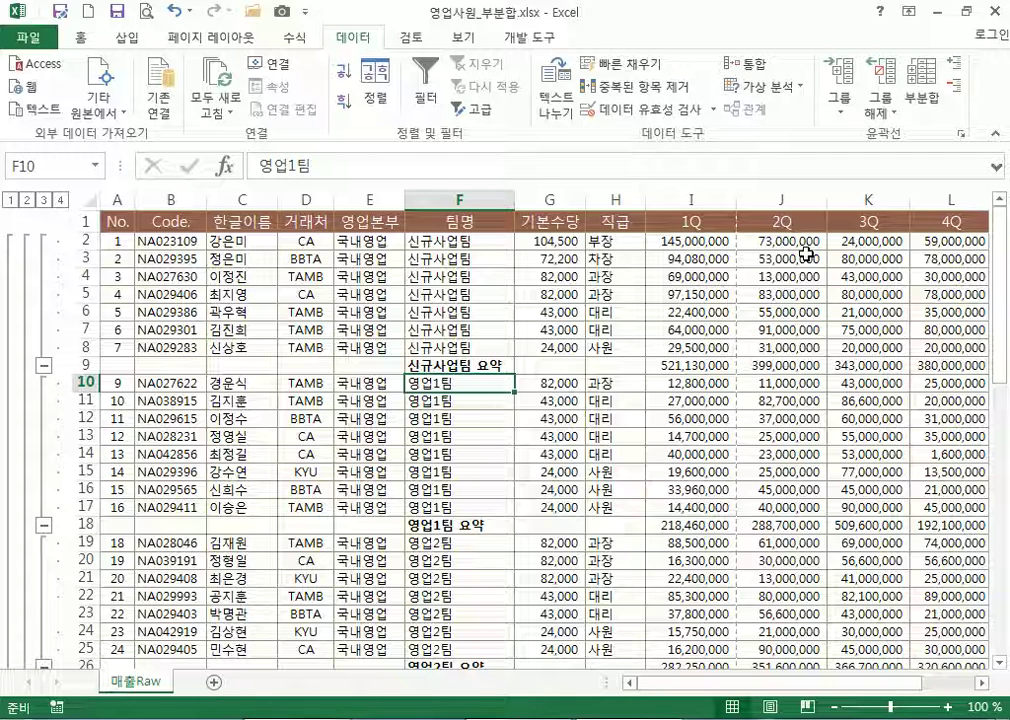
click(707, 244)
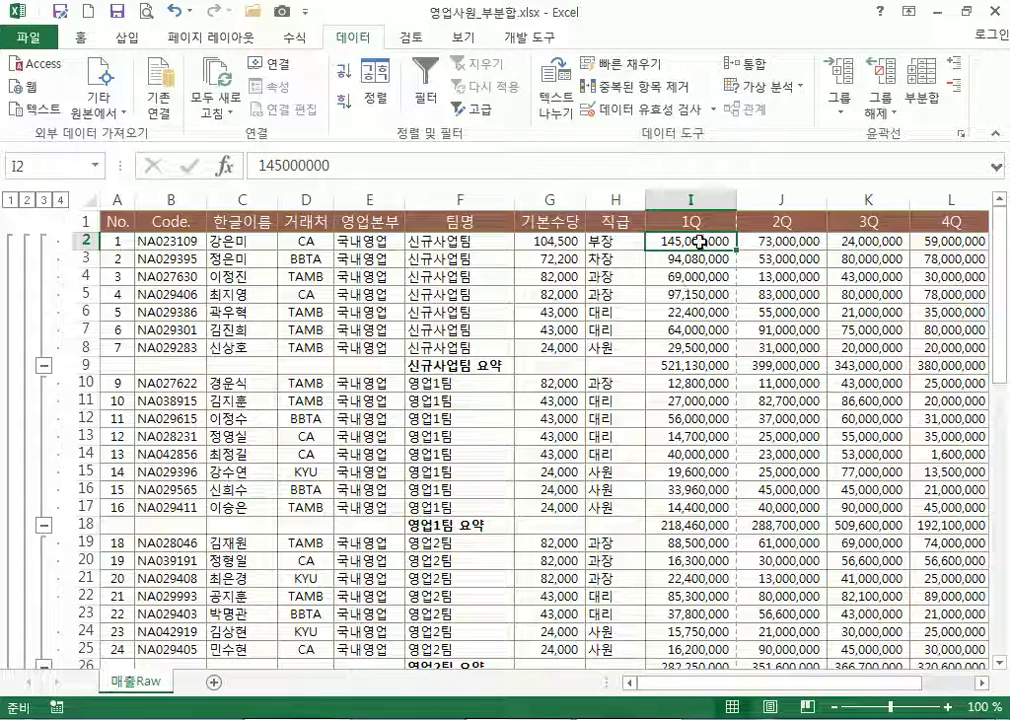
scroll(930, 310, right, 2)
click(924, 222)
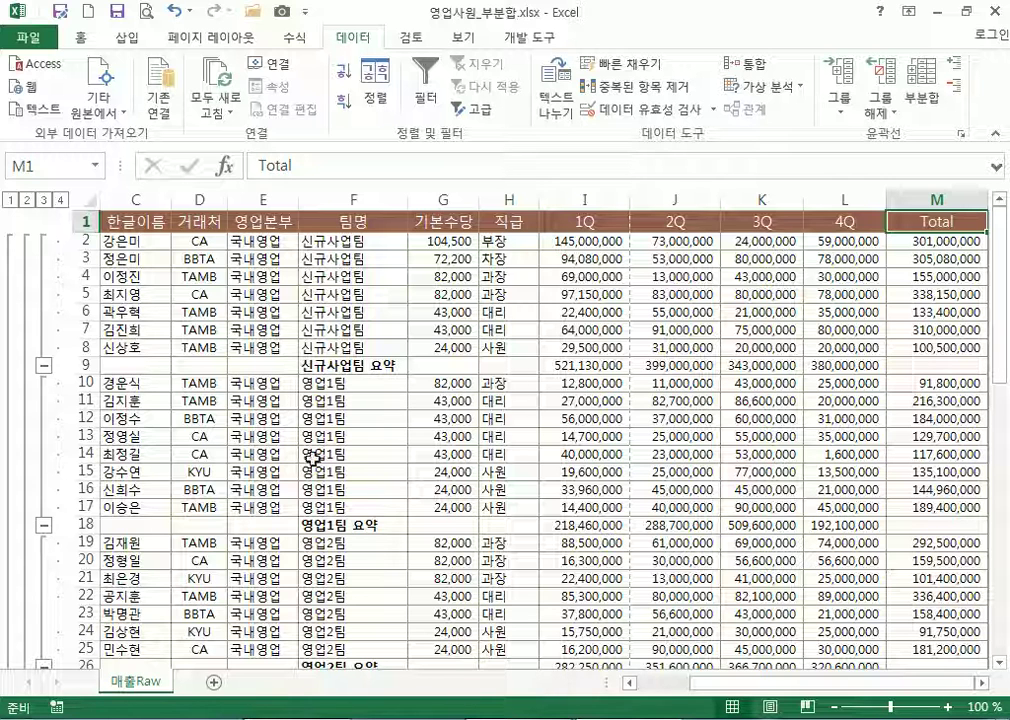
click(330, 366)
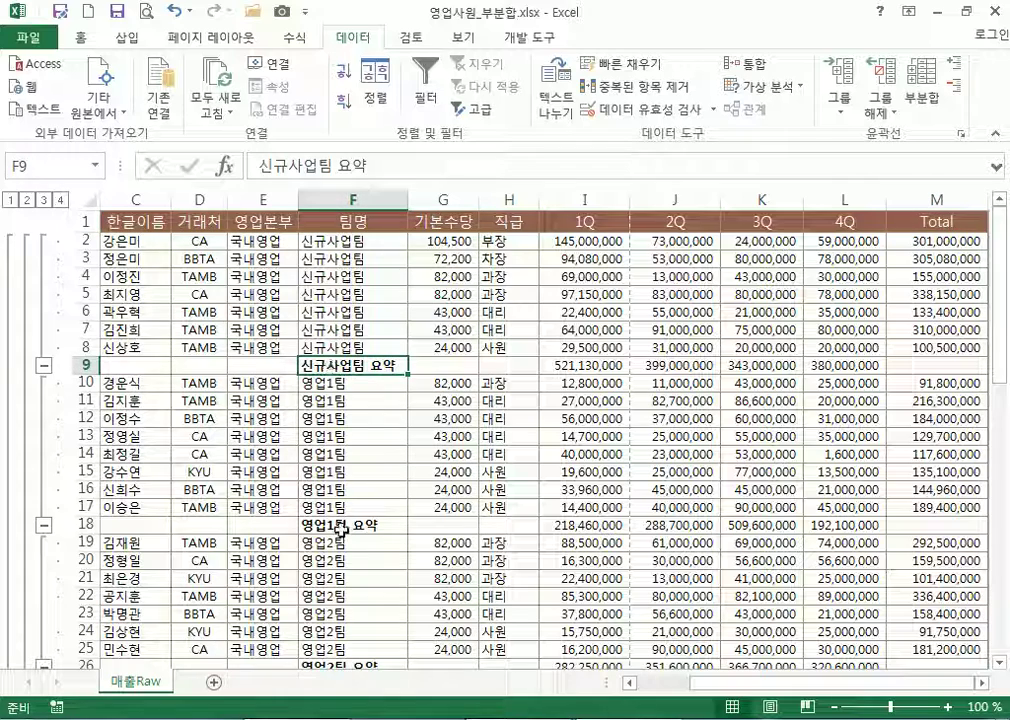
click(352, 524)
scroll(350, 535, down, 2)
click(287, 574)
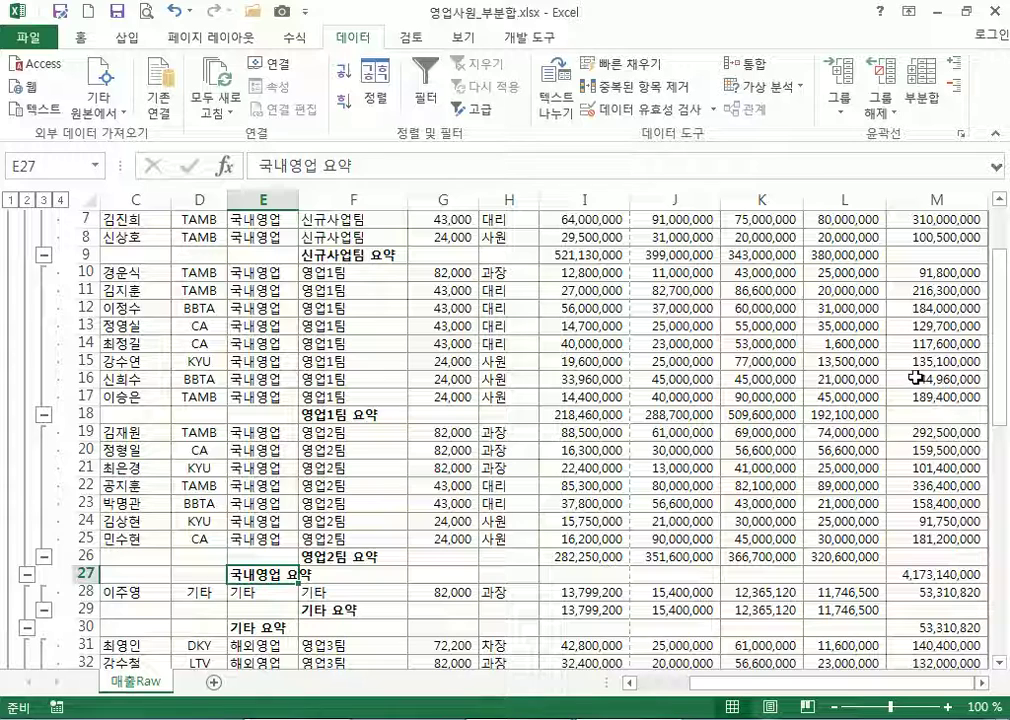
Collapse the outline to level 1 and widen the 1Q to 4Q columns to fit their grand totals
click(11, 199)
drag(588, 199, 822, 198)
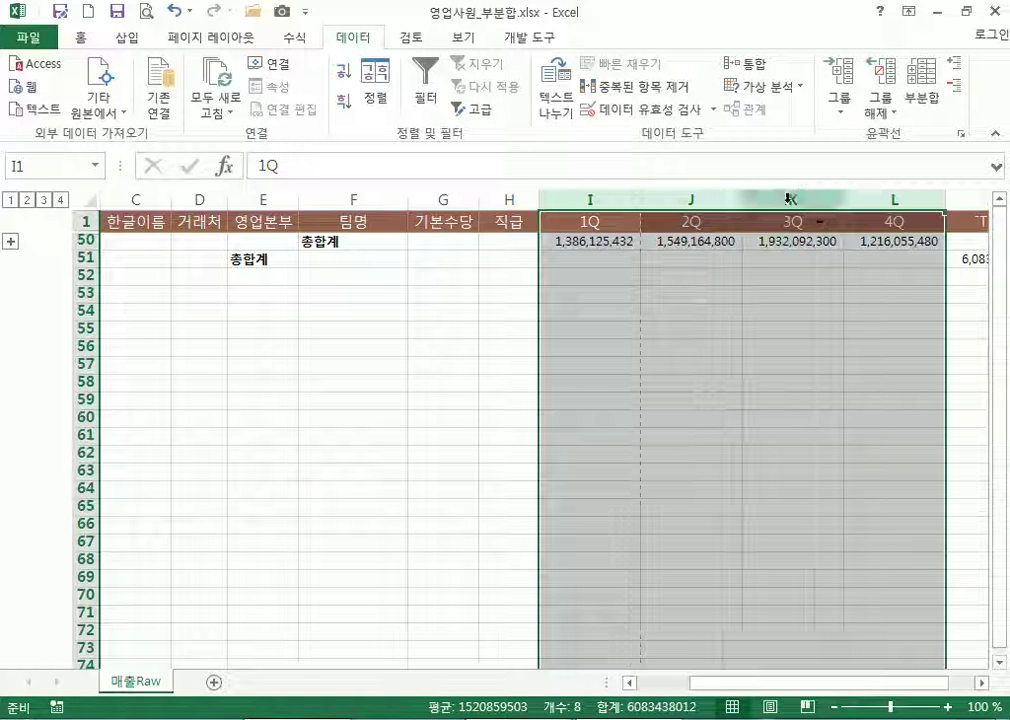
click(620, 240)
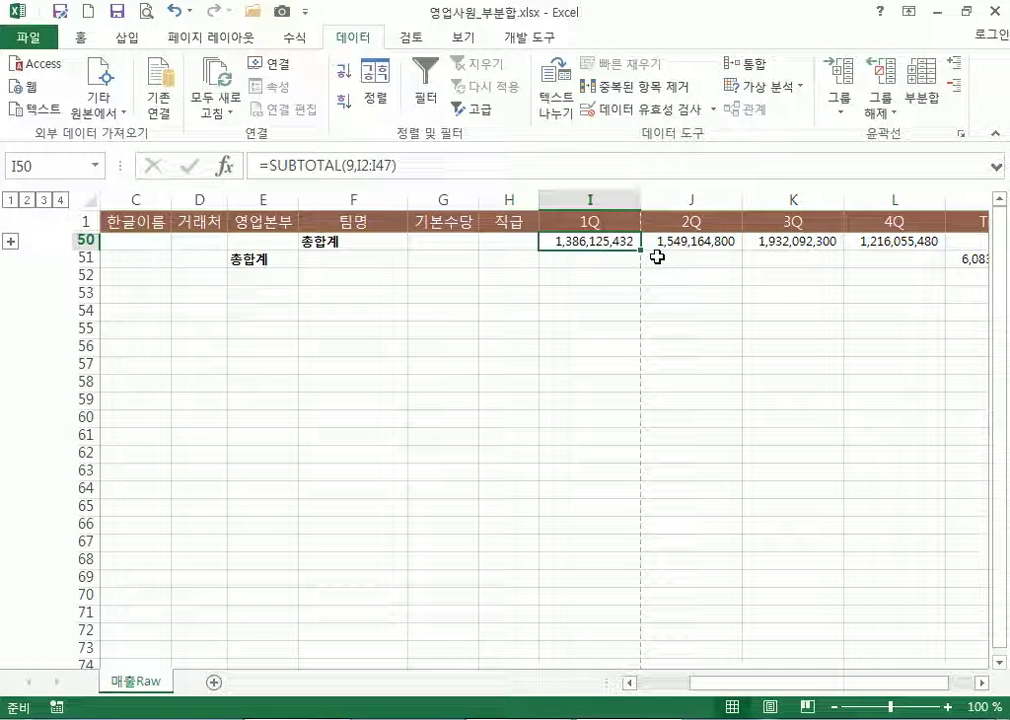
Show the outline at level 3 and check the team summary labels under 국내영업 and the 해외영업 summary
click(44, 200)
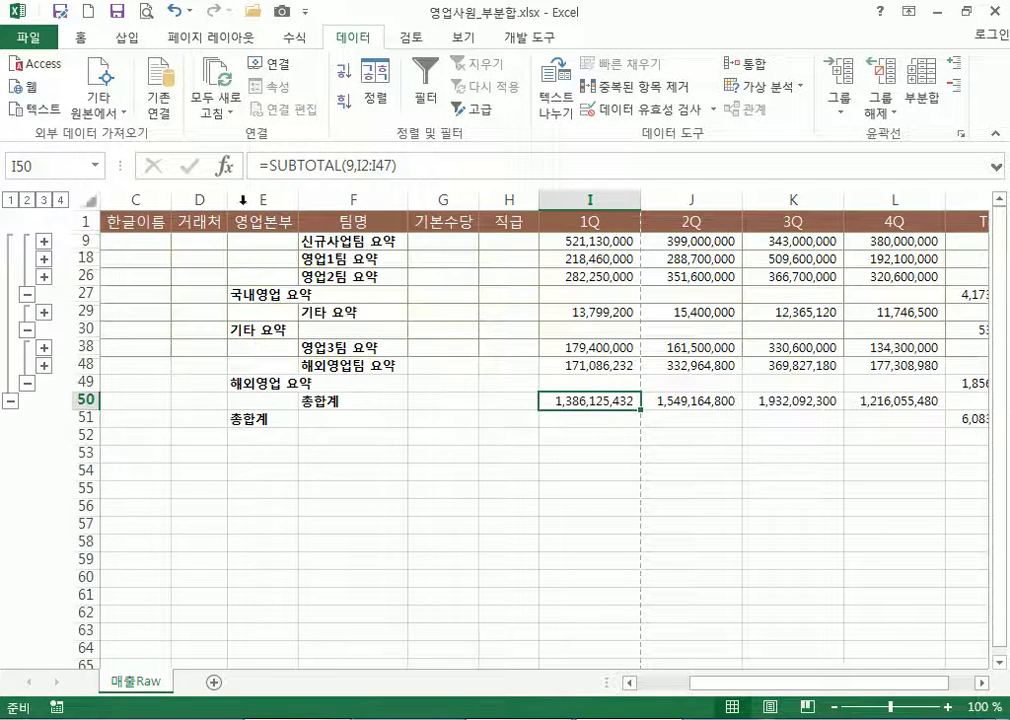
click(275, 302)
drag(340, 241, 355, 277)
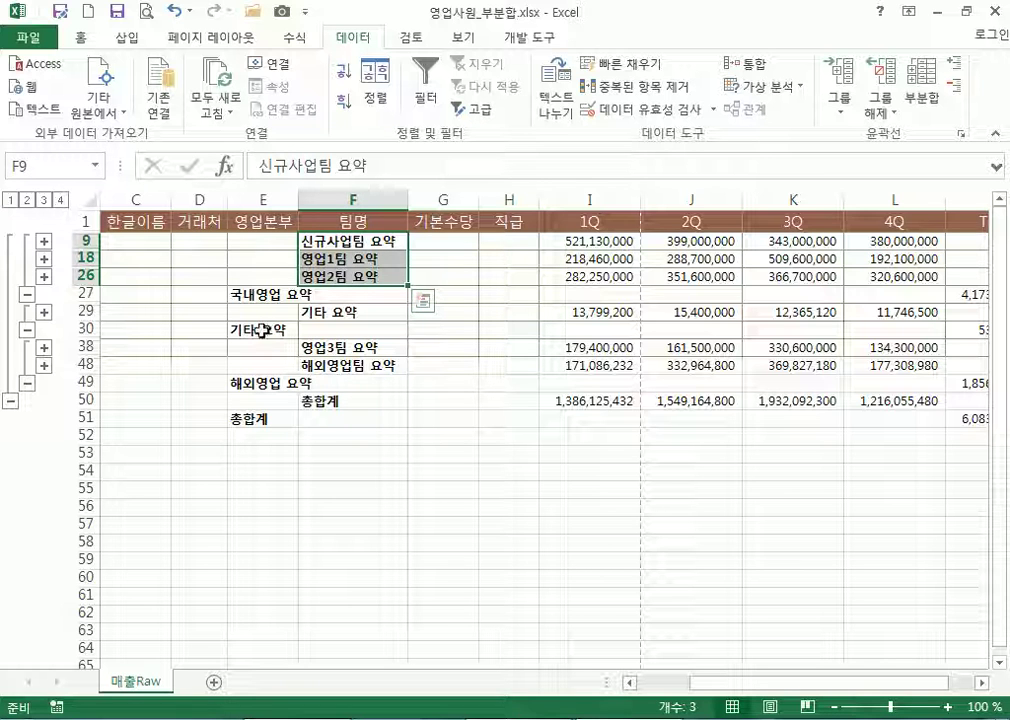
click(266, 382)
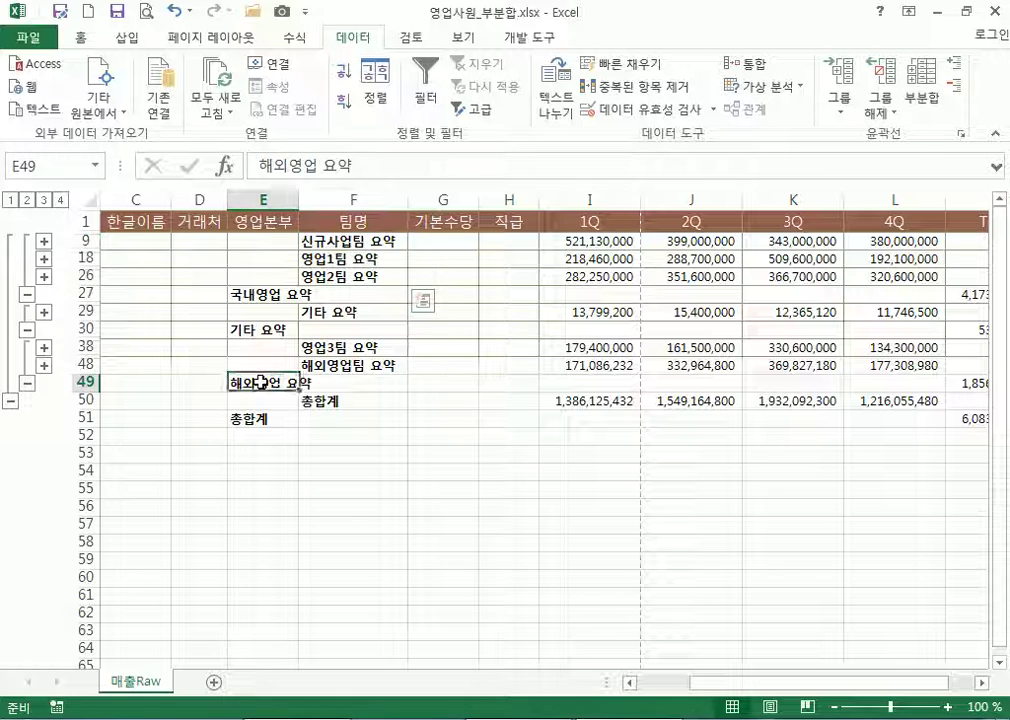
Check the 영업3팀 and 해외영업팀 summary labels, and the 신규사업팀, 영업1팀 and 영업2팀 summaries belonging to 국내영업
click(338, 355)
click(333, 365)
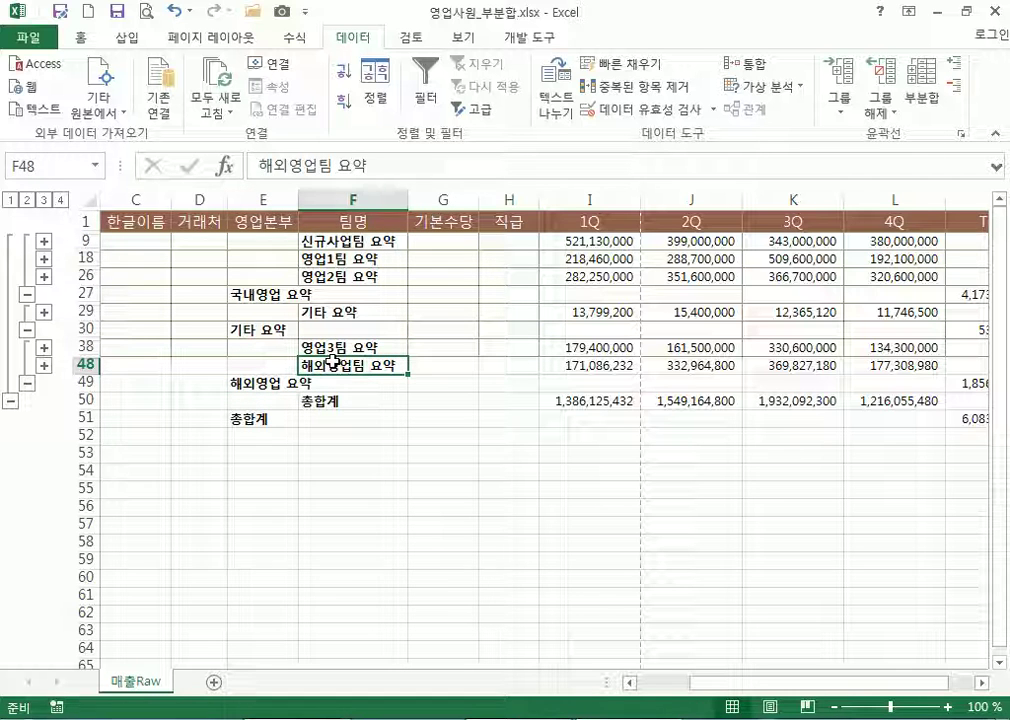
click(268, 292)
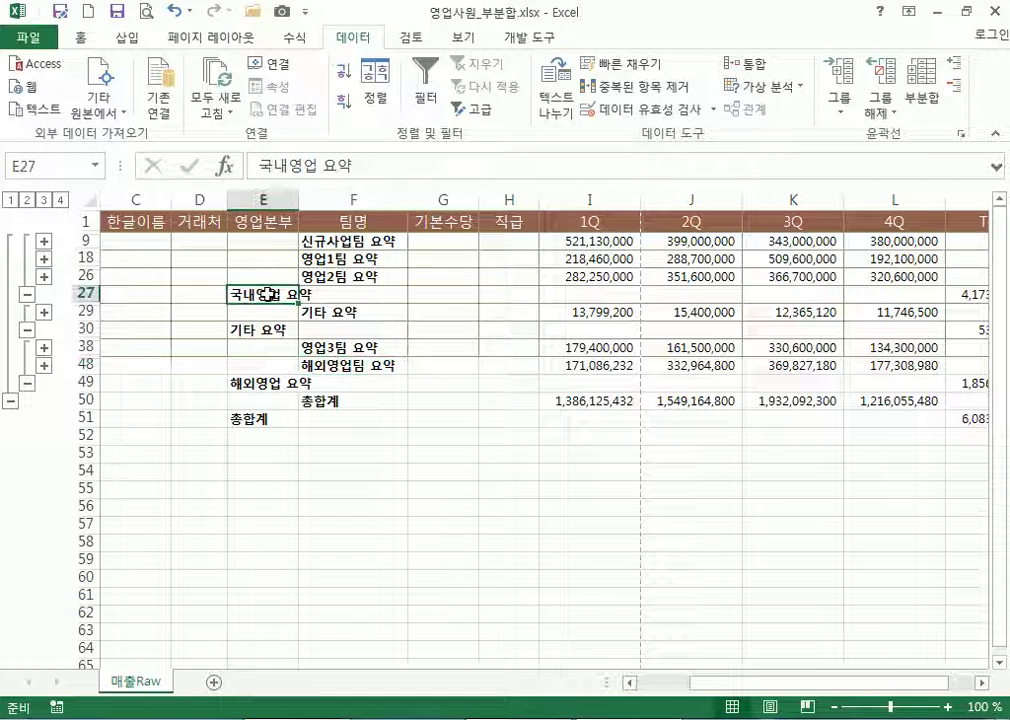
click(338, 241)
click(336, 259)
click(327, 277)
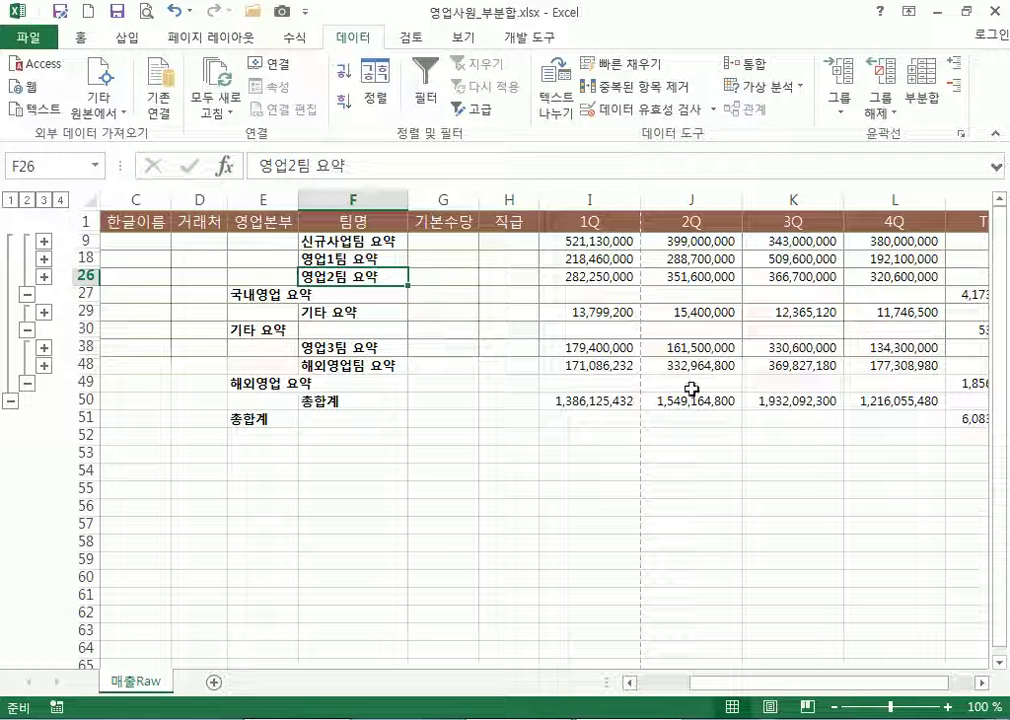
Show the outline at level 4 and look over the individual staff rows within each team
click(59, 200)
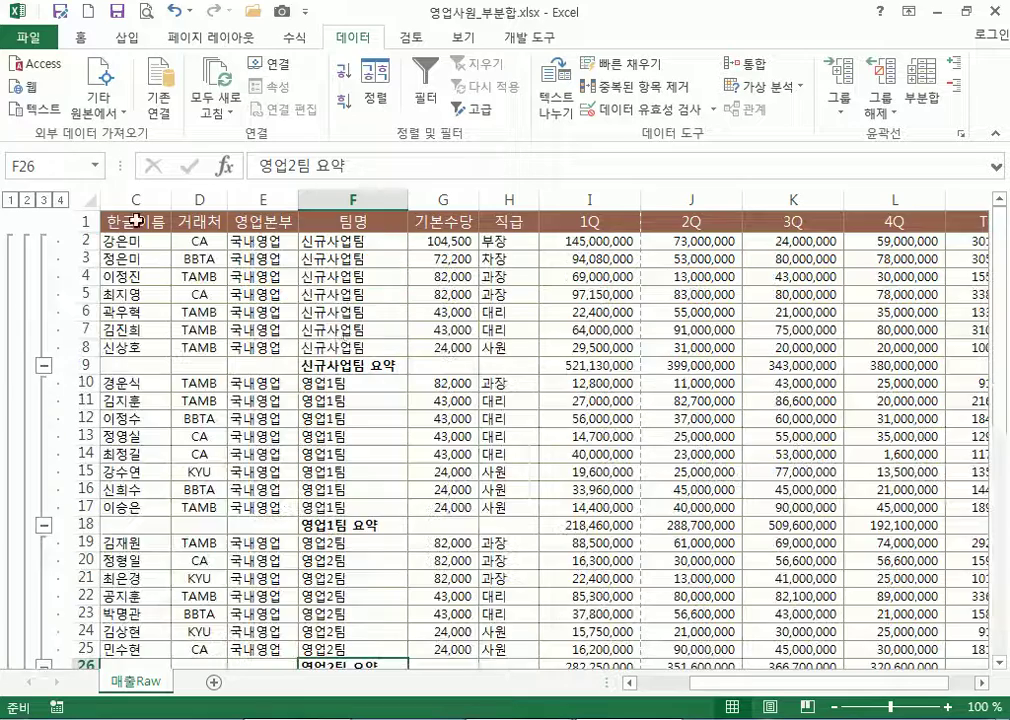
scroll(330, 340, down, 4)
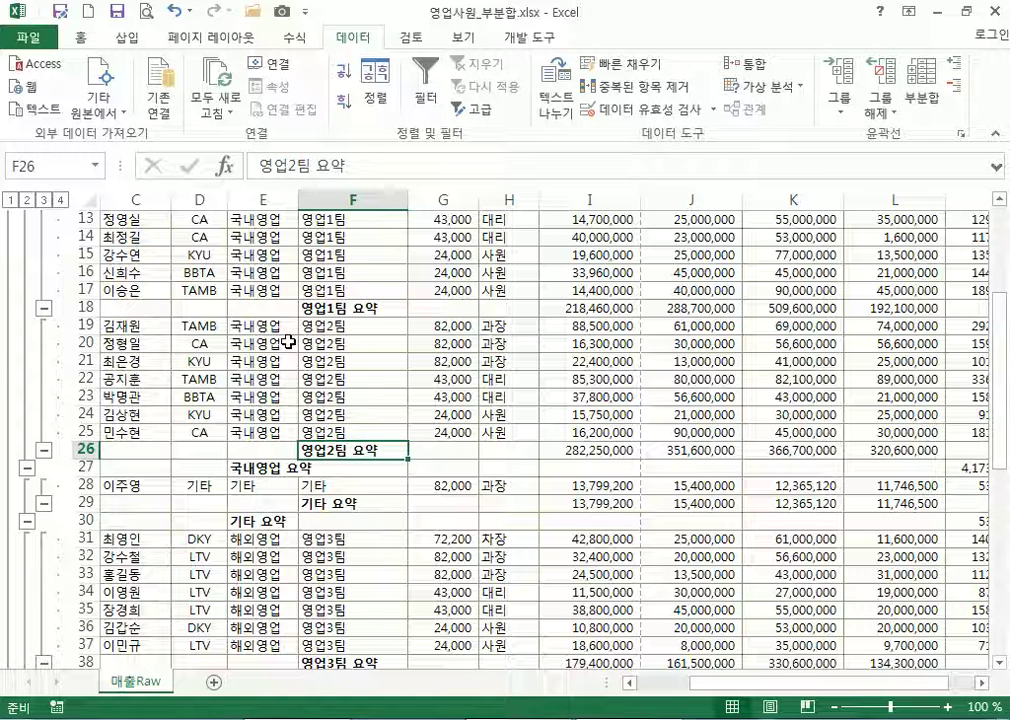
scroll(190, 258, up, 4)
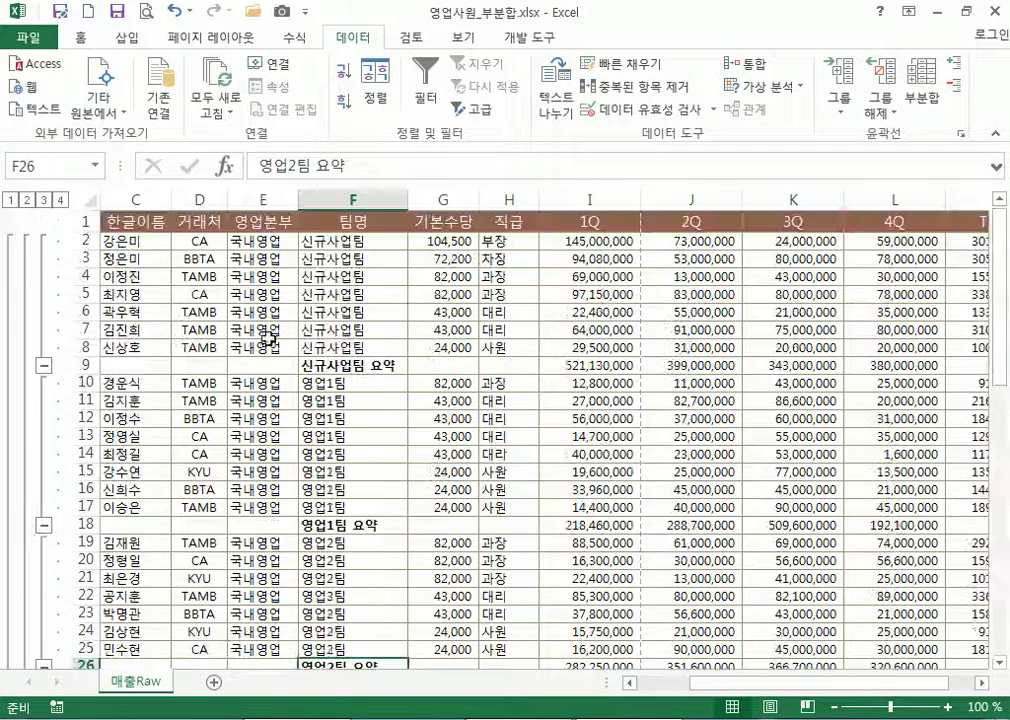
click(133, 238)
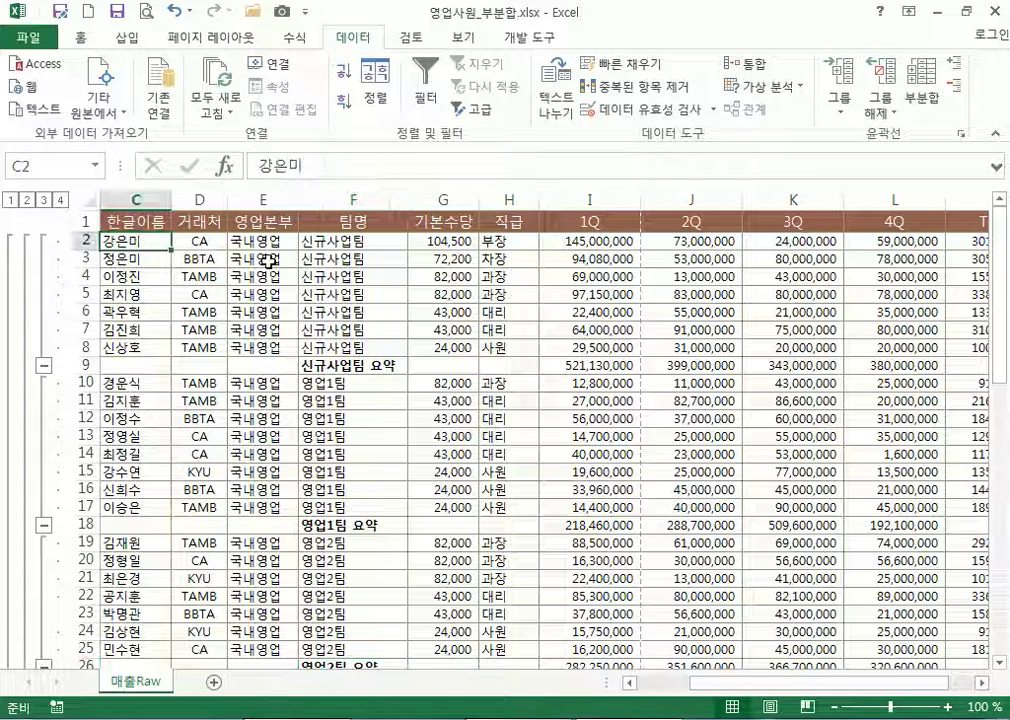
Remove all subtotals from the sales staff list
click(360, 275)
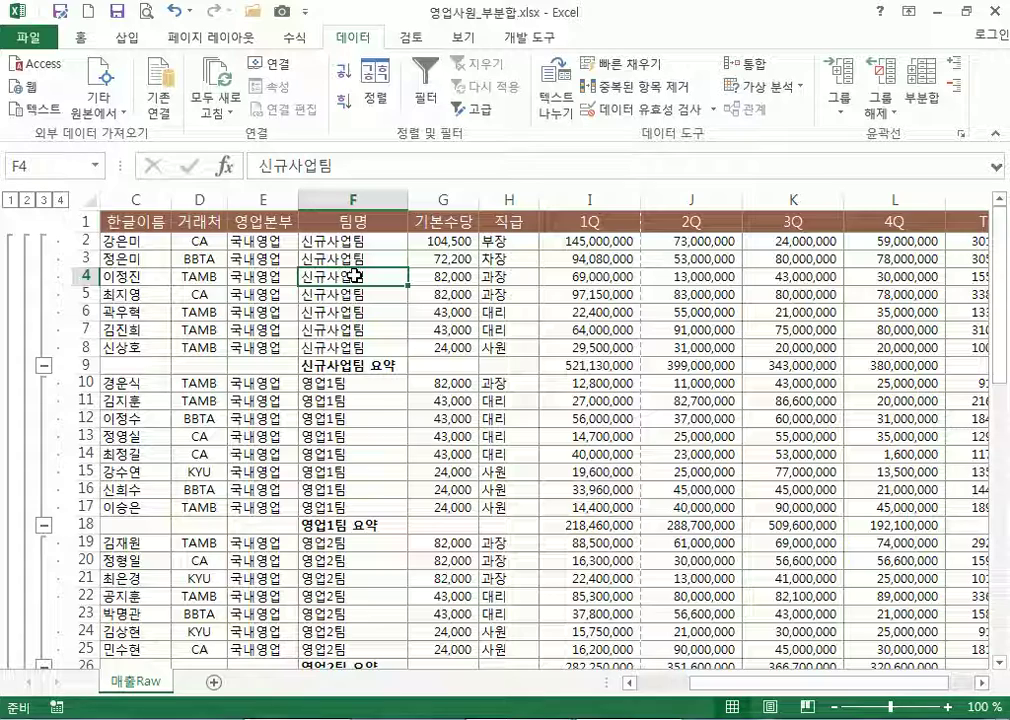
click(921, 97)
click(551, 586)
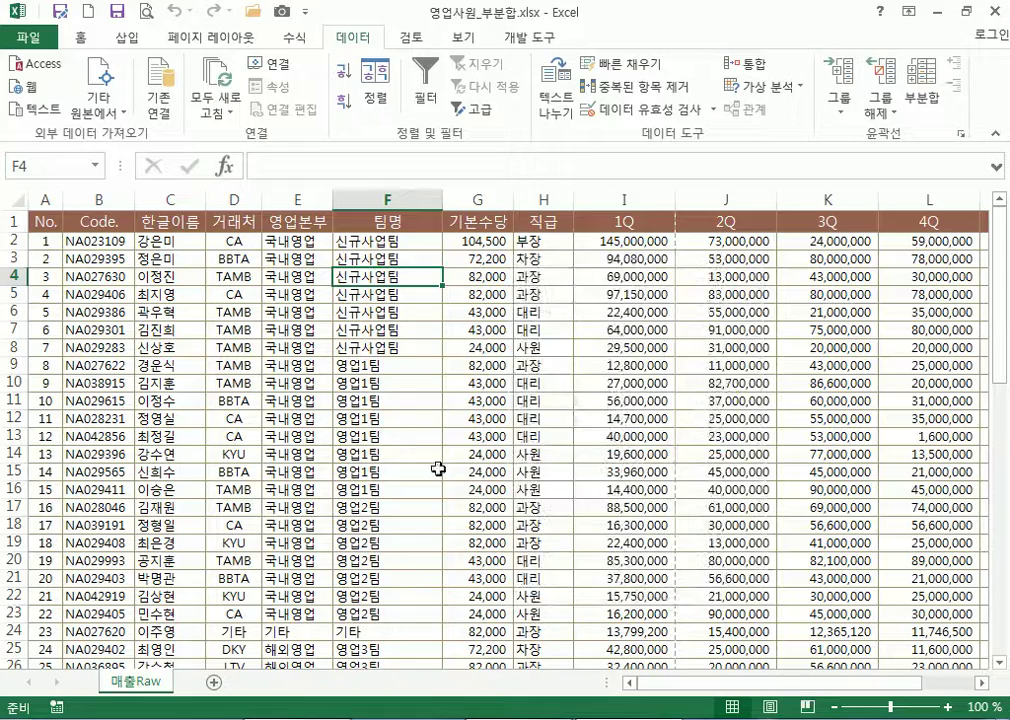
Examine the formulas behind the No. column numbers in rows 2 to 9
click(38, 243)
click(40, 276)
click(40, 294)
click(38, 329)
click(45, 364)
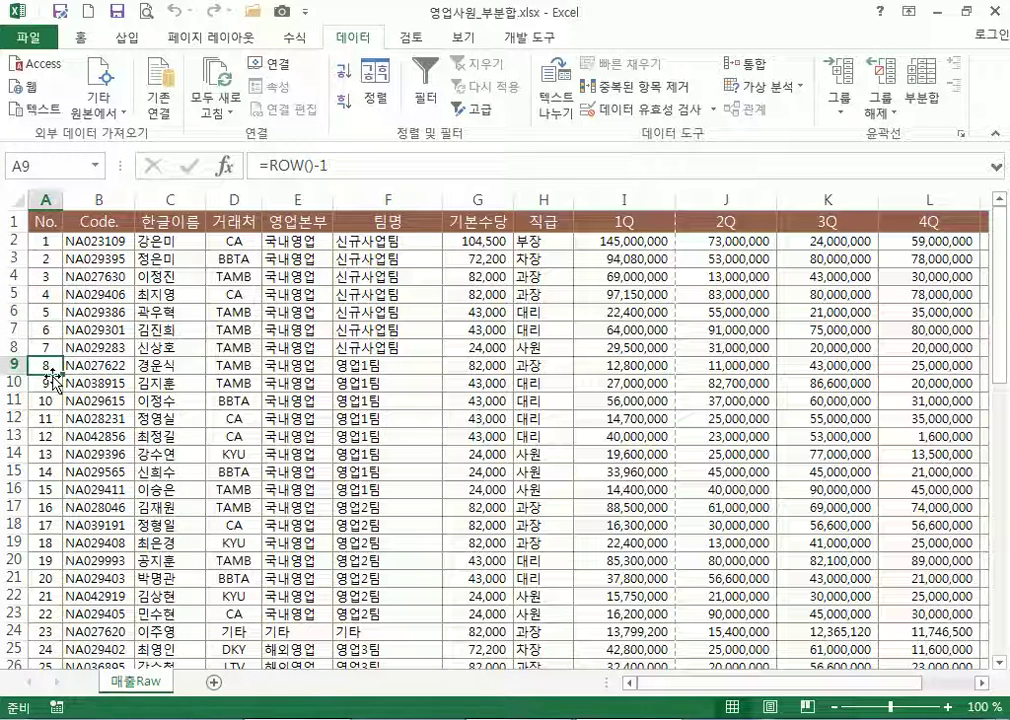
Sort the list in ascending order by 한글이름, and re-sort it in ascending order by 팀명
click(152, 240)
click(342, 76)
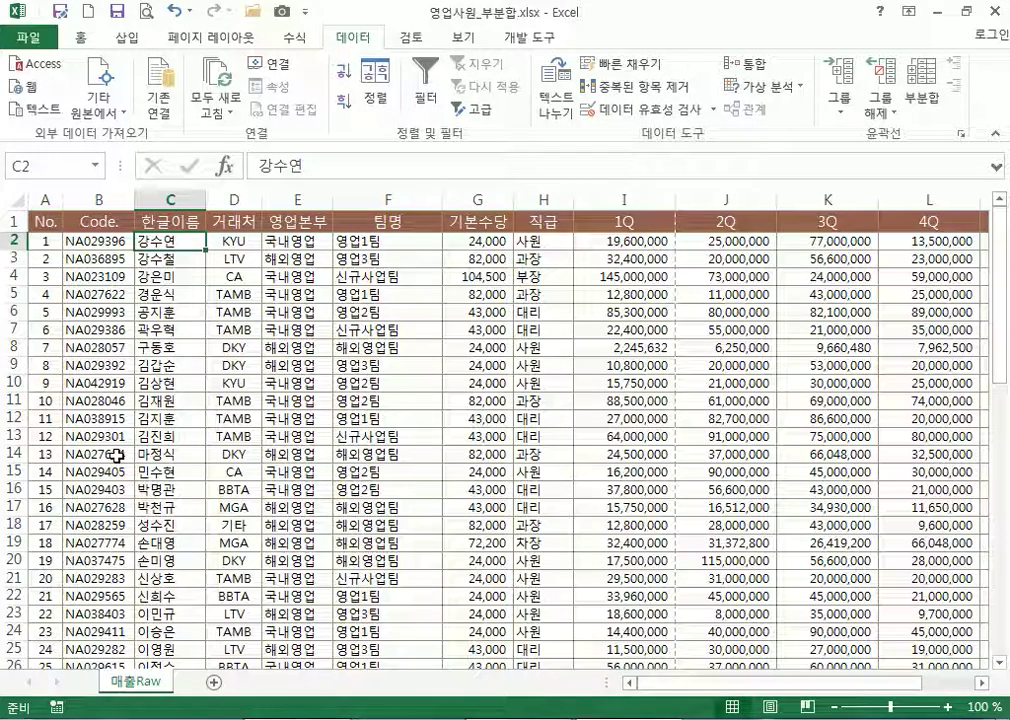
click(360, 242)
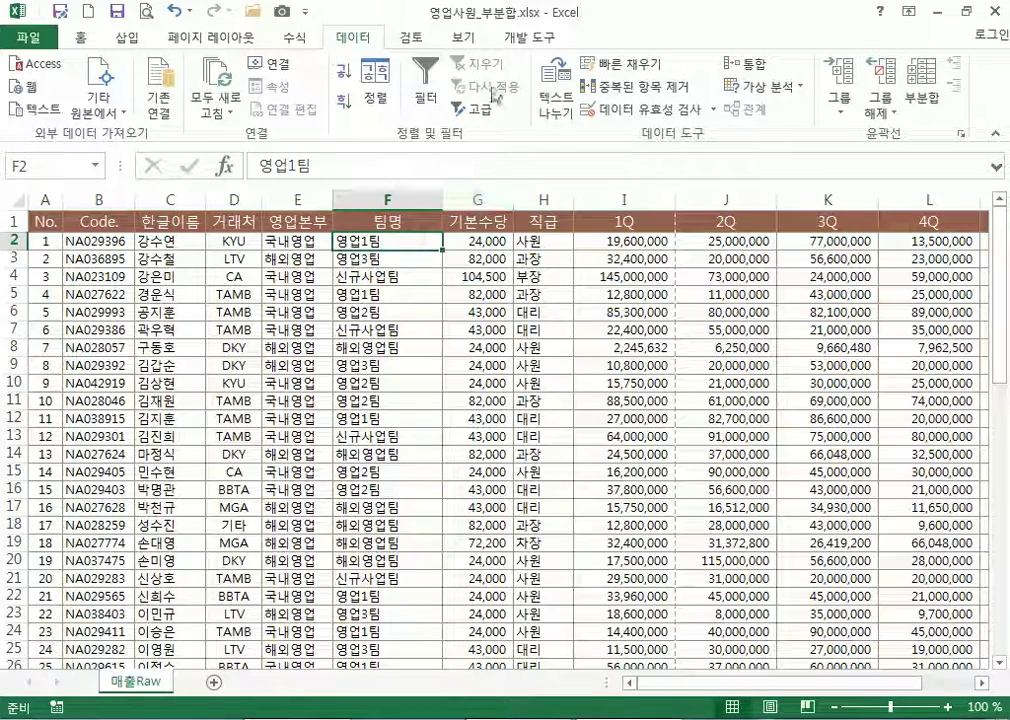
click(342, 74)
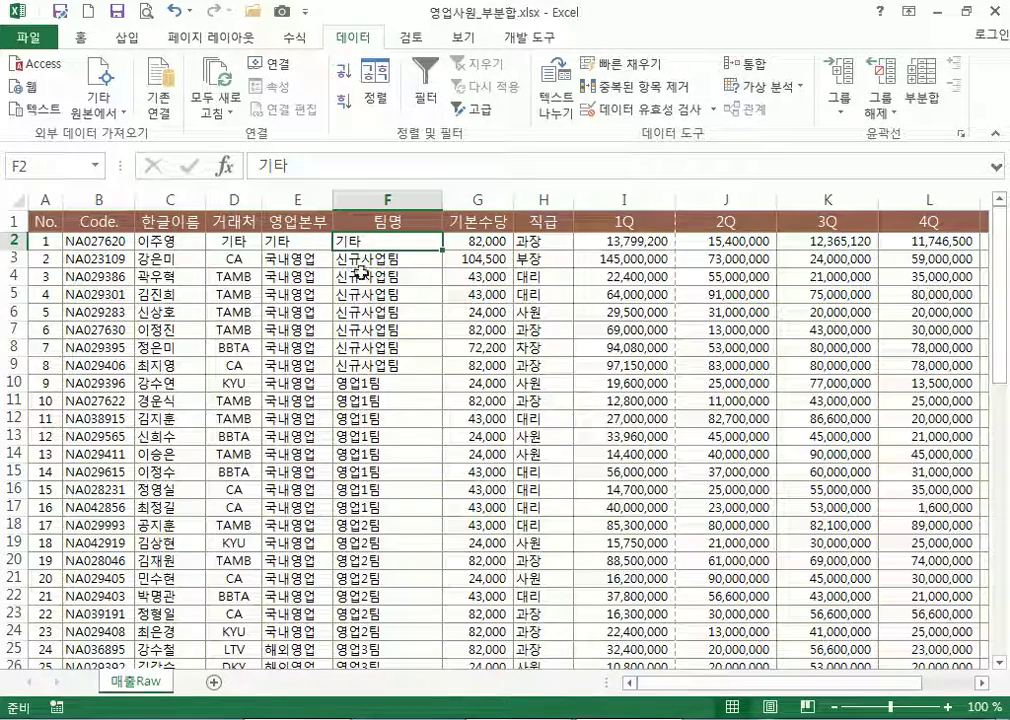
Check the first No. cell and sort the list in ascending order by 한글이름
click(158, 241)
click(47, 243)
click(152, 241)
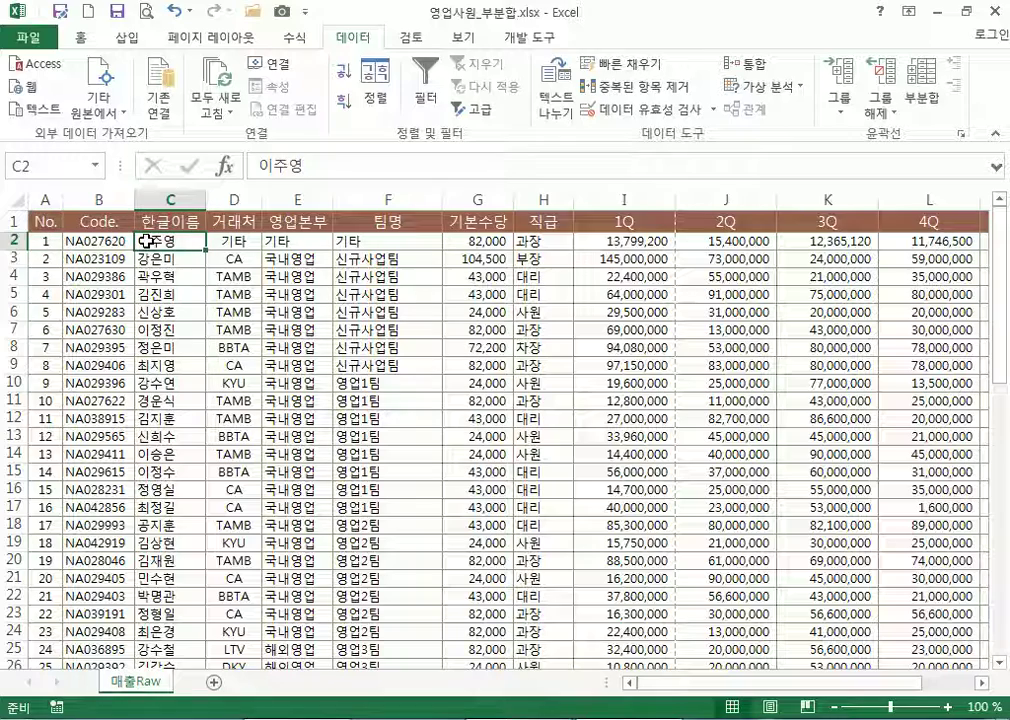
click(342, 72)
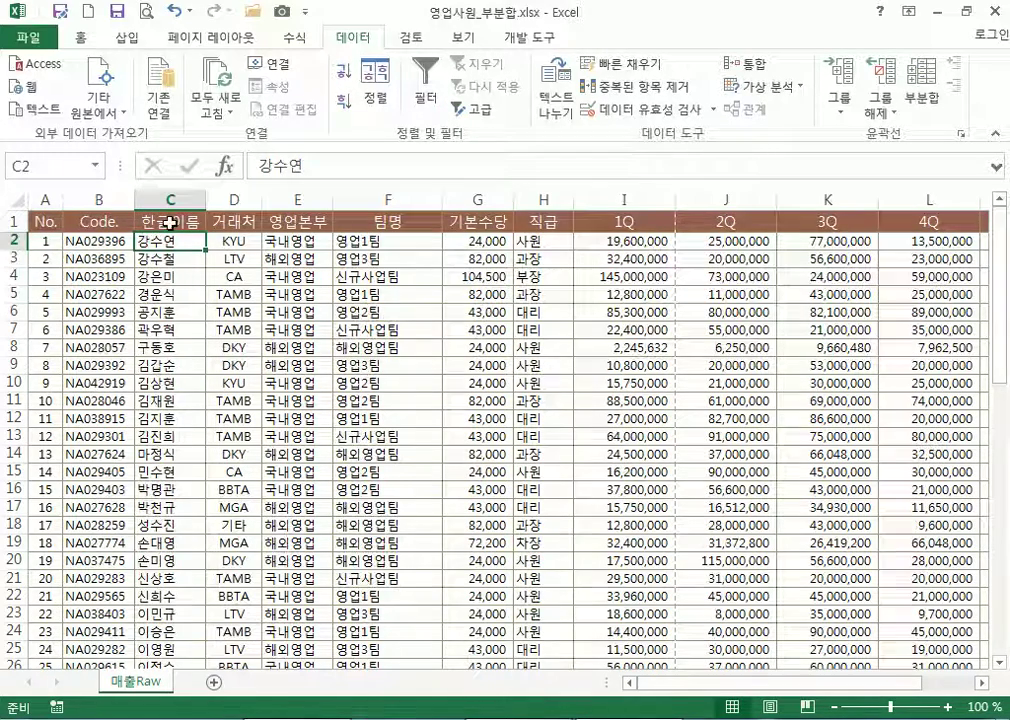
Inspect the No. formula in cell A2 and compare it with the sheet's row number, leaving it unchanged
click(43, 241)
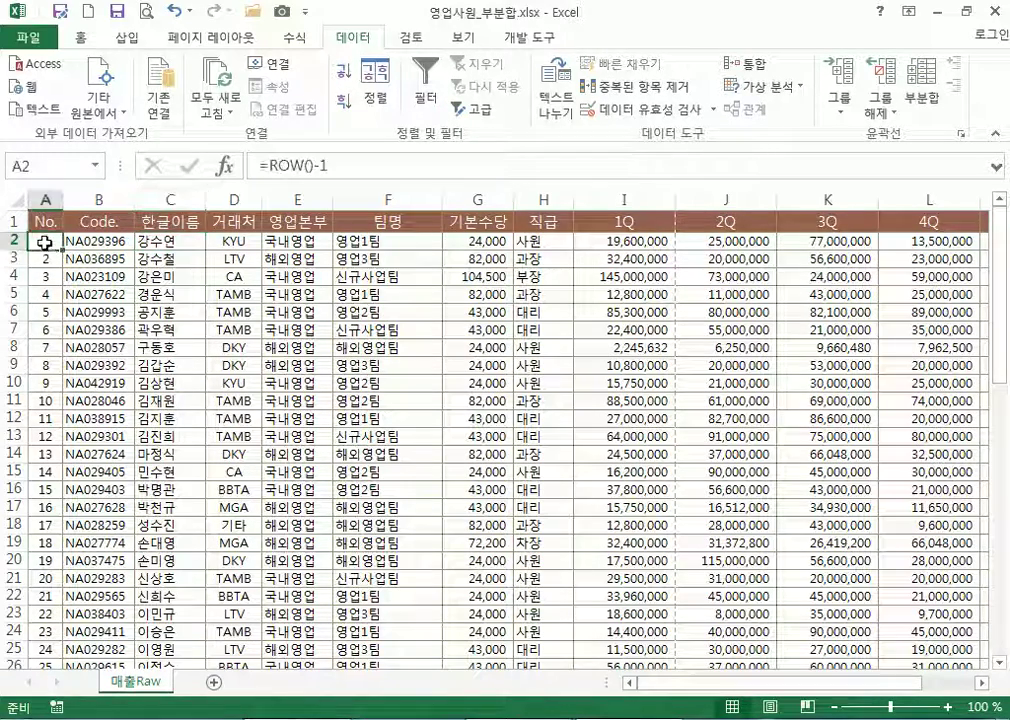
scroll(47, 261, up, 2)
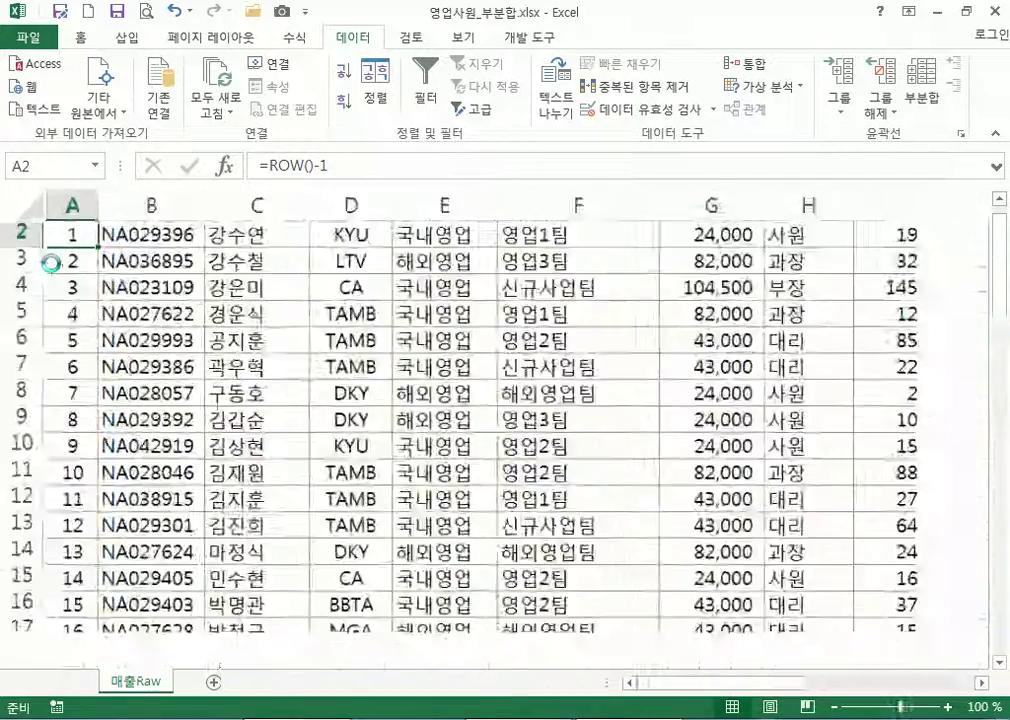
double_click(133, 266)
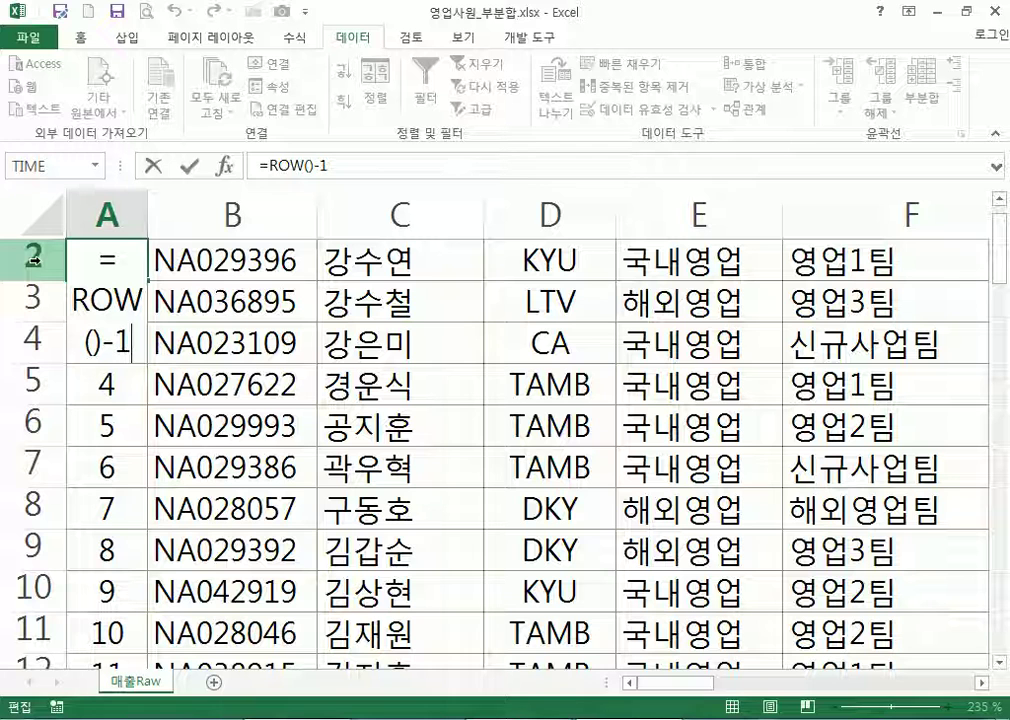
key(ctrl+Return)
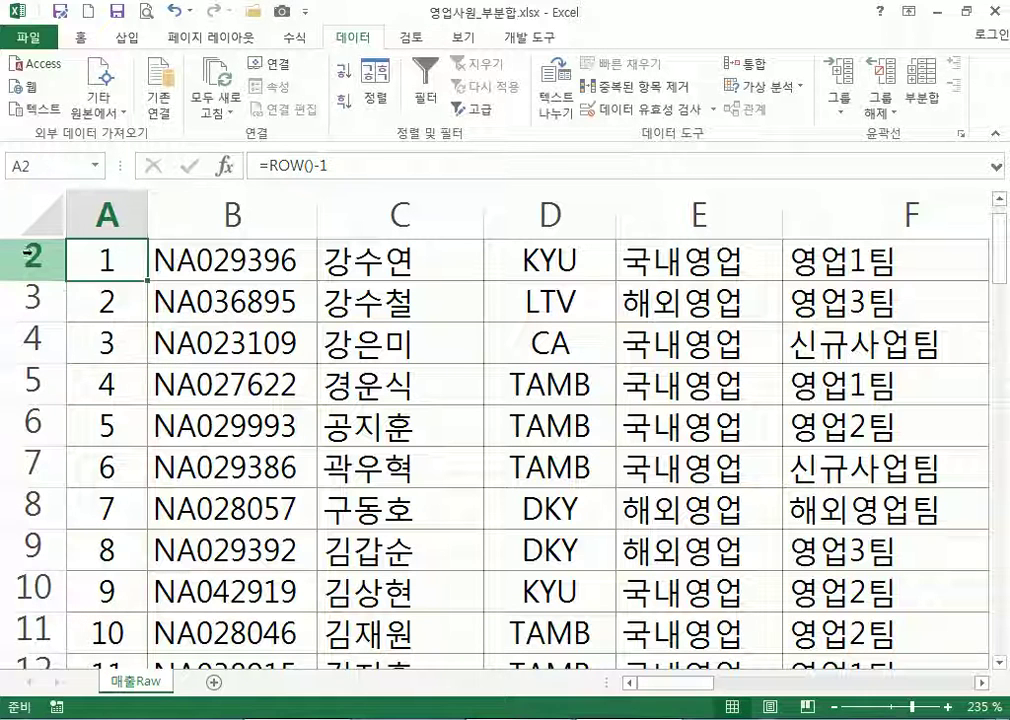
double_click(110, 258)
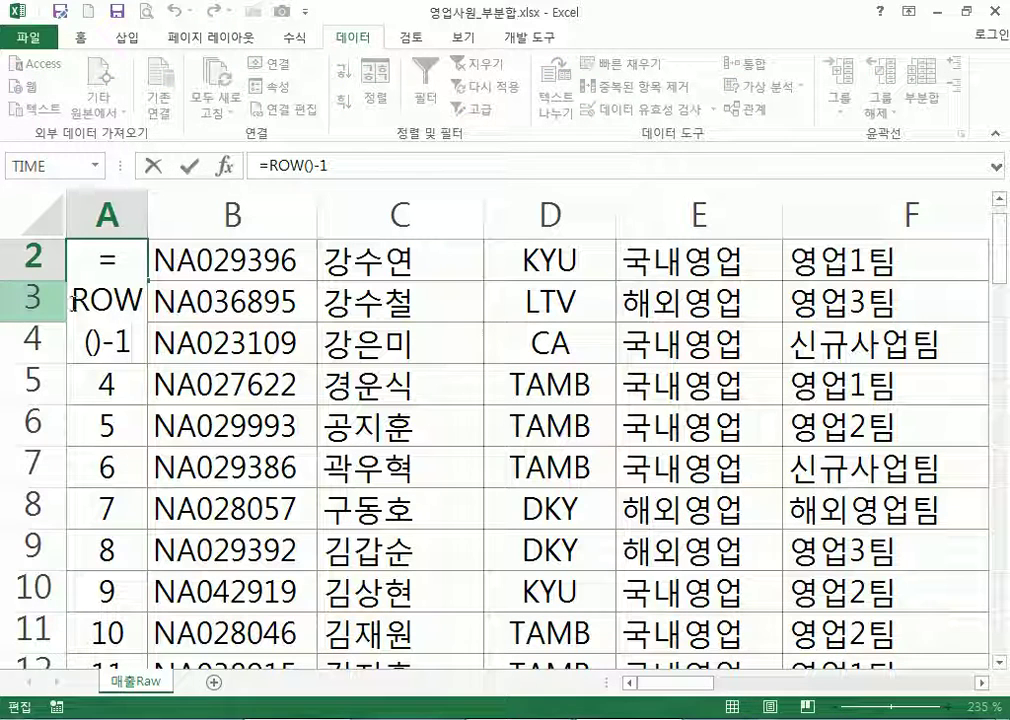
key(Escape)
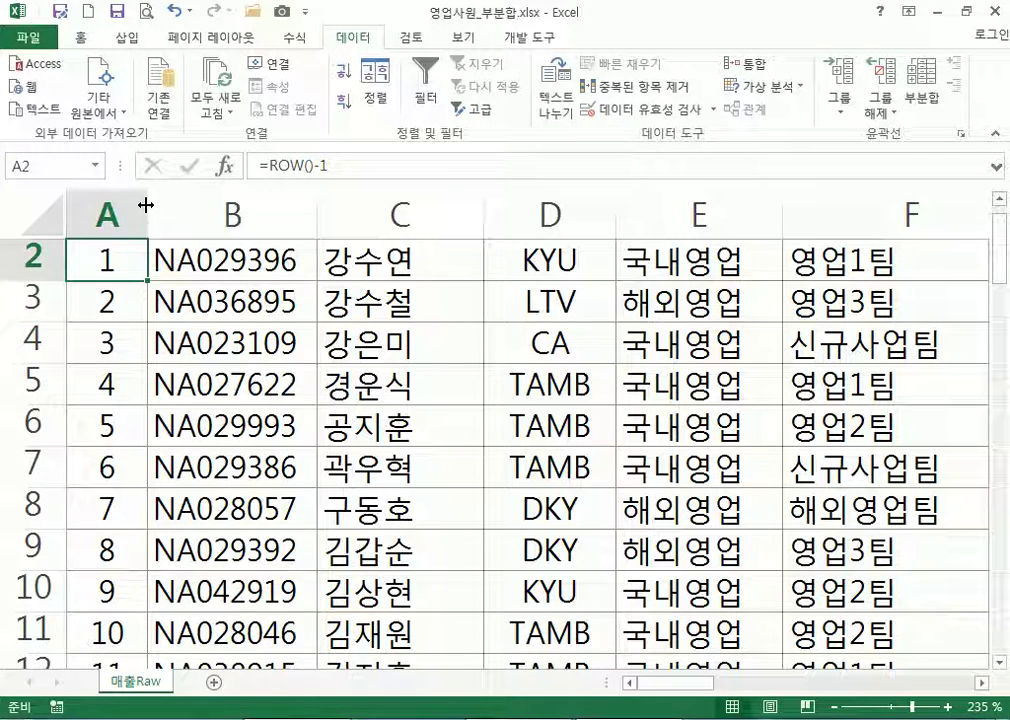
Widen column A to compare the formulas in A2 and A4 with their row numbers, and autofit the column again
drag(147, 207, 257, 207)
click(30, 253)
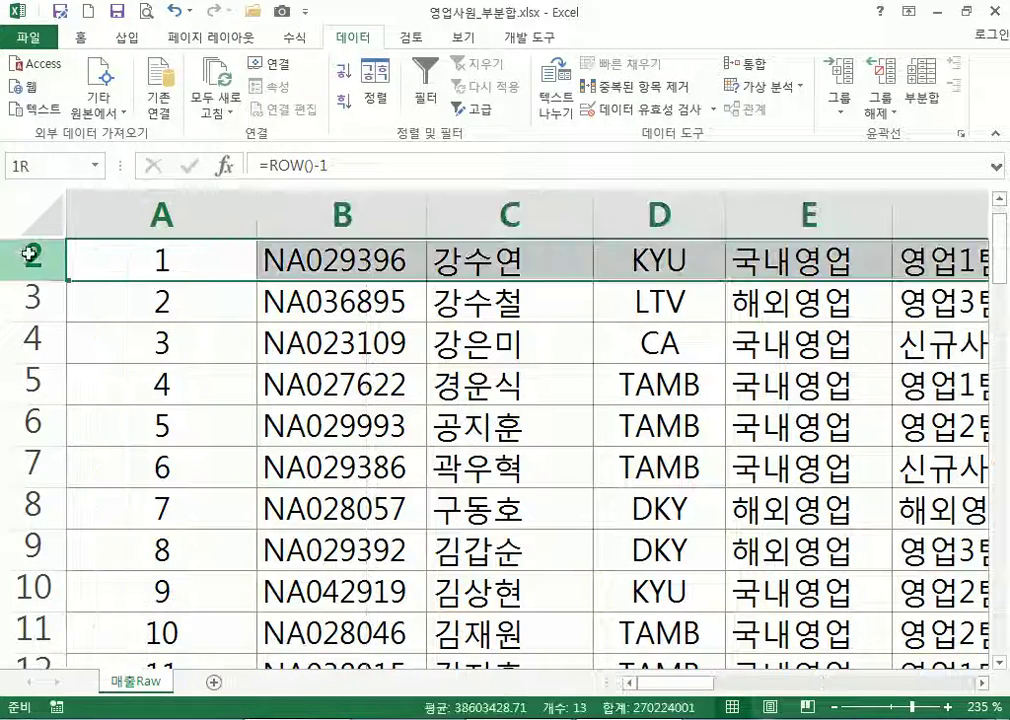
click(144, 255)
double_click(144, 255)
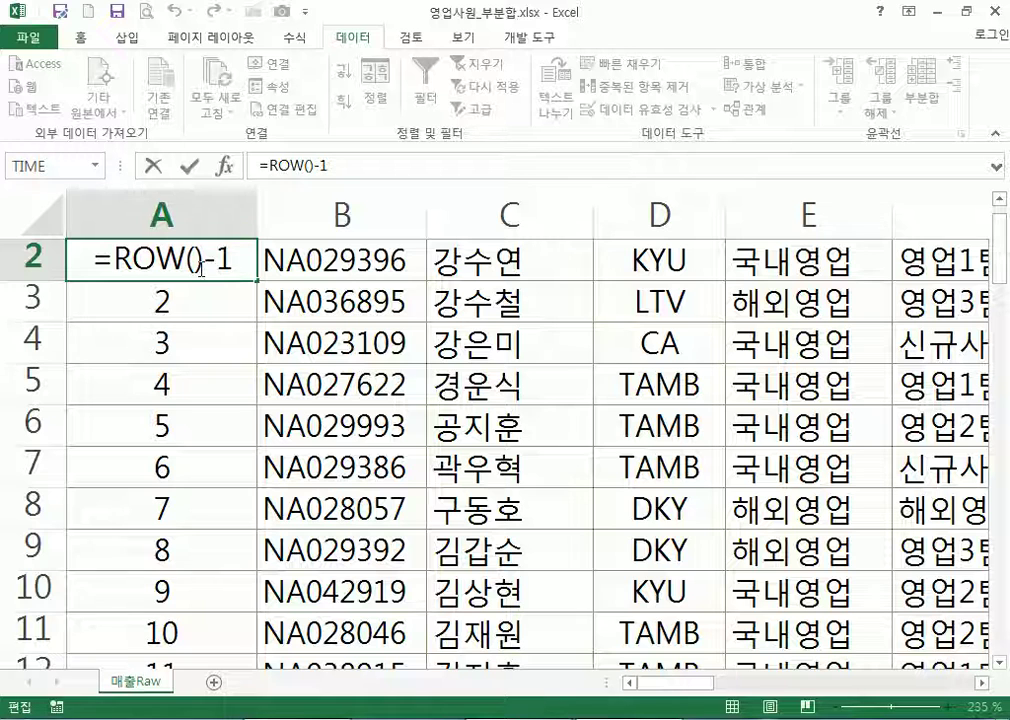
click(18, 345)
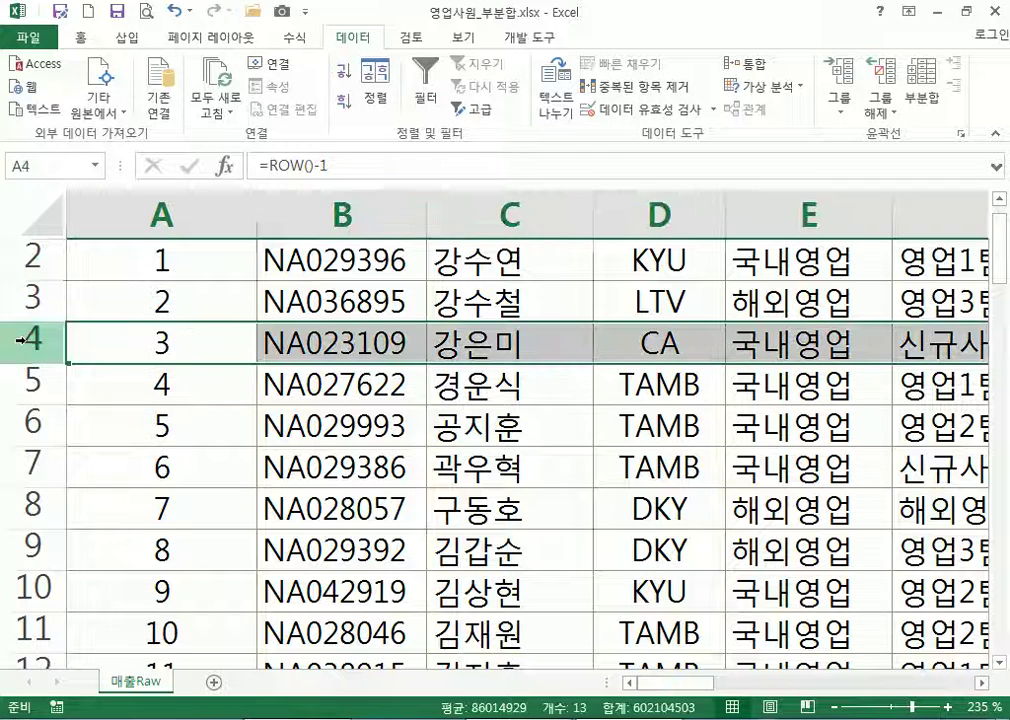
double_click(163, 343)
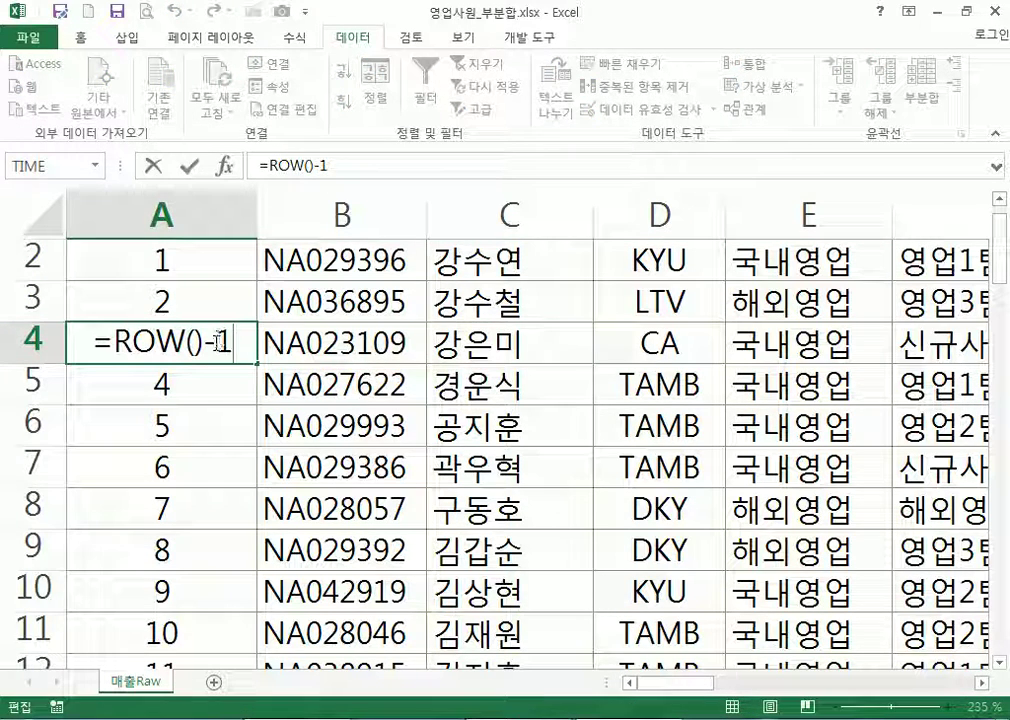
key(Escape)
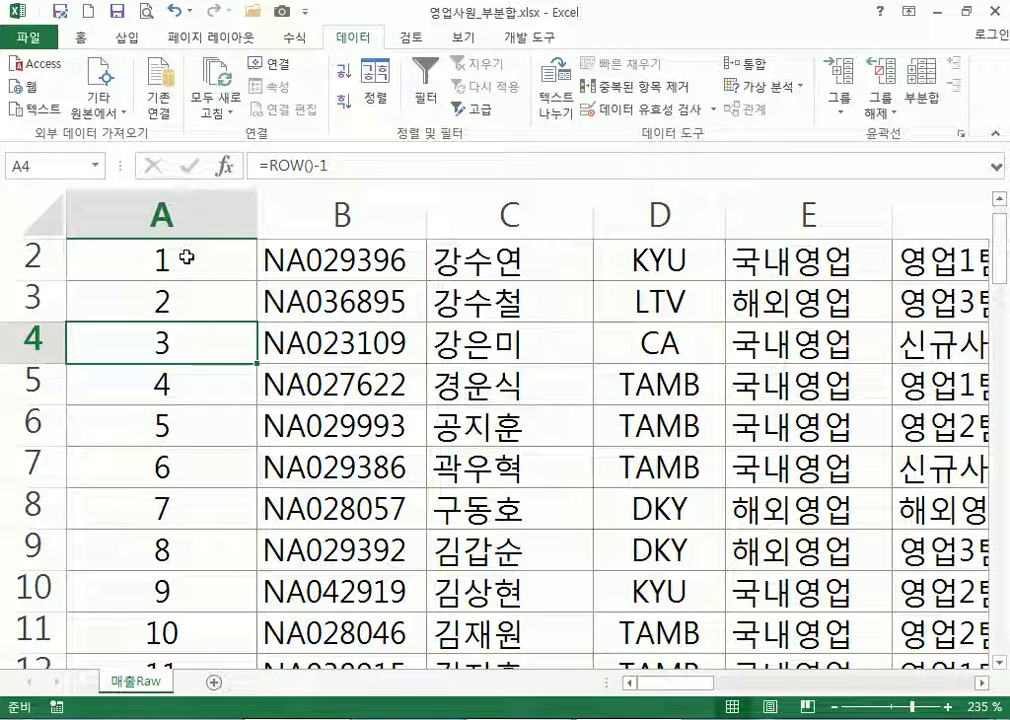
click(187, 257)
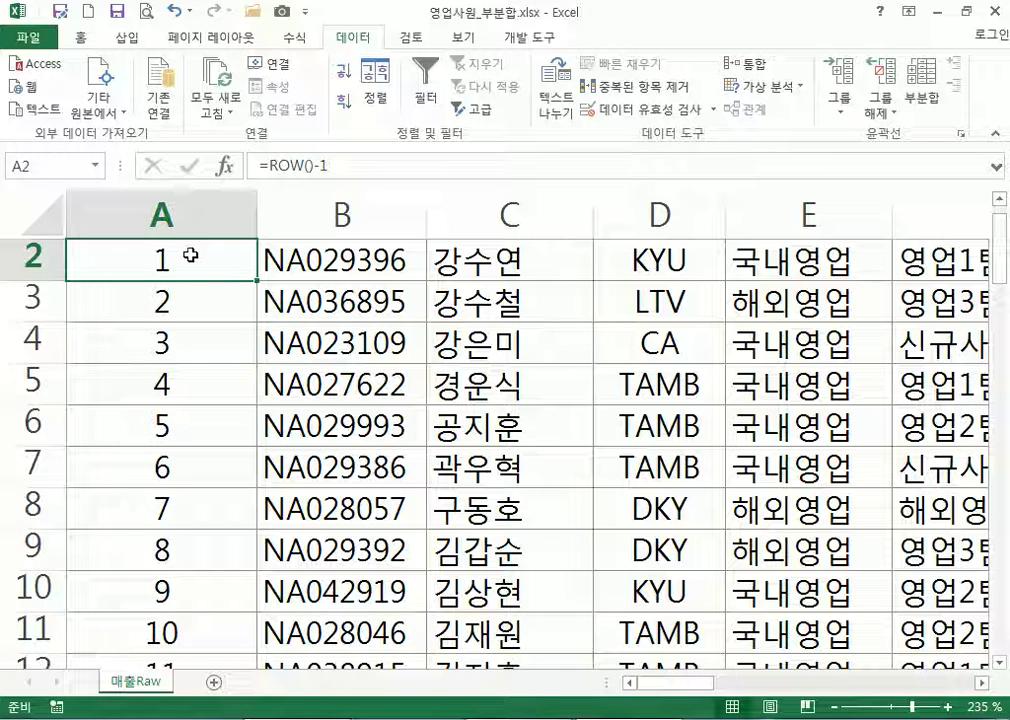
double_click(257, 210)
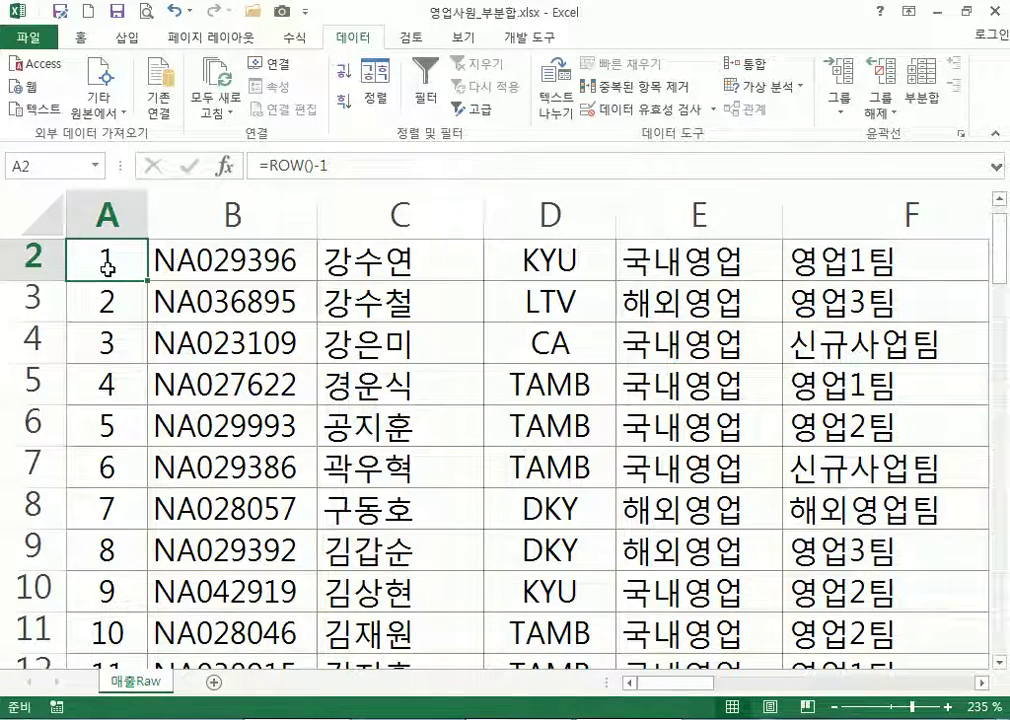
Replace the No. formulas with constants by entering 1 in A2 and filling the series down to 39 in A40, checking A3
scroll(106, 268, up, 1)
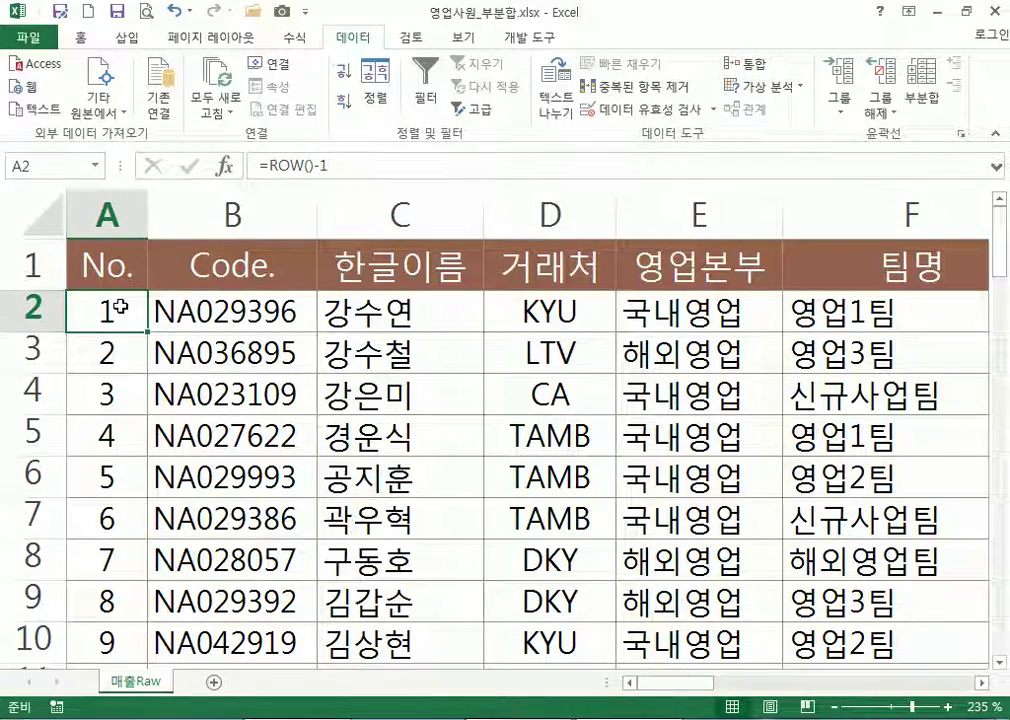
scroll(120, 307, down, 4)
text(1)
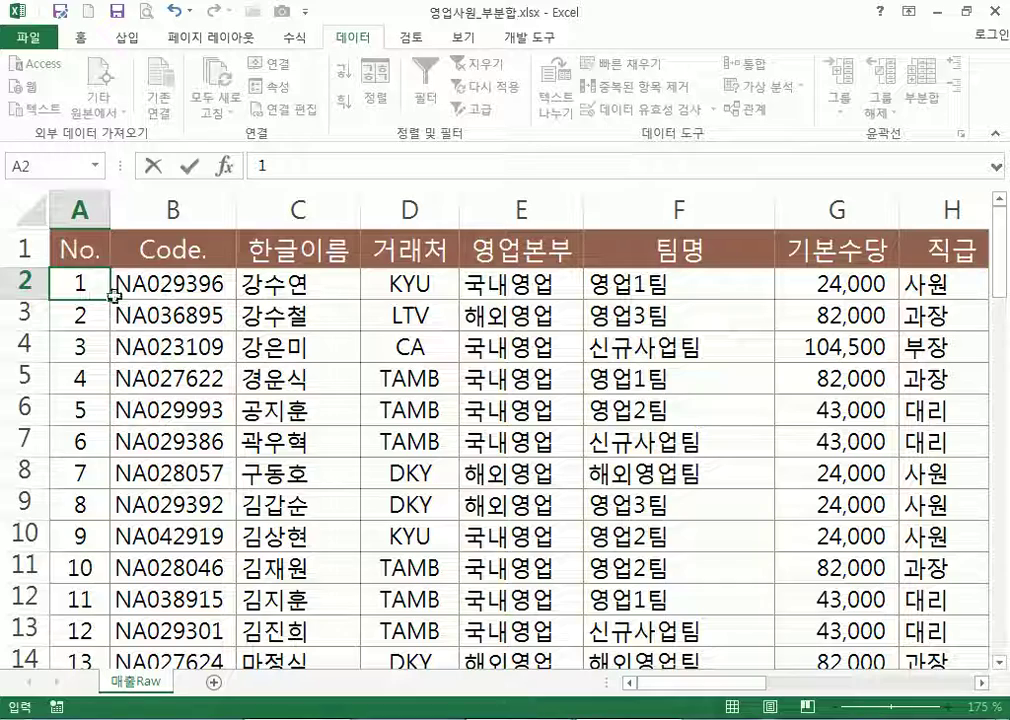
key(Return)
key(Up)
drag(114, 299, 113, 608)
scroll(112, 510, up, 9)
scroll(110, 505, up, 1)
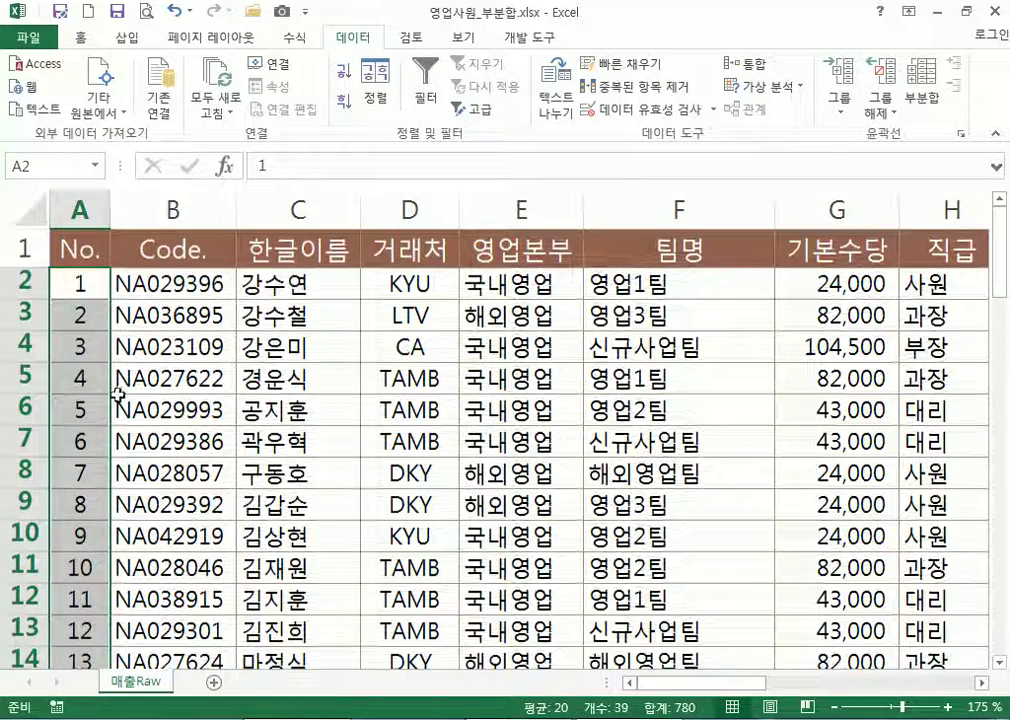
double_click(83, 316)
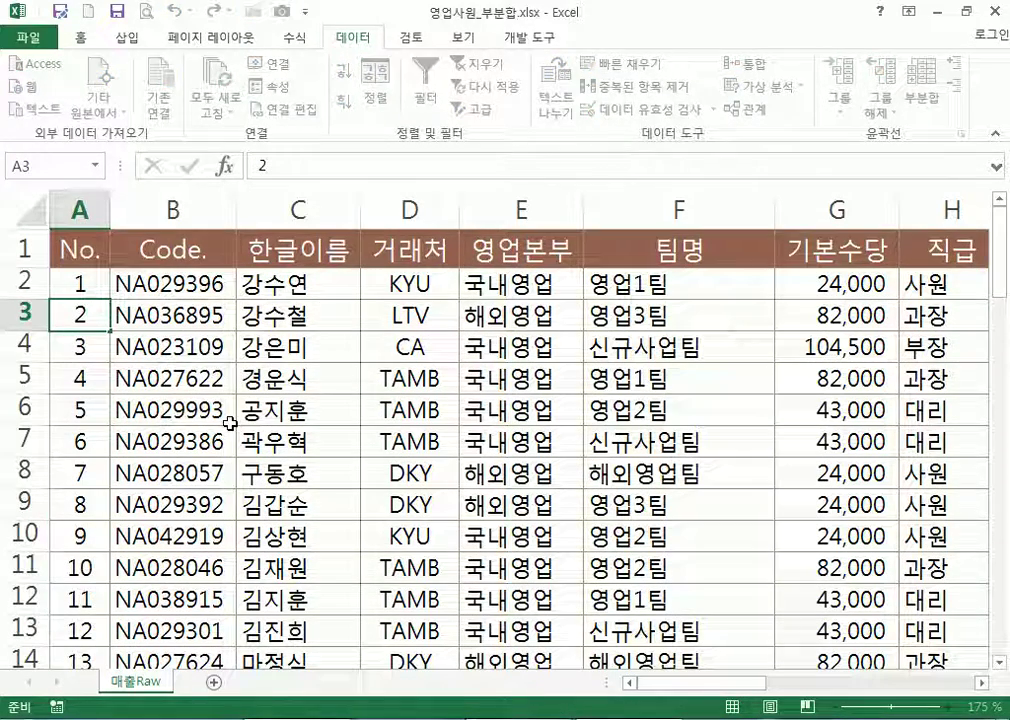
key(Escape)
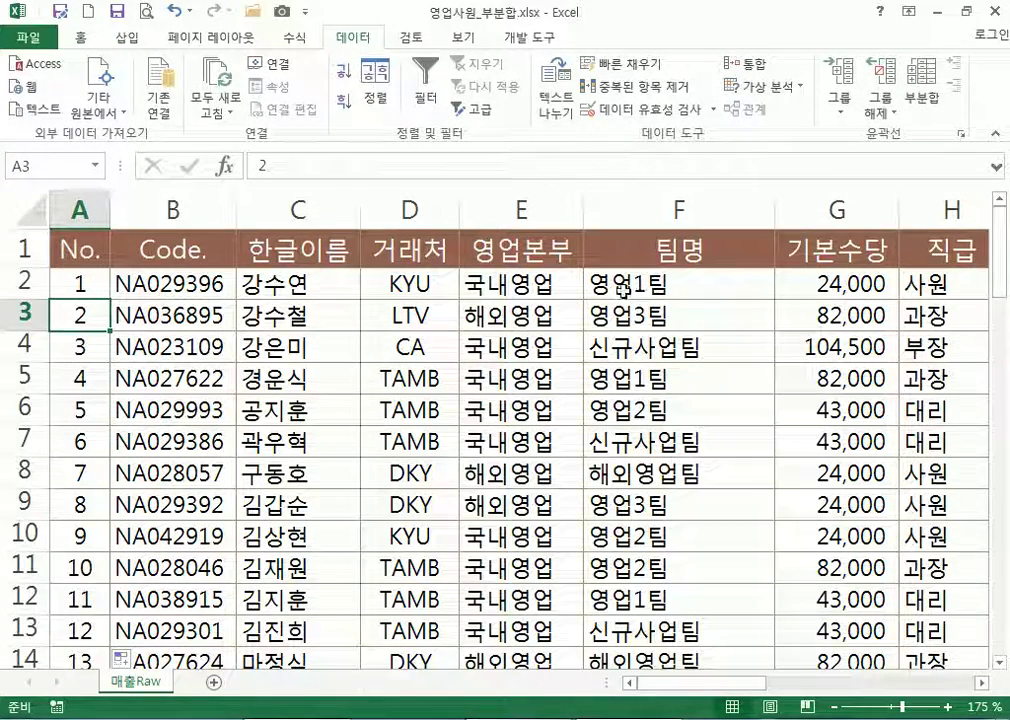
Sort the list in ascending order by 영업본부 and check how the No. values are ordered down to the last row
click(546, 288)
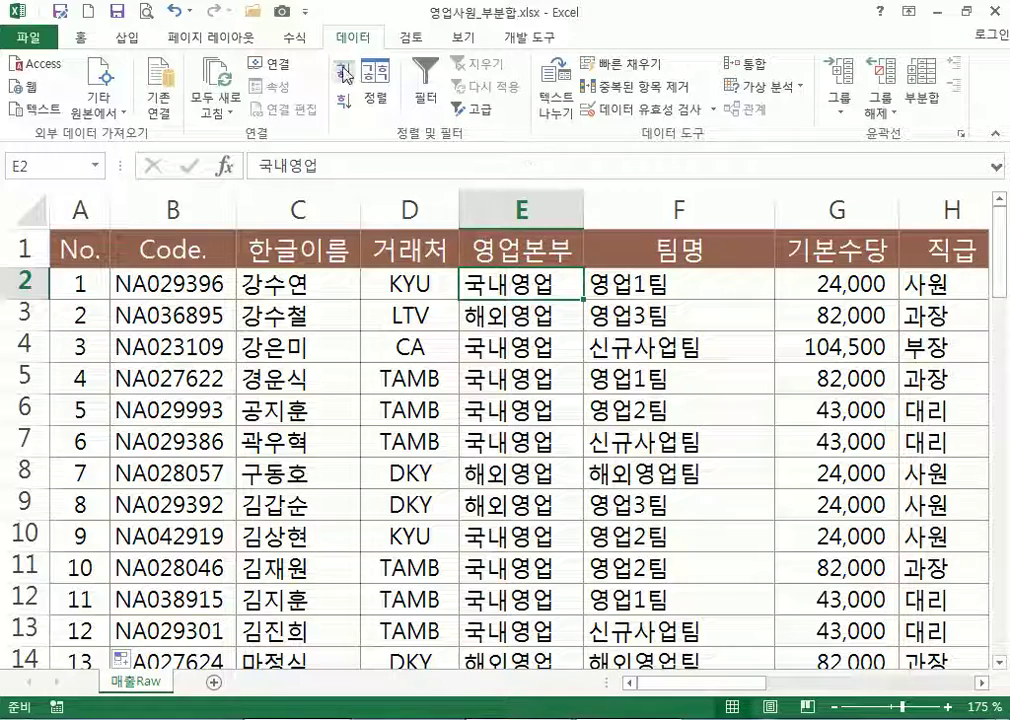
click(343, 75)
scroll(95, 357, down, 3)
scroll(97, 367, down, 7)
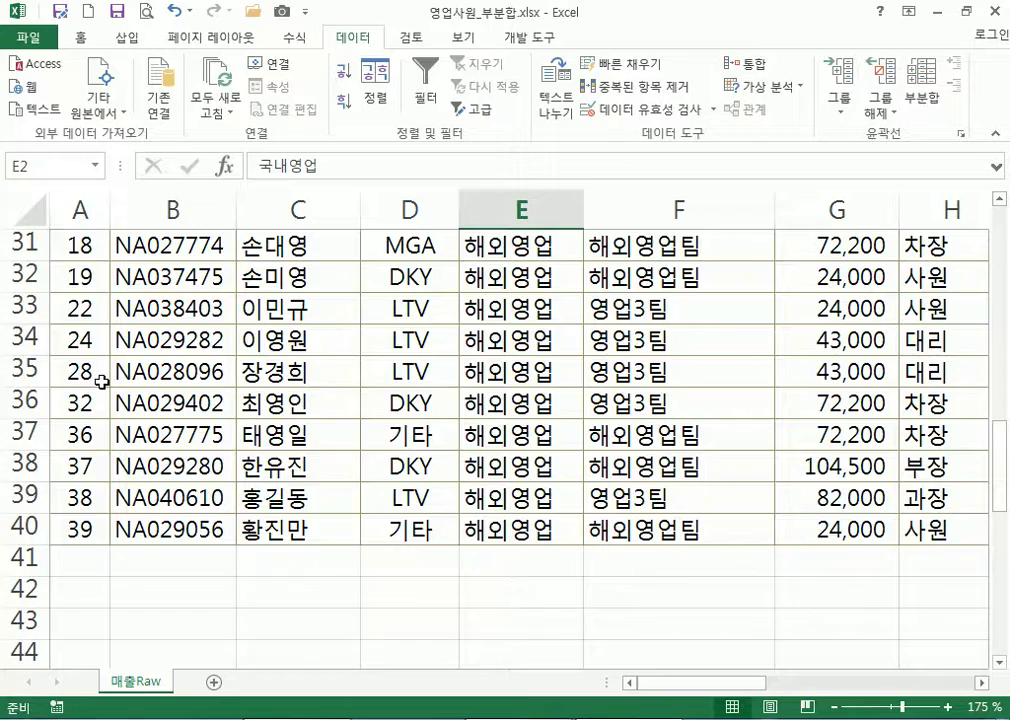
Sort the sales staff list in ascending order by 거래처, and restore its original order by sorting ascending on No
scroll(101, 381, up, 4)
click(450, 252)
scroll(403, 287, up, 5)
scroll(403, 287, up, 1)
click(405, 284)
click(343, 72)
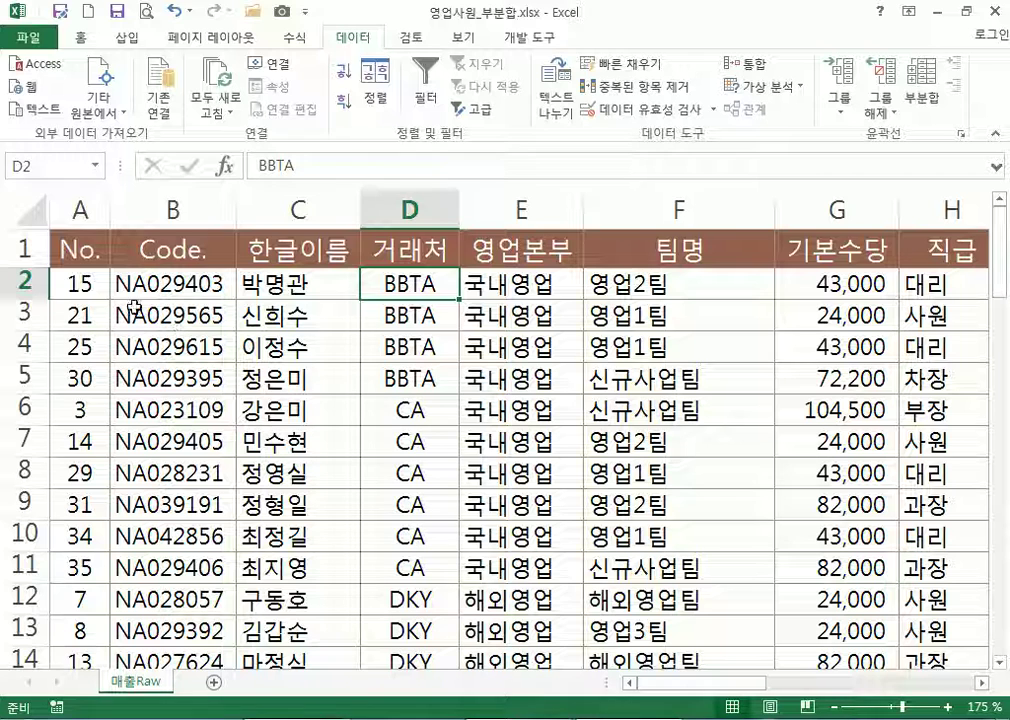
click(86, 284)
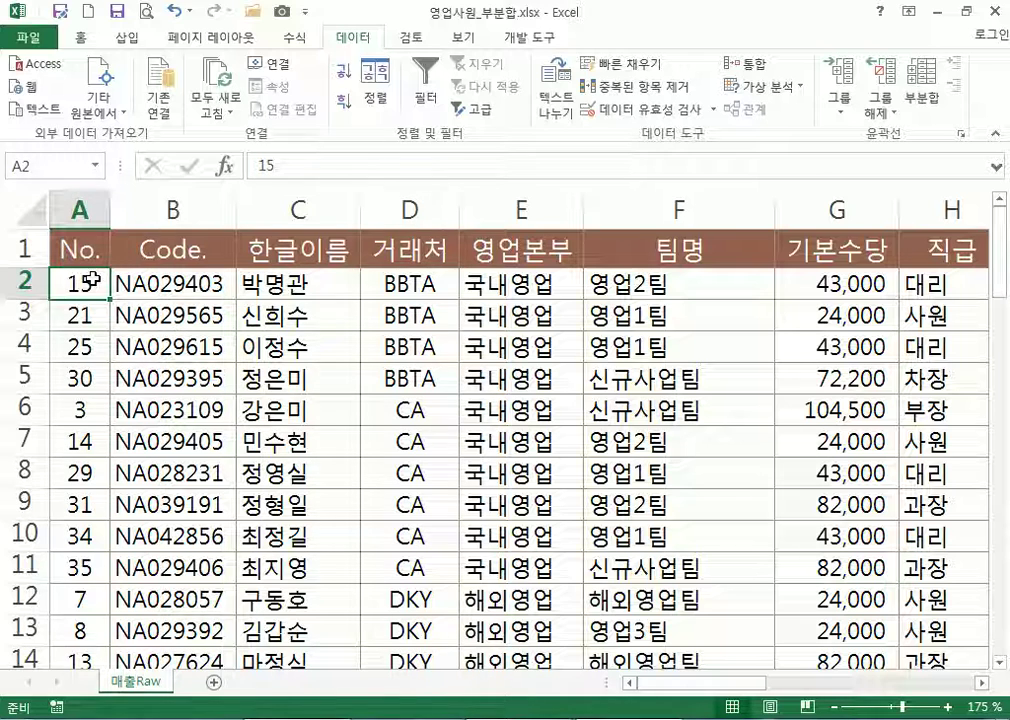
click(343, 72)
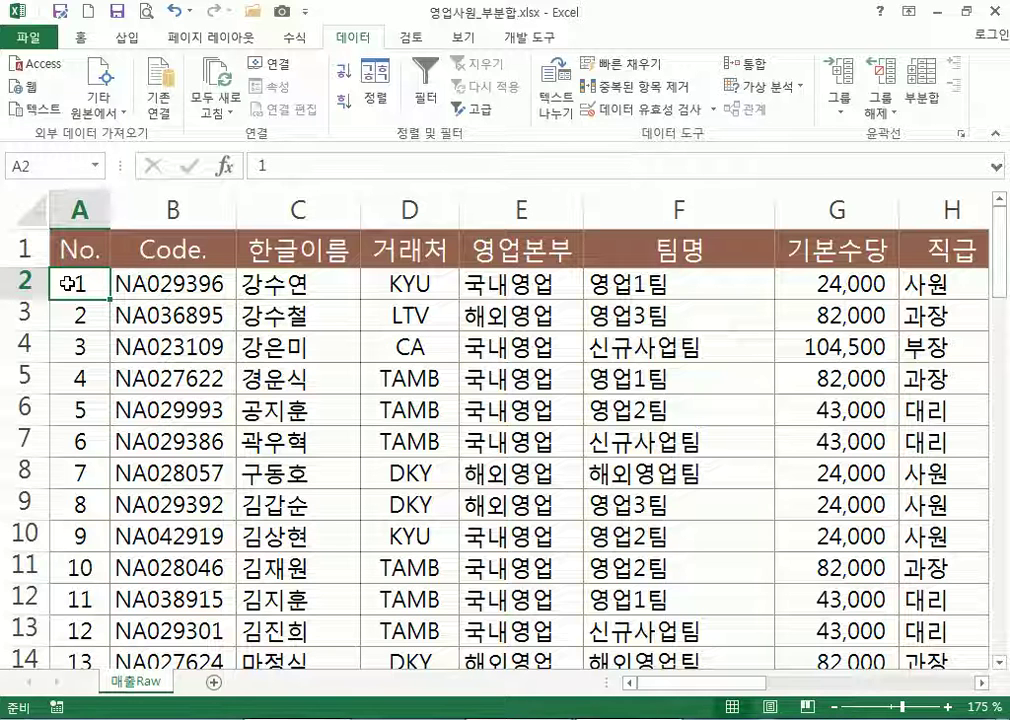
Sort the sales staff list in ascending order by Code and check how the constant No. values are ordered
click(168, 283)
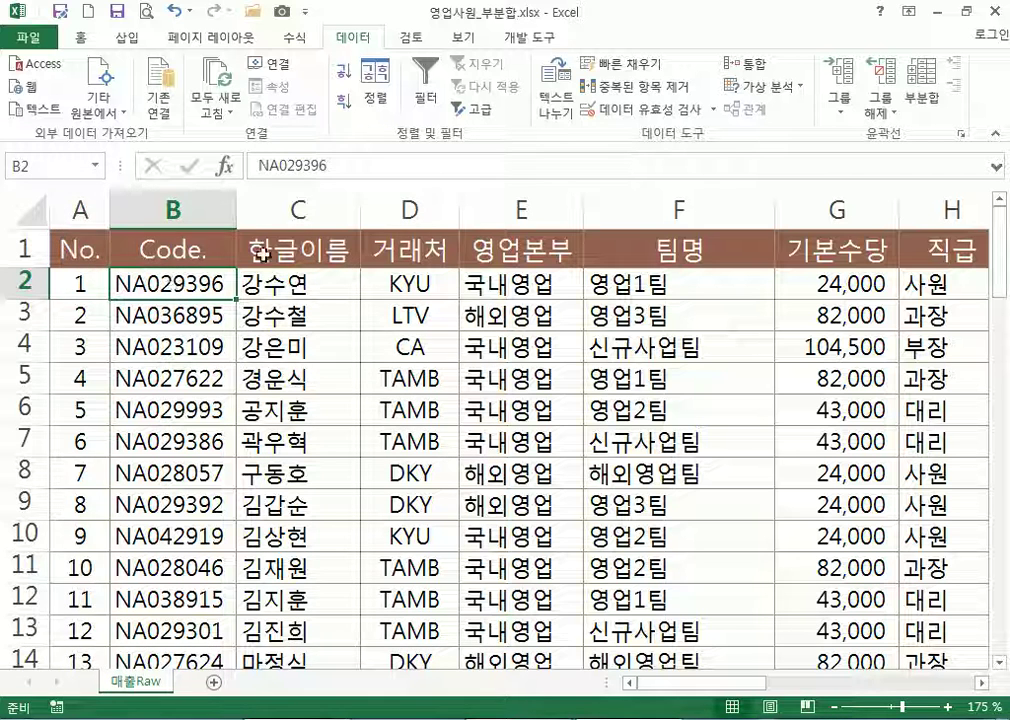
click(343, 71)
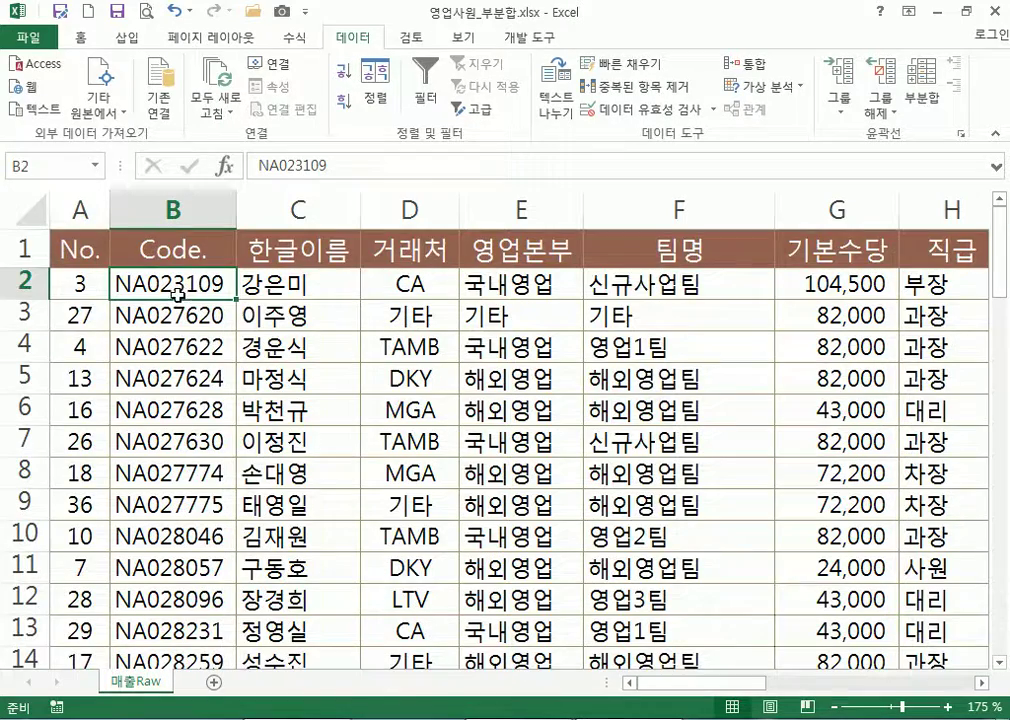
scroll(158, 401, down, 4)
scroll(147, 440, up, 4)
click(80, 288)
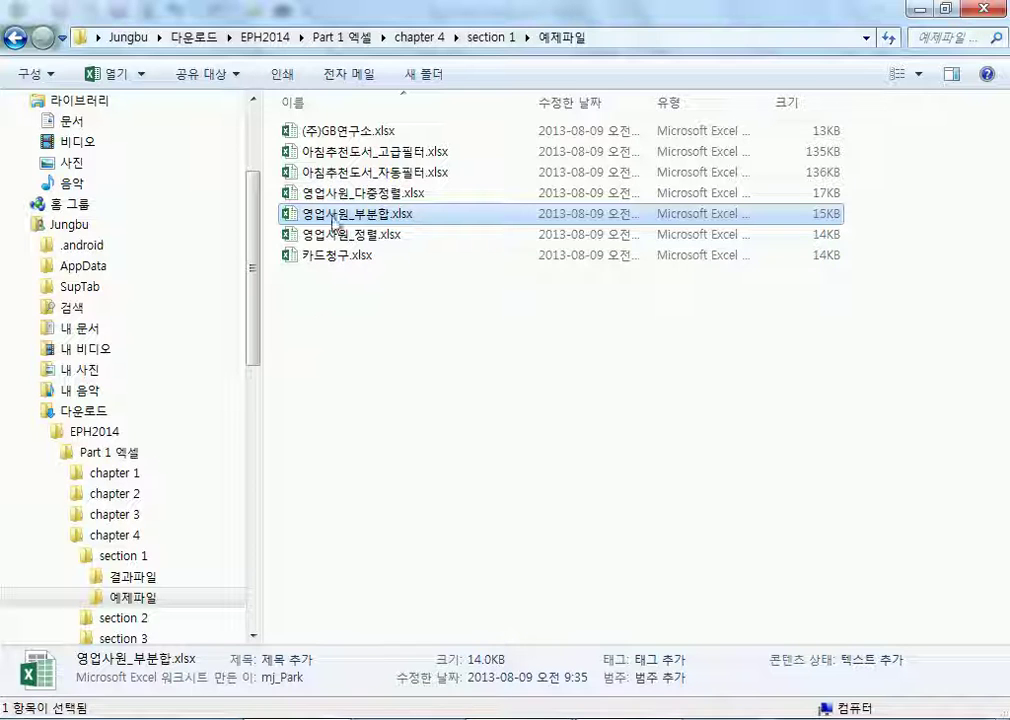
Open the workbook 아침추천도서_자동필터.xlsx and narrow the 도서명 column until all columns through 권수 fit in the window
double_click(333, 176)
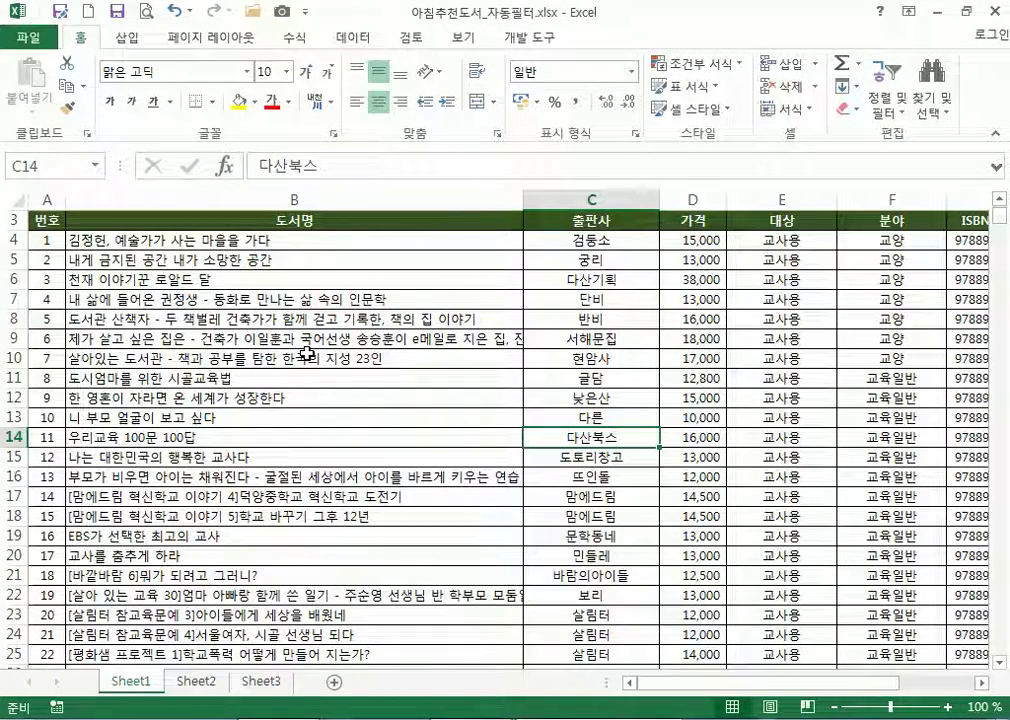
drag(523, 205, 379, 205)
click(228, 241)
scroll(225, 451, down, 17)
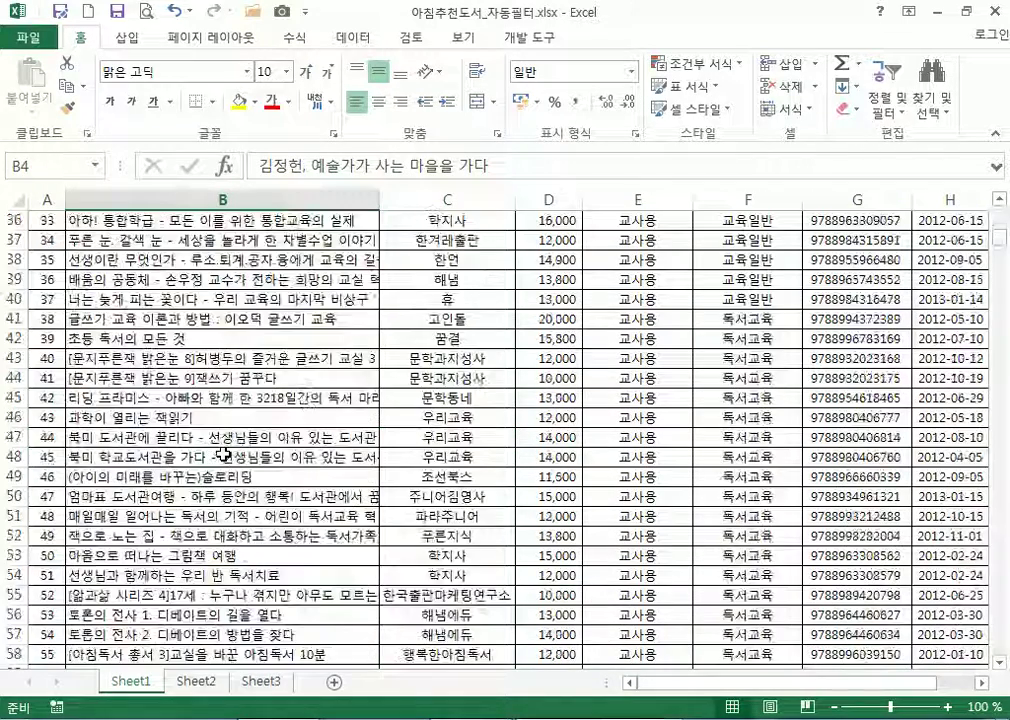
scroll(225, 451, down, 11)
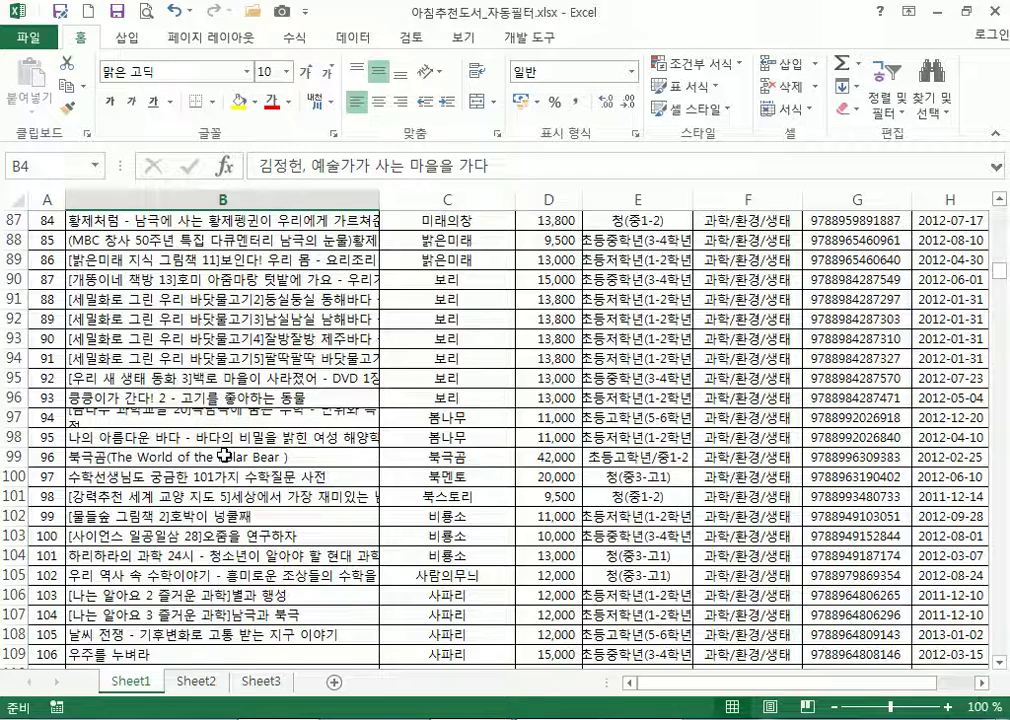
scroll(225, 455, down, 11)
scroll(200, 450, up, 2)
drag(380, 190, 250, 194)
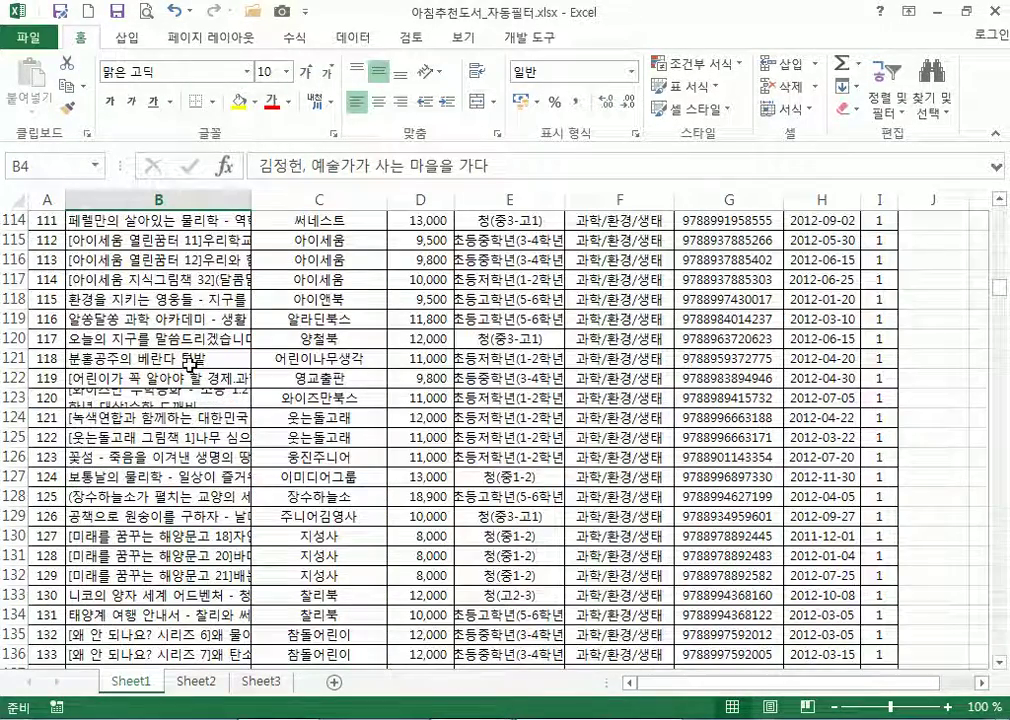
Inspect the 번호 values in column A, starting at A4 and A5 and continuing down the book list
key(Home)
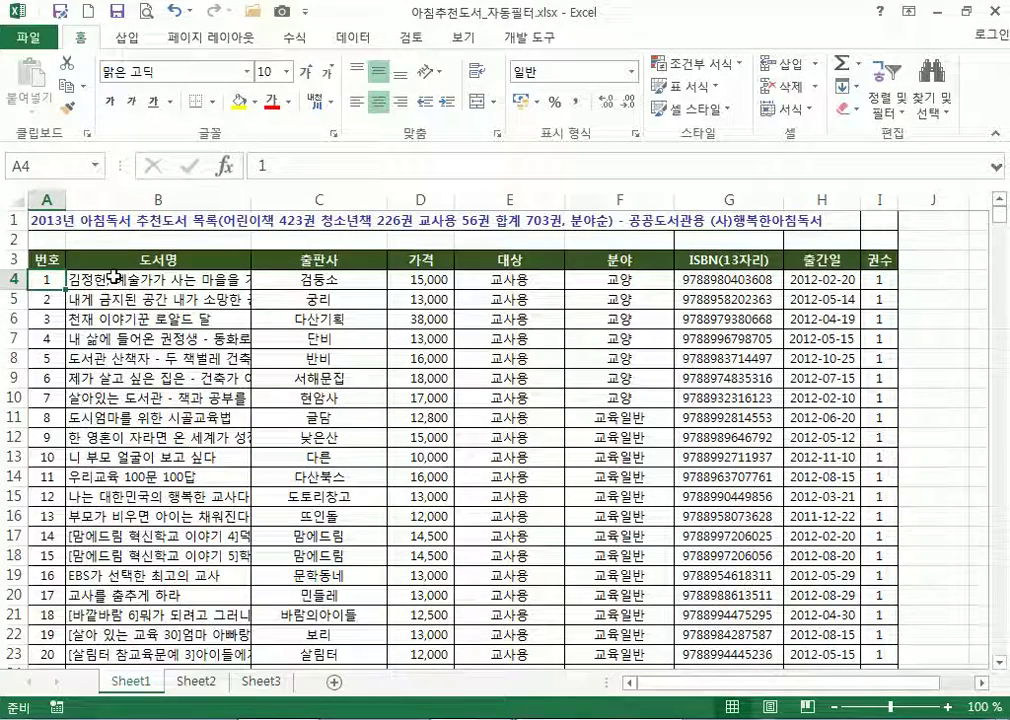
click(47, 303)
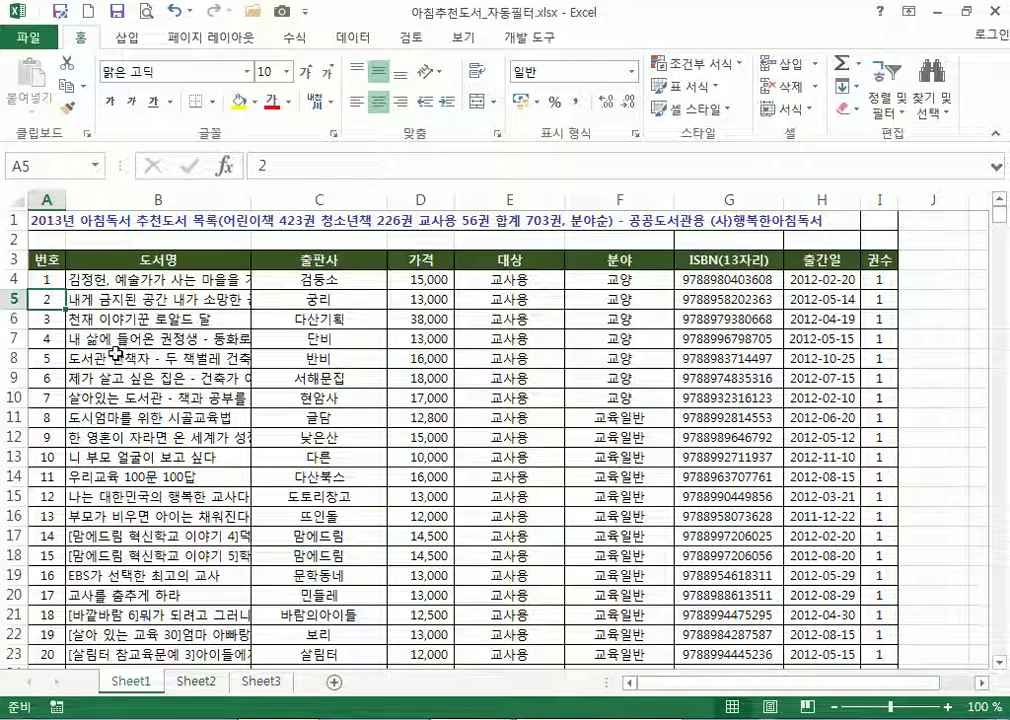
scroll(116, 352, down, 16)
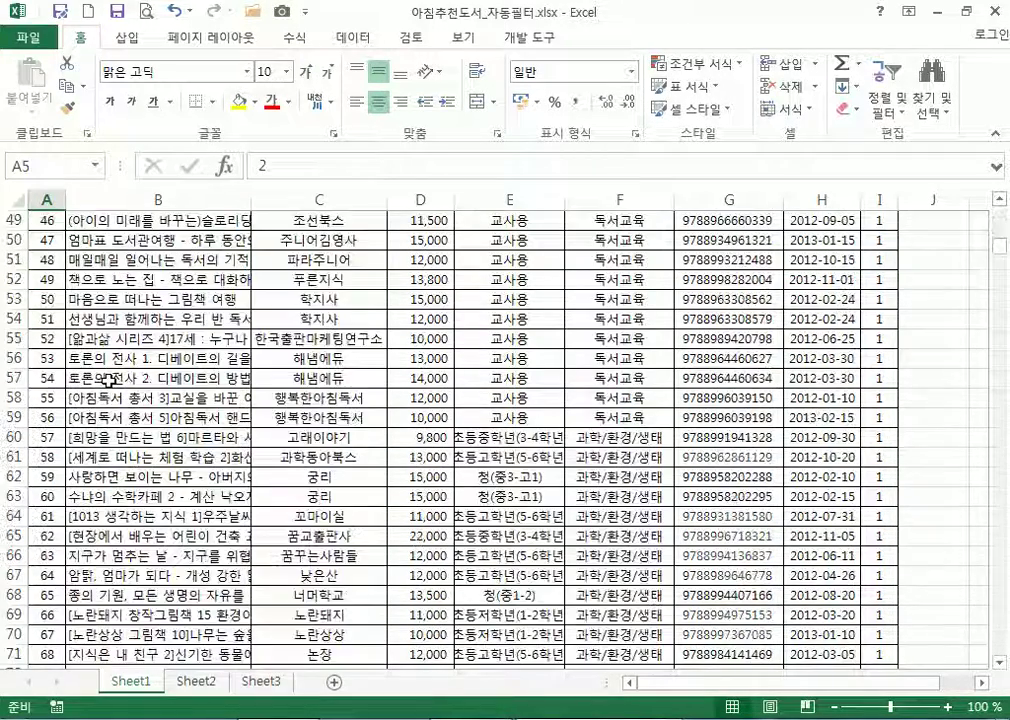
scroll(107, 380, down, 4)
scroll(110, 380, up, 18)
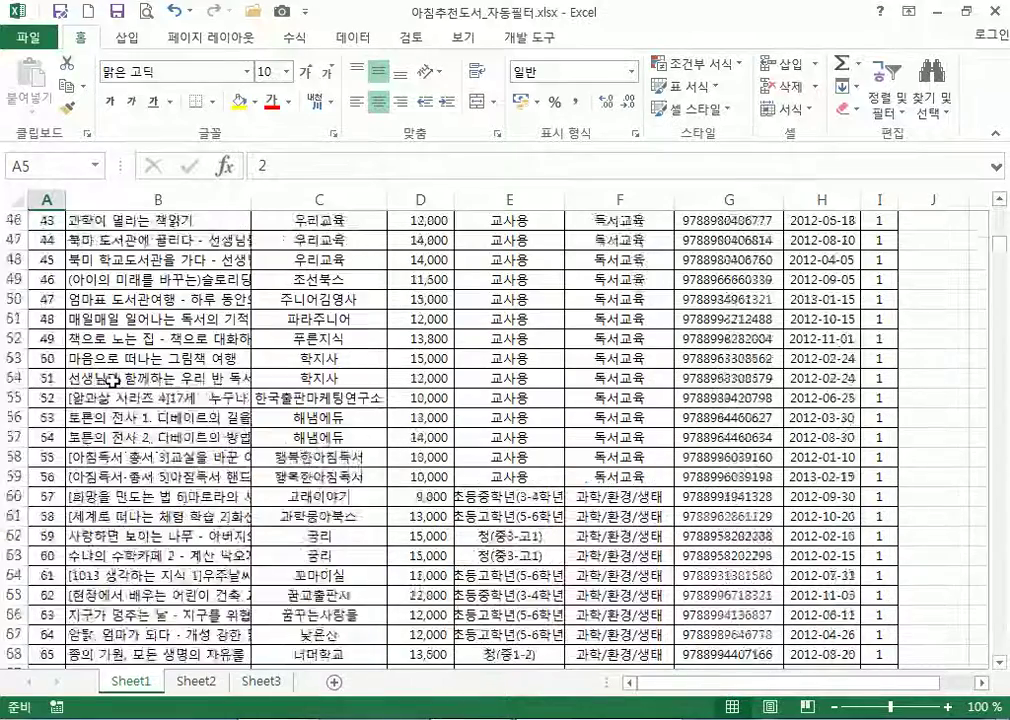
scroll(577, 339, up, 2)
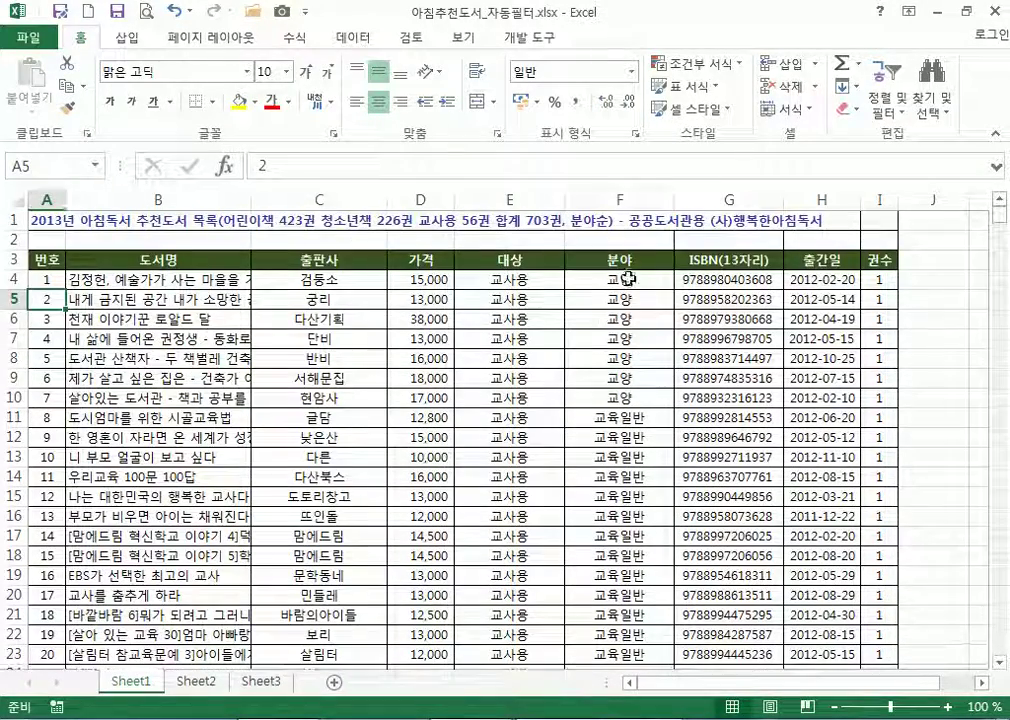
Examine how the book list is grouped by 분야 in column F, checking where each category begins down to row 161
click(612, 279)
scroll(624, 392, down, 2)
scroll(624, 392, up, 2)
click(640, 417)
scroll(660, 430, down, 9)
scroll(677, 443, down, 1)
click(651, 417)
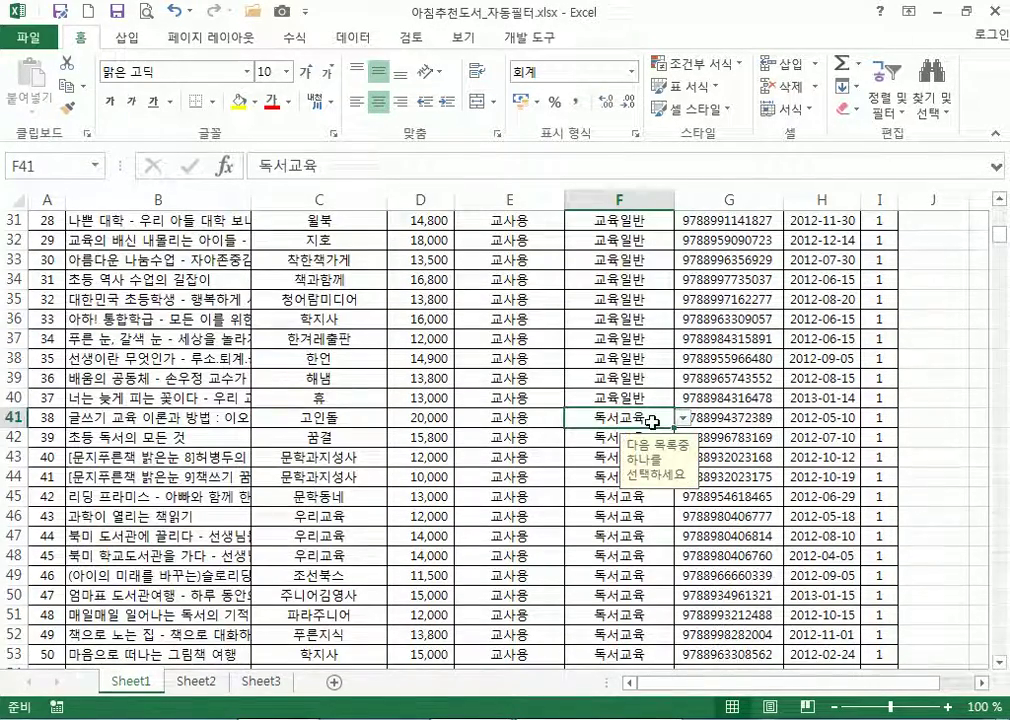
scroll(651, 420, down, 6)
click(630, 438)
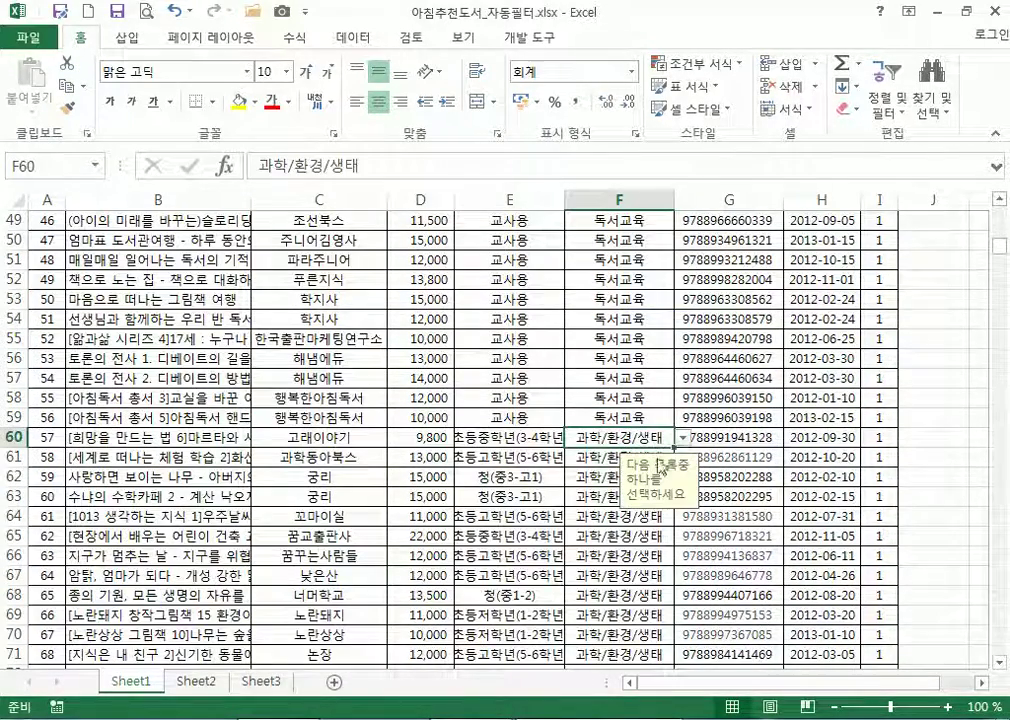
scroll(650, 465, down, 20)
scroll(638, 467, down, 17)
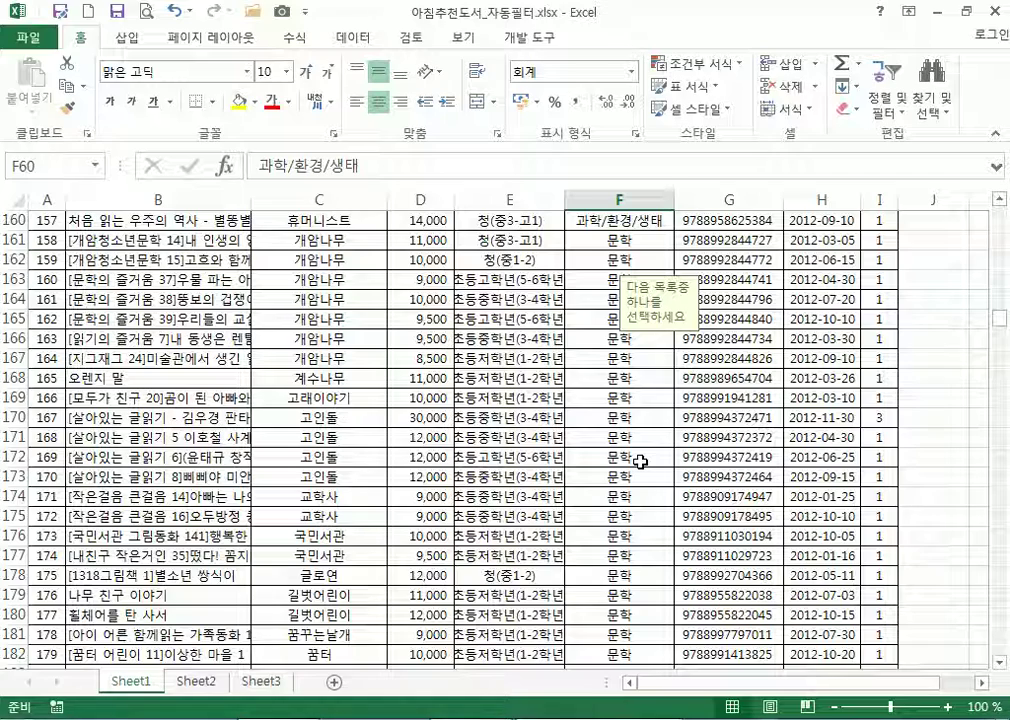
Sort the book list in ascending order by 대상 and review the grouped rows up to the header
scroll(579, 462, up, 15)
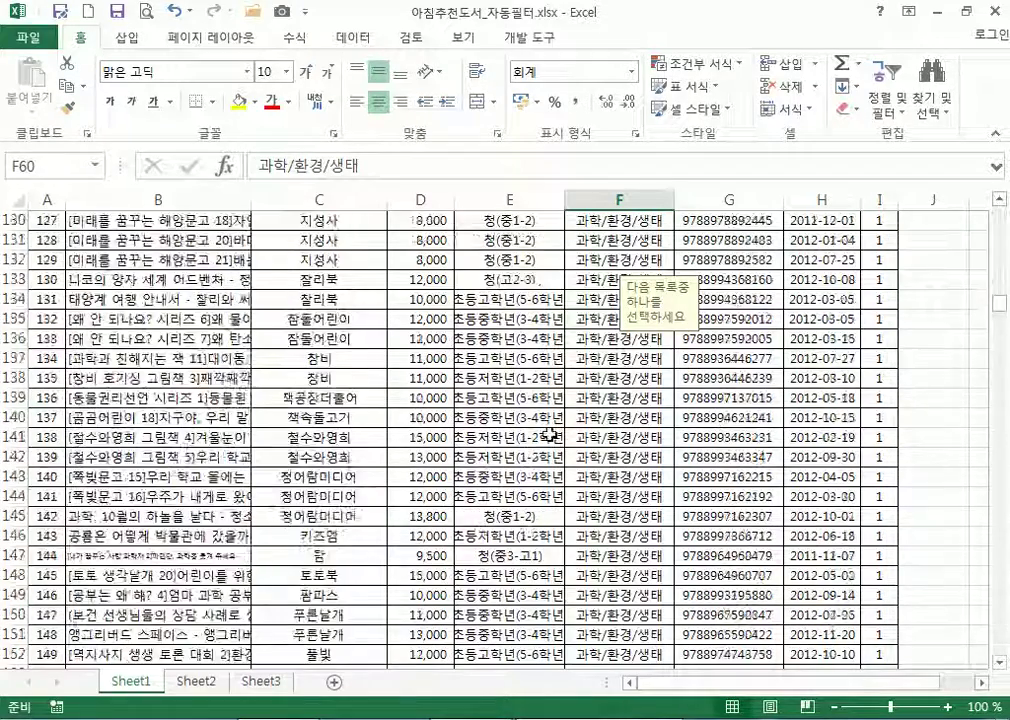
scroll(549, 420, up, 20)
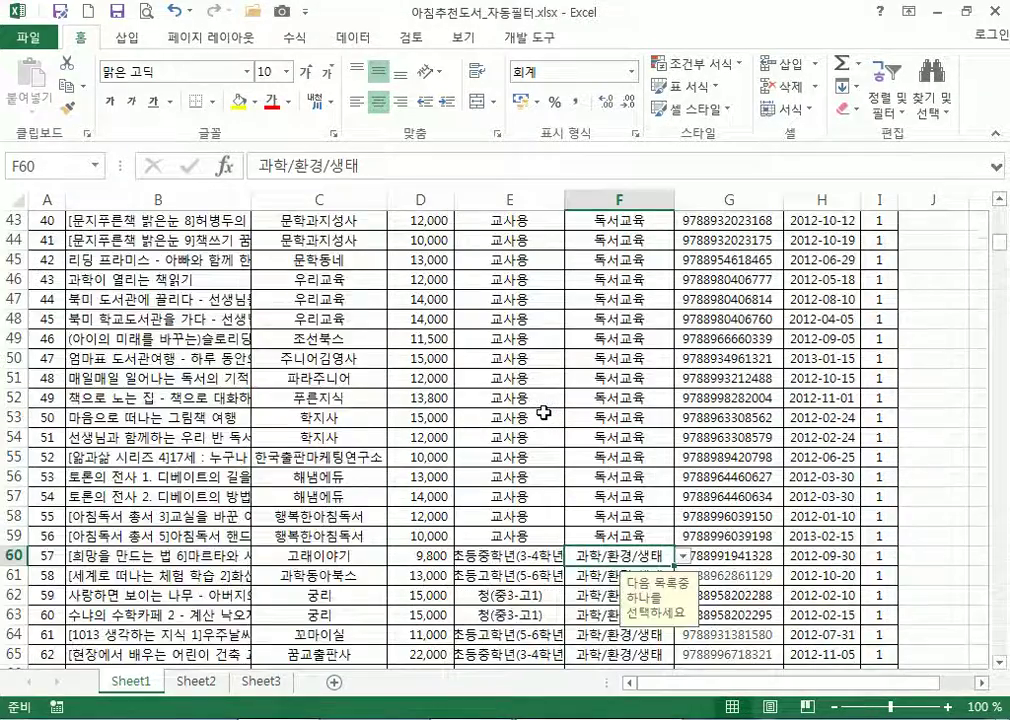
scroll(524, 390, up, 6)
scroll(514, 347, down, 16)
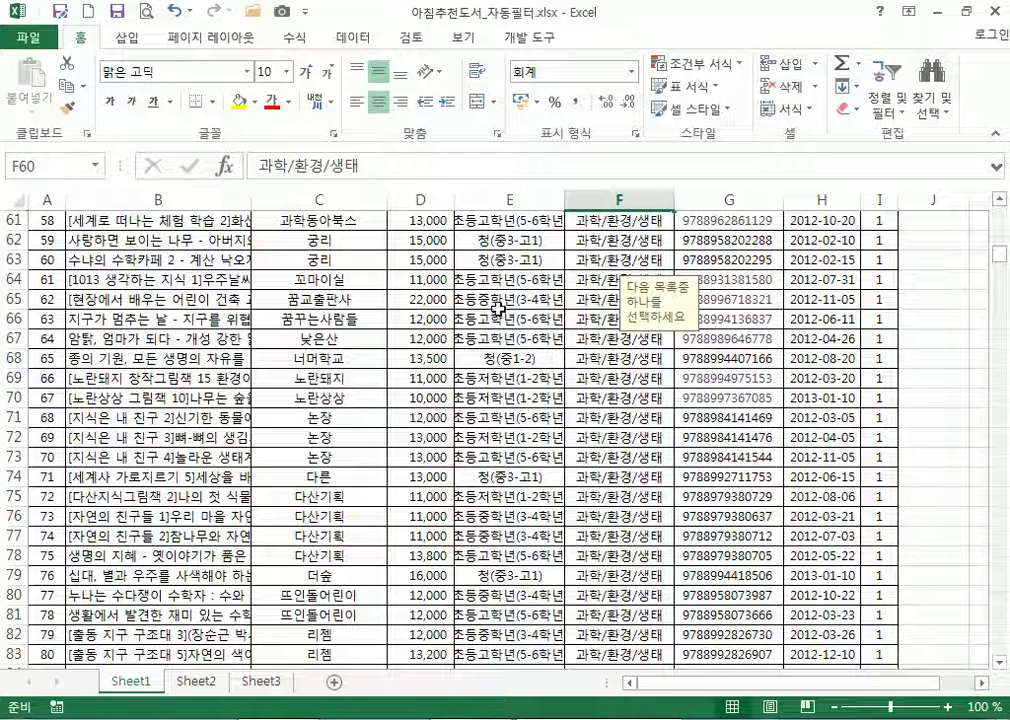
click(515, 398)
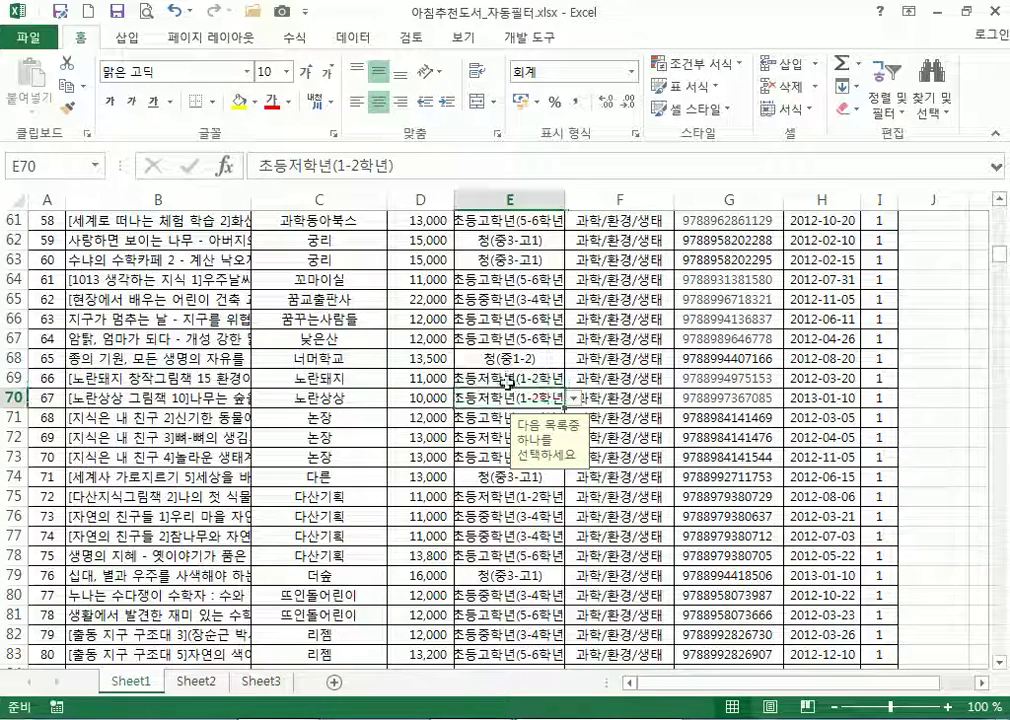
click(355, 42)
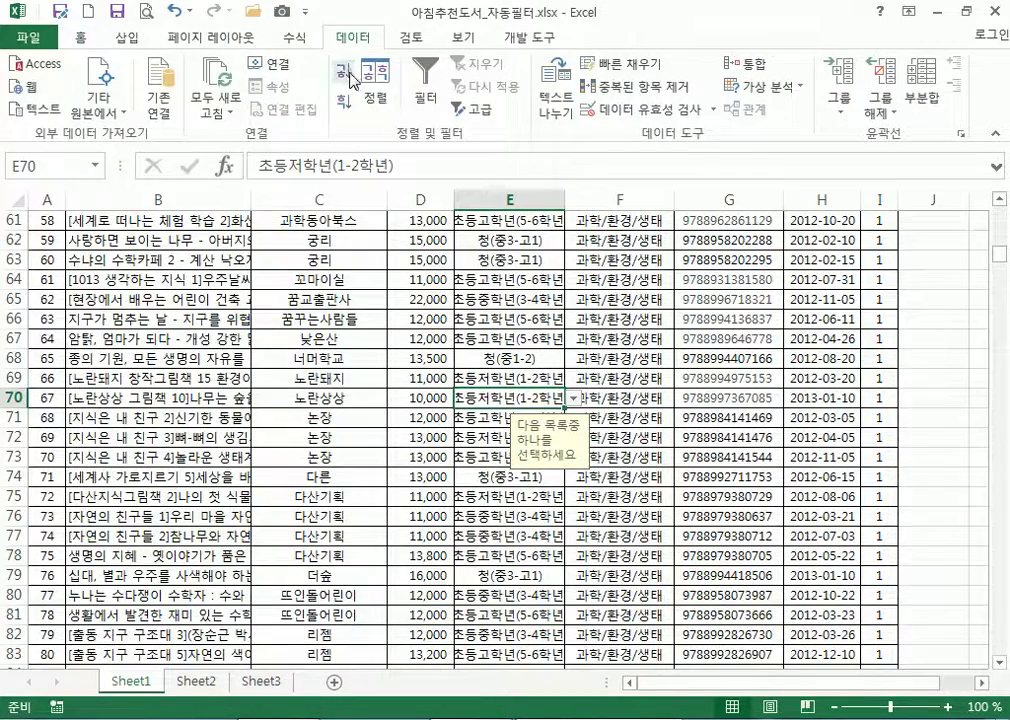
click(343, 70)
scroll(521, 303, down, 4)
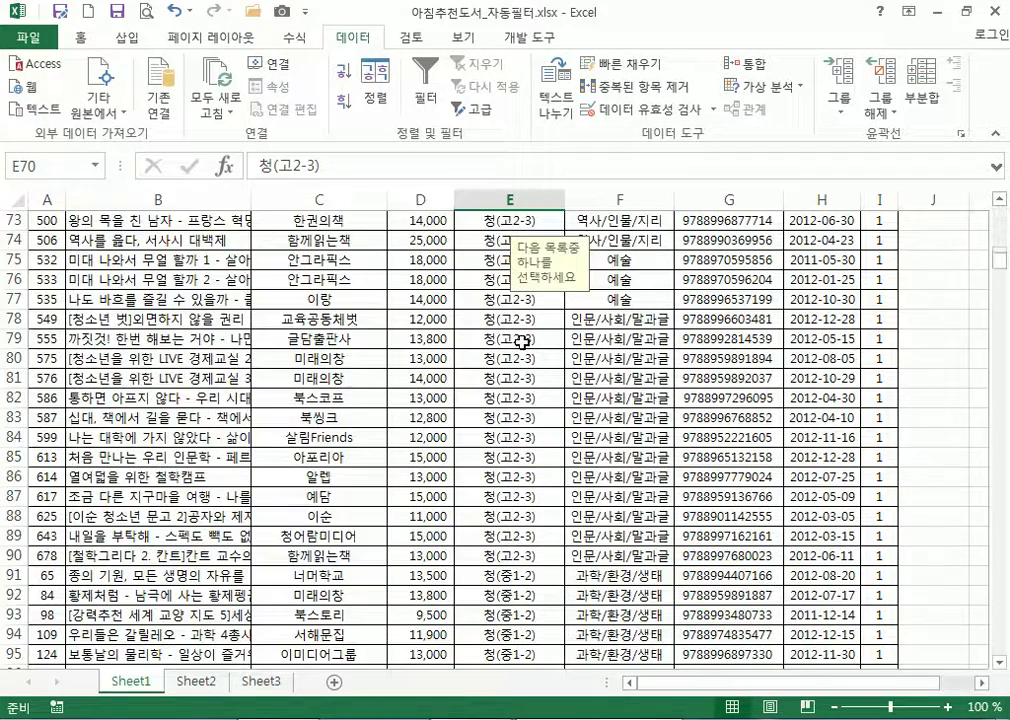
scroll(521, 341, up, 16)
scroll(522, 338, down, 2)
scroll(521, 338, up, 10)
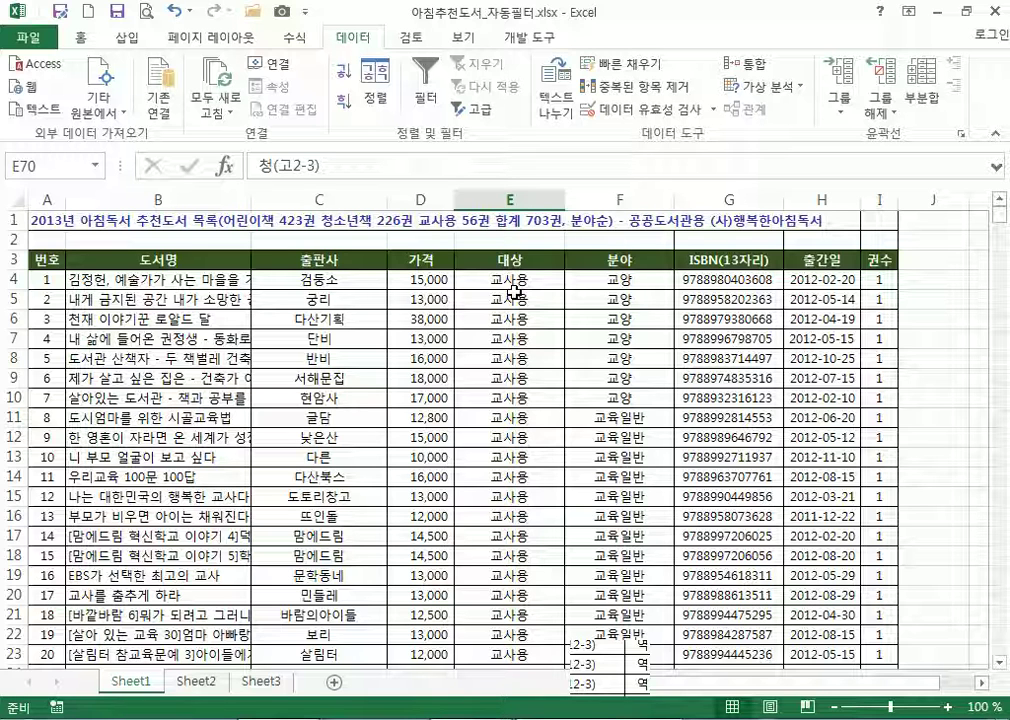
Check in column A how the 번호 values are ordered after the 대상 sort, from A4 down past row 100
click(47, 282)
click(47, 339)
click(47, 379)
scroll(57, 421, down, 5)
scroll(57, 432, down, 20)
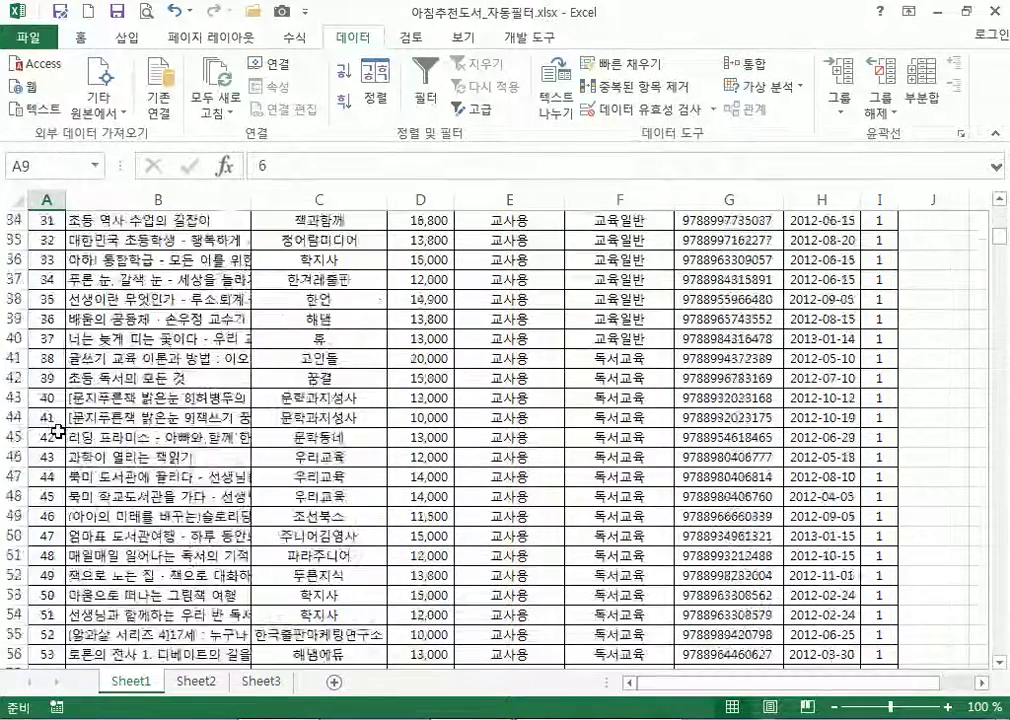
scroll(59, 436, down, 8)
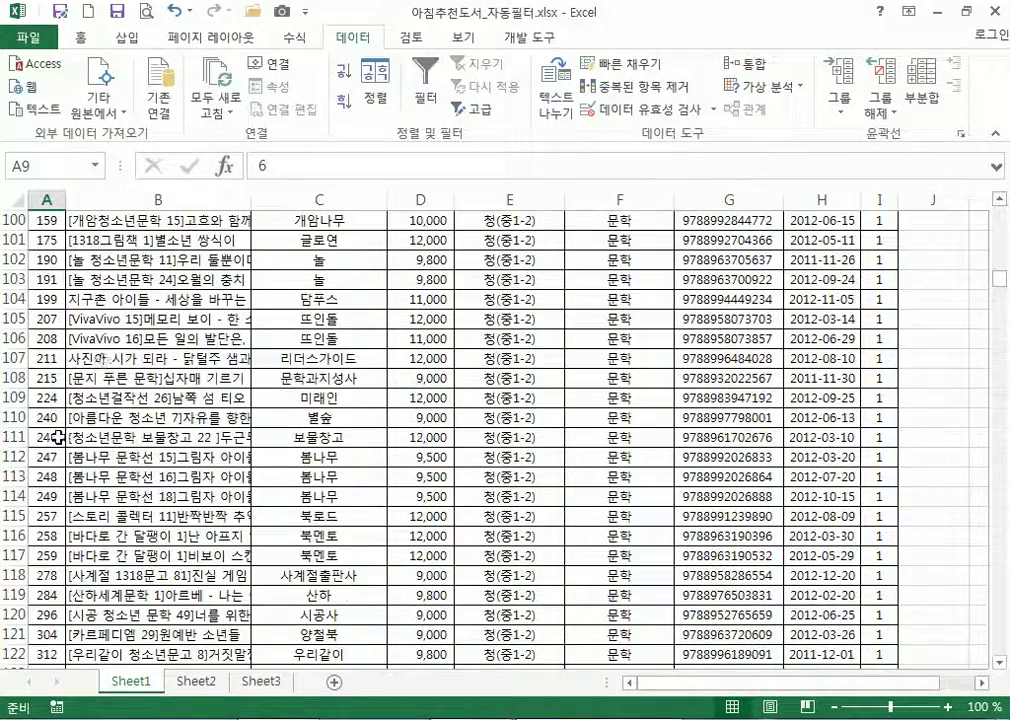
Restore the book list's original order by sorting ascending on 번호, and check the sequence before returning to the first rows
click(46, 259)
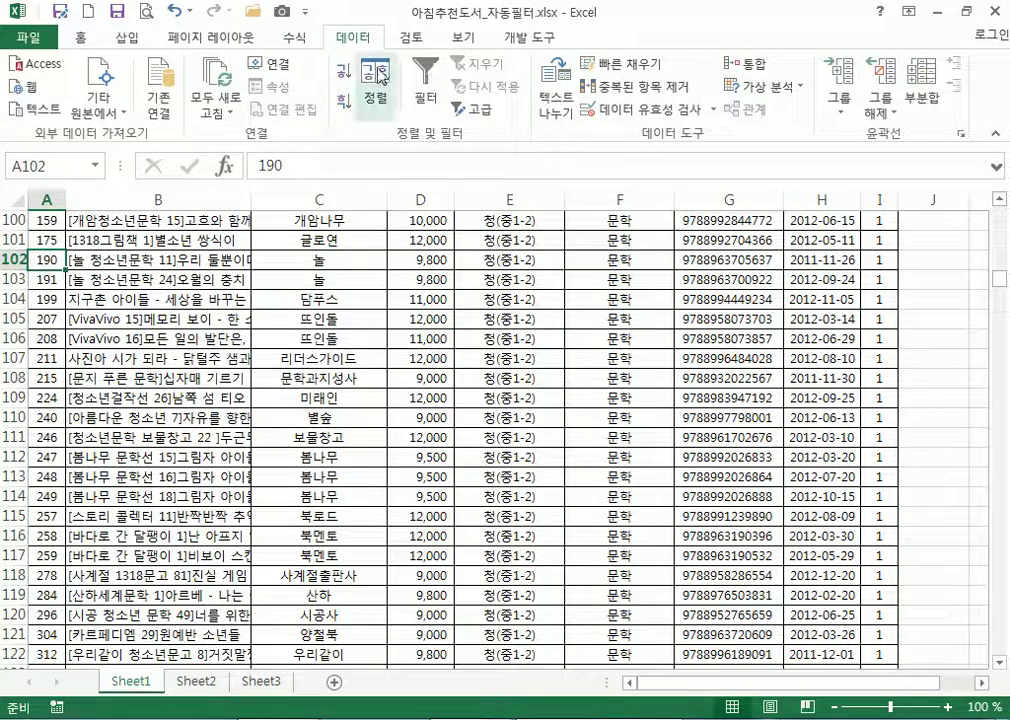
click(344, 72)
scroll(50, 310, down, 17)
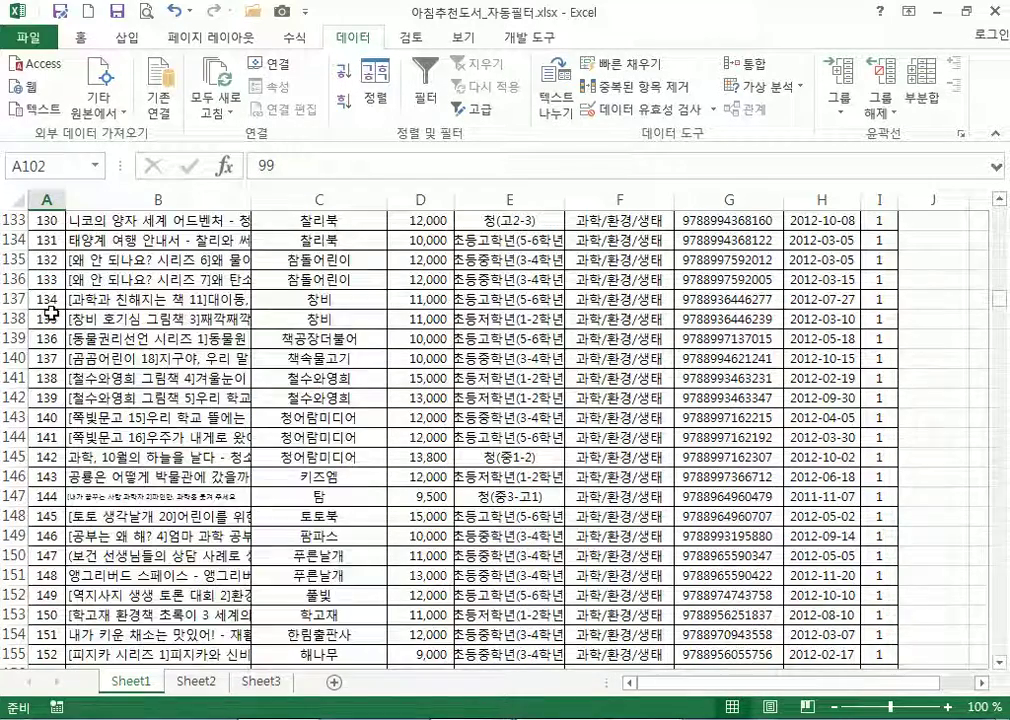
scroll(52, 310, down, 6)
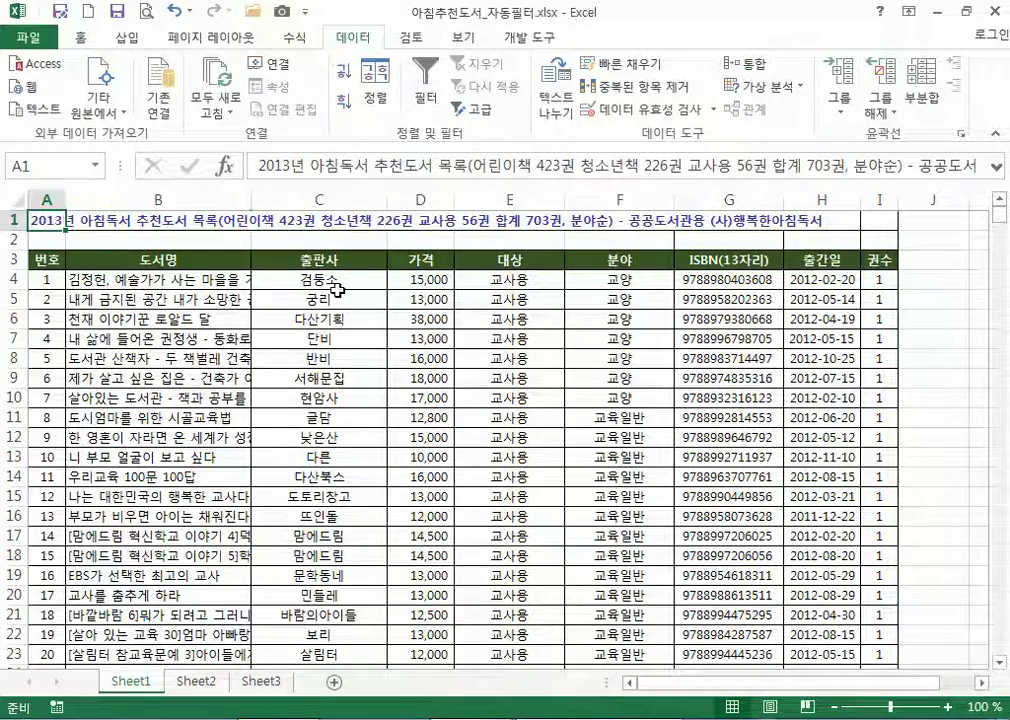
click(340, 293)
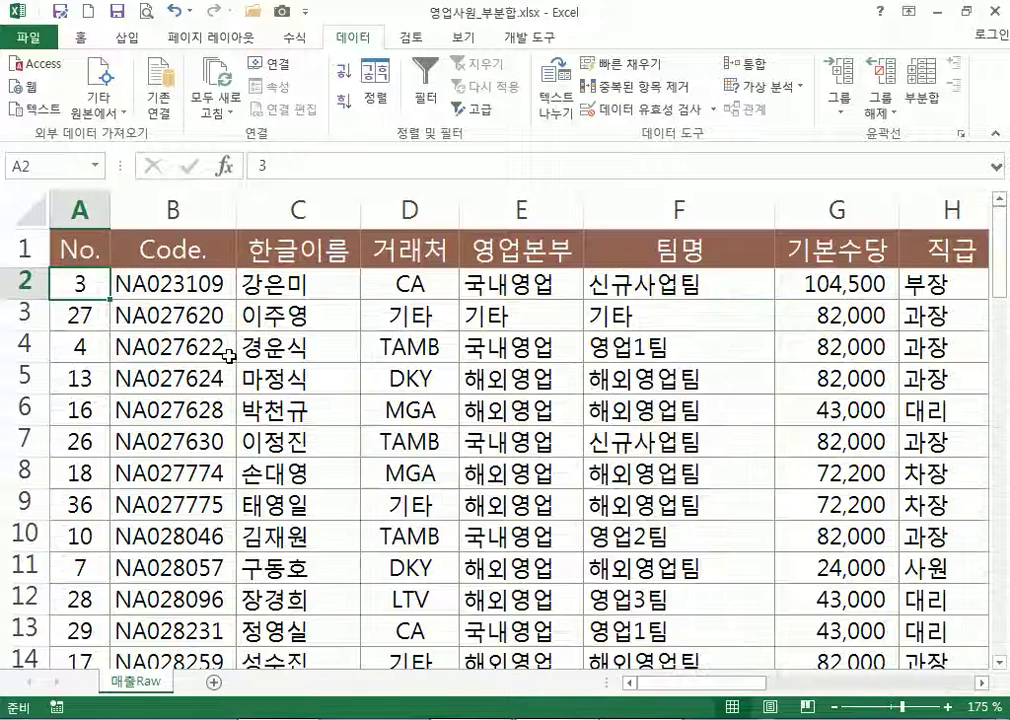
Compare the No. order in 영업사원_부분합.xlsx down to its last row with the 번호 order in 아침추천도서_자동필터.xlsx
scroll(230, 330, down, 8)
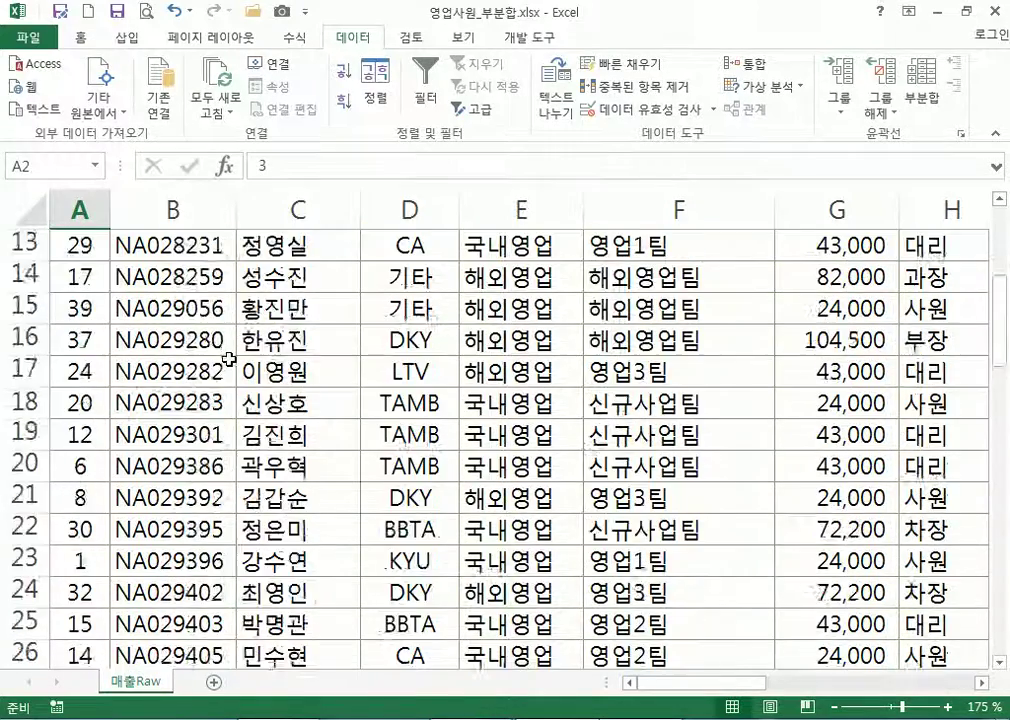
scroll(230, 367, down, 1)
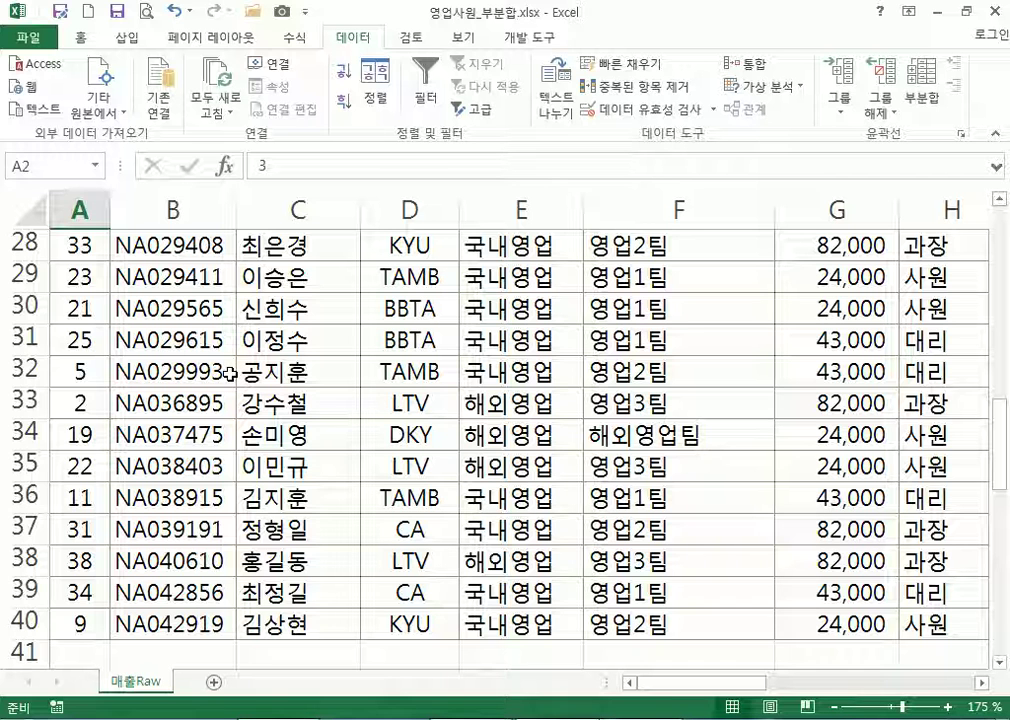
click(691, 316)
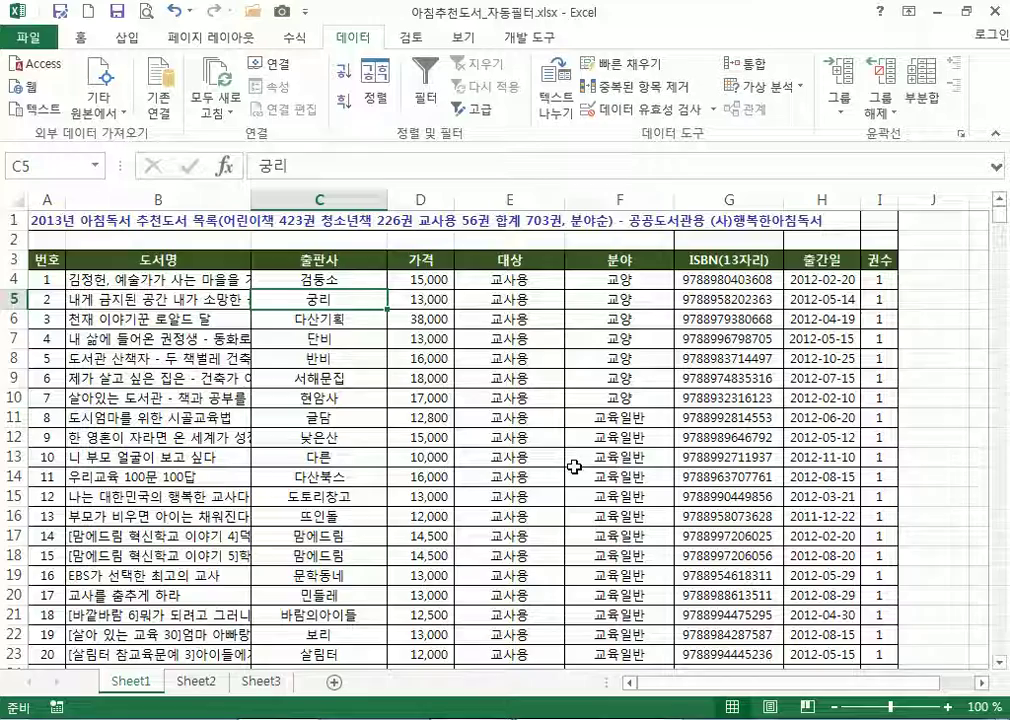
scroll(580, 460, down, 5)
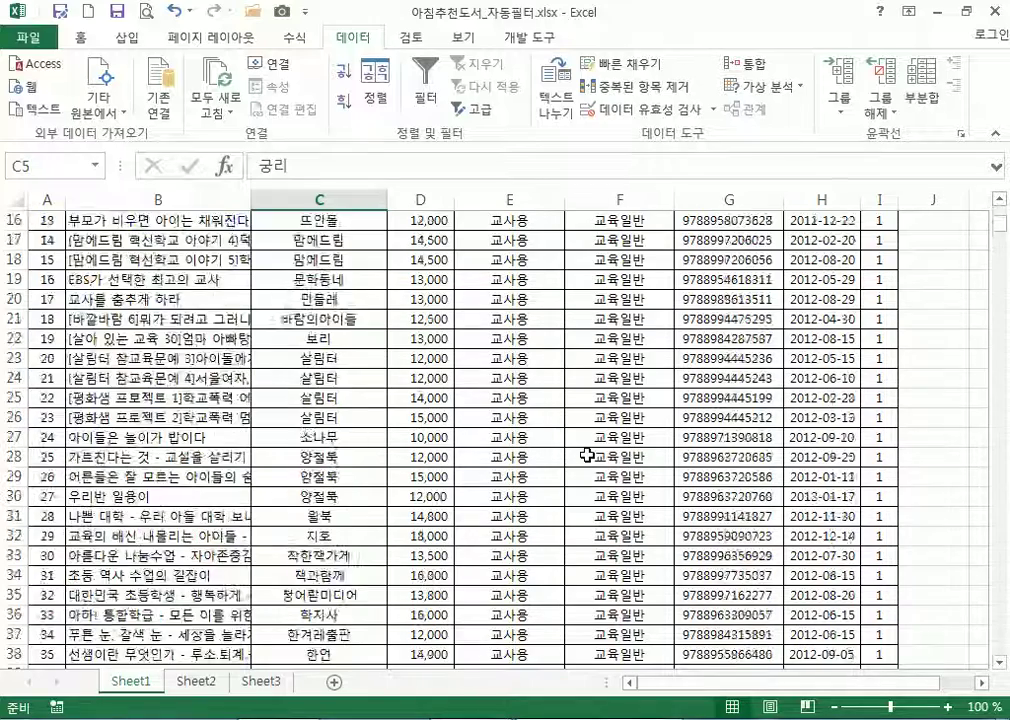
scroll(587, 455, down, 4)
scroll(604, 419, up, 3)
click(605, 320)
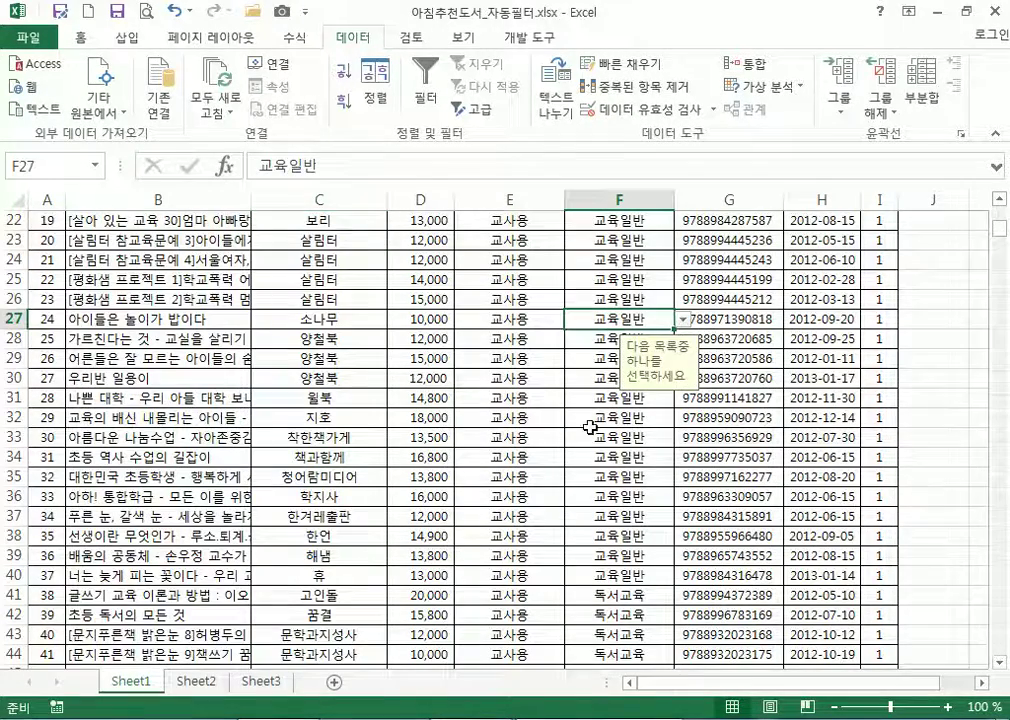
scroll(594, 425, up, 4)
scroll(590, 433, up, 3)
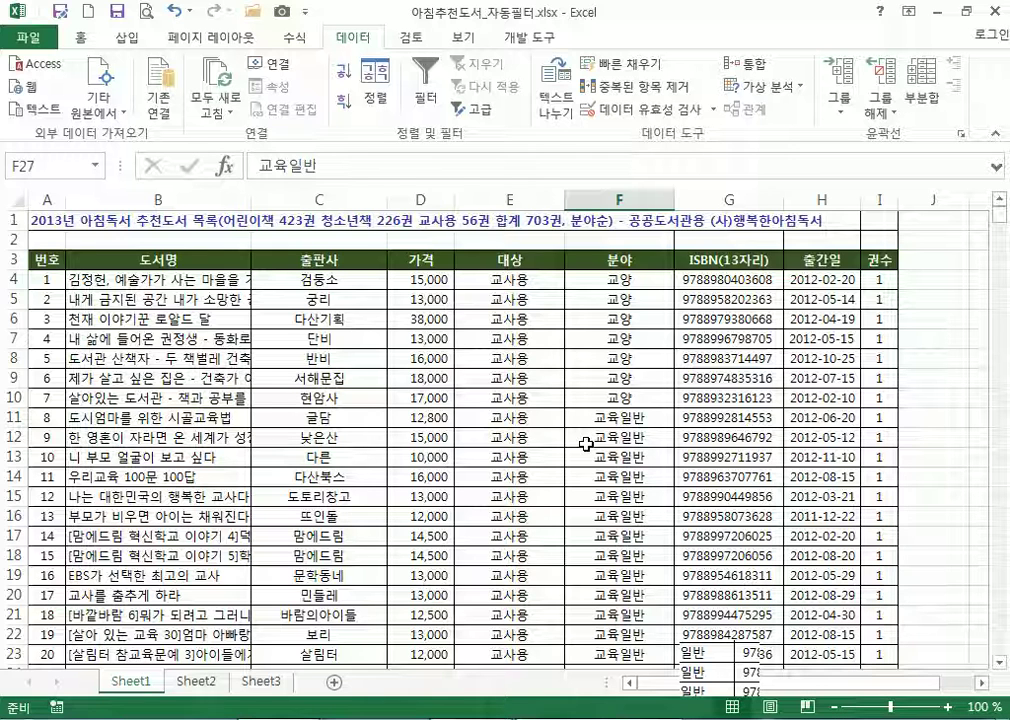
Try AutoFilter on the book list from a single cell inside it, returning to 아침추천도서_자동필터.xlsx from its folder to check and remove the filter arrows
click(429, 398)
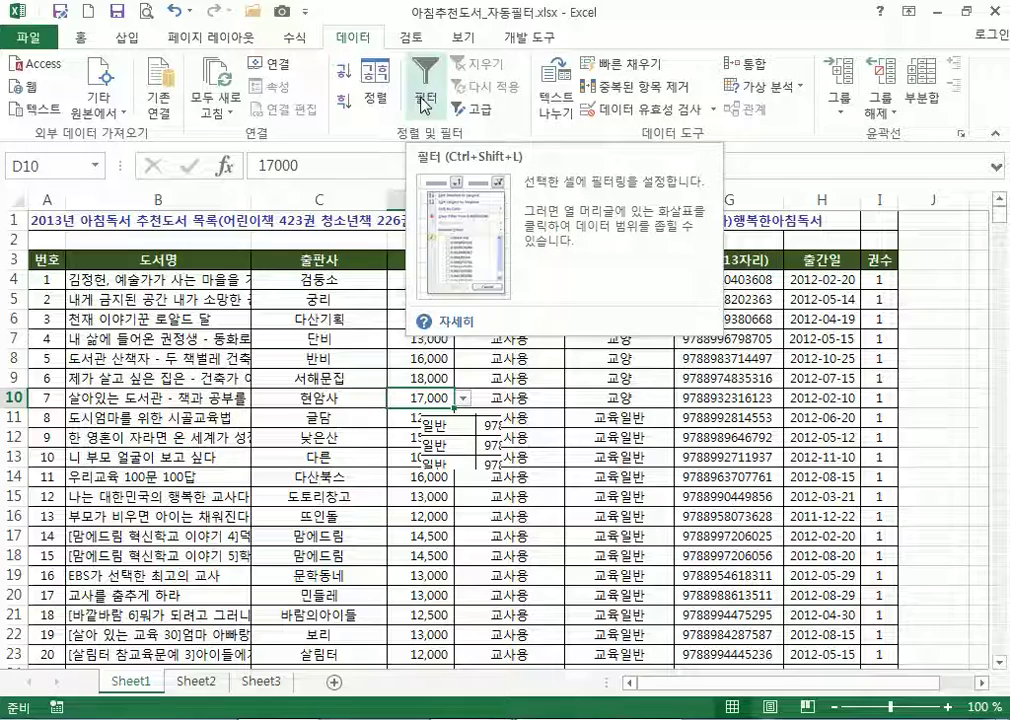
drag(45, 260, 877, 593)
click(620, 457)
click(470, 356)
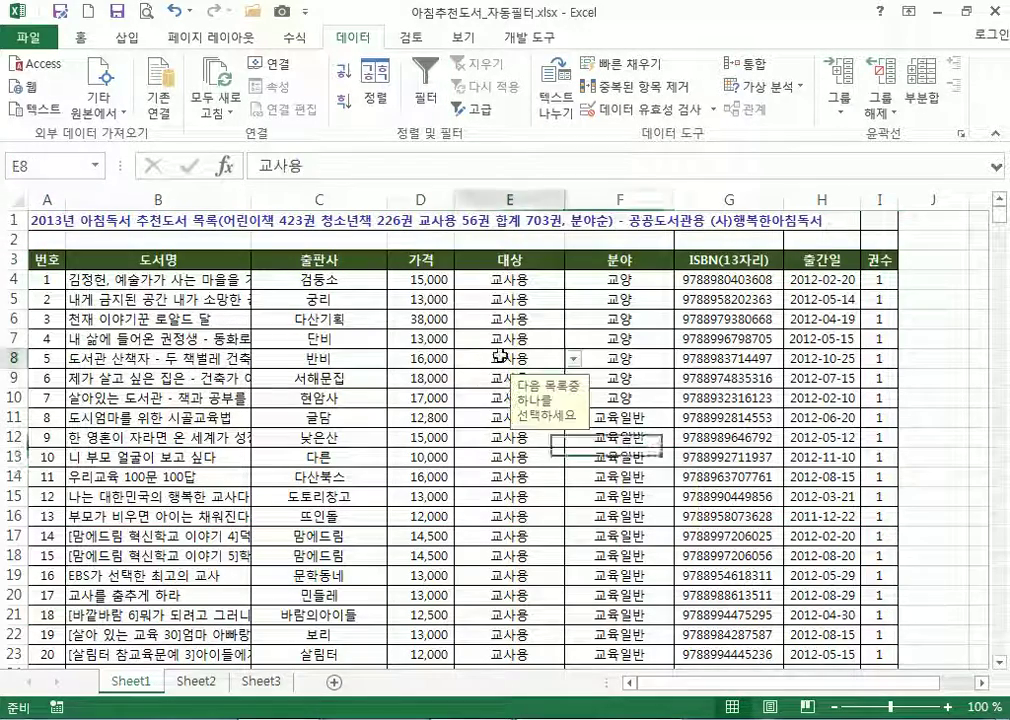
click(331, 357)
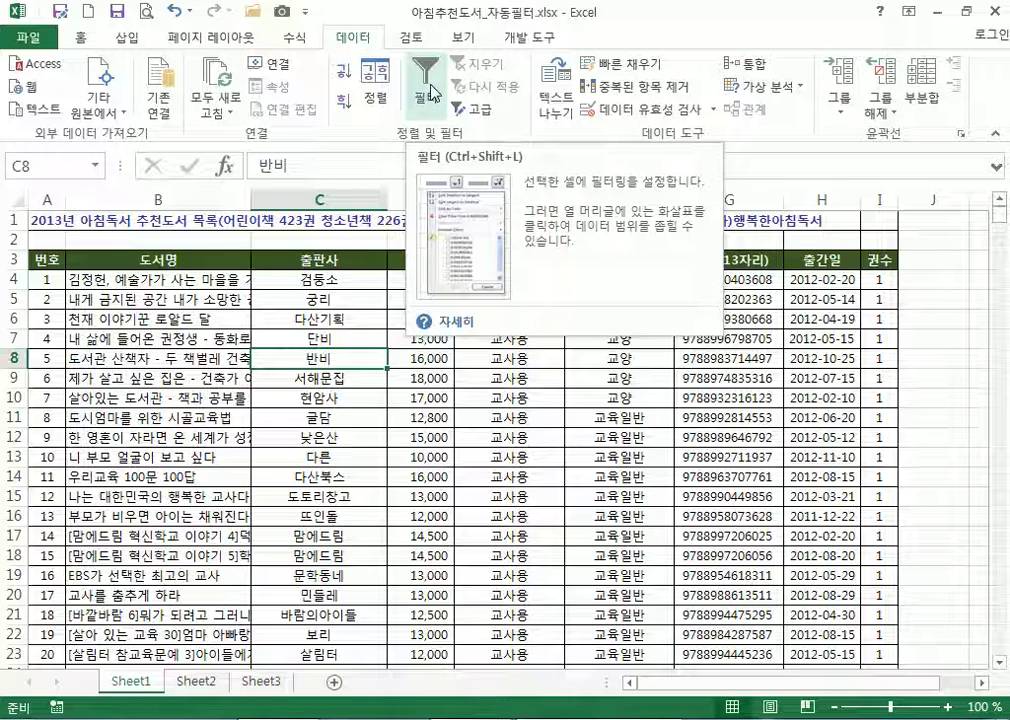
click(428, 92)
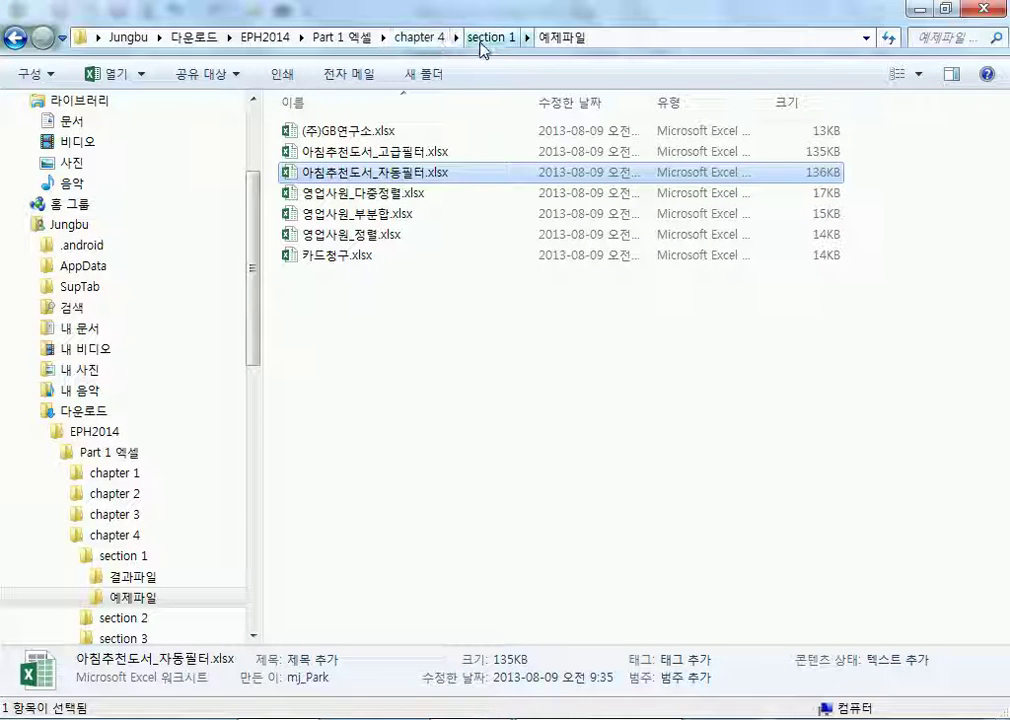
double_click(373, 174)
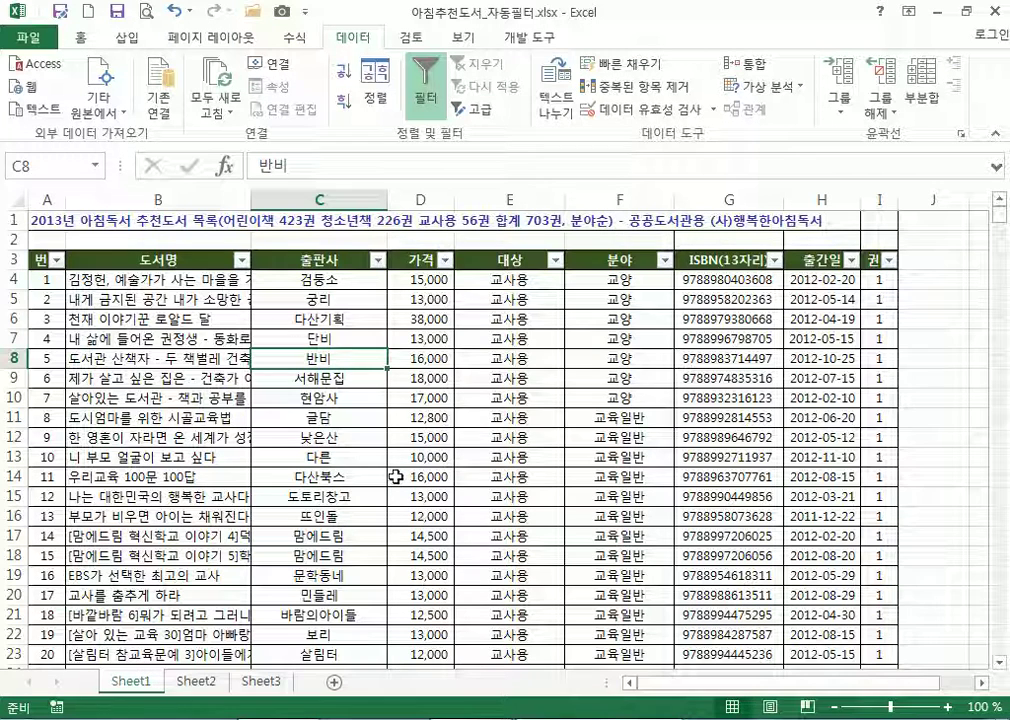
click(320, 240)
click(313, 299)
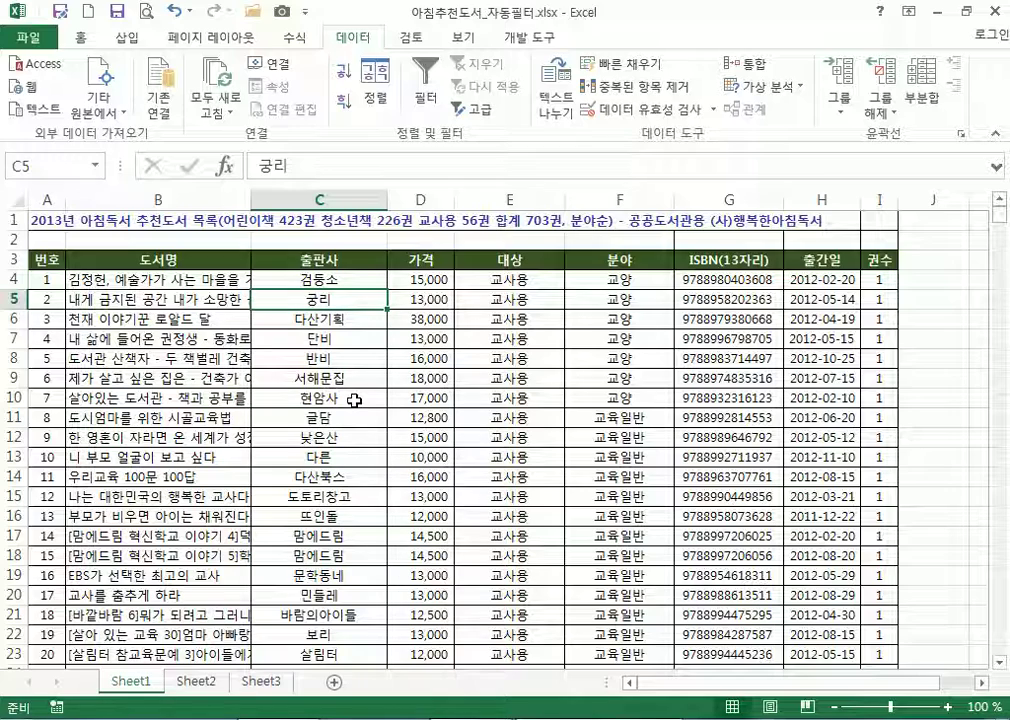
Delete the blank row 2 between the book list's title and its header row
drag(10, 260, 3, 592)
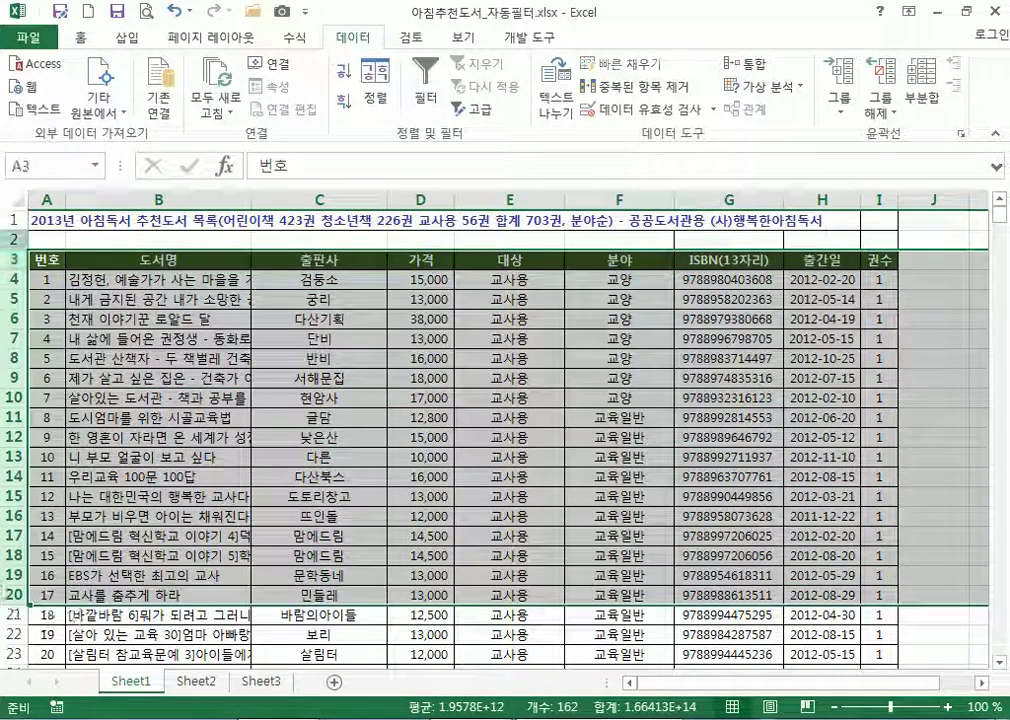
click(15, 219)
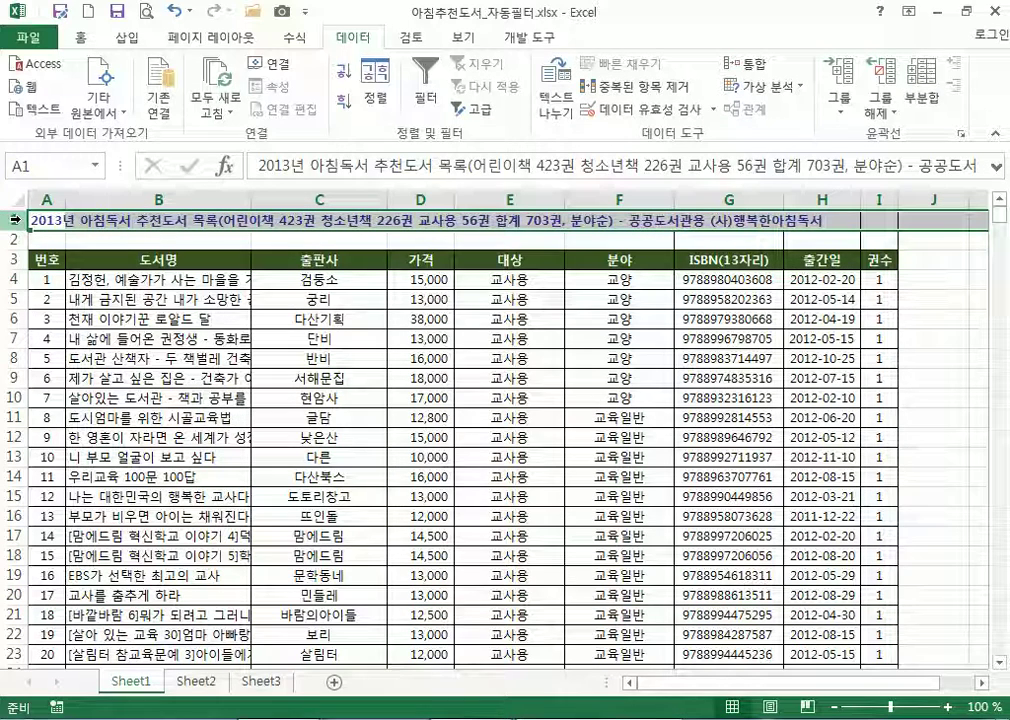
click(15, 240)
right_click(18, 240)
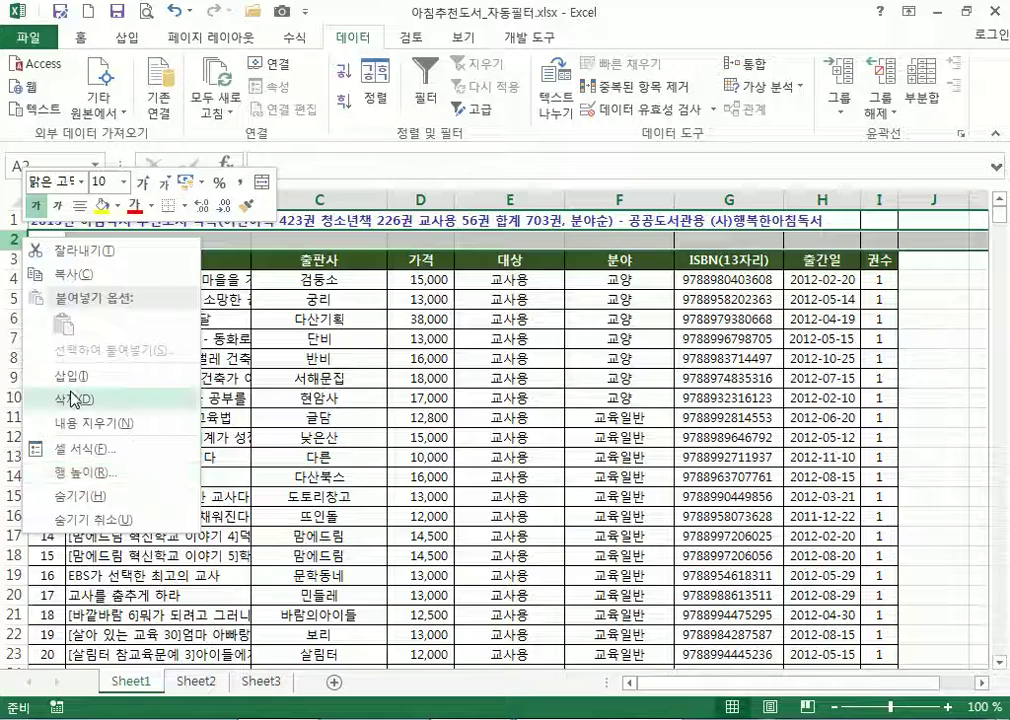
click(70, 399)
click(172, 339)
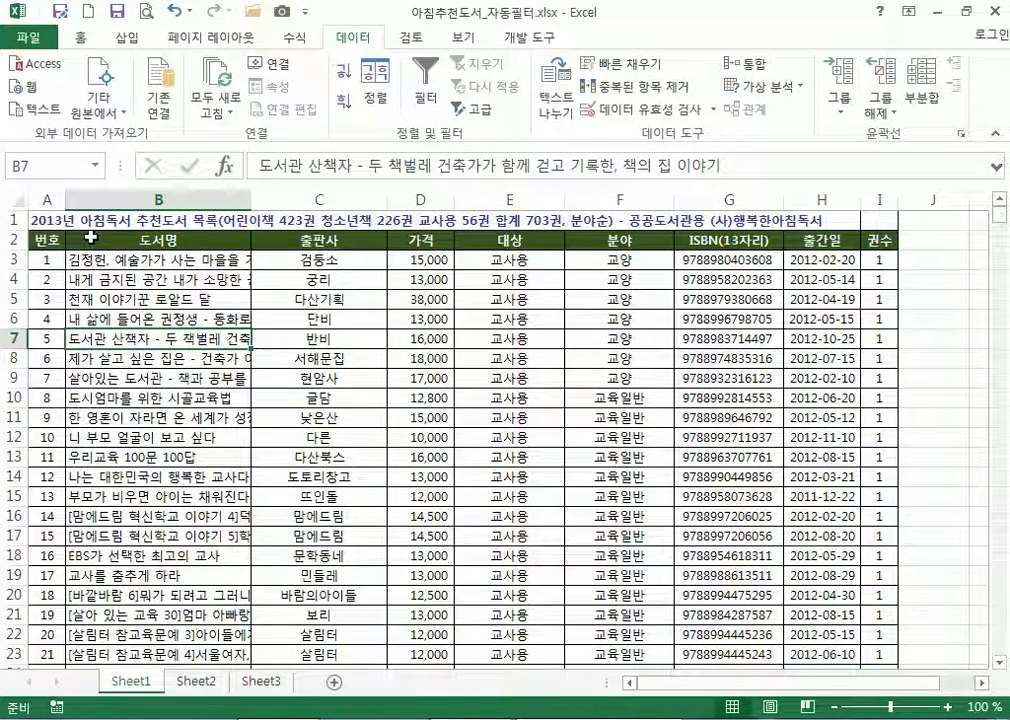
Try AutoFilter and open the 부분합 settings with the title directly above the header, leaving neither applied
click(18, 219)
drag(18, 240, 32, 385)
click(320, 319)
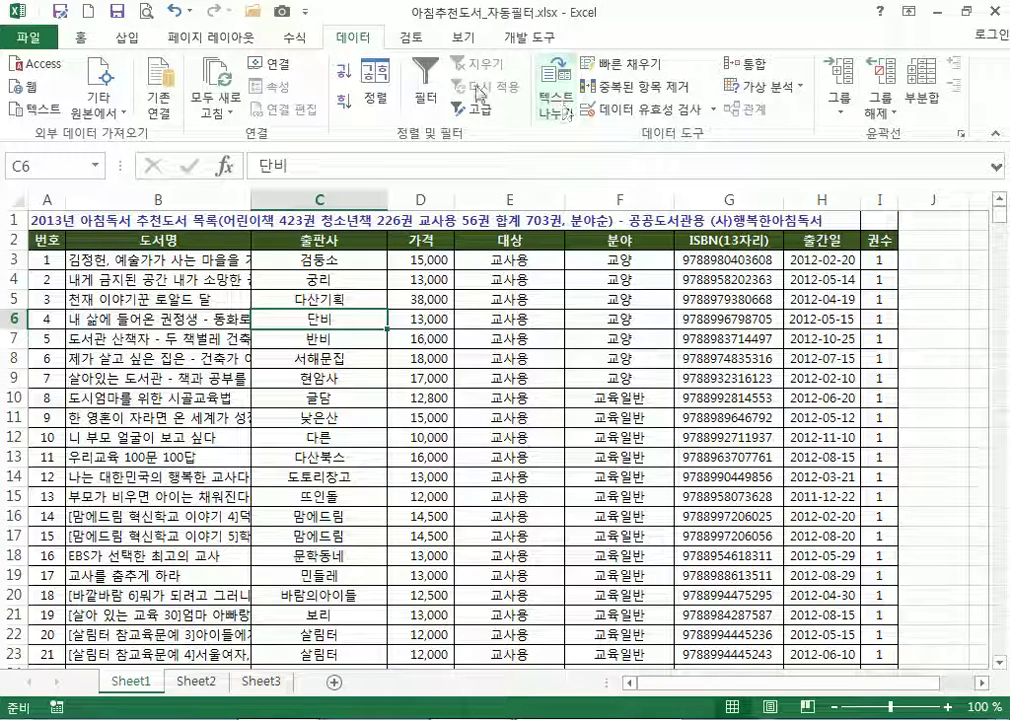
click(427, 90)
click(428, 95)
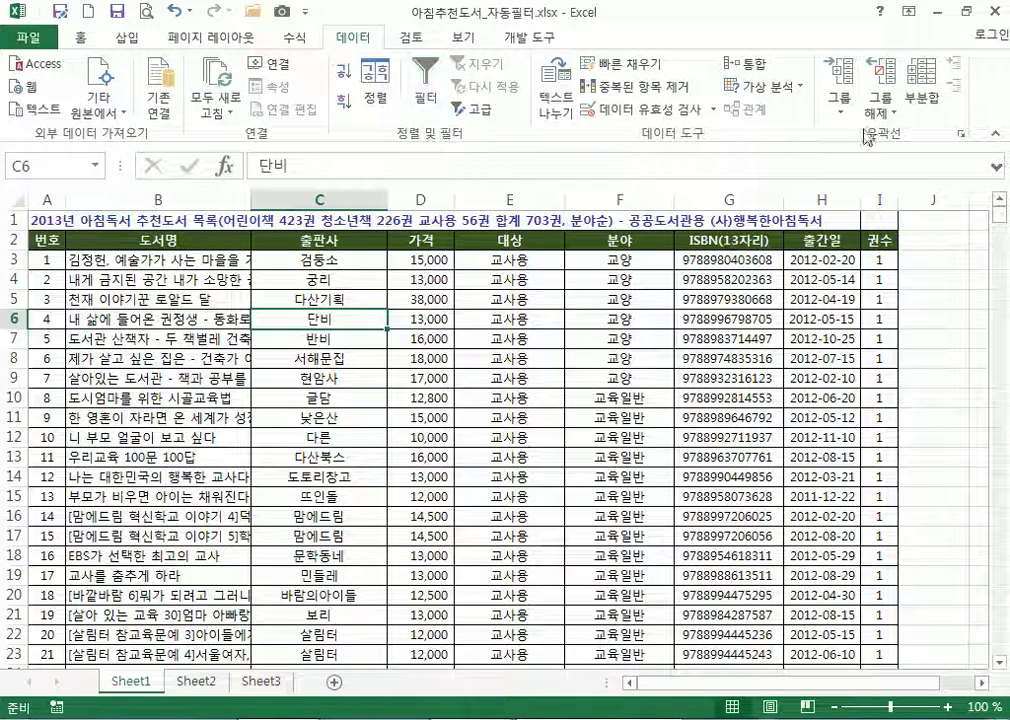
click(921, 95)
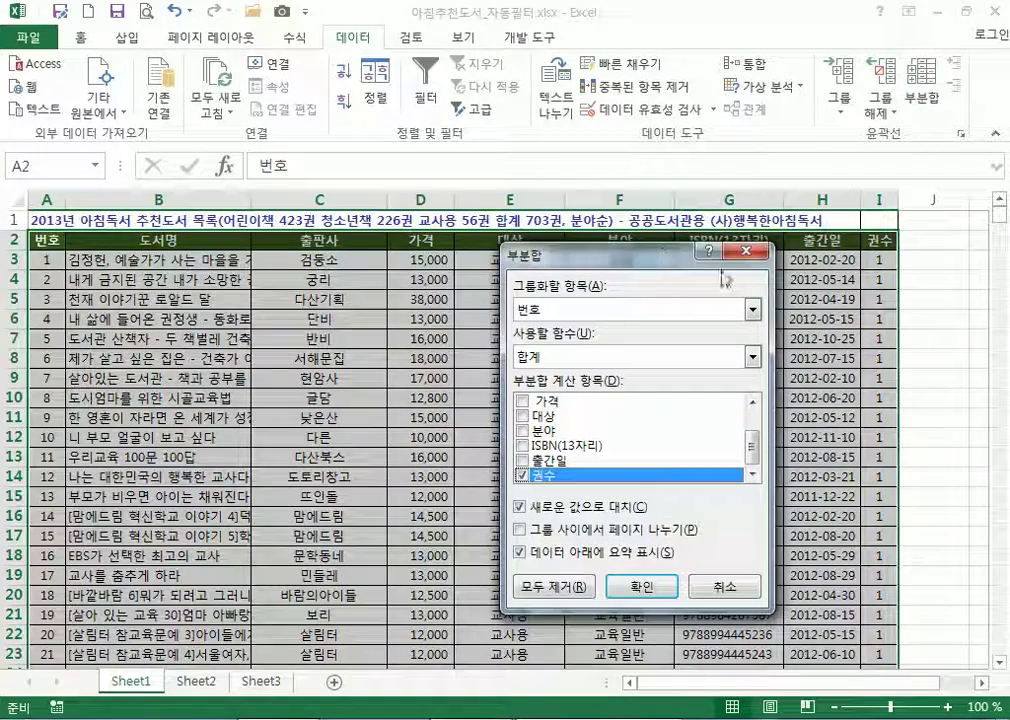
key(Escape)
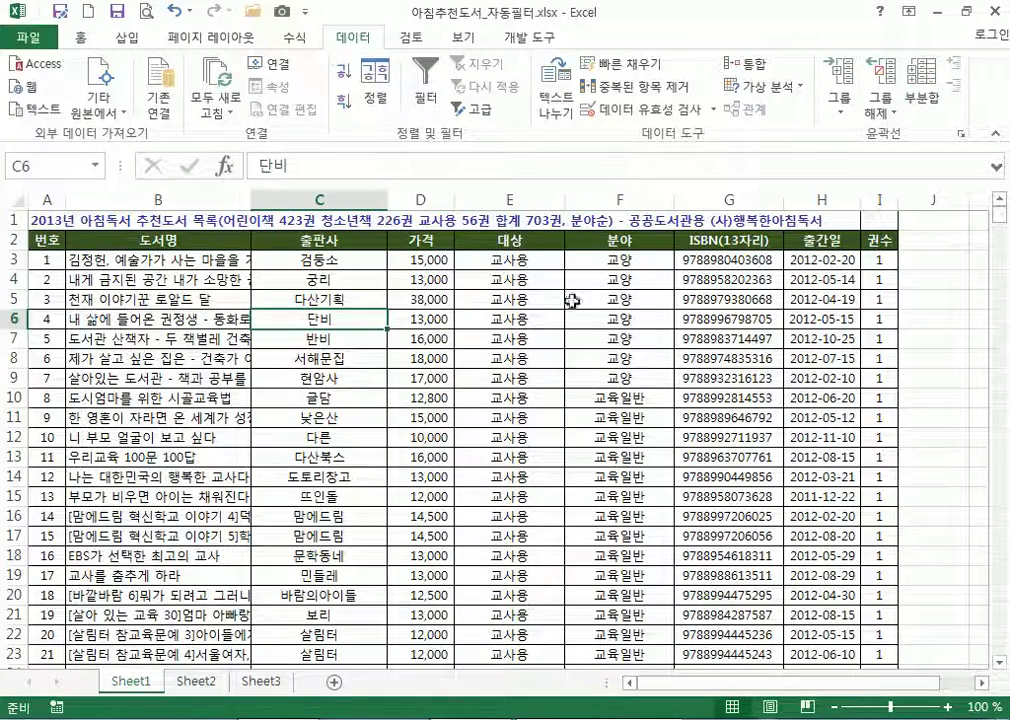
key(ctrl+shift+l)
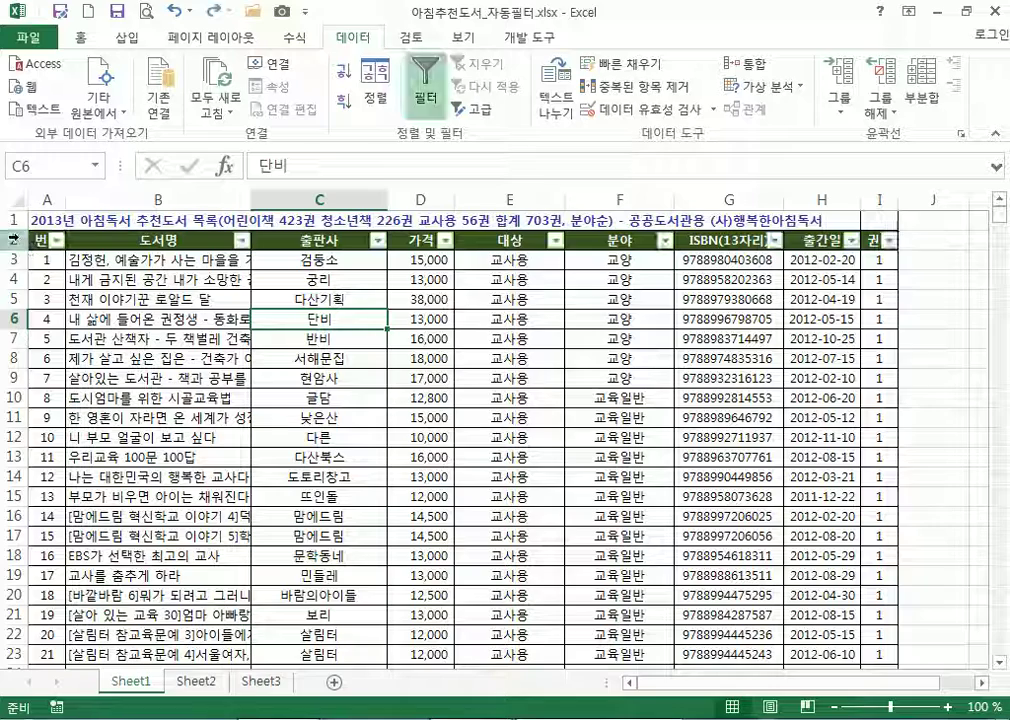
key(ctrl+shift+l)
Insert a blank row above the header row to separate it from the book list's title
right_click(18, 240)
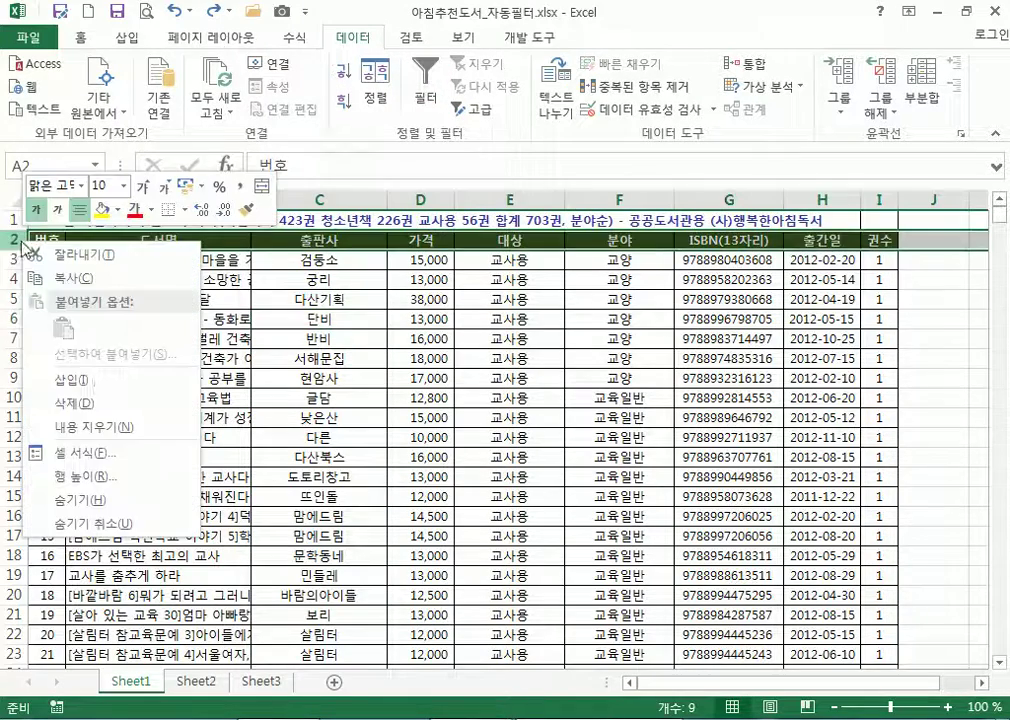
click(97, 380)
click(270, 282)
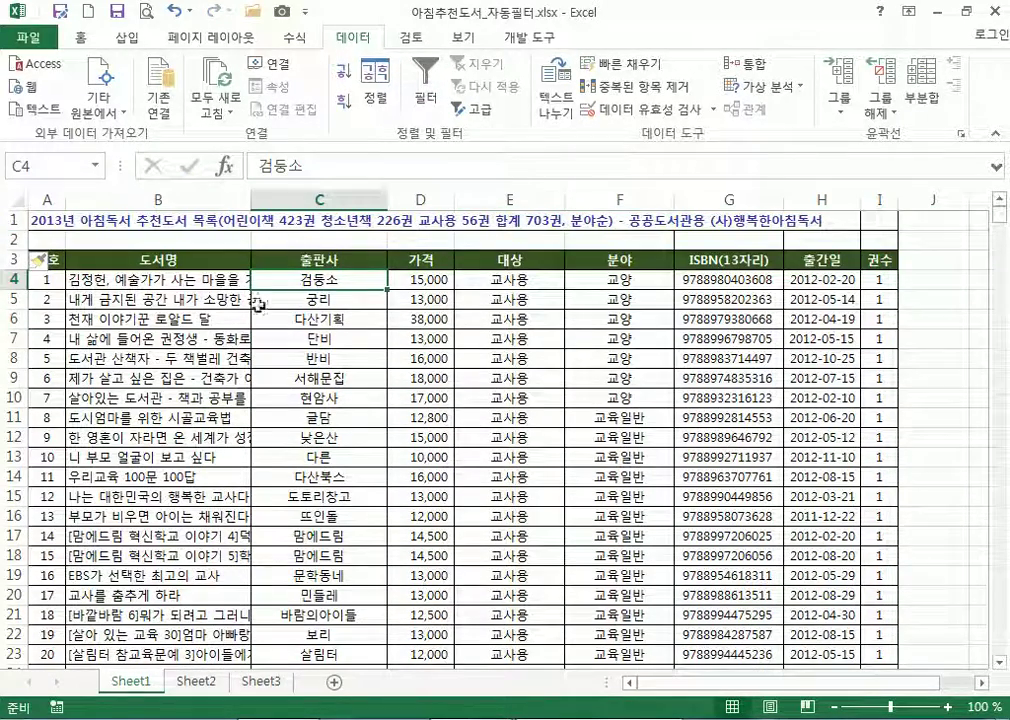
key(Down)
key(Down)
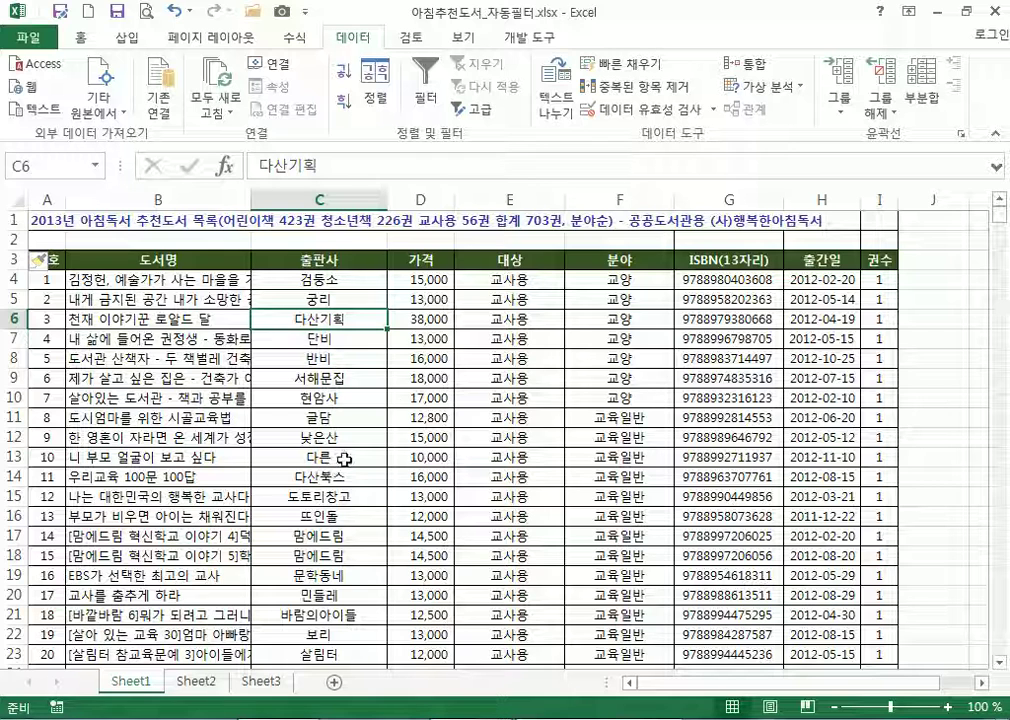
Turn on AutoFilter for the book list from a single cell inside the data
drag(158, 259, 610, 505)
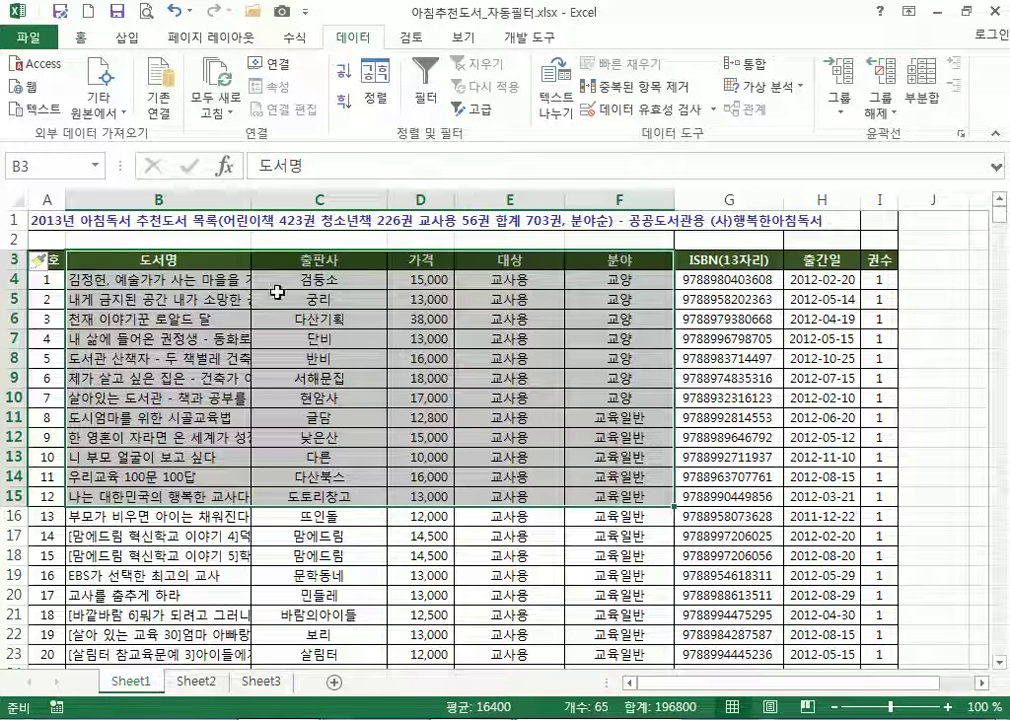
click(280, 337)
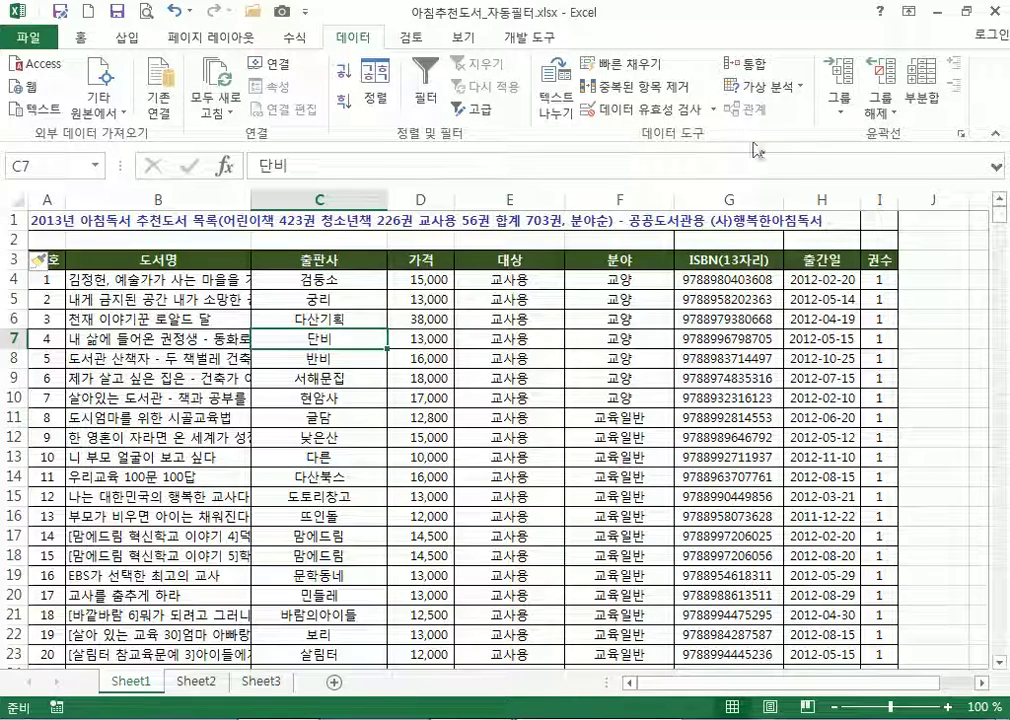
click(428, 90)
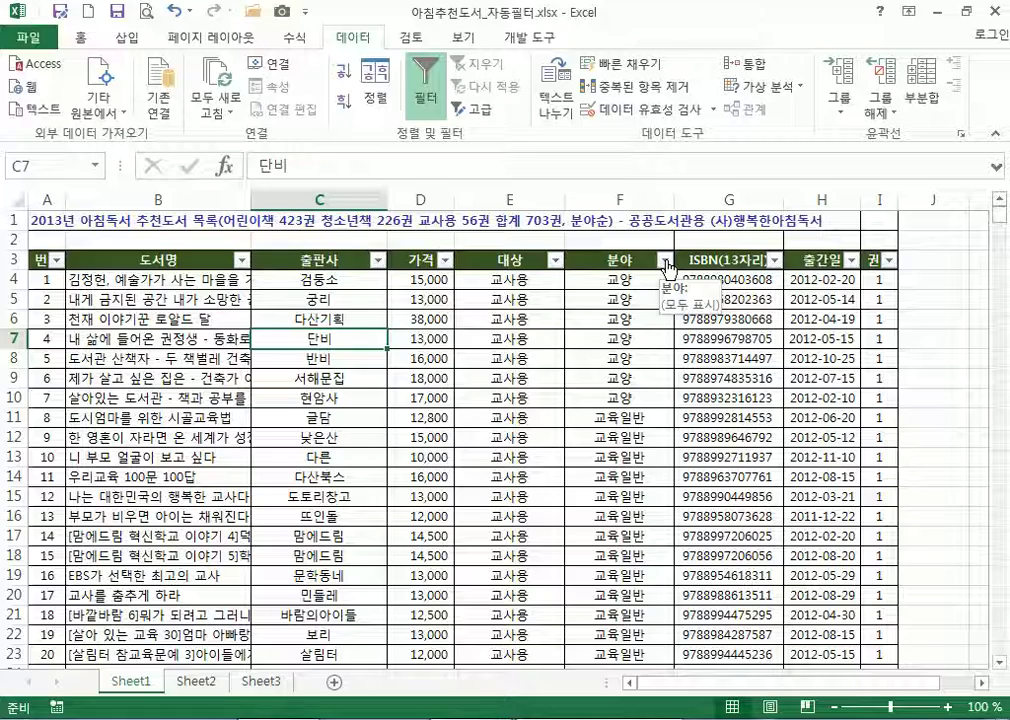
Filter the 분야 column to show only 독서교육
click(665, 262)
click(665, 262)
click(665, 262)
click(665, 262)
click(665, 262)
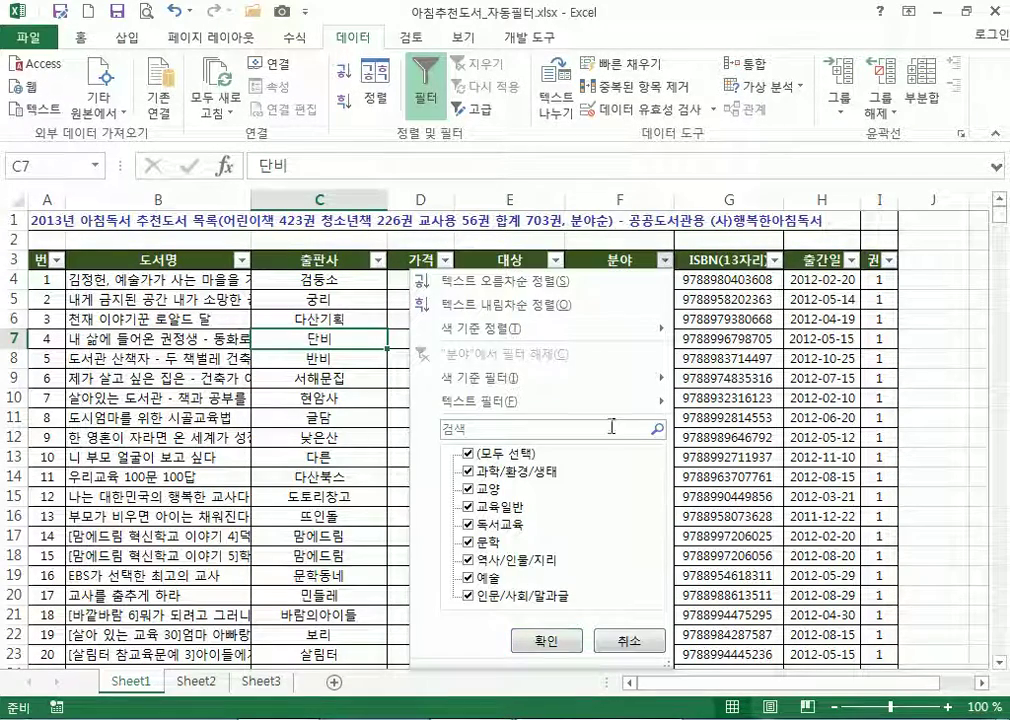
click(469, 456)
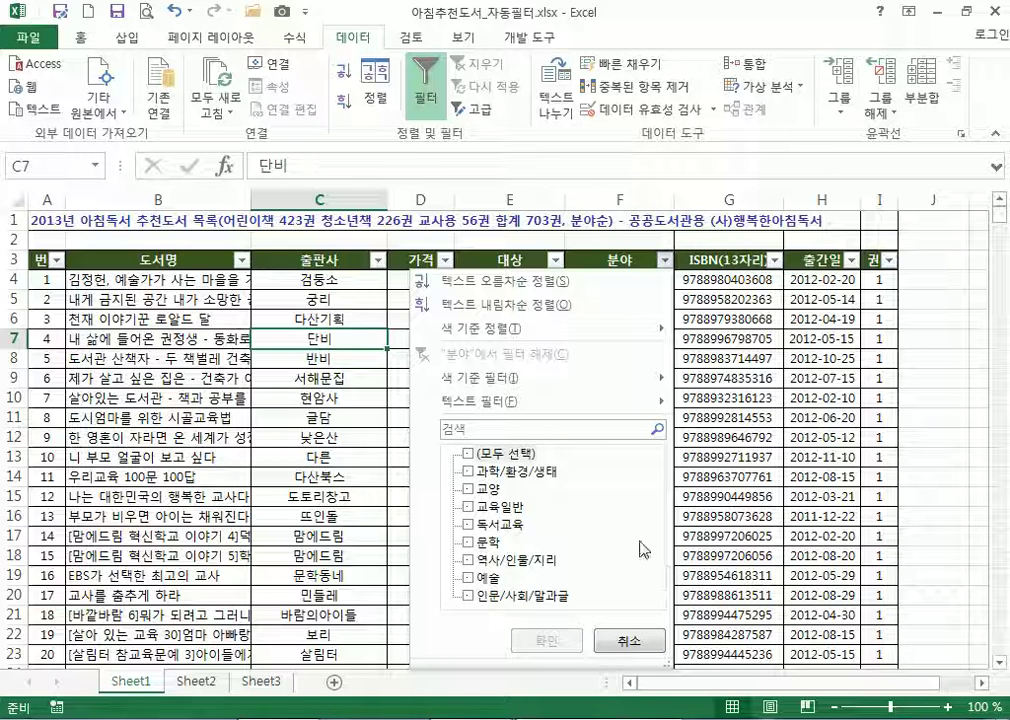
click(469, 456)
click(469, 456)
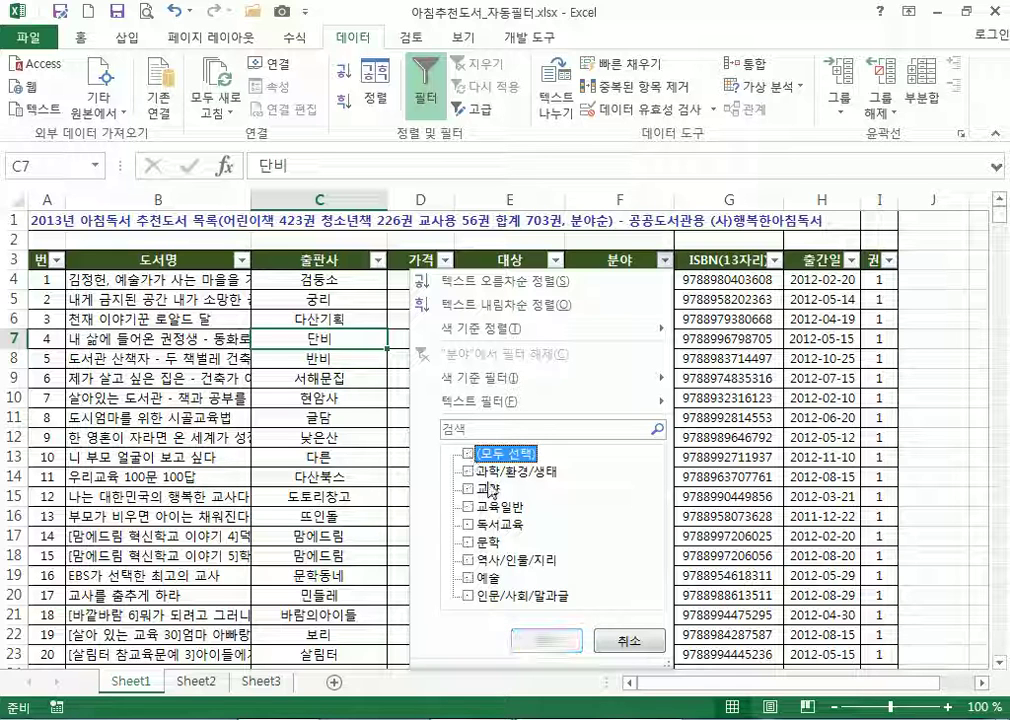
click(467, 524)
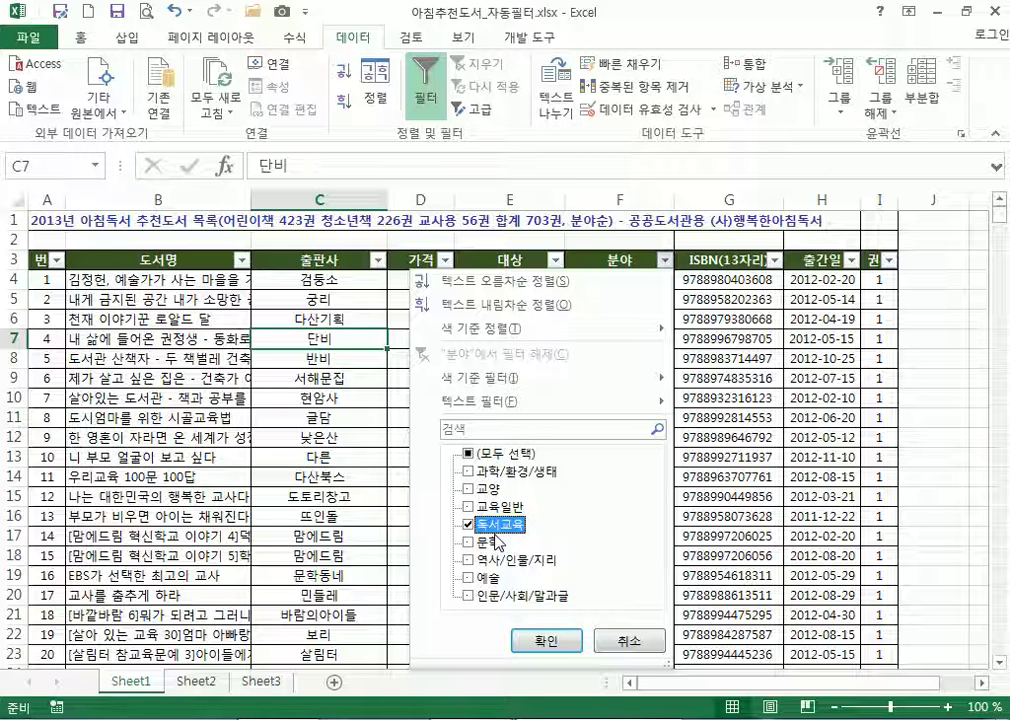
click(556, 641)
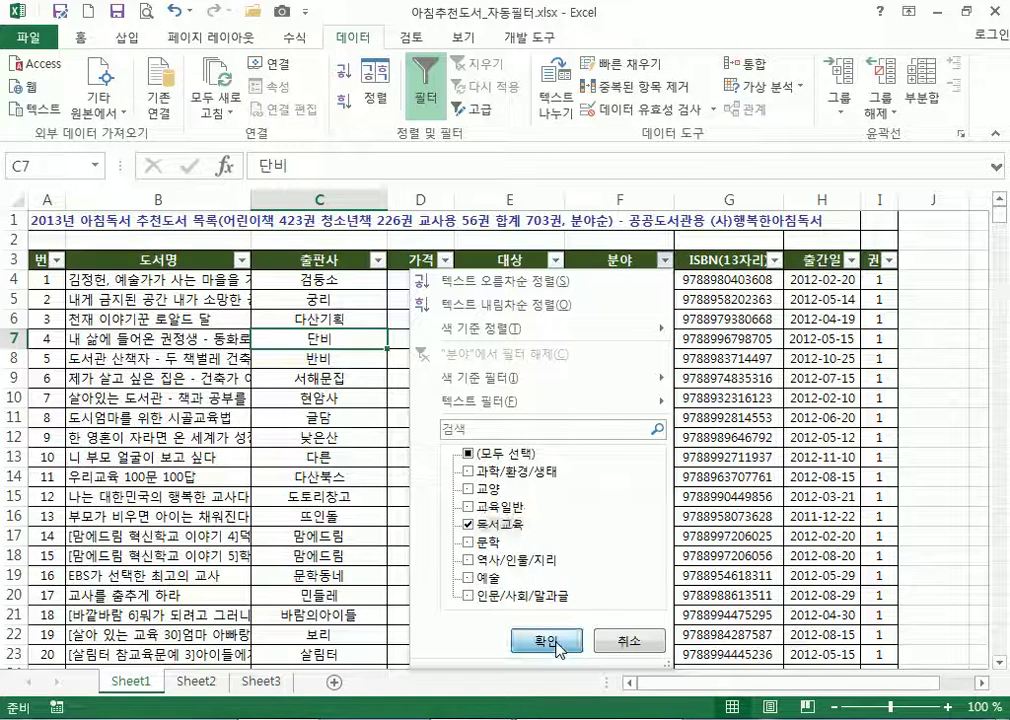
Review the filtered 독서교육 rows from the header to the last record, and look over the 분야 filter options
scroll(664, 410, down, 3)
scroll(664, 415, up, 3)
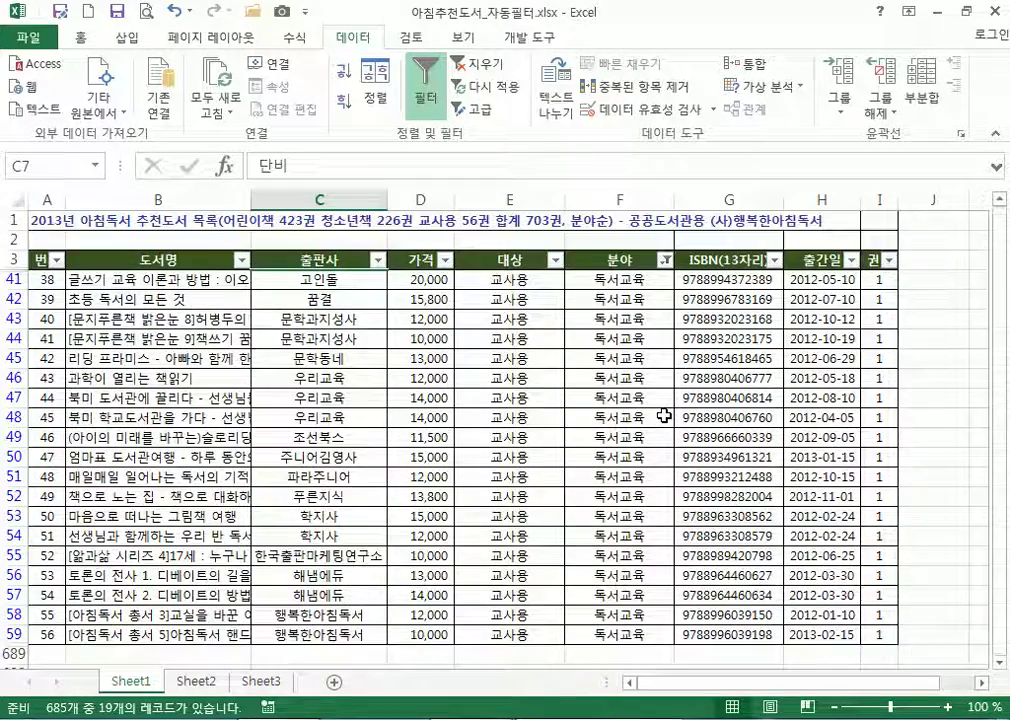
scroll(664, 415, down, 3)
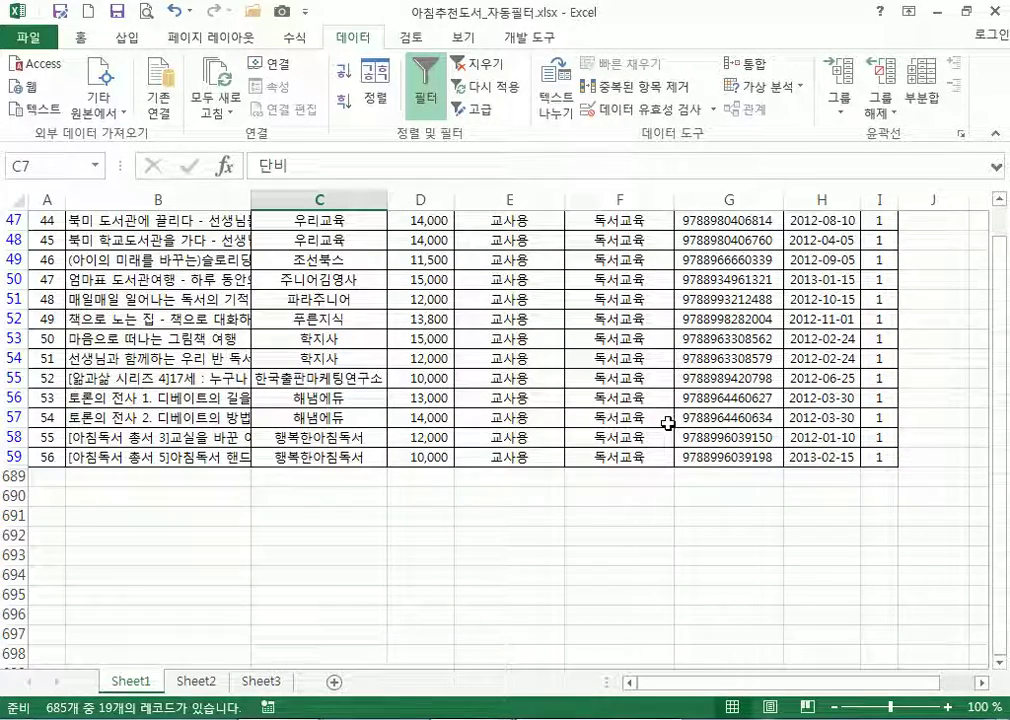
scroll(667, 423, up, 3)
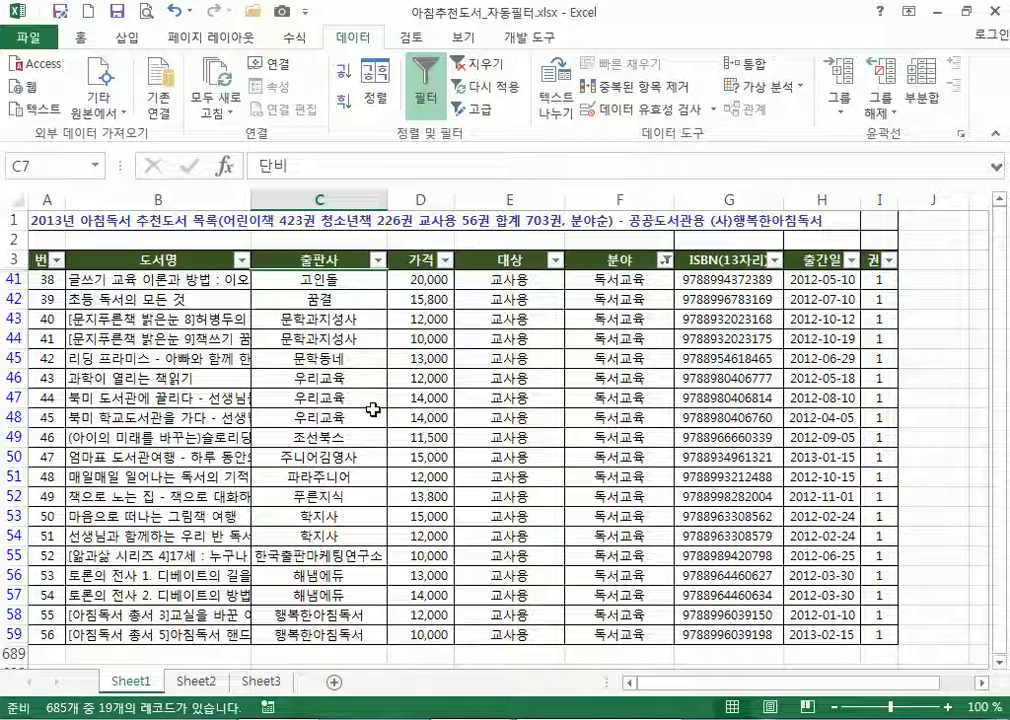
scroll(375, 414, down, 4)
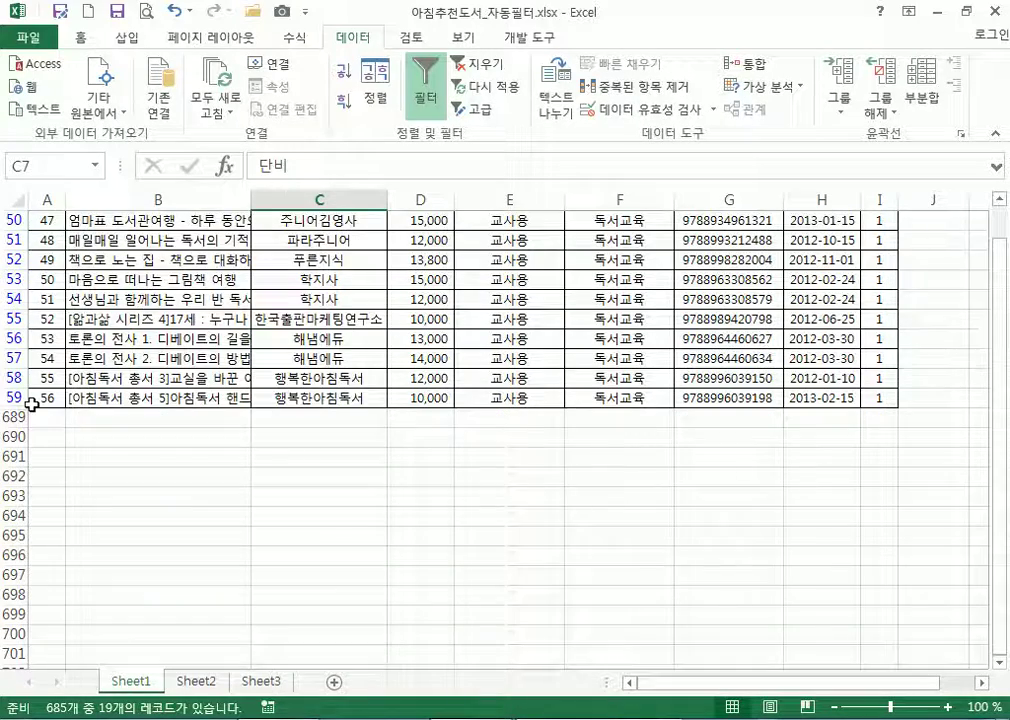
scroll(35, 405, up, 3)
scroll(60, 395, up, 3)
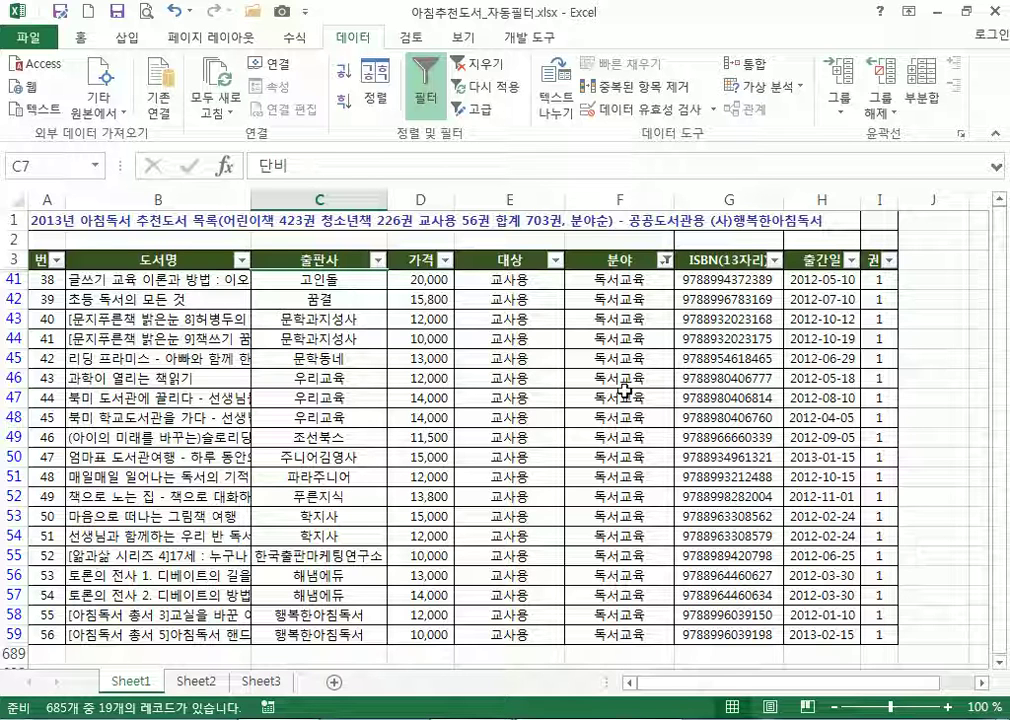
click(665, 260)
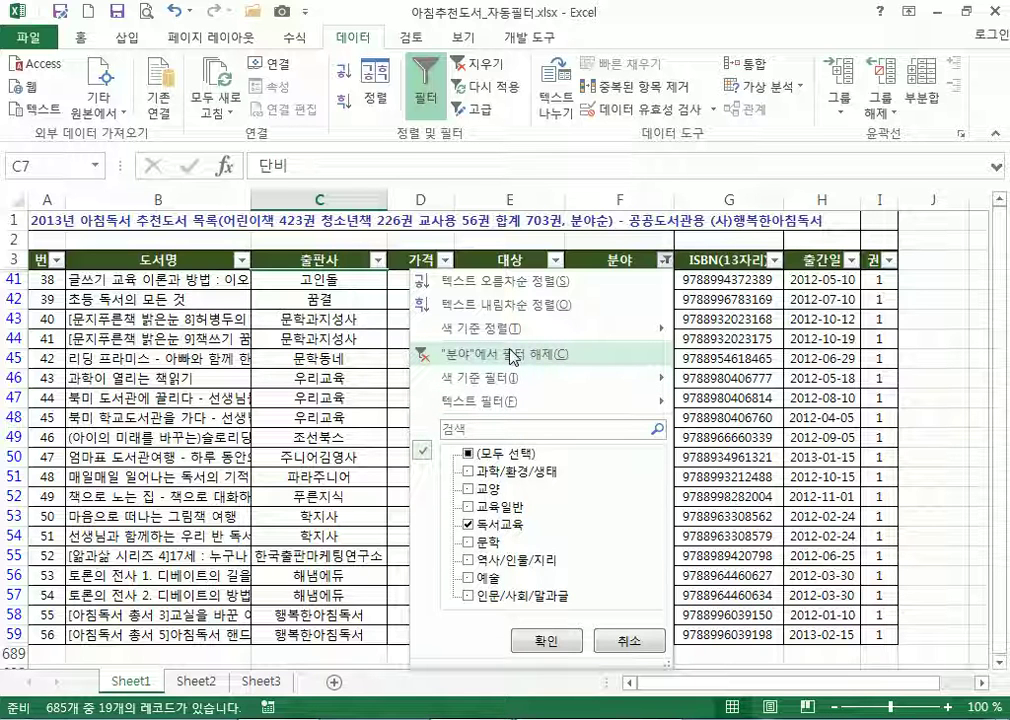
key(Escape)
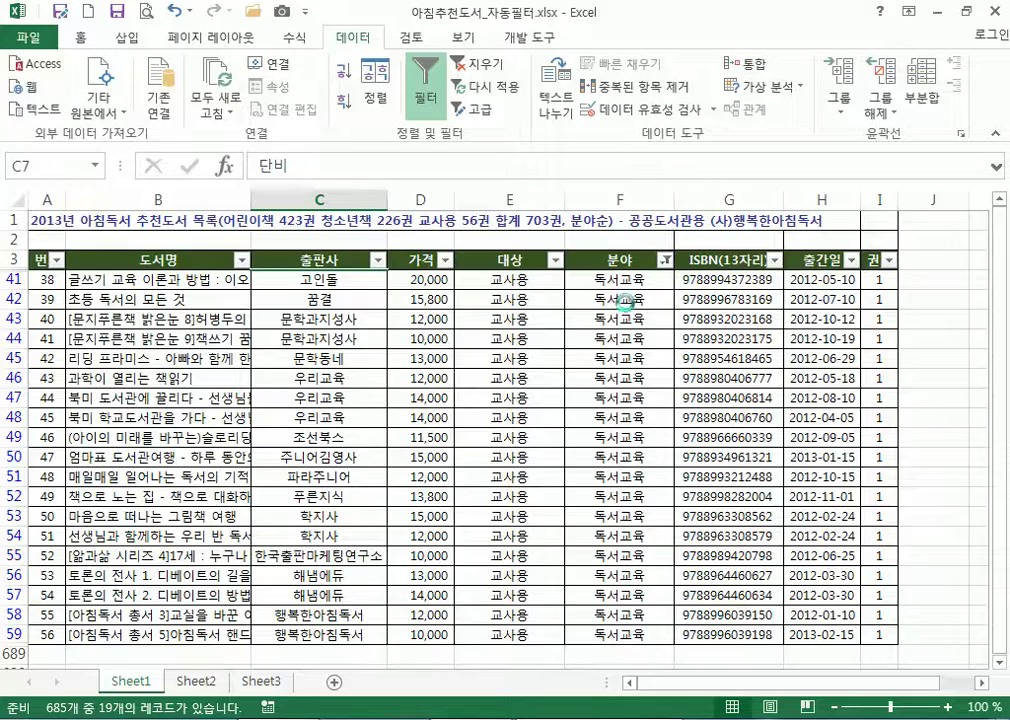
Clear the 독서교육 filter from the 분야 column so the whole book list is shown
ctrl+scroll(624, 300, up, 4)
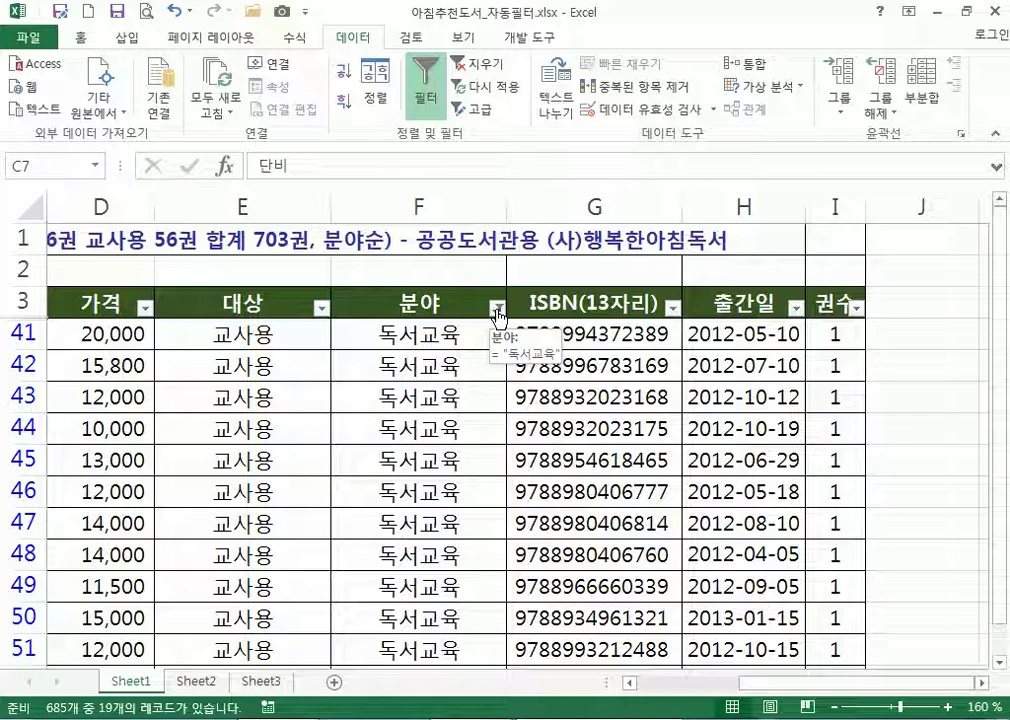
click(497, 310)
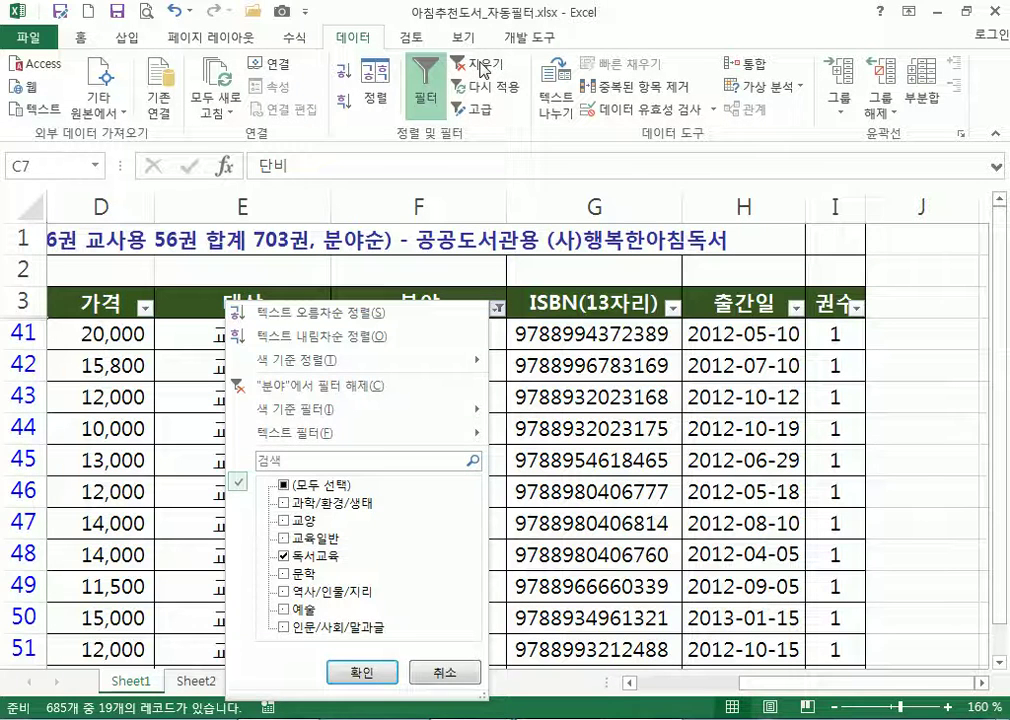
click(484, 70)
click(484, 70)
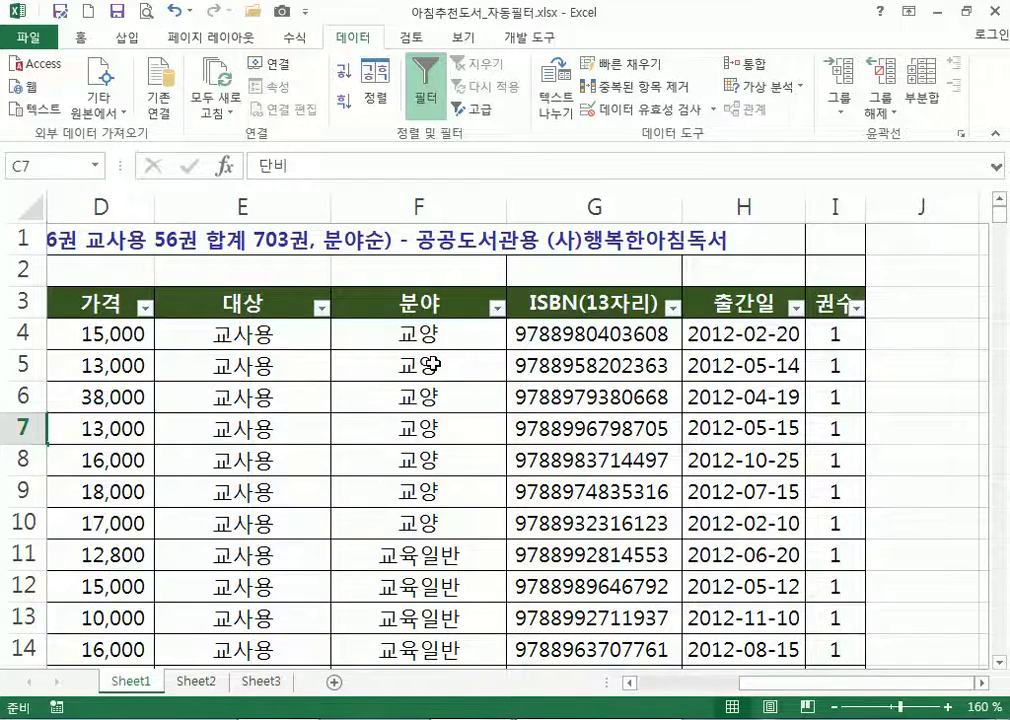
Filter the 출판사 column to show only books published by 창비
key(Home)
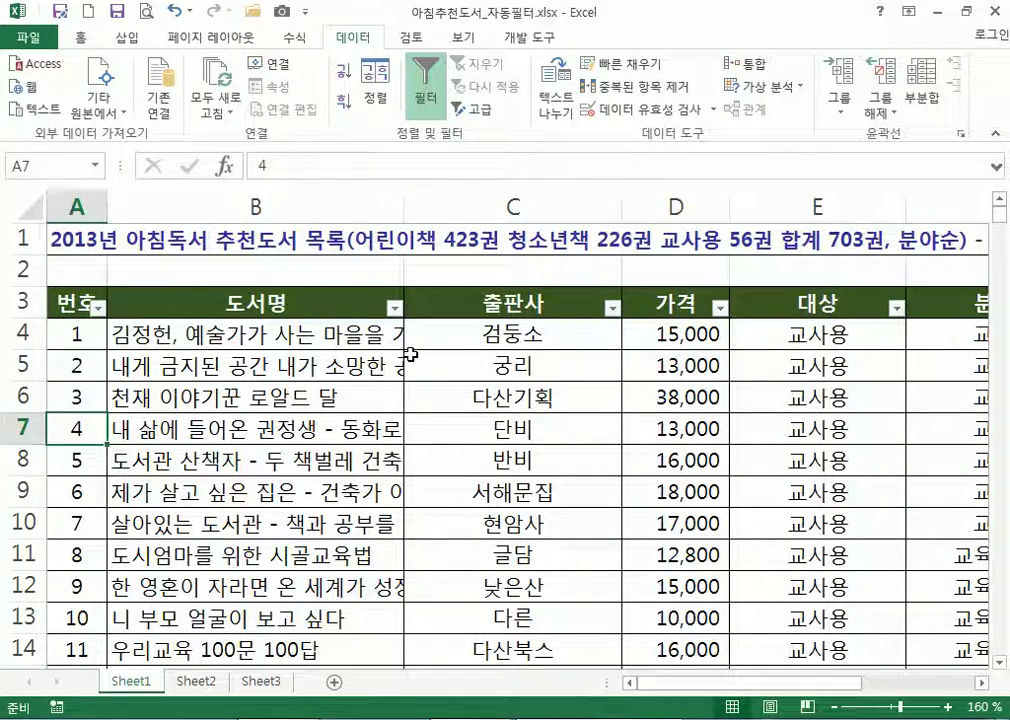
click(615, 311)
mouse_move(583, 510)
mouse_down()
mouse_move(587, 638)
mouse_move(585, 490)
mouse_up()
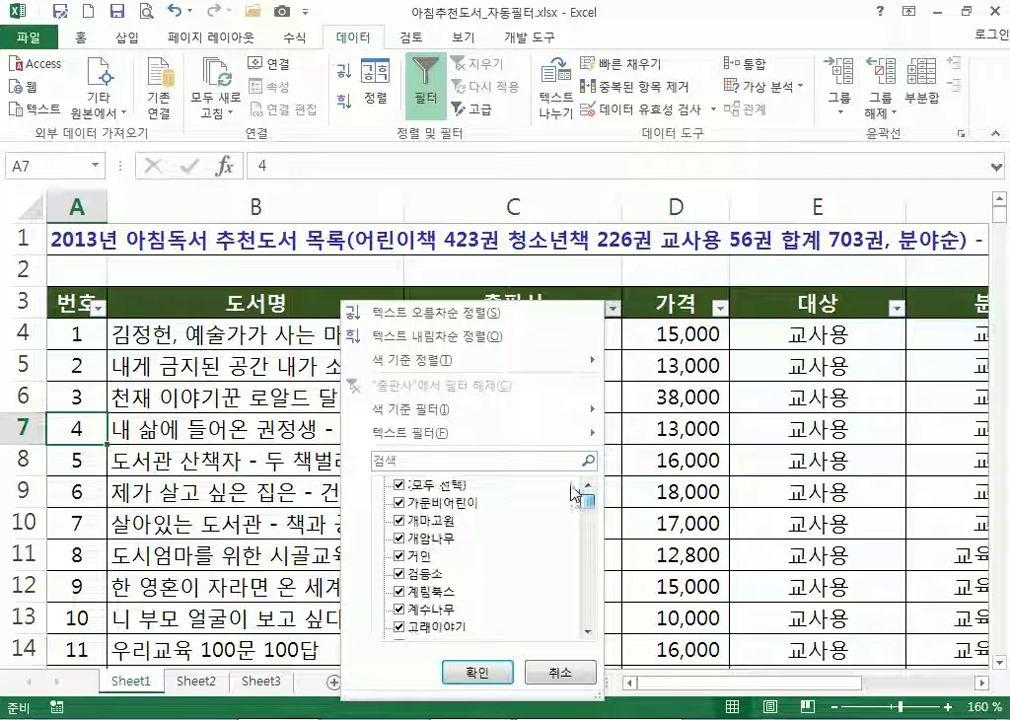
click(401, 487)
drag(587, 503, 588, 590)
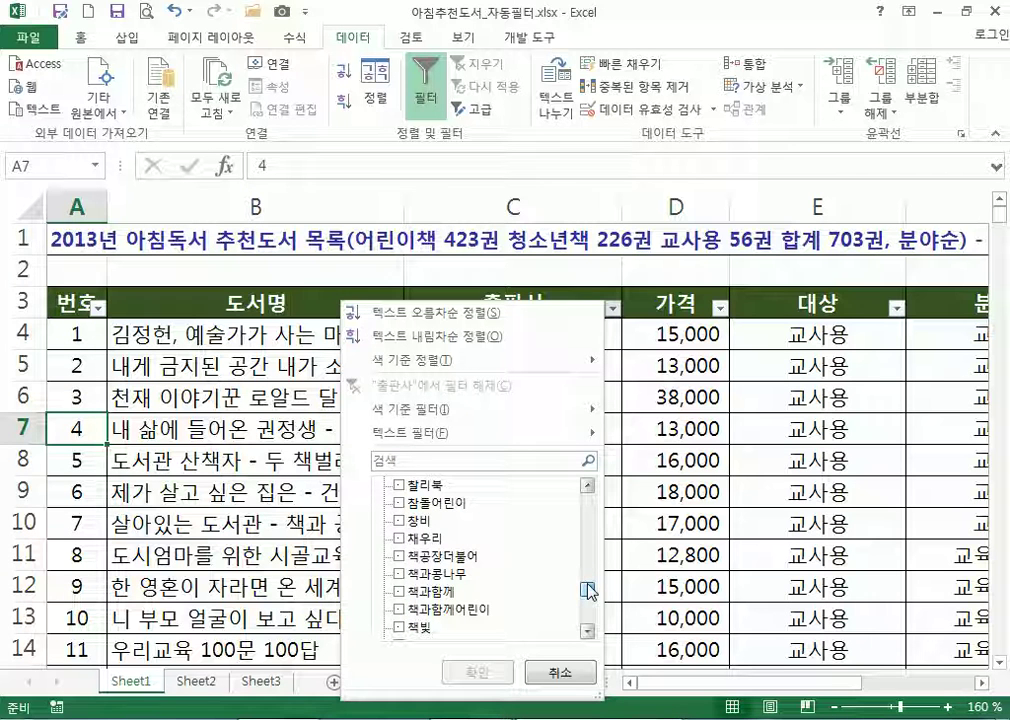
click(399, 521)
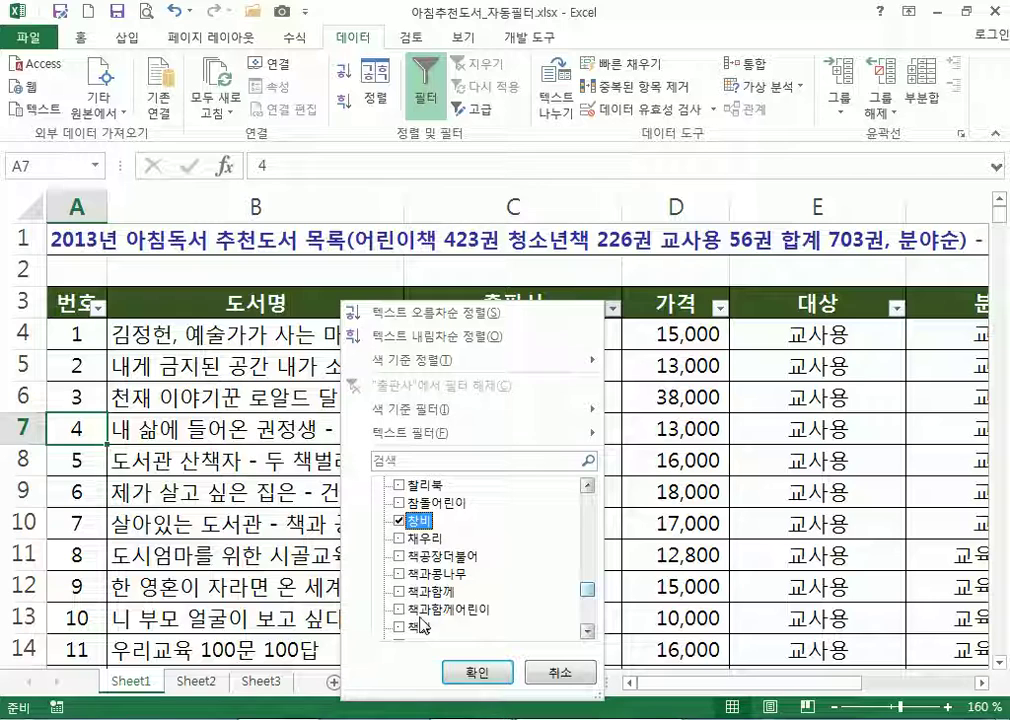
click(476, 672)
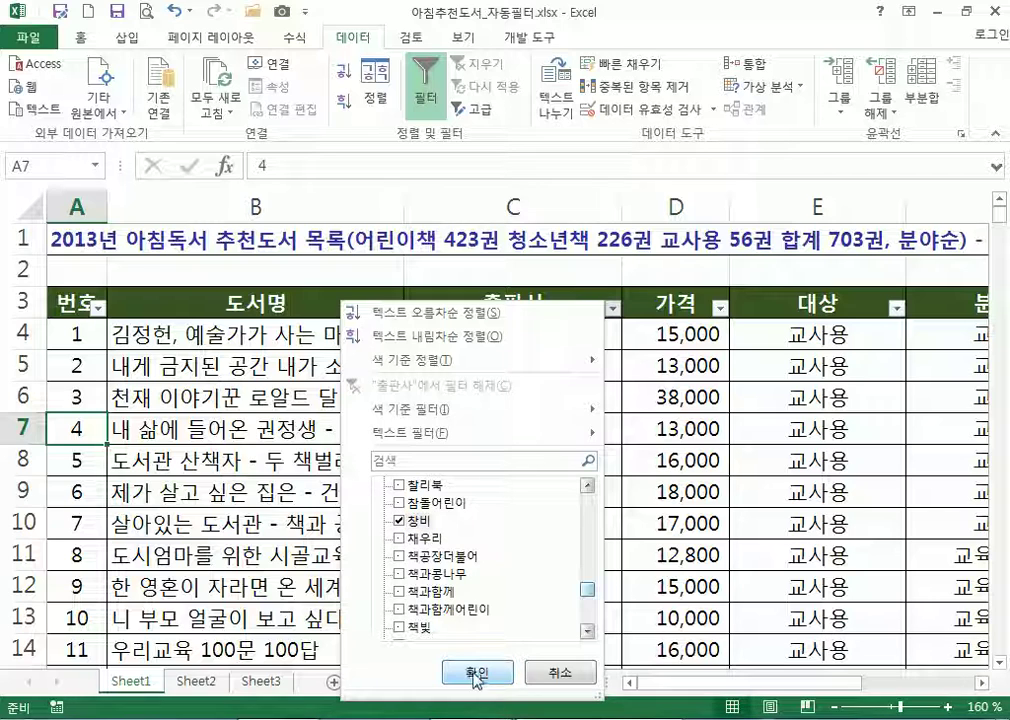
Review the filtered 창비 rows and narrow them further by filtering the 분야 column to 문학 only
scroll(530, 552, down, 1)
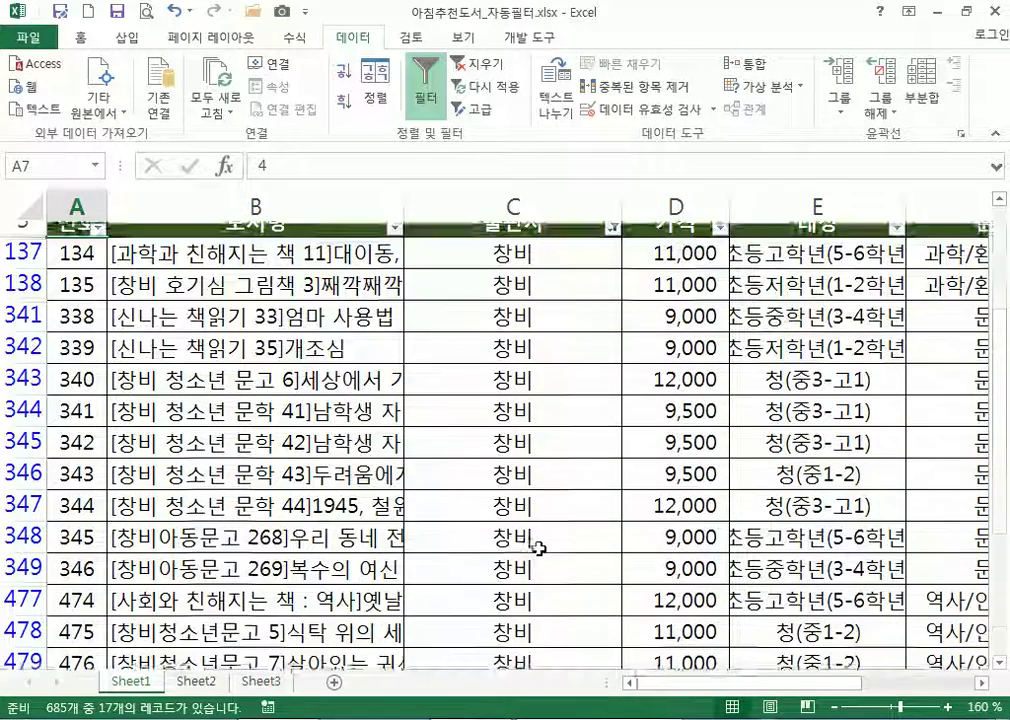
ctrl+scroll(535, 530, down, 3)
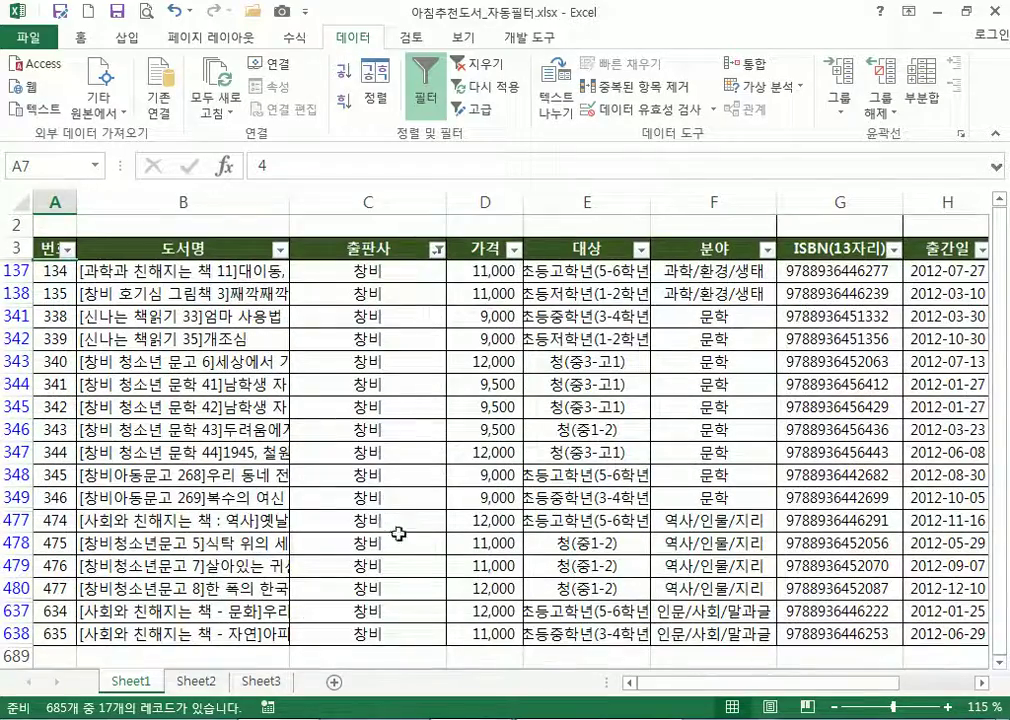
scroll(376, 532, down, 1)
scroll(375, 533, up, 2)
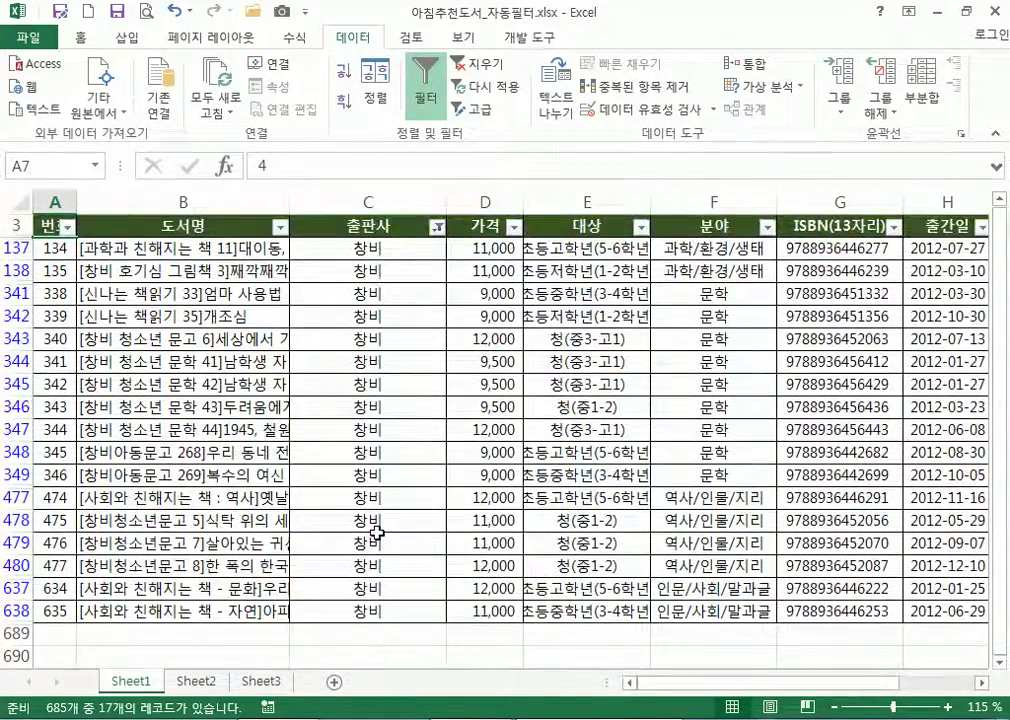
scroll(375, 533, down, 2)
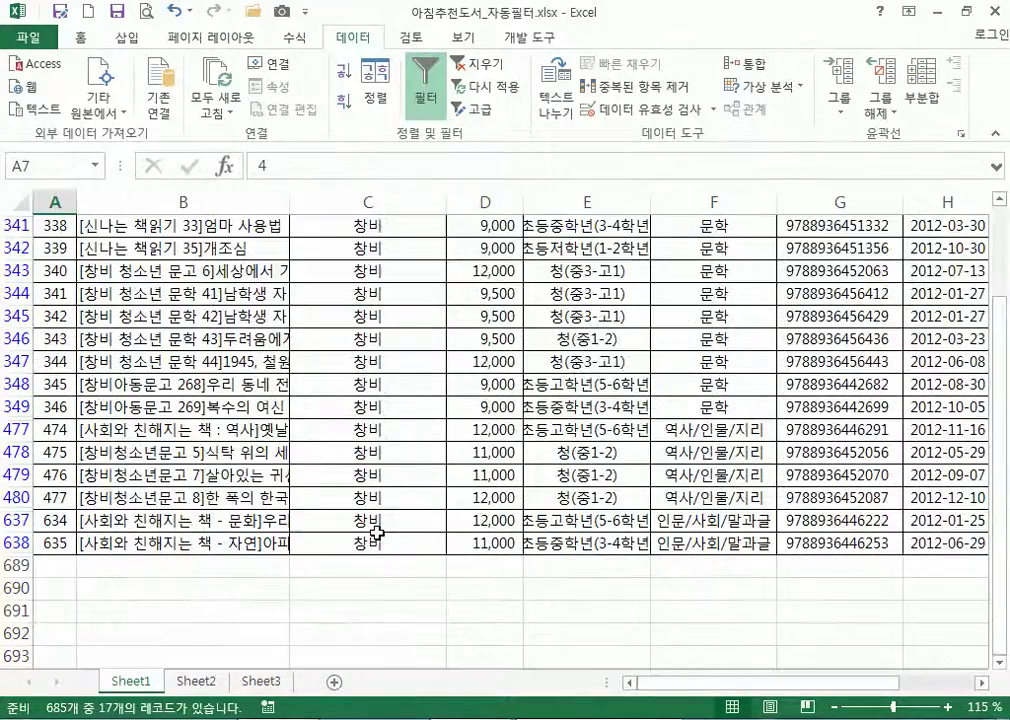
scroll(375, 533, up, 2)
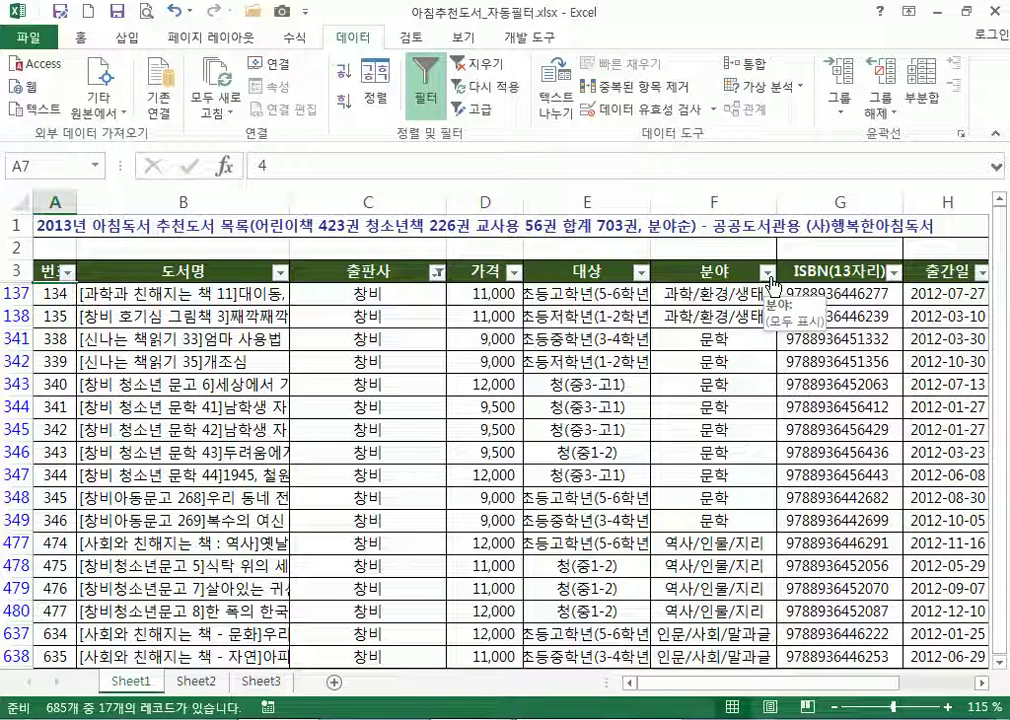
click(768, 276)
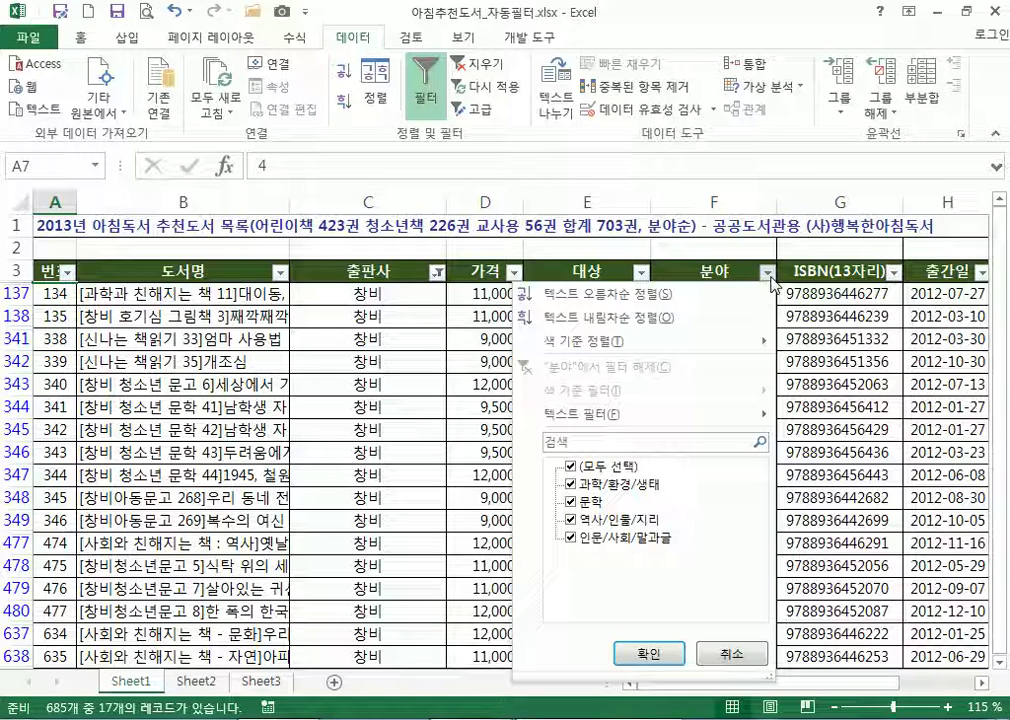
click(572, 468)
click(582, 501)
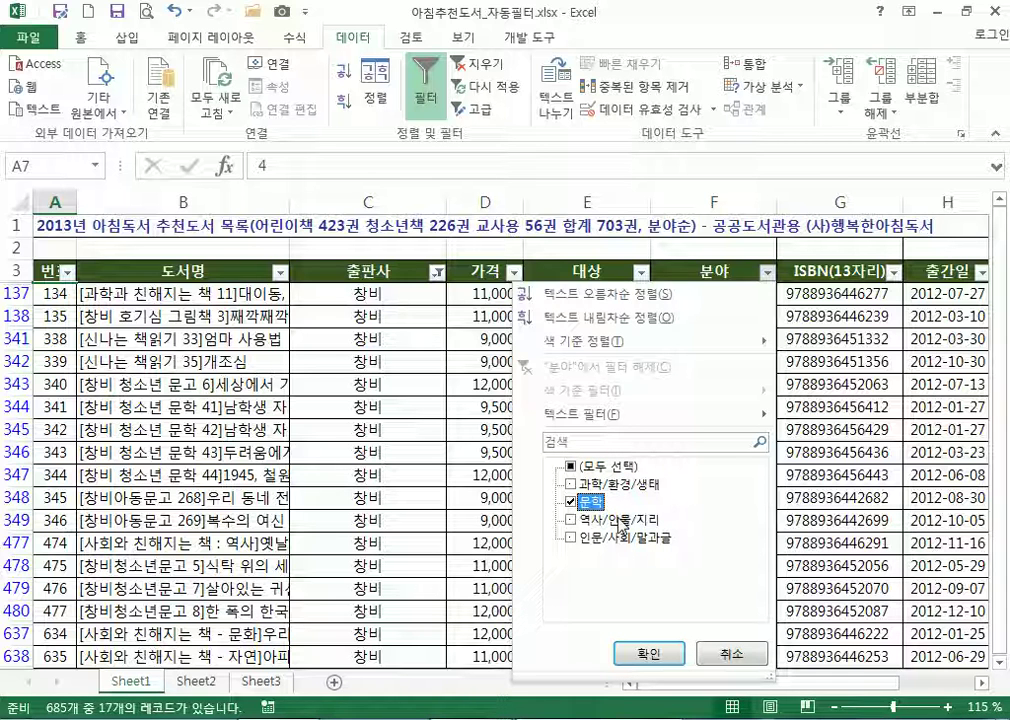
click(652, 654)
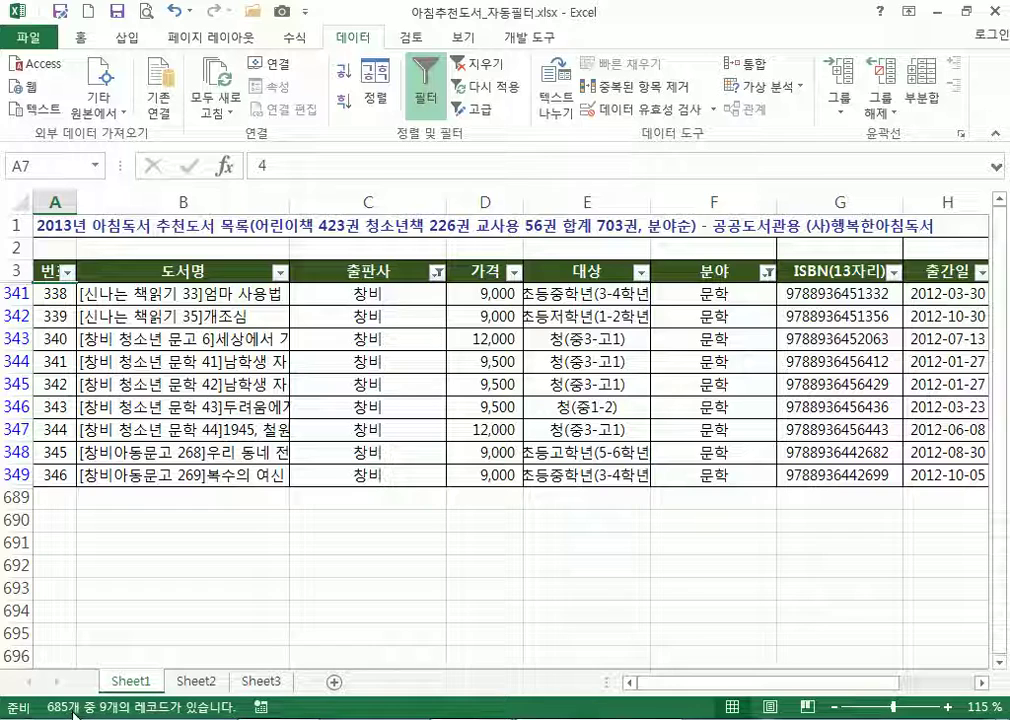
Add a third condition by filtering the 대상 column to 초등중학년(3-4학년) only
scroll(81, 600, down, 1)
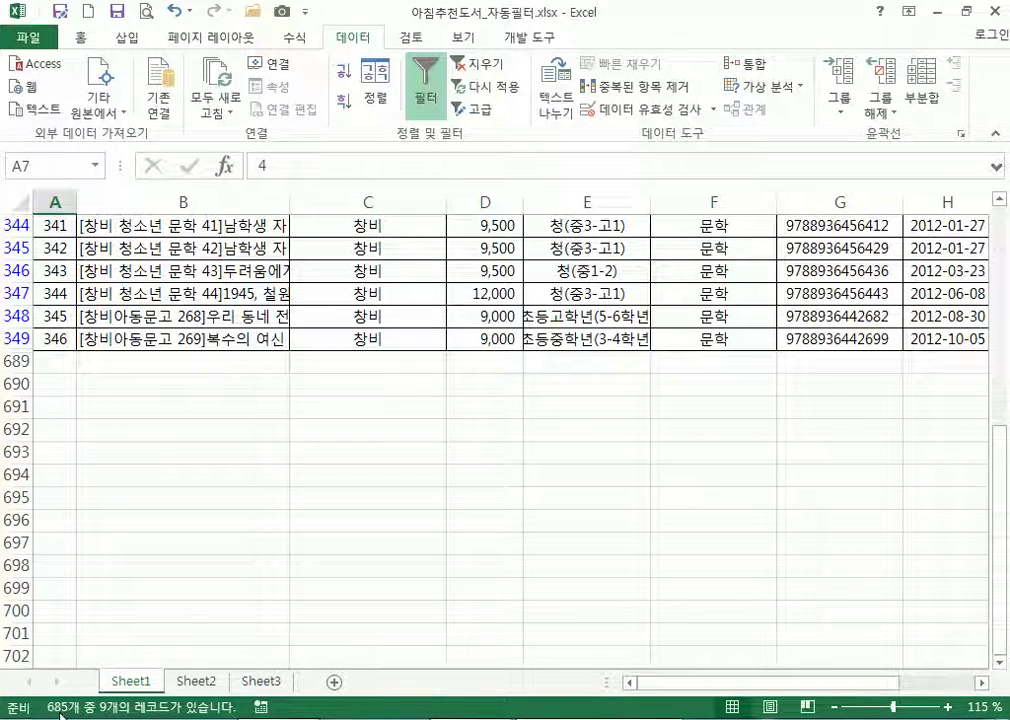
scroll(72, 660, up, 1)
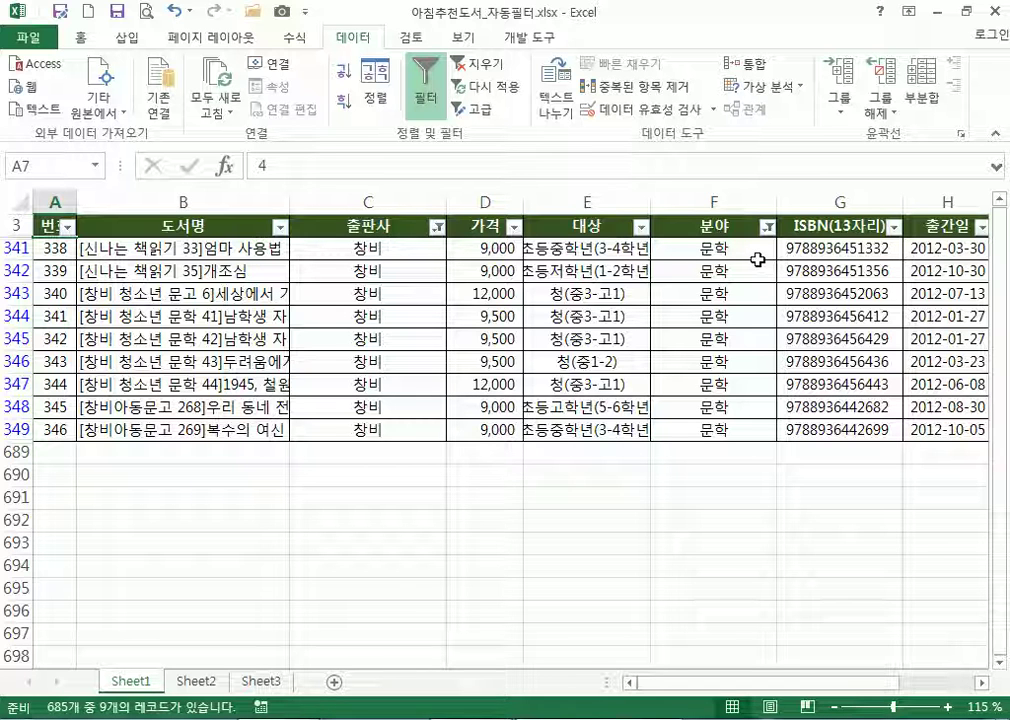
click(642, 232)
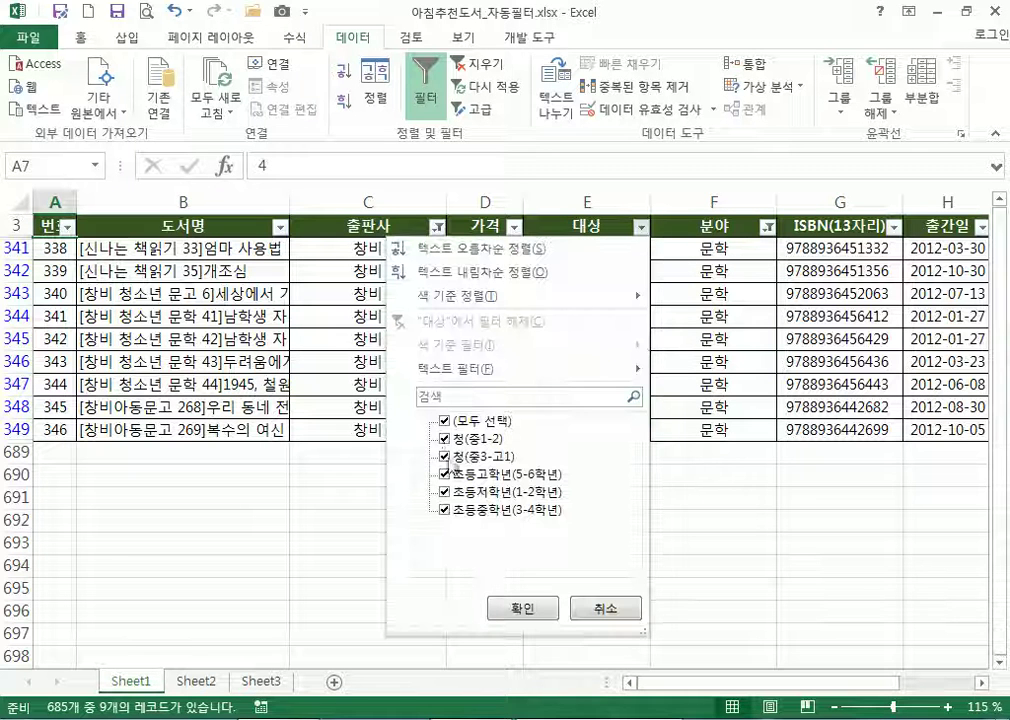
click(445, 424)
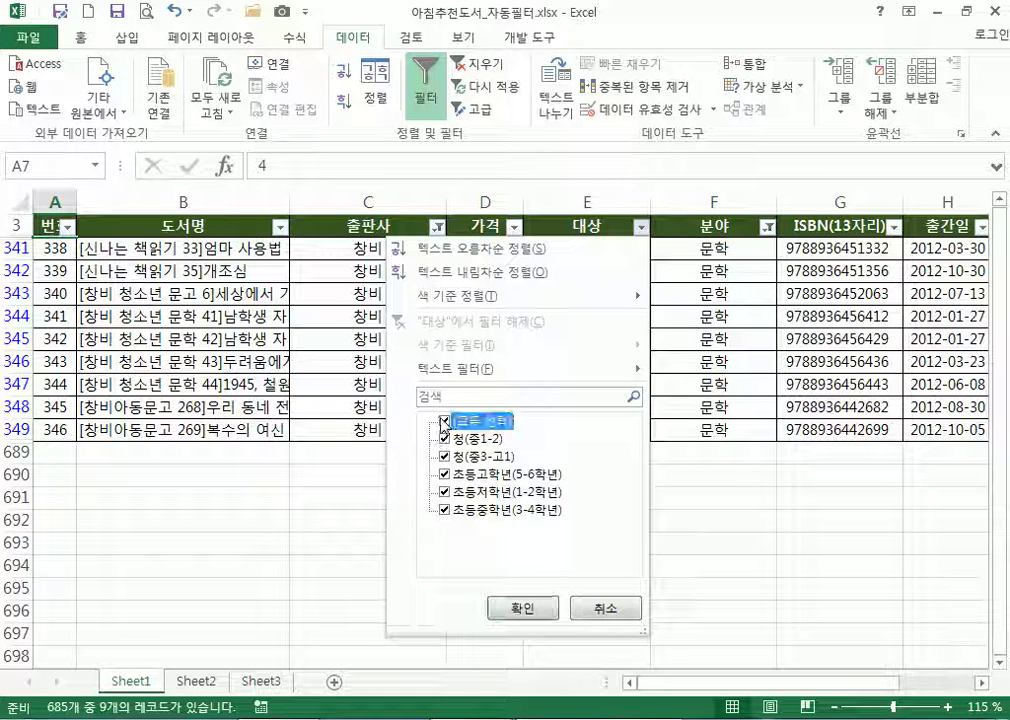
click(444, 510)
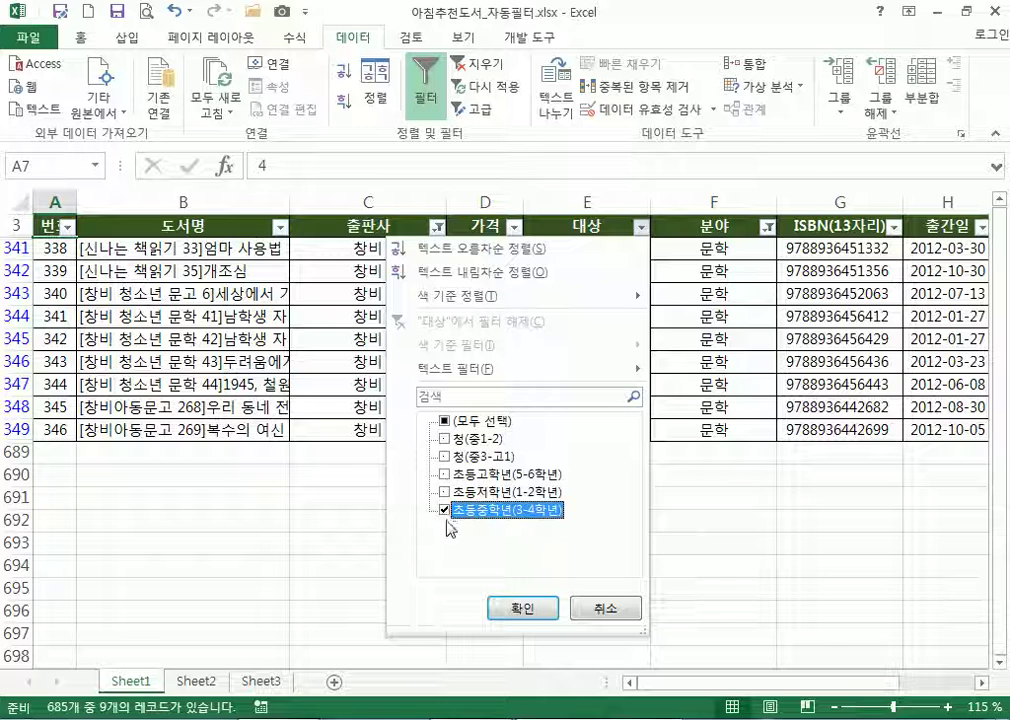
click(530, 609)
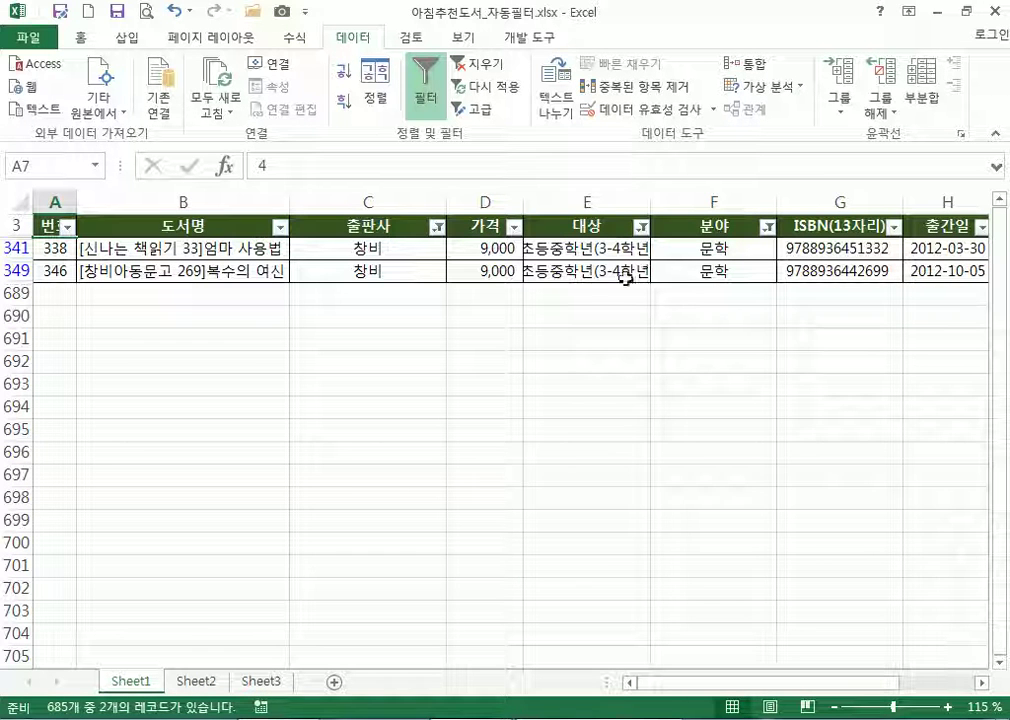
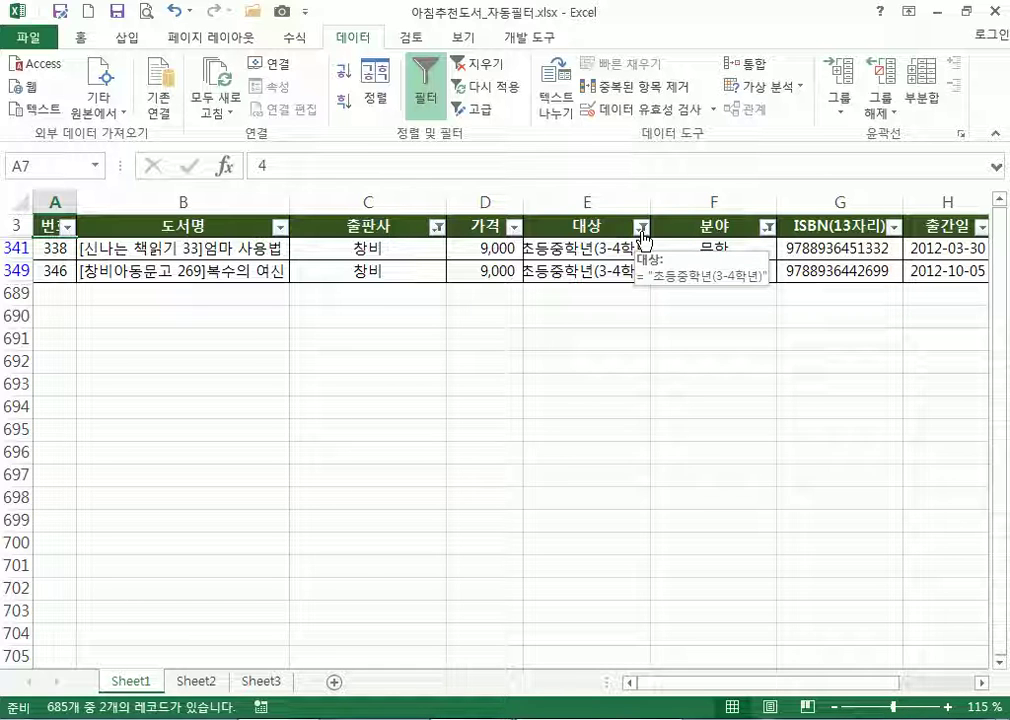
Clear the 출판사, 대상 and 분야 filters all at once while keeping AutoFilter turned on
click(642, 228)
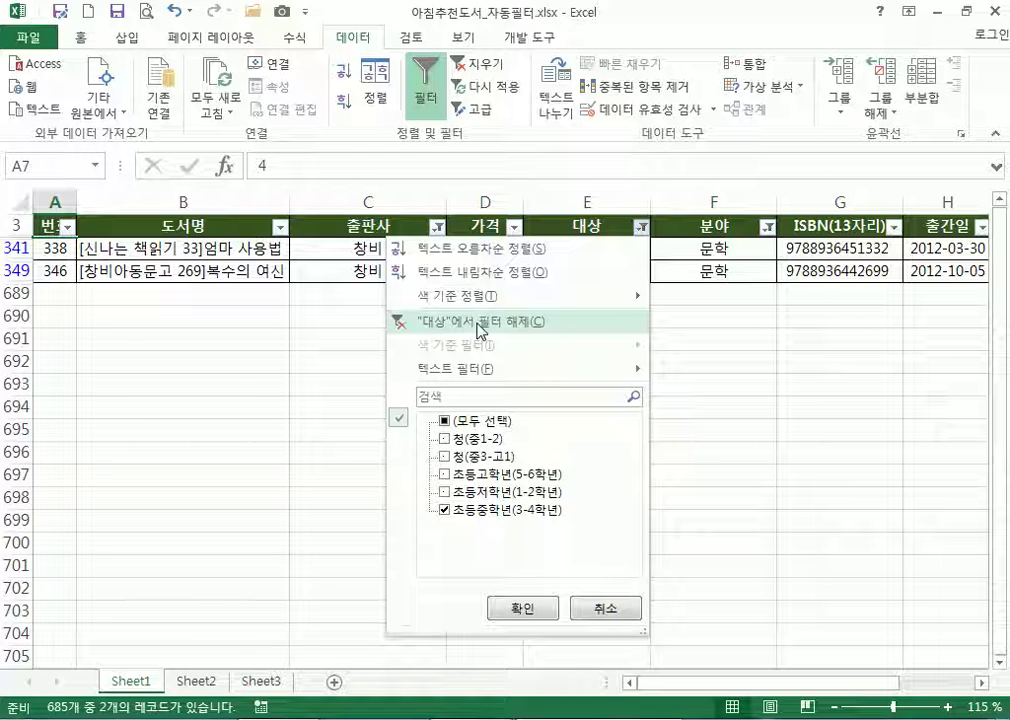
click(327, 266)
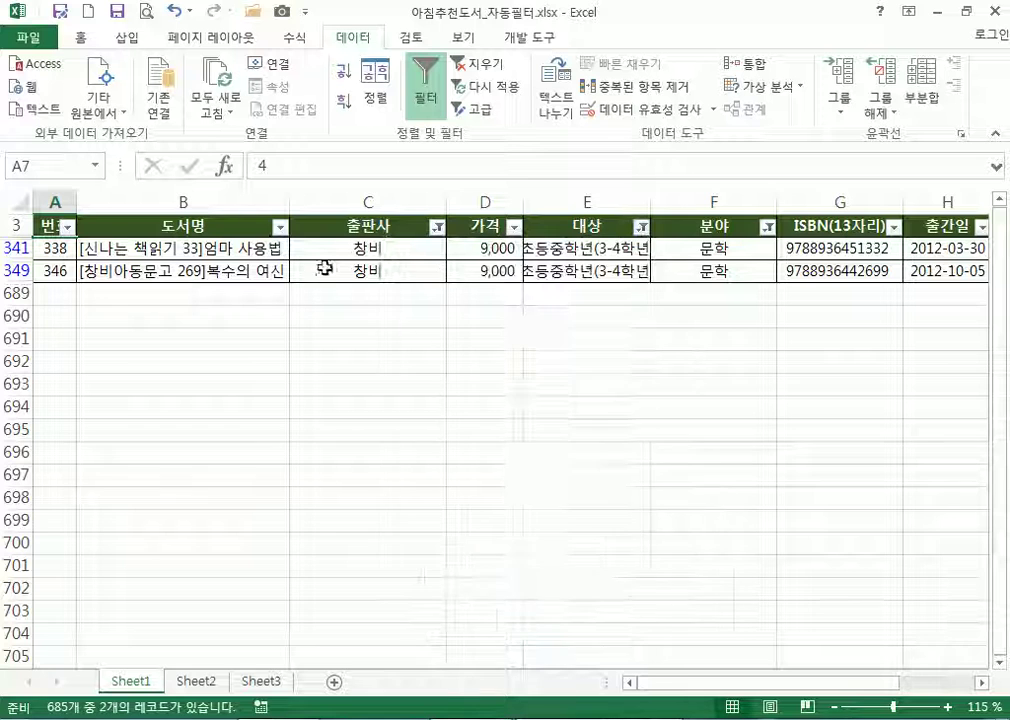
click(384, 270)
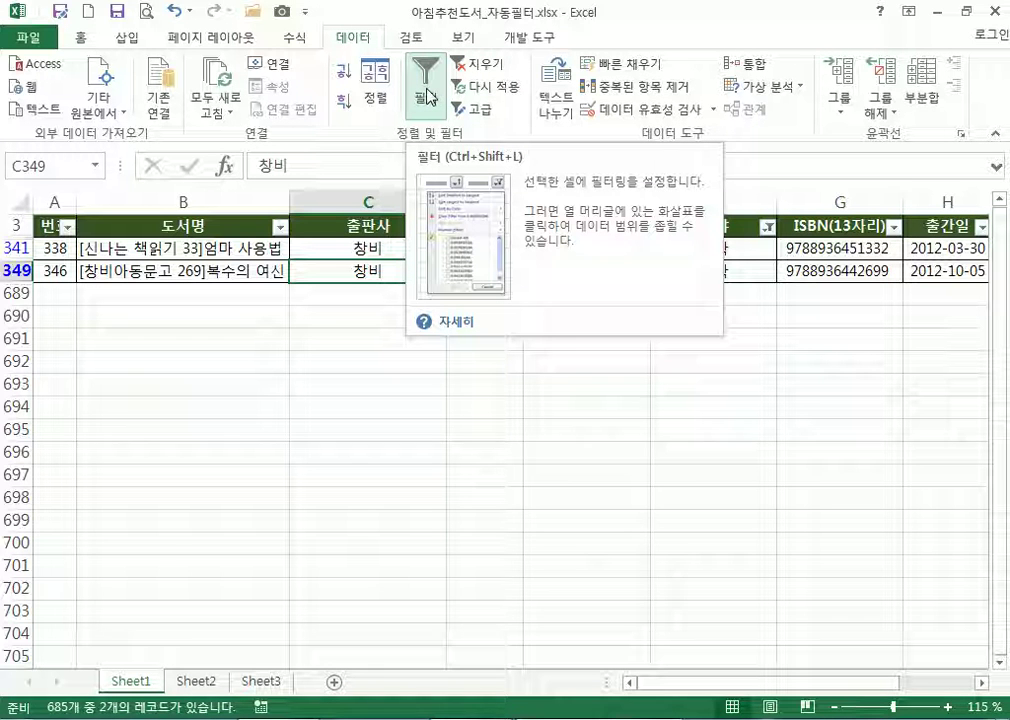
click(490, 67)
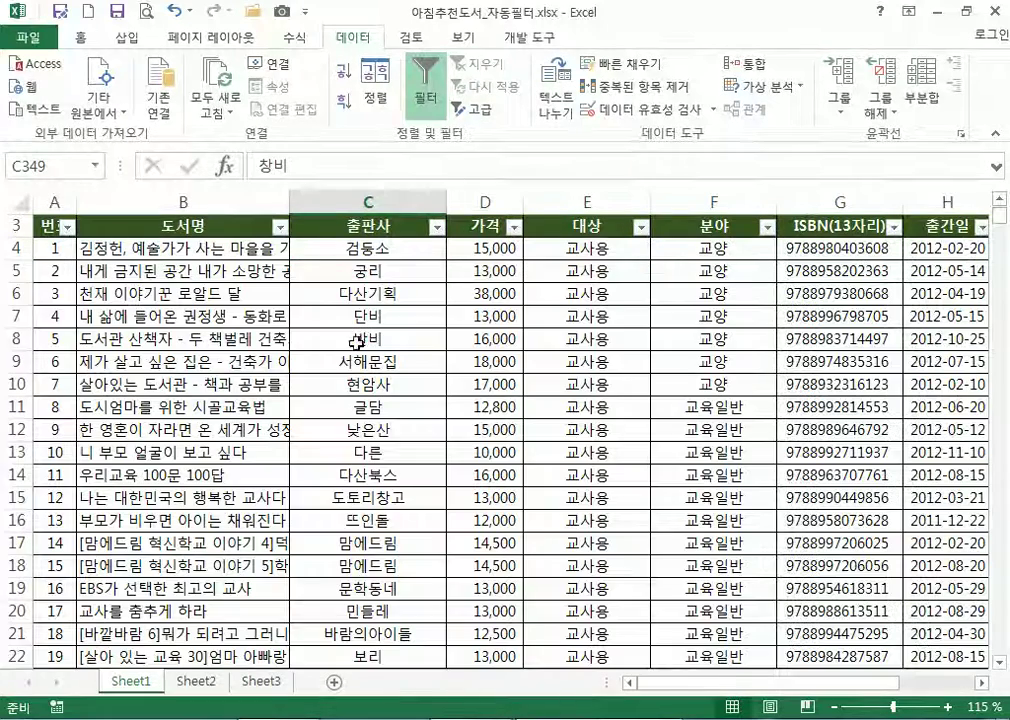
Look through the unfiltered book list, following the values in the 분야 column down from its header
scroll(355, 362, down, 11)
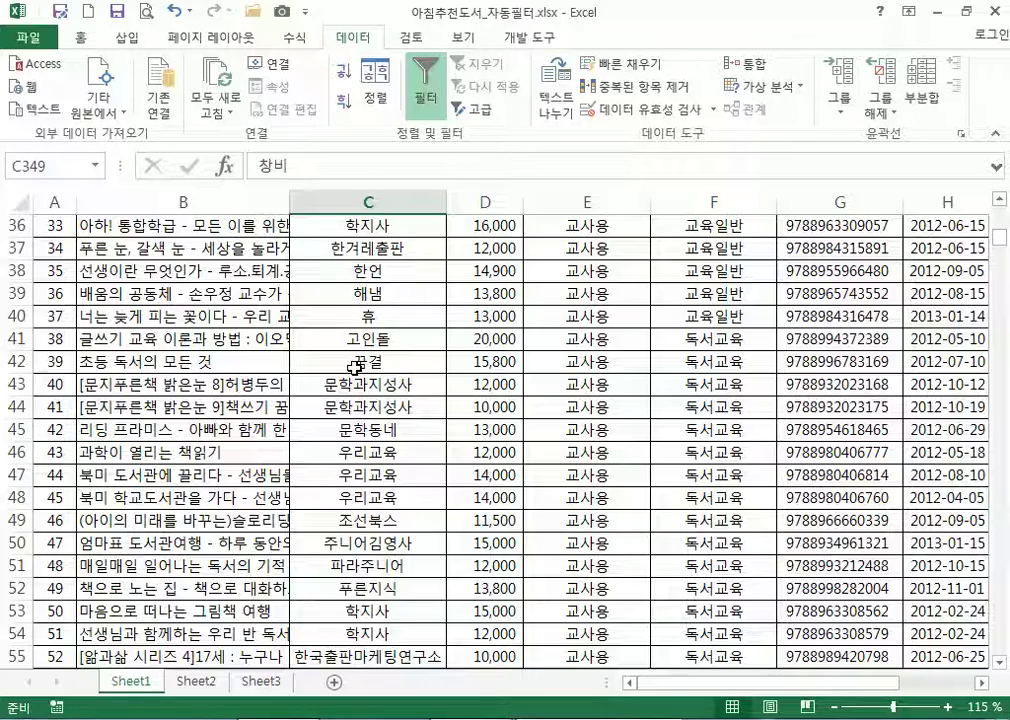
scroll(355, 367, up, 12)
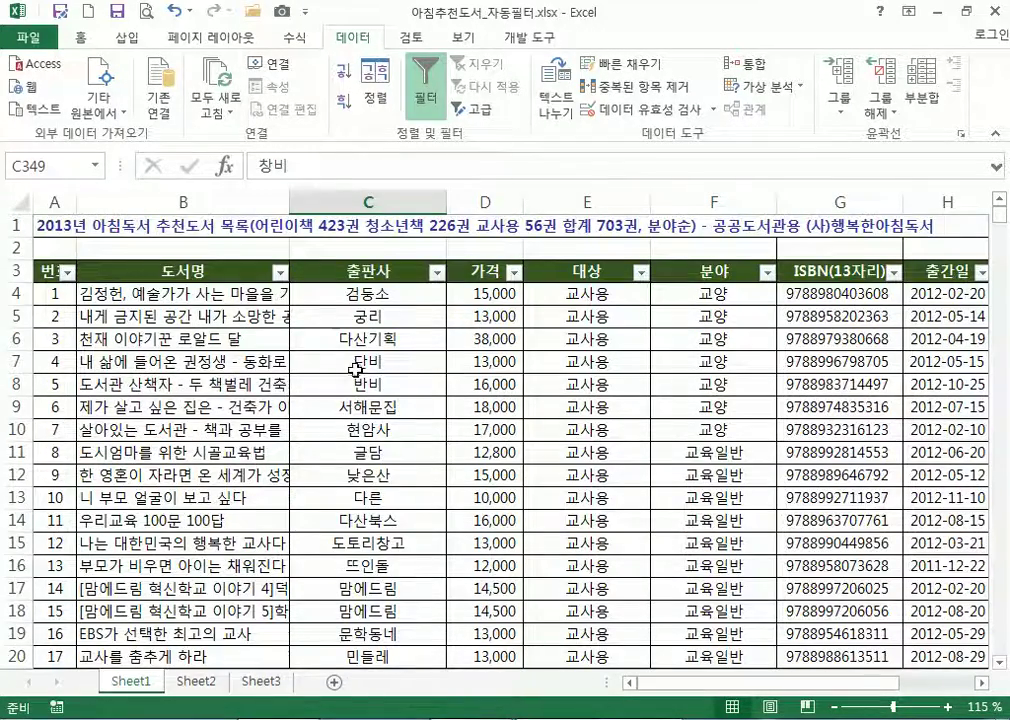
scroll(388, 366, down, 18)
scroll(458, 388, up, 5)
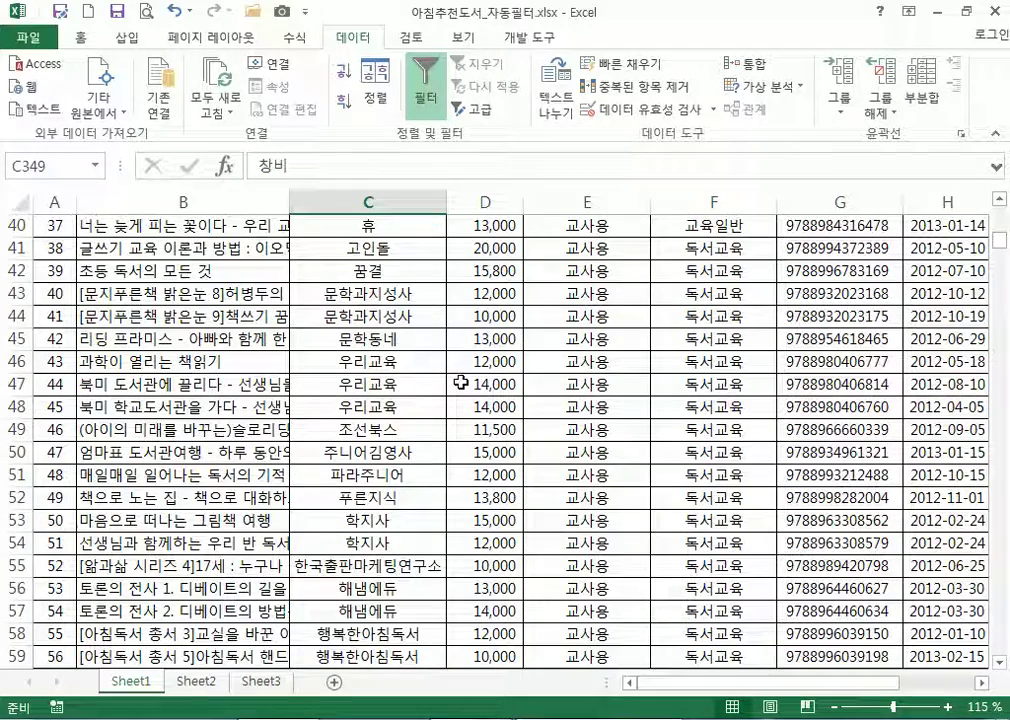
scroll(459, 383, up, 4)
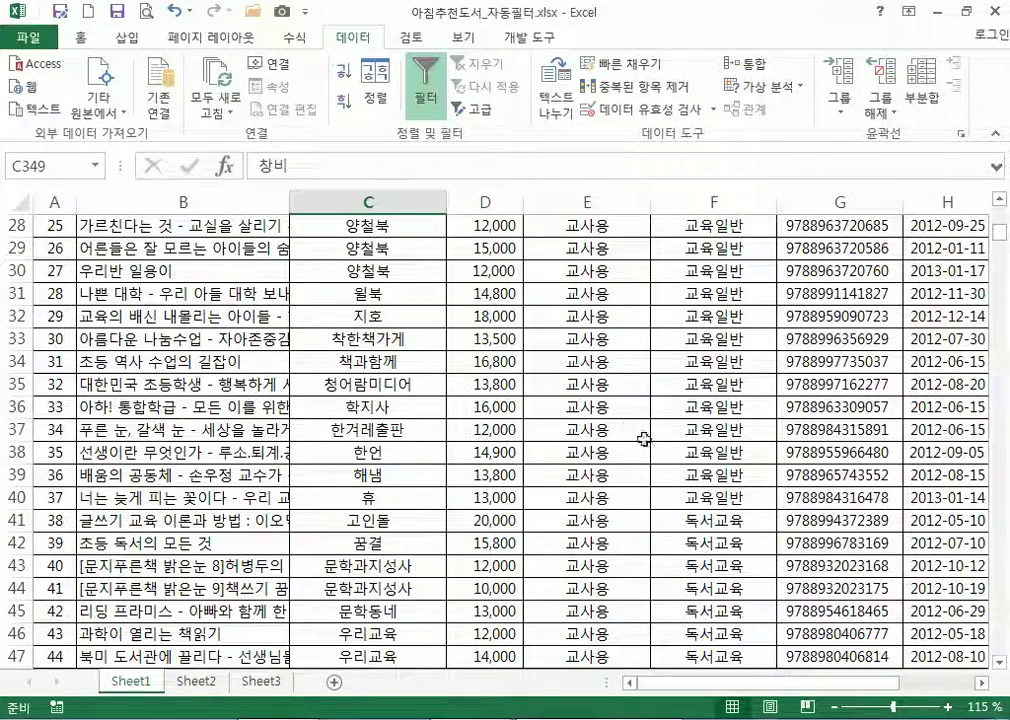
scroll(710, 450, up, 7)
scroll(731, 433, up, 2)
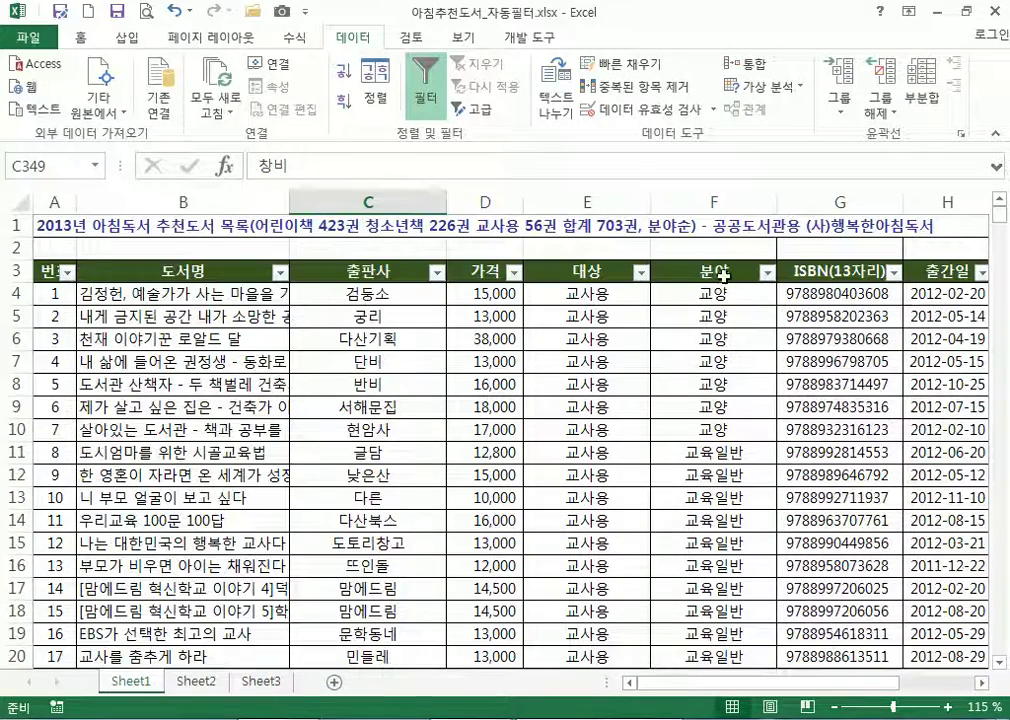
click(722, 268)
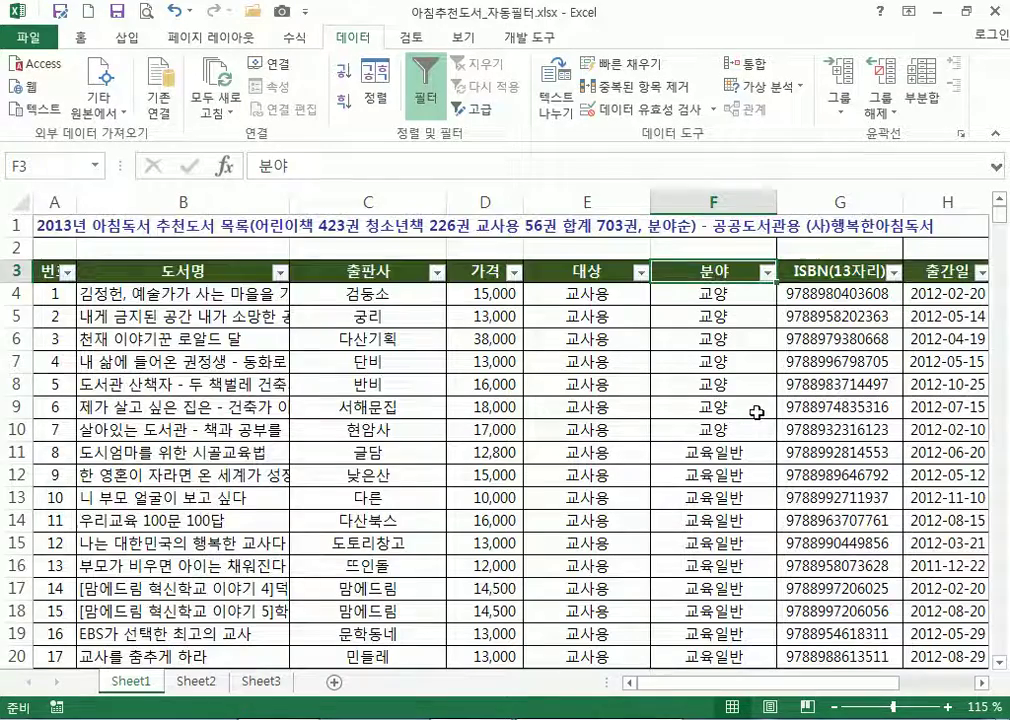
scroll(758, 412, down, 6)
scroll(760, 414, up, 3)
scroll(756, 376, down, 14)
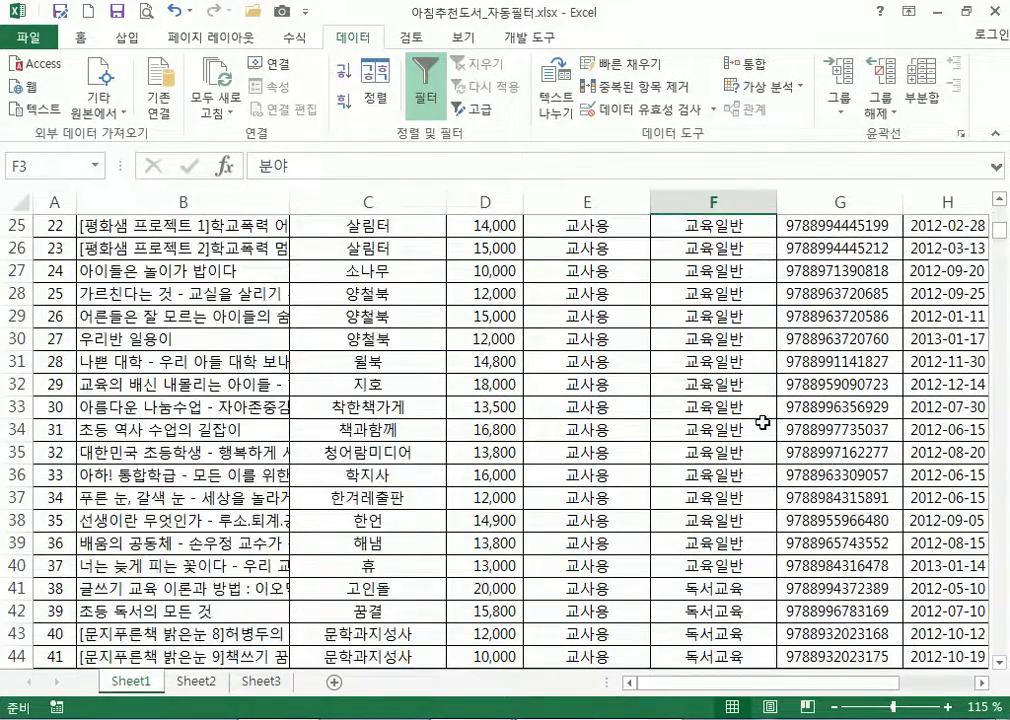
scroll(752, 433, down, 11)
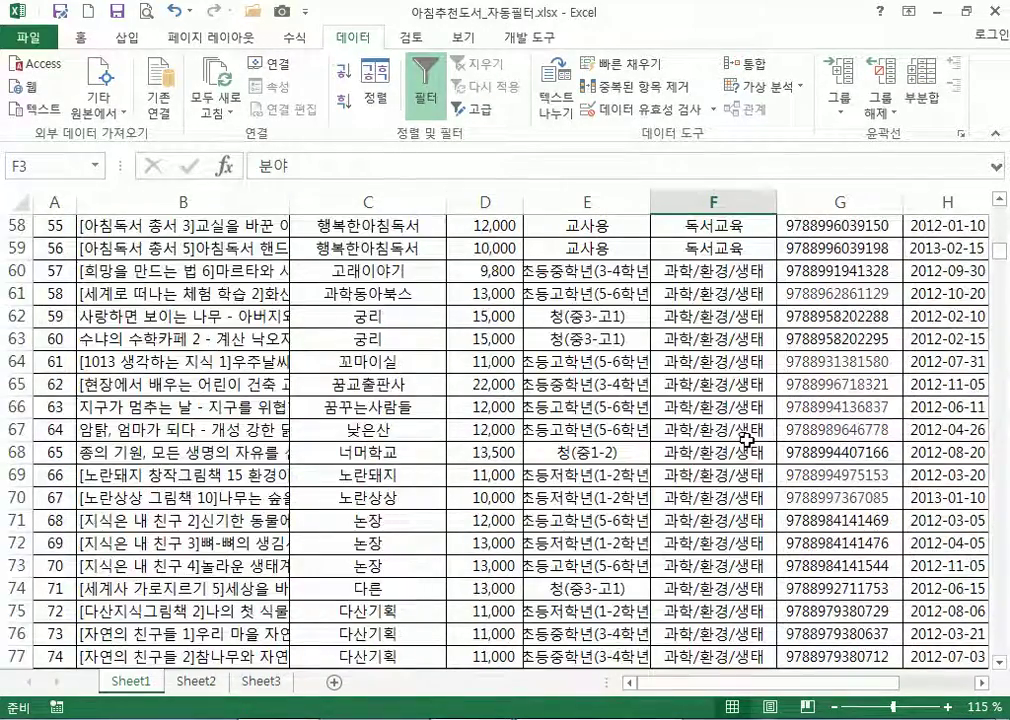
Follow the 분야 values from the 과학/환경/생태 rows down to the 문학 rows and return to the start of the list
scroll(727, 456, down, 20)
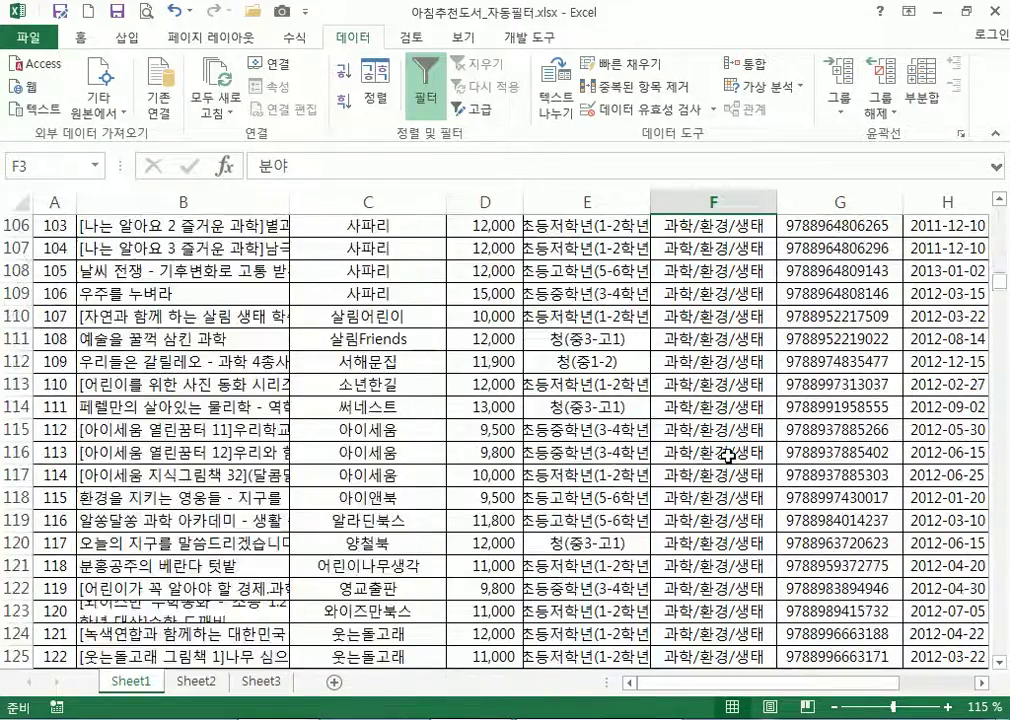
scroll(729, 455, down, 20)
scroll(729, 452, down, 20)
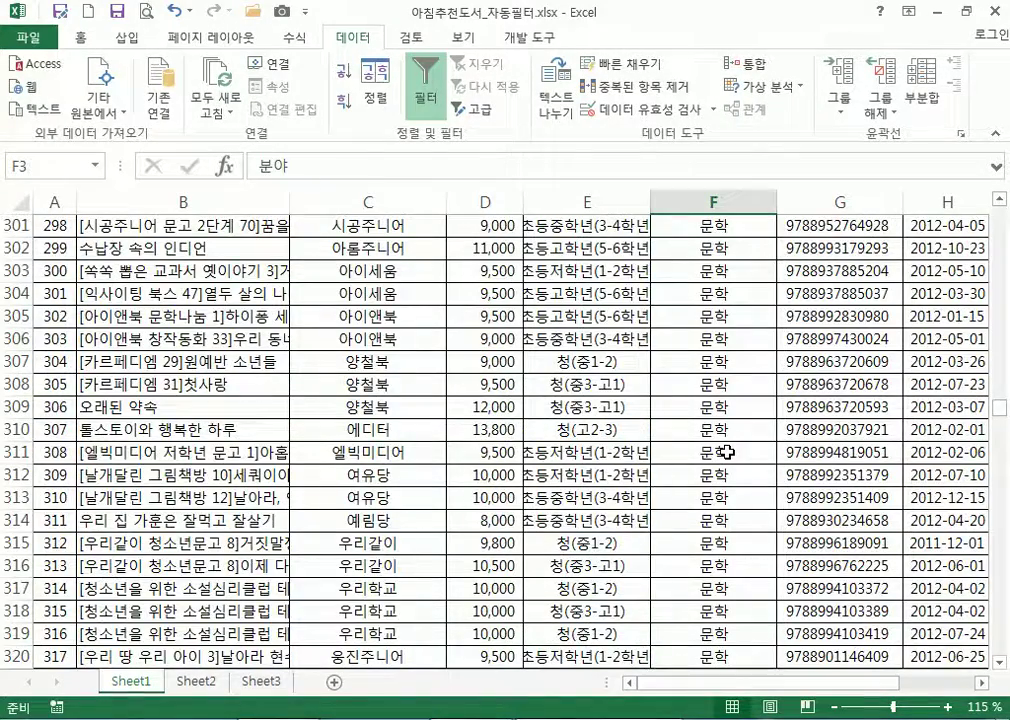
key(ctrl+Home)
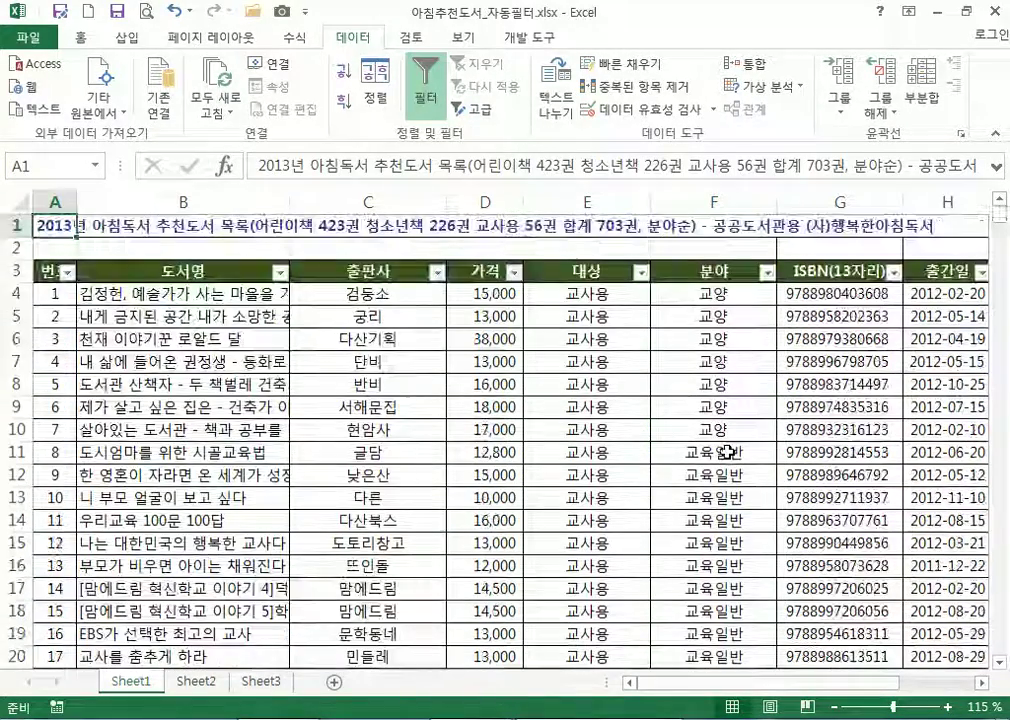
Deselect all values in the 분야 filter list, try selecting 교양 and 교육일반, and deselect them again
click(767, 273)
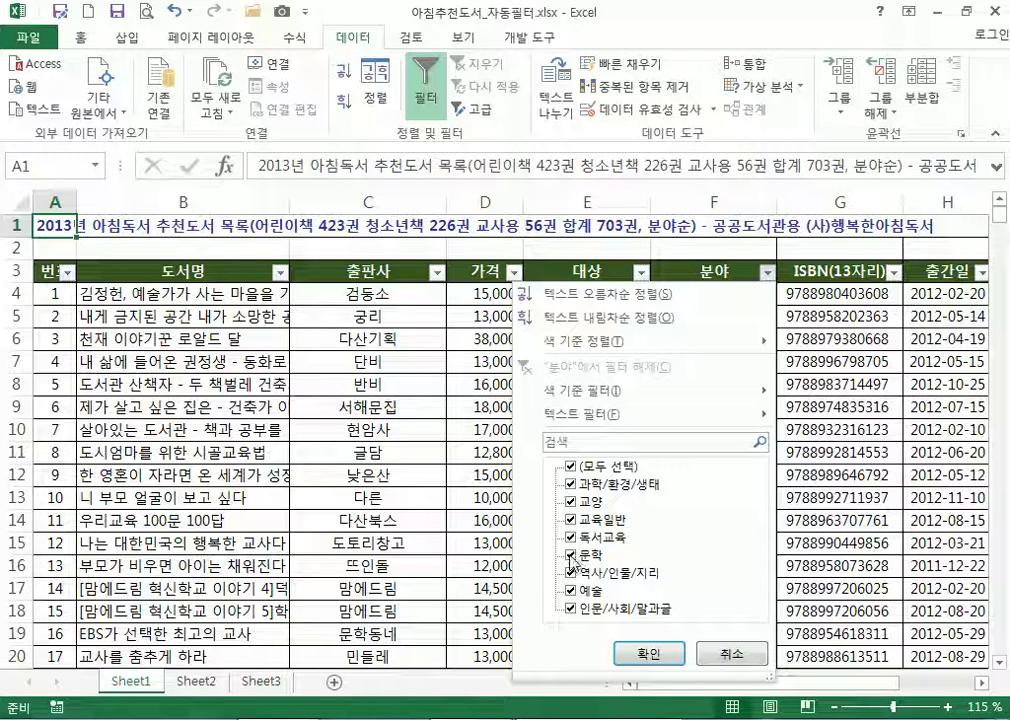
mouse_move(576, 424)
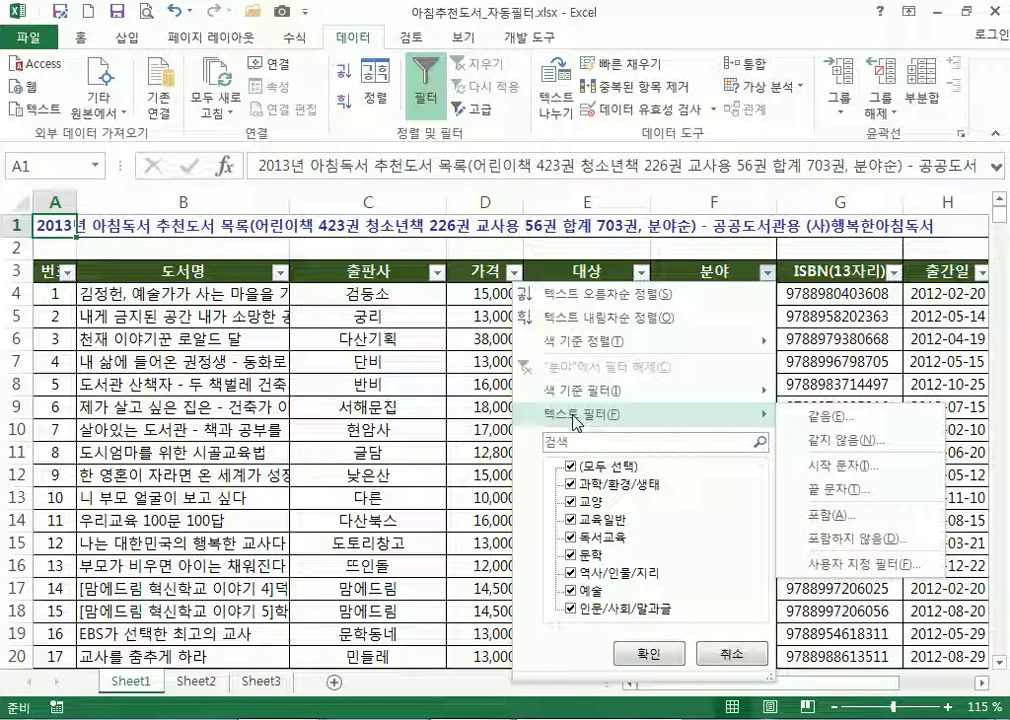
click(569, 467)
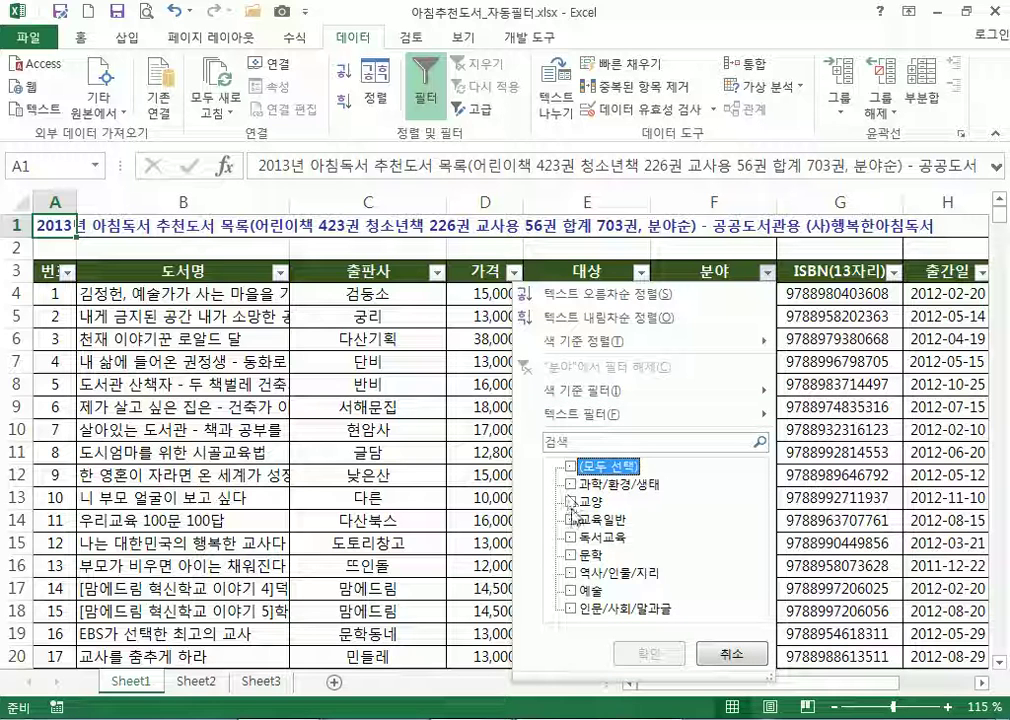
click(572, 502)
click(572, 502)
click(576, 520)
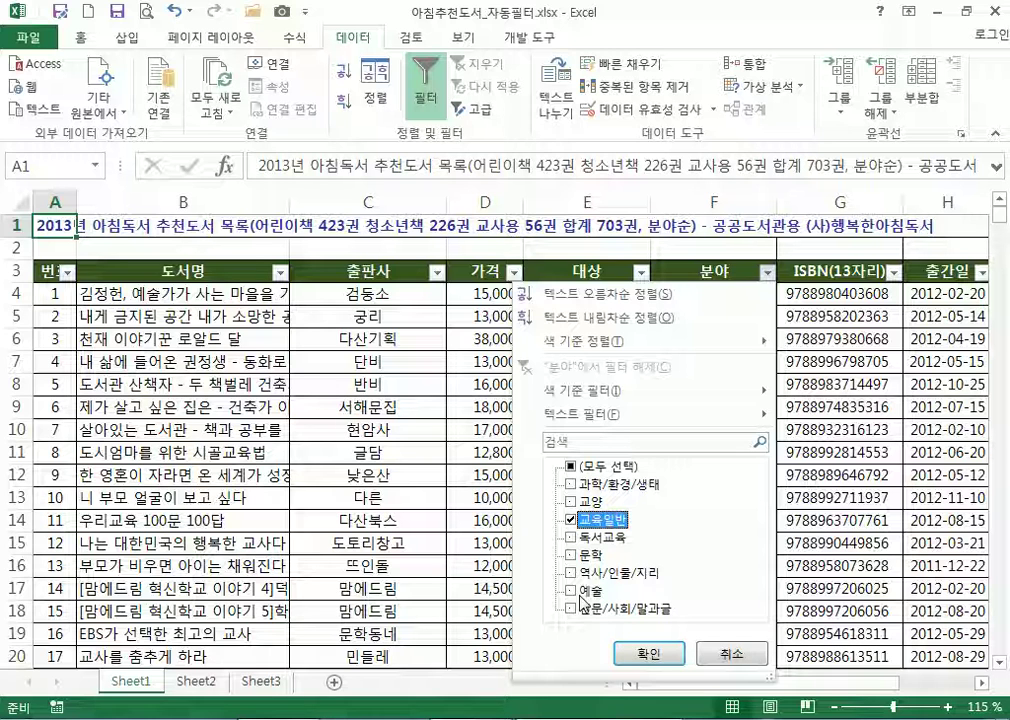
click(594, 521)
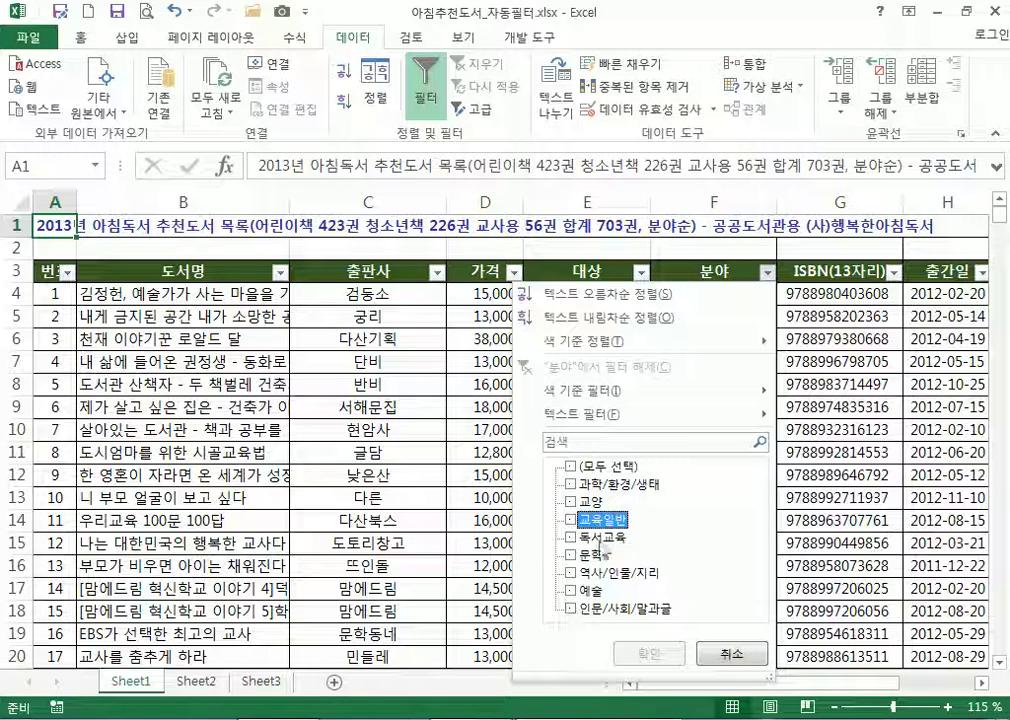
Search the 분야 filter's value list for 교육, and clear the search text again
click(657, 444)
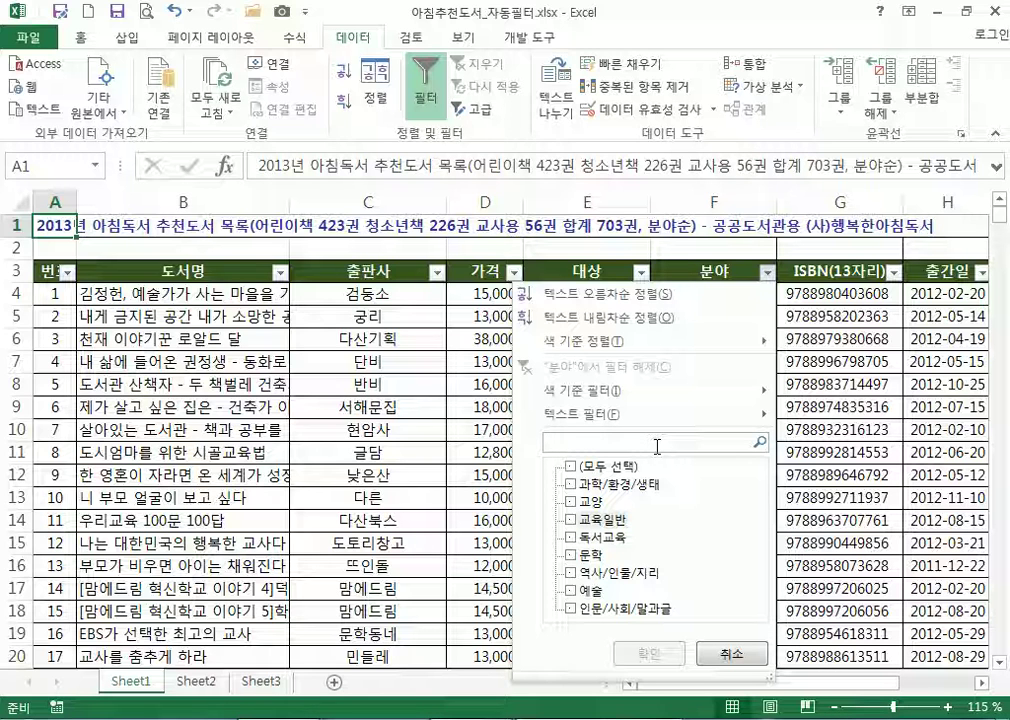
text(rydbr)
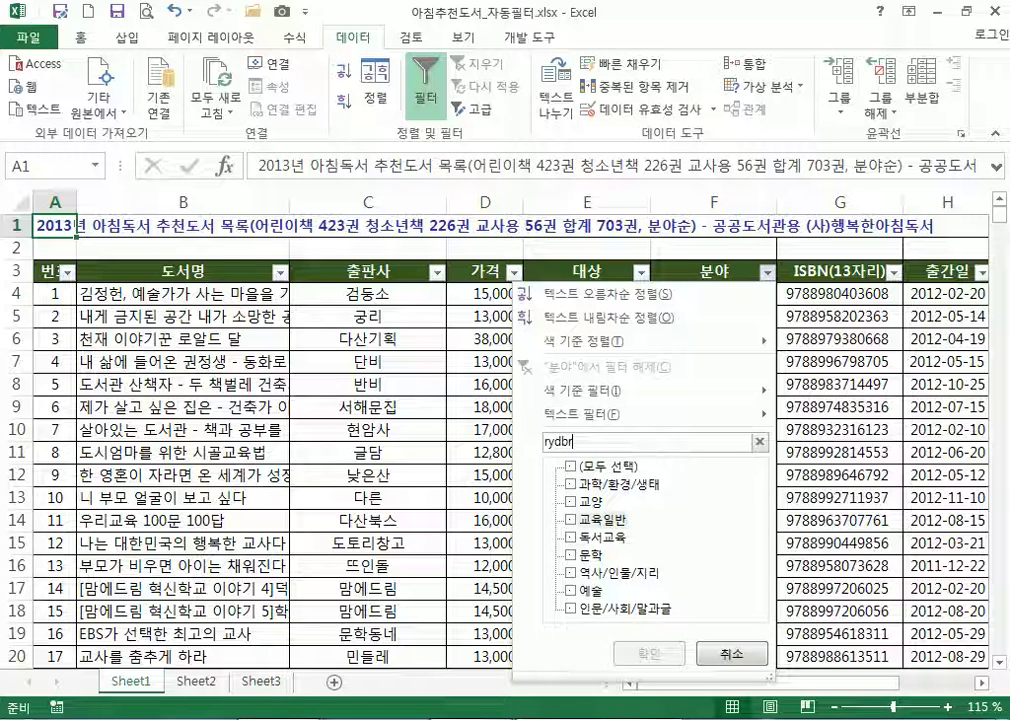
key(BackSpace)
key(BackSpace)
key(BackSpace)
text(교육)
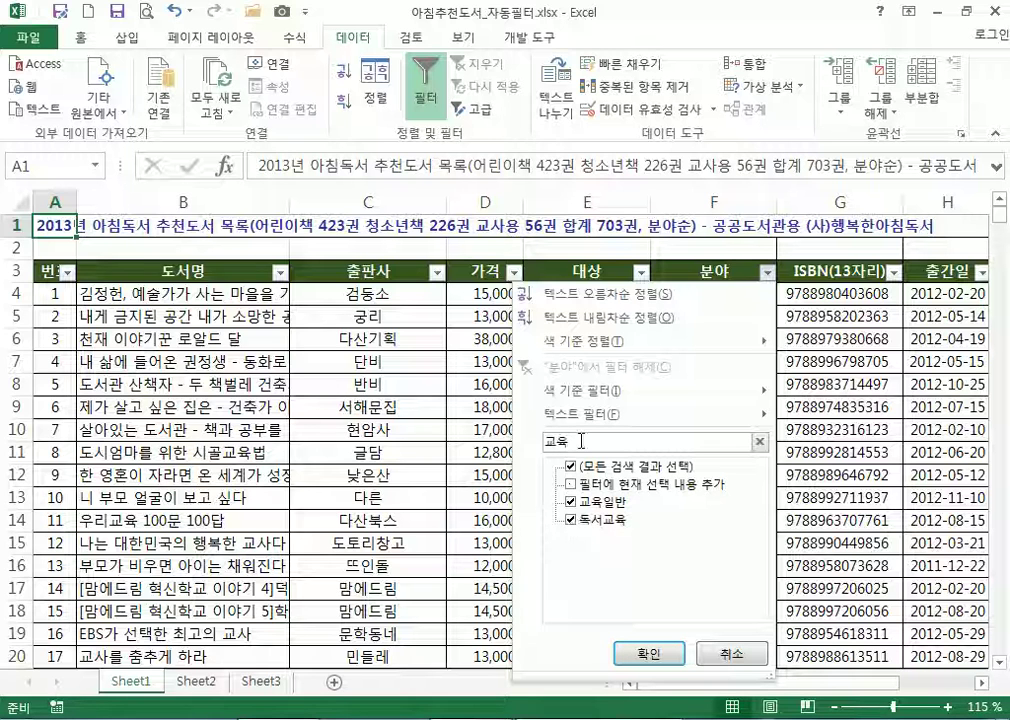
key(BackSpace)
key(BackSpace)
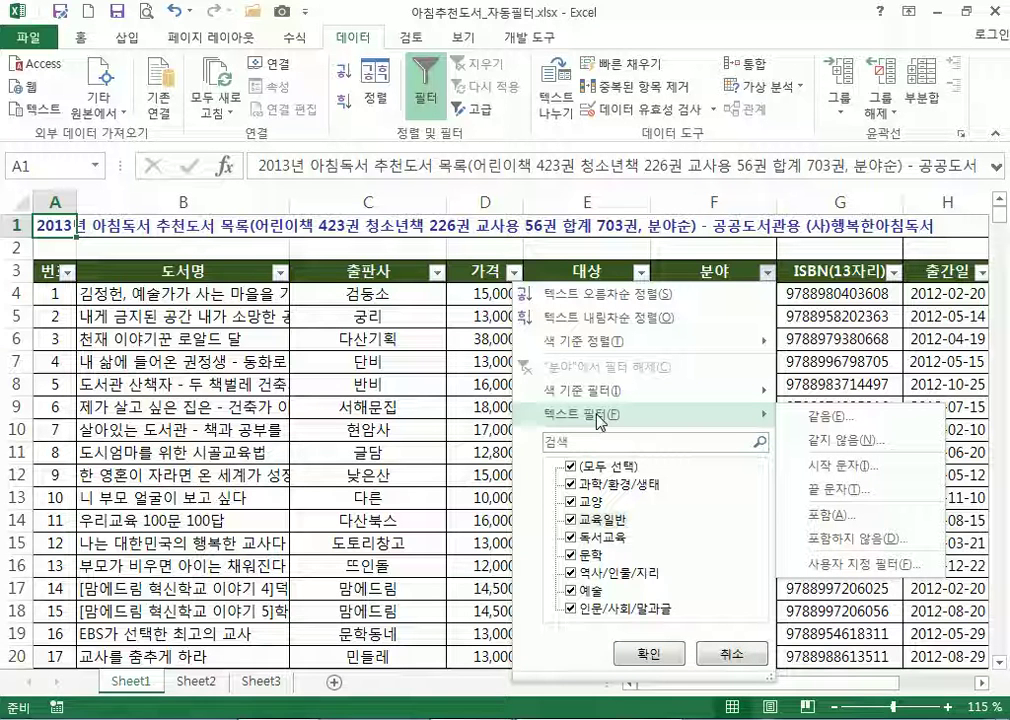
Apply a text filter to the 분야 column that keeps only values containing 교육
click(840, 517)
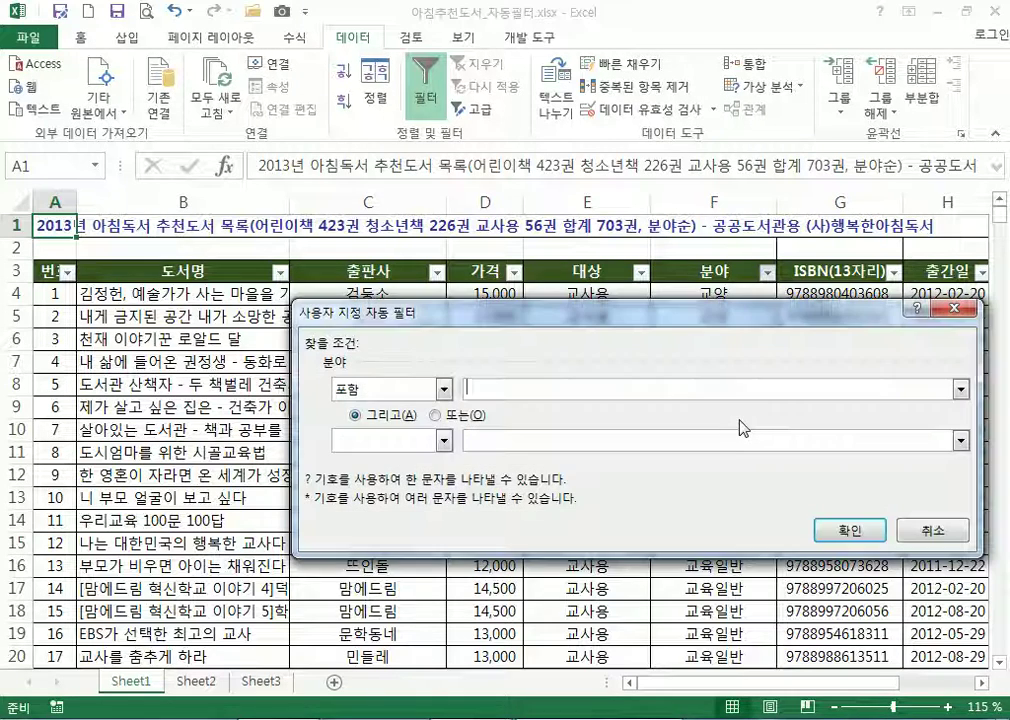
text(교육)
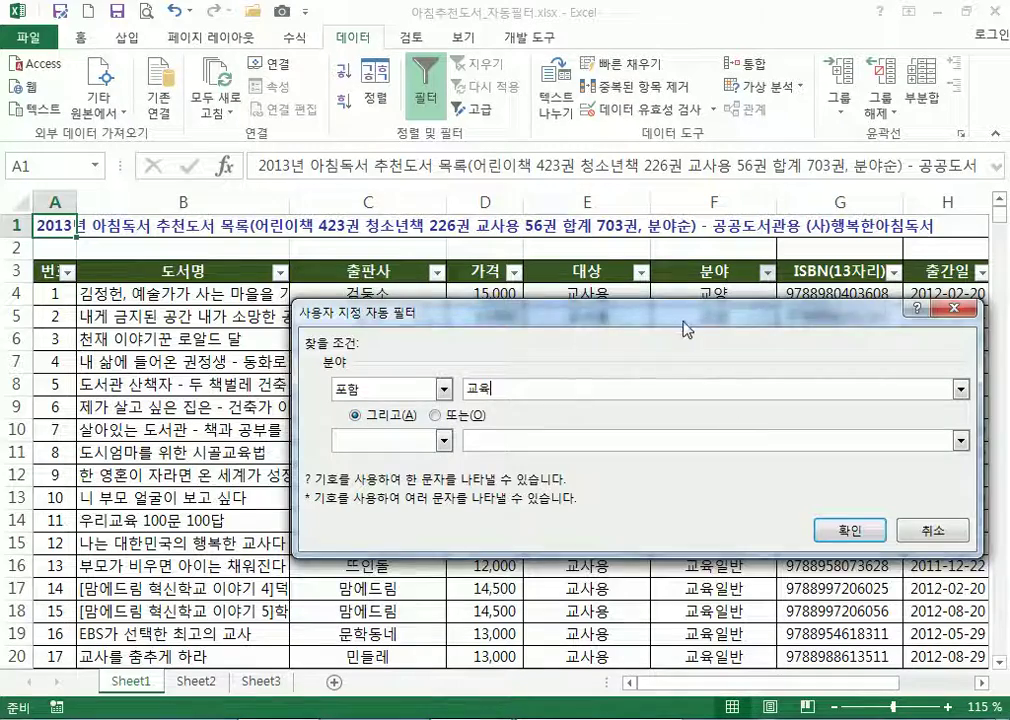
drag(686, 323, 678, 353)
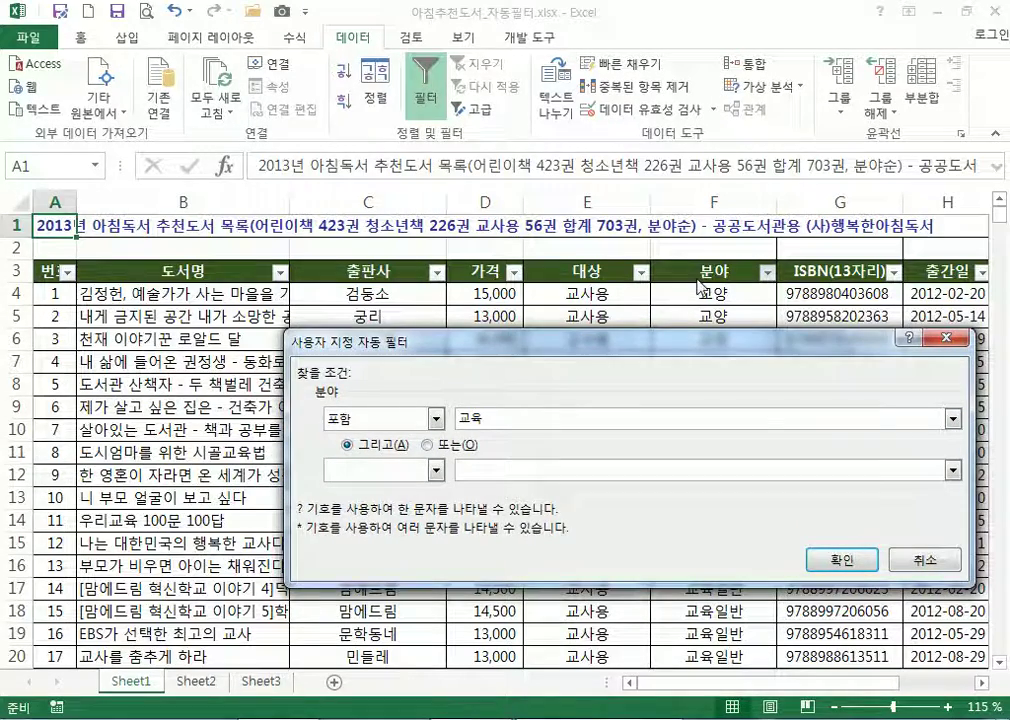
click(842, 559)
Check the 분야 values in all rows of the filtered list and return to the headers
scroll(717, 456, down, 5)
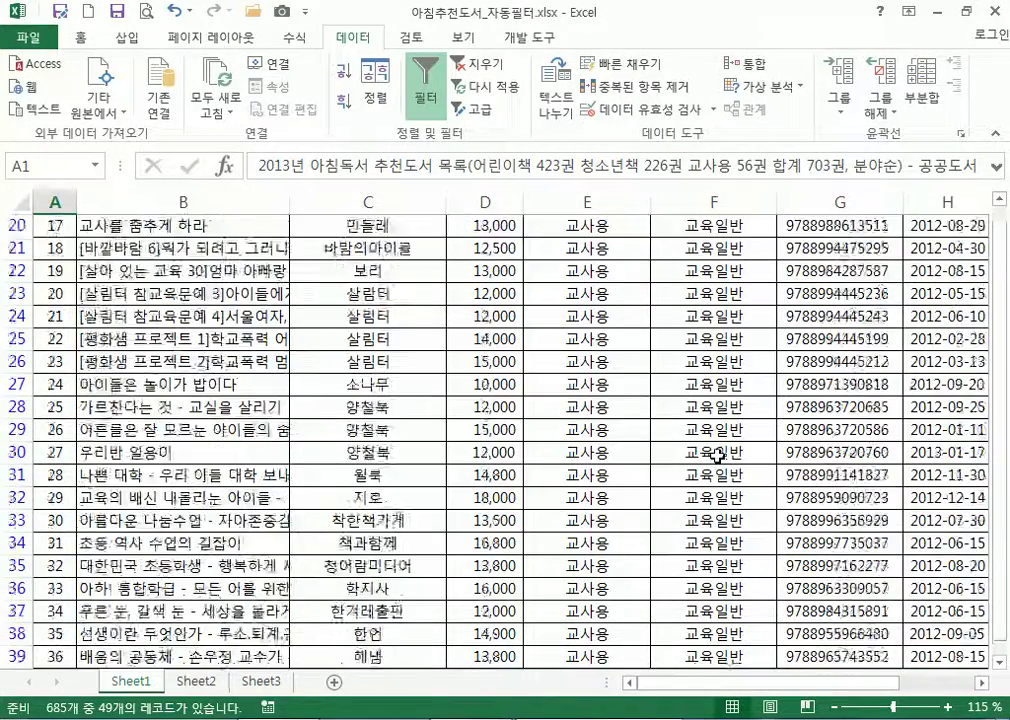
scroll(717, 456, down, 8)
scroll(717, 456, up, 9)
scroll(720, 458, up, 5)
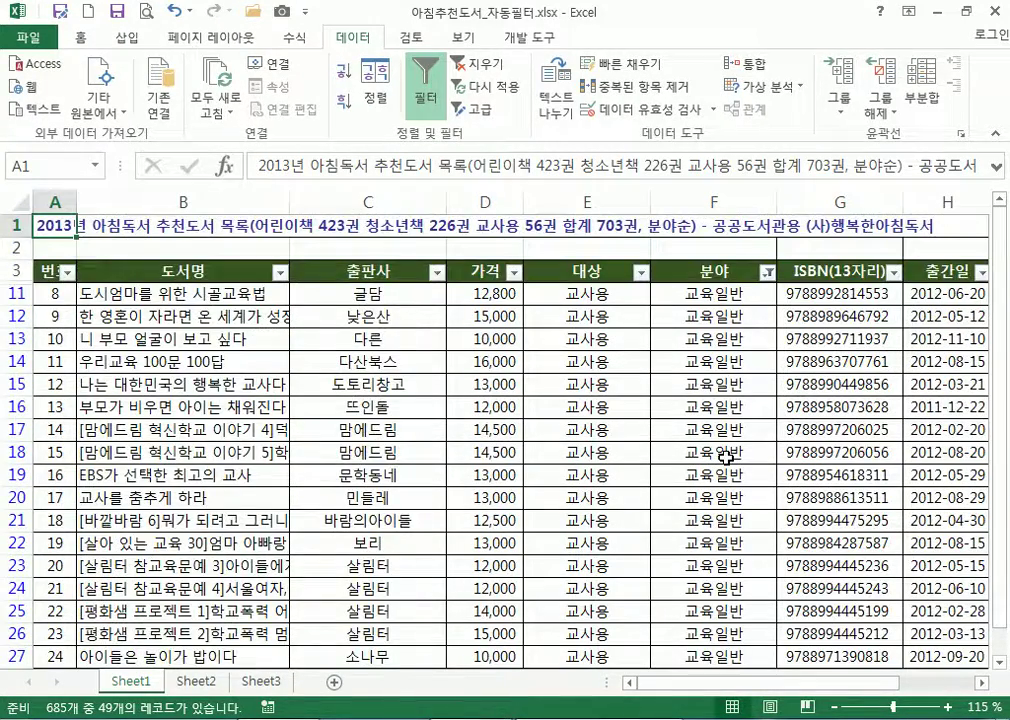
scroll(725, 456, down, 9)
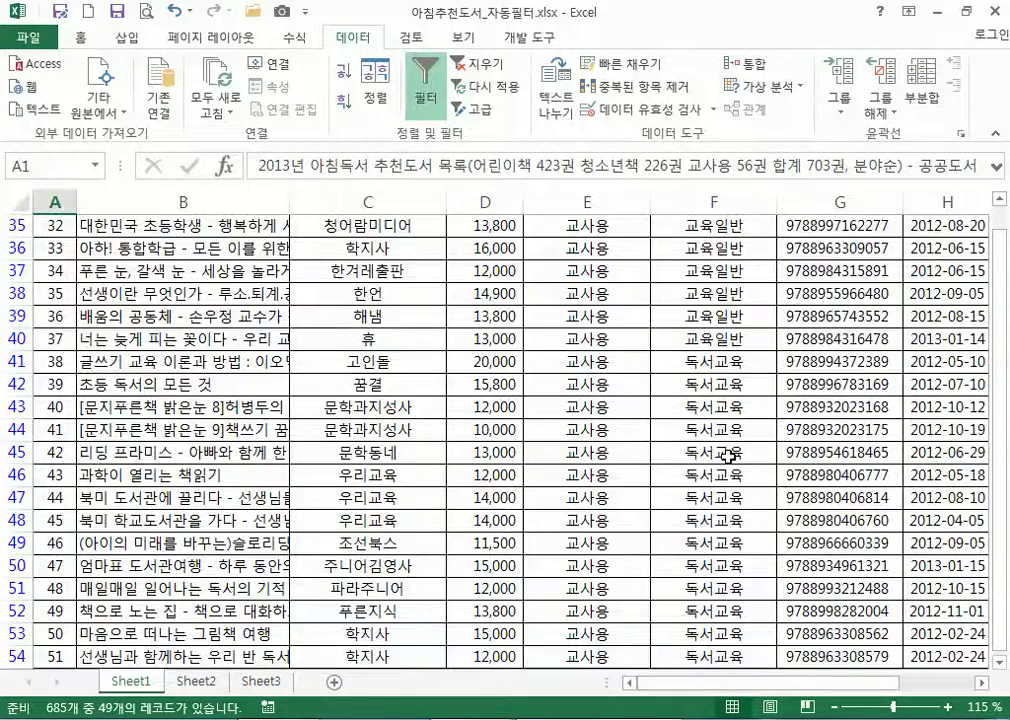
scroll(725, 456, down, 1)
scroll(730, 456, down, 4)
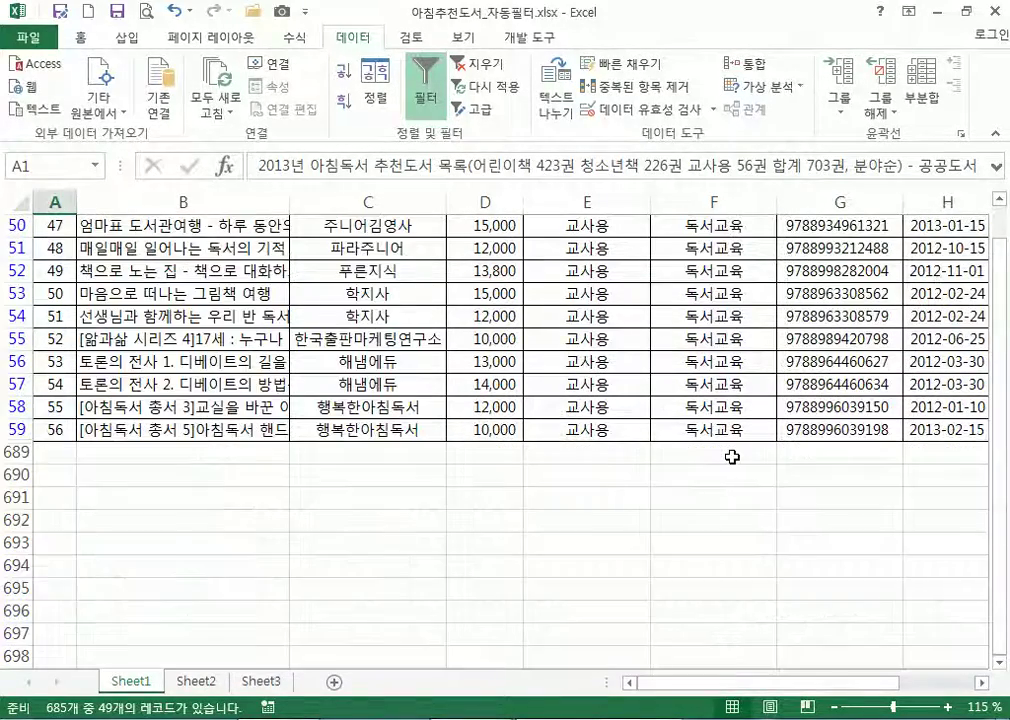
scroll(370, 347, up, 11)
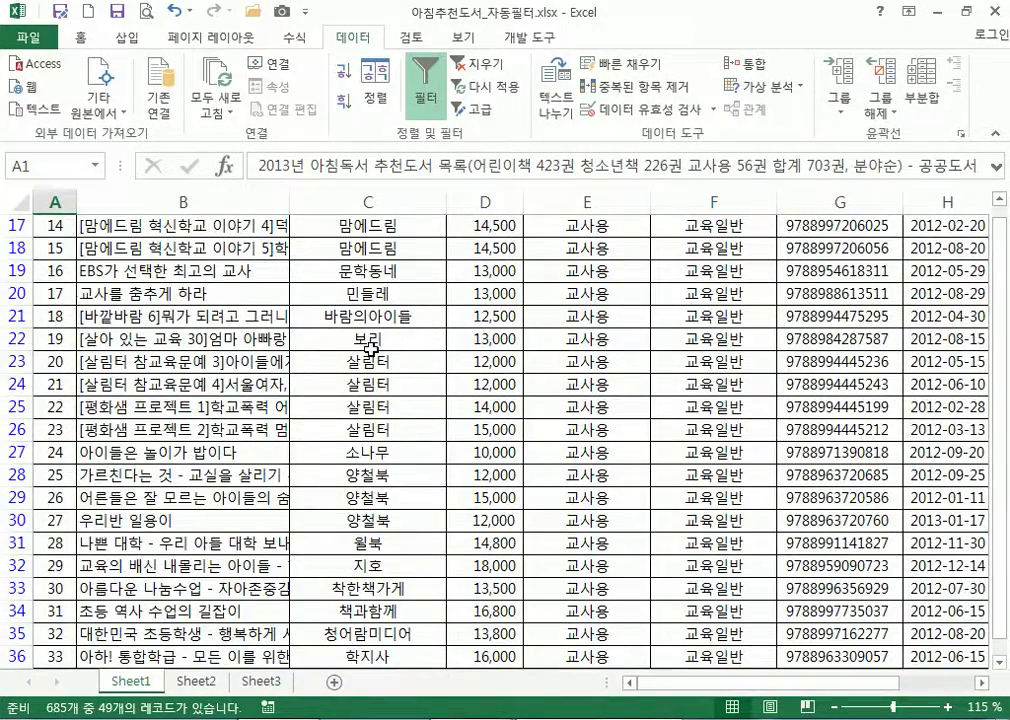
scroll(363, 345, up, 5)
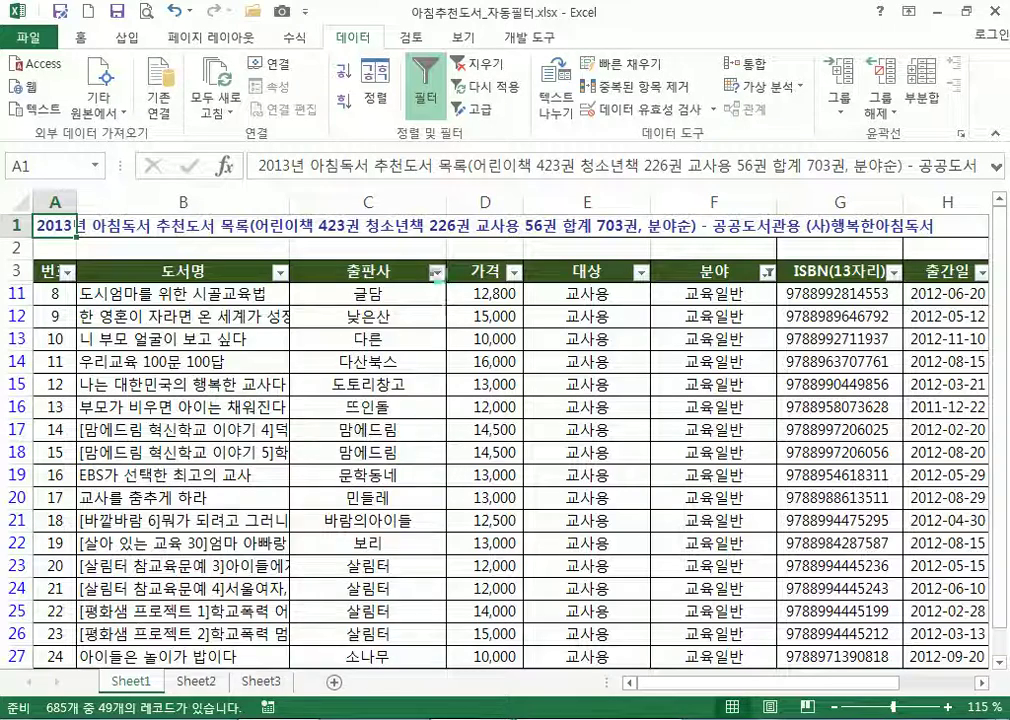
Filter the 출판사 column to 문학동네 only, in addition to the 분야 condition
click(436, 272)
drag(430, 497, 430, 458)
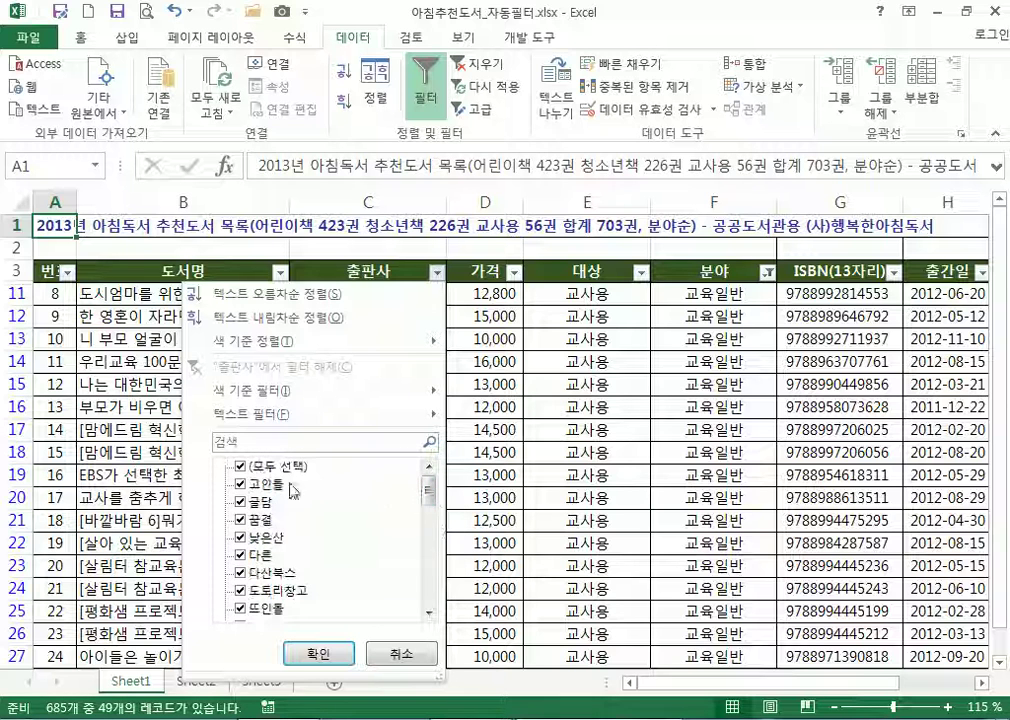
click(242, 468)
drag(431, 505, 431, 523)
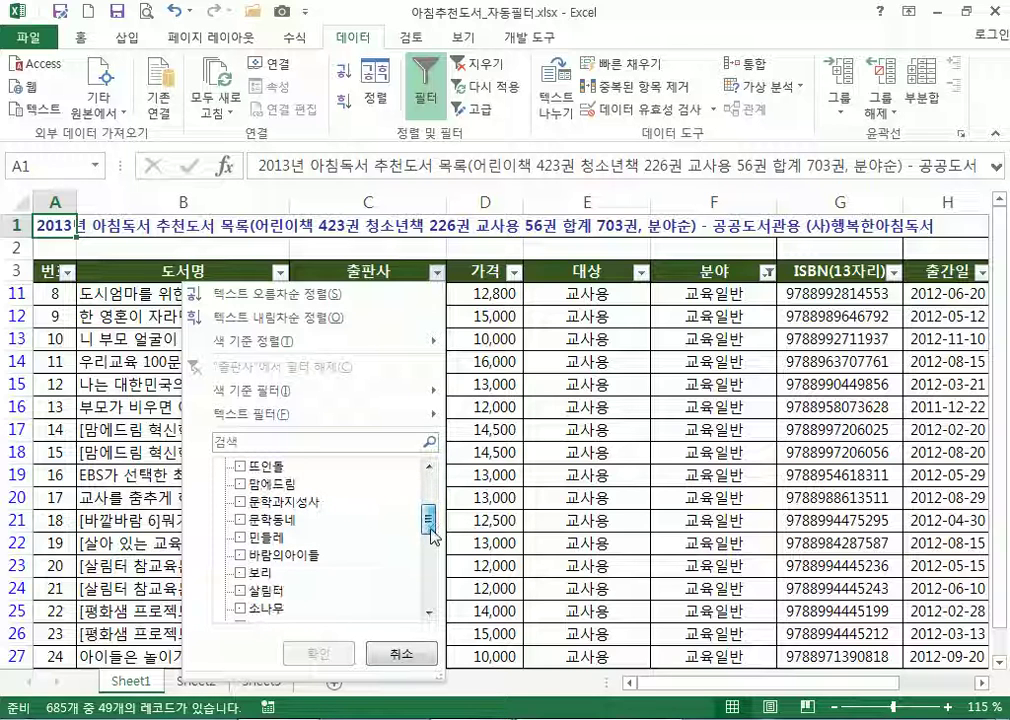
click(239, 521)
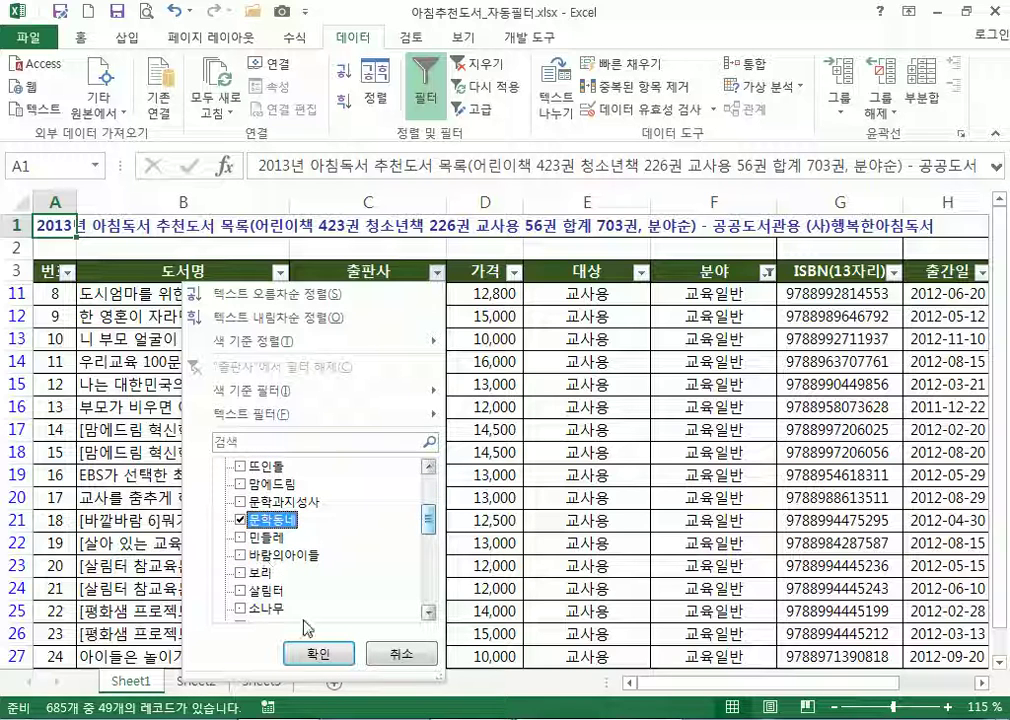
click(318, 654)
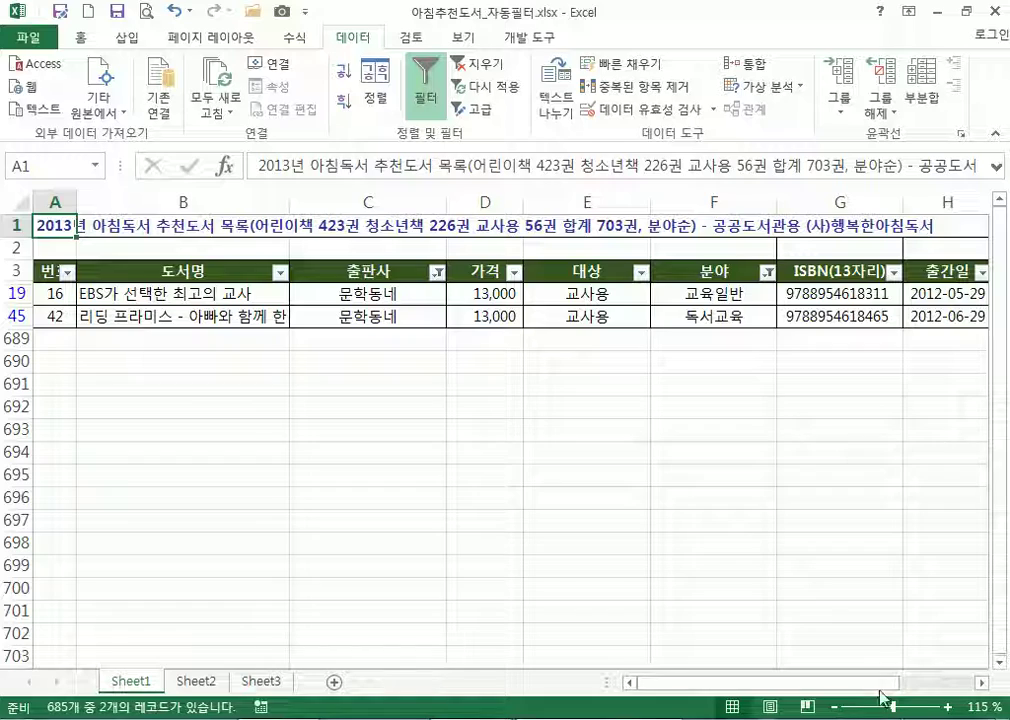
Clear the 출판사 and 분야 filters together while keeping AutoFilter turned on
drag(897, 684, 838, 641)
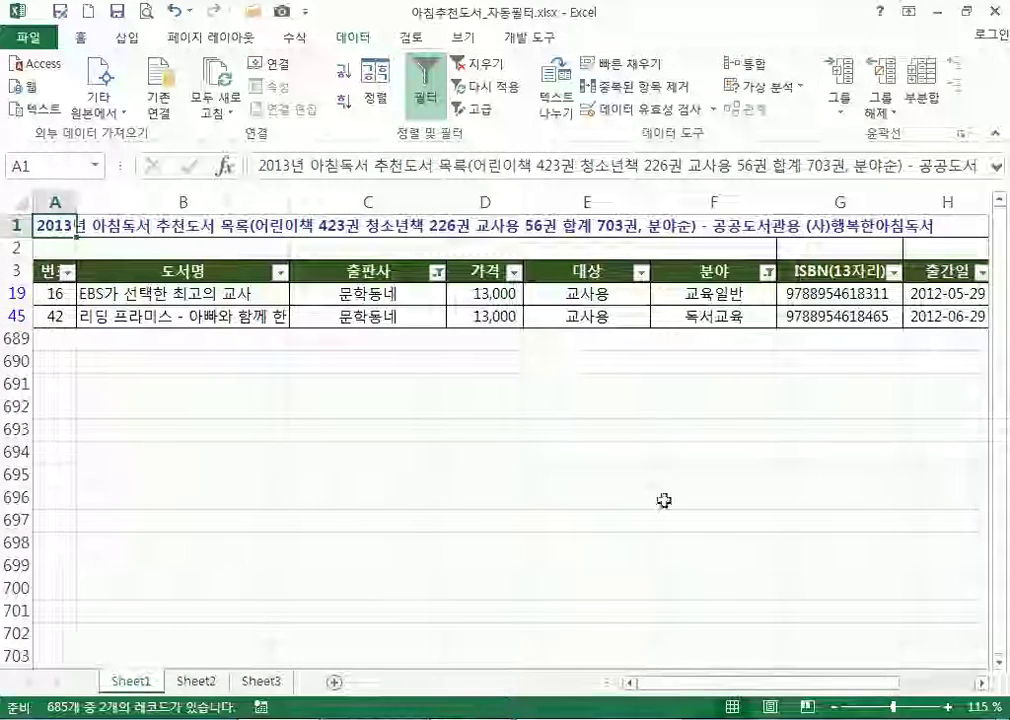
click(477, 76)
Look through the complete book list down into the 문학 rows and return to the column headers
scroll(462, 563, down, 12)
scroll(468, 570, down, 20)
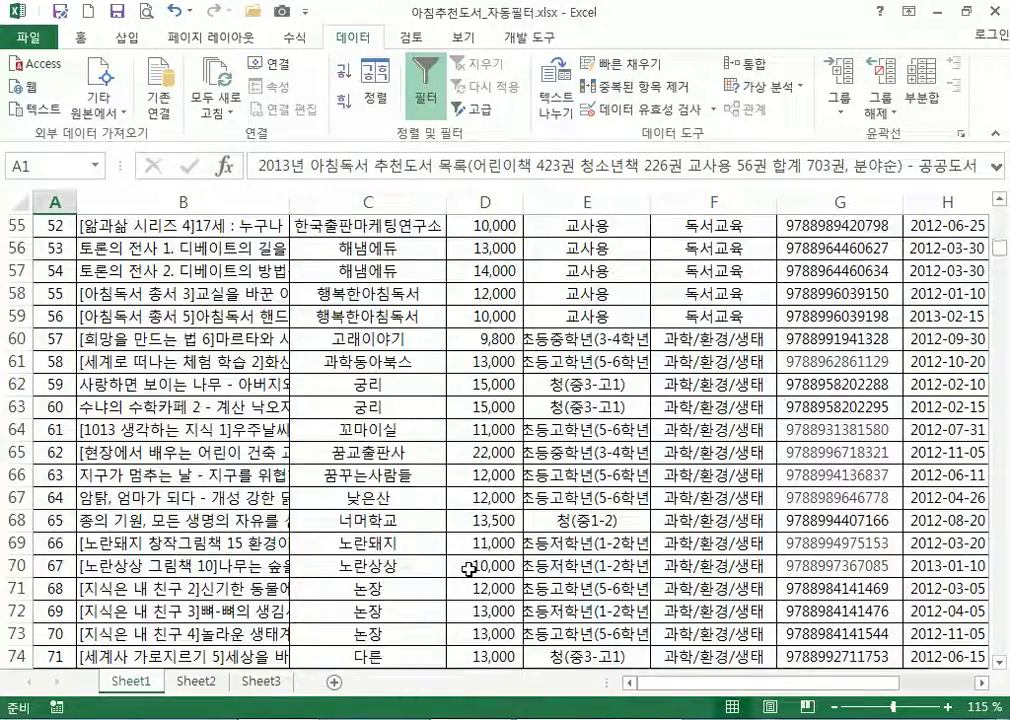
scroll(469, 572, down, 6)
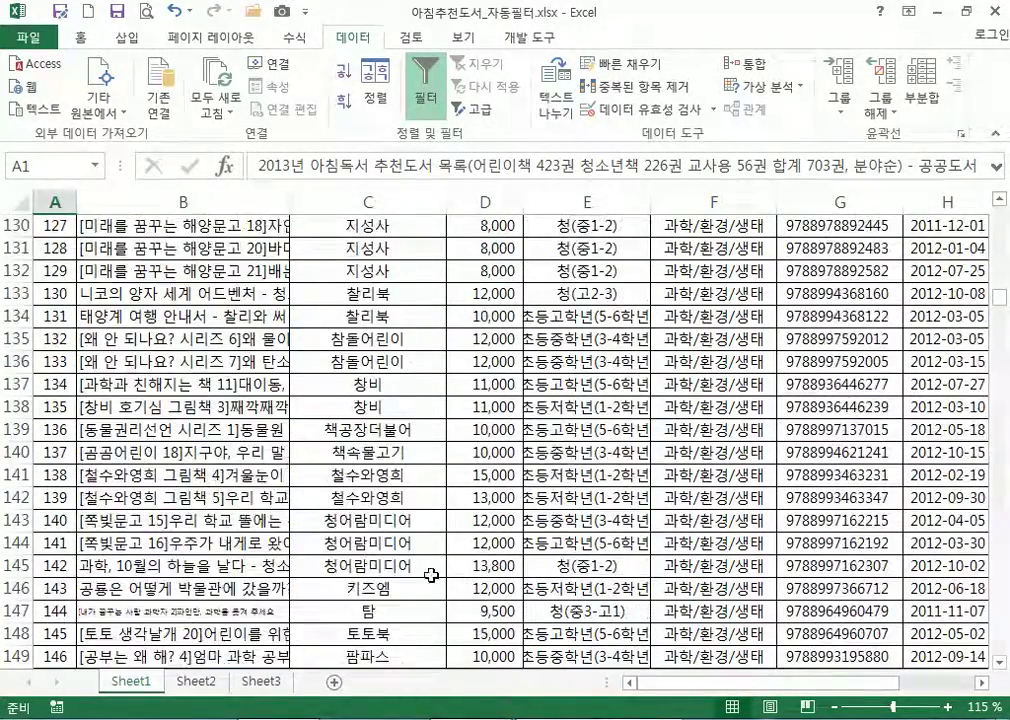
scroll(449, 571, up, 3)
scroll(412, 576, down, 6)
scroll(410, 568, down, 12)
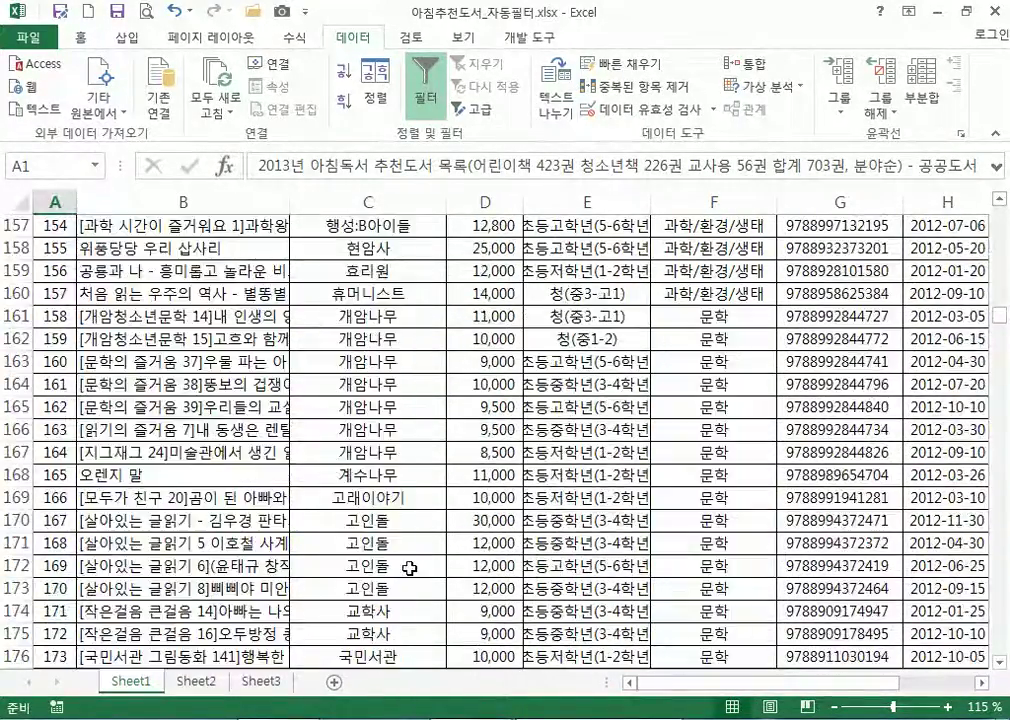
scroll(410, 568, down, 5)
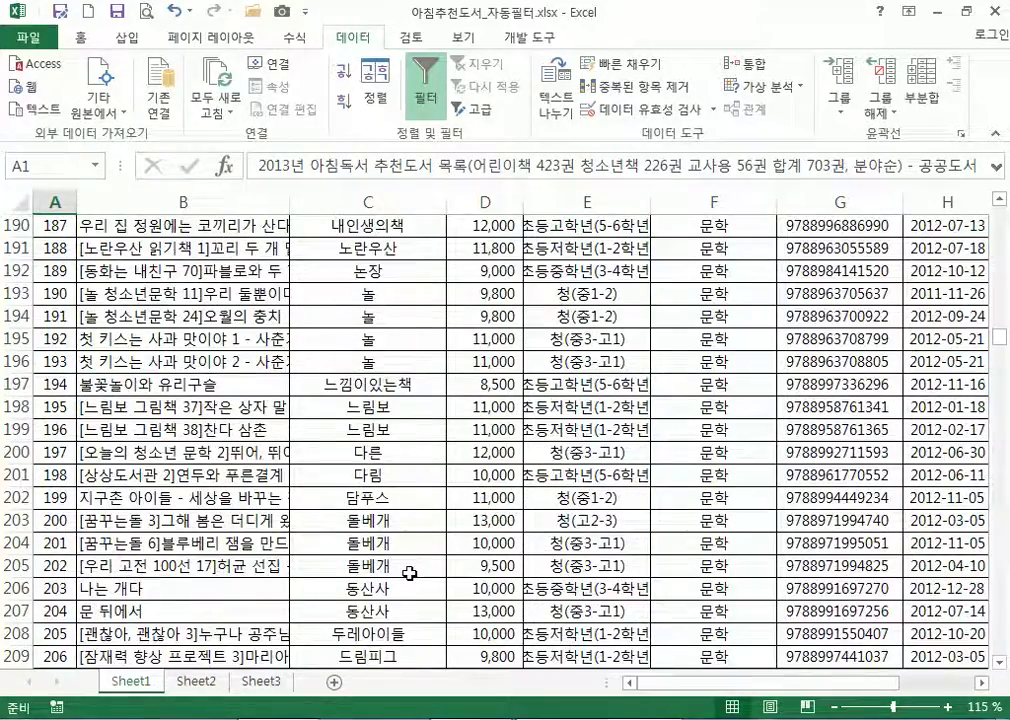
scroll(410, 573, up, 20)
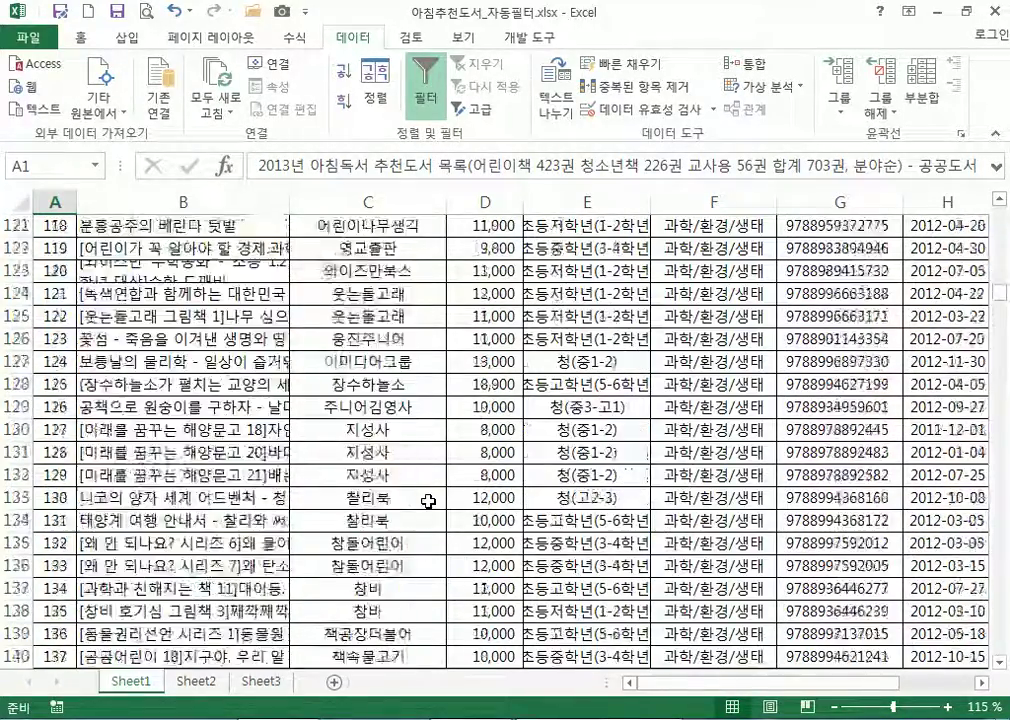
scroll(426, 497, up, 20)
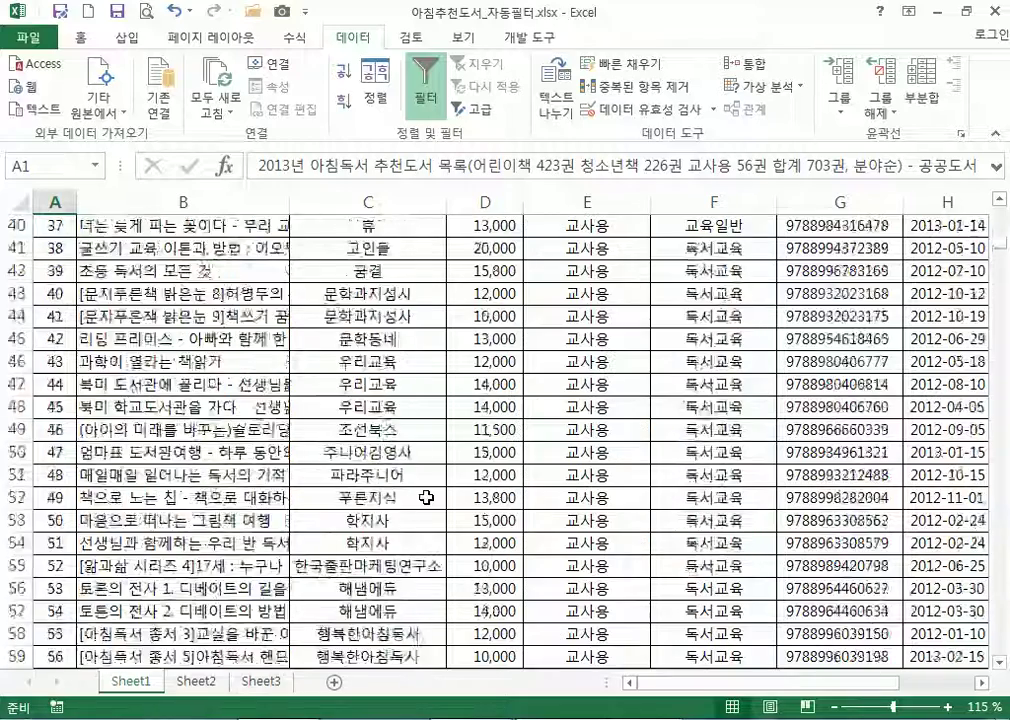
scroll(426, 497, up, 4)
Start a Top 10 number filter on the 가격 column and keep its direction as 상위
click(487, 340)
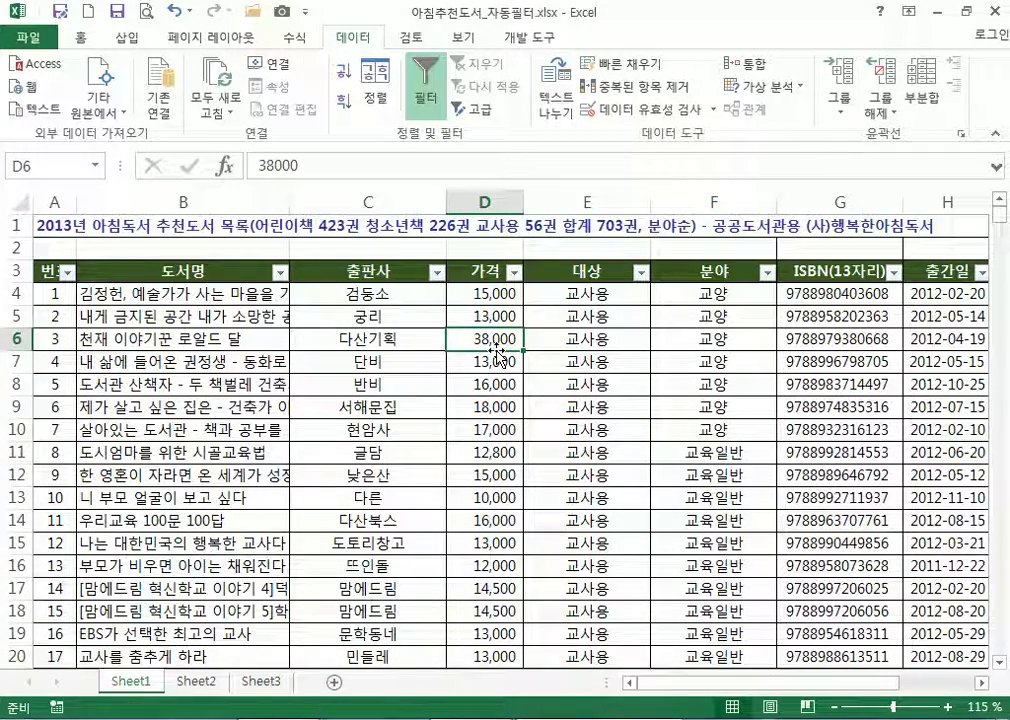
click(514, 272)
drag(506, 482, 504, 598)
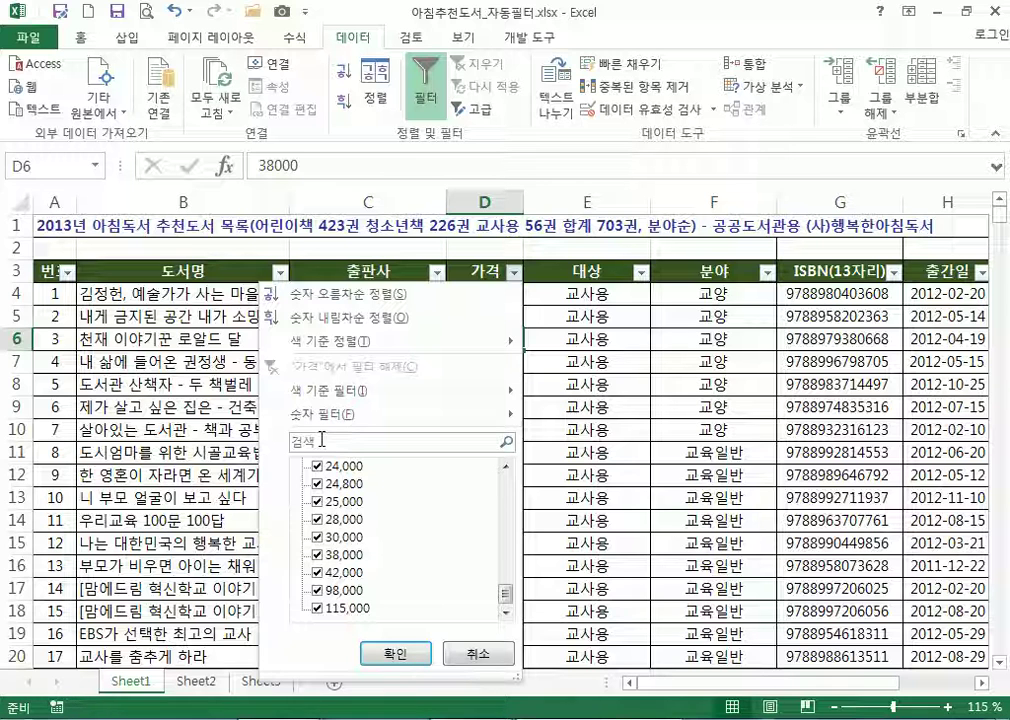
mouse_move(333, 427)
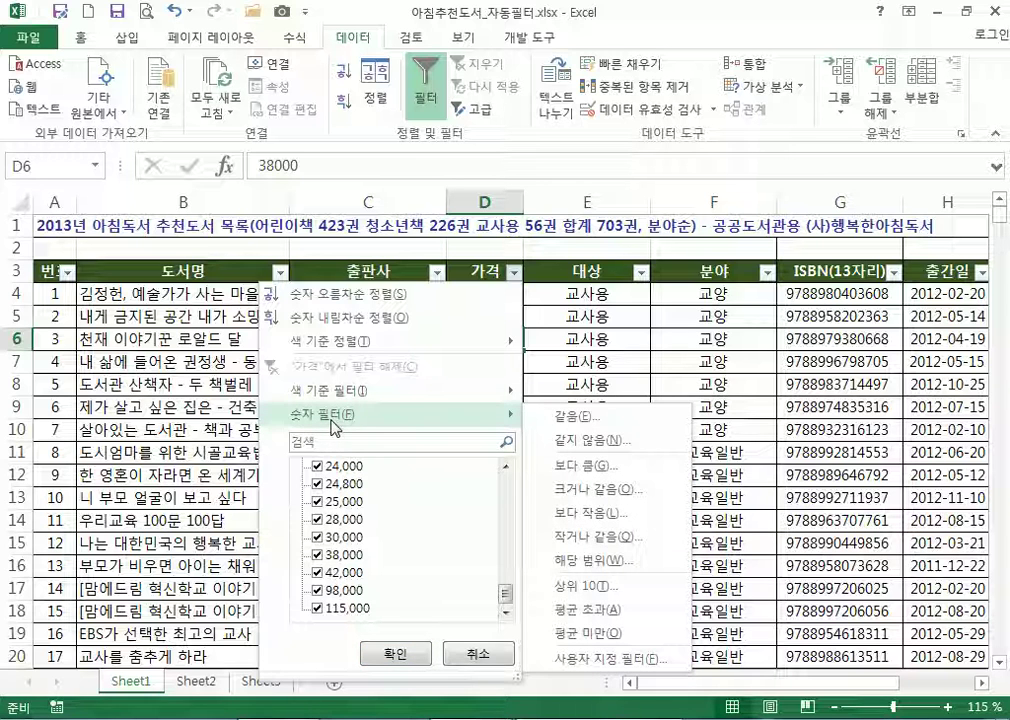
click(594, 590)
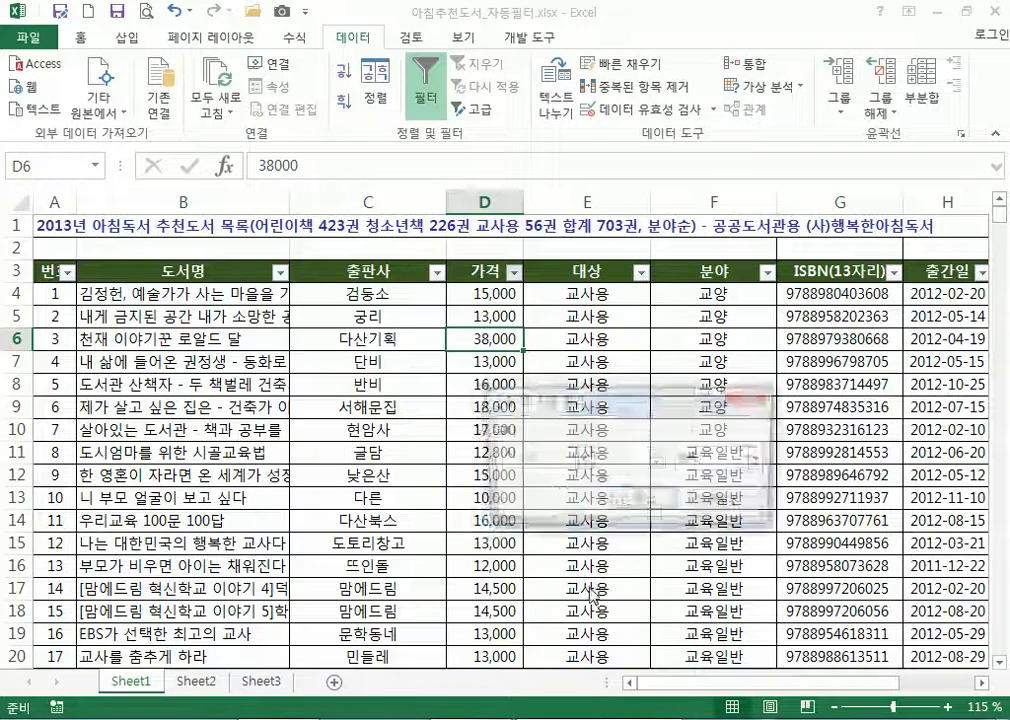
click(583, 459)
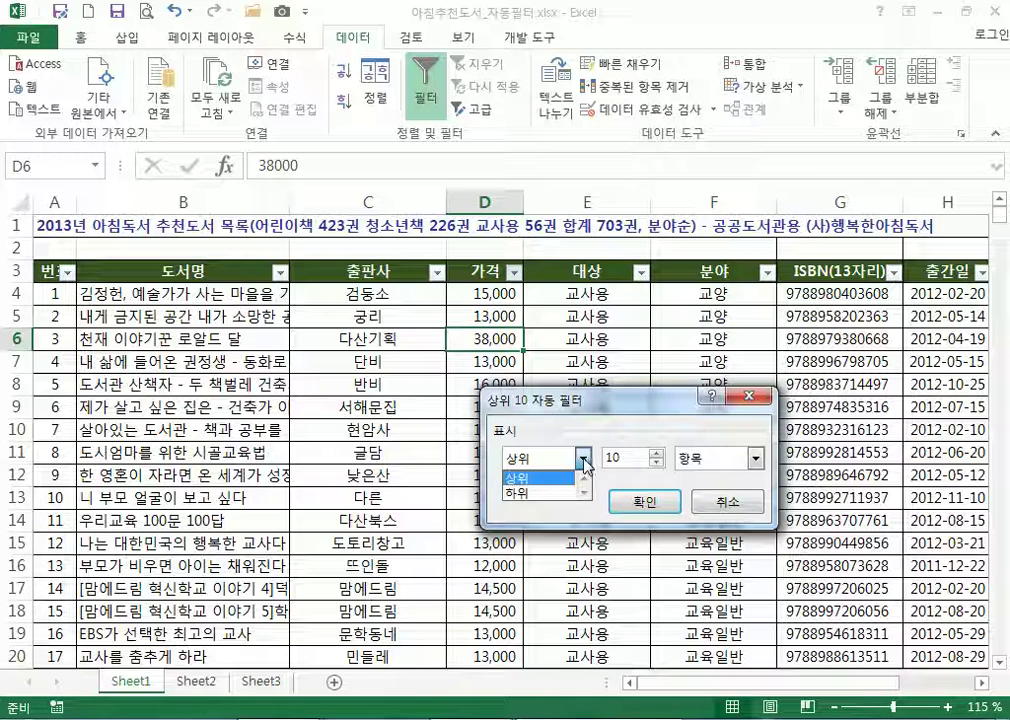
click(528, 495)
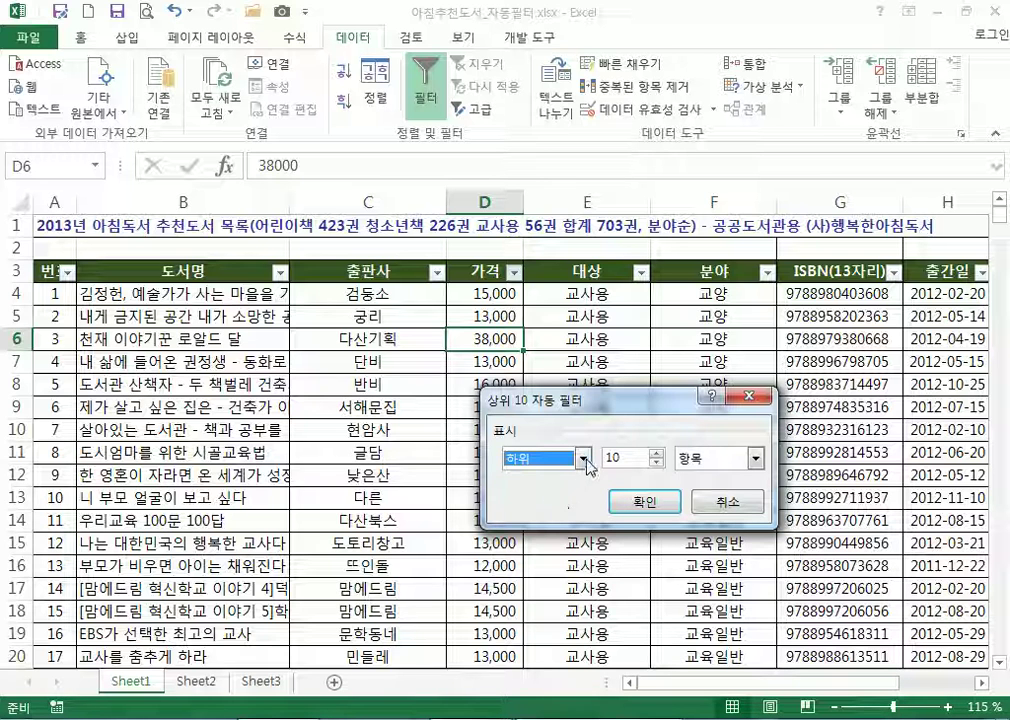
click(583, 459)
click(569, 480)
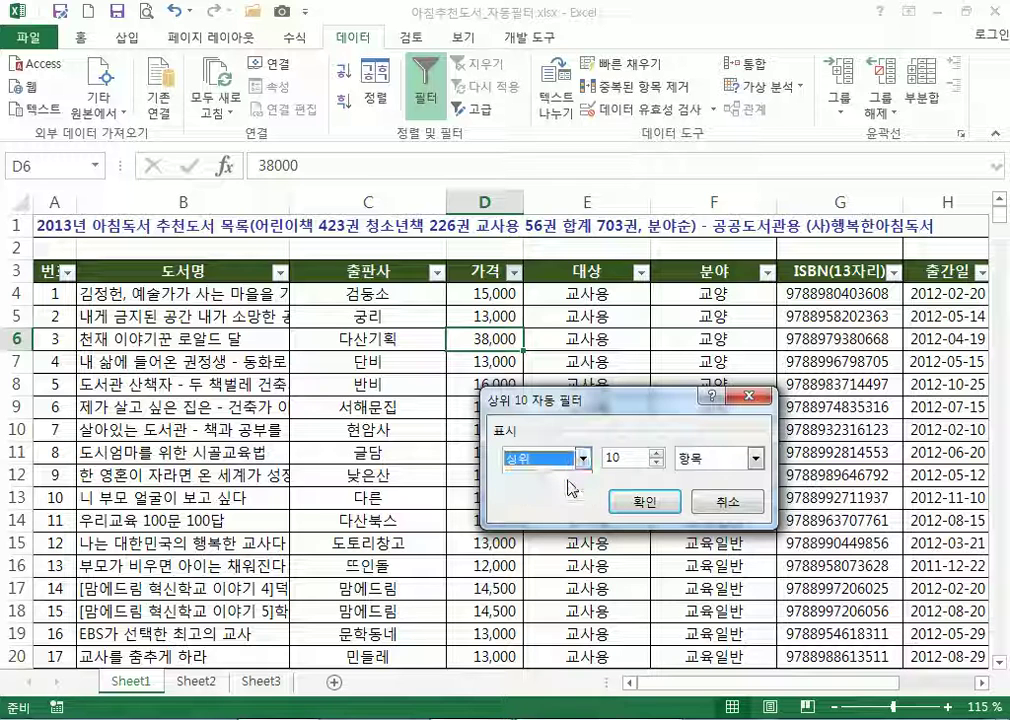
Set the Top 10 filter's amount to 5, measured in 항목, and apply it to the 가격 column
double_click(656, 462)
click(656, 463)
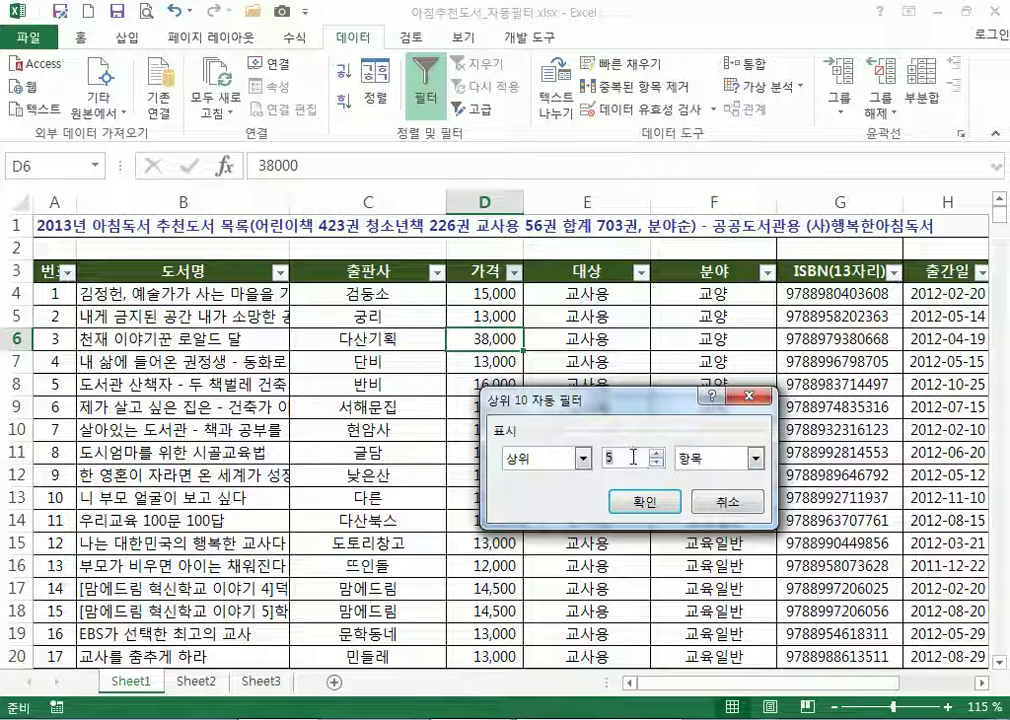
click(756, 459)
click(704, 490)
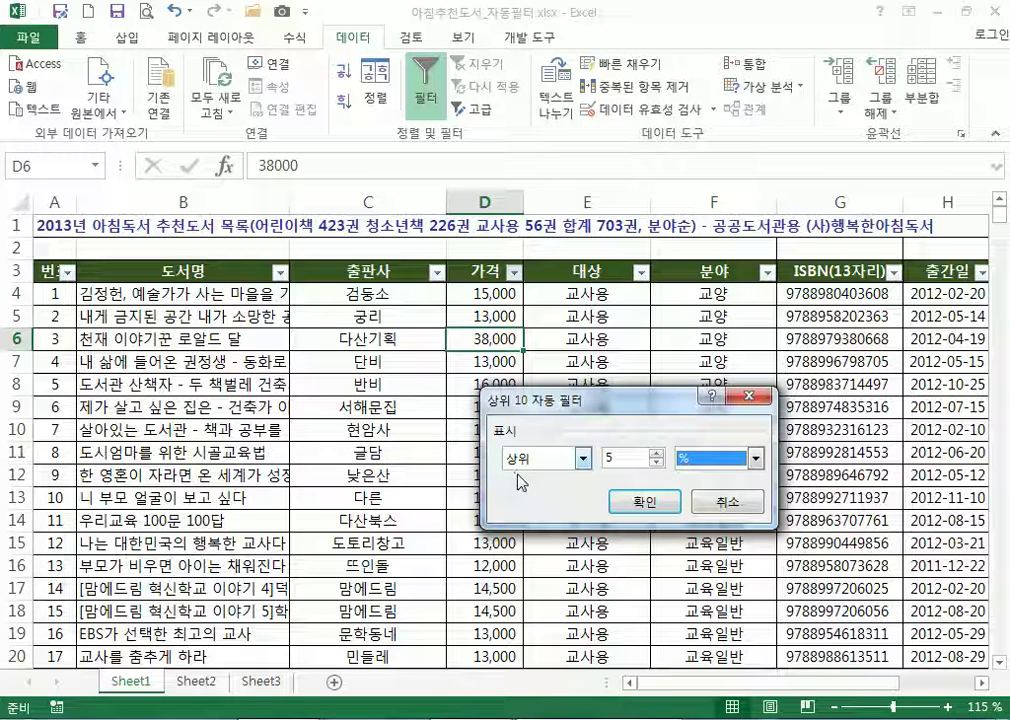
click(749, 463)
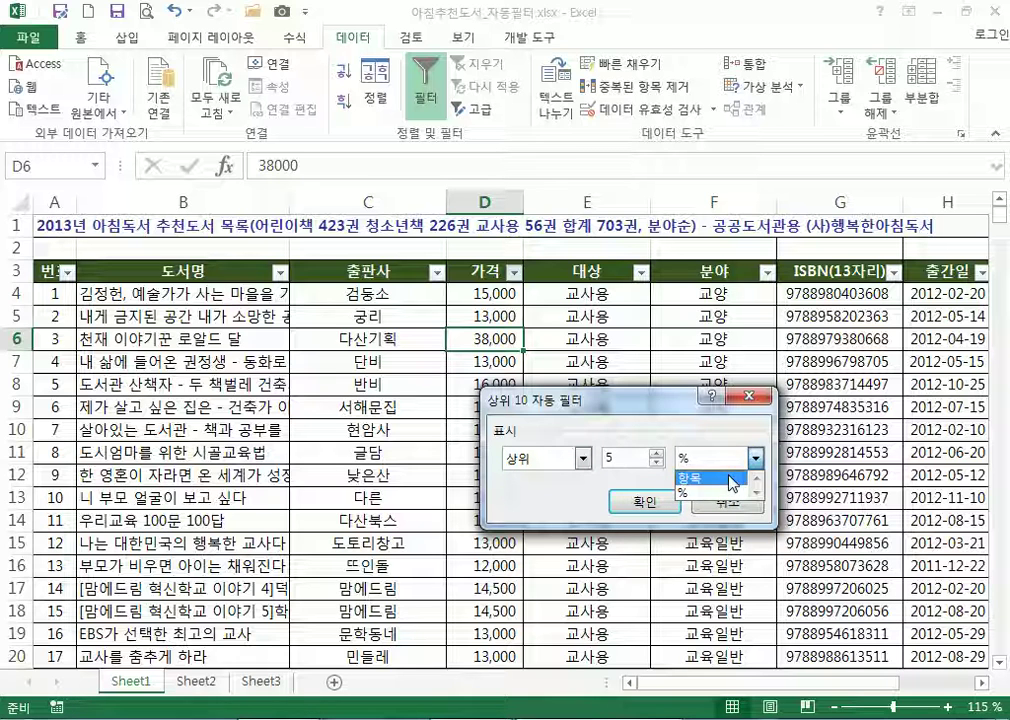
click(712, 472)
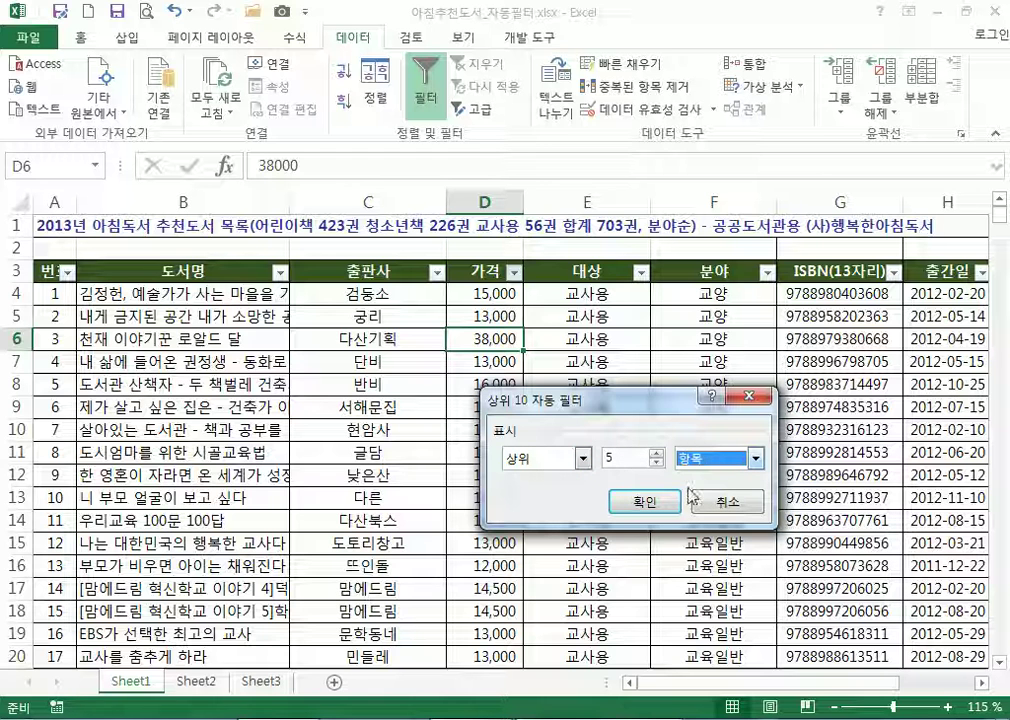
click(640, 504)
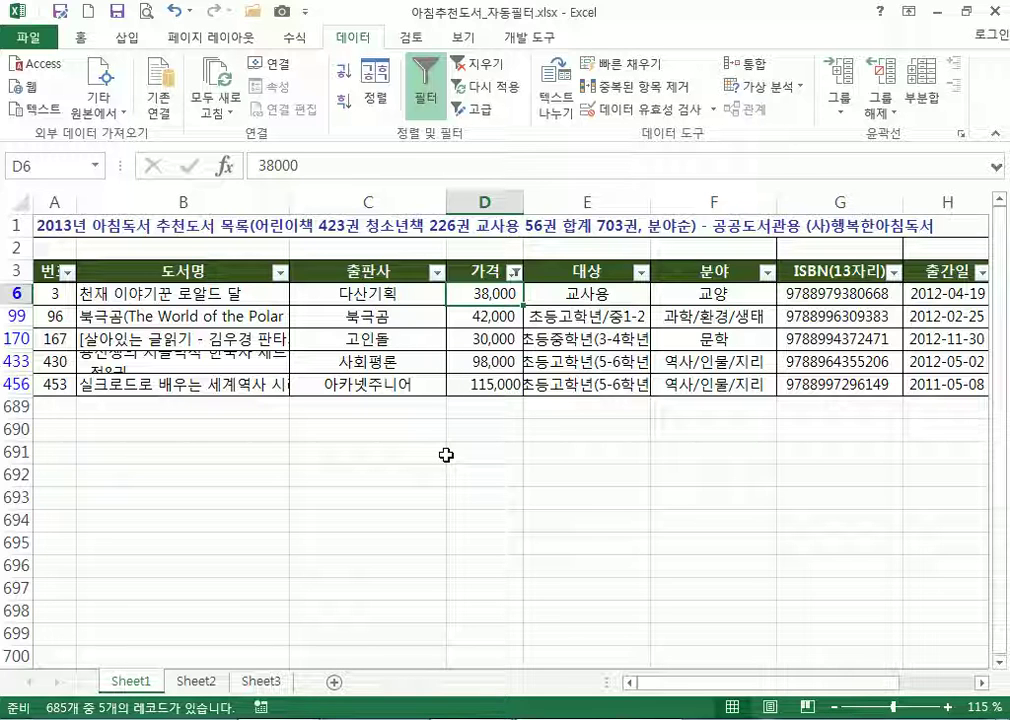
Switch the 가격 column's Top 10 filter to the 하위 5 항목
click(515, 273)
mouse_move(418, 428)
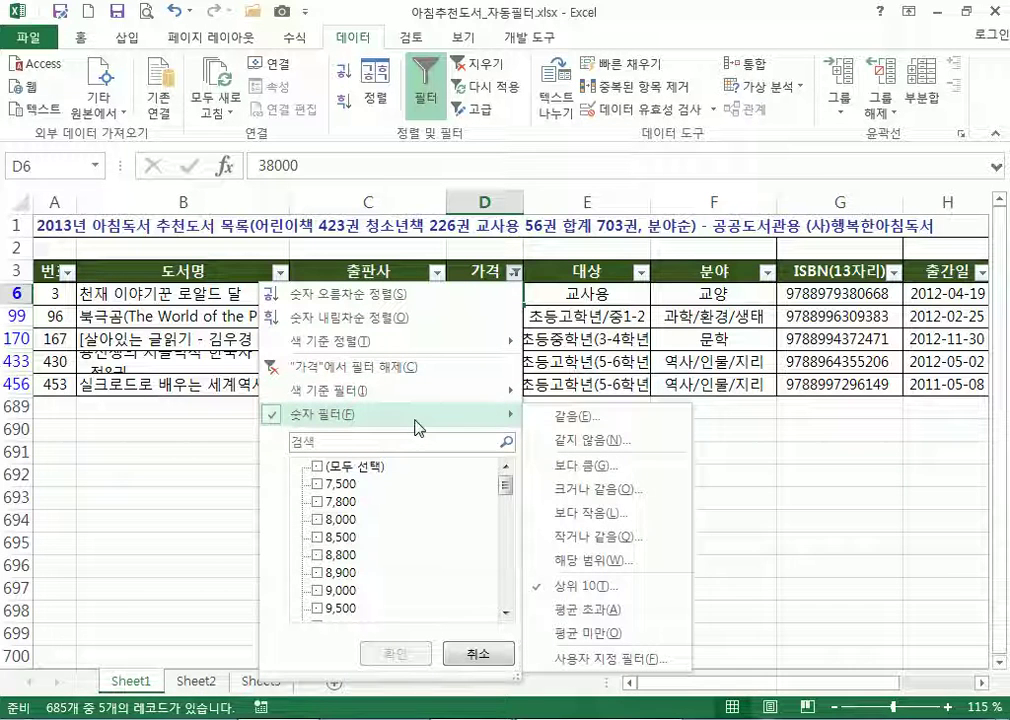
click(590, 593)
click(583, 458)
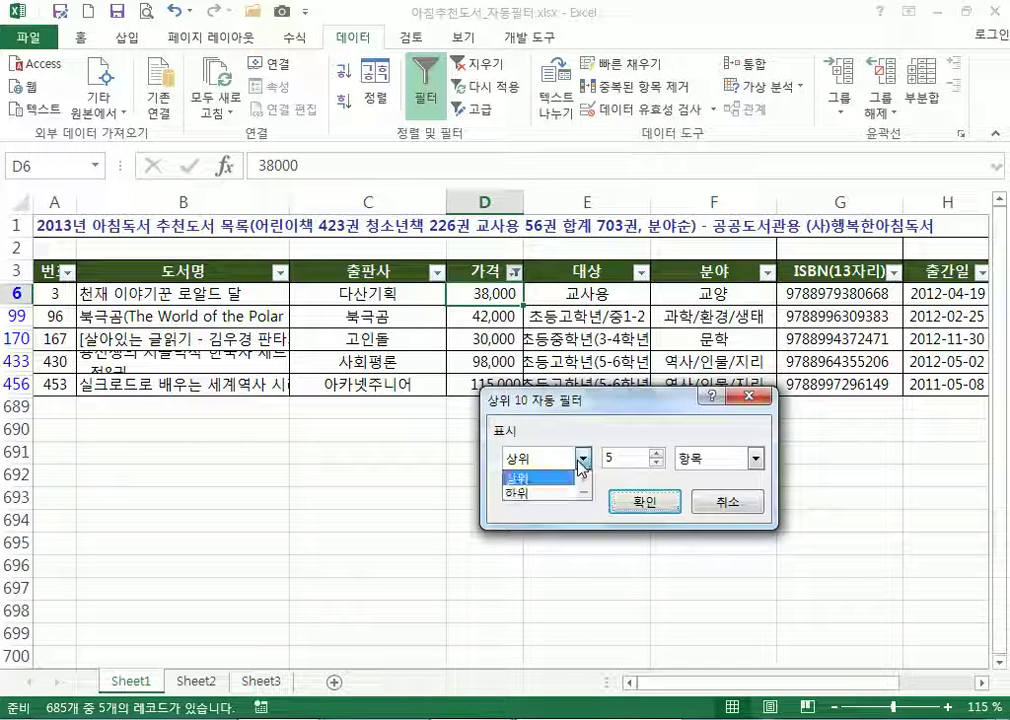
click(560, 492)
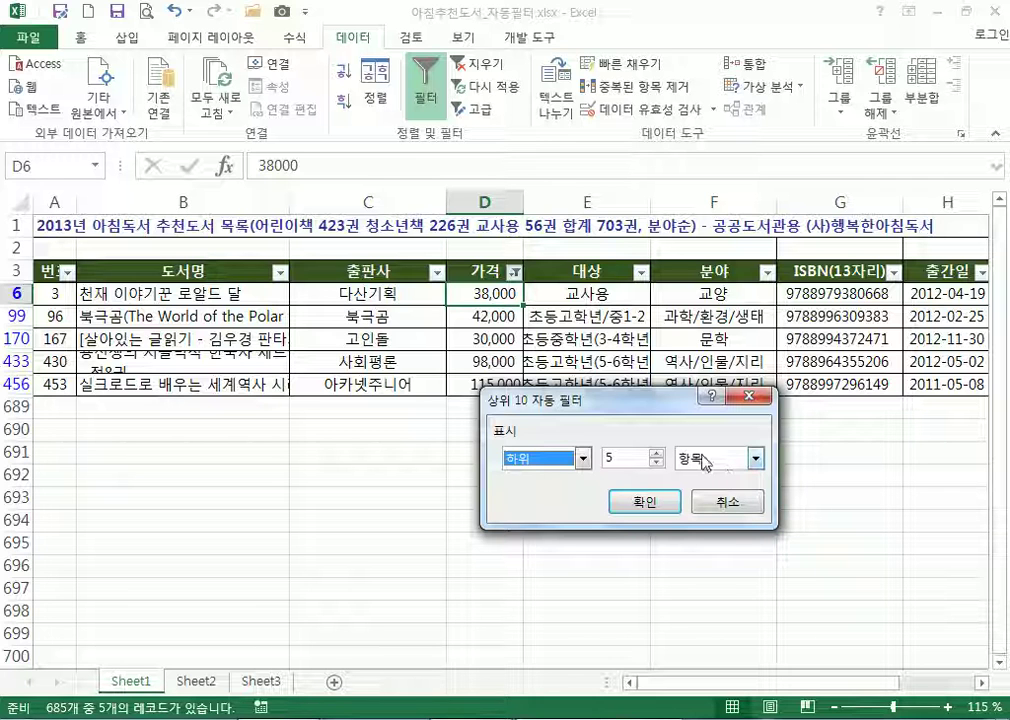
click(647, 503)
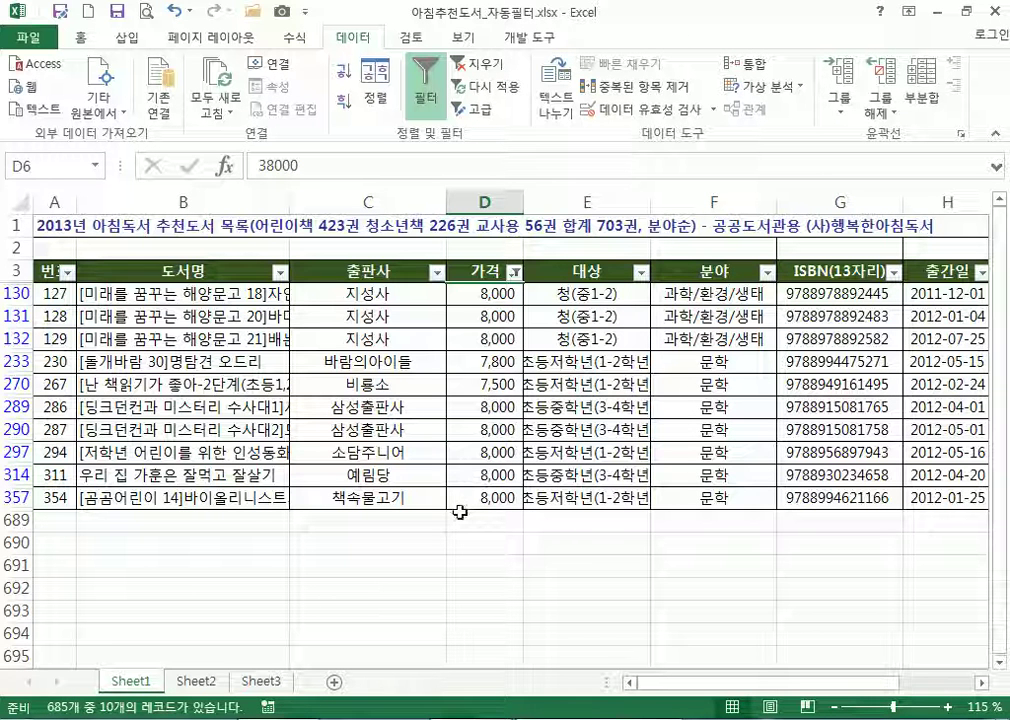
Compare the 가격 values in the filtered rows to examine the lowest and tied prices
click(476, 384)
click(474, 359)
click(476, 338)
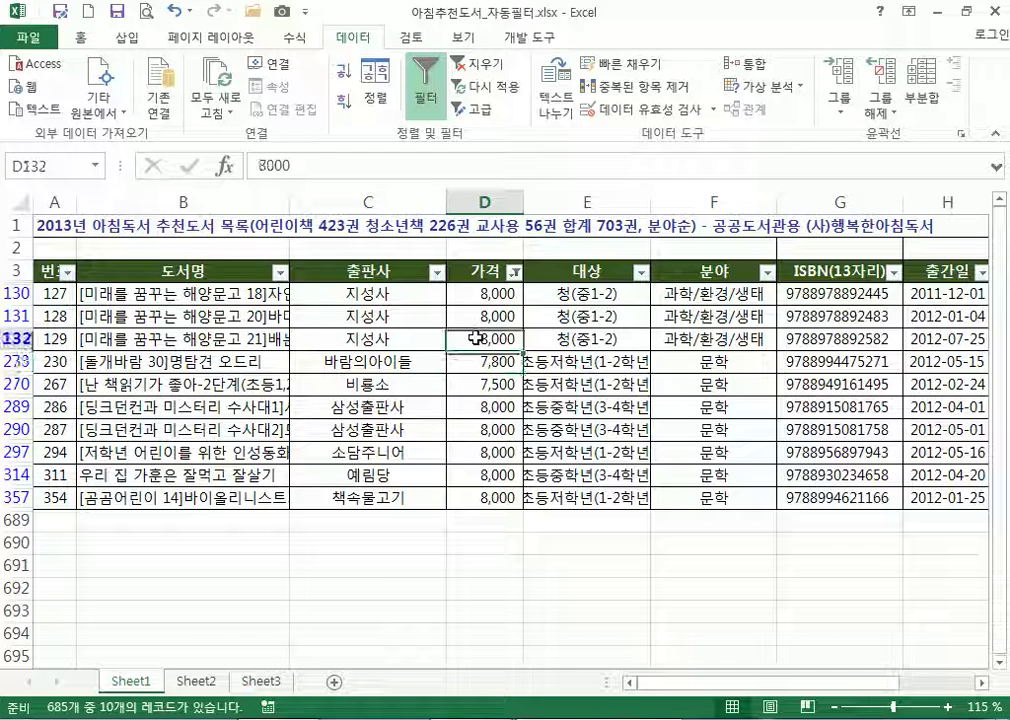
click(476, 407)
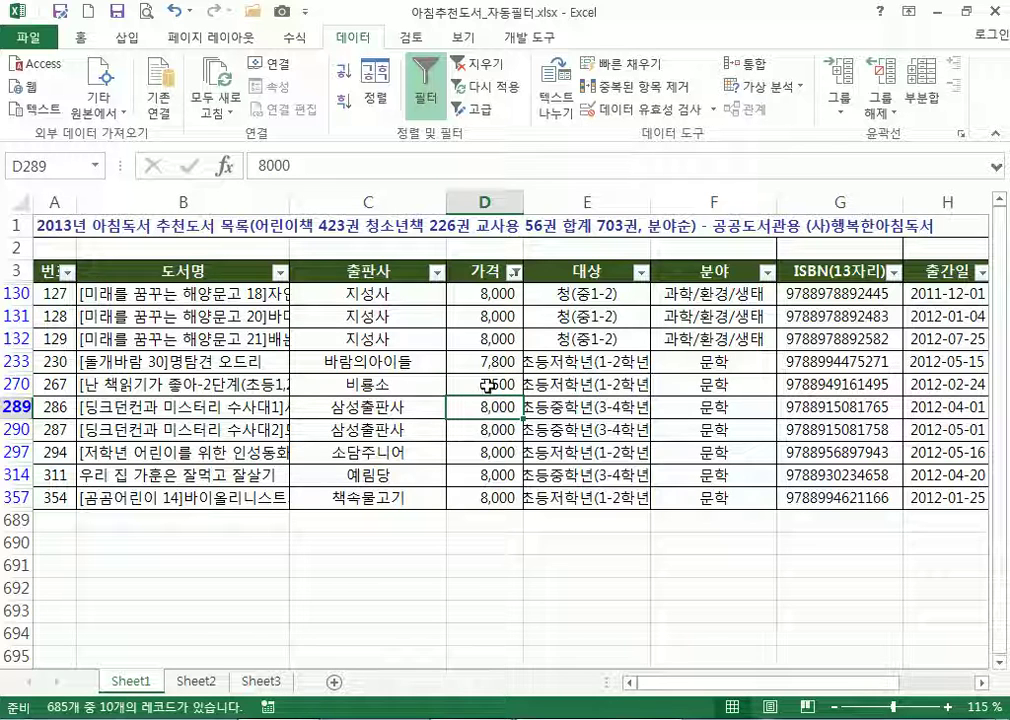
click(487, 297)
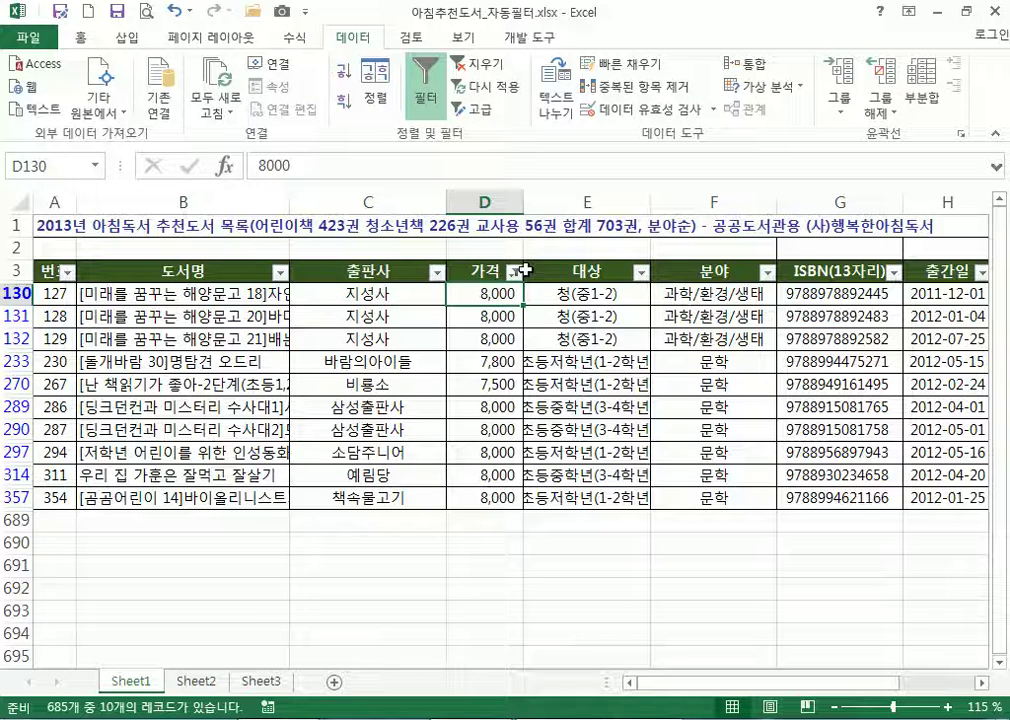
Filter the 가격 column with the 평균 초과 condition and look through the resulting rows
click(514, 272)
mouse_move(470, 416)
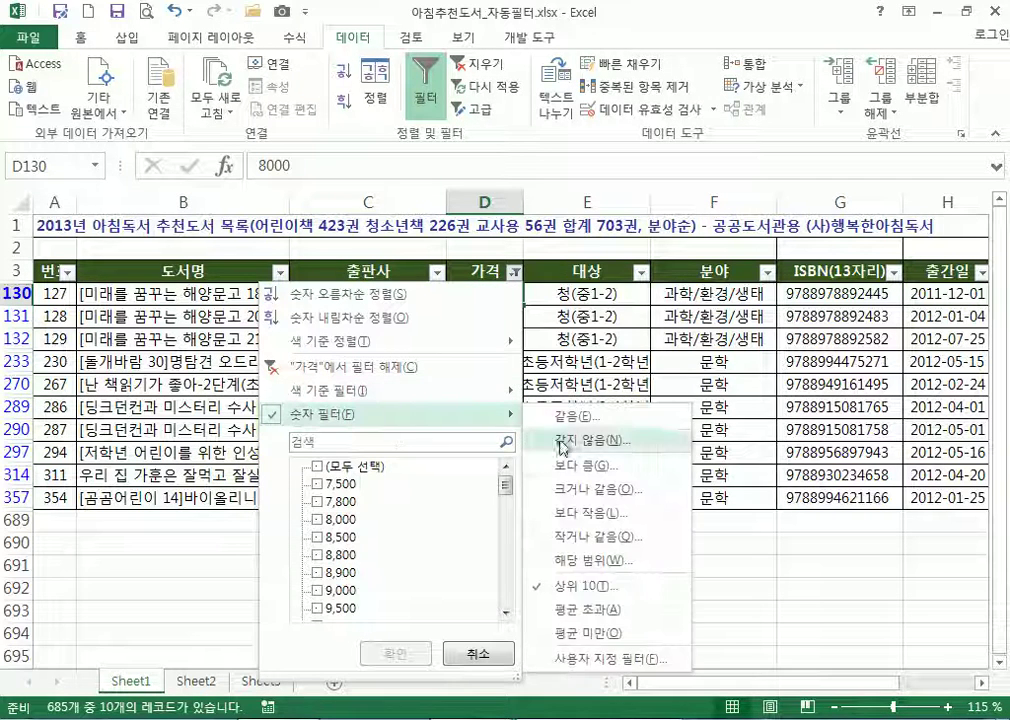
click(577, 610)
scroll(505, 435, down, 5)
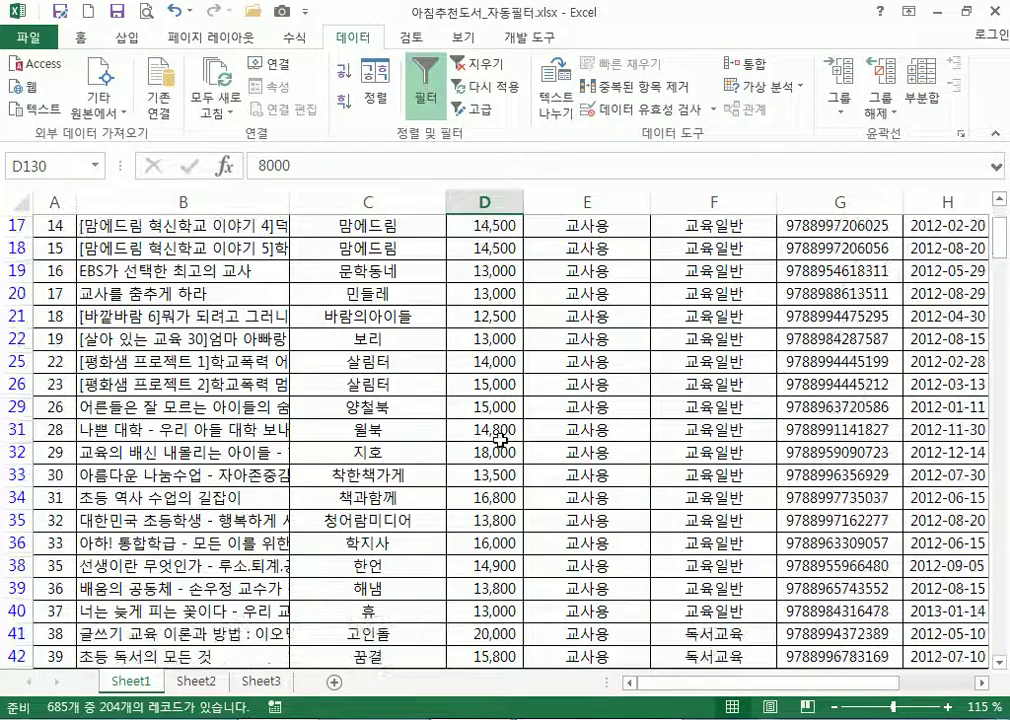
scroll(500, 440, down, 10)
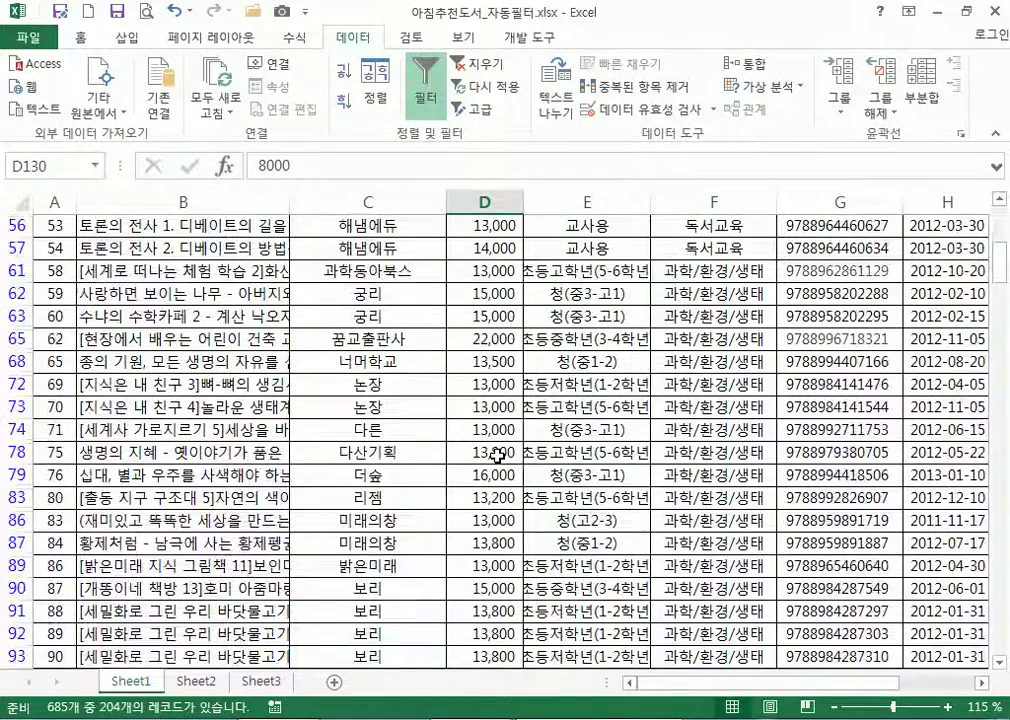
scroll(497, 456, up, 11)
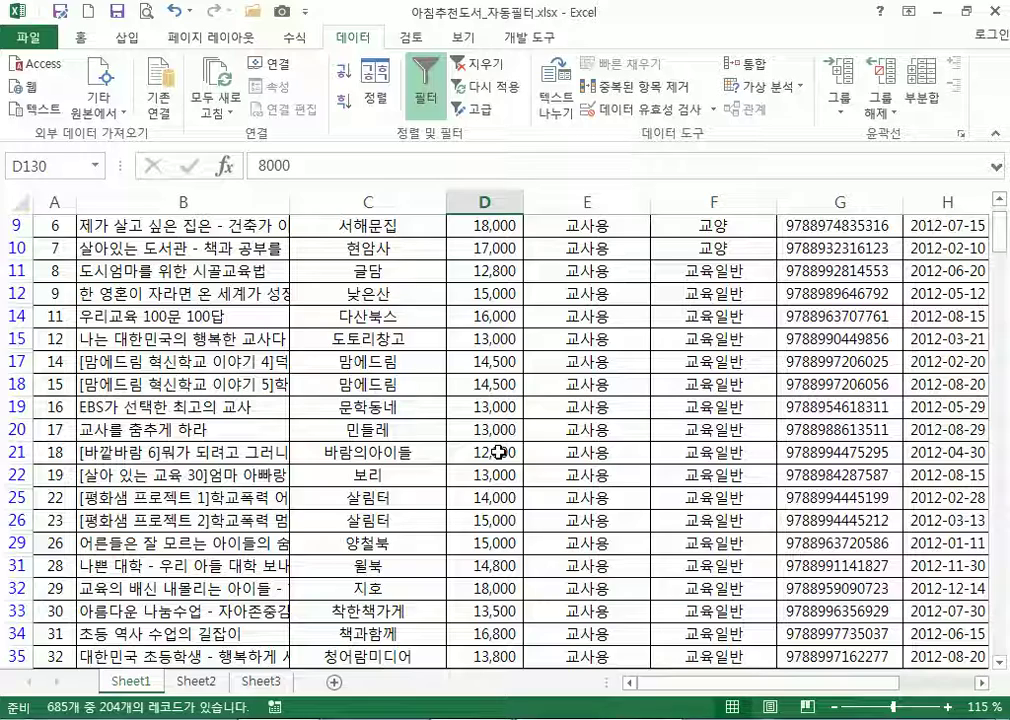
scroll(498, 452, up, 3)
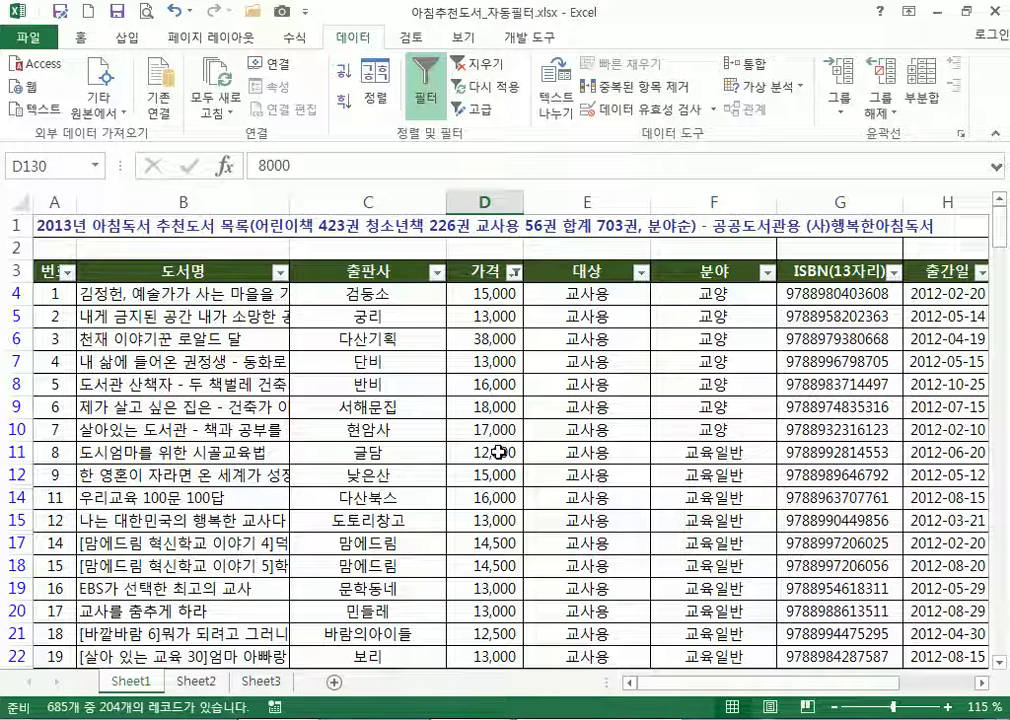
Start a custom filter on the 가격 column with the first condition set to >= 10000
click(513, 272)
mouse_move(450, 421)
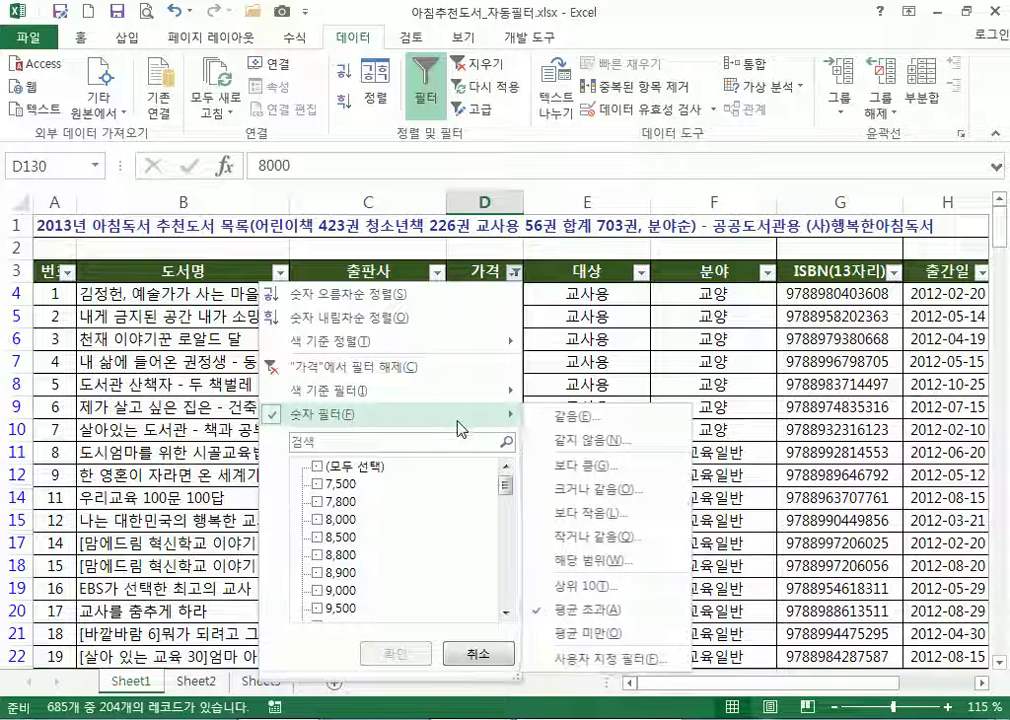
click(590, 664)
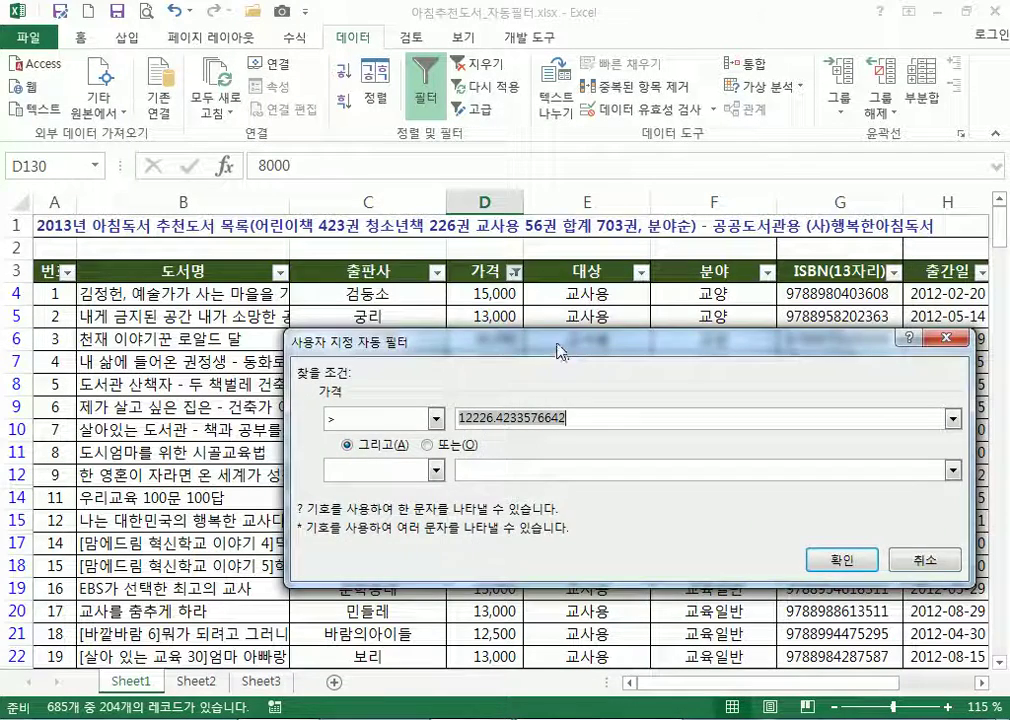
drag(559, 394, 610, 240)
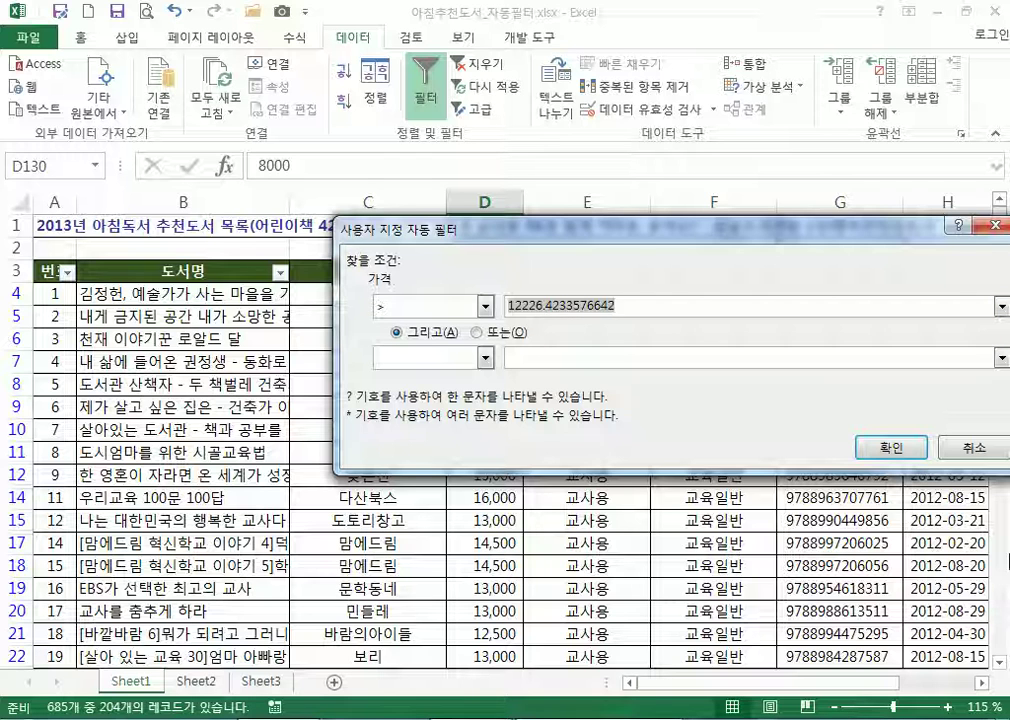
text(100000)
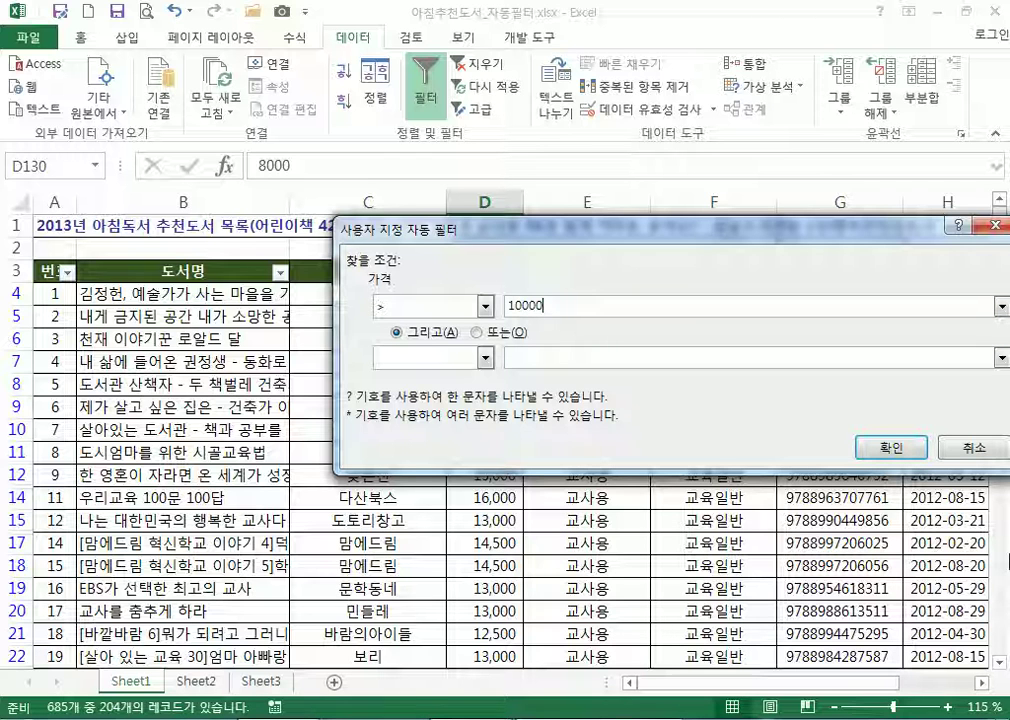
click(485, 306)
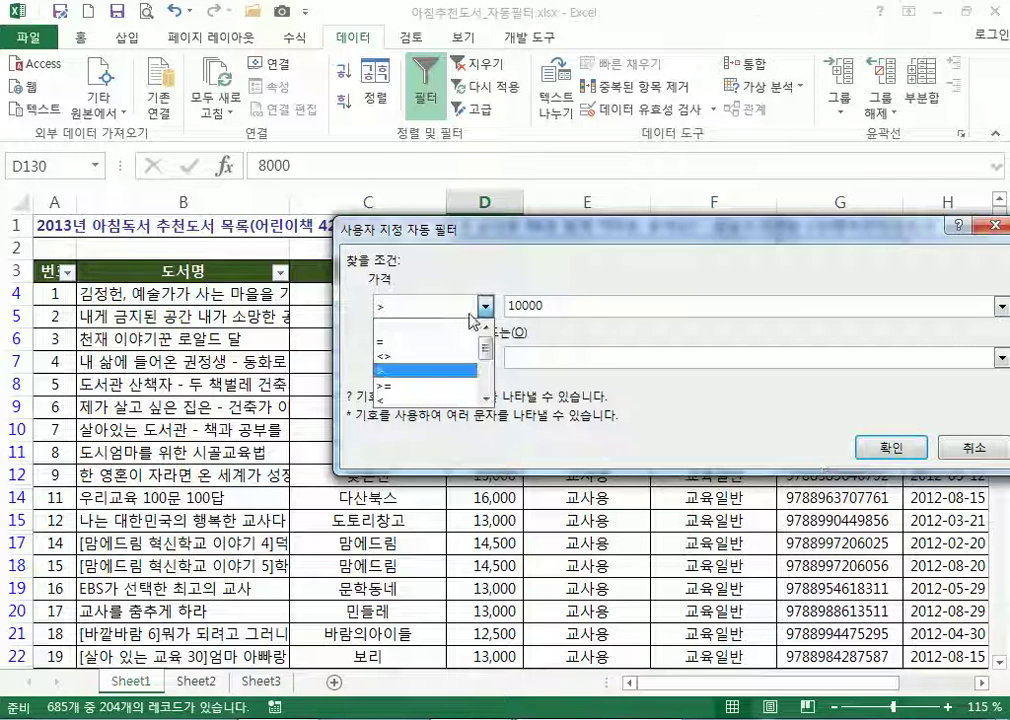
click(402, 387)
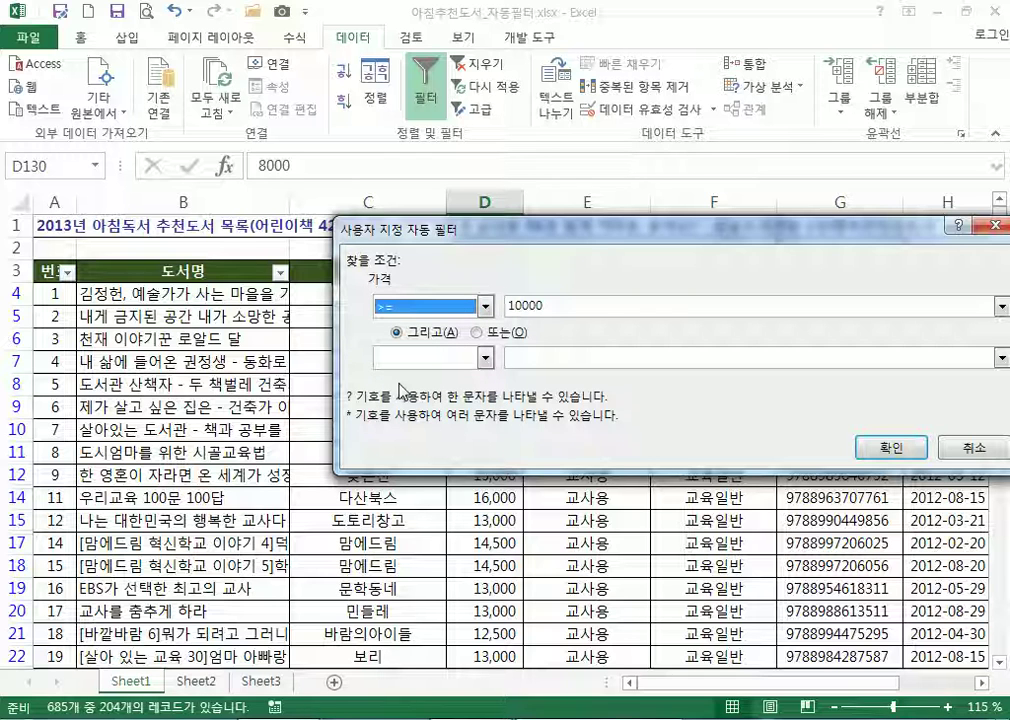
Add a second 가격 condition of < 20000, joined with 그리고, and apply the custom filter
click(555, 357)
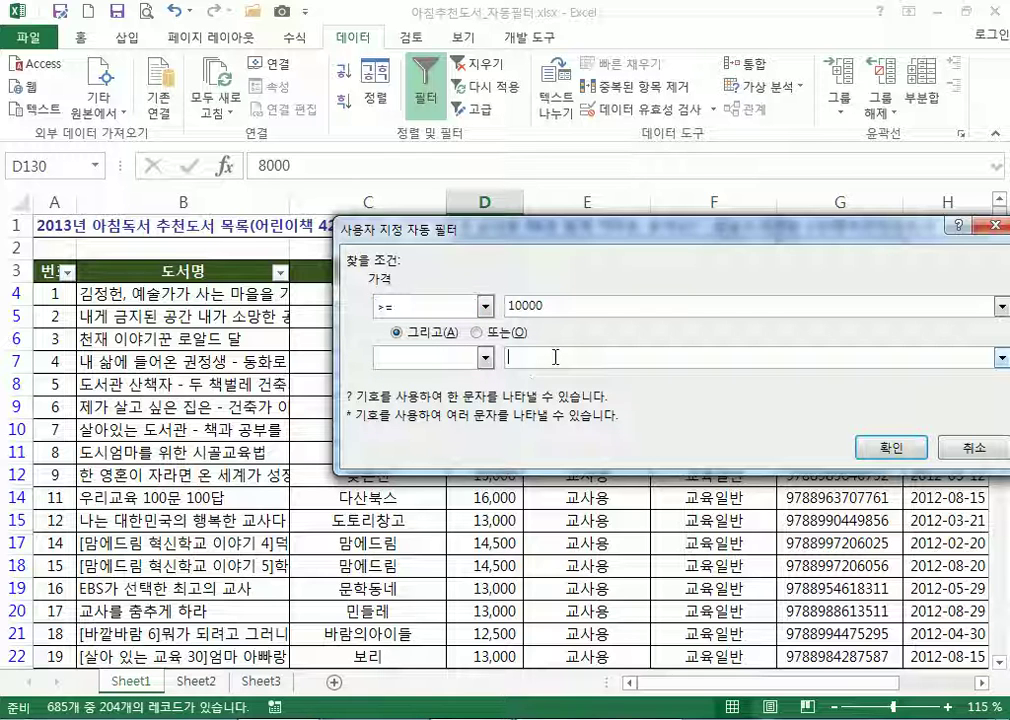
text(20000)
click(485, 357)
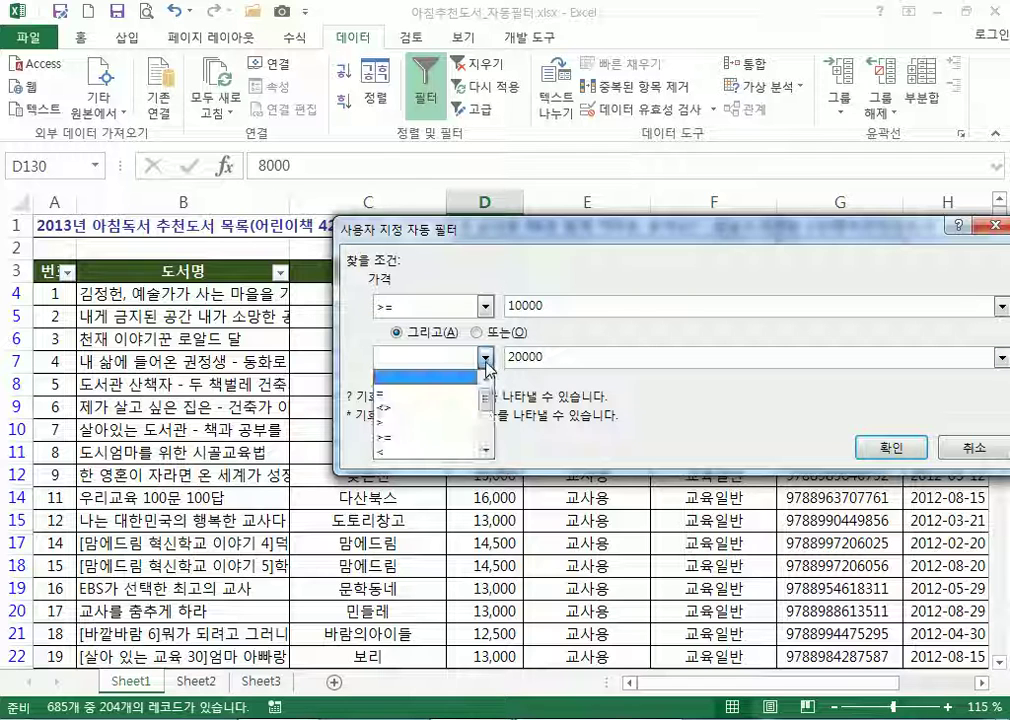
click(415, 452)
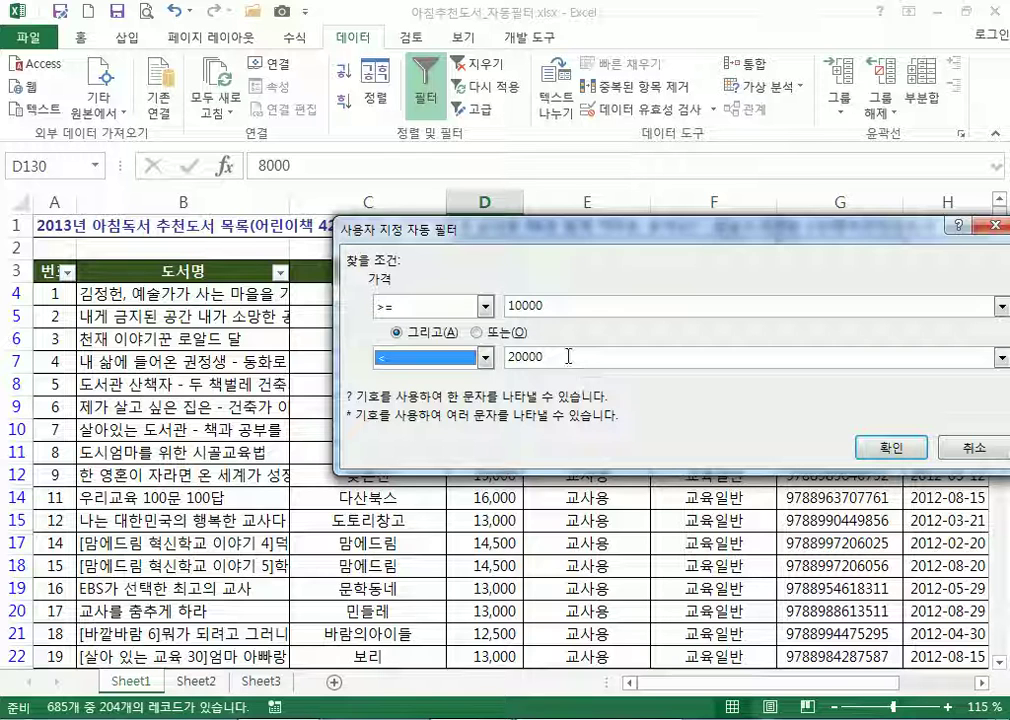
click(566, 306)
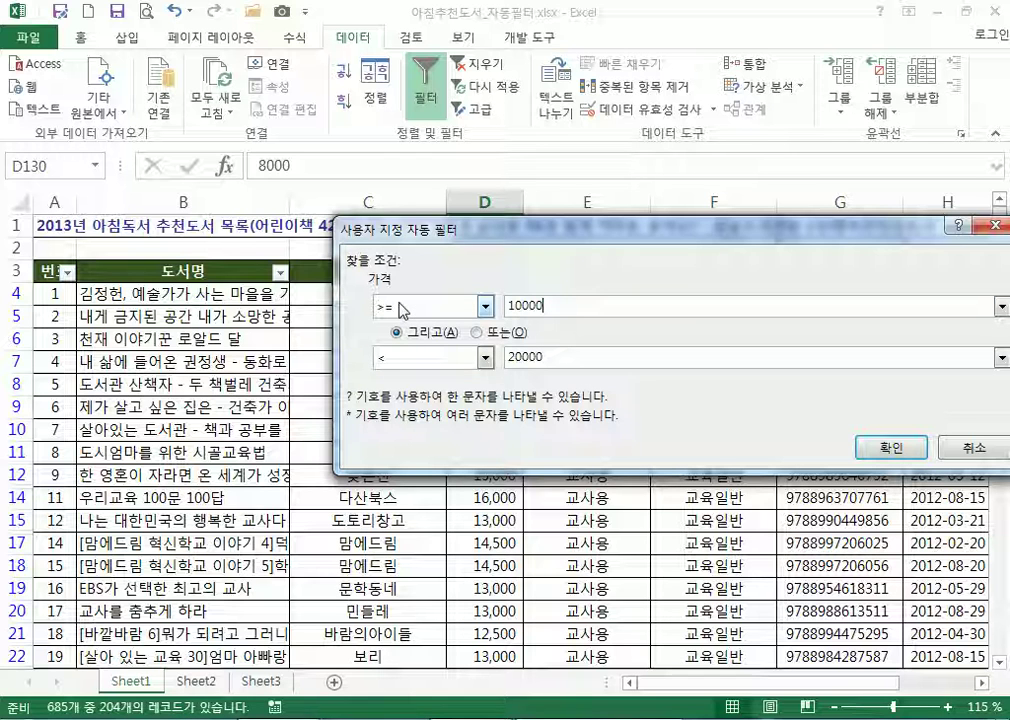
click(563, 361)
click(888, 448)
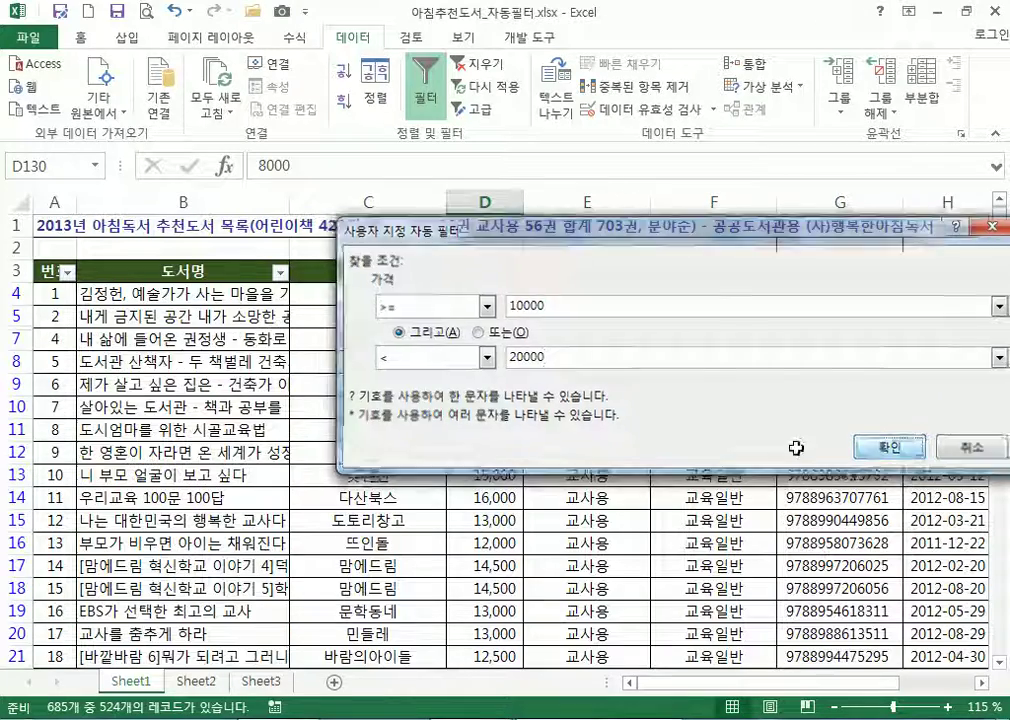
Look through the rows of the custom 가격 filter to examine which prices are listed
scroll(467, 337, down, 11)
scroll(467, 337, down, 17)
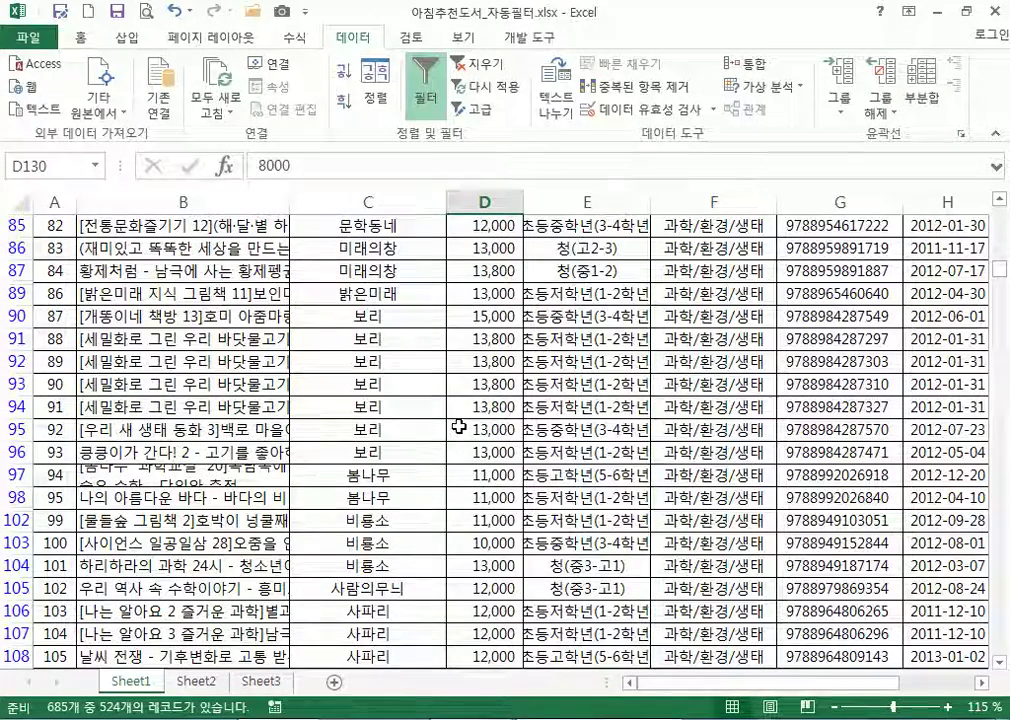
scroll(471, 419, down, 13)
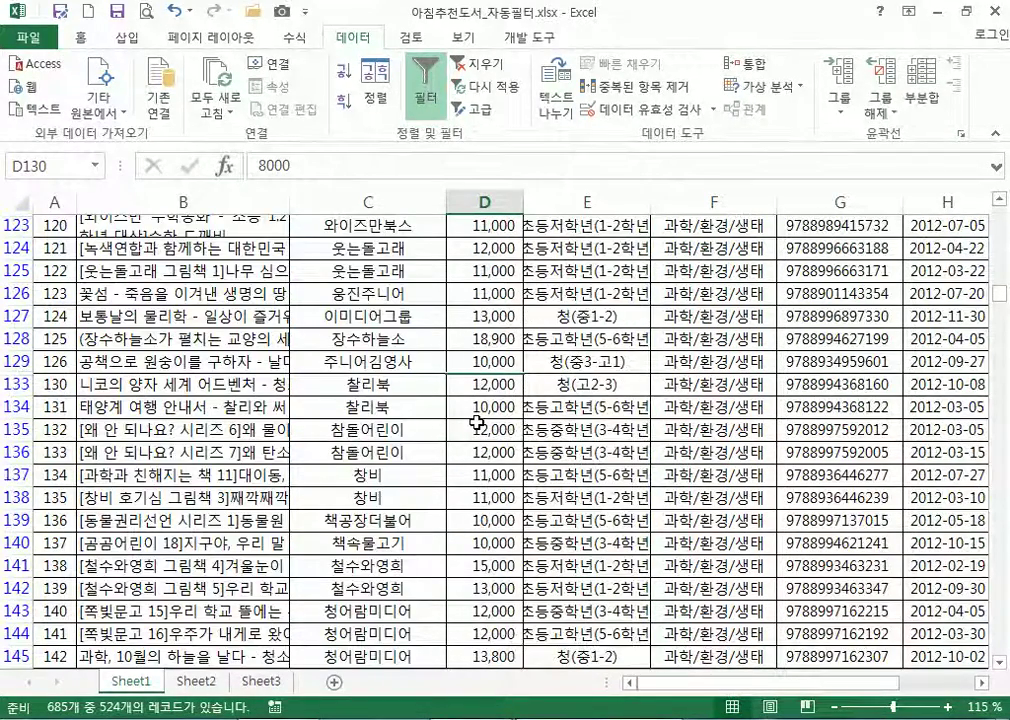
scroll(477, 423, up, 20)
scroll(477, 433, up, 10)
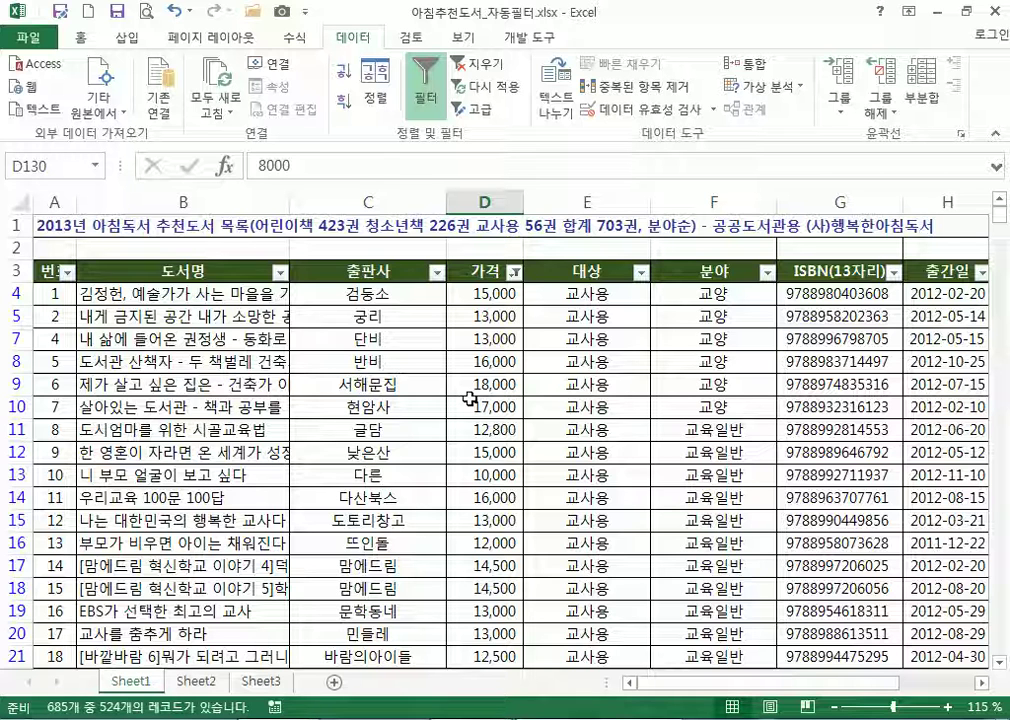
Turn AutoFilter off for the book list and turn it on again from the first 도서명 entry
click(427, 95)
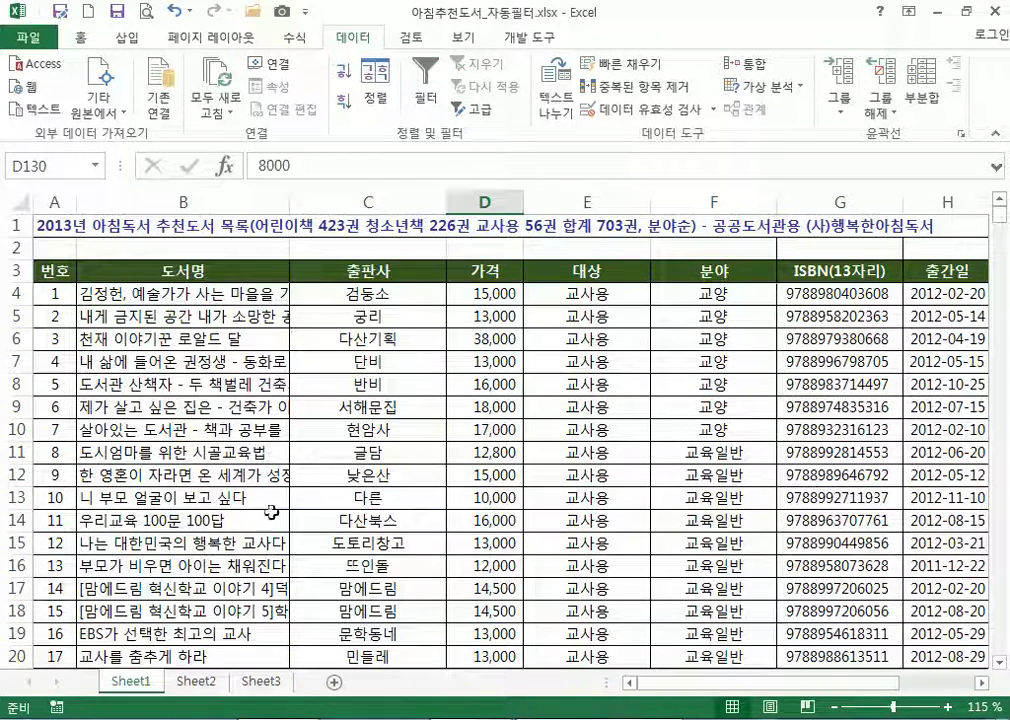
click(235, 294)
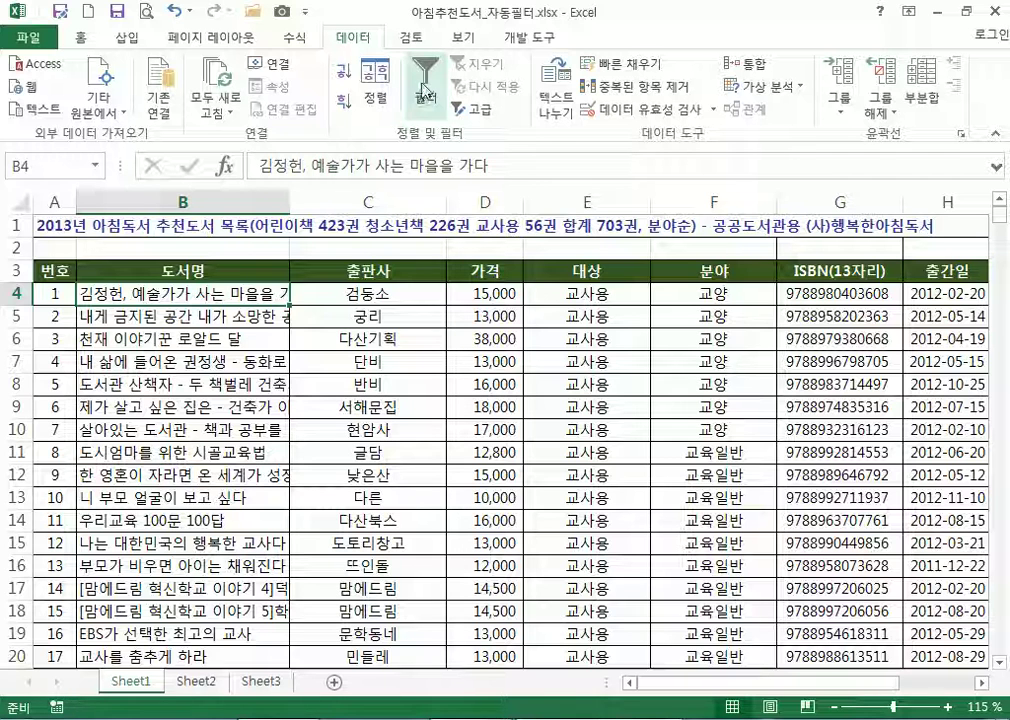
click(426, 82)
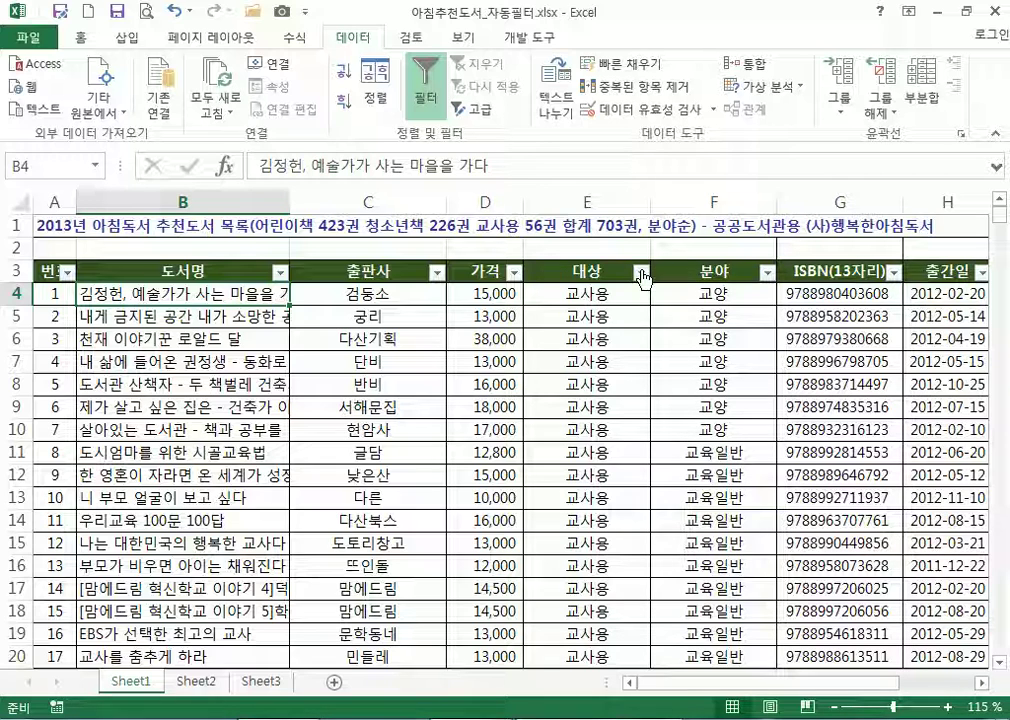
Filter the 대상 column to only 청(고2-3), 청(중1-2) and 청(중3-고1)
scroll(590, 360, down, 17)
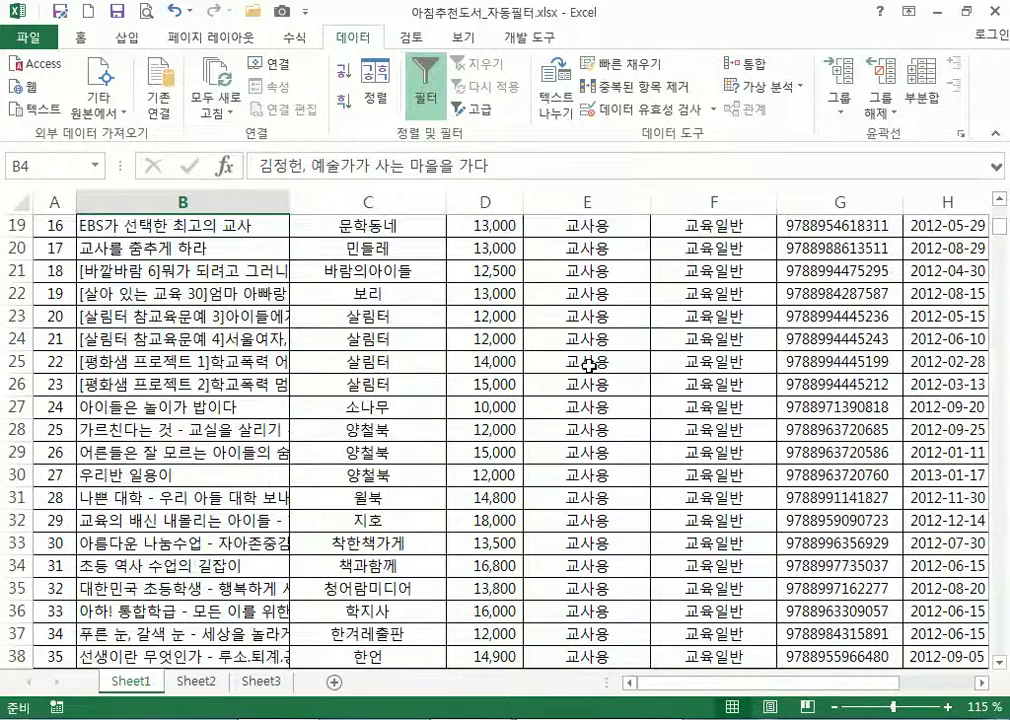
scroll(594, 370, down, 6)
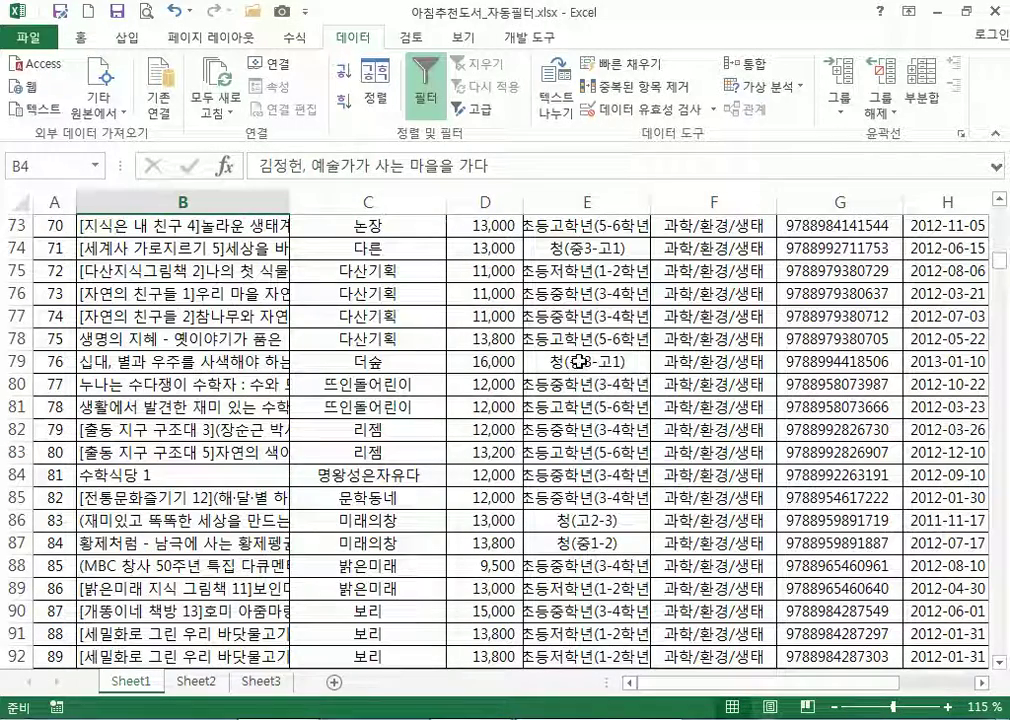
click(585, 362)
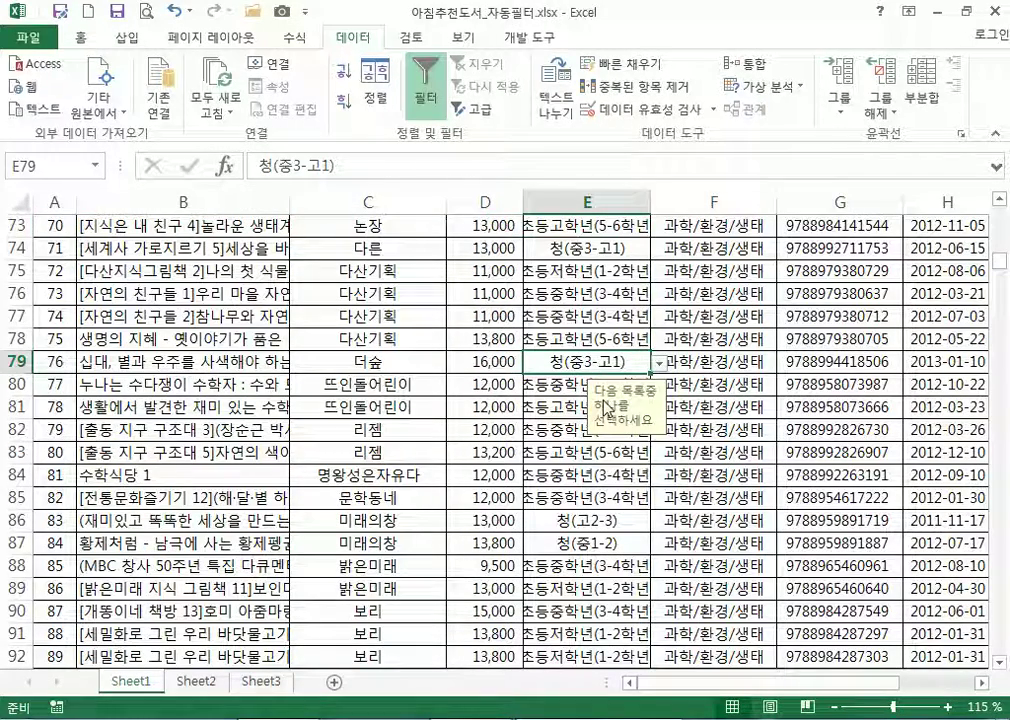
scroll(605, 408, up, 20)
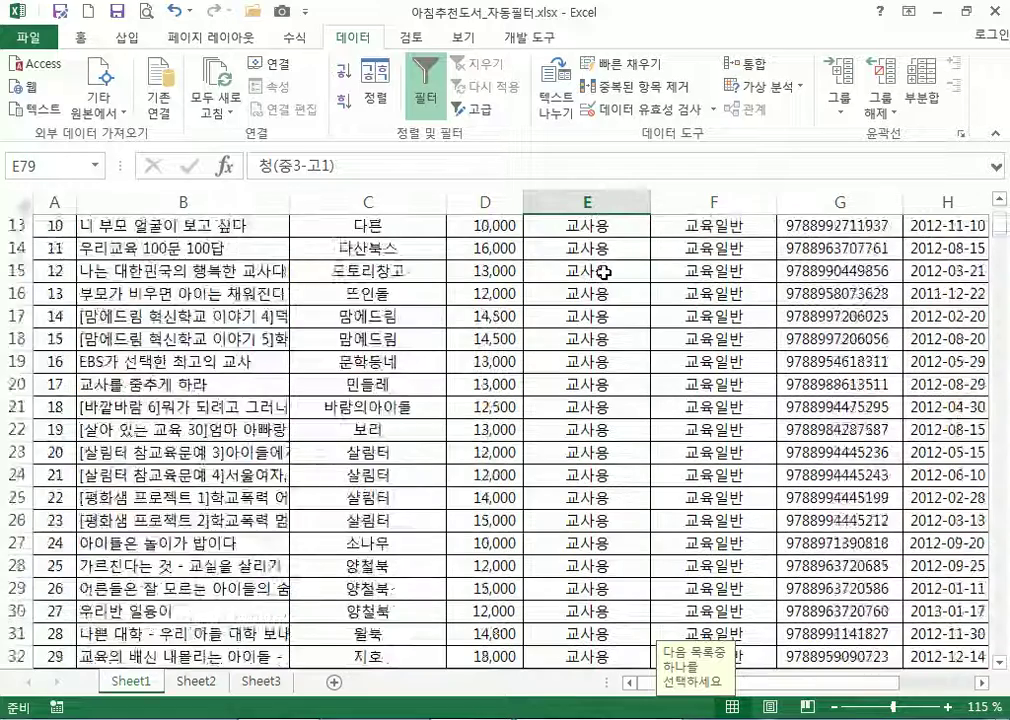
scroll(605, 272, up, 4)
click(641, 272)
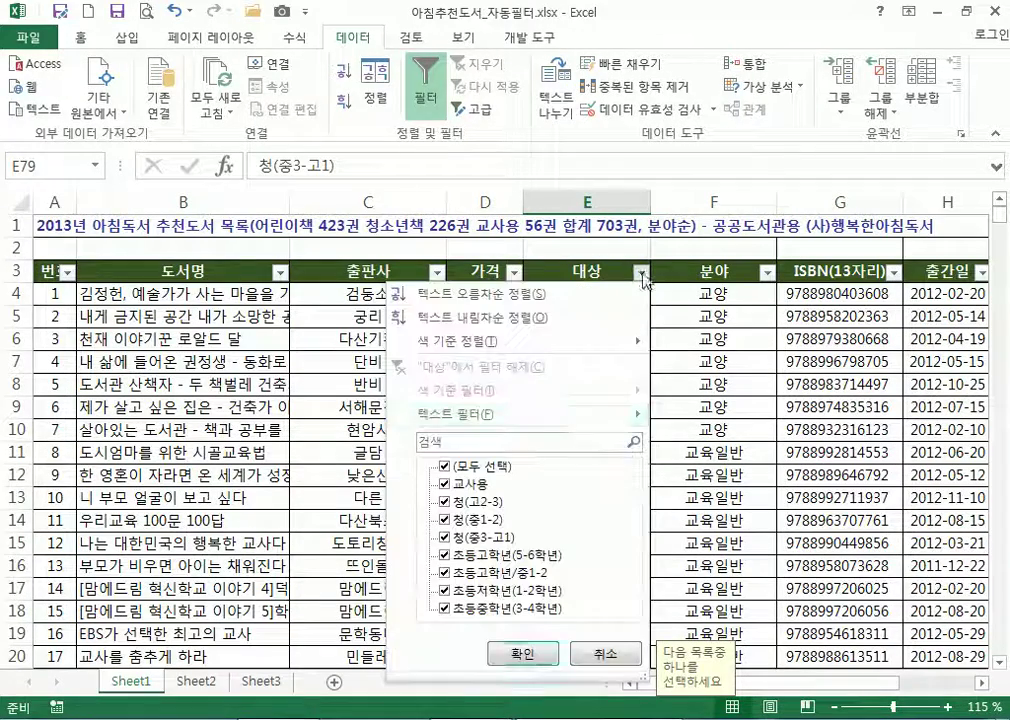
click(445, 467)
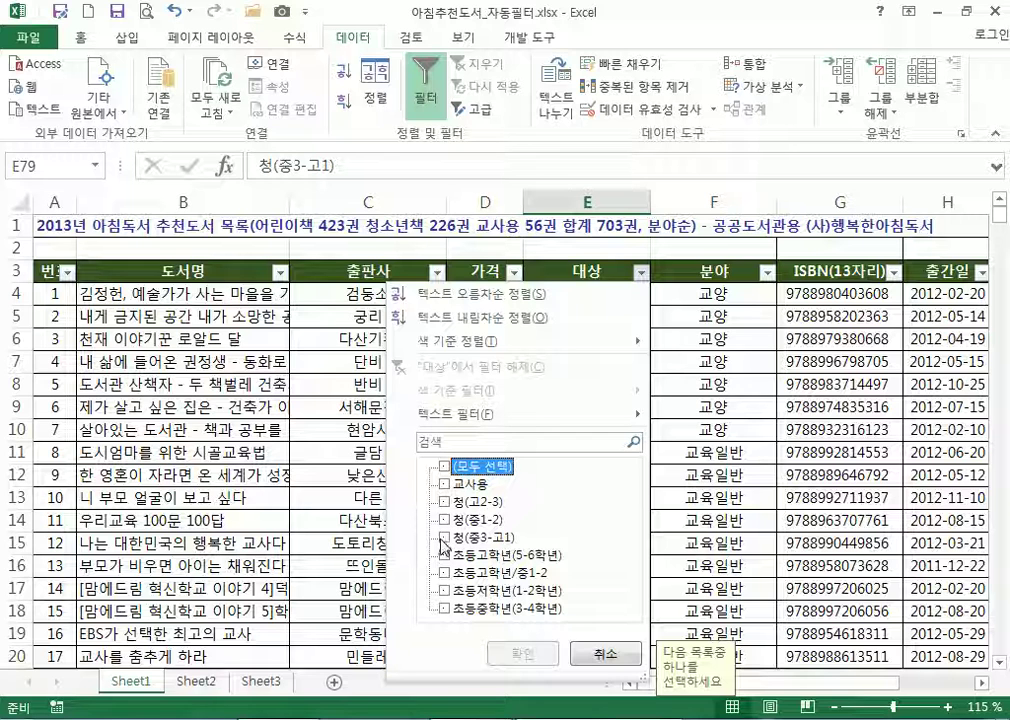
click(444, 539)
click(446, 519)
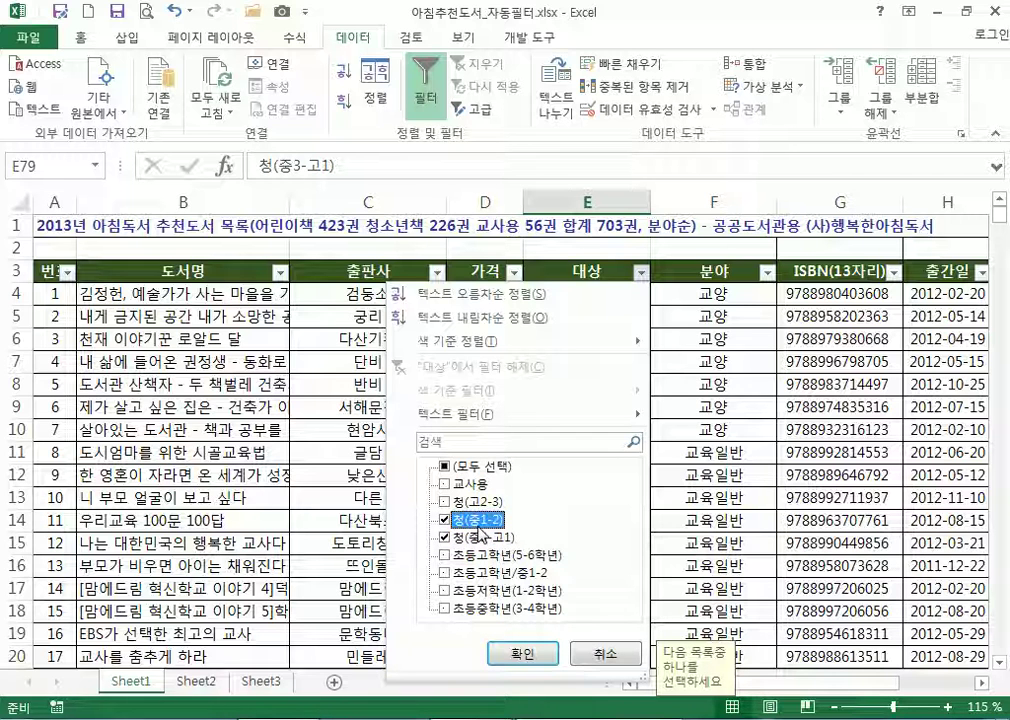
click(446, 501)
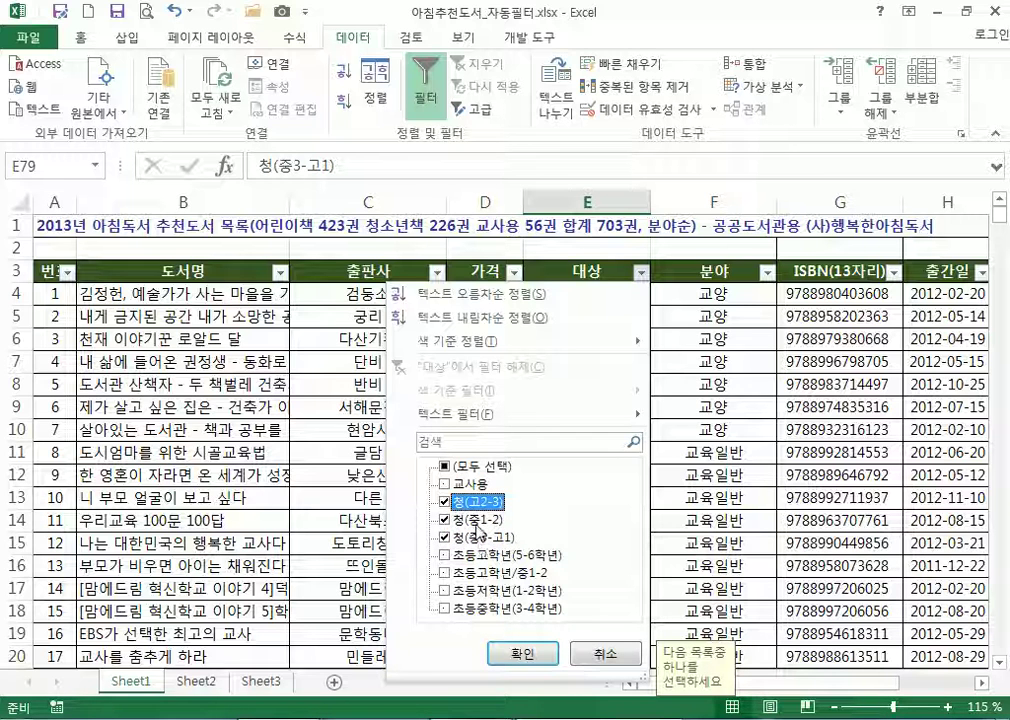
click(520, 654)
Look over the filtered 대상 rows and restrict the 분야 column to only 문학
scroll(594, 376, down, 10)
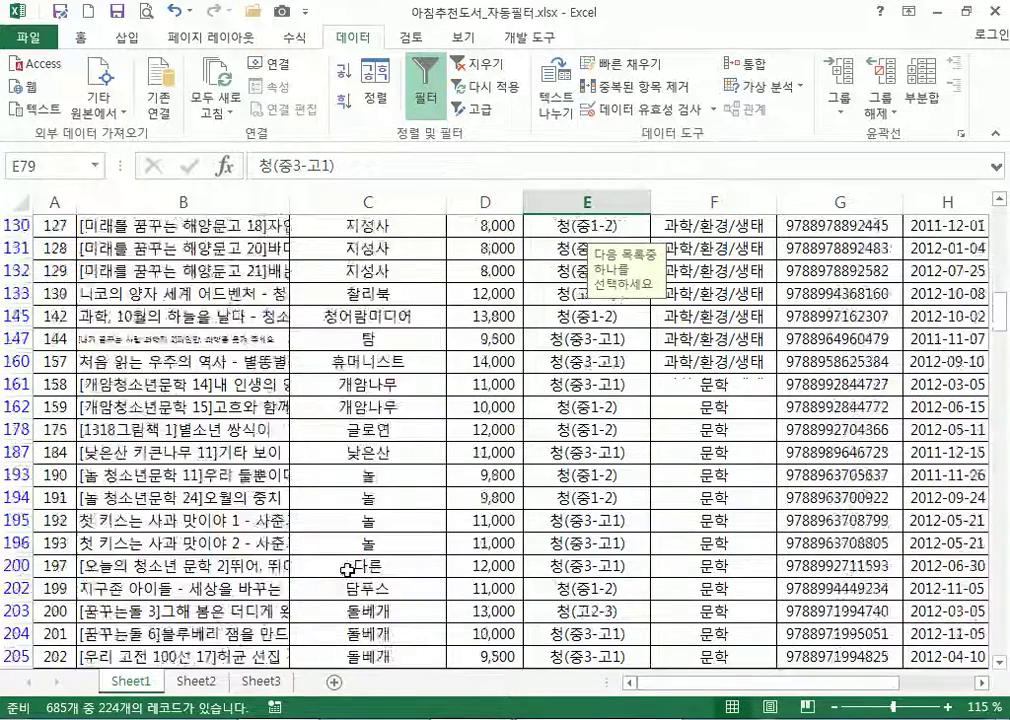
scroll(638, 412, up, 12)
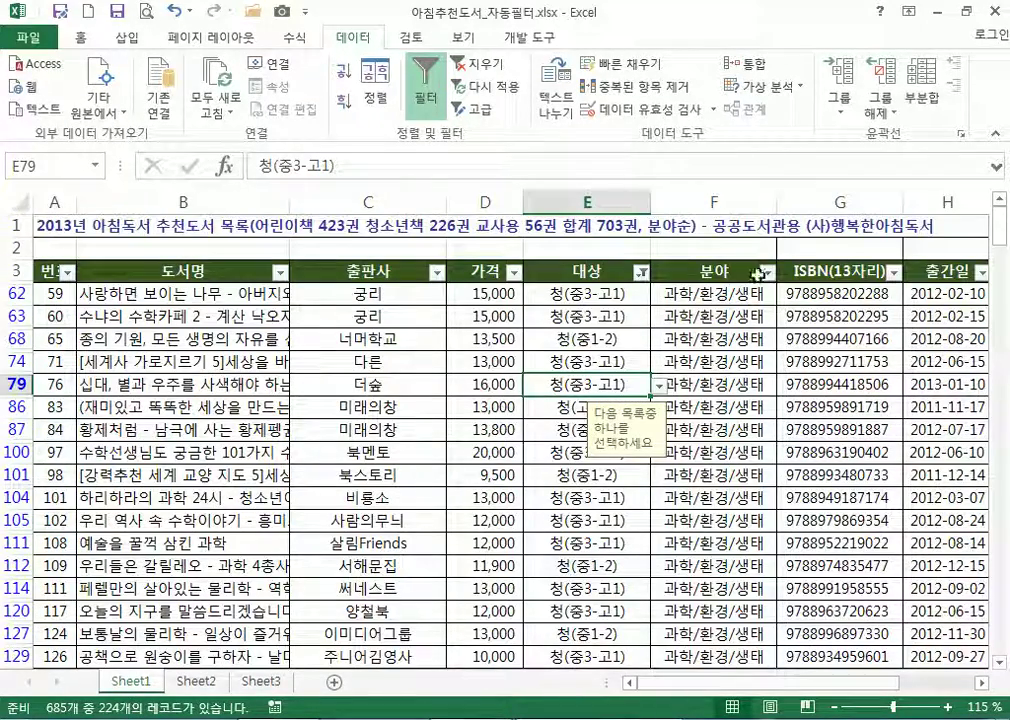
click(767, 272)
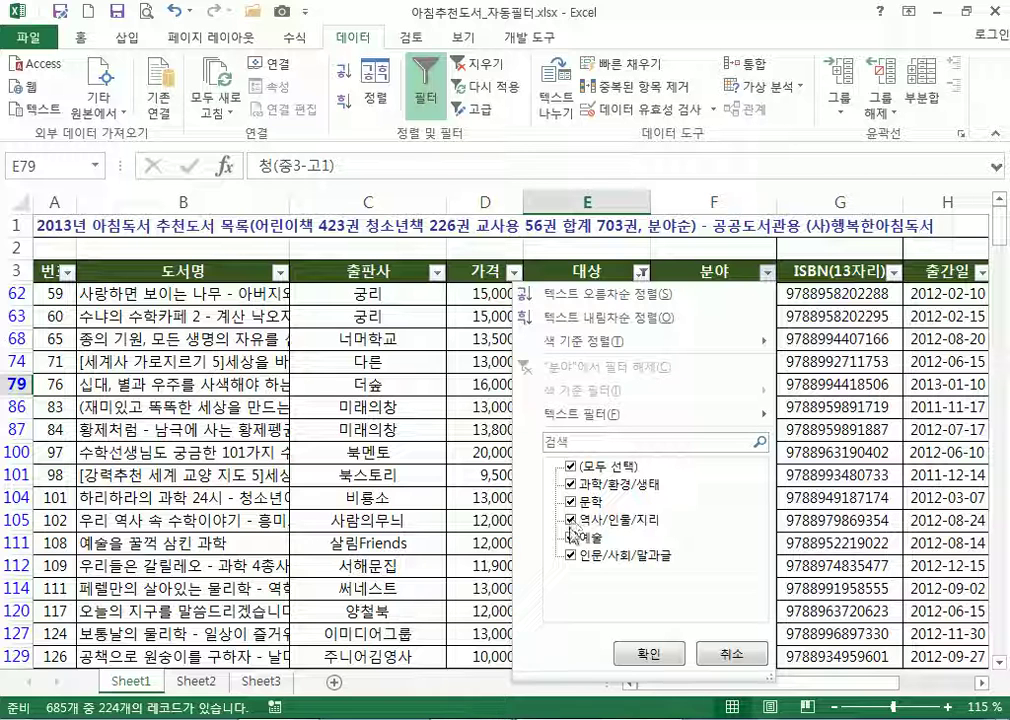
click(570, 466)
click(571, 503)
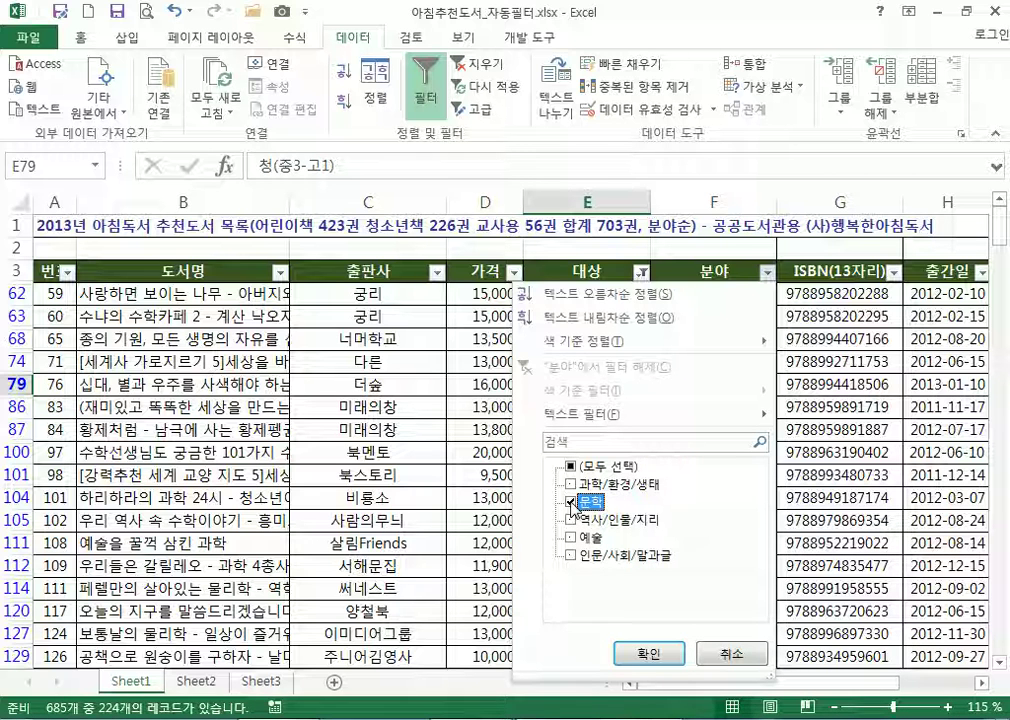
click(649, 653)
Look through the 문학 rows and filter the 출판사 column to only 문학과지성사
scroll(583, 317, down, 3)
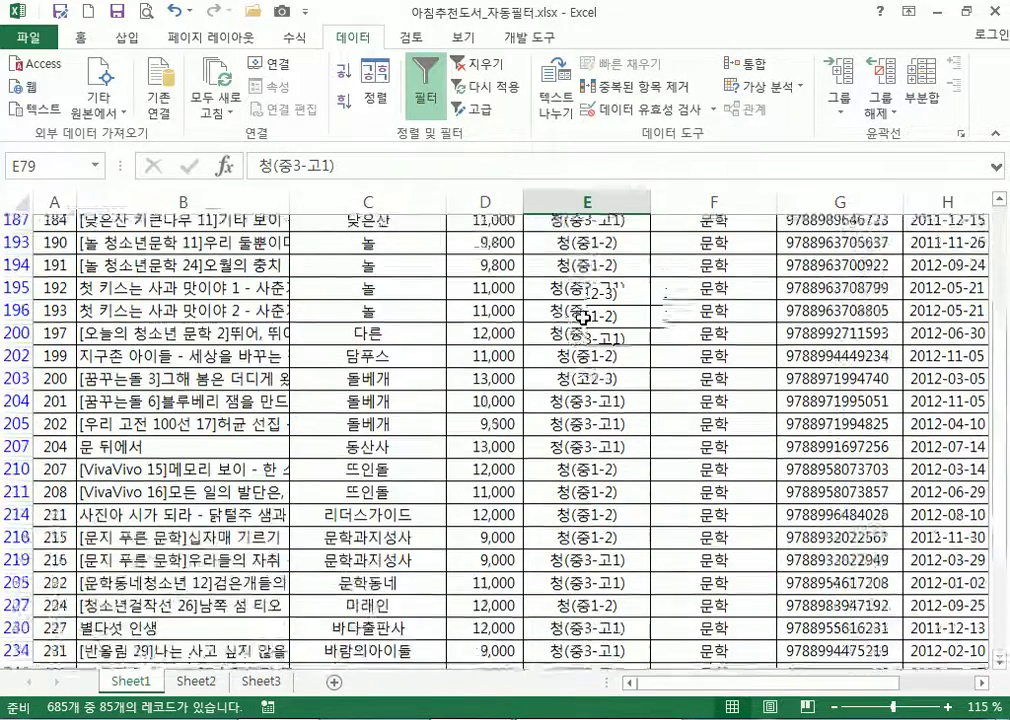
scroll(744, 255, up, 3)
scroll(733, 296, down, 10)
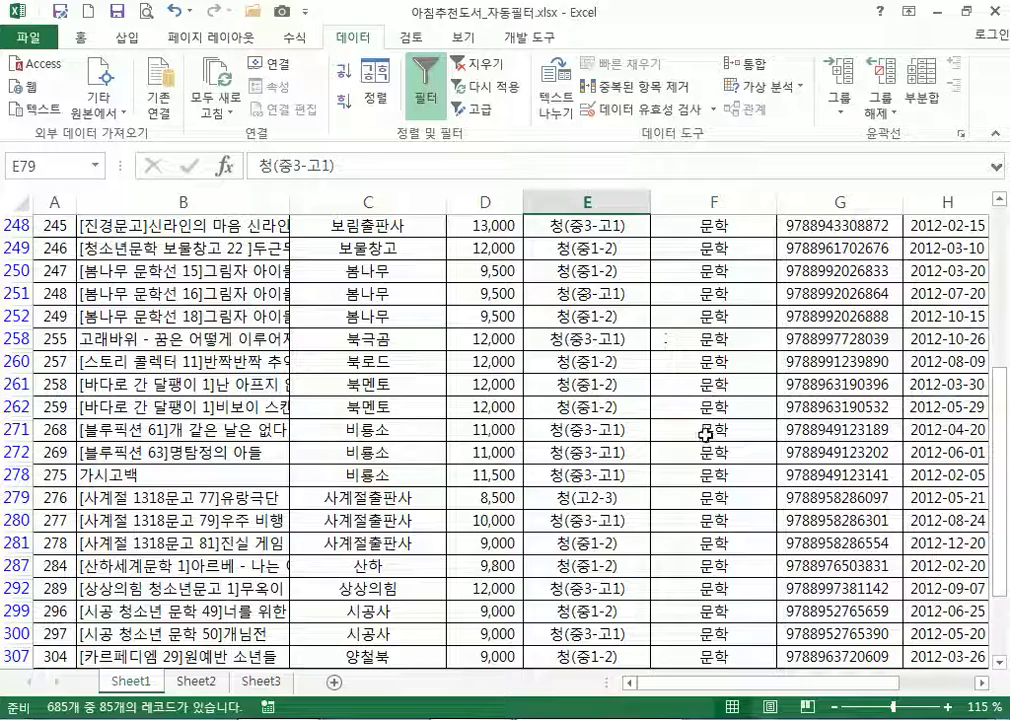
scroll(435, 256, up, 11)
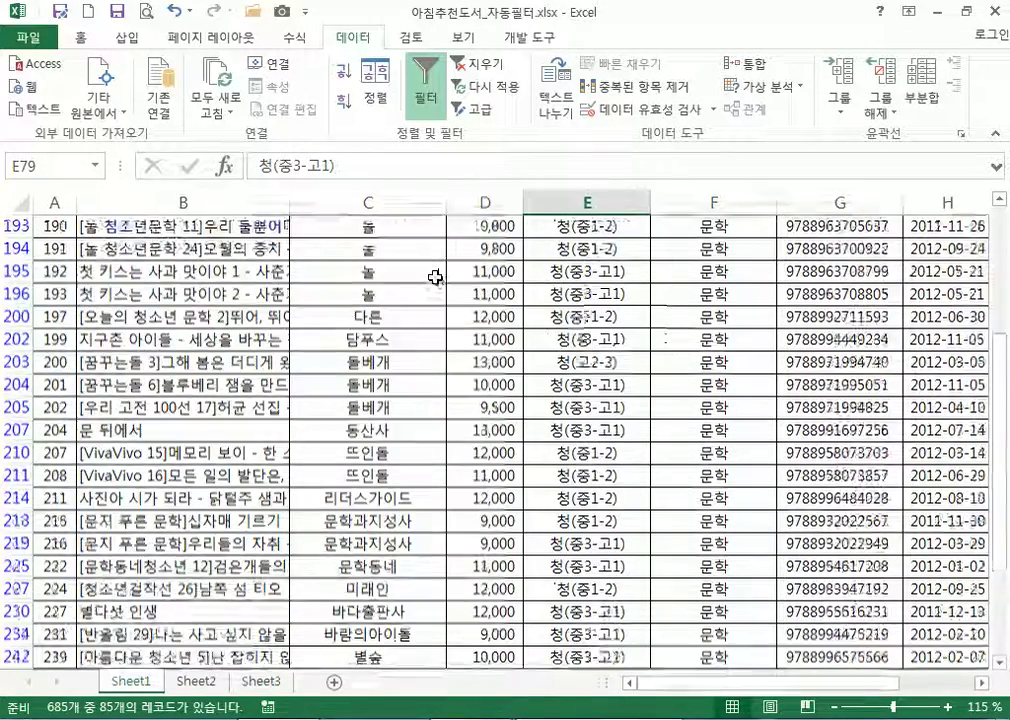
click(437, 272)
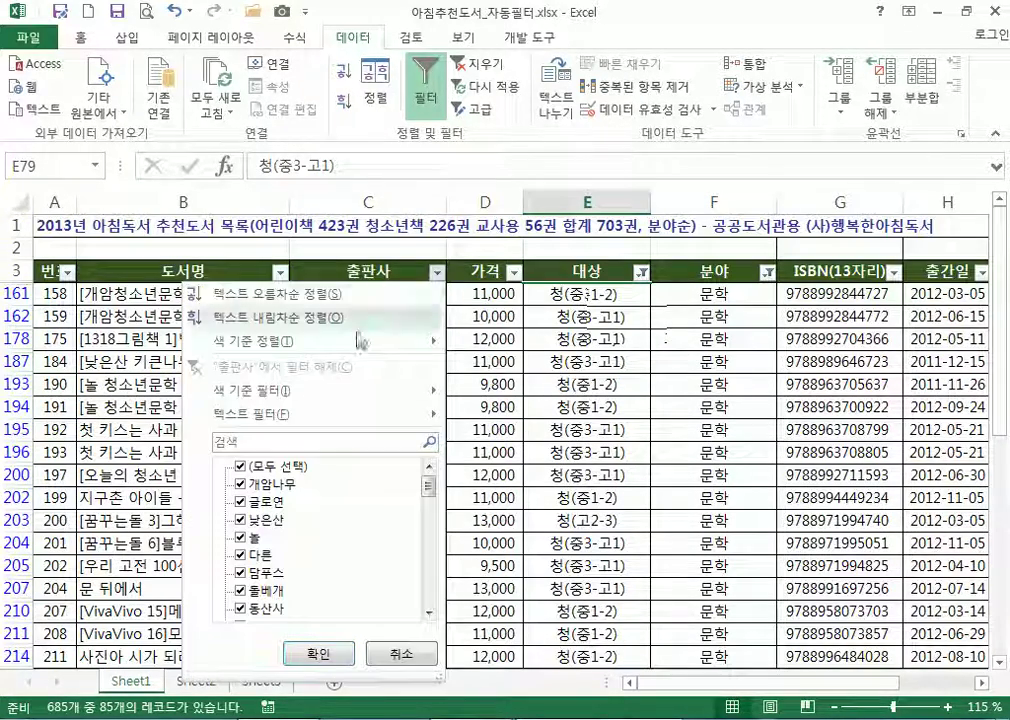
click(241, 467)
drag(428, 487, 430, 514)
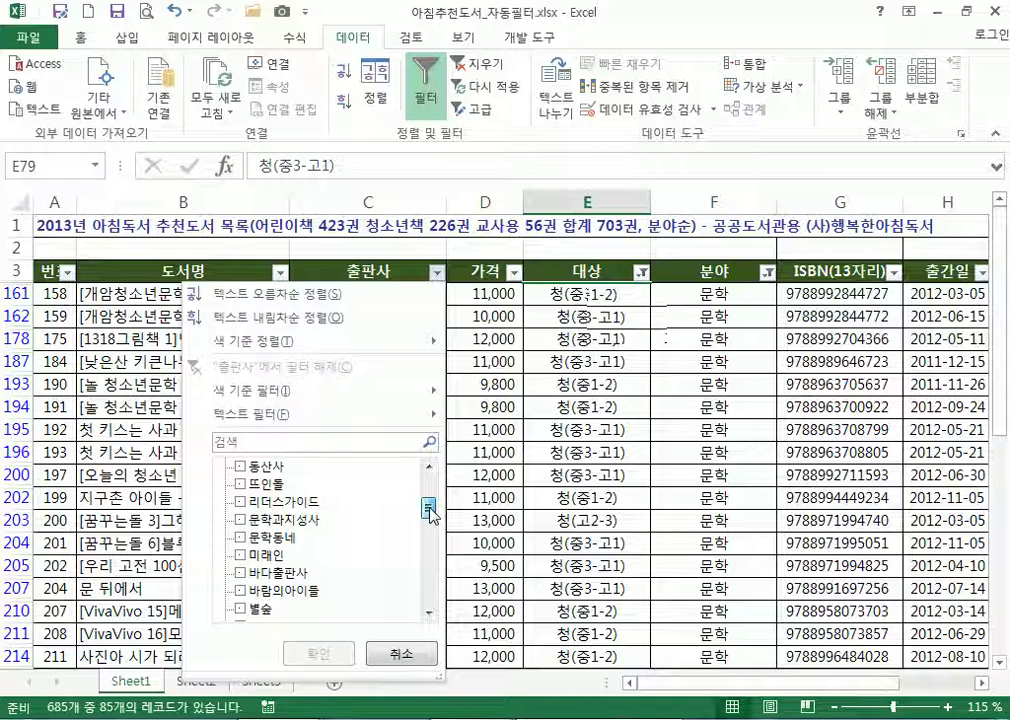
click(241, 521)
click(319, 654)
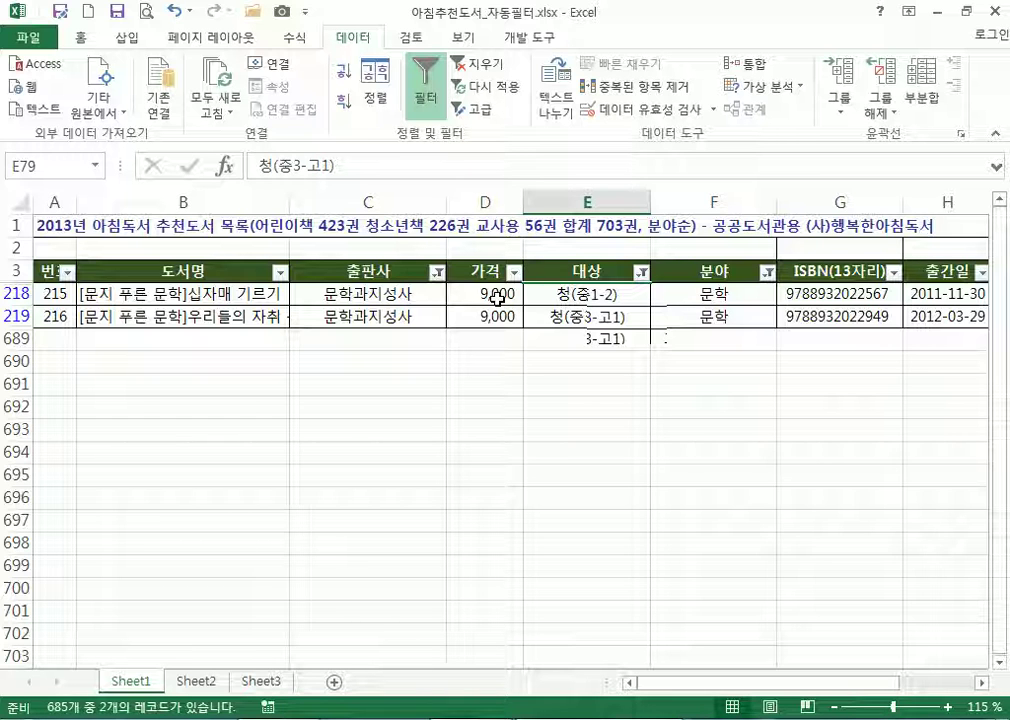
Clear the filter from the 출판사 column only
click(406, 298)
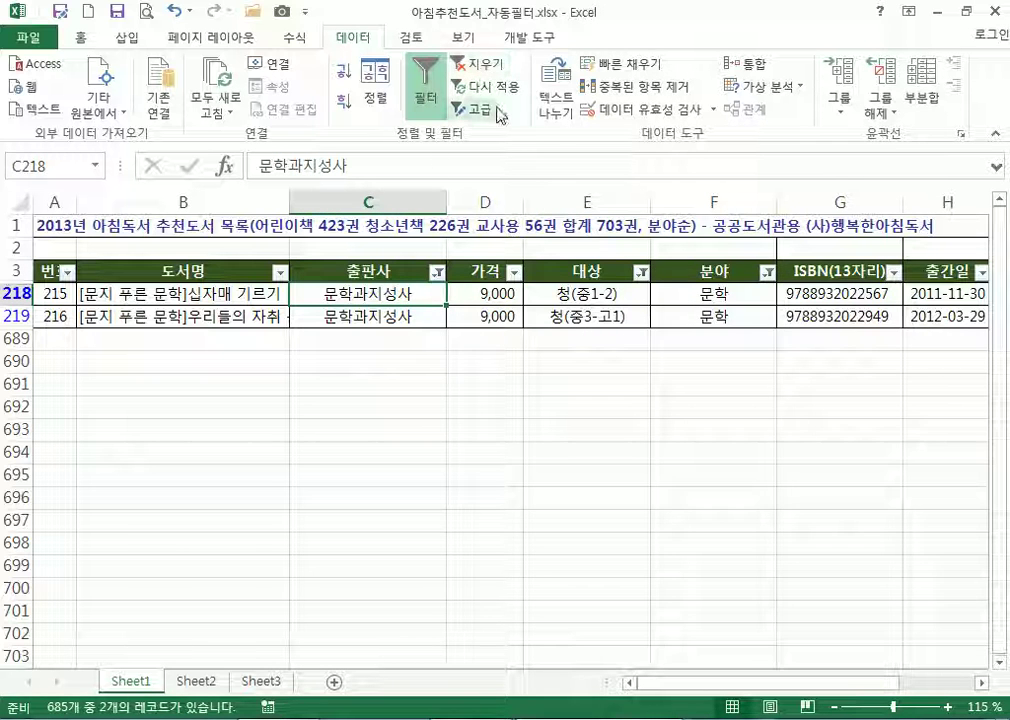
click(437, 271)
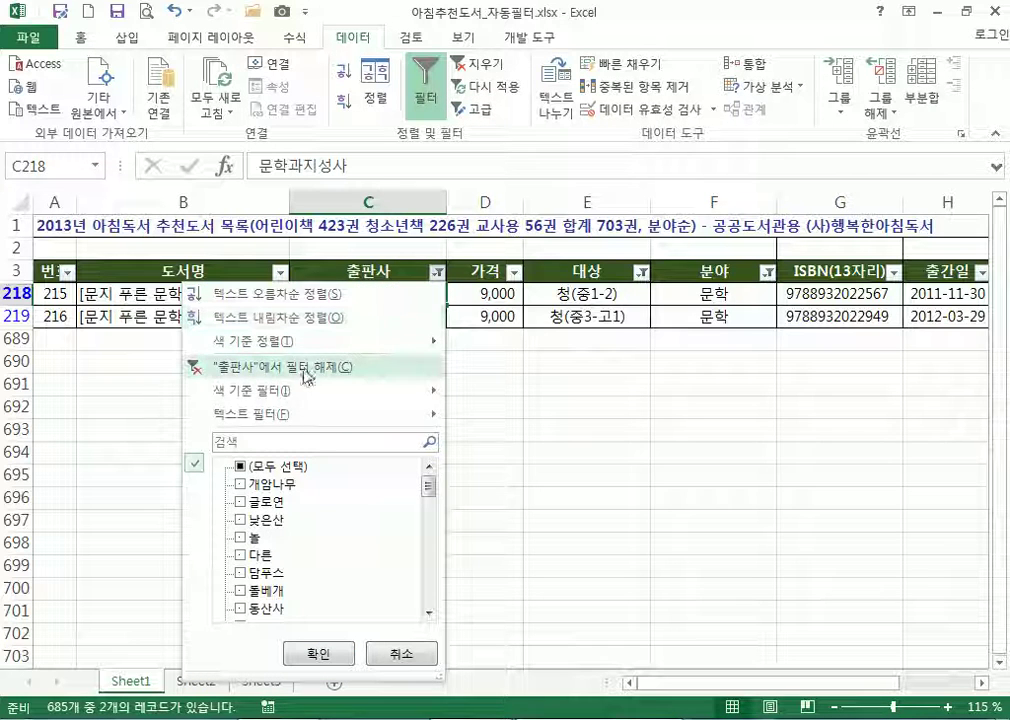
click(309, 376)
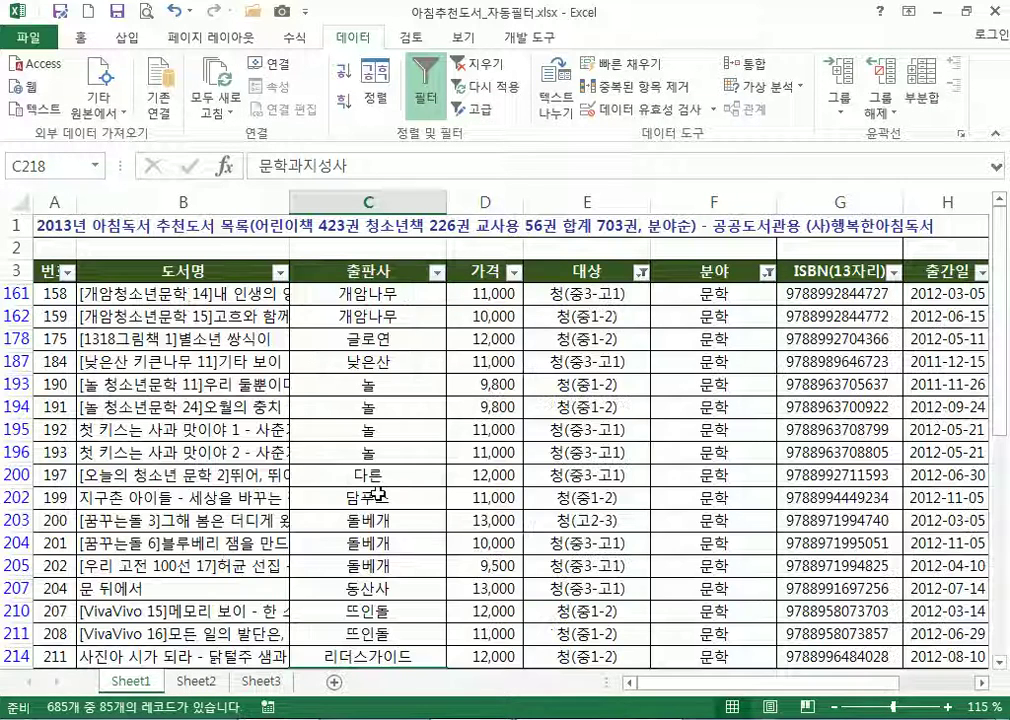
Clear all remaining column filters at once while keeping AutoFilter on
click(641, 273)
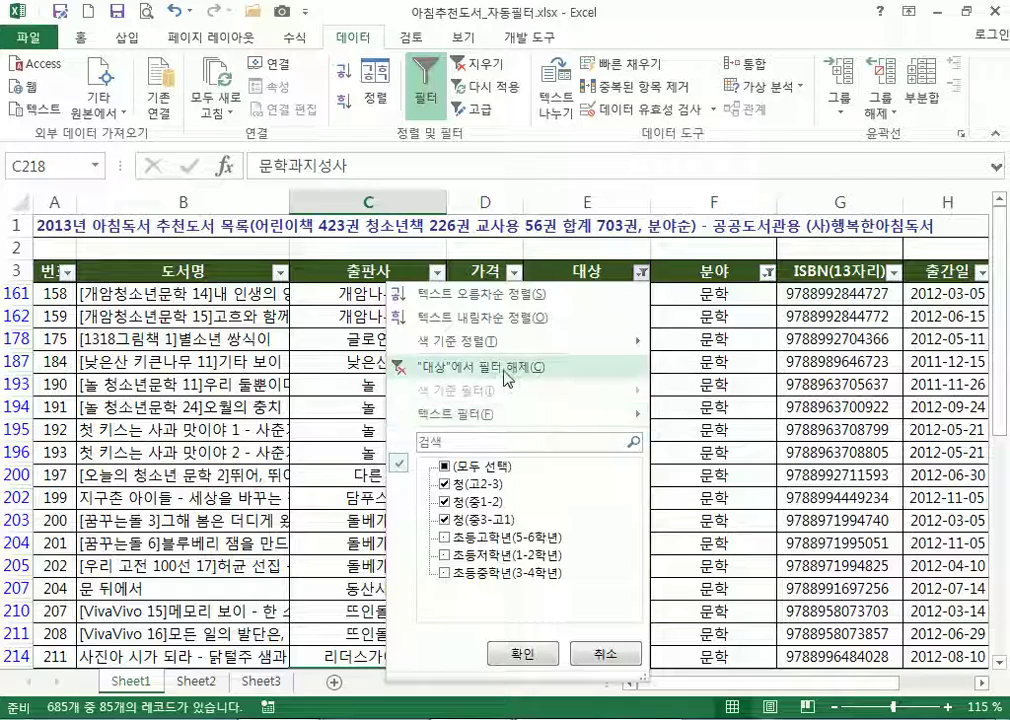
click(755, 405)
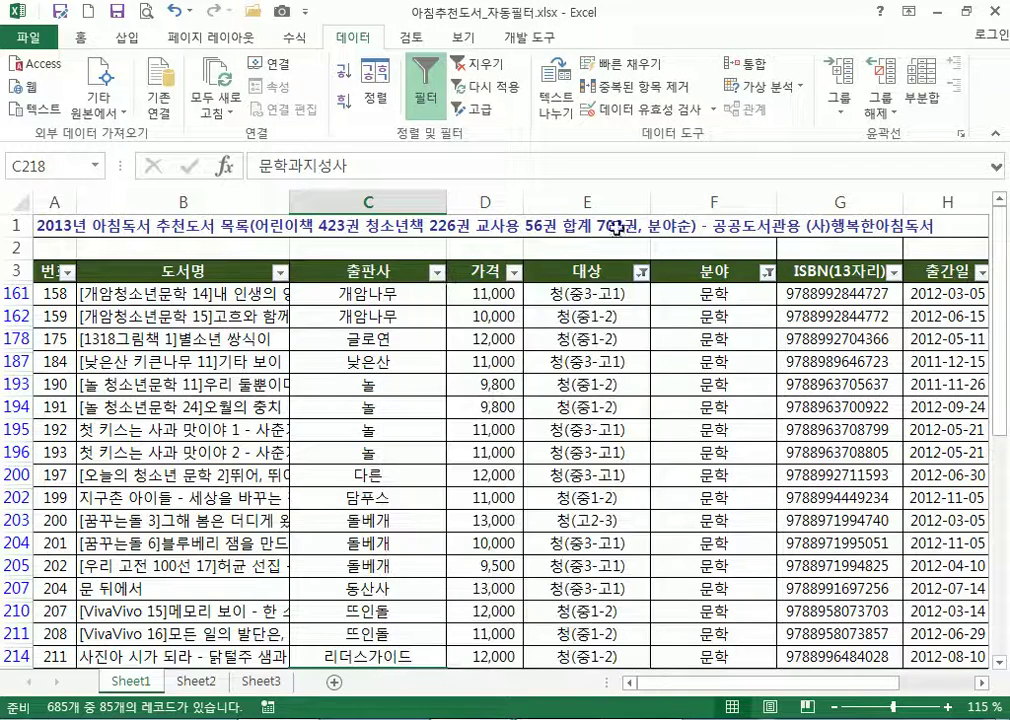
click(487, 68)
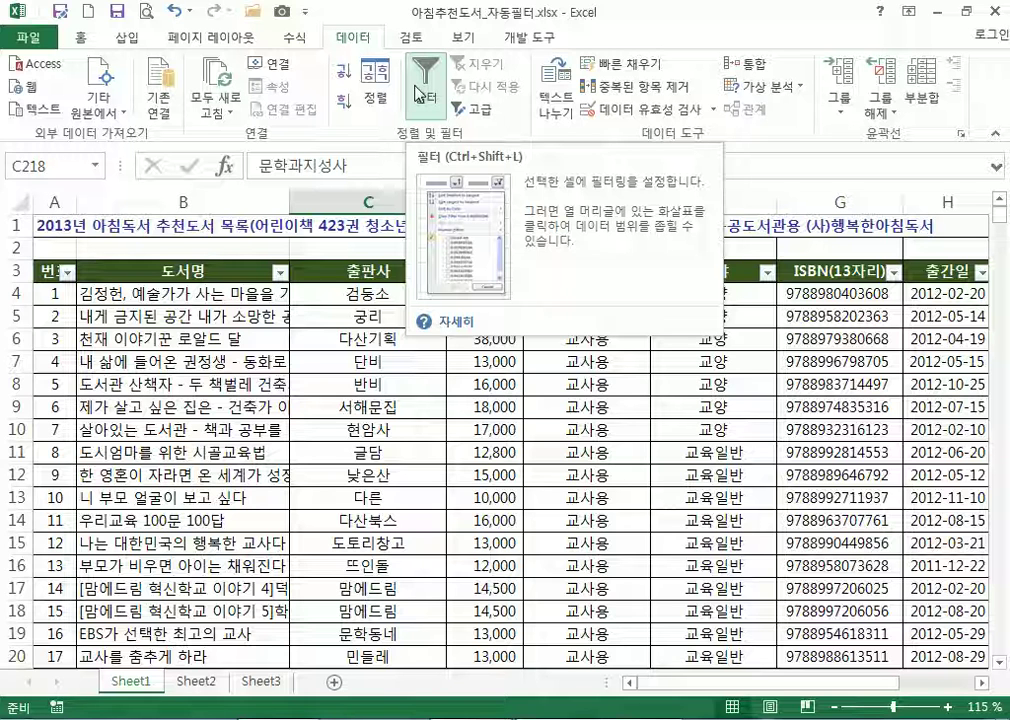
Start a custom number filter on the 가격 column with the first condition set to >= 25000
click(480, 450)
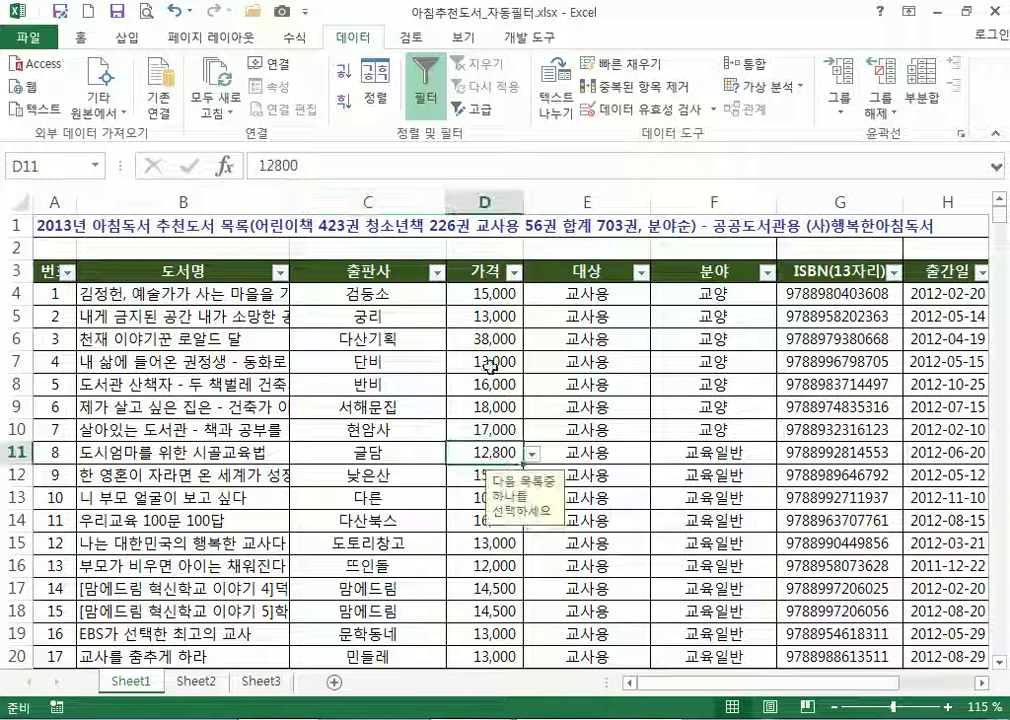
click(513, 272)
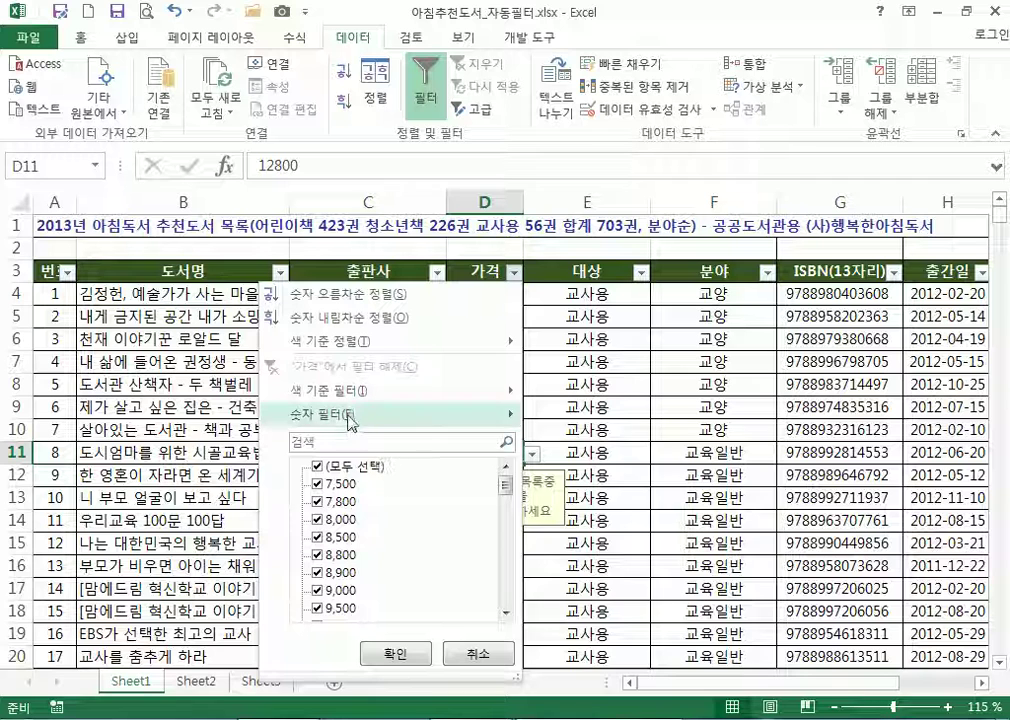
mouse_move(348, 416)
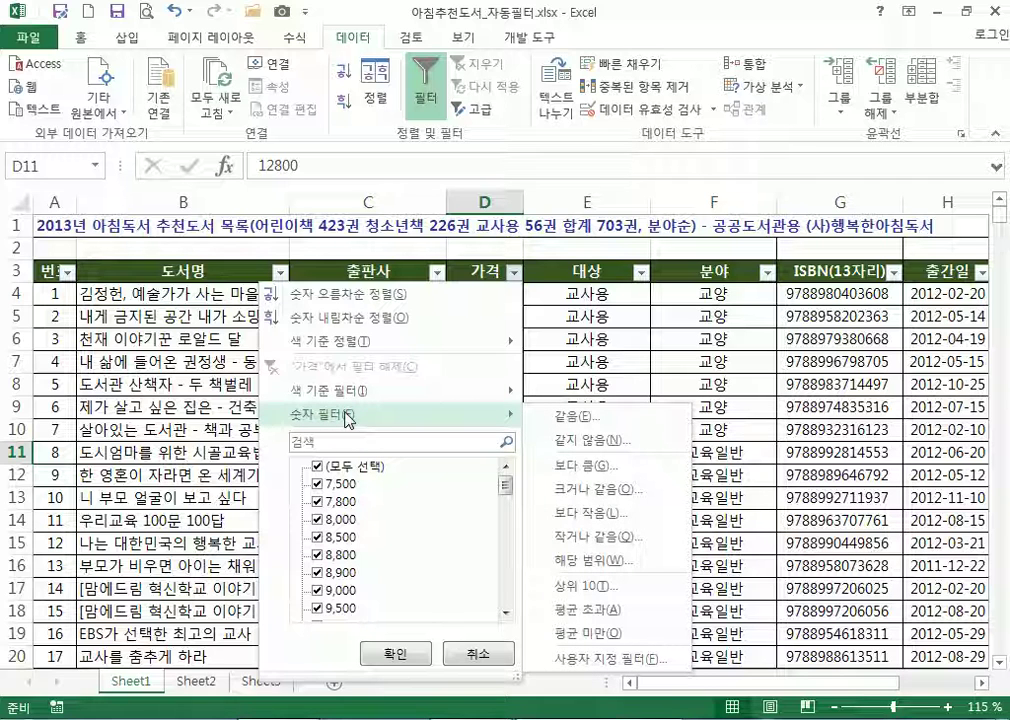
click(609, 661)
text(25000)
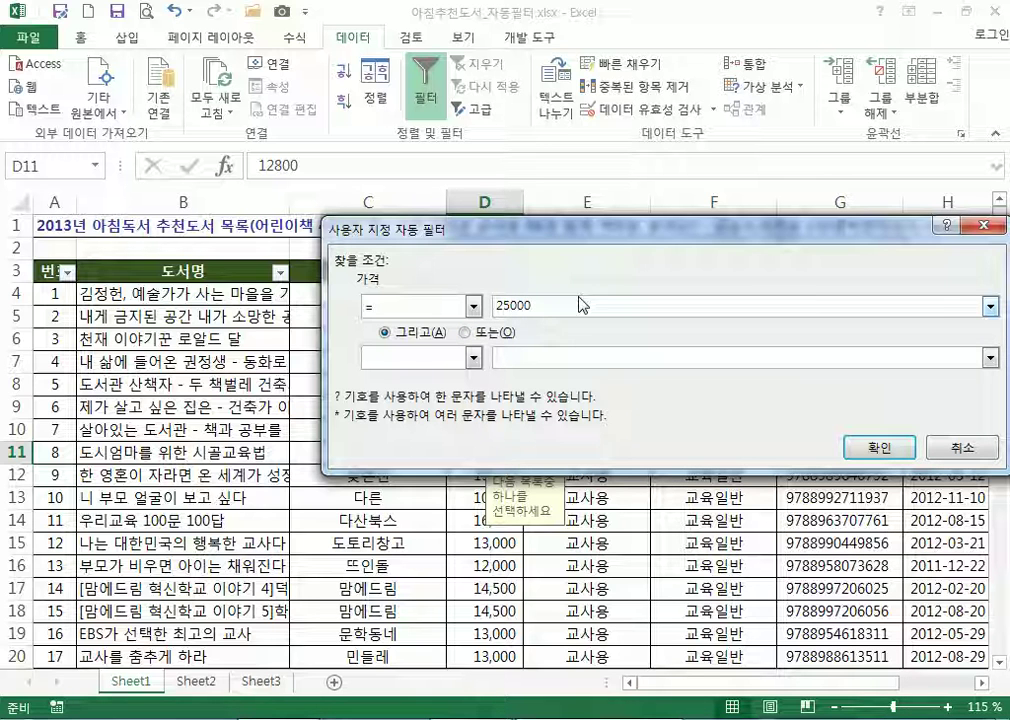
click(473, 306)
click(393, 388)
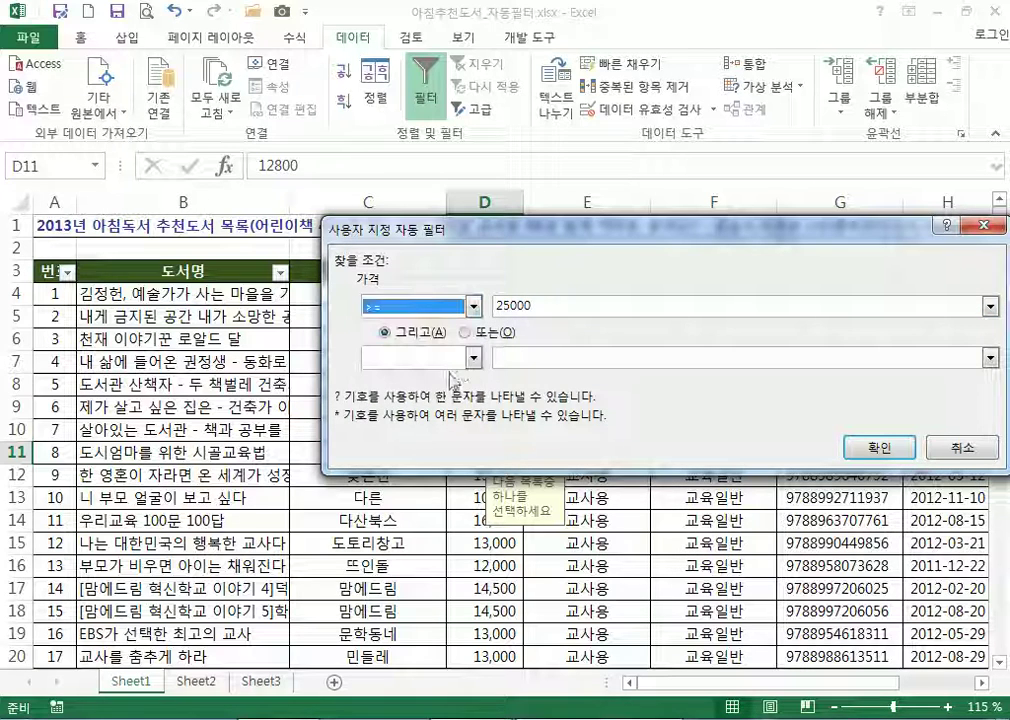
Add a second 가격 condition of < 30000, joined with 그리고, and apply the custom filter
click(542, 366)
text(30000)
click(473, 358)
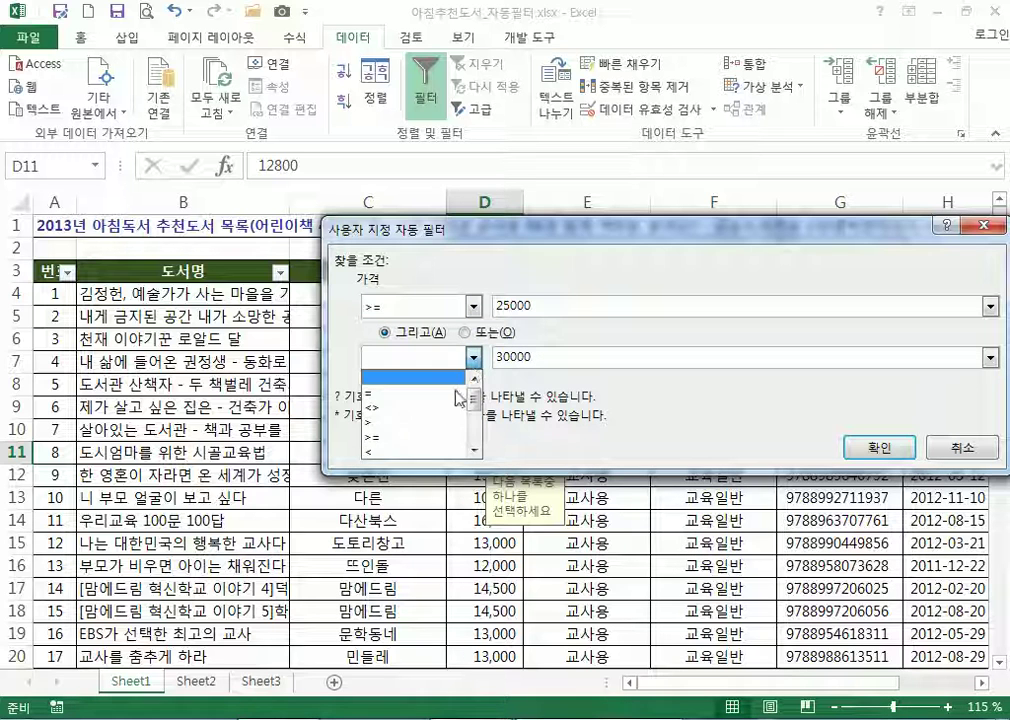
click(425, 454)
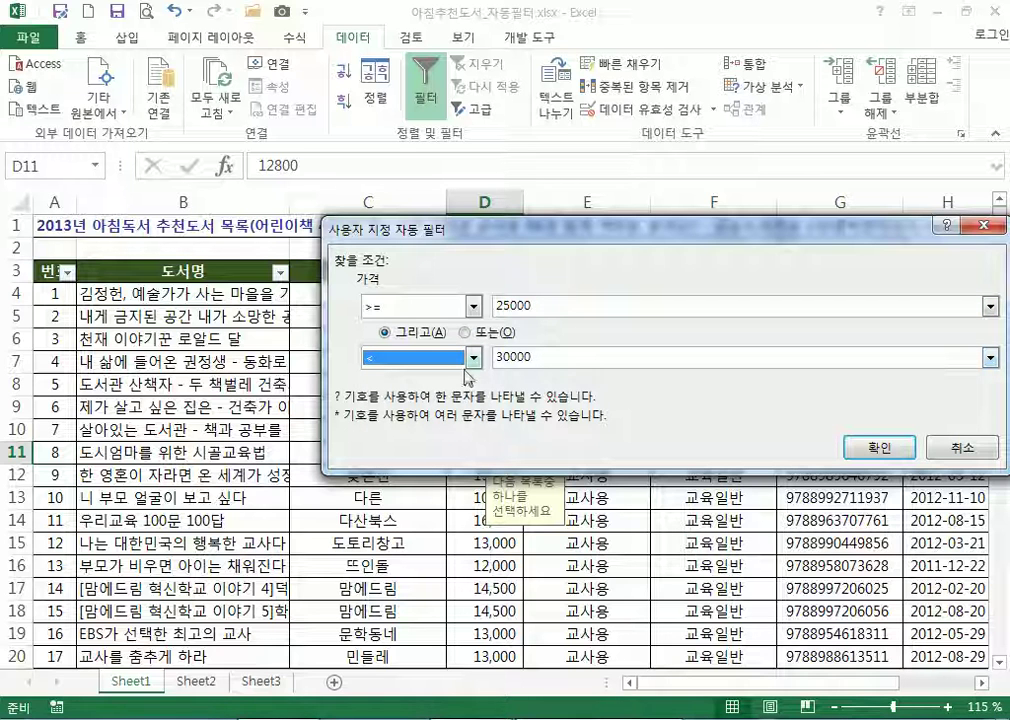
click(872, 455)
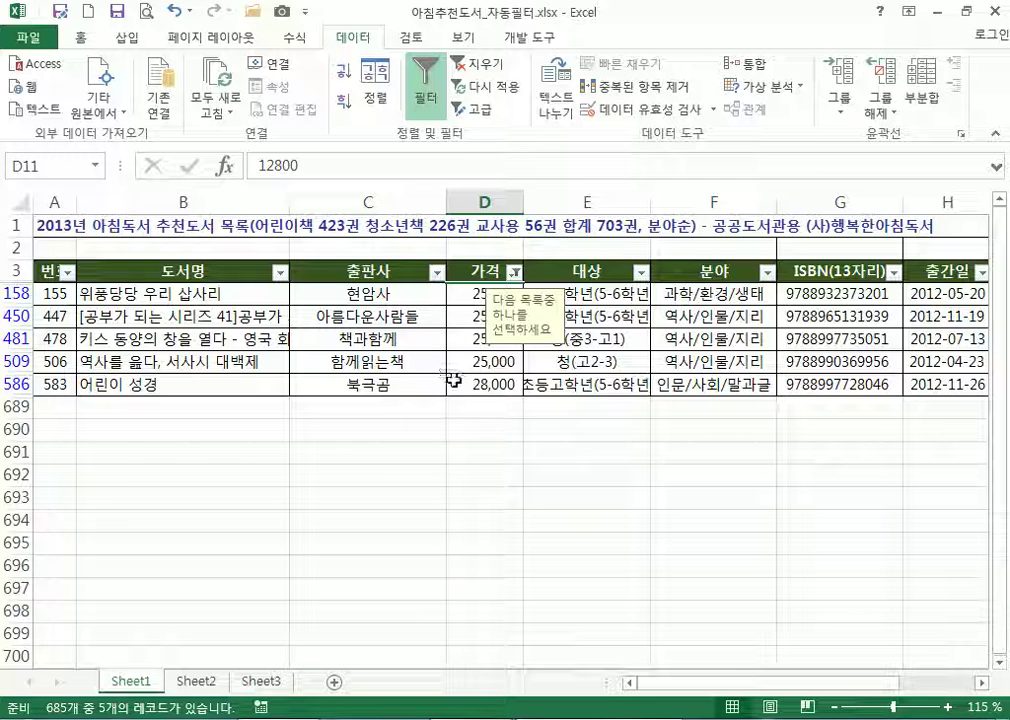
Check the 출판사 filter list and the 가격 custom number filter without changing them, and clear the filter from the book list
click(465, 381)
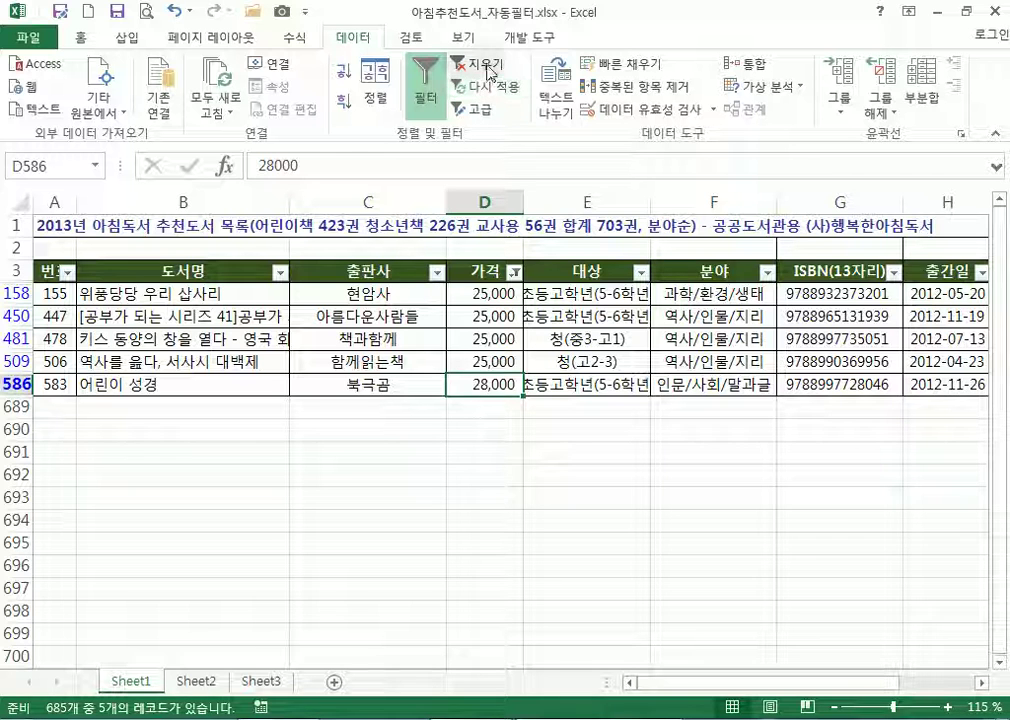
click(437, 272)
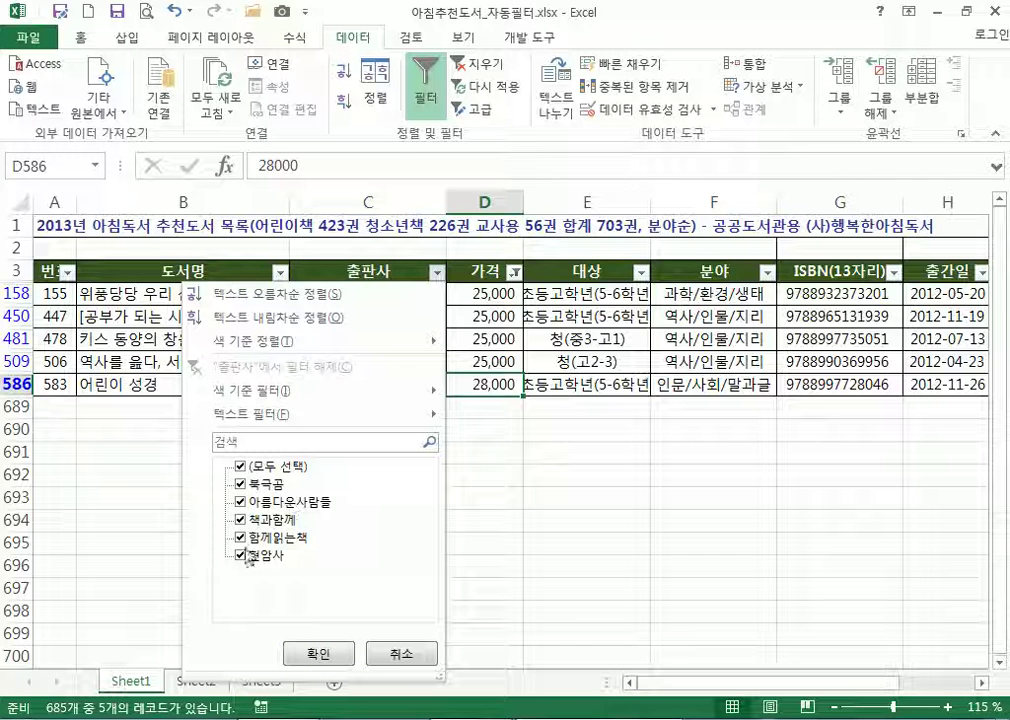
click(513, 272)
click(513, 272)
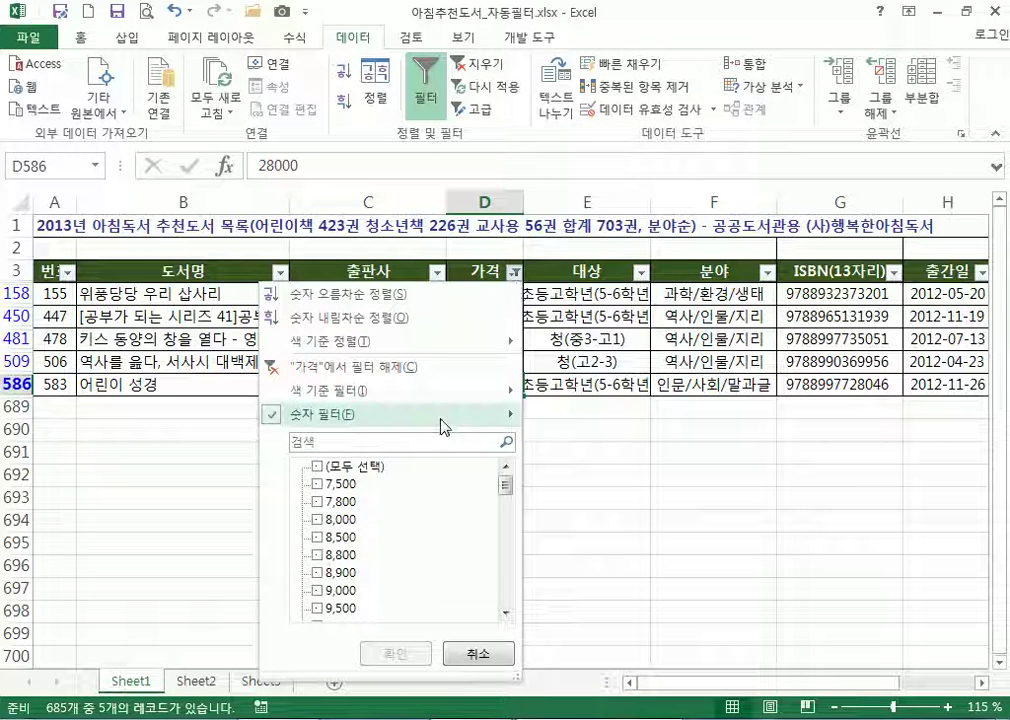
mouse_move(443, 427)
click(600, 491)
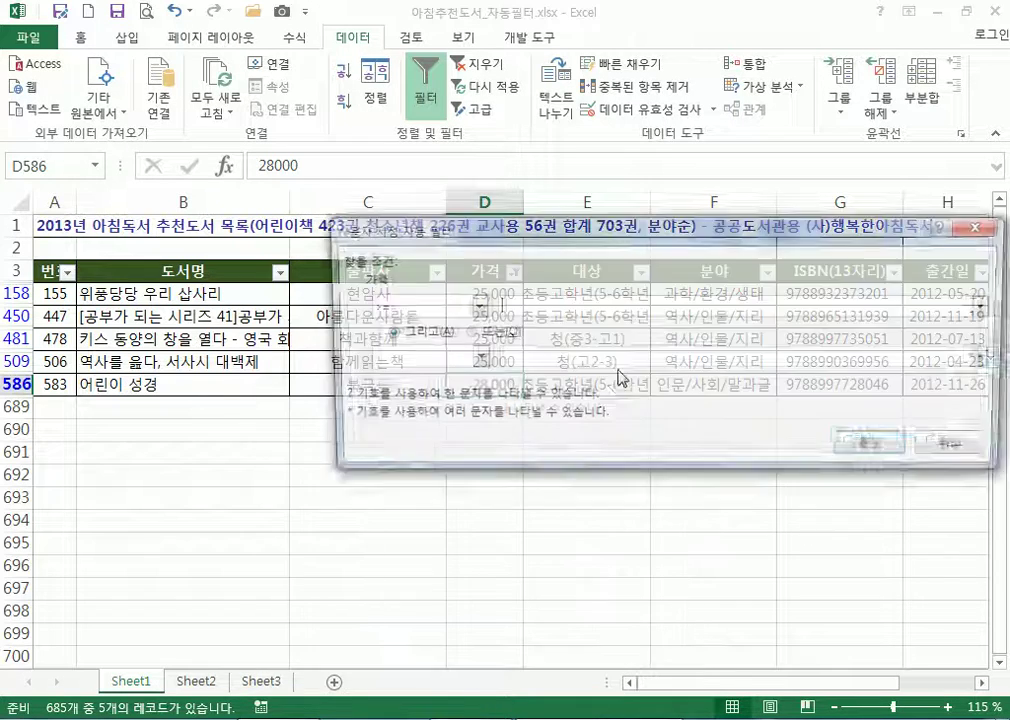
click(922, 446)
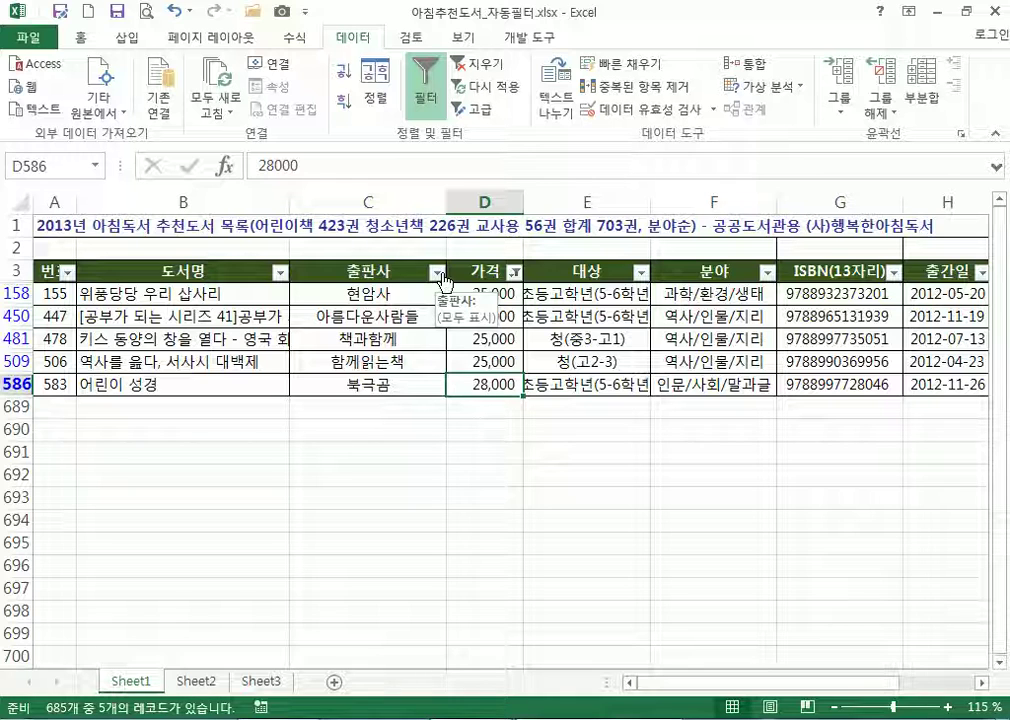
click(476, 63)
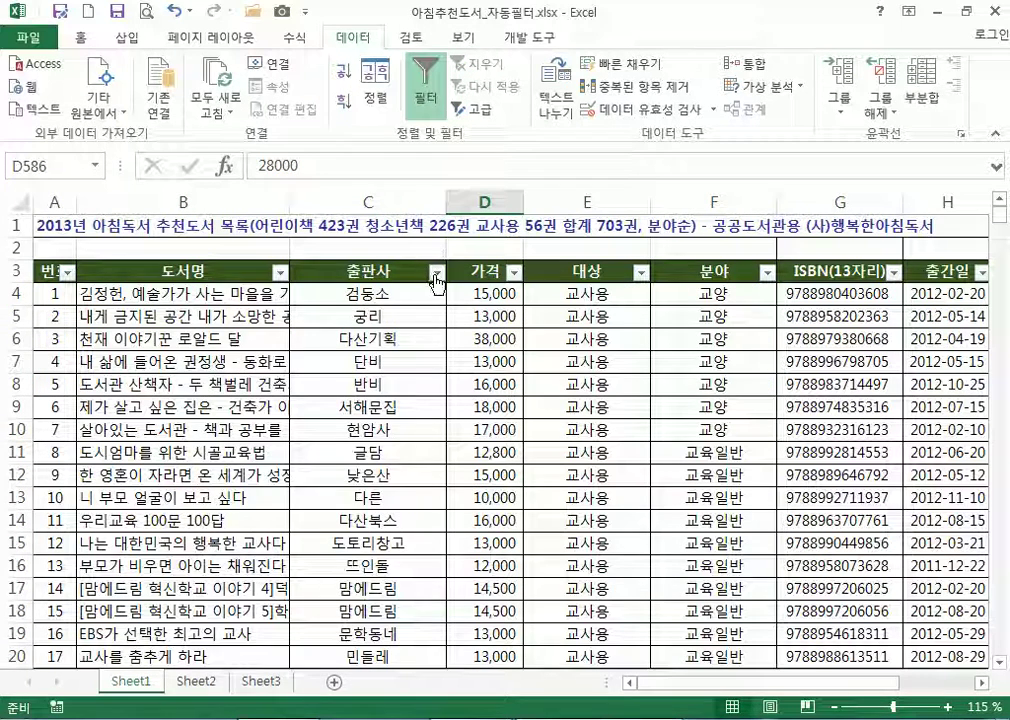
Filter the 출판사 column to show only the publishers 개암나무 and 검둥소
click(436, 273)
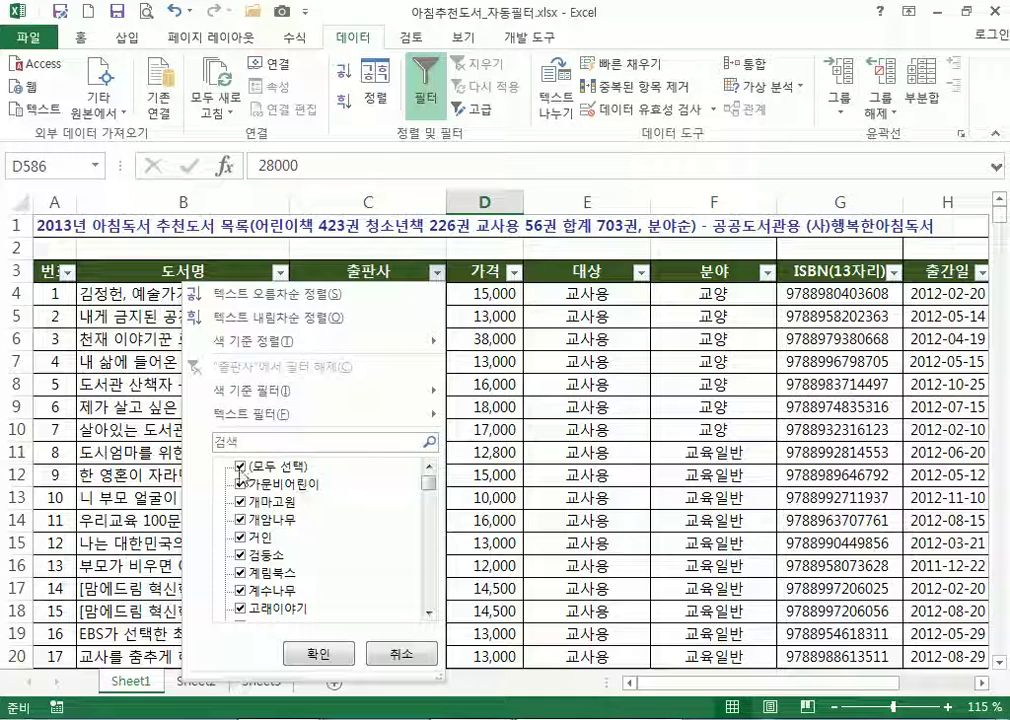
click(241, 466)
click(240, 519)
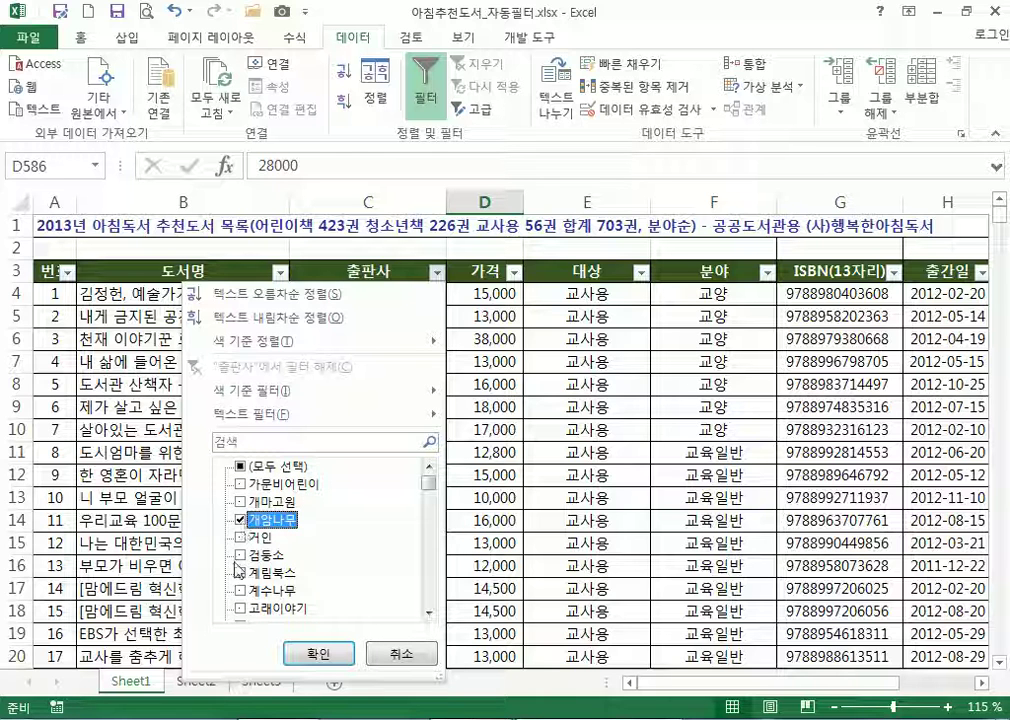
click(239, 555)
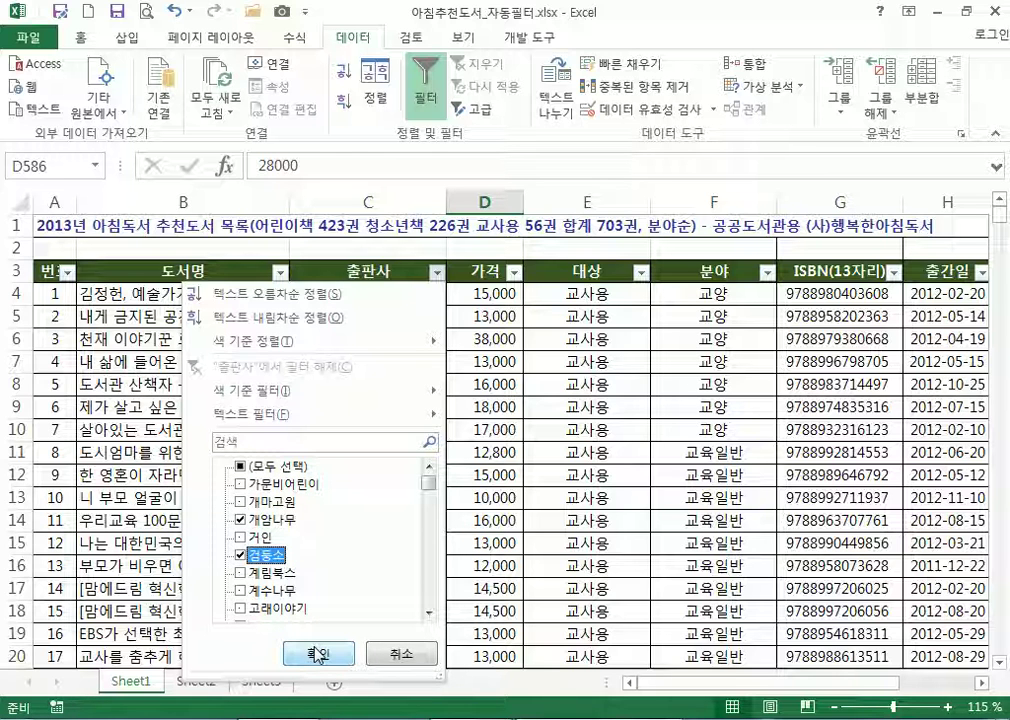
click(318, 655)
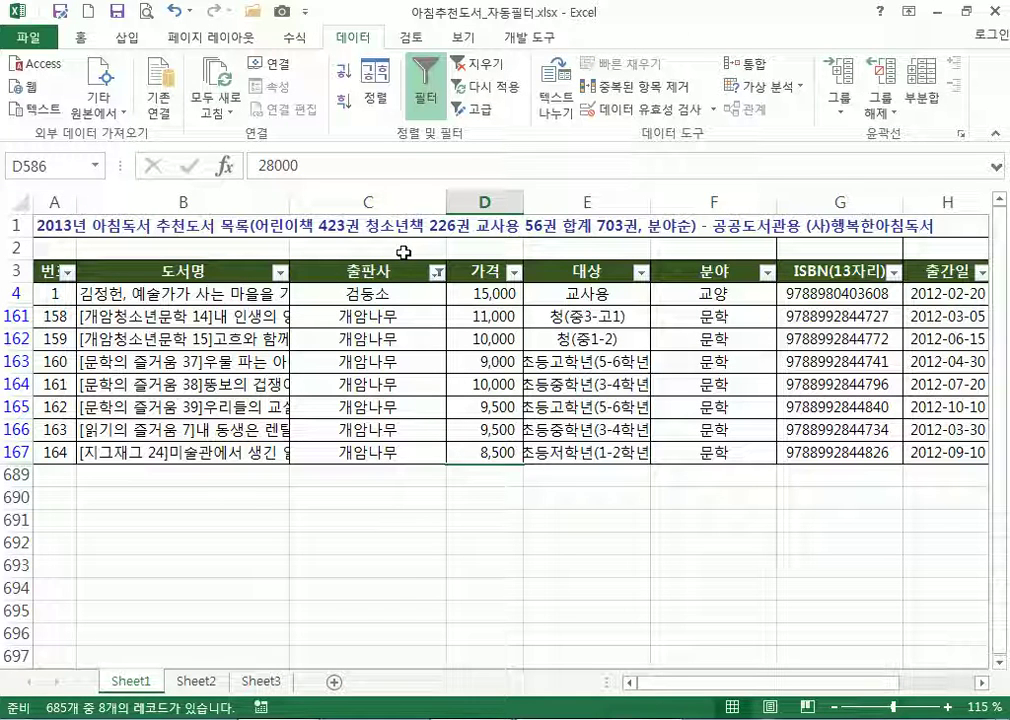
click(393, 295)
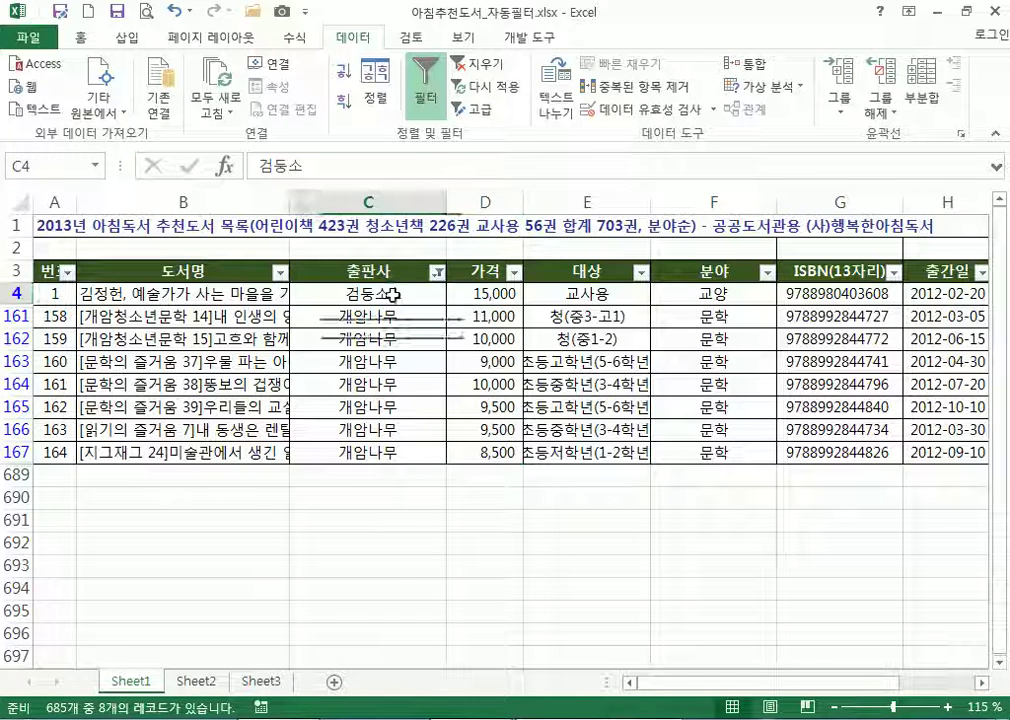
click(398, 337)
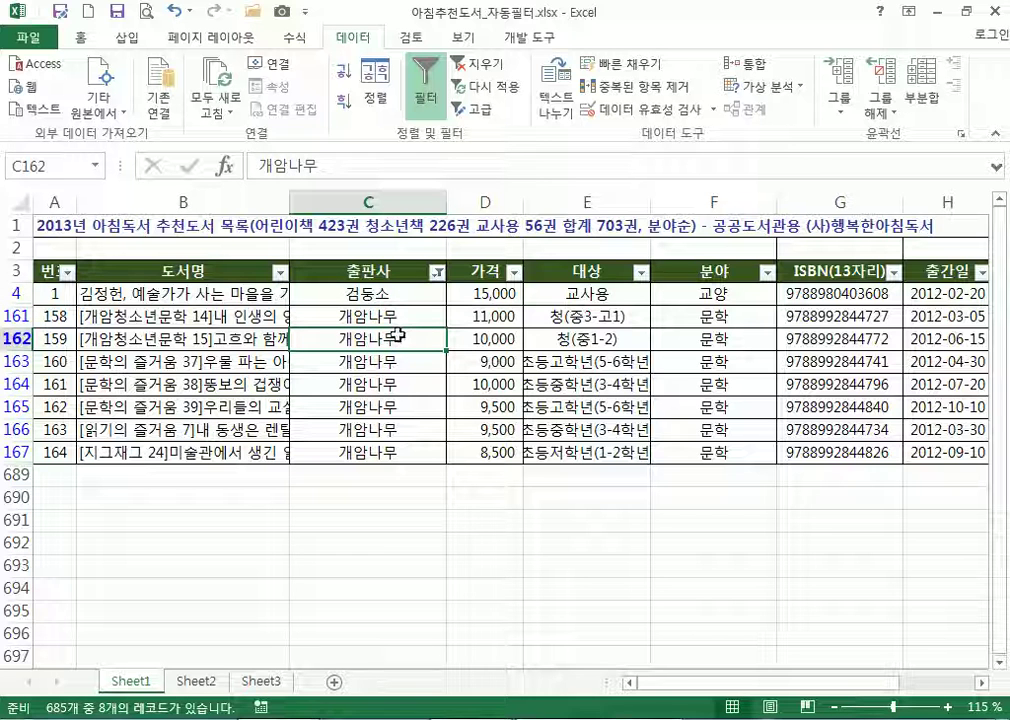
Clear the filter from the 출판사 column so all books are listed again
click(437, 271)
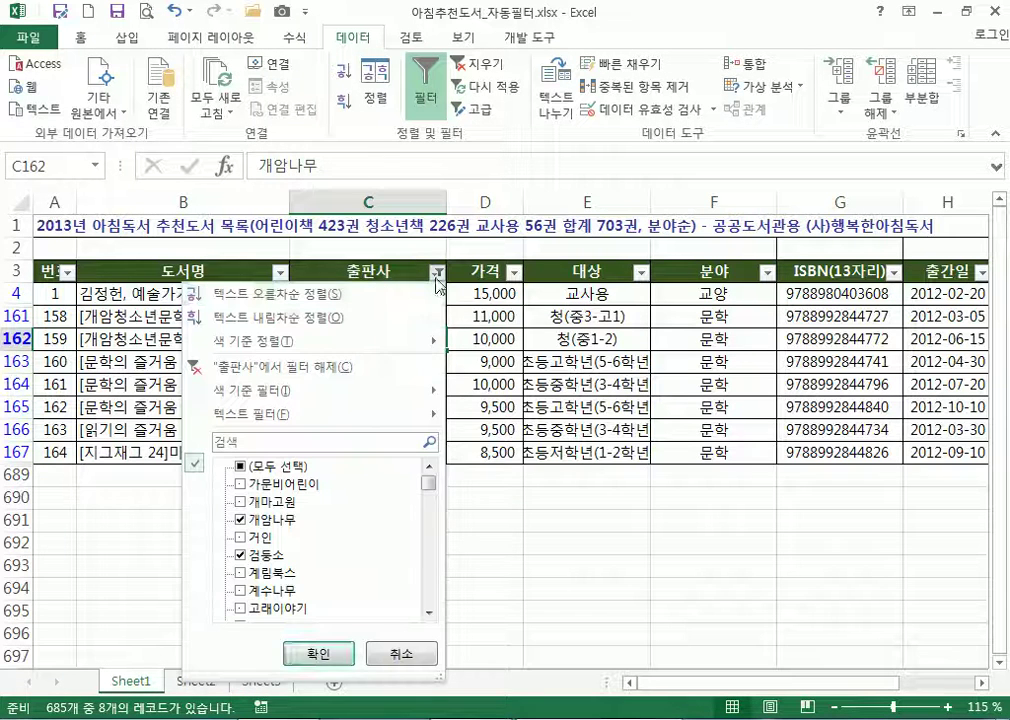
click(322, 366)
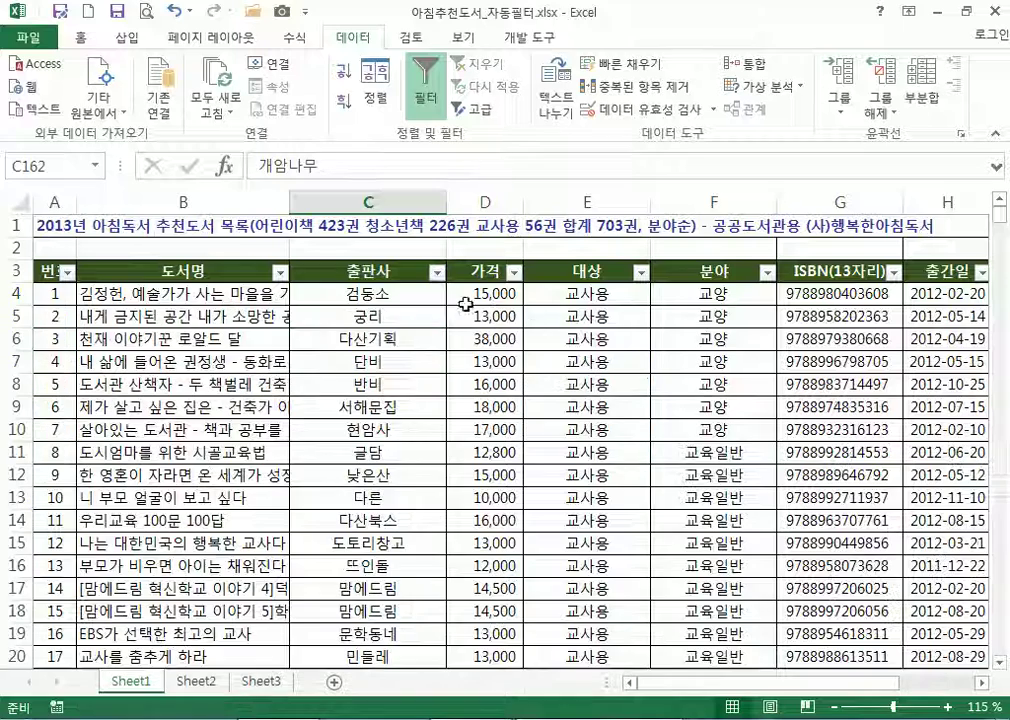
click(365, 295)
click(456, 291)
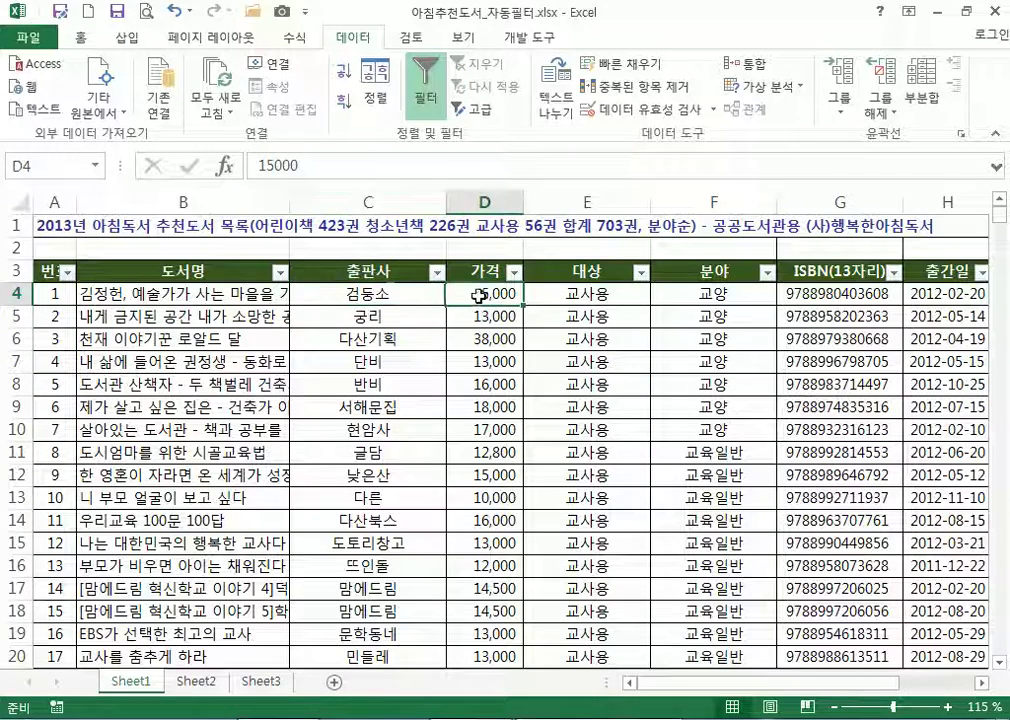
click(370, 202)
click(485, 203)
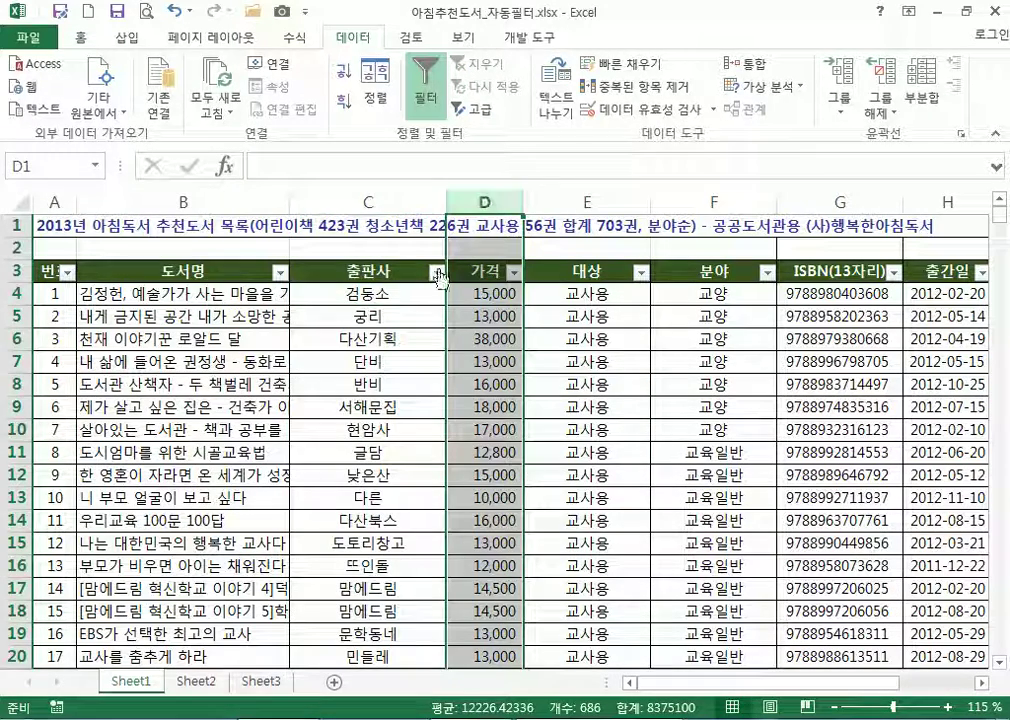
click(392, 203)
drag(449, 204, 477, 203)
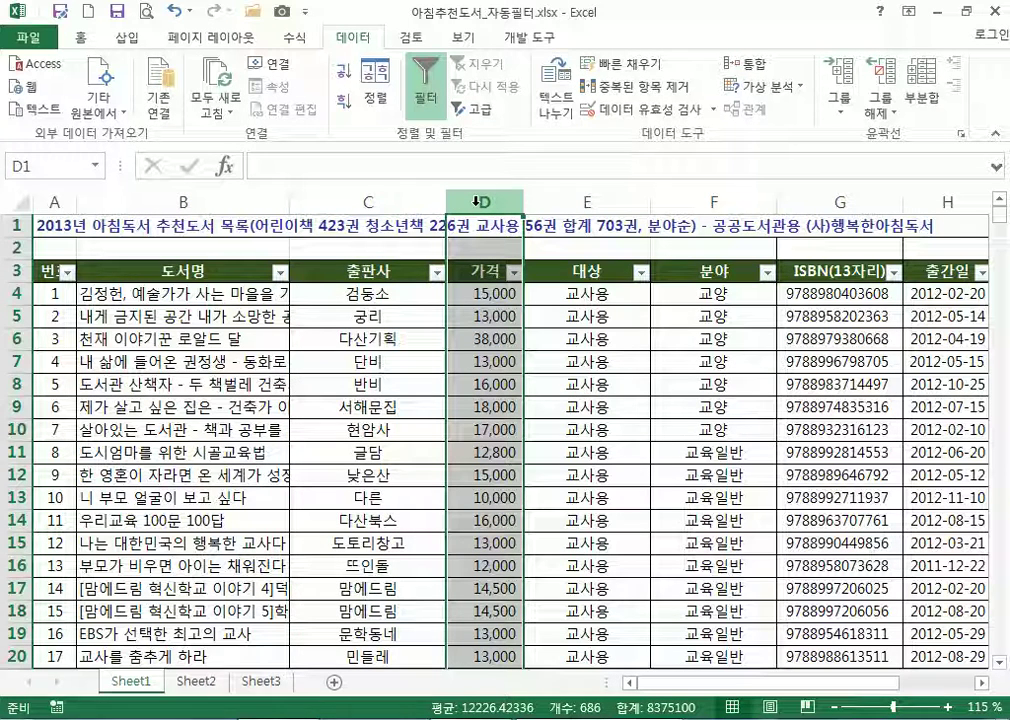
click(594, 297)
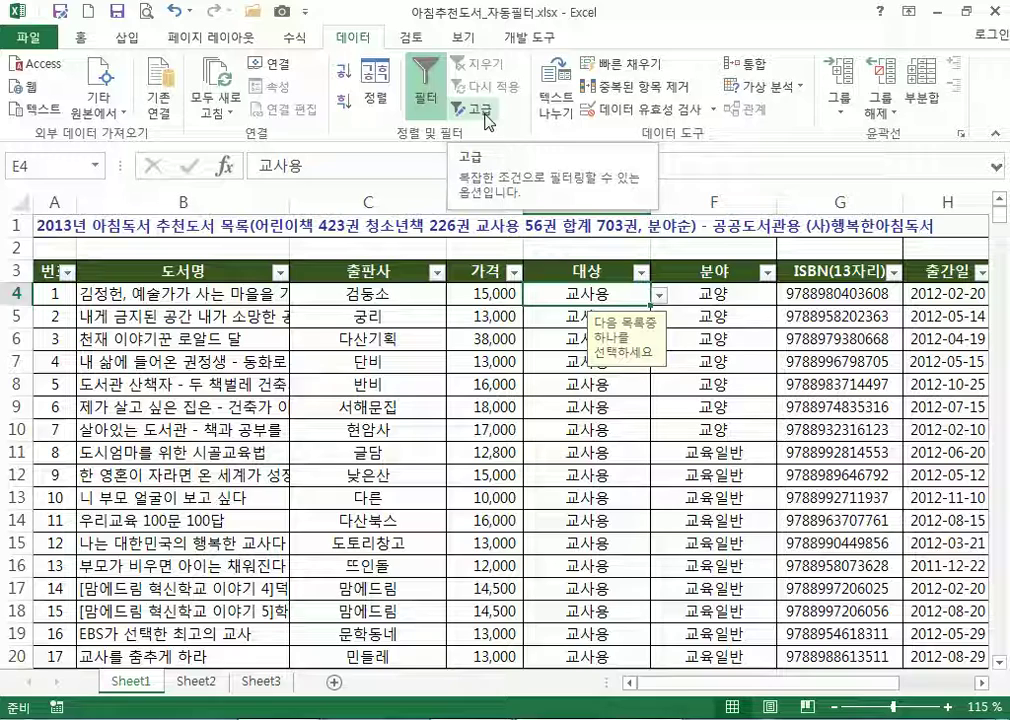
click(325, 383)
Switch to the 예제파일 folder in Windows Explorer and open the workbook 아침추천도서_고급필터.xlsx
mouse_move(282, 719)
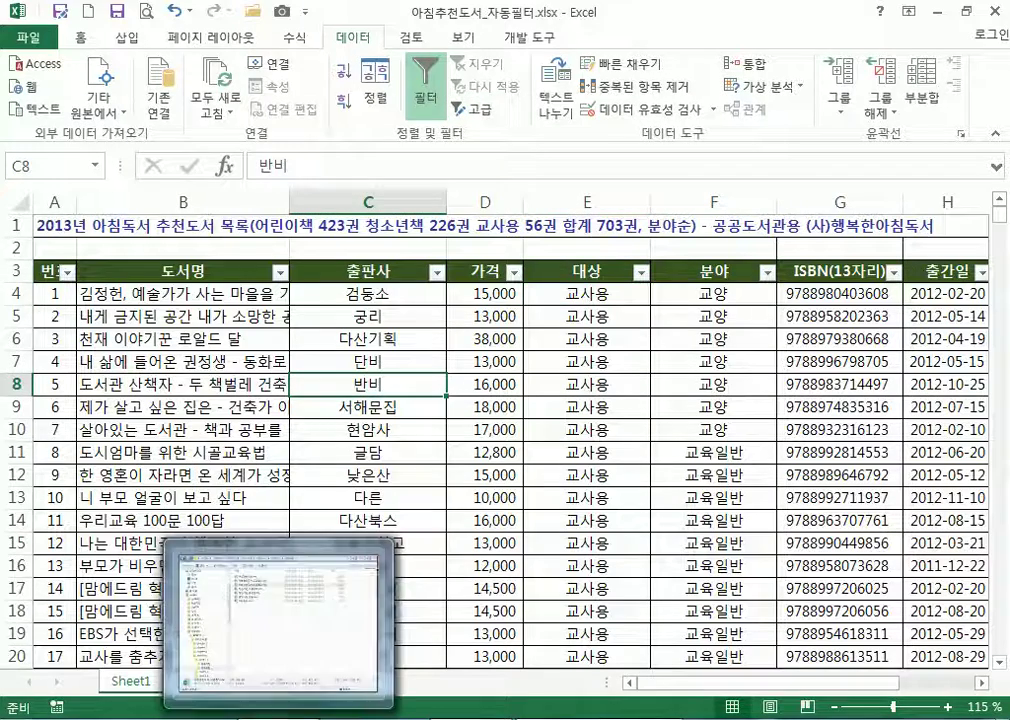
click(280, 625)
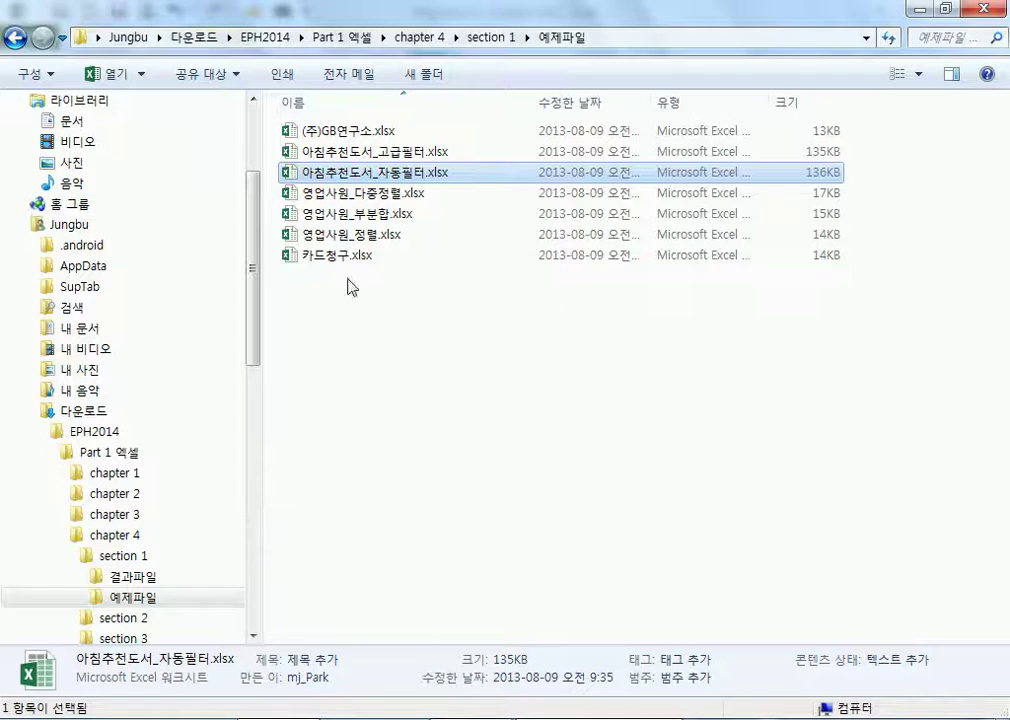
double_click(368, 152)
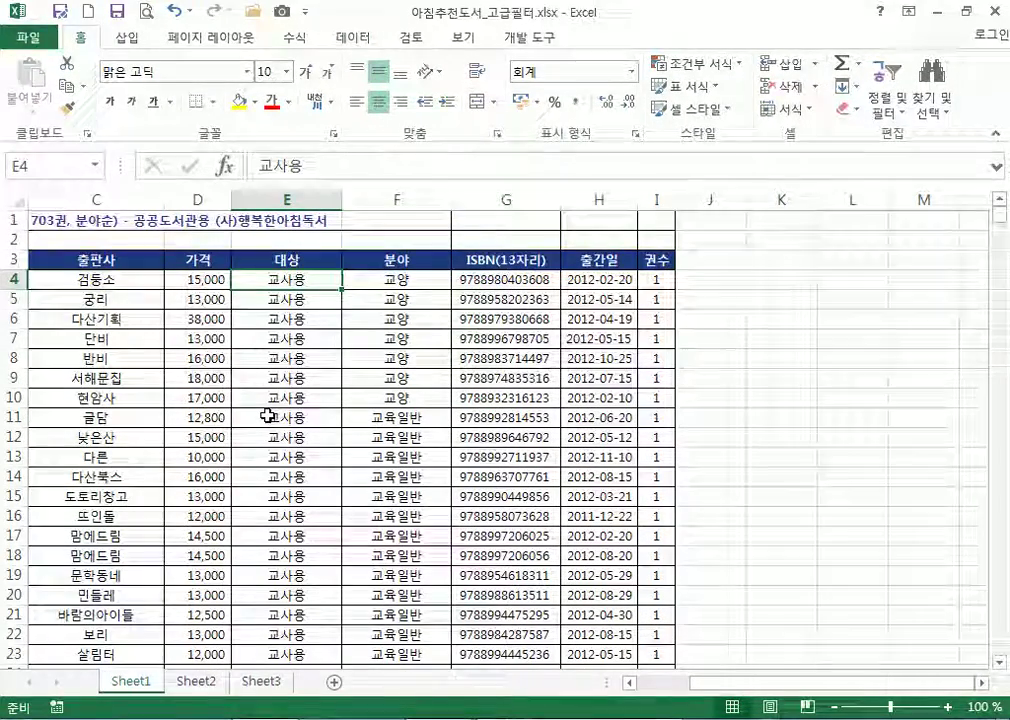
Narrow the 도서명 column so the whole table fits in view, and look through the book list
key(Home)
drag(523, 201, 293, 205)
scroll(375, 505, down, 4)
scroll(375, 505, down, 20)
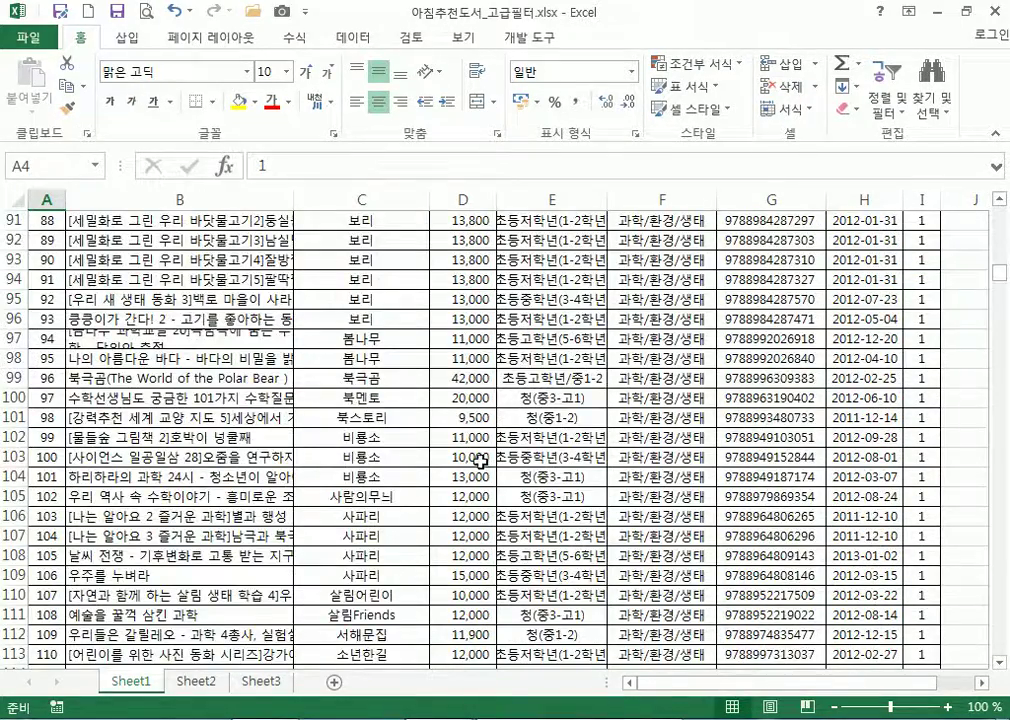
scroll(490, 455, up, 20)
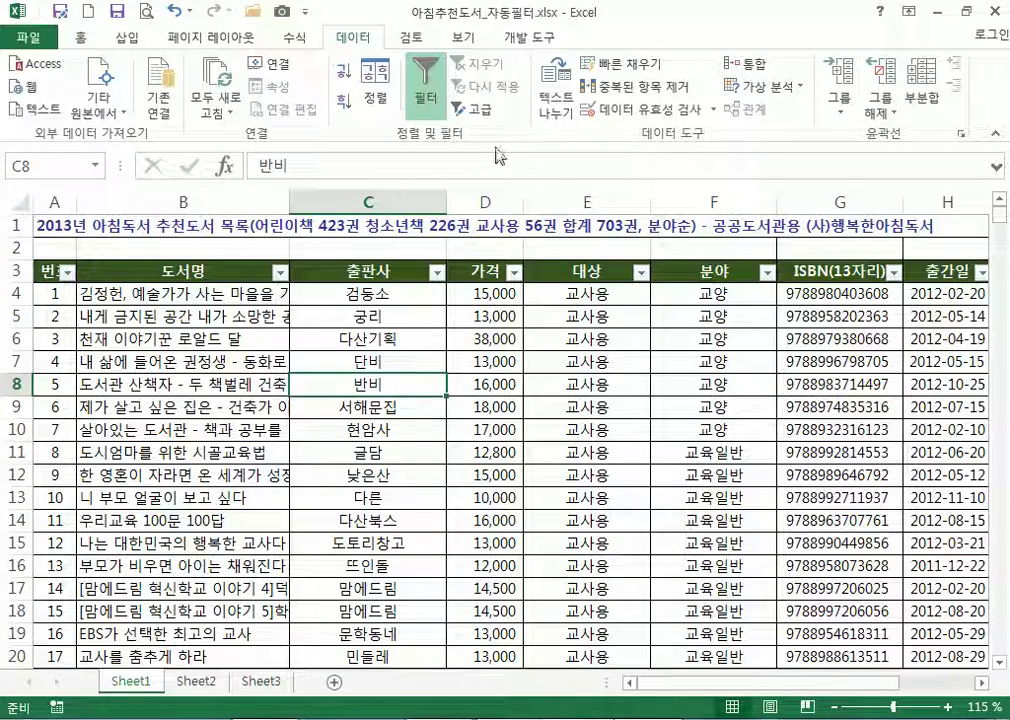
Switch back to 아침추천도서_자동필터.xlsx and turn off the AutoFilter on its book list
click(430, 95)
scroll(368, 356, down, 2)
scroll(370, 354, up, 1)
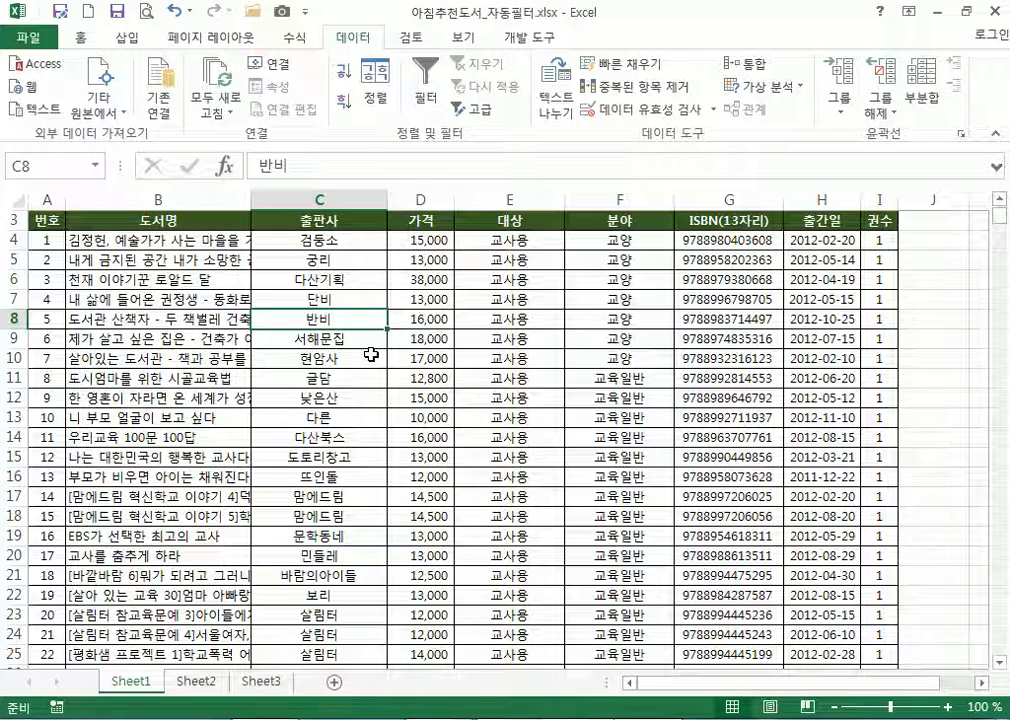
click(425, 82)
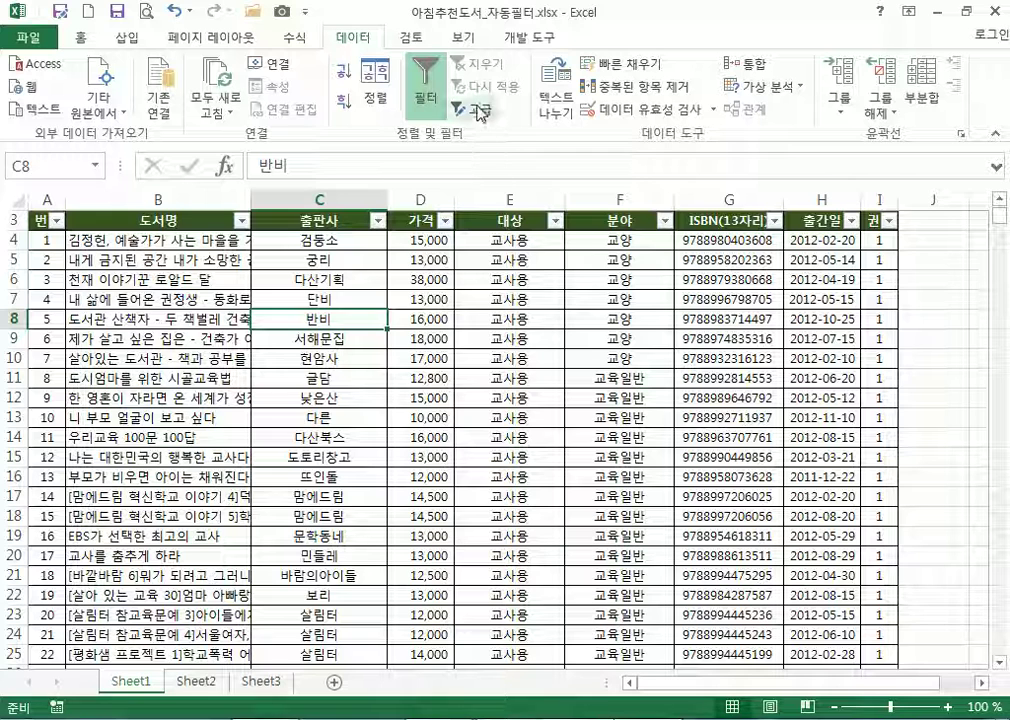
click(427, 78)
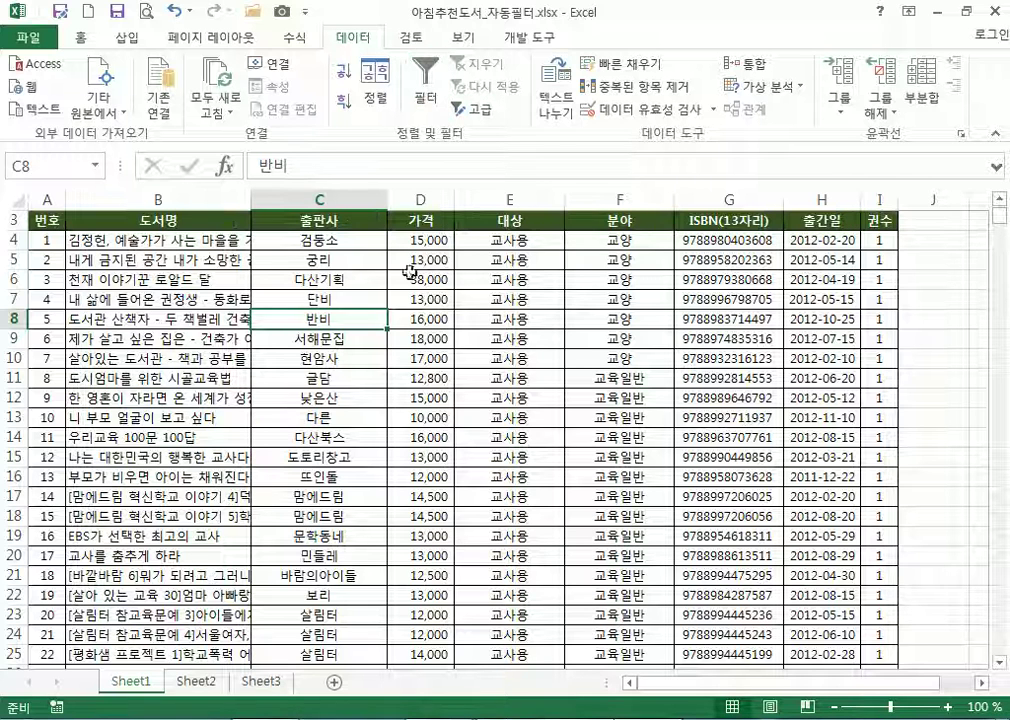
Examine the list range and criteria range settings in the Advanced Filter dialog, and close it without applying a filter
click(479, 113)
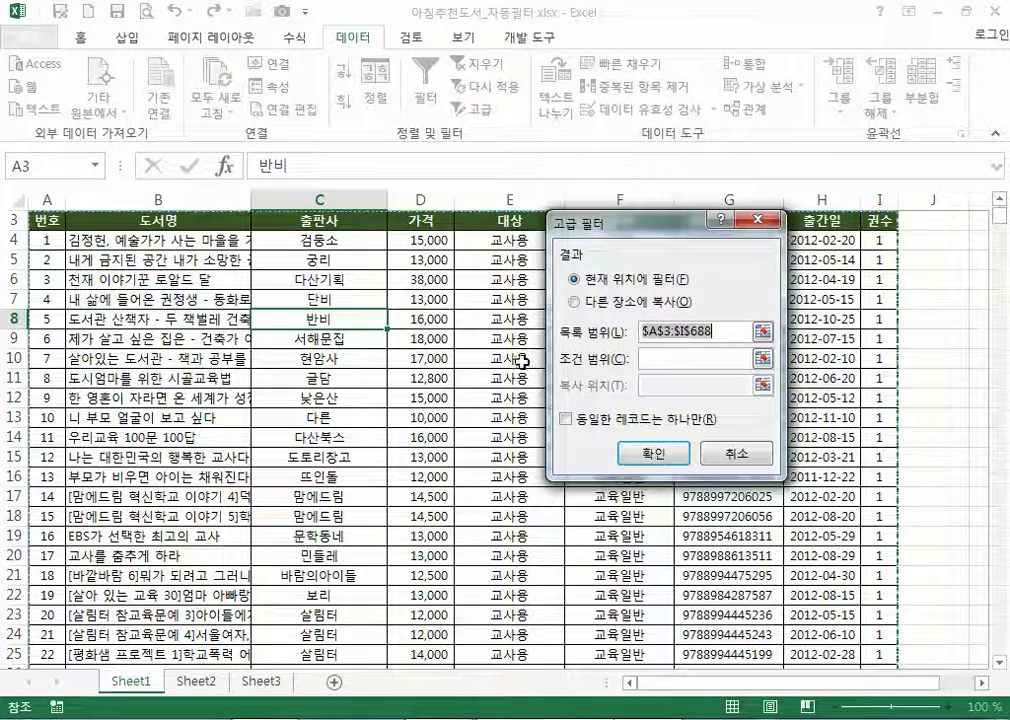
click(667, 361)
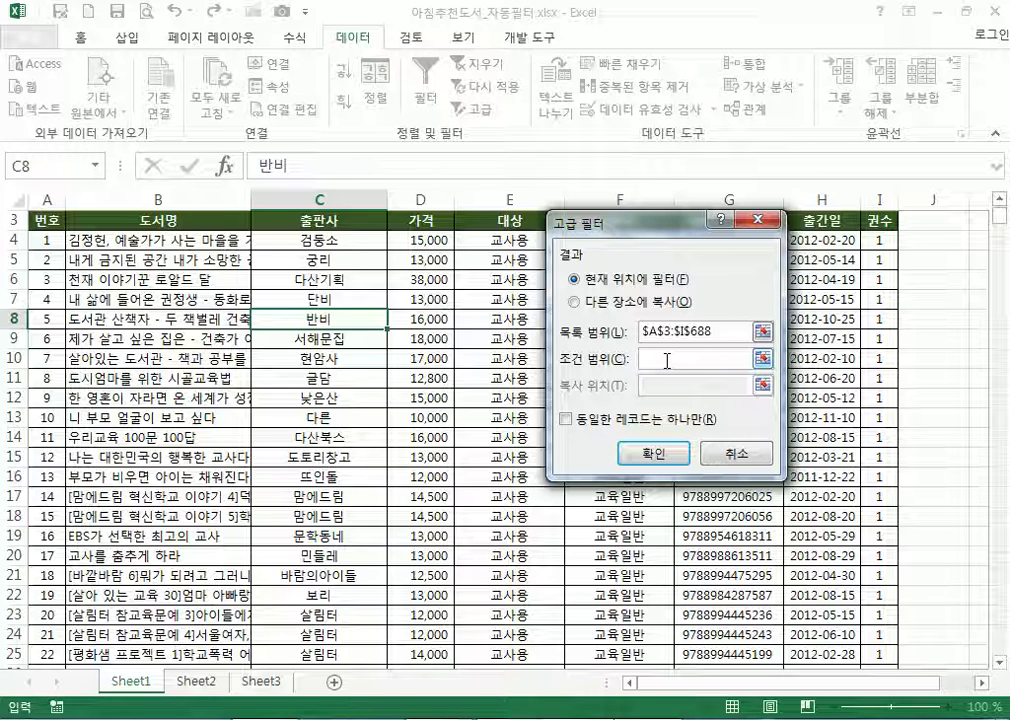
key(Escape)
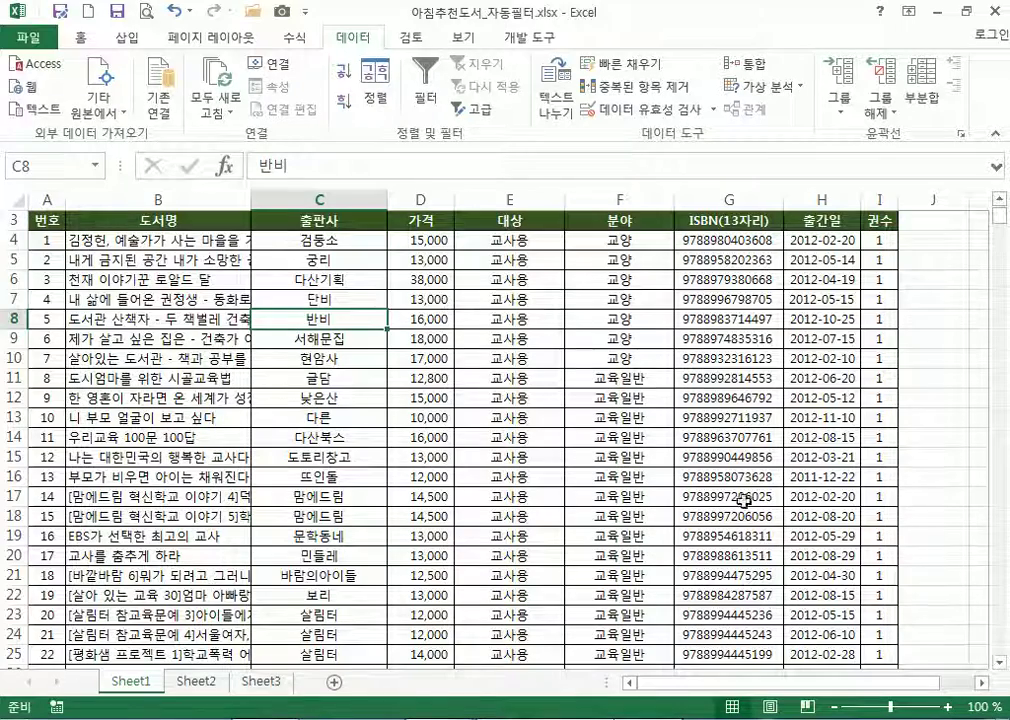
Switch to 아침추천도서_고급필터.xlsx and enter the criteria heading 분야 in cell K3 beside the book list
scroll(580, 410, up, 1)
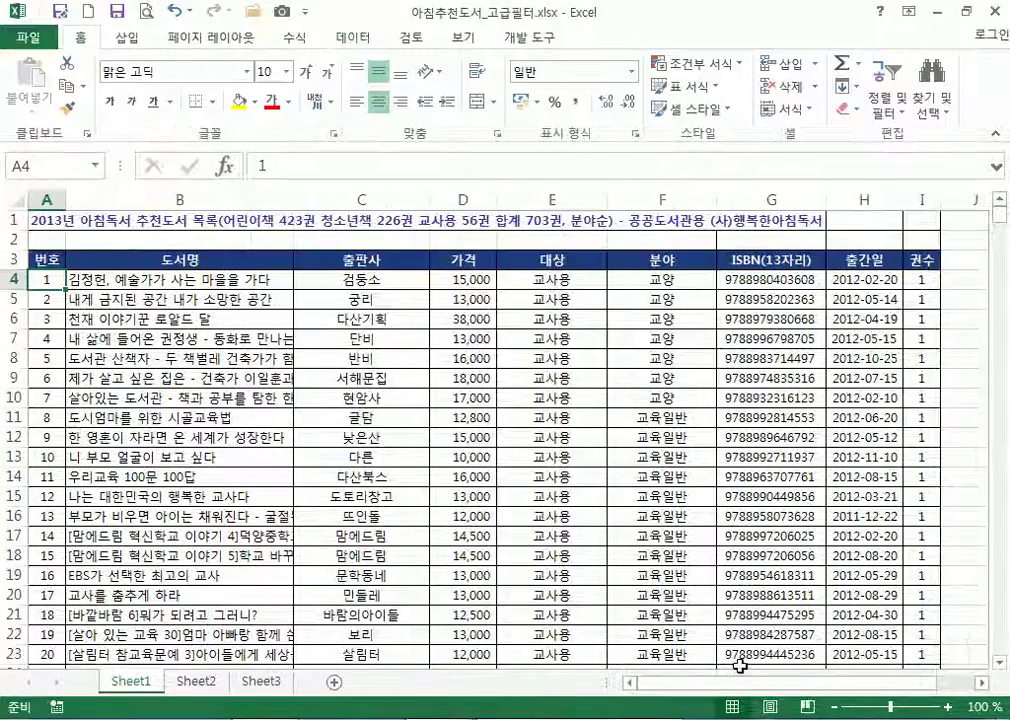
drag(760, 681, 895, 688)
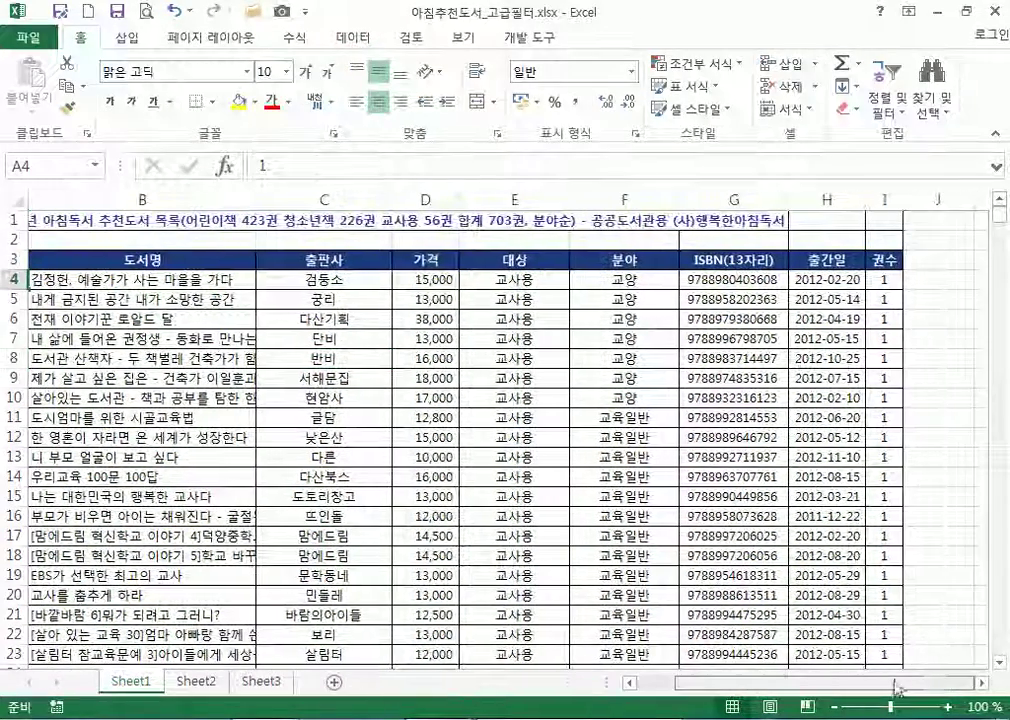
click(982, 683)
click(982, 683)
click(982, 683)
click(581, 259)
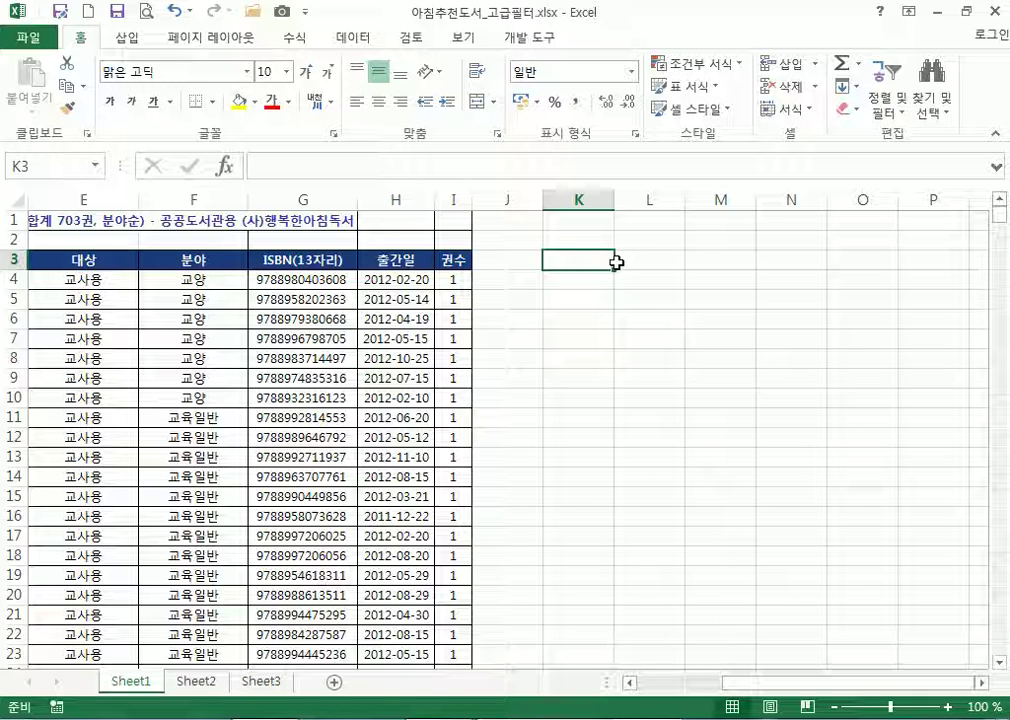
text(분야)
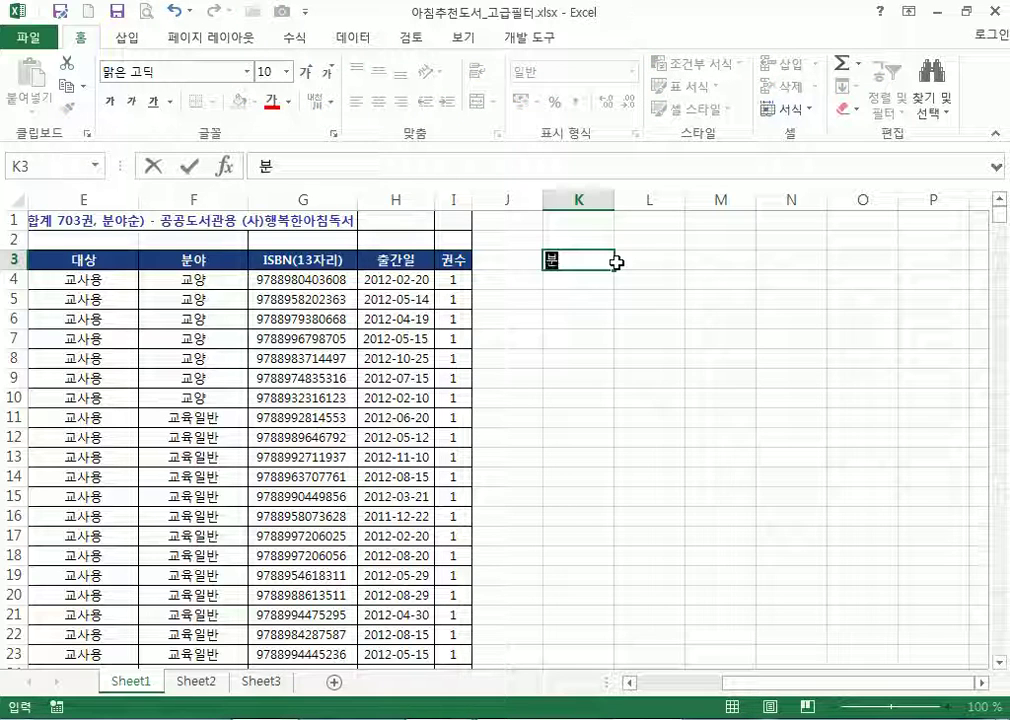
key(Return)
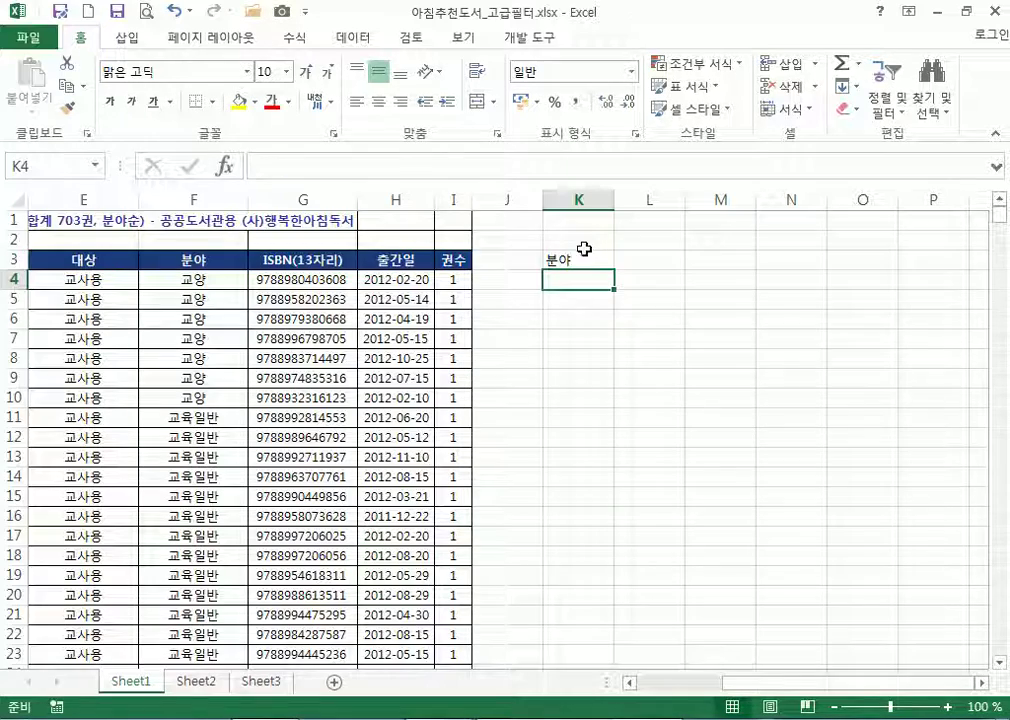
click(582, 262)
scroll(582, 264, up, 1)
scroll(624, 302, up, 3)
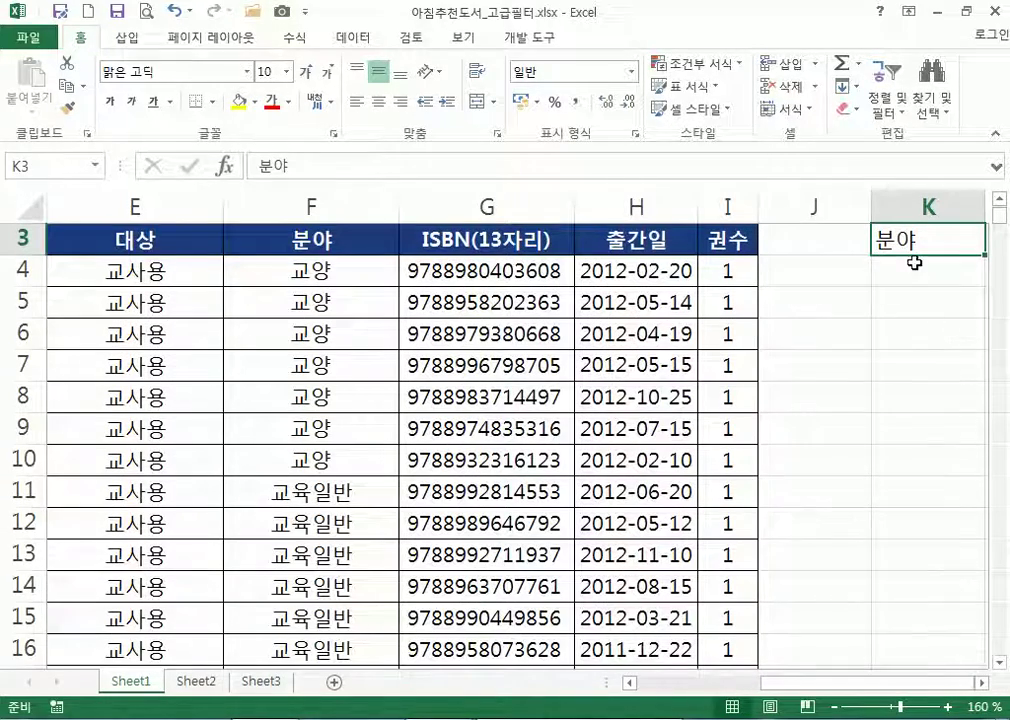
Enter the criteria value 교양 in cell K4, directly beneath the 분야 heading
click(981, 683)
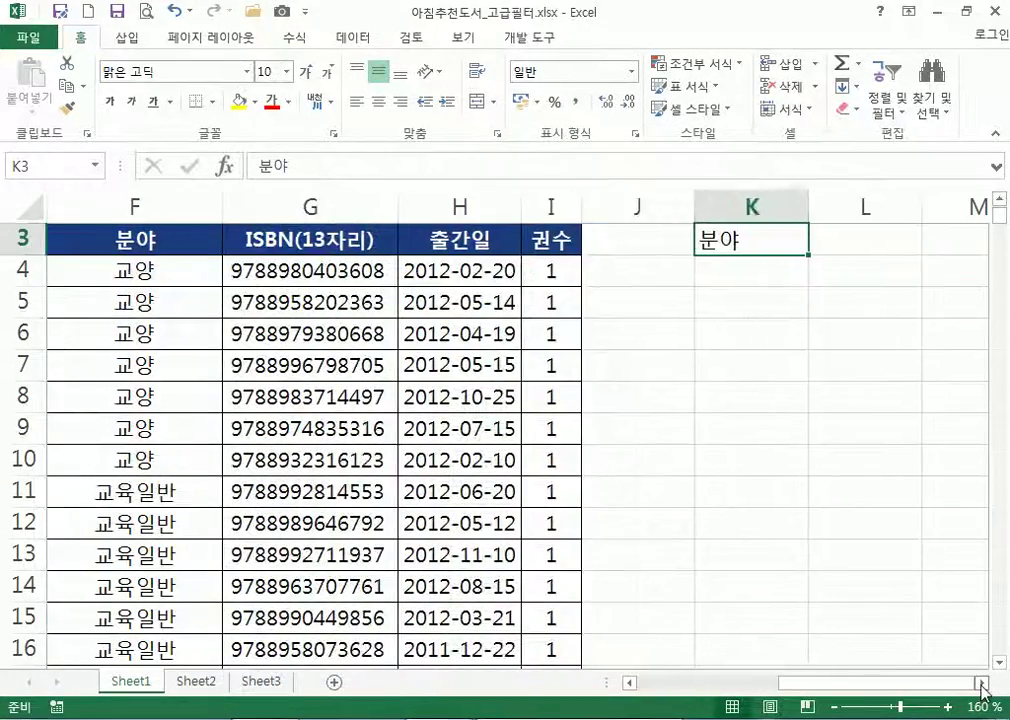
click(746, 268)
text(교양)
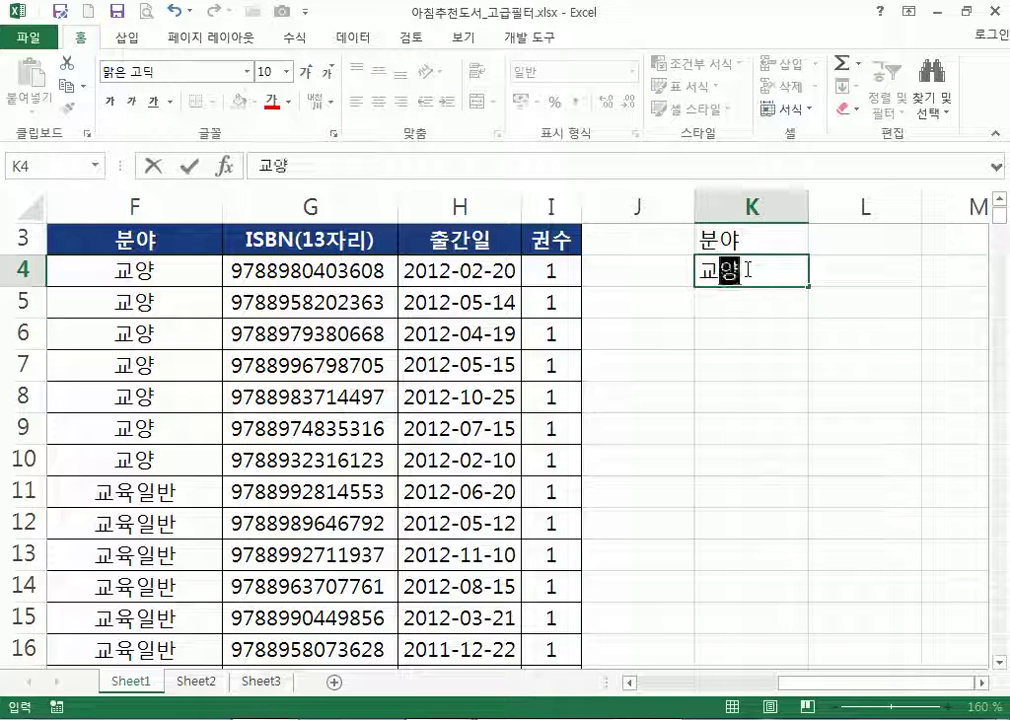
key(Return)
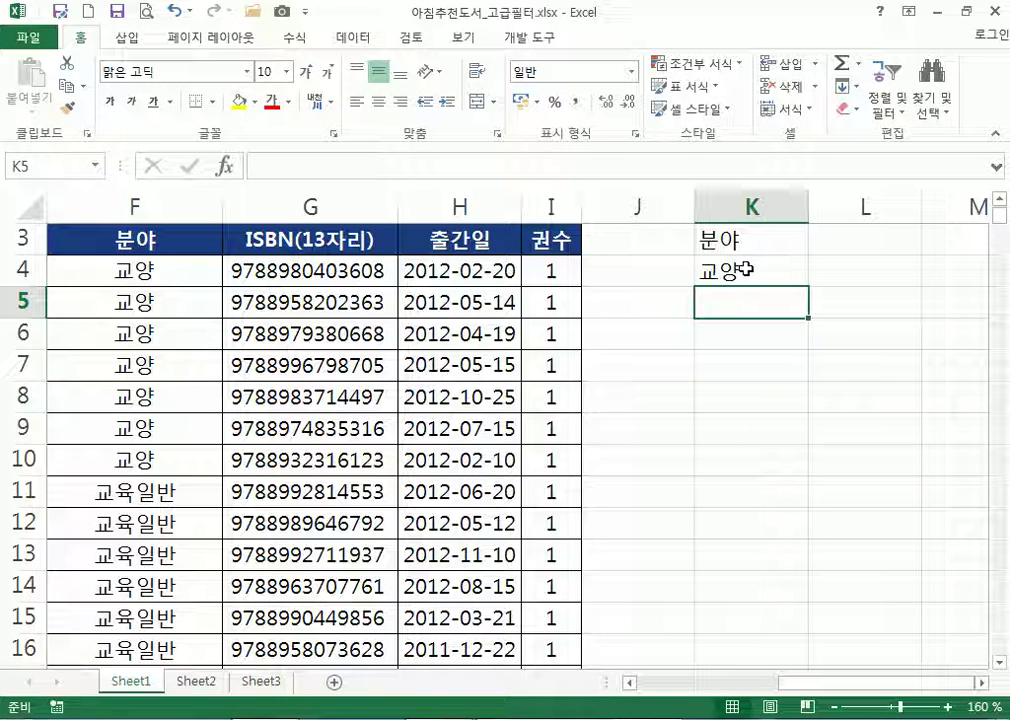
Copy the 분야 heading and its first 교양 entry from F3:F4 onto K3:K4, and undo the paste
click(147, 236)
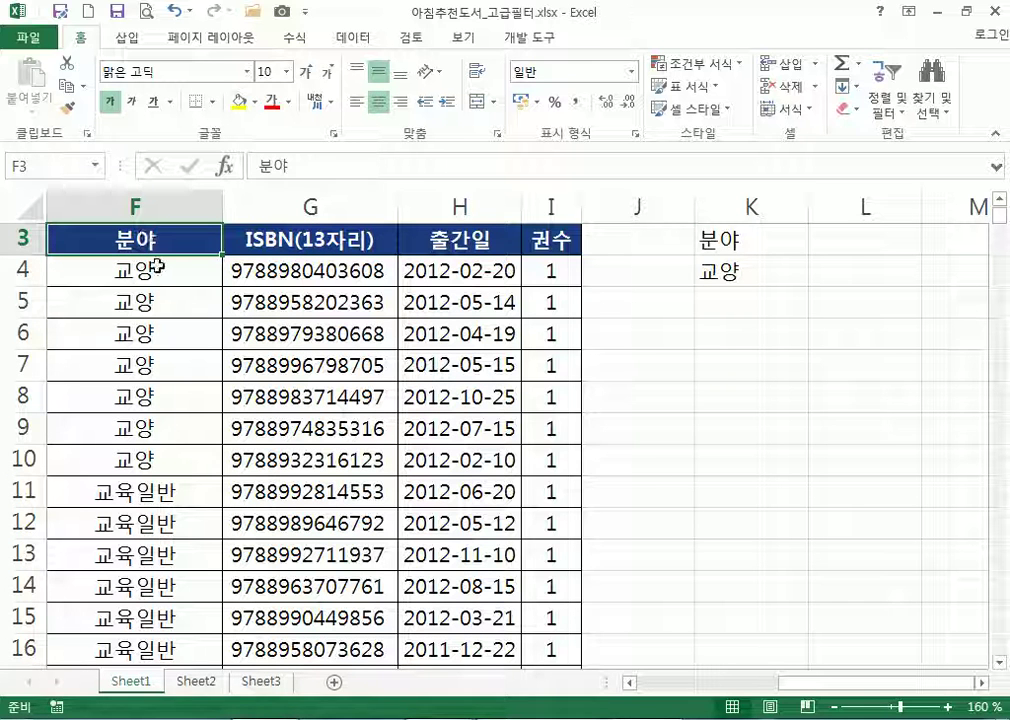
click(155, 268)
click(160, 240)
drag(165, 241, 160, 268)
key(ctrl+c)
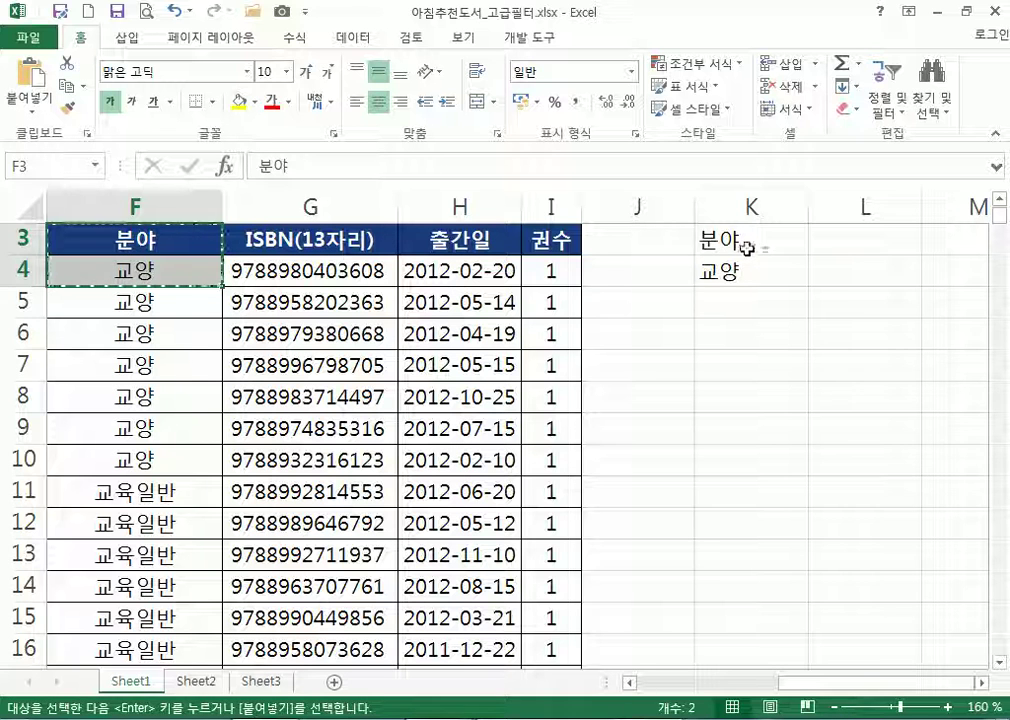
click(750, 248)
key(ctrl+v)
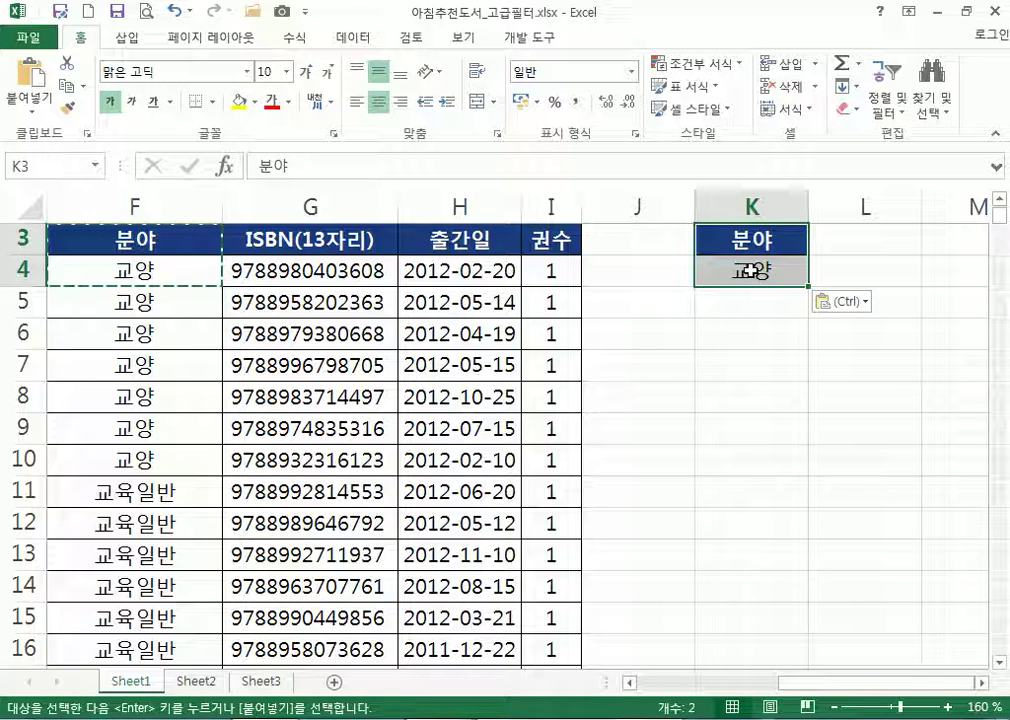
key(Escape)
key(ctrl+z)
key(Escape)
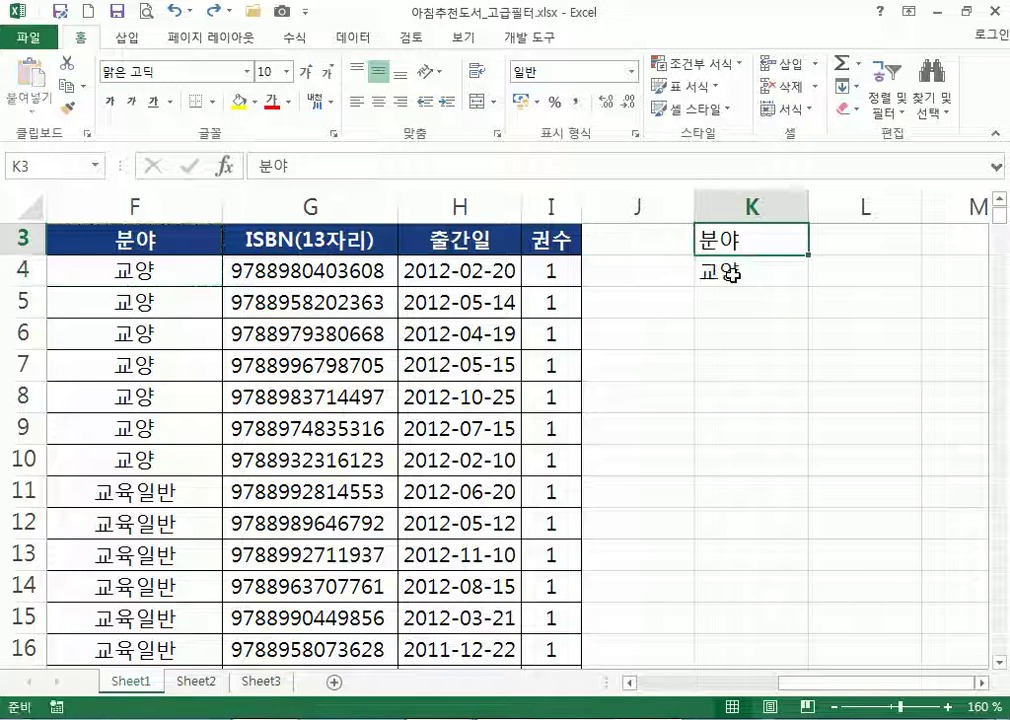
Compare the criteria cells K3:K4 with the heading and entries in the book list's 분야 column
click(733, 273)
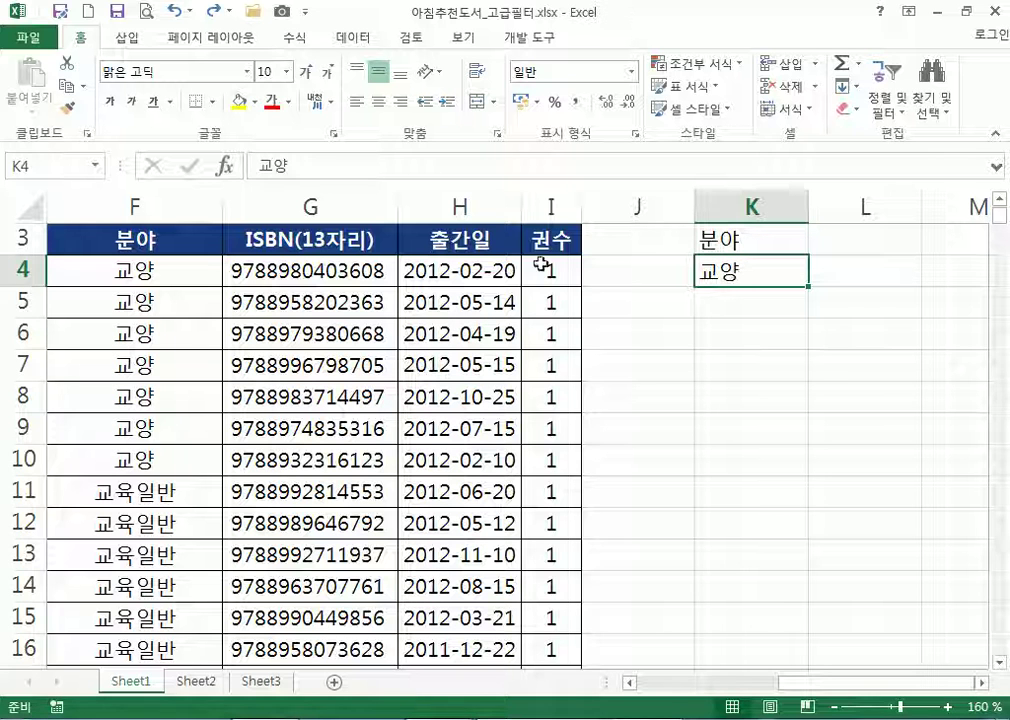
click(718, 233)
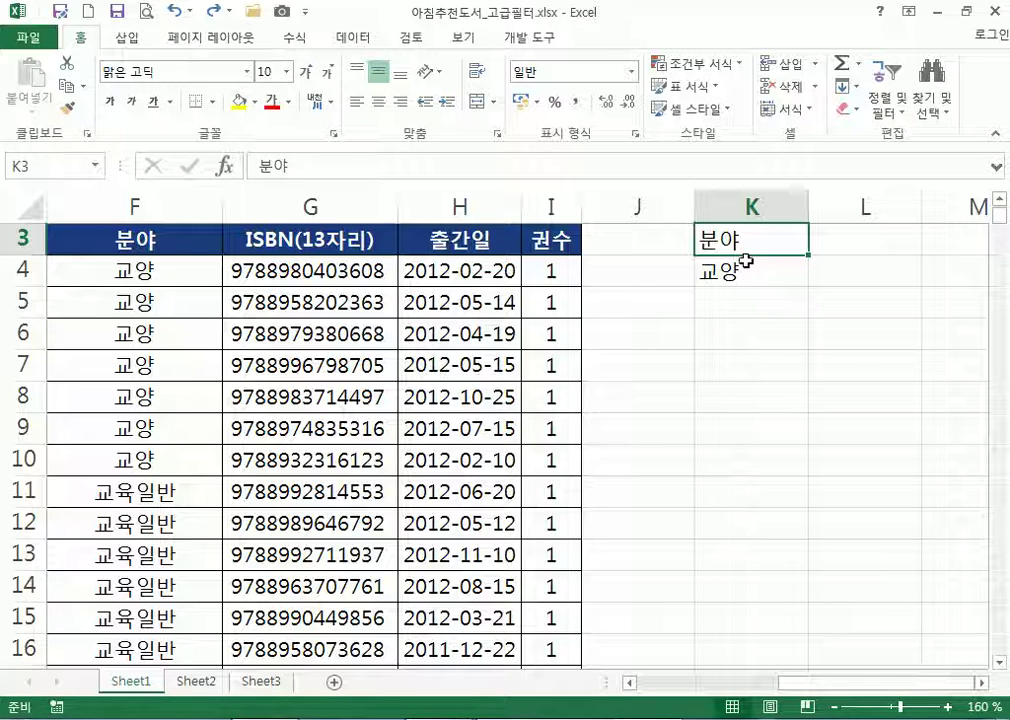
click(350, 300)
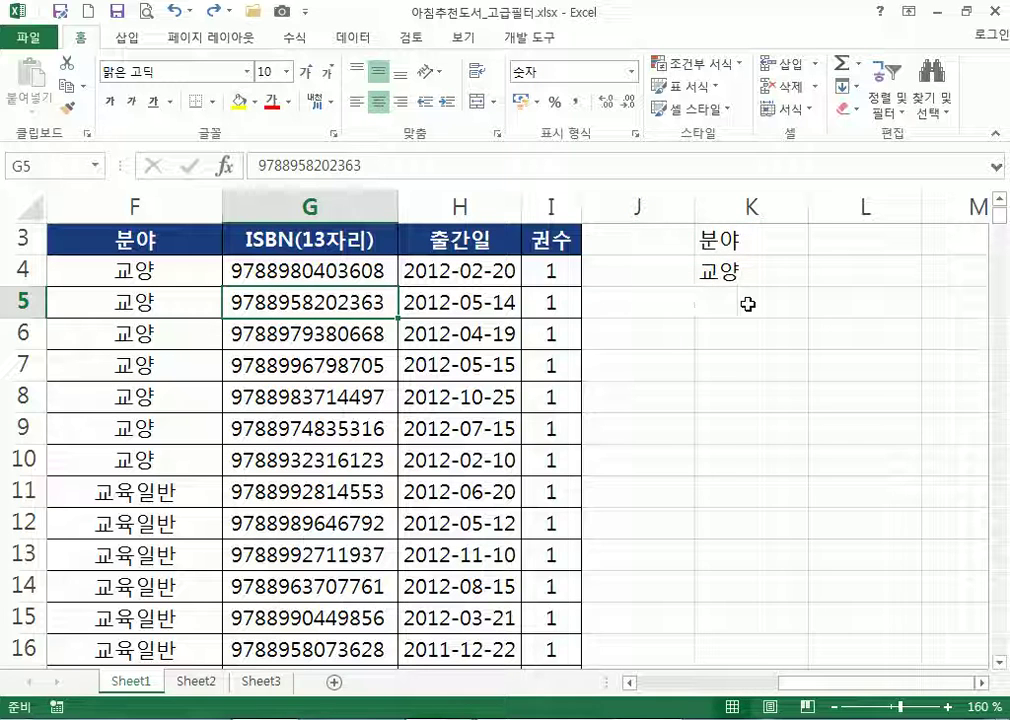
click(981, 683)
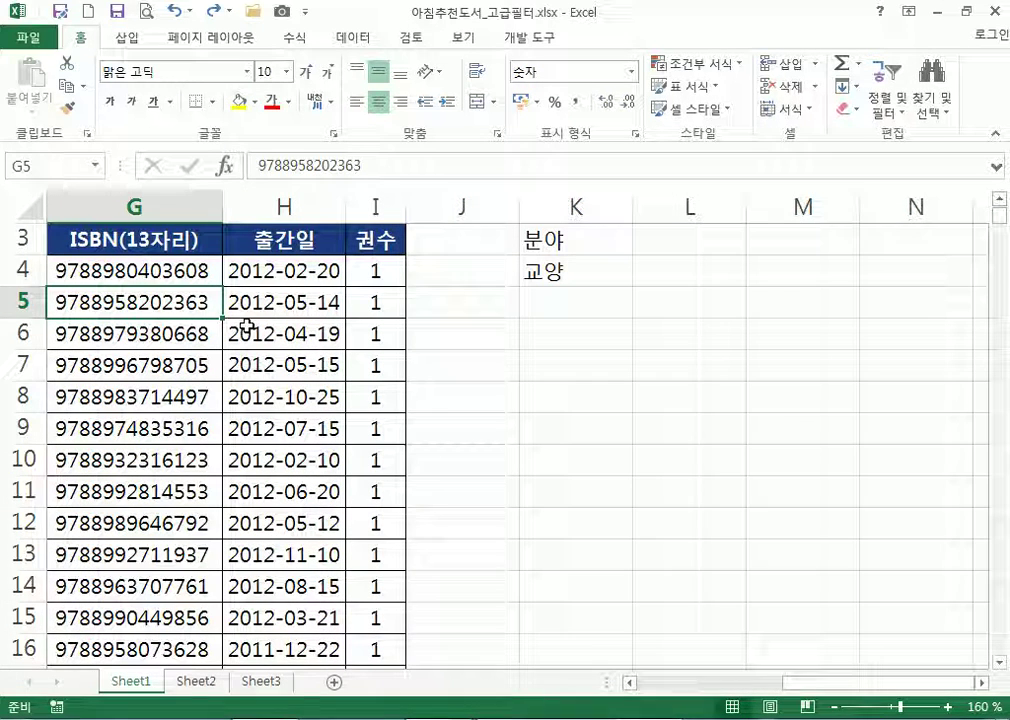
click(156, 264)
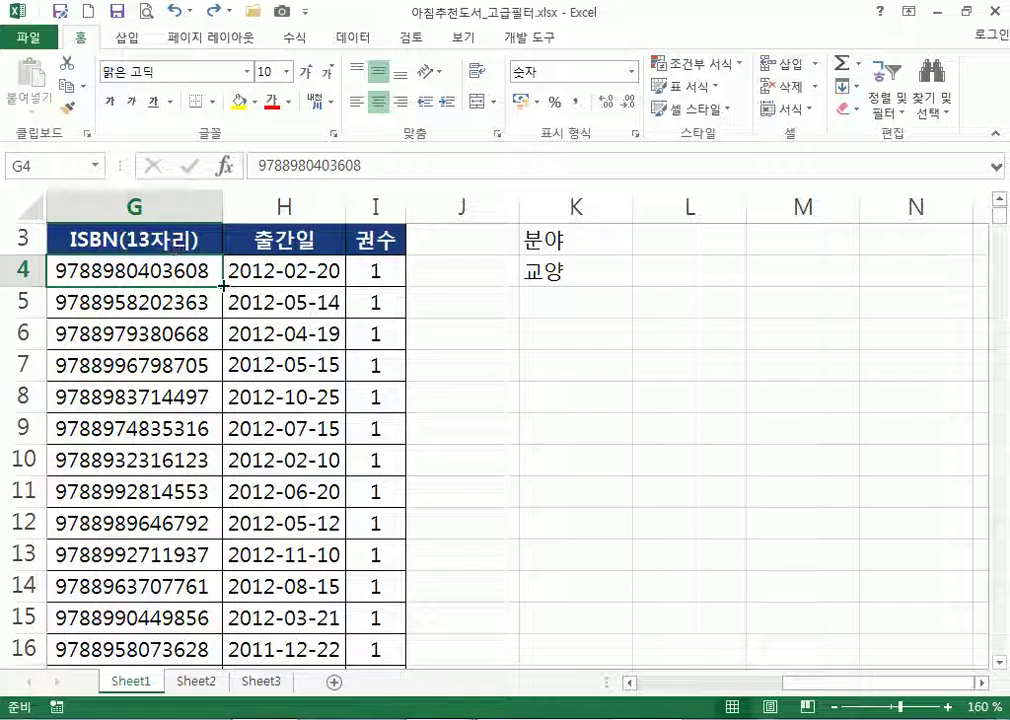
ctrl+scroll(200, 215, down, 3)
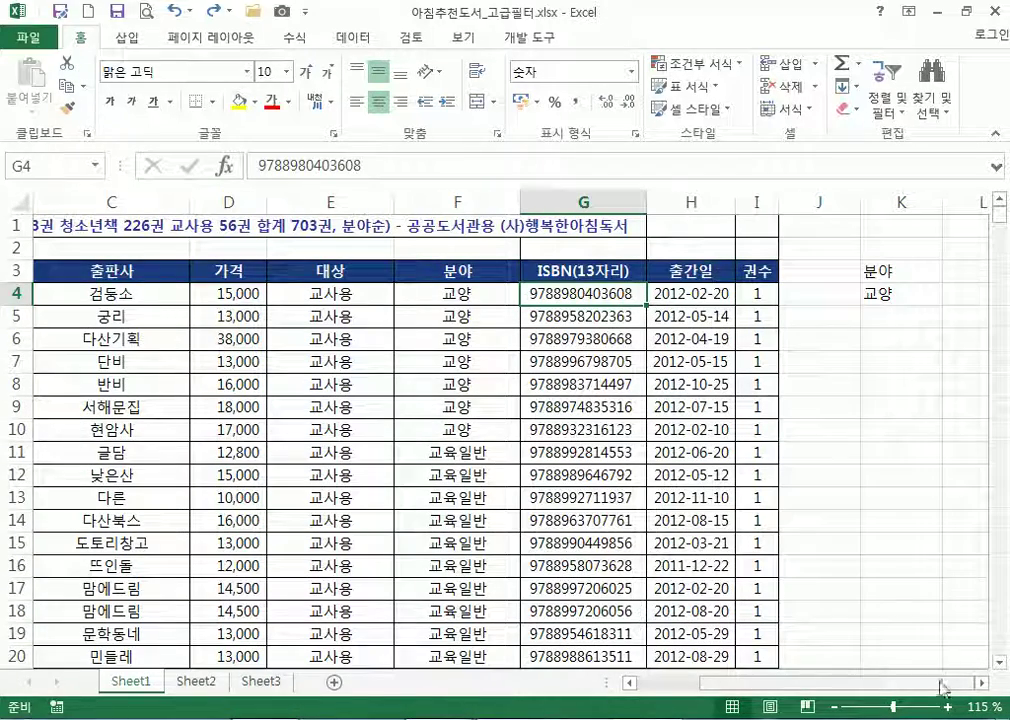
click(982, 683)
click(982, 683)
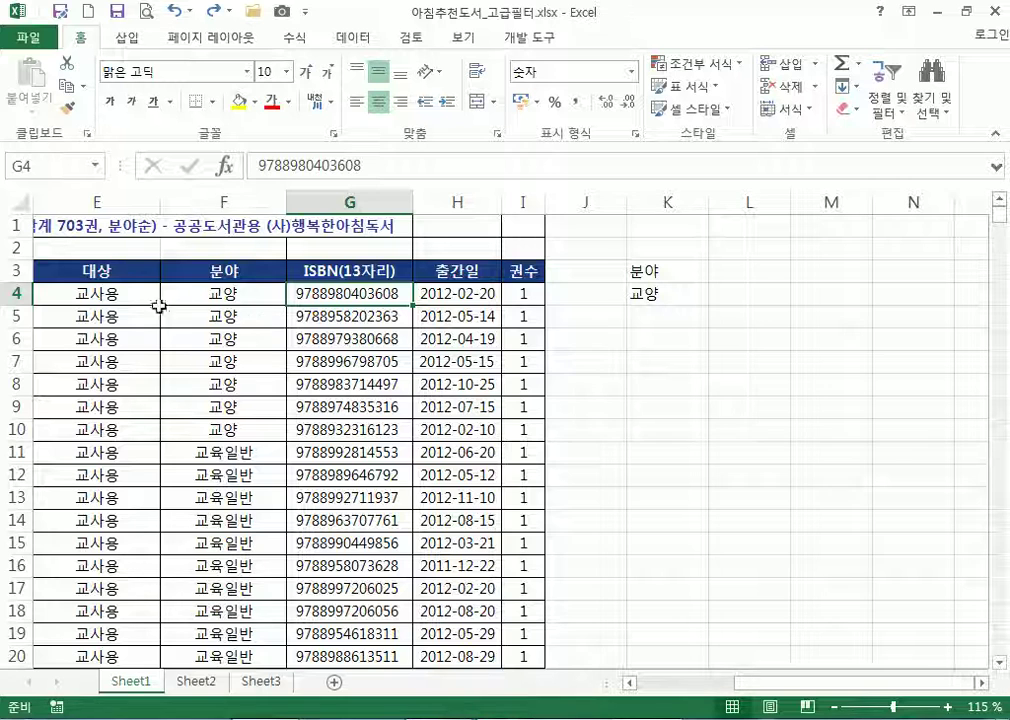
click(228, 360)
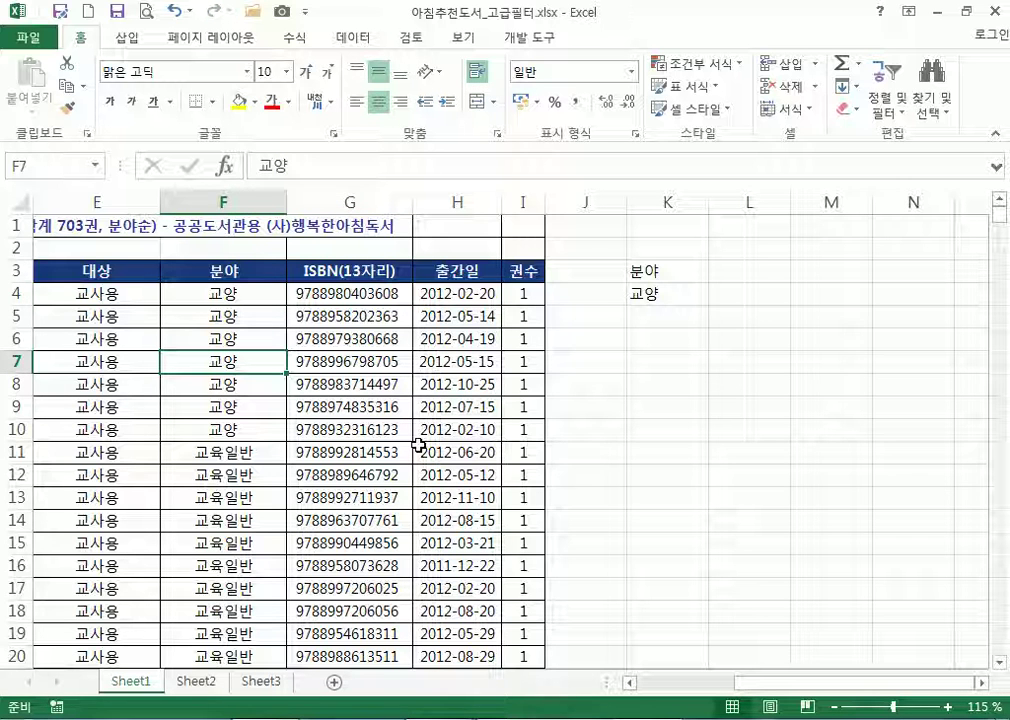
drag(656, 267, 664, 301)
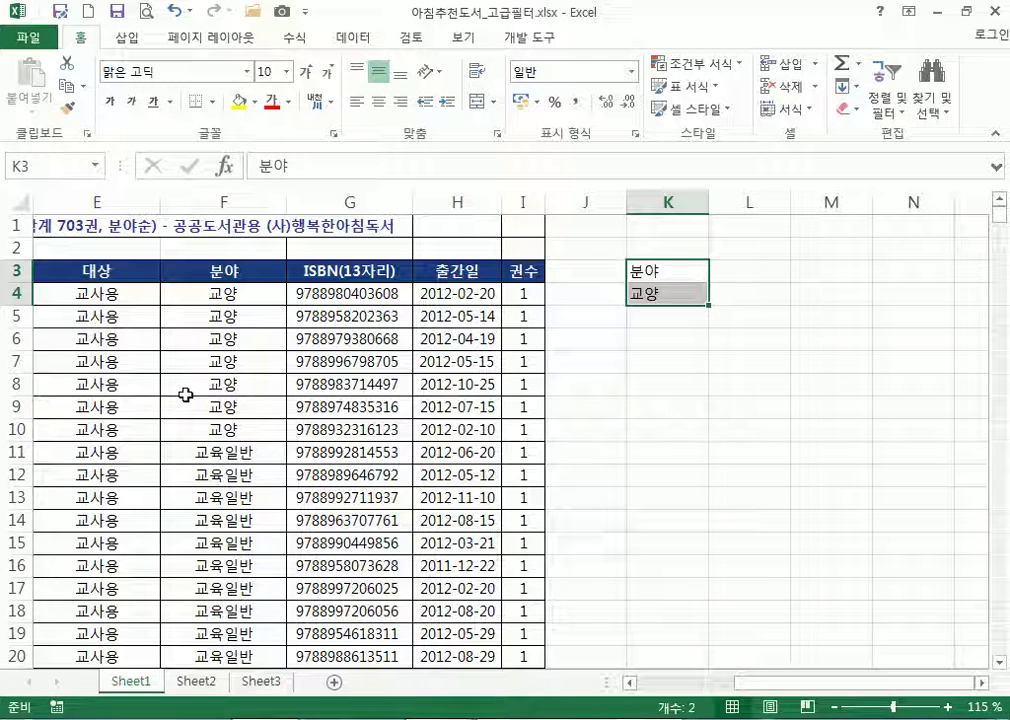
click(262, 384)
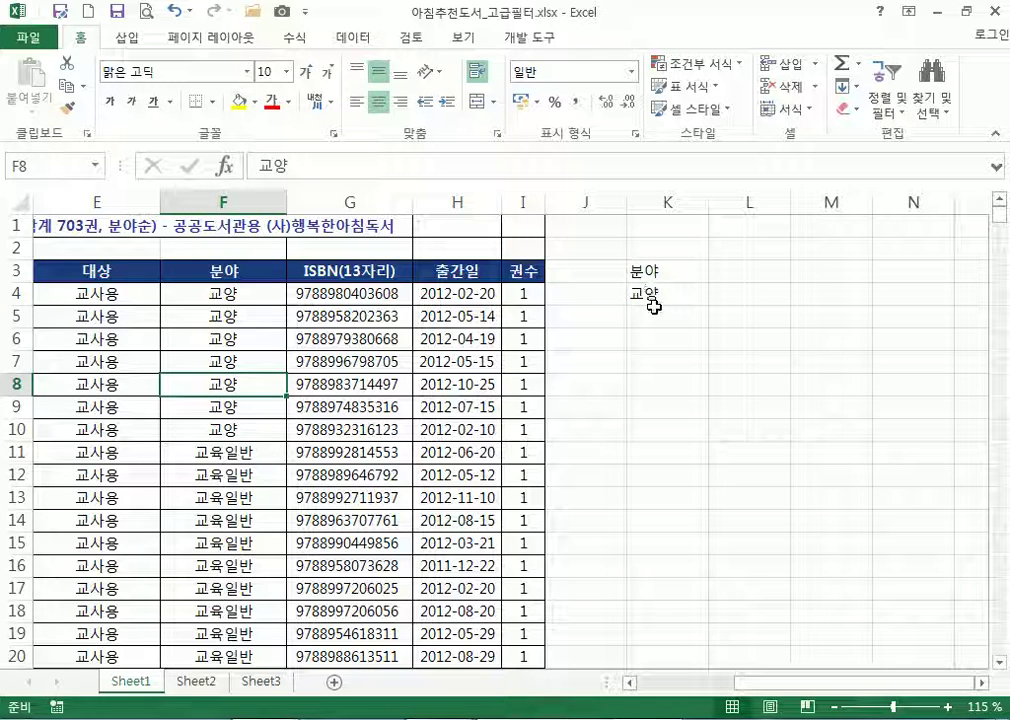
drag(457, 202, 203, 205)
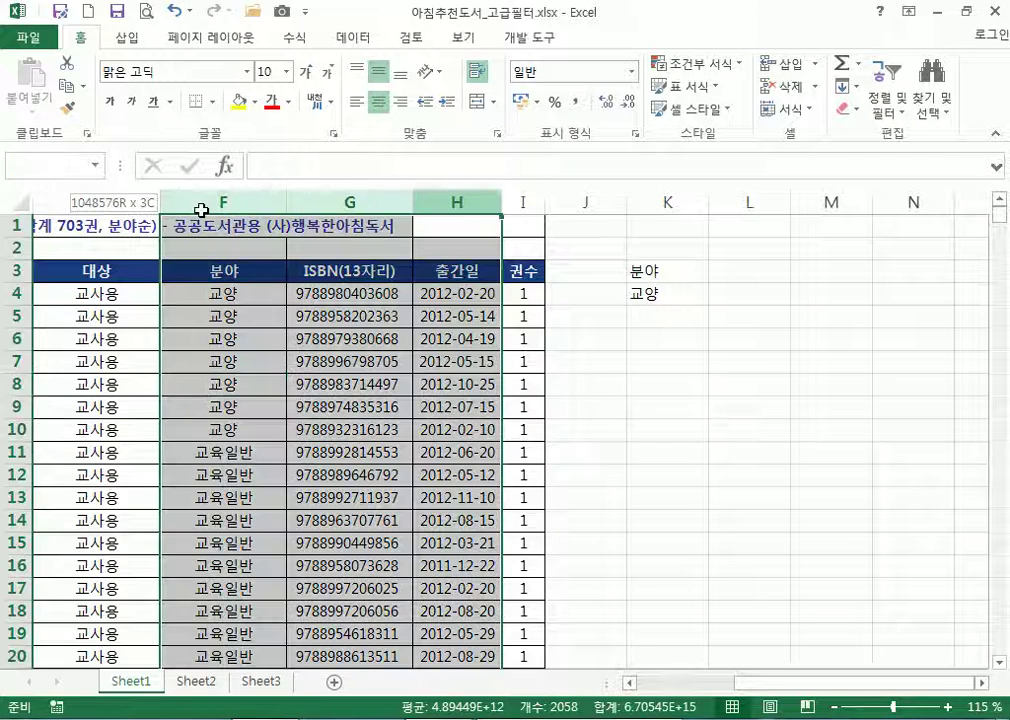
click(341, 360)
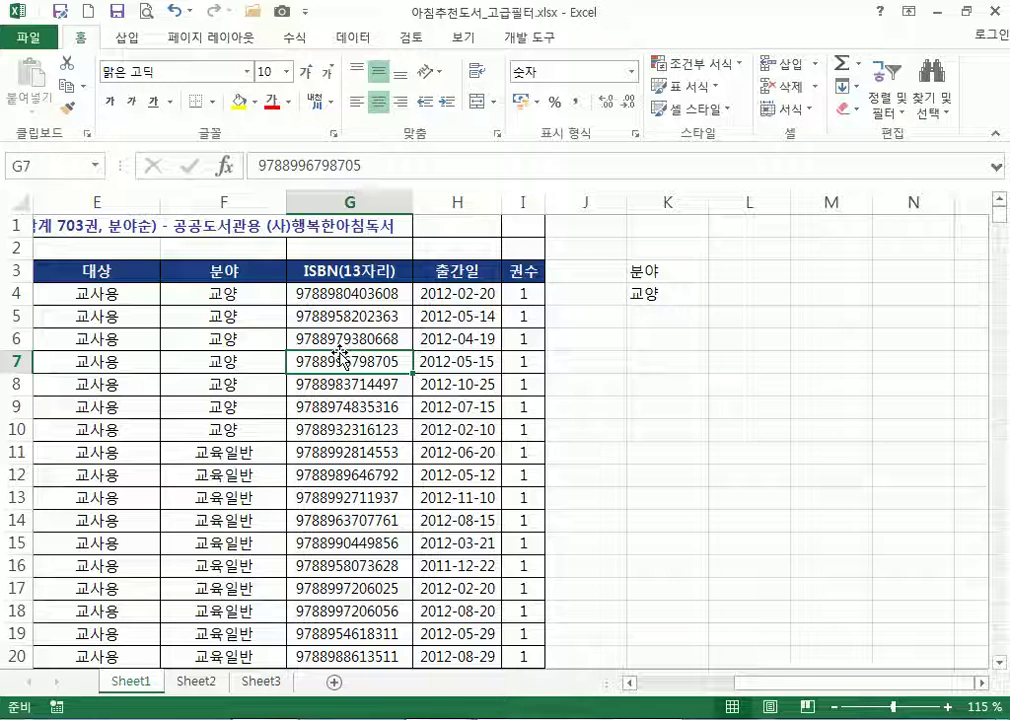
Set up an Advanced Filter on the book list that copies to another location, with K3:K4 as the criteria range
click(355, 38)
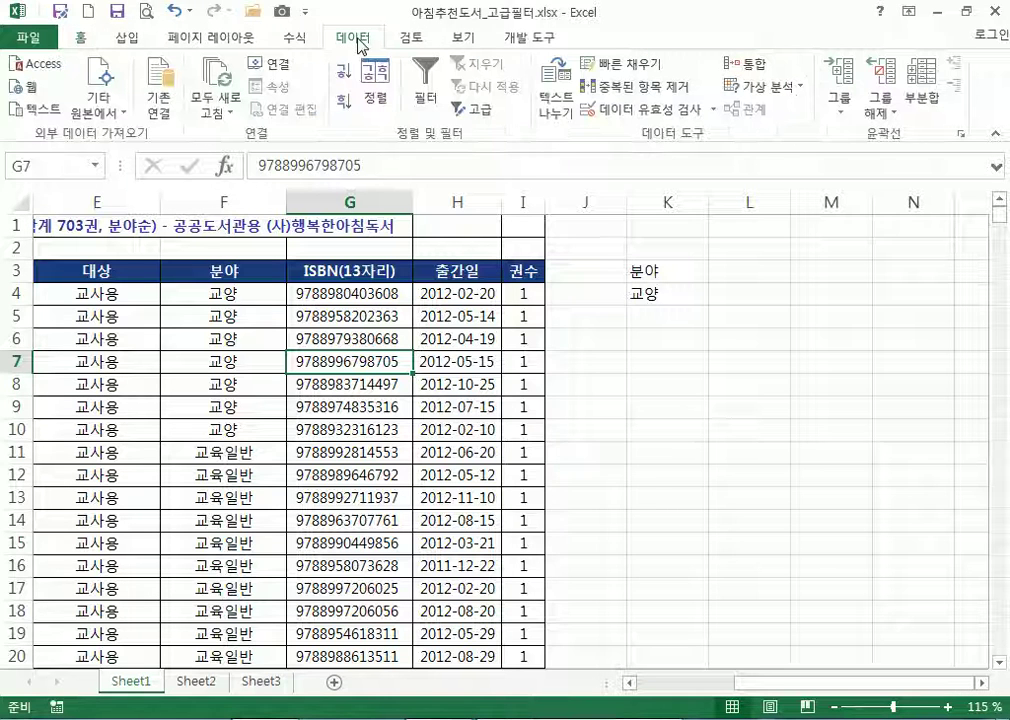
click(487, 116)
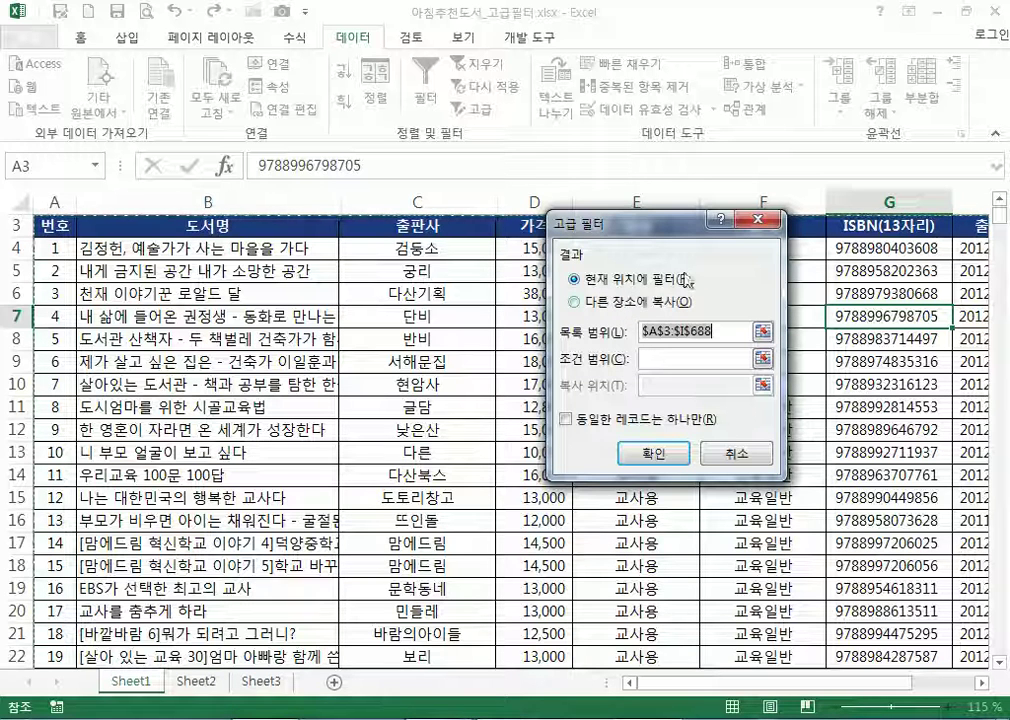
click(637, 303)
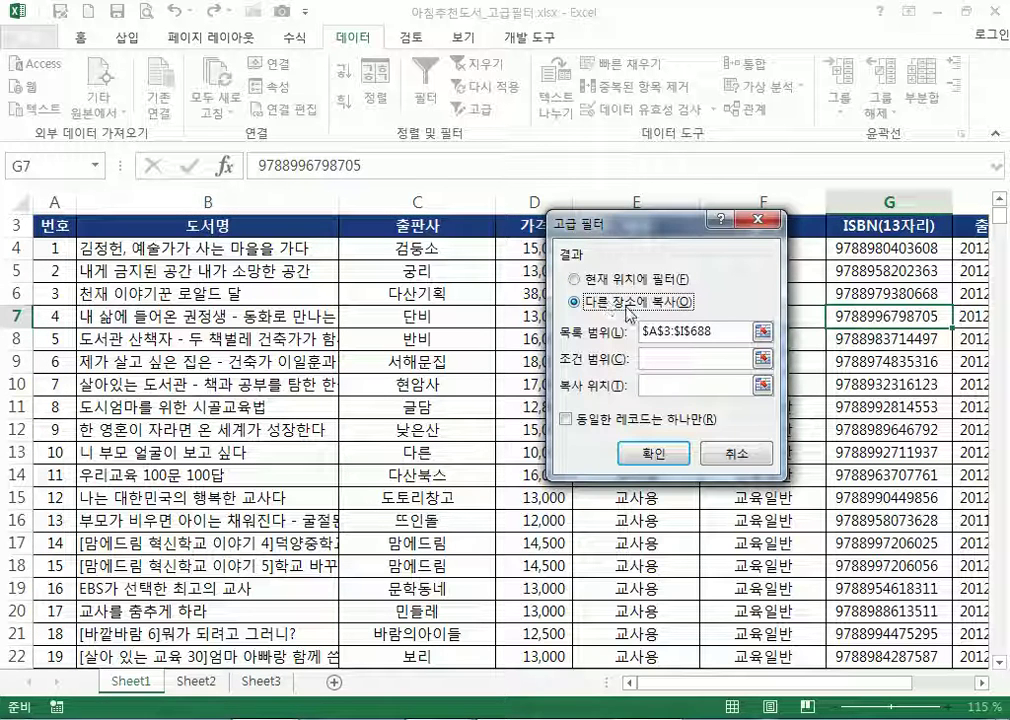
click(668, 358)
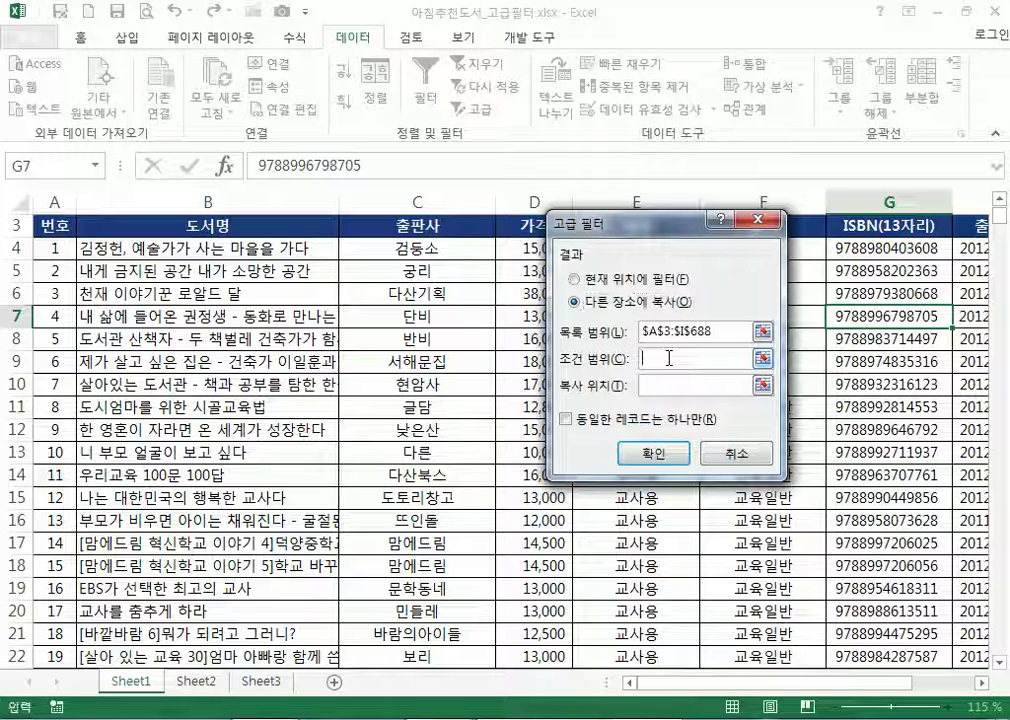
drag(903, 689, 987, 679)
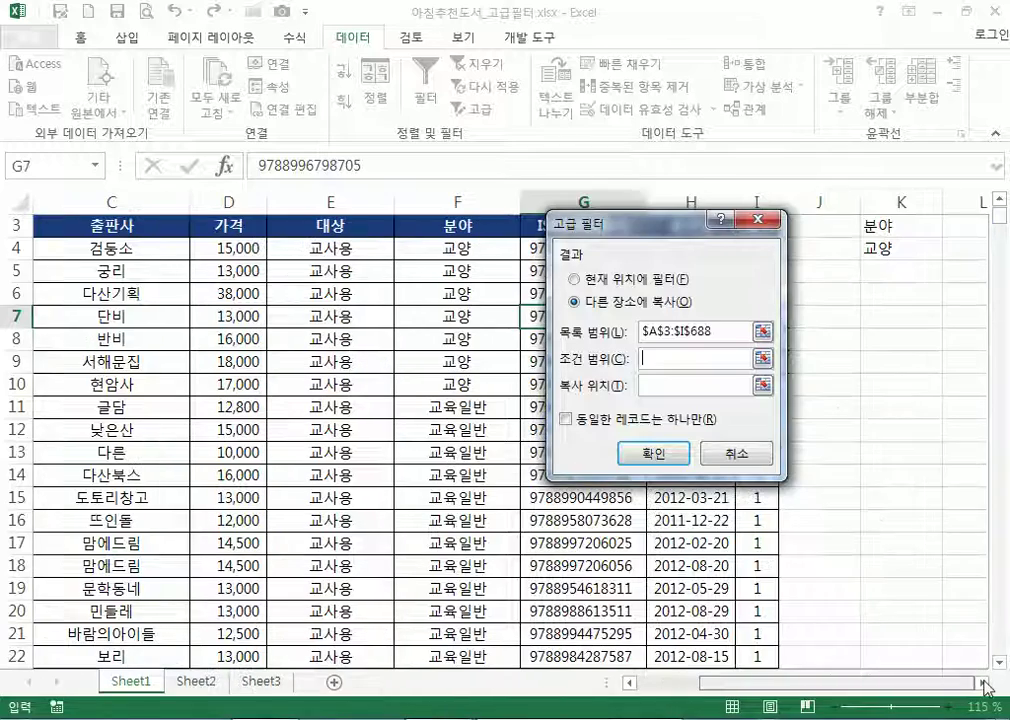
click(900, 230)
drag(900, 231, 907, 250)
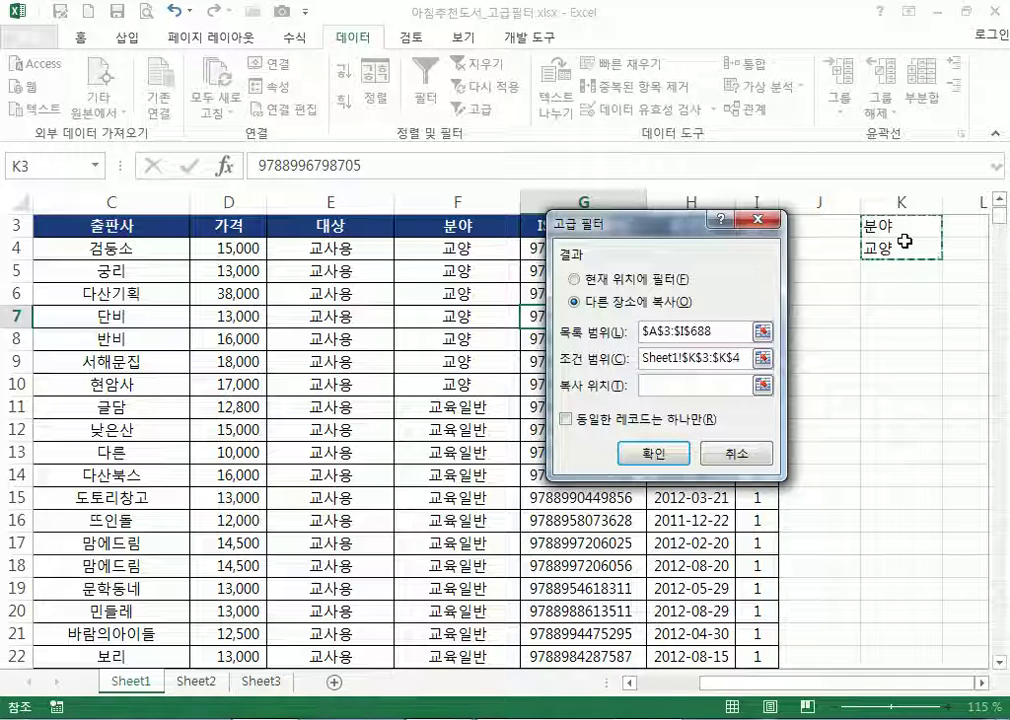
Set cell M3 as the Advanced Filter's copy destination, and cancel the filter without applying it
click(654, 387)
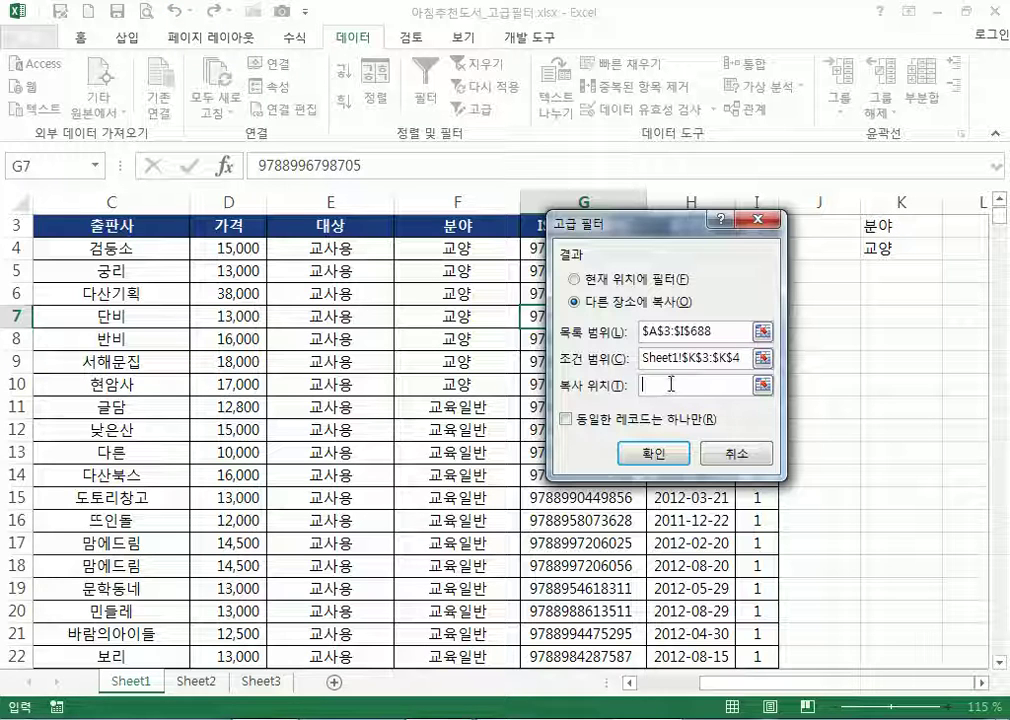
click(982, 684)
drag(672, 221, 172, 232)
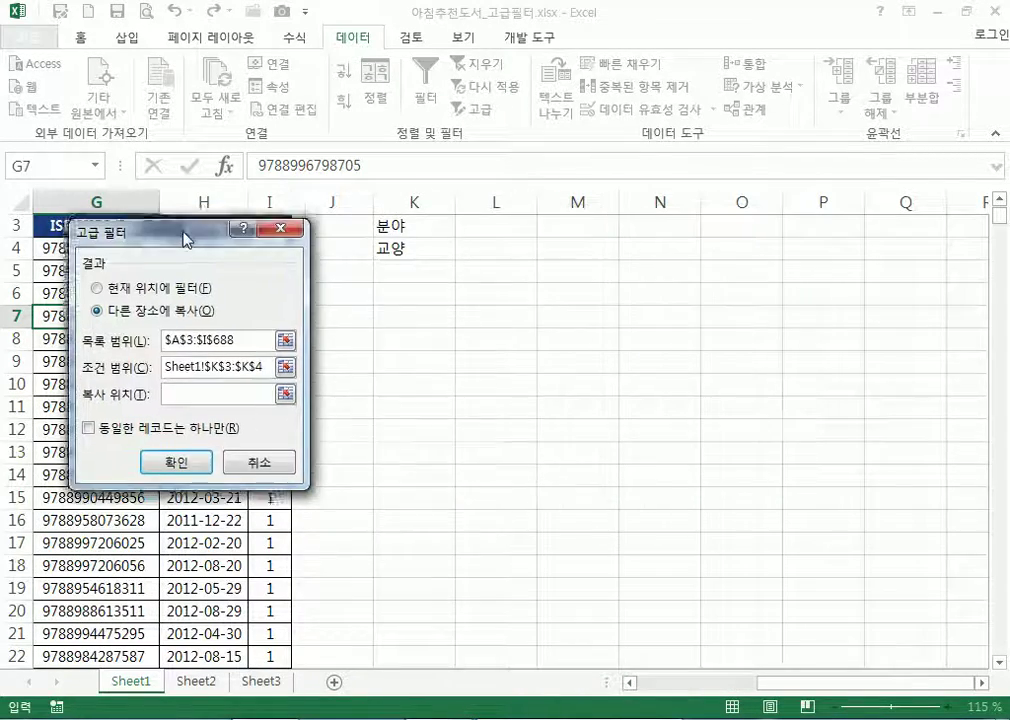
click(586, 228)
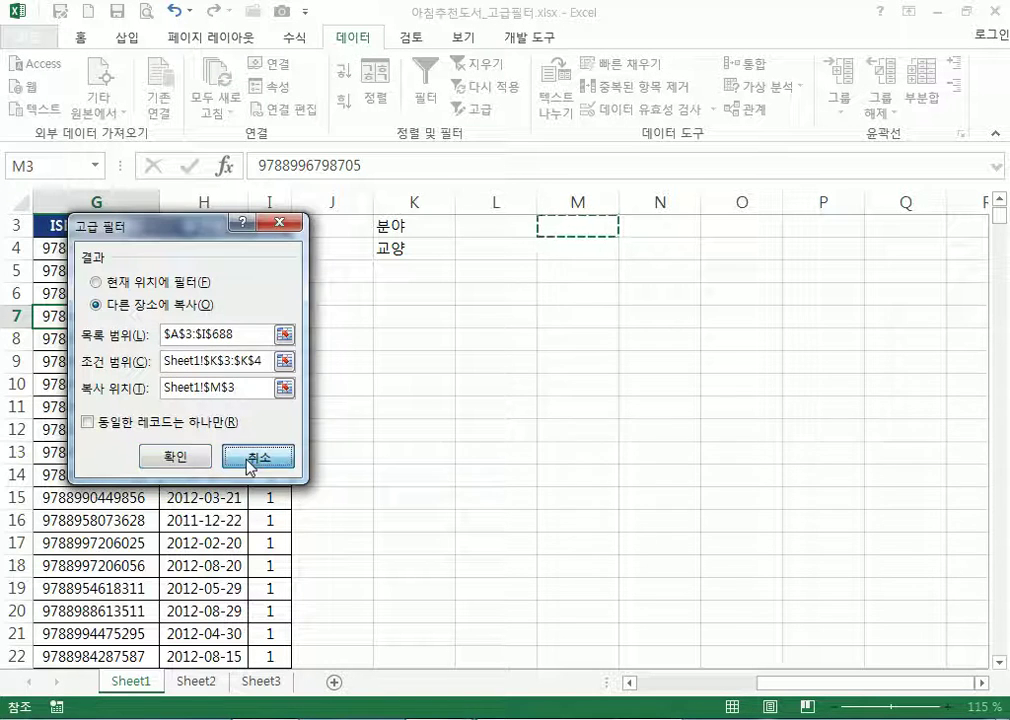
click(282, 461)
Narrow the empty column J beside the book list and the 도서명 column B
click(333, 202)
drag(372, 198, 322, 198)
click(240, 270)
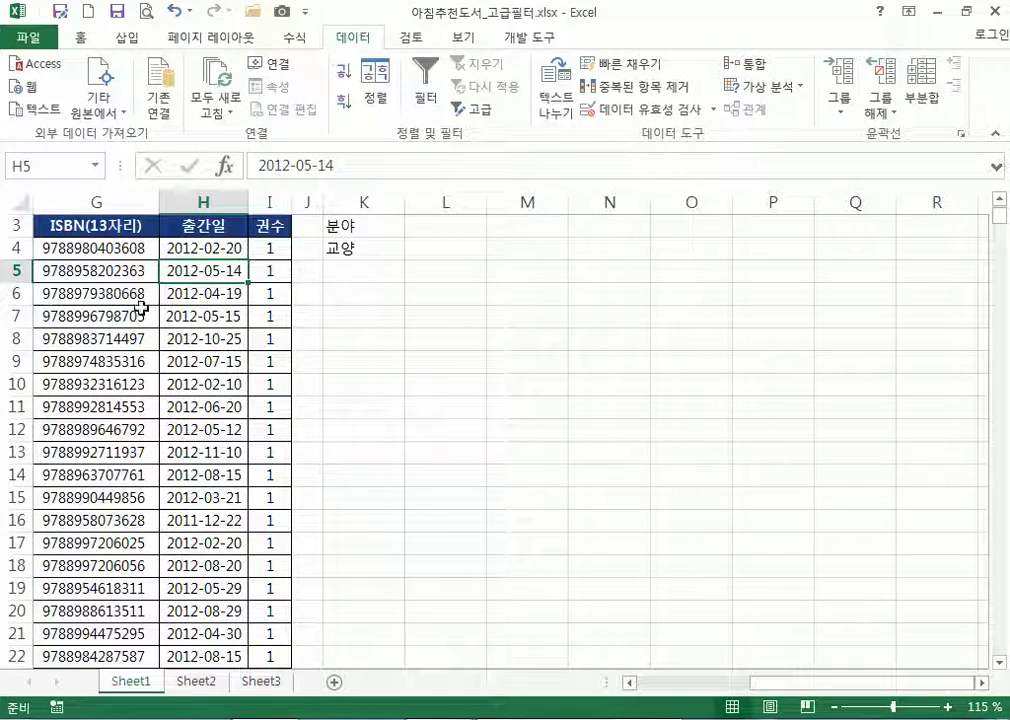
key(Home)
drag(338, 201, 190, 201)
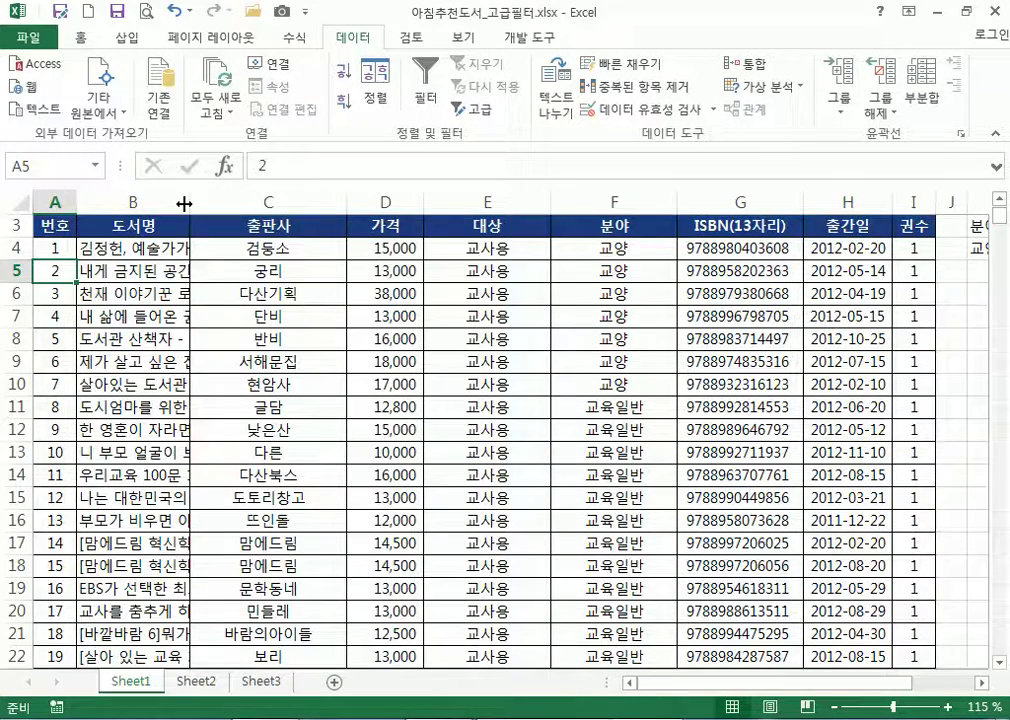
mouse_move(187, 204)
mouse_down()
mouse_move(692, 214)
mouse_move(877, 203)
mouse_move(184, 213)
mouse_up()
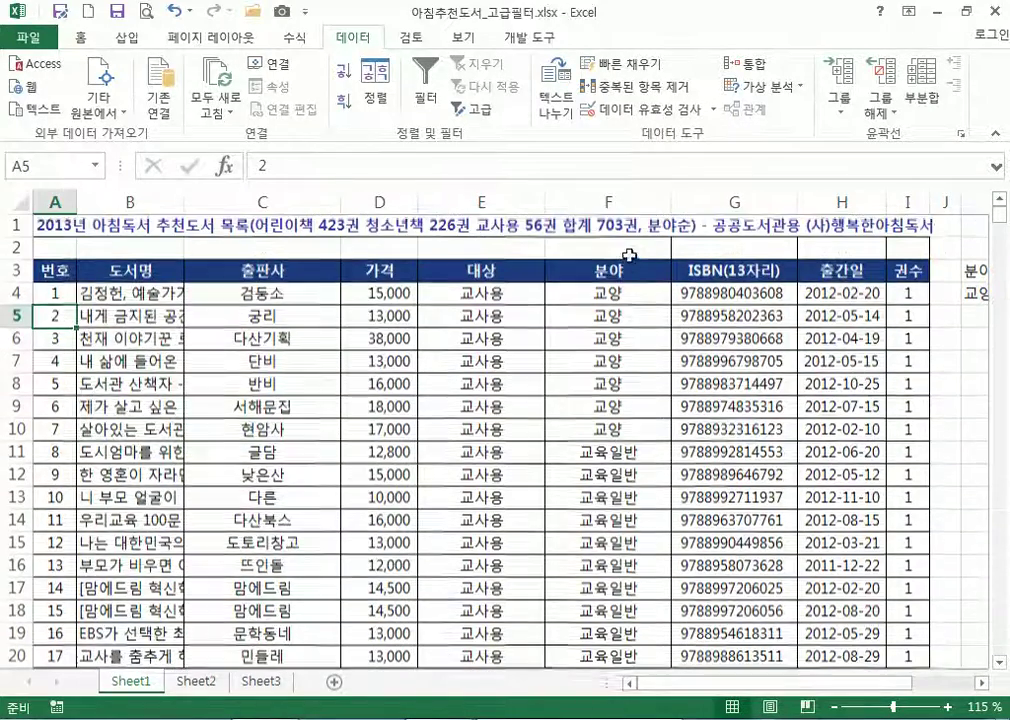
Look through the 분야 column of the book list and compare its entries with the criteria in K3:K4
scroll(629, 250, up, 1)
click(629, 299)
scroll(647, 413, down, 8)
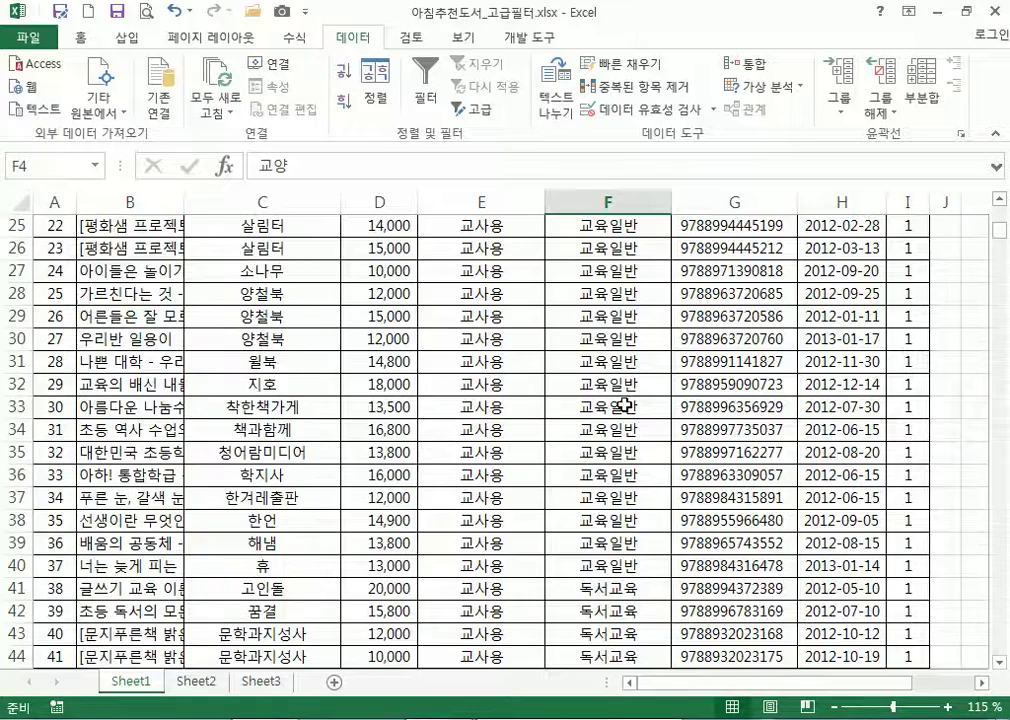
scroll(617, 443, up, 8)
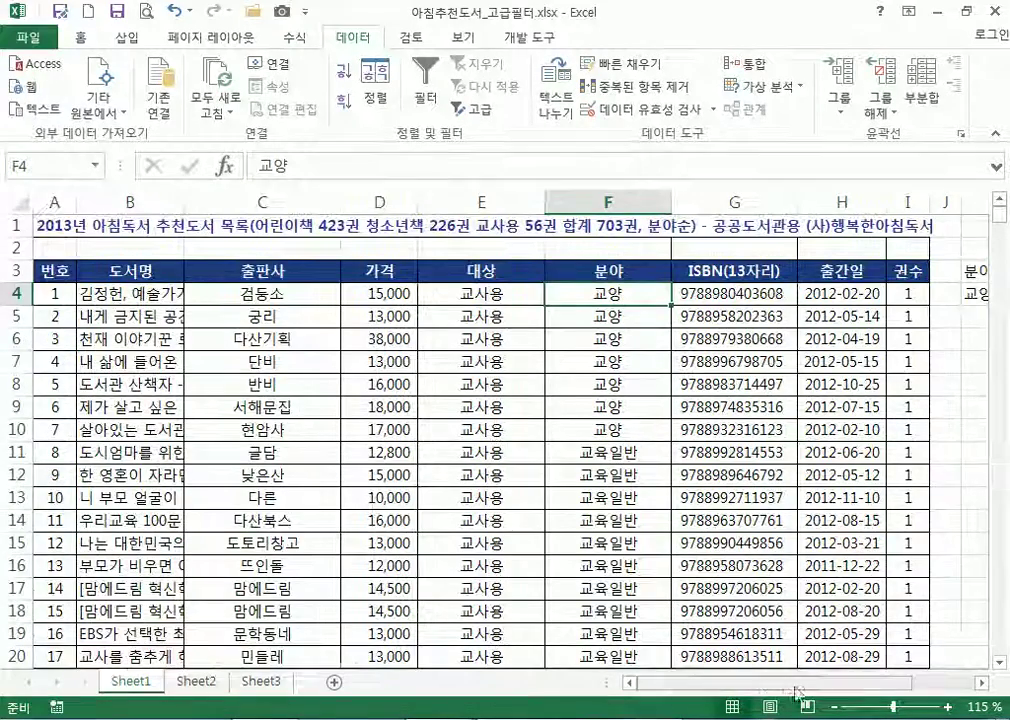
click(973, 689)
click(973, 689)
drag(838, 273, 838, 291)
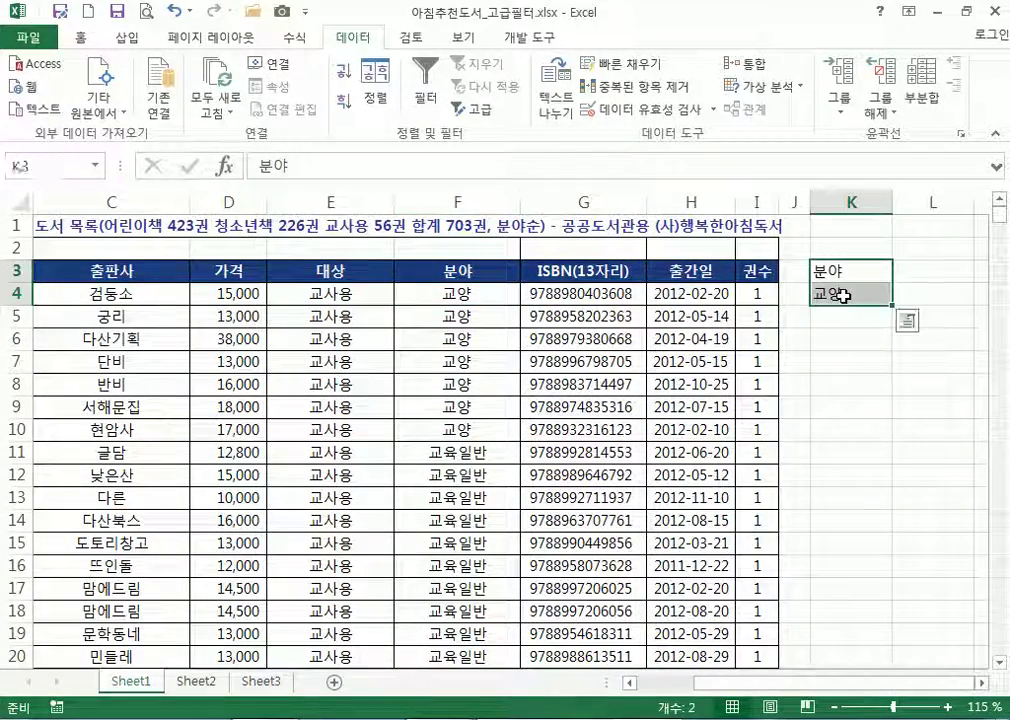
click(437, 298)
Narrow the empty column L beside the criteria range and select cell M3
click(960, 270)
drag(975, 203, 917, 203)
click(938, 273)
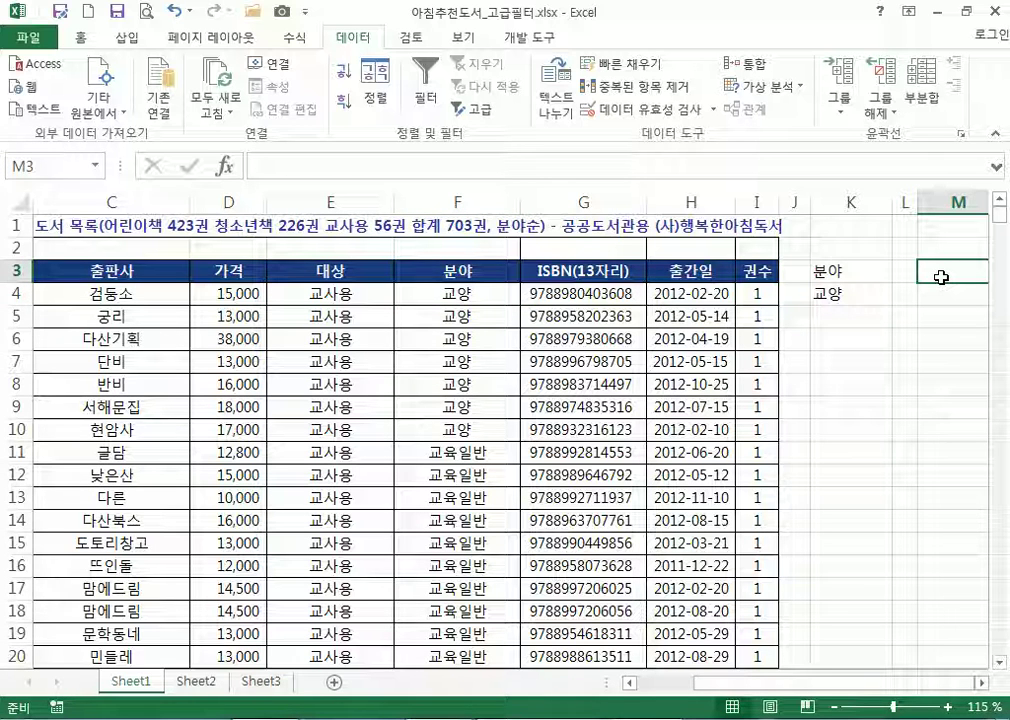
Start an Advanced Filter on the book list A3:I688 and choose copying the results to another location
drag(852, 272, 838, 298)
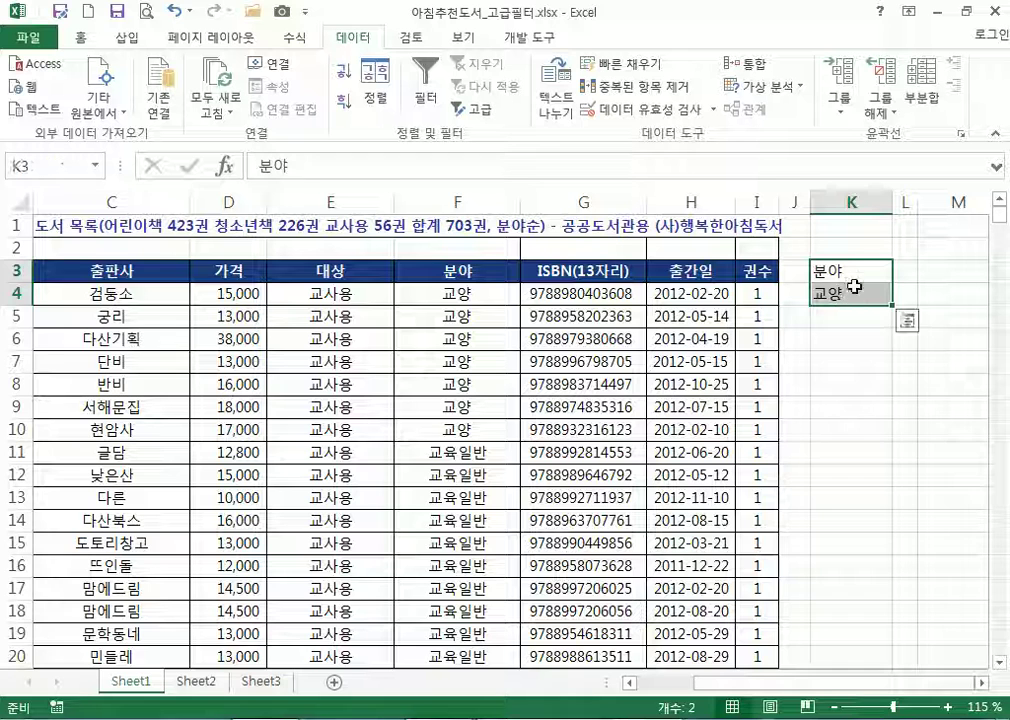
click(496, 332)
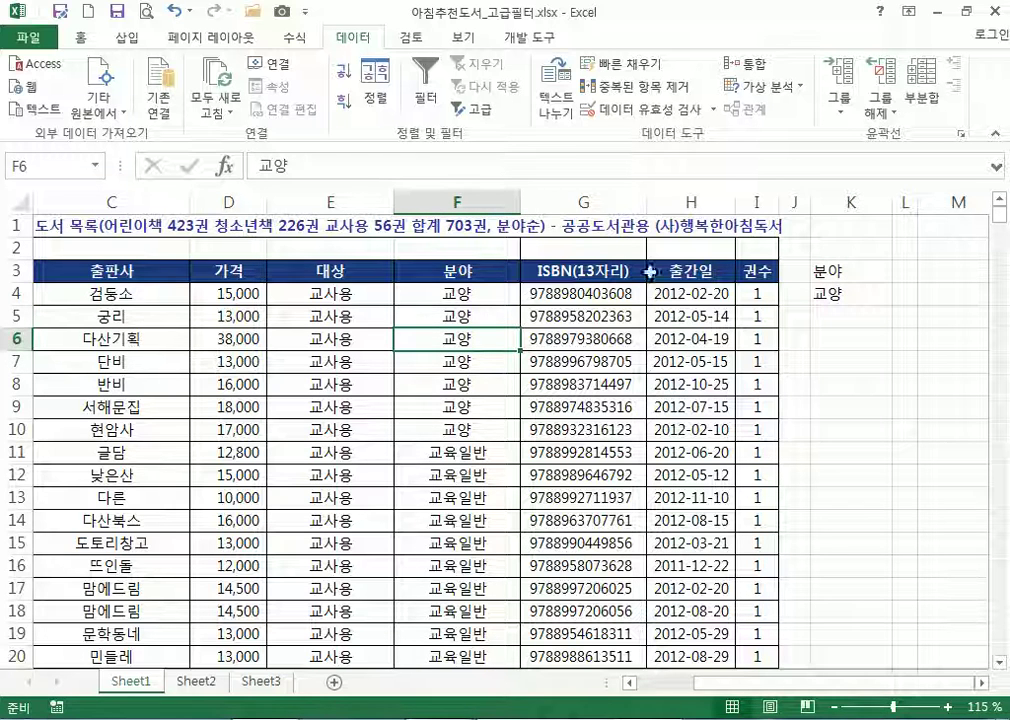
click(476, 110)
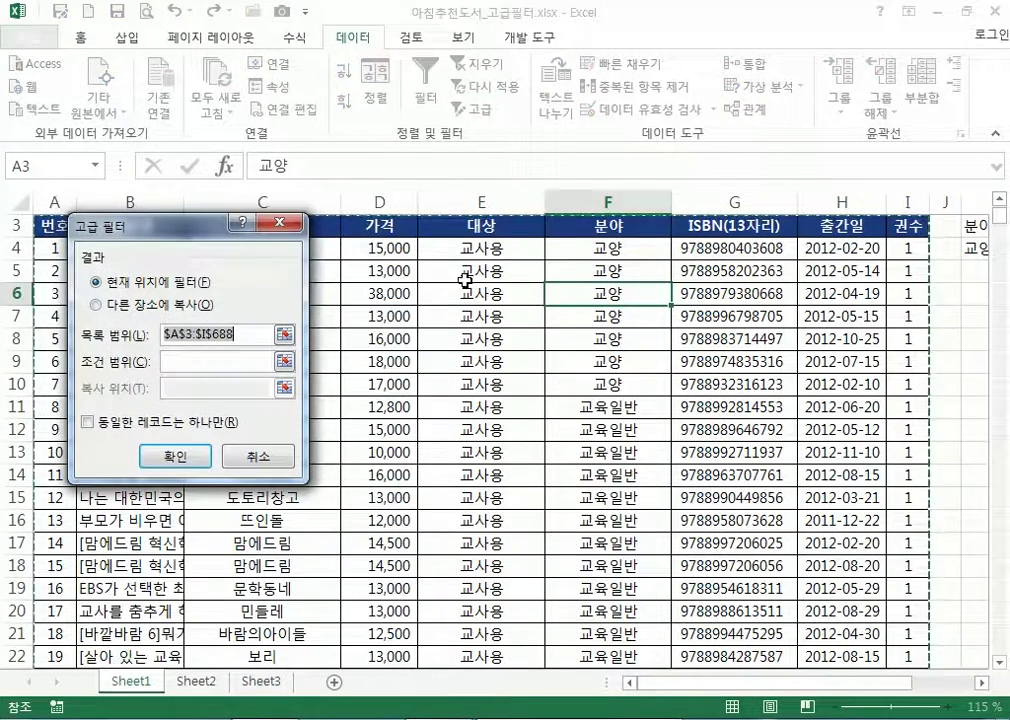
scroll(820, 245, up, 1)
scroll(818, 263, down, 10)
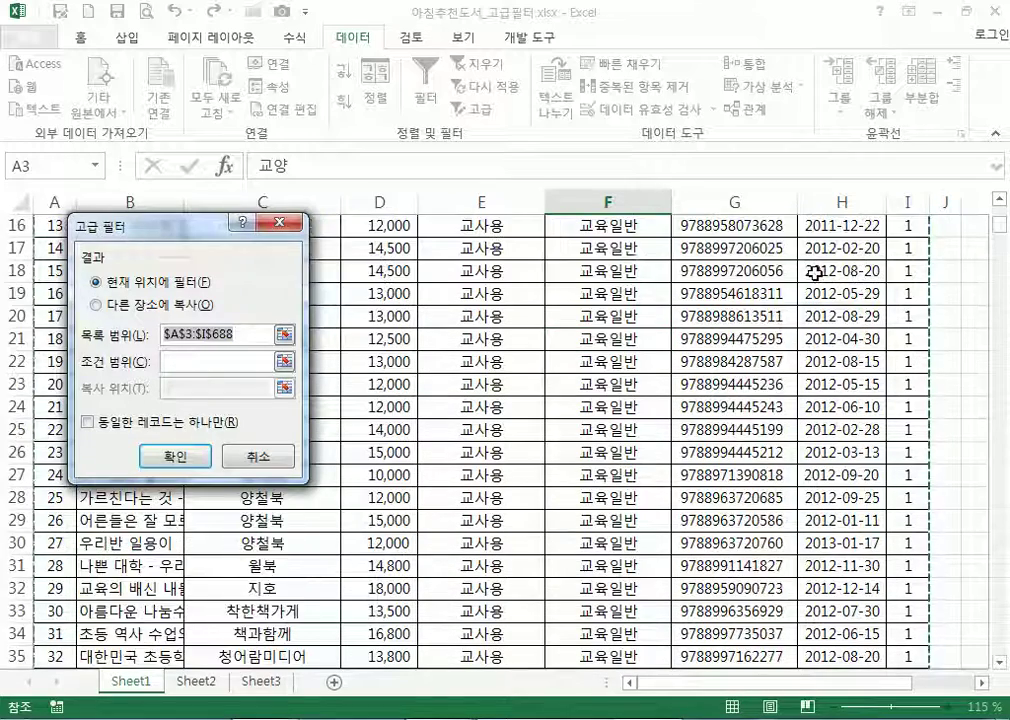
scroll(810, 280, up, 5)
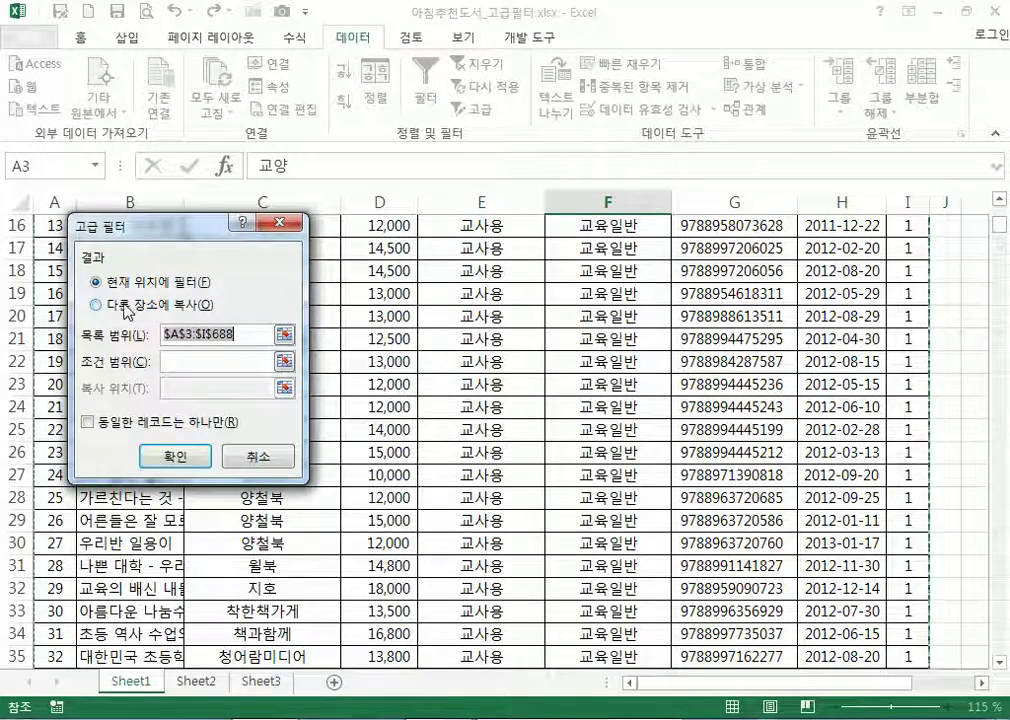
scroll(716, 276, up, 3)
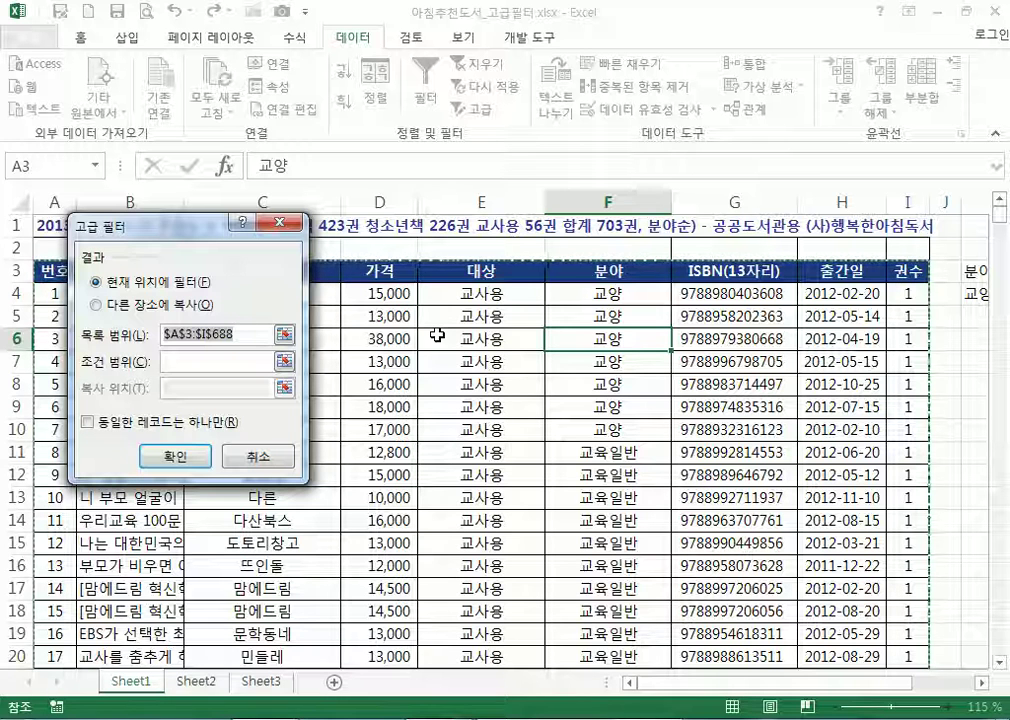
click(130, 306)
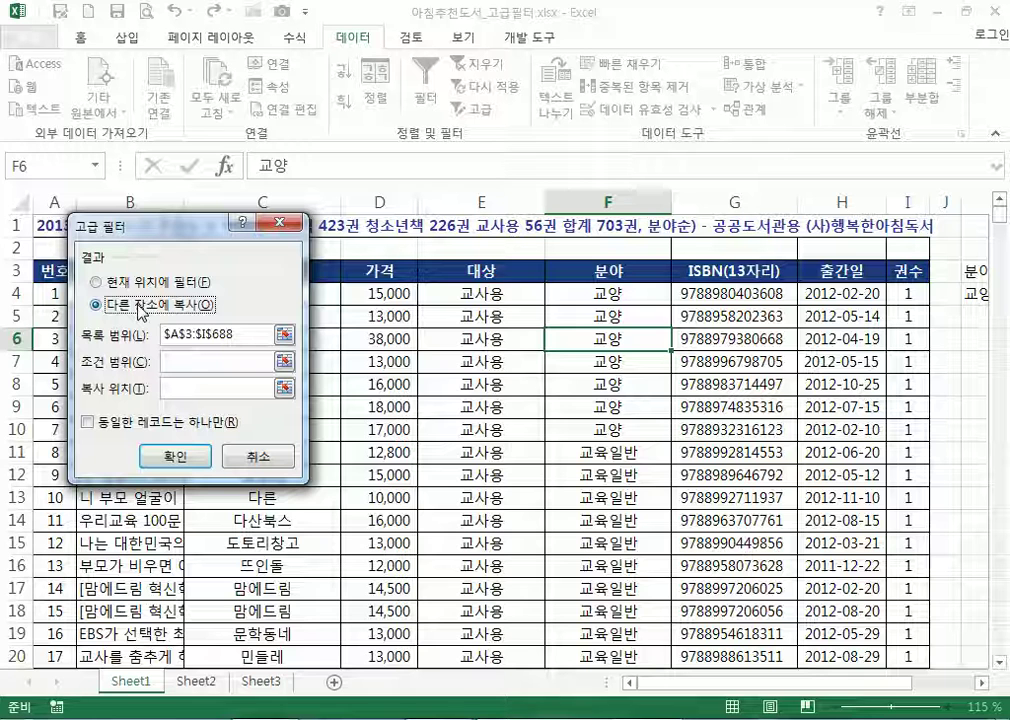
Set the Advanced Filter's criteria range to the 분야 header and its 교양 value in K3:K4
click(197, 358)
drag(160, 227, 354, 179)
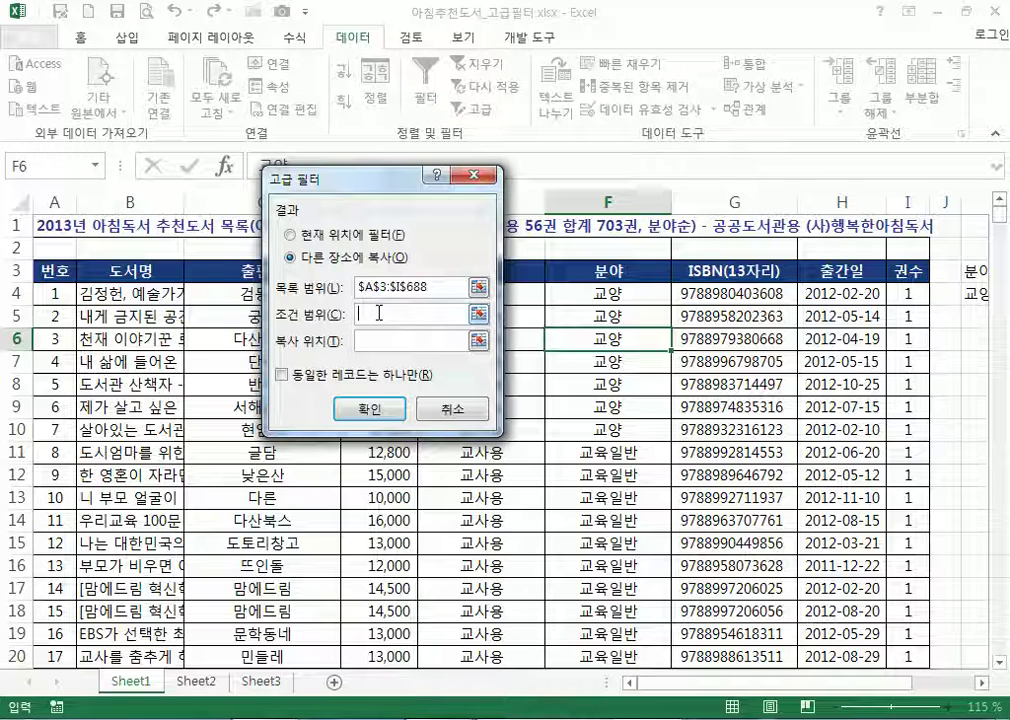
click(480, 314)
click(484, 205)
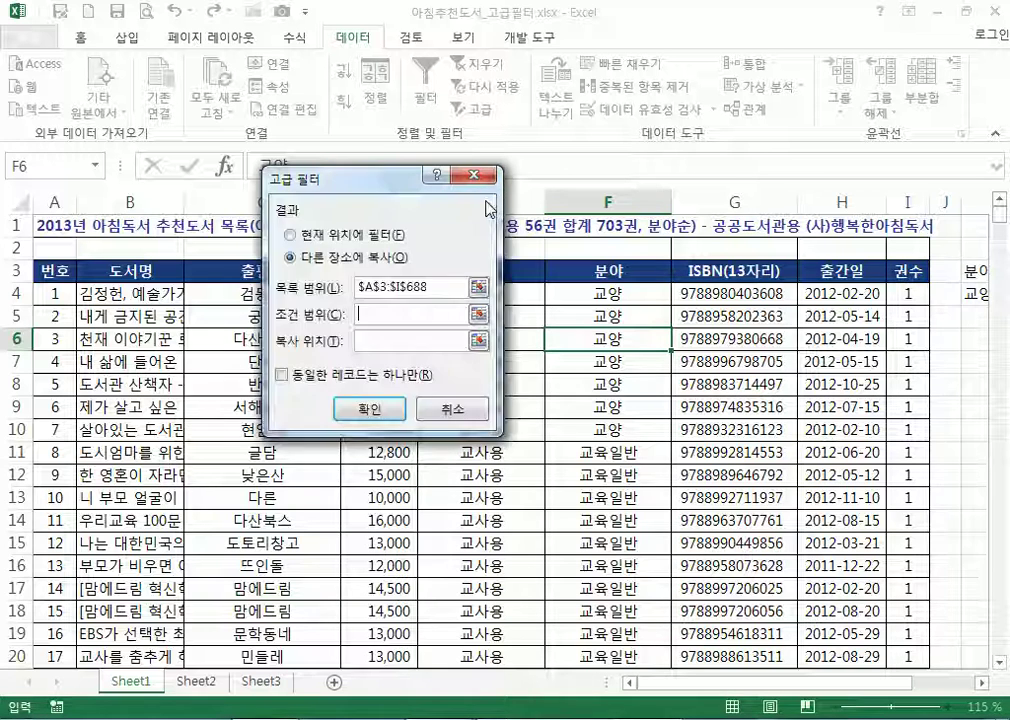
drag(972, 266, 973, 293)
drag(868, 688, 960, 688)
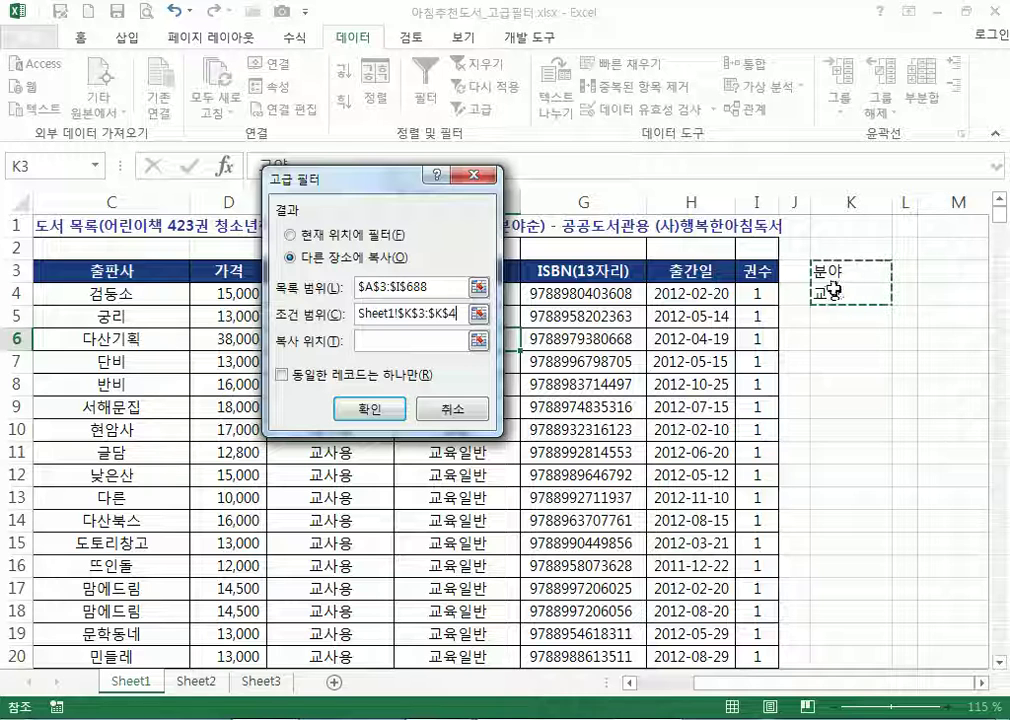
drag(834, 268, 830, 292)
Set cell M3 as the copy destination and run the Advanced Filter
click(380, 342)
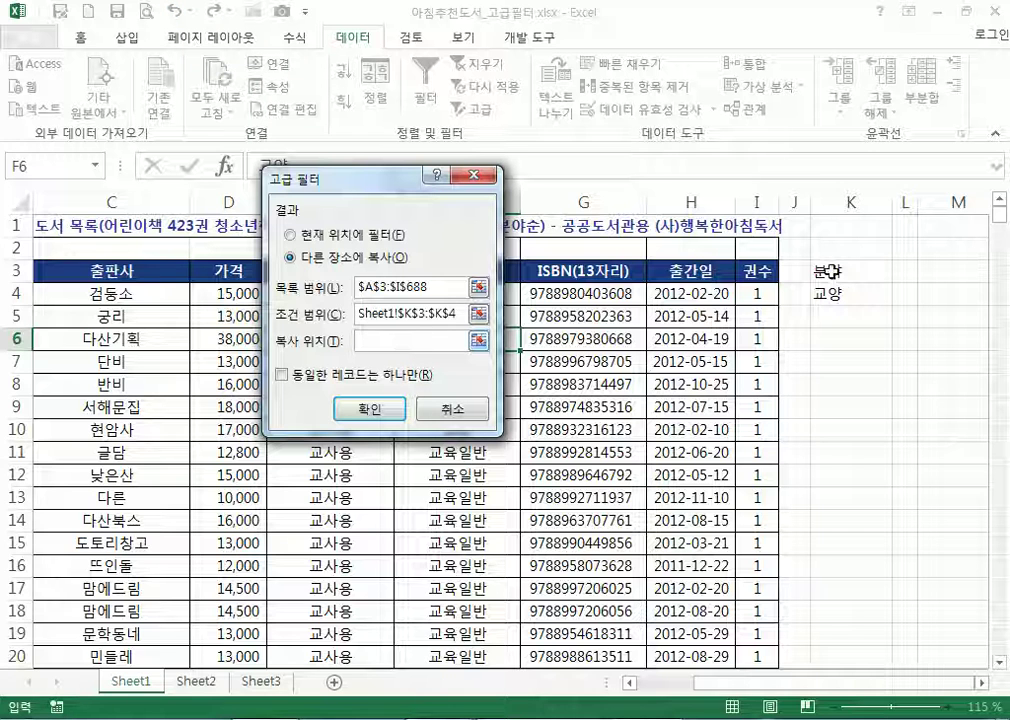
click(943, 271)
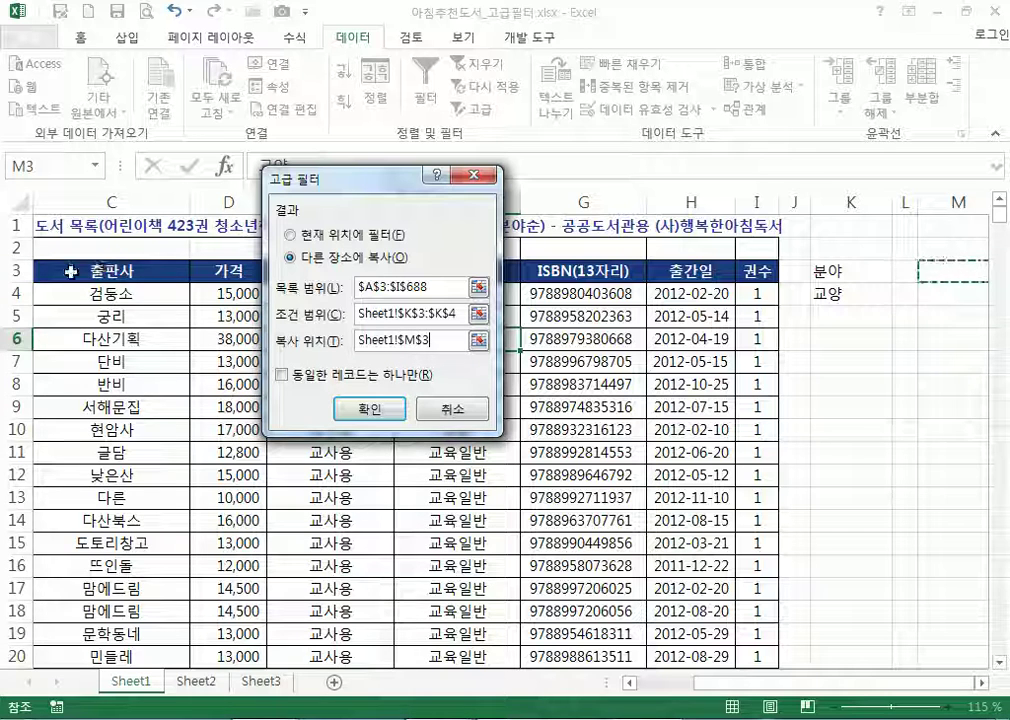
drag(366, 196, 349, 222)
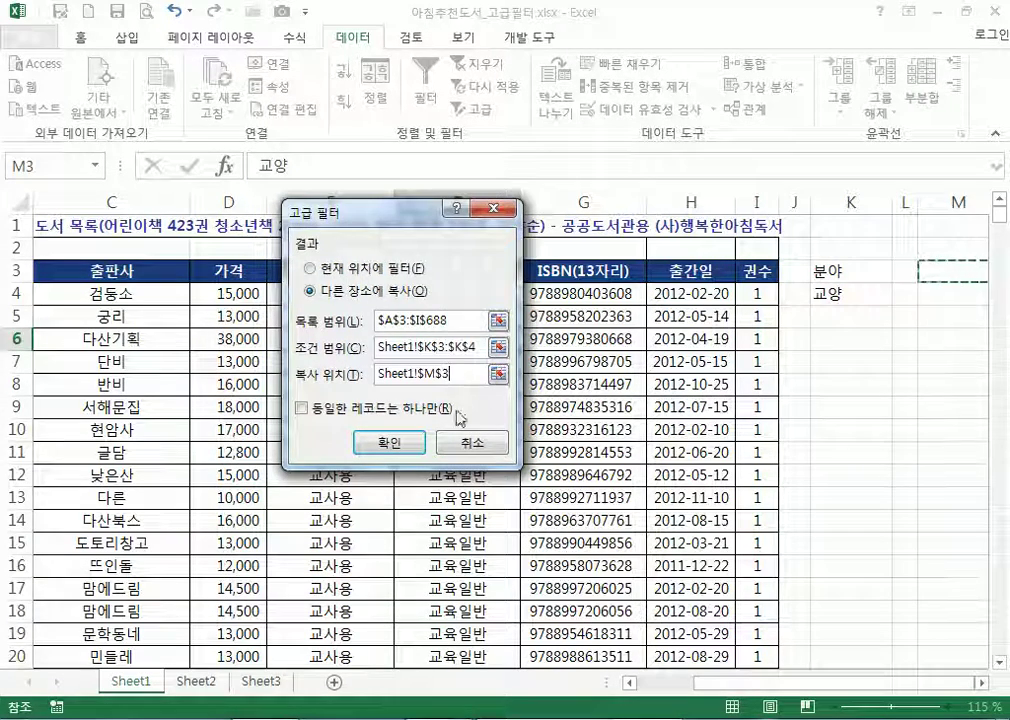
click(389, 443)
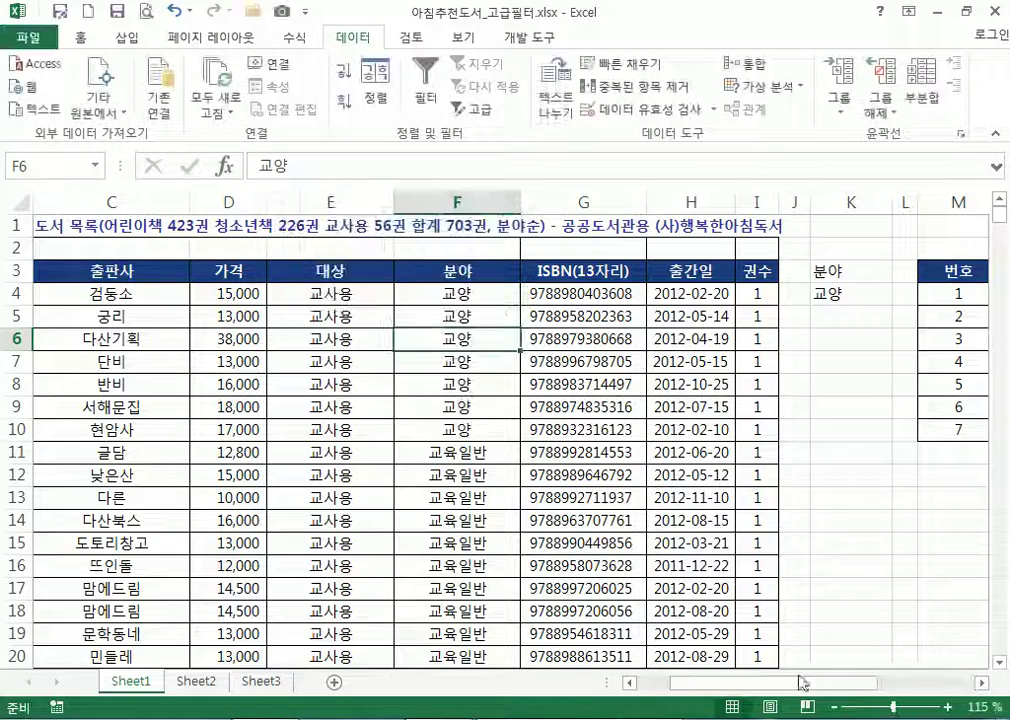
Fit the widths of the ISBN(13자리) column S and the 번호 column M in the copied results to their contents
drag(805, 685, 926, 670)
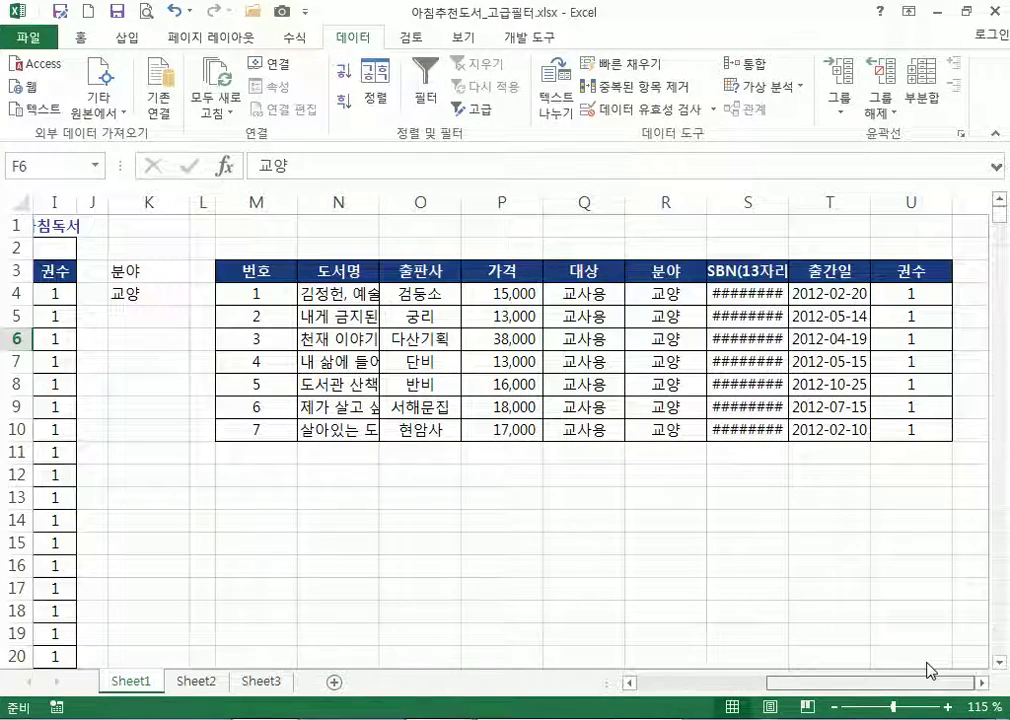
double_click(789, 203)
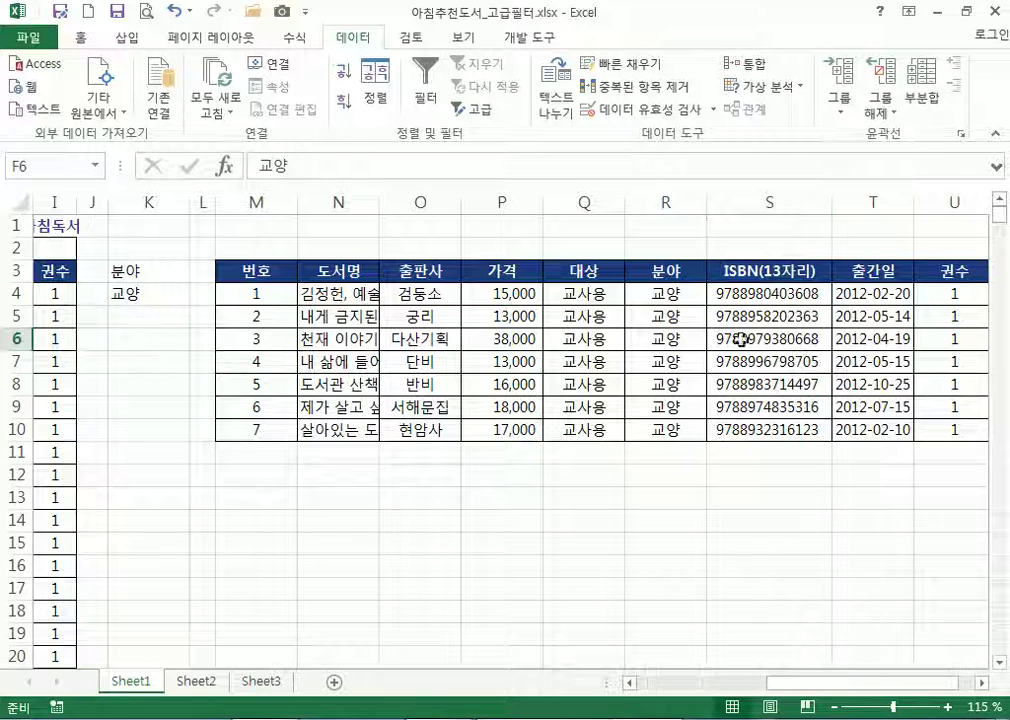
double_click(297, 194)
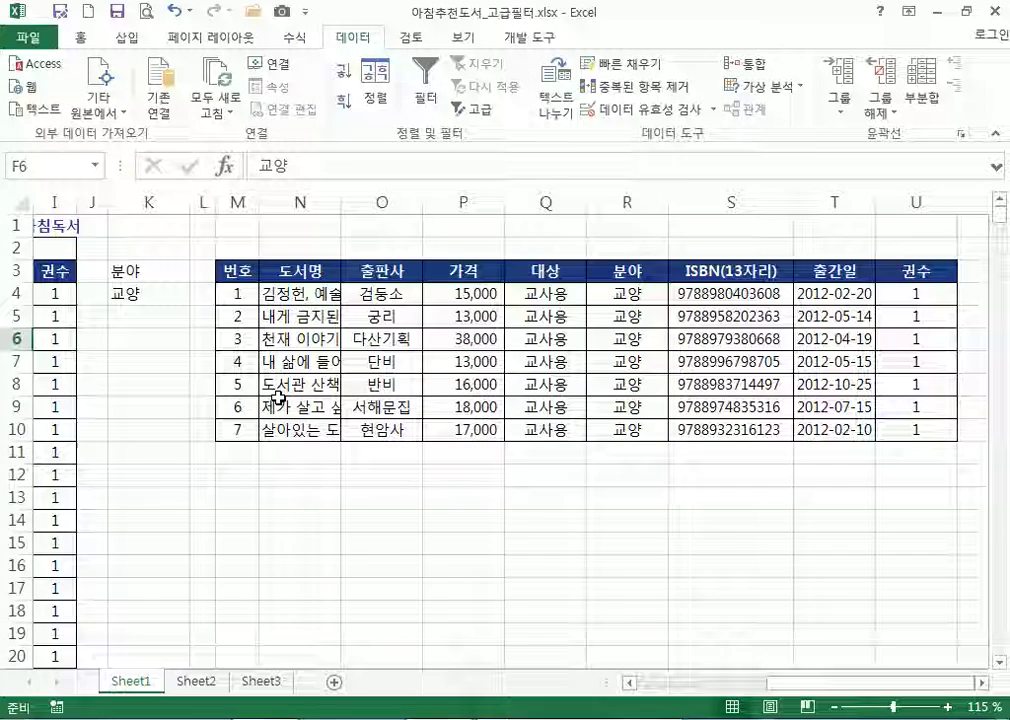
In the workbook 아침추천도서_자동필터.xlsx, narrow empty column J and enter the criteria 분야 in K3 and 교양 with a trailing space in K4
key(alt+Tab)
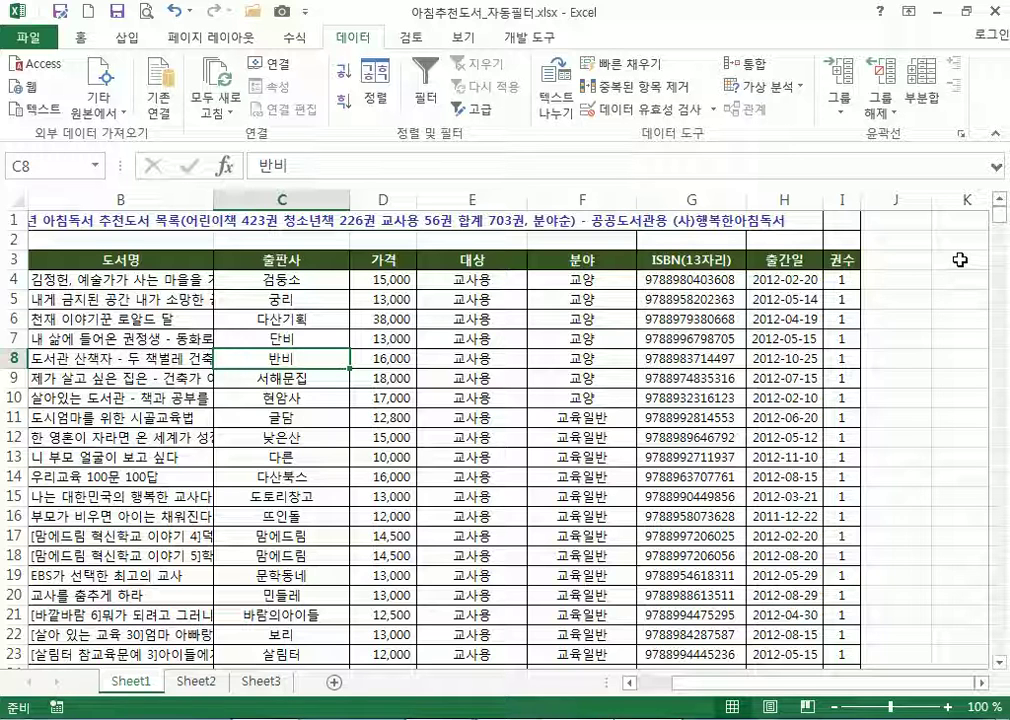
drag(931, 198, 885, 198)
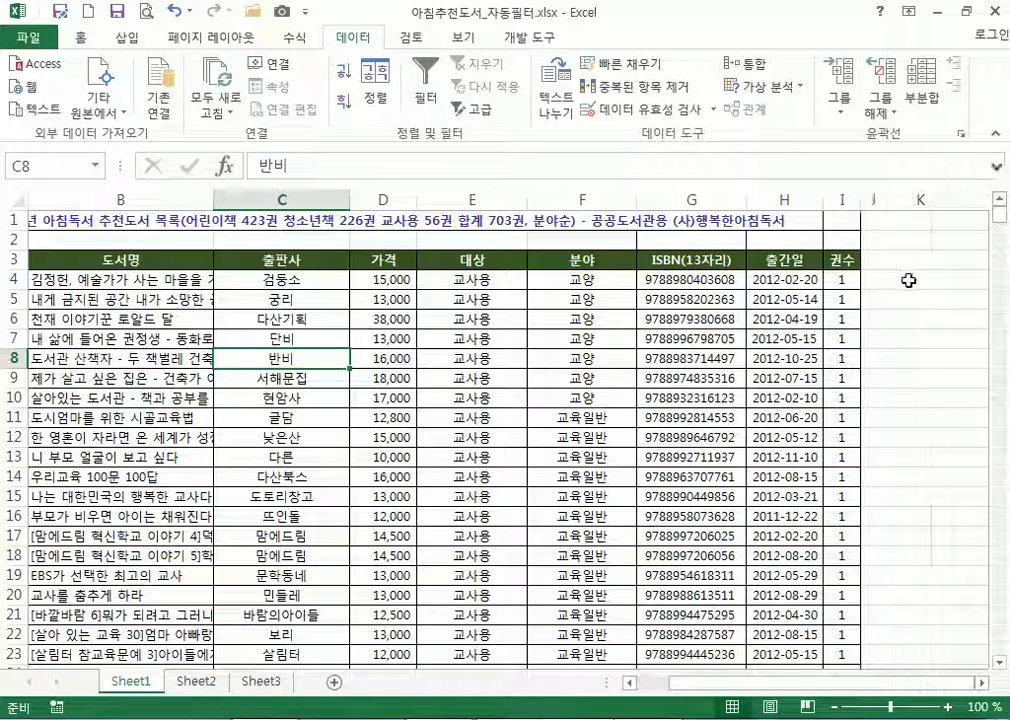
click(915, 260)
text(분애)
key(BackSpace)
text(야)
key(Return)
text(교야ㅐ)
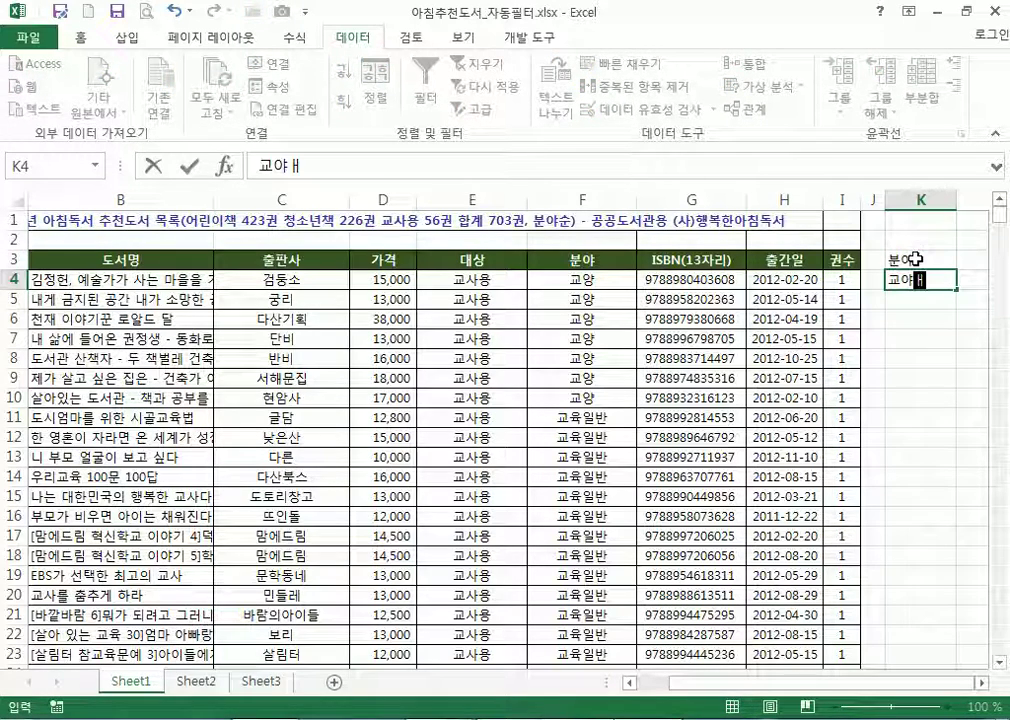
text(ㅇ)
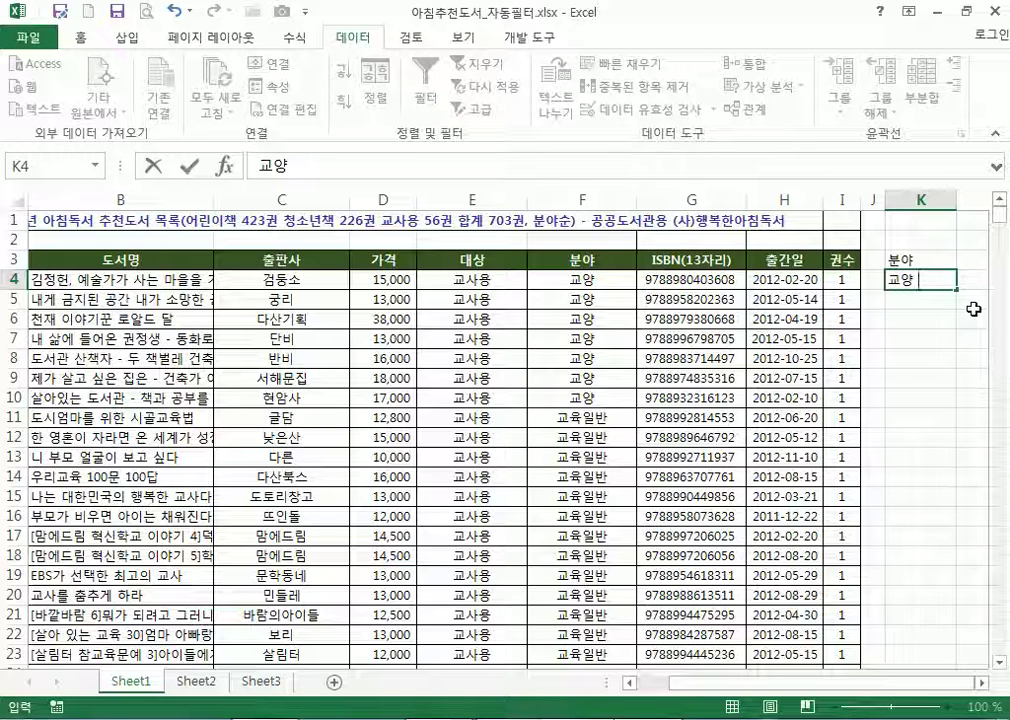
Compare the exact text of the 분야 entry in F4 with the criterion in K4, checking for trailing spaces
click(587, 283)
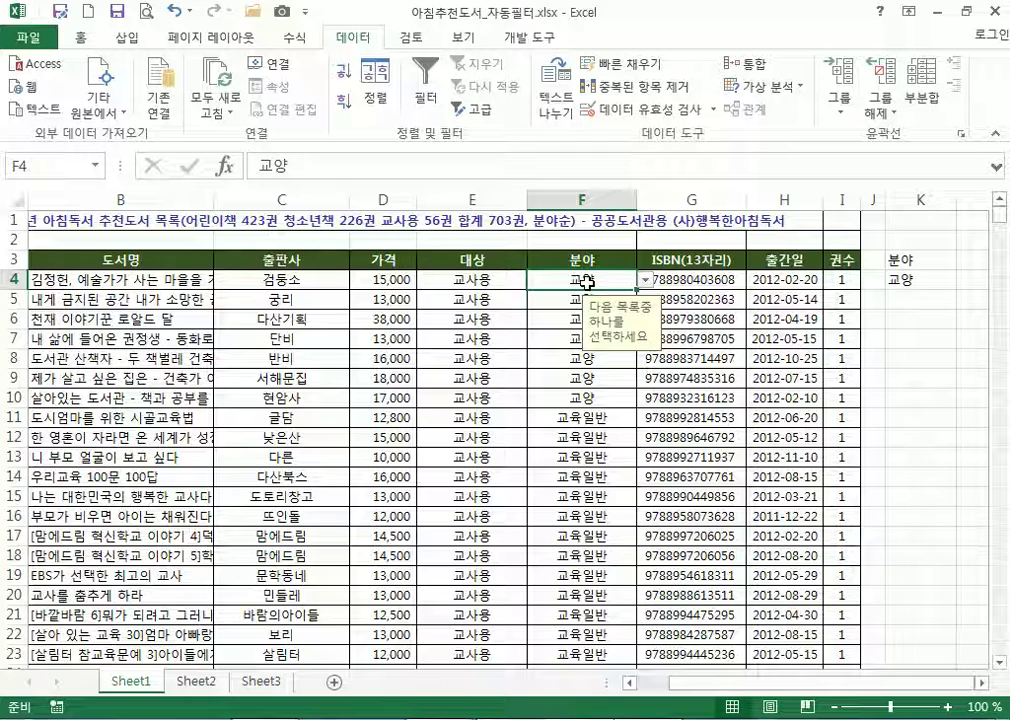
click(929, 283)
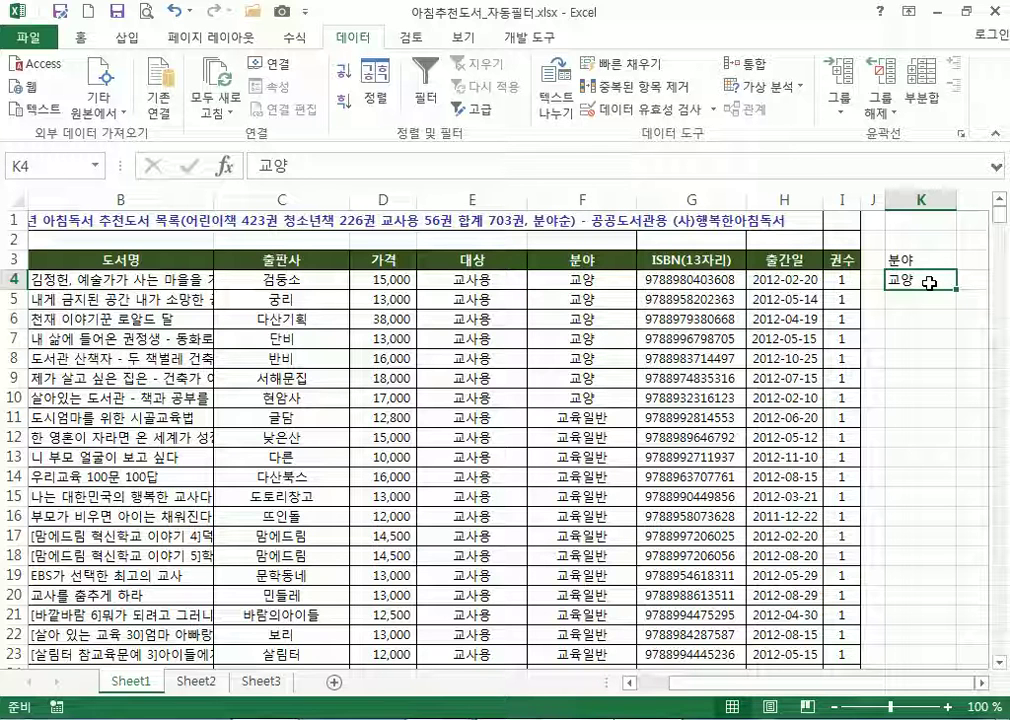
double_click(588, 282)
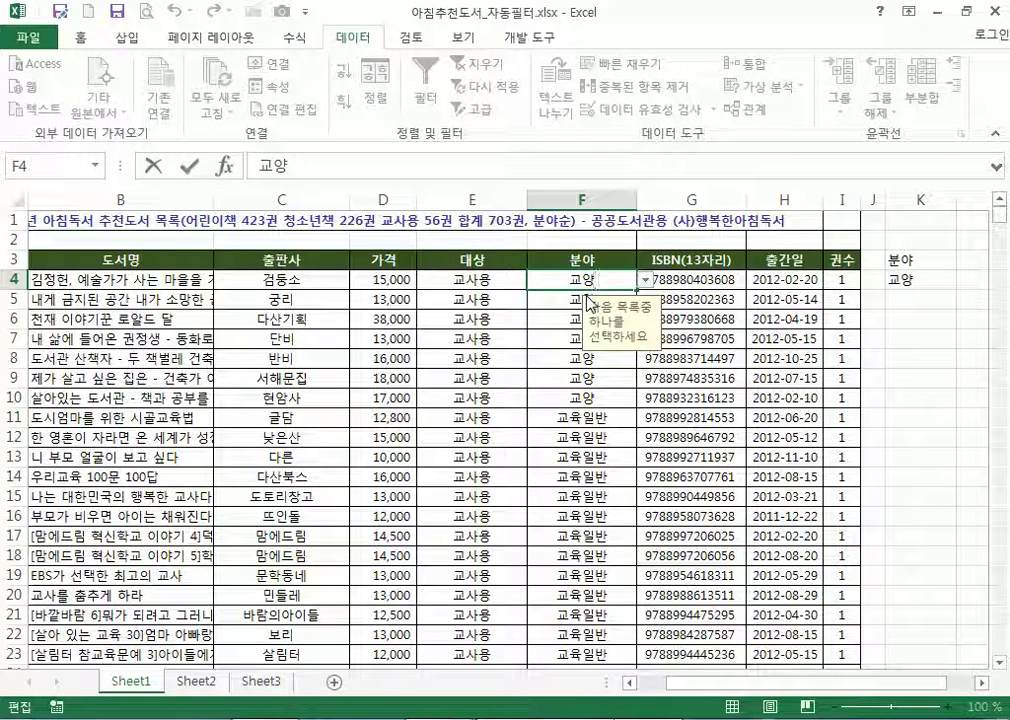
click(946, 281)
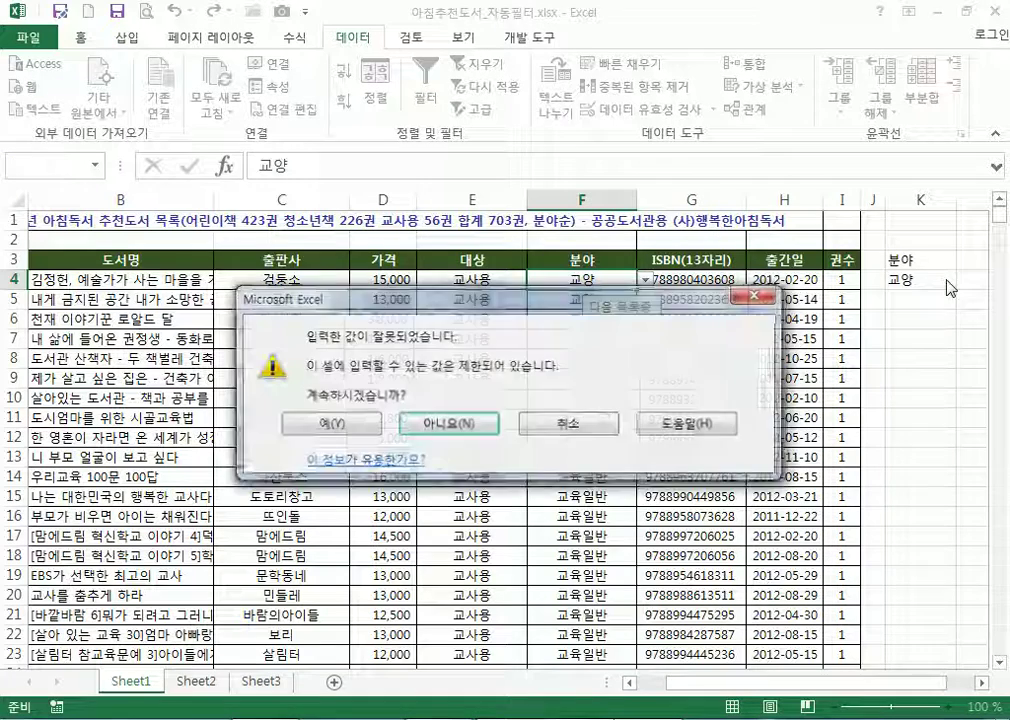
key(Return)
double_click(931, 282)
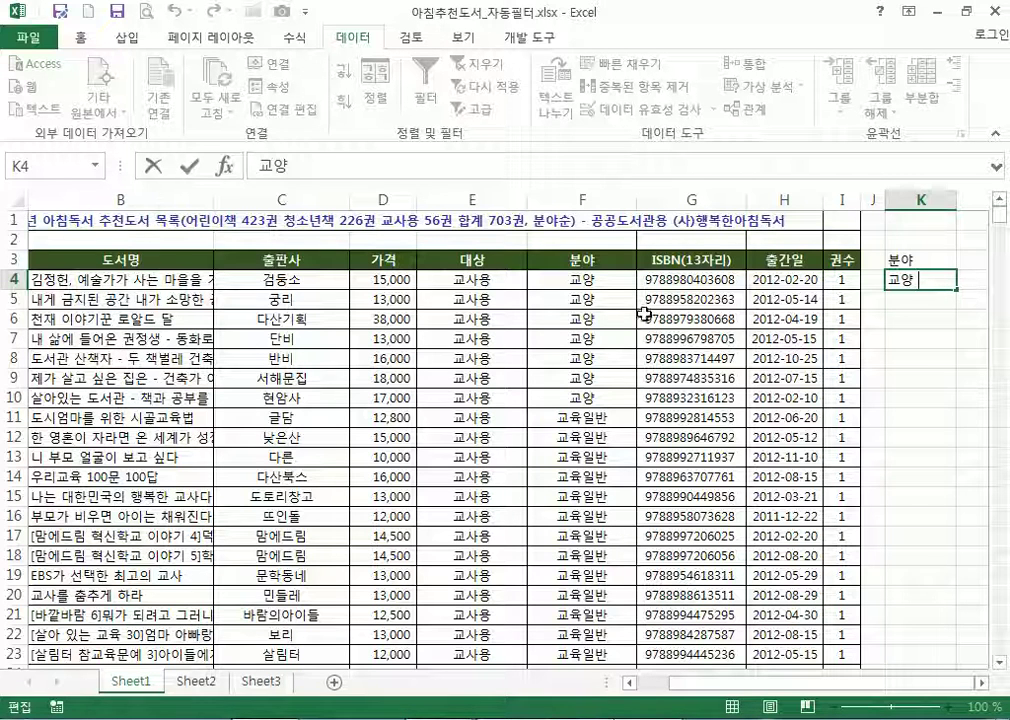
Try copying the 분야 header and its first entry from F3:F4 over the criteria in K3:K4, and undo the paste
drag(582, 262, 582, 280)
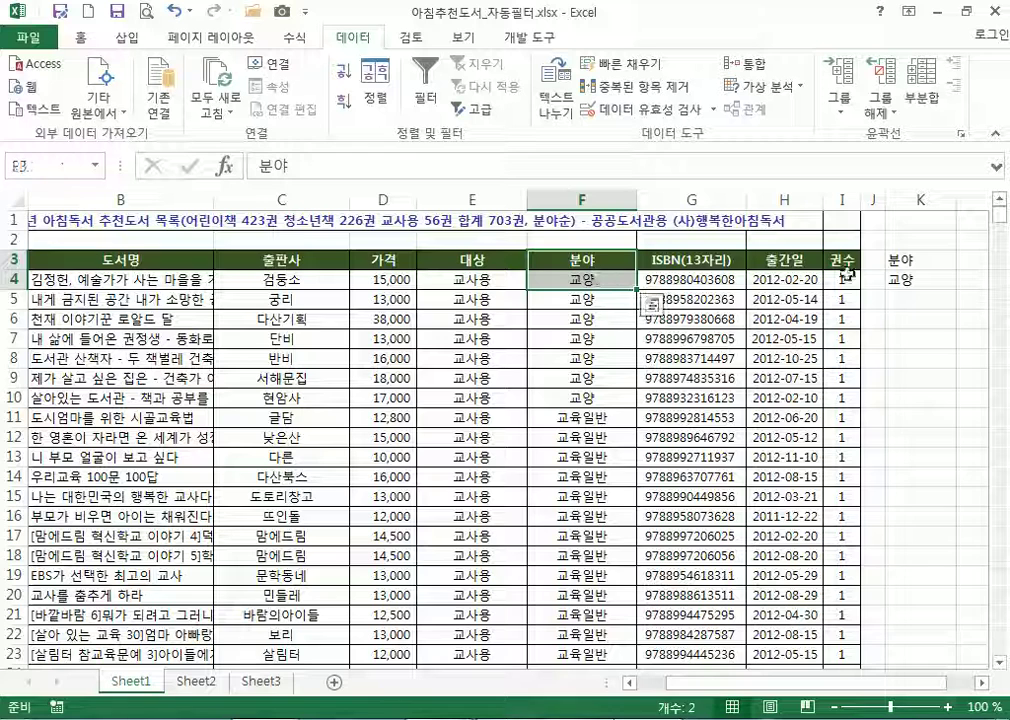
key(ctrl+c)
click(903, 261)
key(ctrl+v)
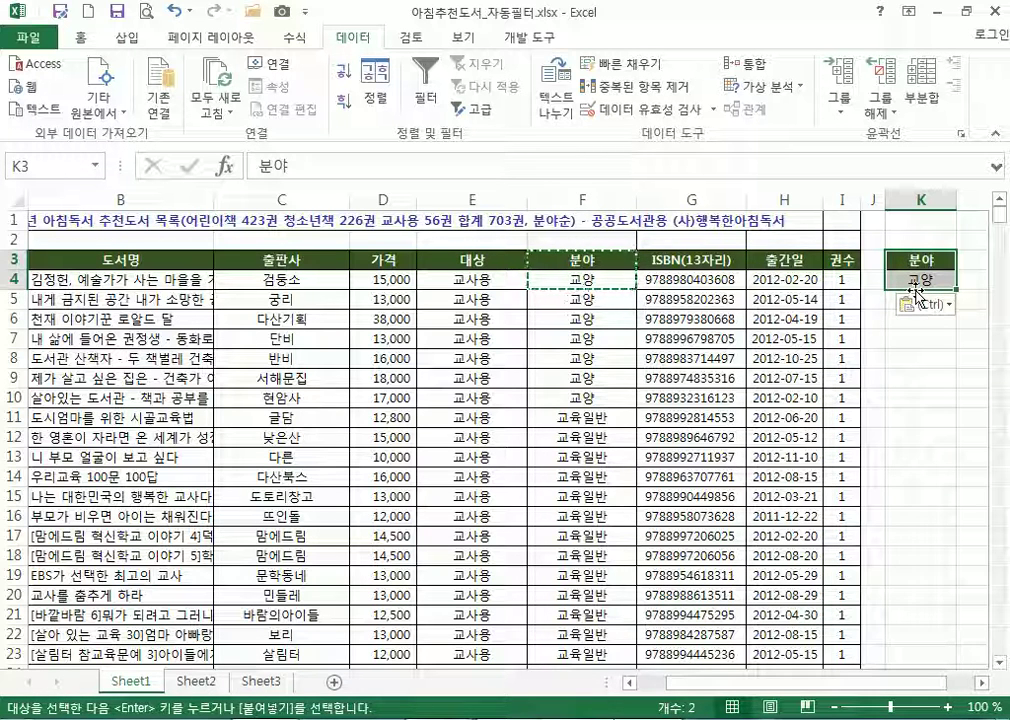
key(ctrl+z)
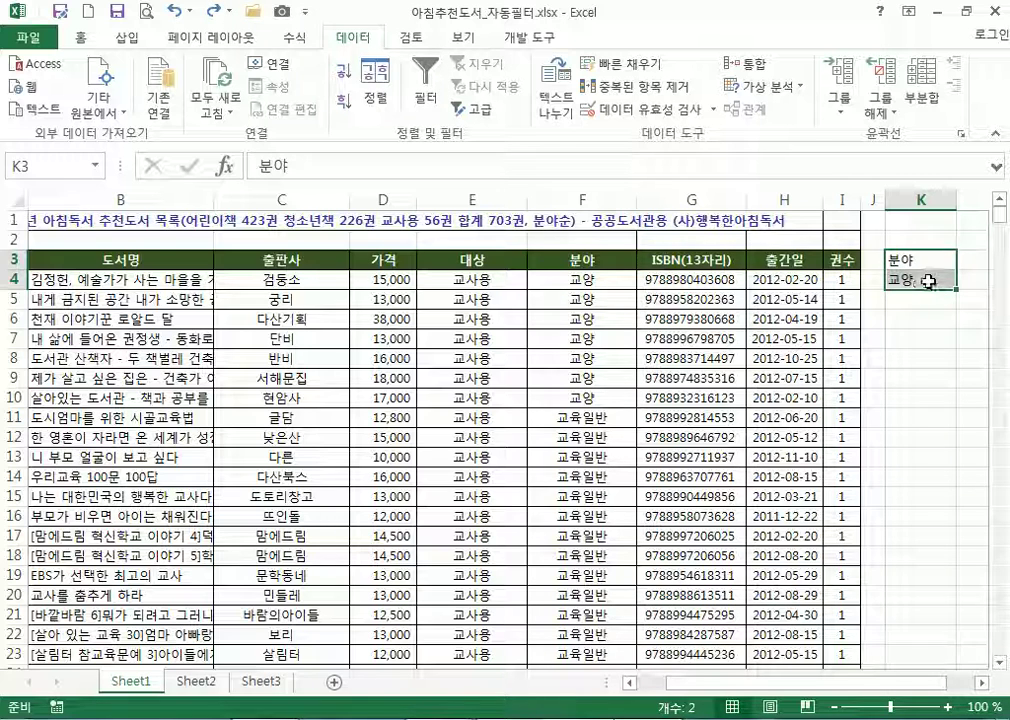
Confirm 교양 as the criterion in K4 and select the criteria header in K3
double_click(918, 281)
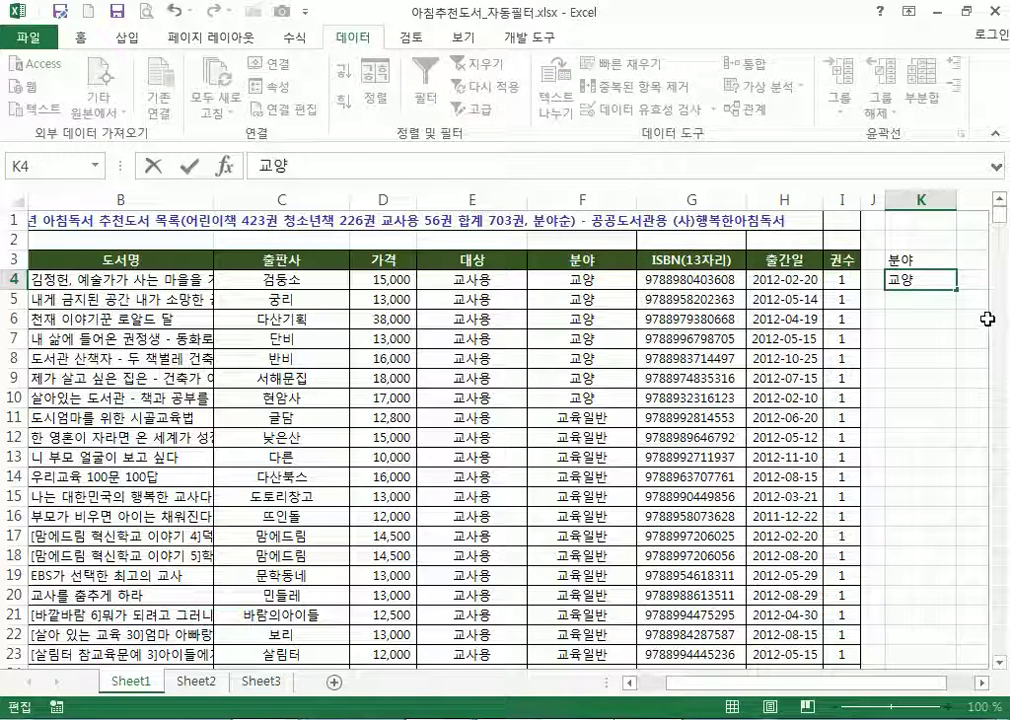
key(Return)
key(Up)
key(Up)
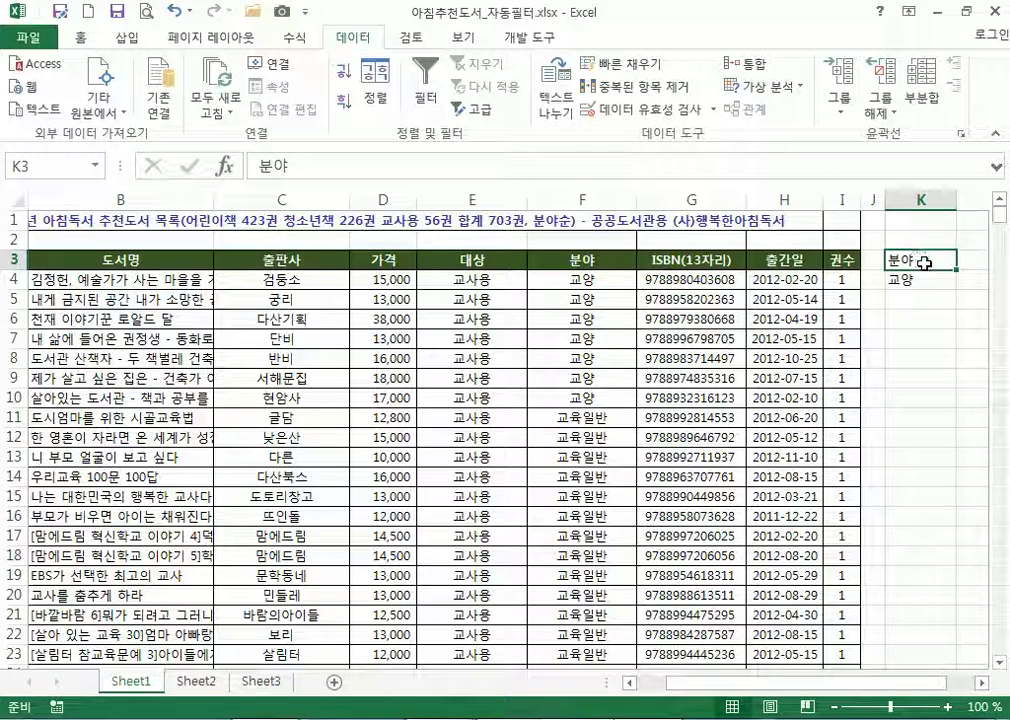
click(478, 110)
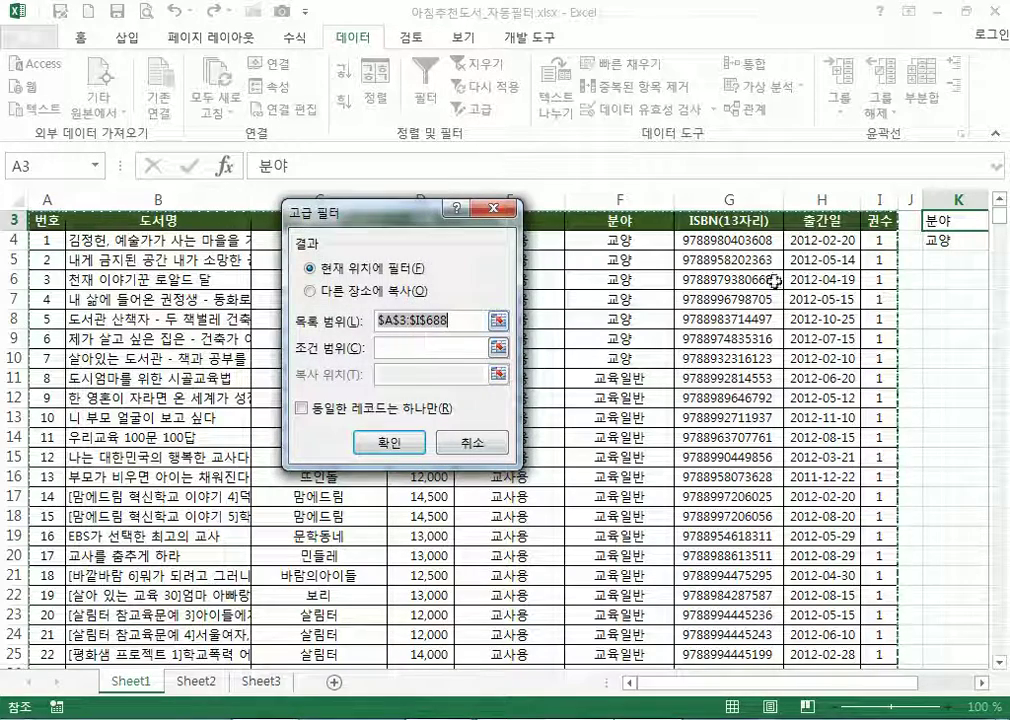
drag(965, 219, 960, 240)
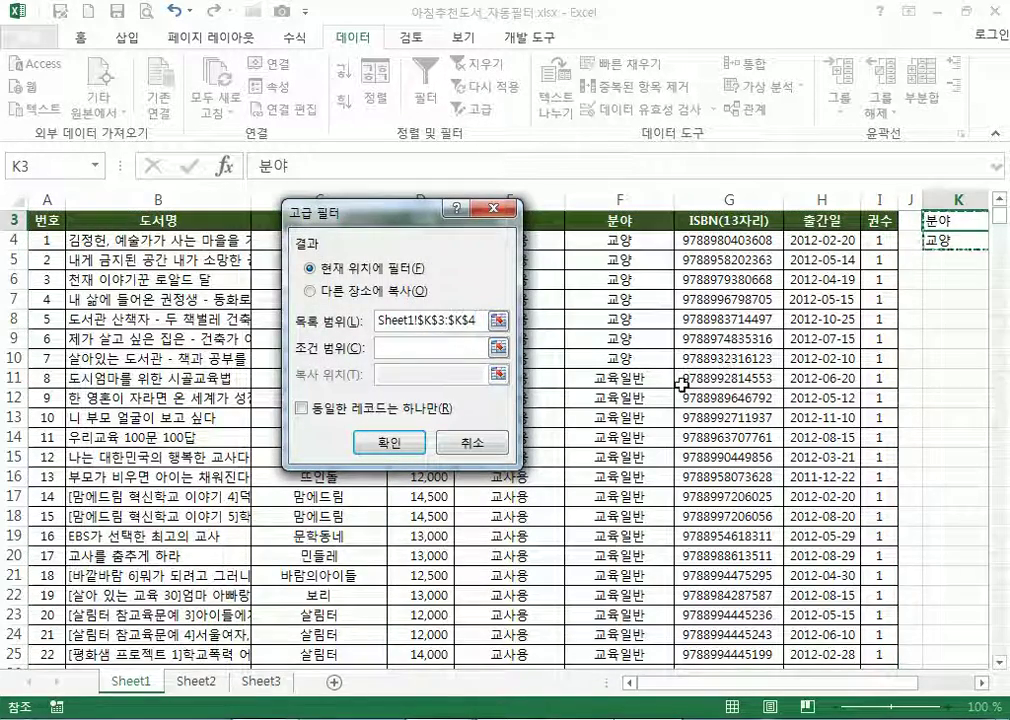
scroll(685, 383, up, 1)
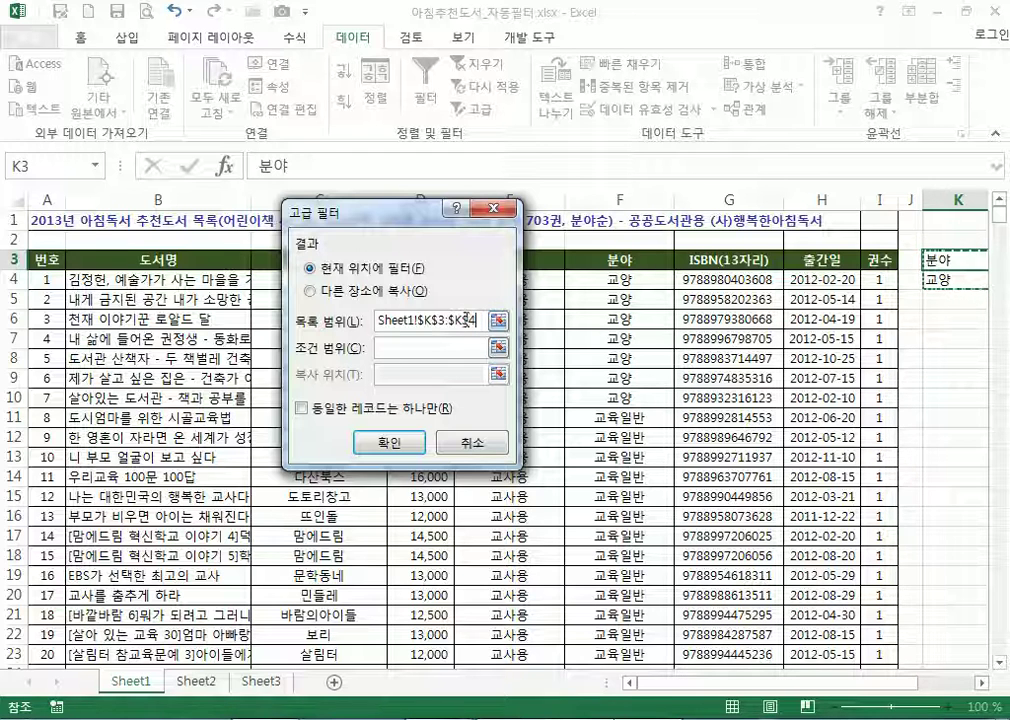
key(Escape)
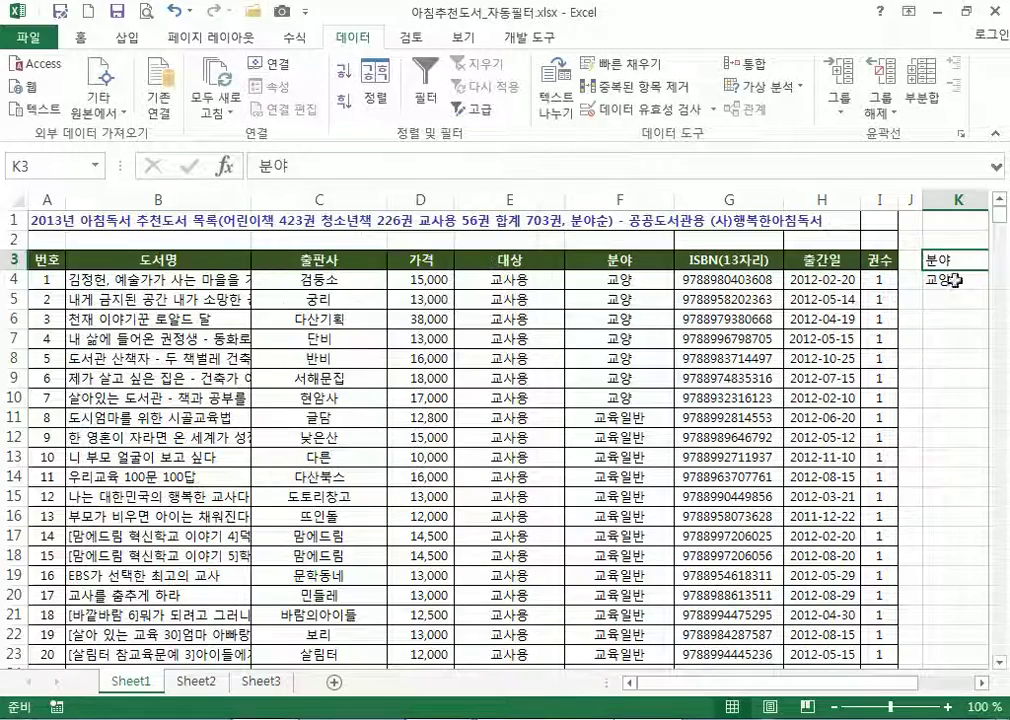
Try an Advanced Filter with K3:K4 as both list range and criteria range, copying the result to M3
click(468, 113)
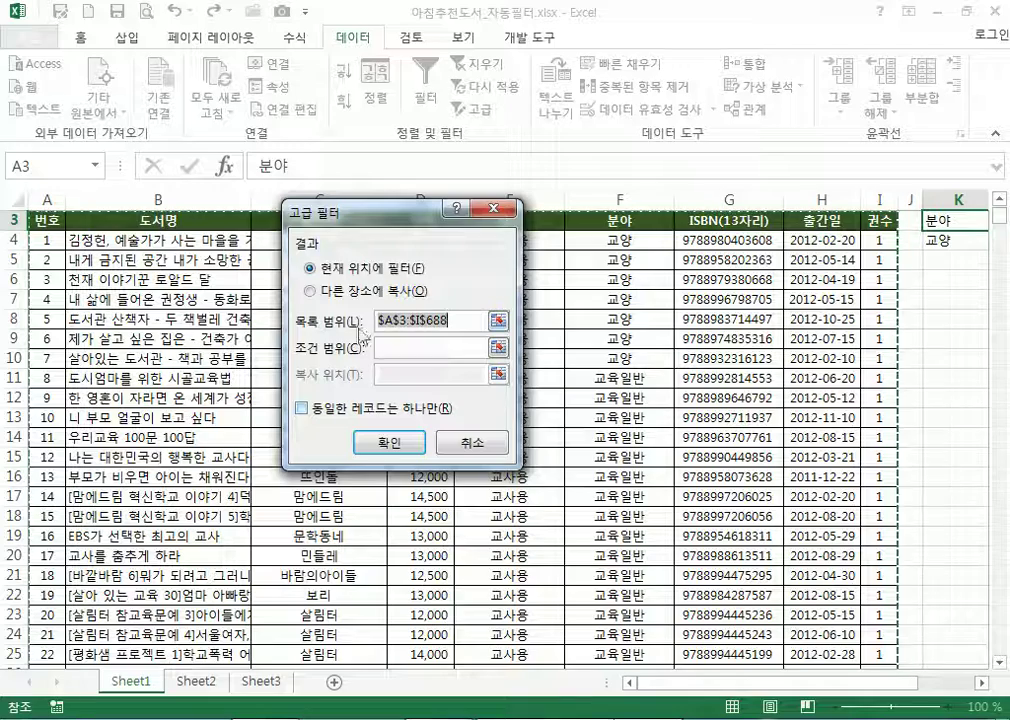
drag(950, 221, 956, 240)
click(981, 683)
click(981, 683)
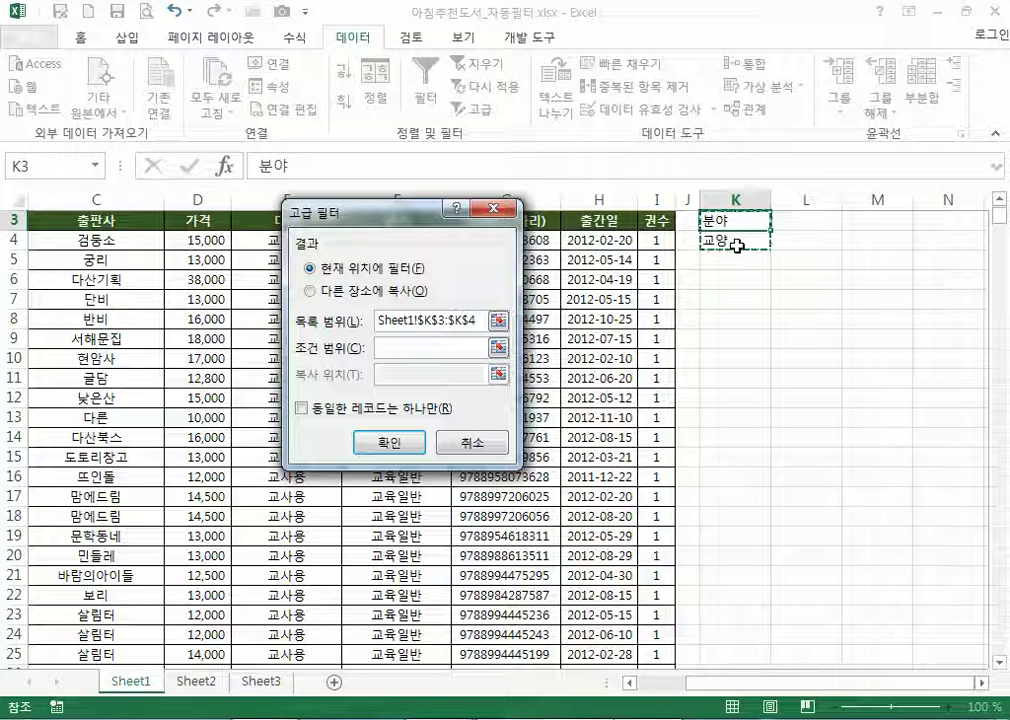
click(416, 349)
drag(707, 228, 712, 241)
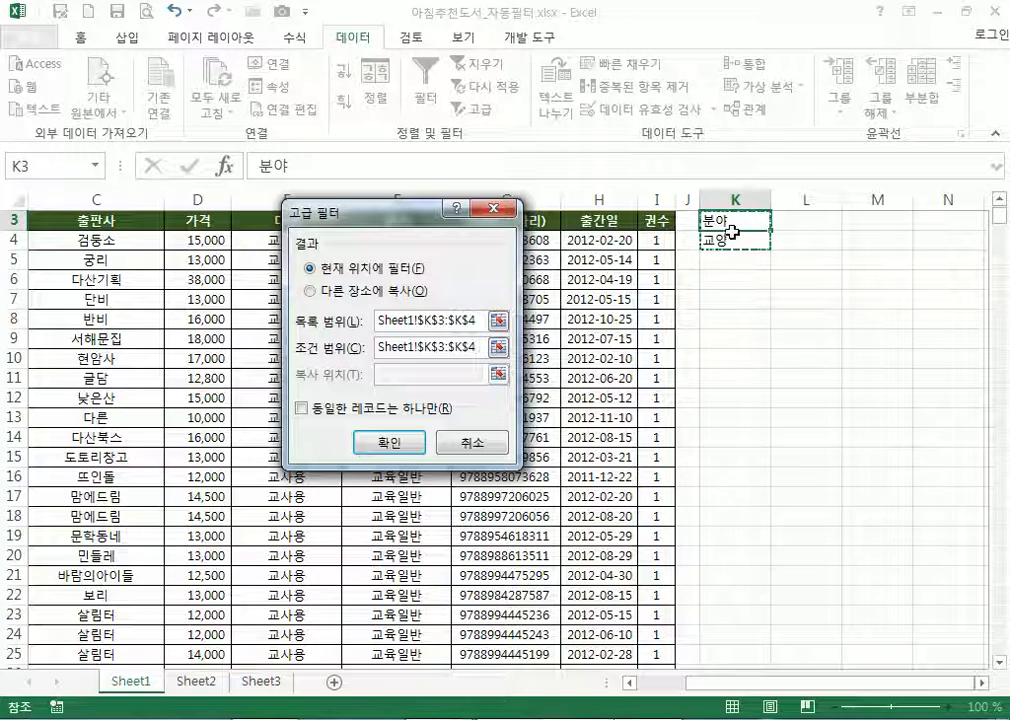
click(352, 292)
click(421, 372)
click(877, 221)
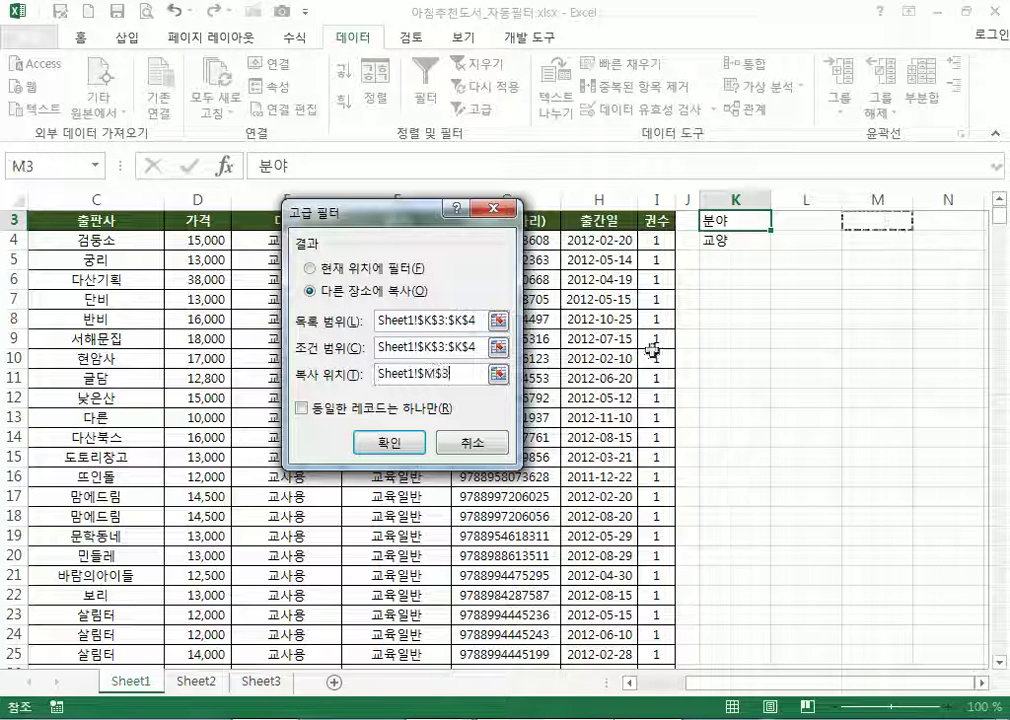
click(405, 441)
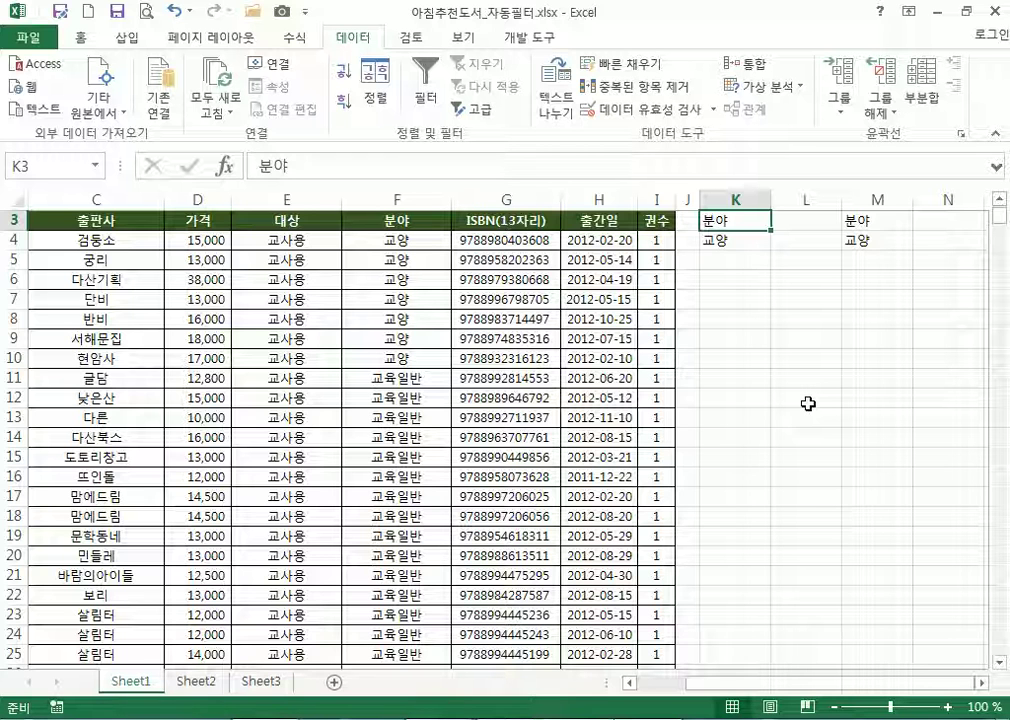
Remove the mistaken filter result in column M and select a cell inside the book list
click(853, 199)
right_click(853, 199)
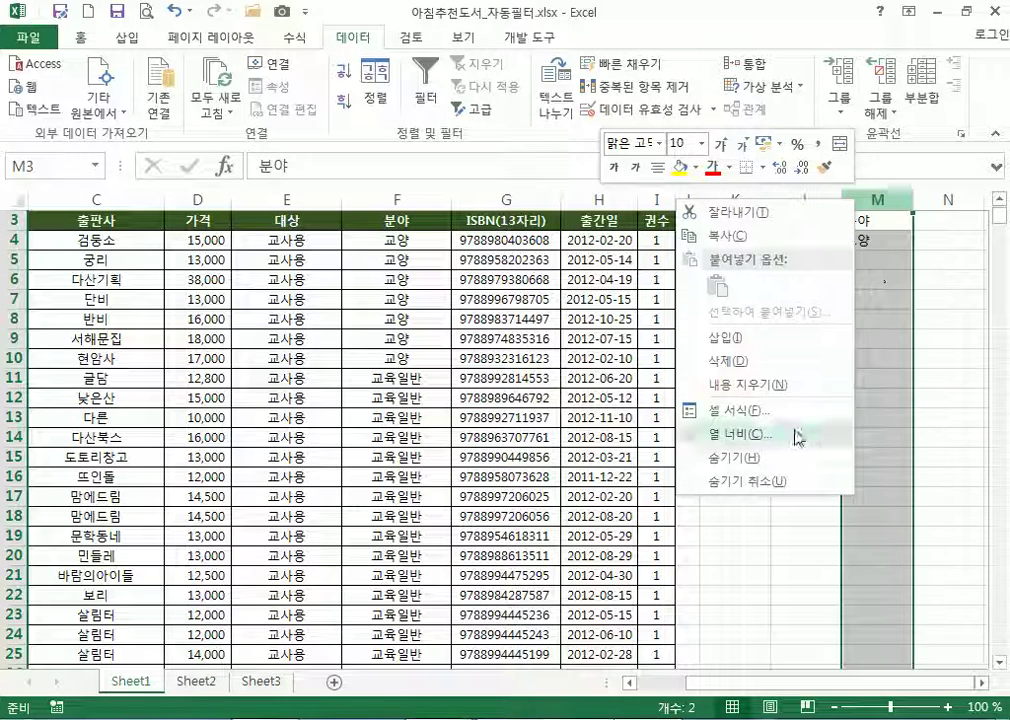
click(728, 372)
click(523, 378)
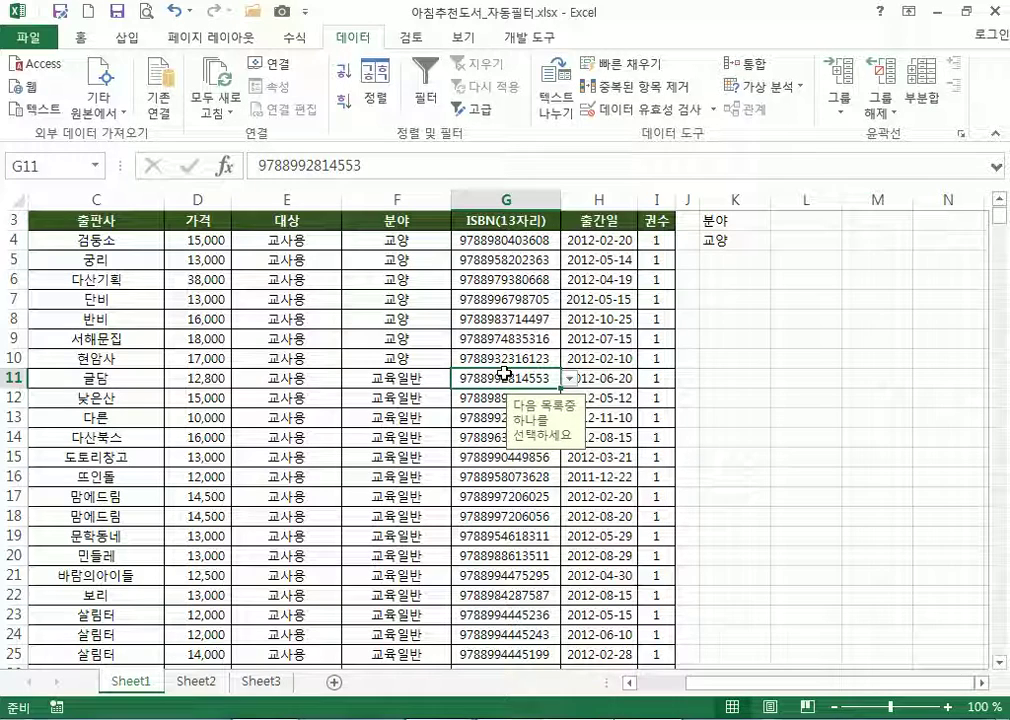
click(476, 108)
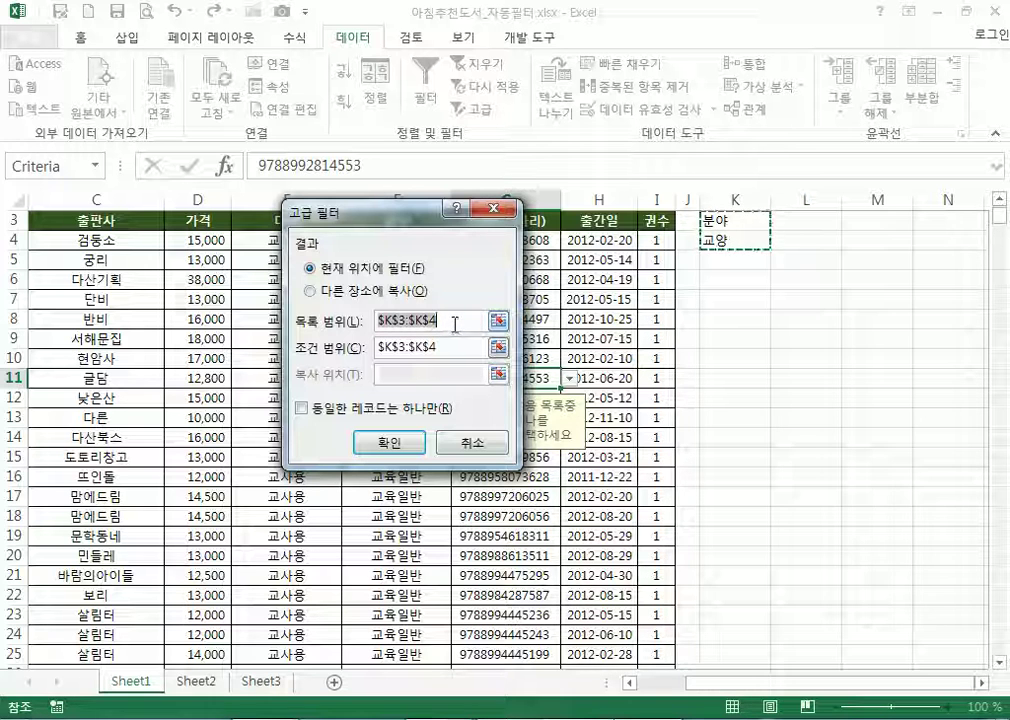
key(Delete)
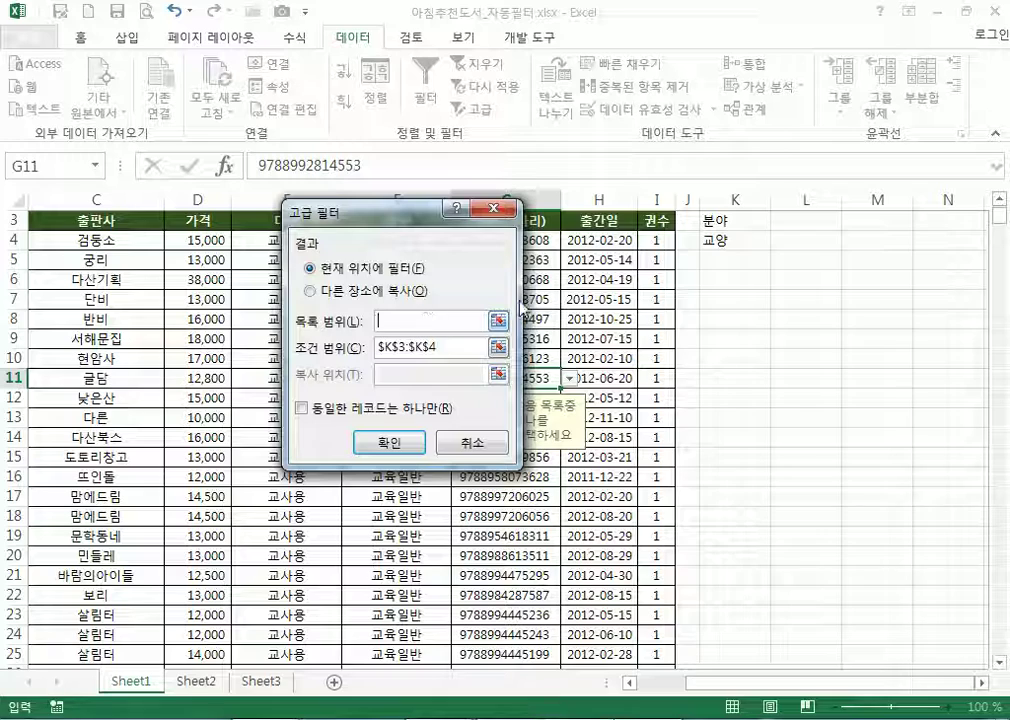
click(661, 219)
drag(661, 219, 876, 702)
drag(875, 703, 890, 551)
drag(896, 640, 860, 630)
drag(870, 700, 889, 459)
drag(897, 252, 866, 617)
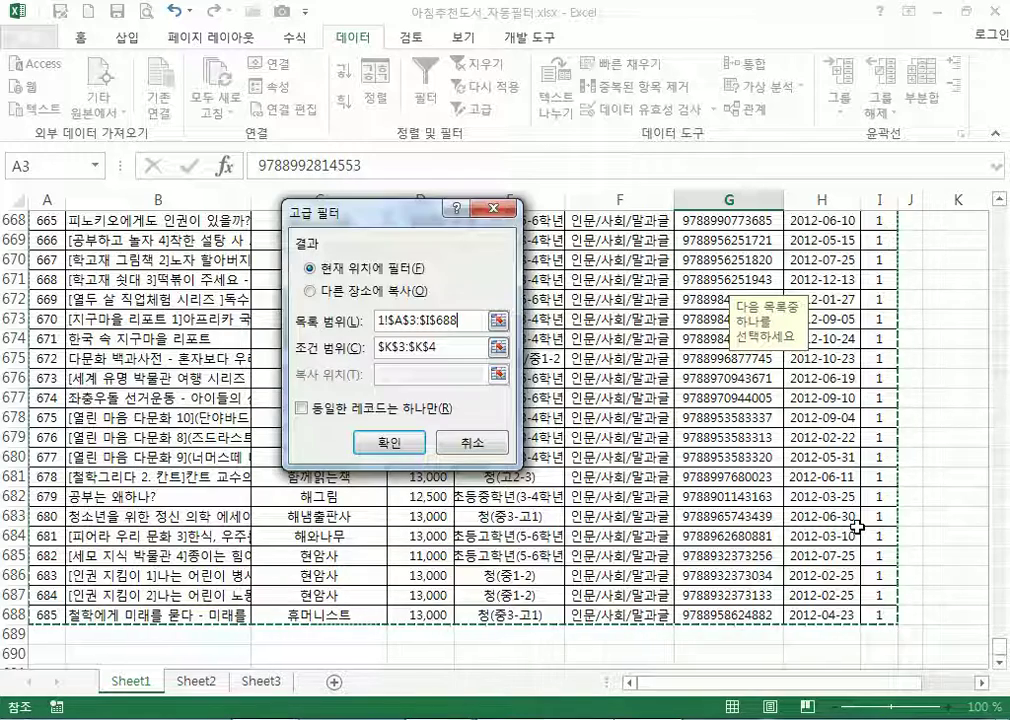
scroll(911, 485, up, 20)
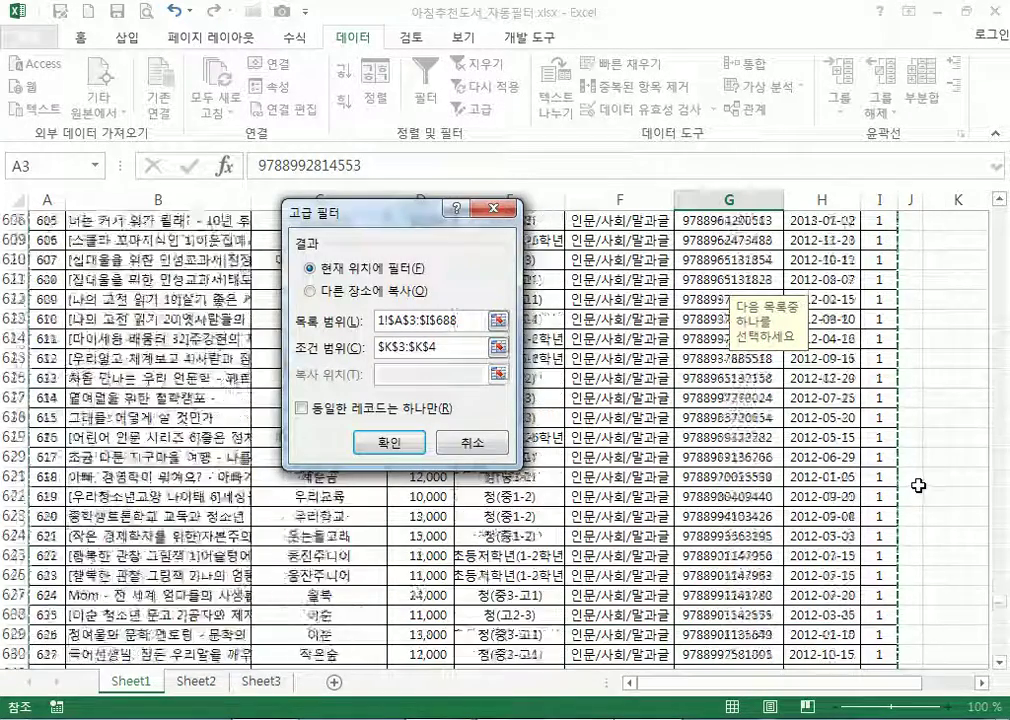
scroll(926, 484, up, 20)
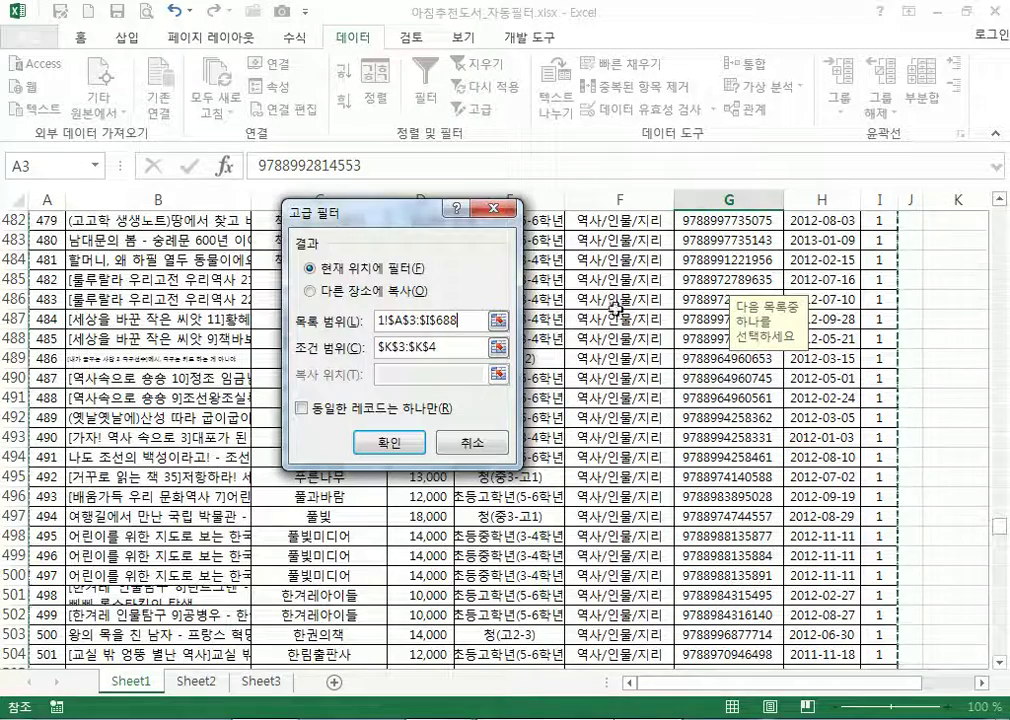
double_click(462, 322)
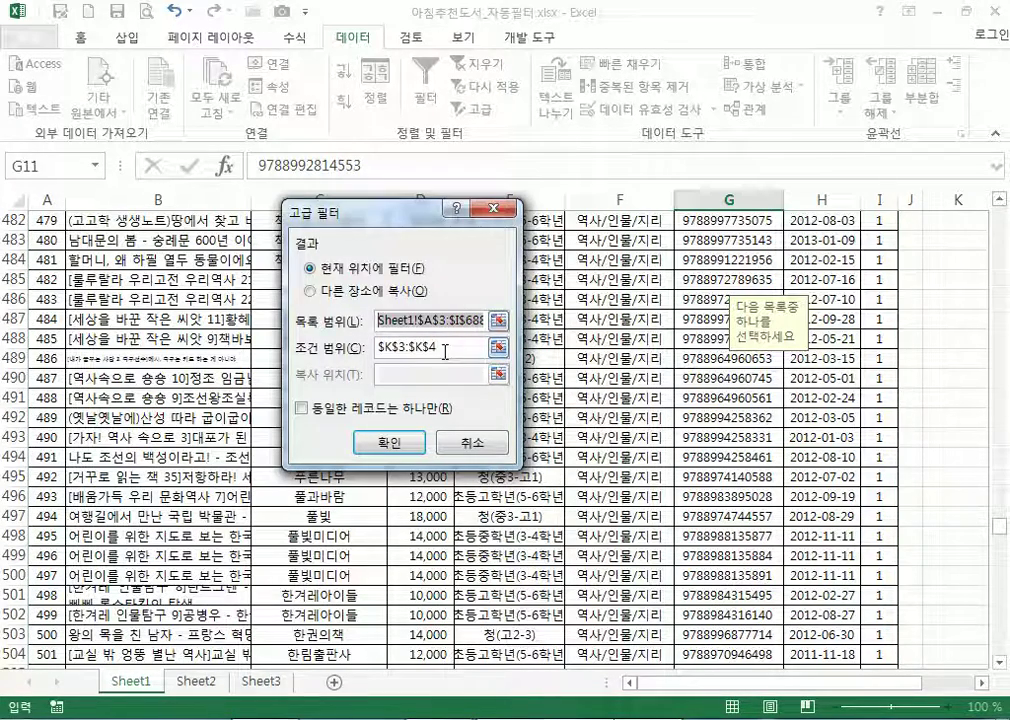
drag(832, 684, 897, 684)
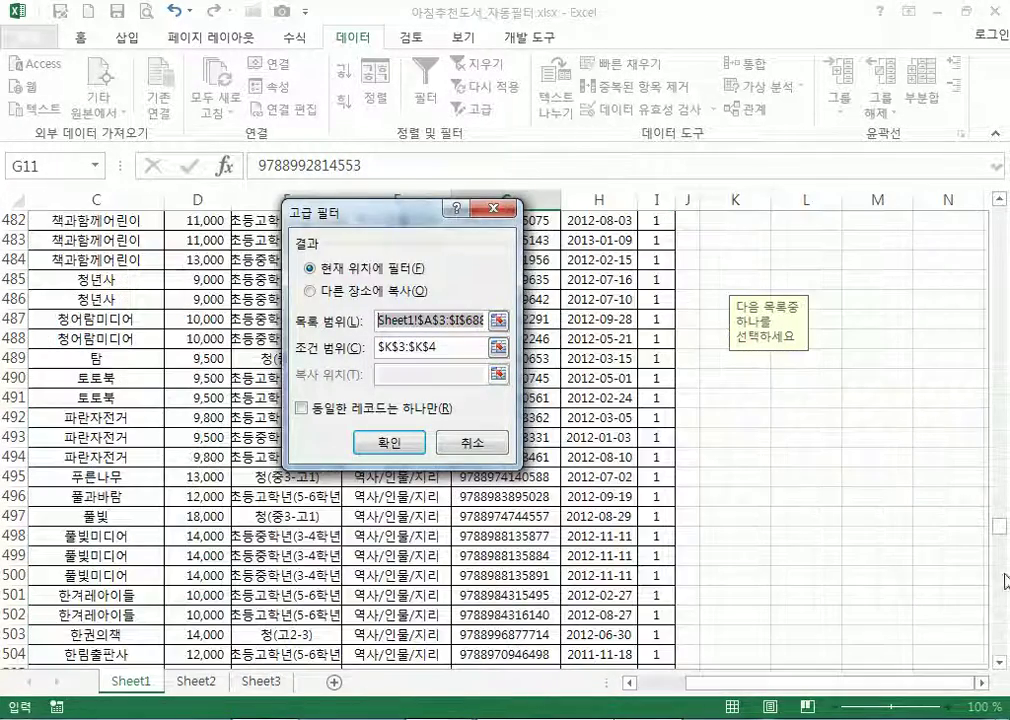
drag(1004, 535, 1004, 210)
drag(724, 260, 735, 284)
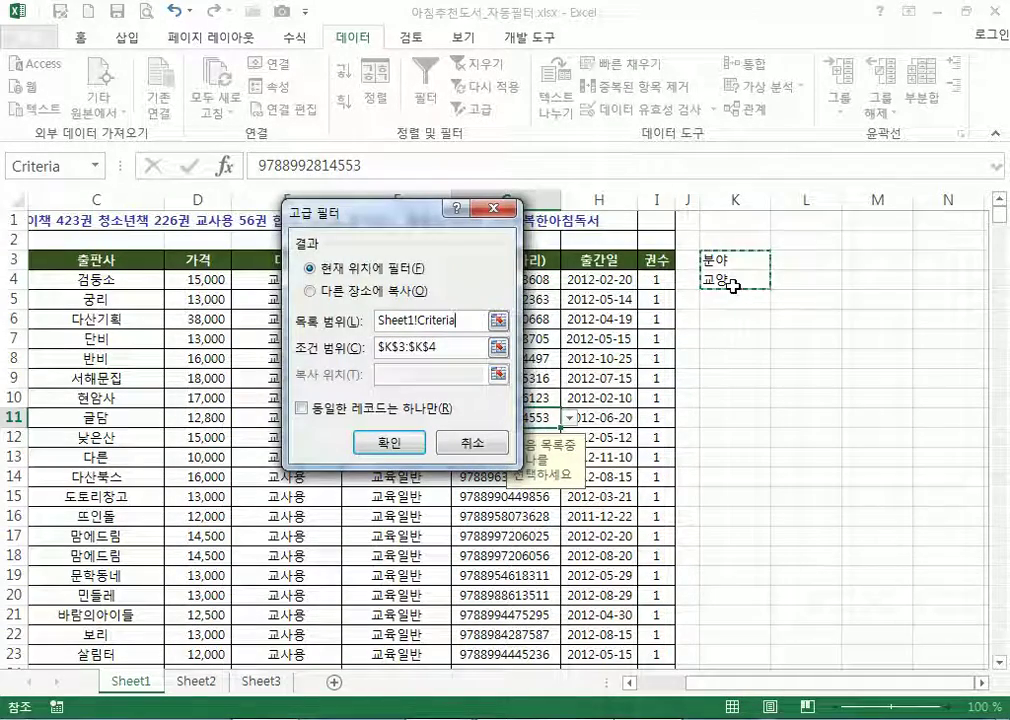
click(472, 443)
Try an in-place Advanced Filter on the book list A3:I688 with the criteria range K3:K4
click(530, 318)
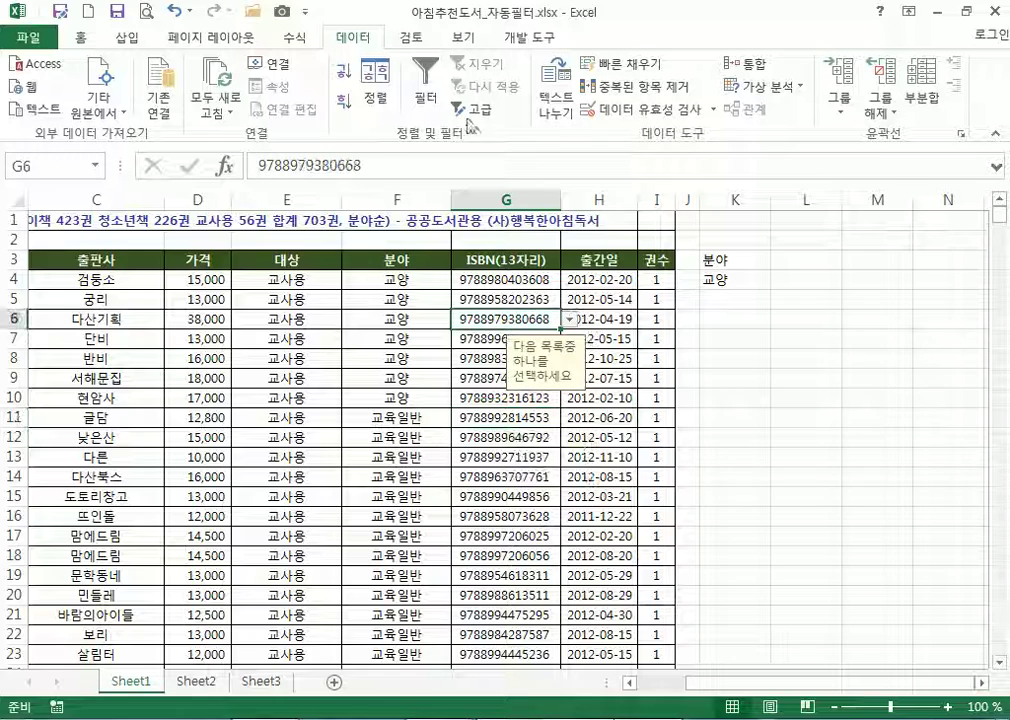
click(481, 109)
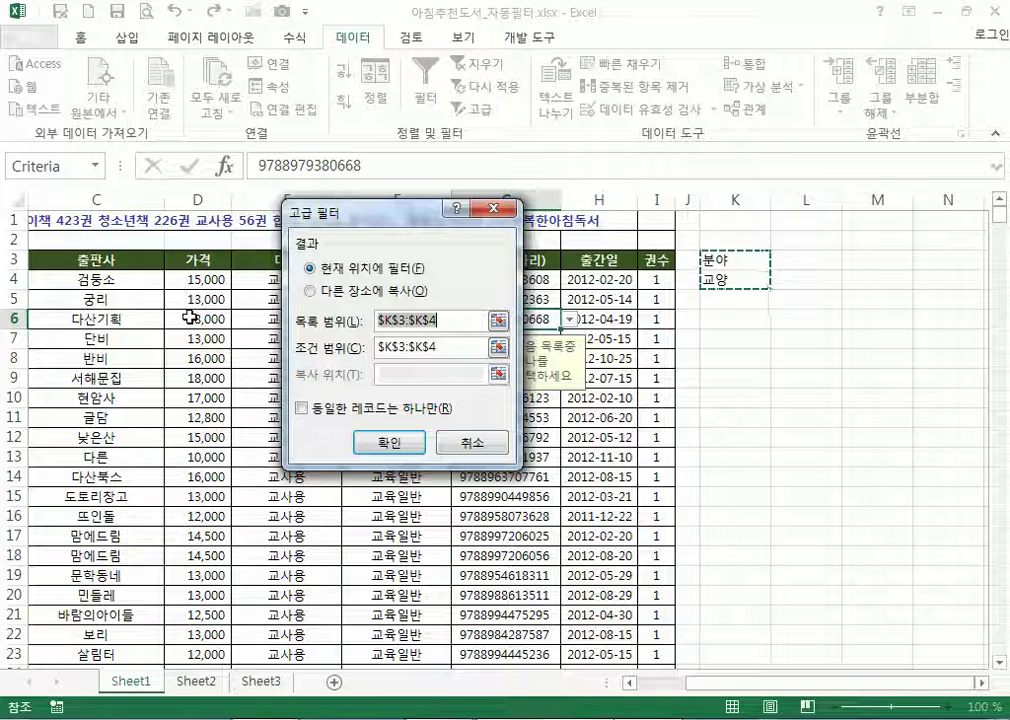
click(657, 259)
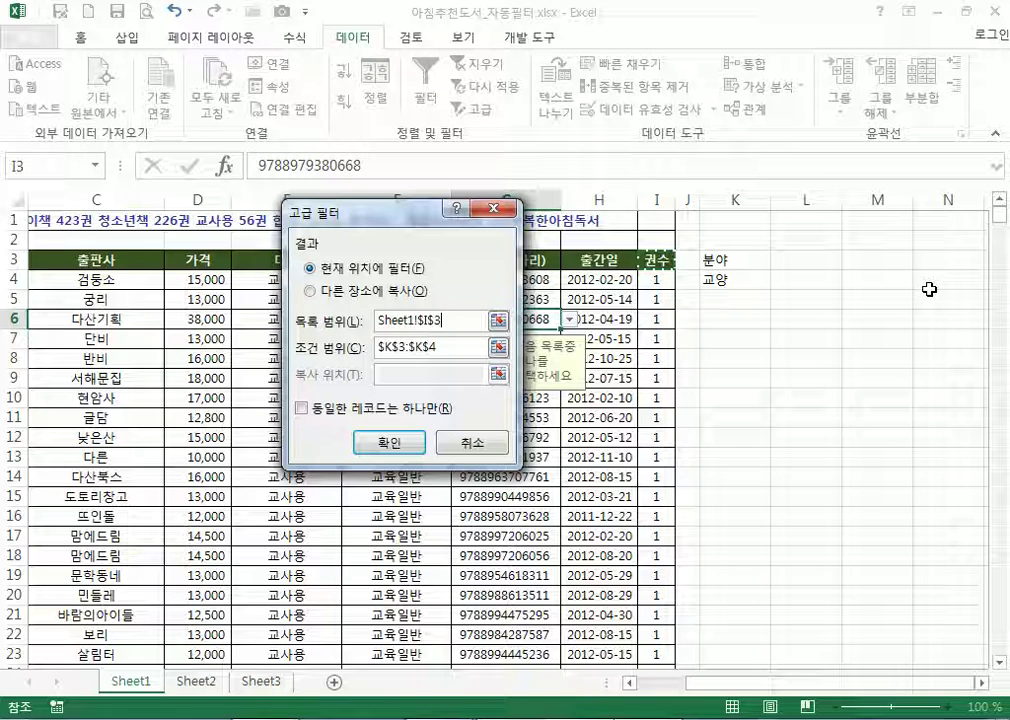
key(ctrl+a)
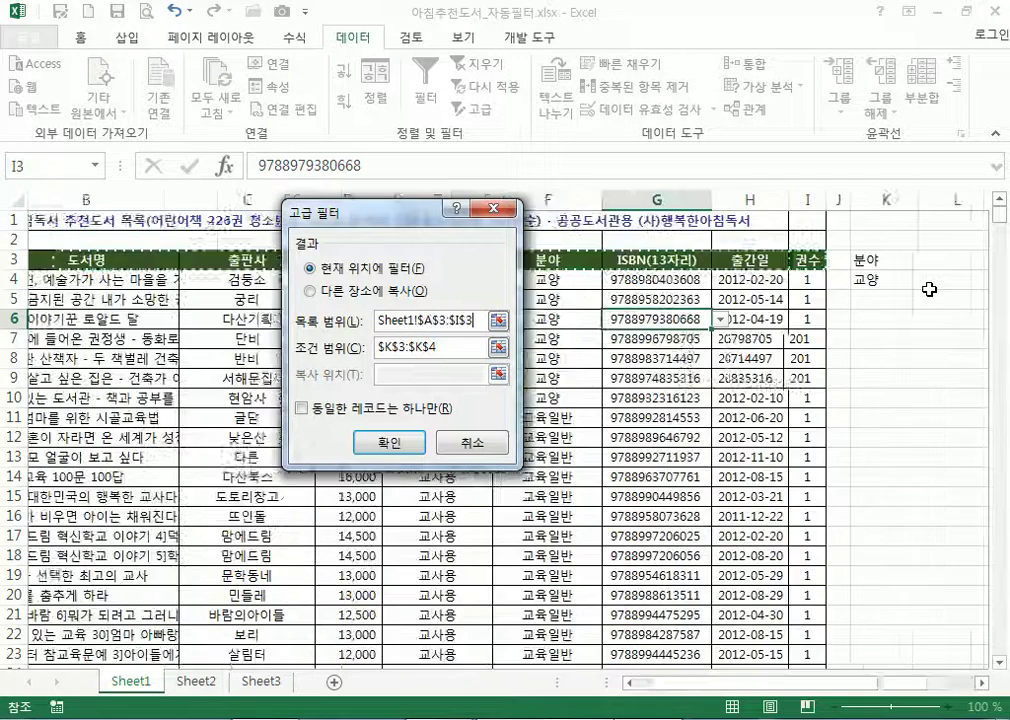
scroll(700, 428, down, 4)
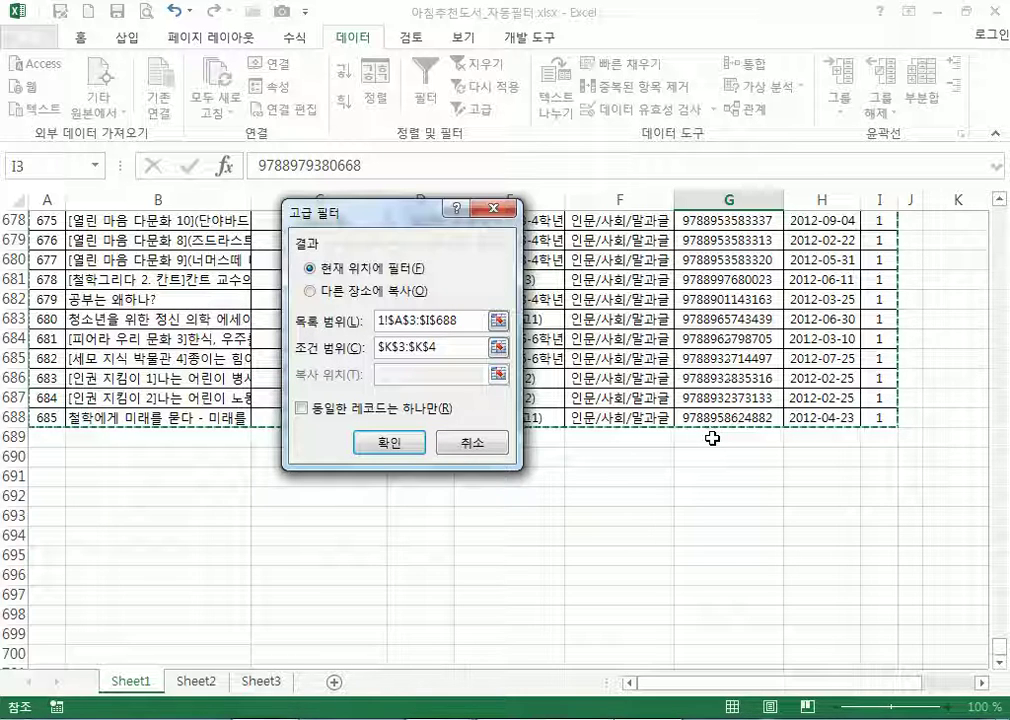
key(Return)
scroll(140, 300, up, 15)
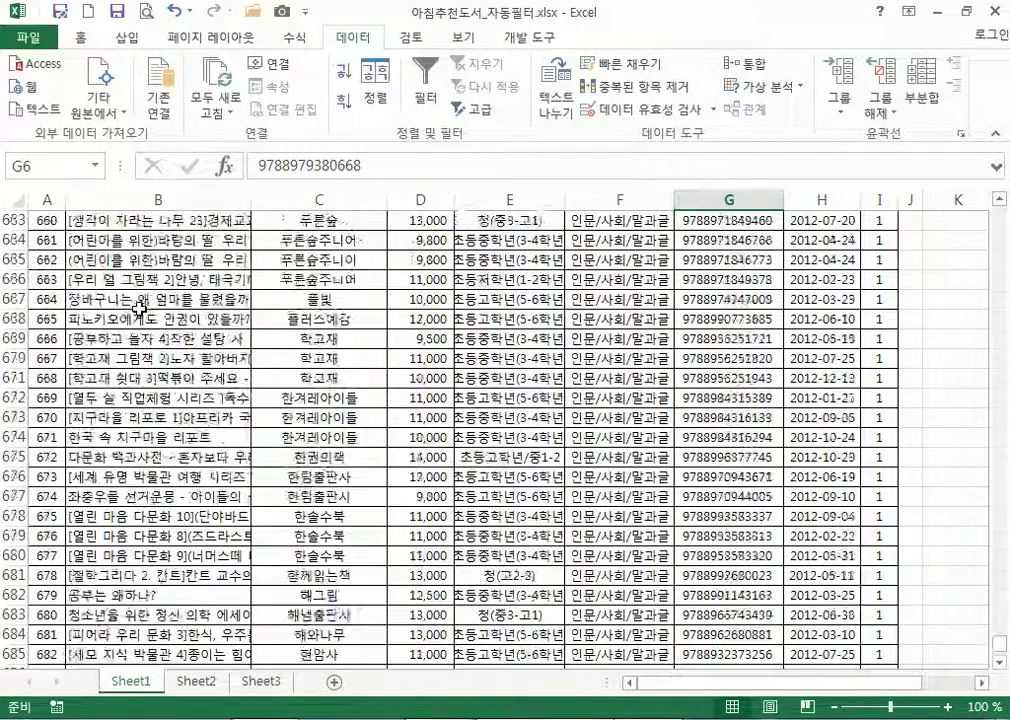
scroll(140, 306, up, 20)
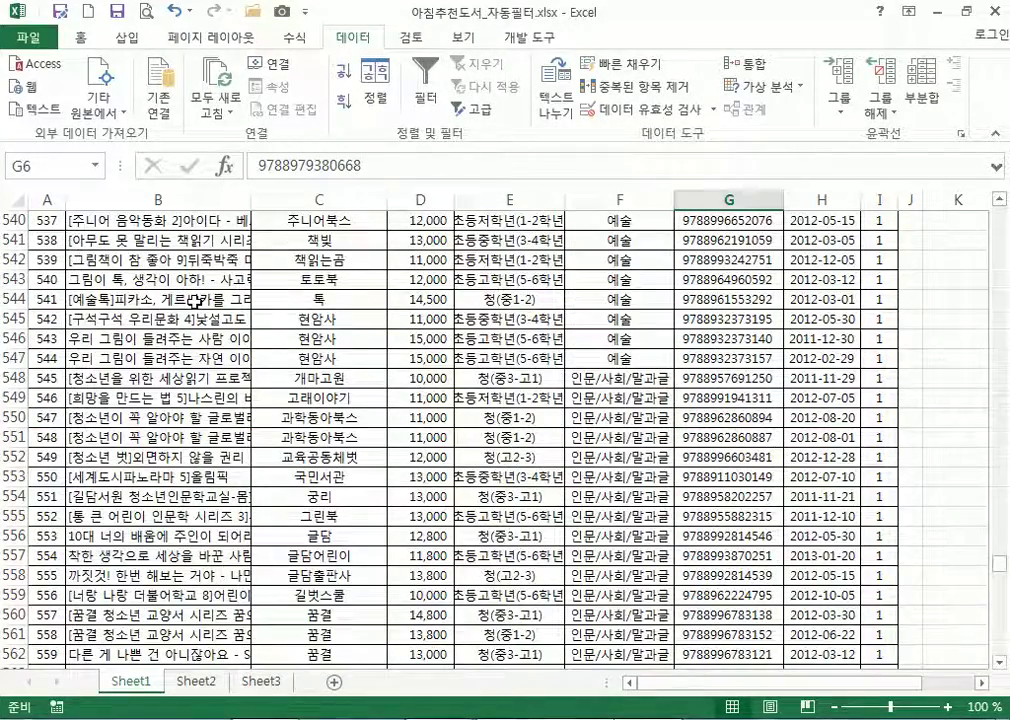
Return to the sheet's title in A1 and select the list's first header, 번호, in A3
key(ctrl+Home)
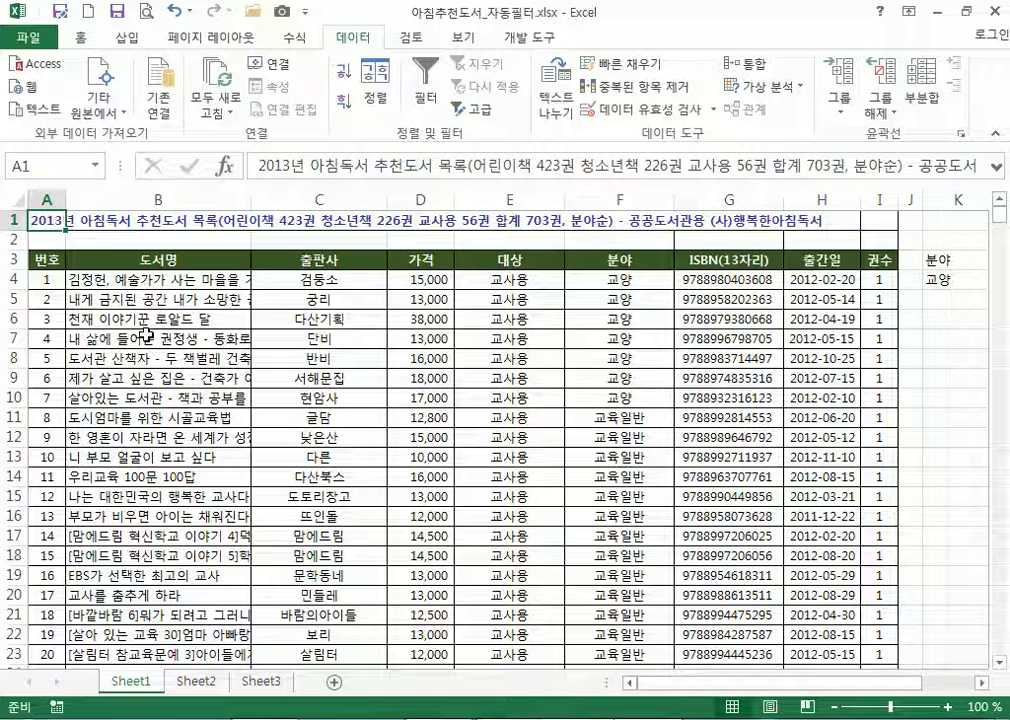
key(Down)
key(Down)
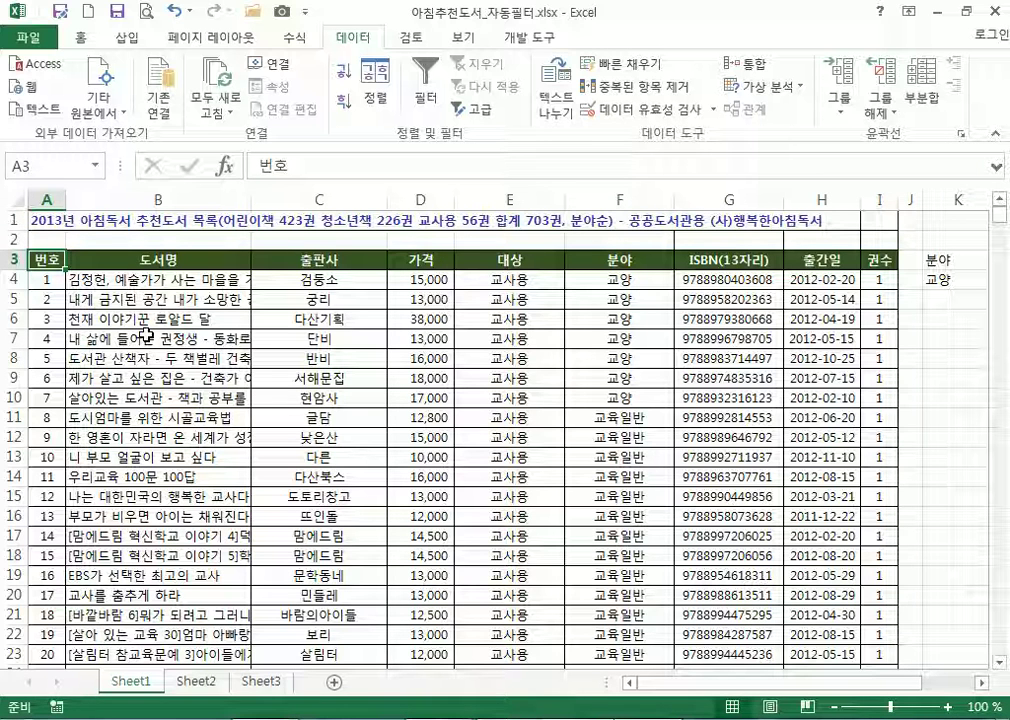
click(340, 277)
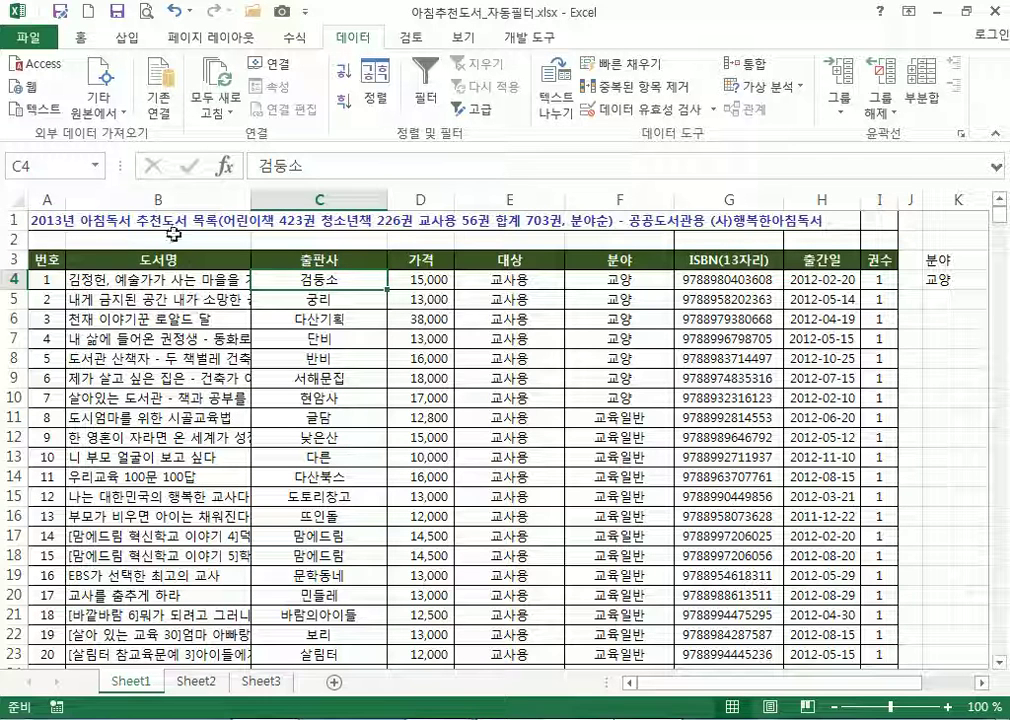
click(170, 221)
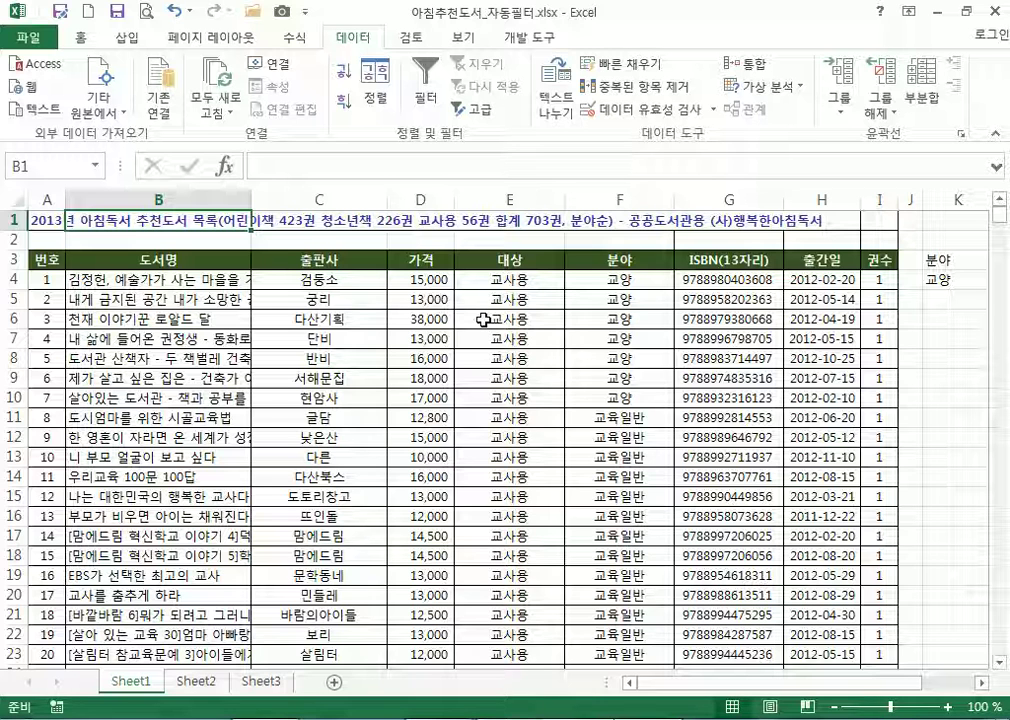
key(Left)
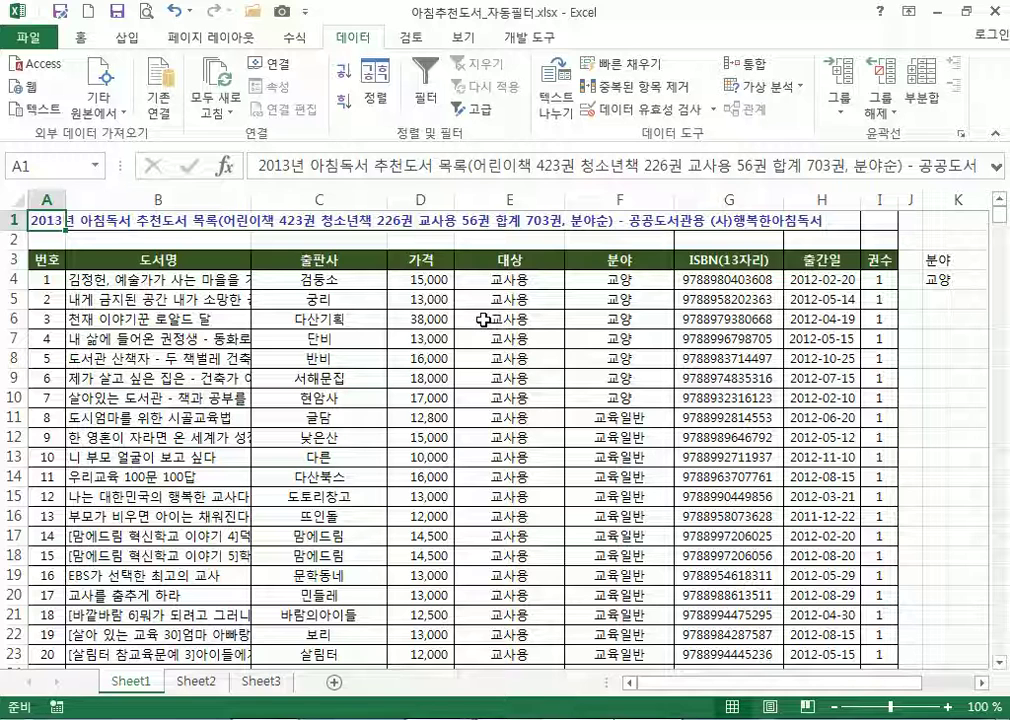
key(Down)
key(Down)
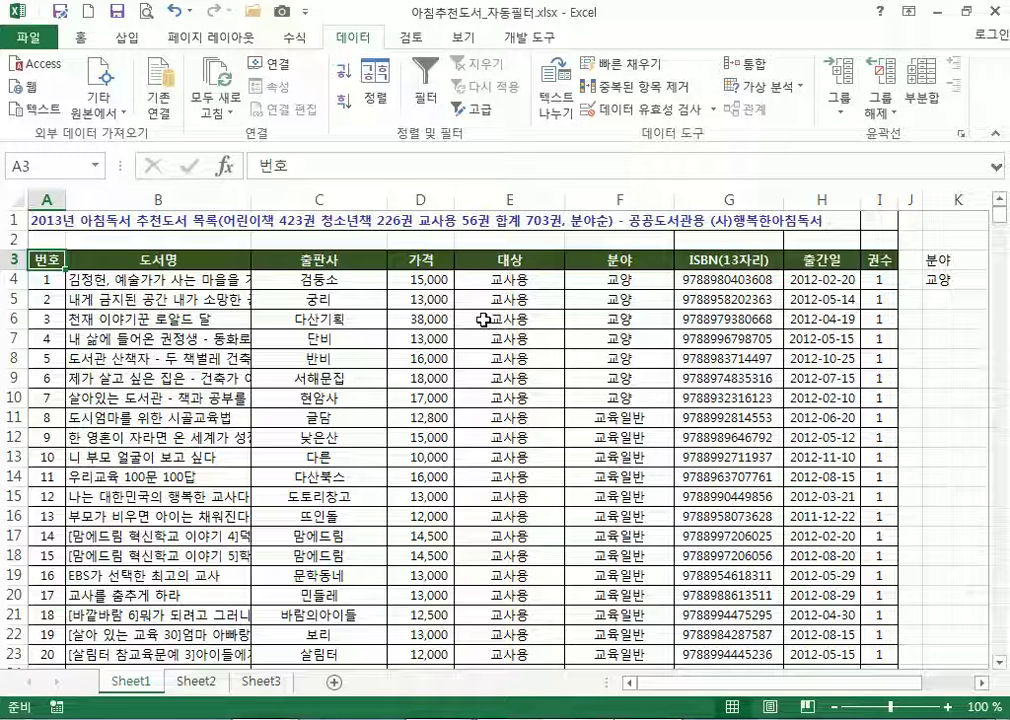
Select the header row A3:I3 and extend the selection to the end of the book list at row 688
key(shift+Right)
key(shift+Right)
key(shift+Right)
key(shift+Right)
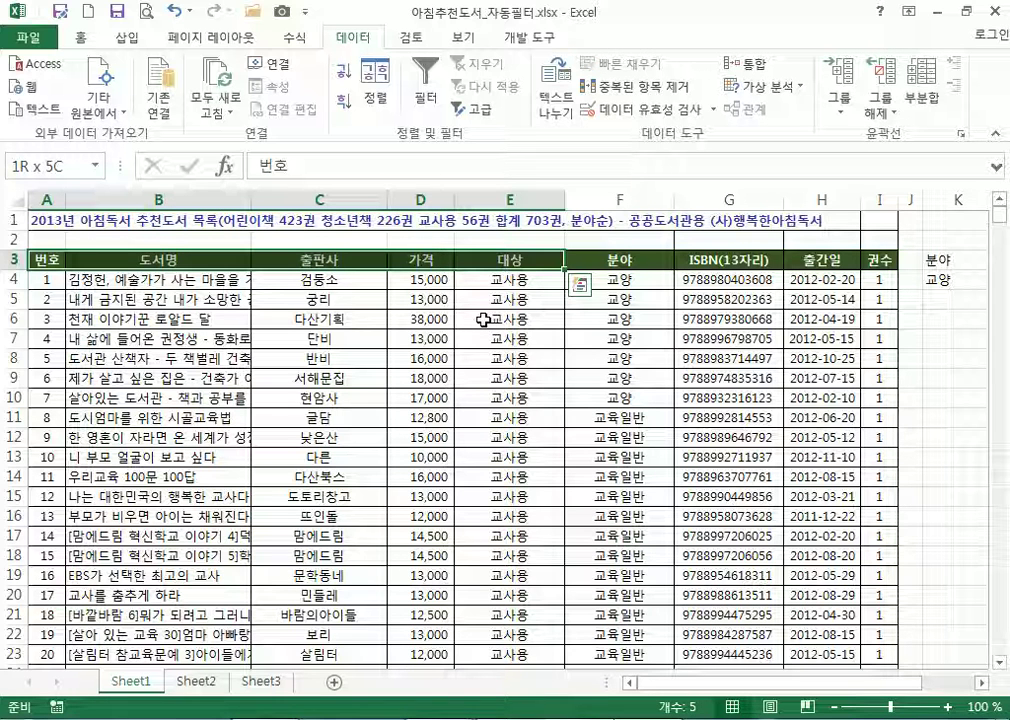
key(shift+Left)
key(shift+Left)
key(shift+Left)
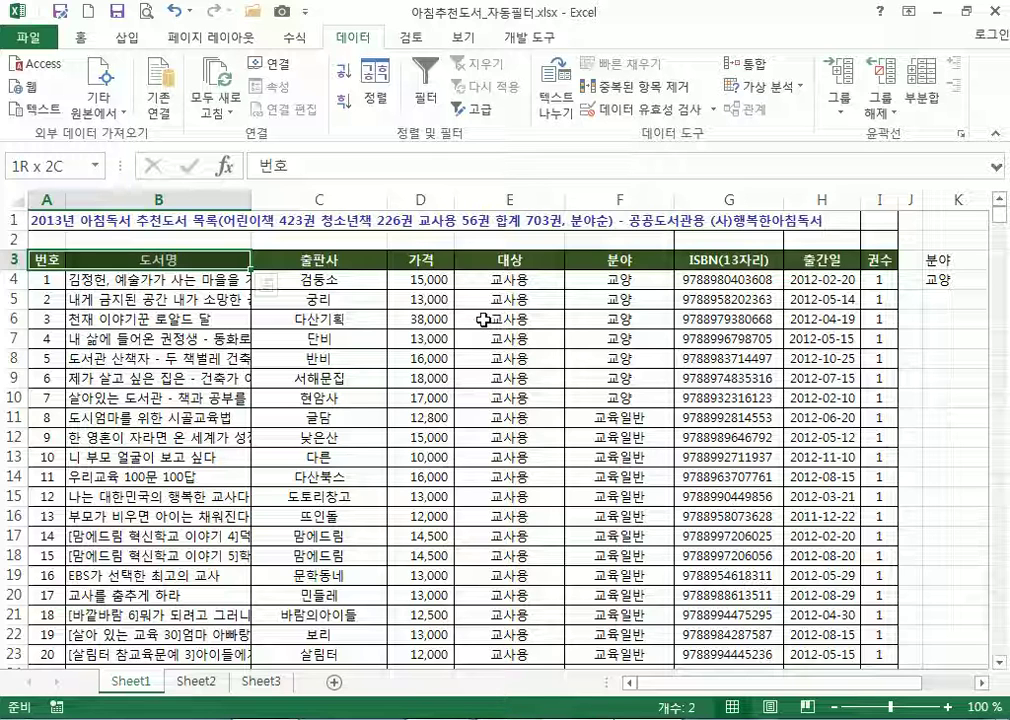
key(shift+Right)
key(shift+Right)
key(shift+Right)
key(shift+Right)
key(shift+Right)
key(shift+Right)
key(shift+Right)
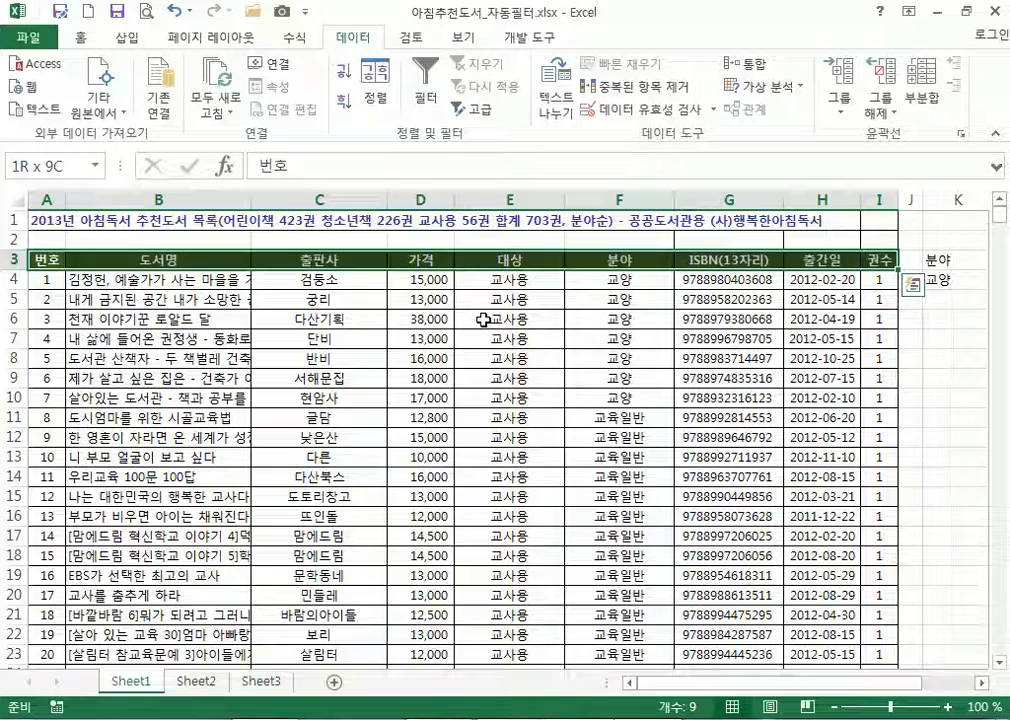
key(ctrl+shift+Down)
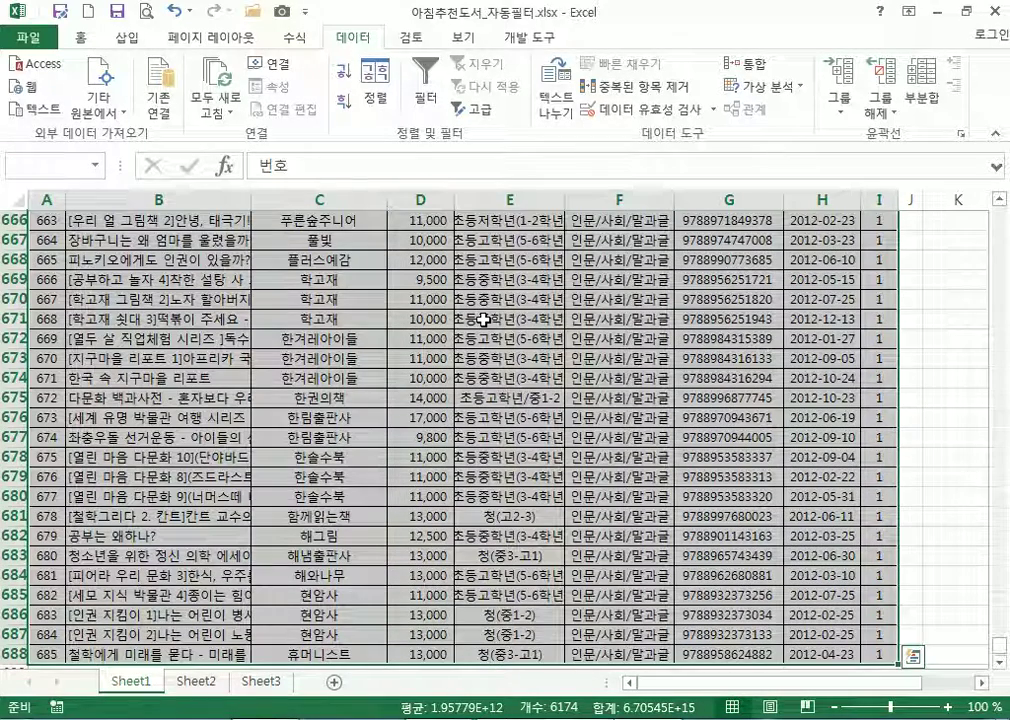
scroll(488, 380, down, 5)
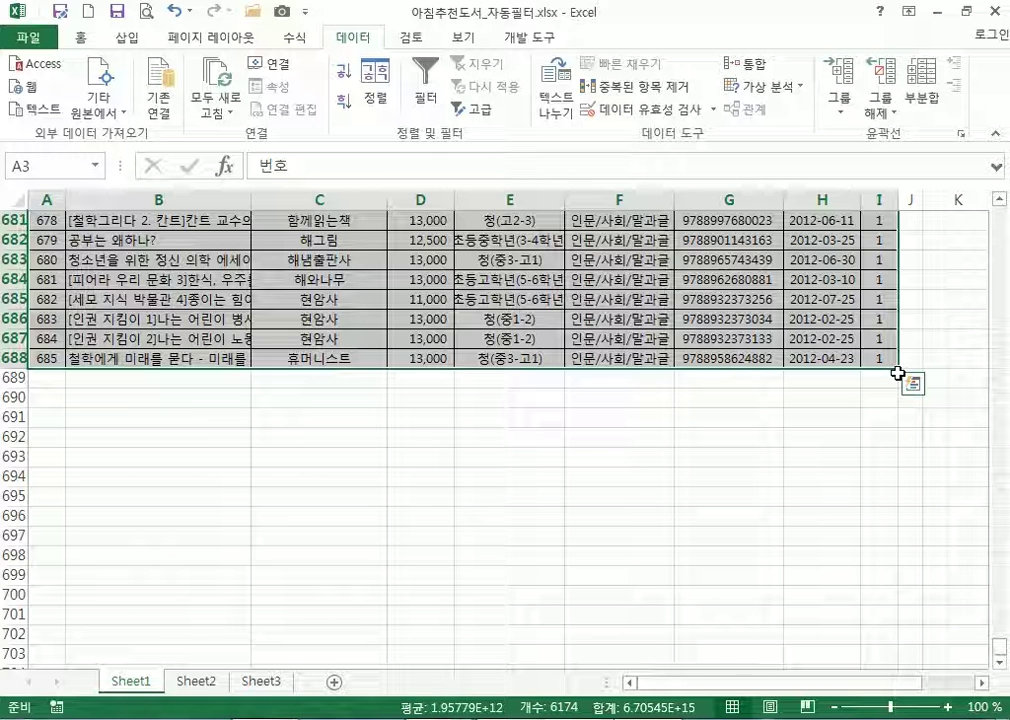
Return to the start of the sheet and select the criteria range K3:K4
click(762, 300)
key(ctrl+Home)
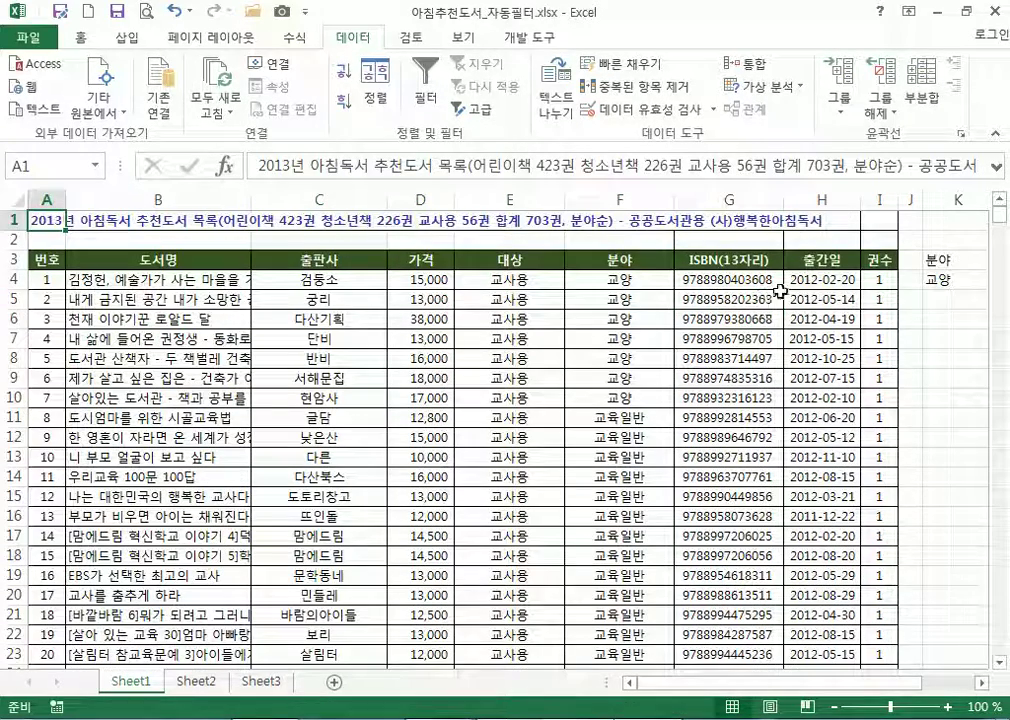
drag(912, 683, 958, 683)
drag(735, 260, 733, 281)
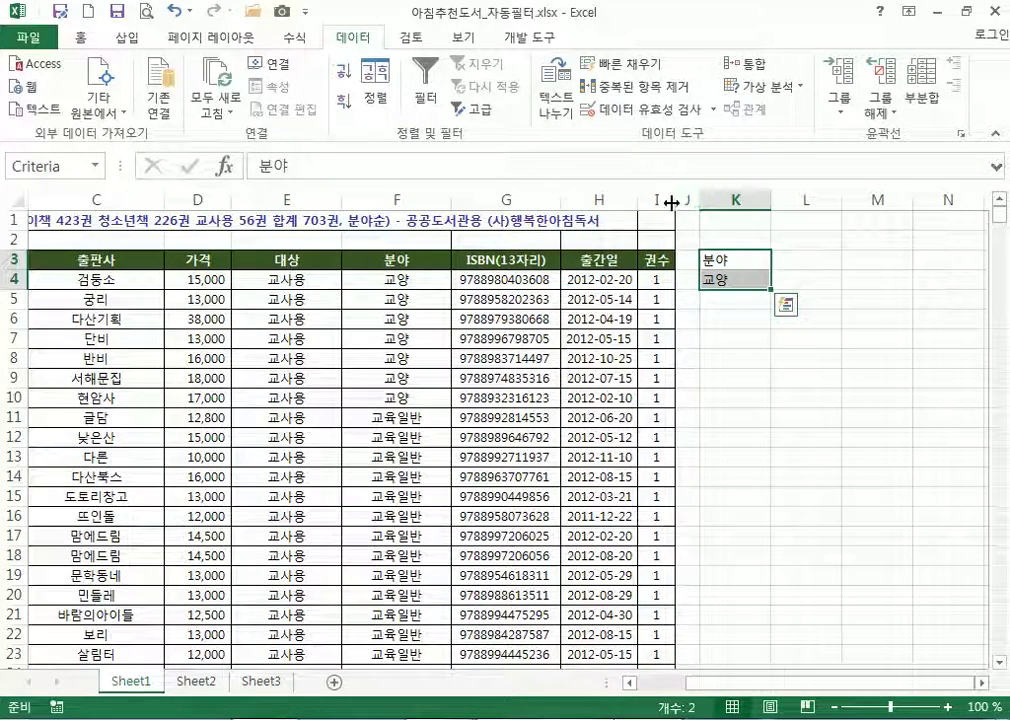
Try moving the criteria cells K3:K4 into column J beside the list and fitting that column's width, and undo both changes
drag(659, 195, 591, 199)
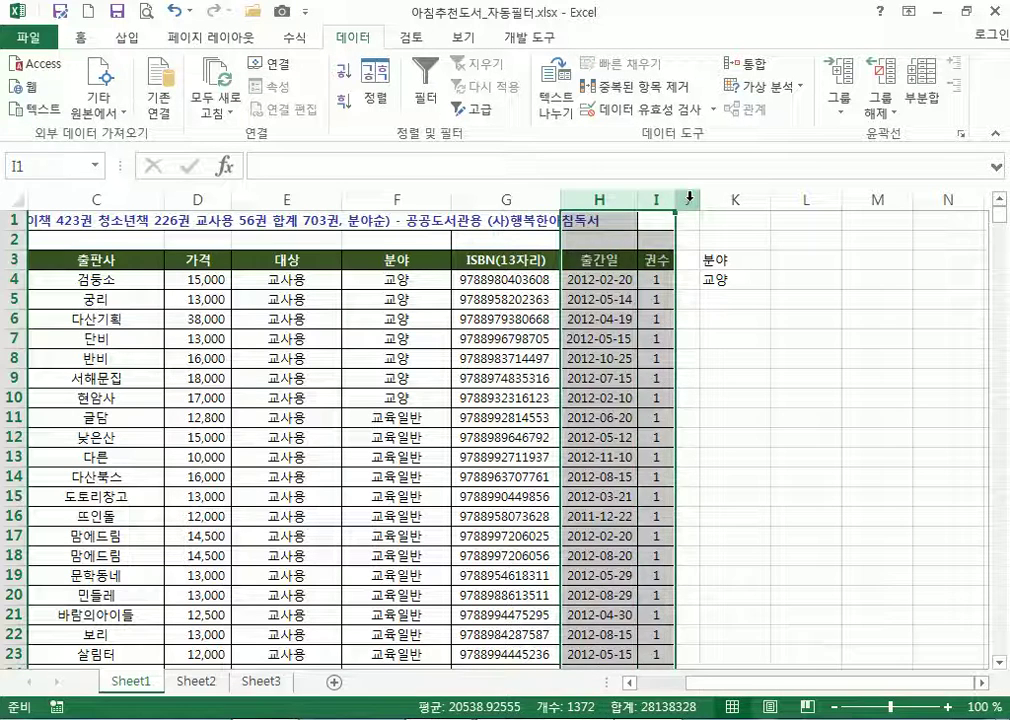
click(688, 199)
click(736, 199)
drag(730, 262, 690, 288)
double_click(703, 198)
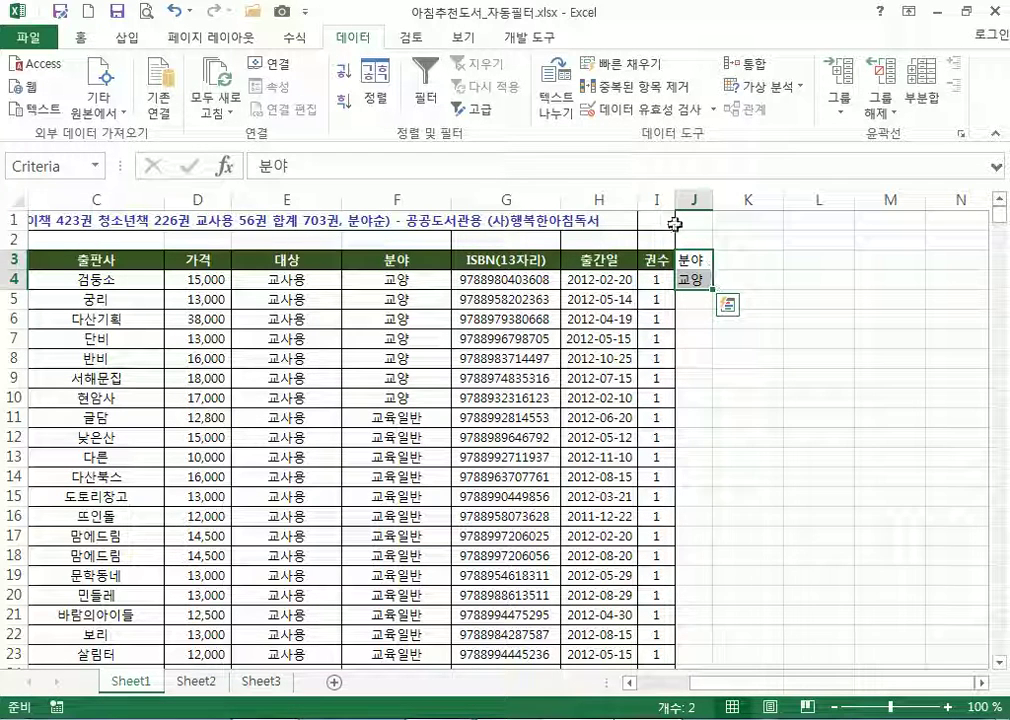
drag(692, 196, 692, 198)
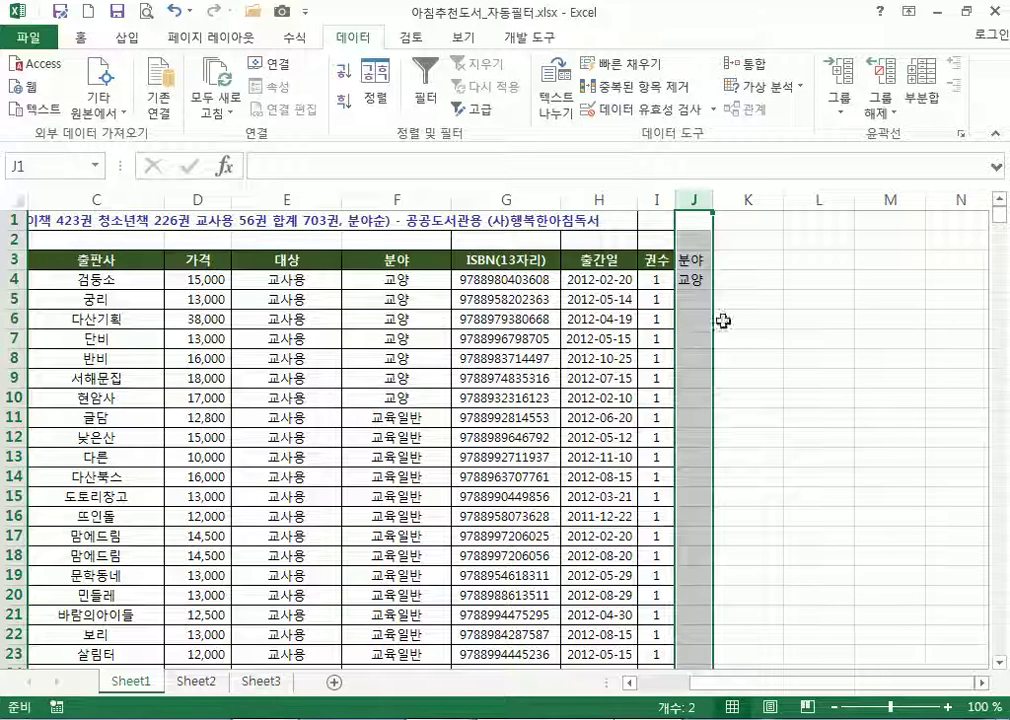
key(ctrl+z)
key(ctrl+z)
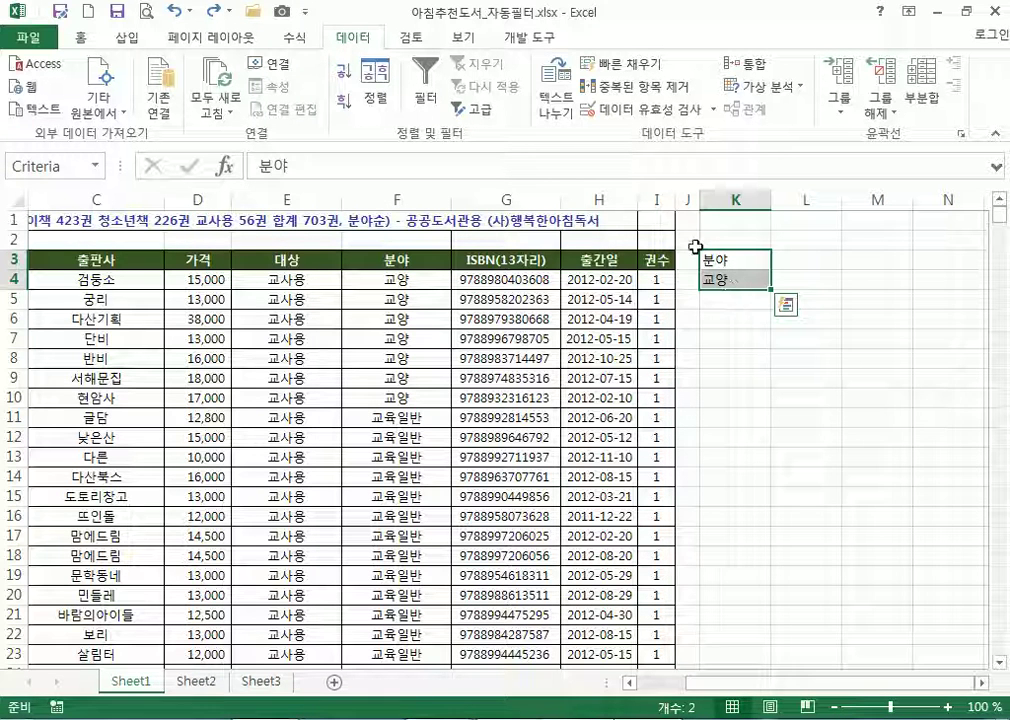
Select the separator column J, part of the book list and the criteria block from K3, ending on cell G8 inside the list
click(689, 199)
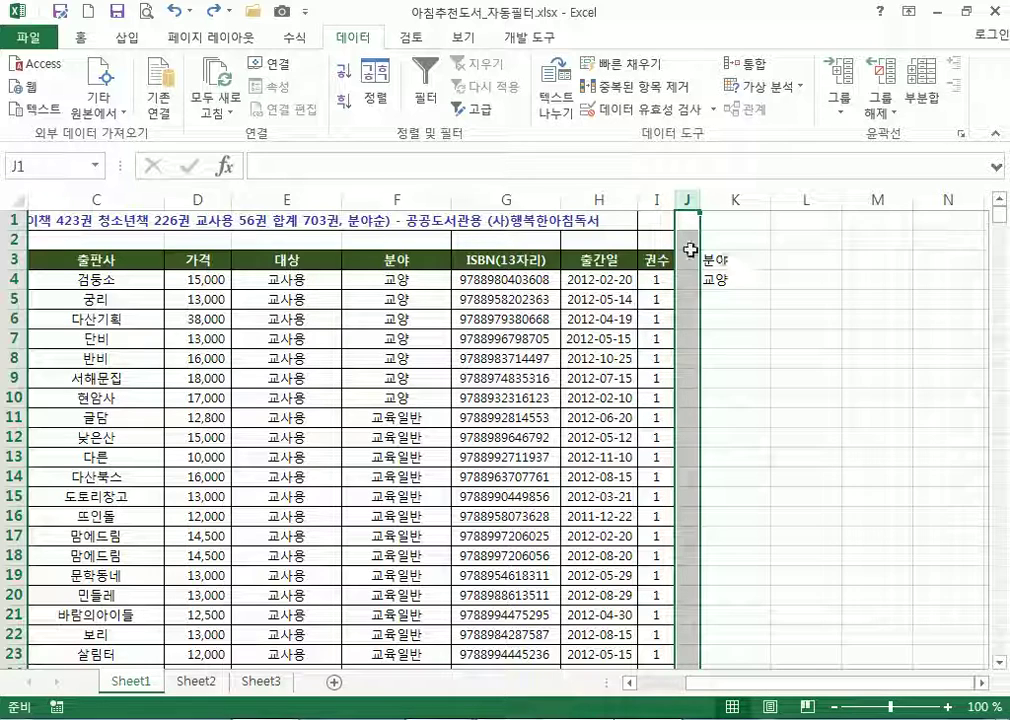
drag(512, 280, 617, 412)
drag(713, 258, 729, 292)
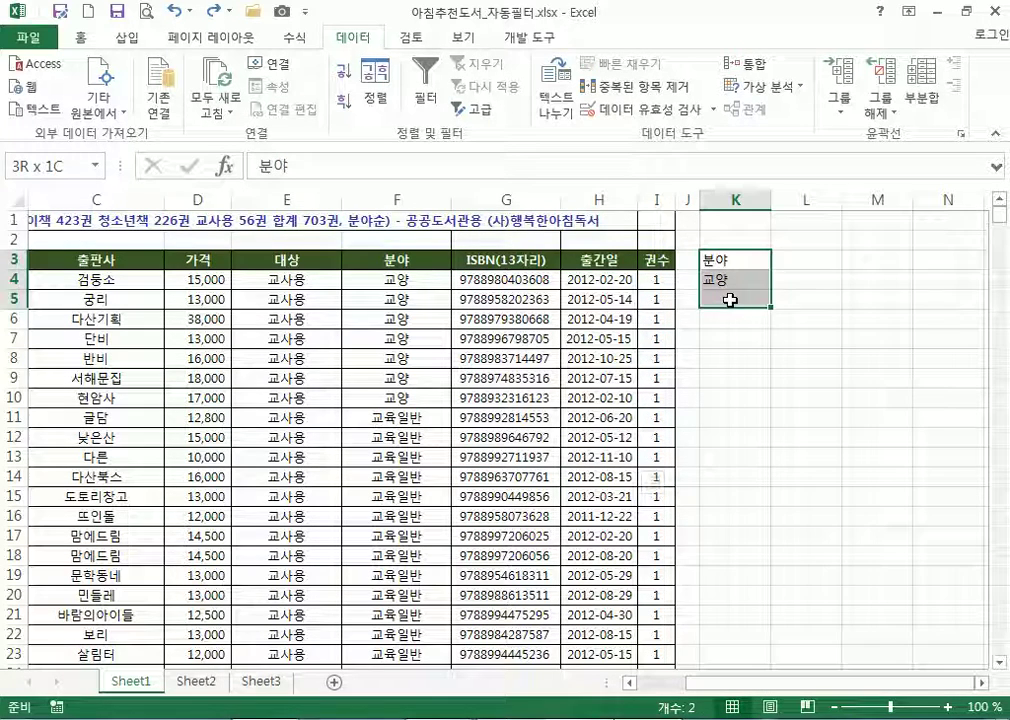
click(537, 361)
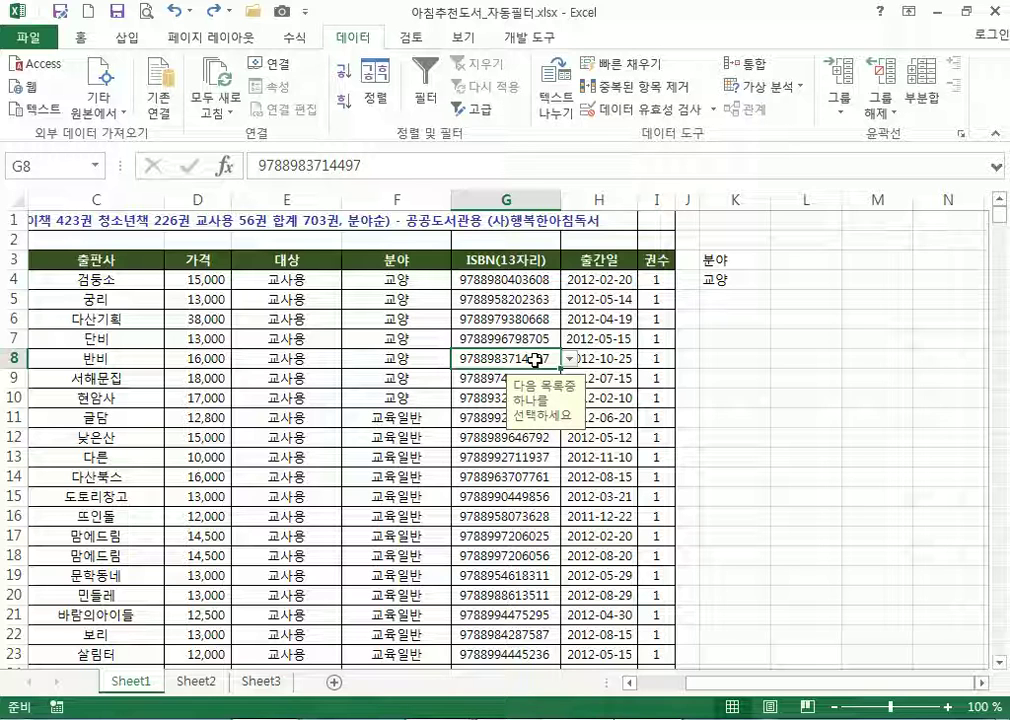
Narrow column L to a slim separator between the criteria in column K and the empty cell M3
click(800, 258)
drag(785, 192, 781, 192)
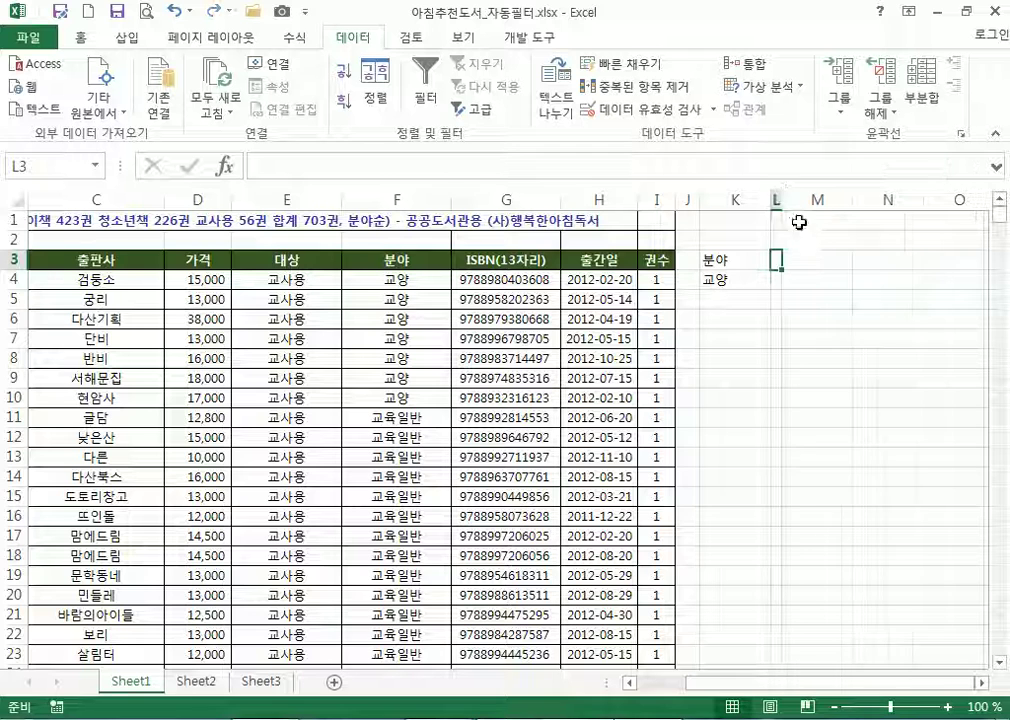
click(808, 262)
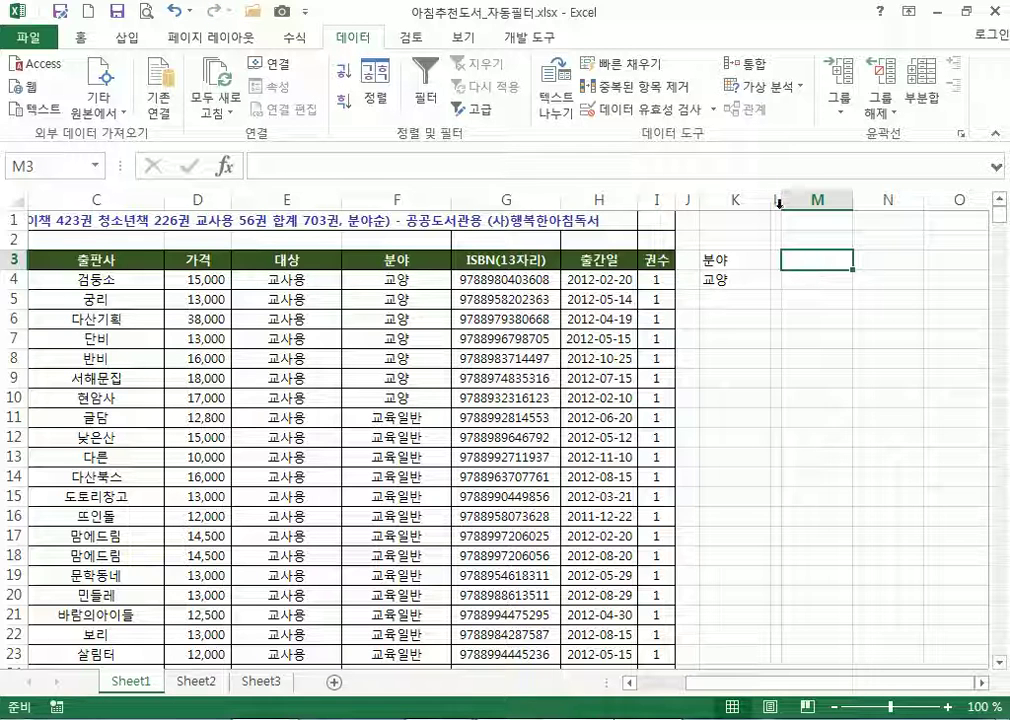
drag(781, 201, 795, 201)
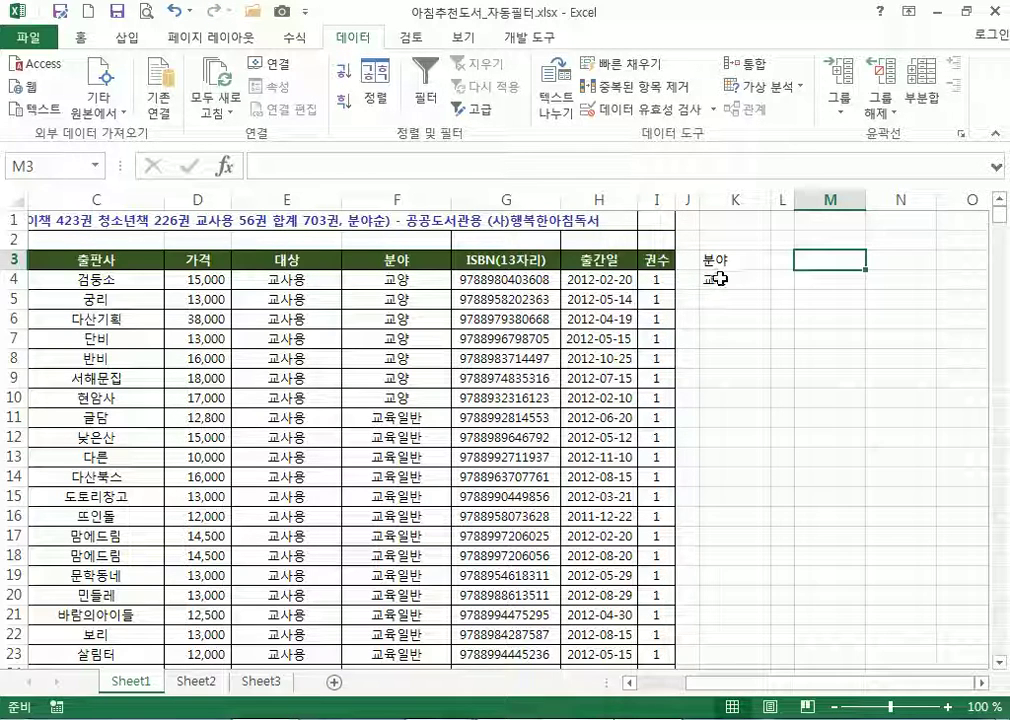
Select part of the list from C3, and select the entire book list starting from a single cell in the 분야 column
drag(120, 260, 478, 440)
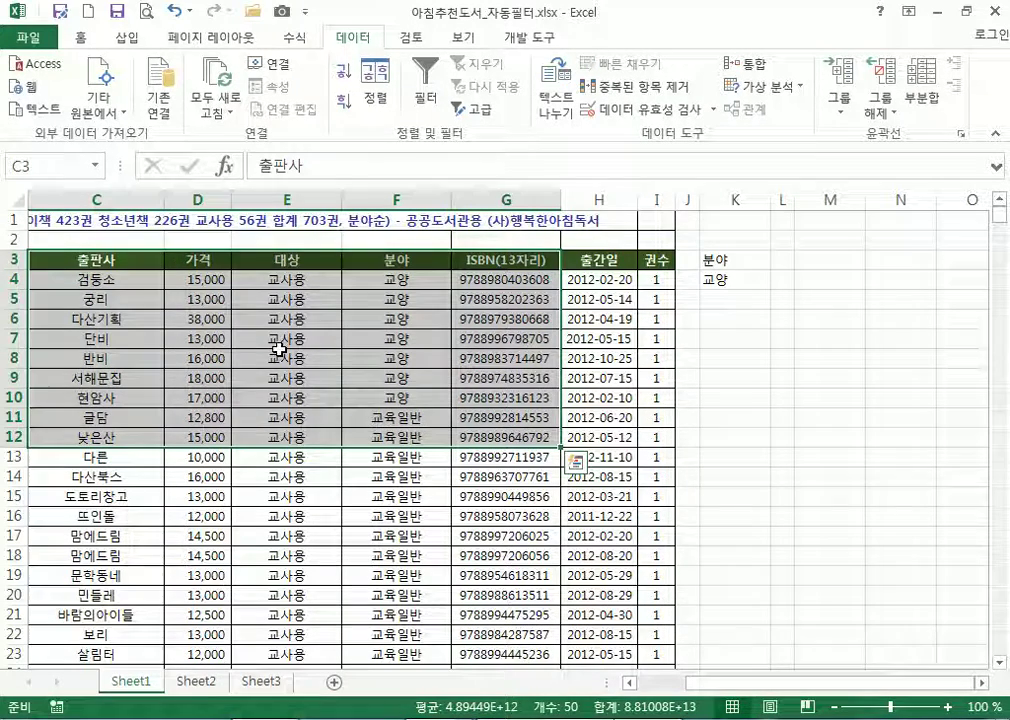
click(425, 357)
key(ctrl+a)
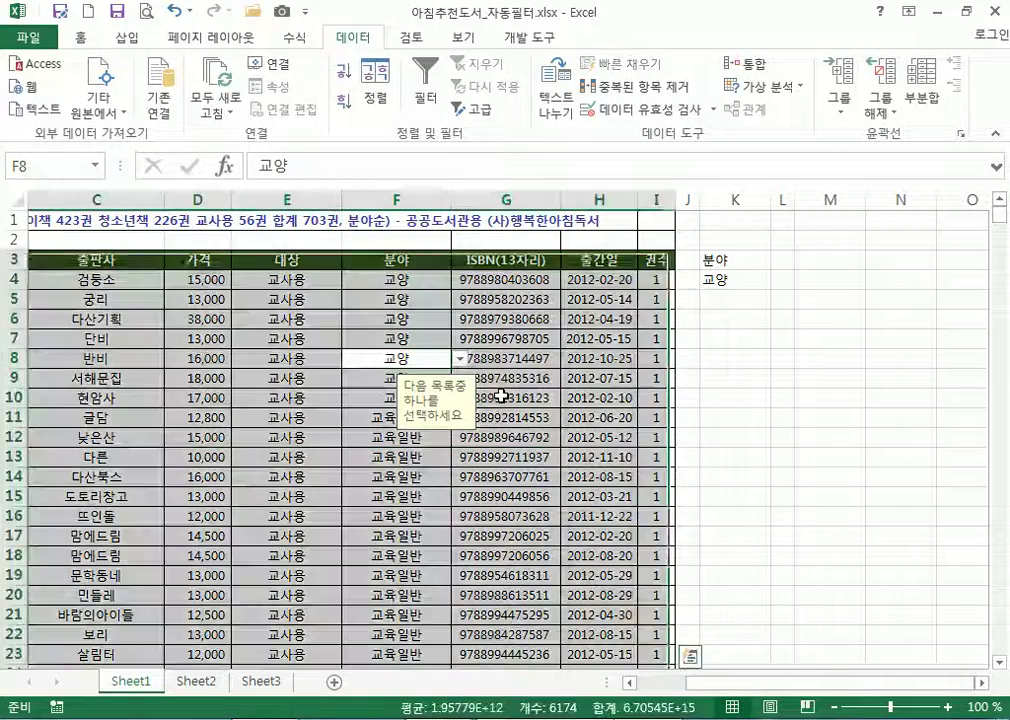
click(366, 378)
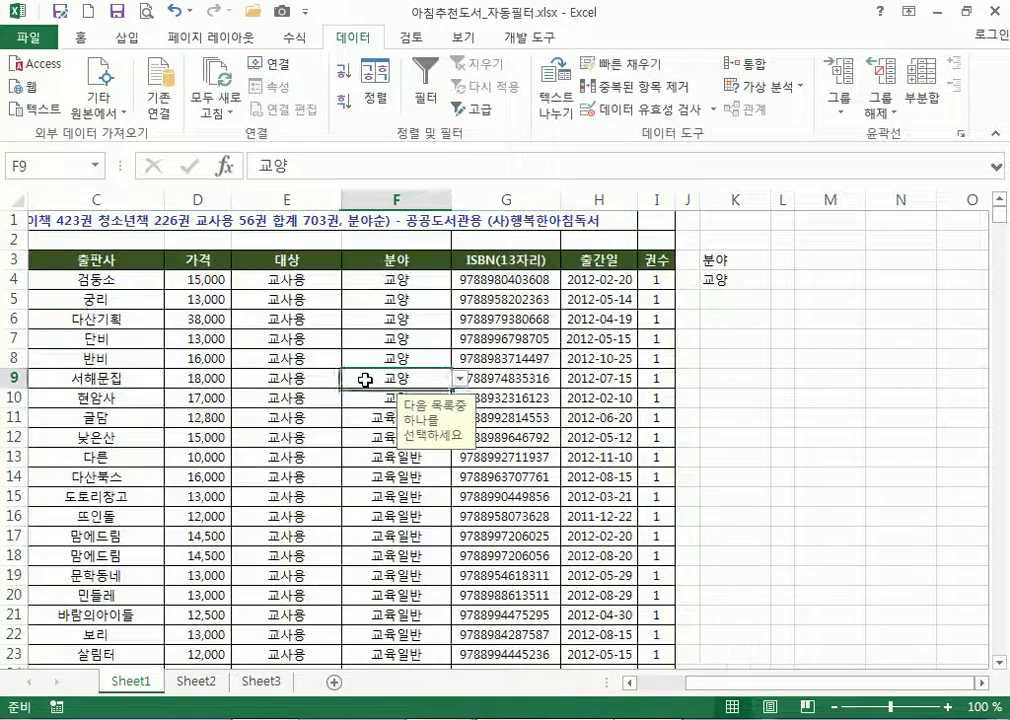
key(ctrl+a)
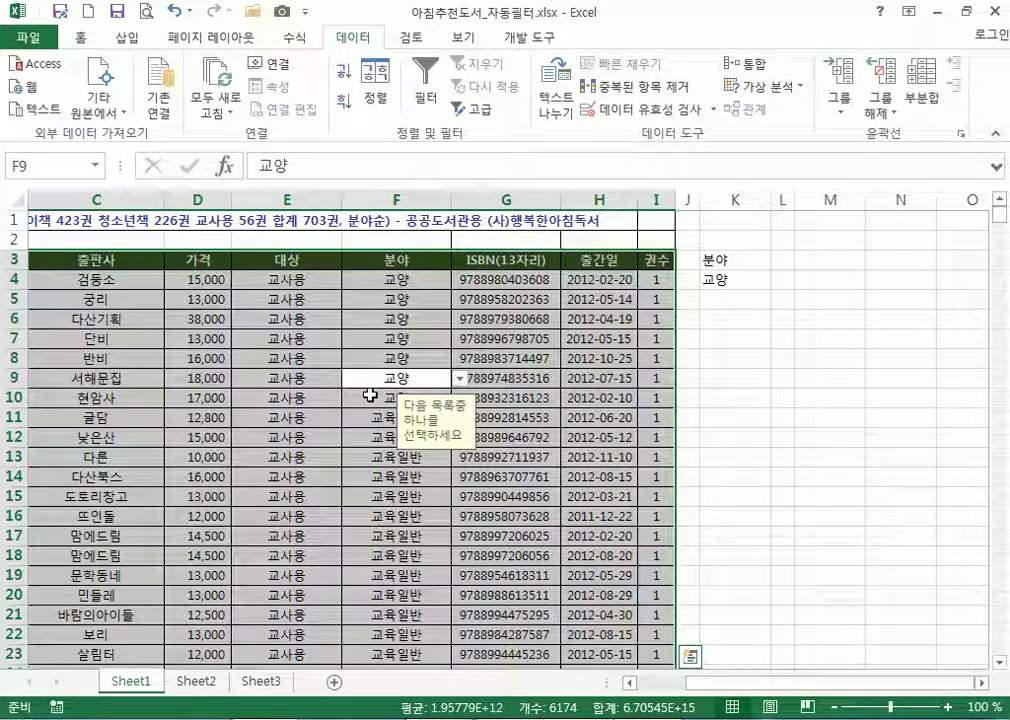
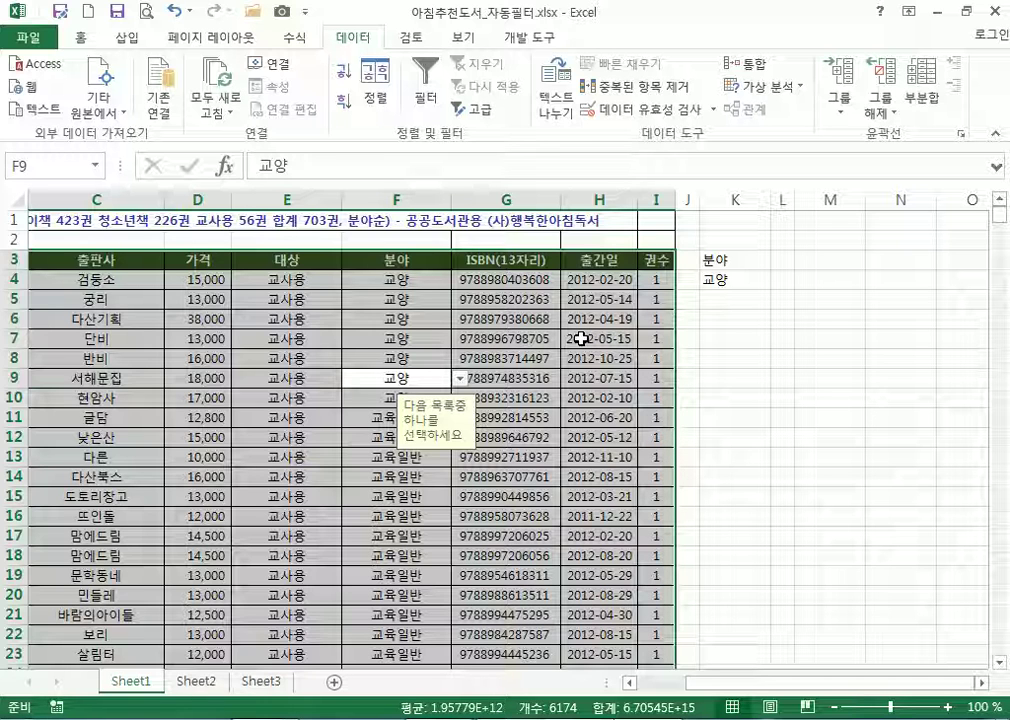
Select the list from the 번호 header in A3 across to column I and down to row 688, and return to A1
key(Home)
key(Up)
key(Up)
key(Up)
key(Up)
key(Up)
key(Up)
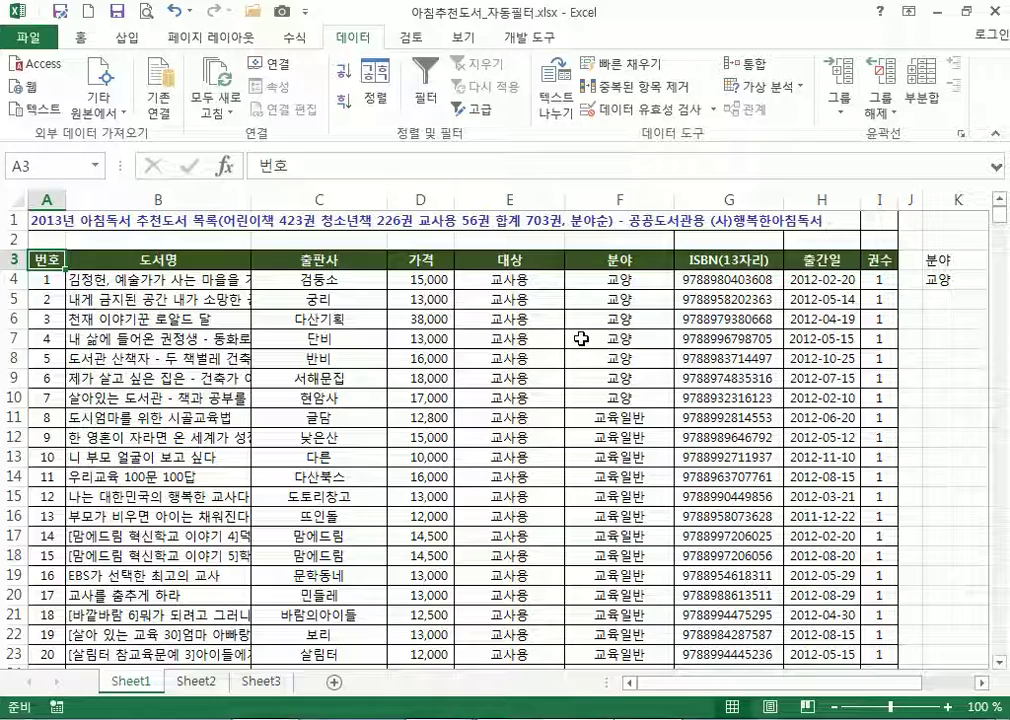
key(ctrl+shift+Right)
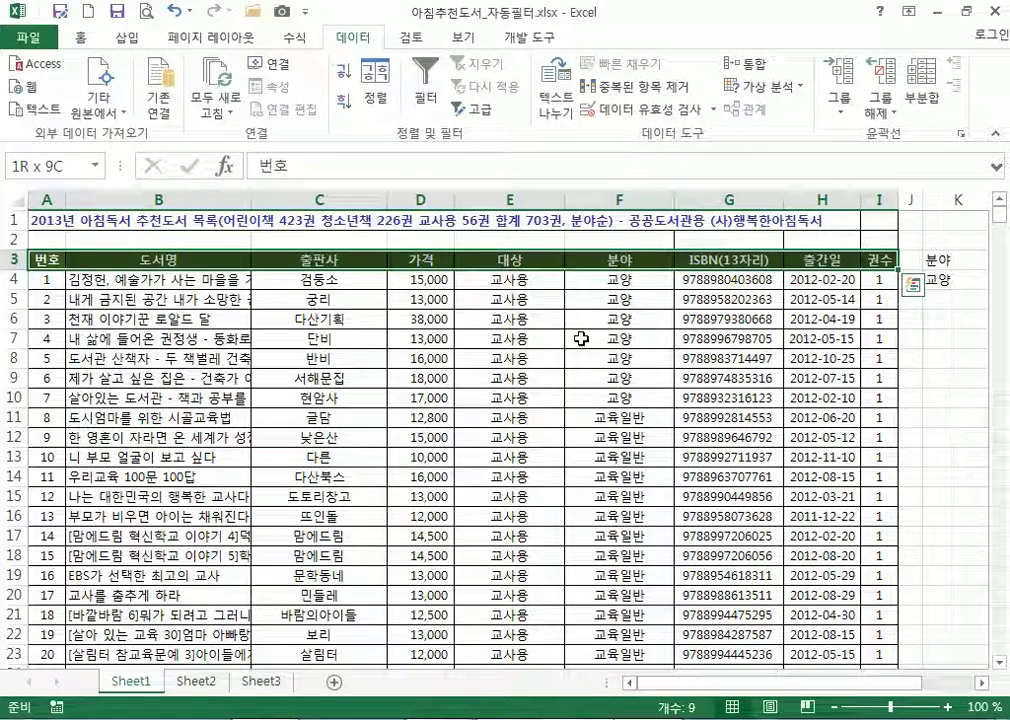
key(ctrl+shift+Down)
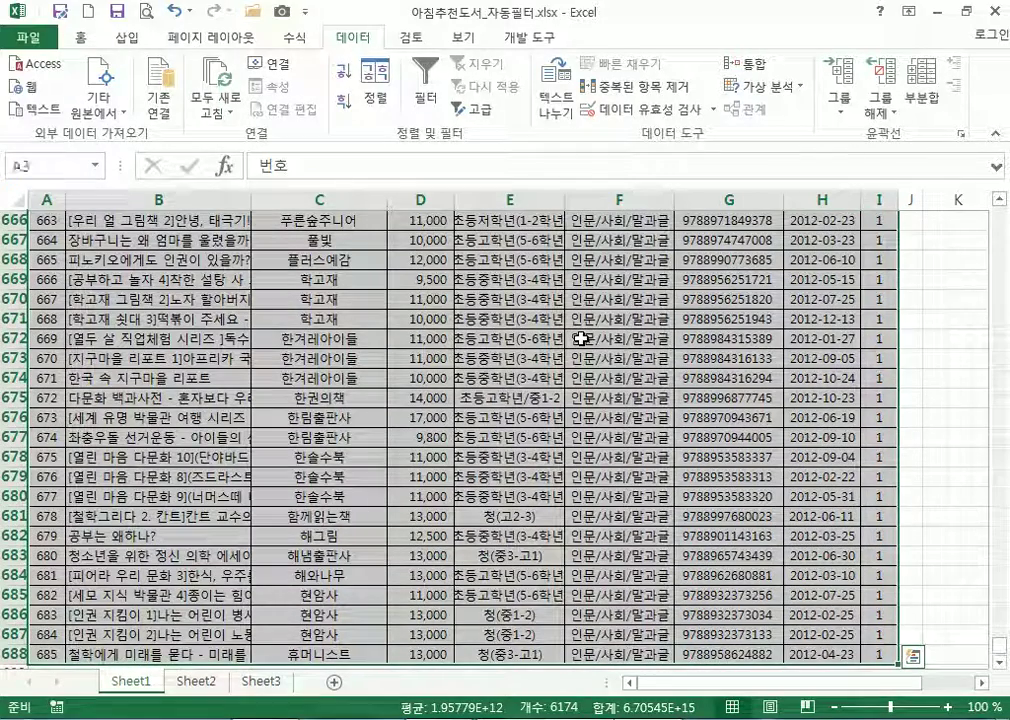
key(ctrl+Home)
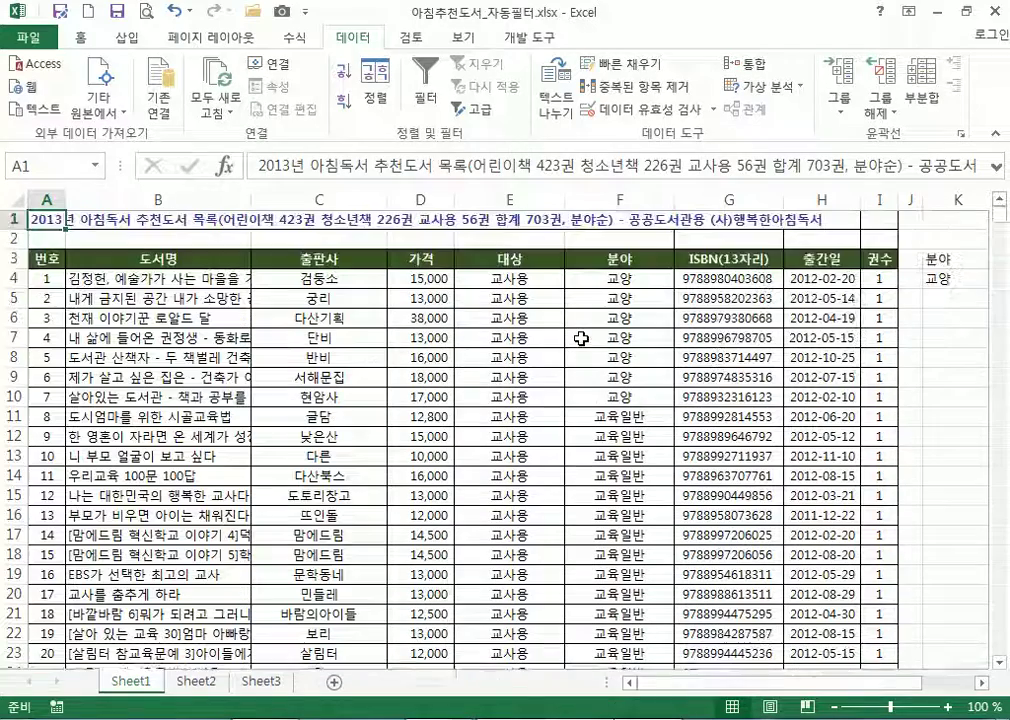
Select the entire book list starting from publisher cell C8, and make the single list cell H10 active
drag(205, 262, 410, 422)
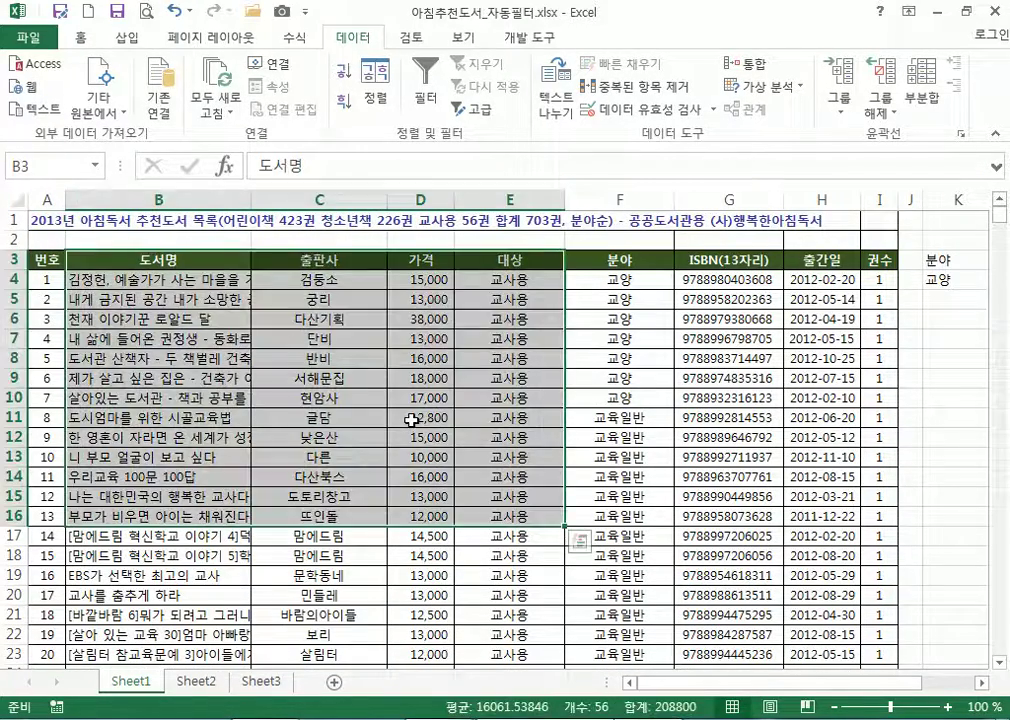
click(410, 419)
click(350, 357)
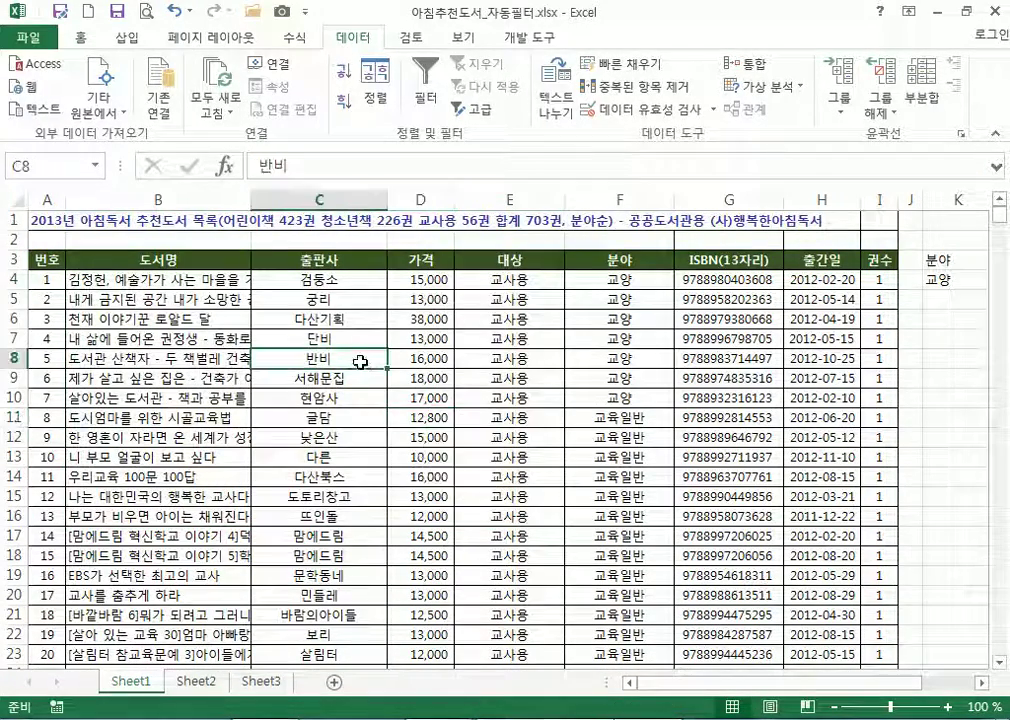
key(ctrl+a)
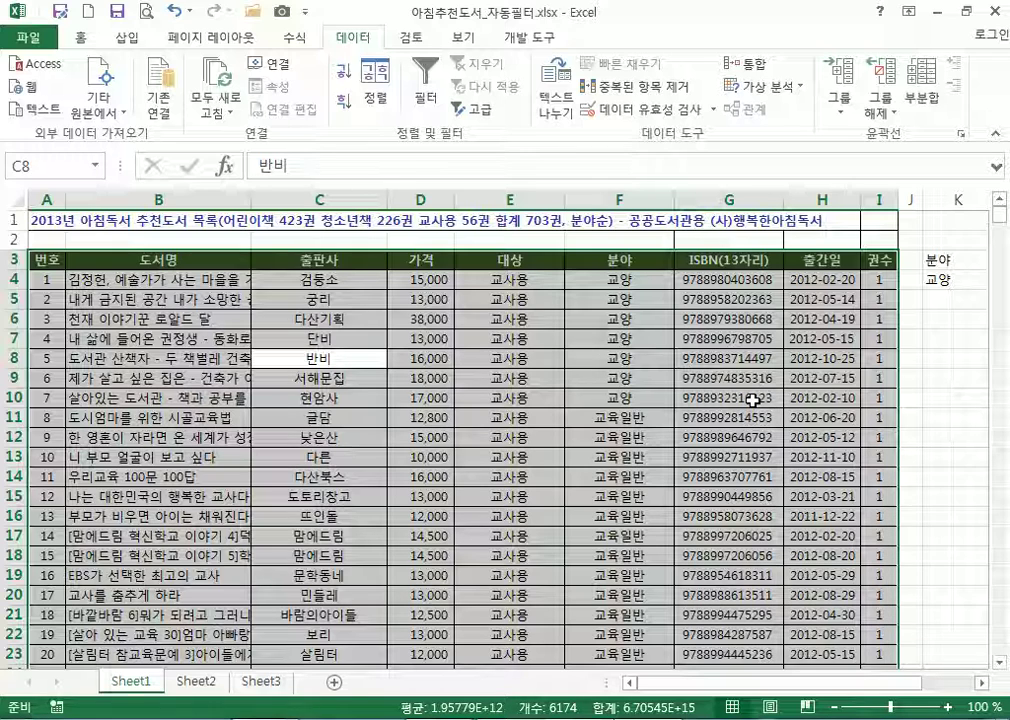
click(820, 398)
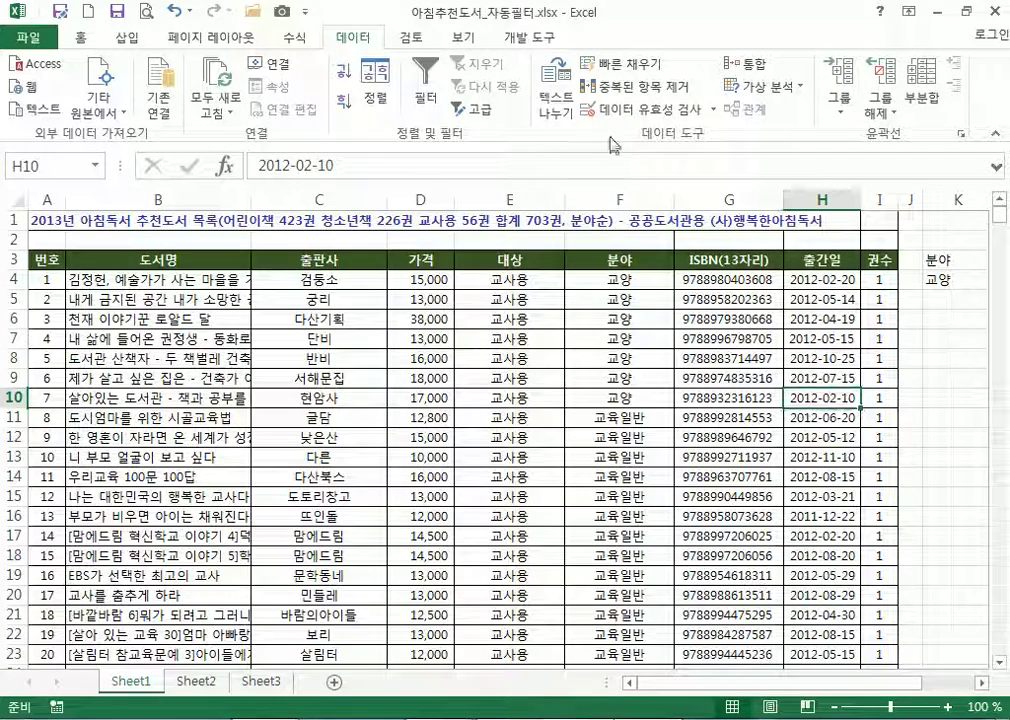
Open Advanced Filter, clear the list range and set it to A3:I688 by selecting the whole region around B4
click(485, 110)
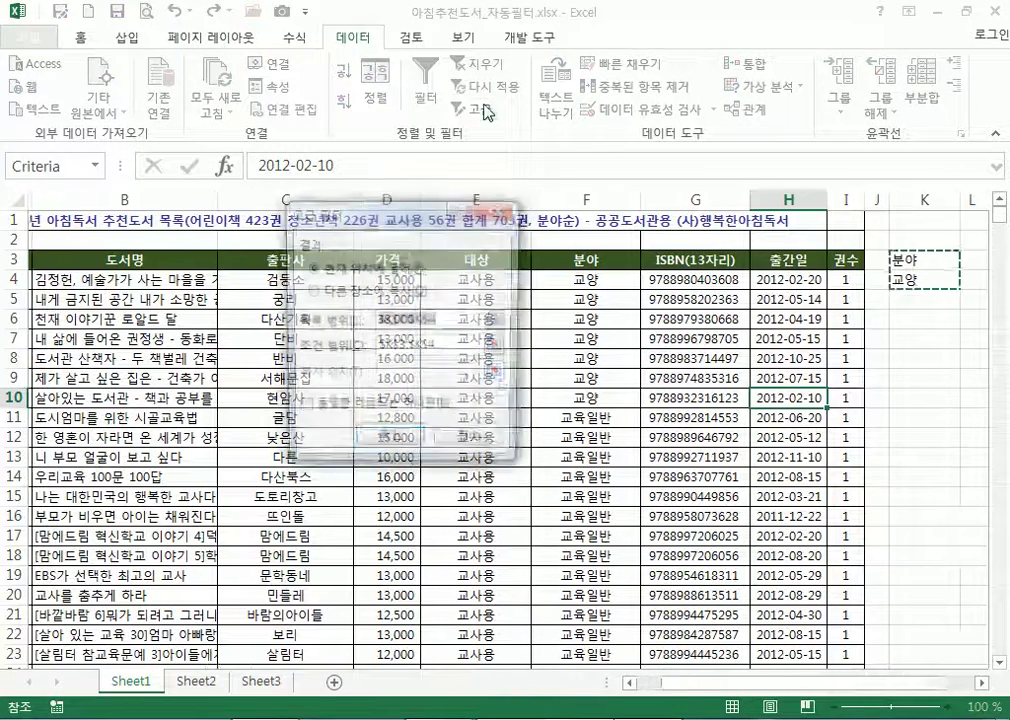
click(460, 318)
double_click(460, 318)
key(BackSpace)
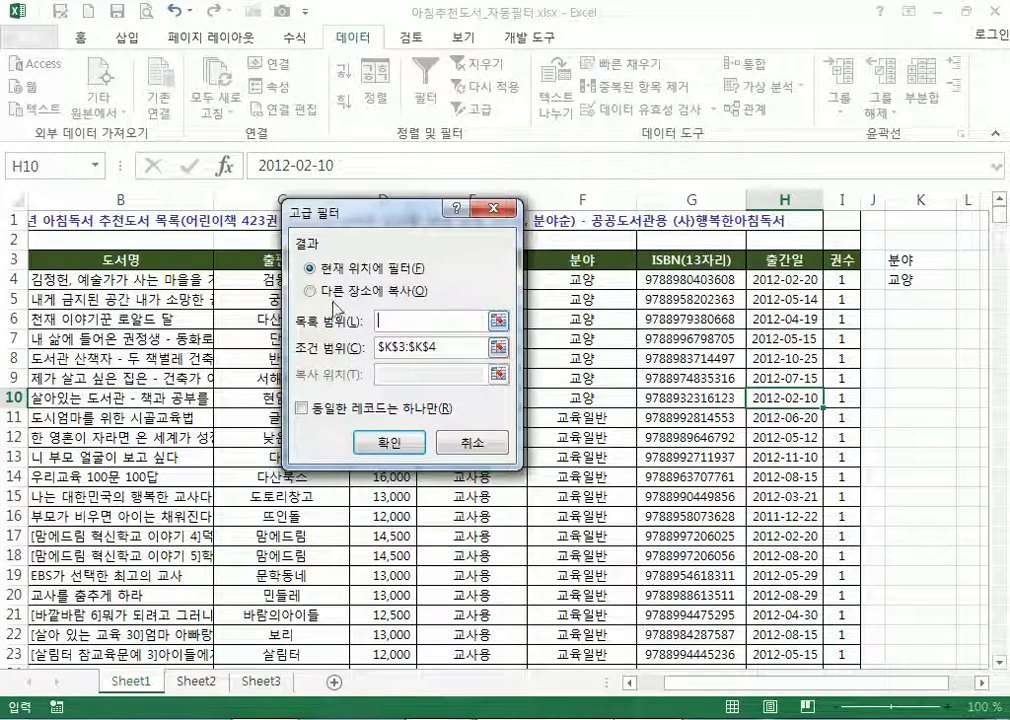
click(93, 272)
key(ctrl+a)
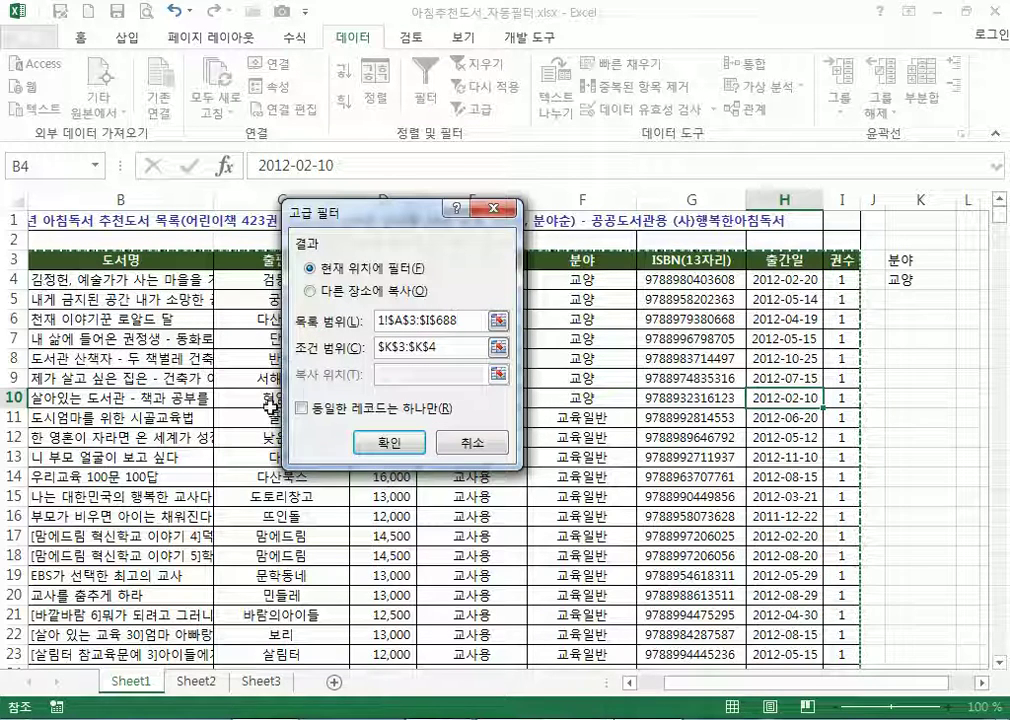
Replace the list range with A3:I688 by selecting the whole region around cell B5
drag(461, 321, 340, 325)
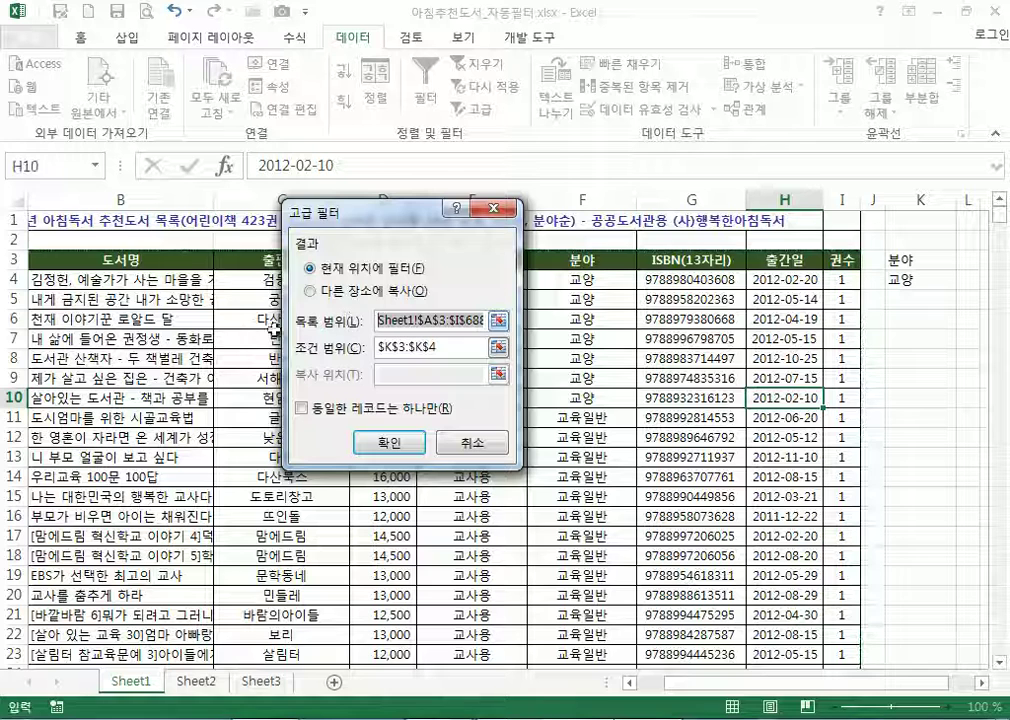
click(130, 298)
key(ctrl+a)
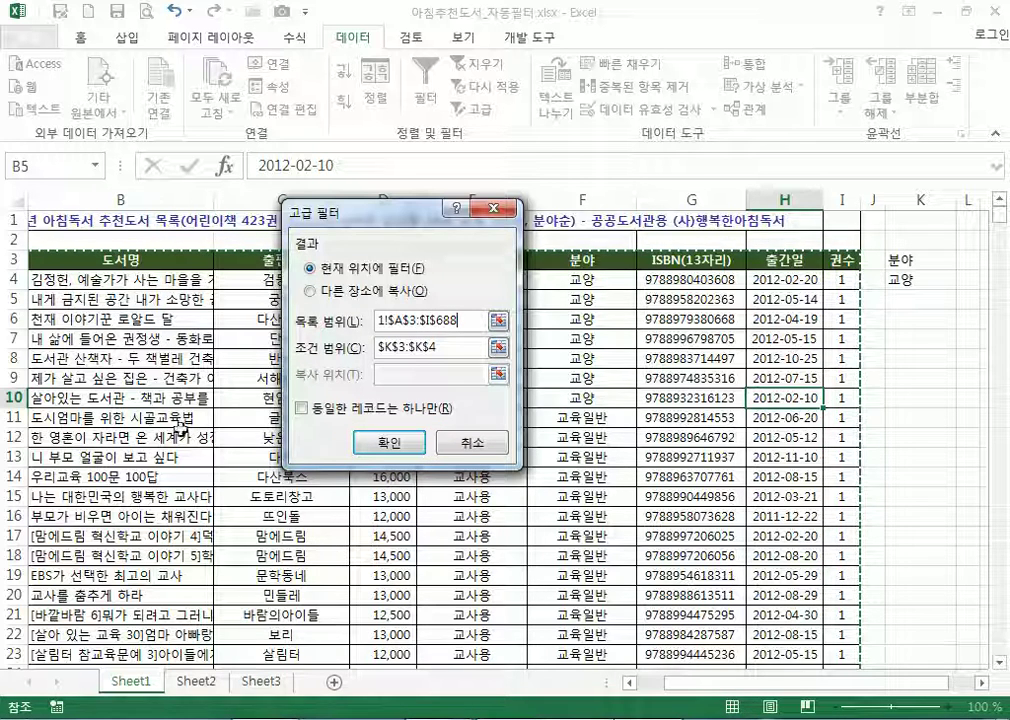
Redefine the list range starting at header A3, extending across to column I and down to row 688
drag(710, 683, 648, 684)
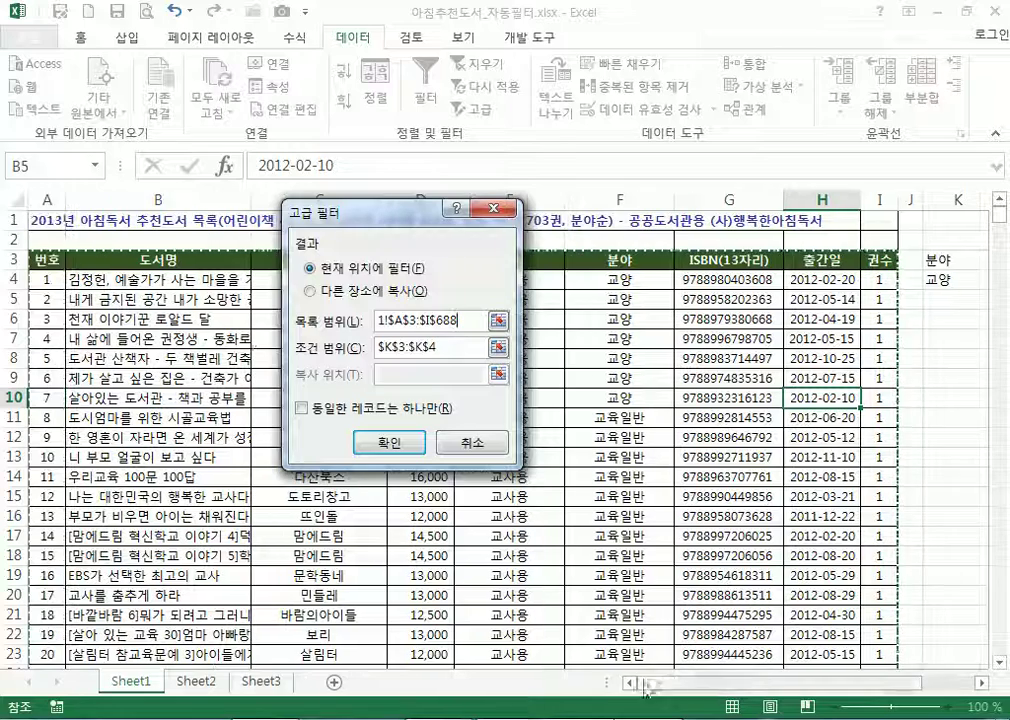
click(45, 262)
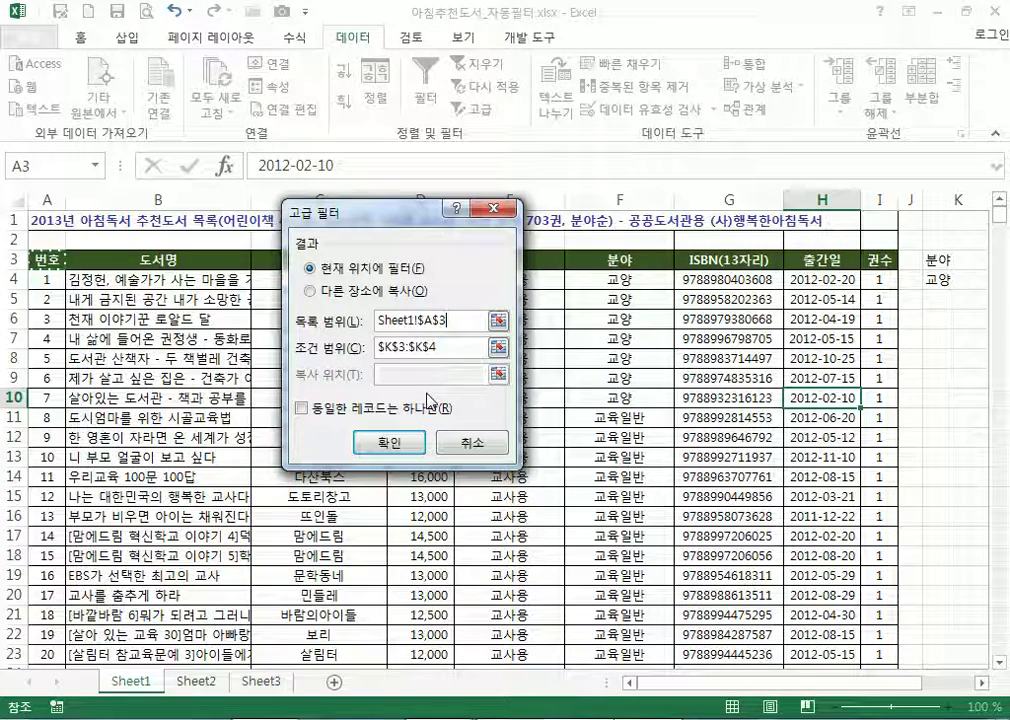
key(ctrl+shift+Right)
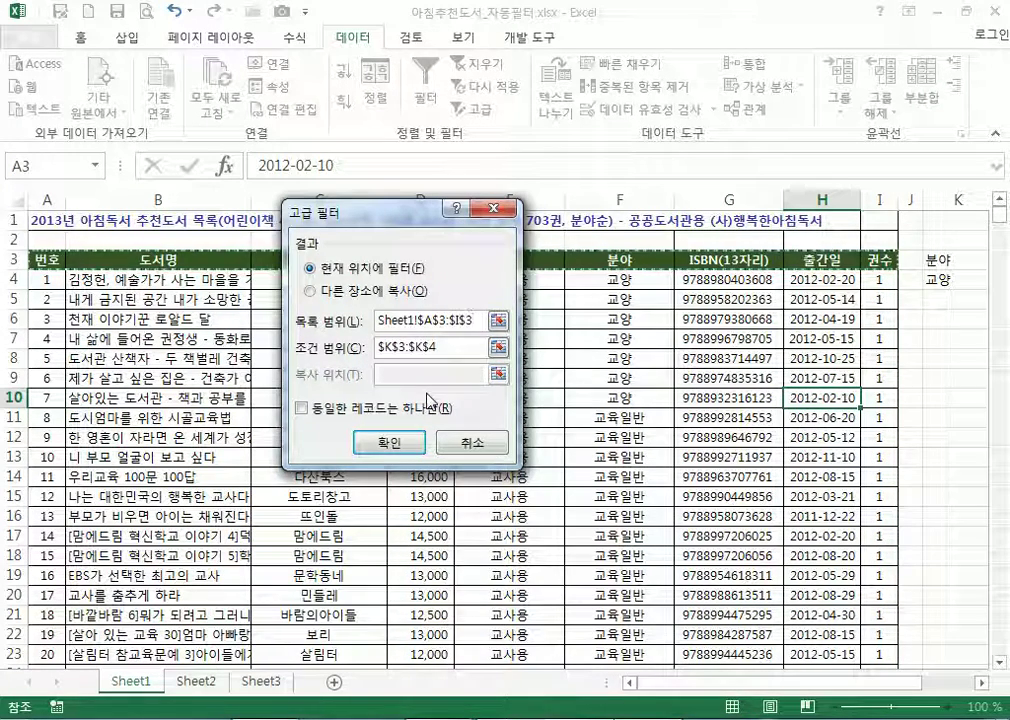
key(ctrl+shift+Down)
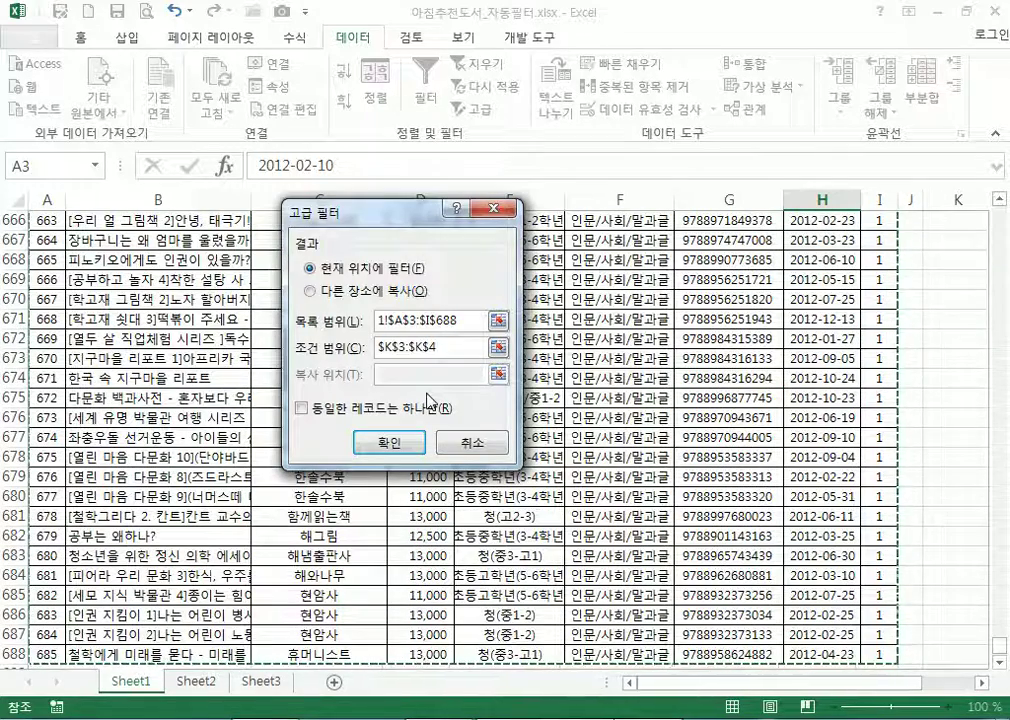
Replace the list range once more with A3:I688 by selecting the whole region around cell B612
scroll(428, 400, up, 15)
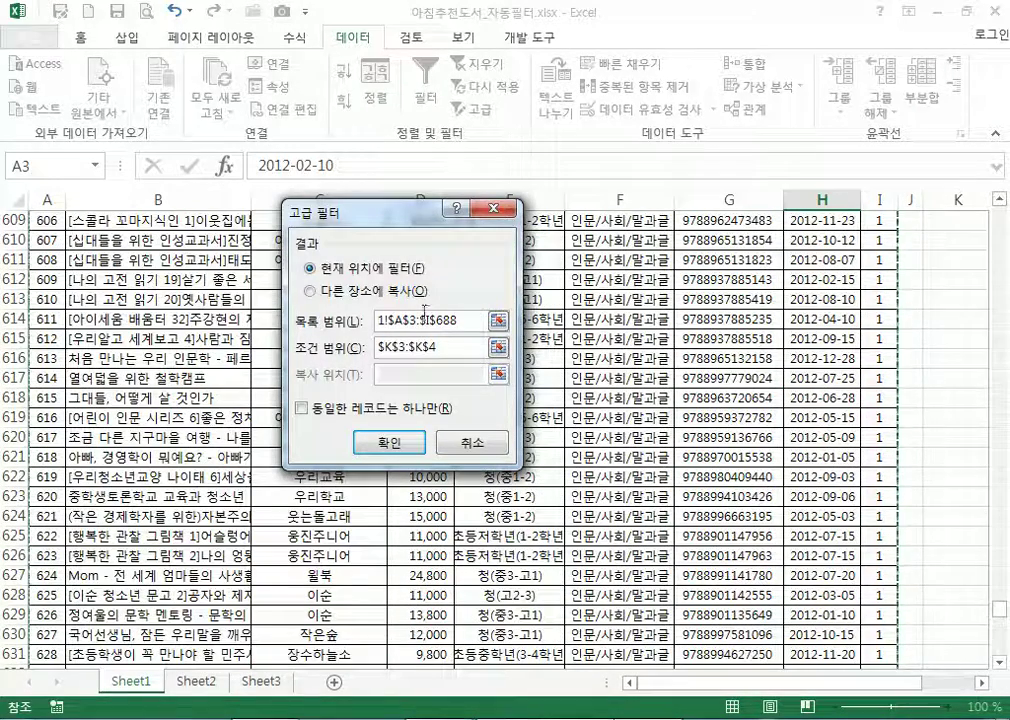
drag(465, 322, 221, 280)
click(138, 283)
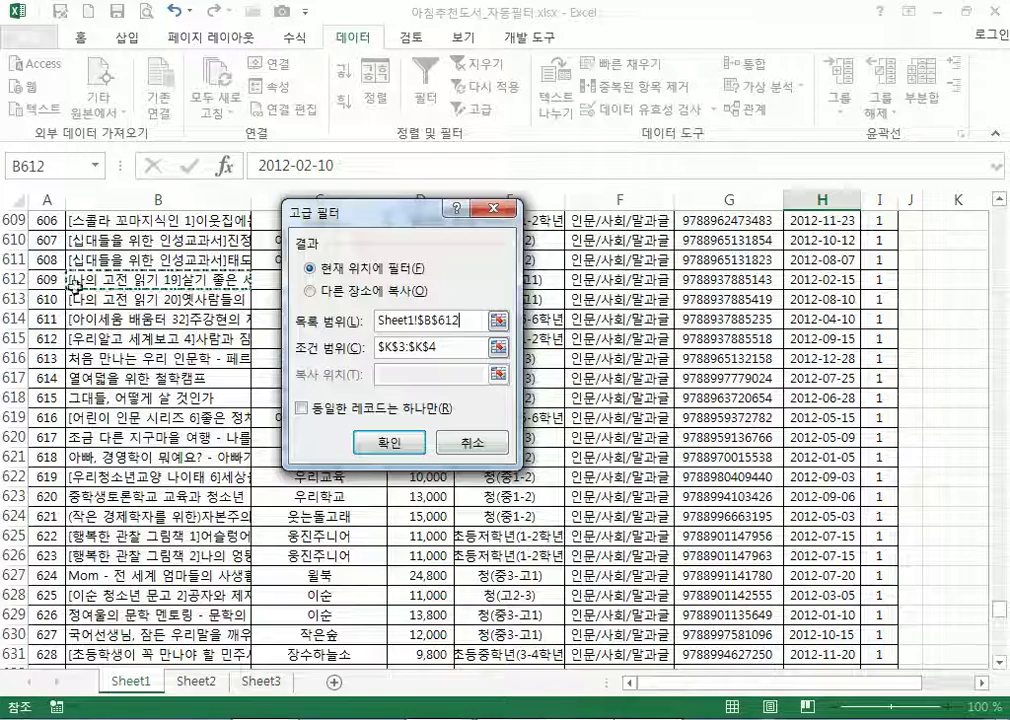
key(ctrl+a)
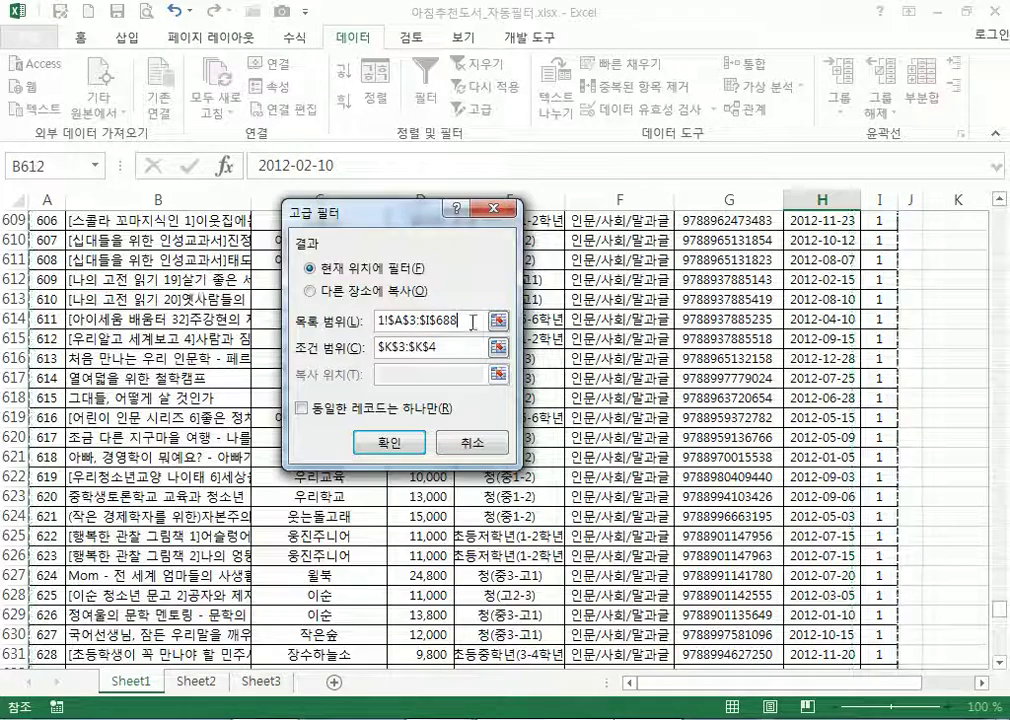
Choose copying the Advanced Filter results to another location and reselect K3:K4 as the criteria range
scroll(255, 328, up, 9)
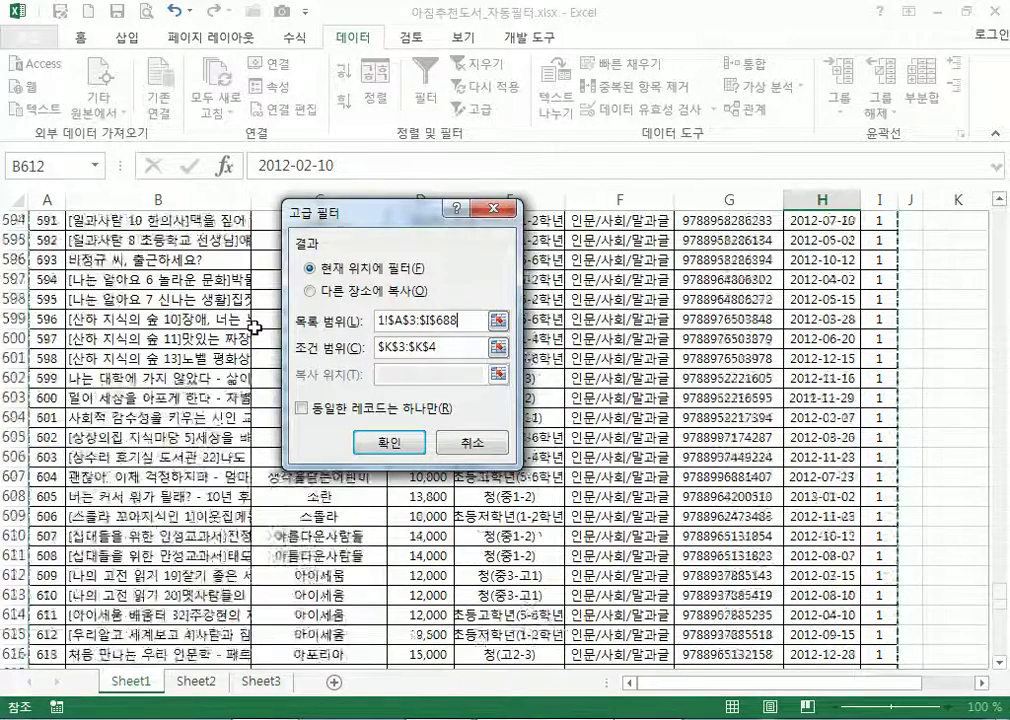
scroll(257, 328, up, 20)
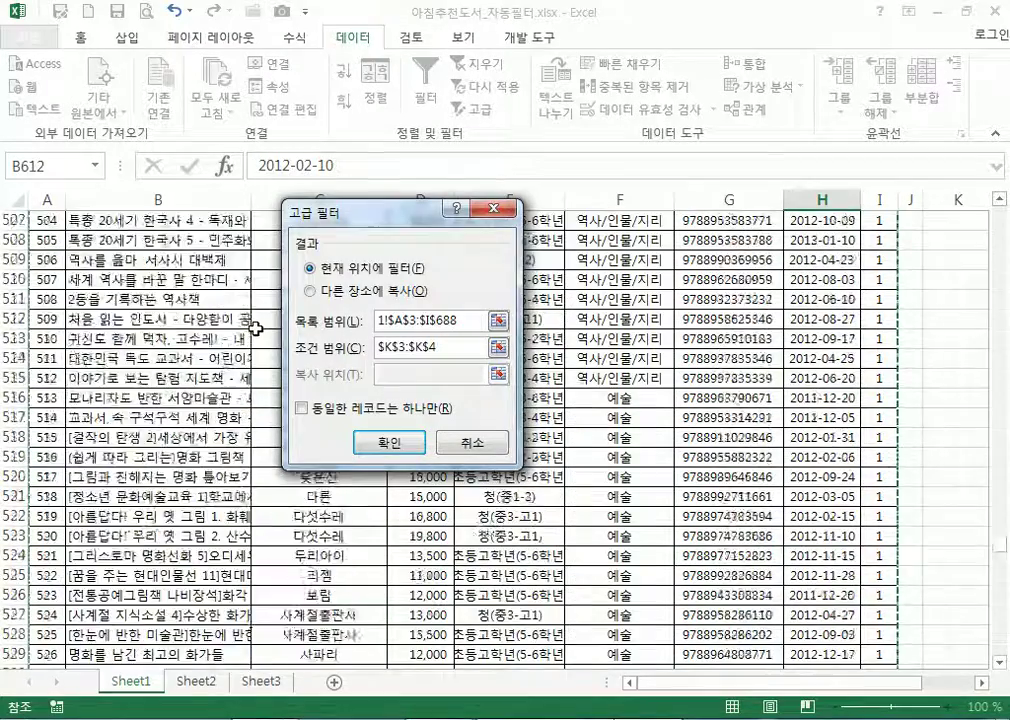
scroll(260, 328, up, 20)
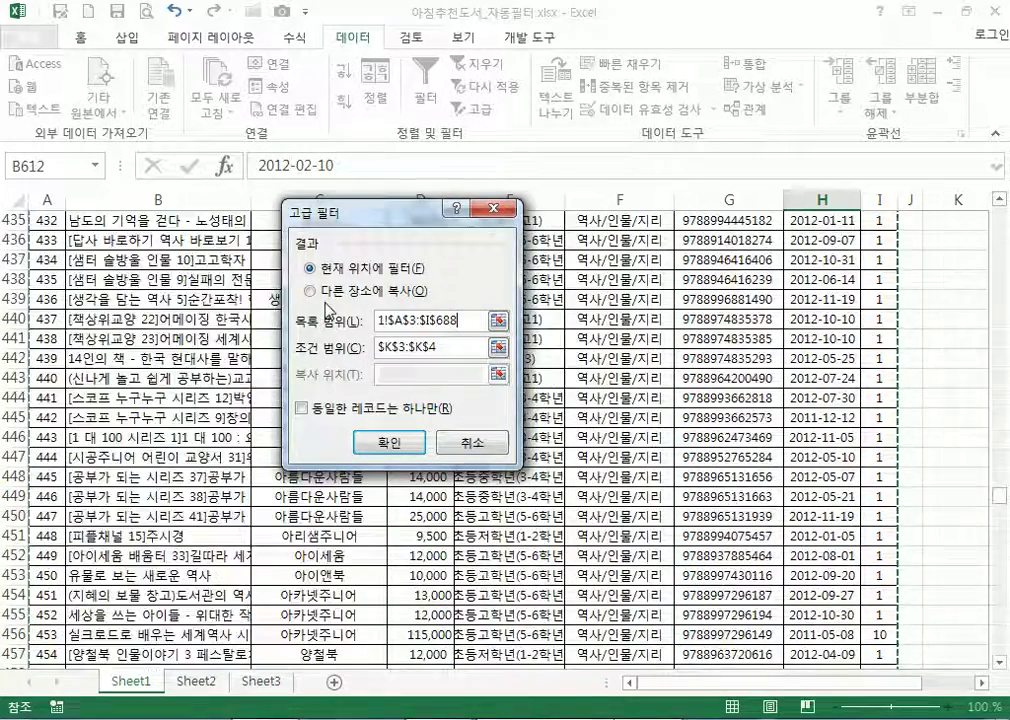
drag(1000, 480, 999, 212)
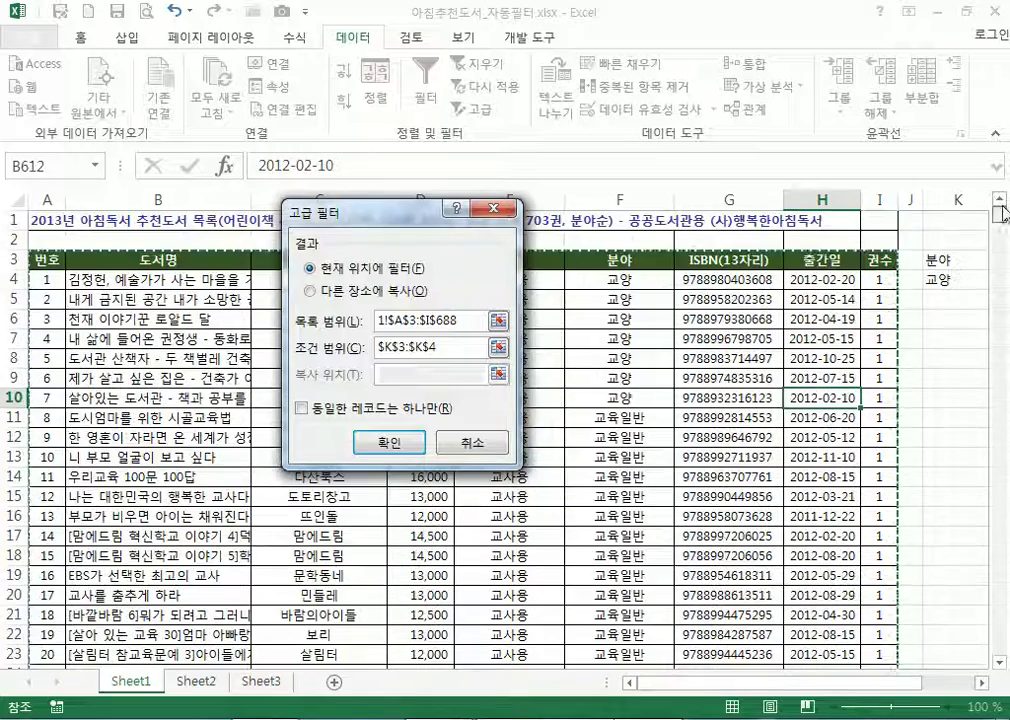
click(341, 296)
drag(437, 348, 352, 346)
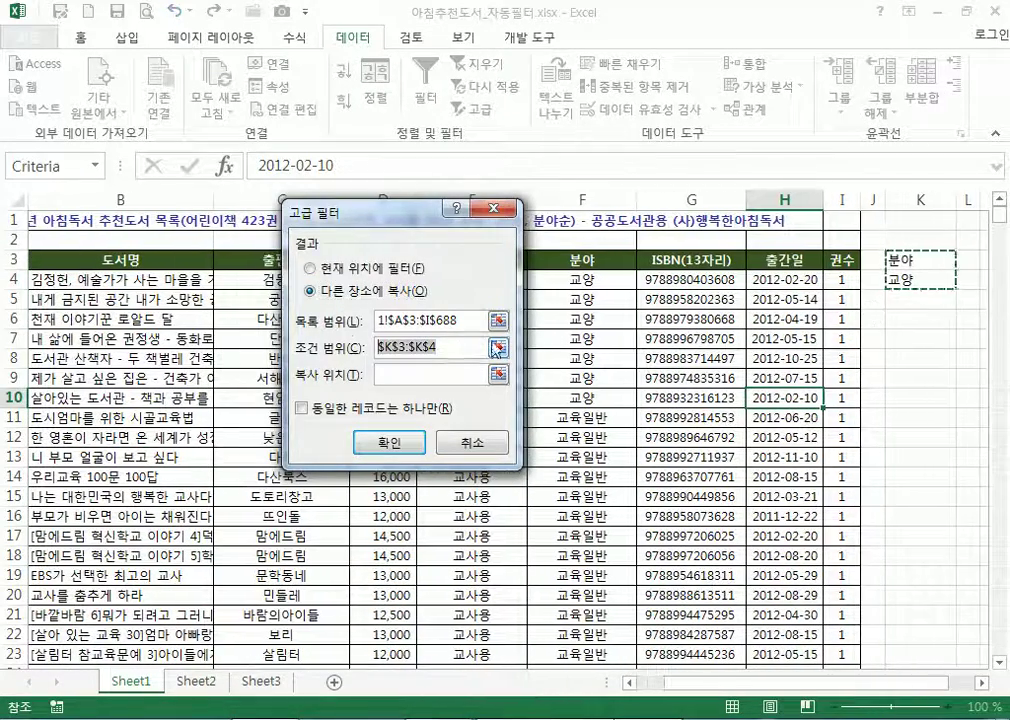
click(911, 261)
drag(911, 261, 913, 280)
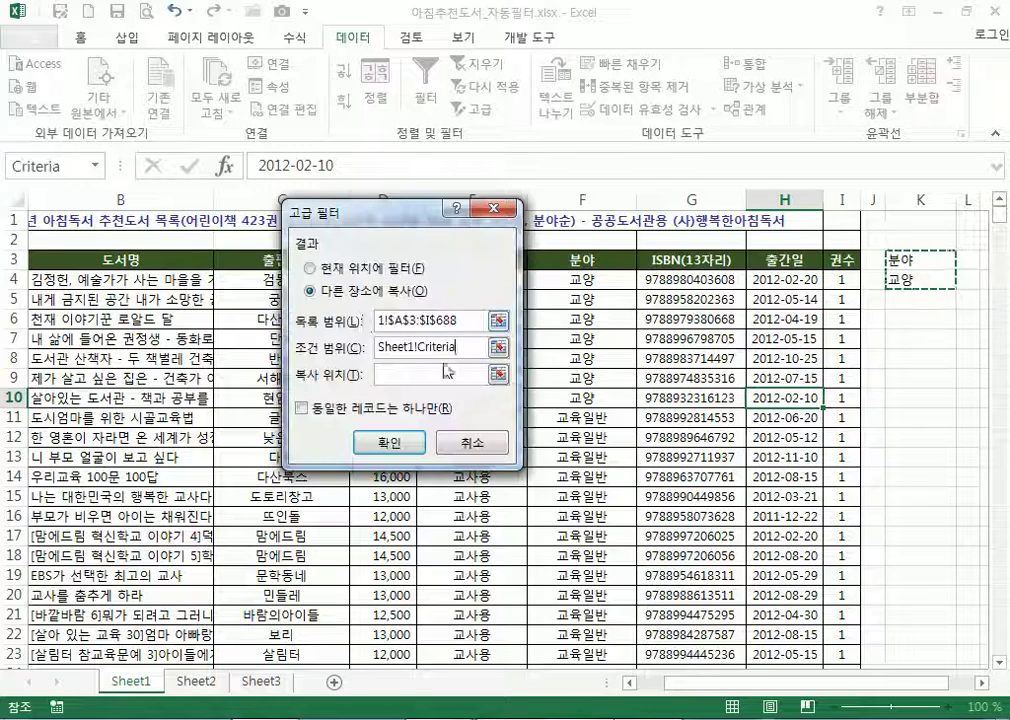
Set the copy destination to cell M3 and run the Advanced Filter
click(393, 376)
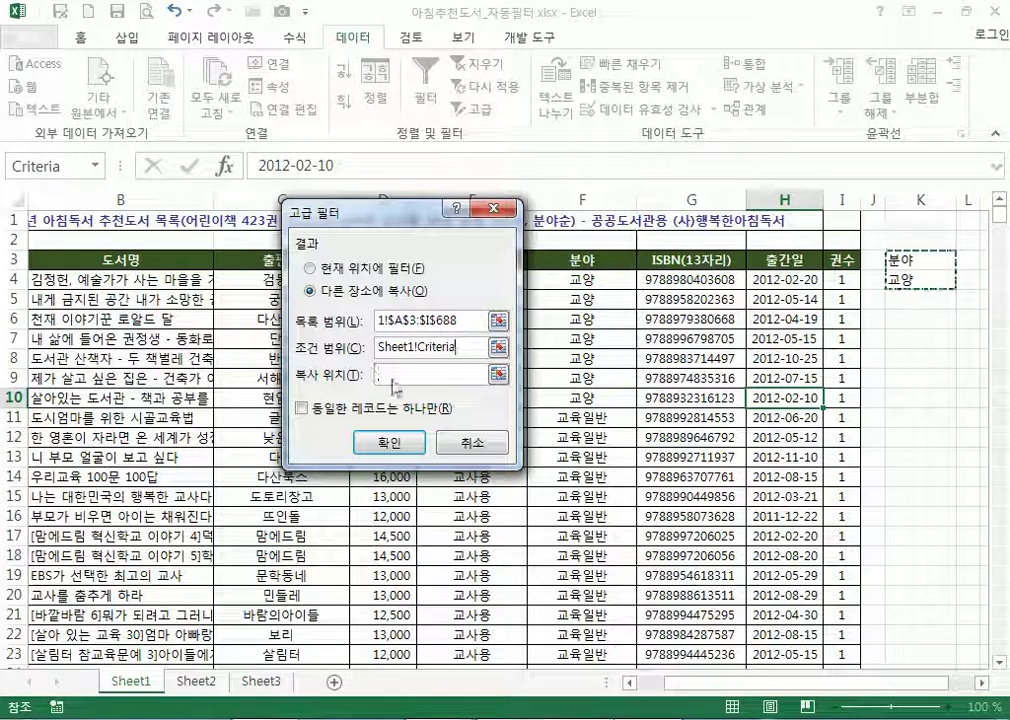
click(986, 261)
drag(845, 682, 875, 683)
click(779, 260)
click(814, 258)
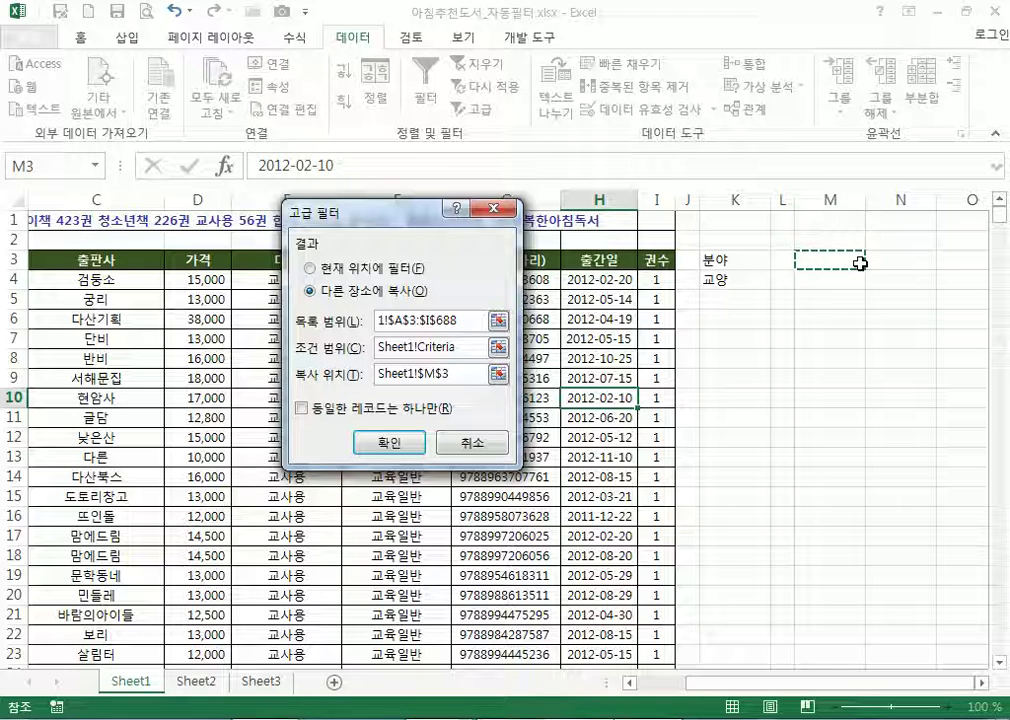
click(389, 443)
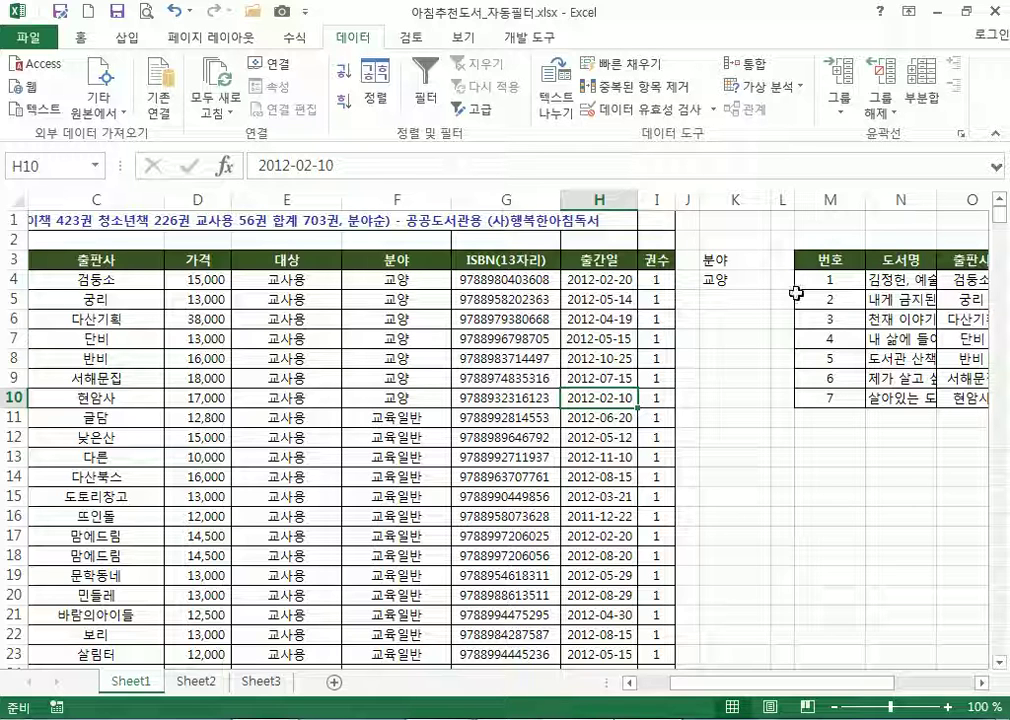
Delete columns M through V, which hold the copied filter results
click(385, 266)
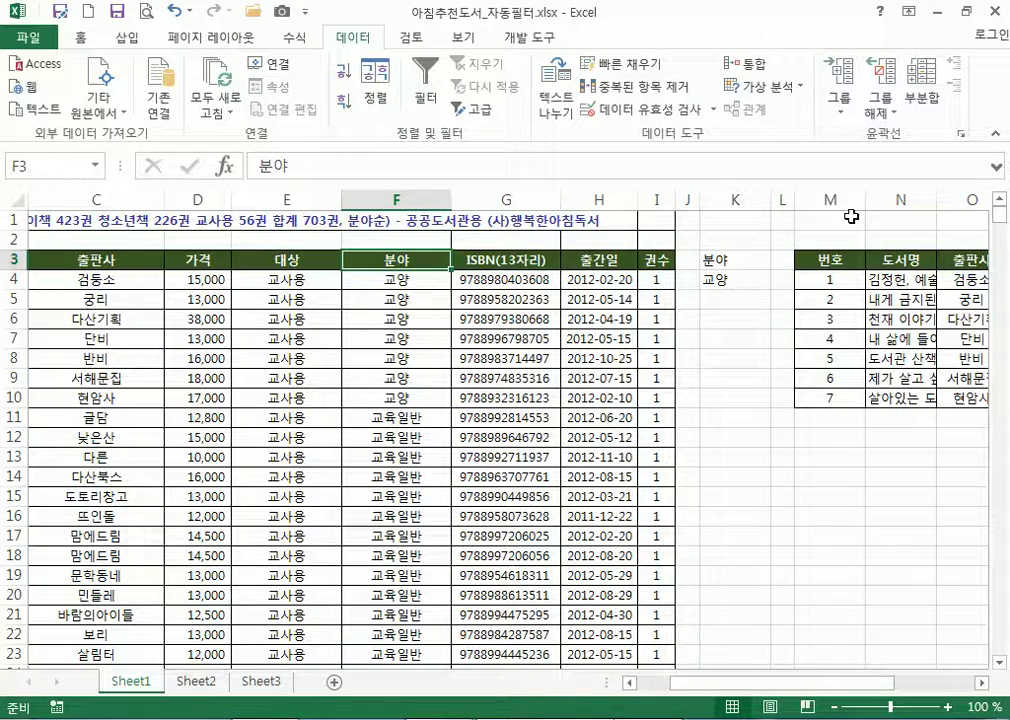
drag(830, 199, 764, 200)
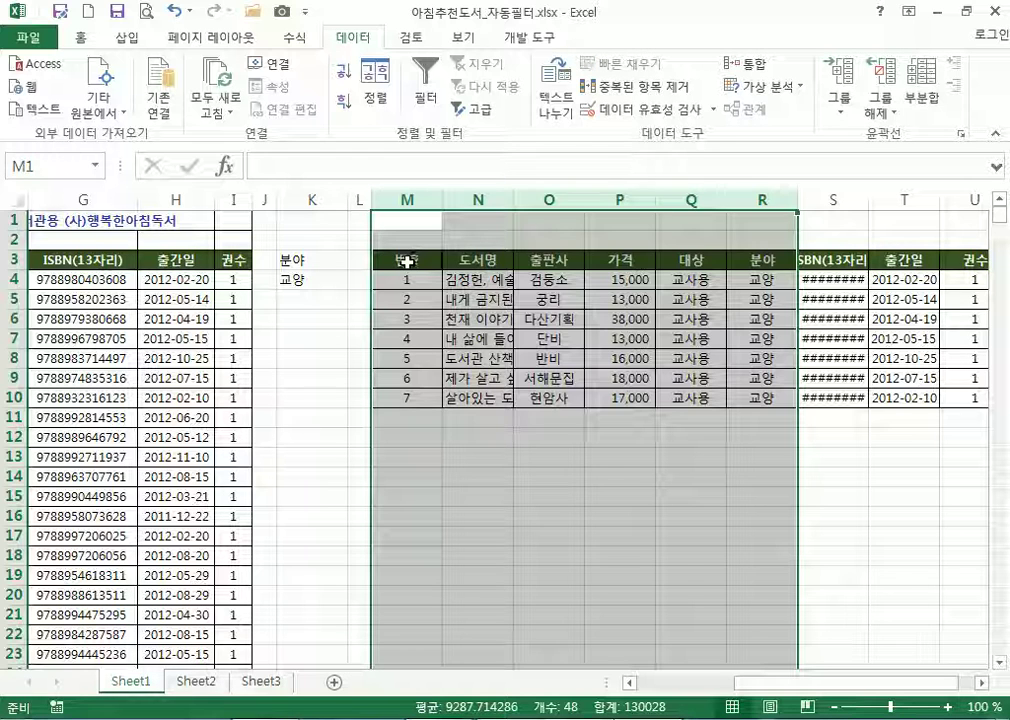
click(412, 316)
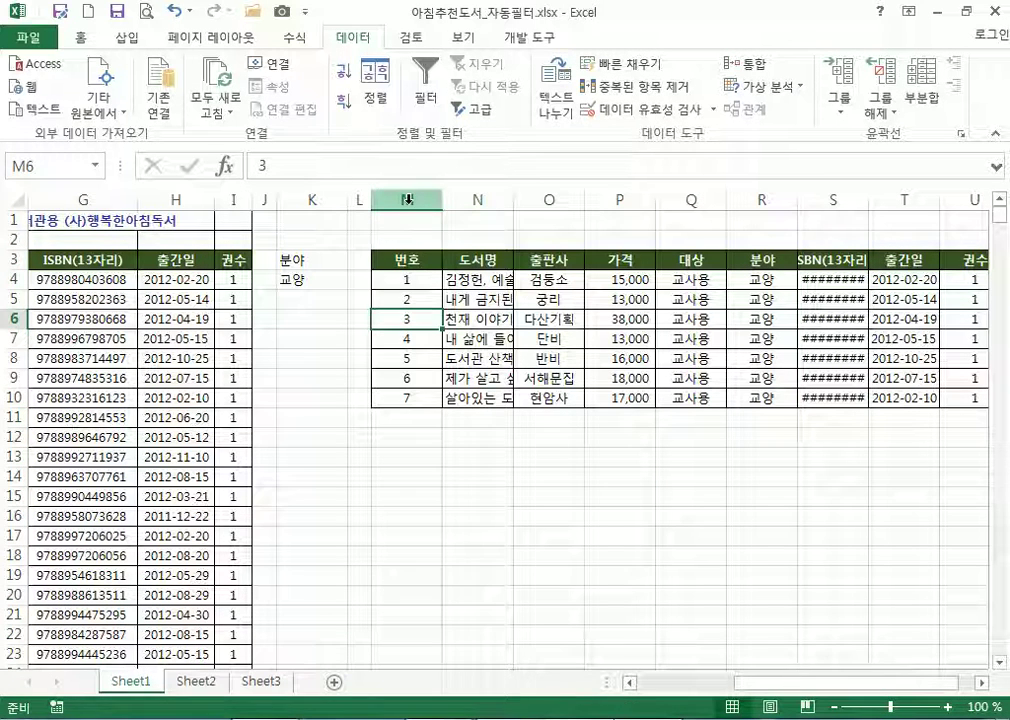
click(407, 199)
click(408, 279)
click(417, 198)
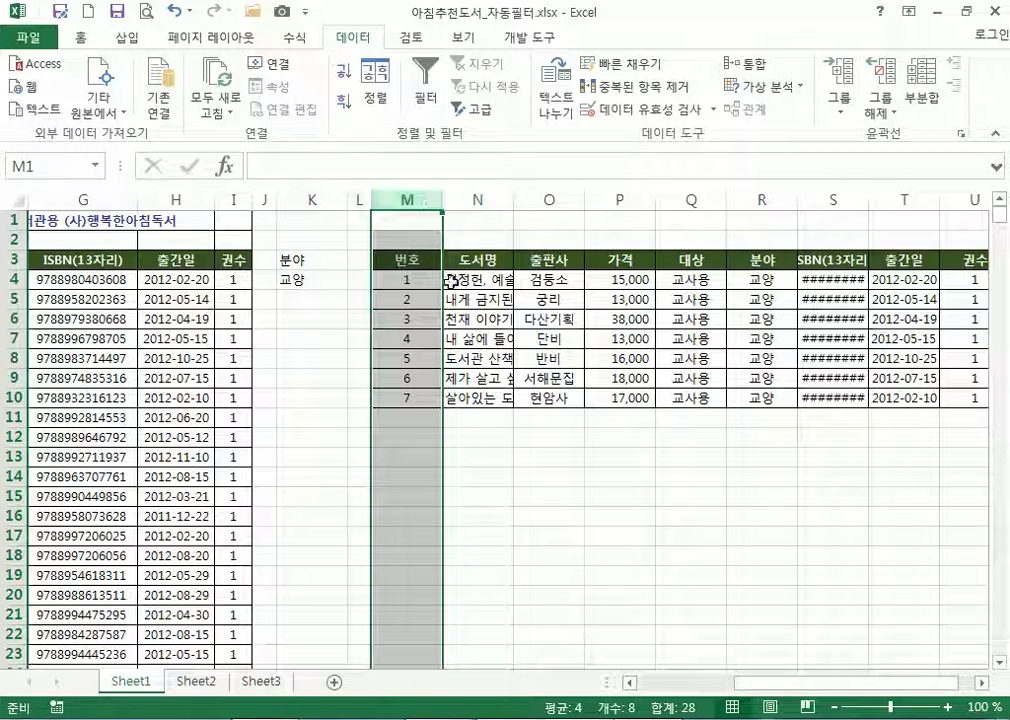
drag(408, 199, 924, 185)
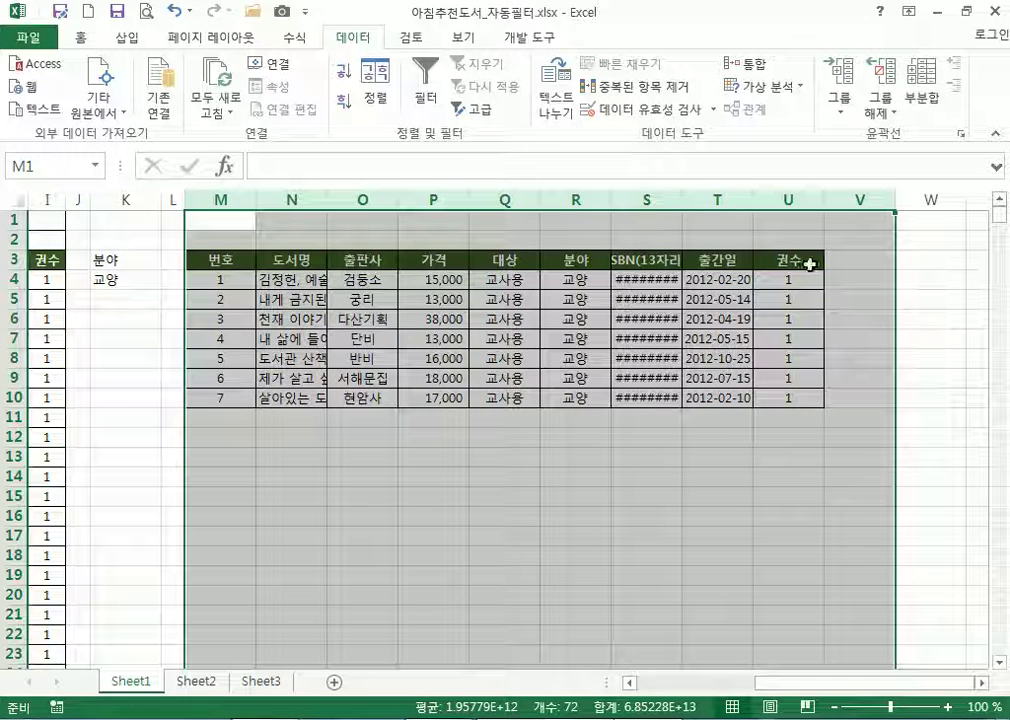
right_click(541, 305)
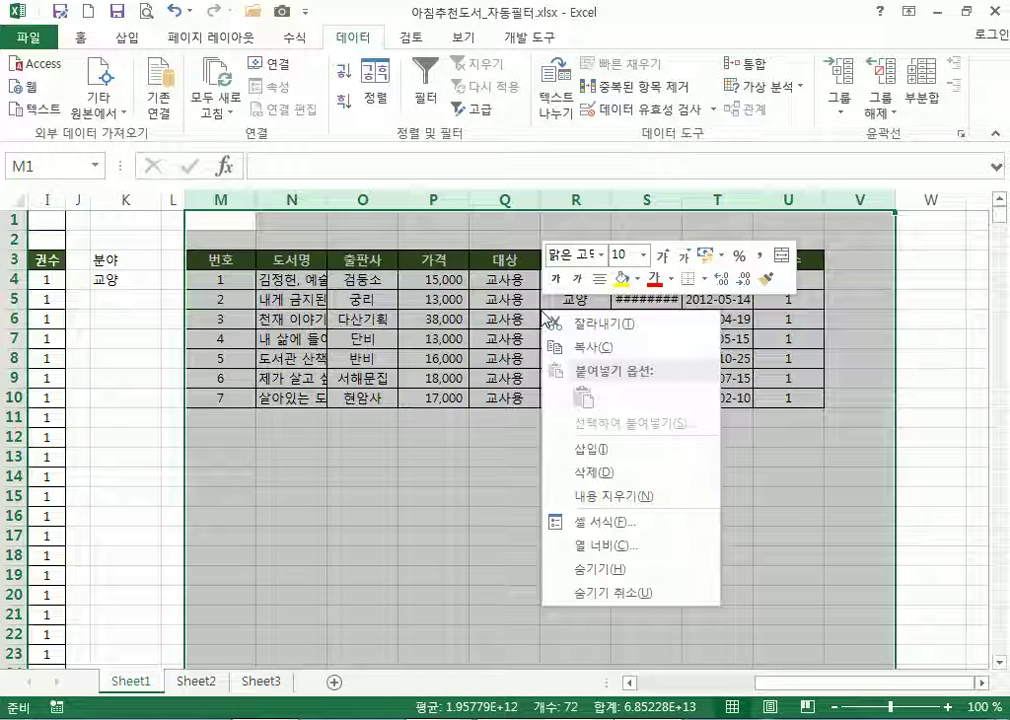
click(591, 477)
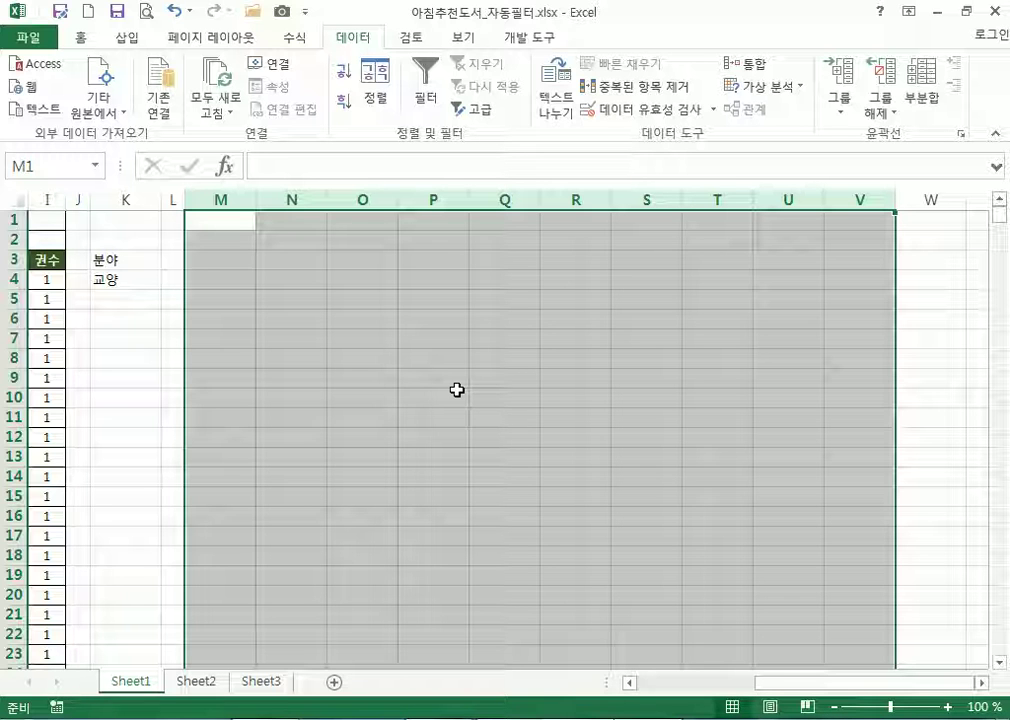
Change the 분야 criterion in cell K4 to the wildcard text *교육*
click(142, 261)
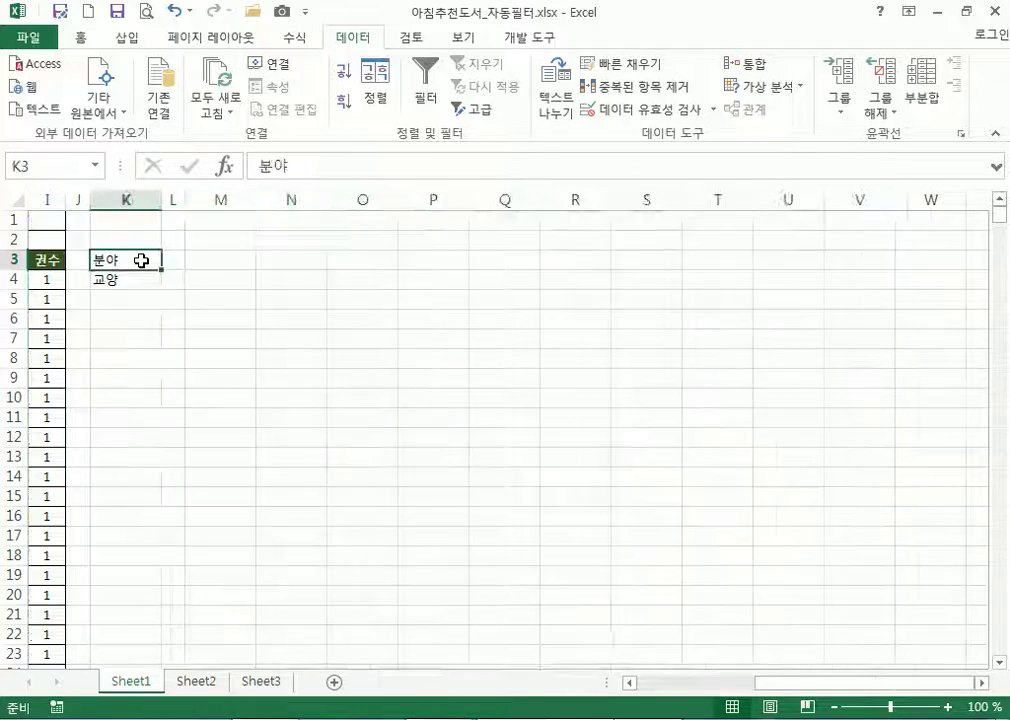
key(Home)
drag(852, 685, 884, 690)
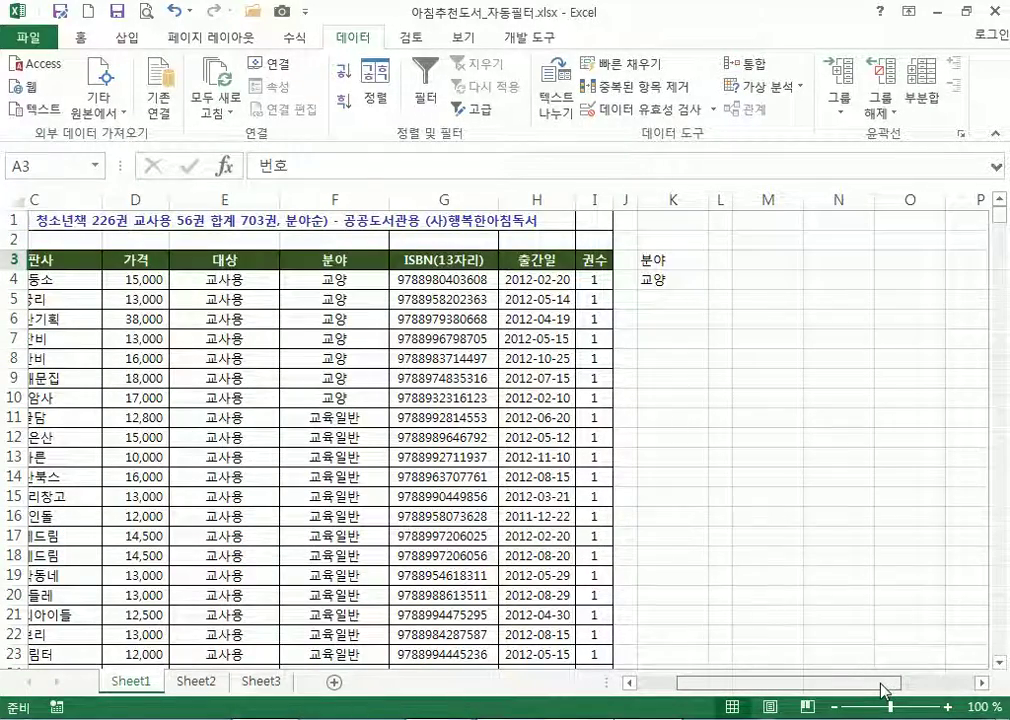
drag(884, 690, 886, 690)
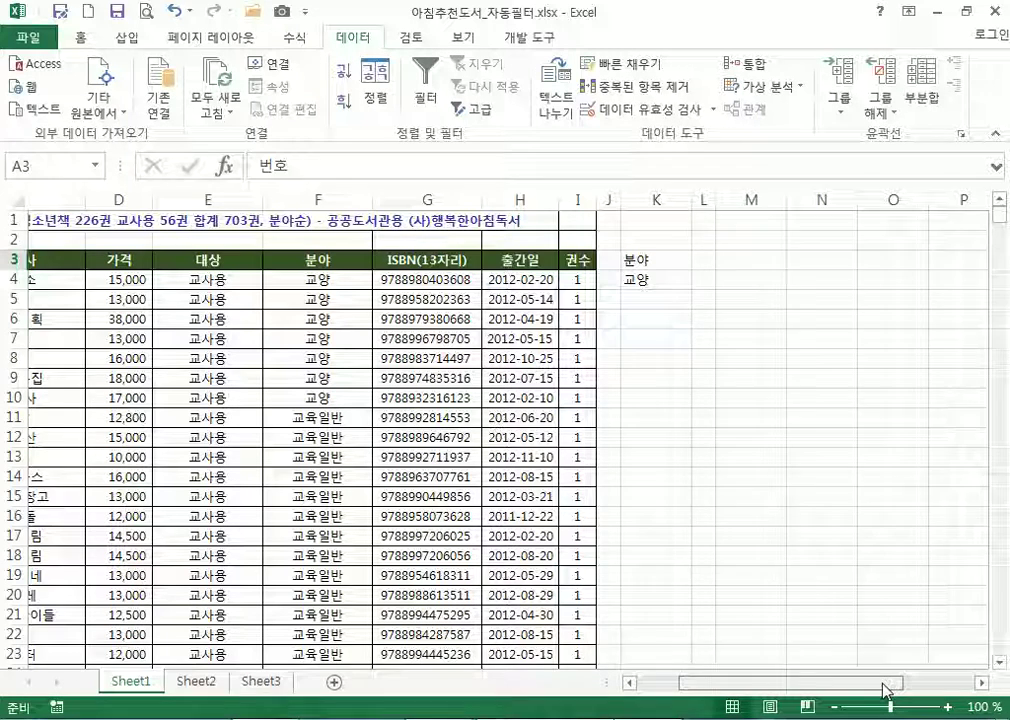
drag(884, 690, 886, 686)
click(601, 280)
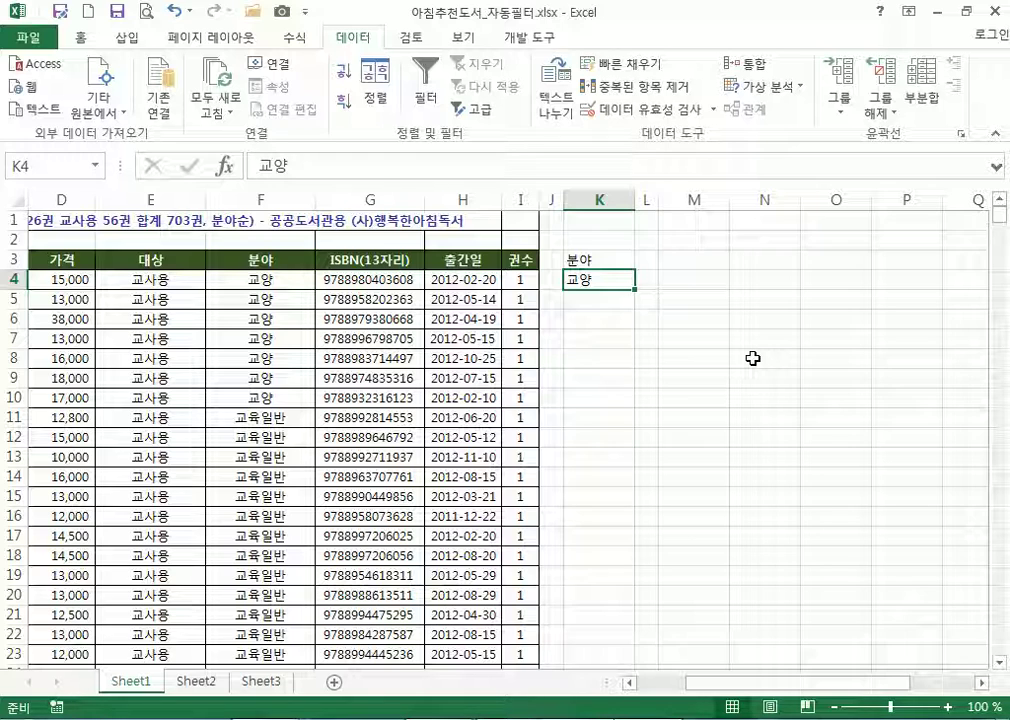
scroll(746, 368, up, 3)
scroll(746, 368, up, 1)
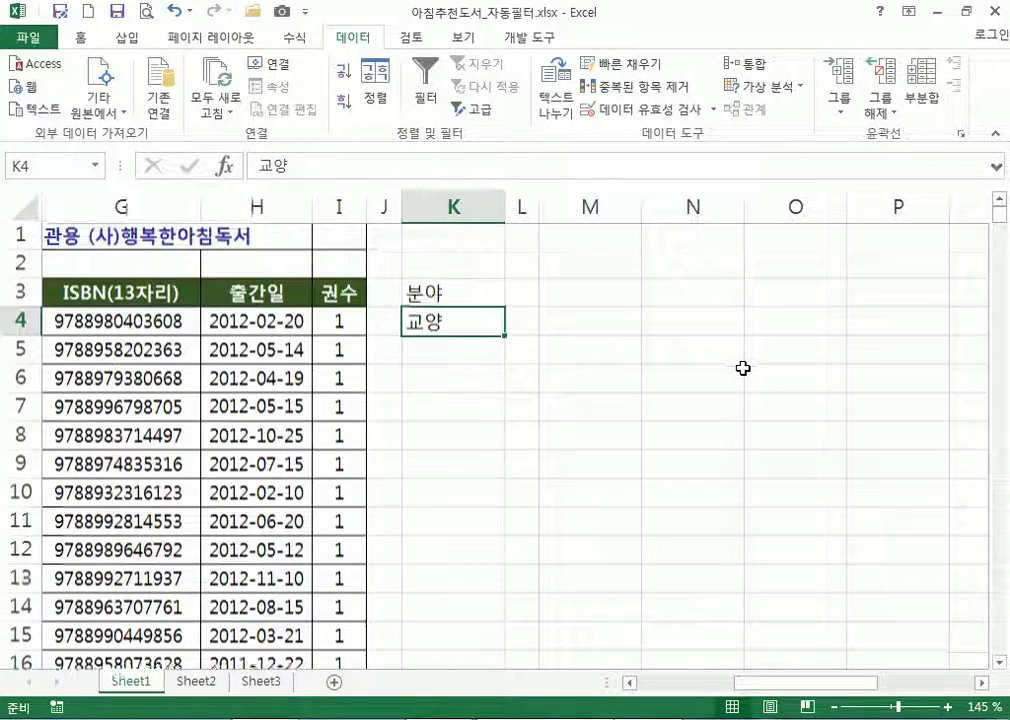
text(*교육)
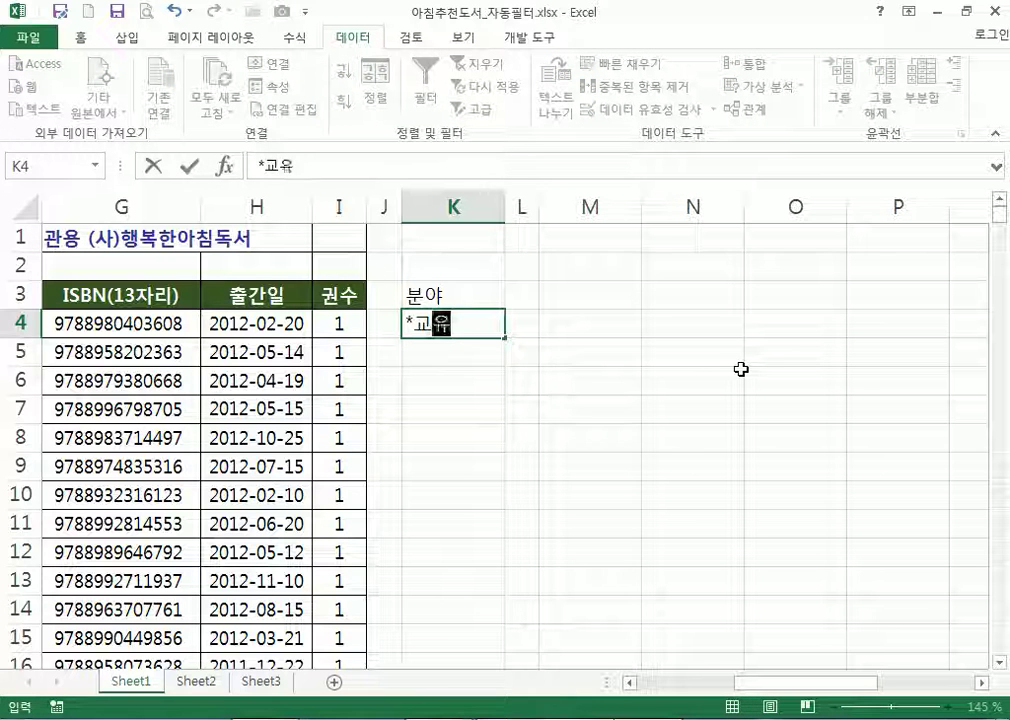
text(*)
key(Return)
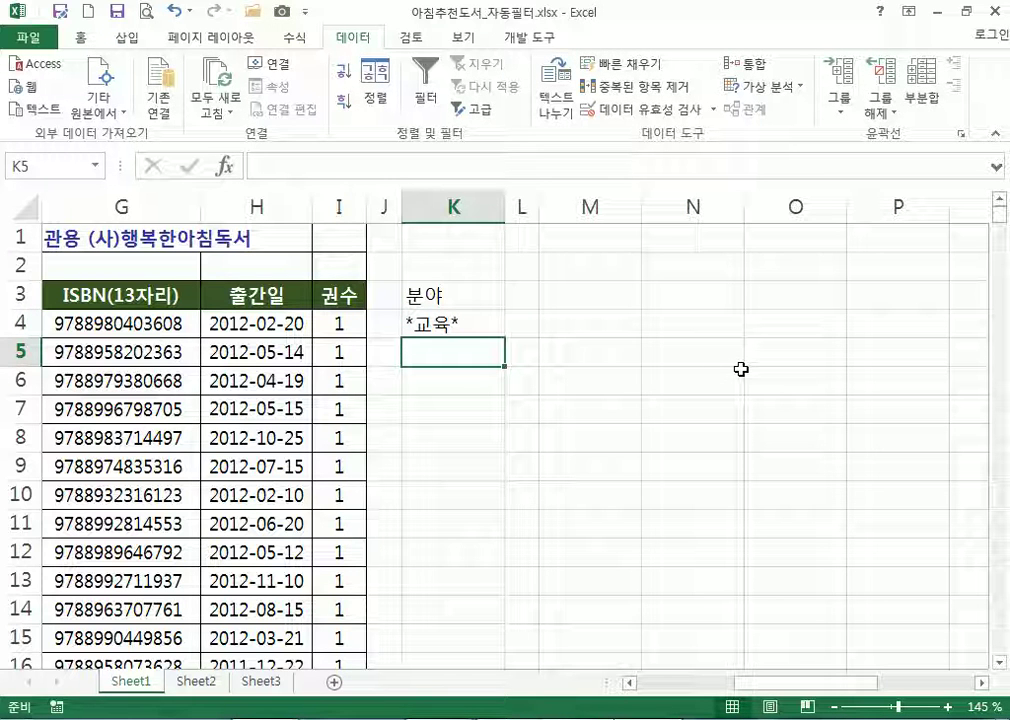
Turn on AutoFilter for the book list and open the 분야 column's 포함 text filter, then close it without setting a condition
click(464, 332)
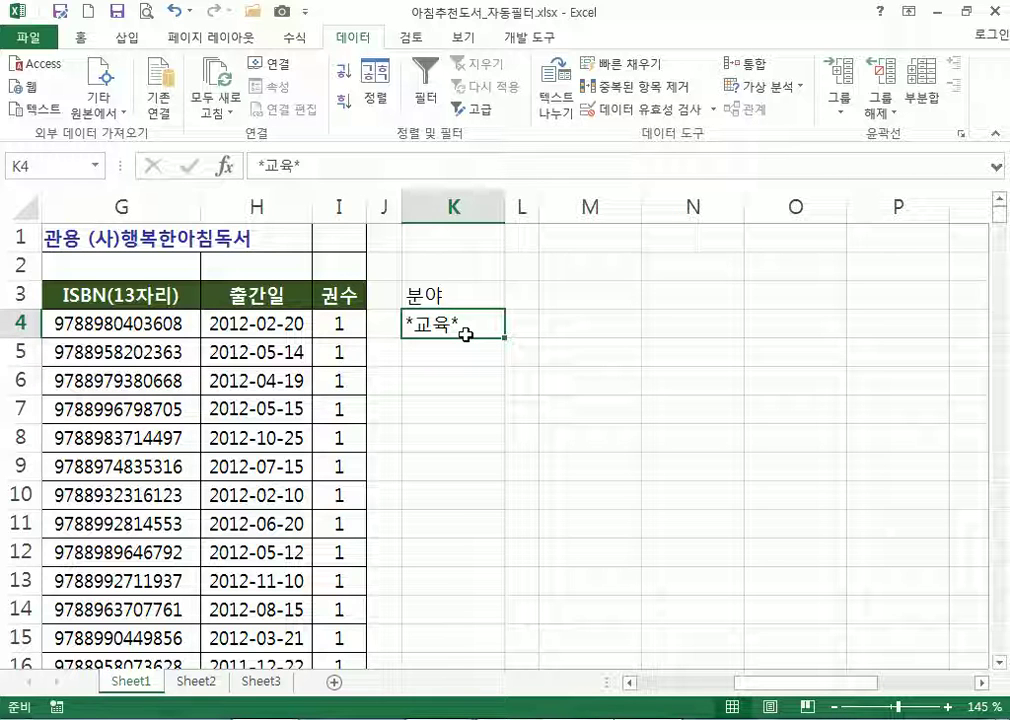
click(228, 322)
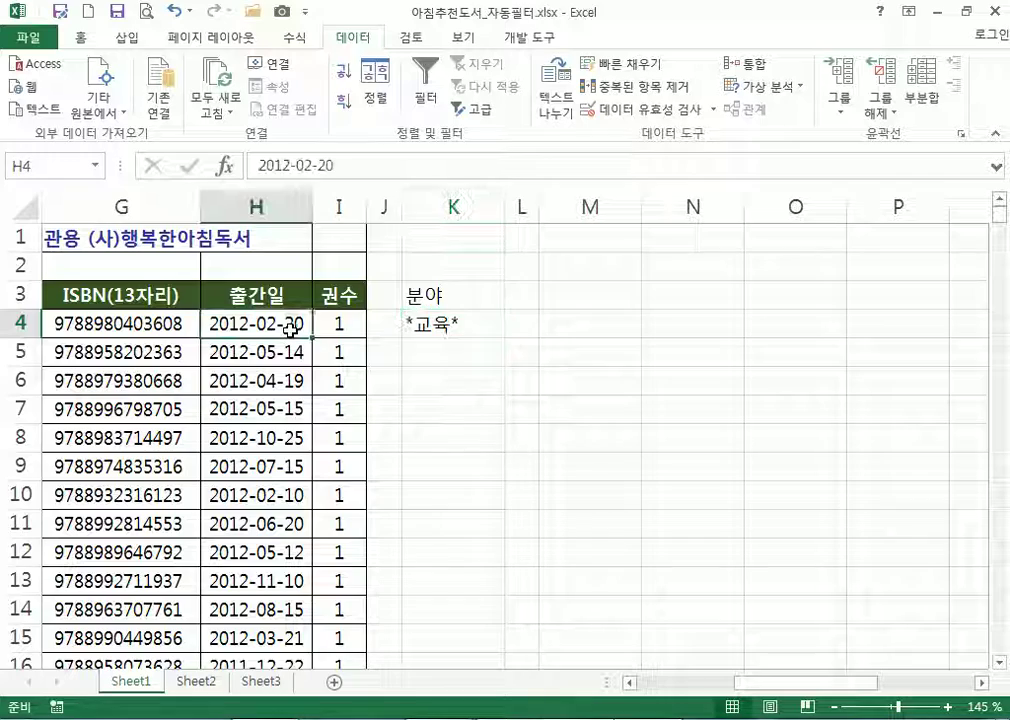
click(425, 88)
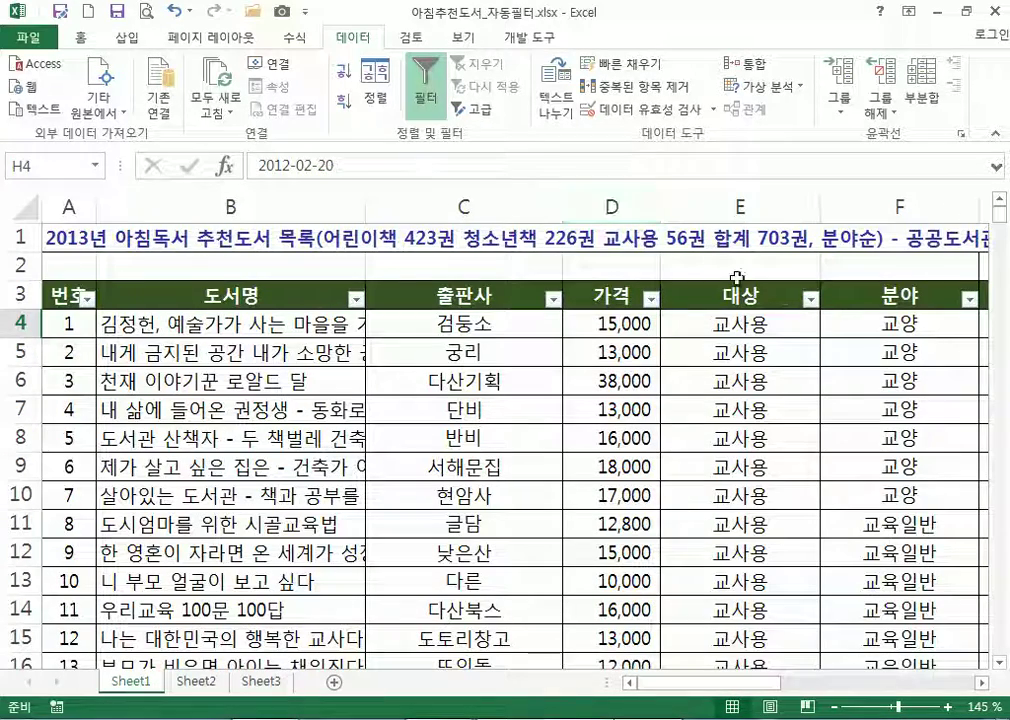
click(968, 298)
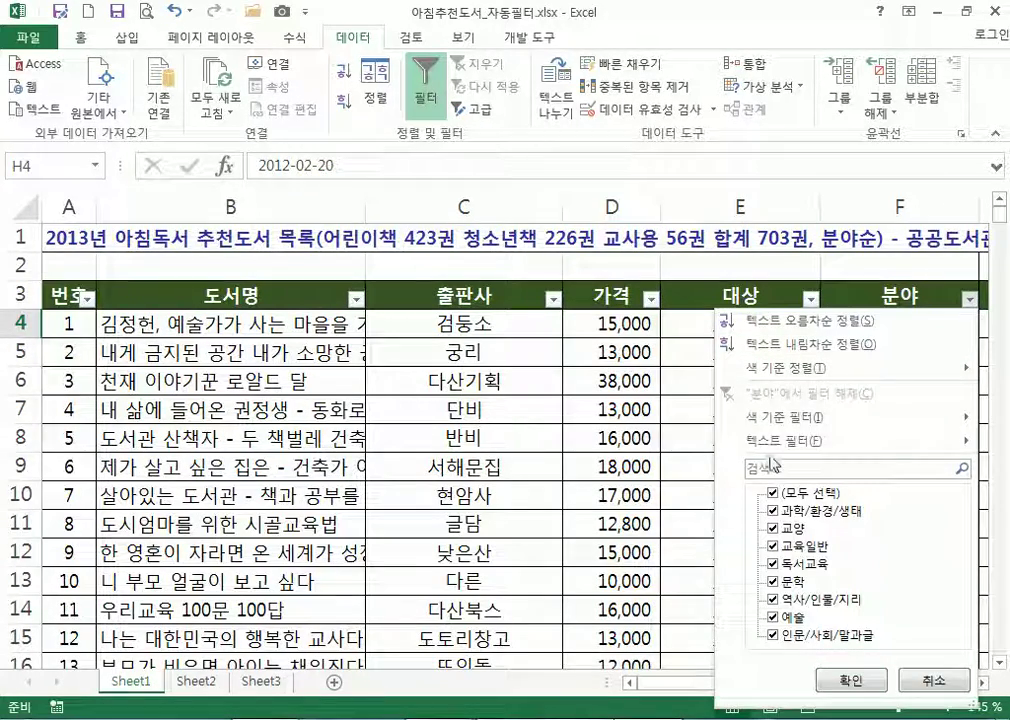
mouse_move(775, 450)
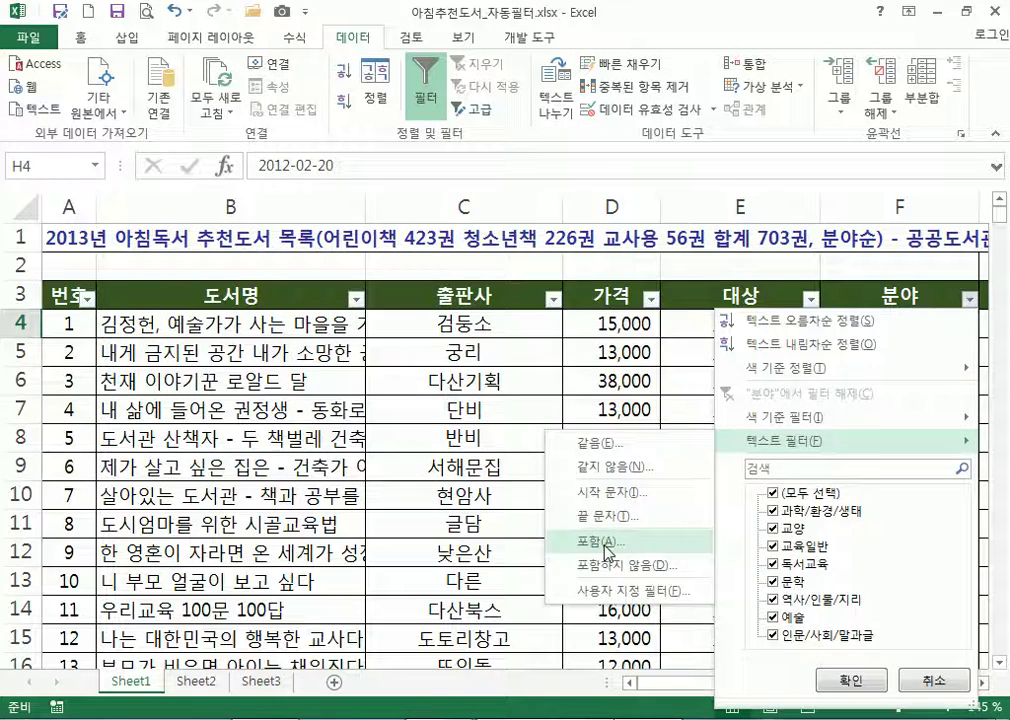
click(607, 541)
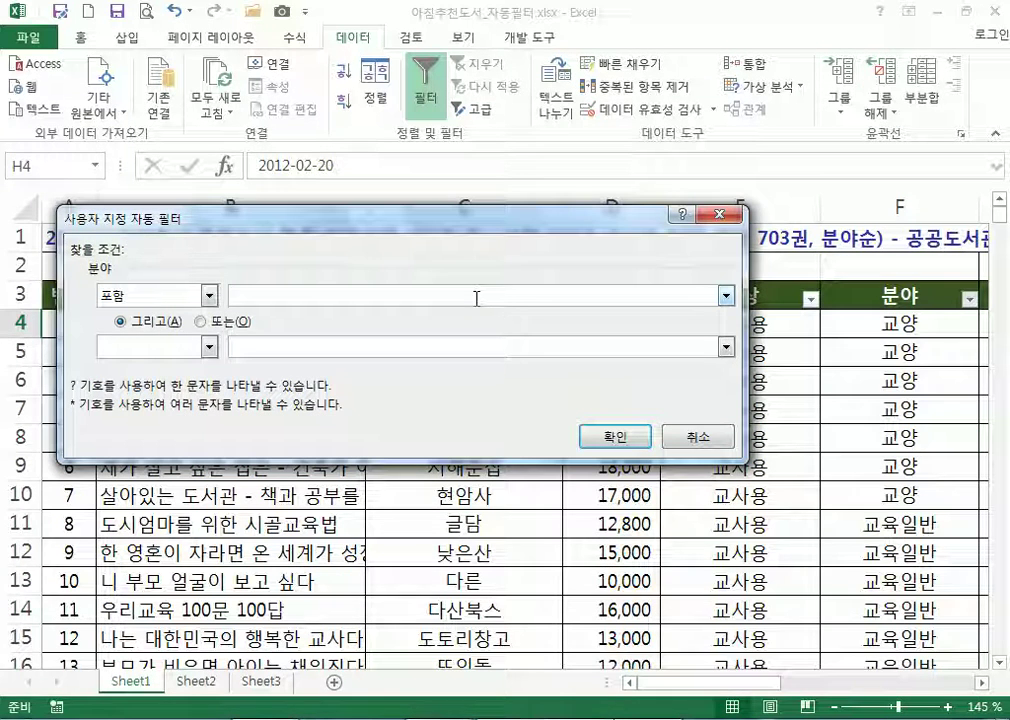
key(Escape)
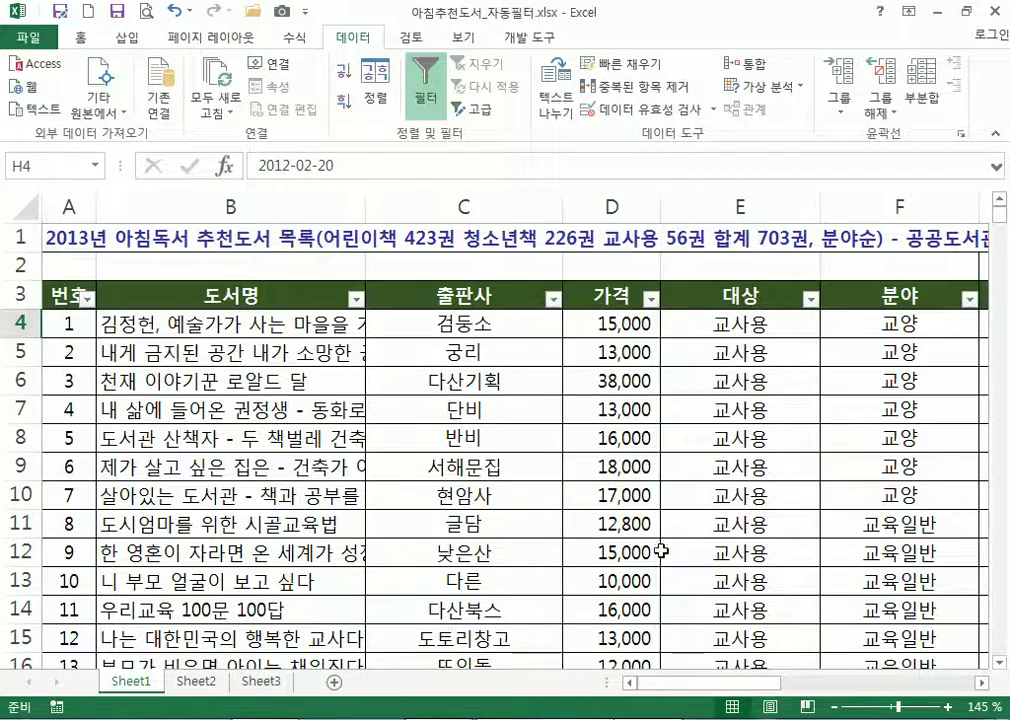
Examine the *교육* criterion in K3:K4 alongside the book list's 분야 column
ctrl+scroll(652, 530, down, 2)
ctrl+scroll(652, 530, down, 2)
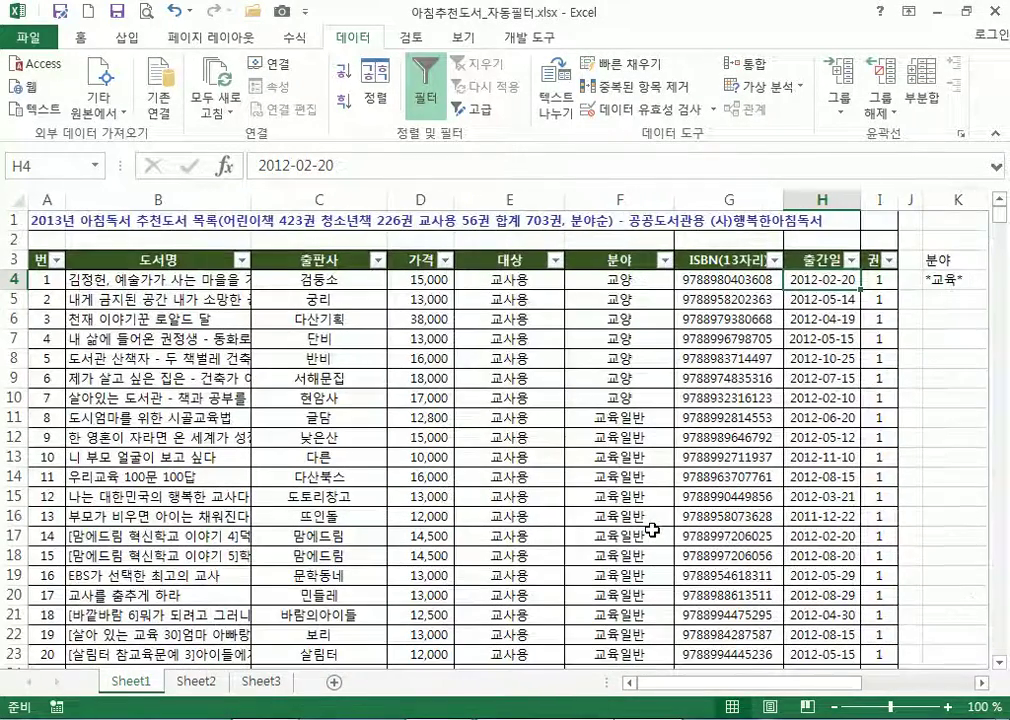
scroll(888, 686, right, 1)
scroll(888, 686, right, 6)
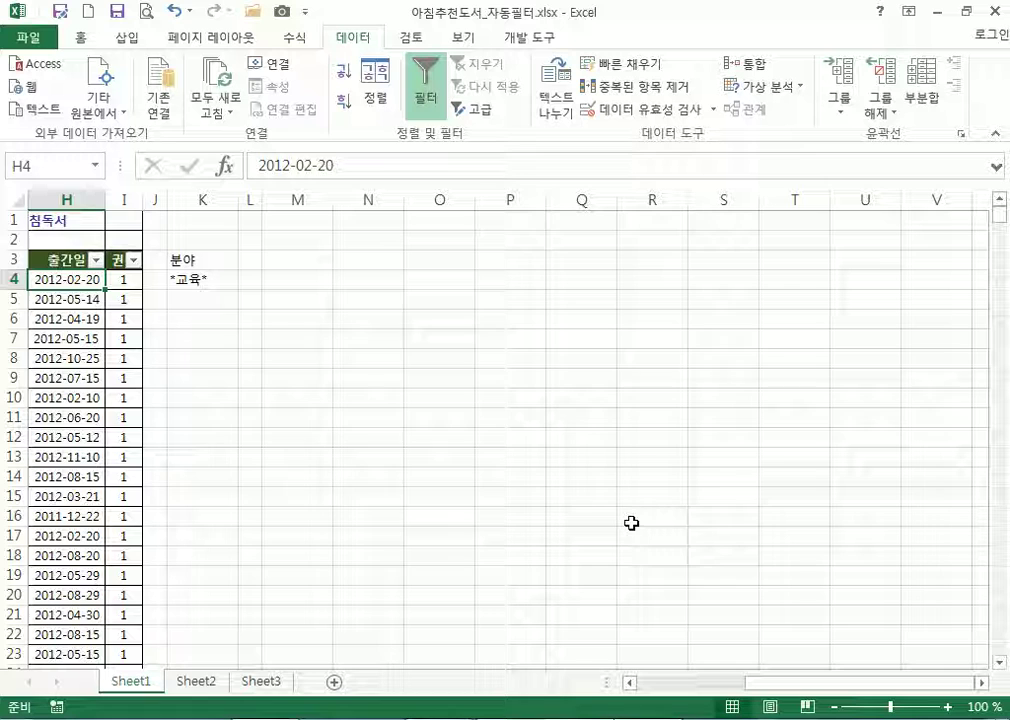
click(196, 278)
ctrl+scroll(200, 298, up, 4)
ctrl+scroll(212, 302, up, 1)
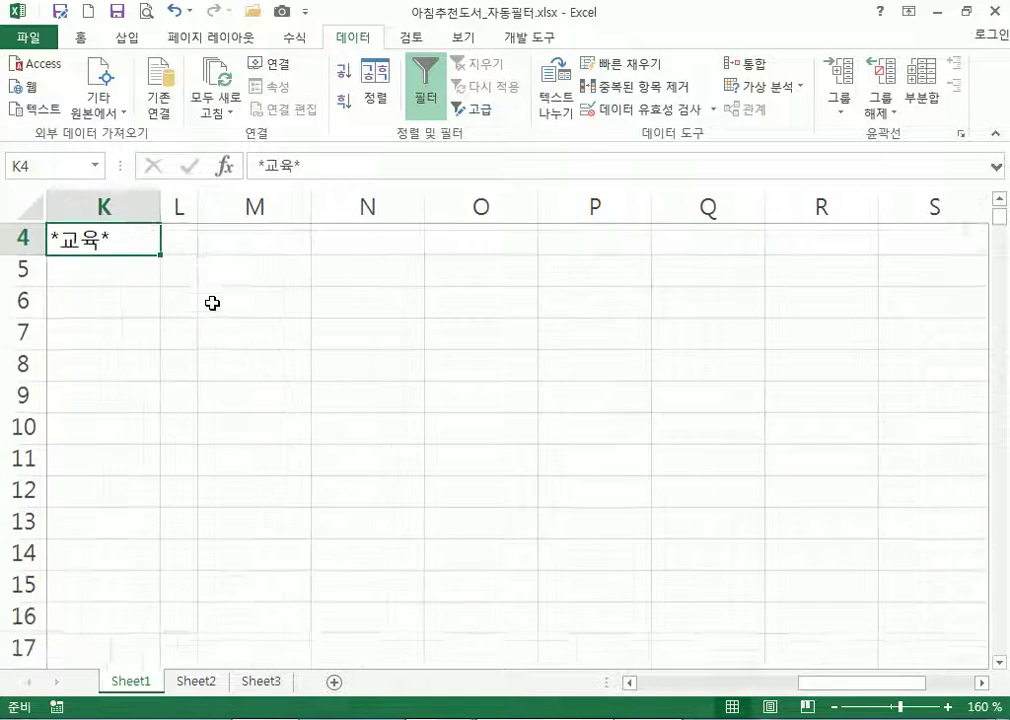
scroll(212, 302, up, 1)
drag(805, 686, 755, 686)
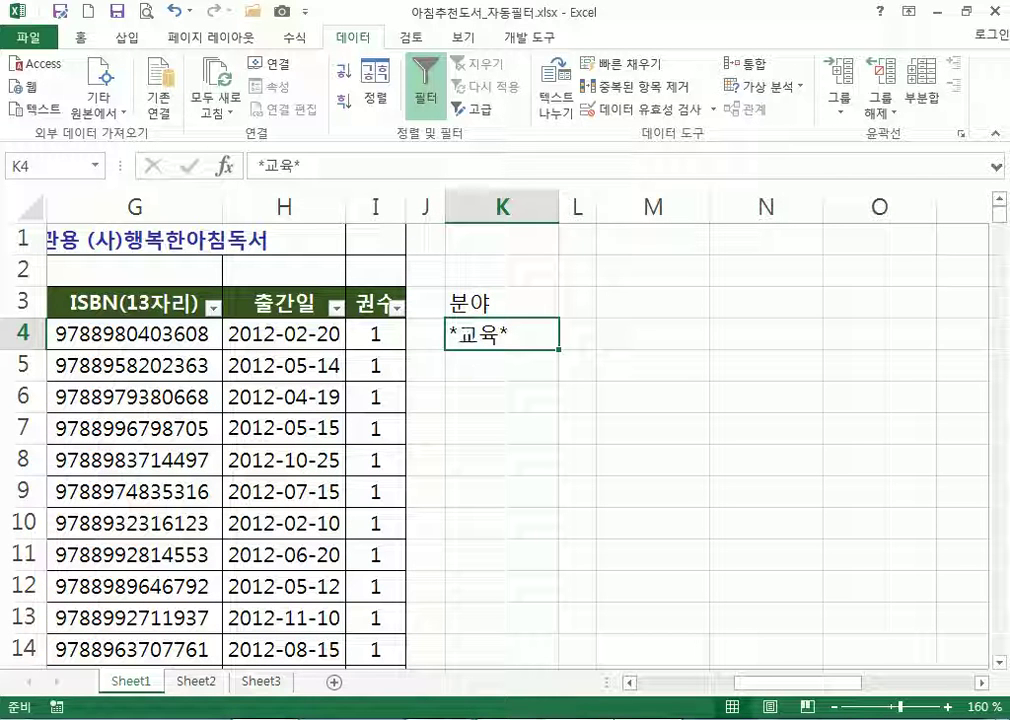
drag(768, 684, 736, 688)
click(935, 305)
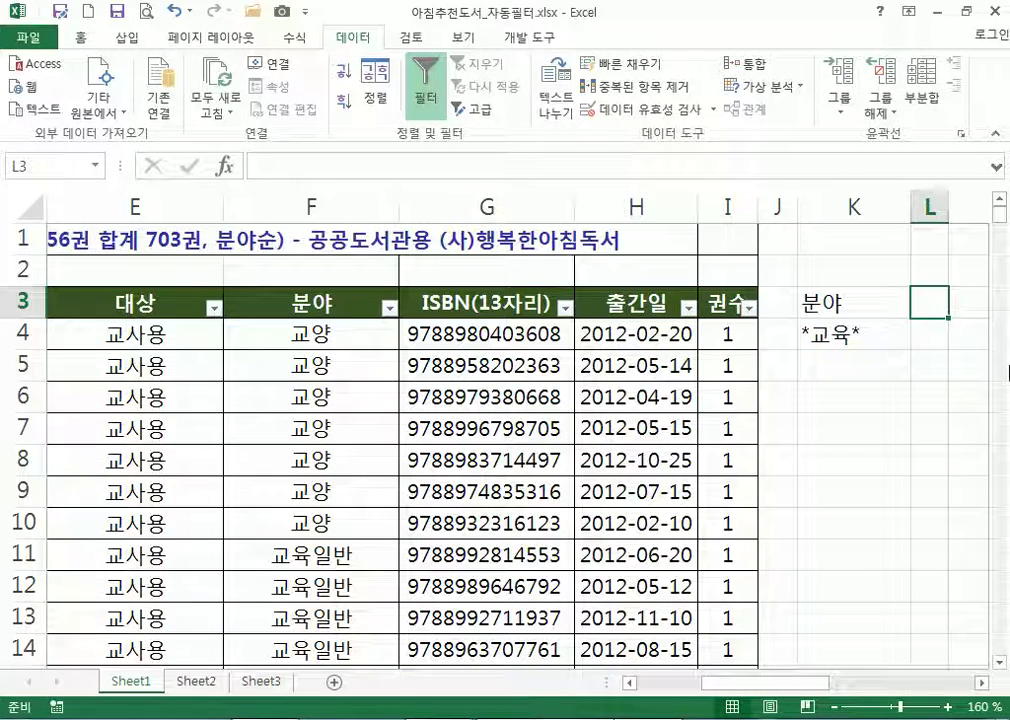
Add a second criterion beside the 분야 criterion, with the header 대상 in L3 and the value 교사용 in L4
text(대상)
key(Return)
text(ㄱ교사용)
key(Return)
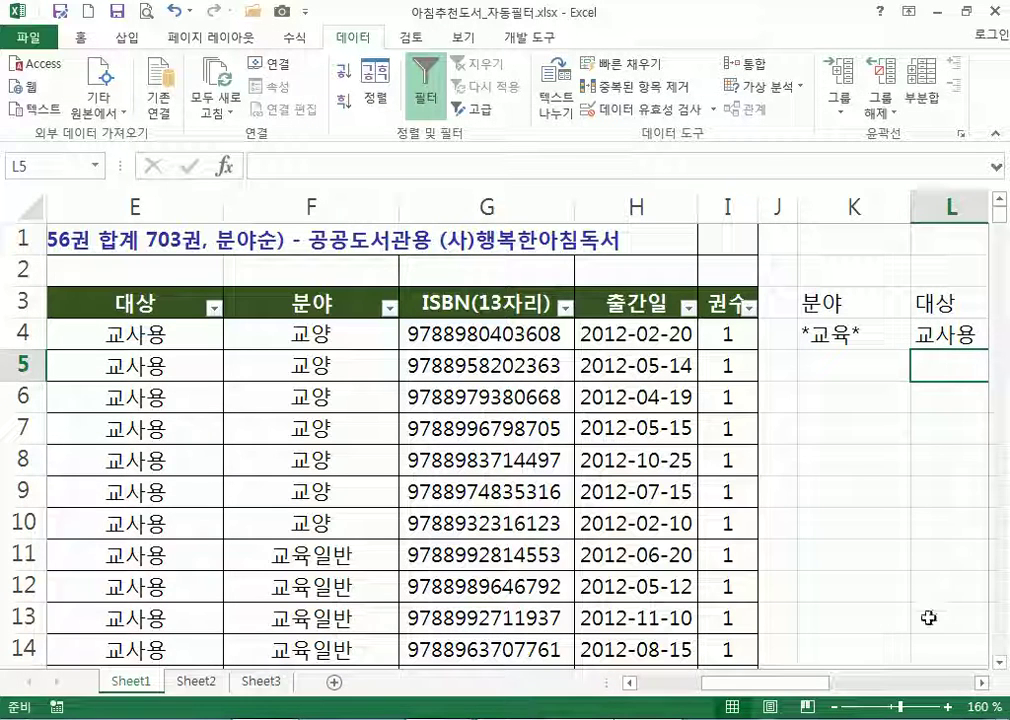
drag(826, 690, 840, 690)
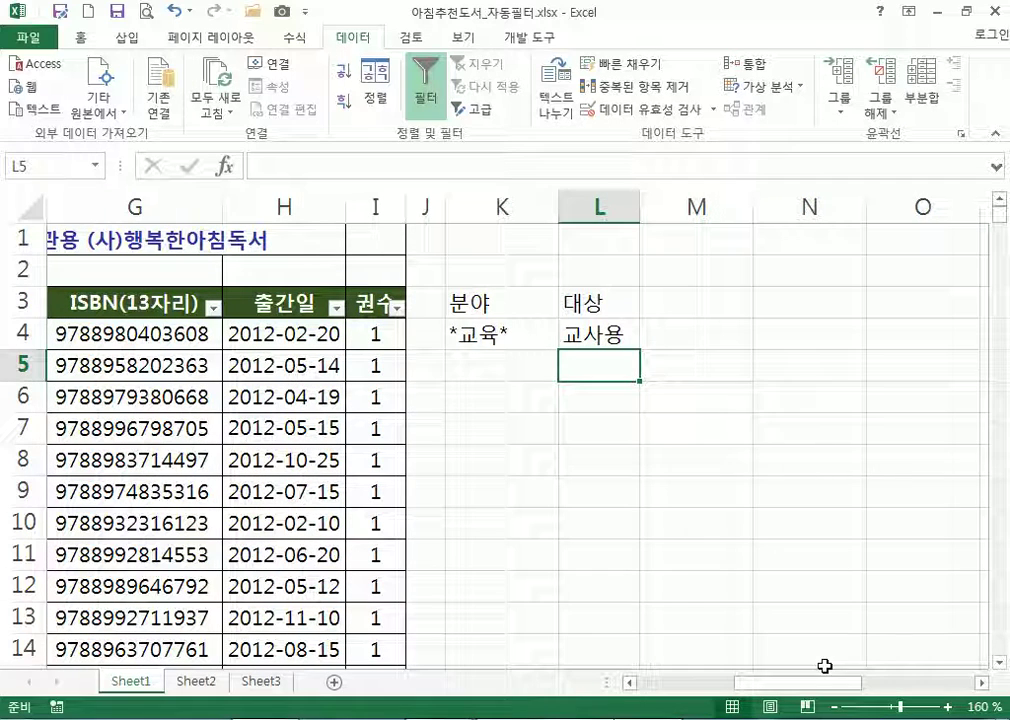
drag(597, 302, 597, 336)
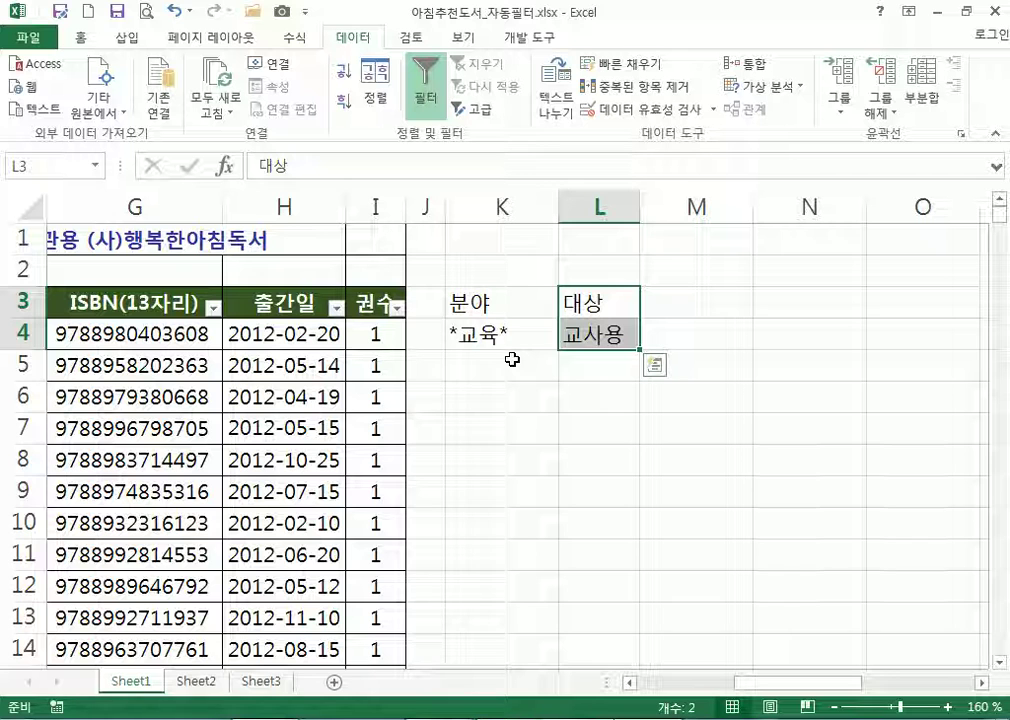
Examine the book list's 분야 entries containing 교육 alongside the 교사용 entries in the 대상 column
click(258, 408)
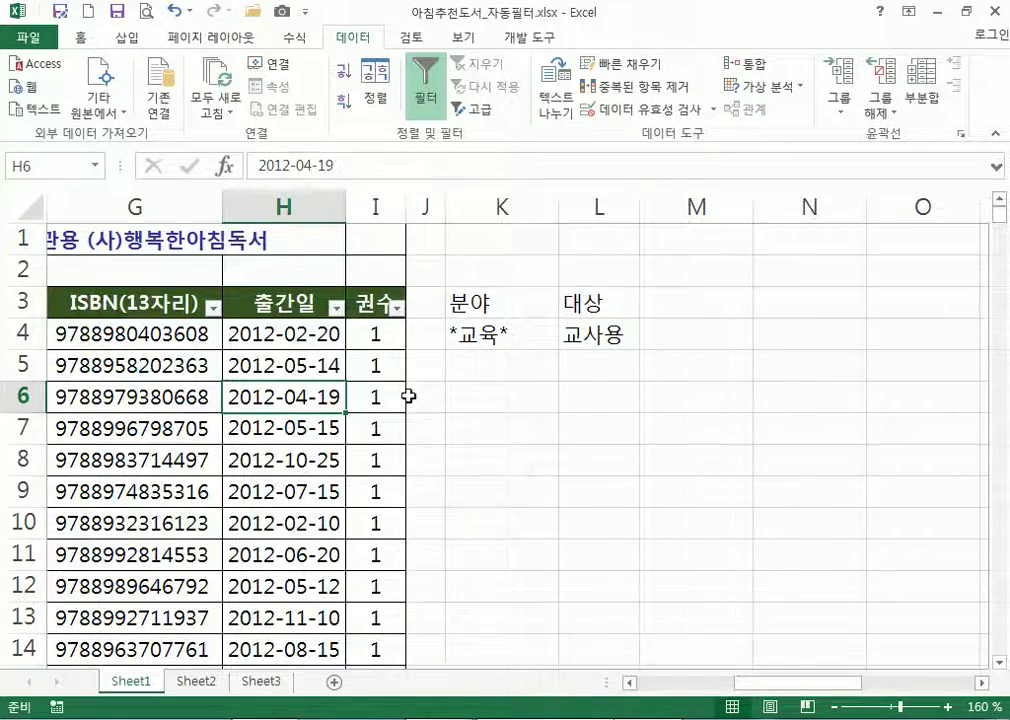
key(Home)
ctrl+scroll(538, 457, down, 3)
scroll(687, 428, down, 2)
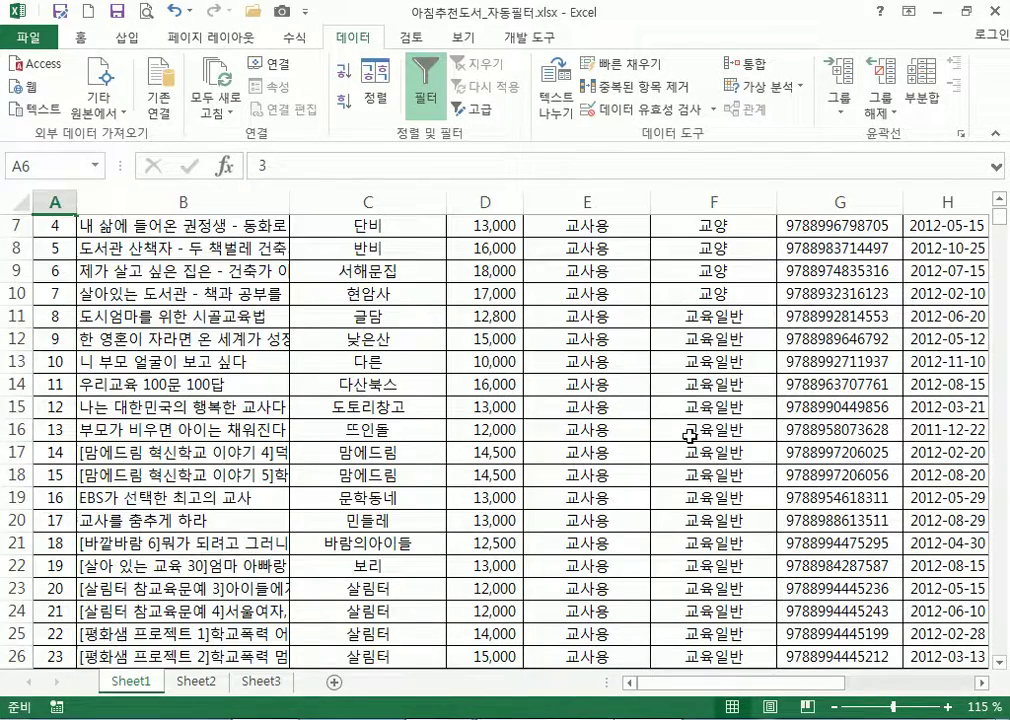
drag(726, 318, 724, 505)
scroll(724, 505, down, 8)
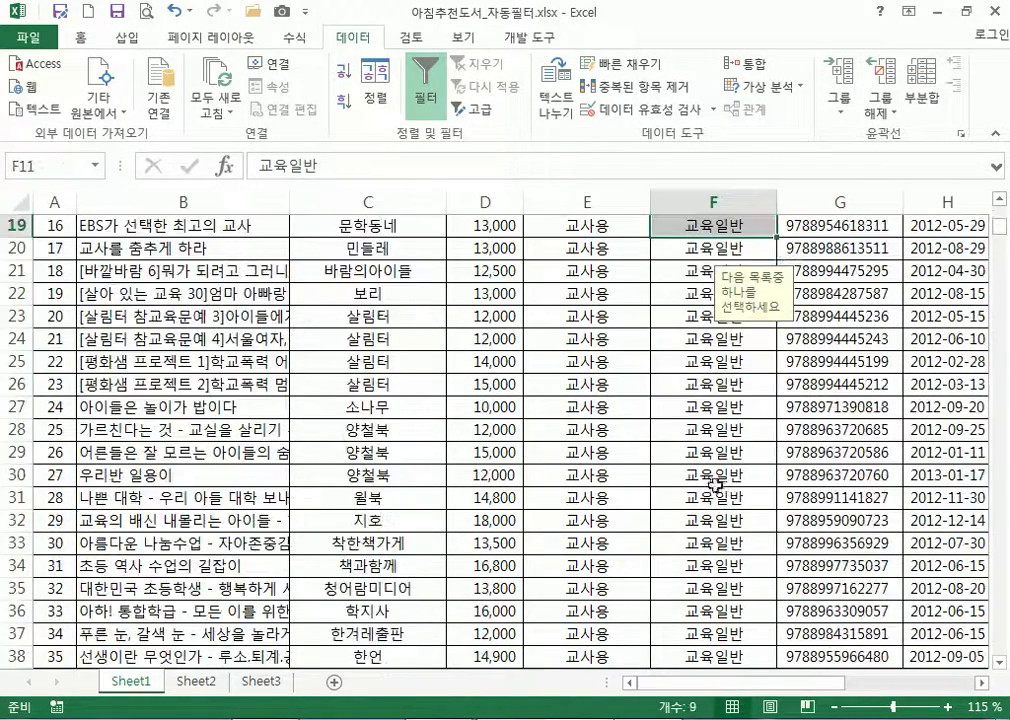
drag(712, 452, 712, 566)
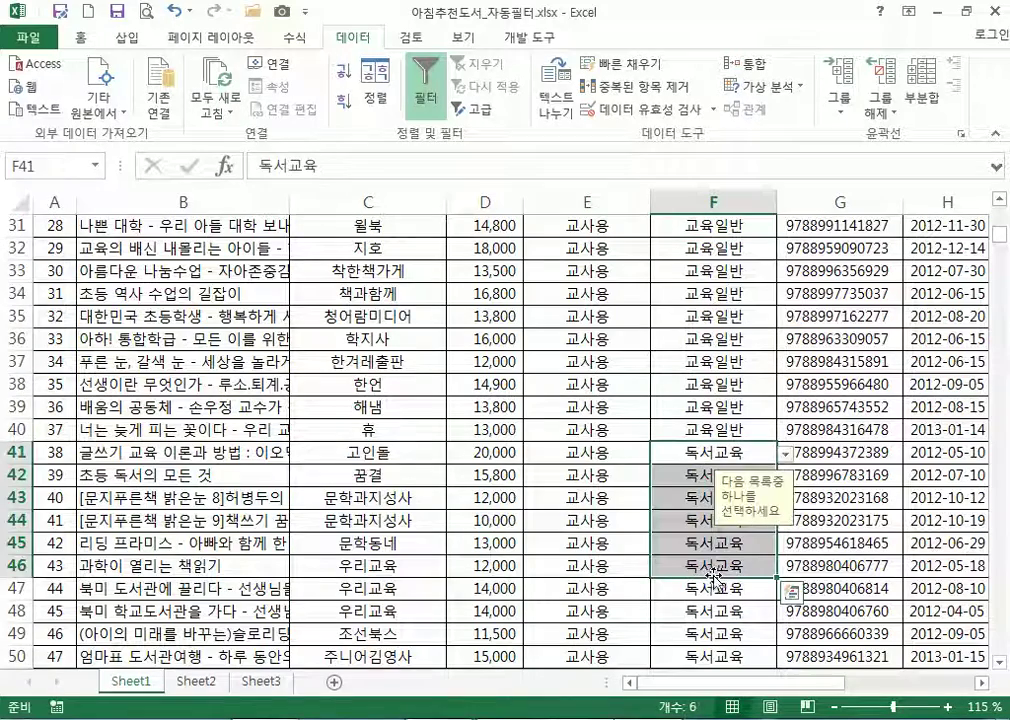
scroll(600, 496, up, 4)
drag(594, 316, 597, 544)
scroll(590, 540, up, 6)
drag(697, 427, 609, 303)
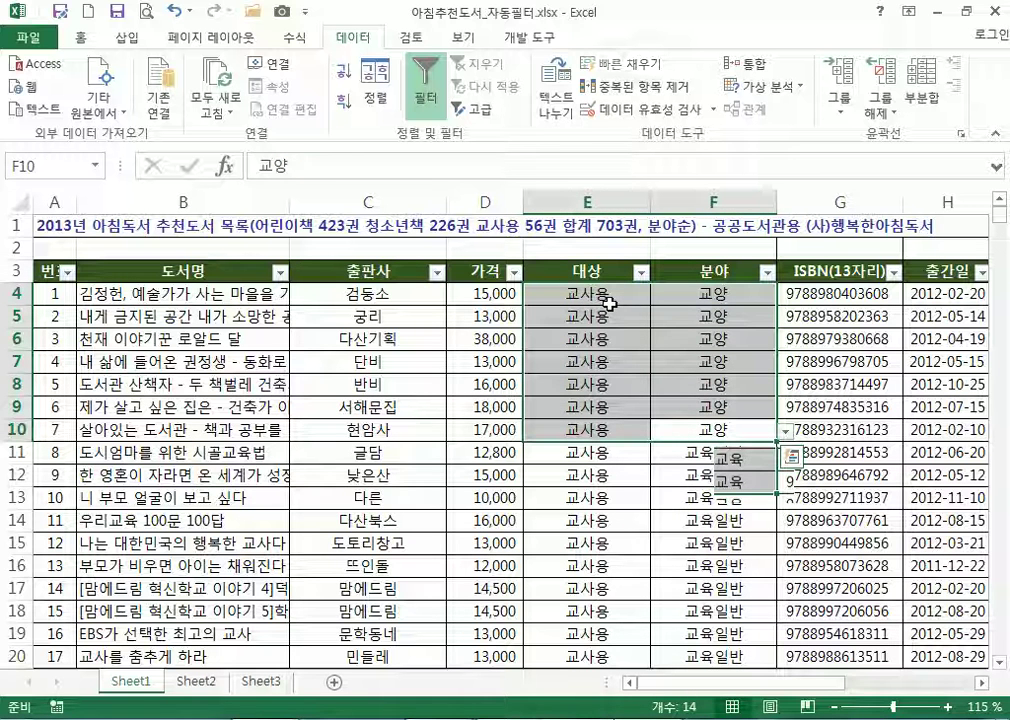
click(590, 425)
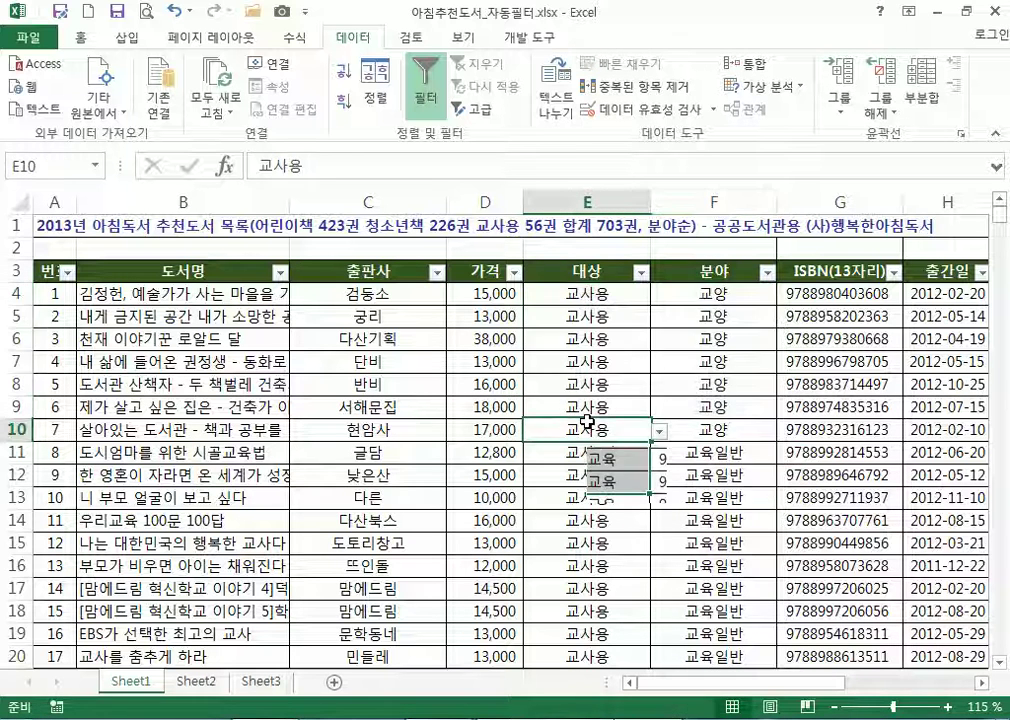
Copy the headers 도서명, 출판사 and 가격 from B3:D3 into N3:P3 as the output columns
click(200, 271)
click(380, 271)
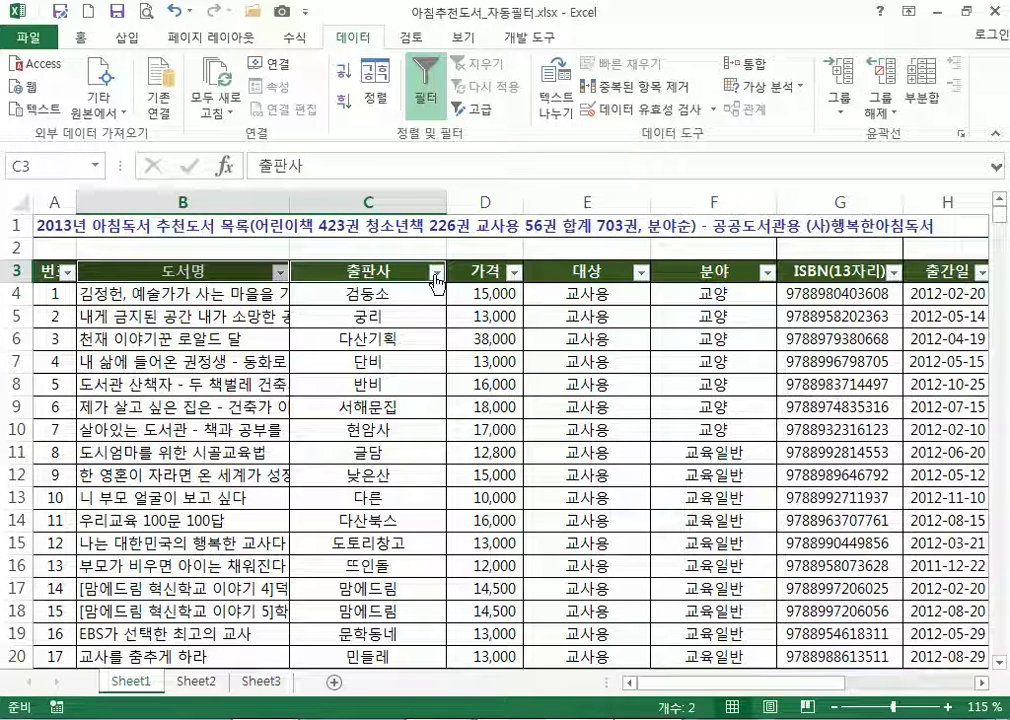
drag(470, 270, 253, 263)
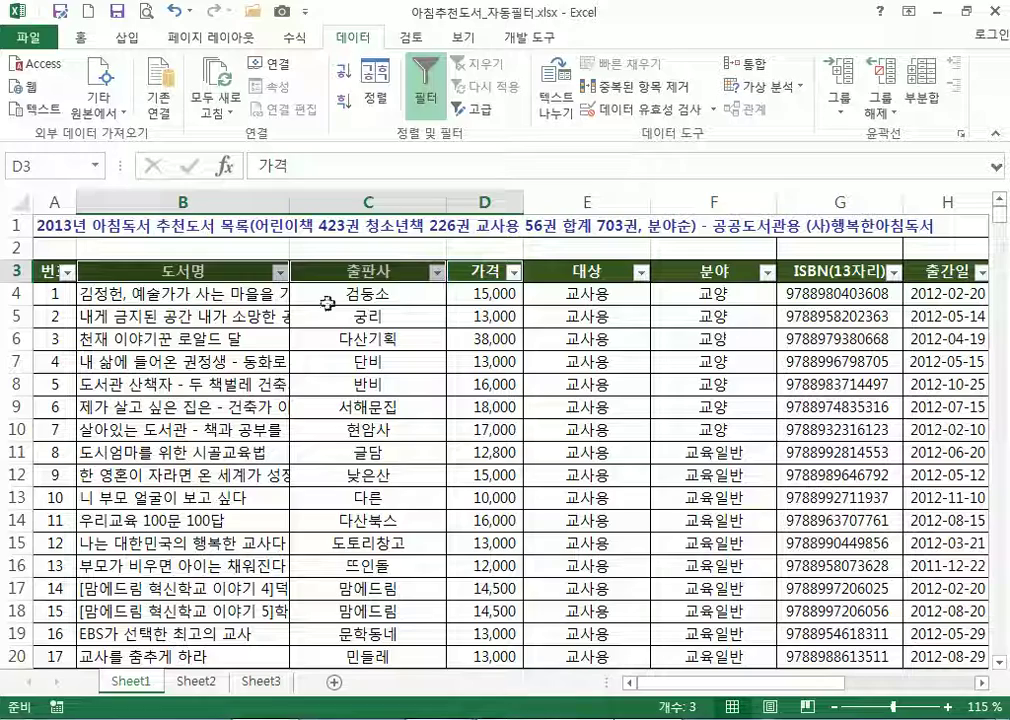
drag(162, 268, 445, 272)
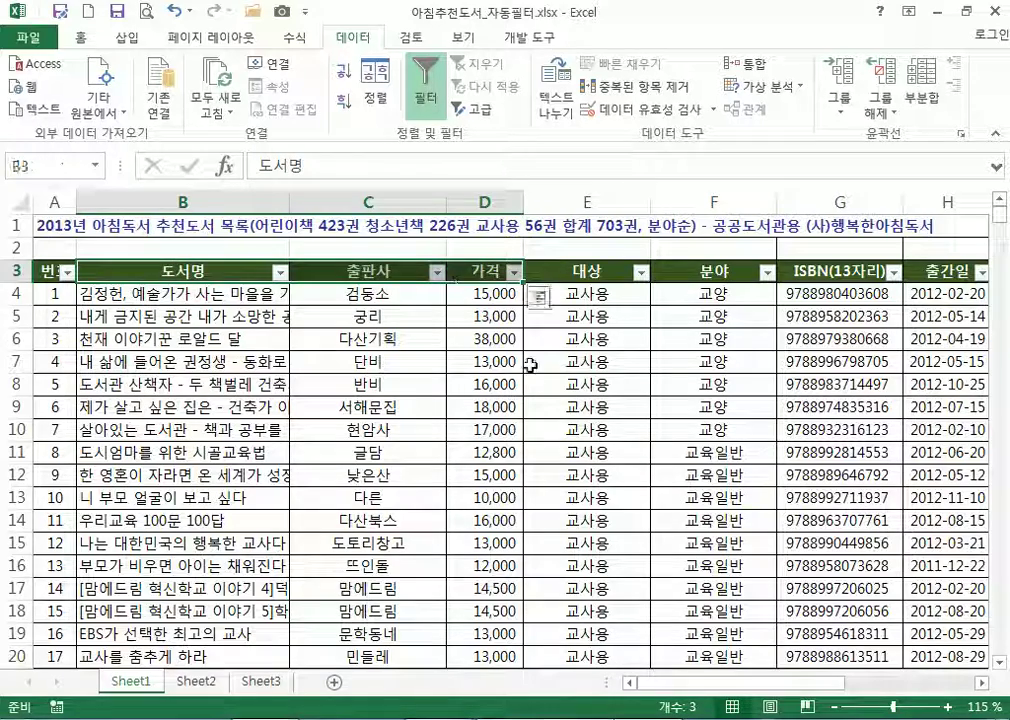
drag(736, 685, 832, 682)
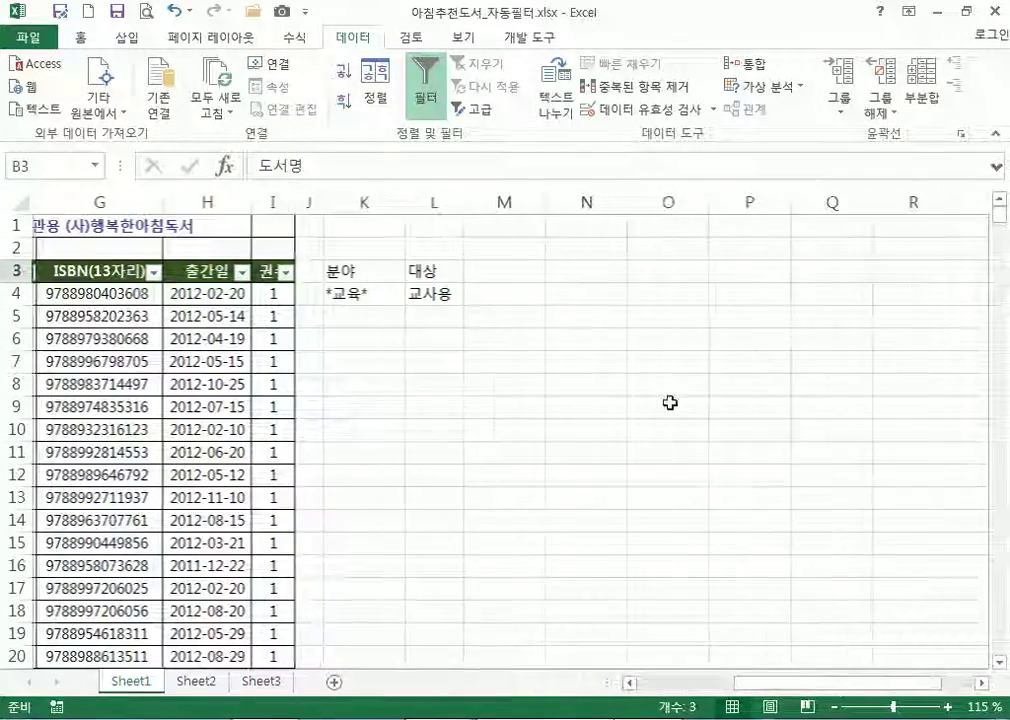
click(587, 271)
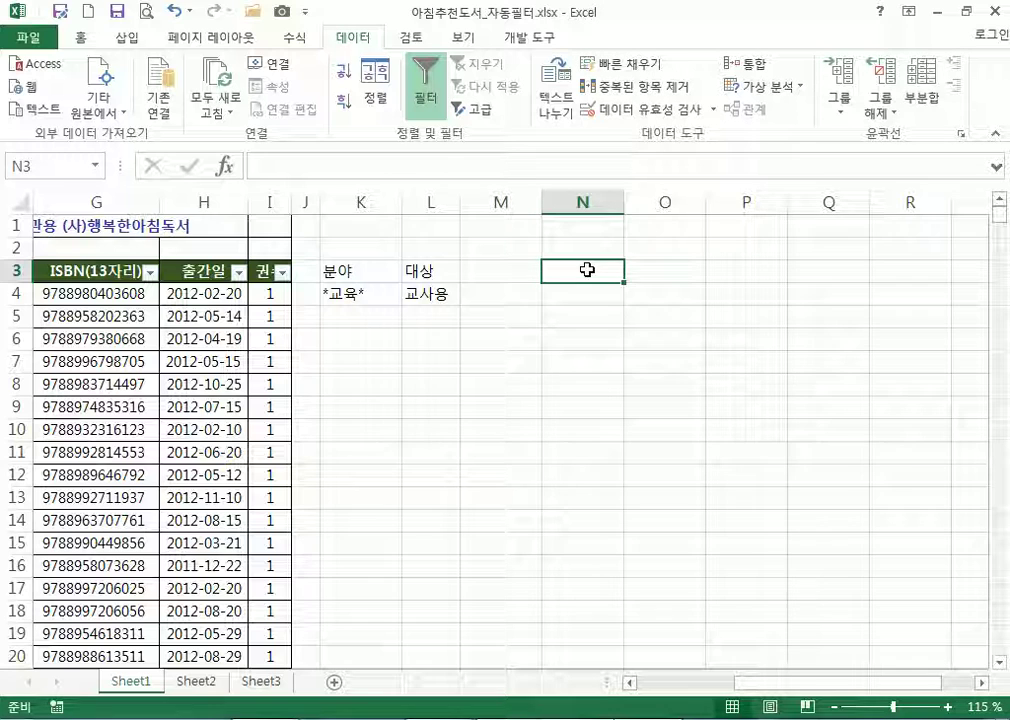
drag(800, 684, 700, 684)
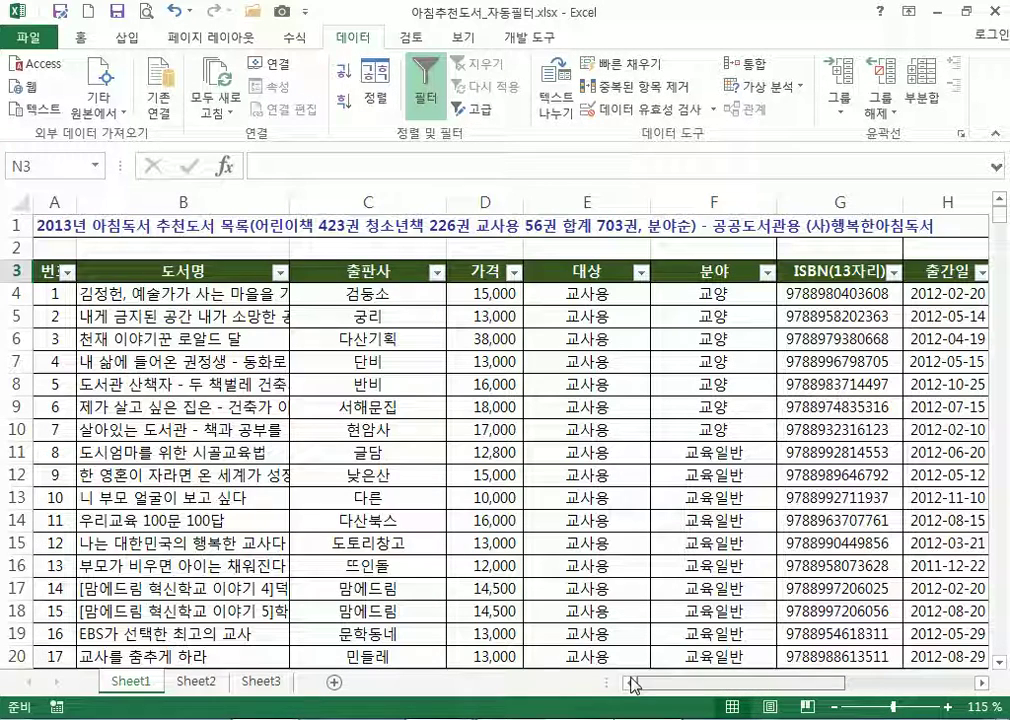
drag(174, 282, 462, 285)
key(ctrl+c)
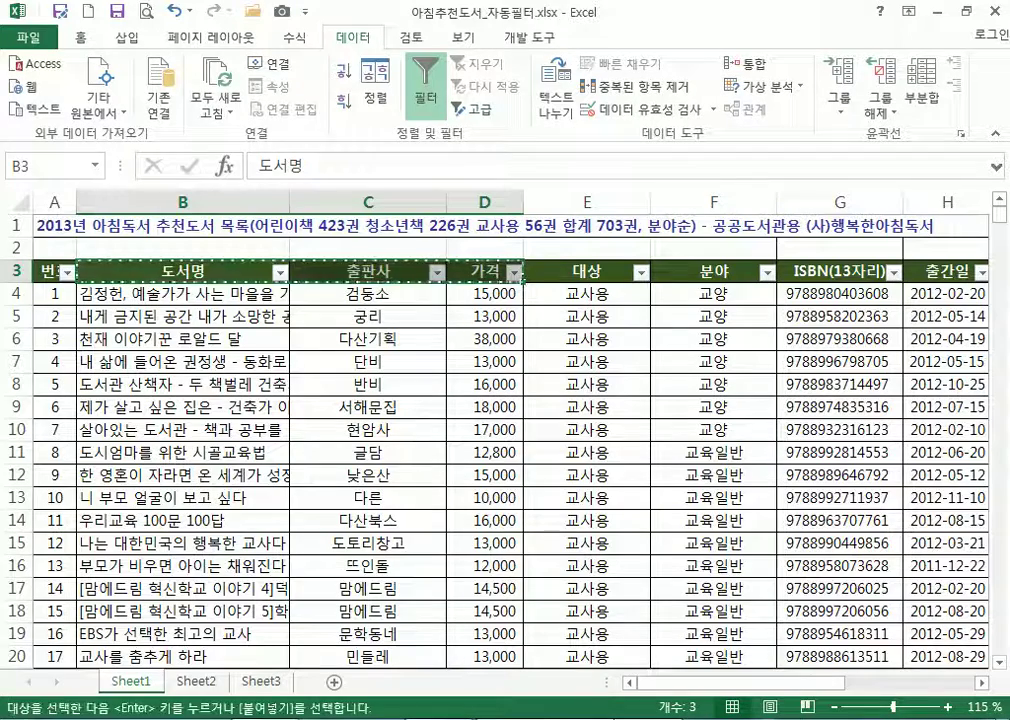
drag(840, 684, 897, 682)
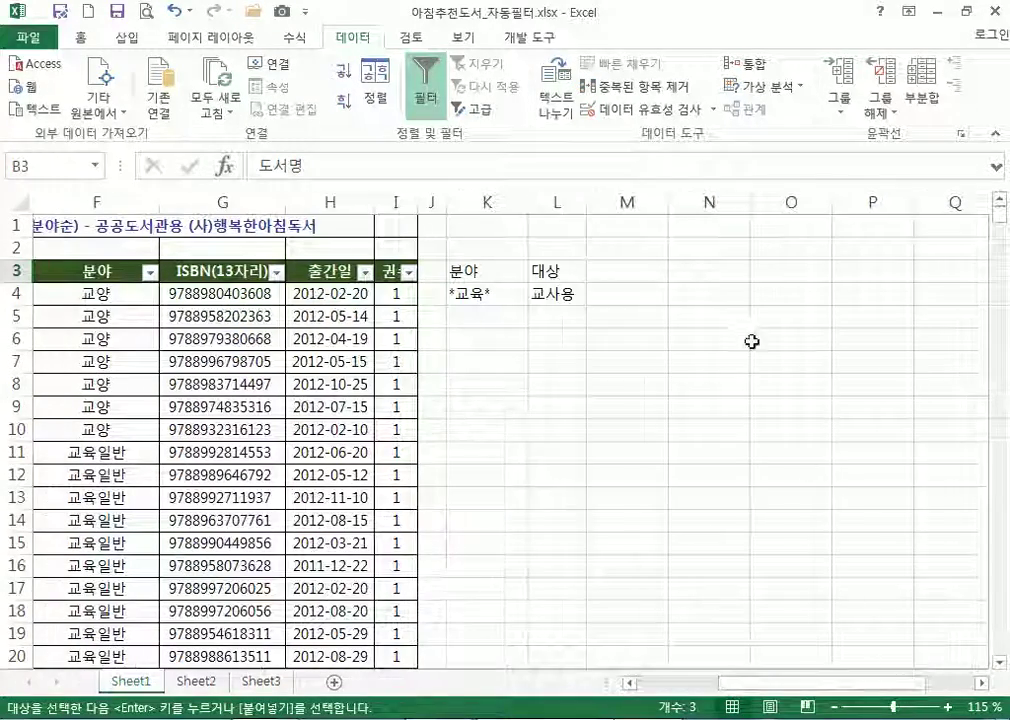
click(707, 271)
key(ctrl+v)
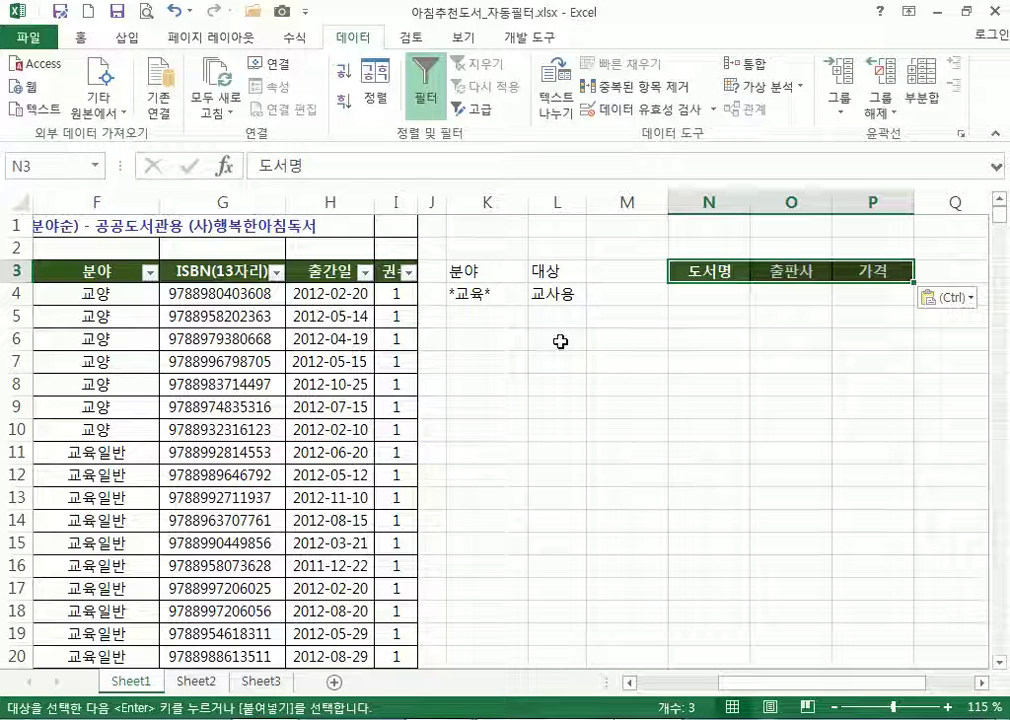
click(245, 384)
key(Escape)
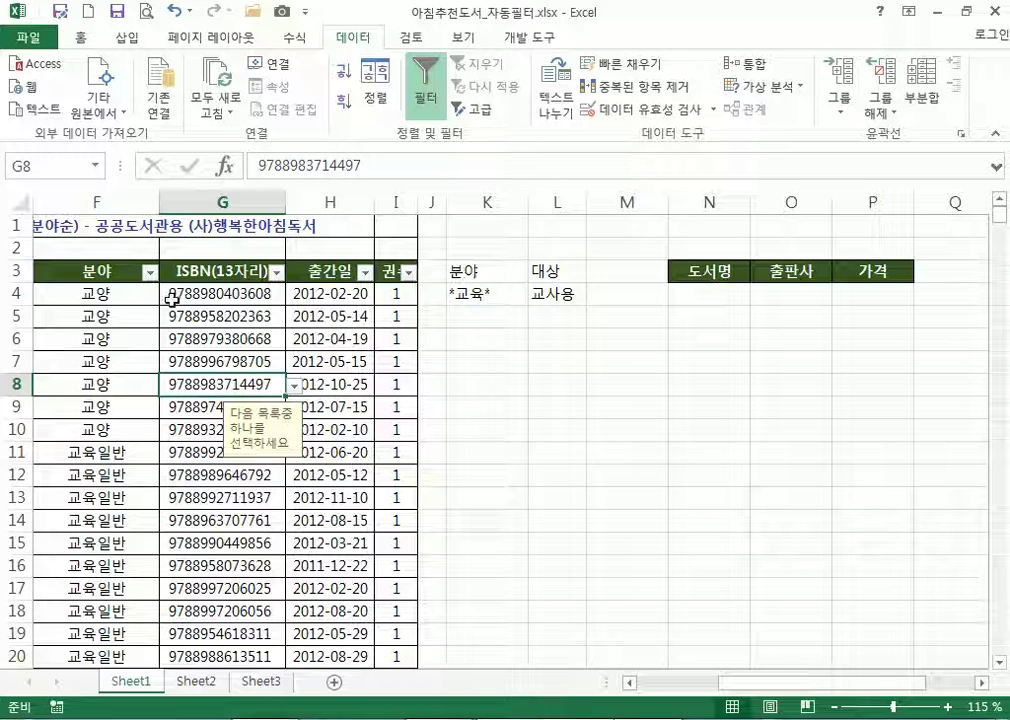
click(488, 294)
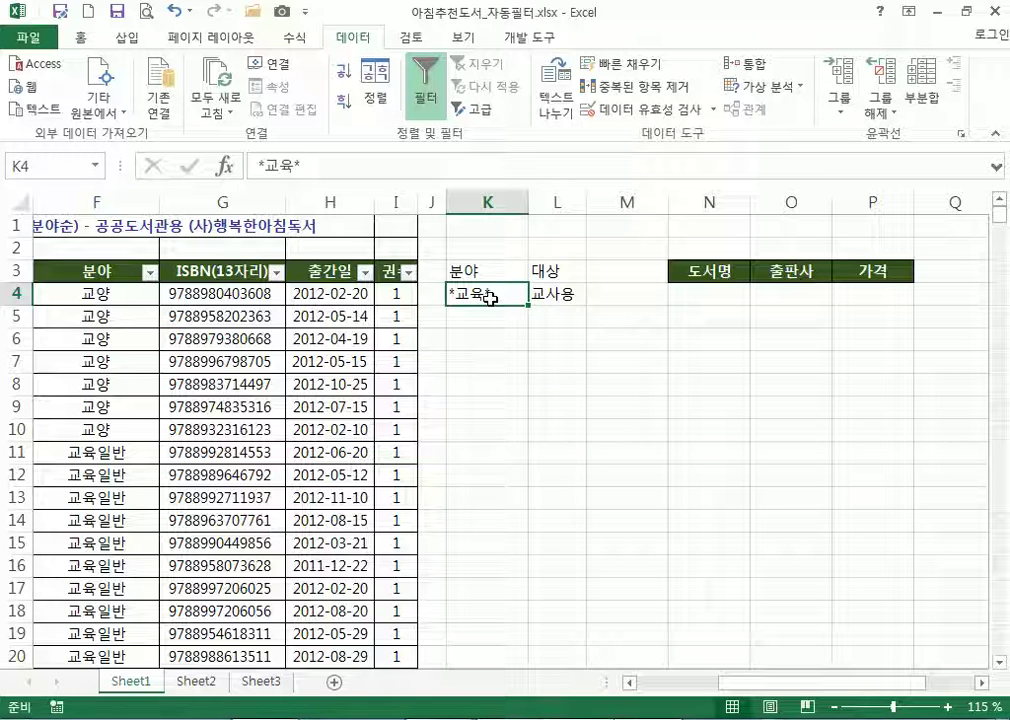
scroll(489, 297, up, 2)
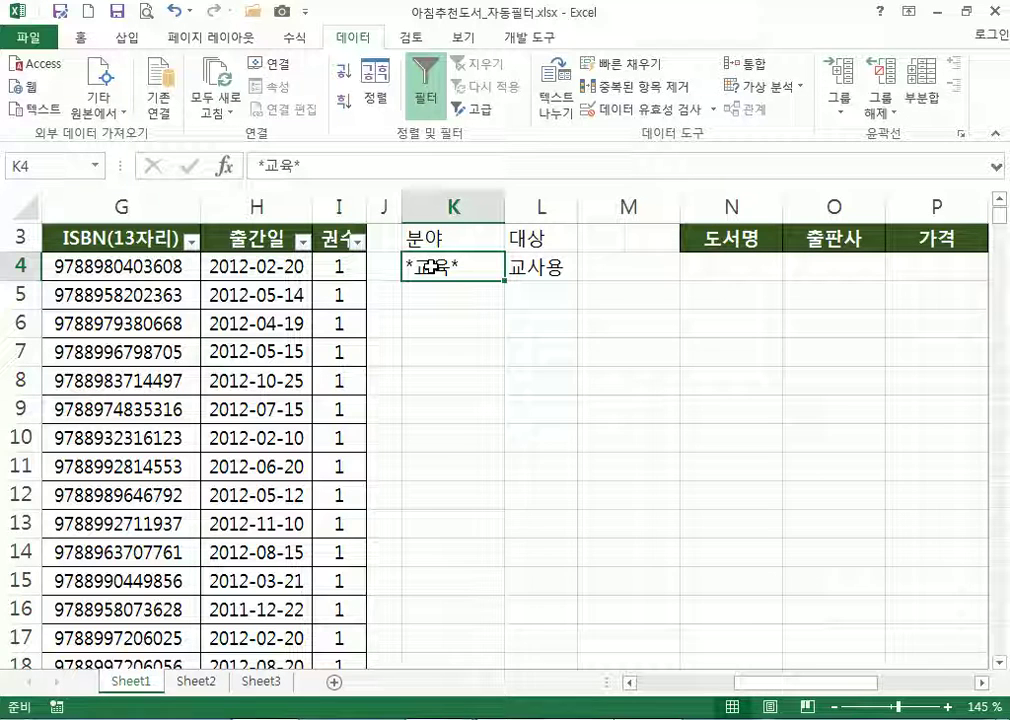
text(교육)
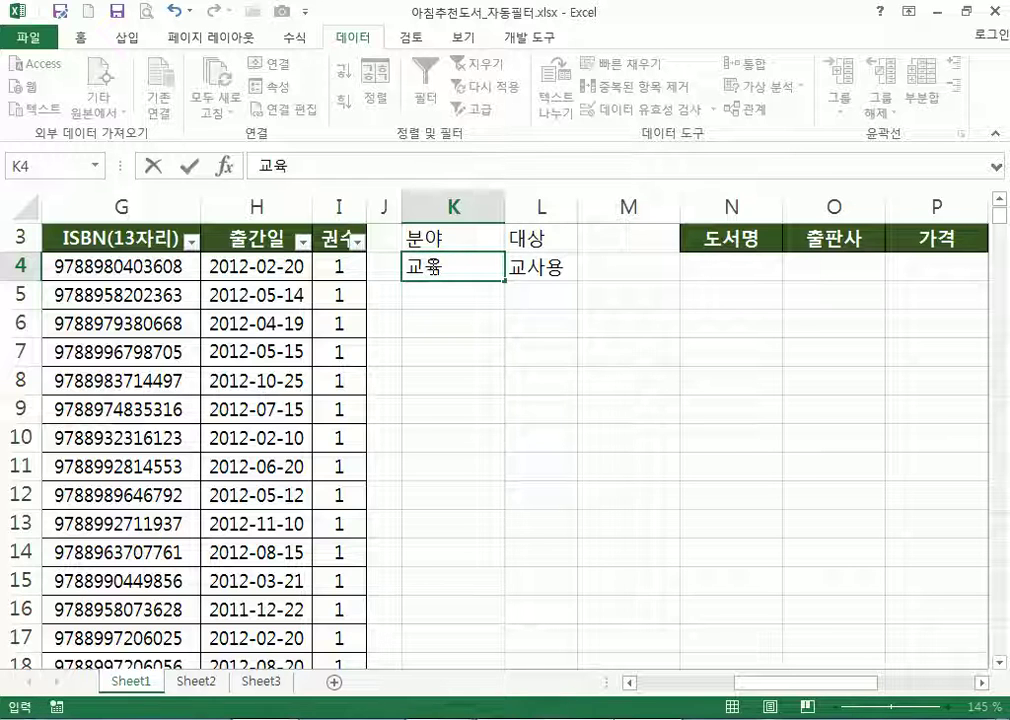
key(Escape)
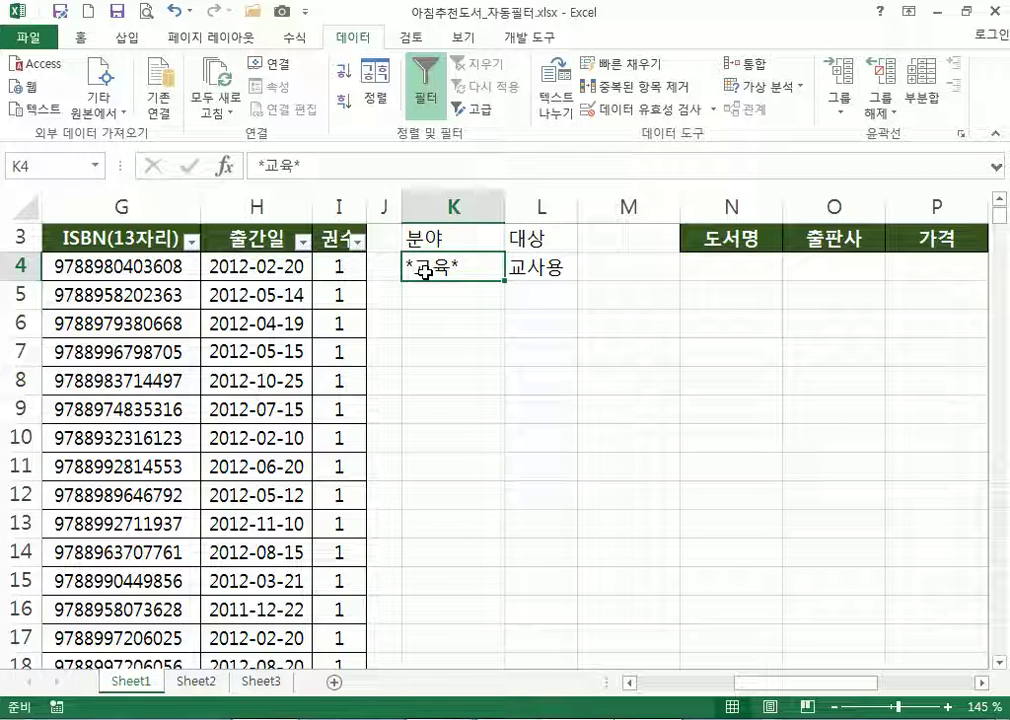
click(444, 317)
text(*)
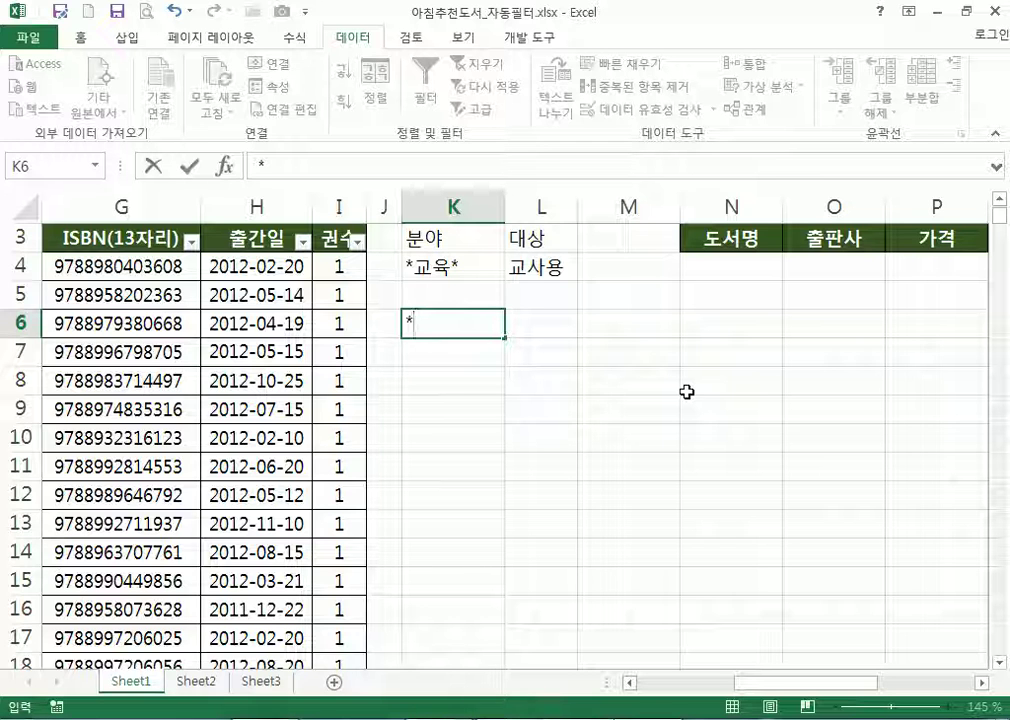
key(Escape)
click(410, 264)
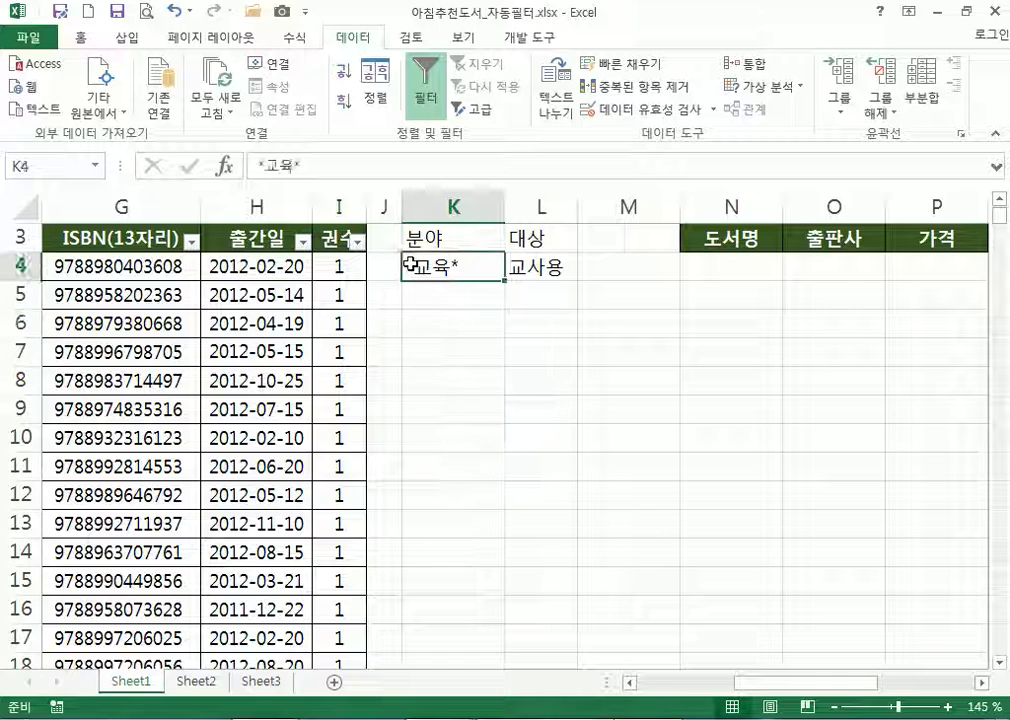
double_click(410, 264)
drag(404, 265, 447, 268)
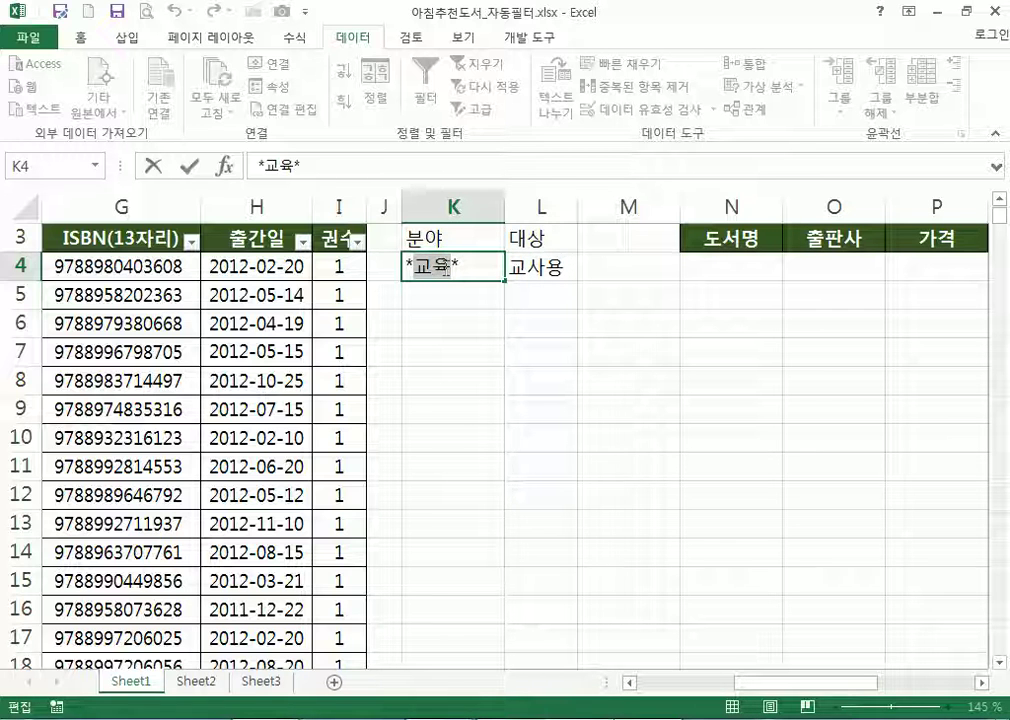
key(Escape)
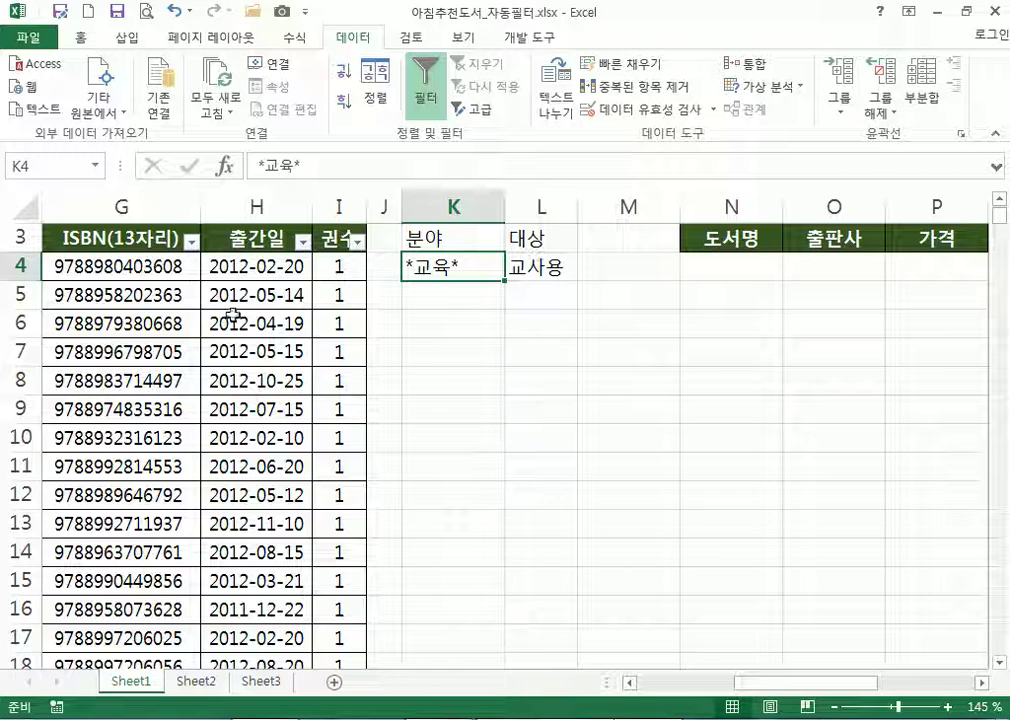
Start an Advanced Filter on the book list that copies to another location, with criteria range K3:L4
ctrl+scroll(225, 275, down, 1)
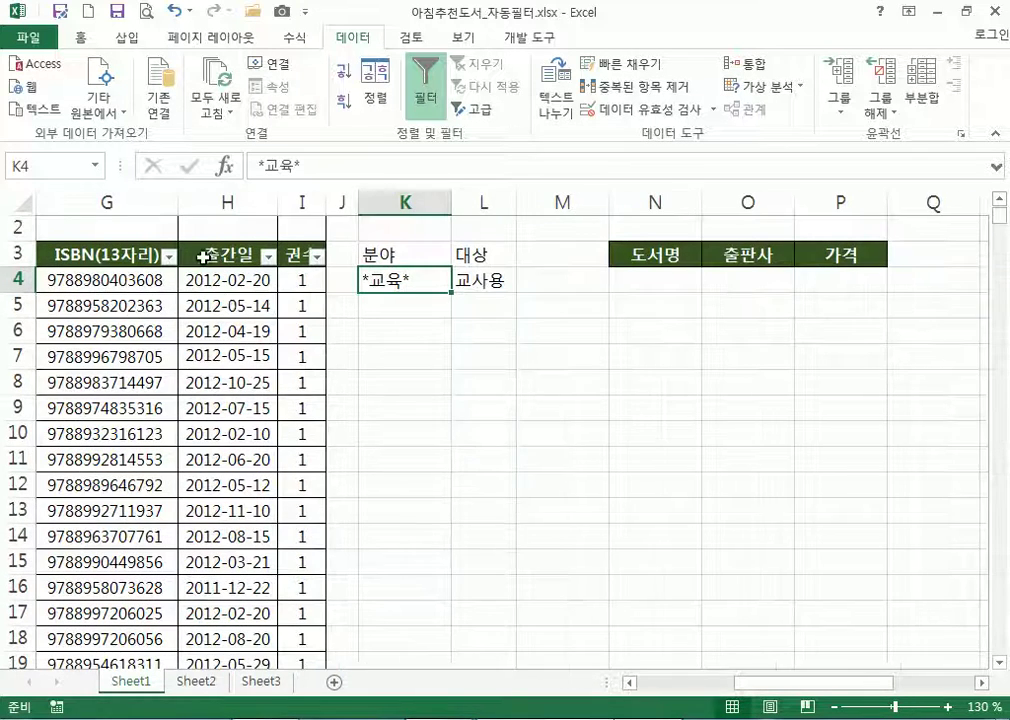
click(225, 278)
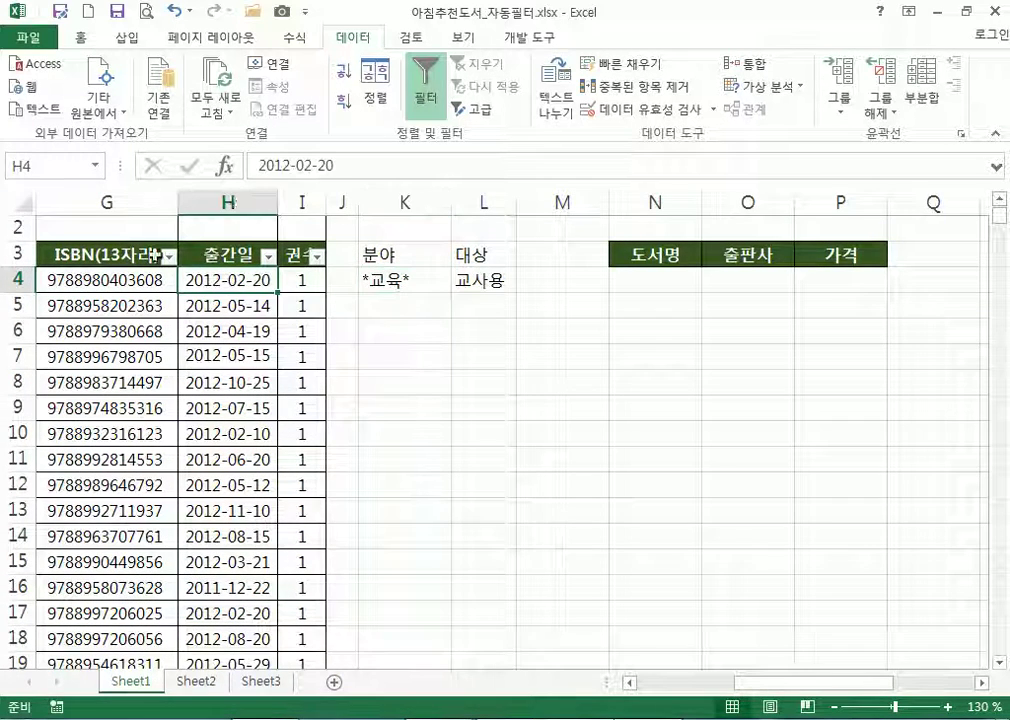
click(466, 108)
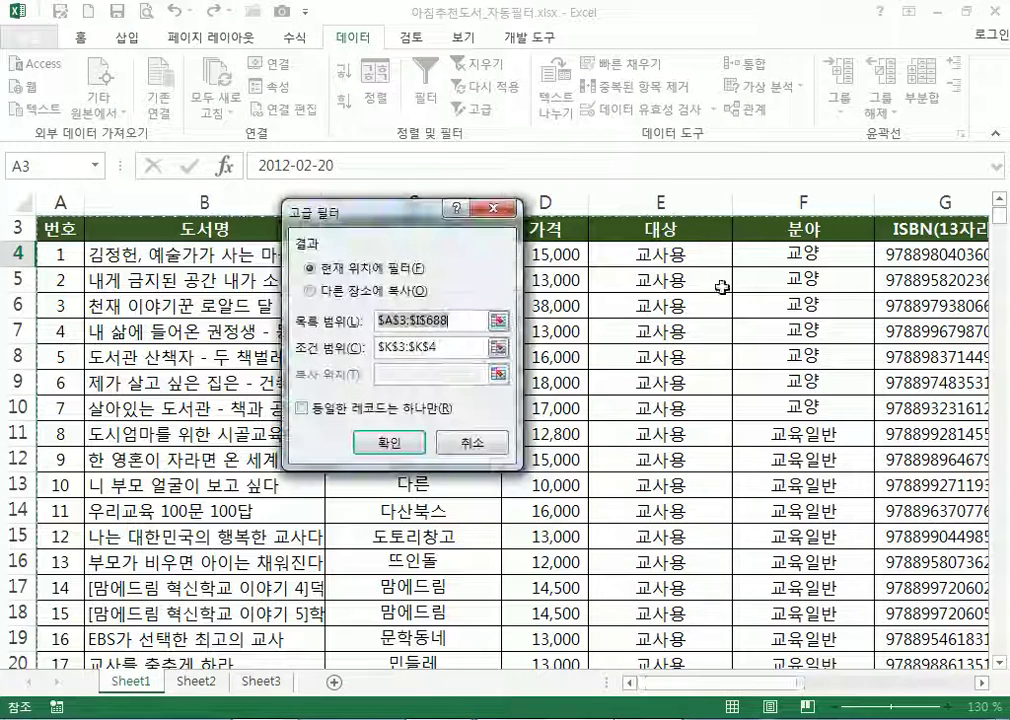
click(388, 292)
click(447, 346)
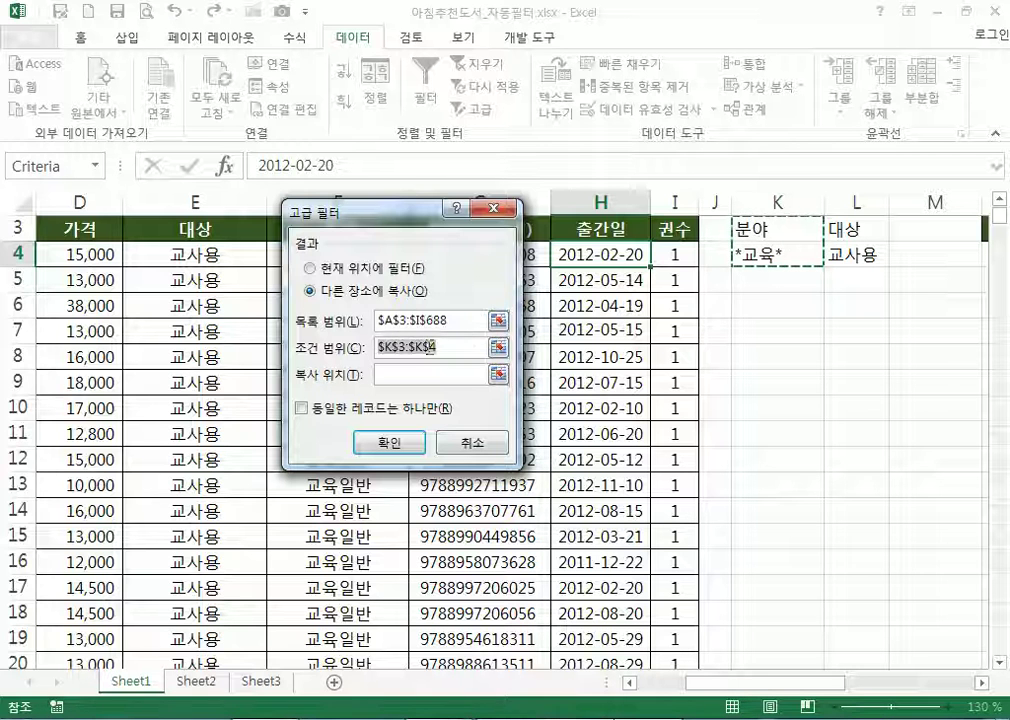
key(BackSpace)
drag(764, 244, 848, 256)
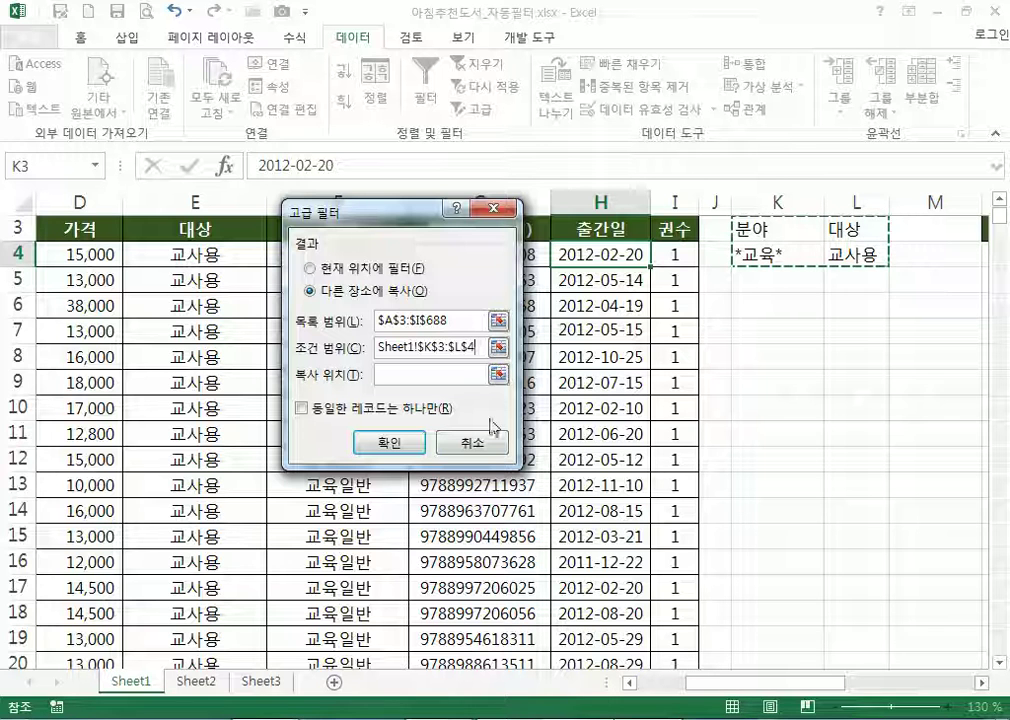
Set the Advanced Filter's copy destination to the header cells N3:P3
click(440, 375)
drag(825, 688, 860, 690)
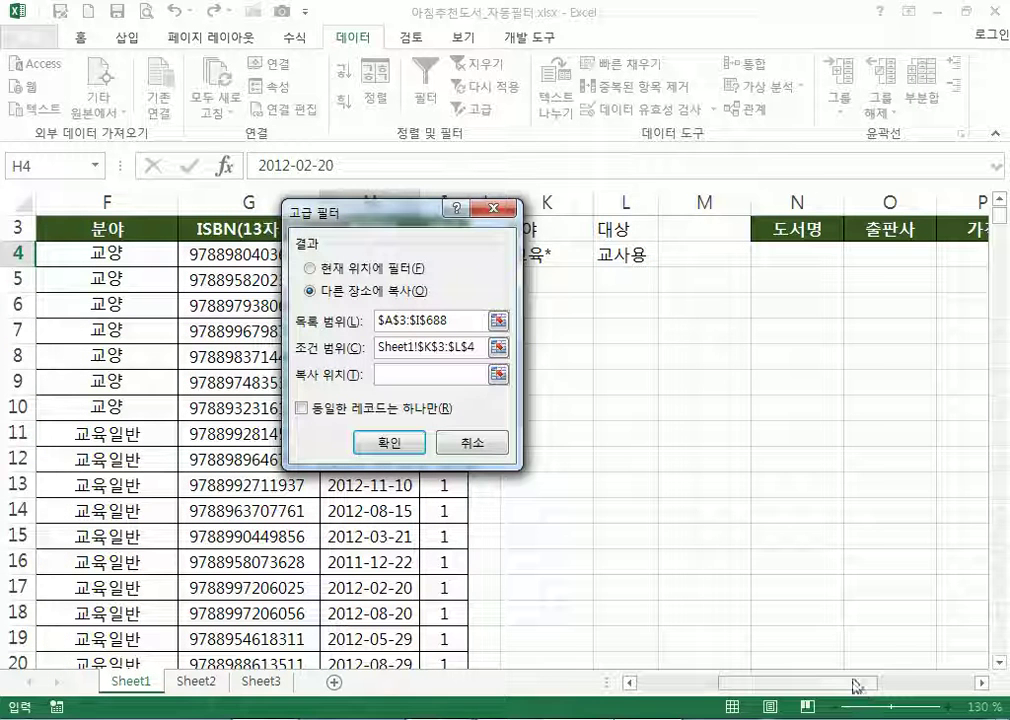
click(783, 281)
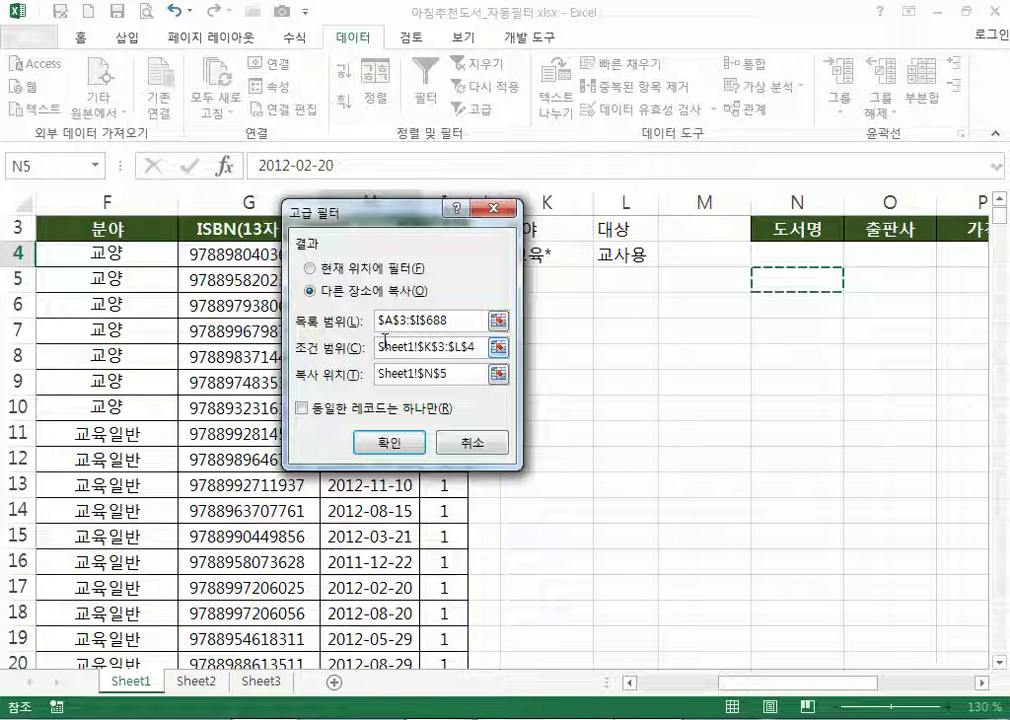
drag(463, 372, 322, 370)
key(Delete)
drag(790, 228, 958, 230)
mouse_move(863, 687)
mouse_down()
mouse_move(890, 681)
mouse_move(878, 685)
mouse_up()
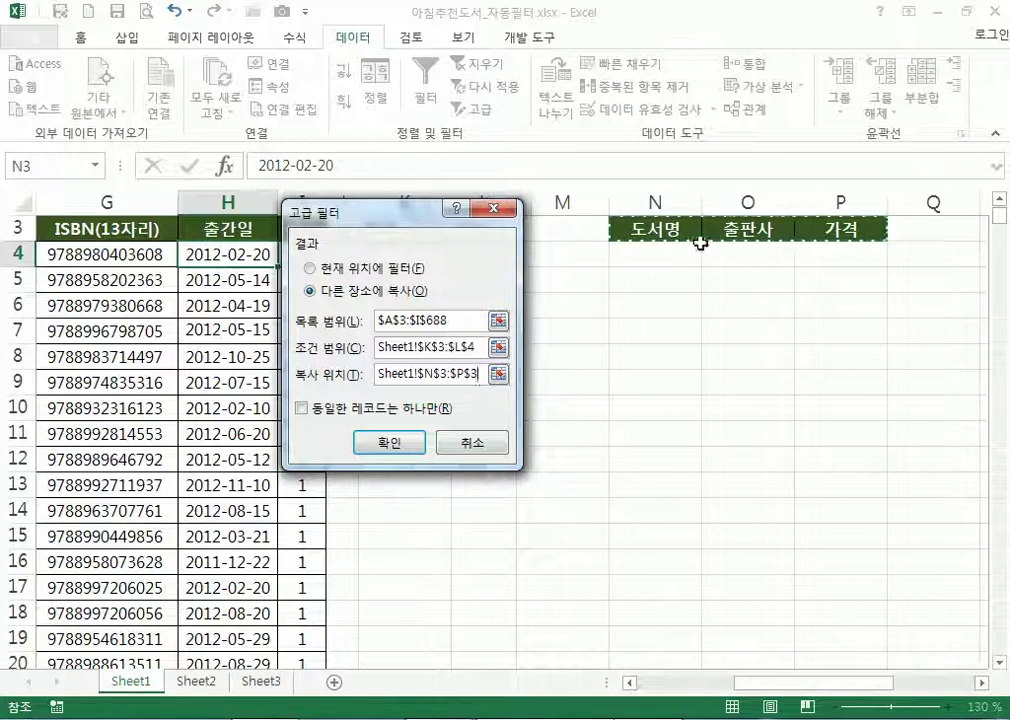
Reselect N3:P3 as the copy destination and cancel the Advanced Filter without running it
drag(648, 226, 835, 222)
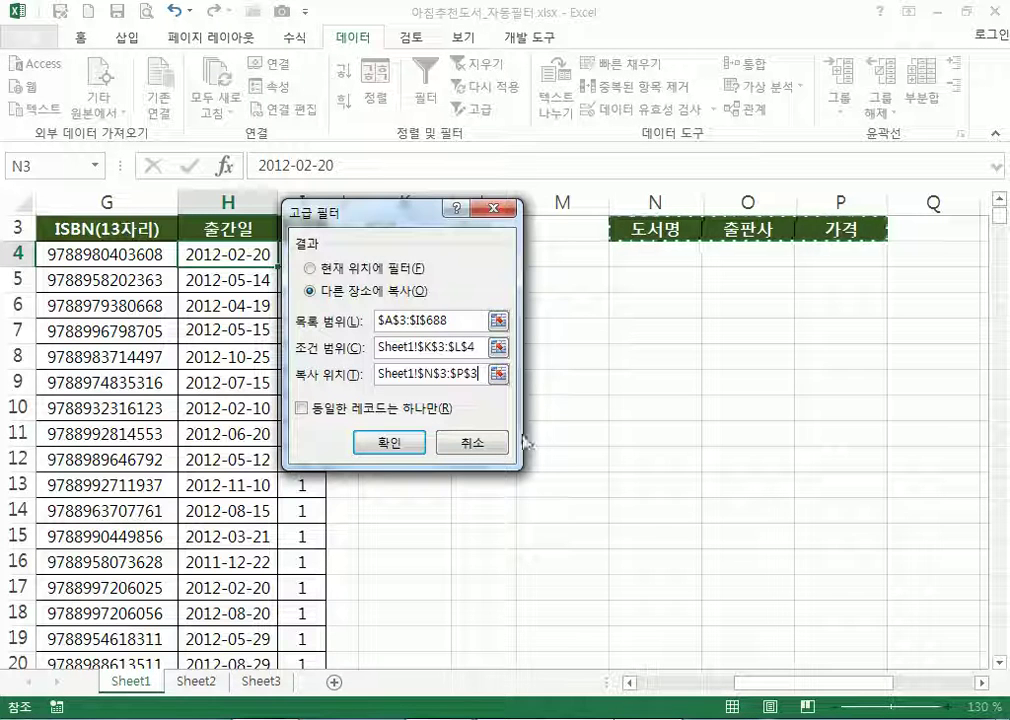
click(485, 452)
drag(647, 229, 837, 222)
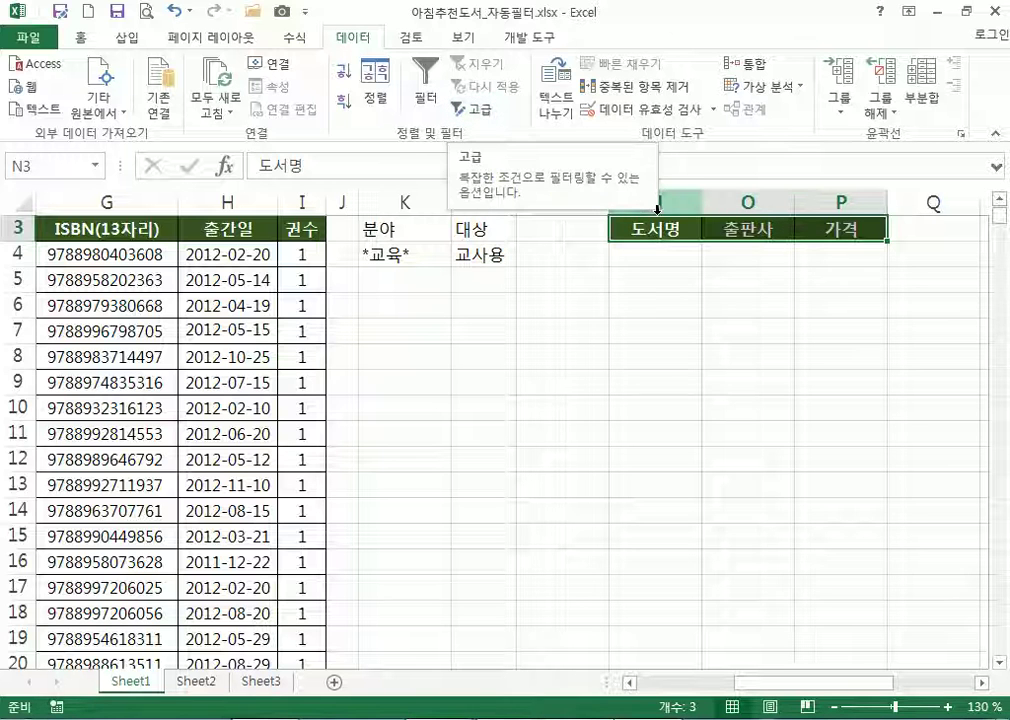
click(180, 333)
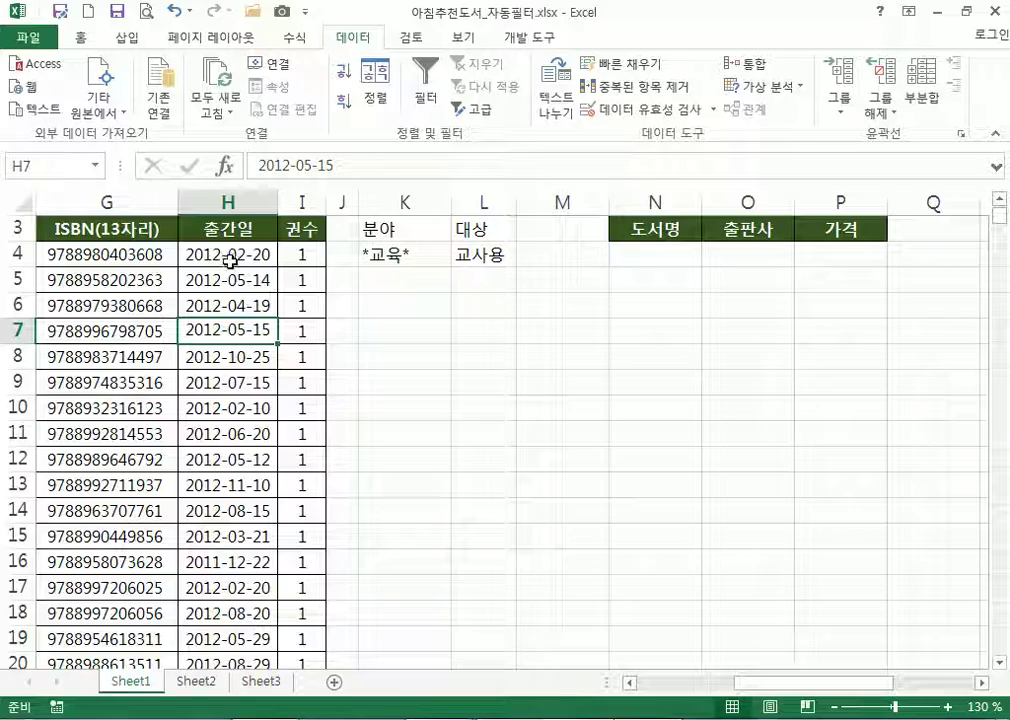
Delete columns N:P, which hold the copied 도서명, 출판사 and 가격 headers
key(Home)
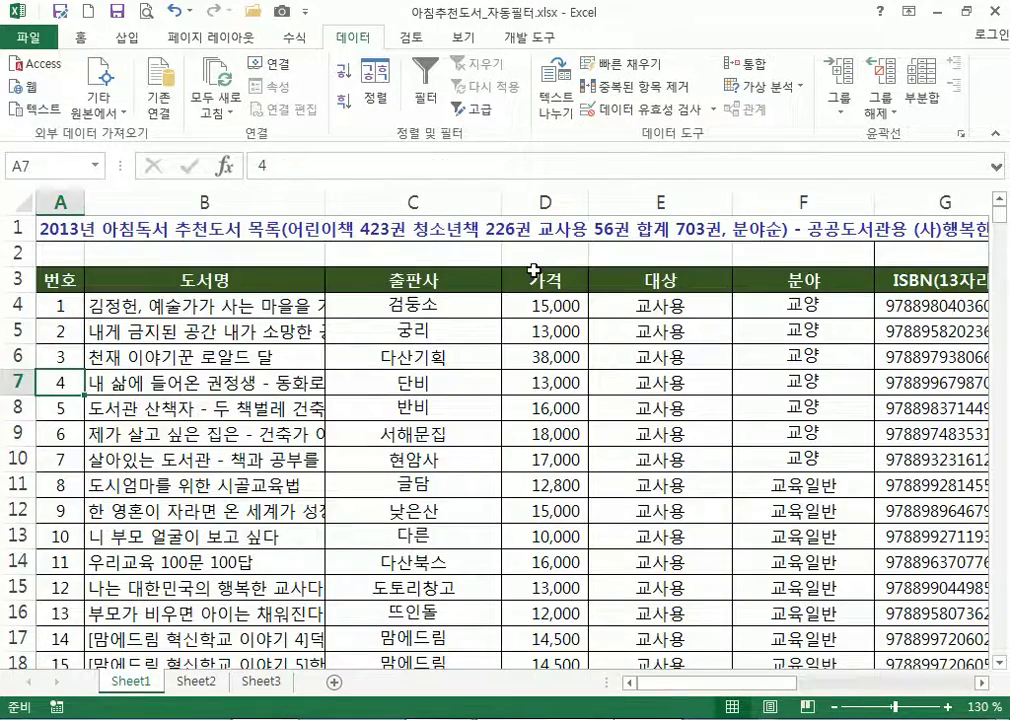
key(Right)
key(Right)
key(Right)
key(Right)
key(Right)
key(Right)
key(Right)
key(Right)
key(Right)
key(Right)
key(Right)
key(Right)
key(Right)
key(Right)
key(Right)
drag(638, 196, 887, 204)
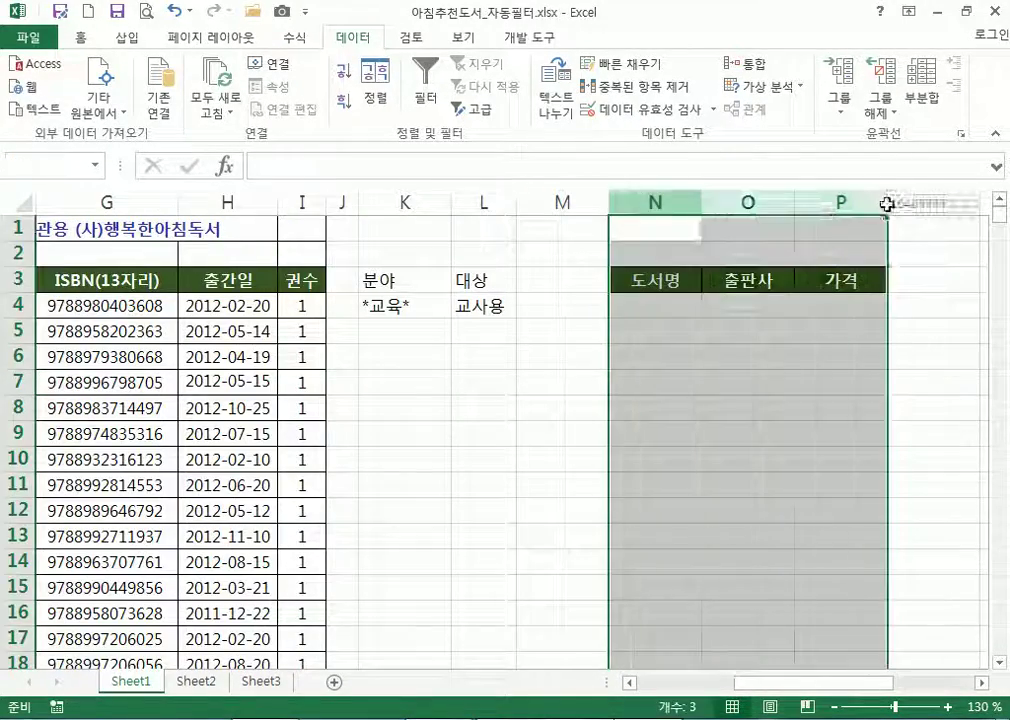
right_click(852, 204)
click(684, 361)
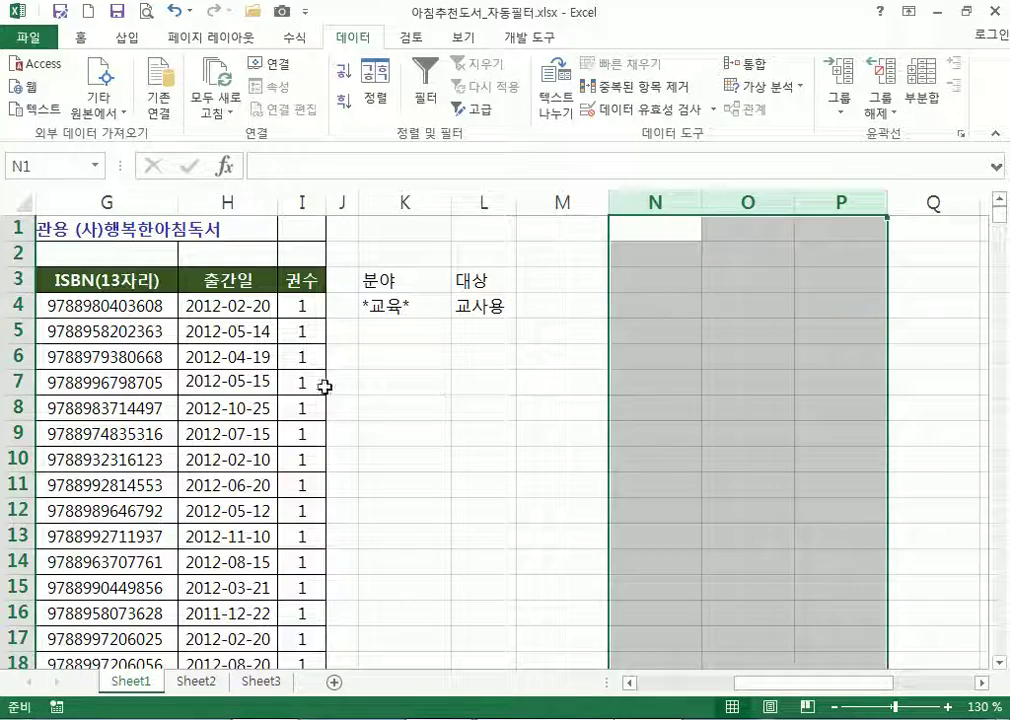
Copy the headers 도서명, 출판사 and 가격 from the book list's row 3 into N3:P3
click(212, 378)
key(Home)
click(250, 281)
drag(250, 281, 558, 285)
right_click(560, 284)
click(602, 284)
drag(745, 683, 866, 686)
right_click(525, 285)
click(566, 367)
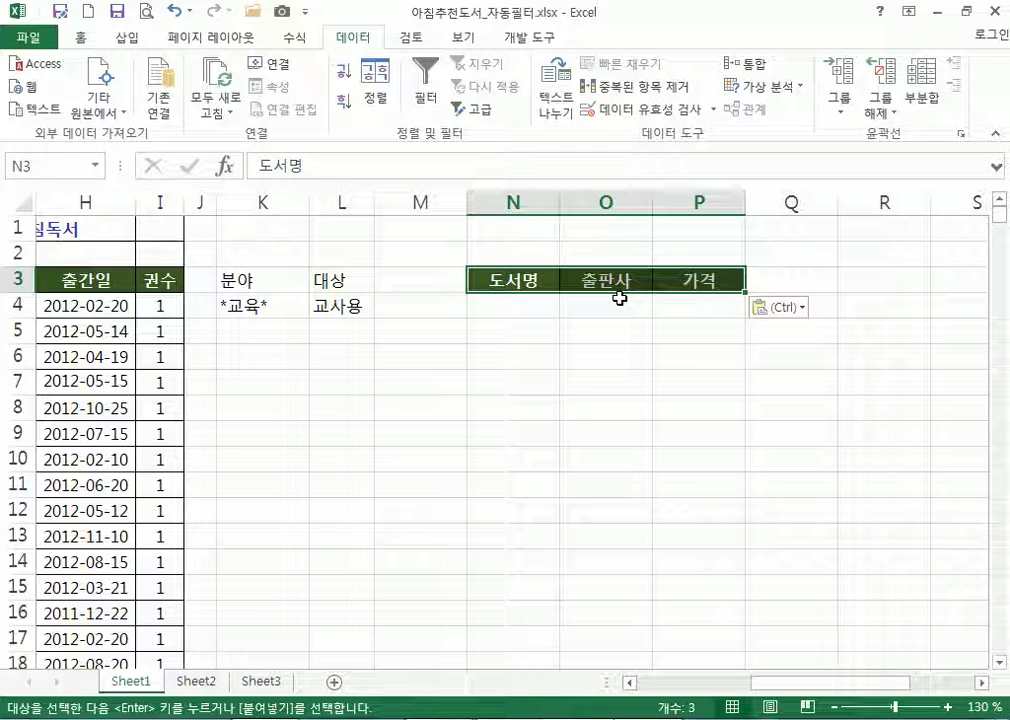
Start an Advanced Filter on list A3:I688 that copies to another location, using K3:L4 as the criteria range
click(142, 350)
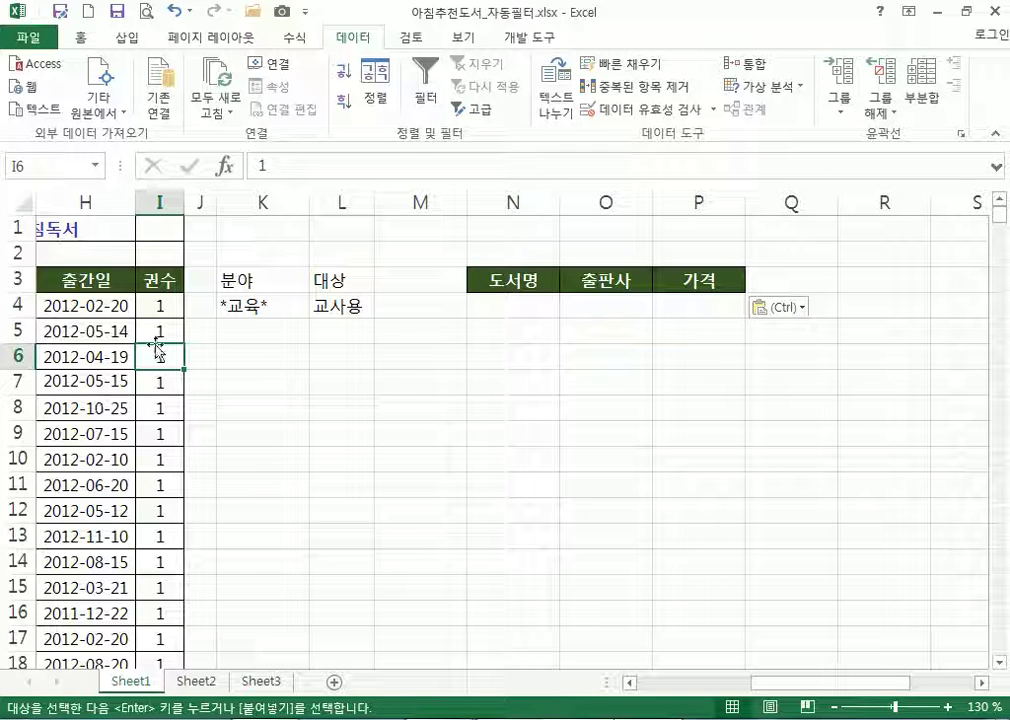
drag(80, 306, 100, 408)
click(104, 355)
click(476, 109)
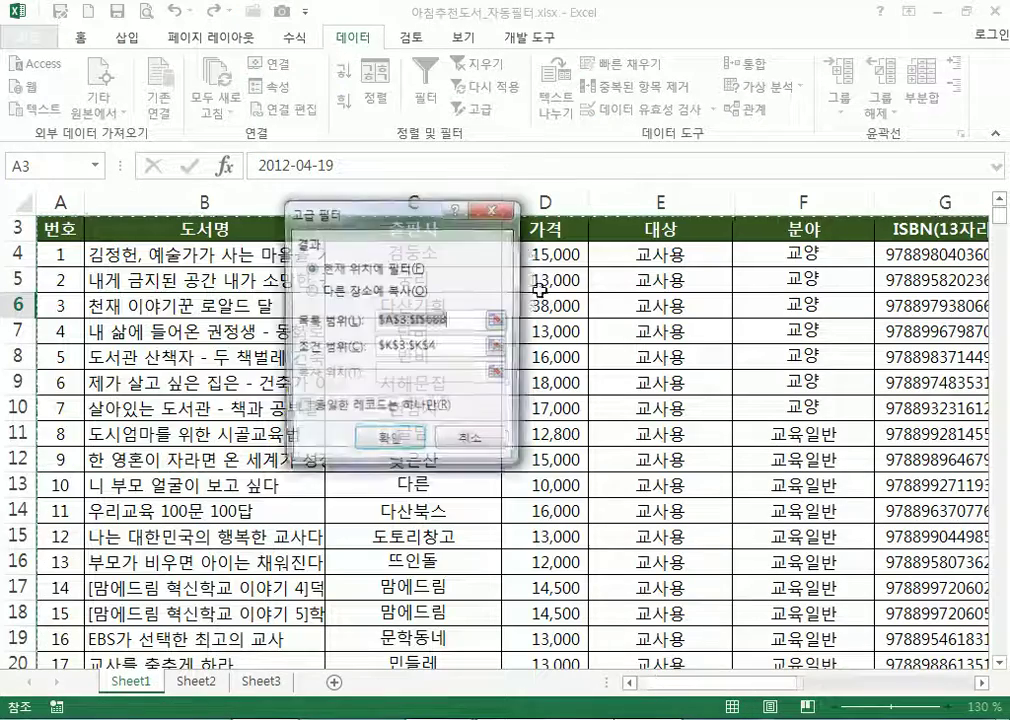
click(392, 300)
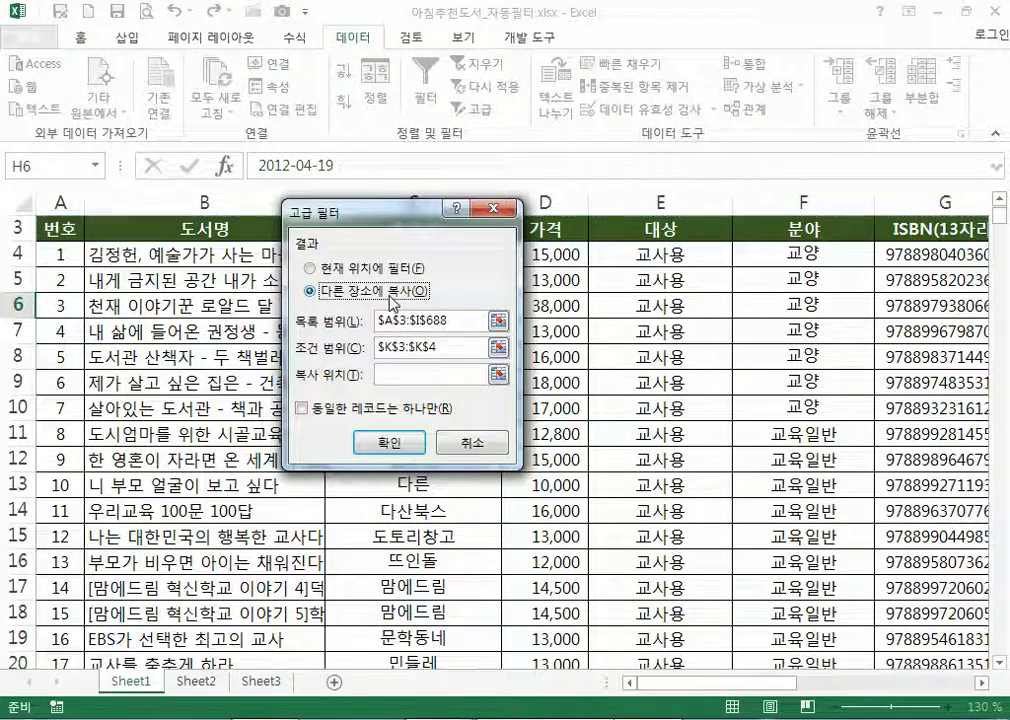
click(458, 346)
drag(762, 226, 835, 258)
Set the copy destination to N3:P3, run the Advanced Filter and look through the extracted books
click(434, 372)
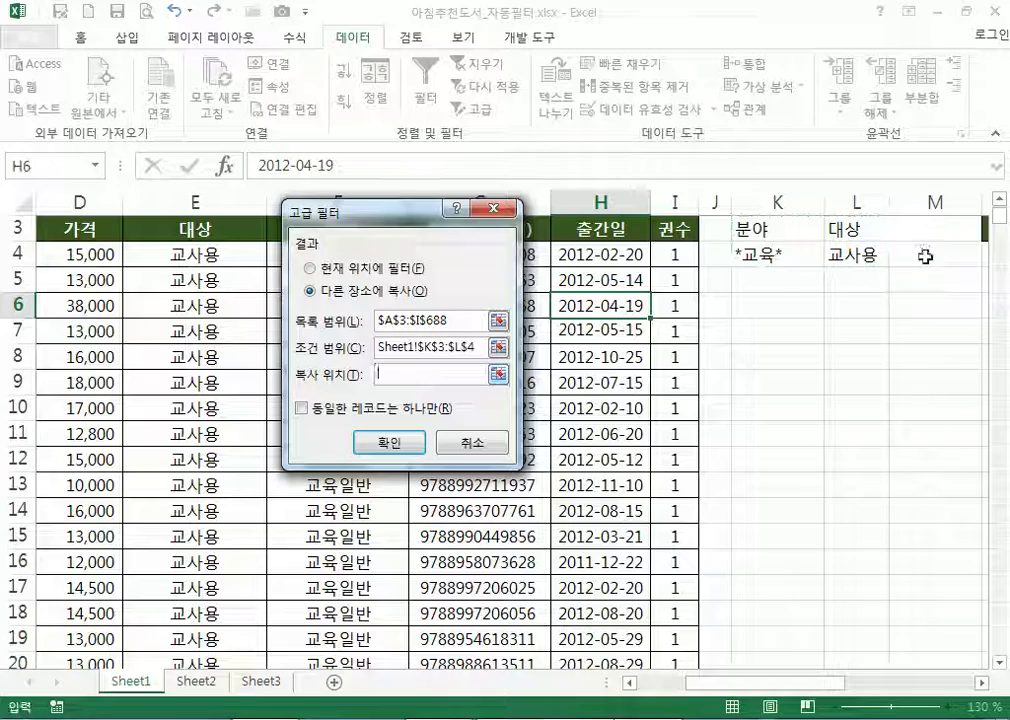
drag(958, 225, 1005, 224)
drag(611, 230, 826, 231)
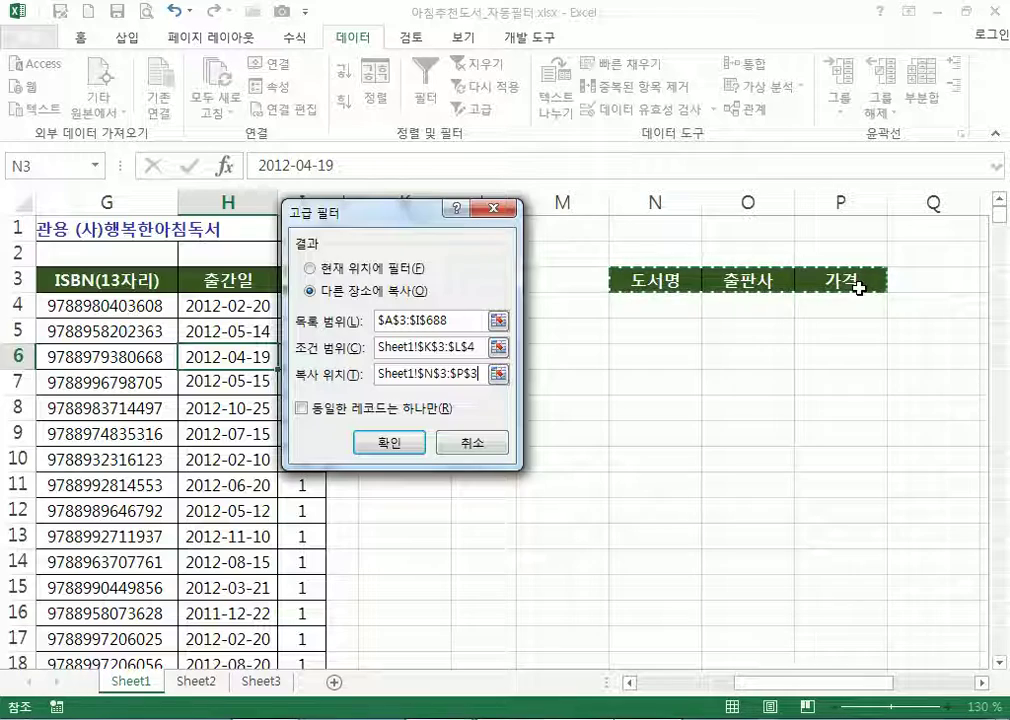
click(390, 443)
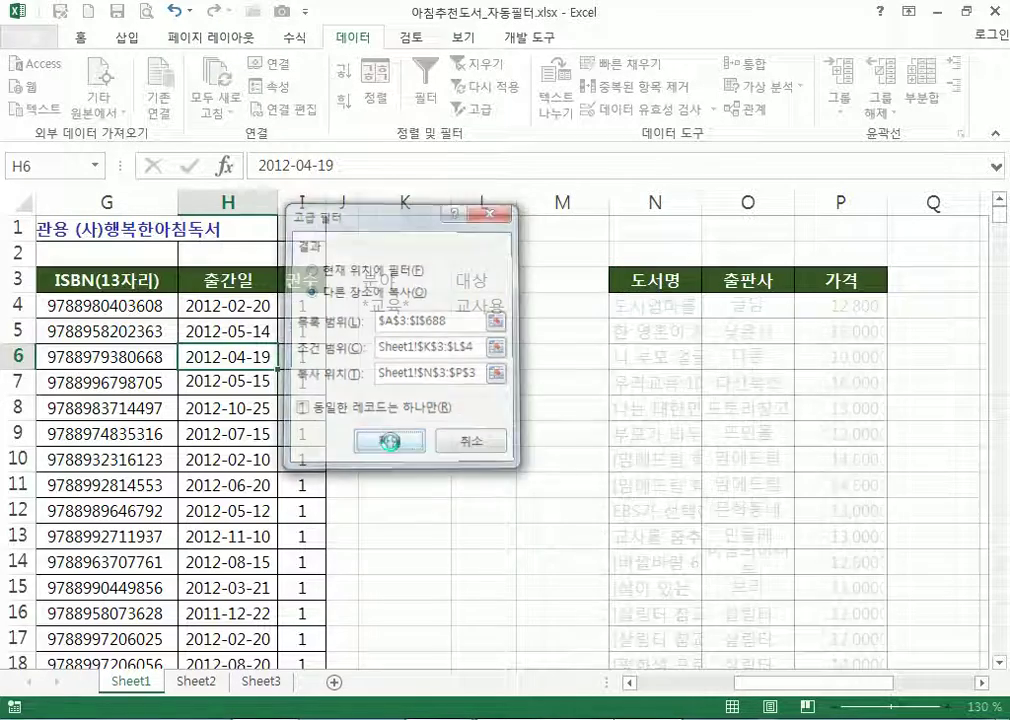
scroll(678, 342, down, 12)
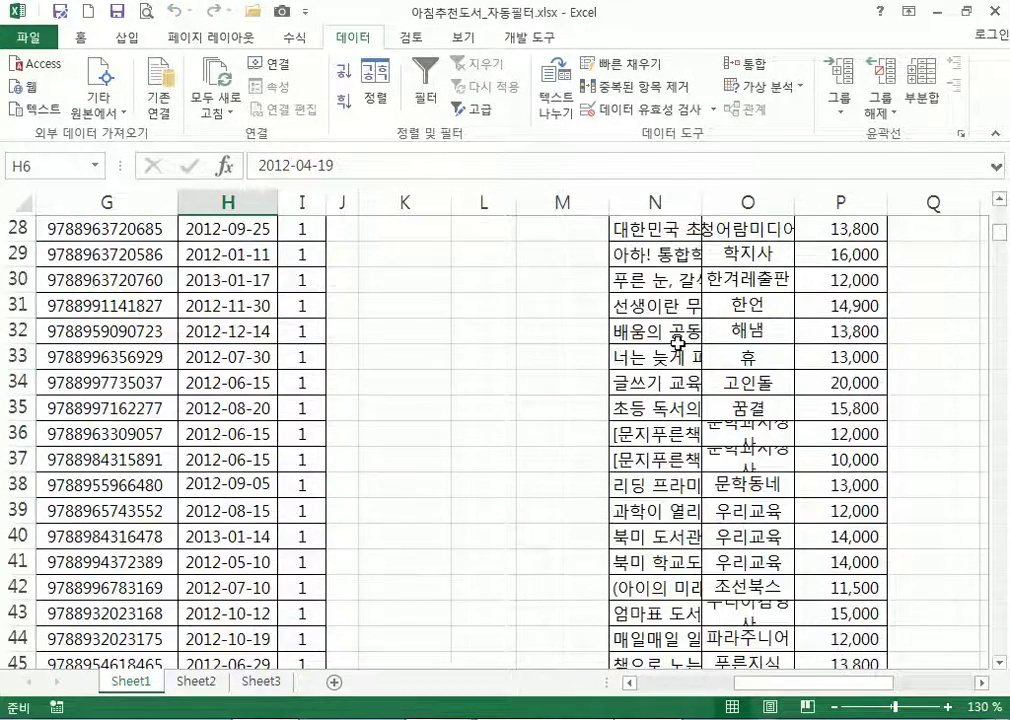
scroll(678, 342, up, 13)
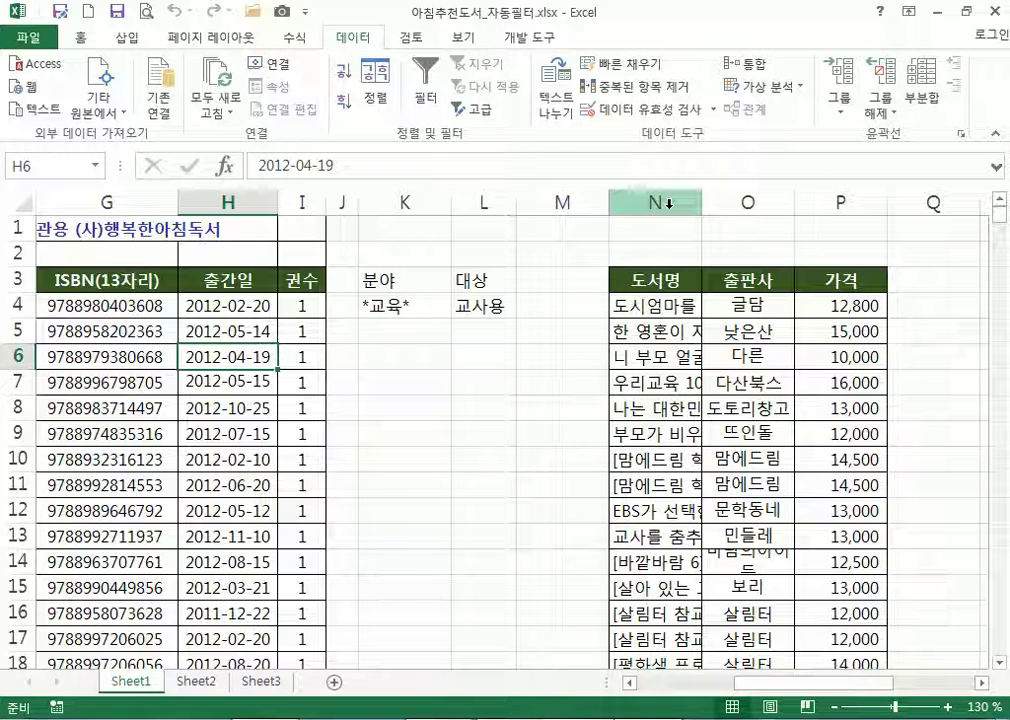
Center the text in the criteria range K3:L4 horizontally
drag(412, 276, 485, 301)
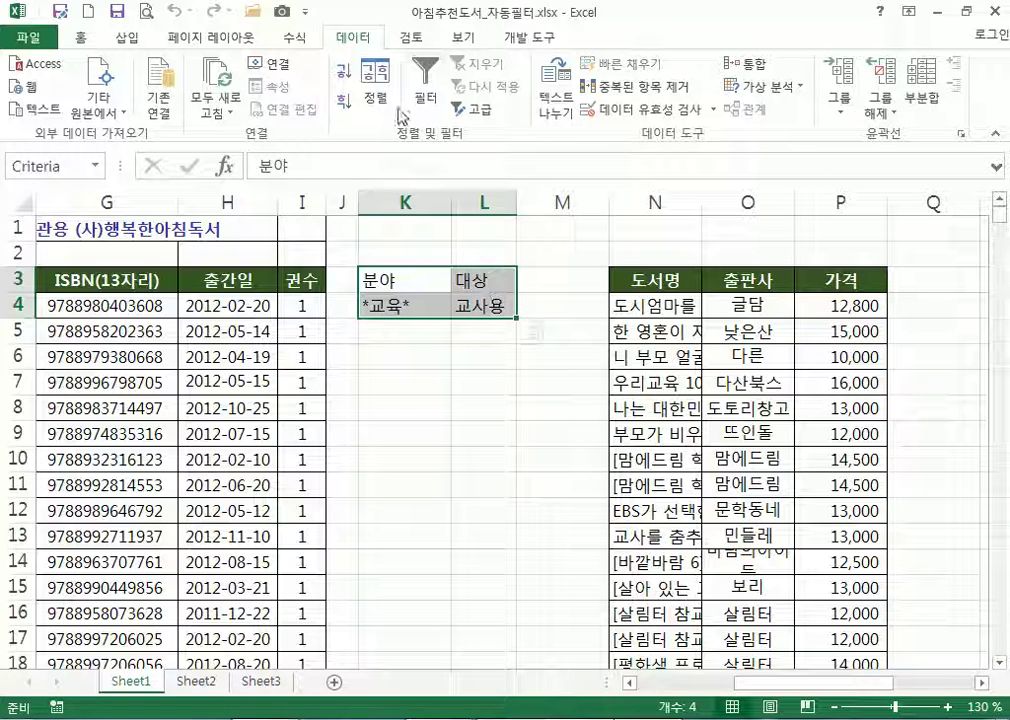
click(79, 38)
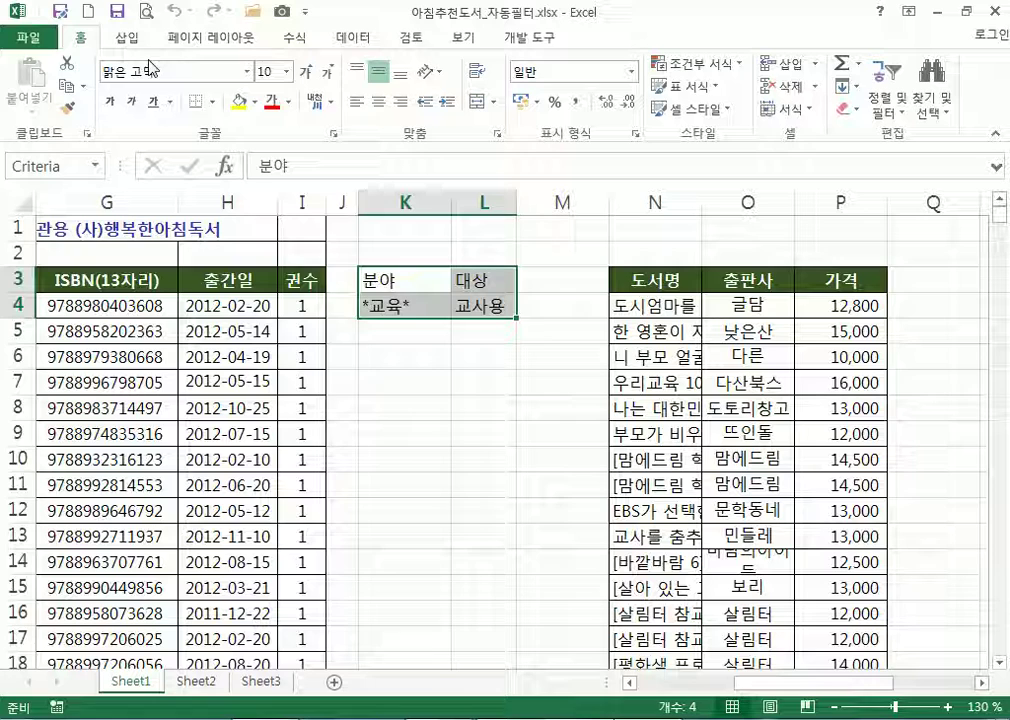
click(377, 101)
click(210, 101)
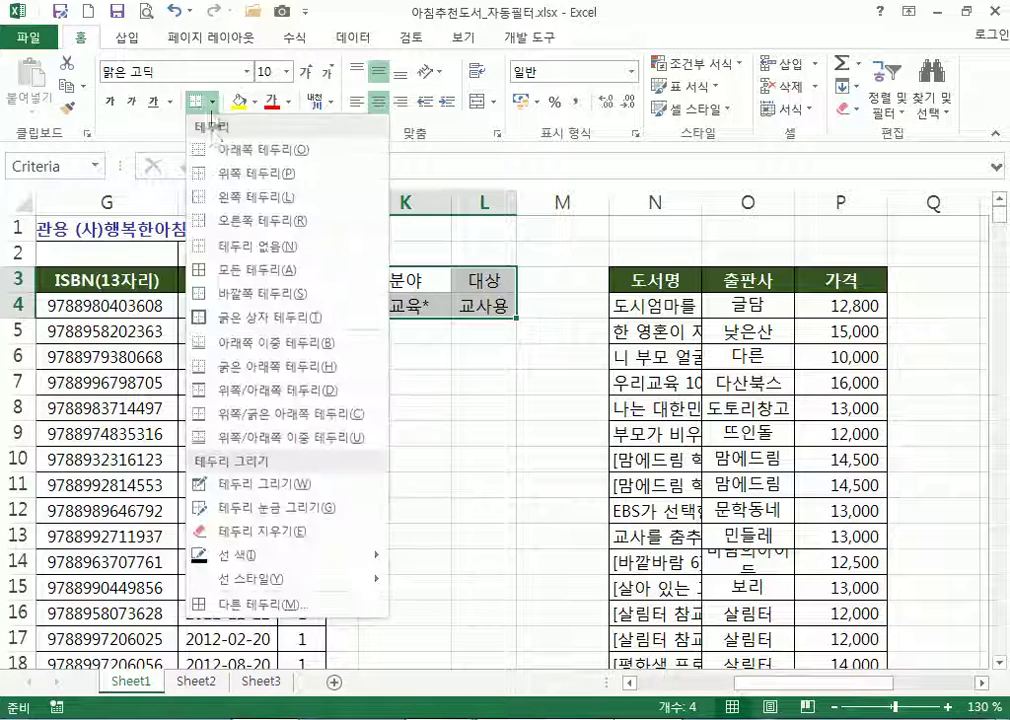
click(462, 331)
Try moving 교사용 from L4 down to L5, and undo the move
click(477, 316)
drag(477, 322, 480, 331)
drag(403, 280, 485, 333)
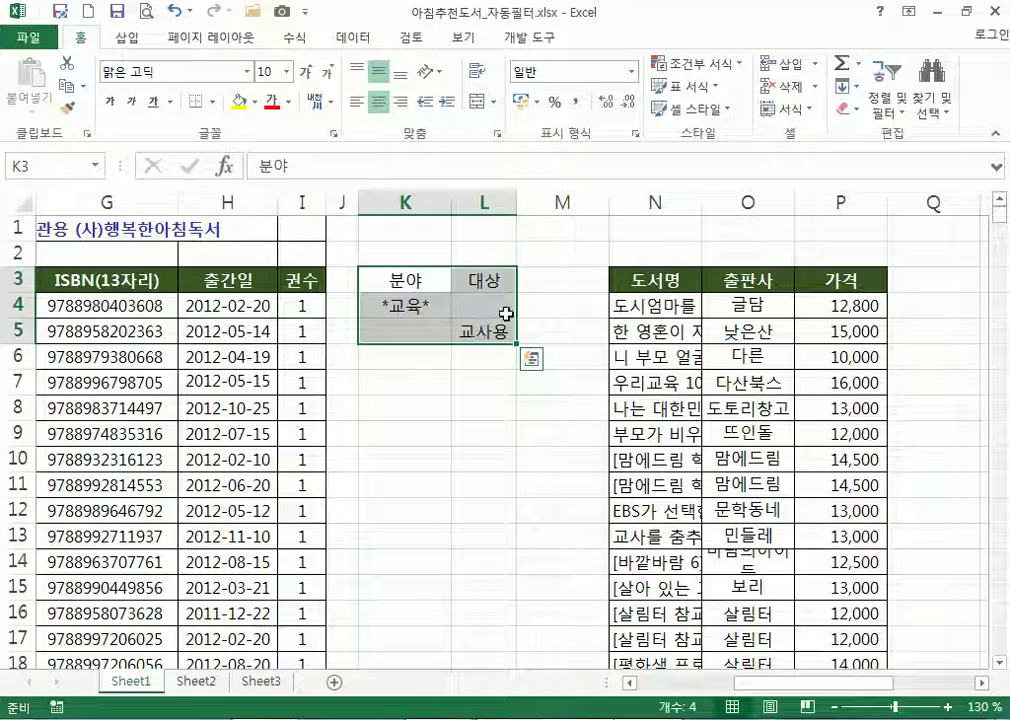
key(ctrl+z)
Move 교사용 from L4 to L5 so the 분야 and 대상 criteria sit on separate rows as an OR condition
drag(422, 293, 478, 310)
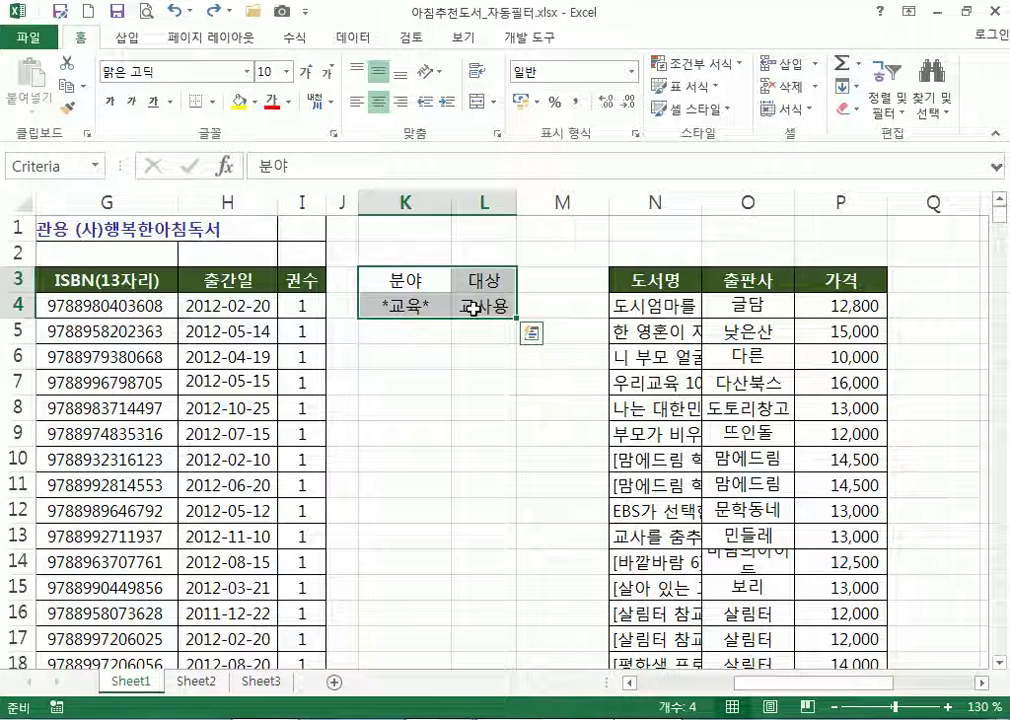
click(400, 305)
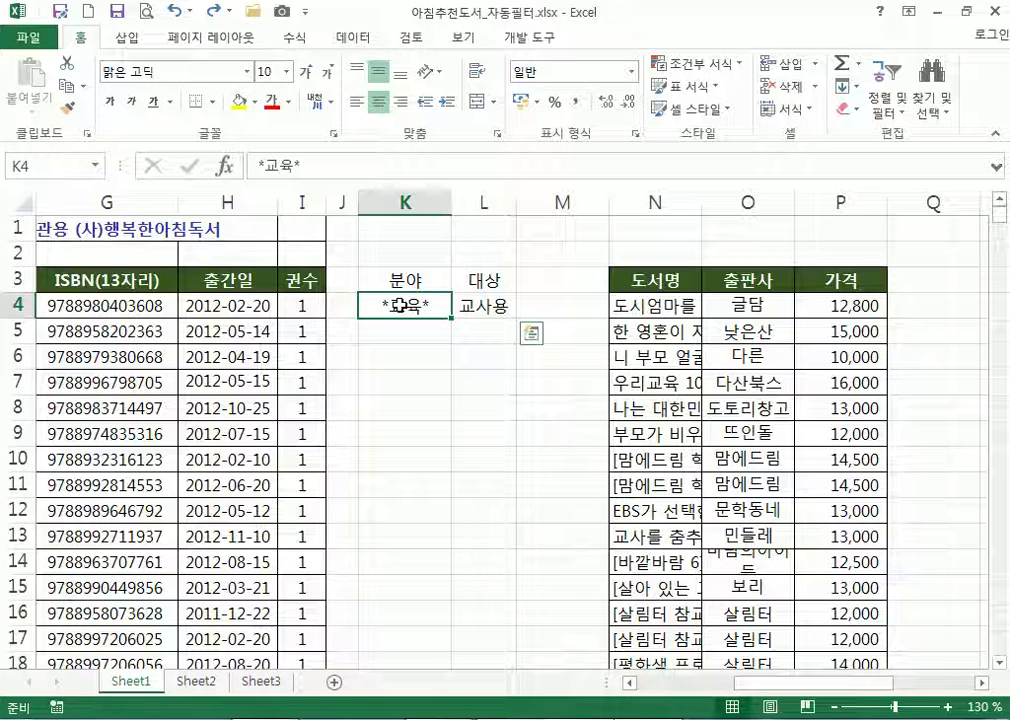
click(498, 307)
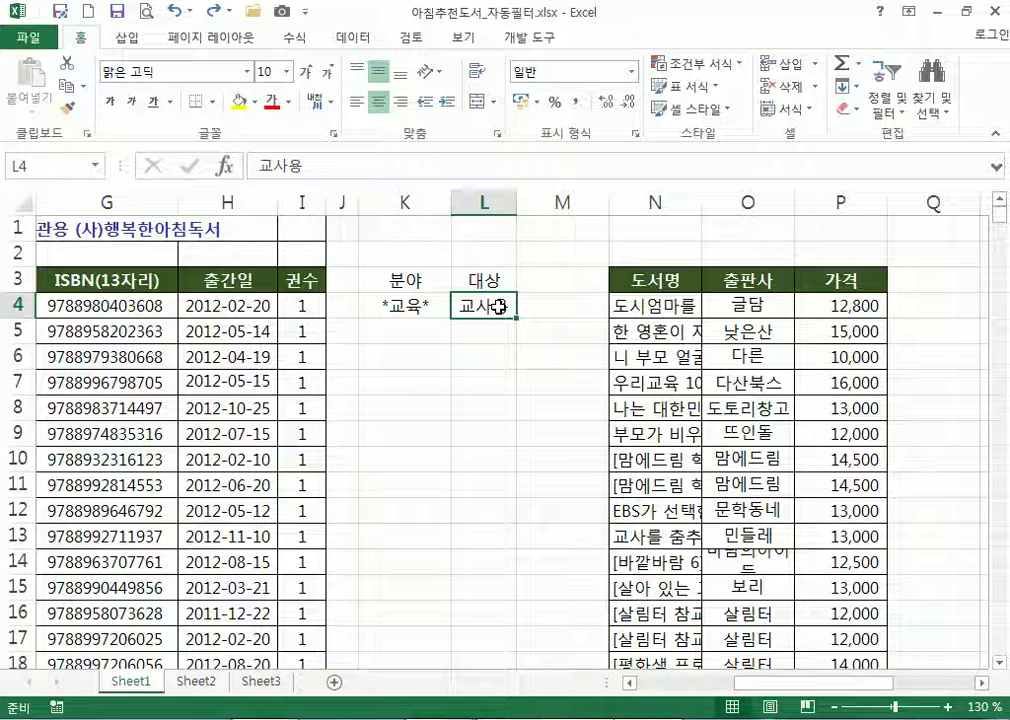
drag(487, 319, 488, 335)
drag(449, 280, 509, 334)
Copy the criteria block K3:L5 to K7 and swap its rows, placing 교사용 in L8 and *교육* in K9
key(ctrl+c)
click(408, 381)
key(ctrl+v)
click(419, 415)
drag(419, 418, 425, 440)
click(478, 431)
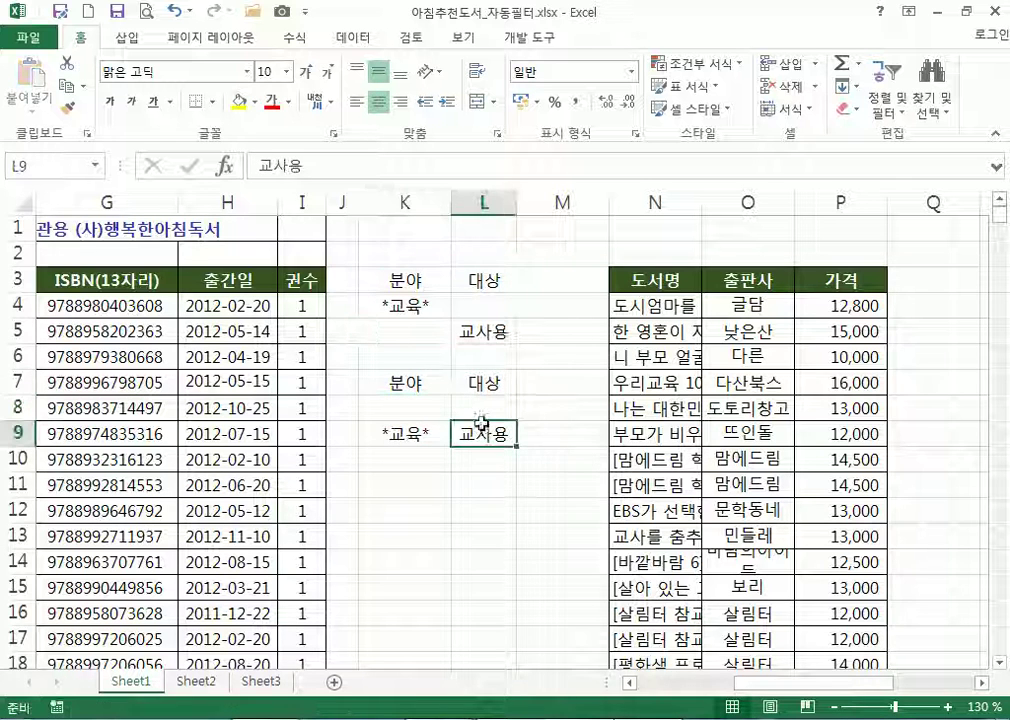
mouse_move(487, 428)
mouse_down()
mouse_move(487, 408)
mouse_move(480, 433)
mouse_up()
click(445, 388)
drag(408, 282, 478, 333)
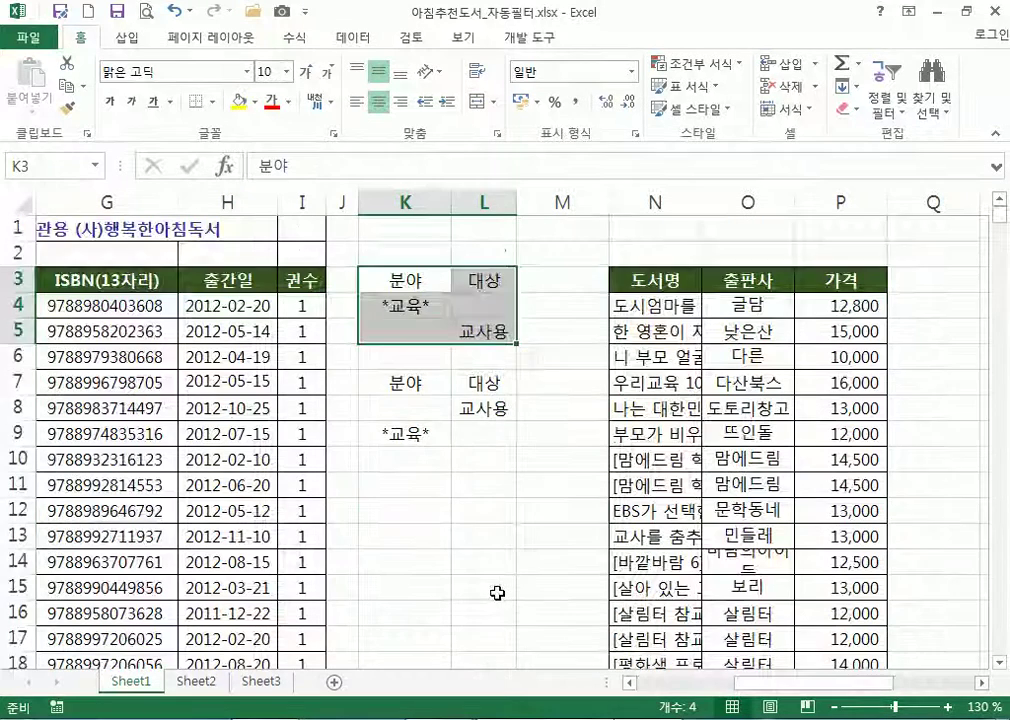
Enter an example criterion in K13:K14 with the header 성별 and the value 남
scroll(496, 593, down, 2)
click(395, 377)
text(성별)
key(Return)
text(남)
Add 취미 with the value 축구 in L13:L14, completing the same-row AND example beside 성별
key(Tab)
key(Up)
text(췸)
key(Return)
text(ㅊㅜㄱㄱ)
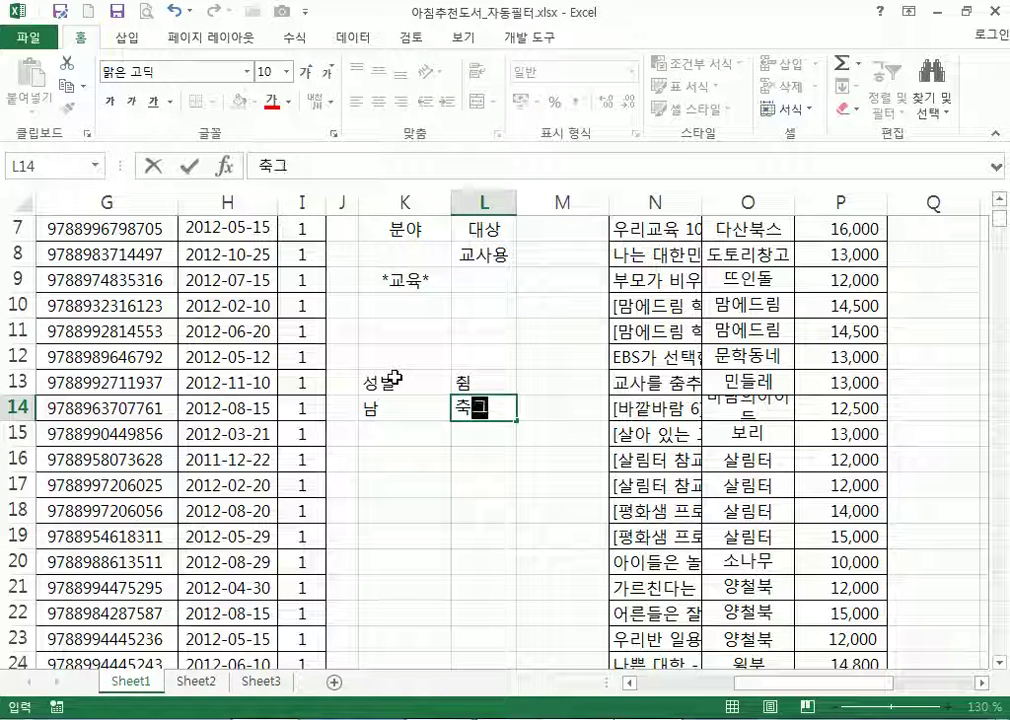
text(ㅜ)
key(Up)
text(ㅊㅜㅣㅁㅣ)
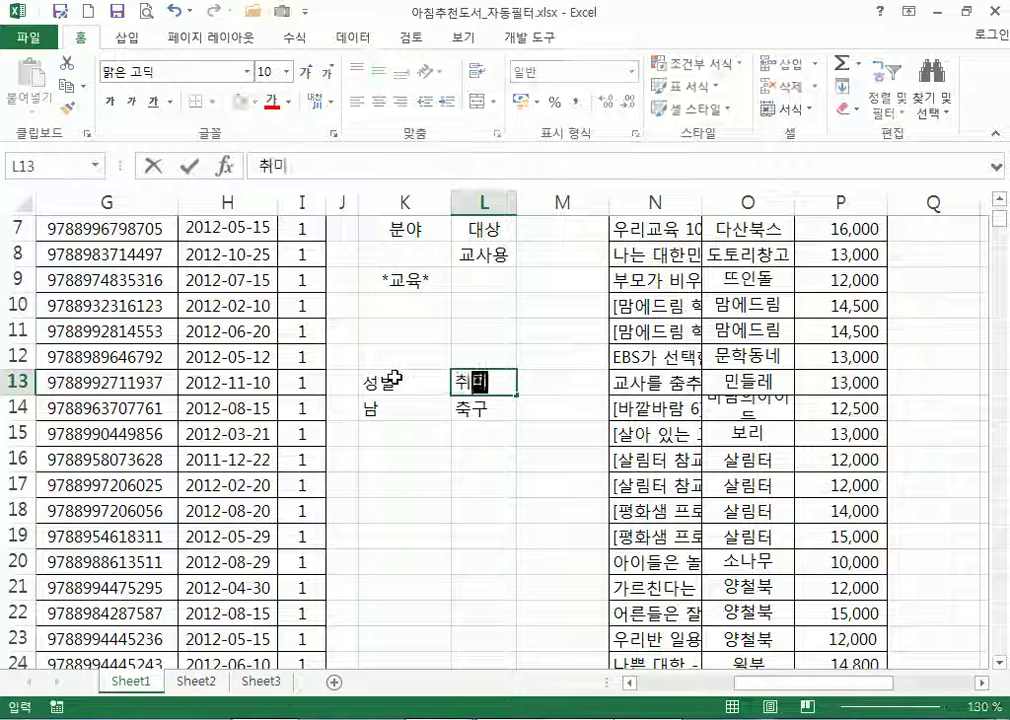
key(Return)
drag(394, 378, 469, 404)
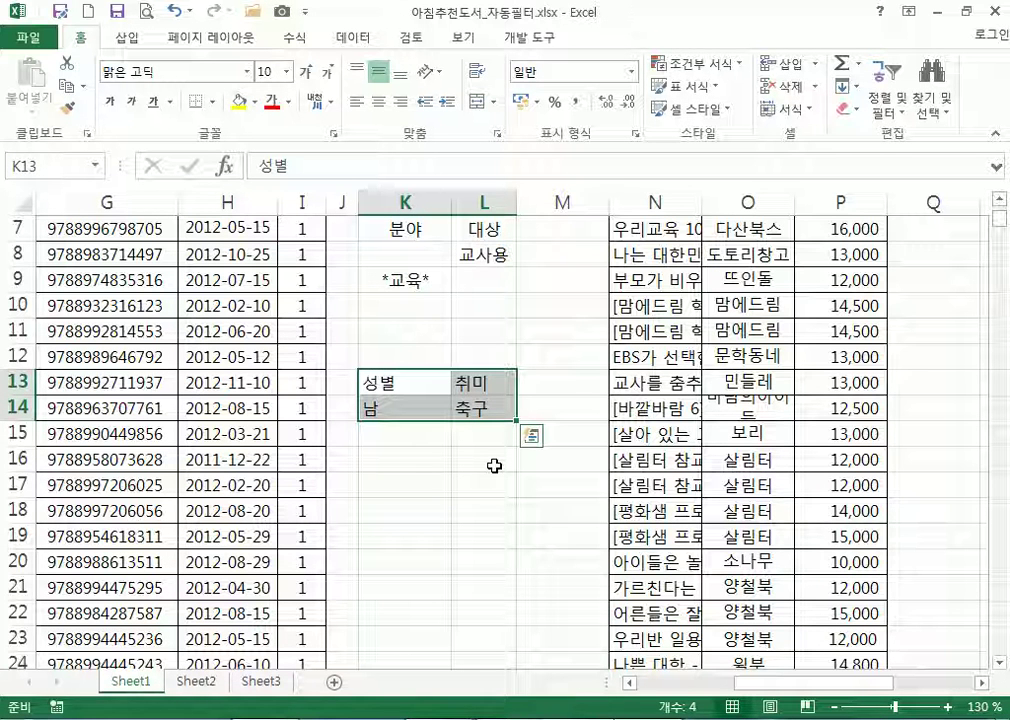
Try the OR layout by moving 축구 from L14 down to L15, and return it to L14
click(473, 409)
drag(480, 421, 480, 444)
drag(410, 383, 478, 440)
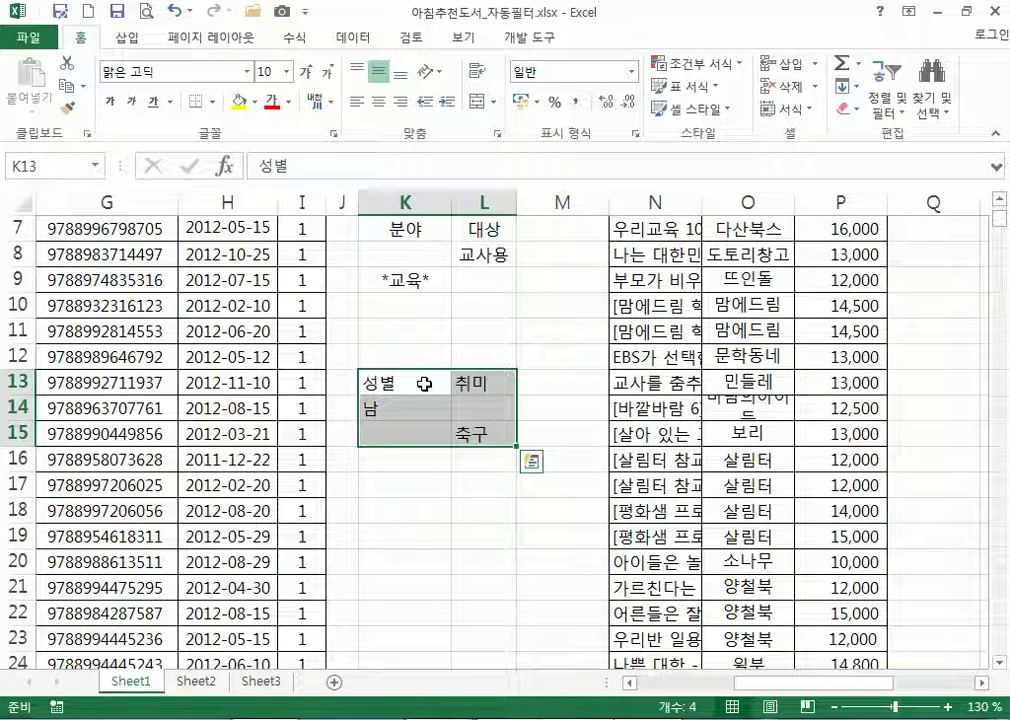
click(463, 425)
mouse_move(463, 421)
mouse_down()
mouse_move(476, 394)
mouse_move(479, 407)
mouse_up()
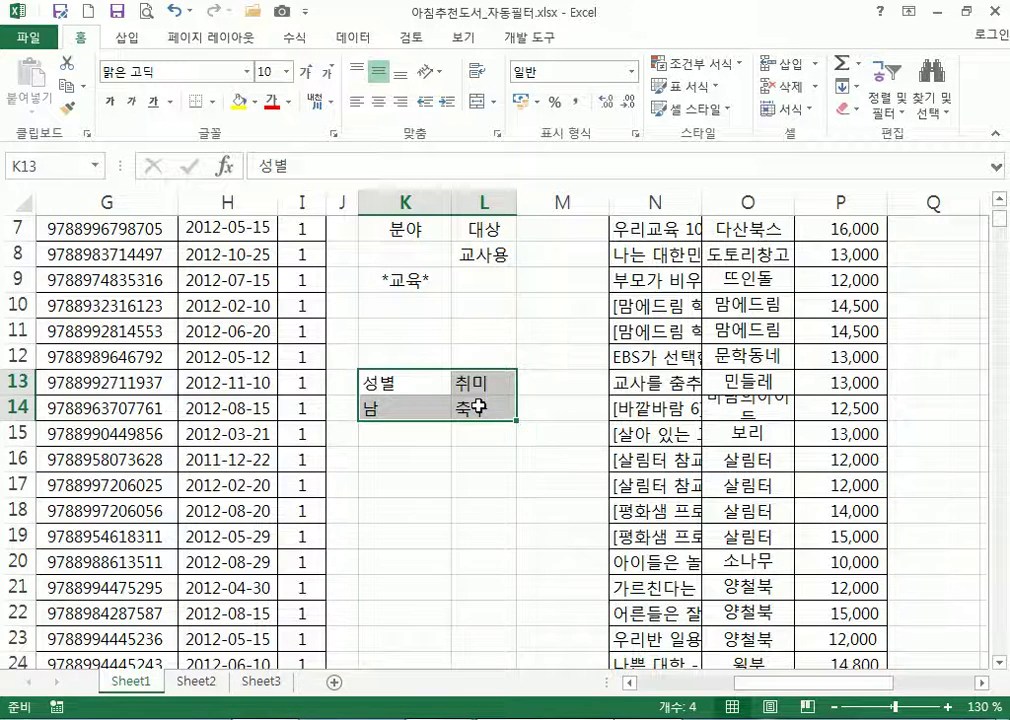
Enter a numeric example criterion in K17:K18 with the header 국어 and the condition >=60
scroll(472, 398, down, 2)
click(428, 330)
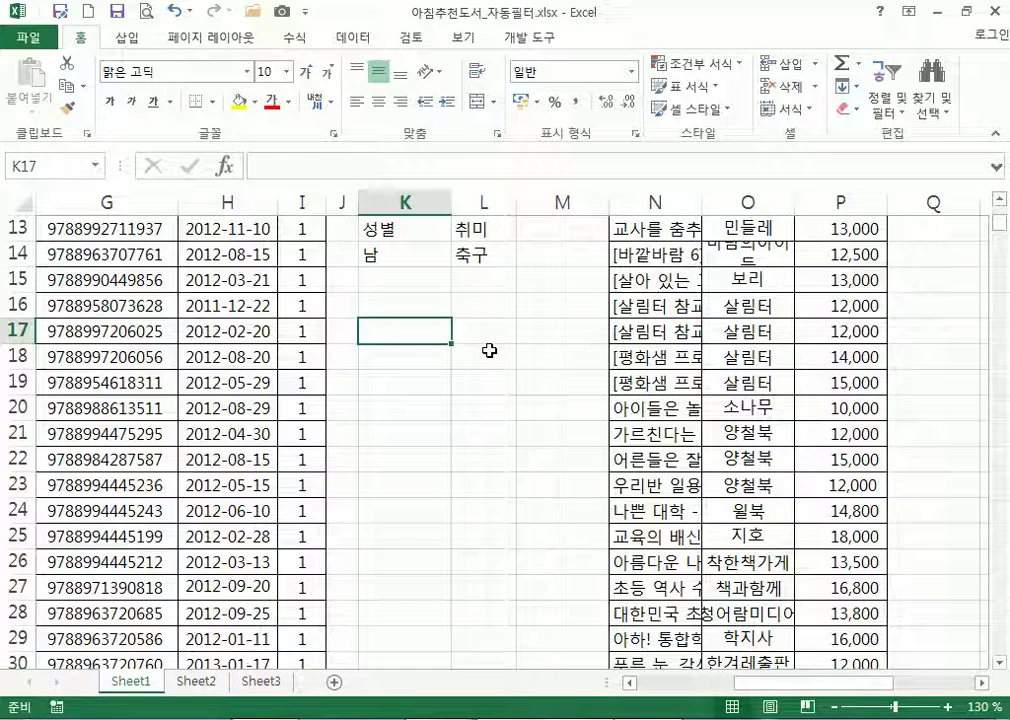
text(국어)
key(Return)
text(>=60)
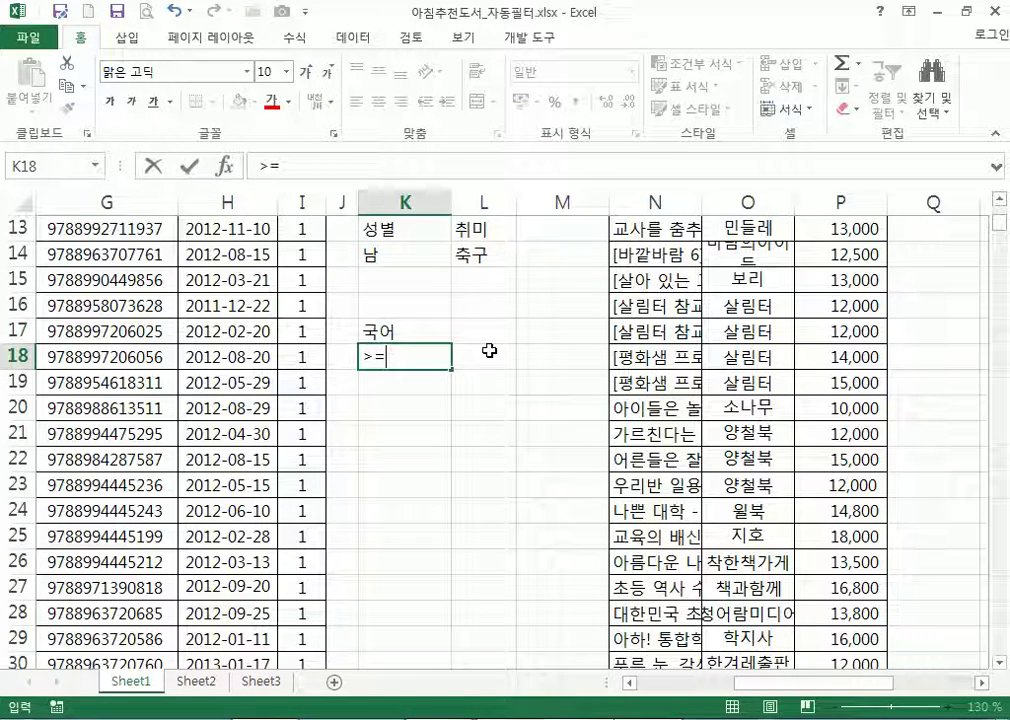
Add 영어 with the condition >=60 in L17:L18 and select the criteria block K17:L18 for a closer look
key(Tab)
key(Up)
text(영어)
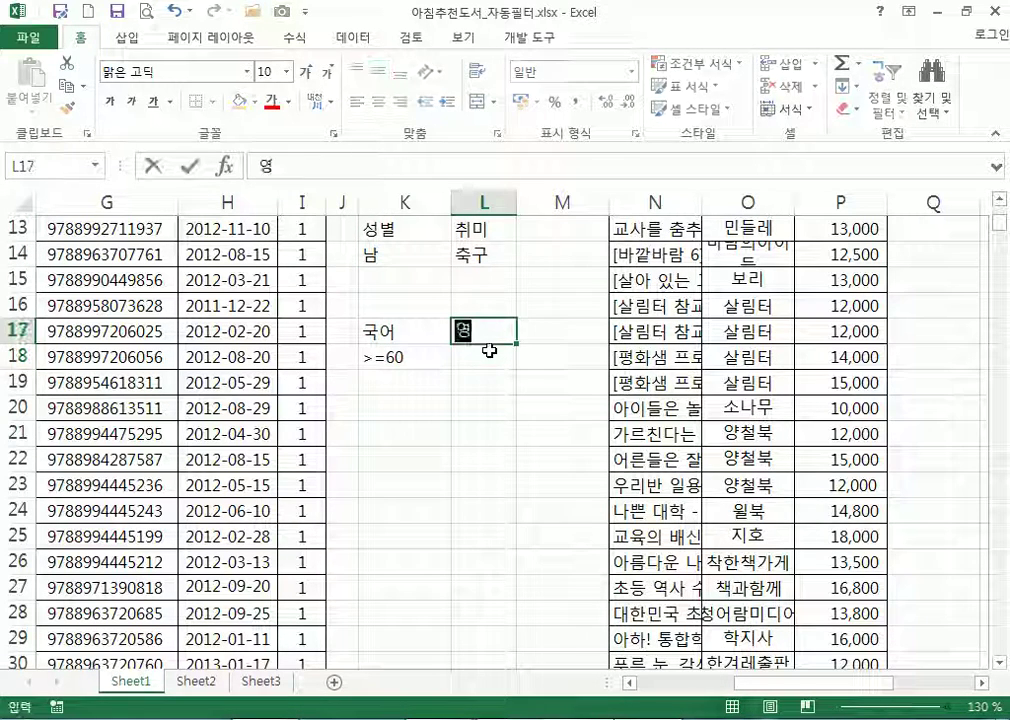
key(Return)
text(>=60)
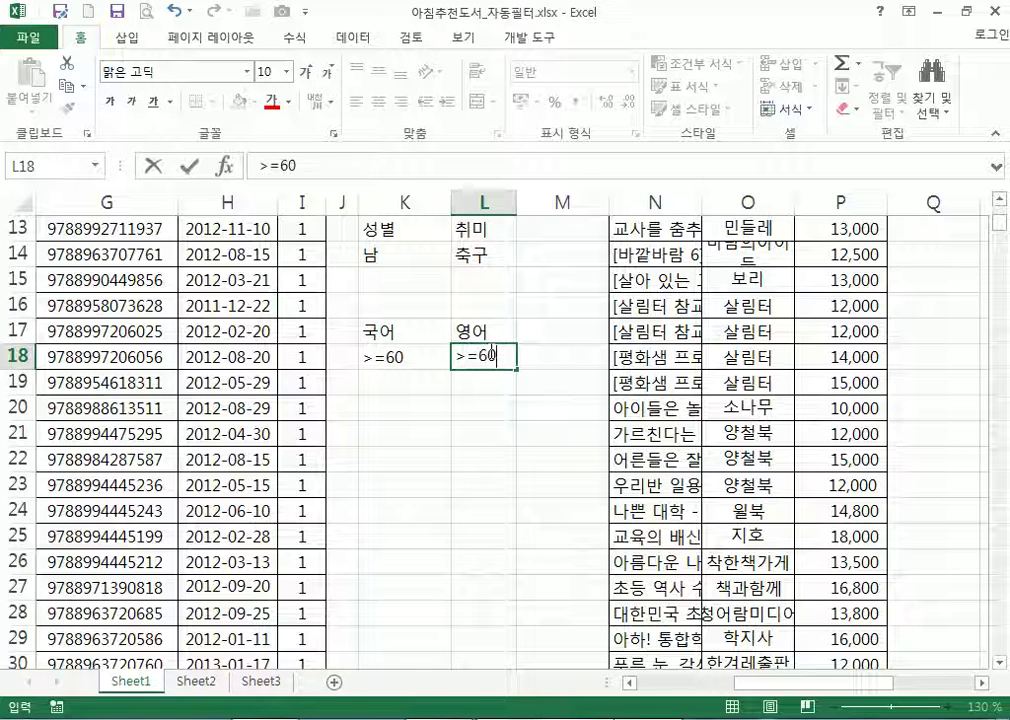
key(Return)
click(442, 324)
drag(485, 345, 485, 356)
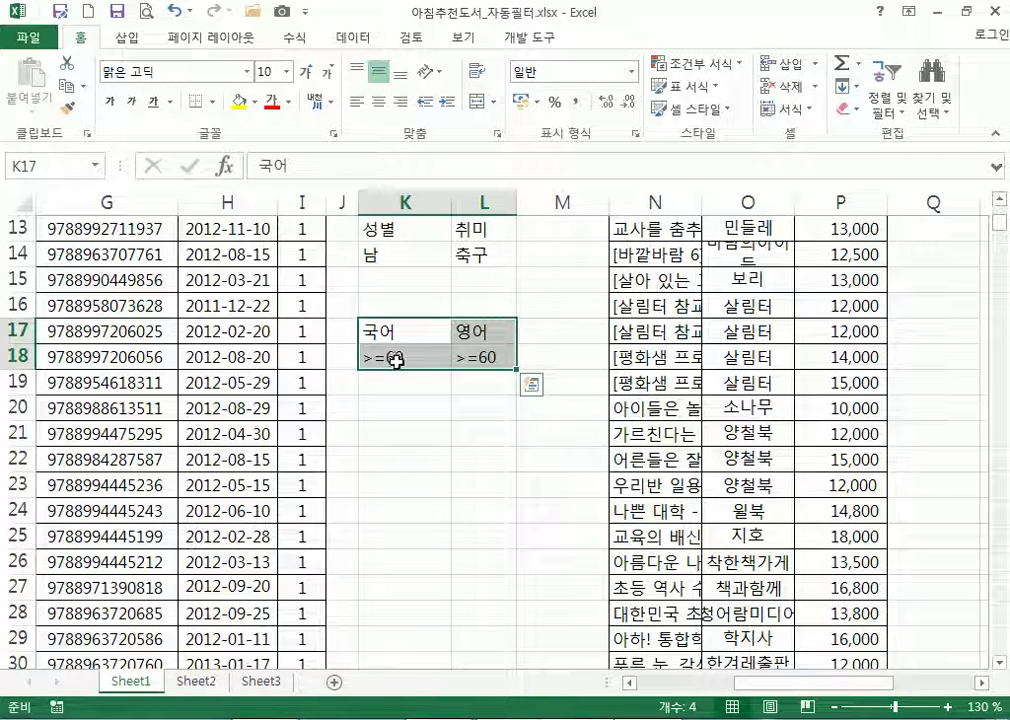
ctrl+scroll(462, 354, up, 2)
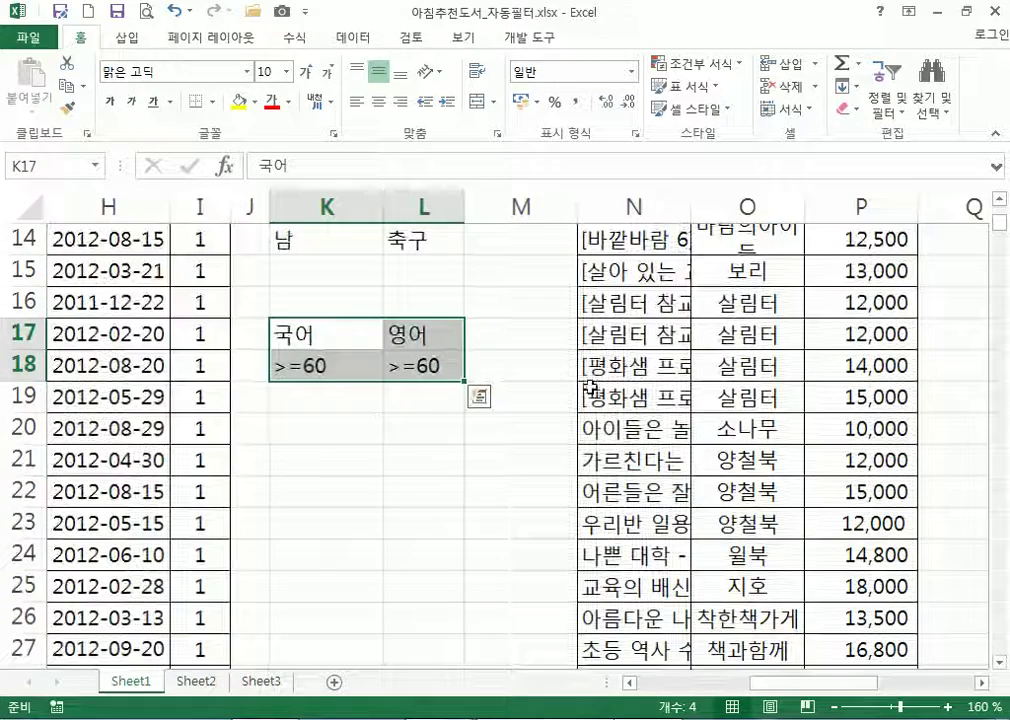
Try the OR layout by moving the 영어 condition from L18 down to L19, and return it to L18
click(320, 449)
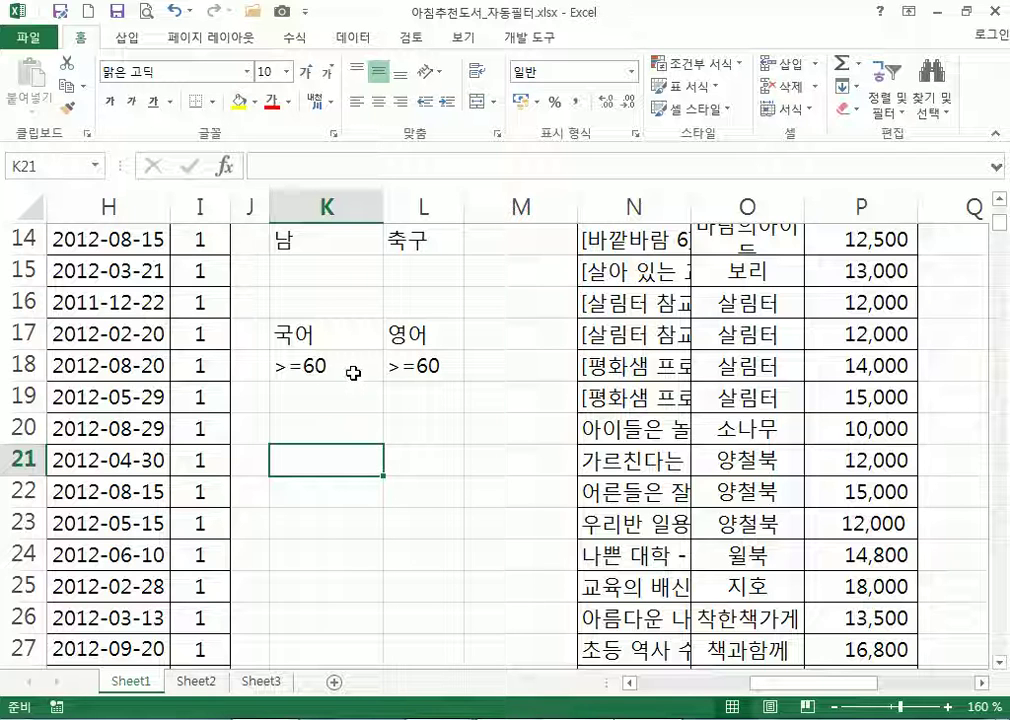
click(410, 370)
drag(420, 395, 422, 397)
drag(345, 345, 400, 402)
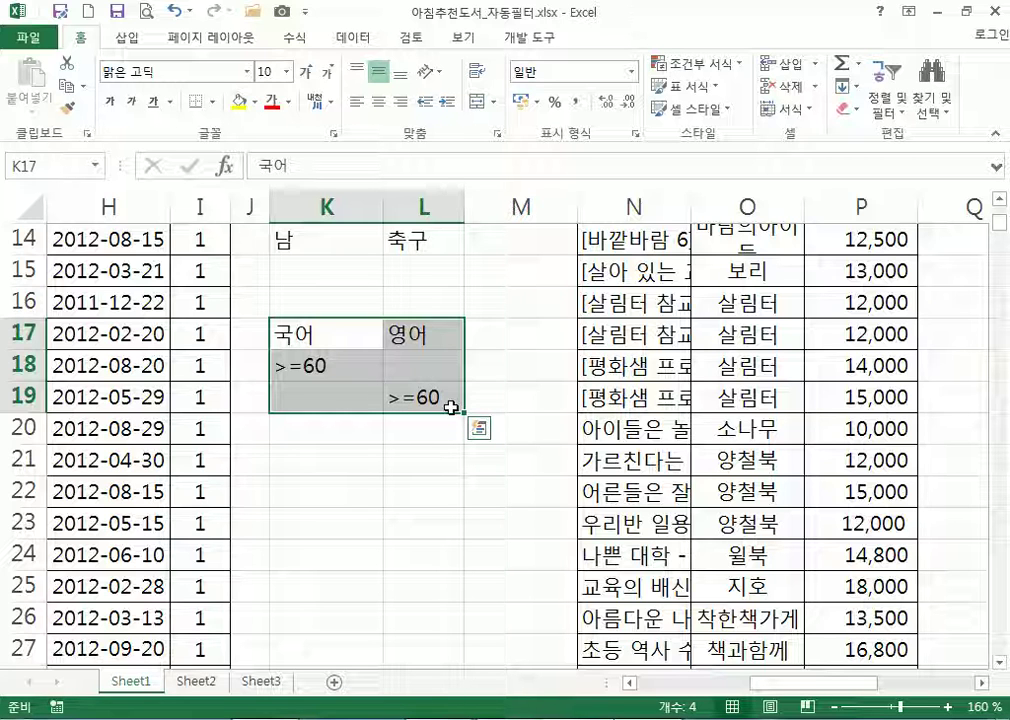
click(421, 397)
drag(428, 383, 418, 352)
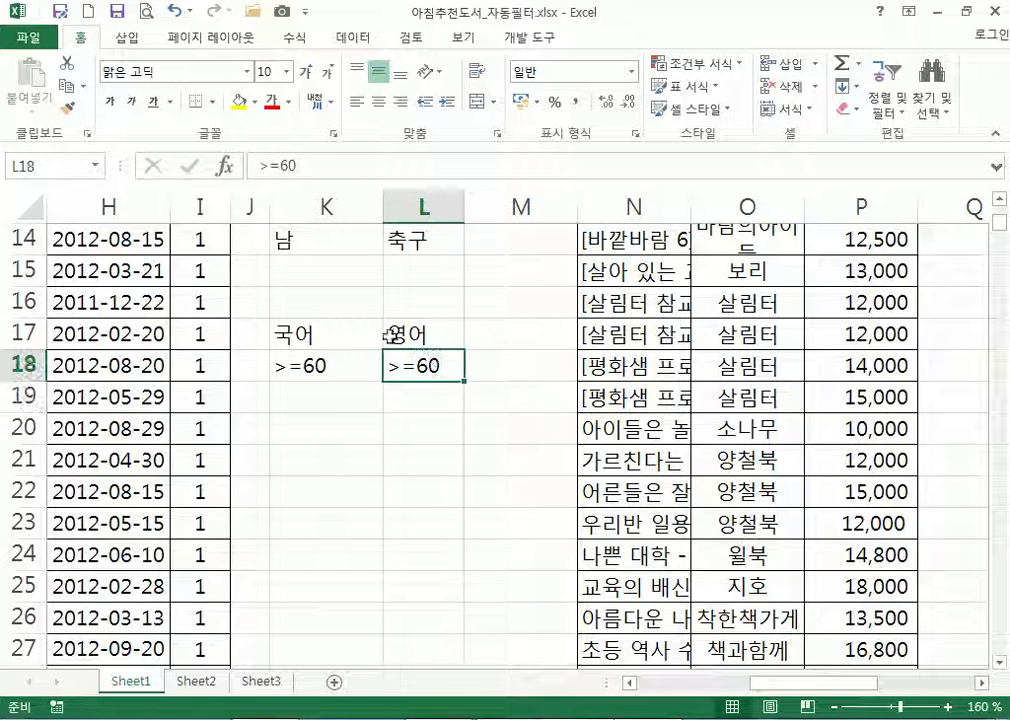
drag(345, 328, 417, 367)
click(410, 372)
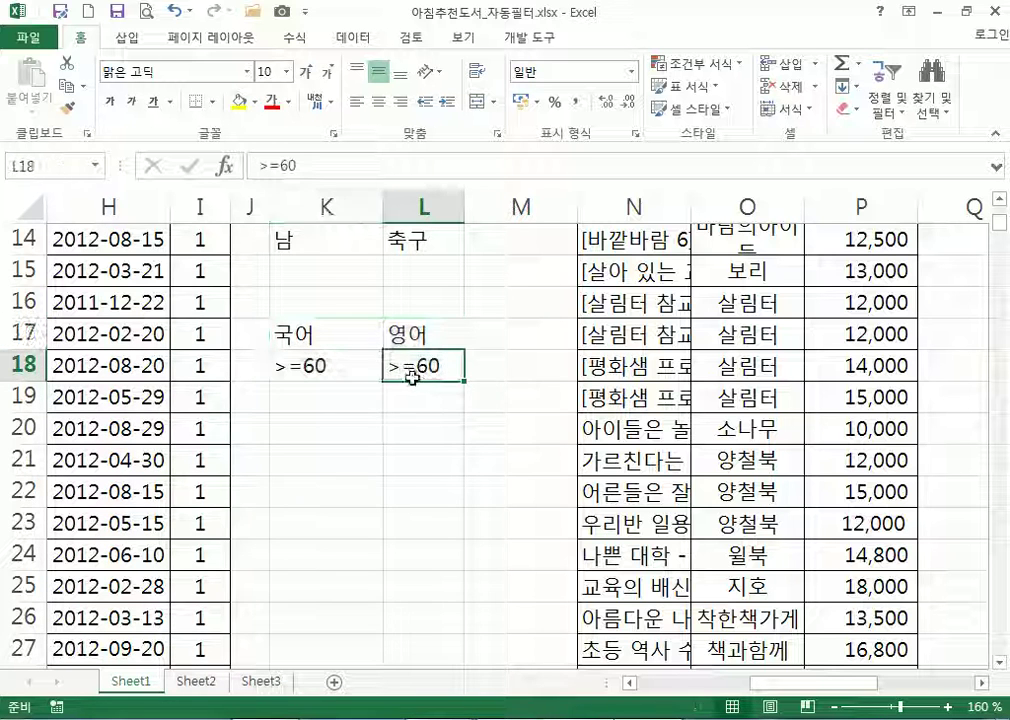
Select the 분야 and 대상 criteria block K3:L5, and switch to the 카드청구.xlsx workbook
scroll(420, 380, up, 5)
drag(343, 296, 444, 368)
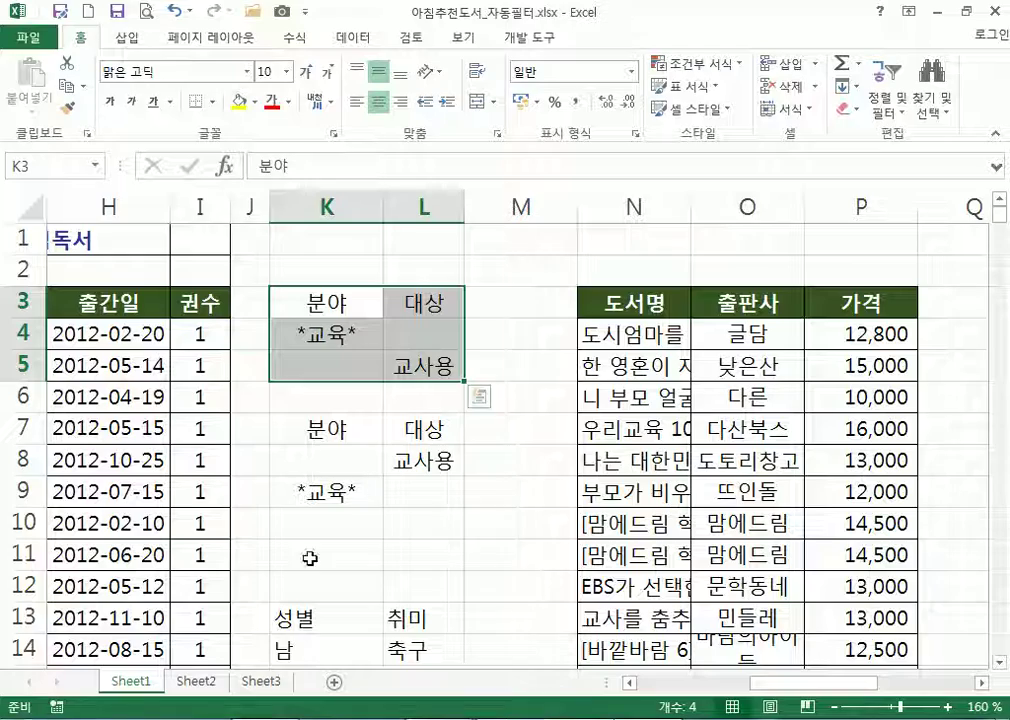
key(alt+Tab)
double_click(333, 261)
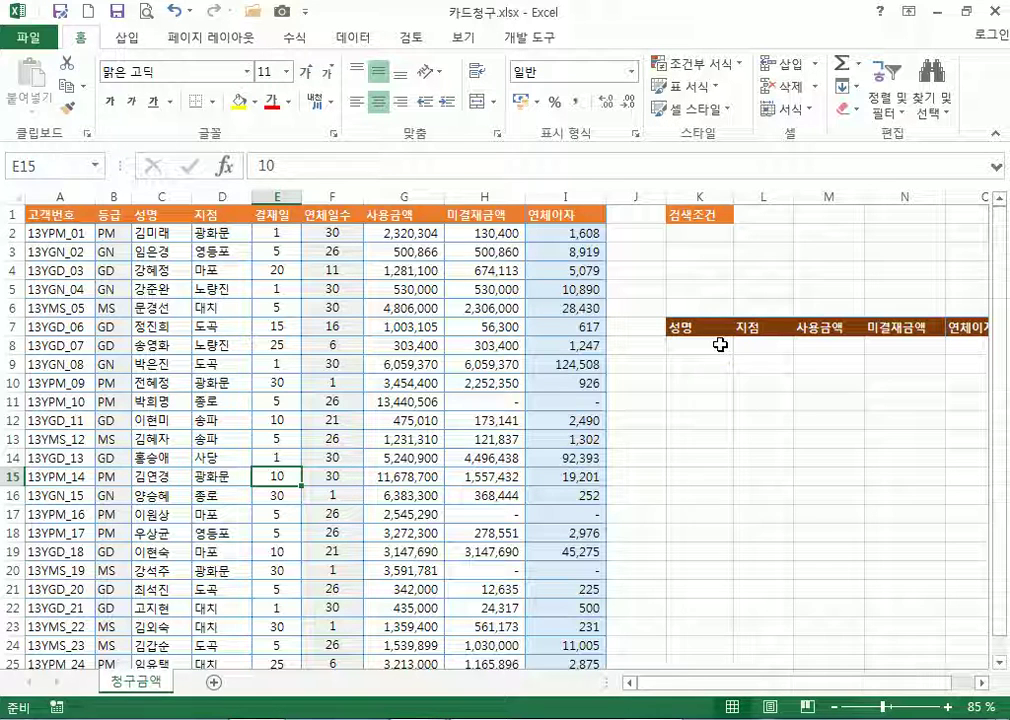
Examine the source headings in A1:I1 and the extract headings in K7:O7 on the 청구금액 sheet
drag(760, 685, 712, 690)
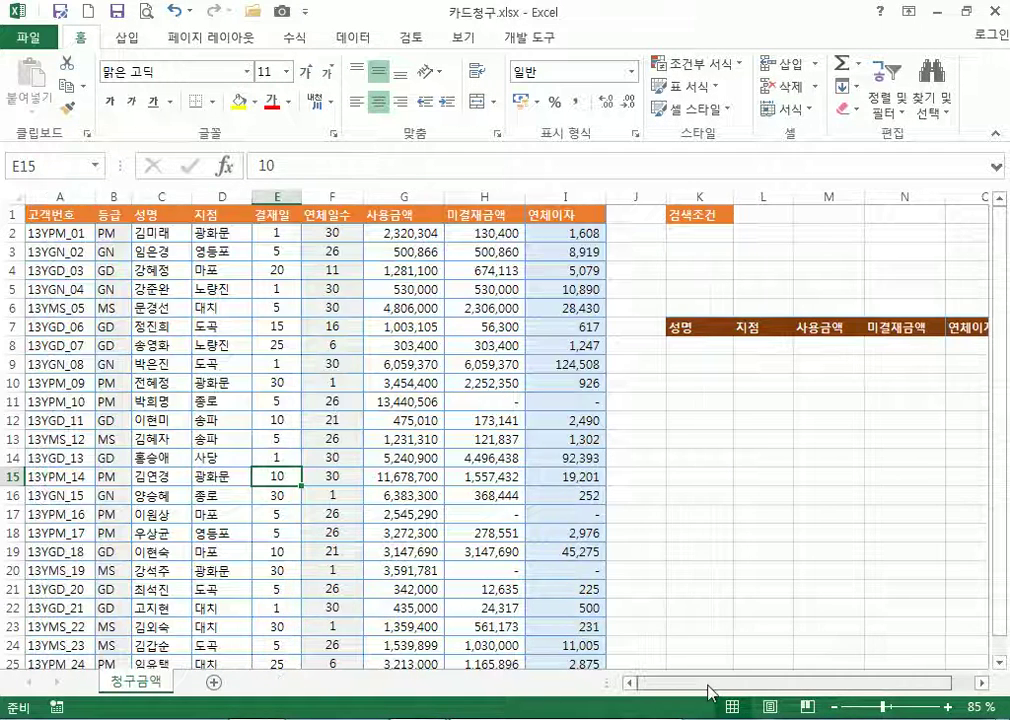
click(58, 214)
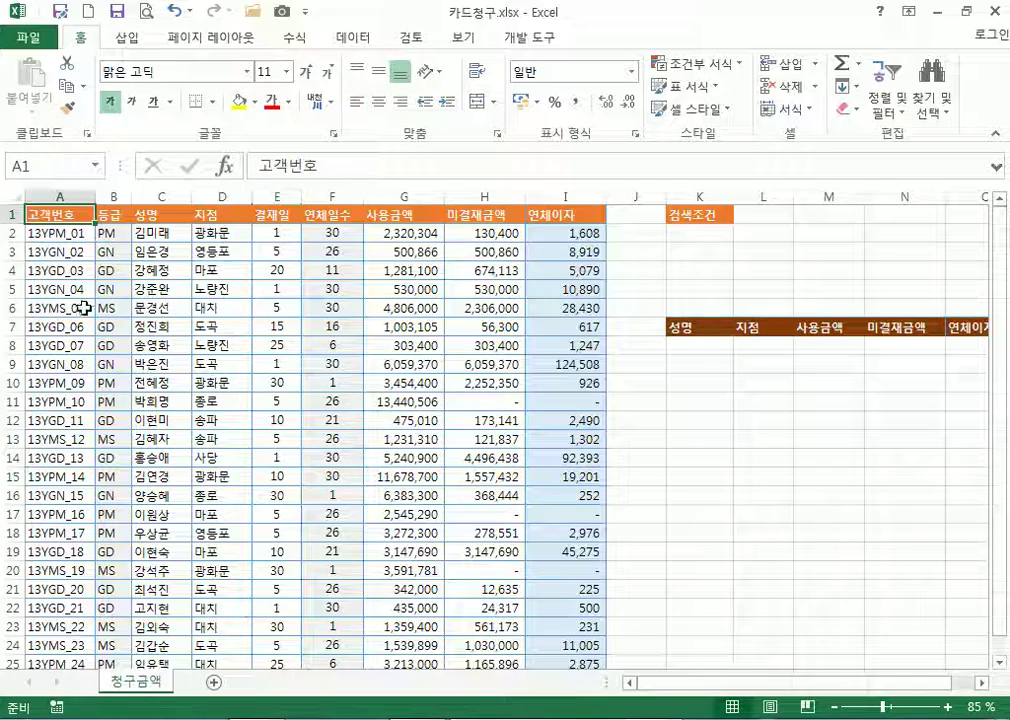
scroll(86, 305, up, 2)
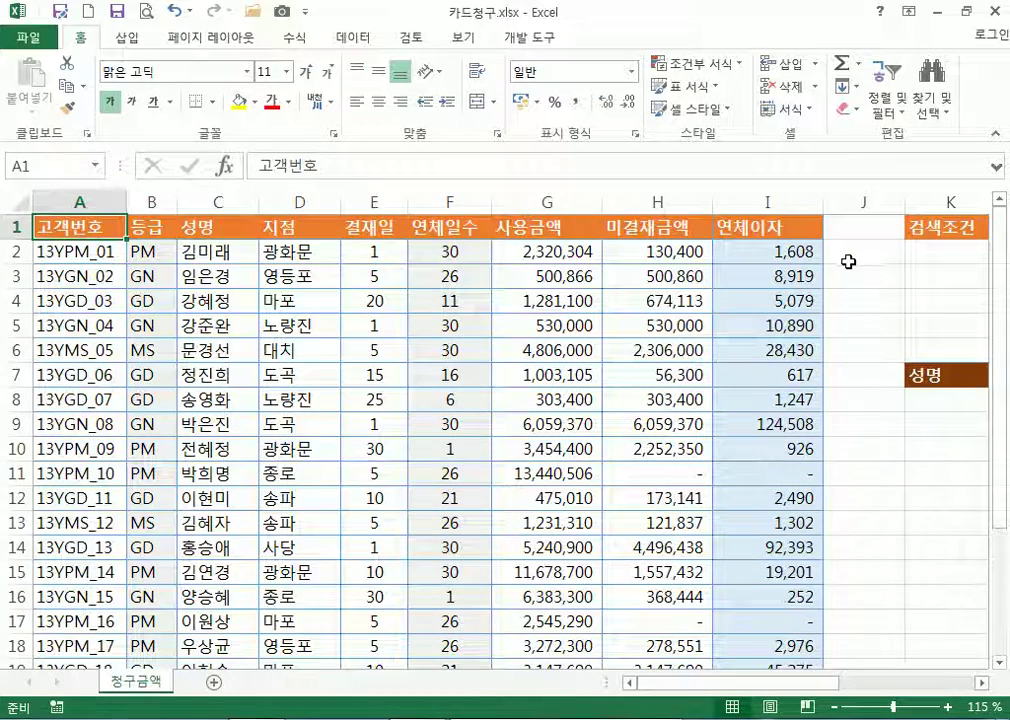
drag(777, 228, 59, 222)
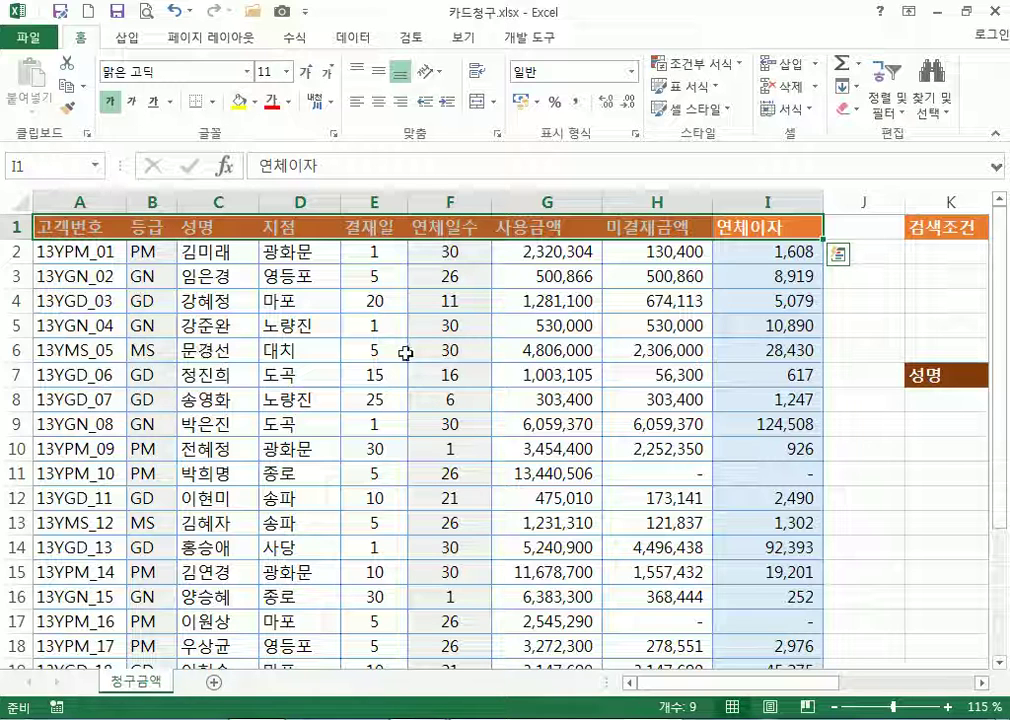
drag(808, 688, 936, 684)
drag(492, 378, 823, 379)
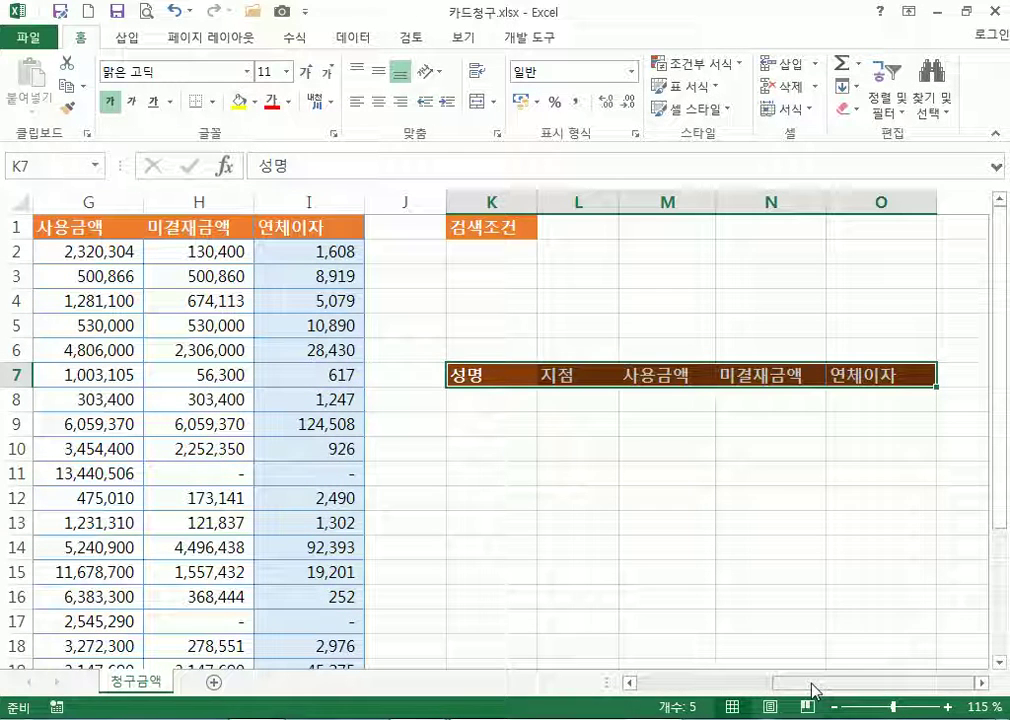
drag(813, 690, 854, 681)
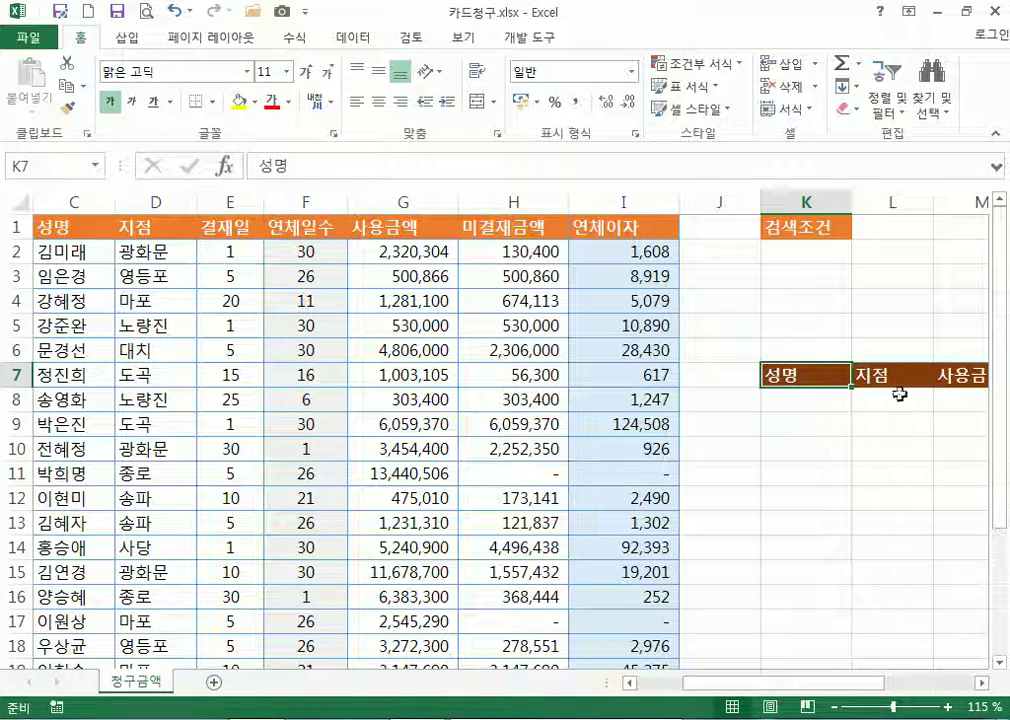
drag(822, 690, 889, 686)
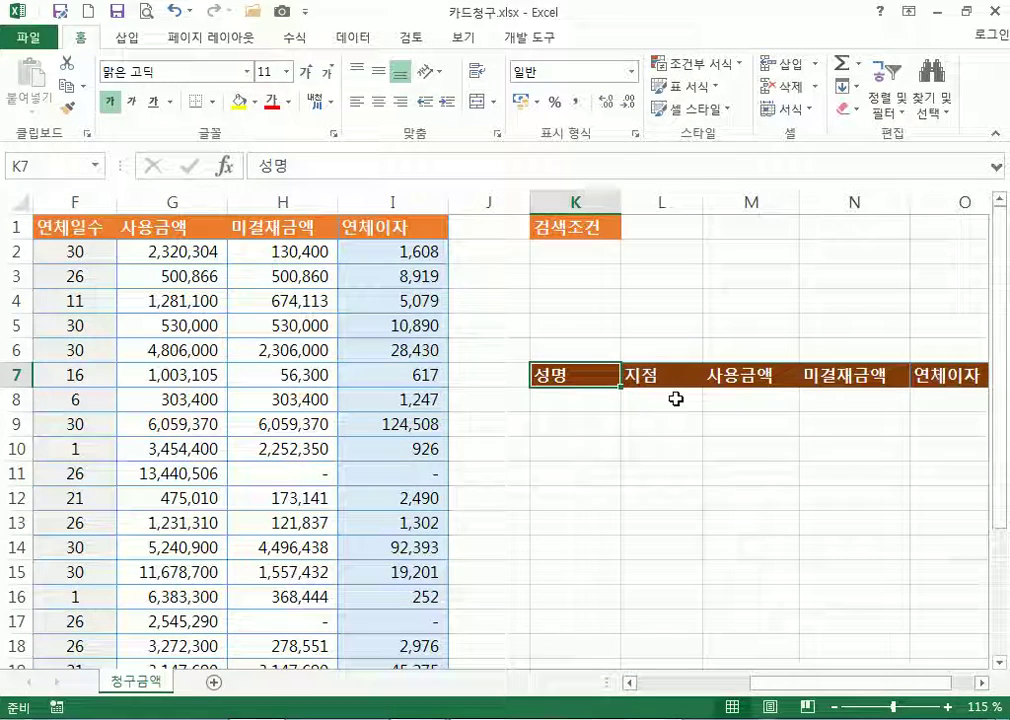
drag(602, 375, 960, 376)
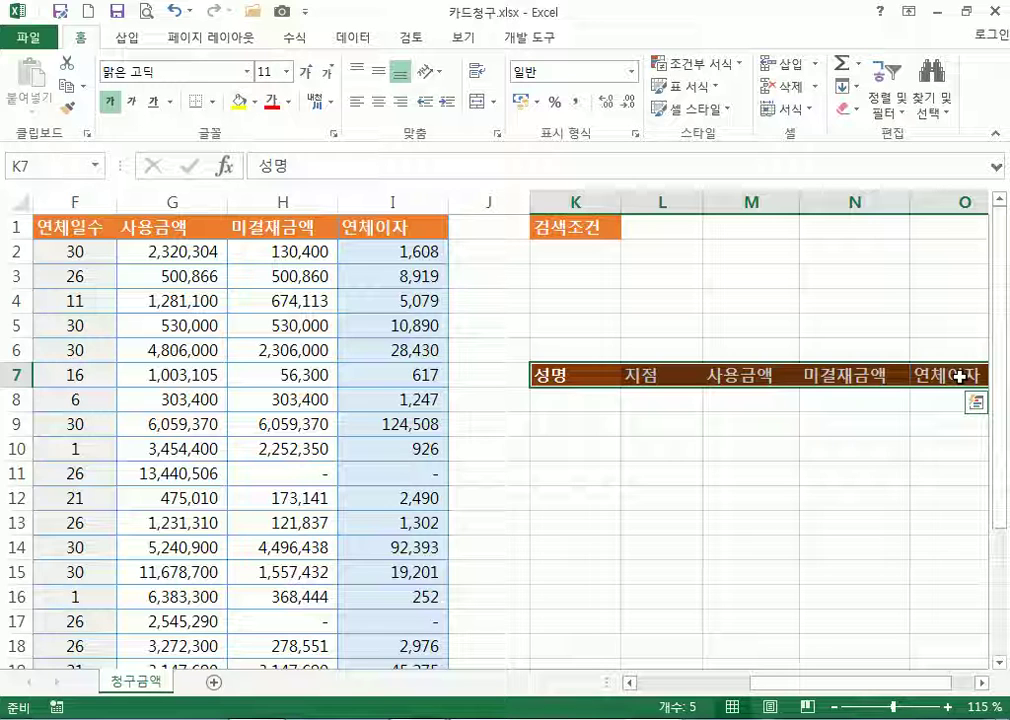
key(Home)
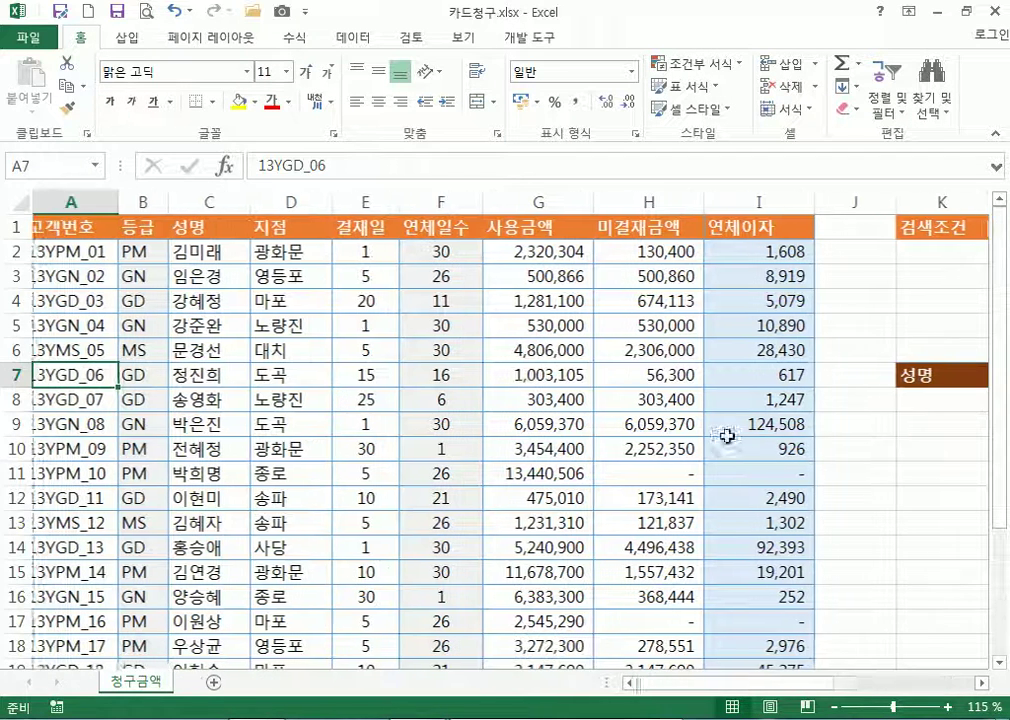
Try swapping the 성명 and 지점 headings in K7:L7 of the extract row, and undo the swap
click(298, 226)
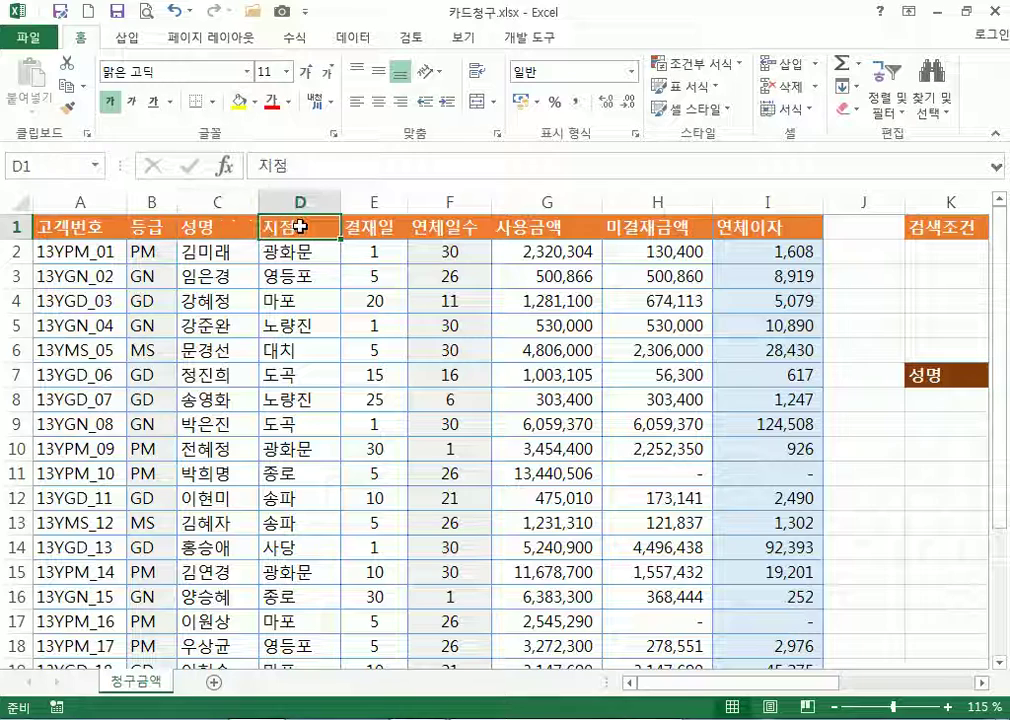
click(960, 380)
drag(824, 682, 902, 684)
click(808, 380)
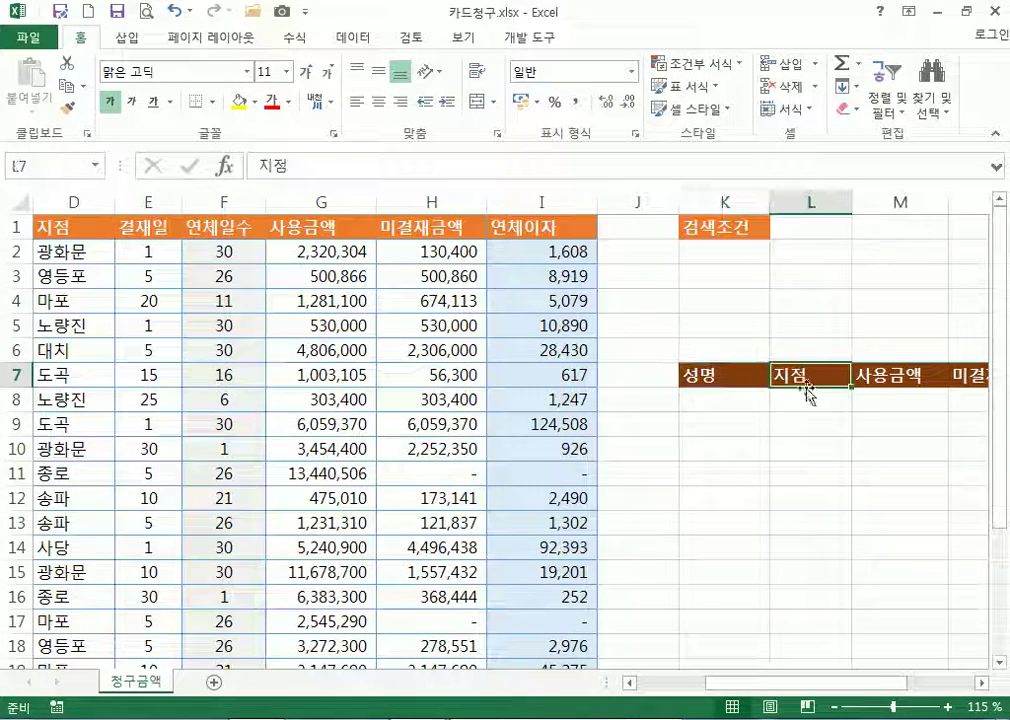
drag(807, 387, 815, 497)
click(757, 386)
click(806, 408)
click(746, 500)
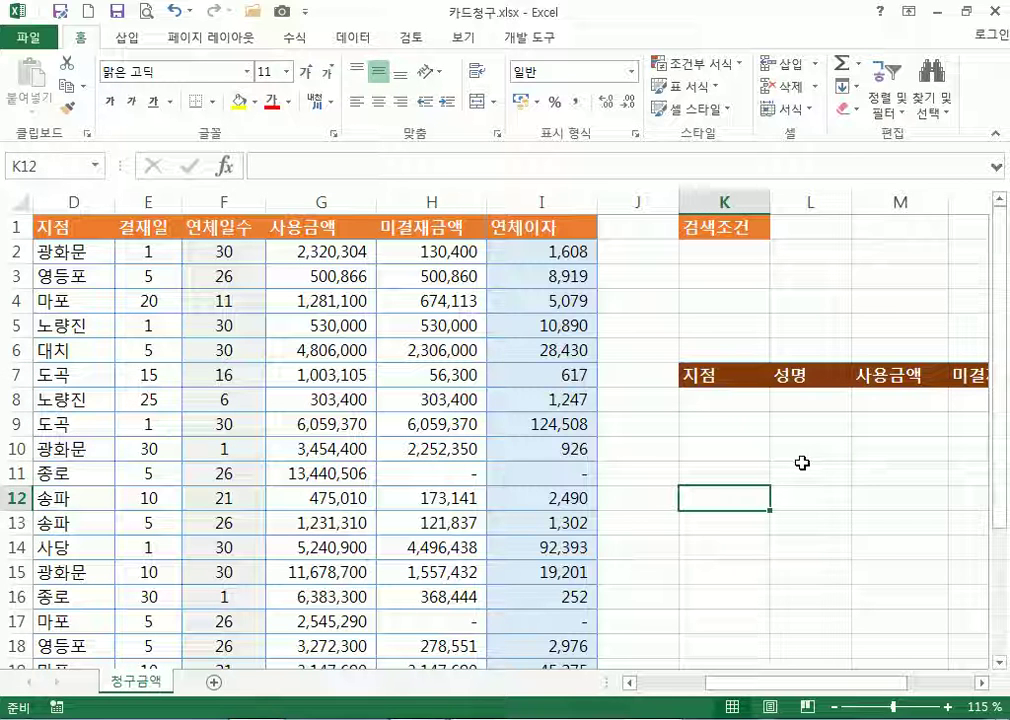
key(ctrl+z)
key(ctrl+z)
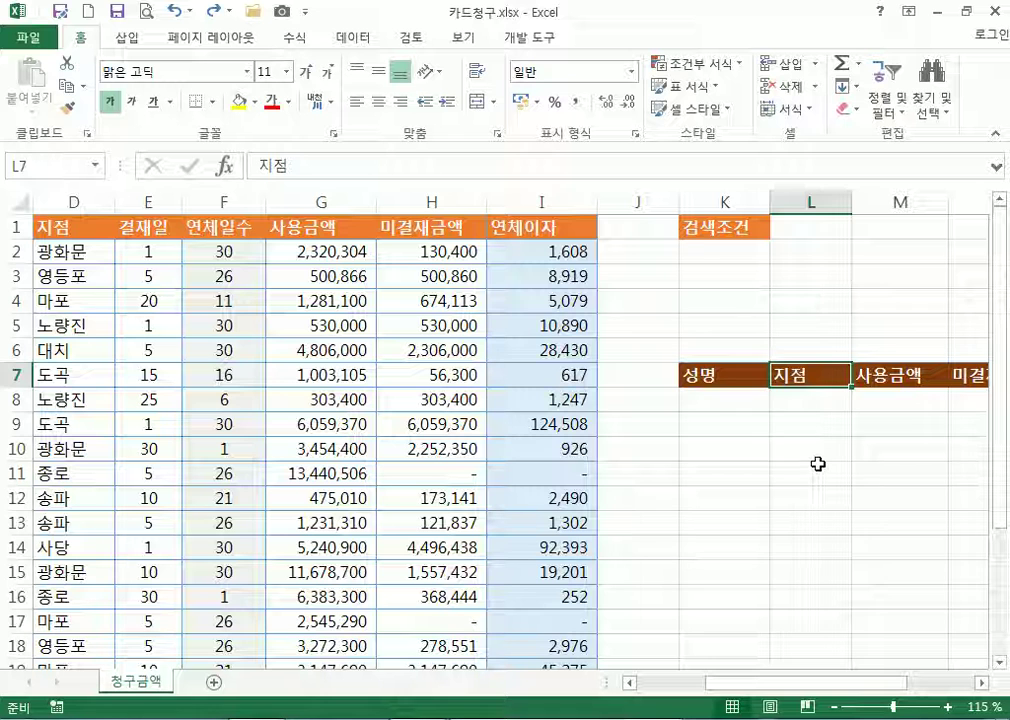
Enter the first search criterion under 검색조건, with the heading 등급 in K3 and PM in K4
click(709, 266)
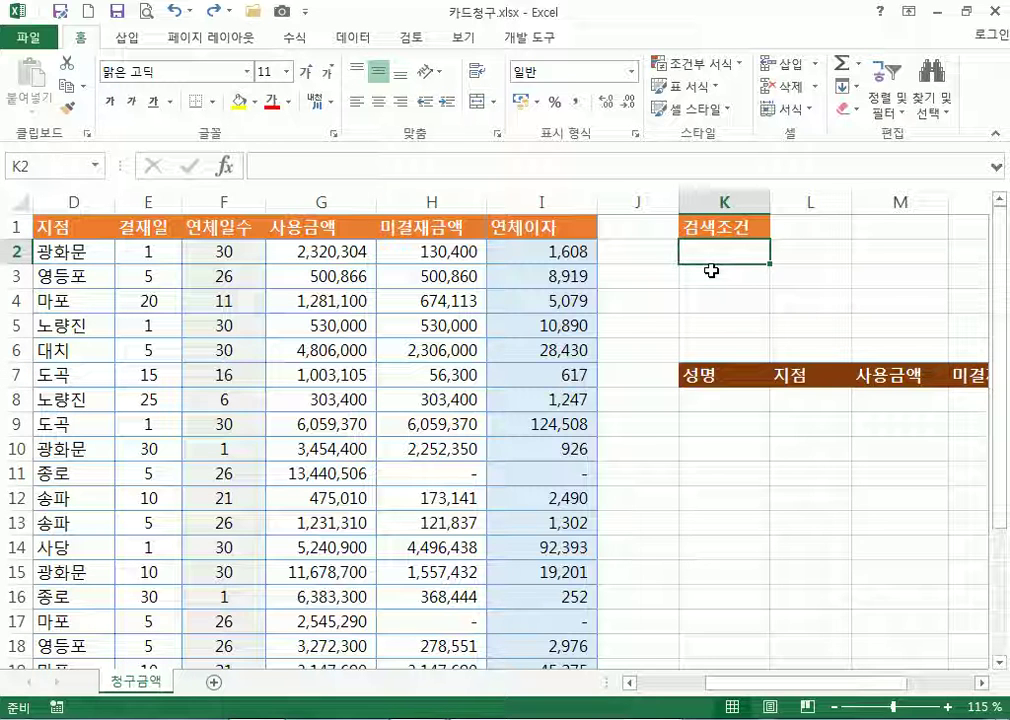
click(711, 272)
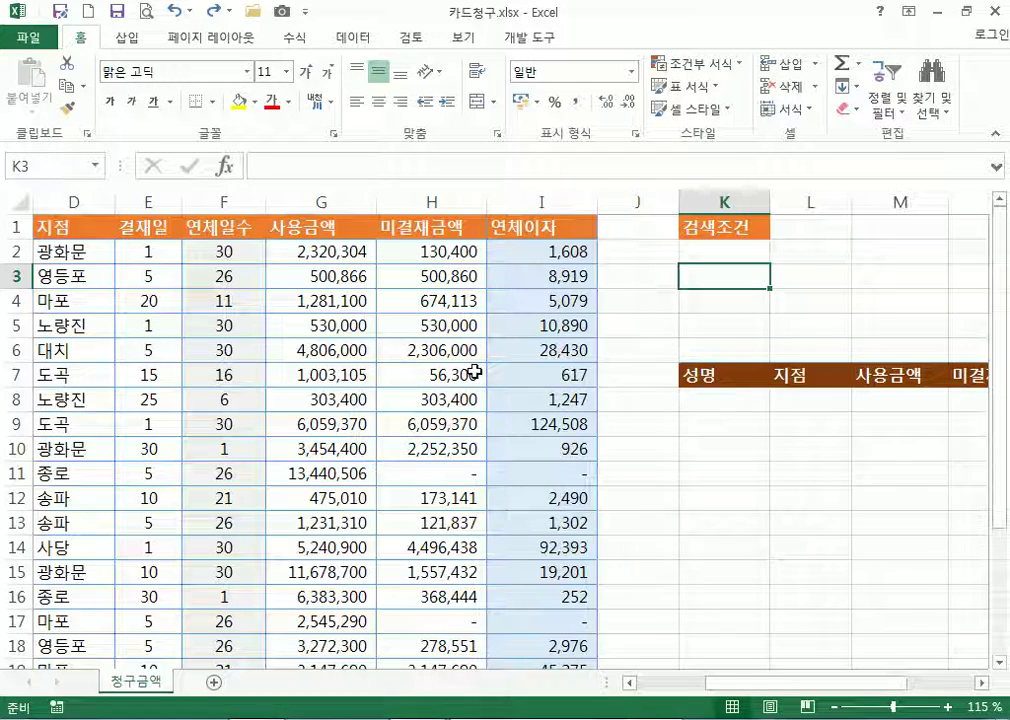
key(Home)
click(169, 224)
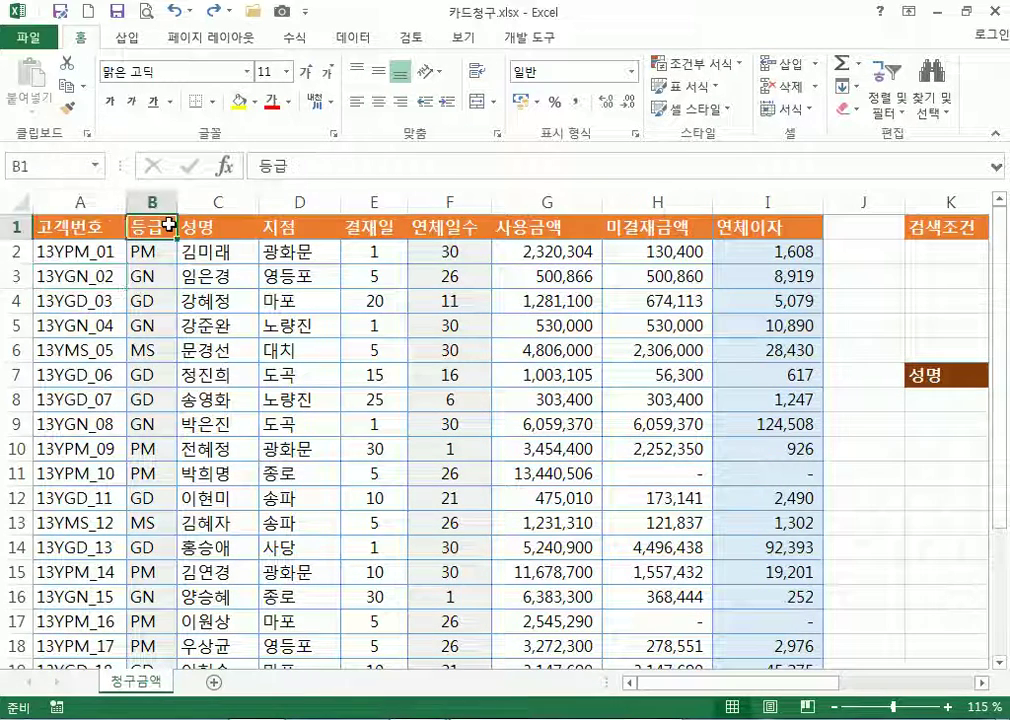
click(944, 276)
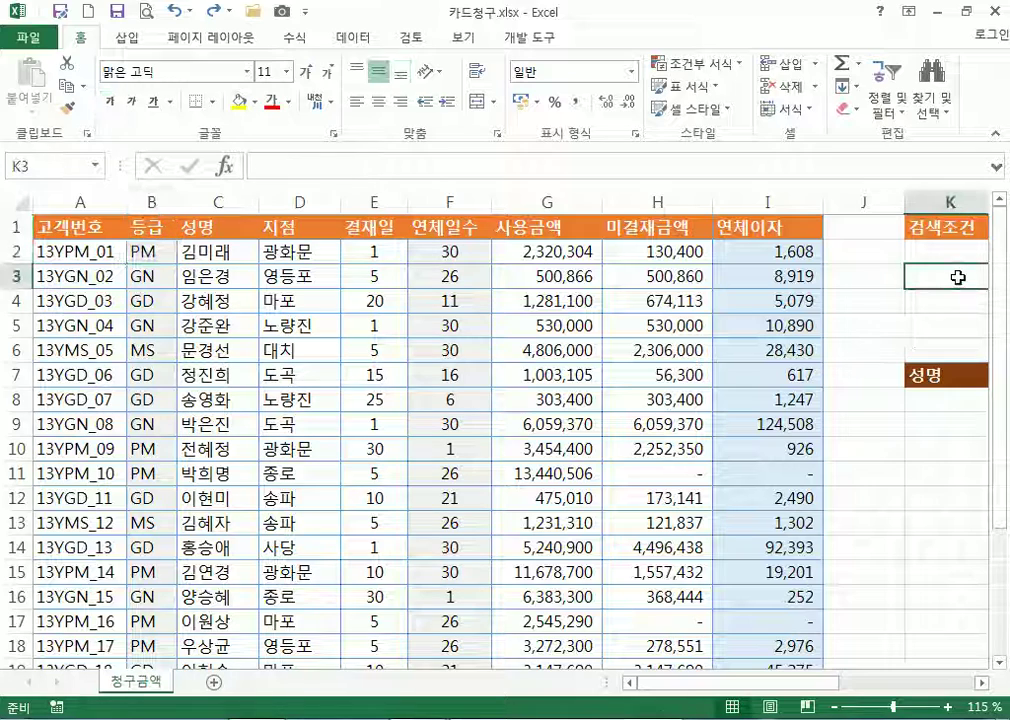
text(등그)
key(Return)
key(Up)
key(F2)
key(BackSpace)
text(ㄱㅡㅂ)
key(Return)
text(PM)
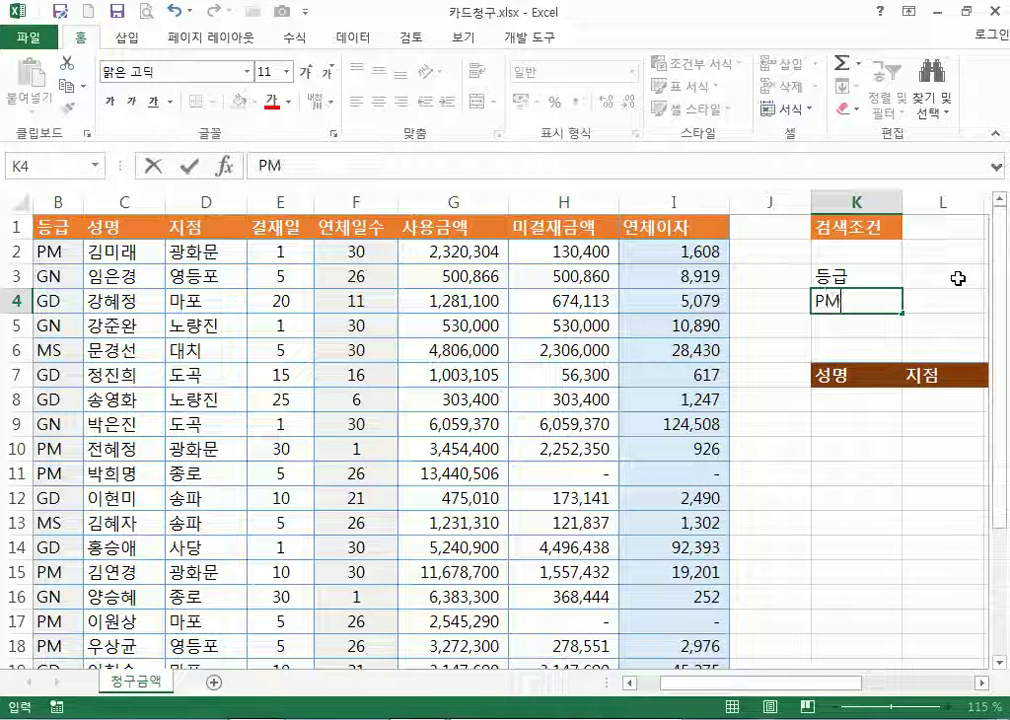
key(Tab)
Add a second 등급 heading in L3 with GD in L5 as an OR condition, and select K3:L5
click(958, 278)
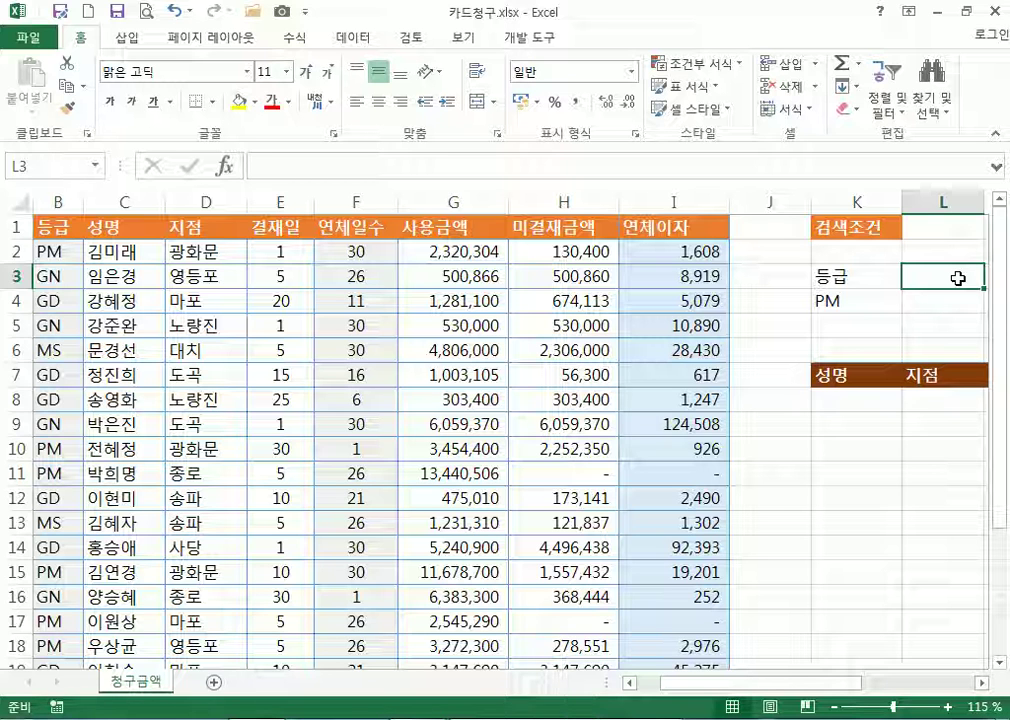
text(emdrmq)
key(Return)
key(Return)
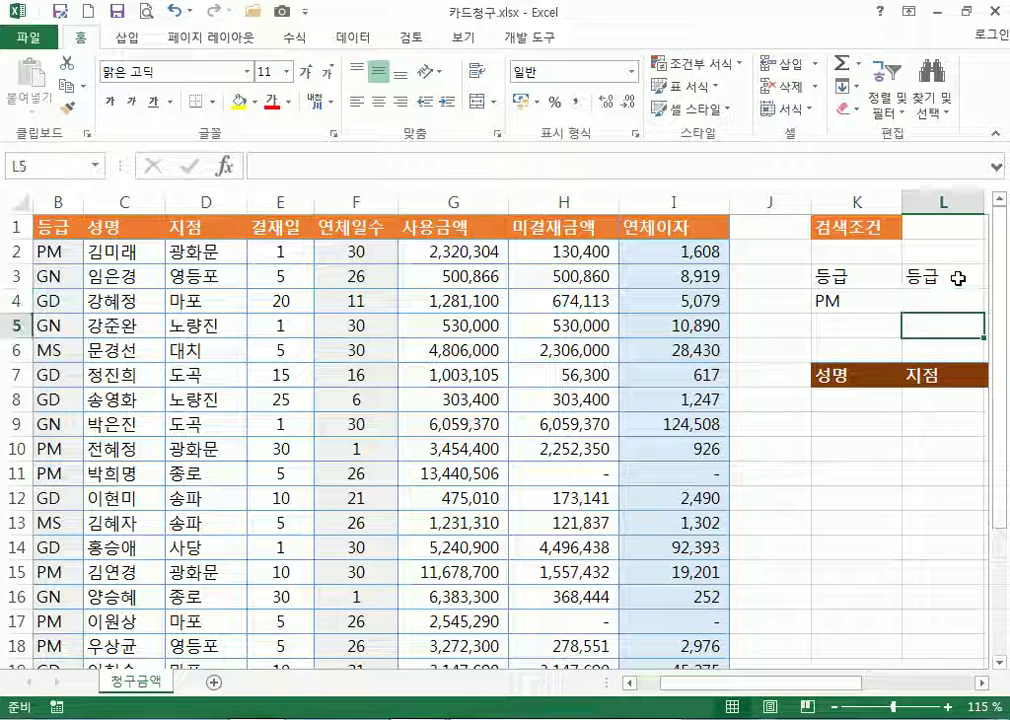
text(GD)
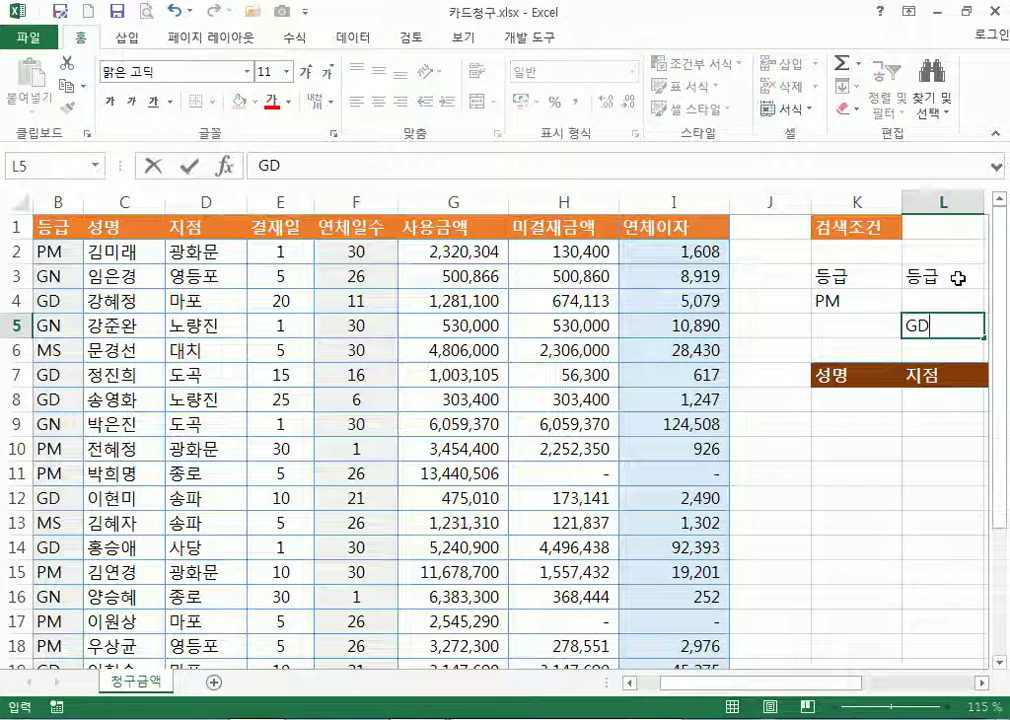
key(Up)
key(Up)
key(Left)
key(shift+Right)
key(shift+Down)
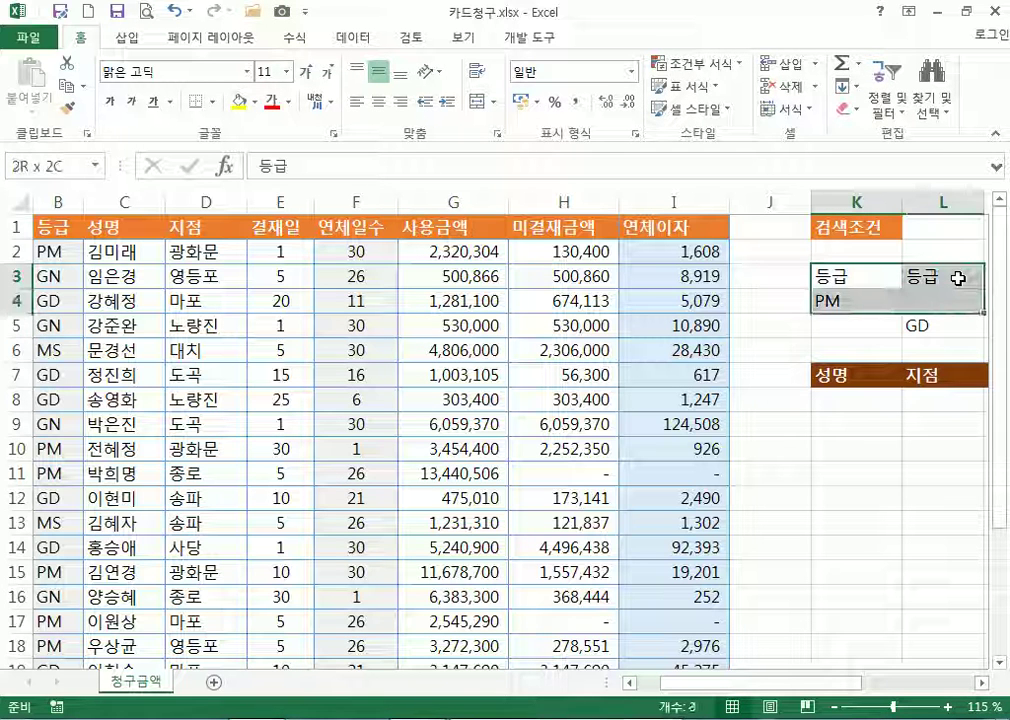
key(shift+Down)
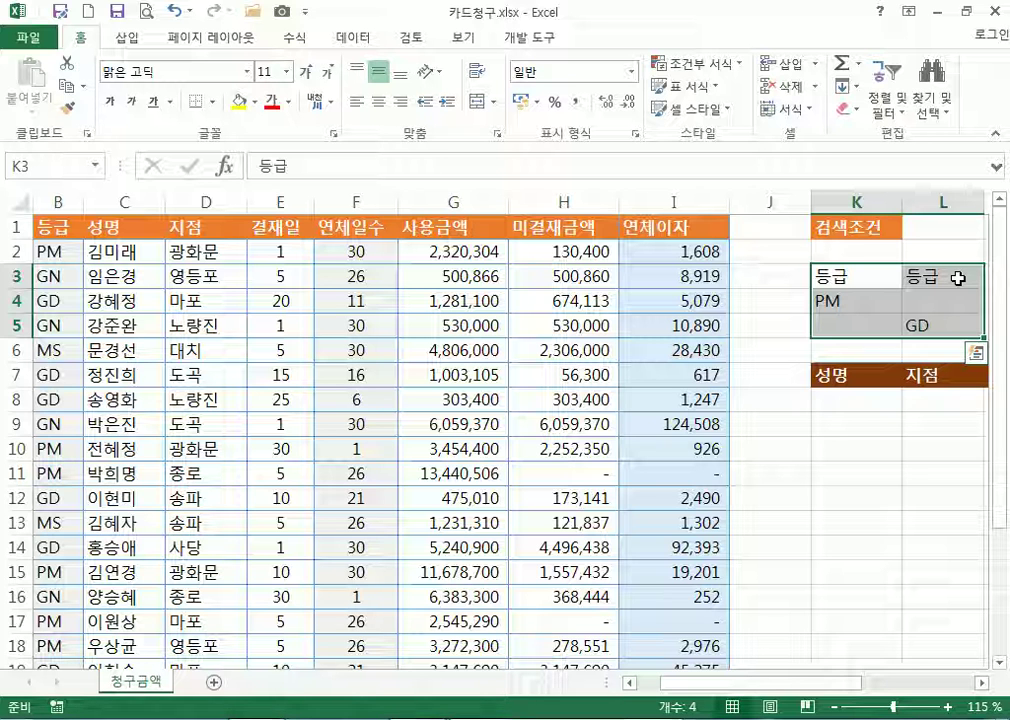
Add the heading 사용금액 in M3 with the condition >=3000000 in M4, on the same row as PM
click(958, 278)
key(Right)
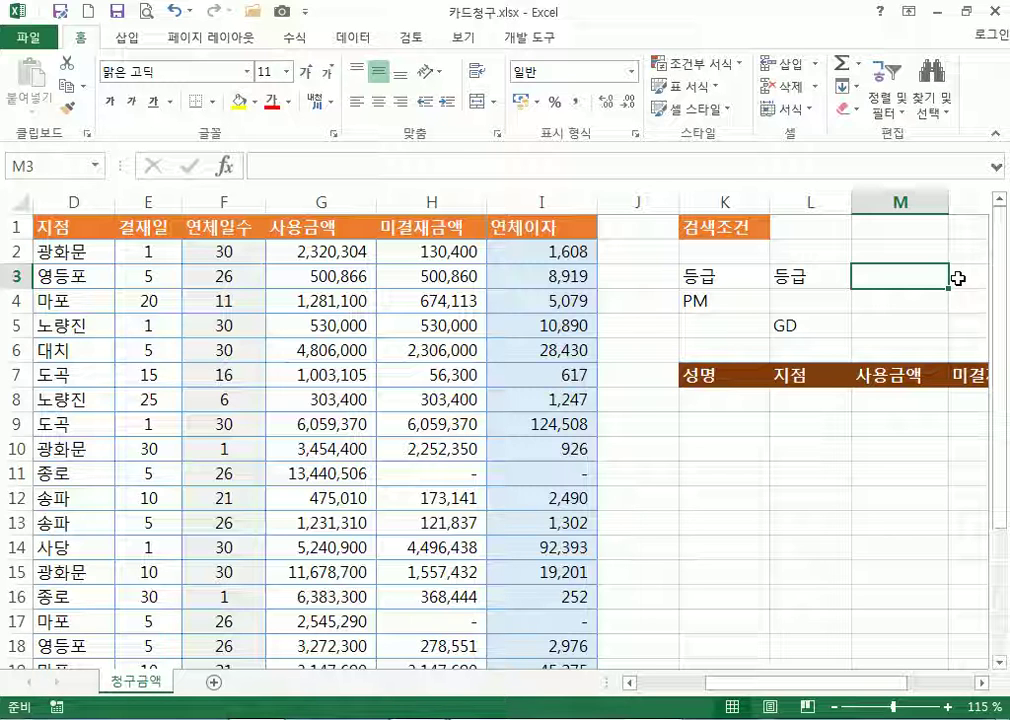
text(tkdydrma)
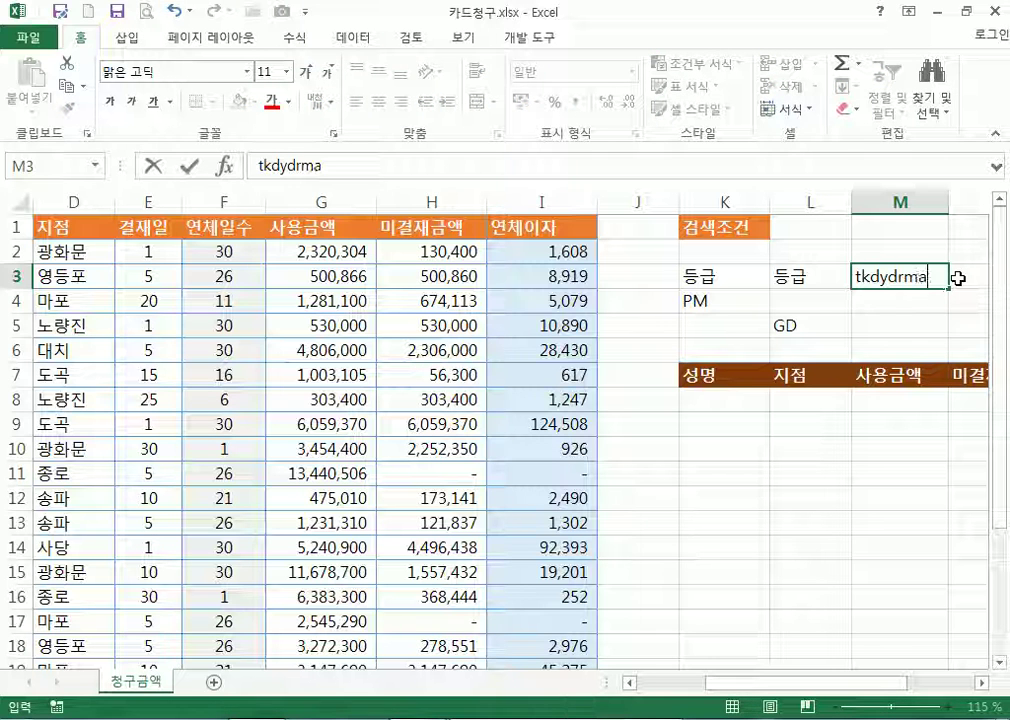
key(Escape)
text(사용금액)
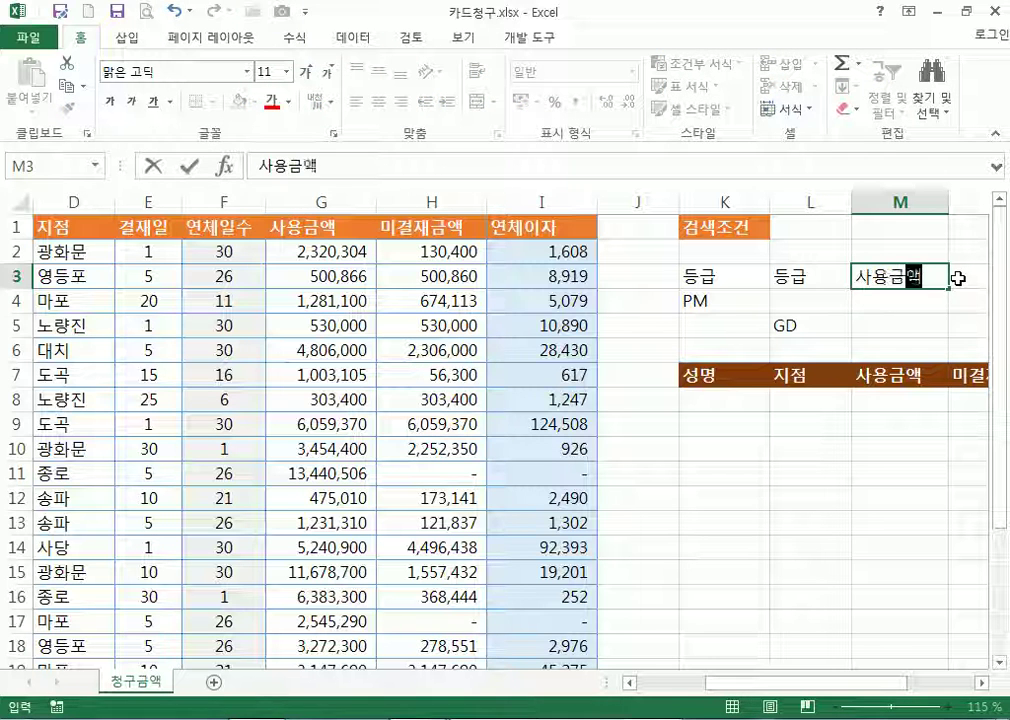
key(Return)
text(>=)
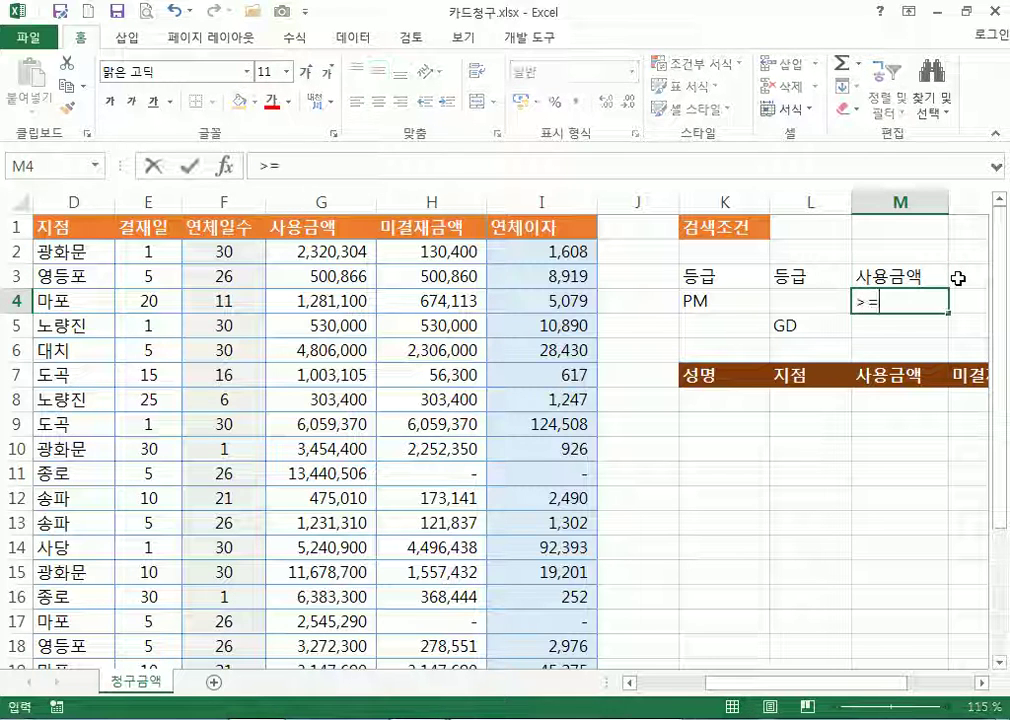
text(3000000)
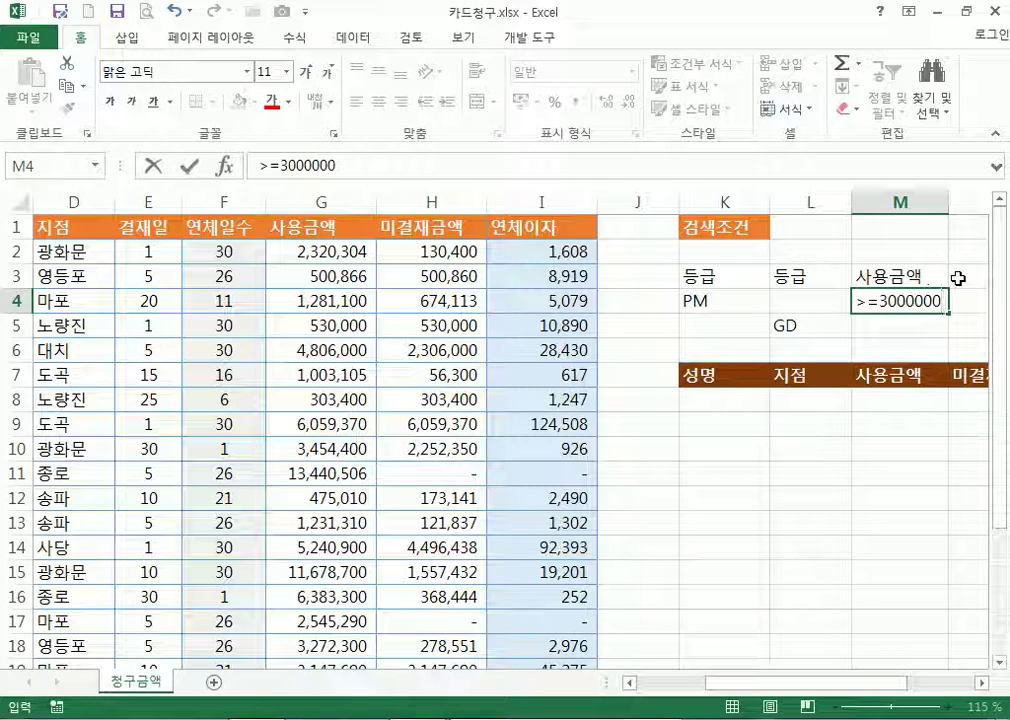
key(Return)
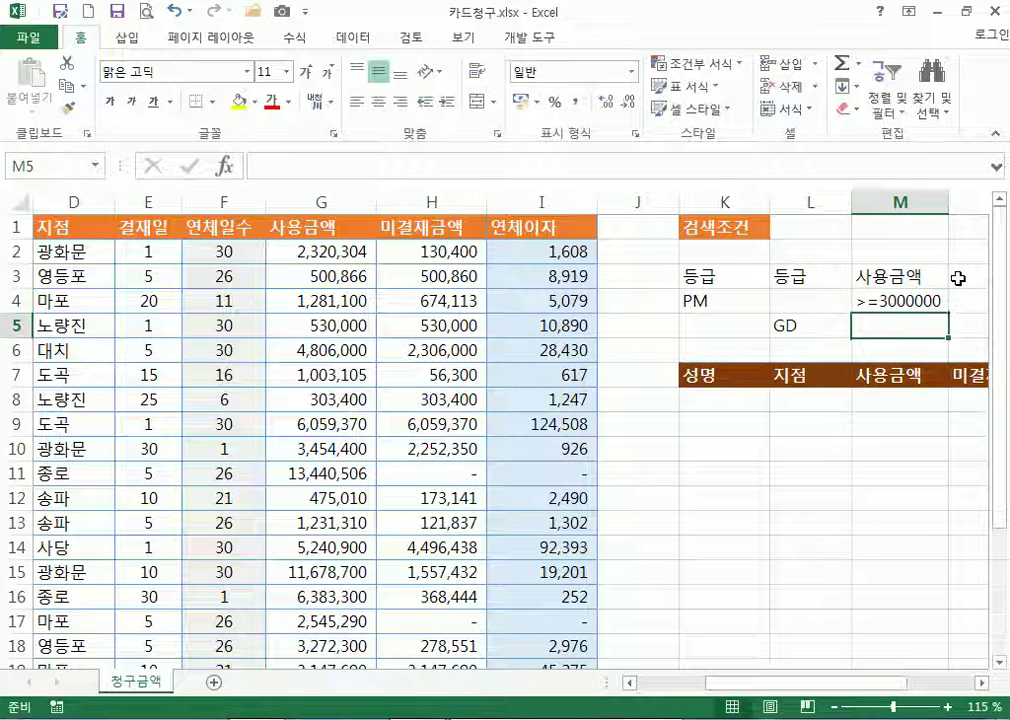
Copy the >=3000000 condition from M4 into M5 so it also applies on the GD row
drag(701, 275, 876, 330)
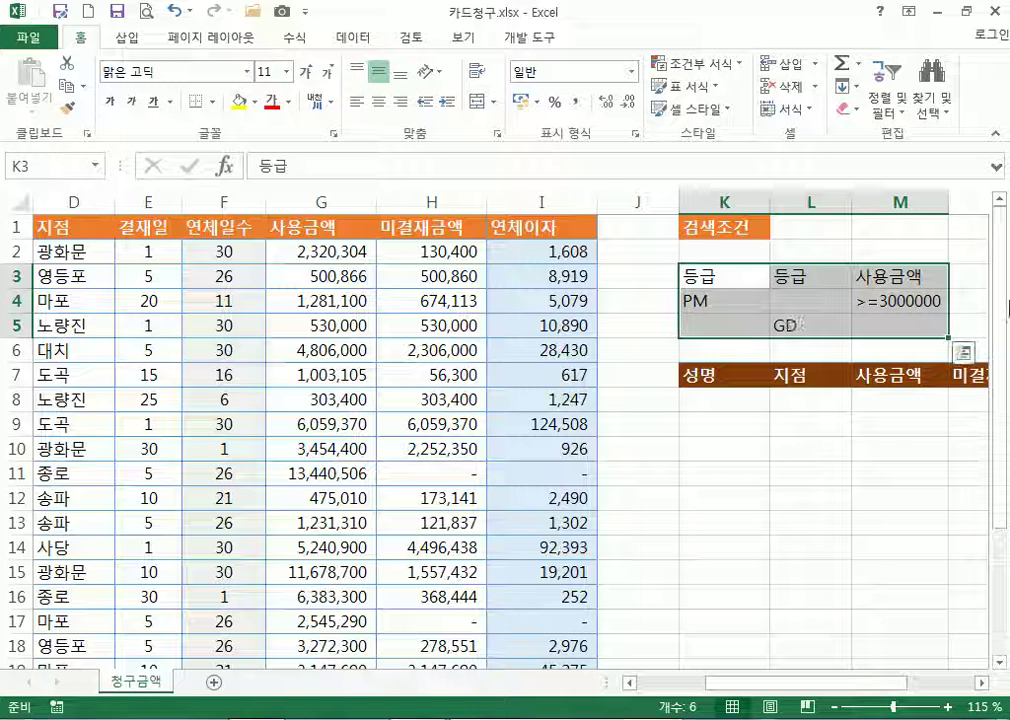
click(857, 300)
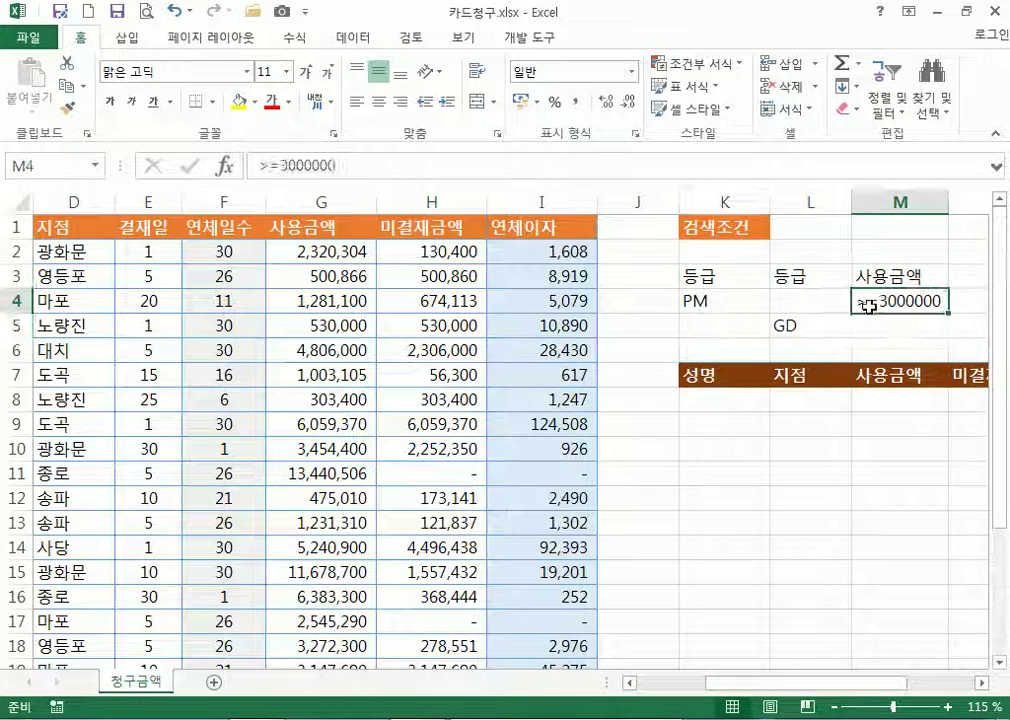
key(ctrl+c)
click(877, 323)
key(ctrl+v)
key(Escape)
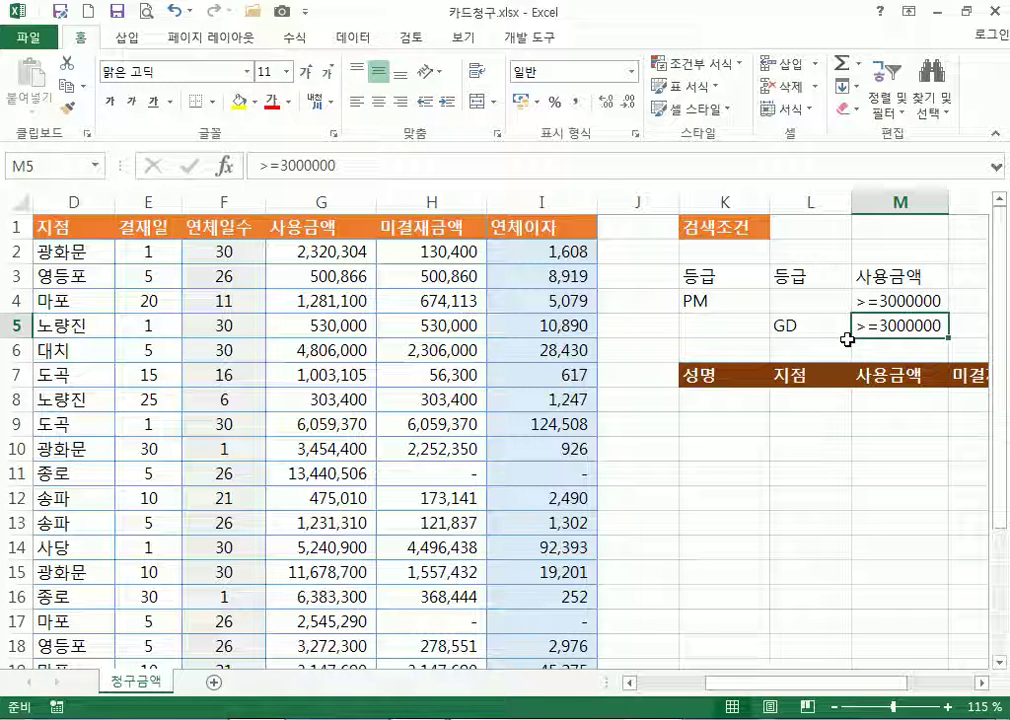
Try moving GD from L5 to K5 under the first 등급 heading, and move it back to L5
drag(706, 273, 801, 284)
click(733, 293)
click(784, 325)
click(744, 270)
click(805, 286)
click(787, 327)
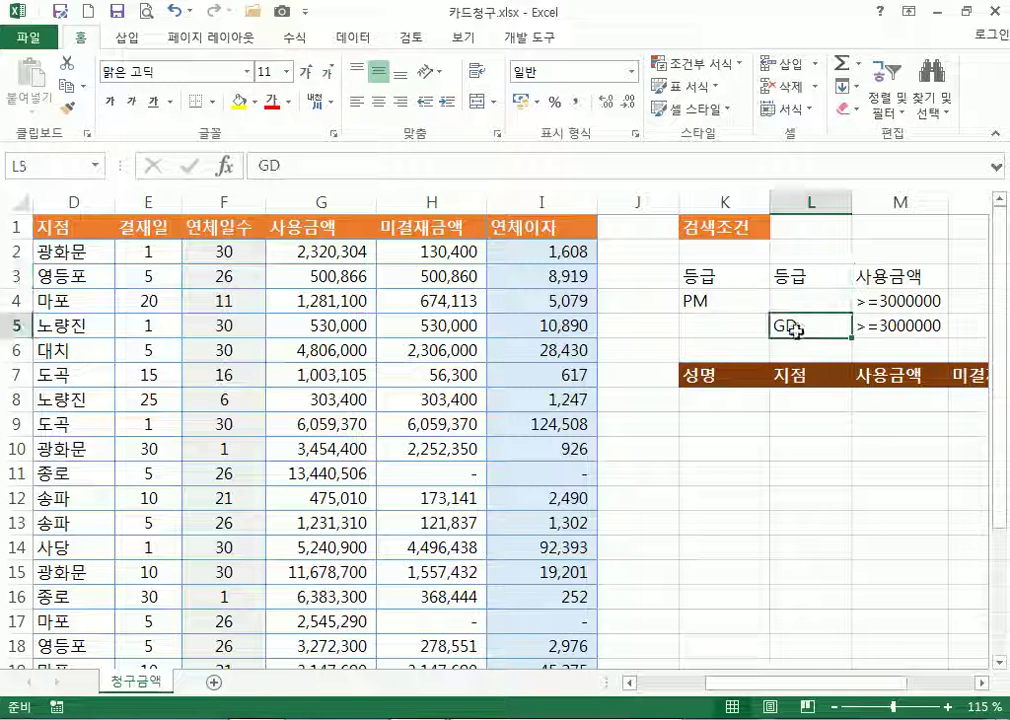
drag(790, 338, 712, 347)
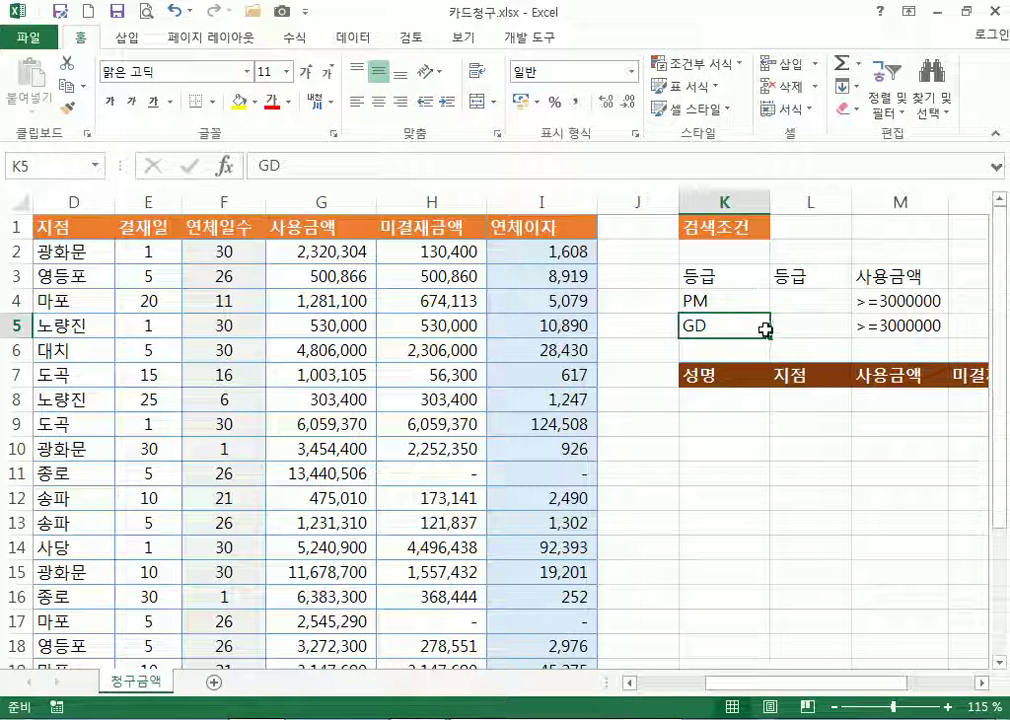
drag(767, 327, 800, 326)
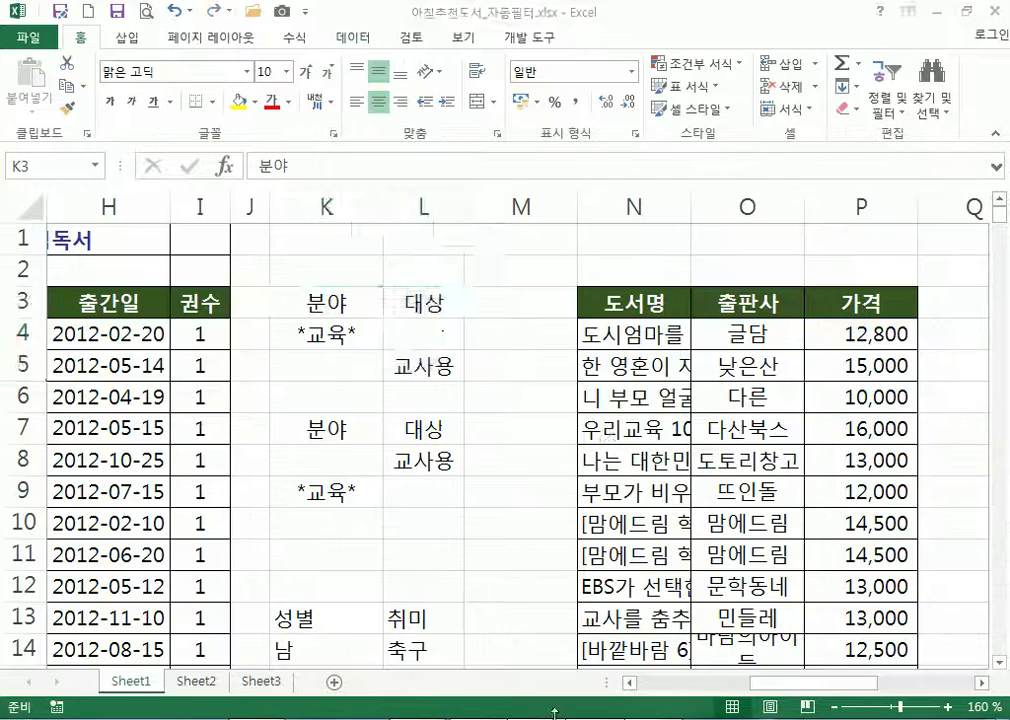
Switch to 아침추천도서_자동필터.xlsx, try moving 교사용 from L5 to K5 under 분야, and undo the move
key(ctrl+v)
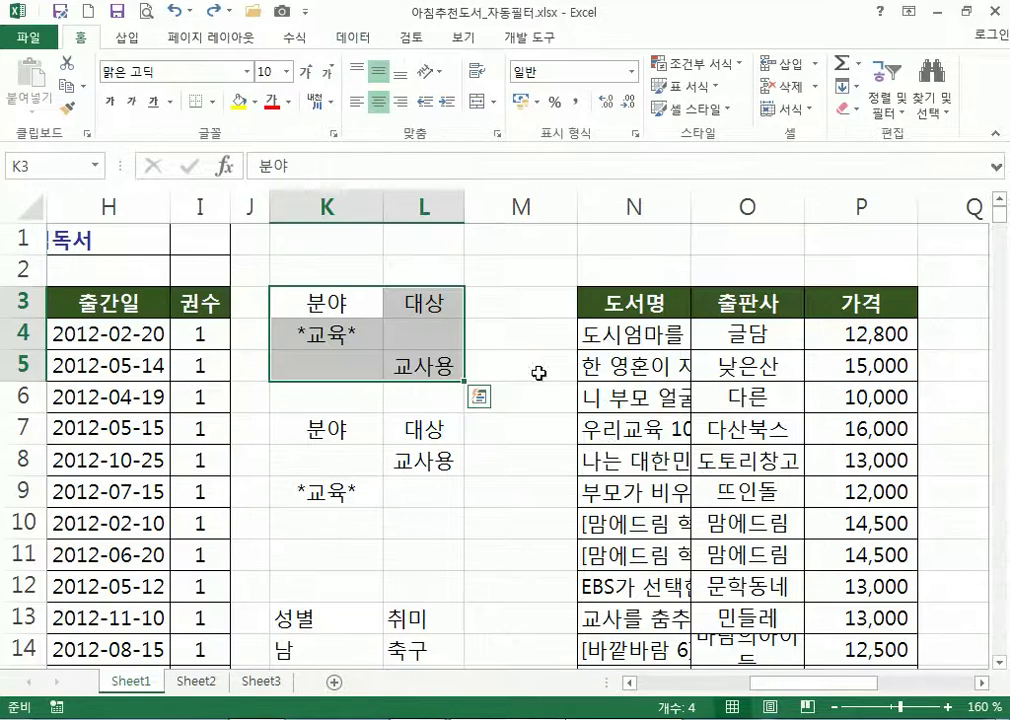
click(408, 360)
drag(415, 381, 362, 376)
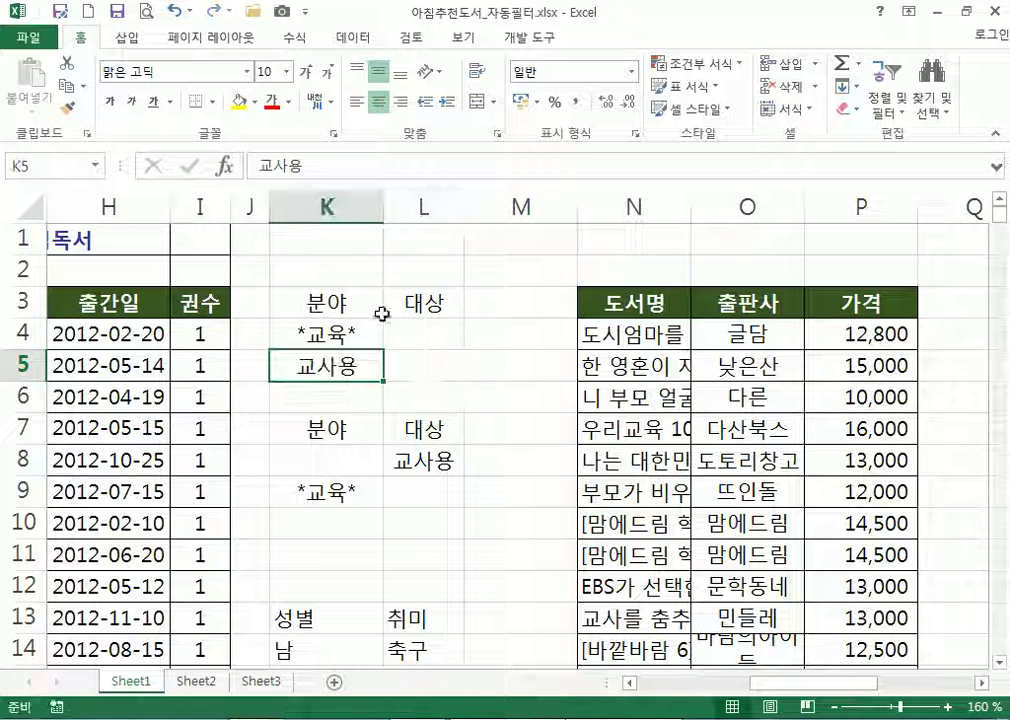
key(ctrl+z)
click(316, 302)
click(393, 302)
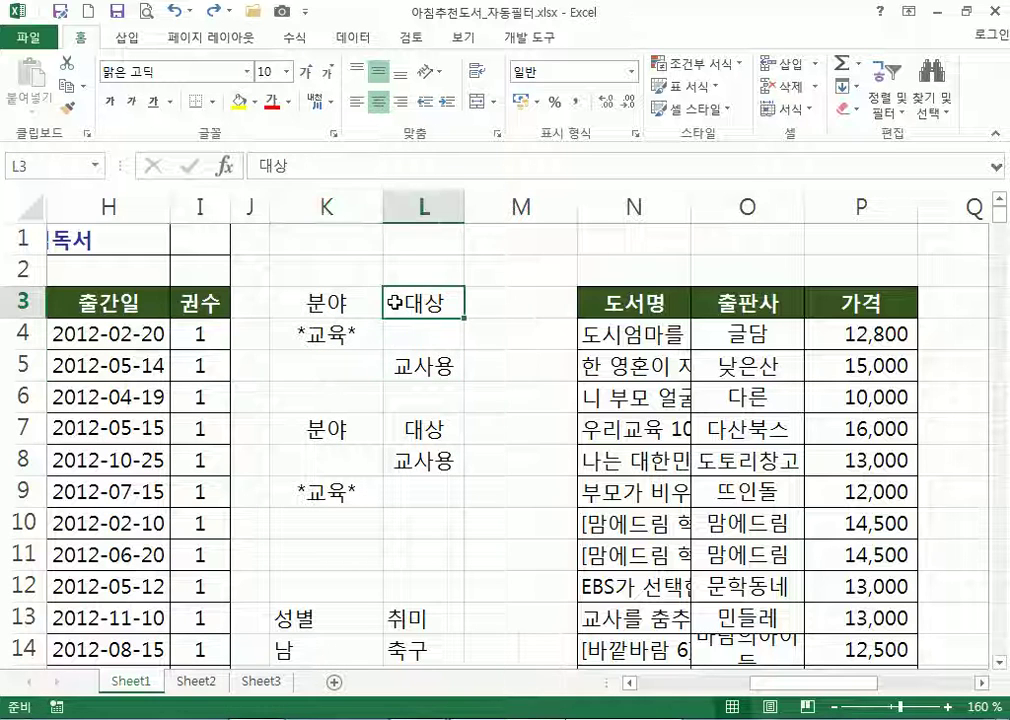
click(400, 370)
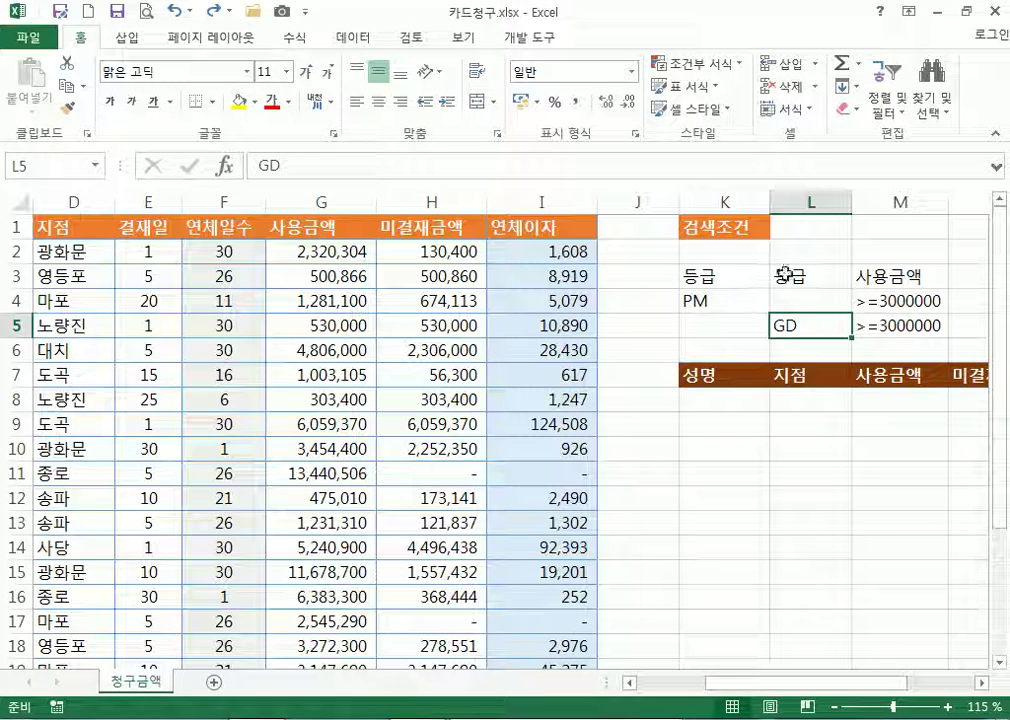
Back in 카드청구.xlsx, try placing GD in L4 on the same row as PM, and select K3:L4
click(750, 276)
click(778, 277)
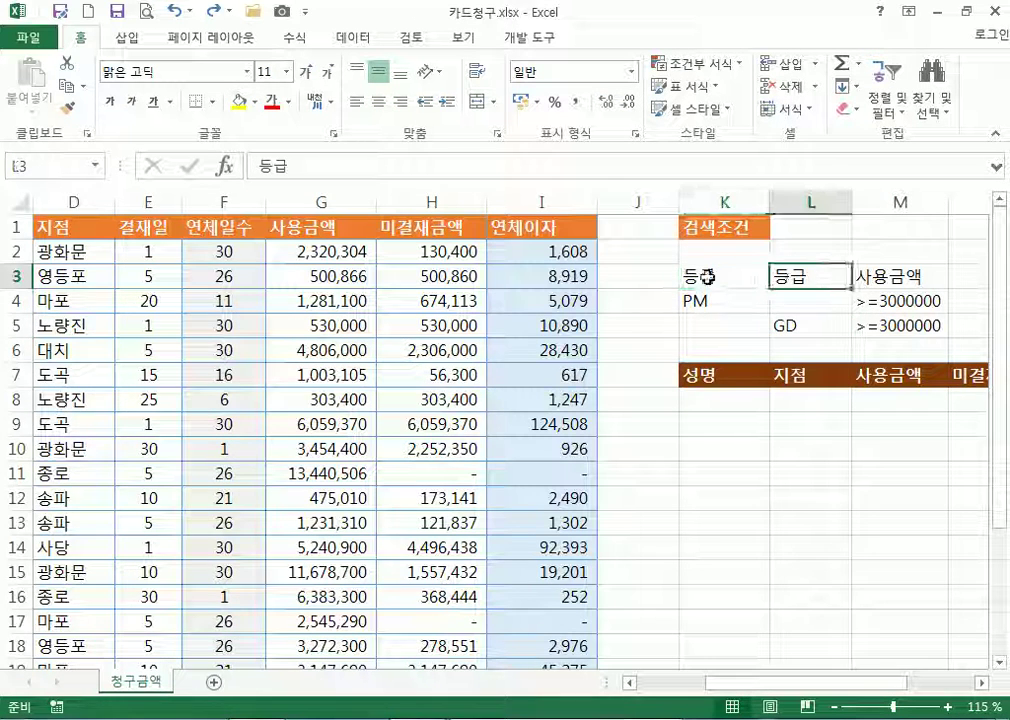
click(712, 276)
click(700, 298)
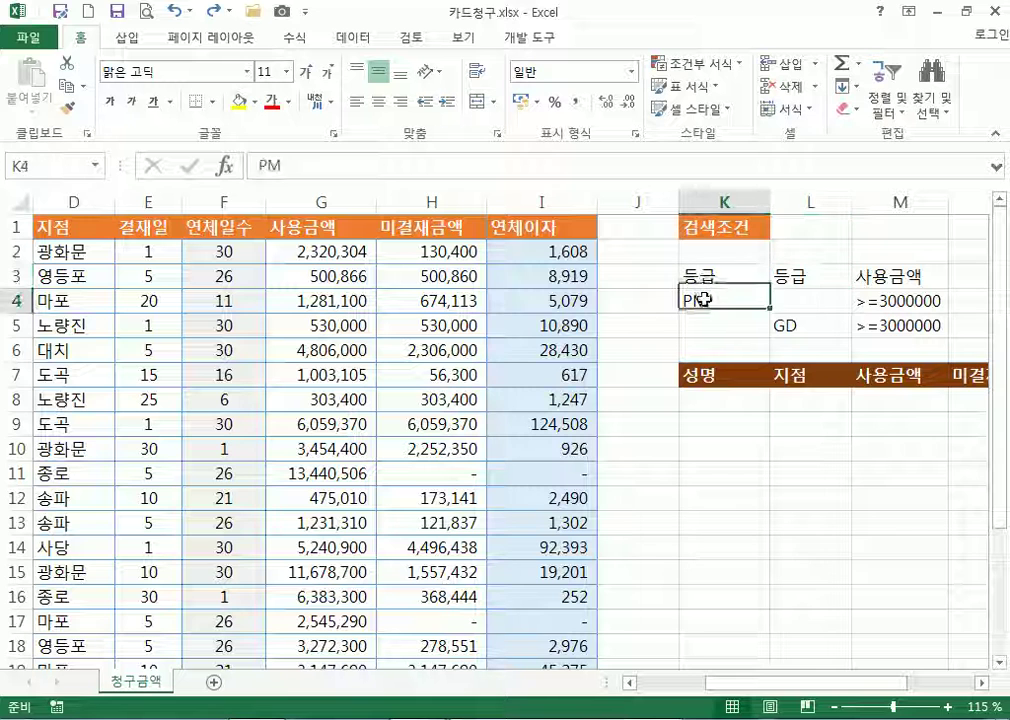
click(776, 325)
mouse_move(785, 314)
mouse_down()
mouse_move(785, 300)
mouse_move(795, 301)
mouse_up()
click(760, 277)
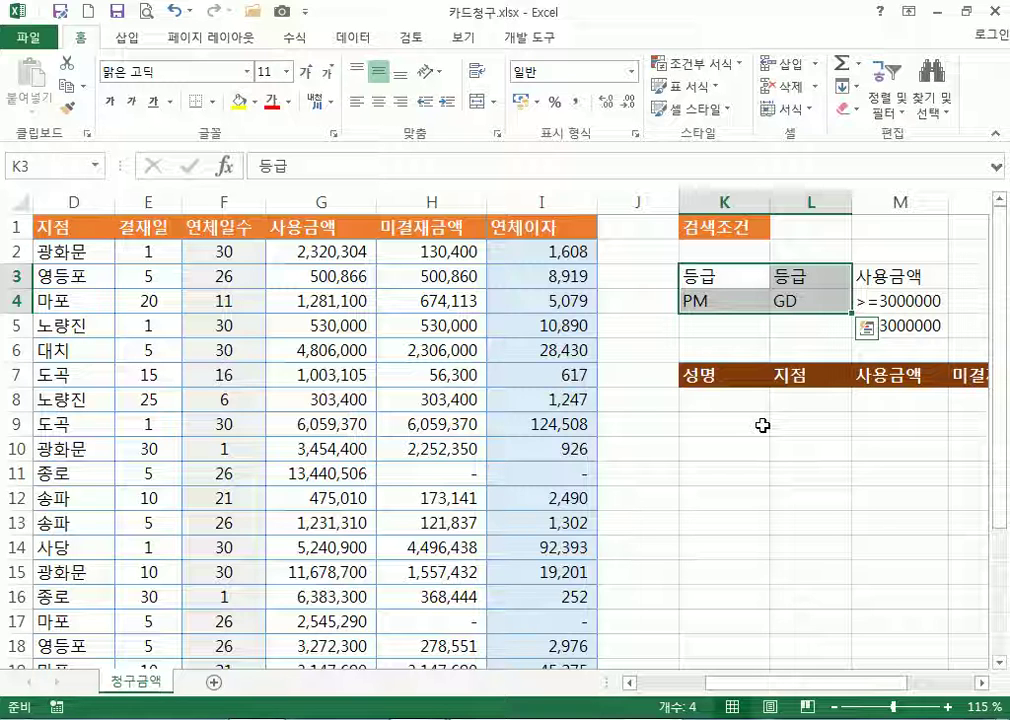
Move GD to K5 under PM and delete the duplicate 등급 heading in L3
click(834, 298)
drag(827, 314, 742, 339)
click(816, 276)
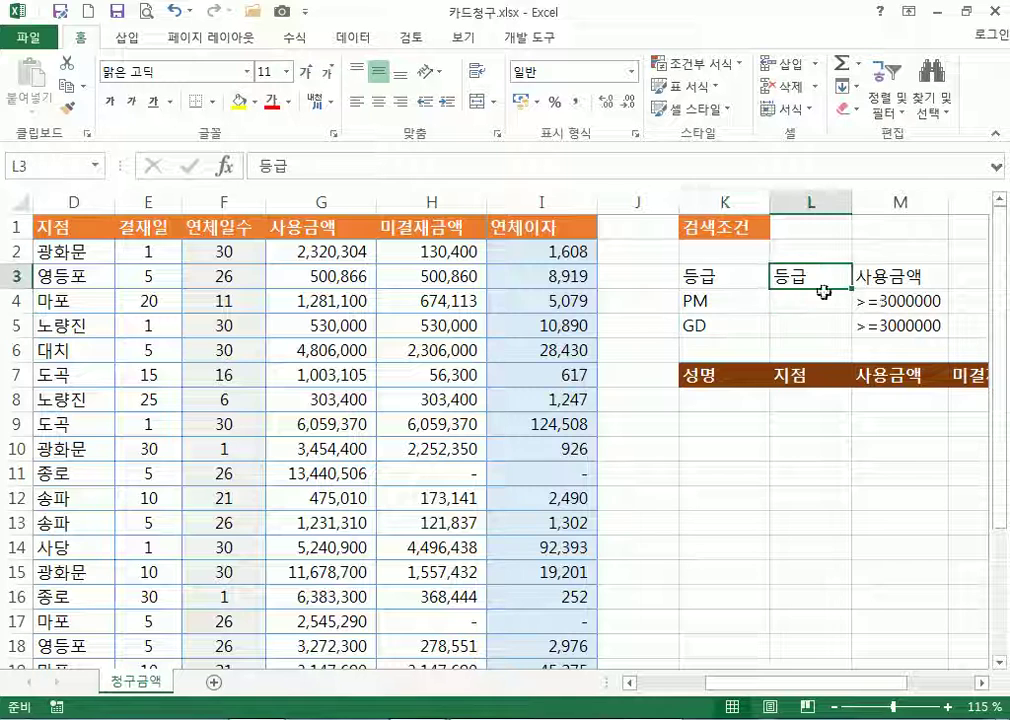
key(Delete)
Move the 사용금액 criteria block from M3:M5 to L3:L5 beside 등급, and select K3:L5
drag(907, 287, 905, 330)
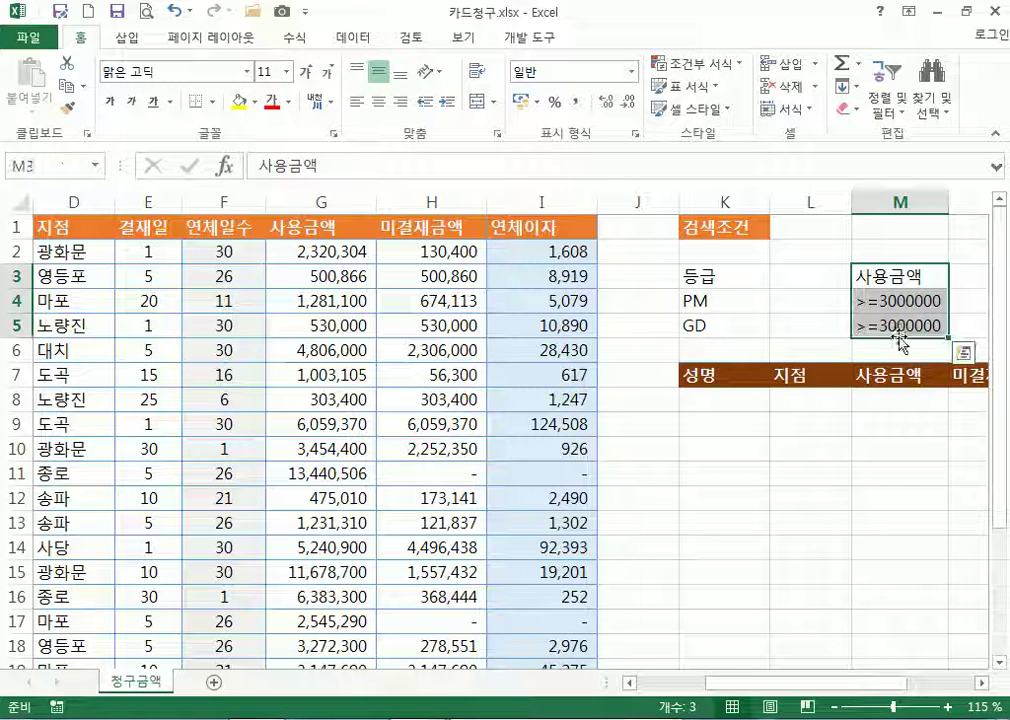
drag(845, 338, 800, 326)
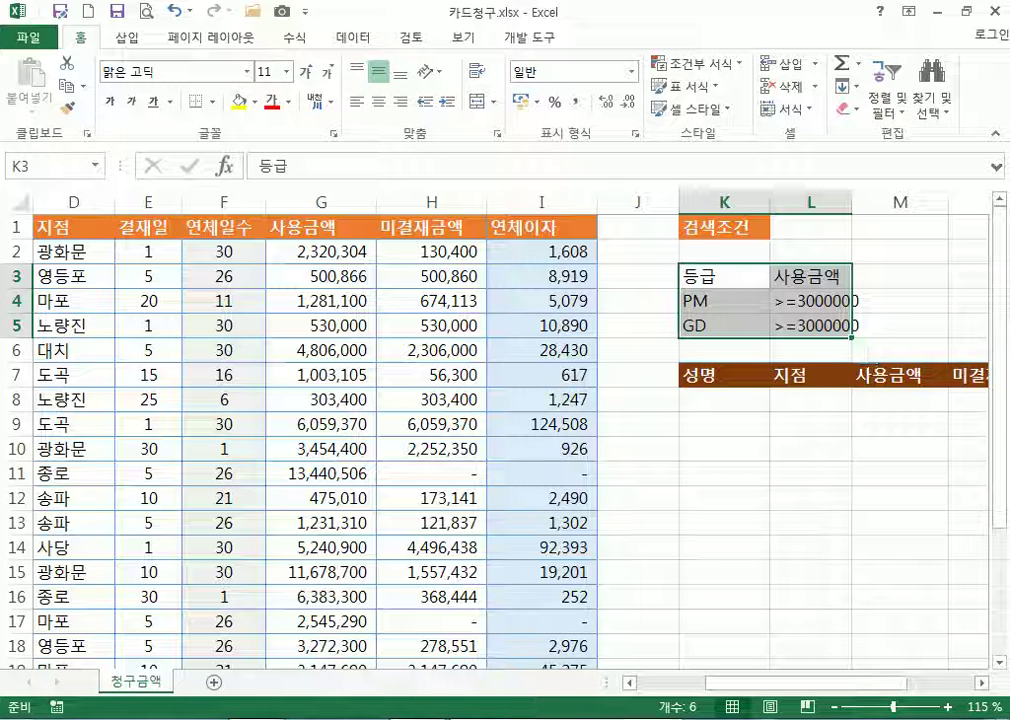
Open 카드청구_완성.xlsx from the 결과파일 folder to compare its criteria layout, and close it
mouse_move(257, 719)
click(275, 650)
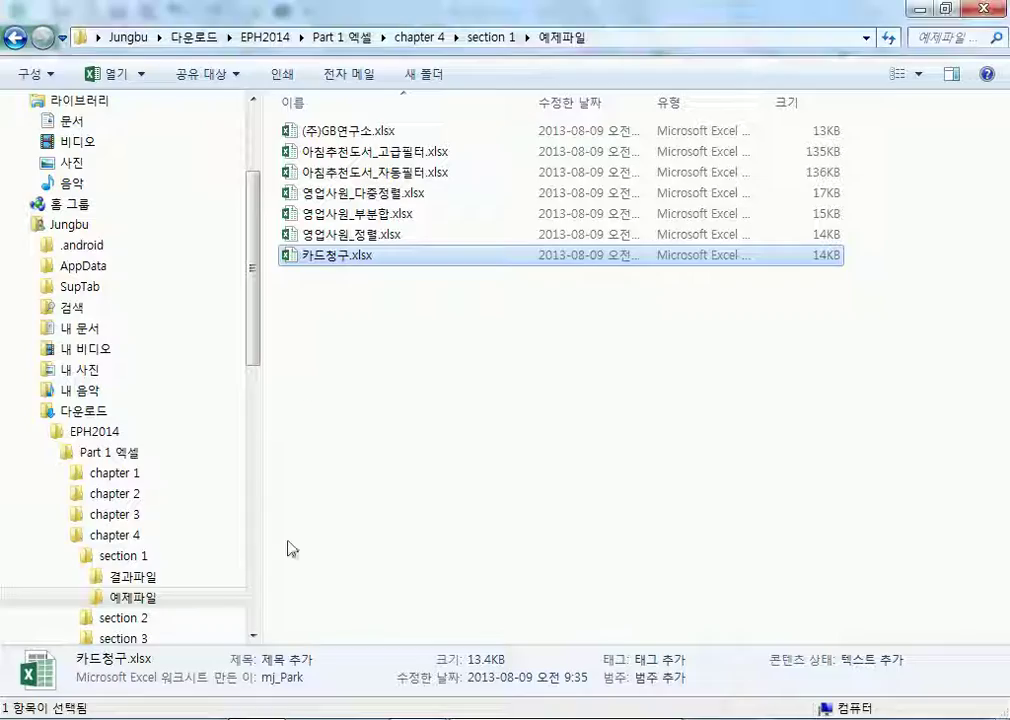
click(135, 577)
click(330, 257)
double_click(330, 257)
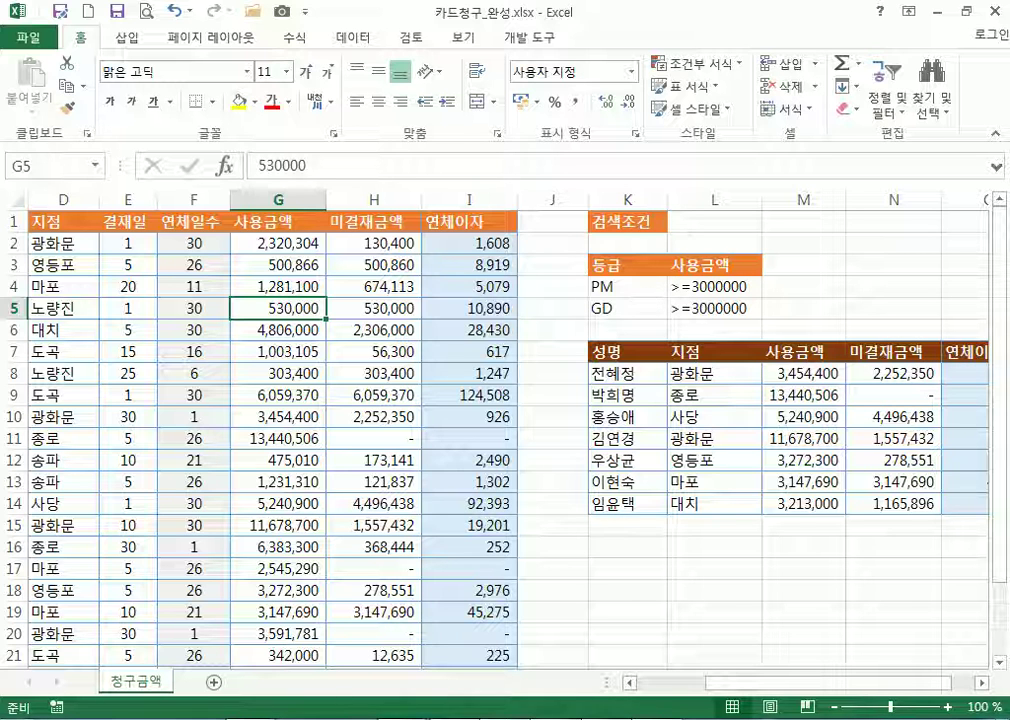
click(995, 11)
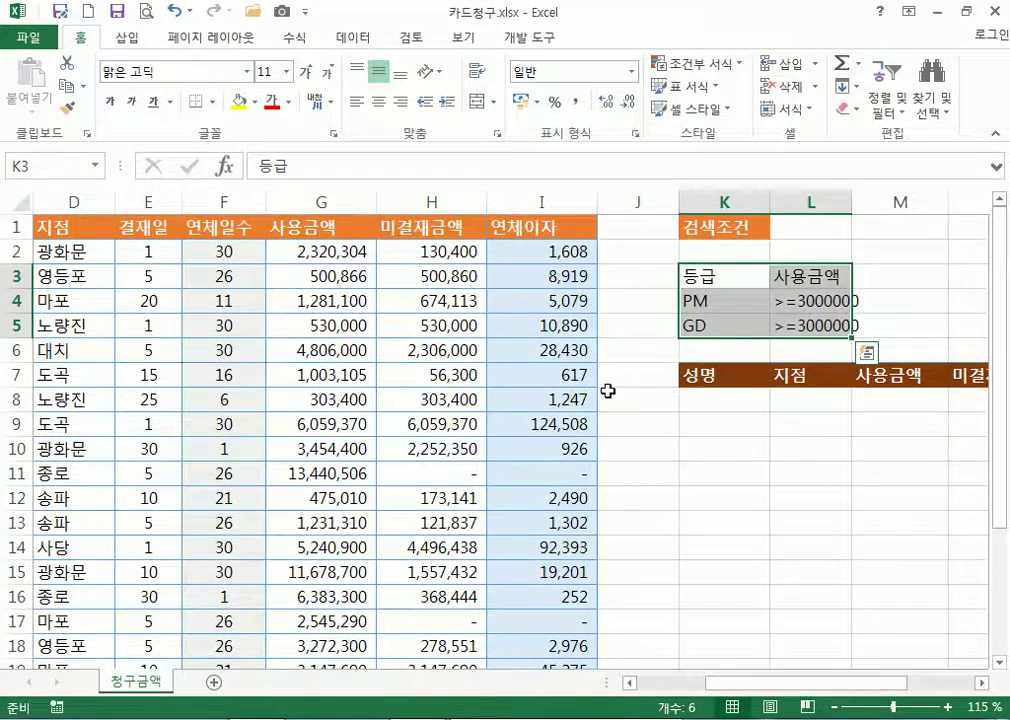
ctrl+scroll(609, 386, down, 2)
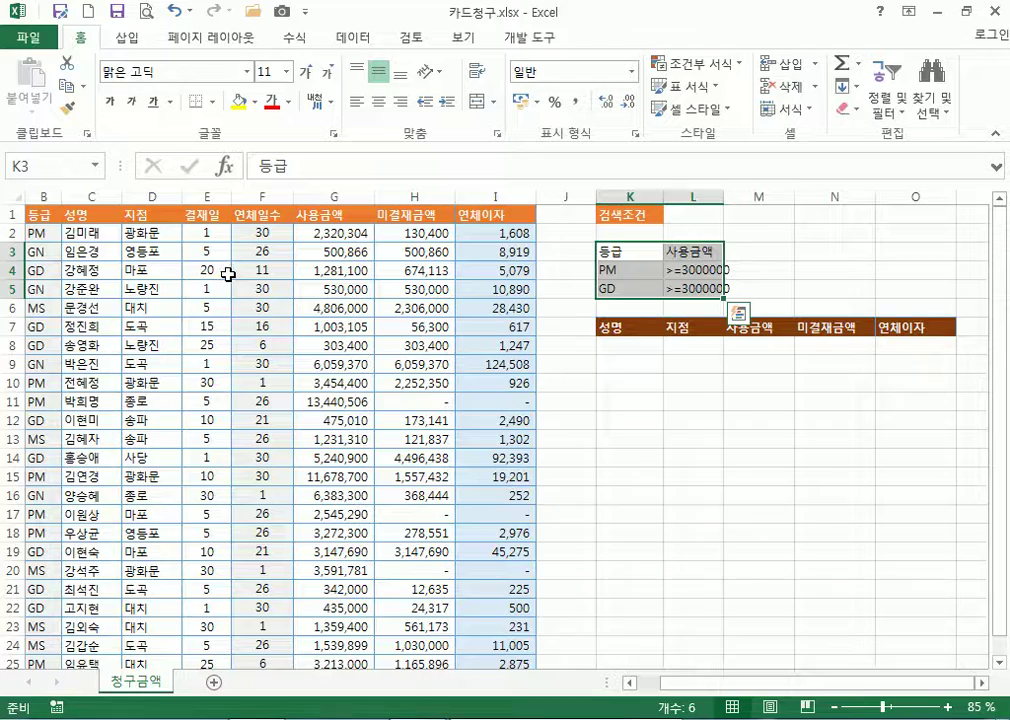
ctrl+scroll(222, 265, up, 1)
scroll(670, 271, up, 1)
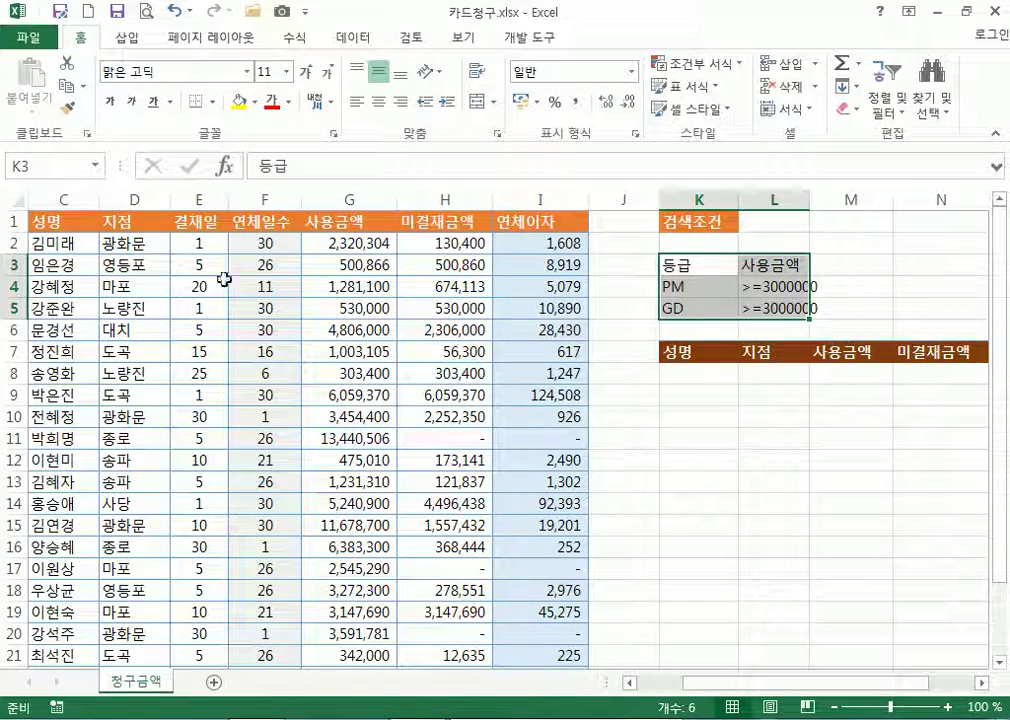
click(392, 284)
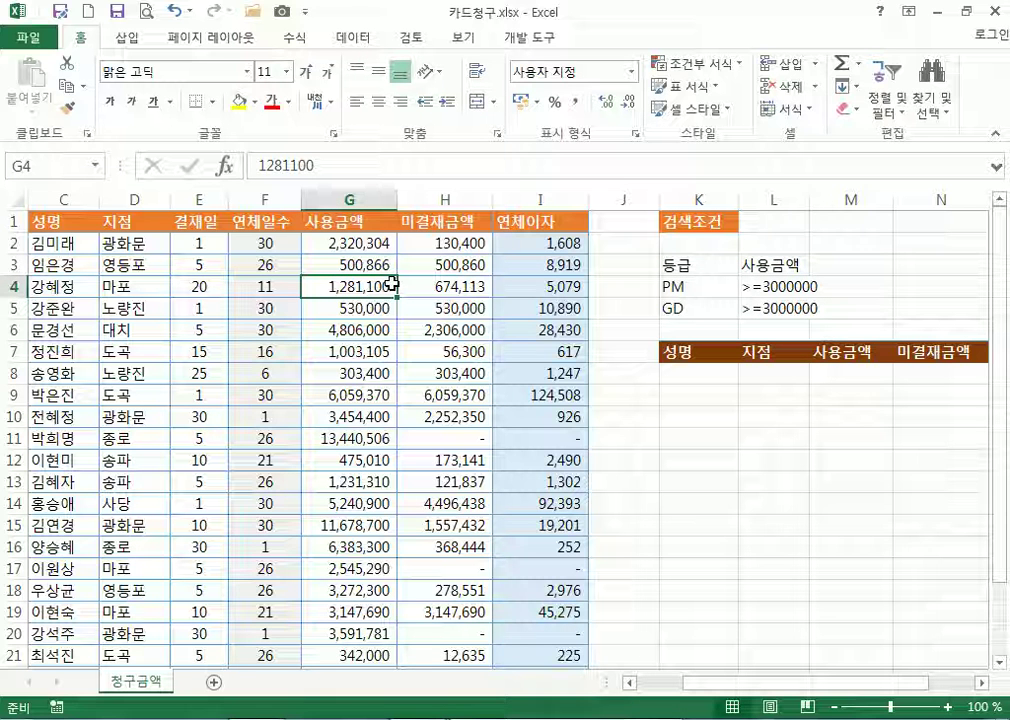
click(367, 45)
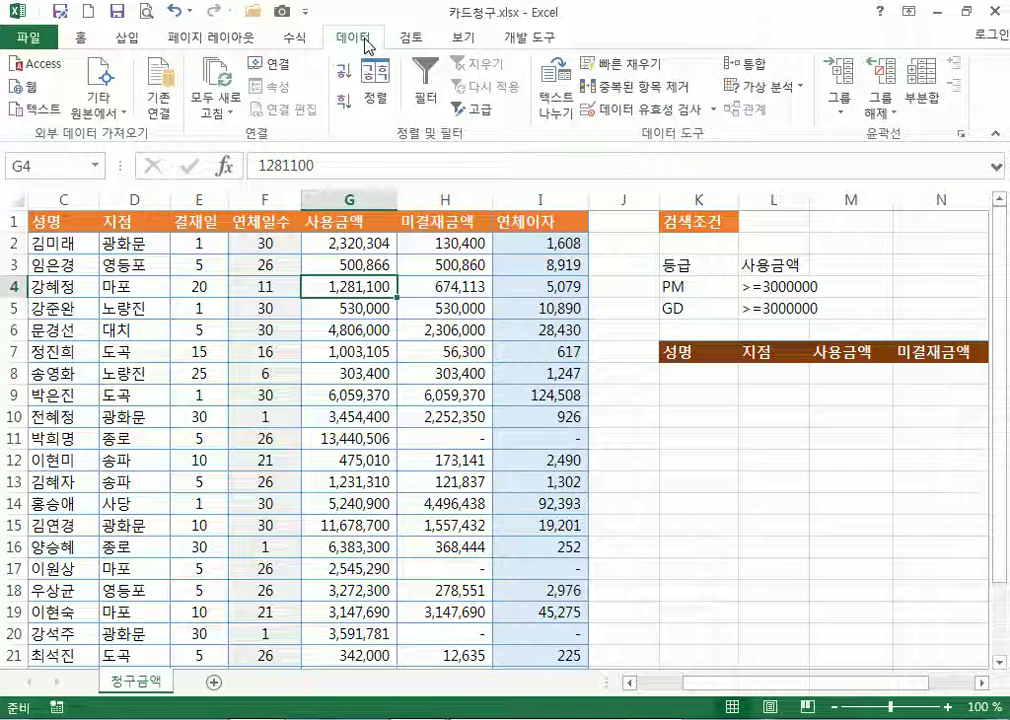
click(484, 110)
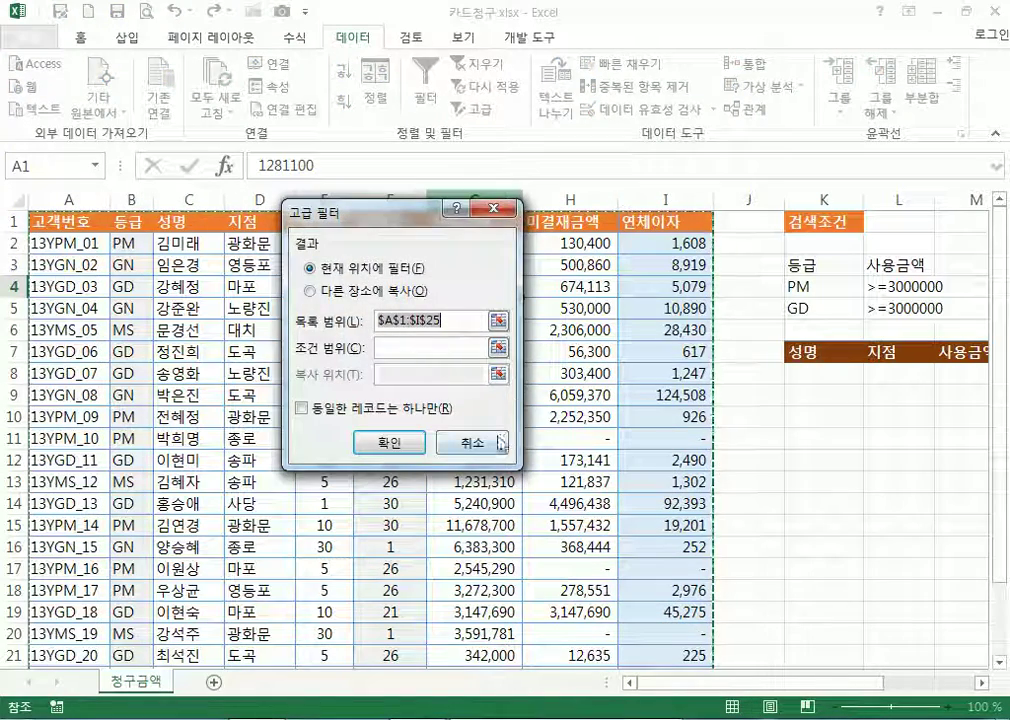
click(502, 441)
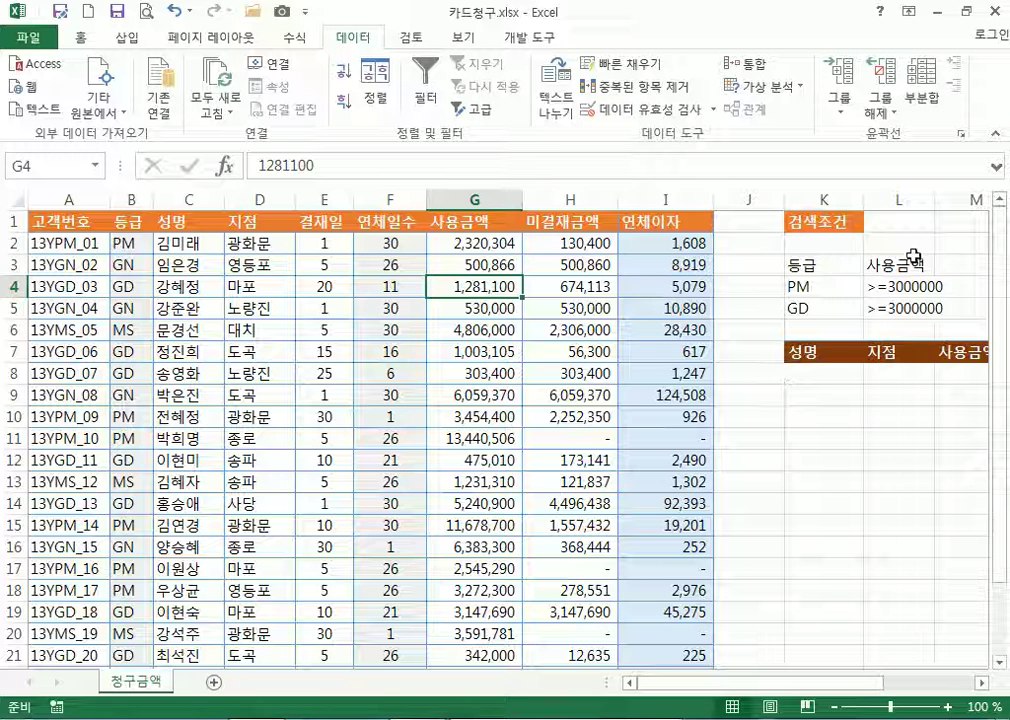
Try shifting the 사용금액 criteria block to M3:M5, leaving column L empty, and return it to L3:L5
drag(895, 262, 953, 312)
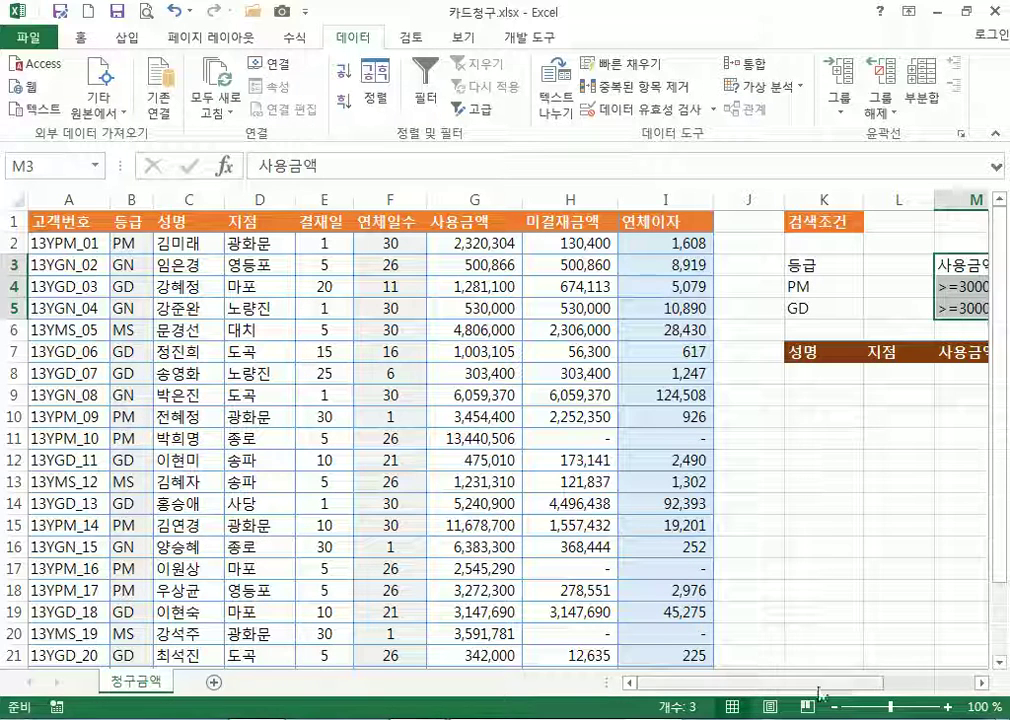
drag(840, 688, 911, 686)
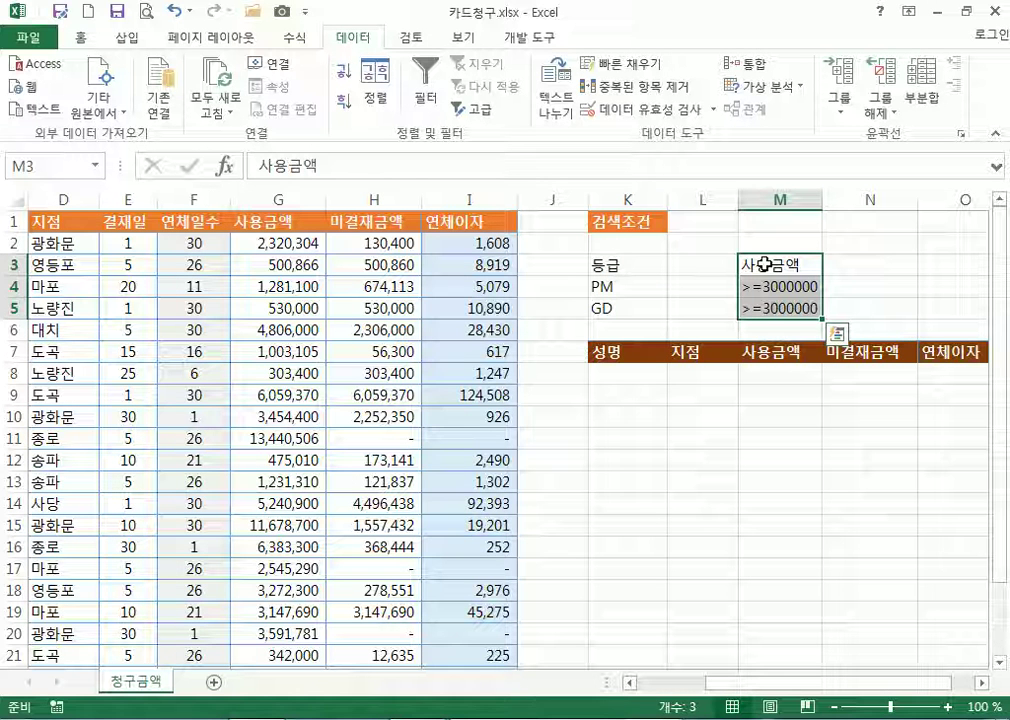
drag(765, 263, 726, 316)
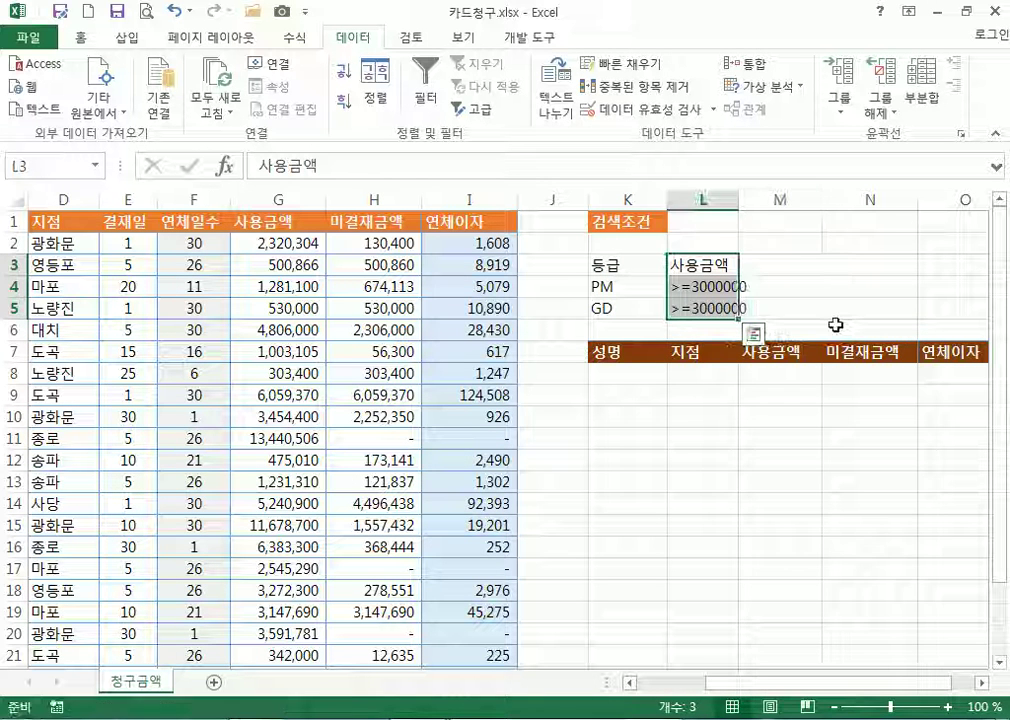
drag(739, 266, 782, 266)
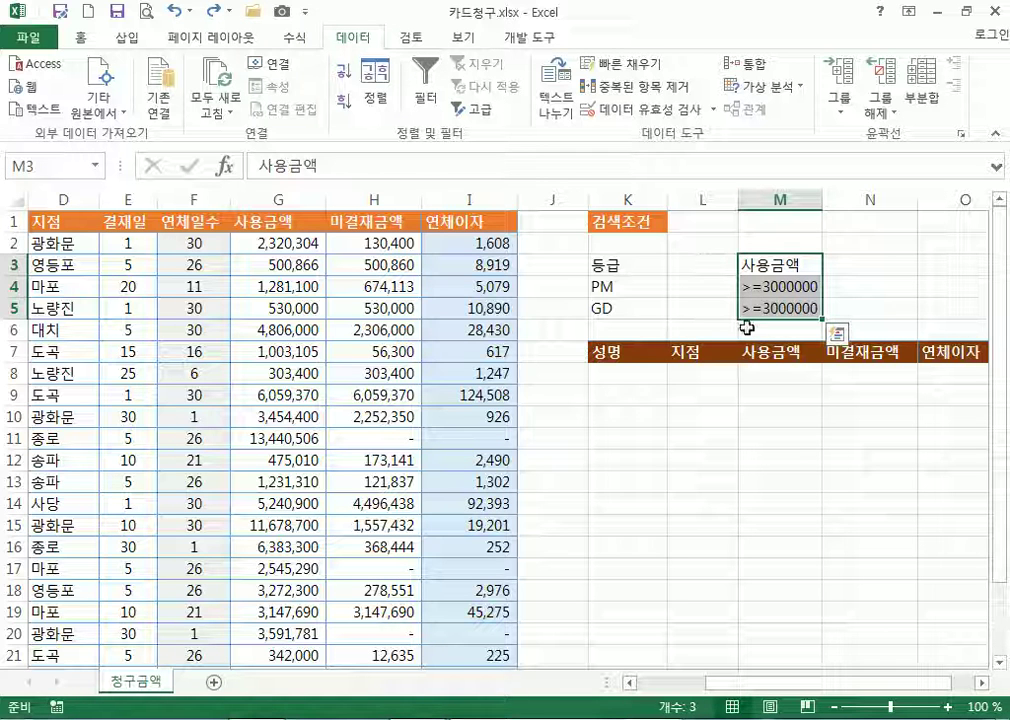
drag(771, 257, 712, 273)
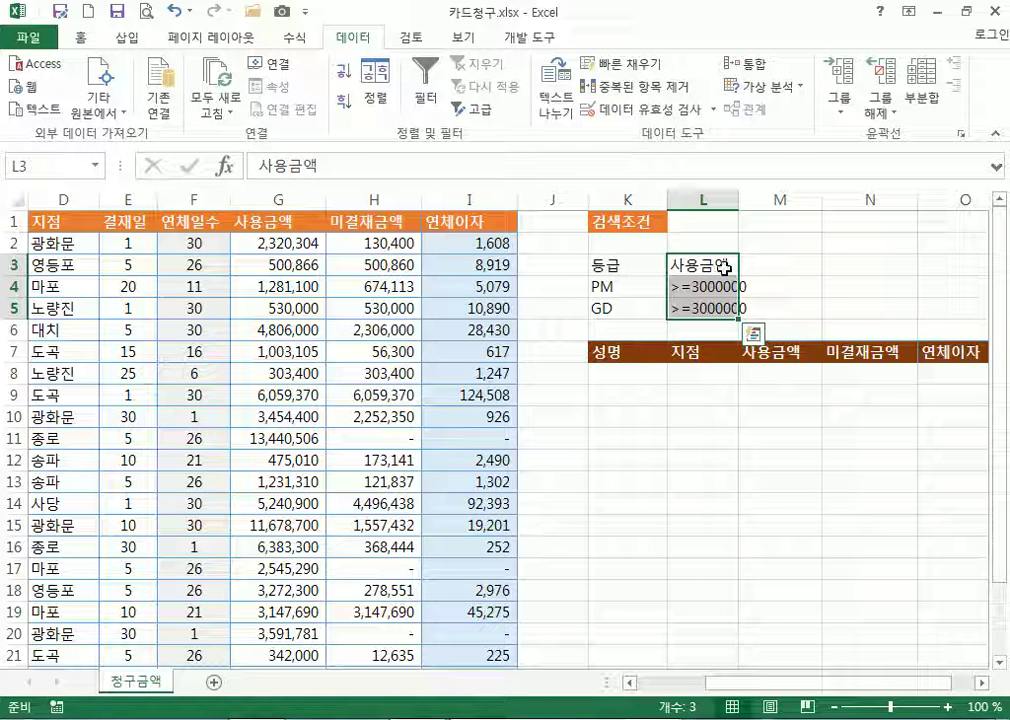
drag(722, 264, 745, 266)
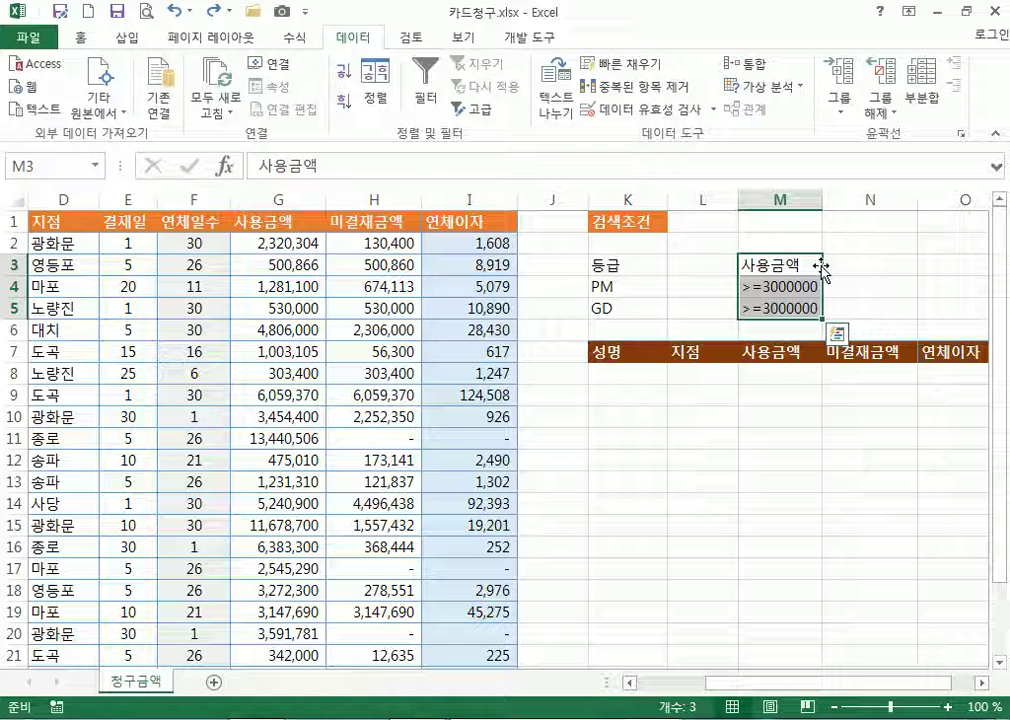
drag(820, 267, 680, 275)
Start an Advanced Filter on the billing data list
click(320, 350)
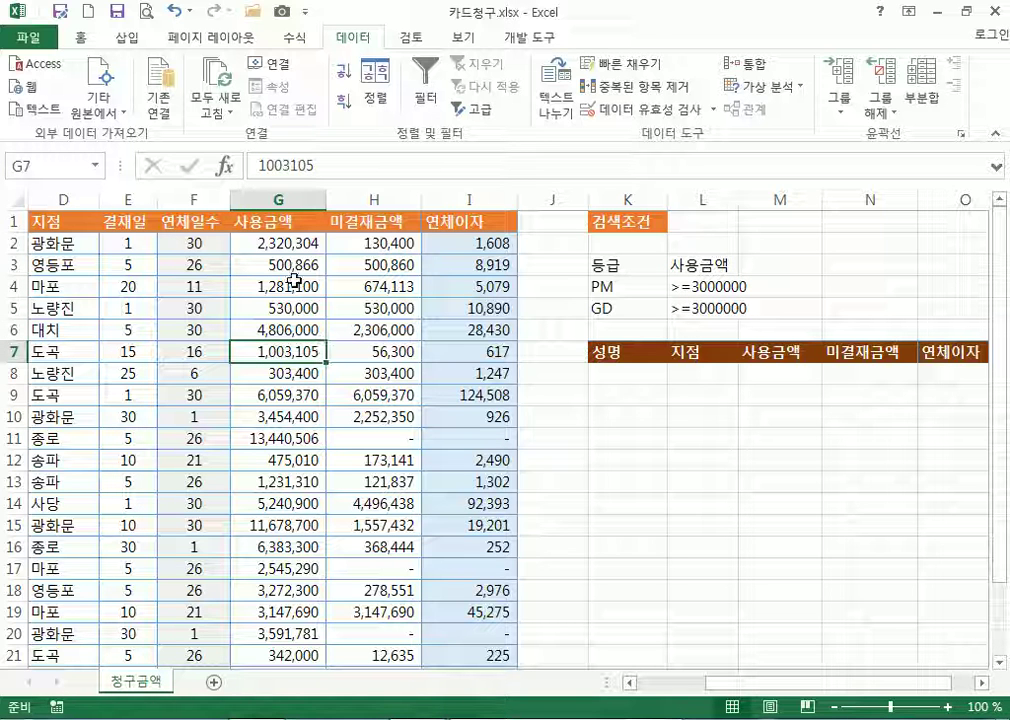
click(380, 290)
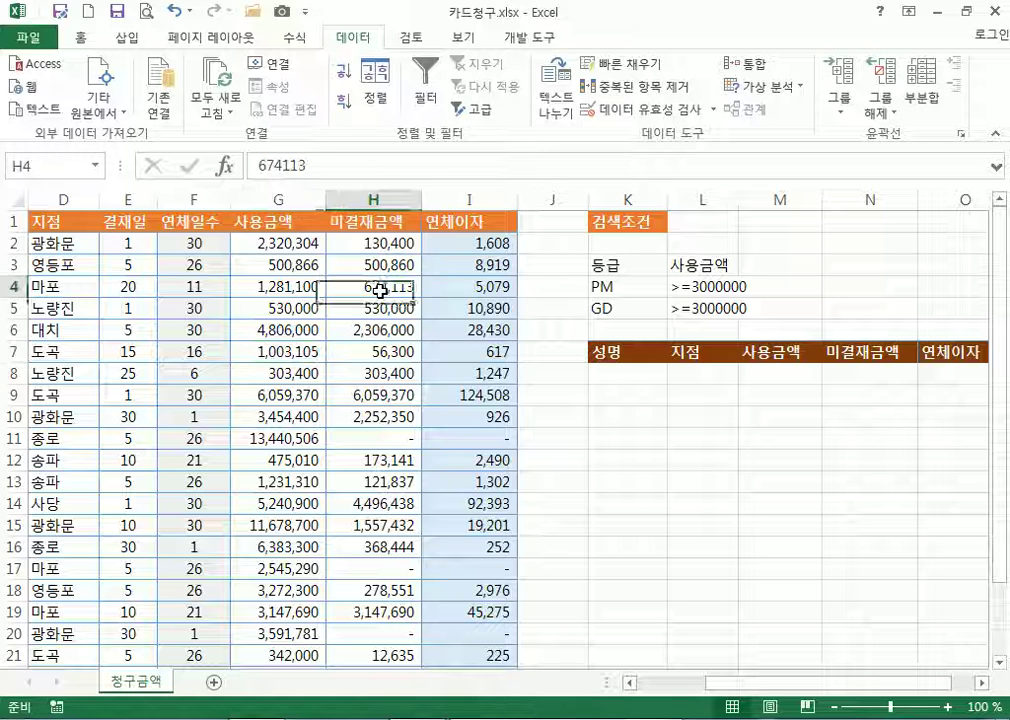
click(477, 110)
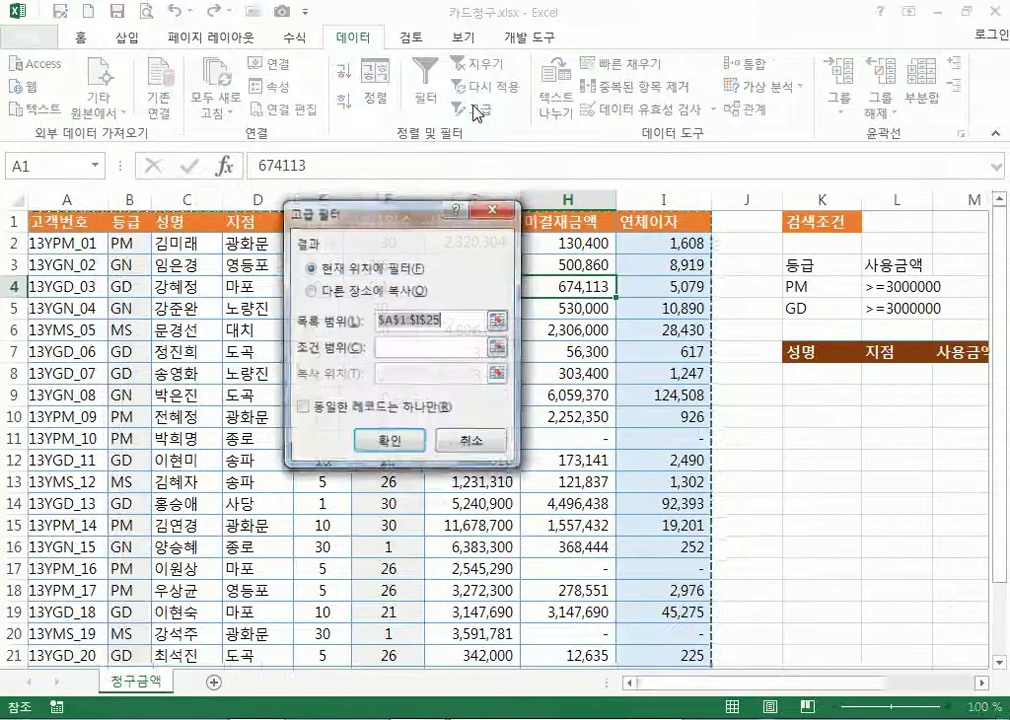
Set the advanced filter to copy results elsewhere, with criteria range K3:L5 and copy-to header range K7:O7
click(406, 299)
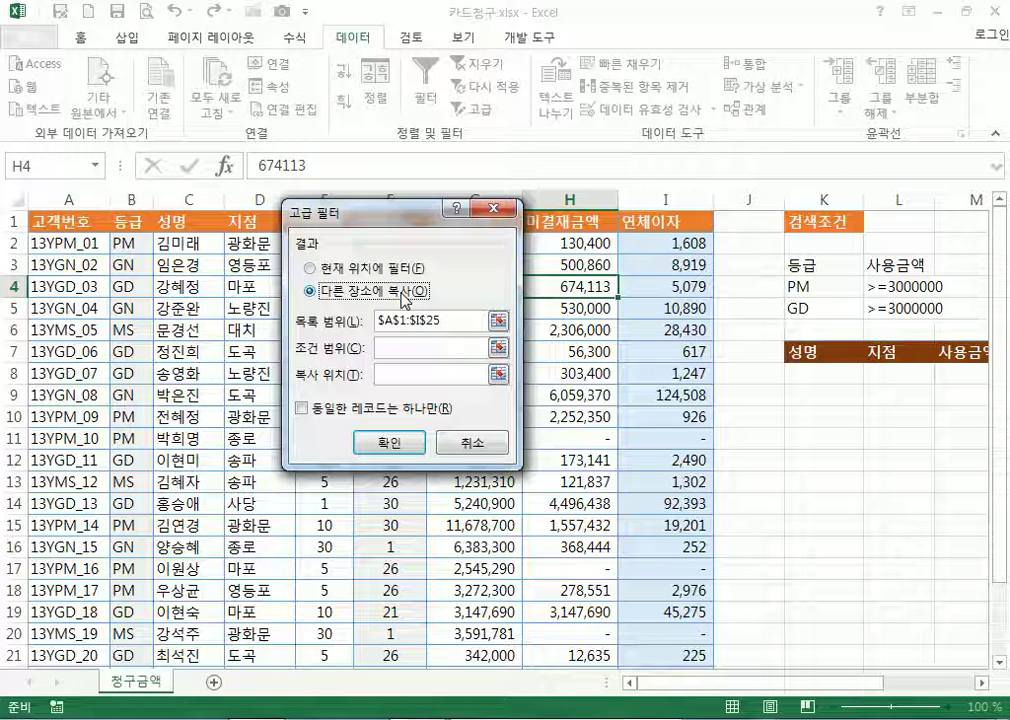
click(411, 349)
drag(800, 266, 911, 307)
click(428, 378)
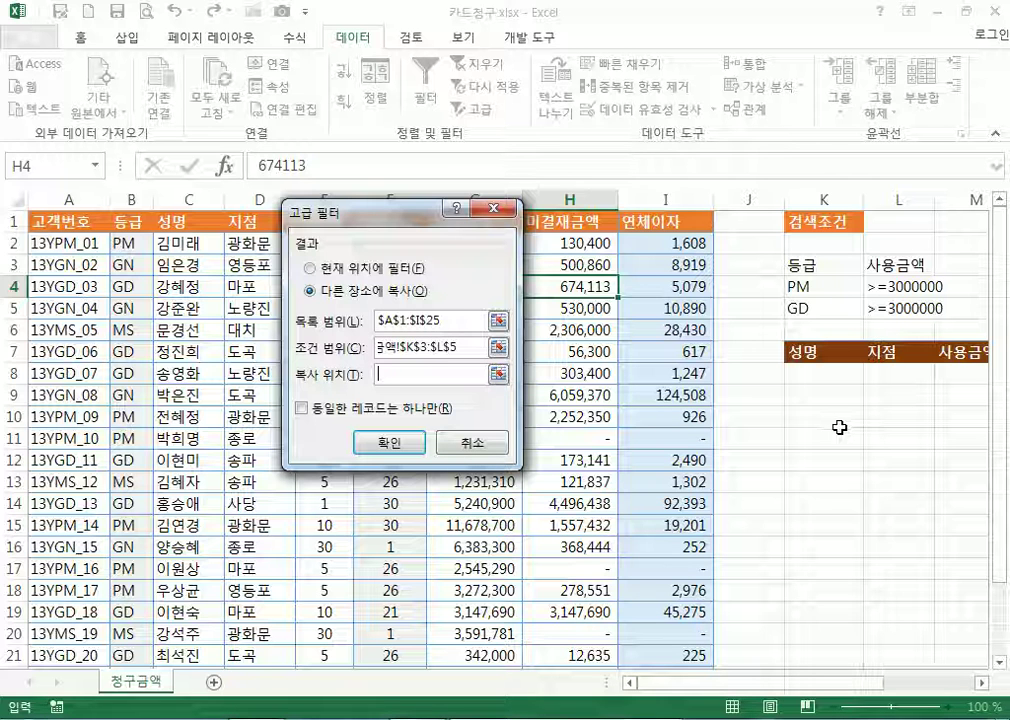
click(806, 395)
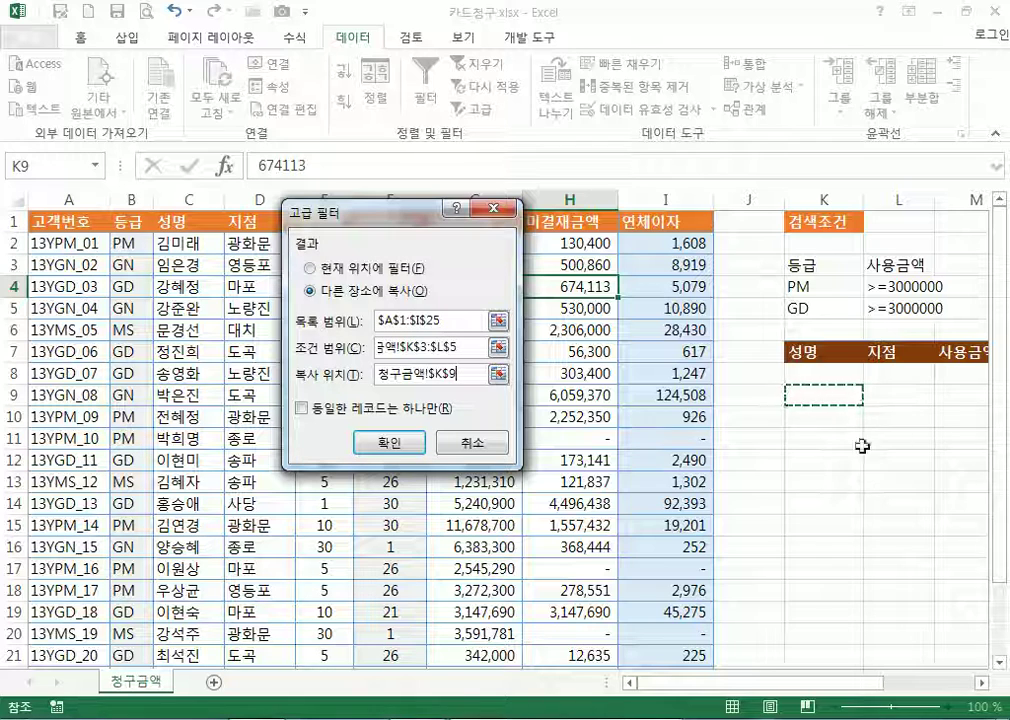
mouse_move(815, 357)
mouse_down()
mouse_move(994, 354)
mouse_move(827, 349)
mouse_up()
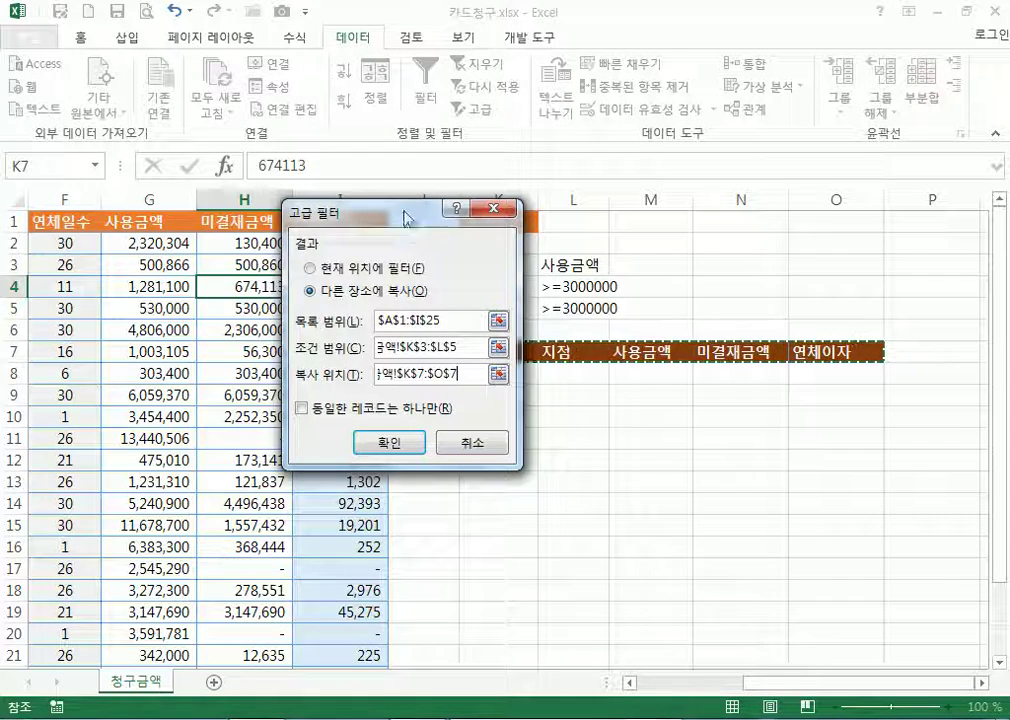
drag(410, 214, 274, 178)
drag(467, 352, 810, 352)
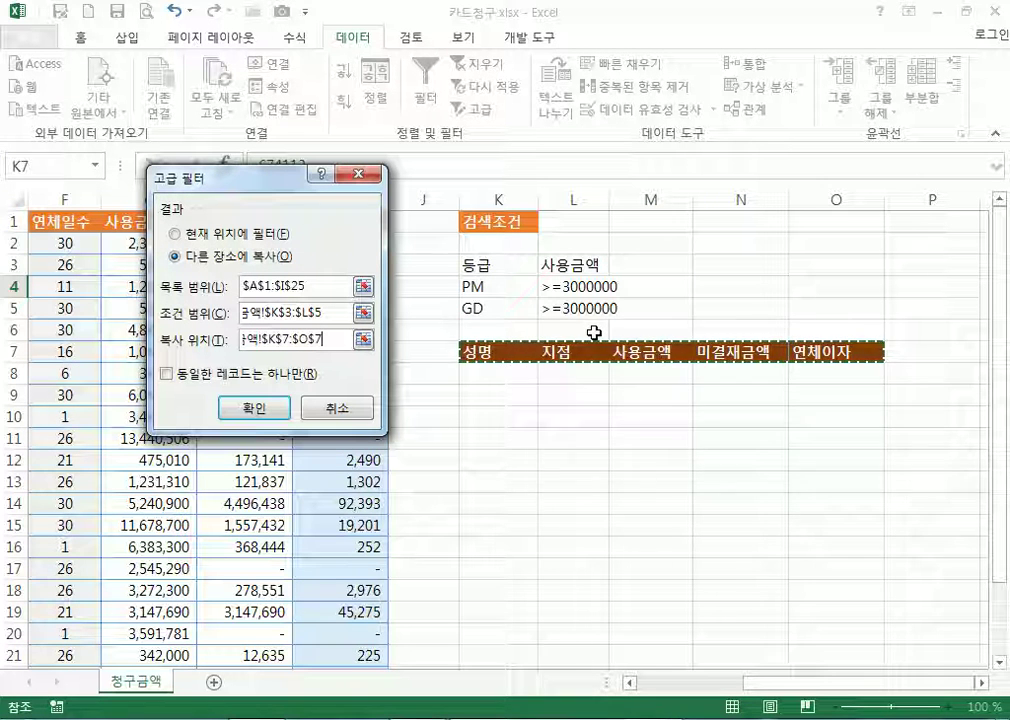
Check the list, criteria and copy-to ranges of the advanced filter and run it
click(250, 286)
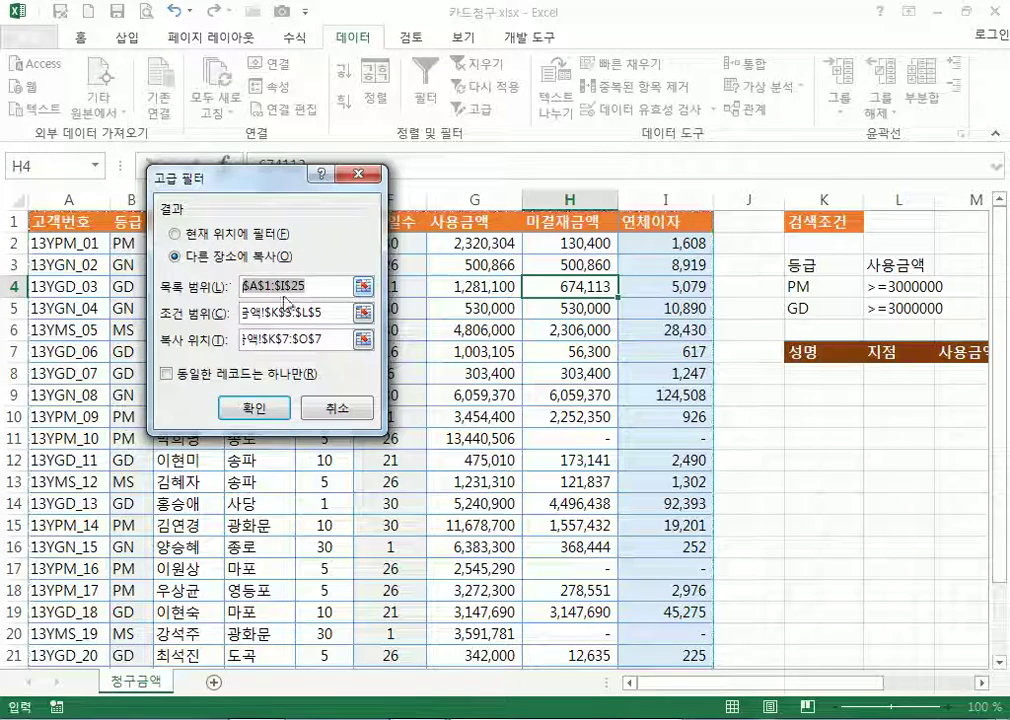
click(343, 320)
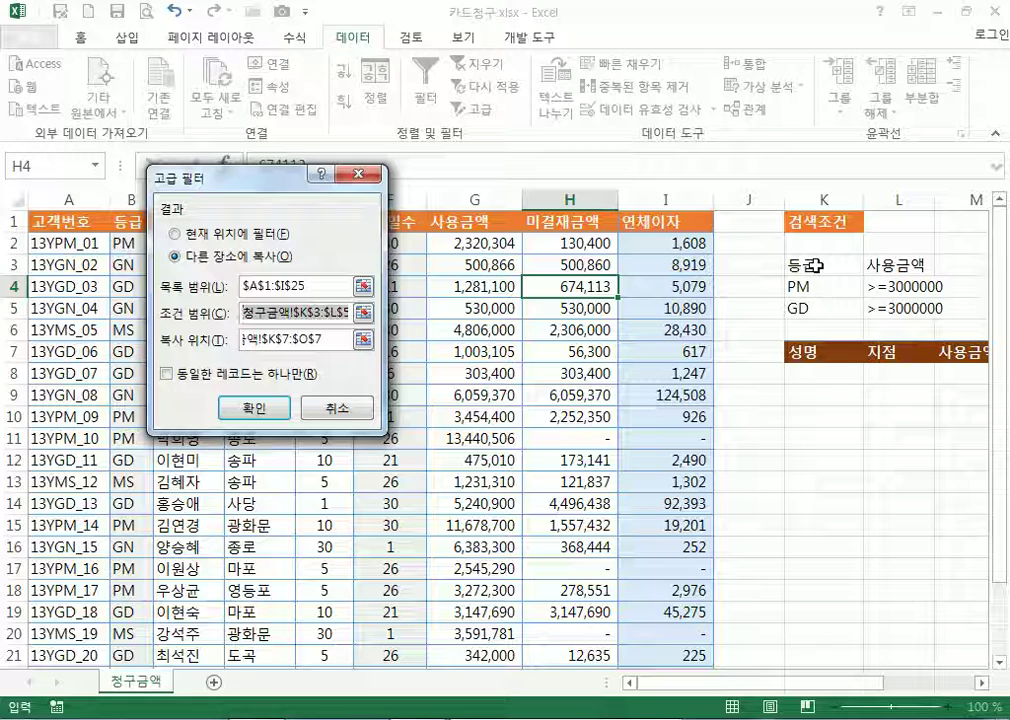
click(333, 340)
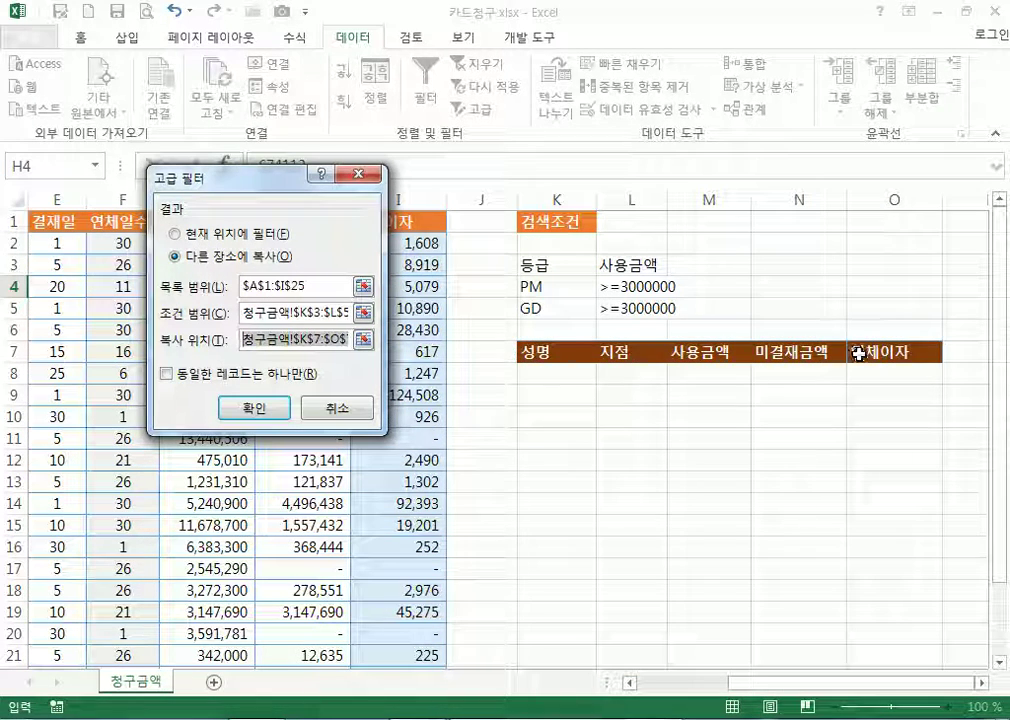
click(256, 408)
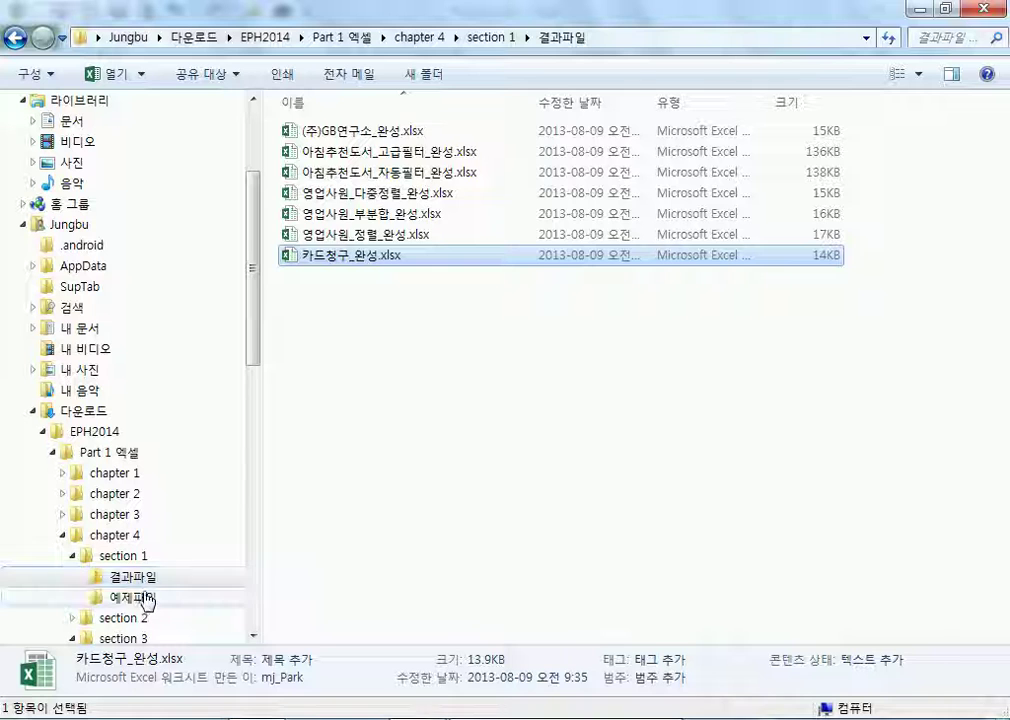
Look through the 예제파일 and 결과파일 folders of section 1 in Windows Explorer and return to 카드청구.xlsx in Excel
click(147, 598)
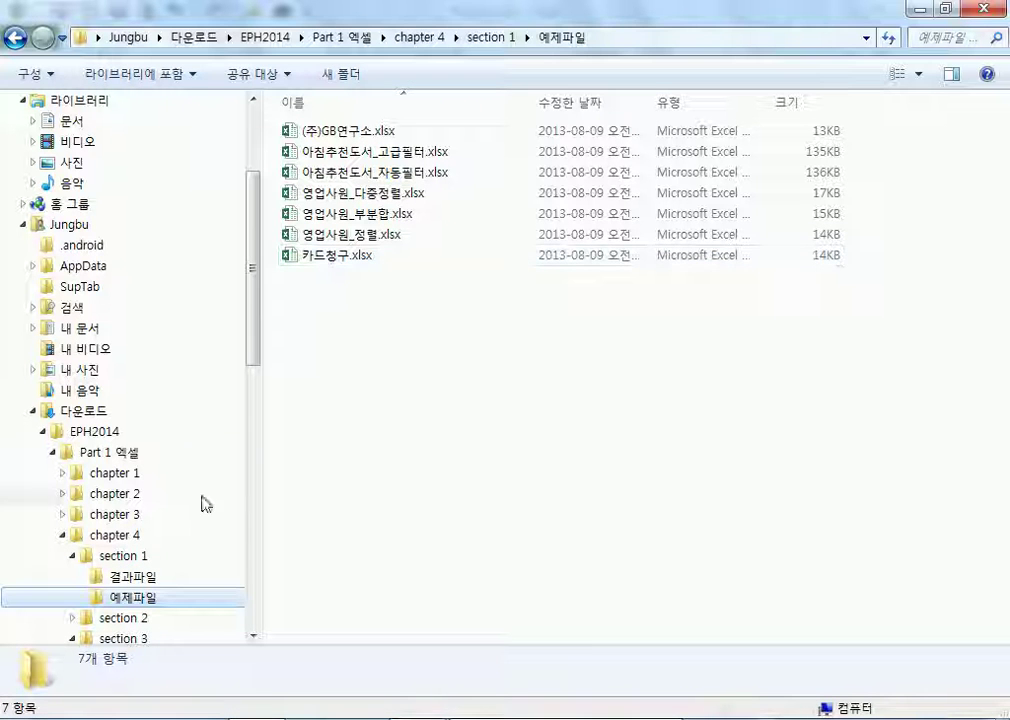
click(163, 578)
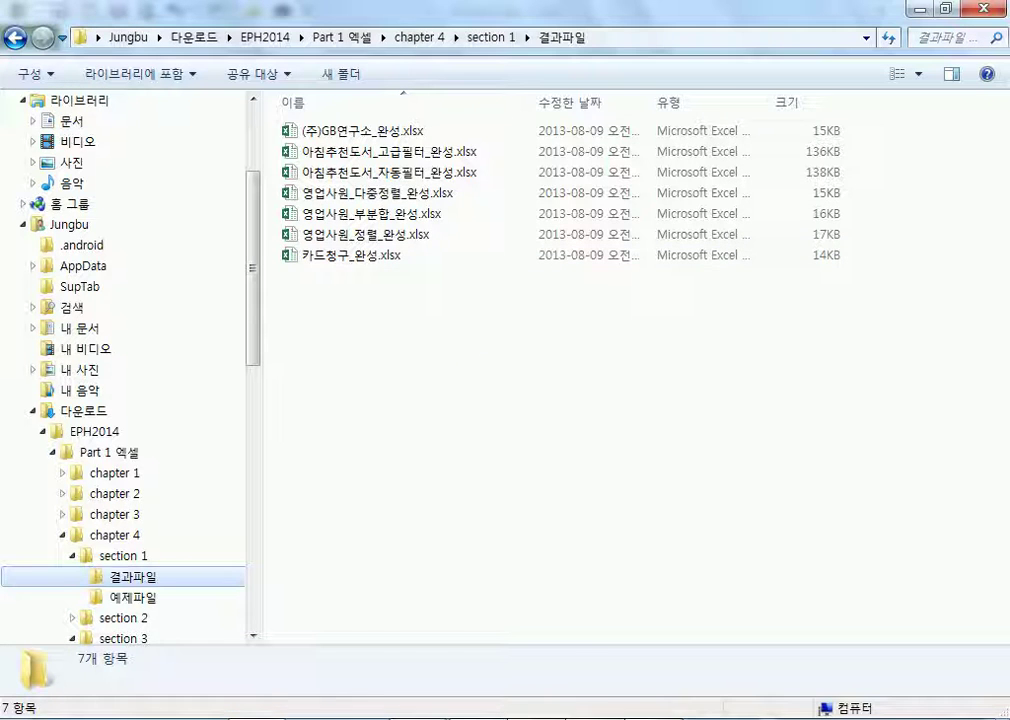
click(555, 719)
click(620, 560)
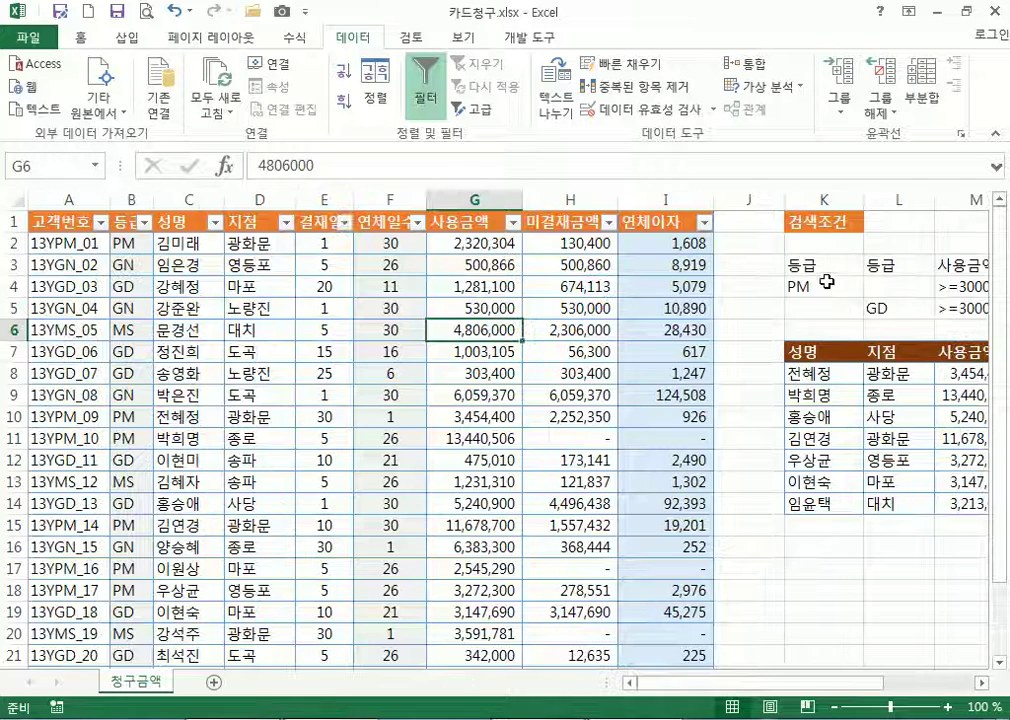
Filter the 등급 column to show only GD and PM
drag(808, 266, 893, 315)
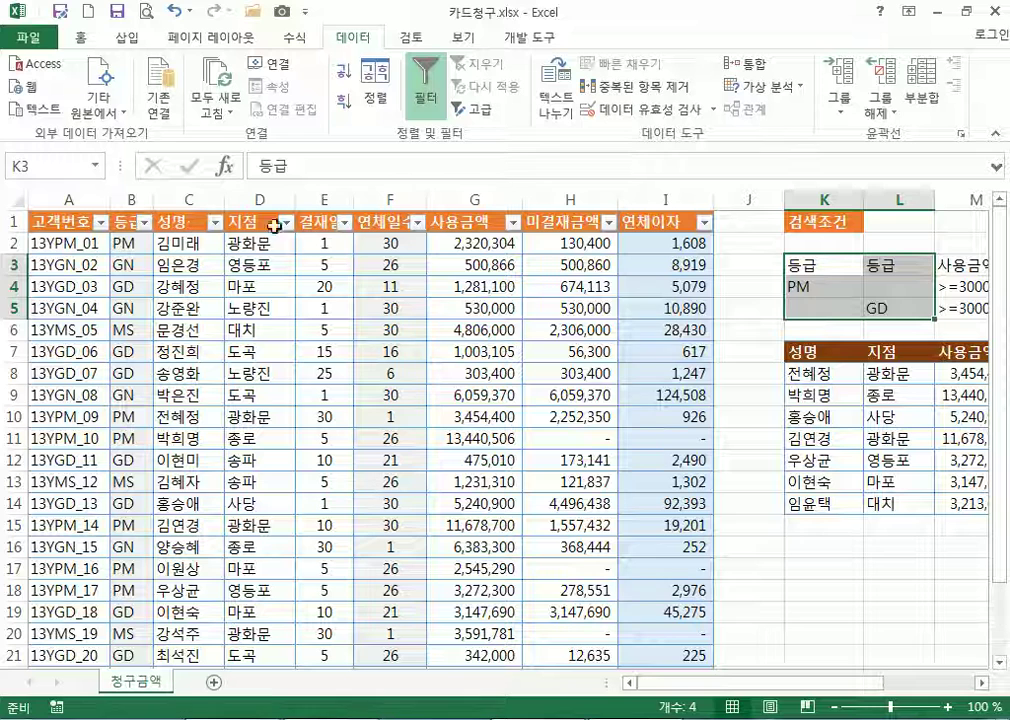
click(147, 223)
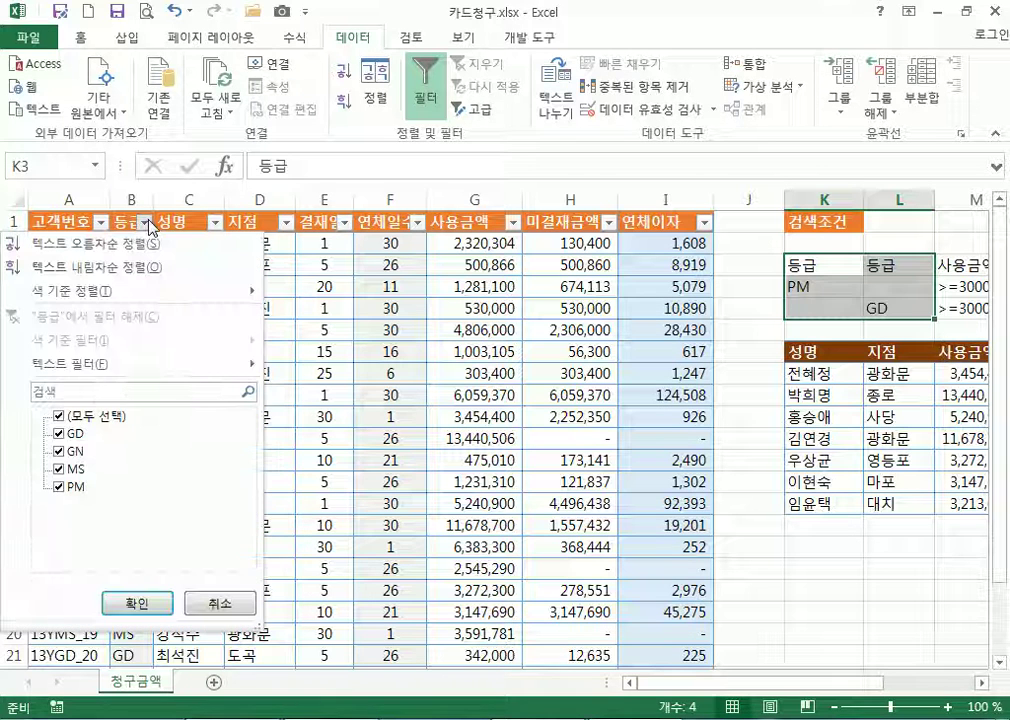
click(59, 418)
click(59, 434)
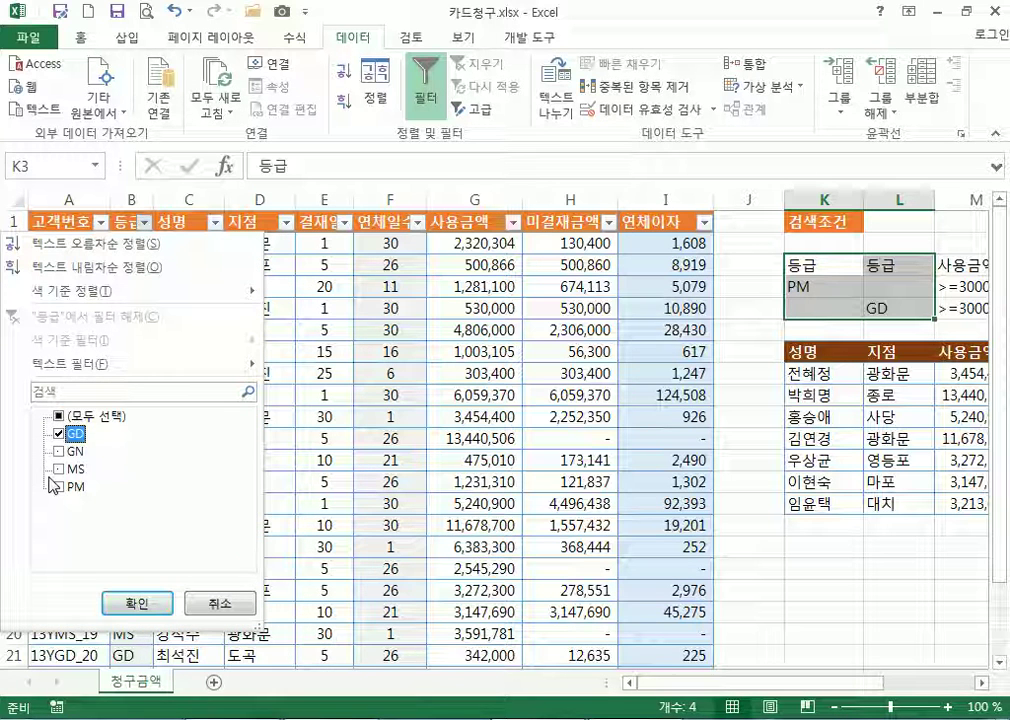
click(57, 487)
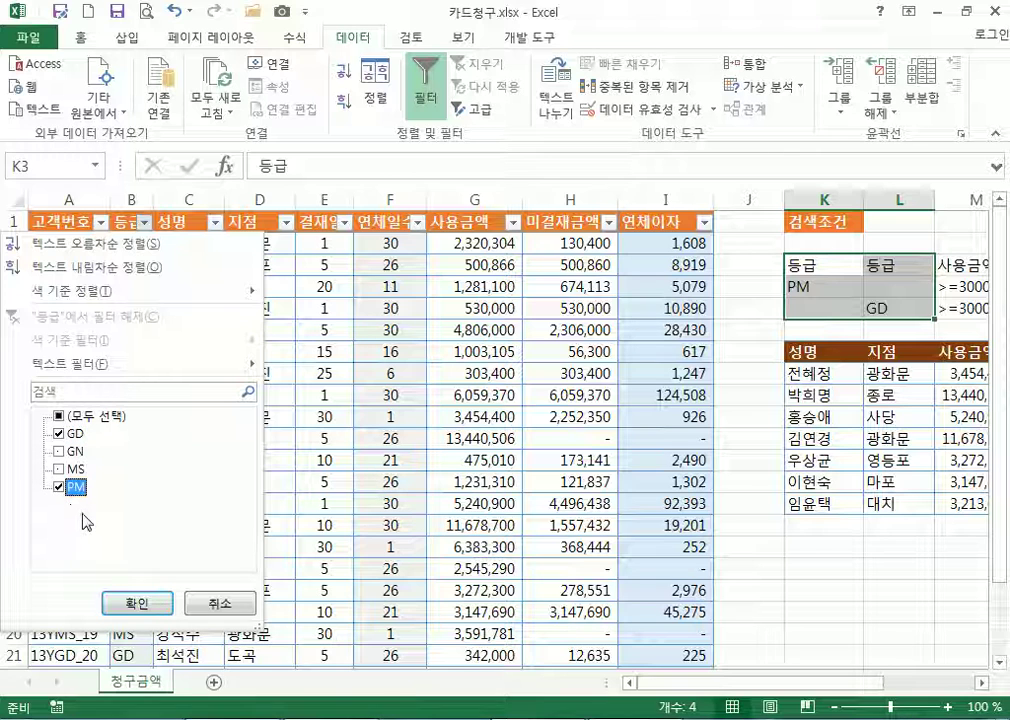
click(137, 603)
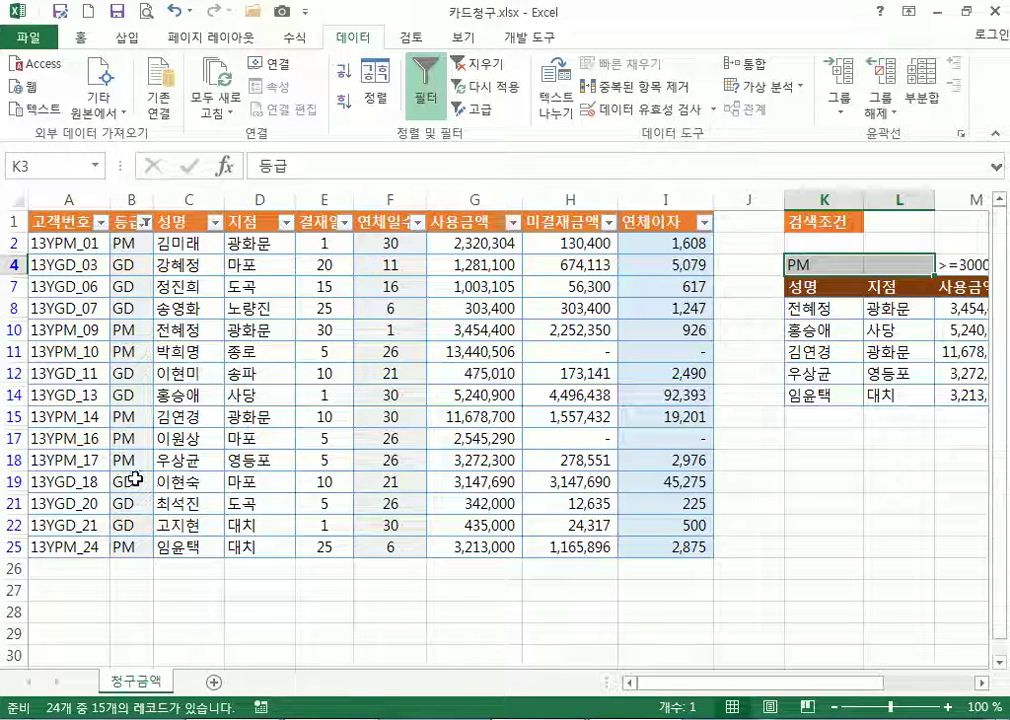
Filter the 사용금액 column for values greater than or equal to 3000000 and highlight the remaining rows
click(512, 221)
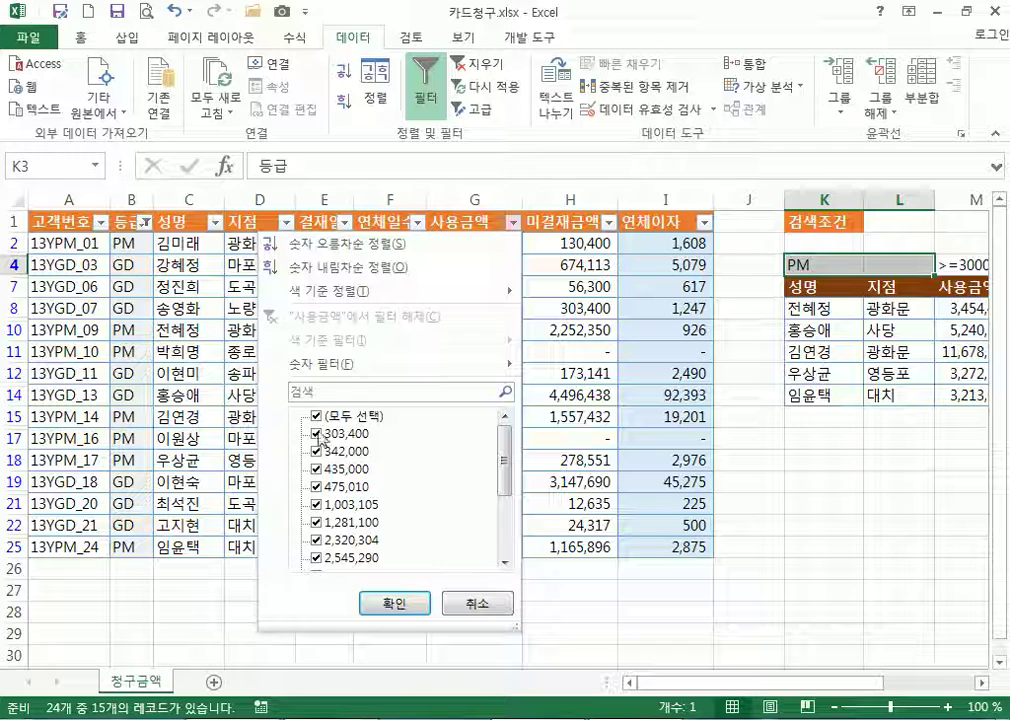
mouse_move(372, 365)
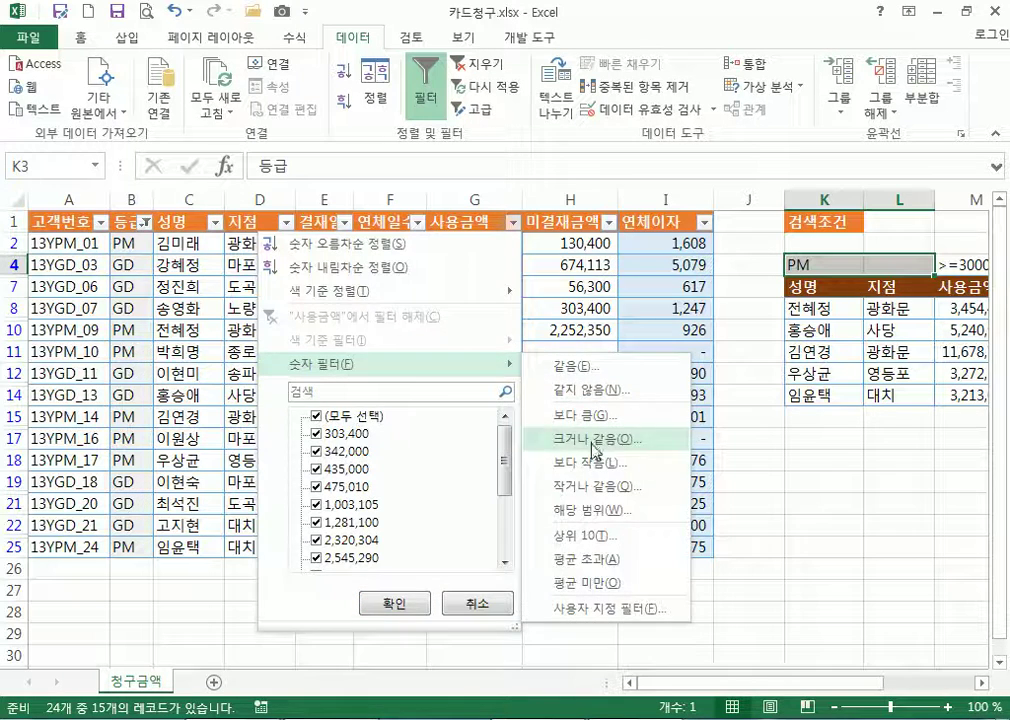
click(597, 439)
text(3000000)
click(553, 401)
drag(67, 245, 650, 385)
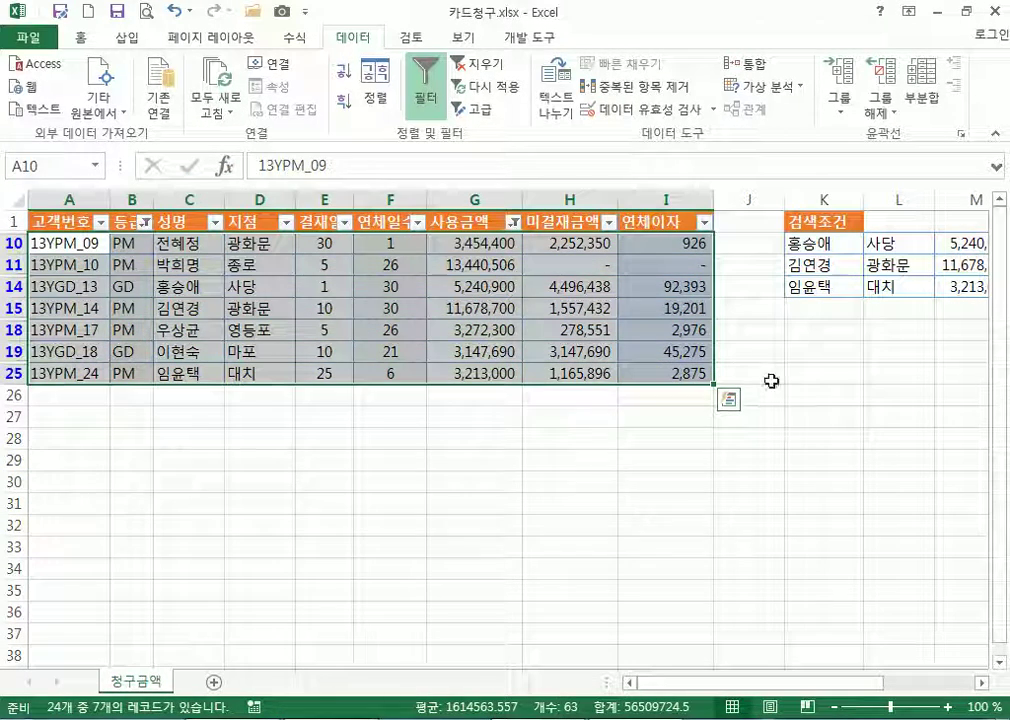
click(389, 264)
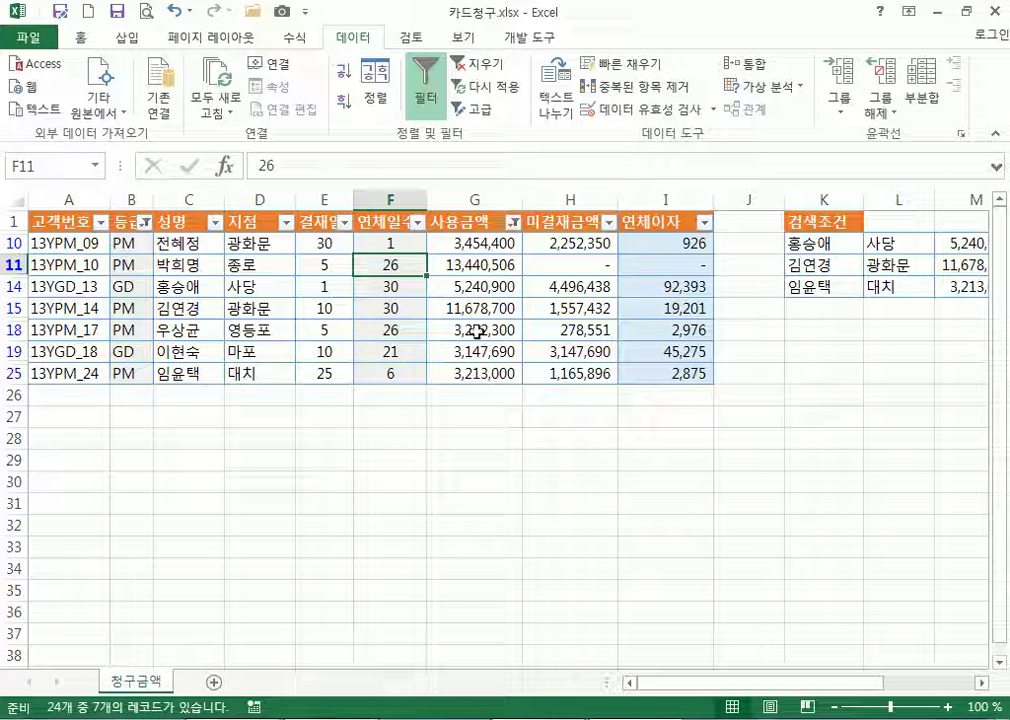
Copy the filtered table with its header row and paste it starting at cell A29
drag(101, 219, 658, 377)
right_click(658, 377)
click(706, 331)
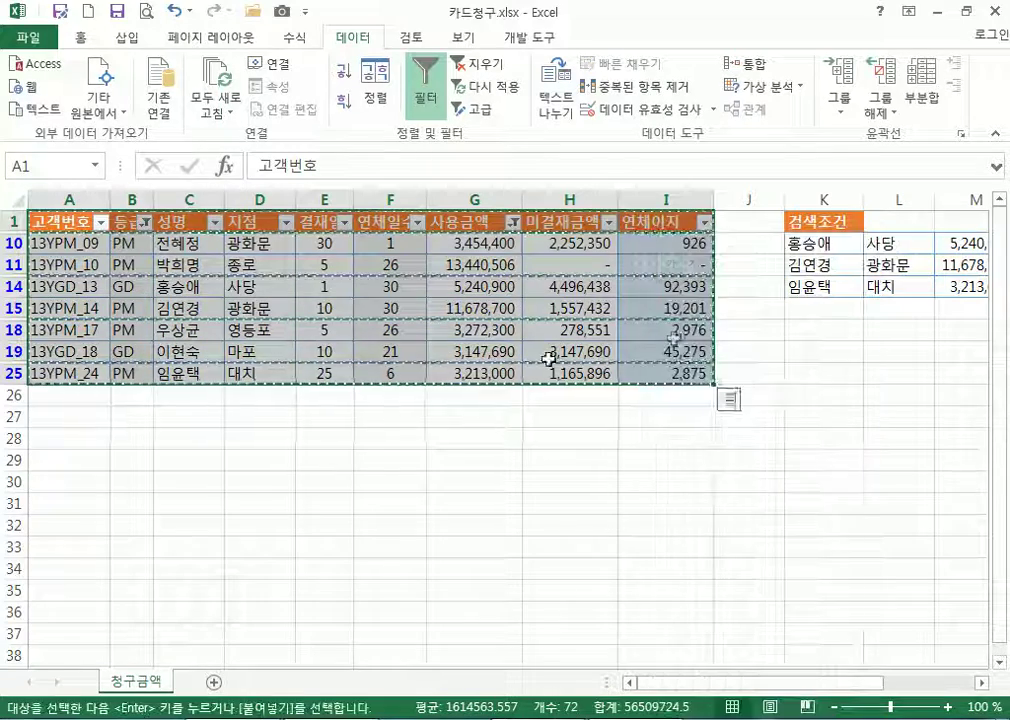
right_click(60, 468)
click(101, 134)
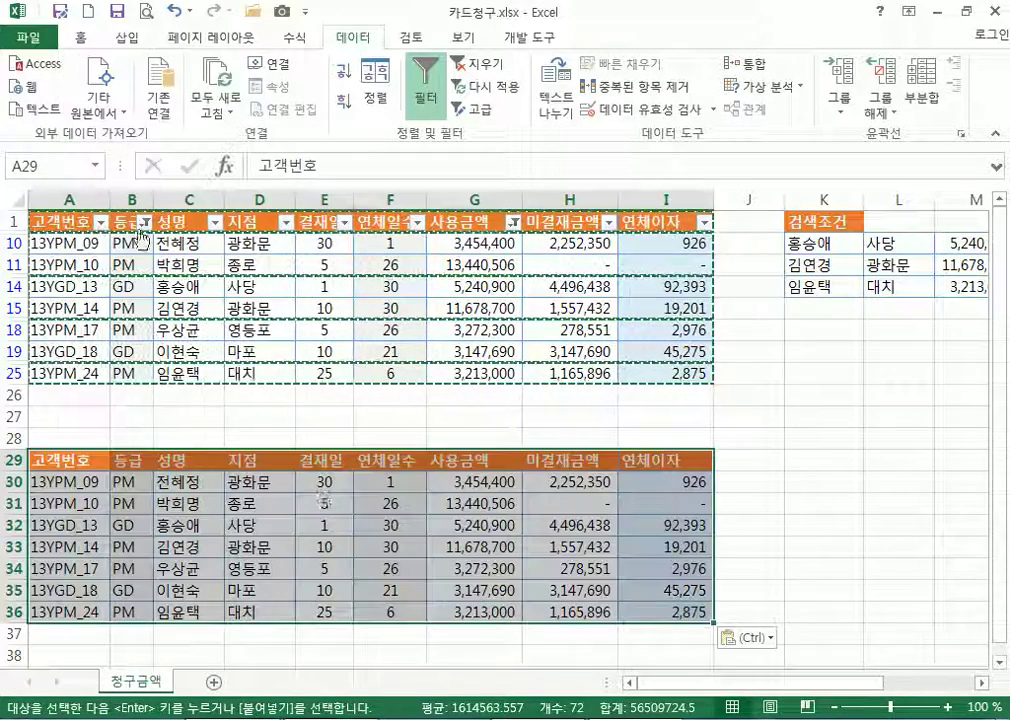
Undo the pasted copy of the filtered table and cancel the copy selection
scroll(325, 502, down, 1)
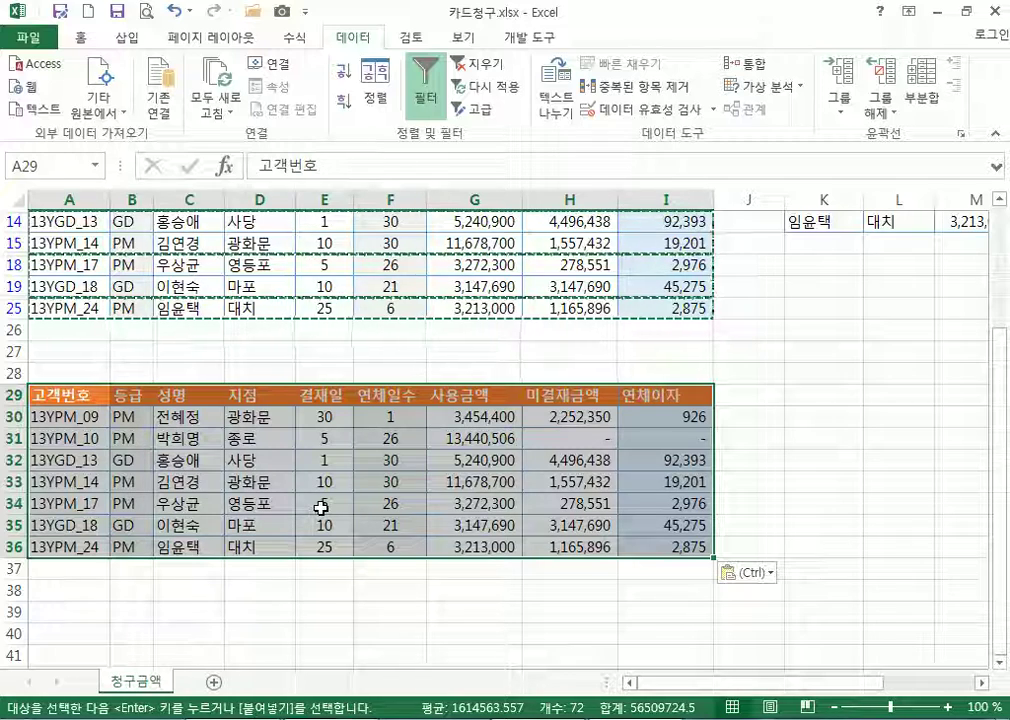
key(ctrl+z)
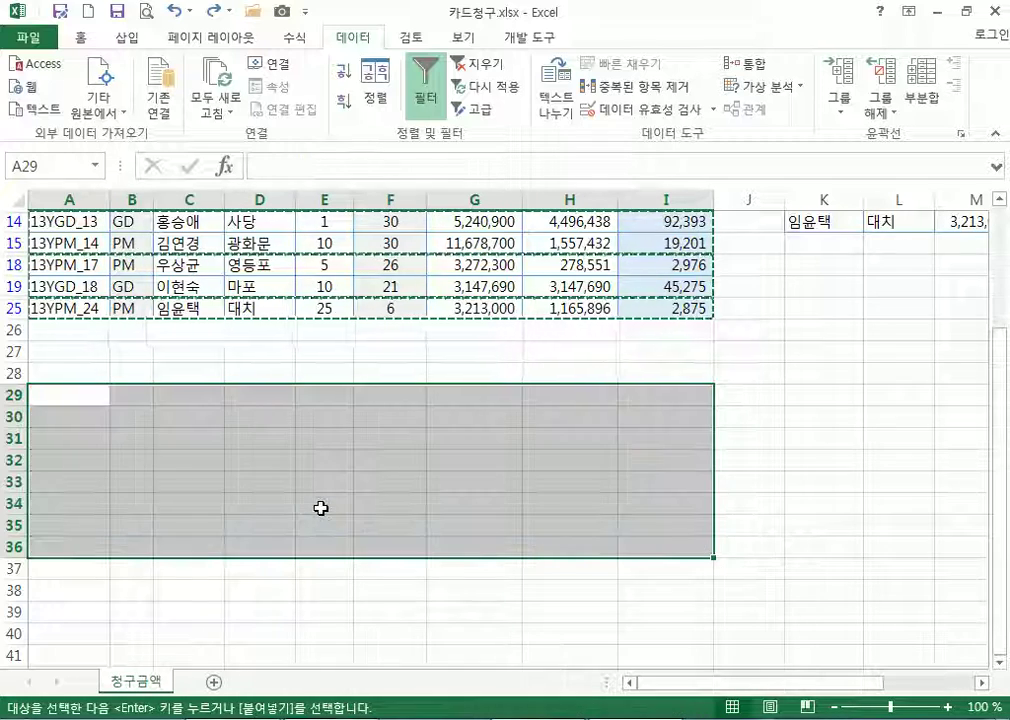
key(Escape)
scroll(321, 506, up, 1)
Clear the filters on the billing table and filter the 등급 column to show only PM
click(344, 307)
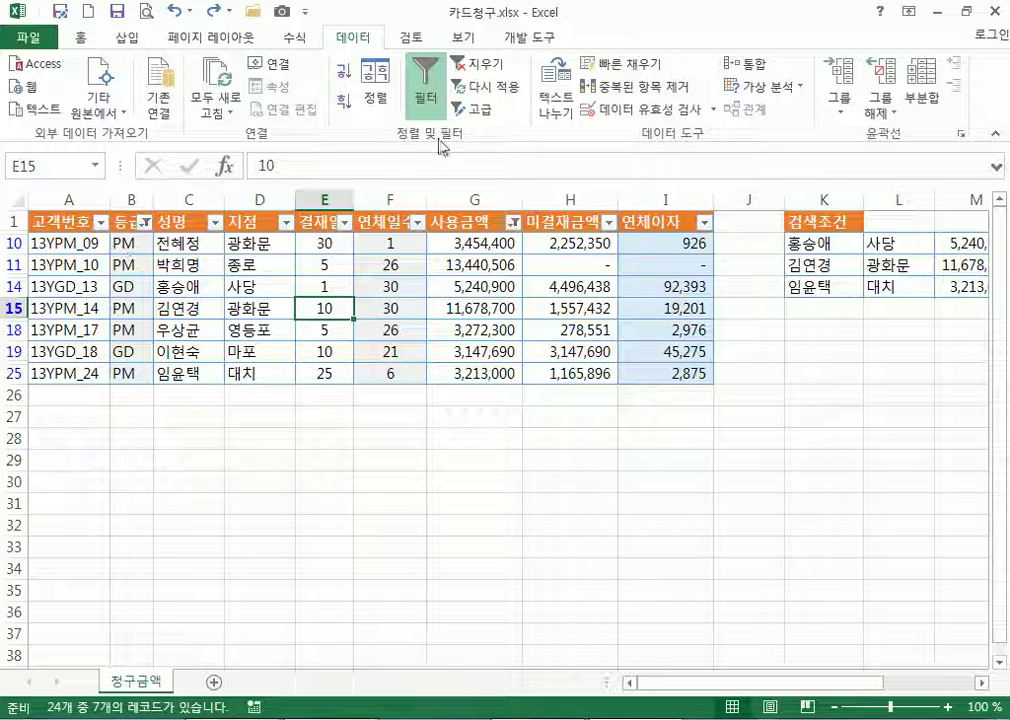
click(477, 63)
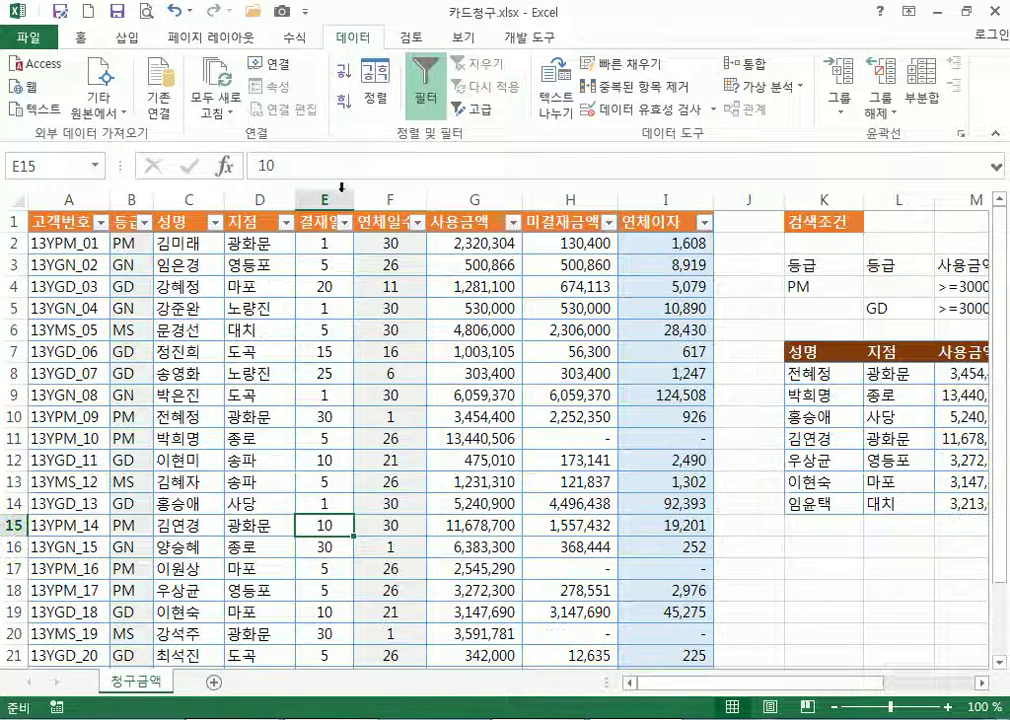
click(145, 222)
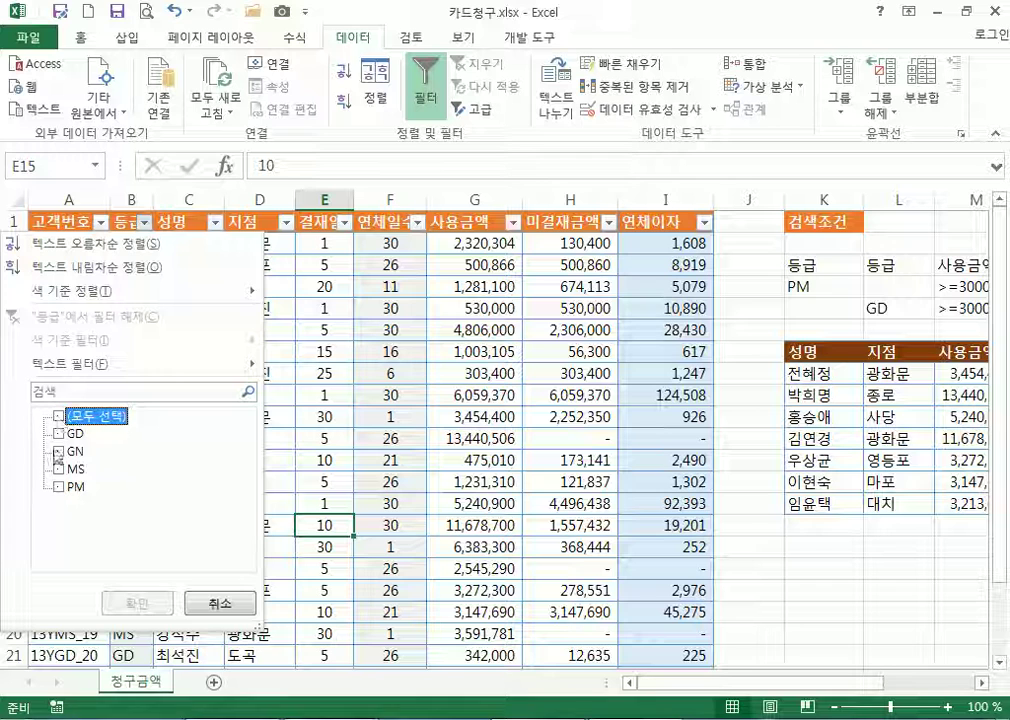
click(64, 490)
click(124, 604)
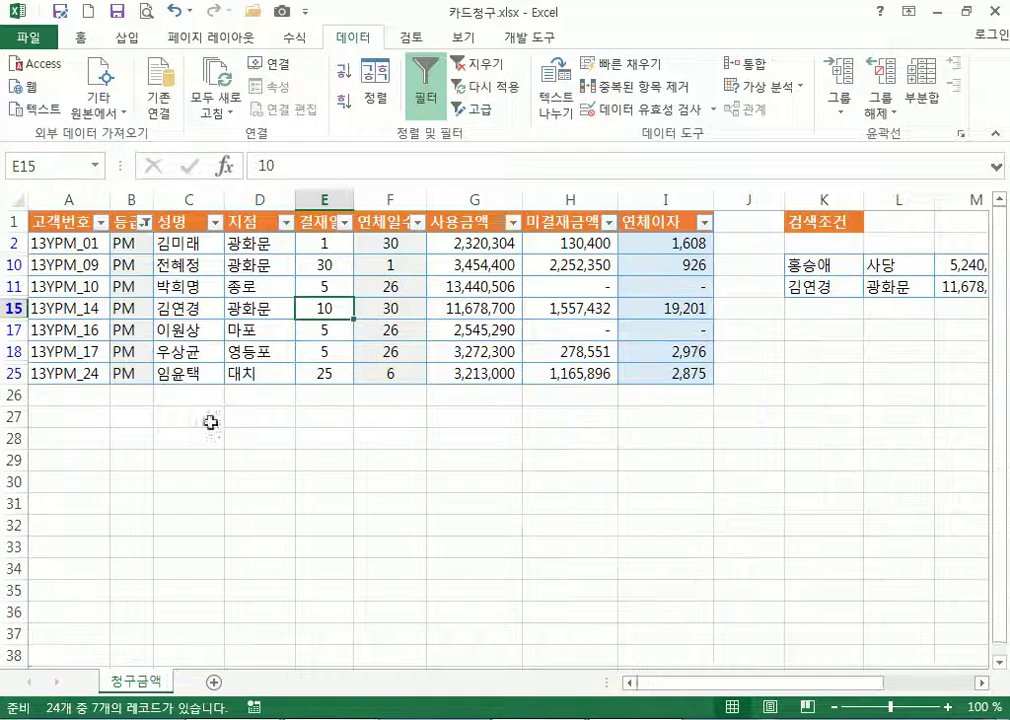
Filter the 지점 column to show only 광화문
click(288, 223)
click(89, 416)
click(89, 434)
click(165, 603)
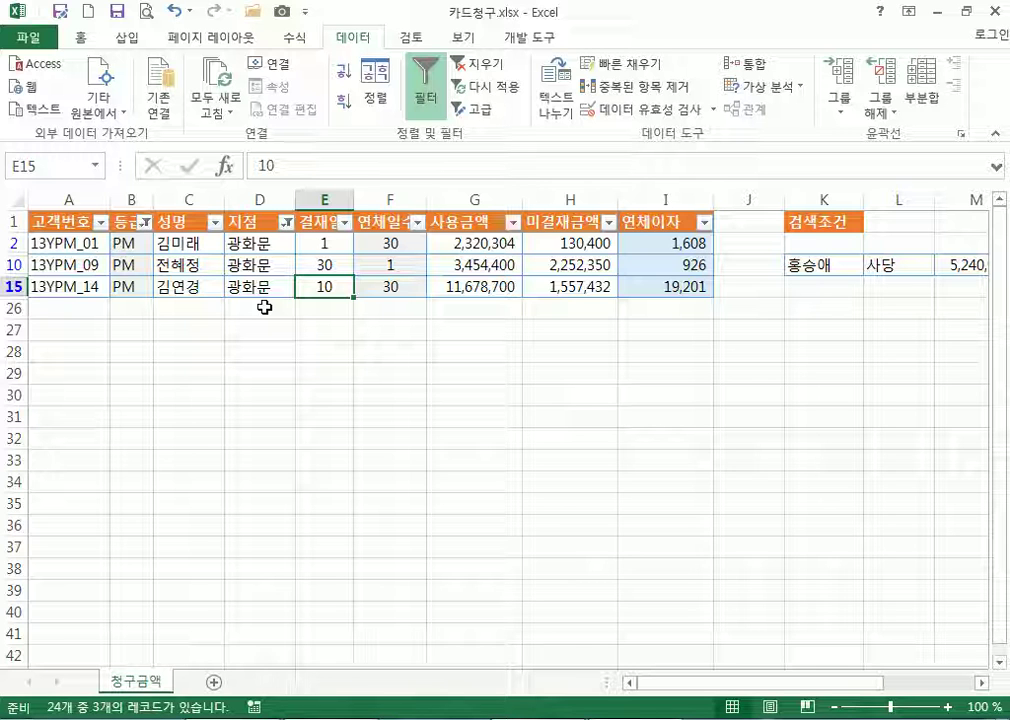
Enter the criteria heading 등급 in B28 with the value PM in B29
click(128, 354)
text(등급)
key(Return)
text(P<)
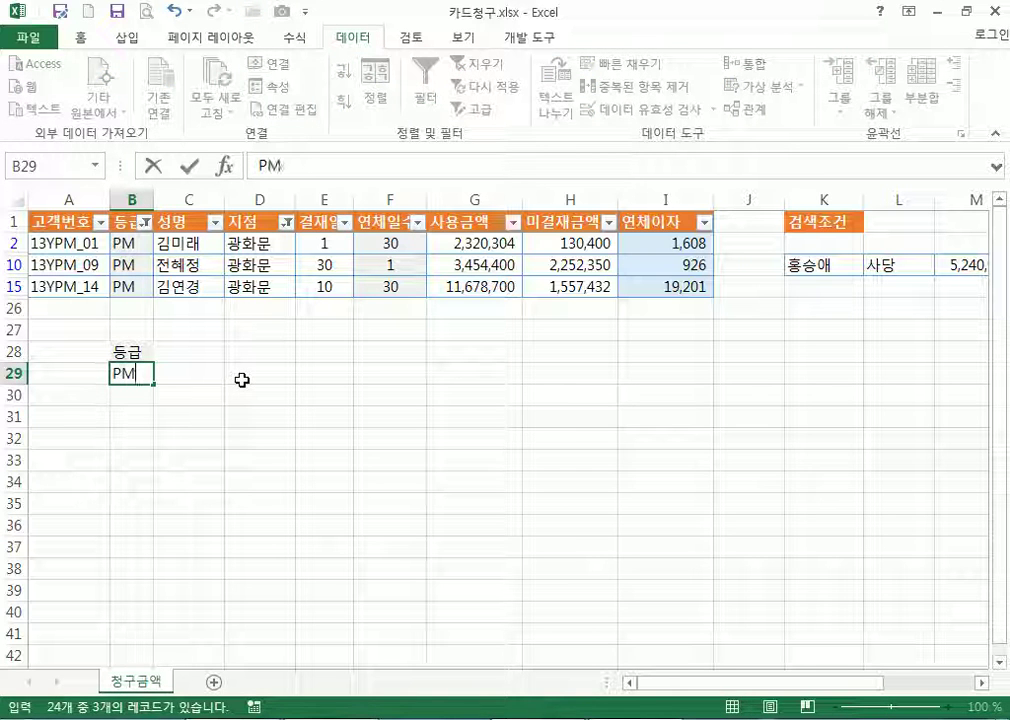
Enter the criteria heading 지점 in C28 with the value 광화문 in C29
key(Tab)
key(Up)
text(wl)
key(BackSpace)
key(BackSpace)
text(지점)
key(Return)
text(ㄱ광화문)
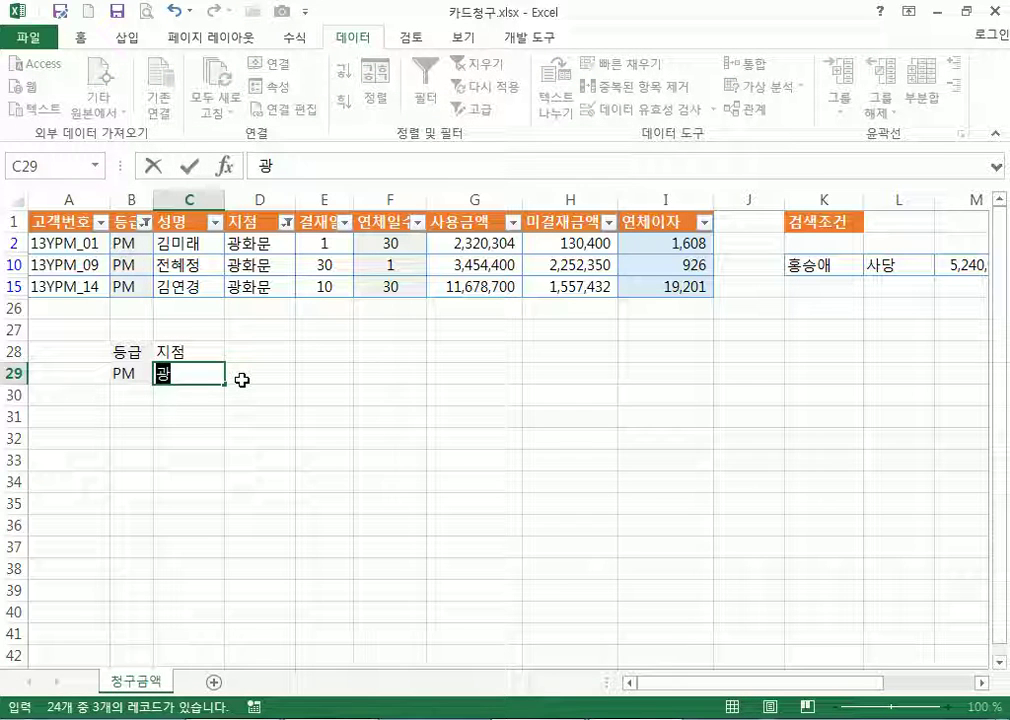
key(Return)
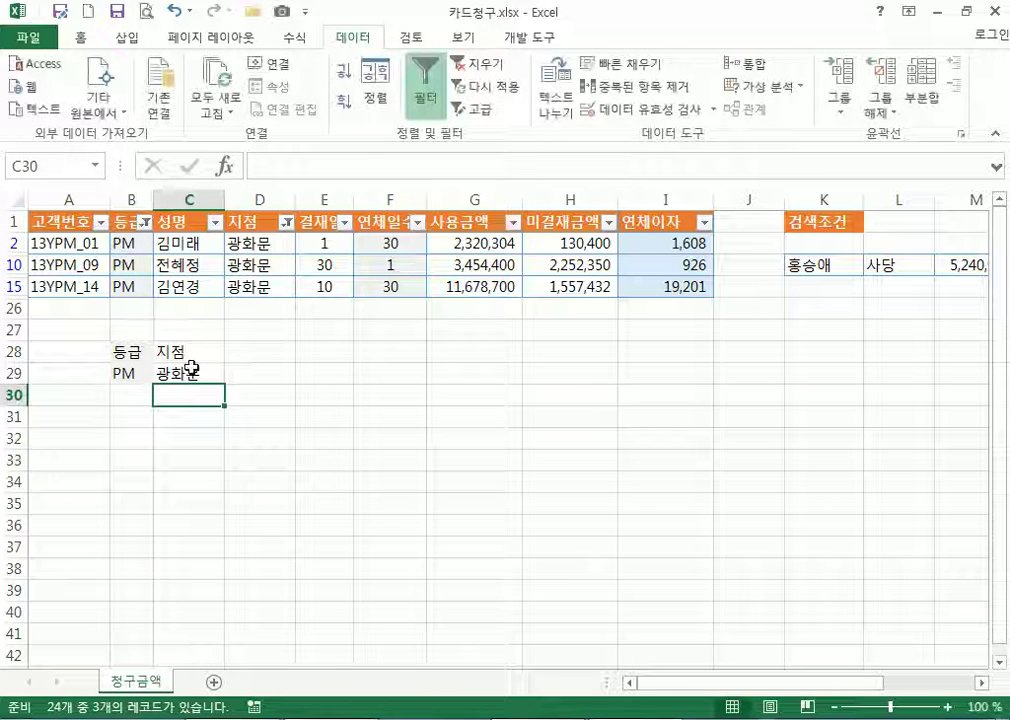
Move the 광화문 criterion one row down to C30 so the 등급 and 지점 conditions form an OR
click(194, 374)
drag(191, 384, 198, 400)
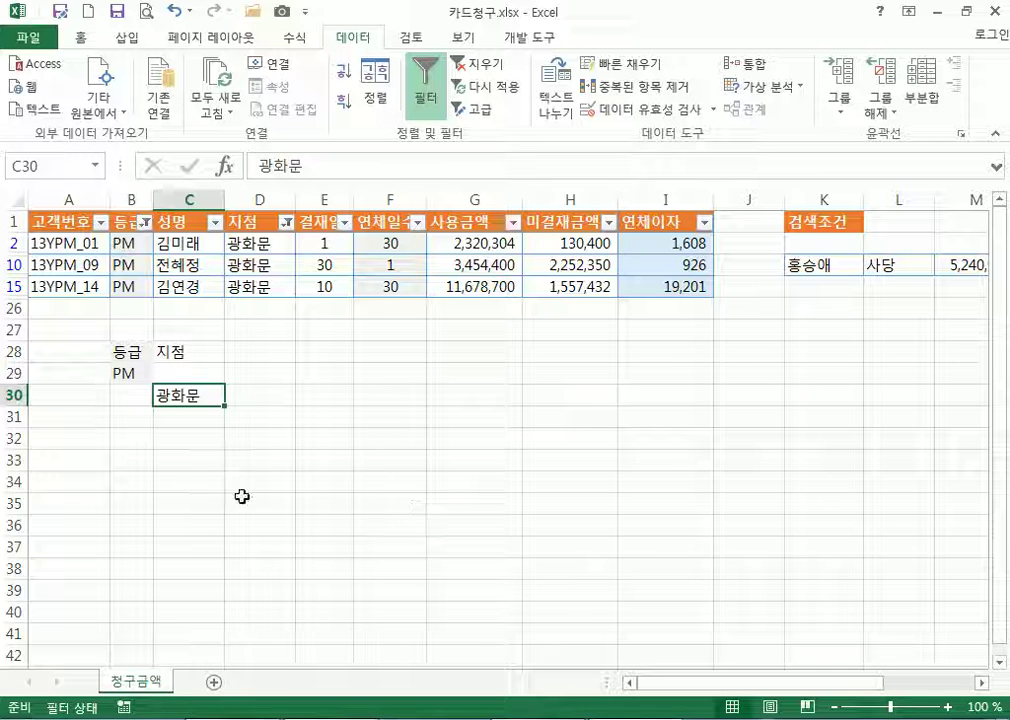
click(131, 374)
click(187, 394)
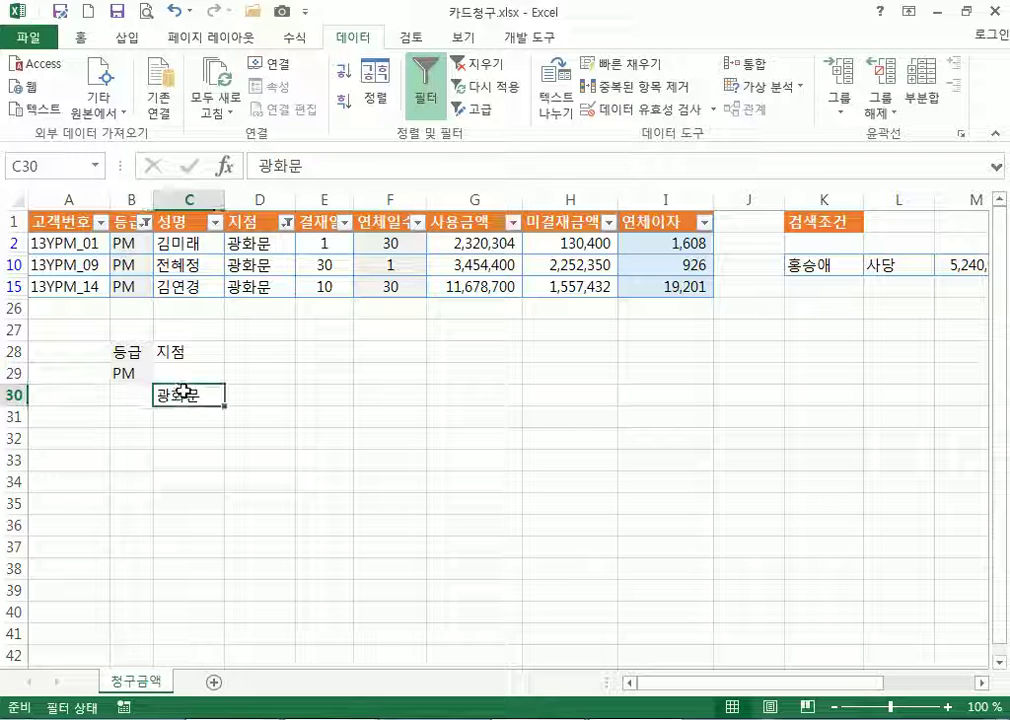
Move the 광화문 criterion up to C29 beside PM as an AND condition, and return it to C30 as an OR condition
mouse_move(184, 387)
mouse_down()
mouse_move(184, 368)
mouse_move(175, 373)
mouse_up()
click(189, 243)
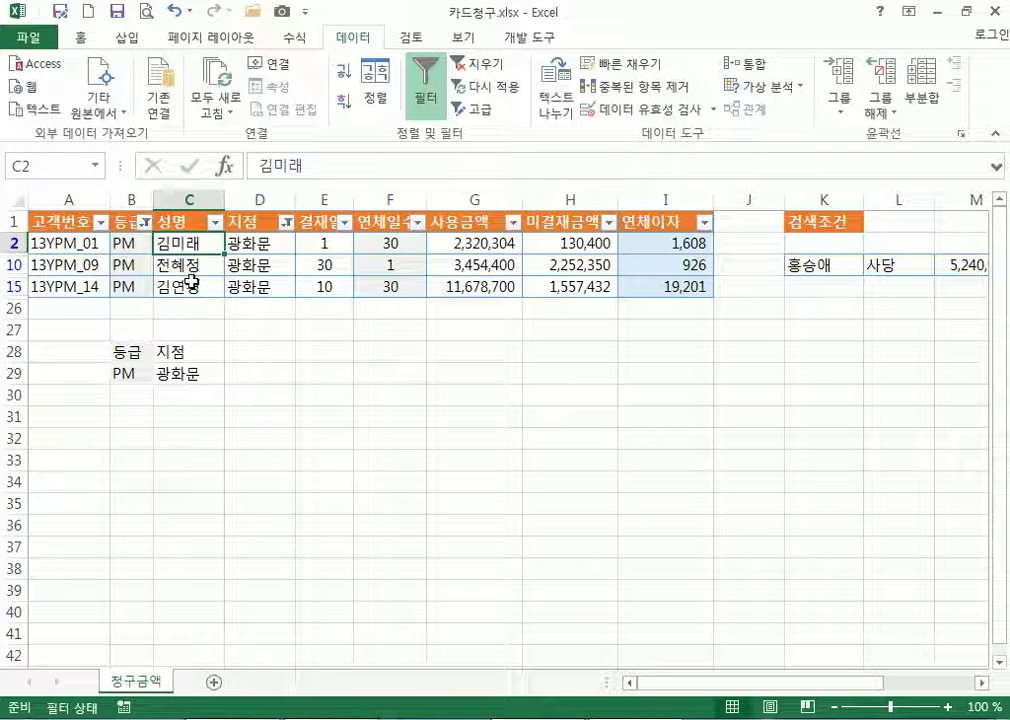
click(176, 378)
drag(187, 385, 192, 401)
drag(137, 354, 188, 397)
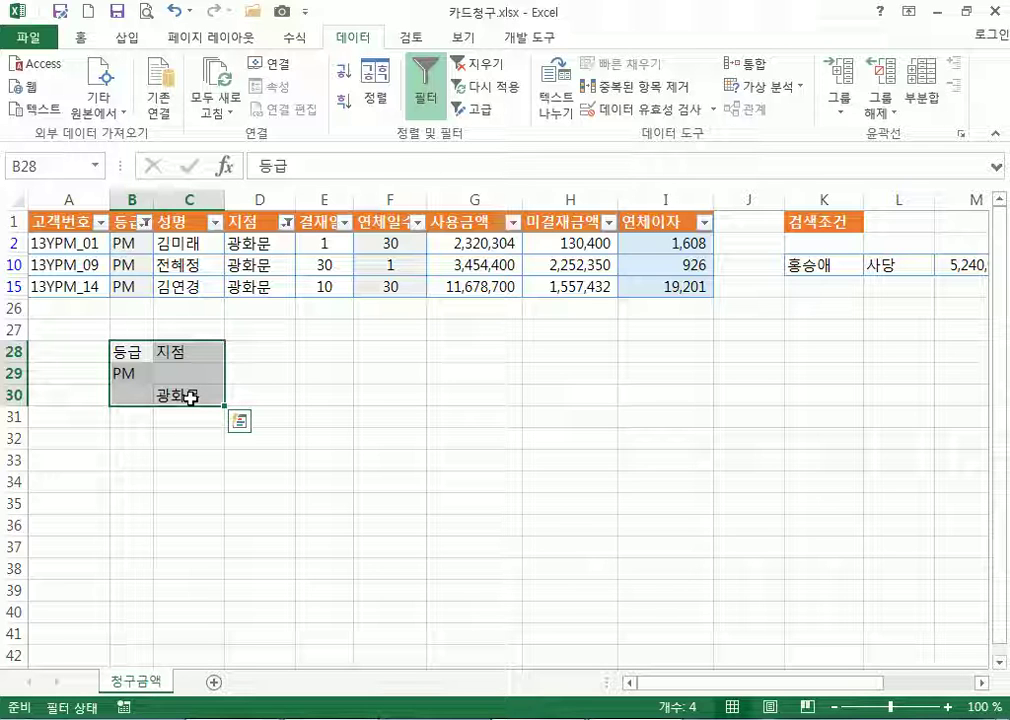
click(196, 353)
key(Left)
click(185, 352)
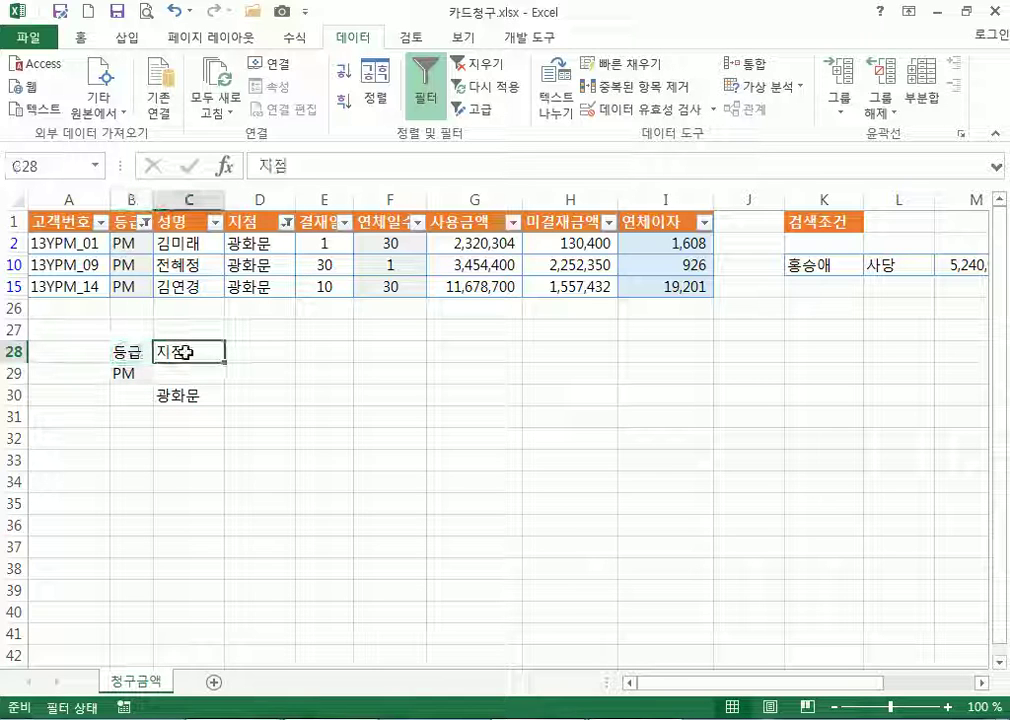
Turn off the AutoFilter on the billing table
click(572, 246)
click(426, 85)
drag(810, 265, 875, 296)
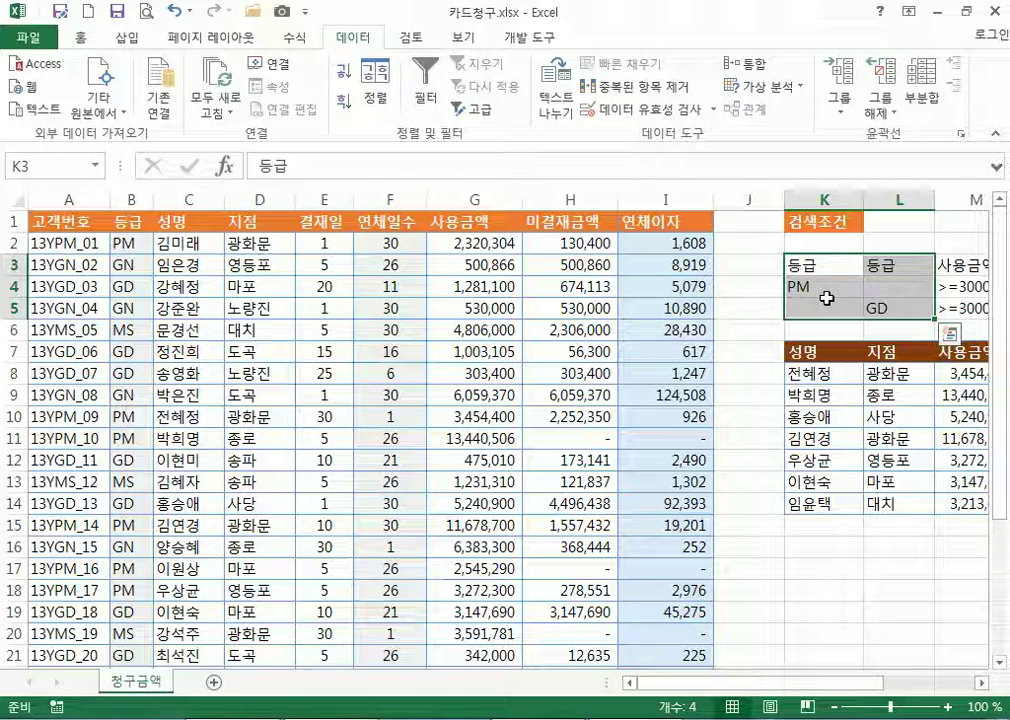
scroll(300, 462, down, 7)
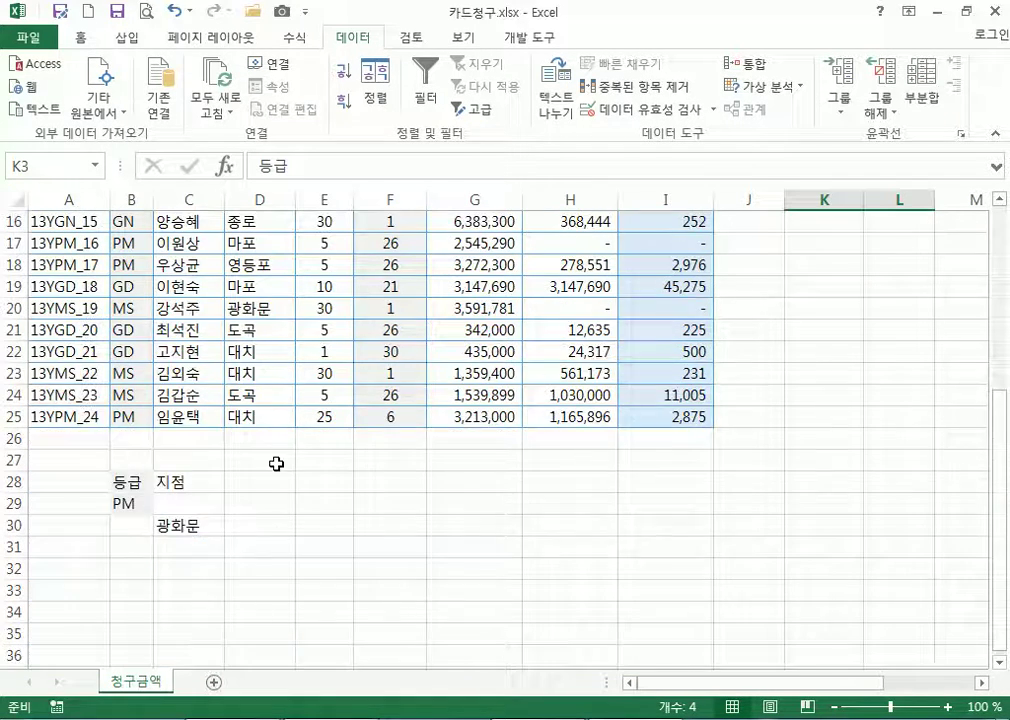
click(137, 353)
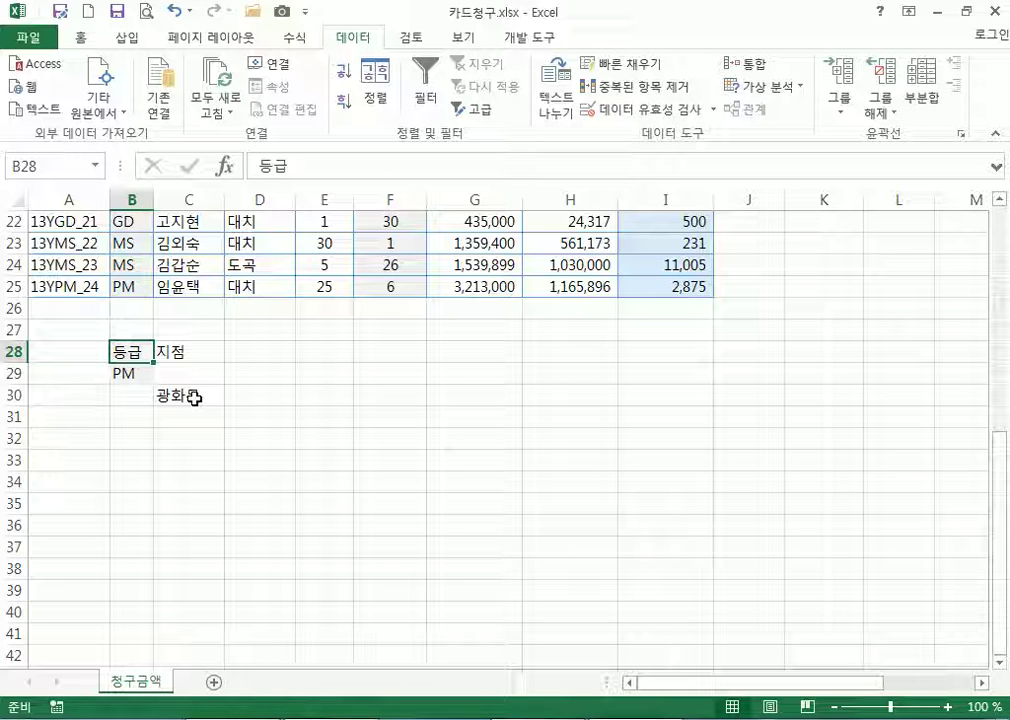
click(187, 393)
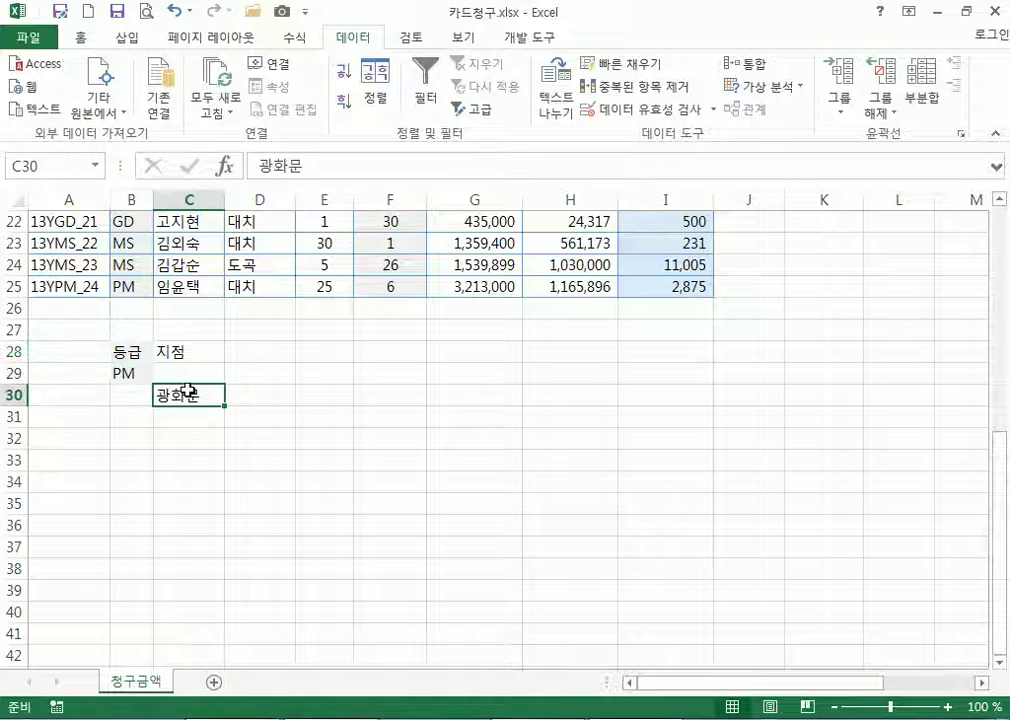
Switch the criteria to an AND layout with 광화문 in C29, and restore the OR layout with 광화문 in C30
drag(190, 390, 192, 379)
click(122, 351)
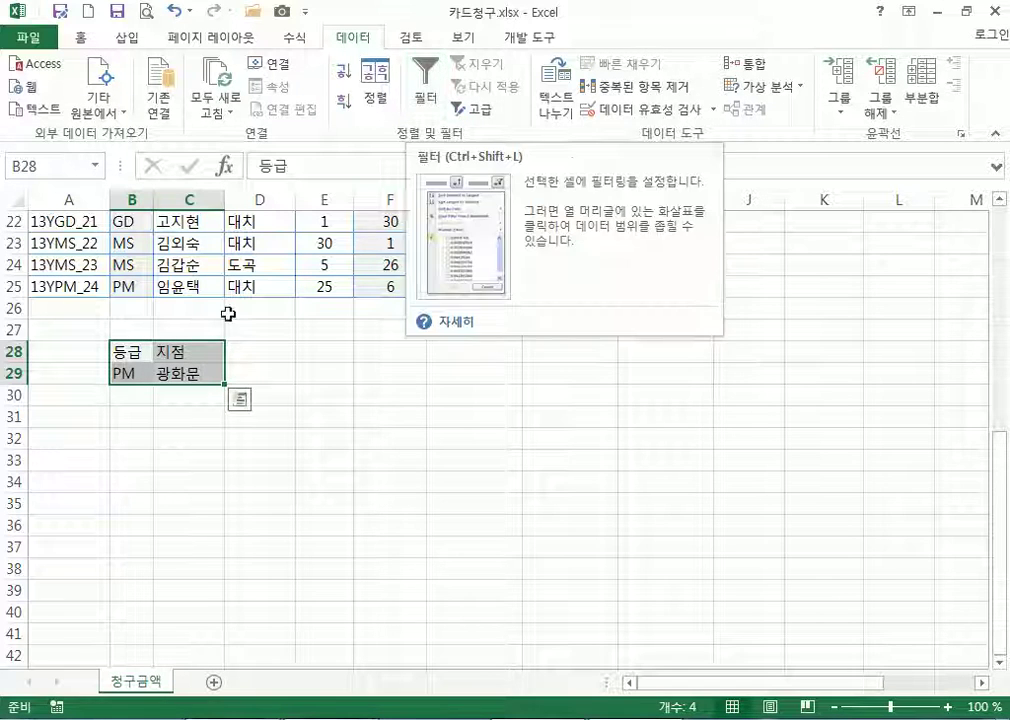
click(174, 374)
drag(174, 384, 174, 410)
drag(149, 359, 200, 395)
click(135, 378)
click(170, 393)
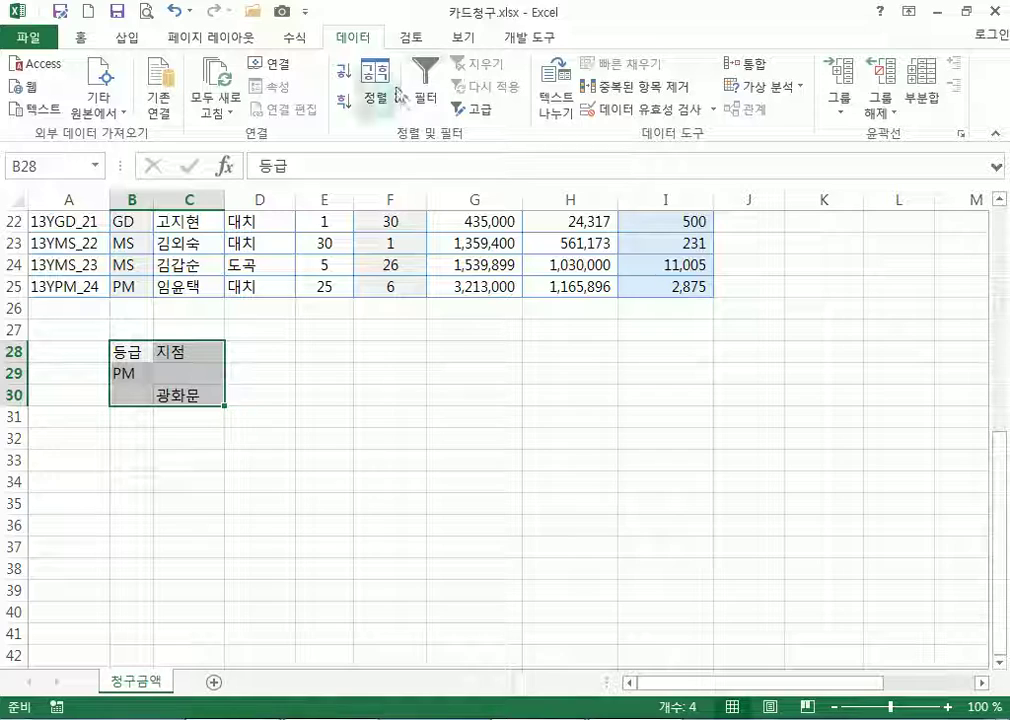
Start an advanced filter on $A$1:$I$25 that copies to another location, with B28:C30 as the criteria range
click(258, 245)
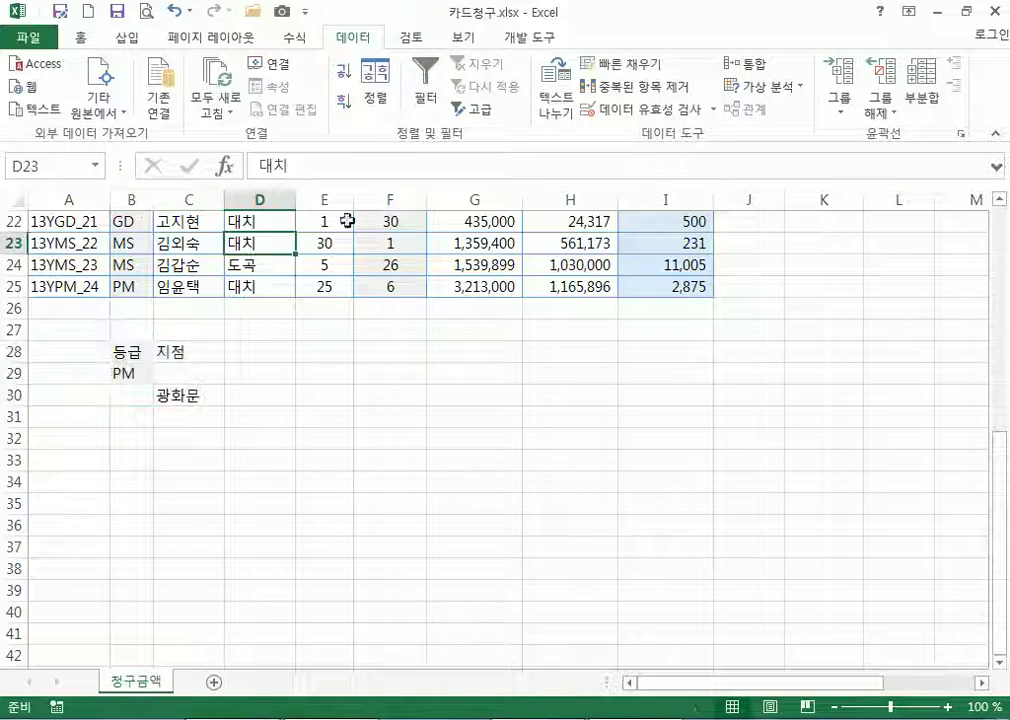
click(473, 108)
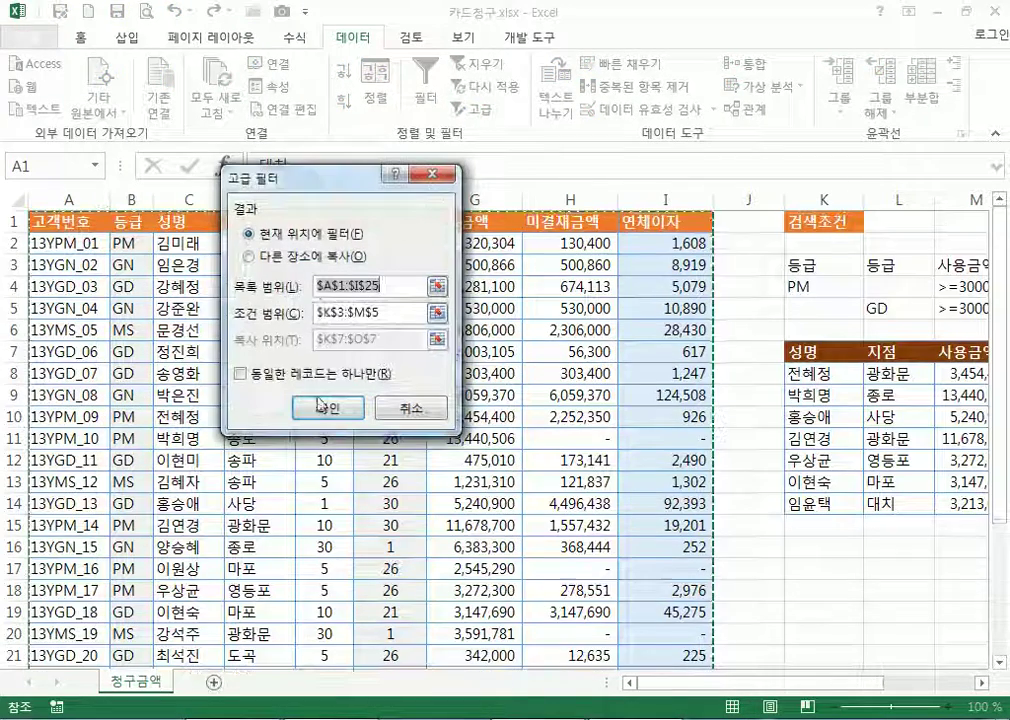
click(249, 256)
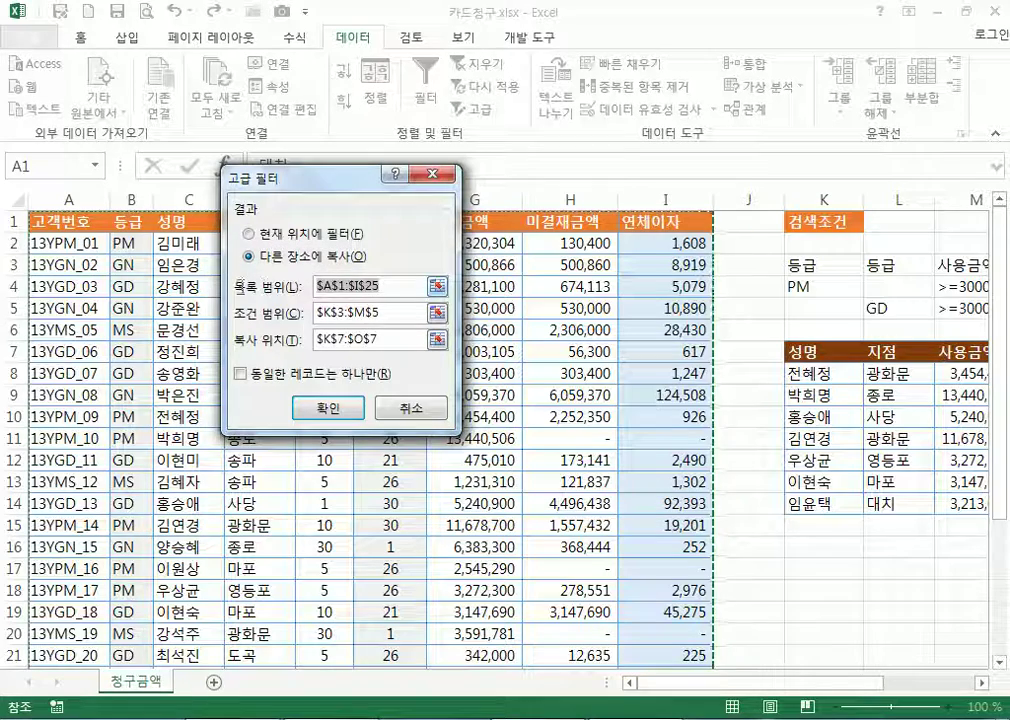
click(362, 311)
scroll(145, 476, down, 7)
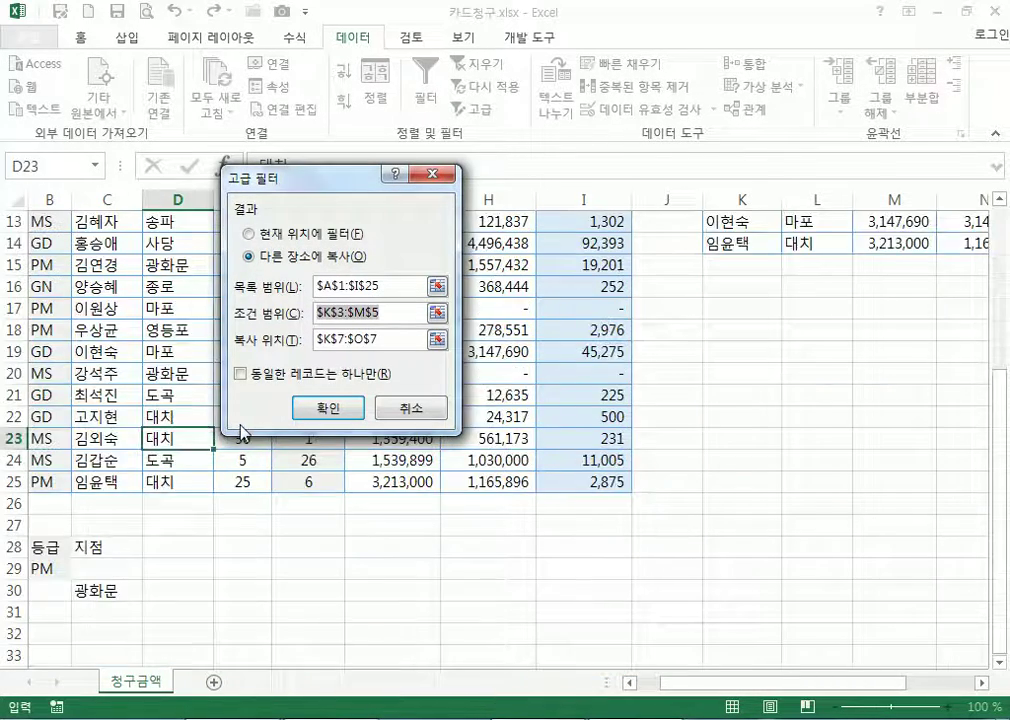
drag(45, 351, 100, 396)
Replace the advanced filter's copy destination with cell A32 and run the extraction
click(370, 339)
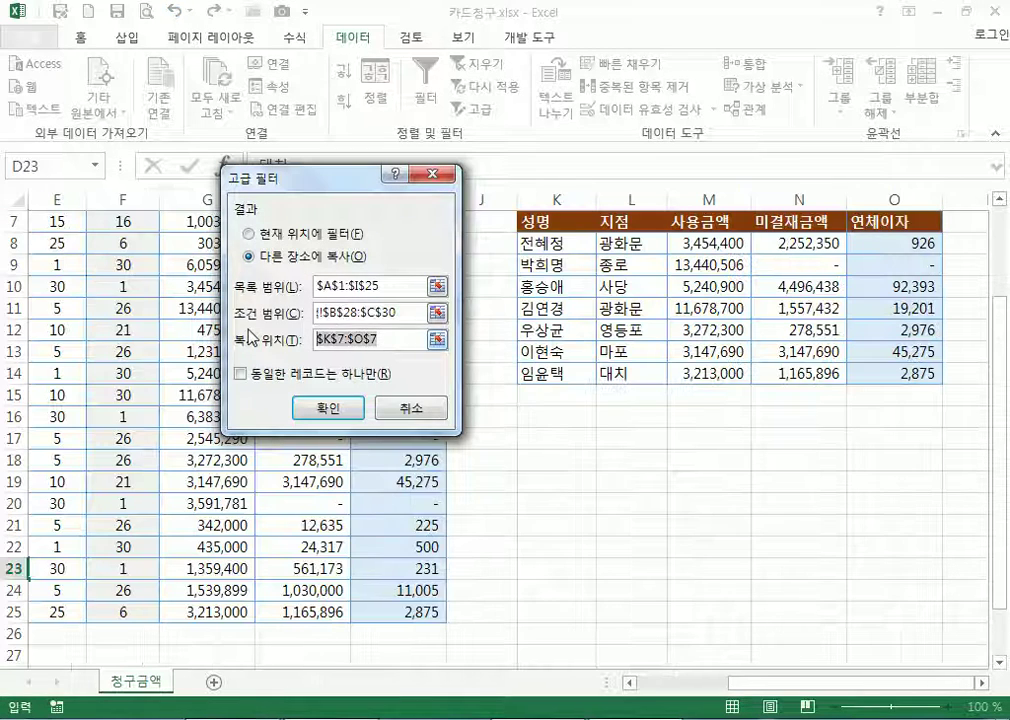
key(BackSpace)
scroll(195, 478, down, 4)
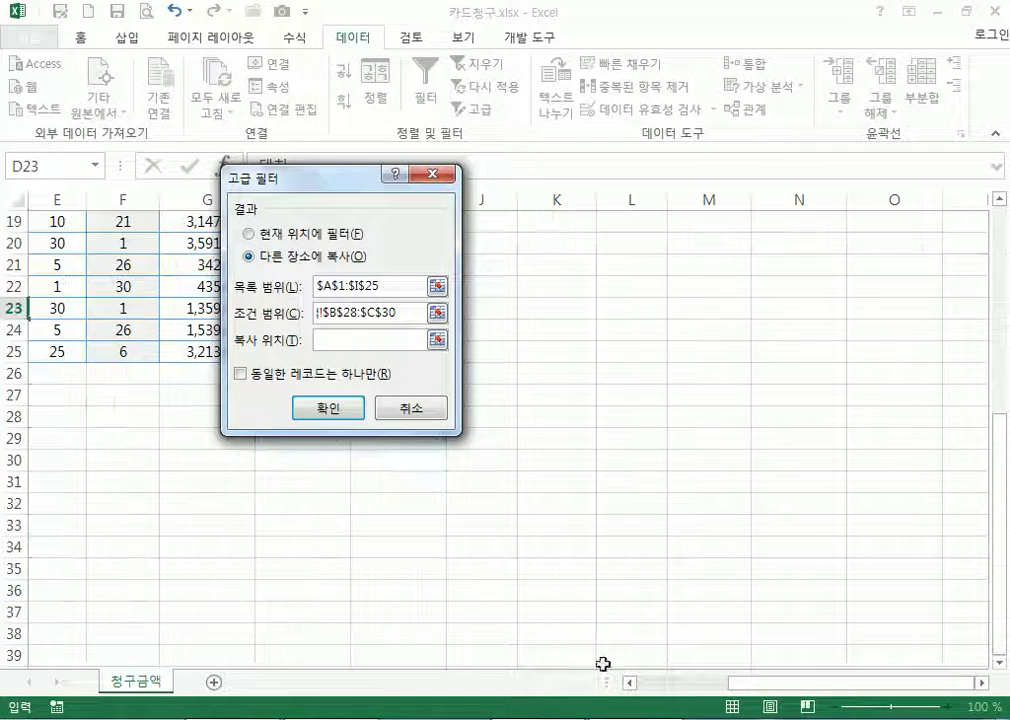
drag(840, 692, 748, 685)
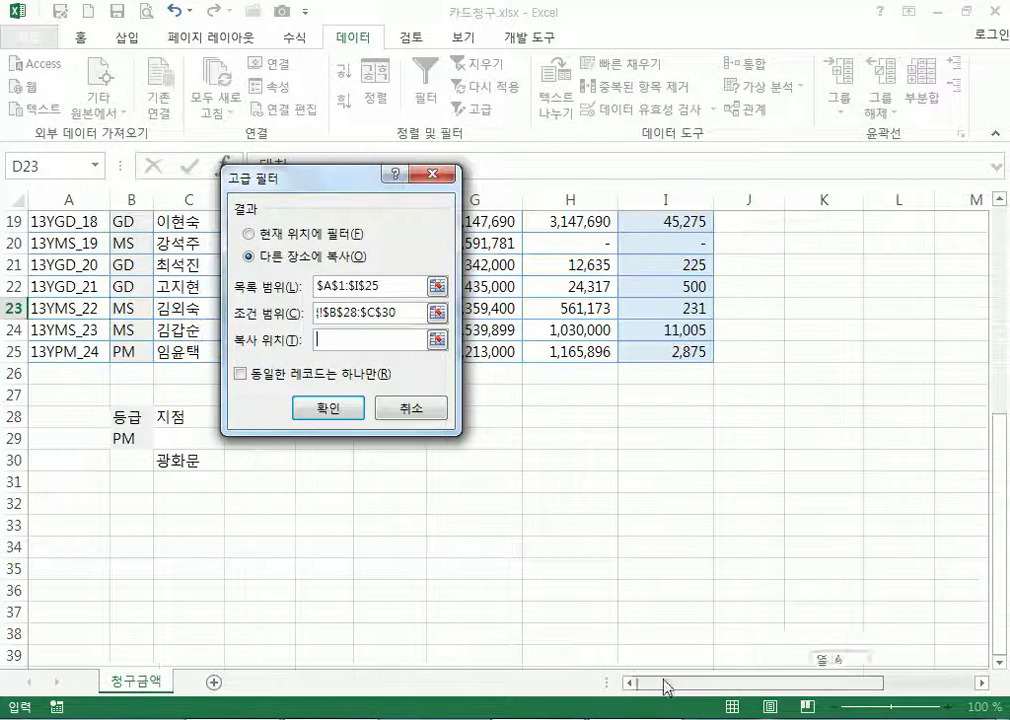
click(62, 504)
click(325, 412)
Check the 등급 and 지점 values in each extracted row below row 32 against the PM or 광화문 criteria
scroll(130, 546, down, 2)
scroll(130, 546, down, 1)
click(232, 330)
click(132, 330)
click(248, 350)
click(122, 350)
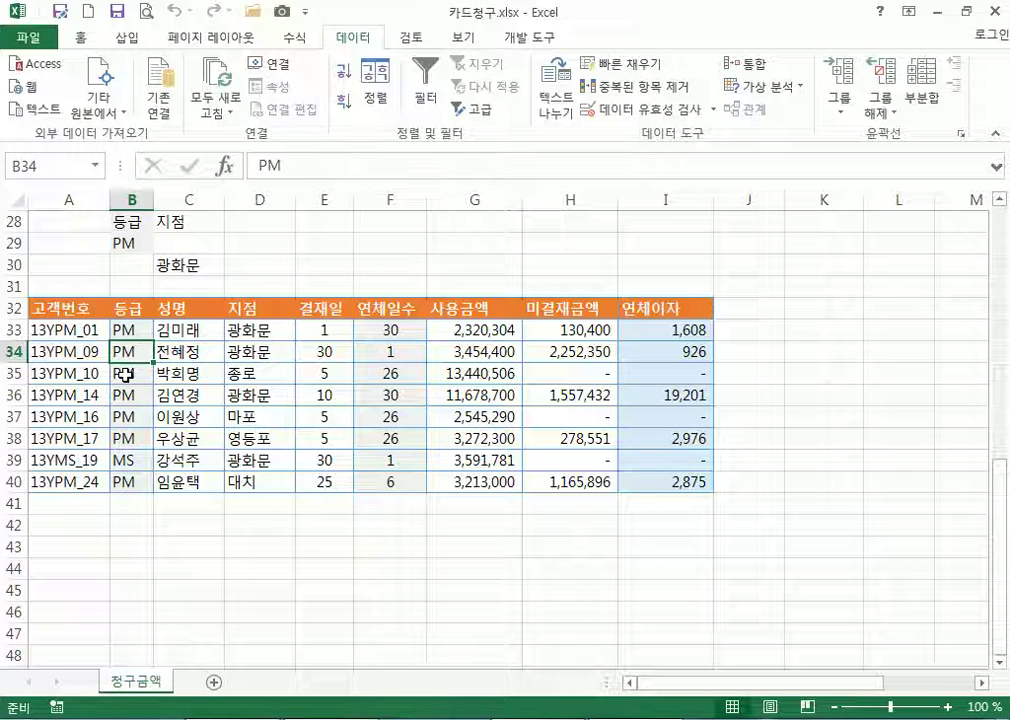
click(128, 374)
click(256, 374)
click(135, 374)
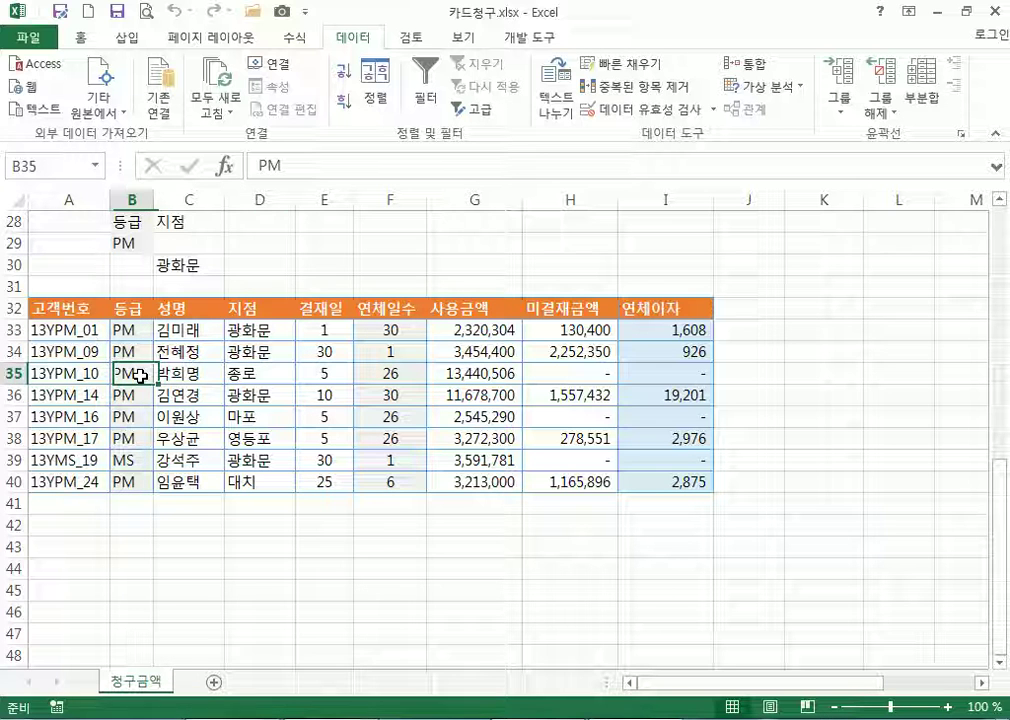
click(133, 394)
click(250, 393)
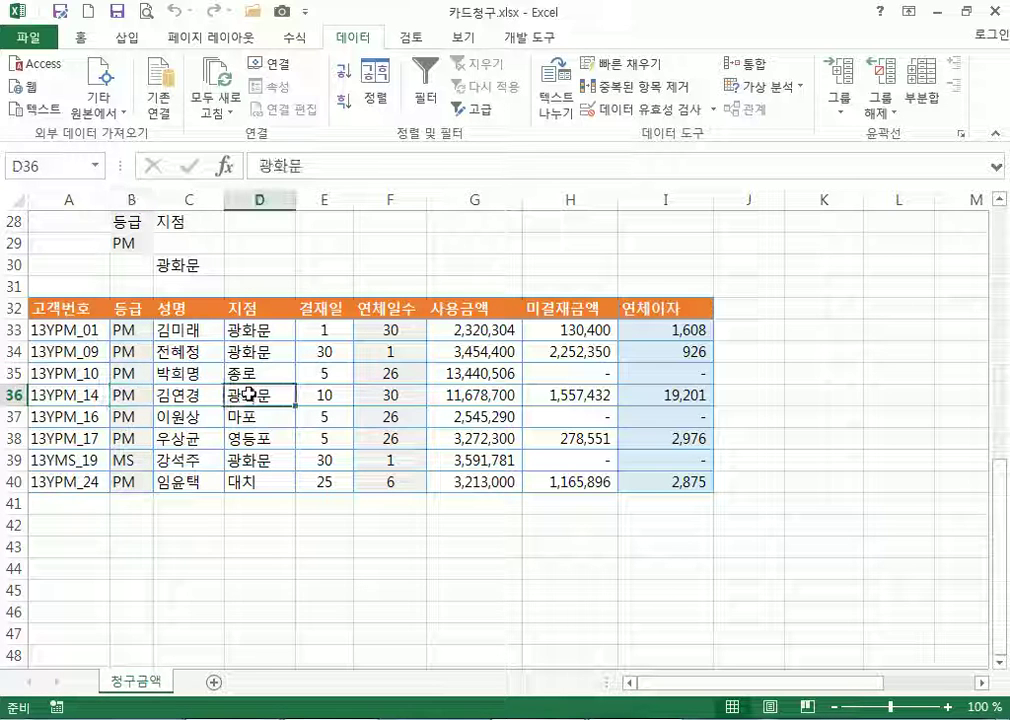
click(130, 421)
click(128, 440)
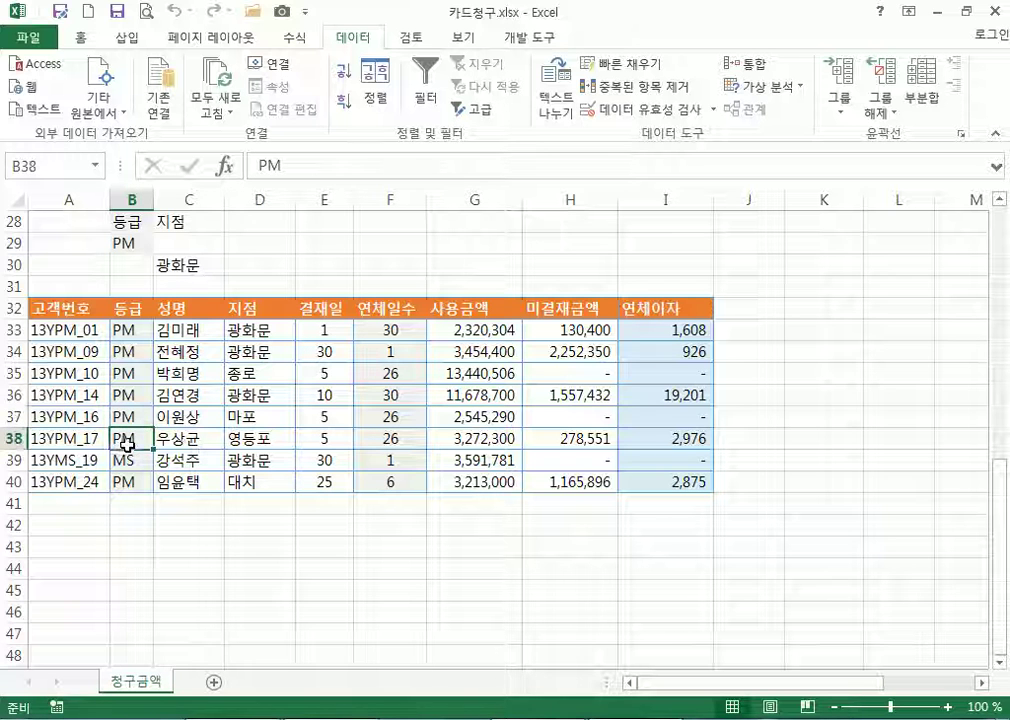
click(245, 440)
drag(128, 418, 130, 440)
click(246, 464)
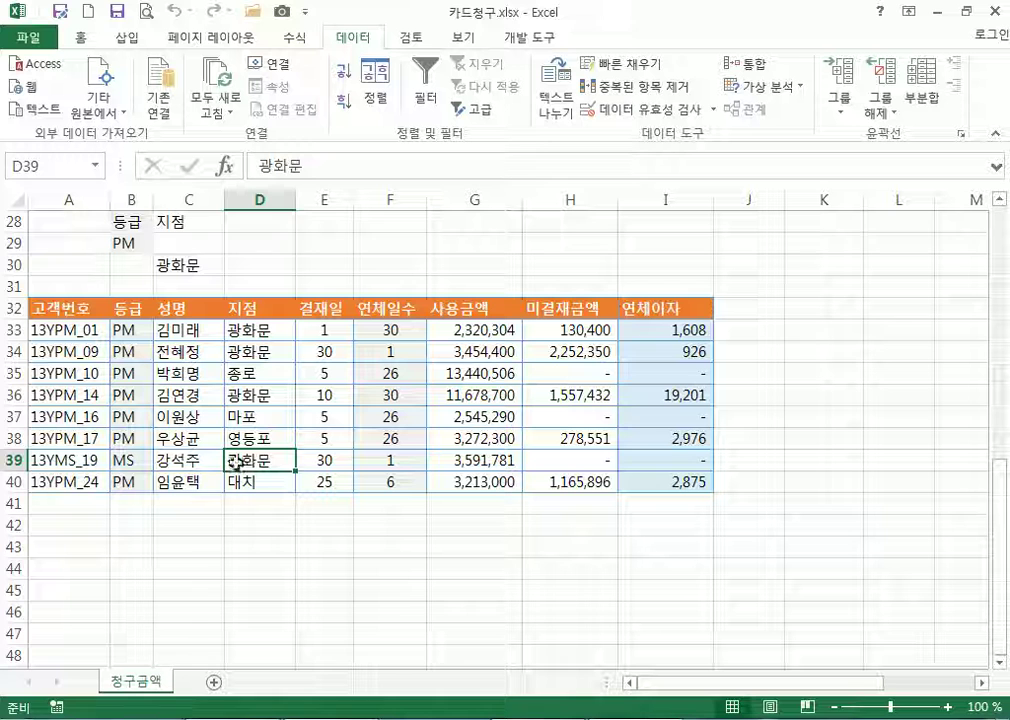
click(126, 461)
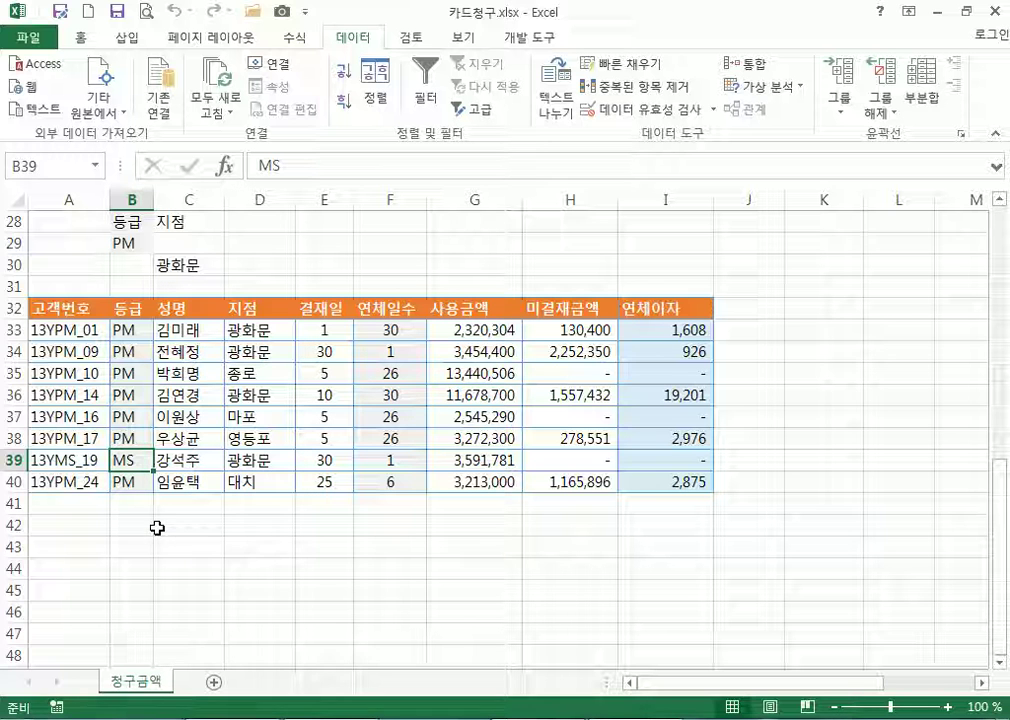
drag(126, 332, 130, 394)
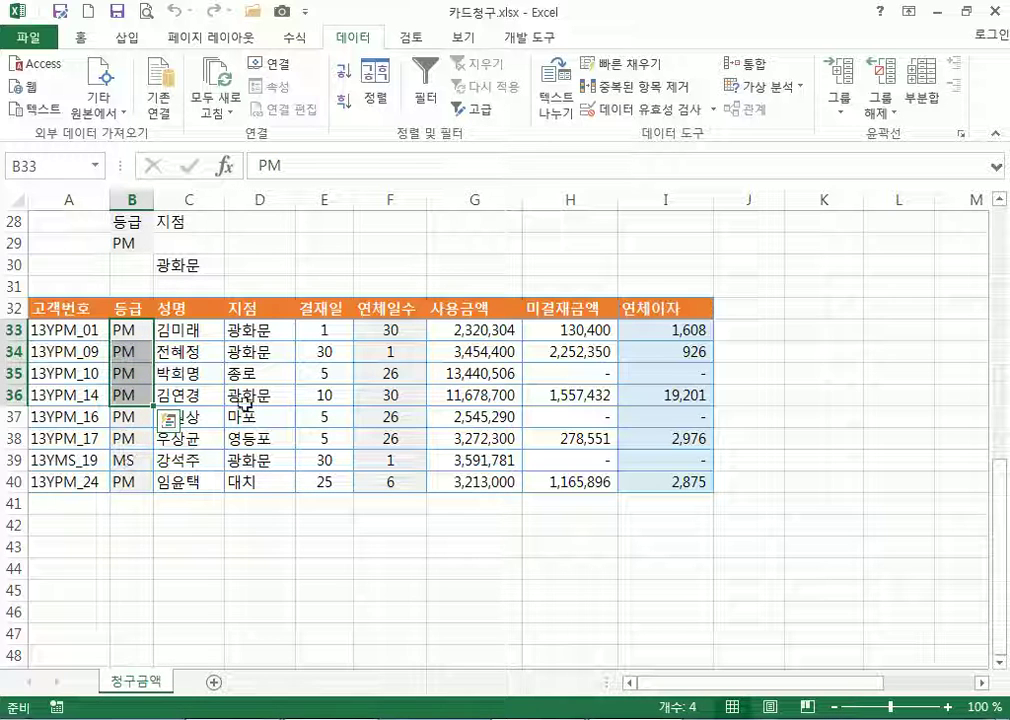
click(254, 338)
click(258, 452)
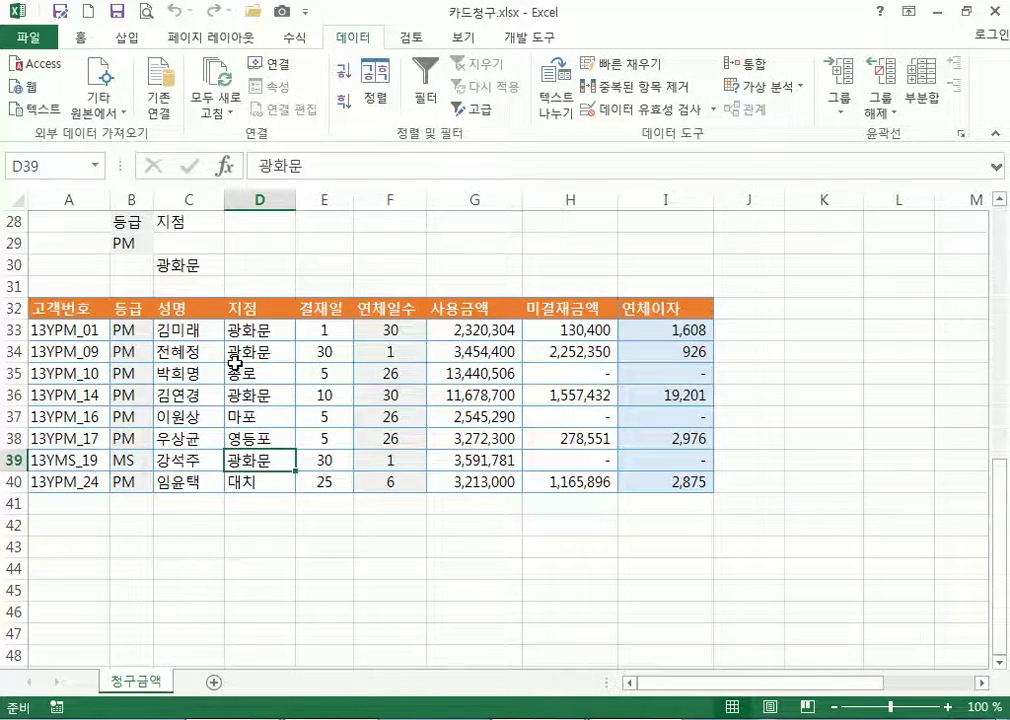
Sort the billing table in ascending order by the 지점 column and select the grouped 광화문 cells
scroll(234, 363, up, 8)
scroll(234, 363, up, 2)
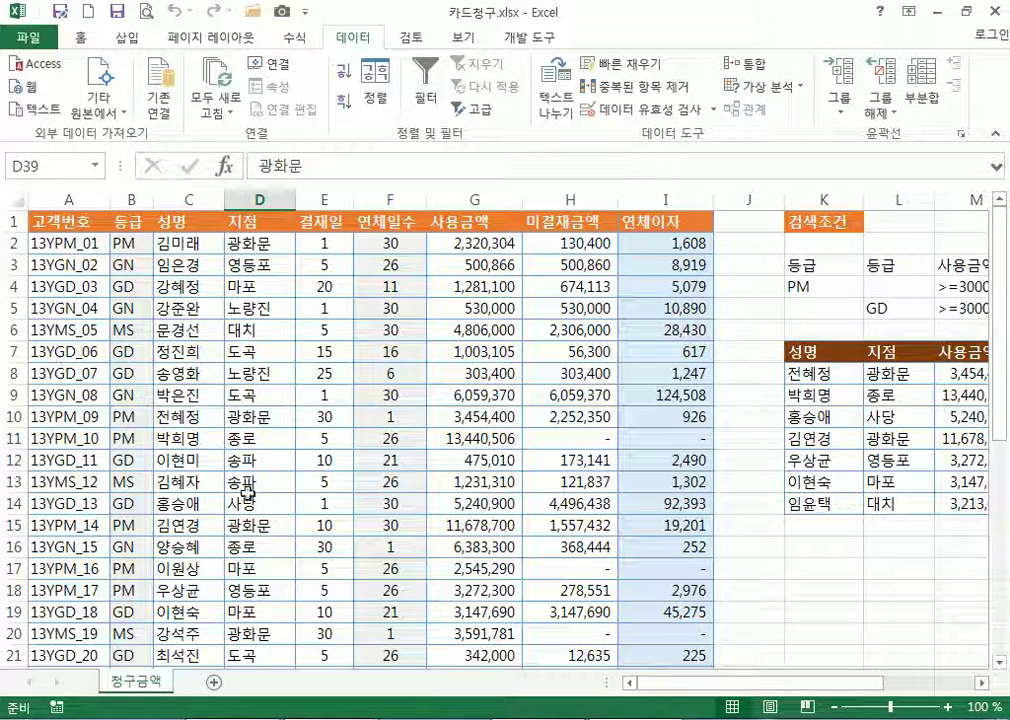
scroll(196, 389, down, 4)
scroll(798, 460, down, 1)
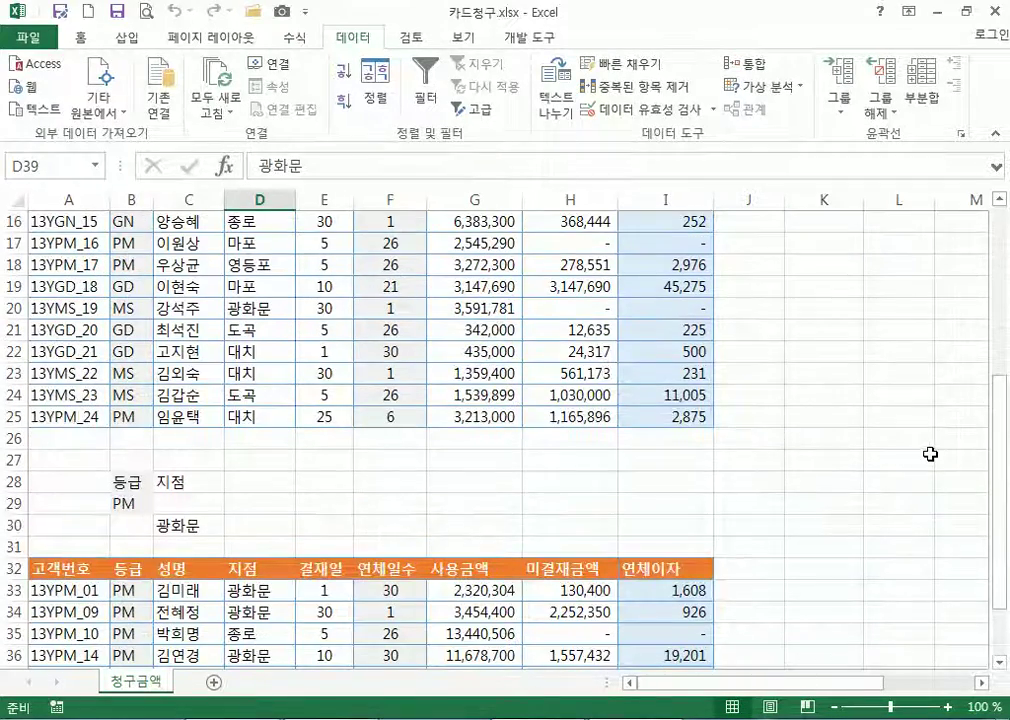
scroll(462, 424, up, 5)
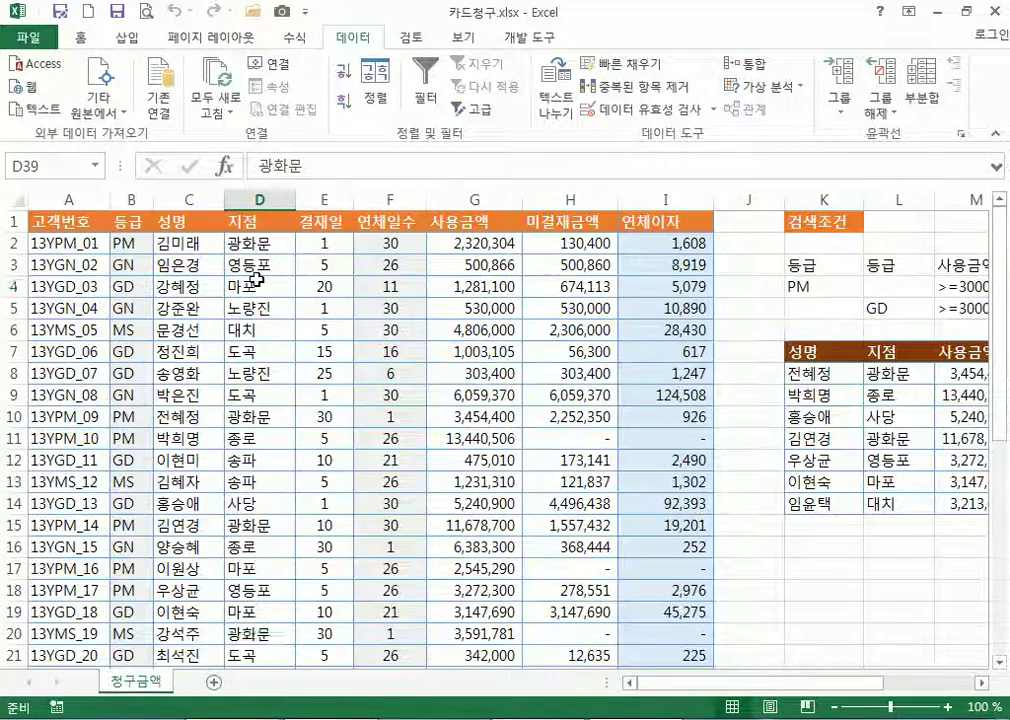
click(265, 290)
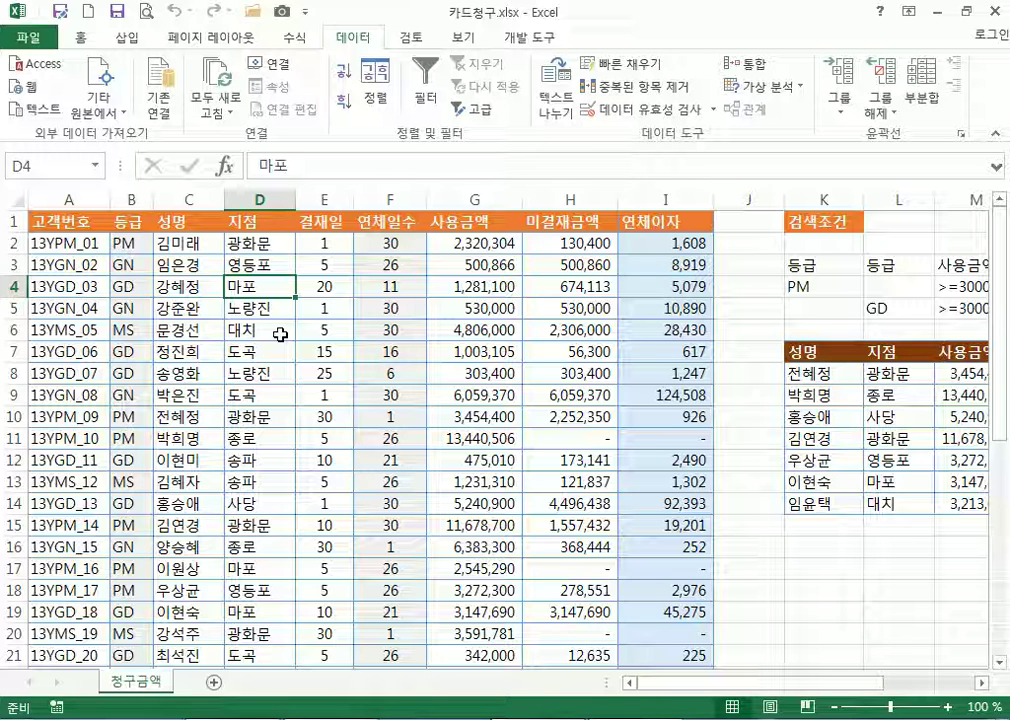
click(259, 242)
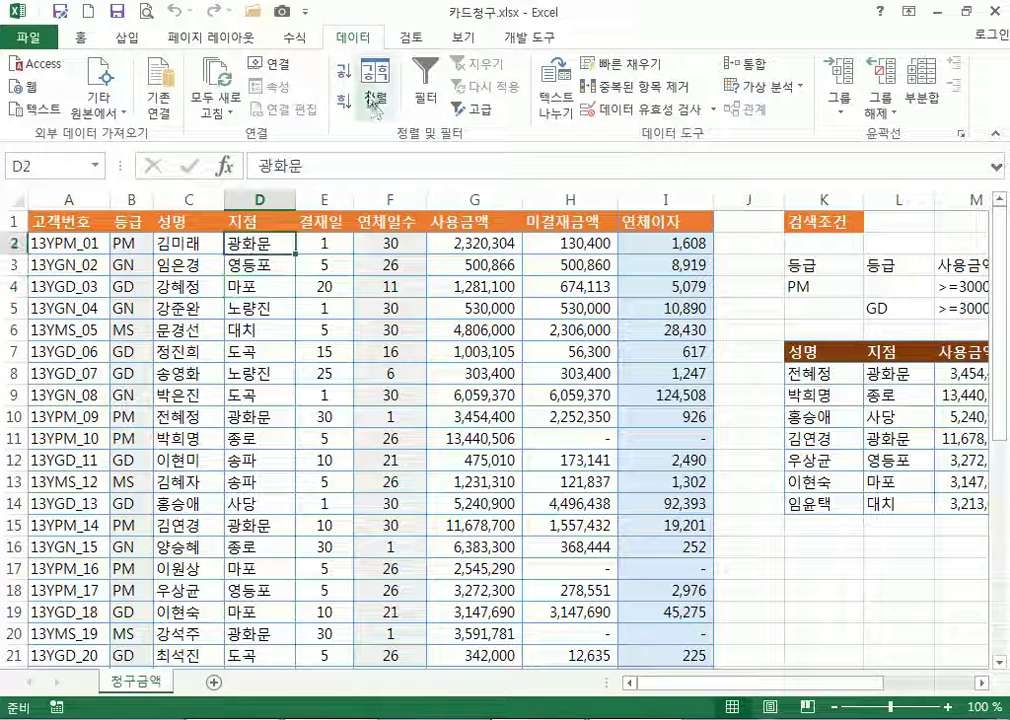
click(344, 76)
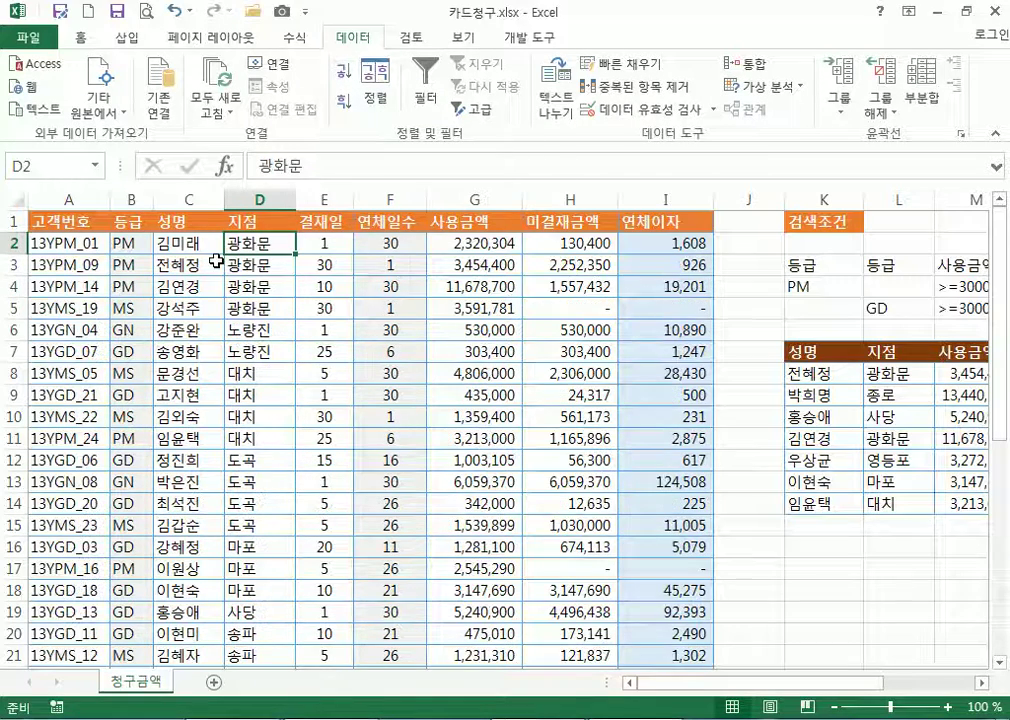
drag(247, 313, 249, 244)
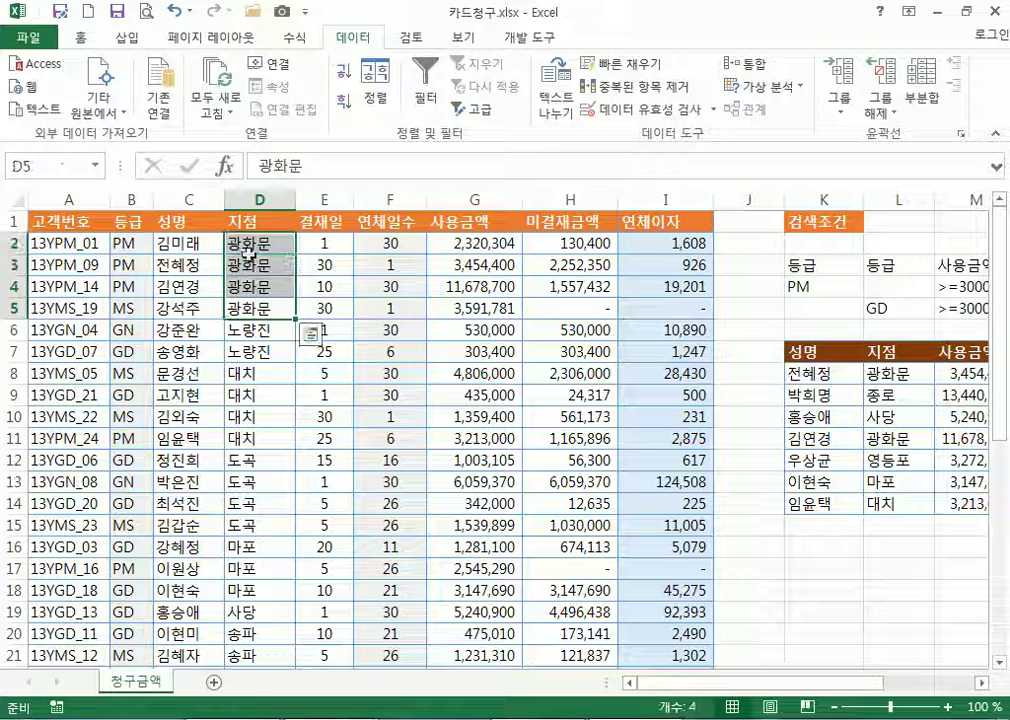
drag(254, 334, 253, 349)
click(368, 265)
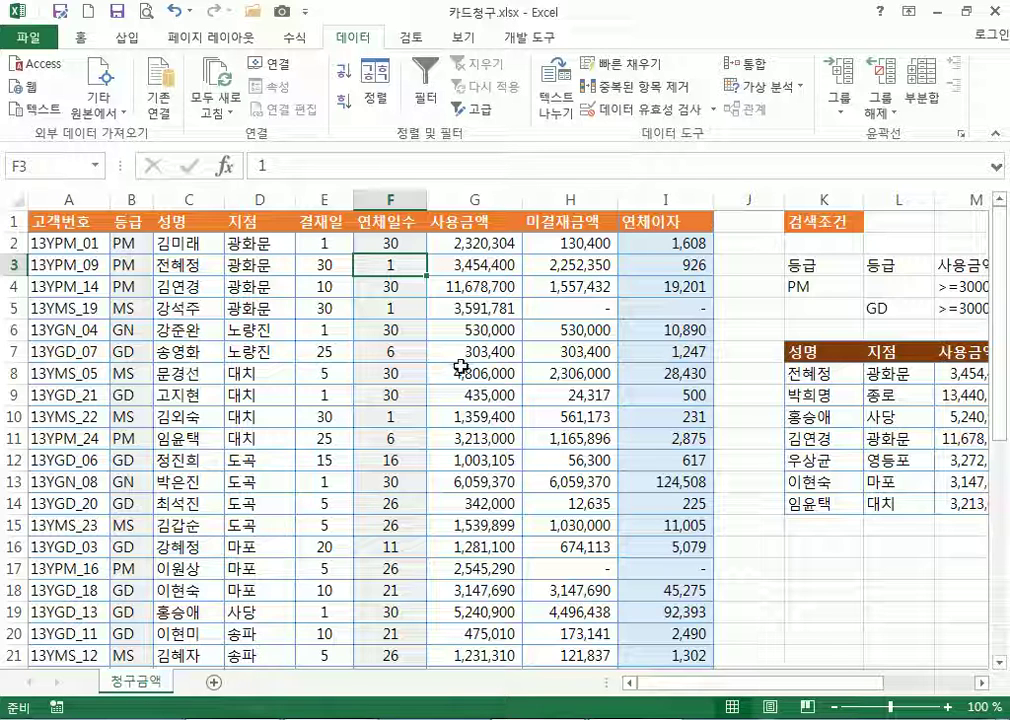
Undo the 지점 sort on the billing table and return to the extracted records
key(ctrl+z)
click(263, 252)
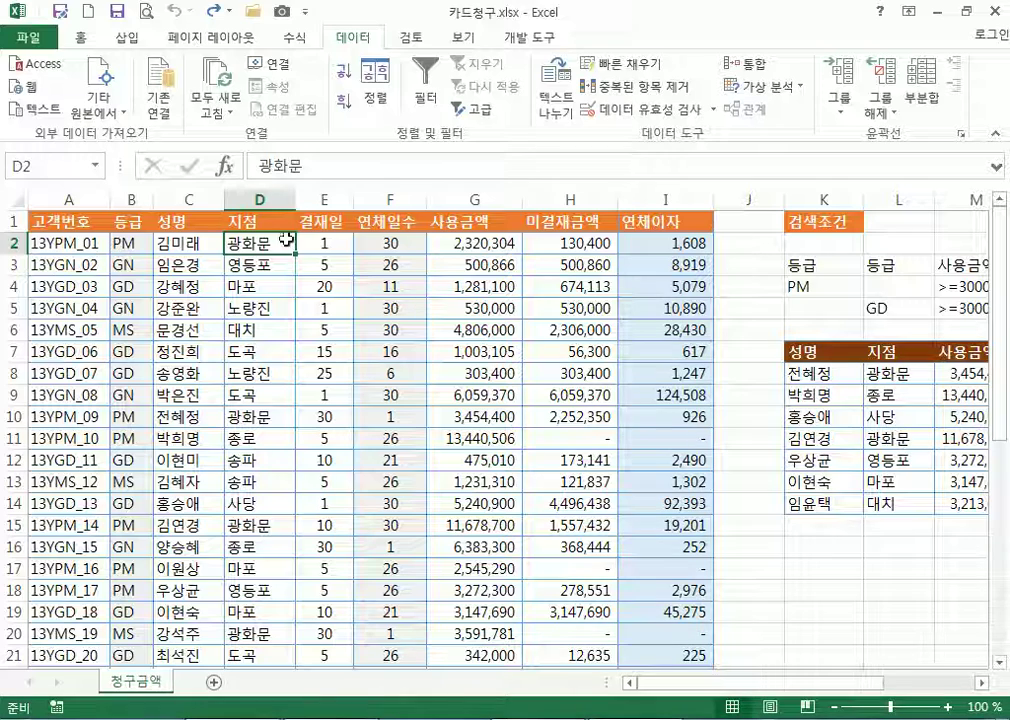
drag(200, 222, 493, 372)
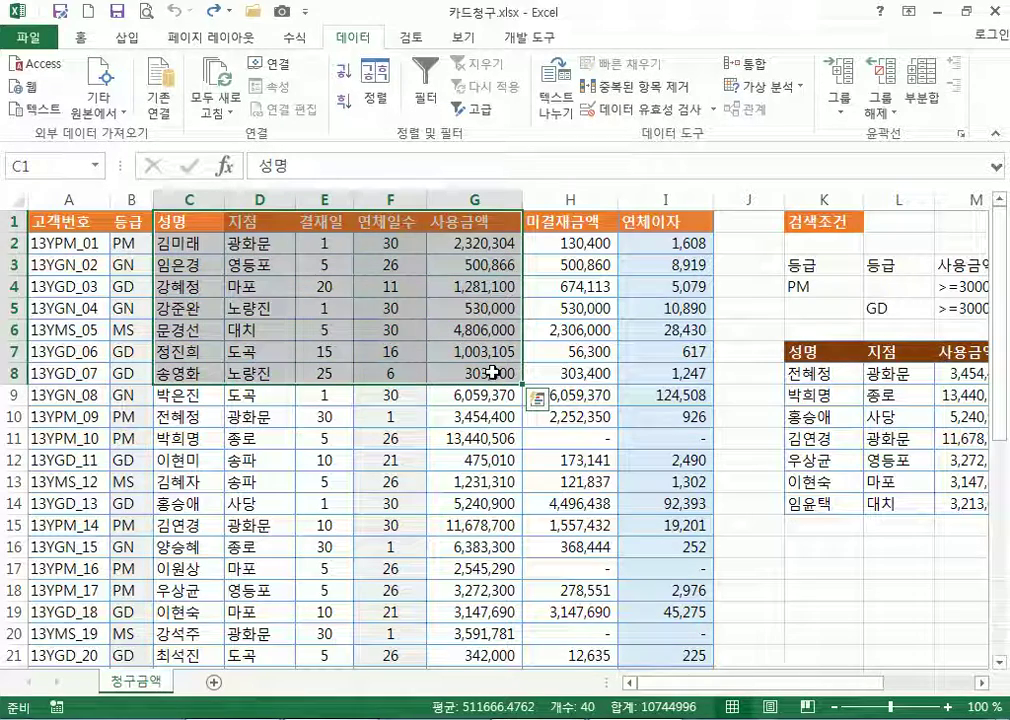
scroll(487, 428, down, 9)
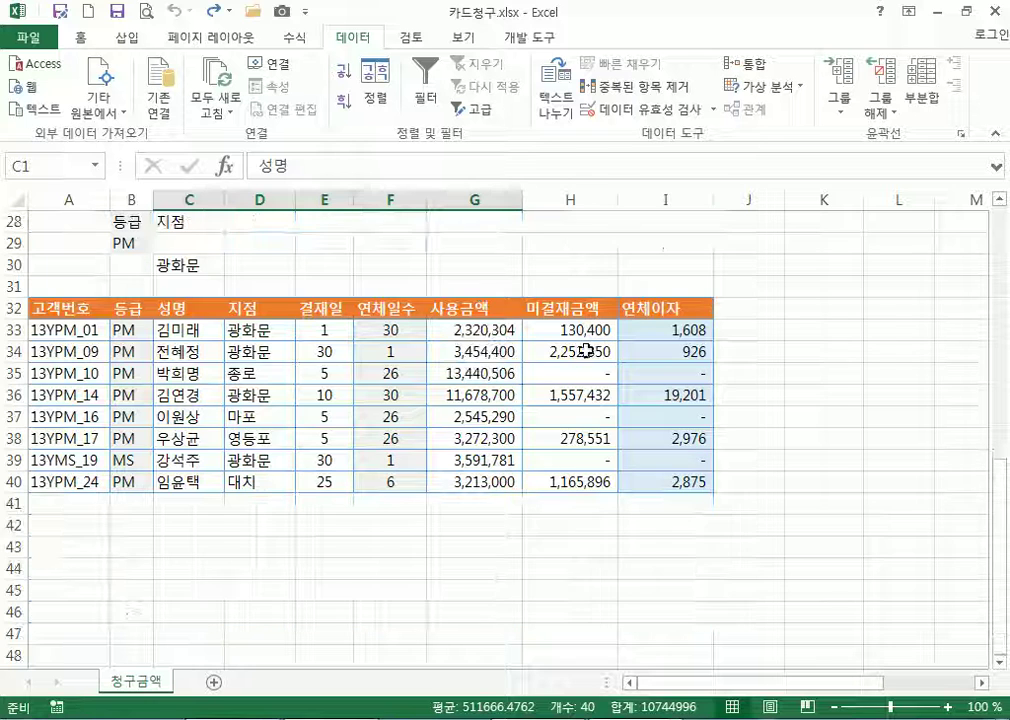
Add a SUM of G33:G40 in cell G41 below the extracted 사용금액 values
click(473, 500)
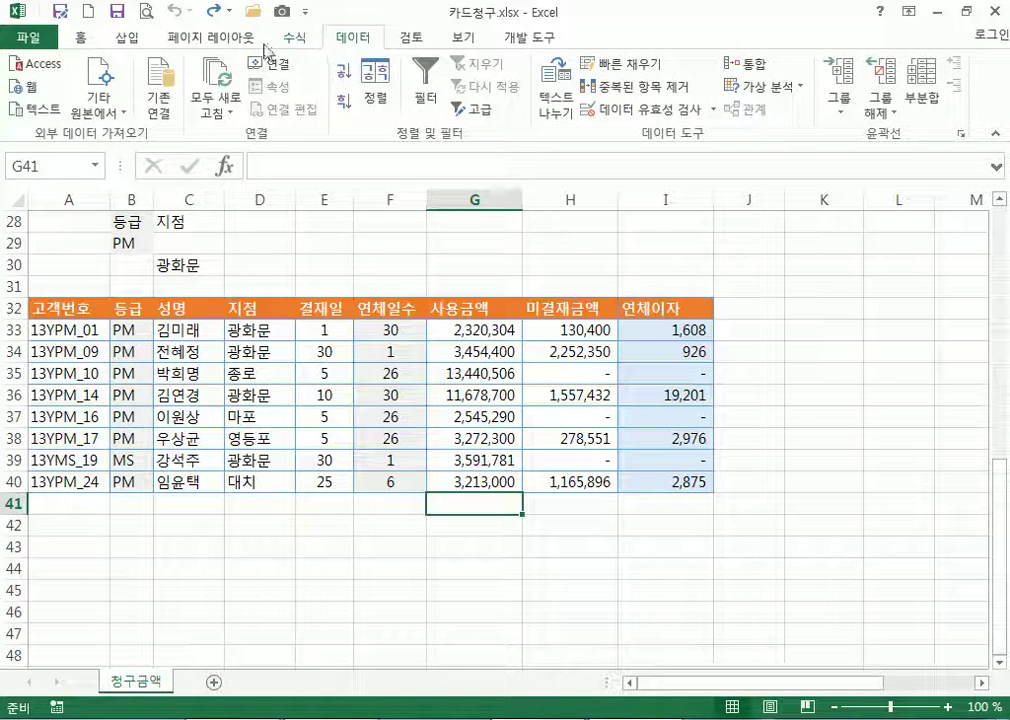
click(297, 38)
click(100, 63)
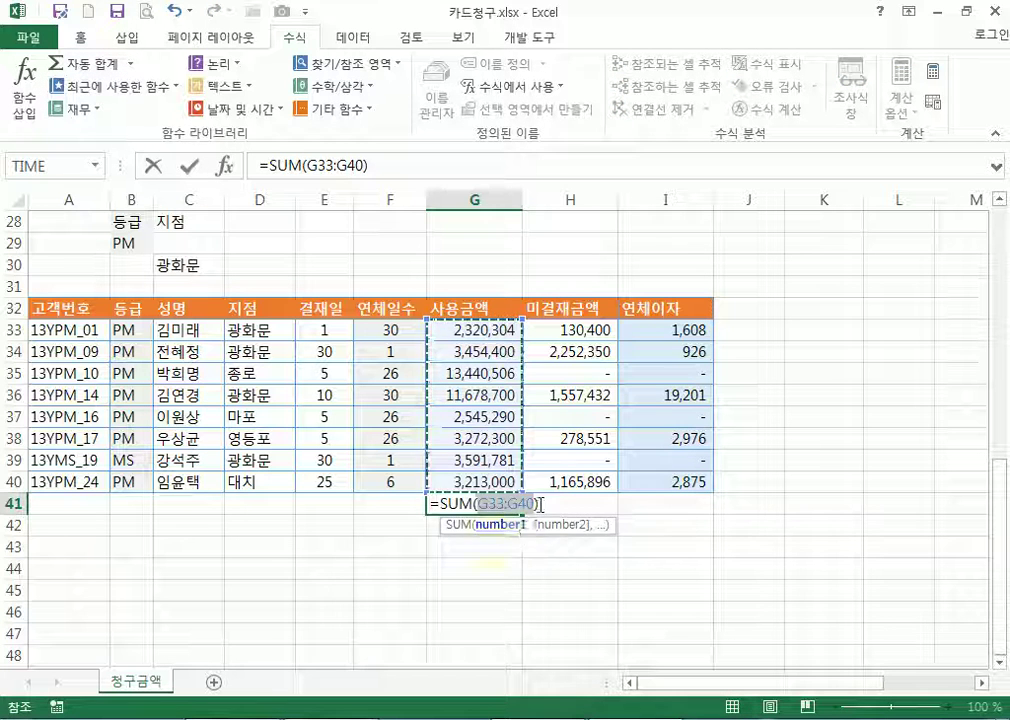
key(Return)
click(470, 505)
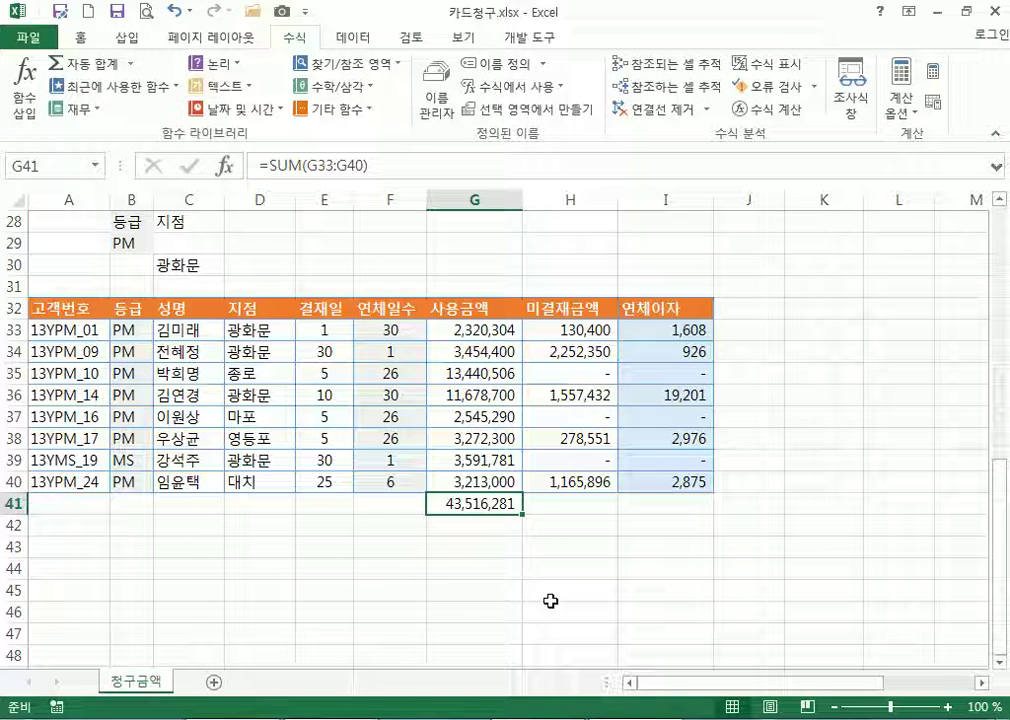
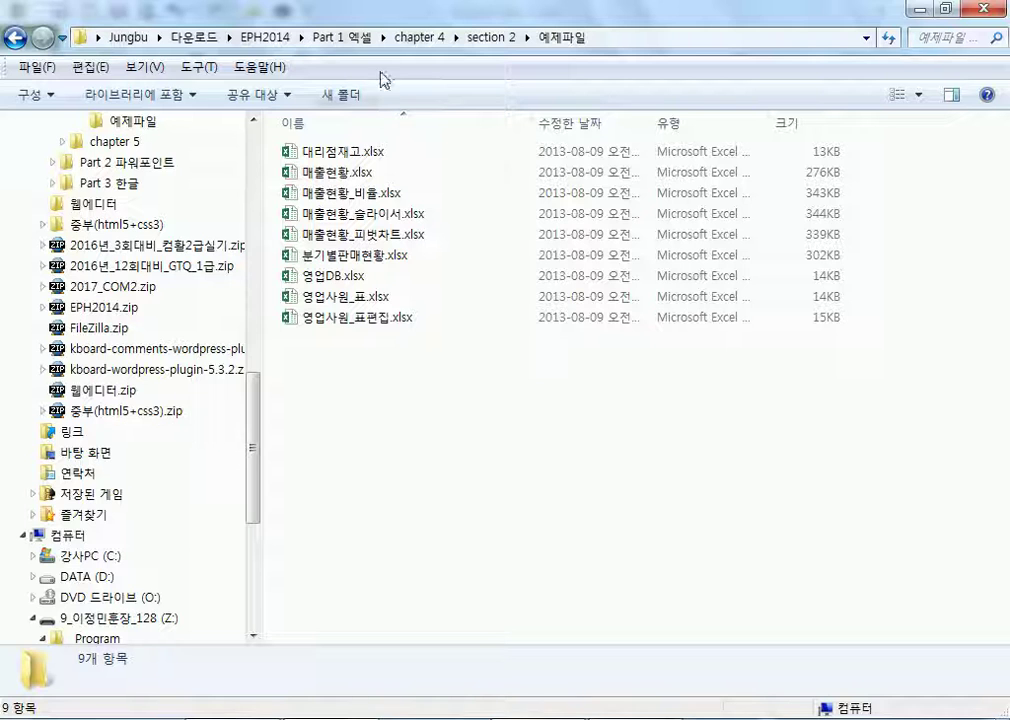
Switch to Windows Explorer and open 영업사원_표.xlsx from the 예제파일 folder in chapter 4, section 2
click(430, 40)
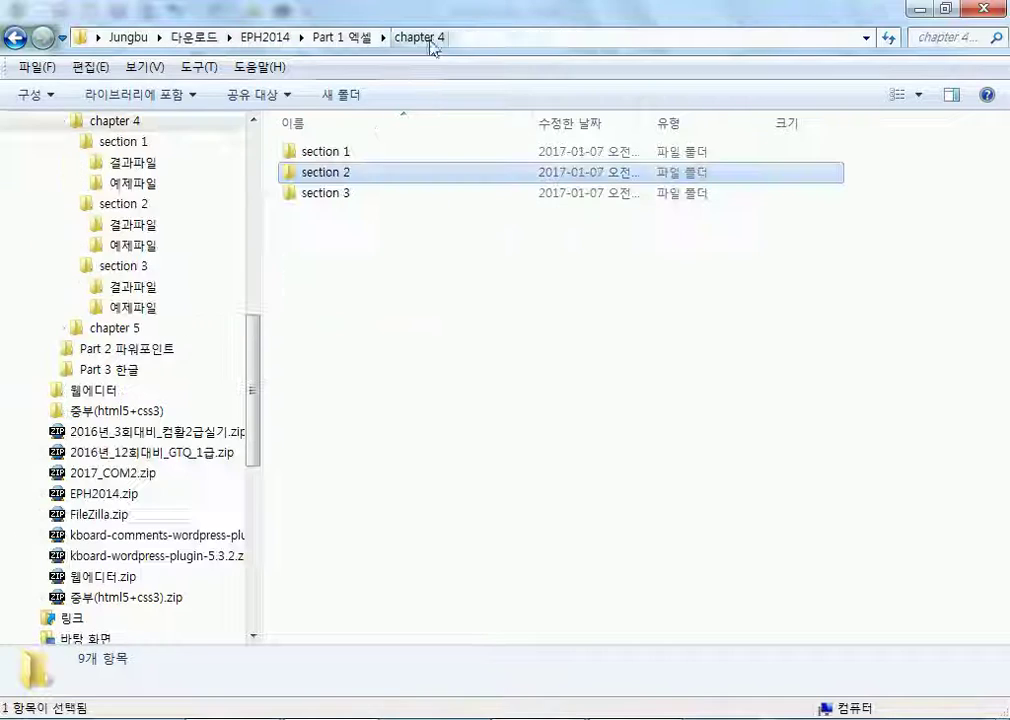
click(335, 155)
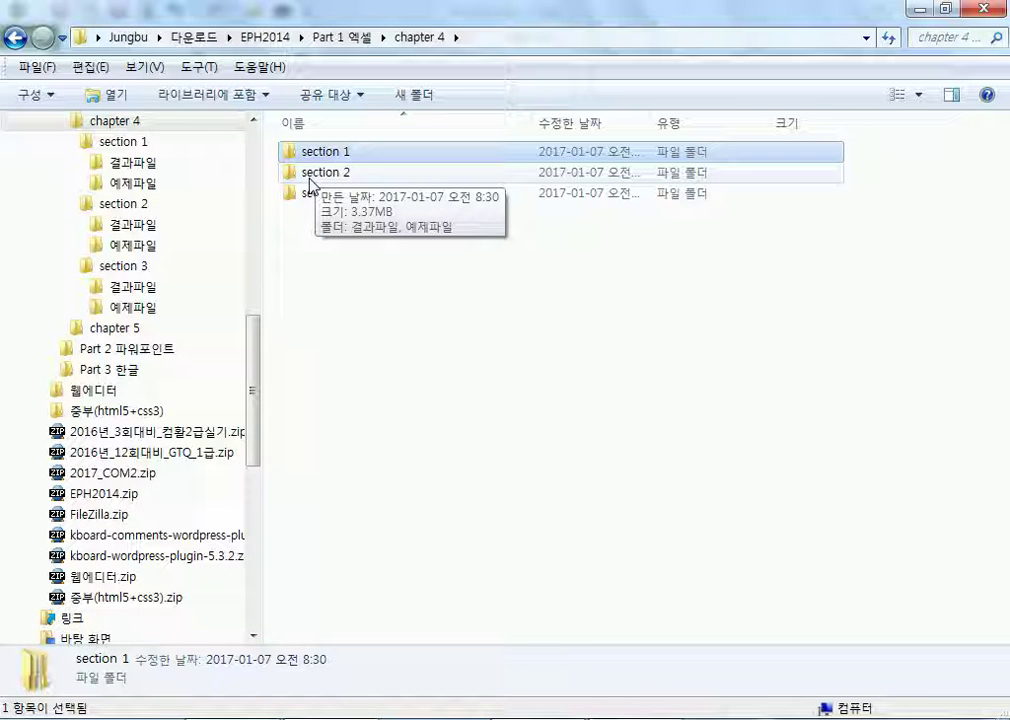
double_click(310, 175)
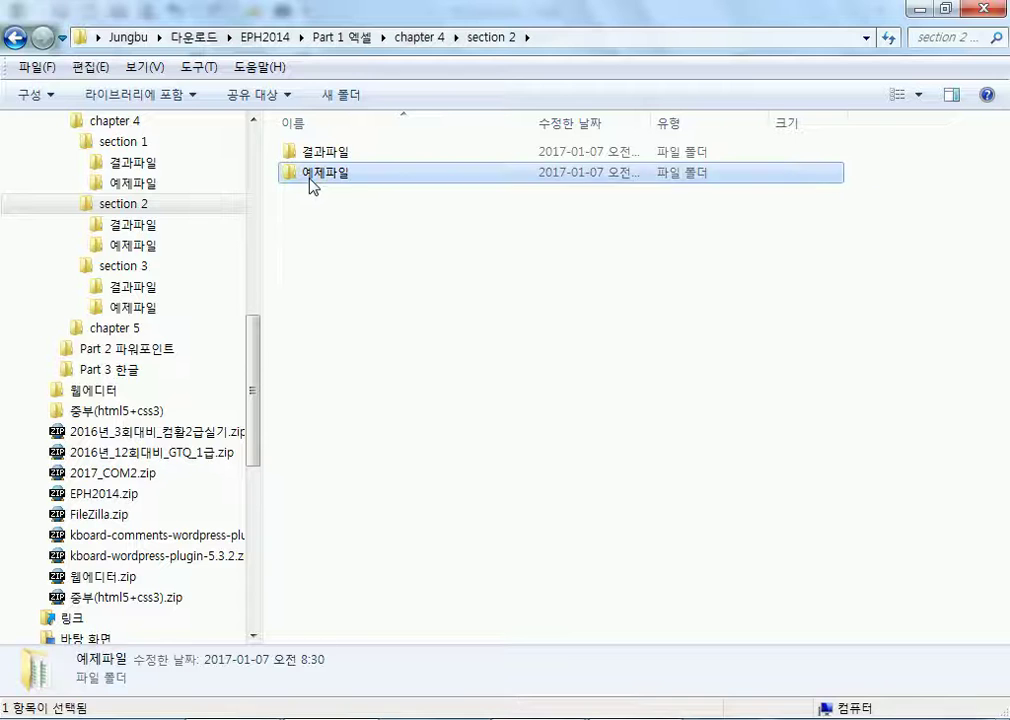
double_click(318, 173)
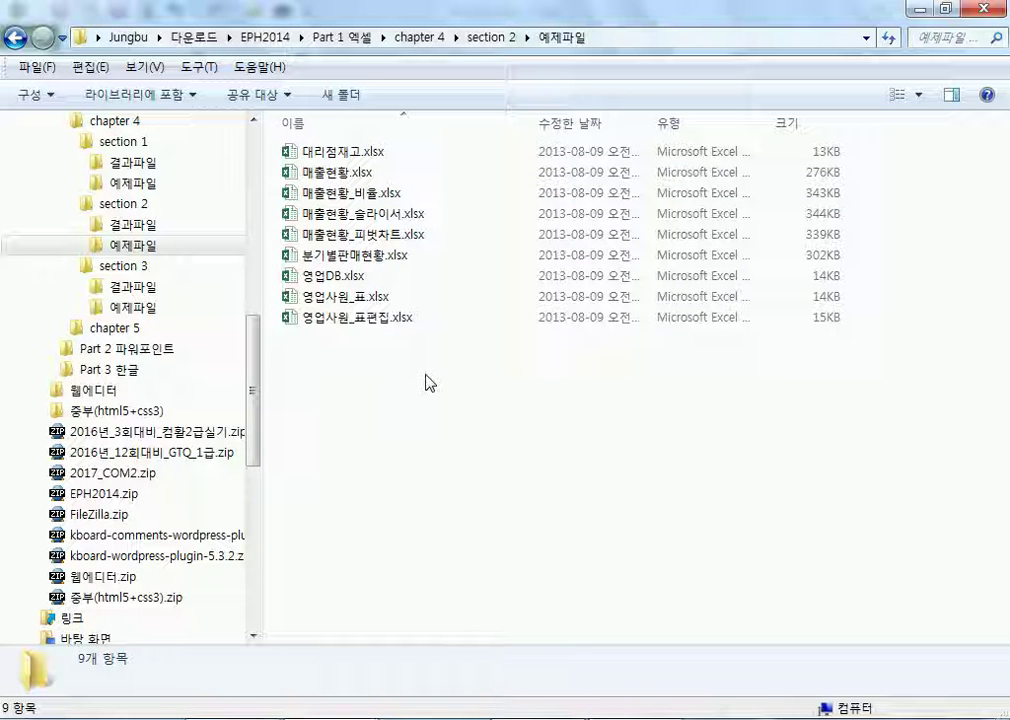
click(342, 302)
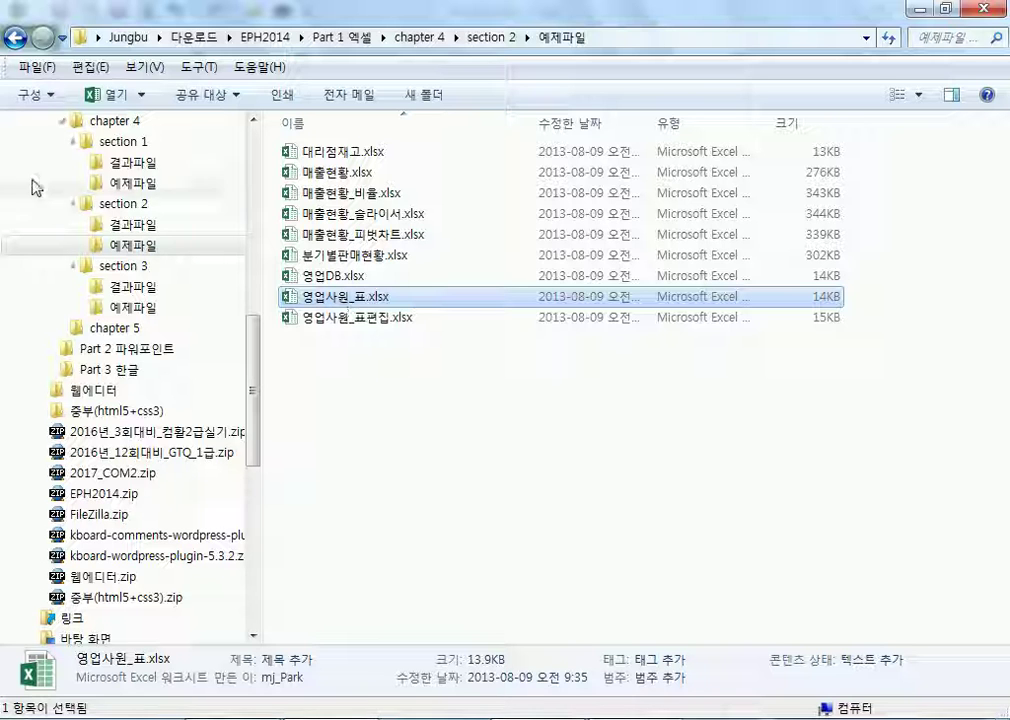
click(73, 141)
double_click(333, 297)
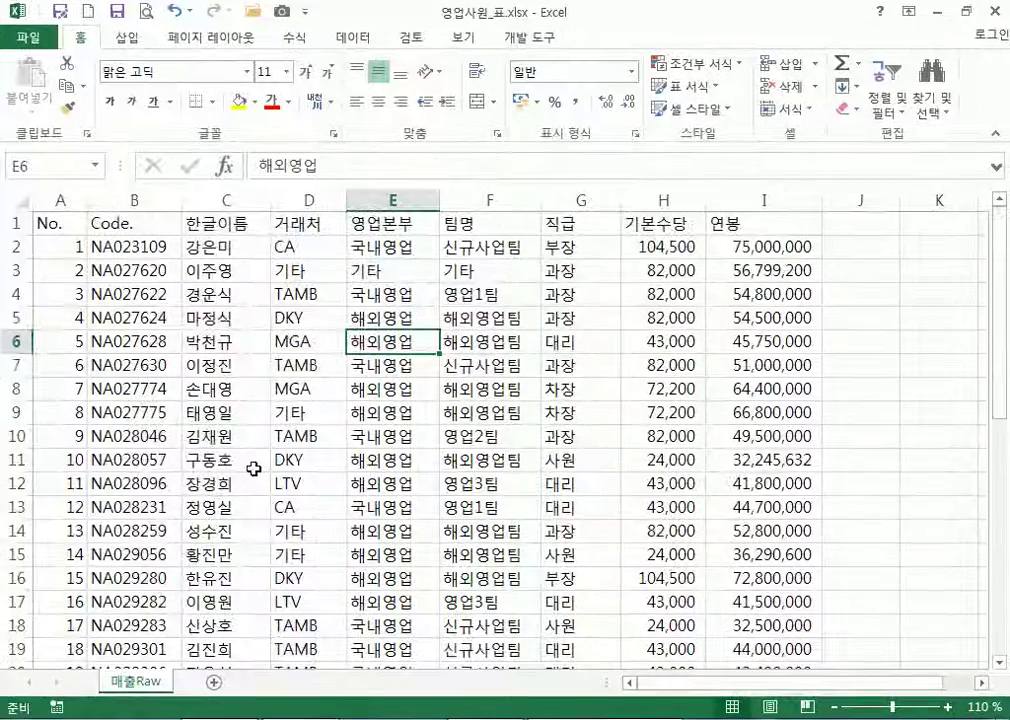
Skim the sales staff table, return to the 예제파일 folder and open 영업사원_표.xlsx again
scroll(254, 468, down, 10)
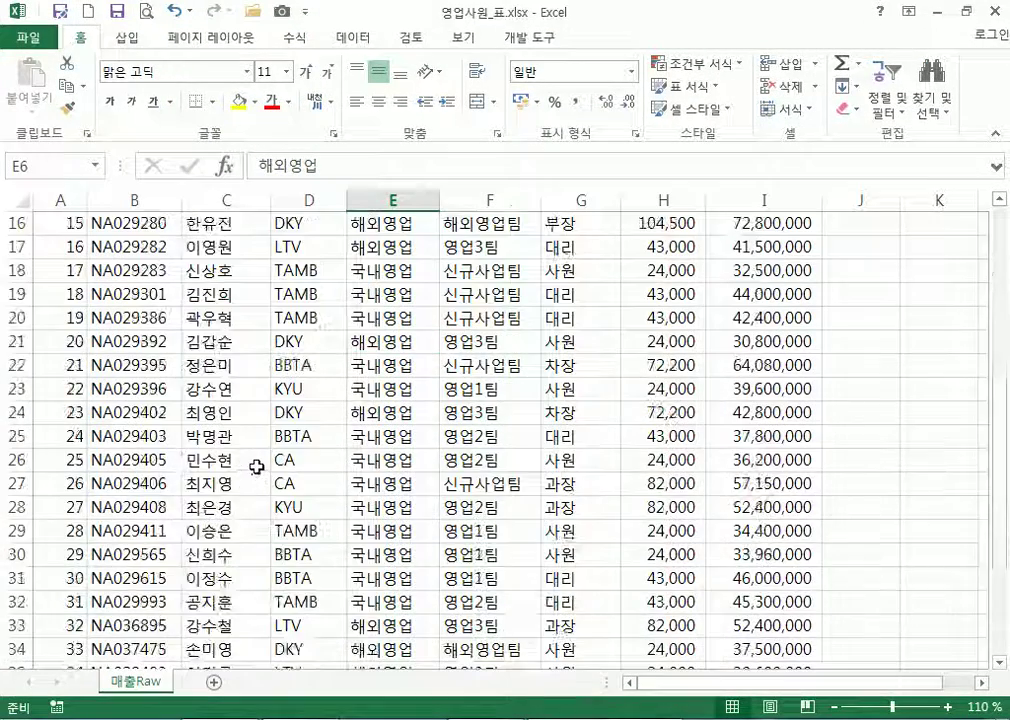
scroll(264, 458, up, 8)
scroll(272, 438, up, 2)
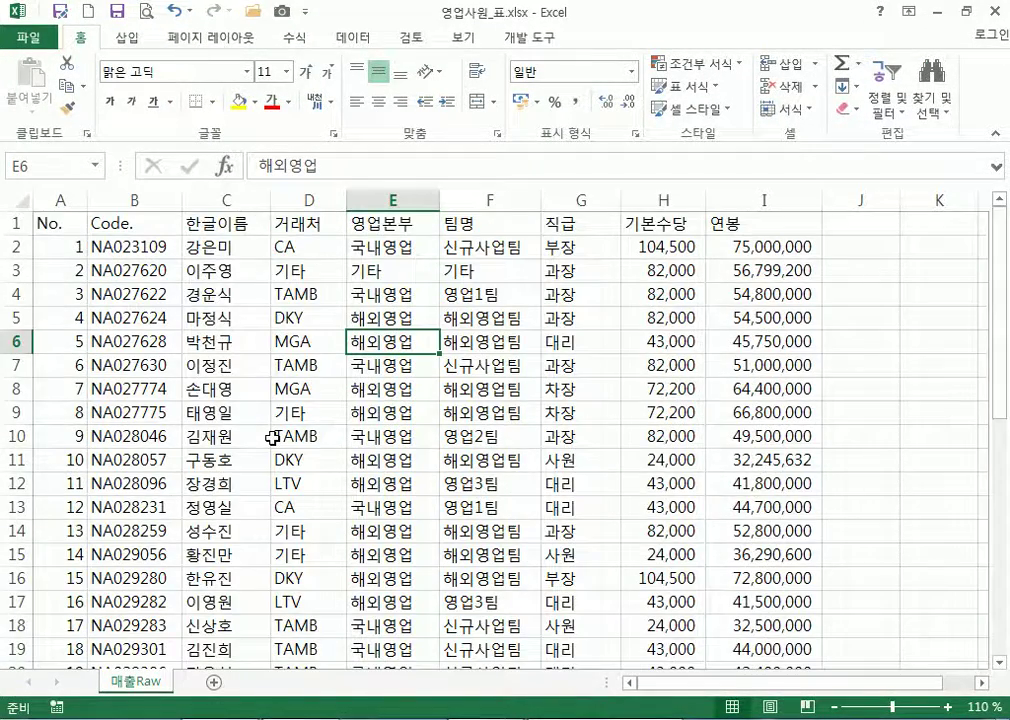
scroll(272, 438, down, 1)
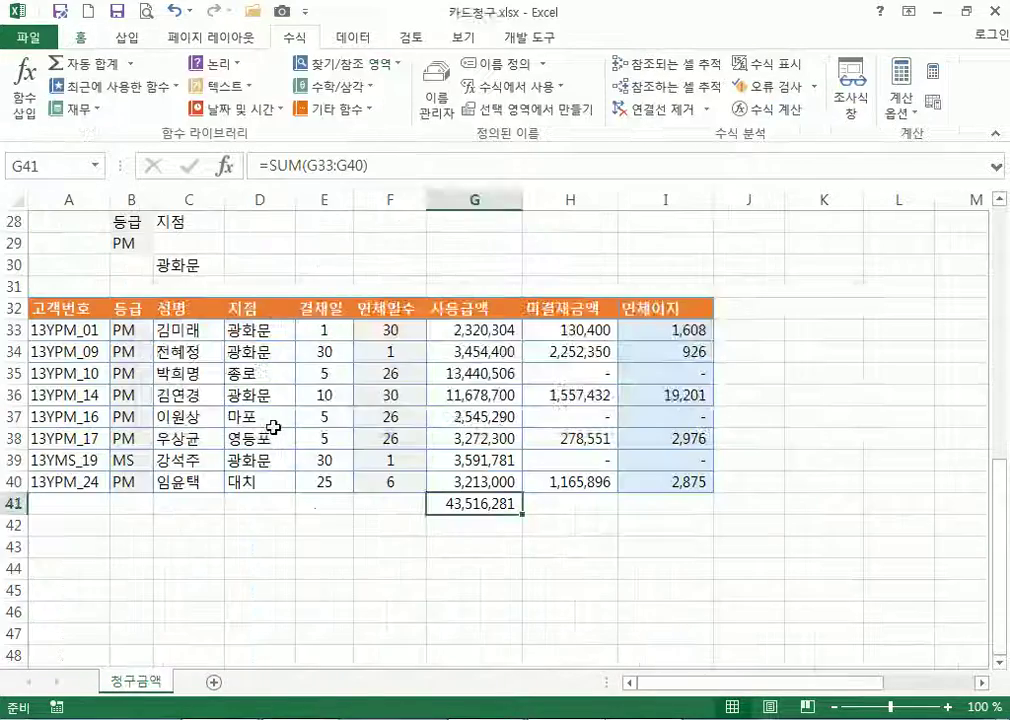
key(alt+Tab)
key(alt+Tab)
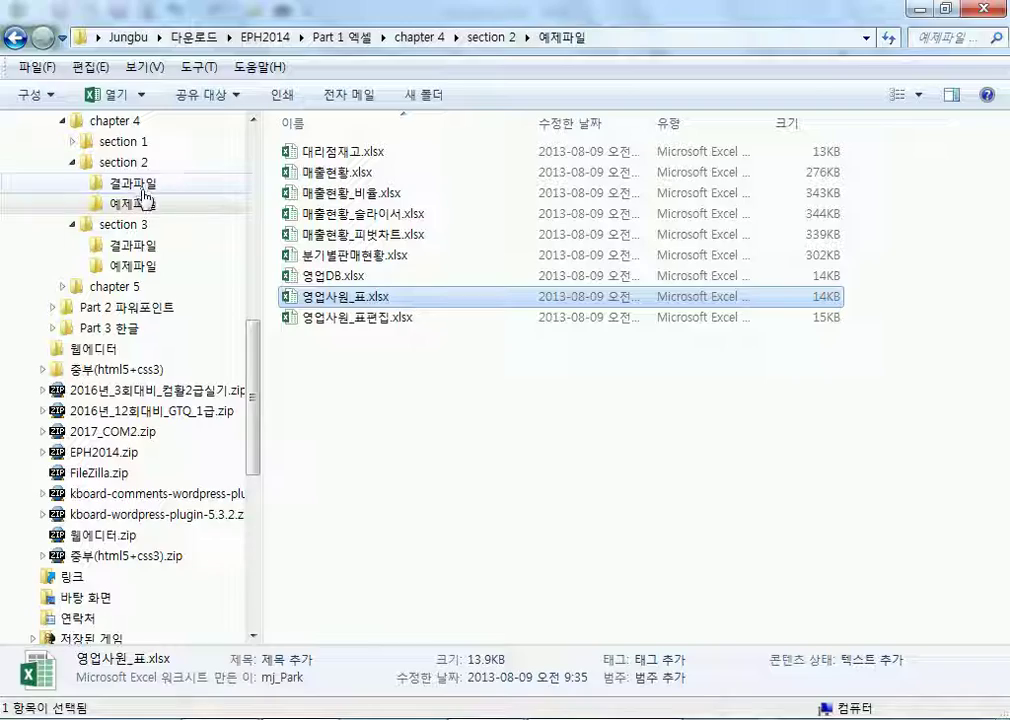
double_click(290, 296)
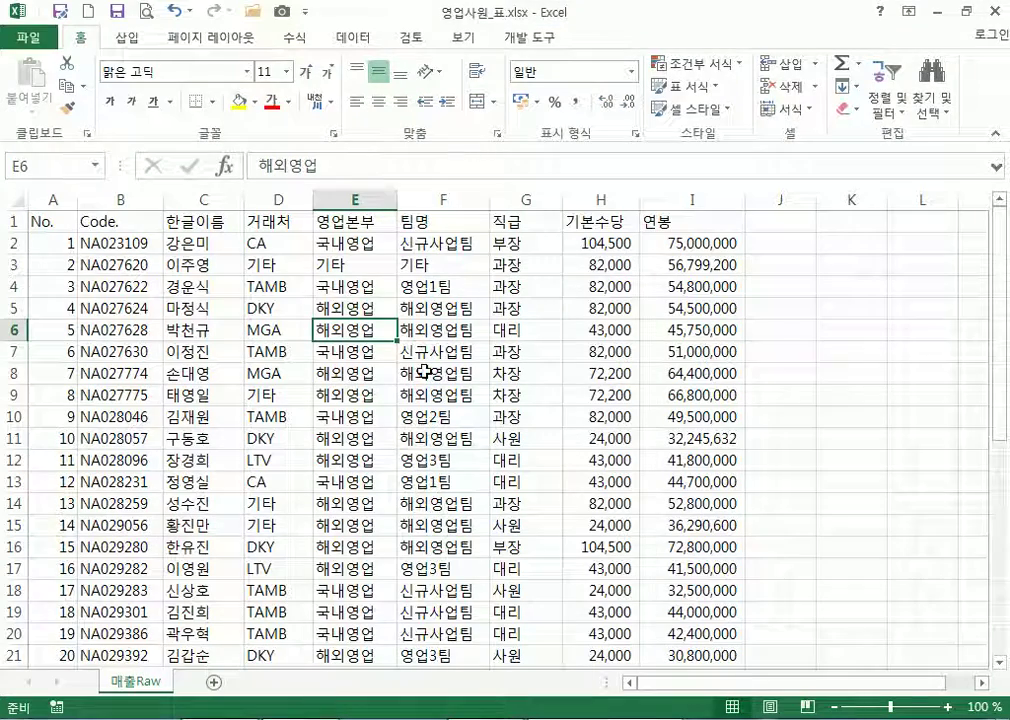
Look through the sales staff records from the header row to the last record in row 40
scroll(425, 372, down, 10)
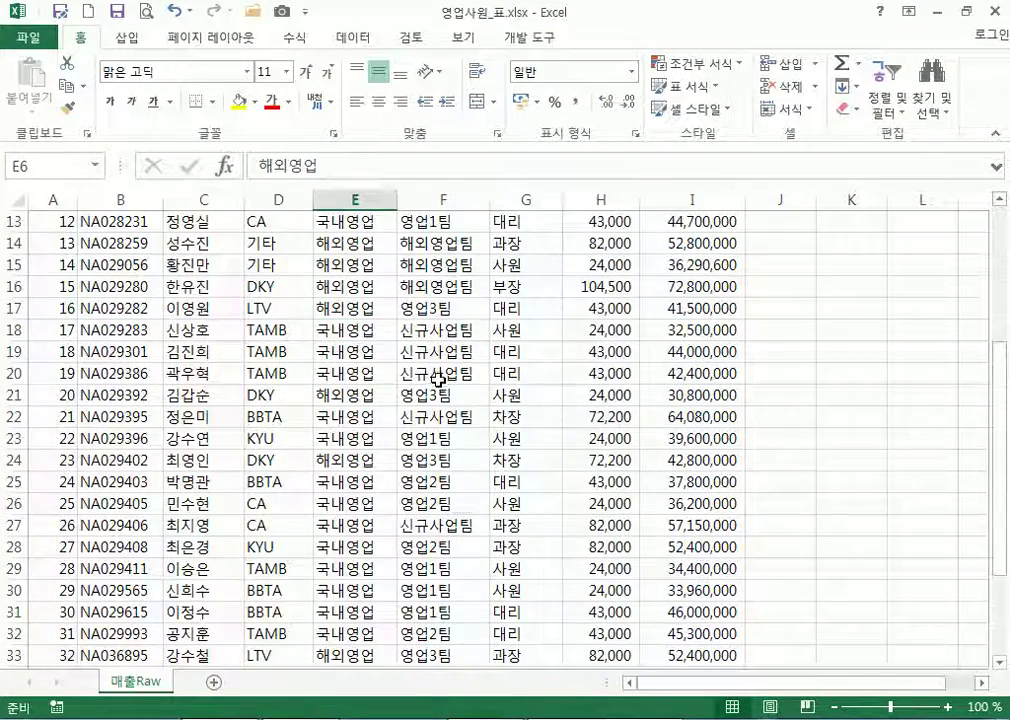
scroll(434, 384, up, 4)
scroll(434, 384, down, 4)
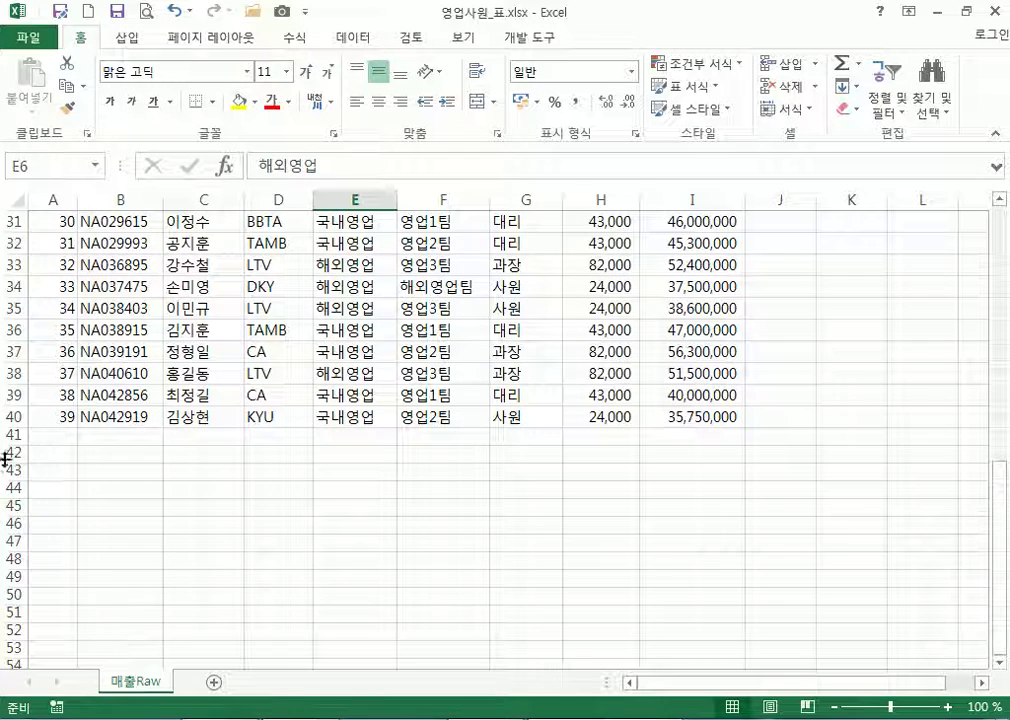
click(290, 401)
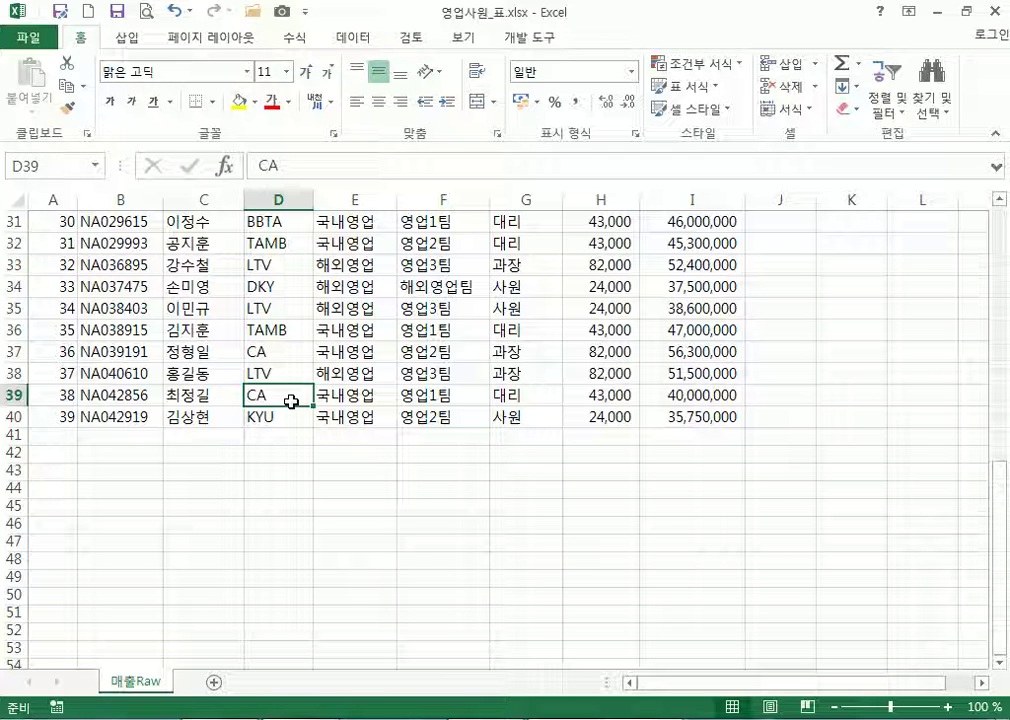
scroll(290, 401, up, 10)
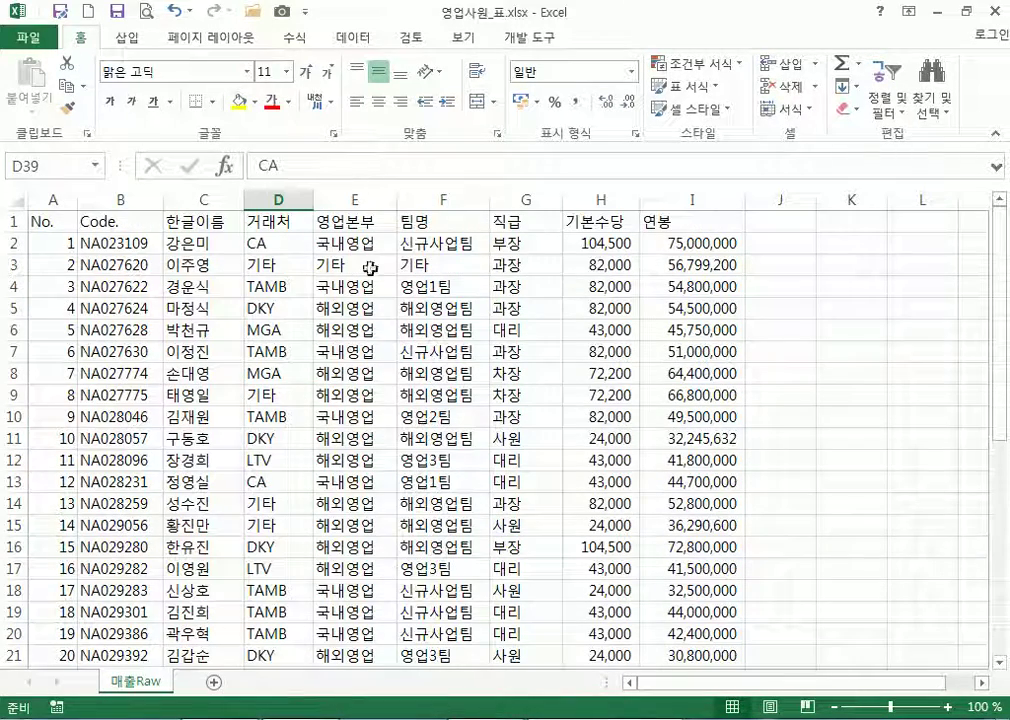
Examine the No., Code., 한글이름, 거래처, 영업본부, 팀명 and 직급 columns as possible grouping fields
click(117, 201)
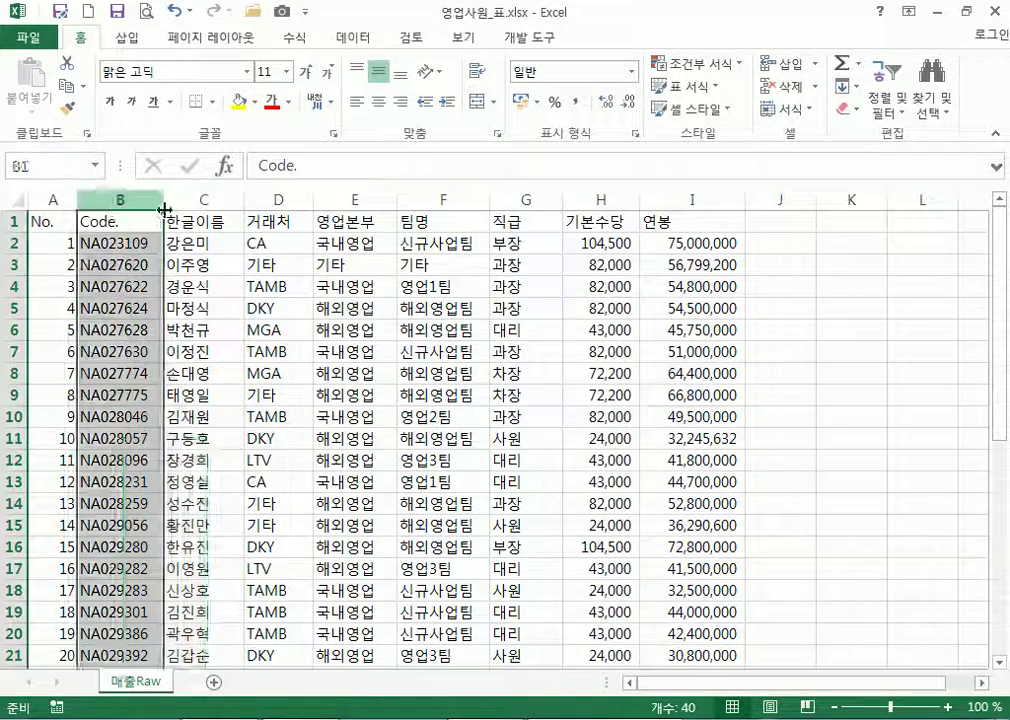
click(188, 201)
click(50, 198)
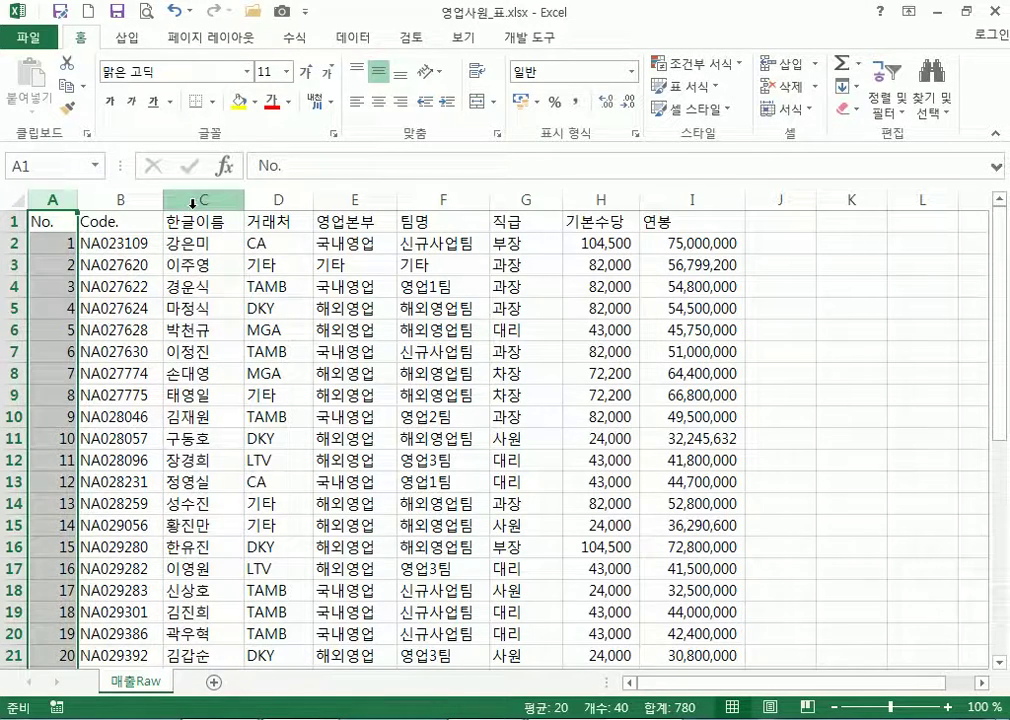
drag(193, 201, 53, 198)
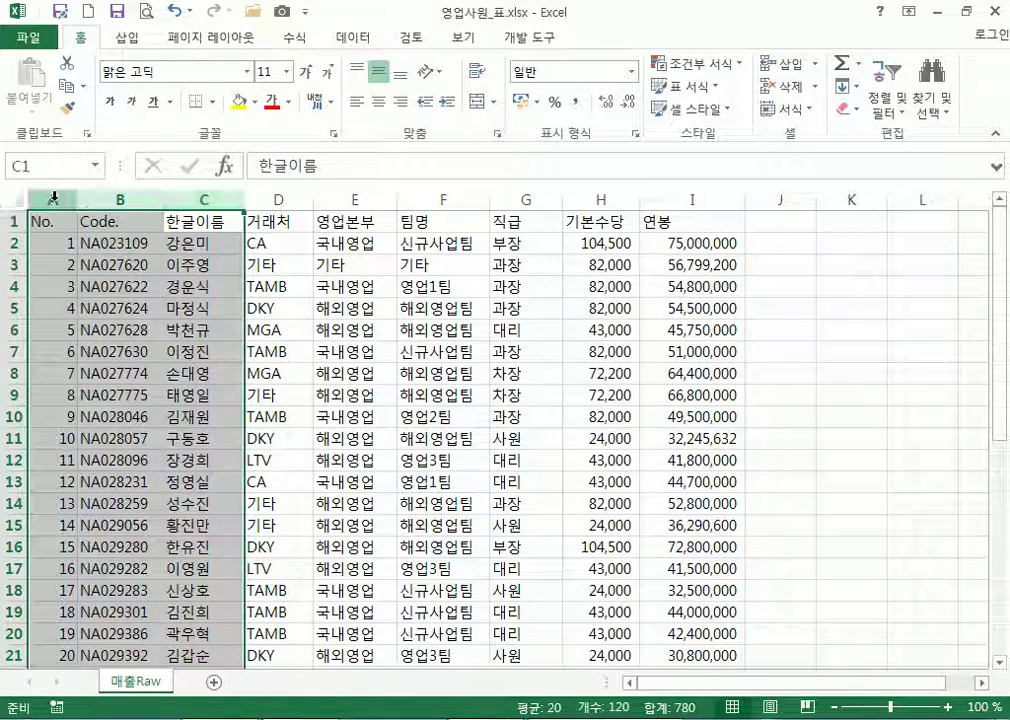
click(353, 198)
click(440, 198)
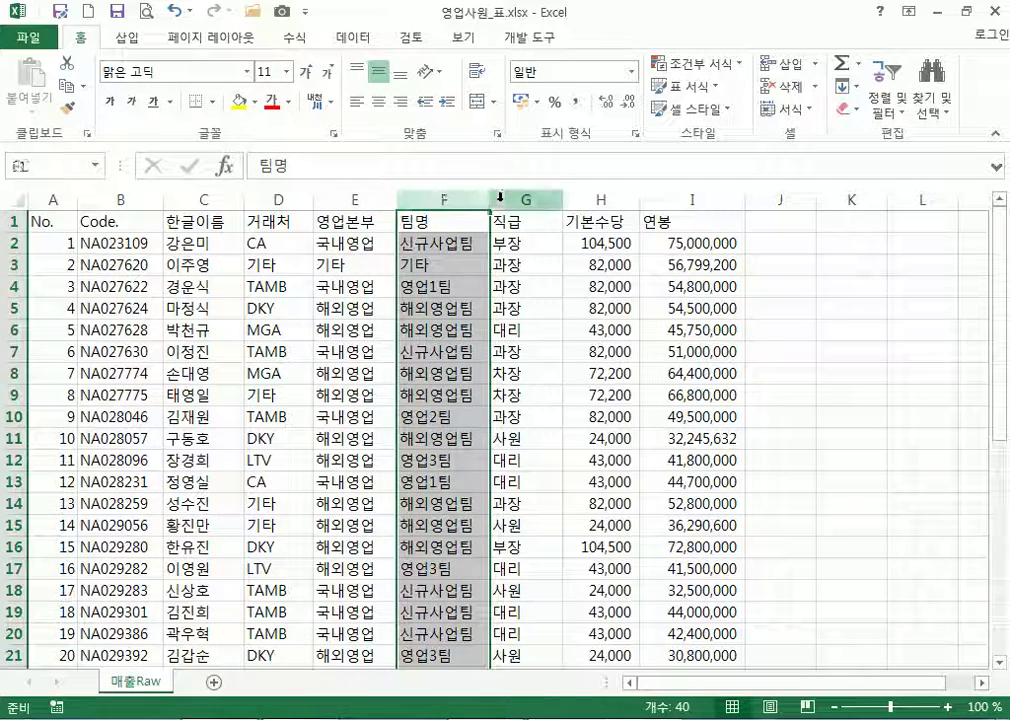
click(500, 197)
click(265, 199)
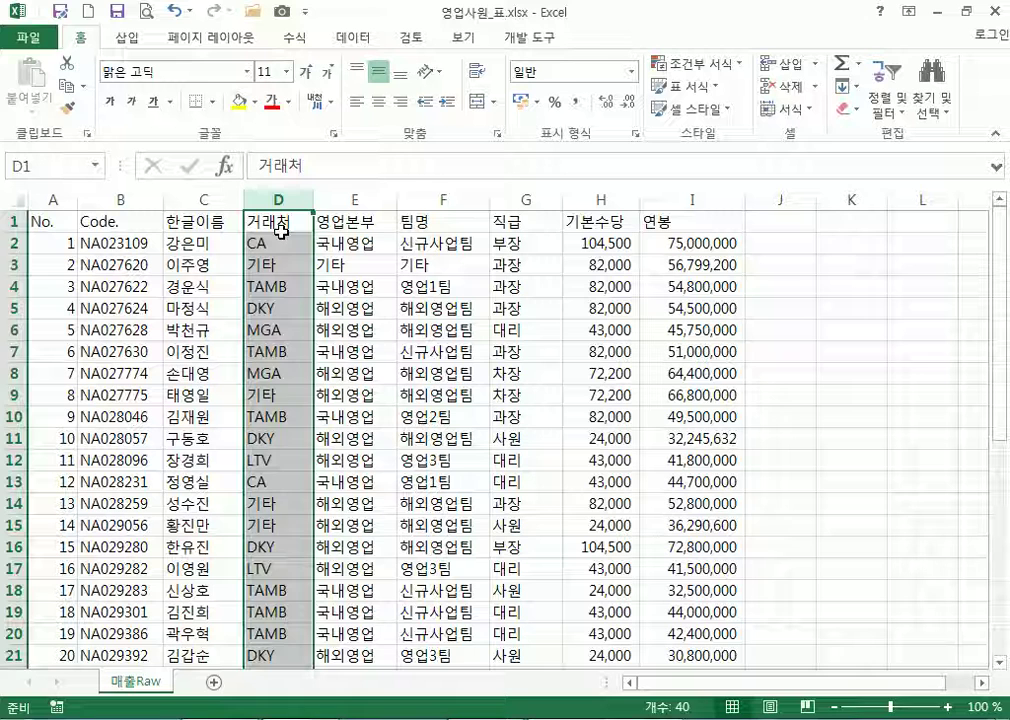
click(271, 306)
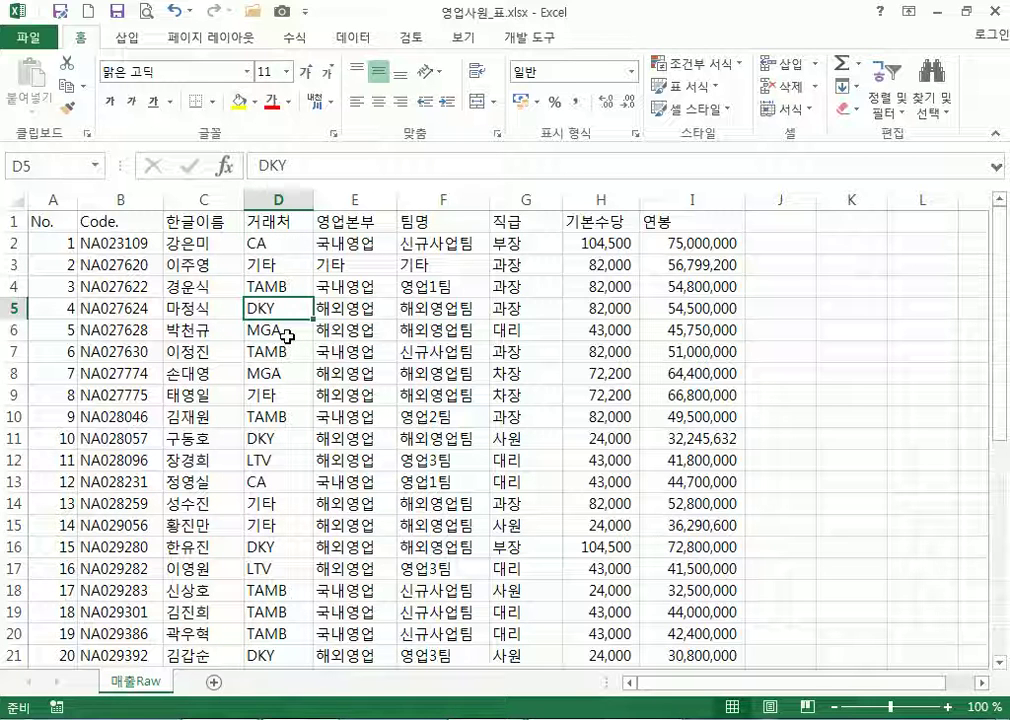
click(358, 226)
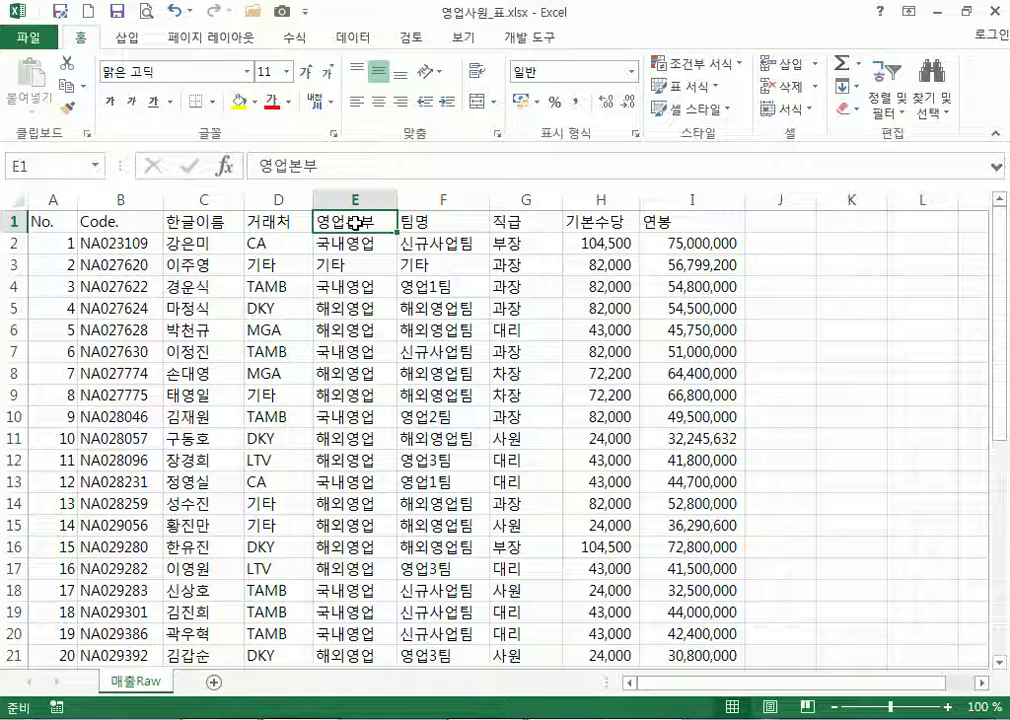
click(524, 242)
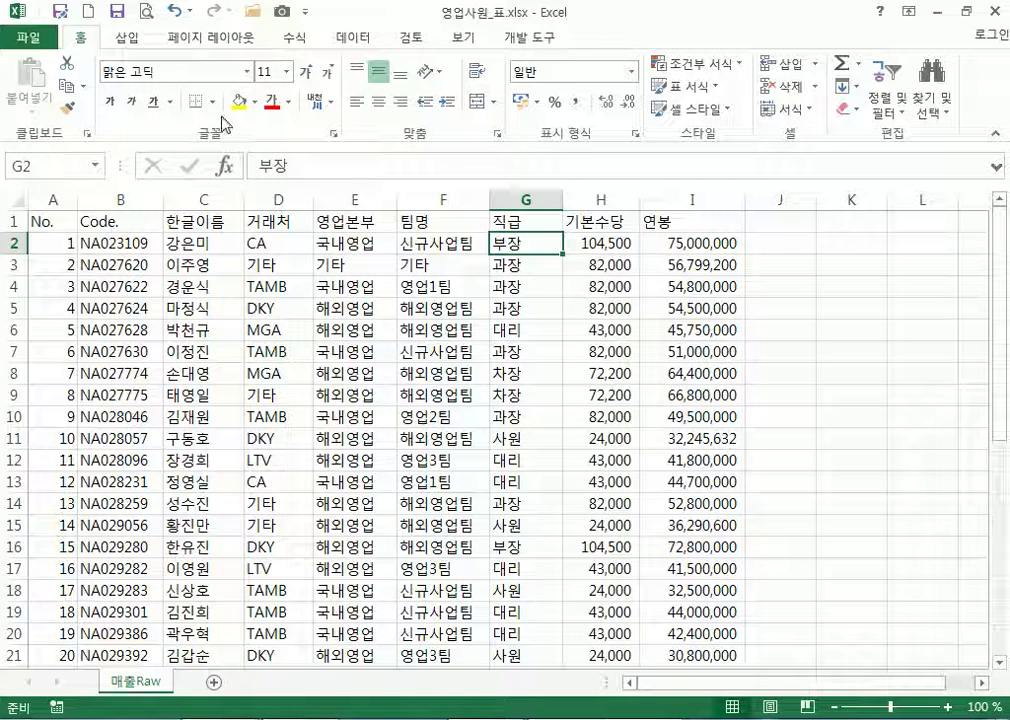
Replace the No. column's formulas with fixed numbers by entering 1 and 2 in A2:A3 and filling the series down
click(48, 249)
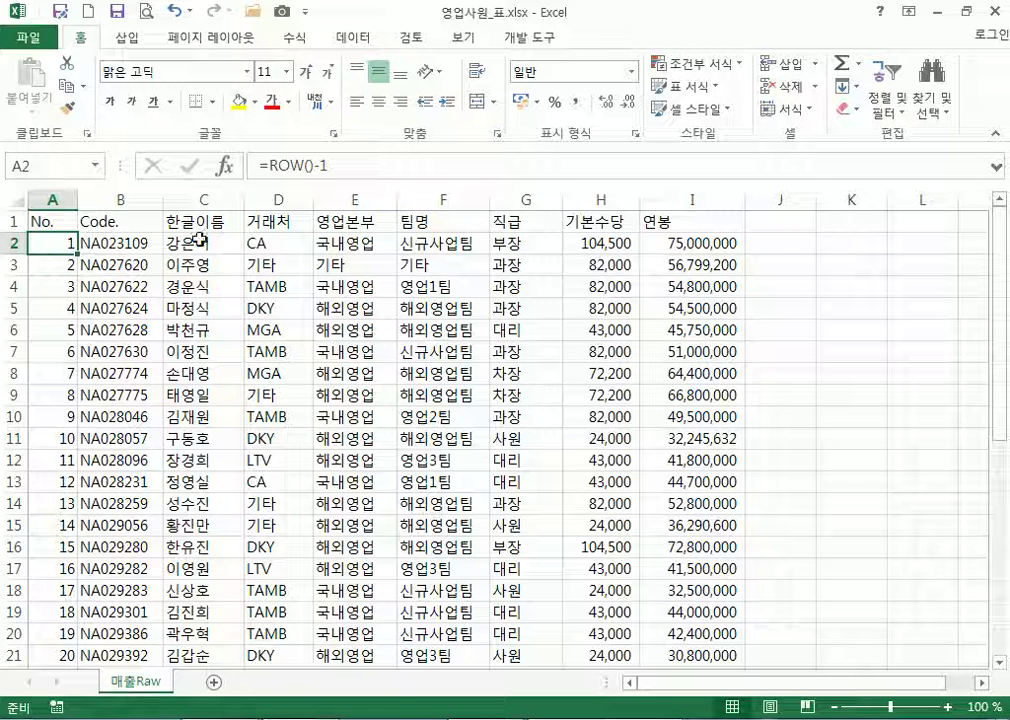
text(1)
key(Return)
text(2)
key(Return)
drag(68, 244, 76, 272)
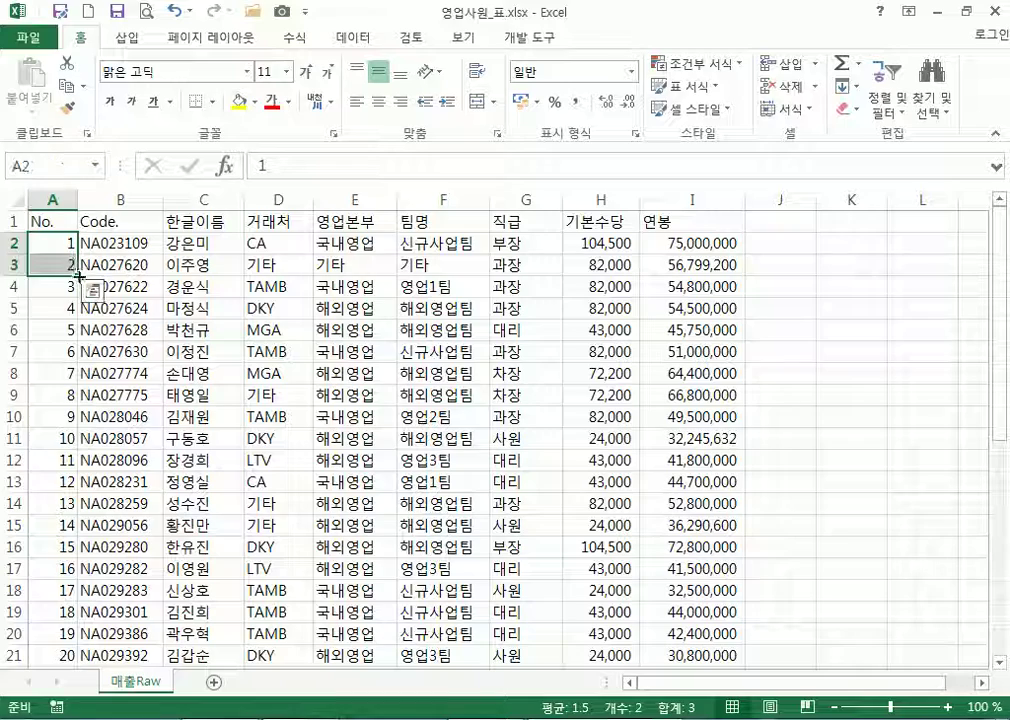
double_click(78, 275)
Sort the sales staff table in ascending order by the 영업본부 column
click(383, 241)
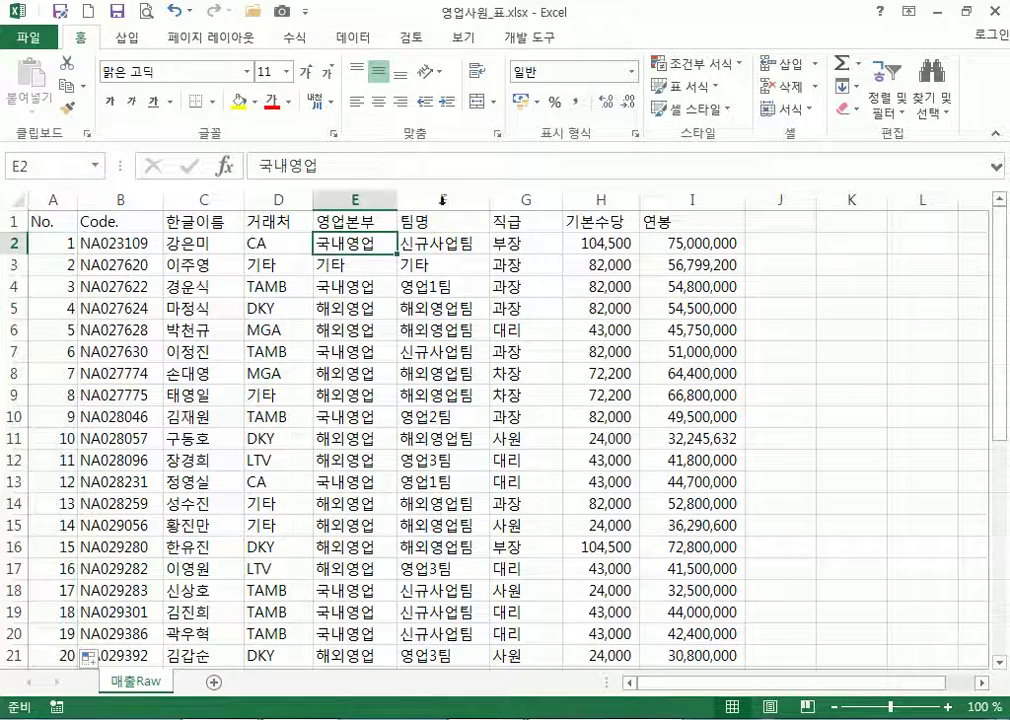
click(355, 38)
click(341, 75)
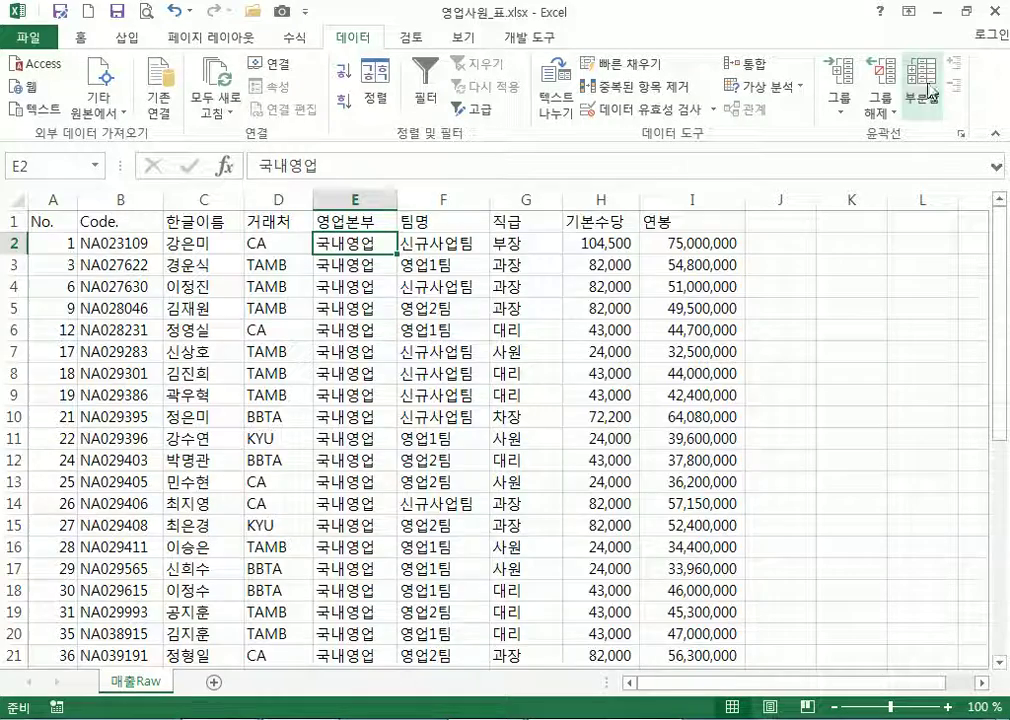
Add subtotals to the table grouped by 영업본부, using the 합계 function on 연봉
click(921, 95)
click(456, 181)
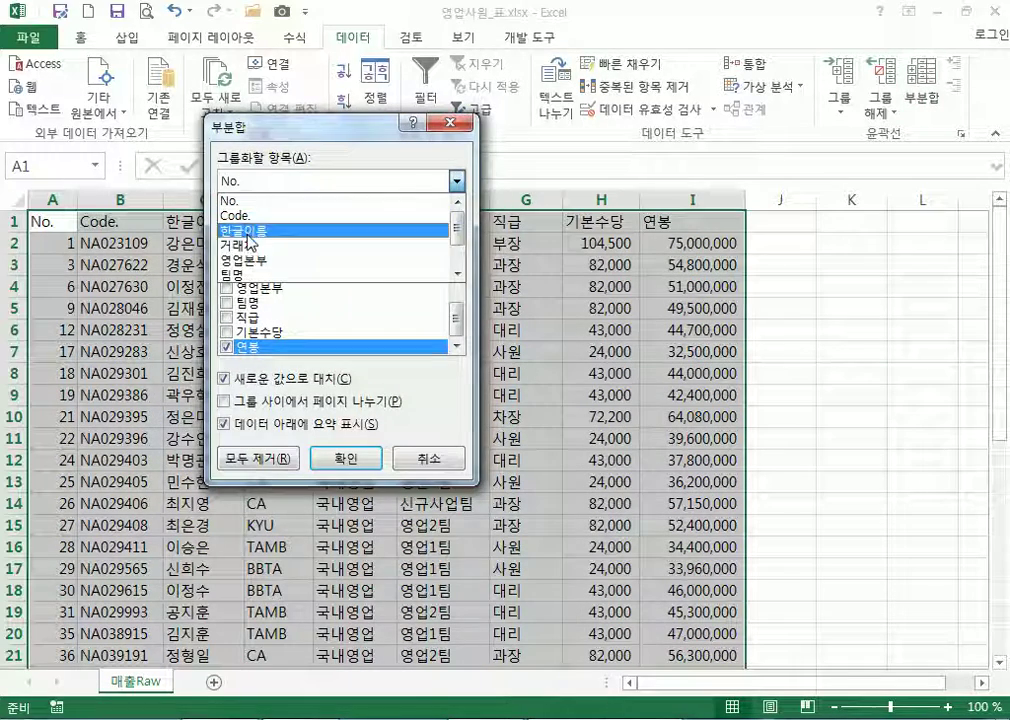
click(252, 262)
drag(250, 126, 631, 108)
click(727, 442)
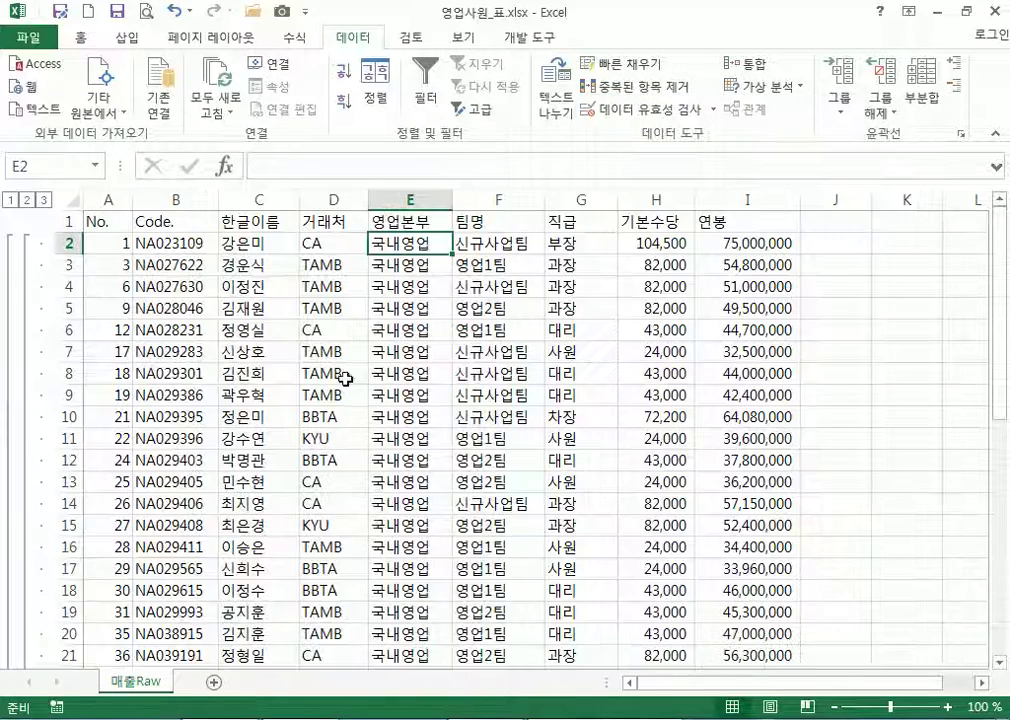
Remove all the 영업본부 subtotals from the sales staff table
scroll(593, 426, down, 4)
scroll(682, 457, up, 4)
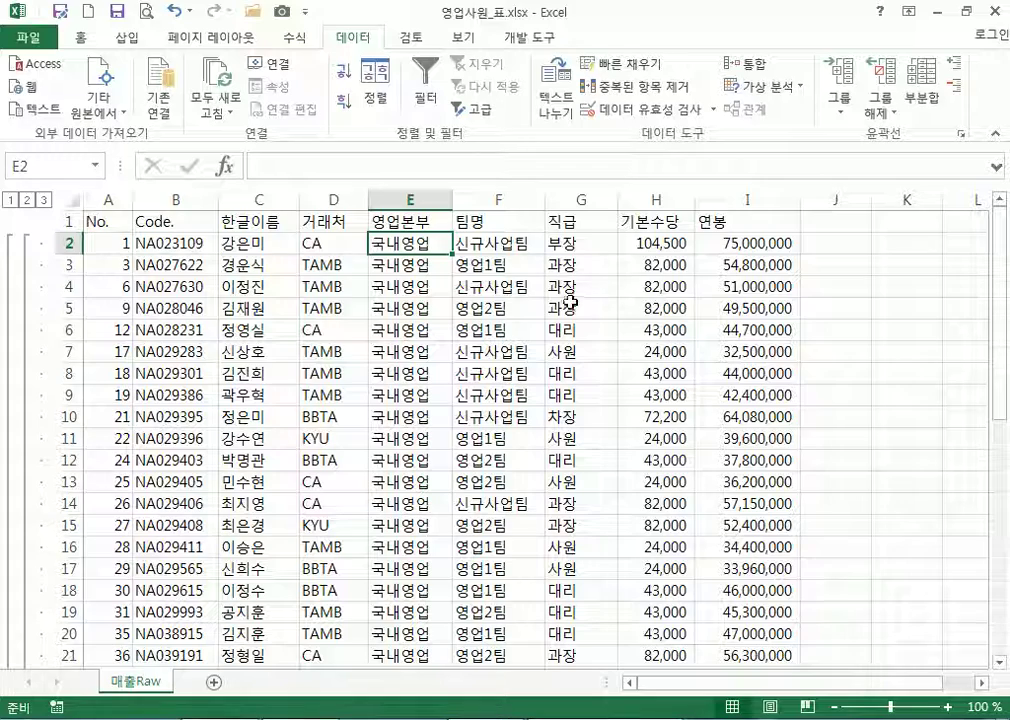
click(921, 90)
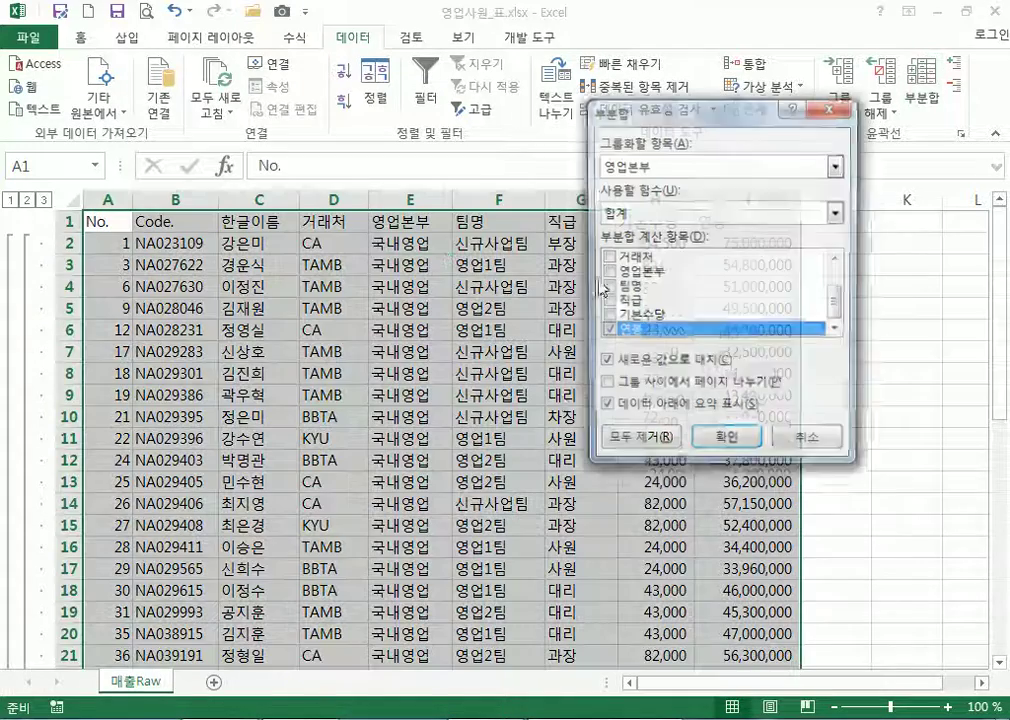
click(627, 446)
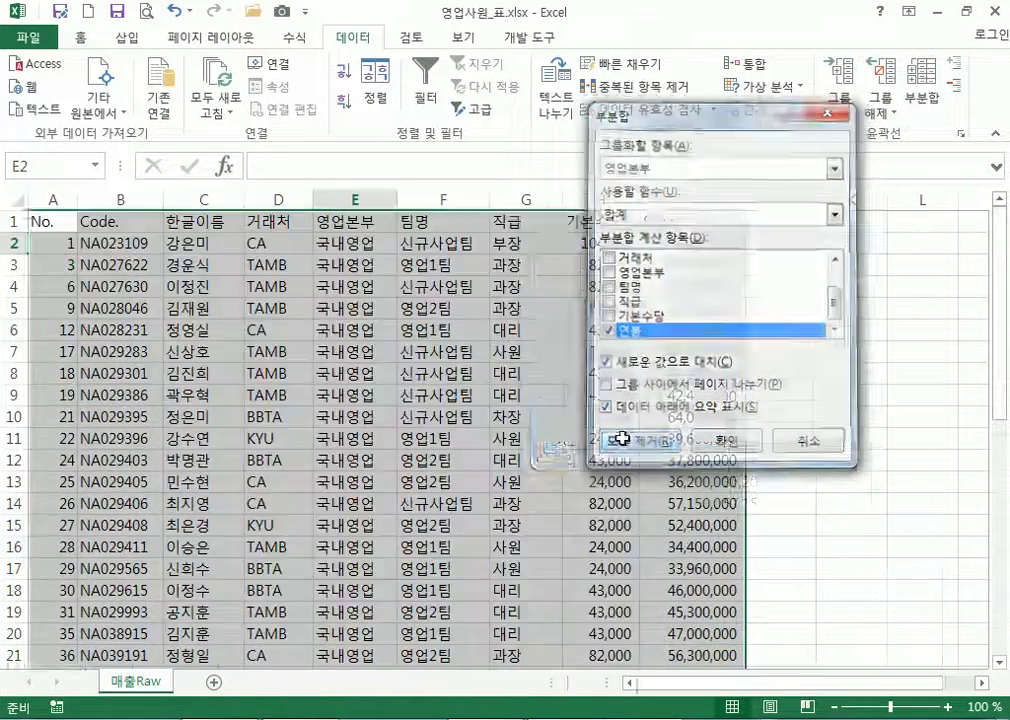
Sort the table in ascending order by 직급 and add 합계 subtotals of 기본수당 and 연봉 grouped by 직급
click(518, 242)
click(345, 74)
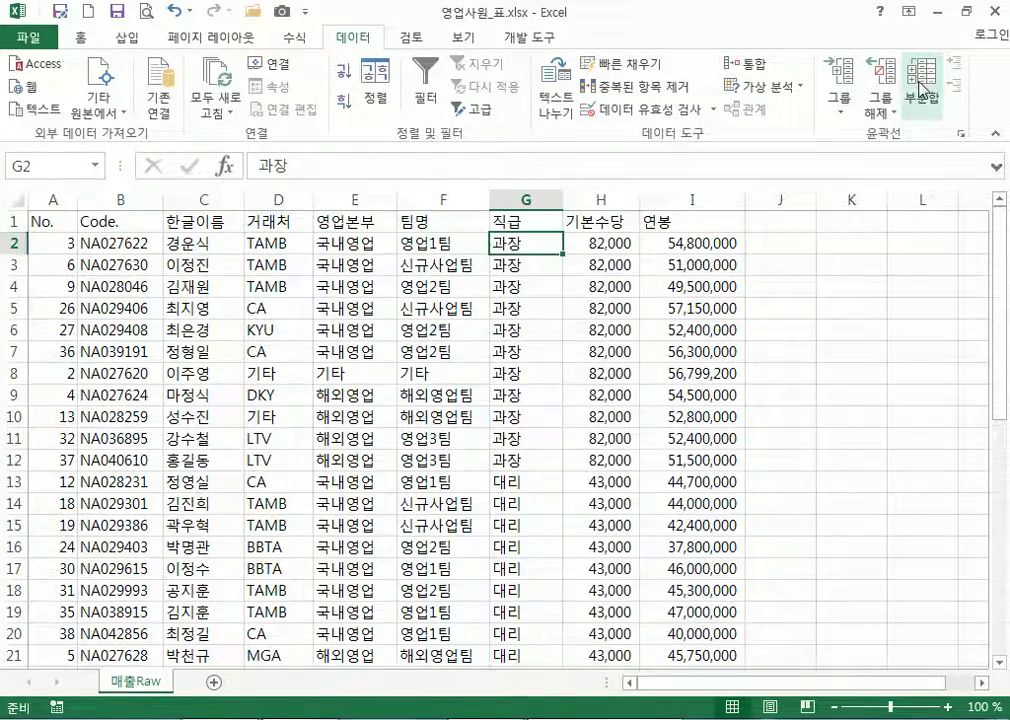
click(921, 97)
click(664, 176)
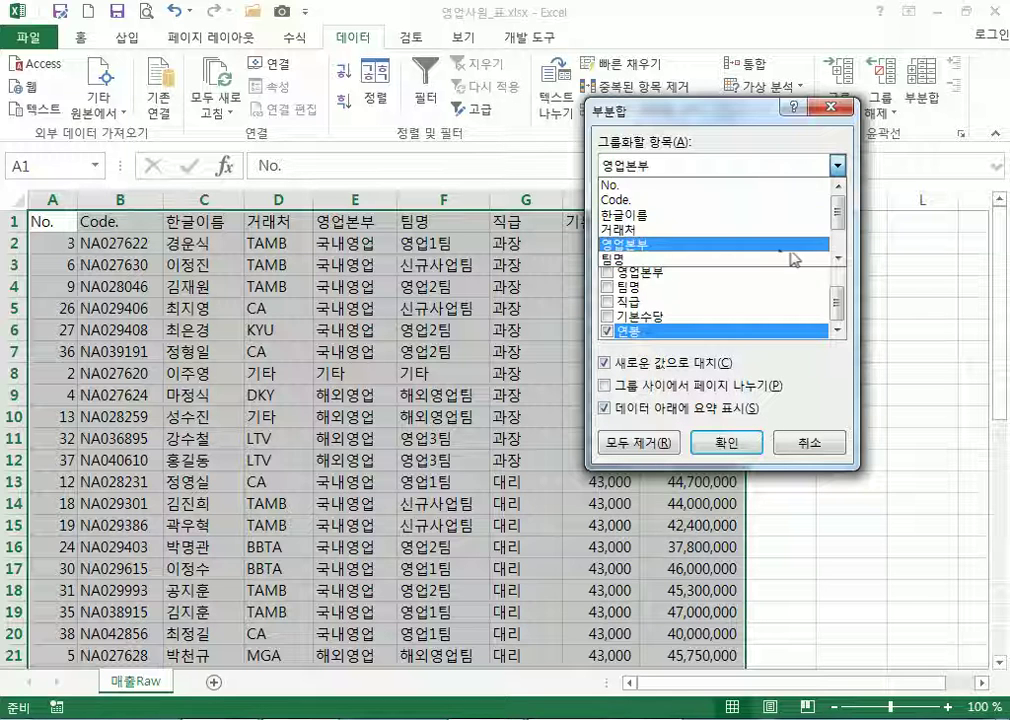
click(650, 258)
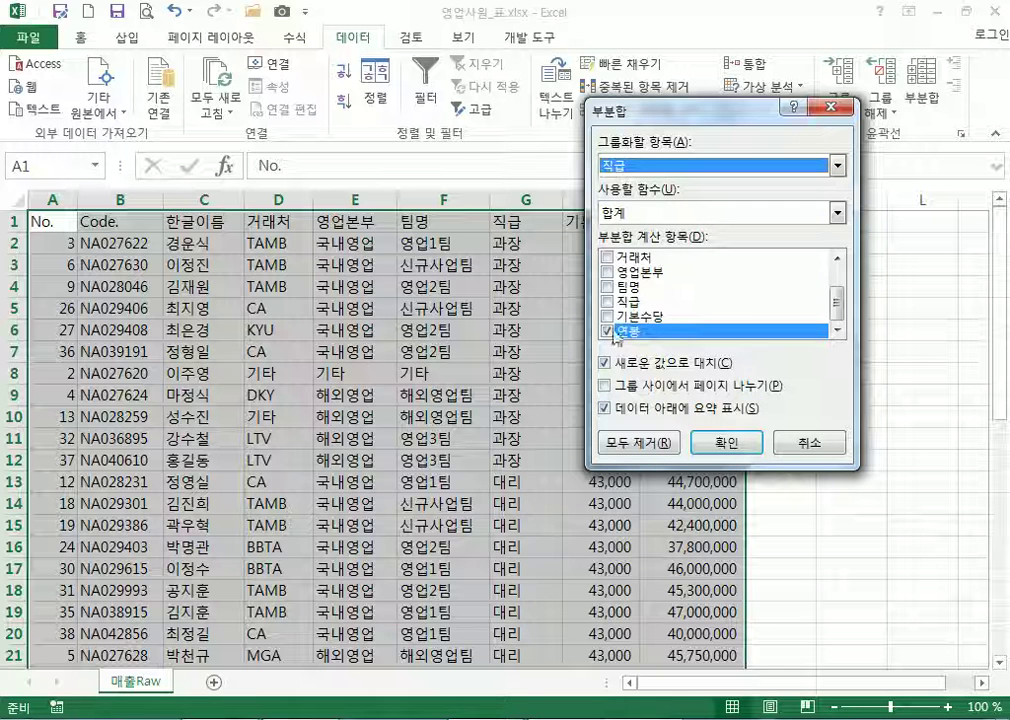
click(606, 316)
click(606, 301)
click(606, 331)
click(606, 301)
click(722, 443)
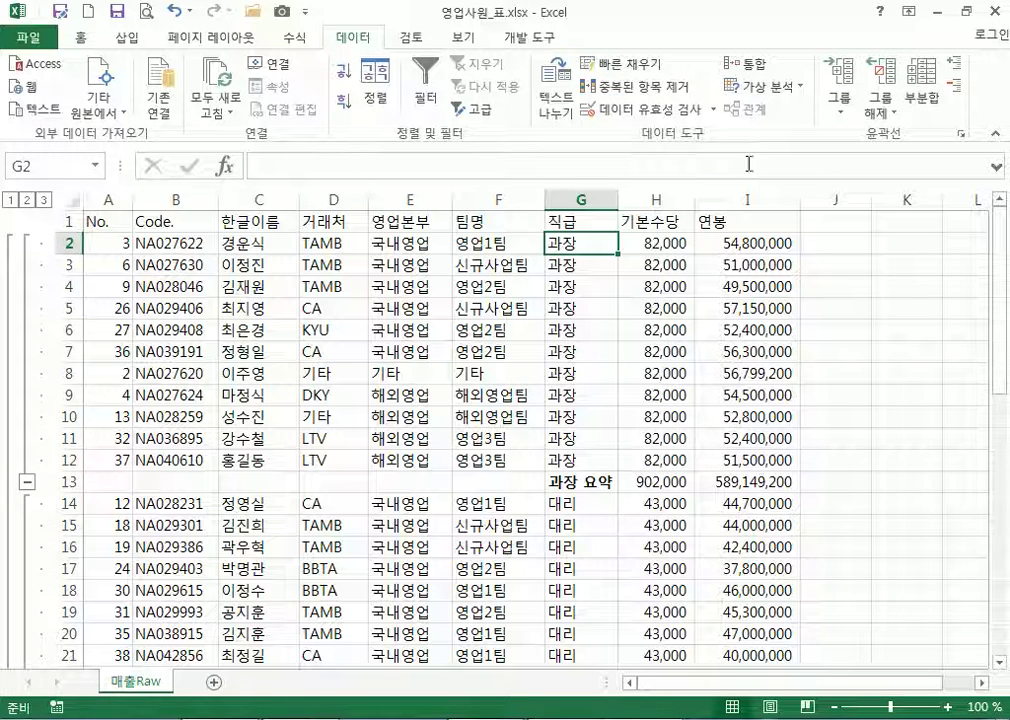
Remove all the 직급 subtotals and restore the original row order by sorting the table in ascending order by No
click(916, 96)
click(612, 440)
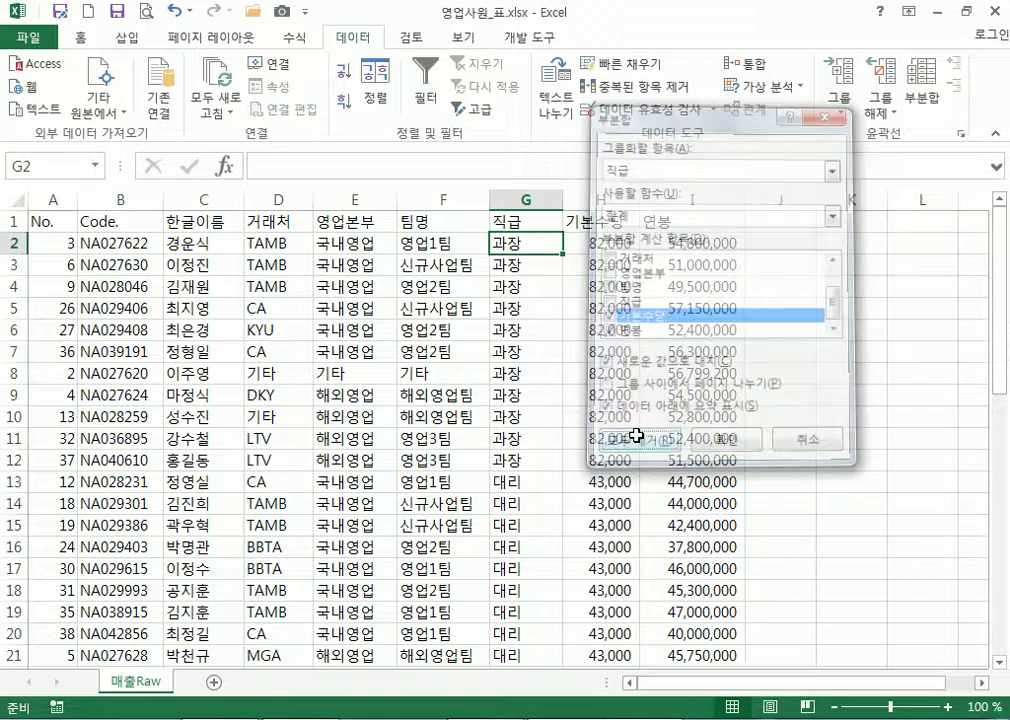
click(448, 246)
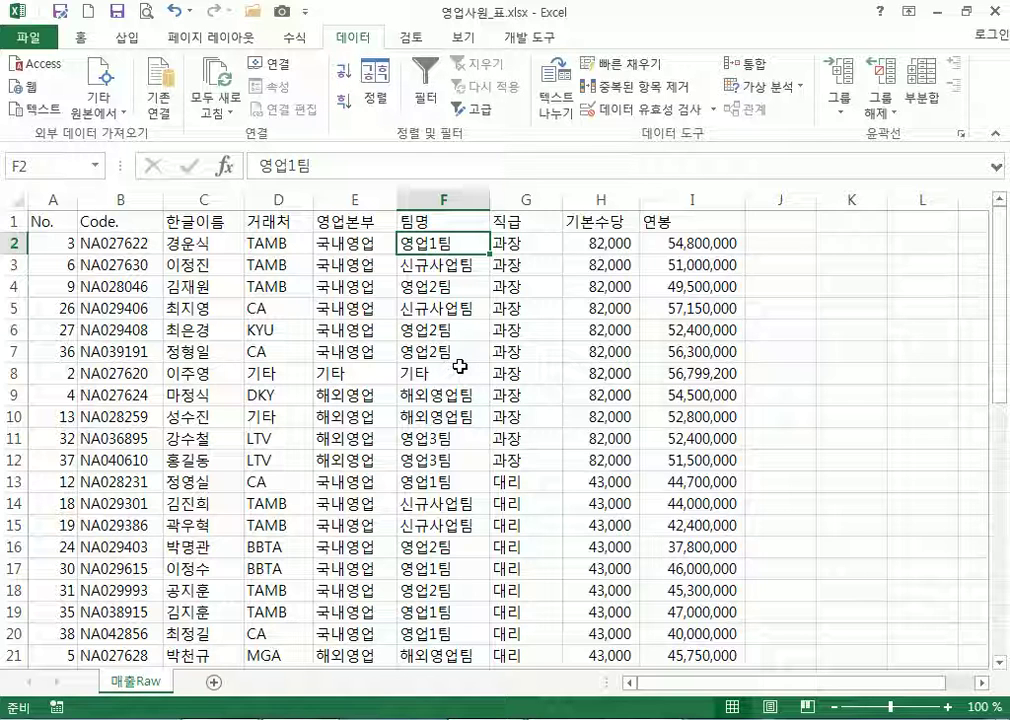
click(16, 243)
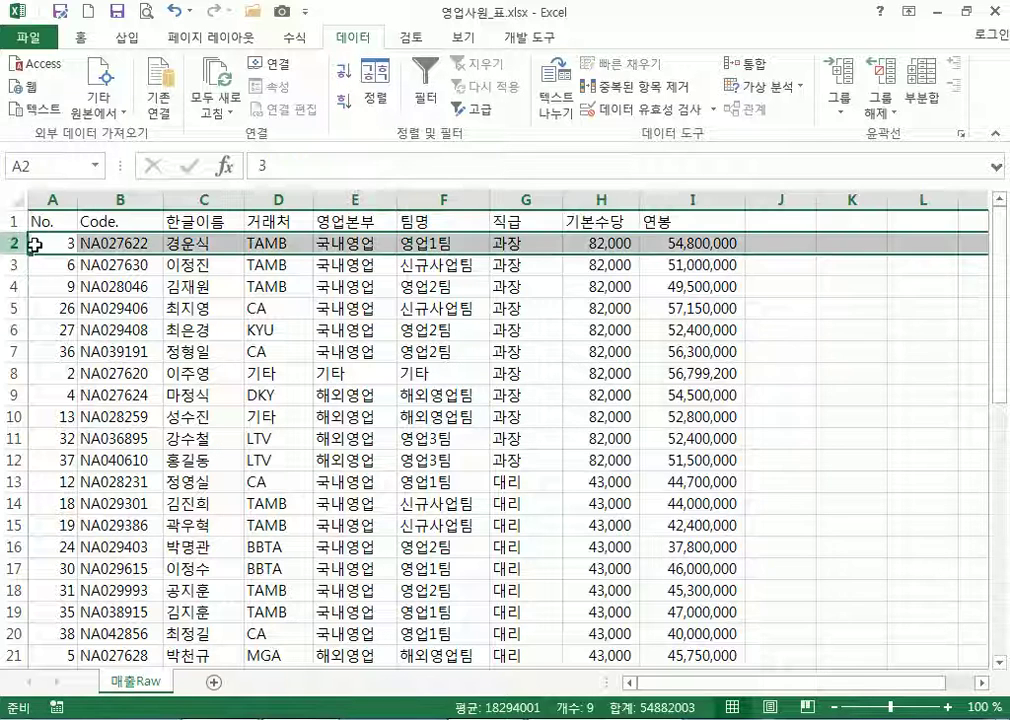
click(52, 240)
click(343, 70)
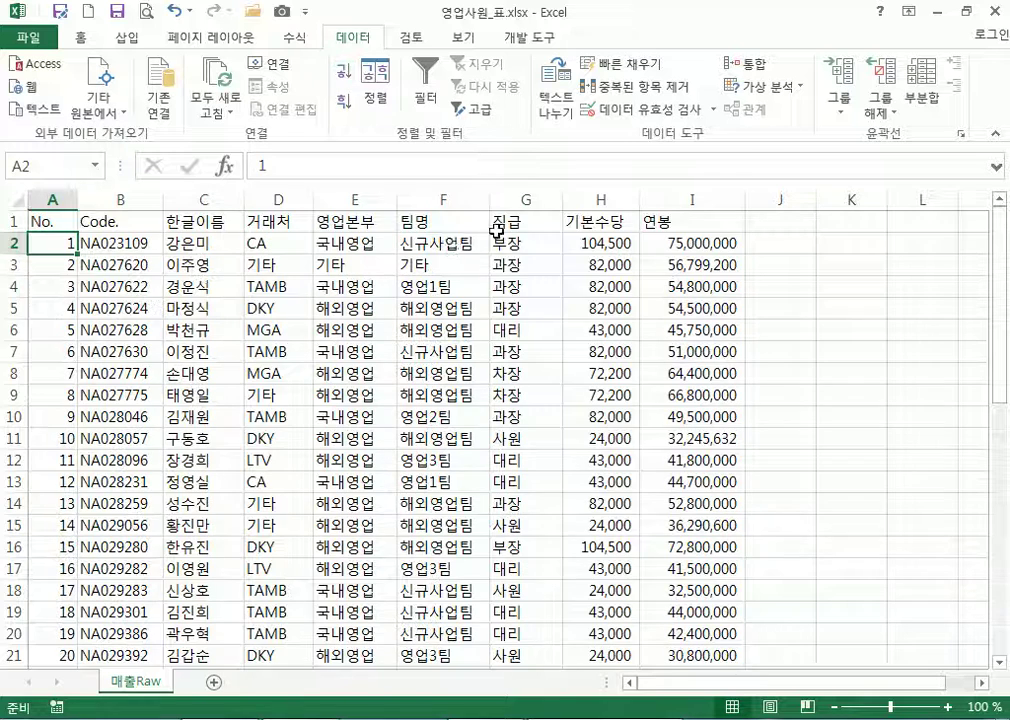
Create a pivot table from 매출Raw!$A$1:$I$40 in the existing worksheet at cell A43
click(449, 244)
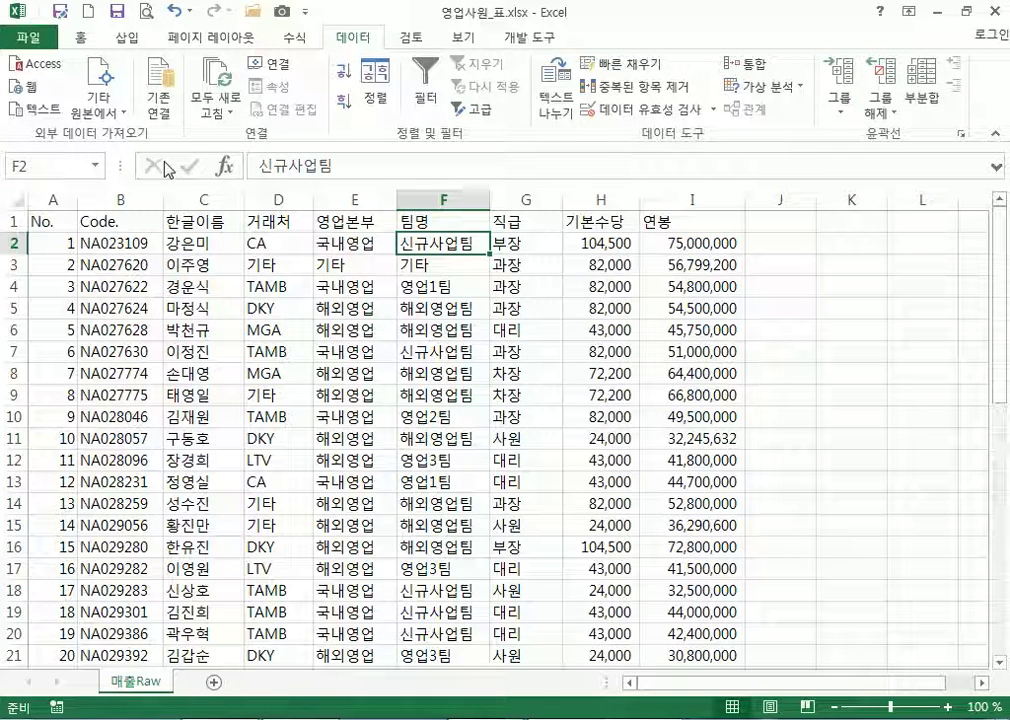
drag(50, 224, 630, 500)
click(295, 305)
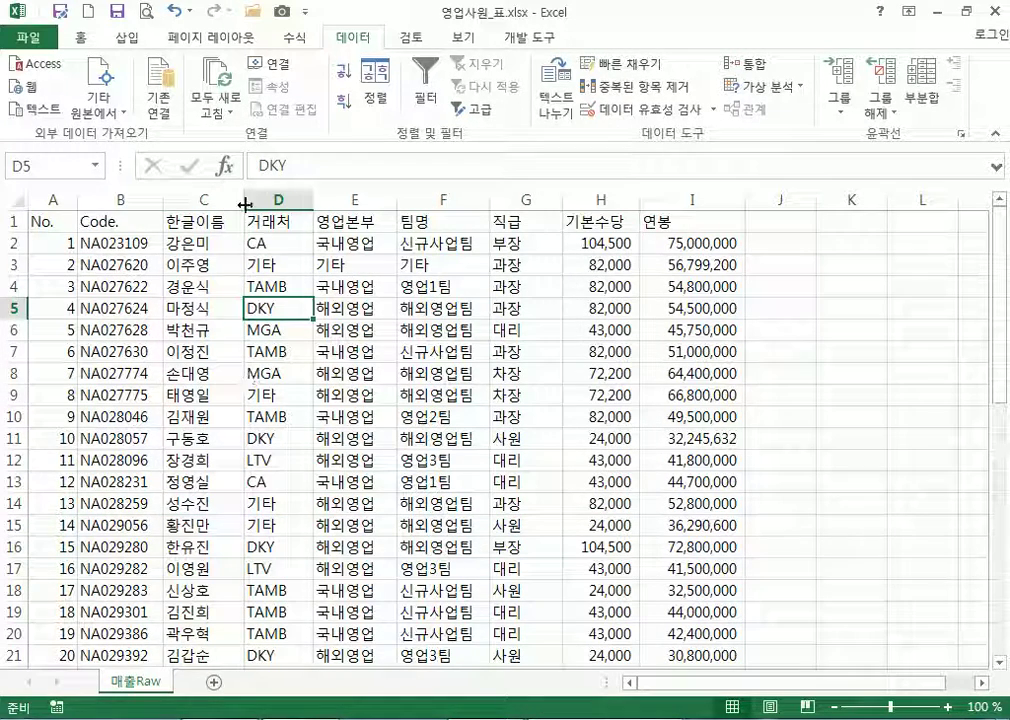
click(127, 38)
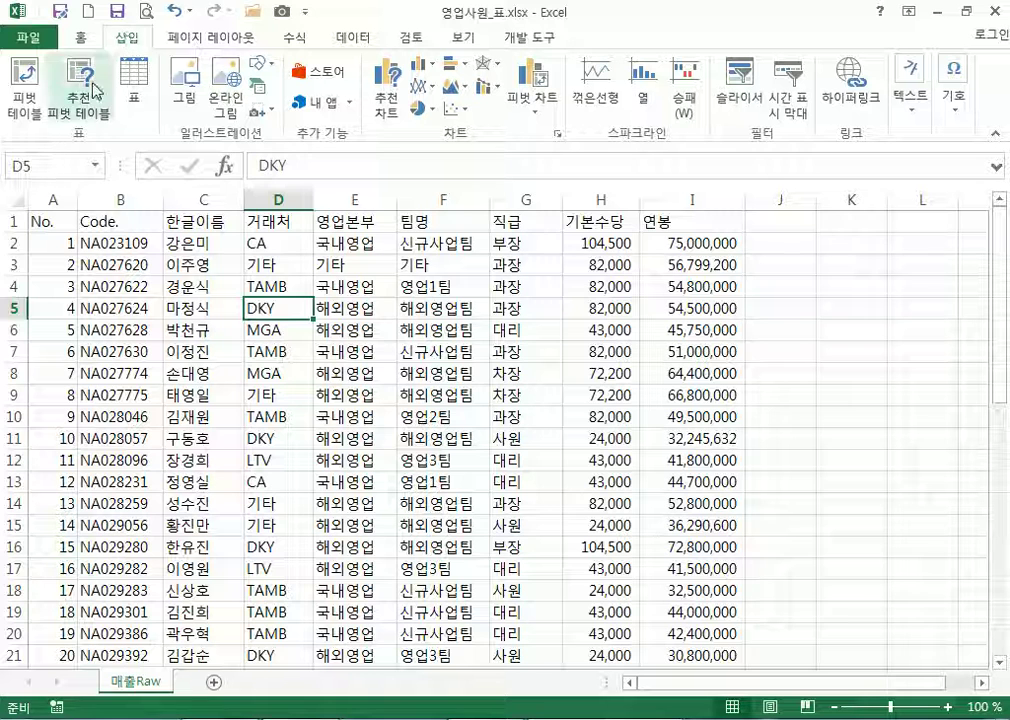
click(24, 79)
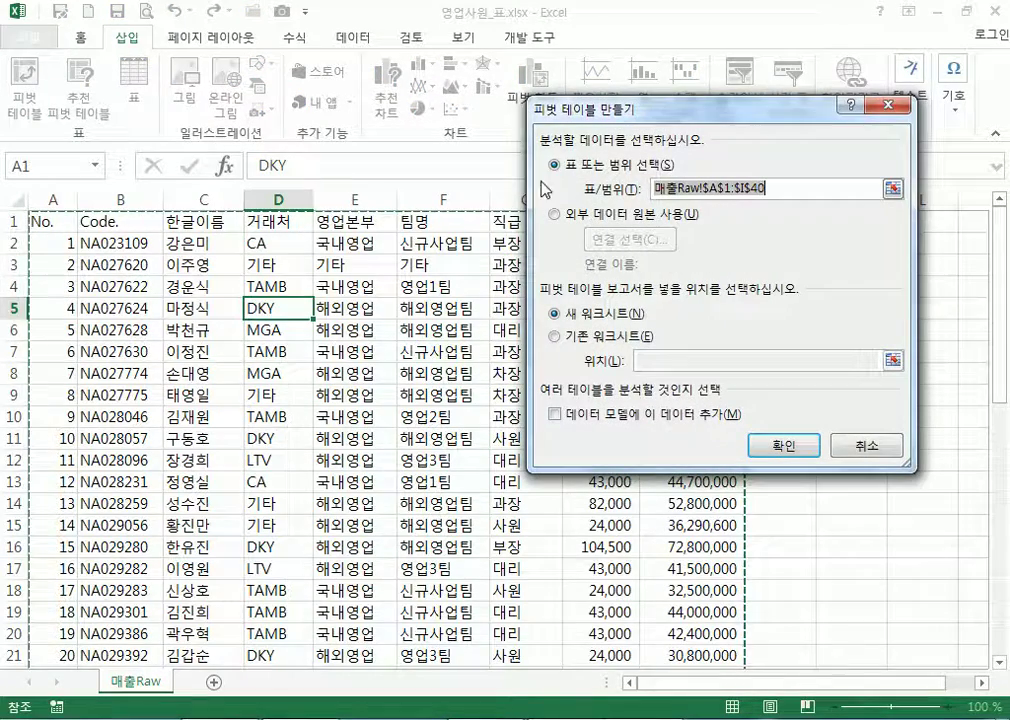
scroll(266, 377, down, 10)
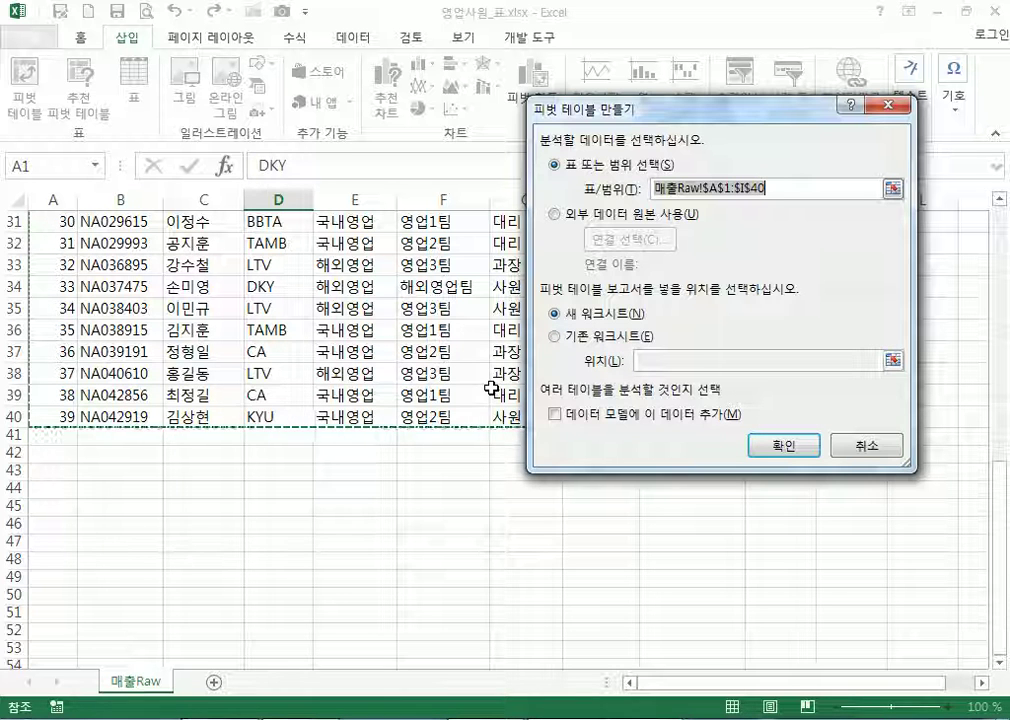
click(556, 338)
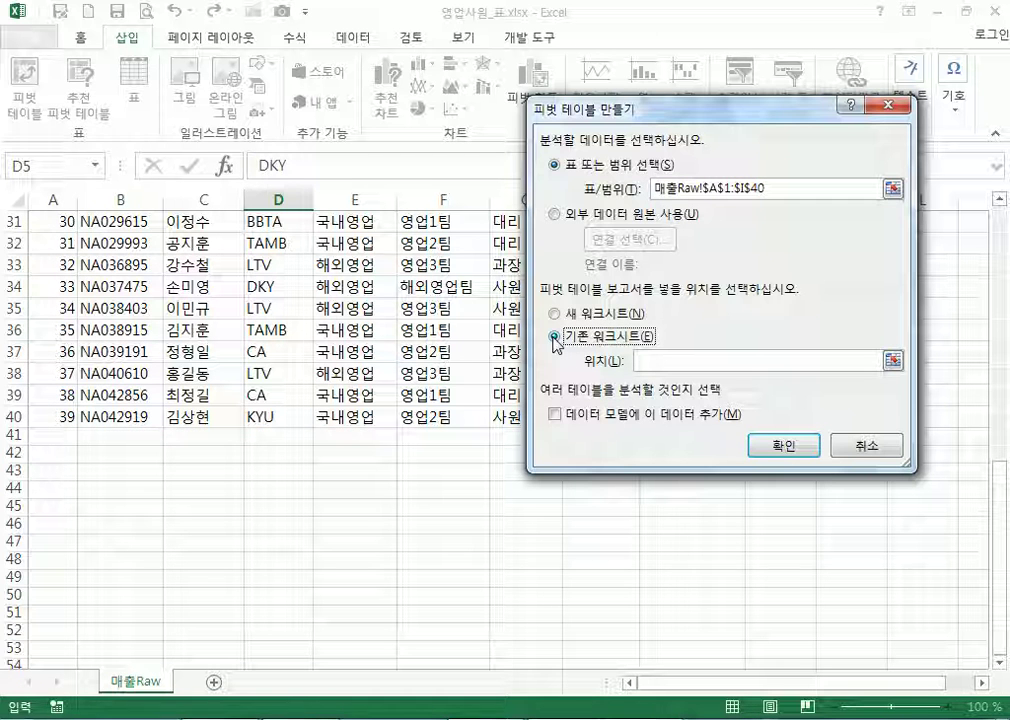
click(557, 315)
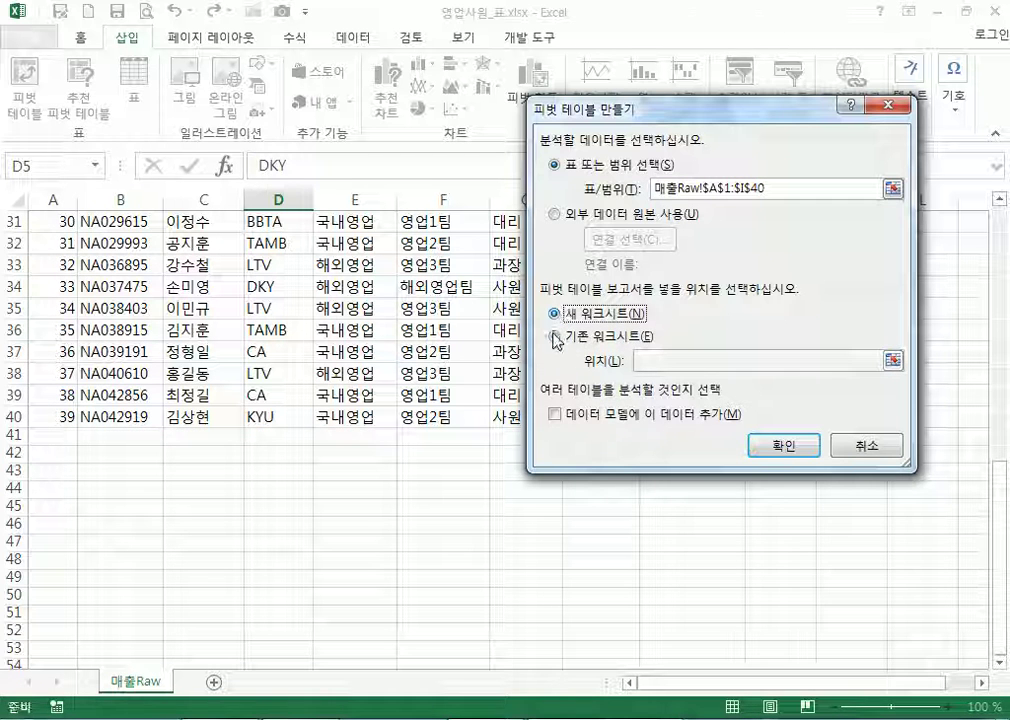
click(556, 338)
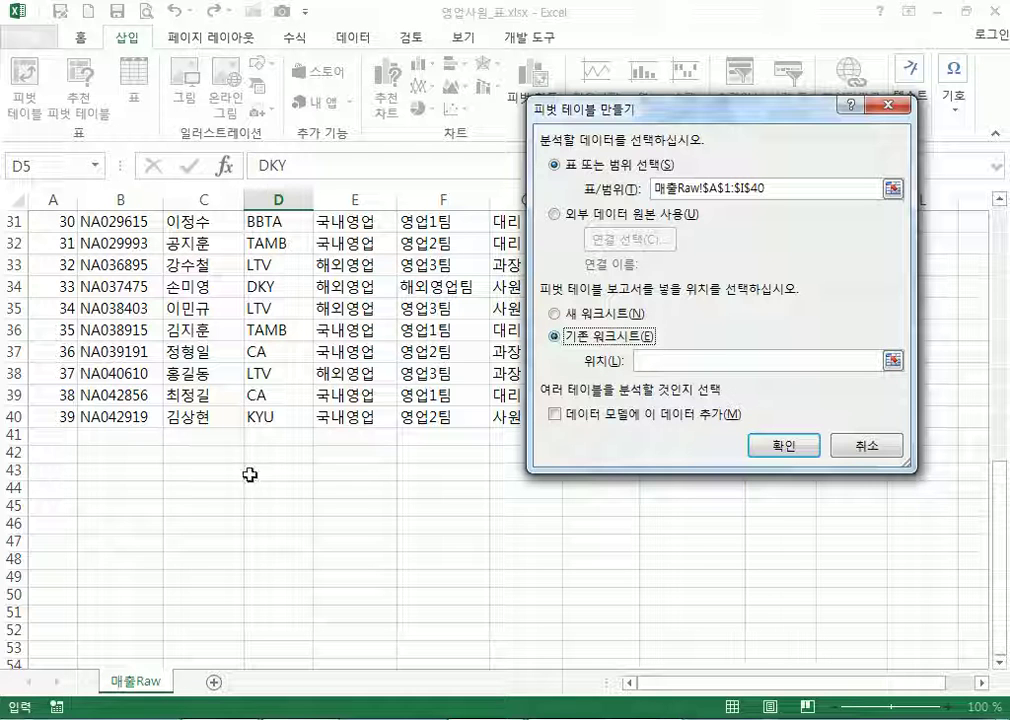
click(55, 470)
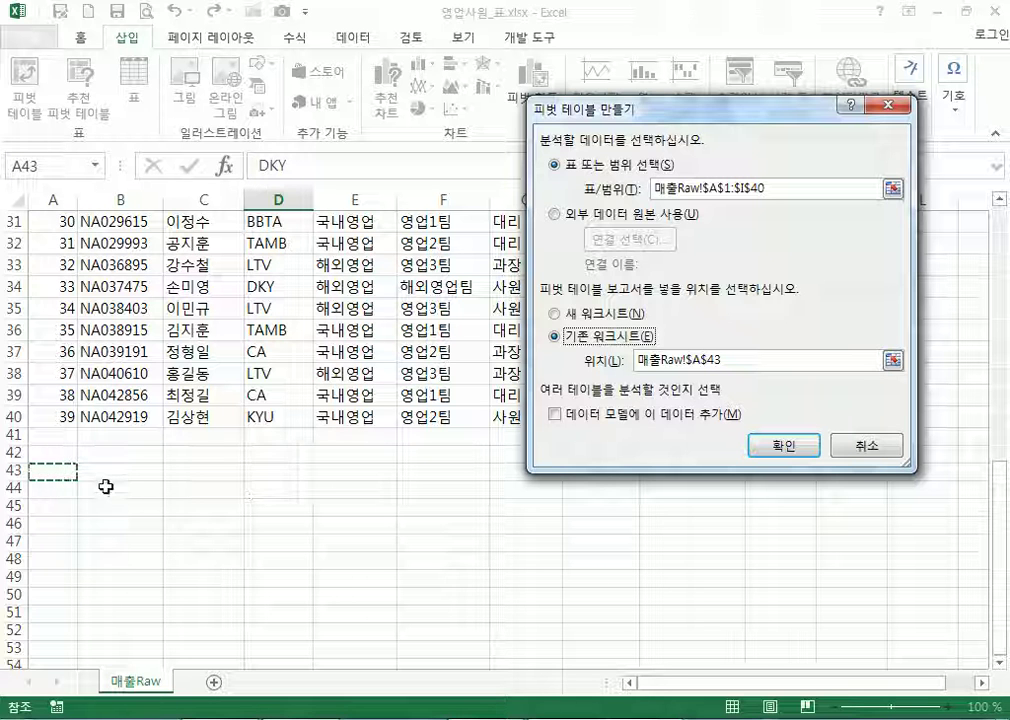
scroll(62, 450, down, 2)
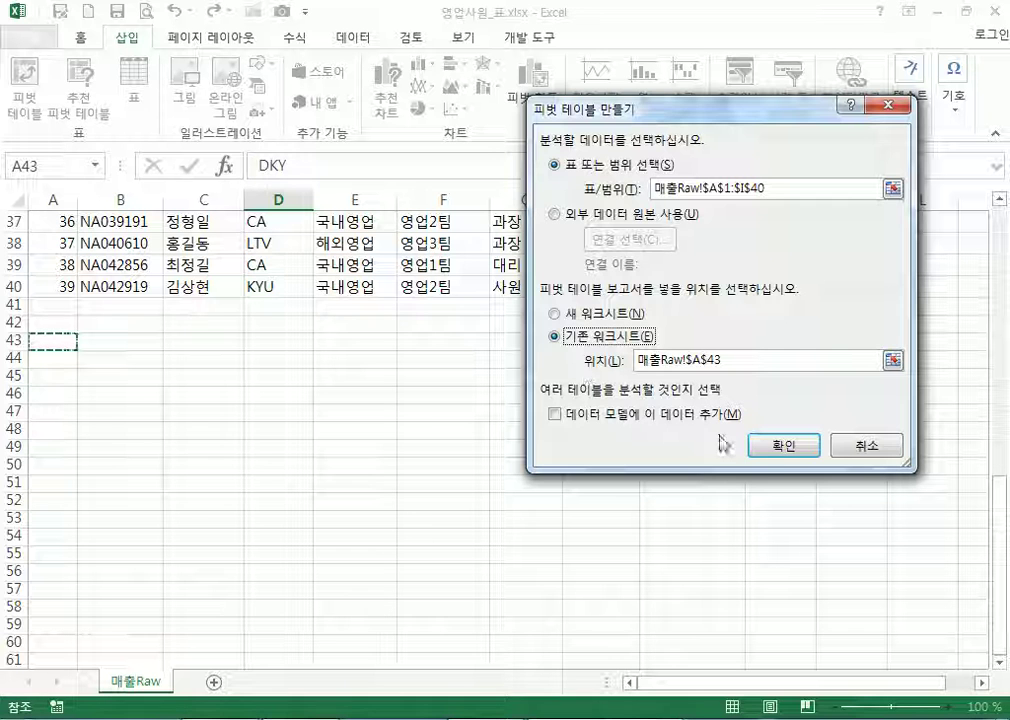
click(784, 449)
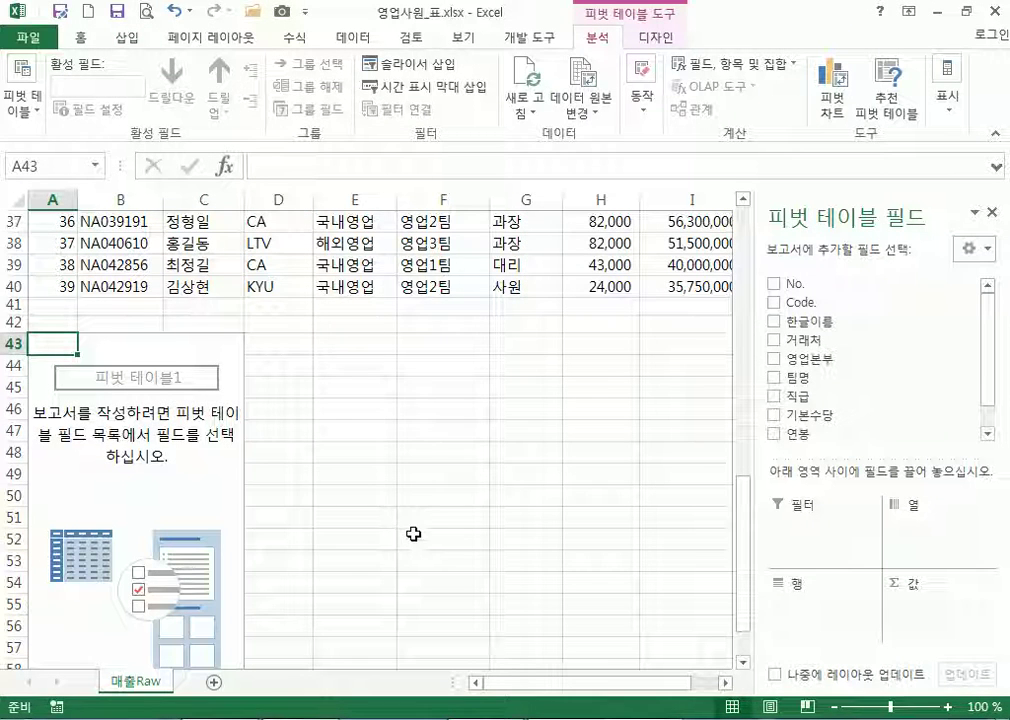
Examine the empty pivot table area and the rows it occupies beneath the source data
scroll(424, 539, down, 3)
scroll(424, 541, up, 3)
click(439, 403)
click(214, 344)
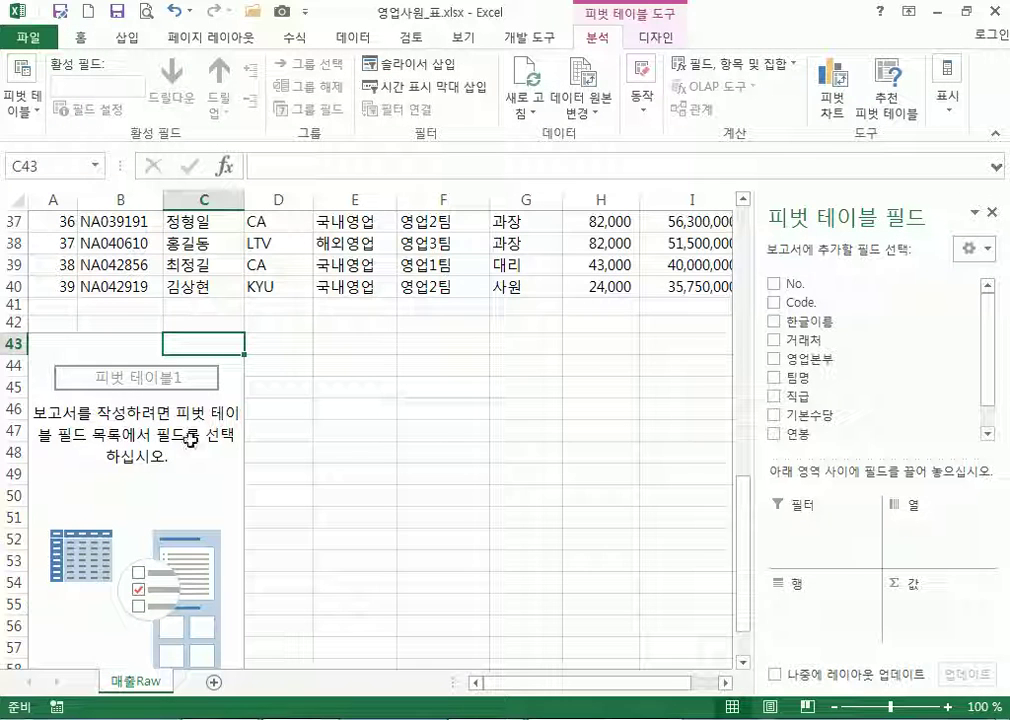
drag(12, 343, 60, 630)
scroll(100, 527, up, 20)
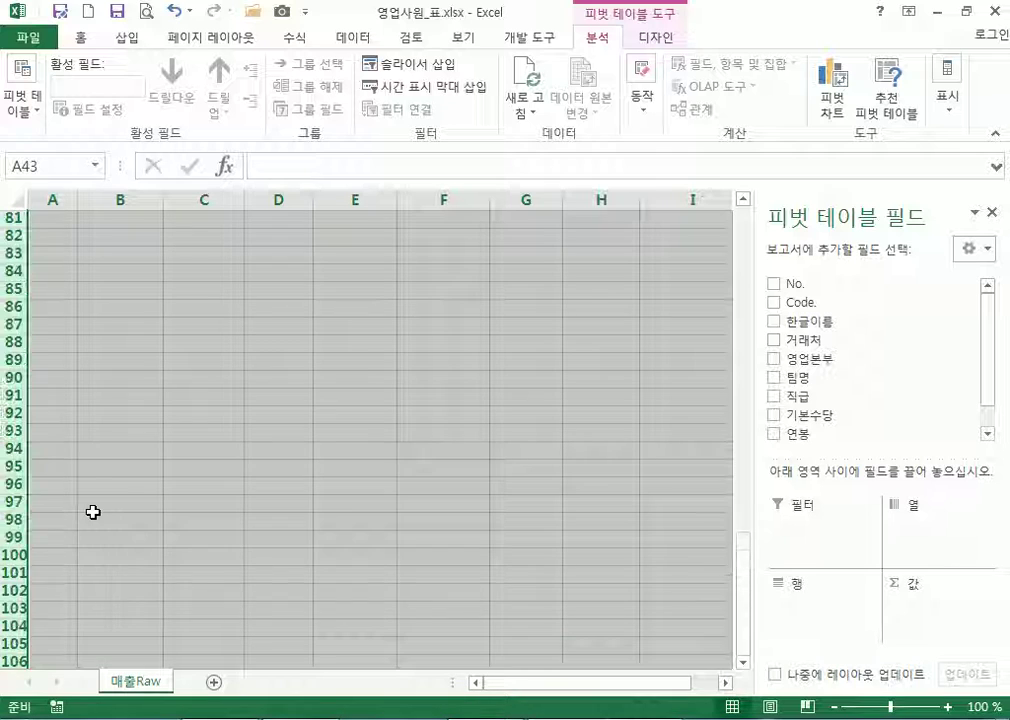
scroll(85, 514, up, 10)
scroll(330, 450, down, 5)
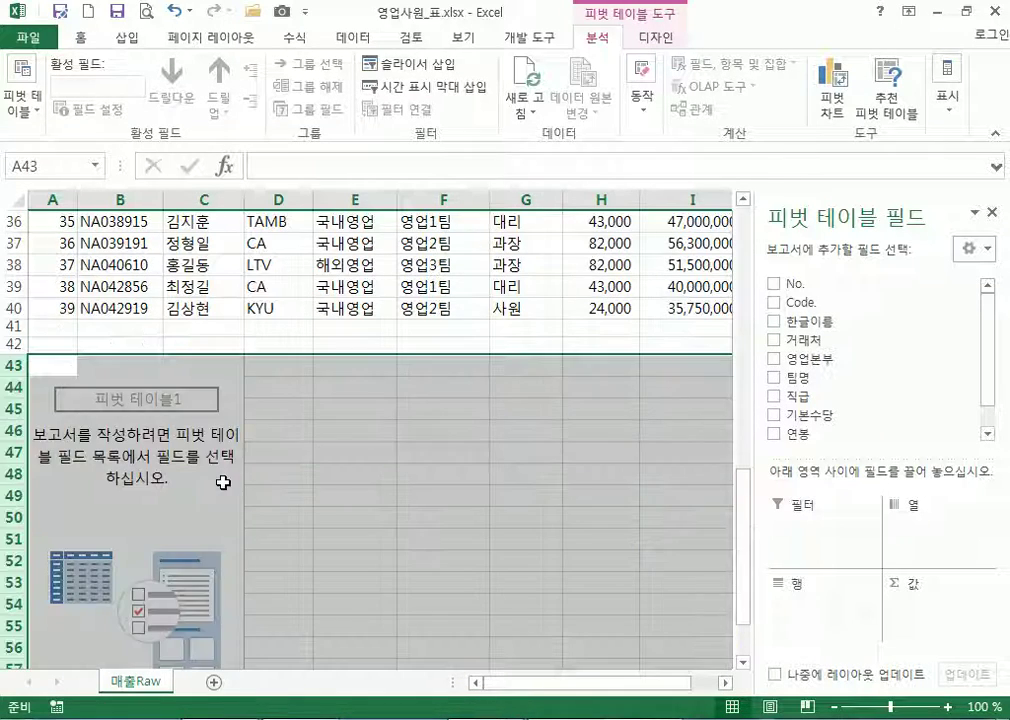
click(239, 478)
Float the PivotTable field list over the sheet and enlarge it to display all nine fields above the layout areas
drag(850, 215, 585, 82)
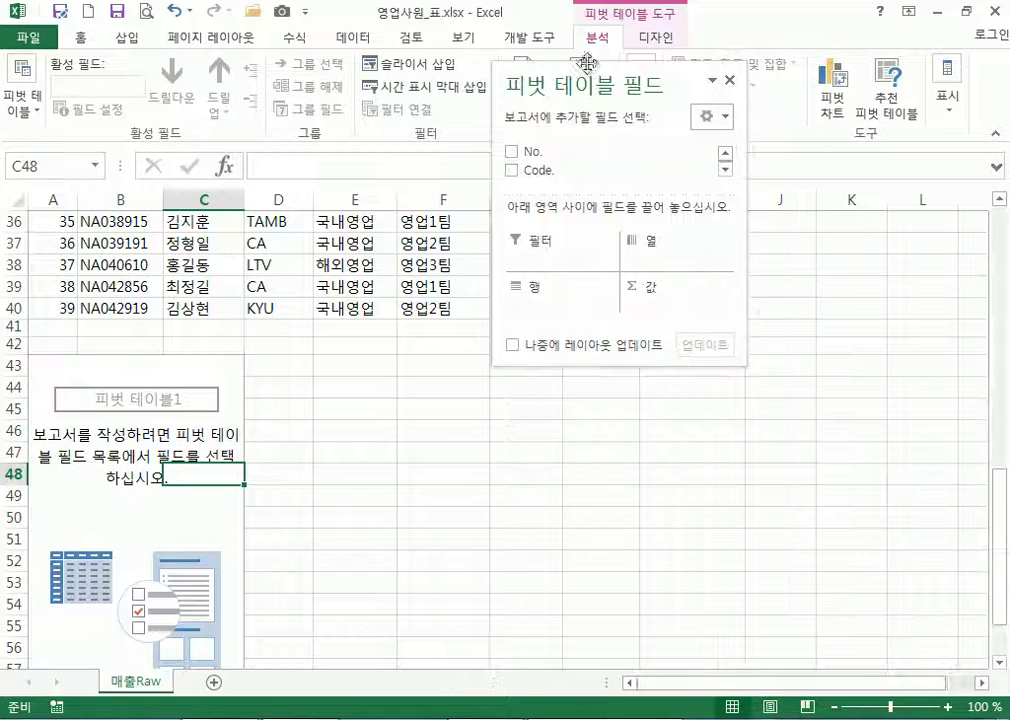
drag(624, 366, 633, 592)
drag(588, 283, 594, 358)
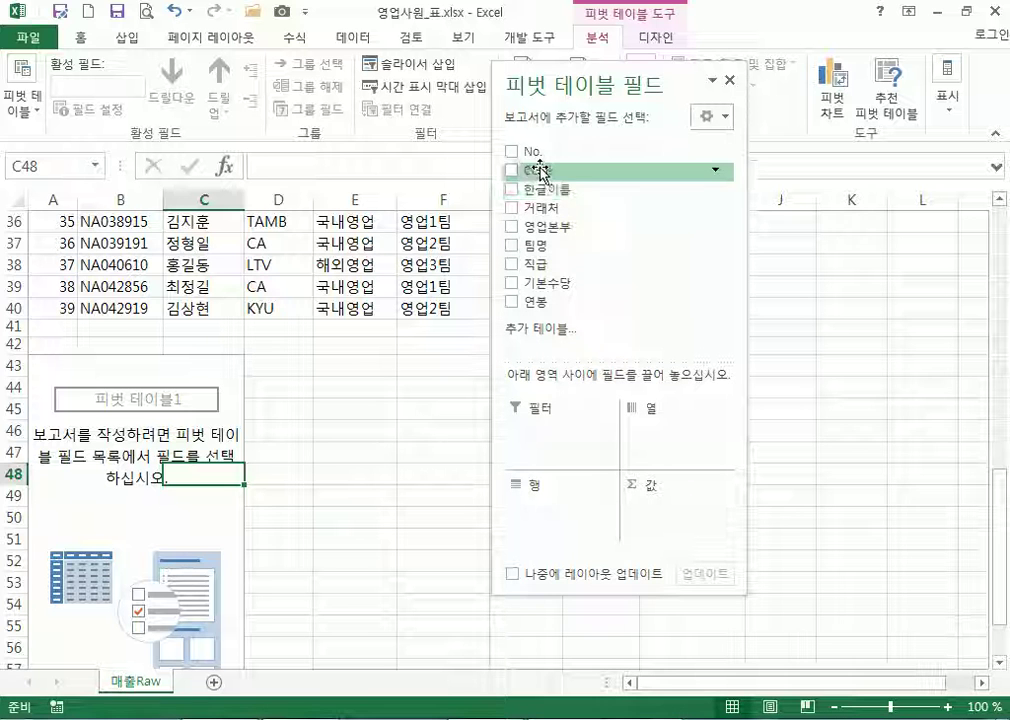
double_click(636, 78)
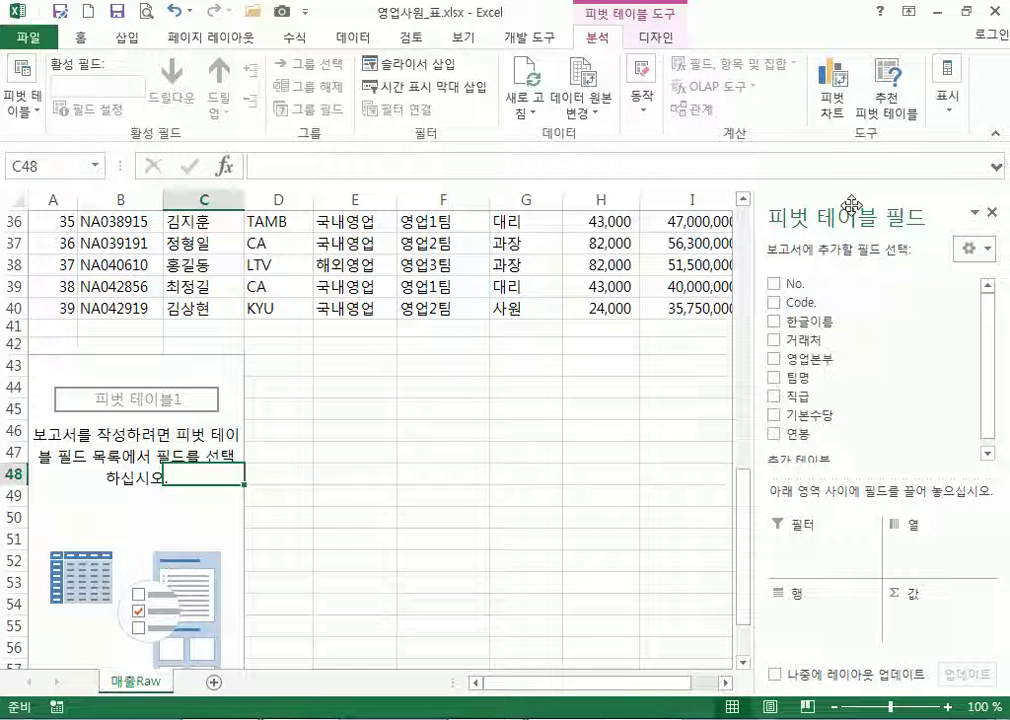
drag(875, 200, 690, 50)
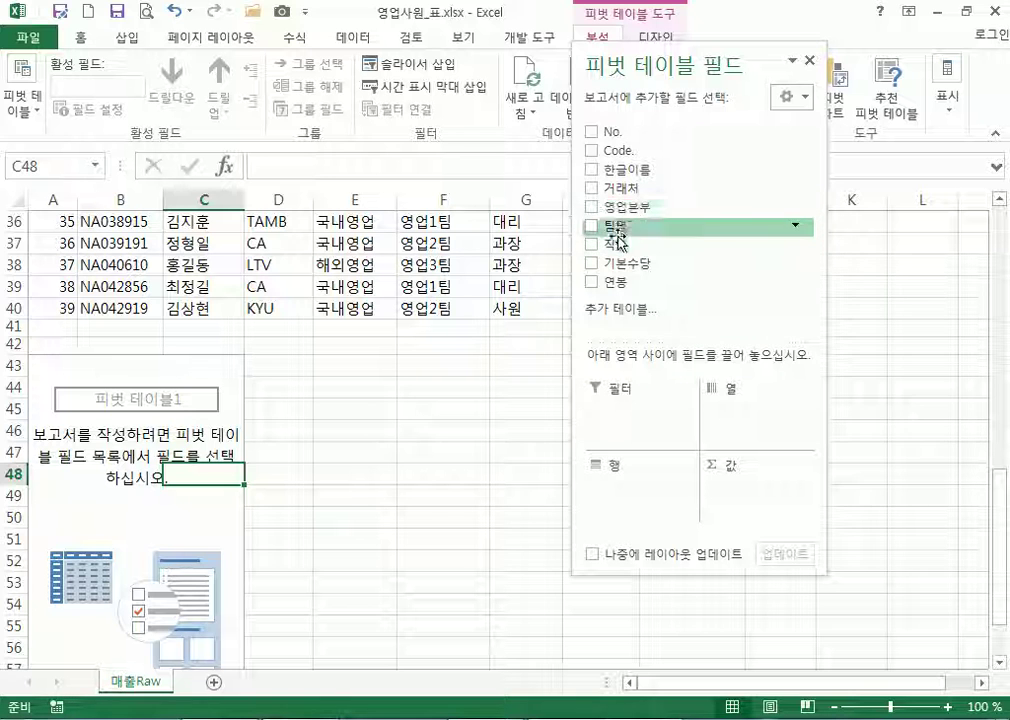
Add the 영업본부 field to the pivot table's 필터 area
scroll(371, 285, up, 7)
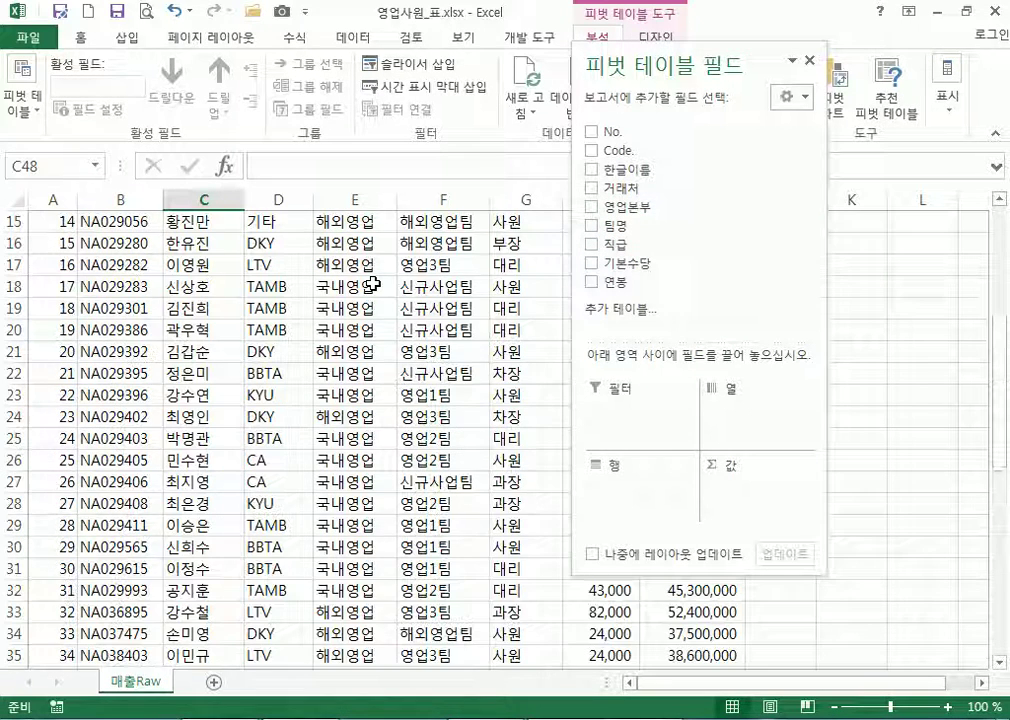
scroll(320, 428, down, 4)
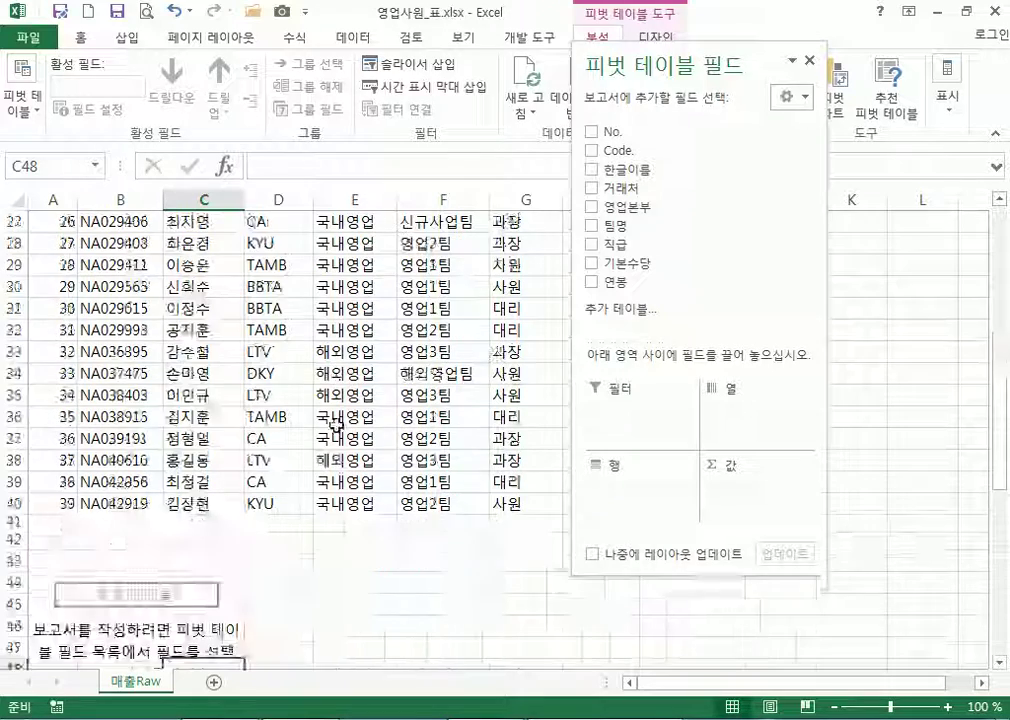
scroll(330, 380, up, 3)
click(333, 354)
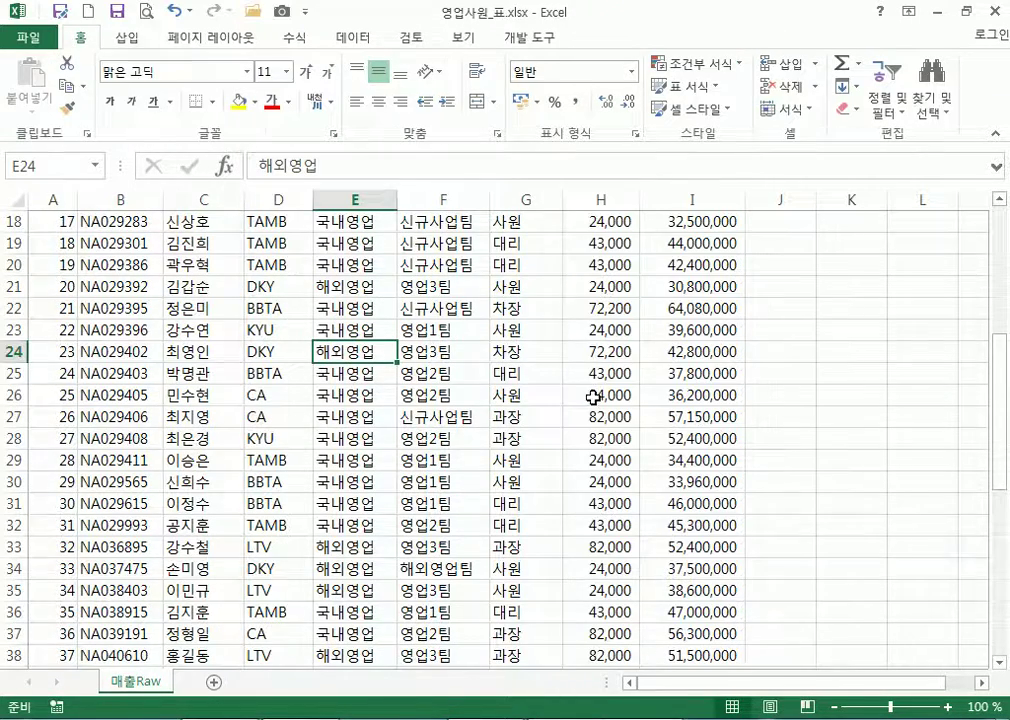
scroll(594, 403, down, 8)
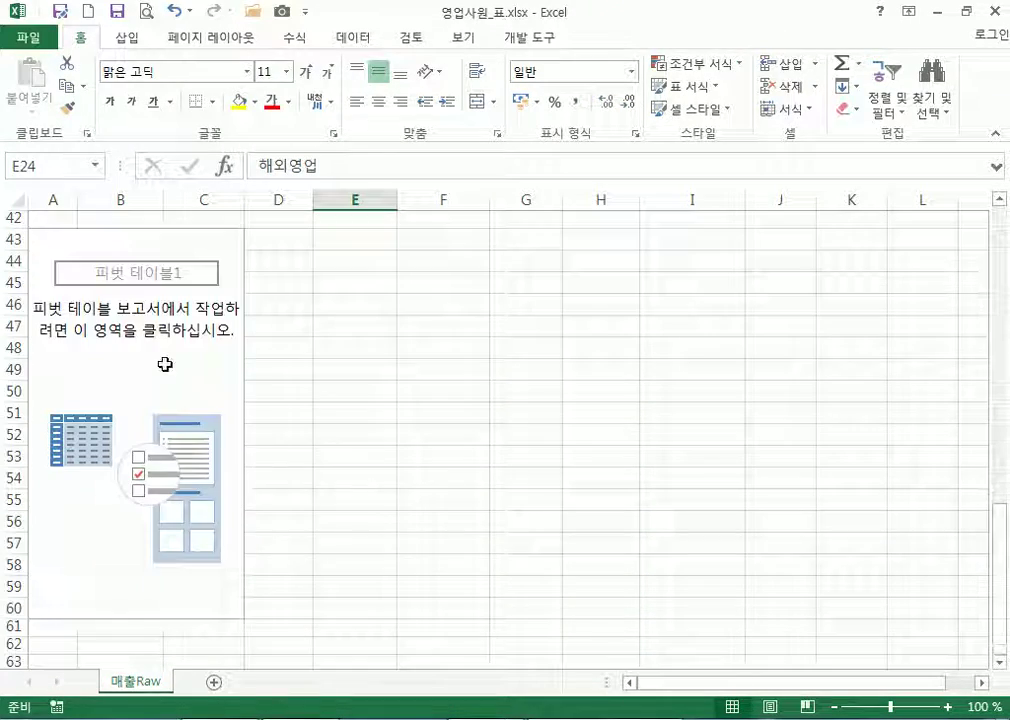
click(124, 368)
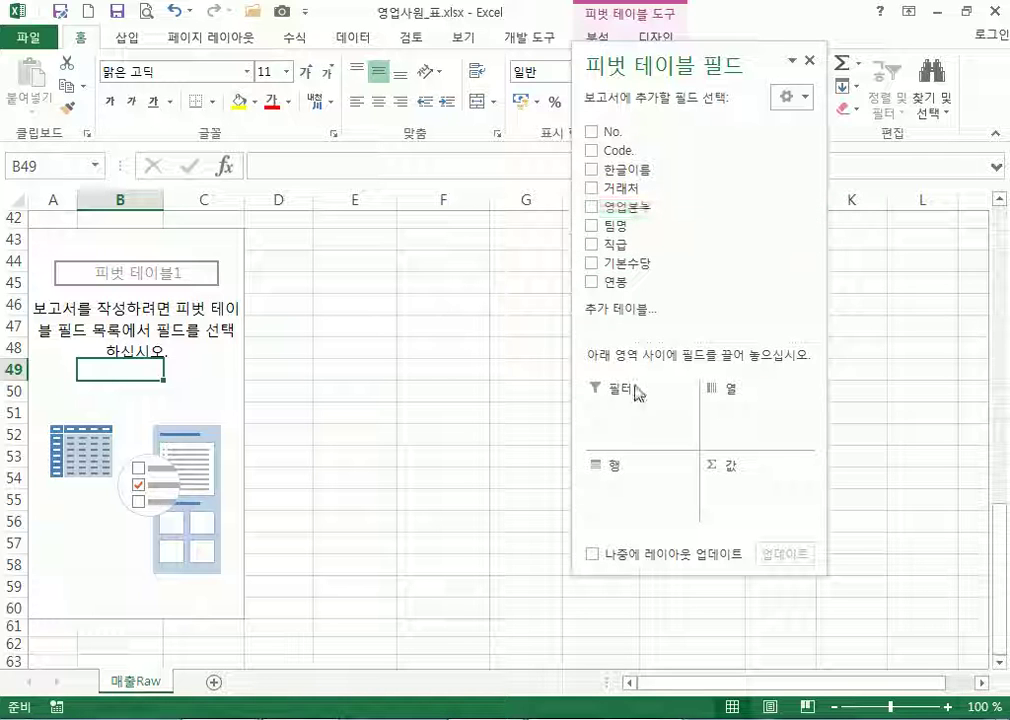
drag(638, 208, 629, 410)
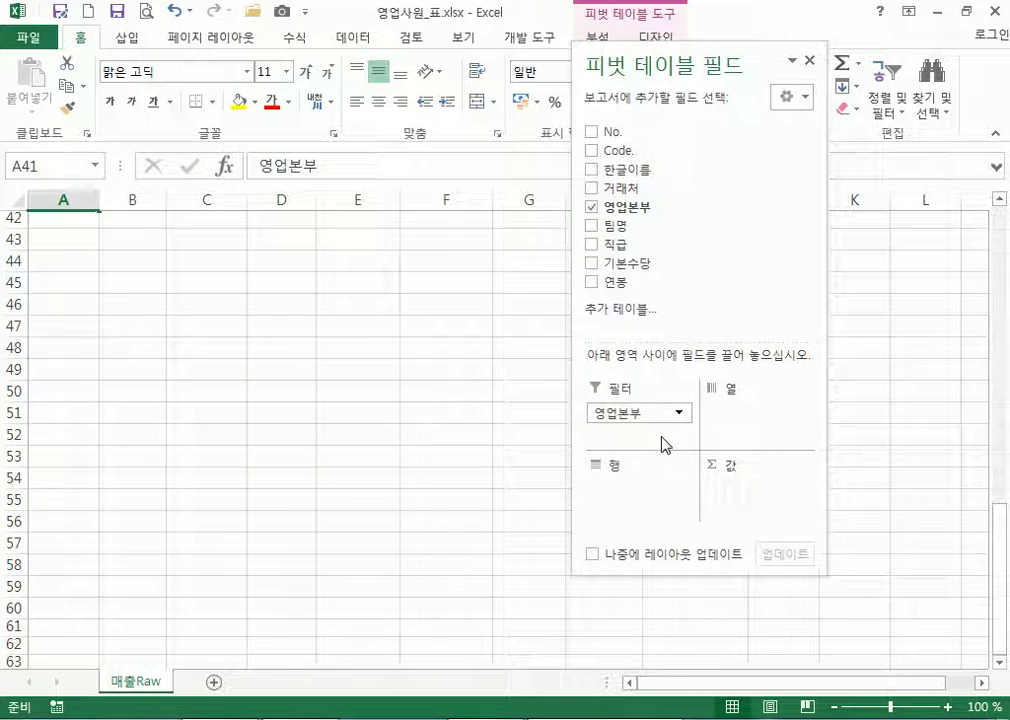
Dock the PivotTable field list, float it again, and toggle its display by selecting a cell outside the pivot table and one inside
drag(735, 67, 900, 110)
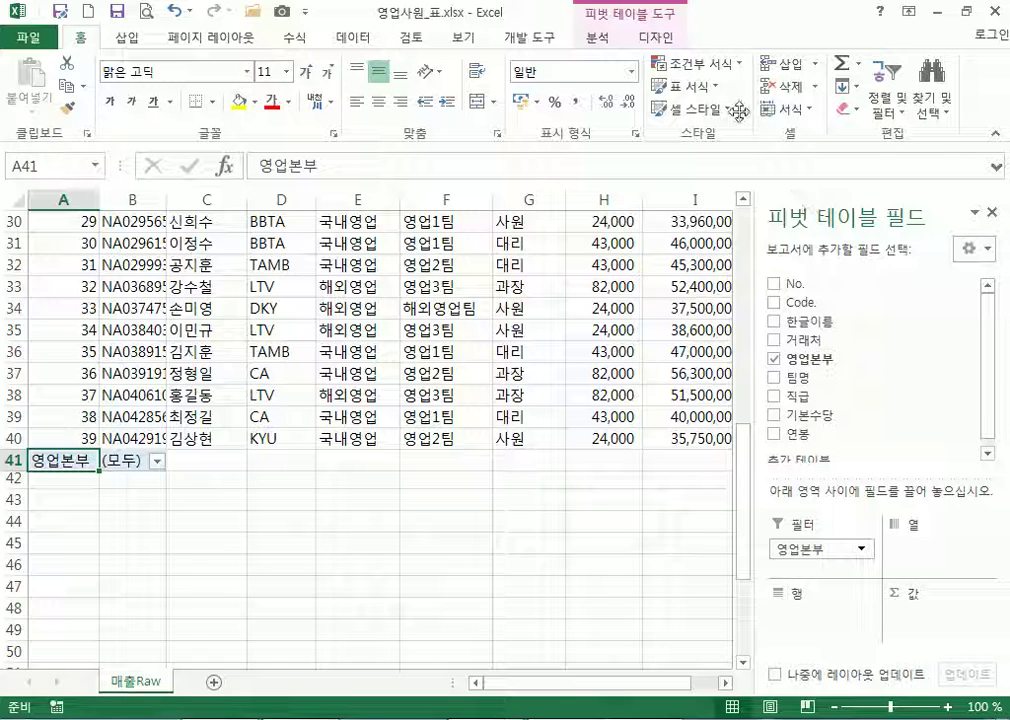
drag(806, 200, 698, 68)
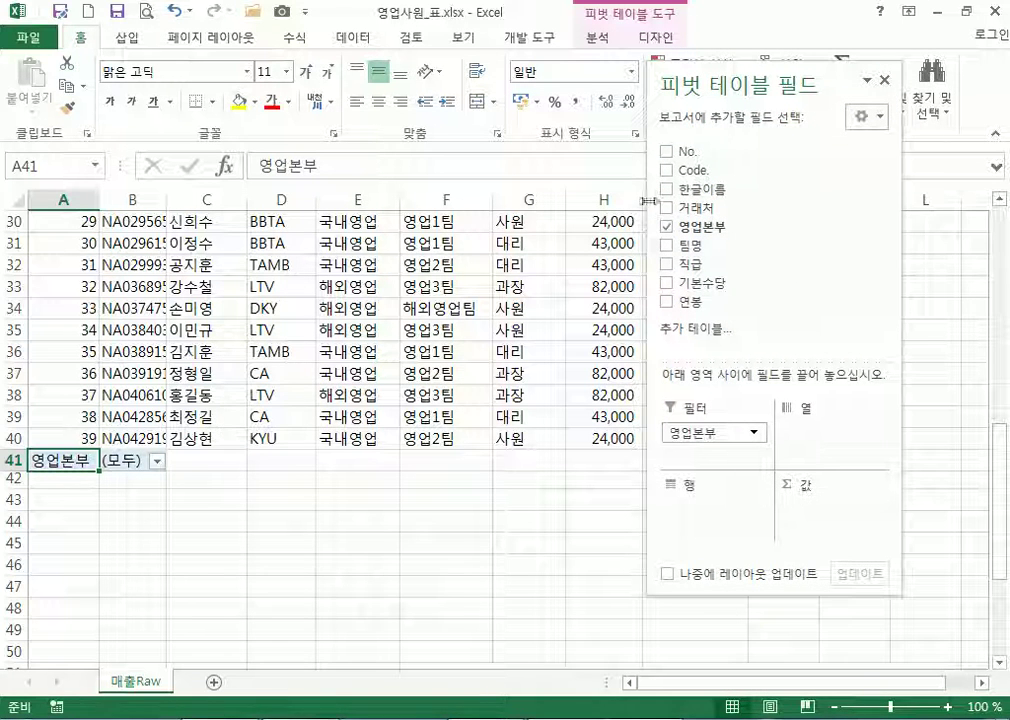
click(356, 350)
drag(515, 287, 600, 372)
click(412, 536)
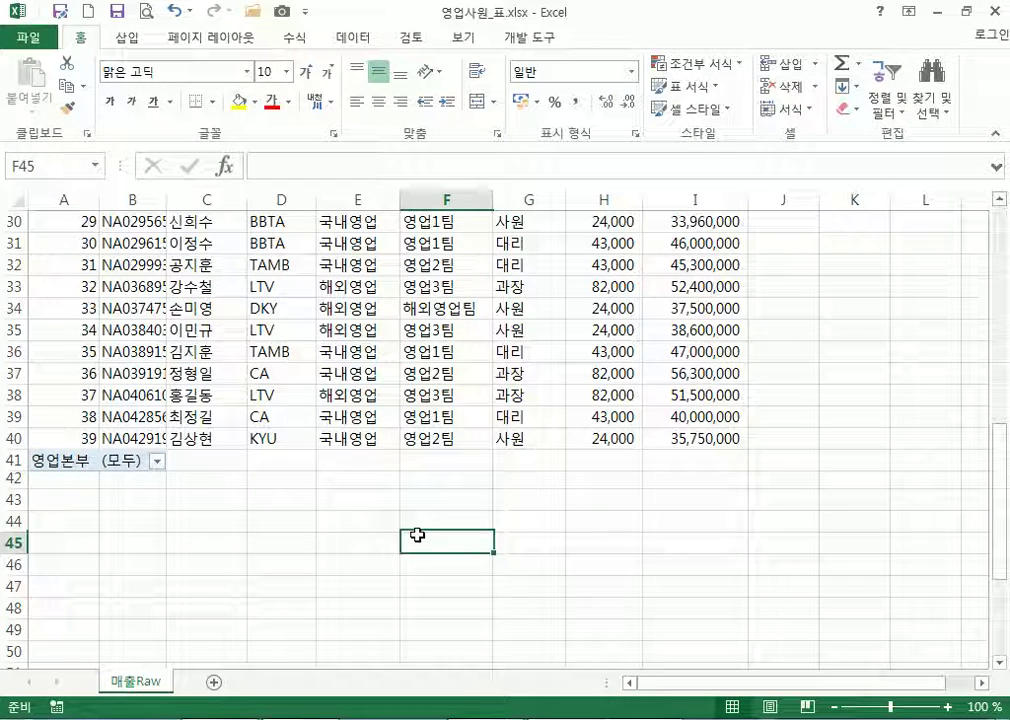
click(63, 460)
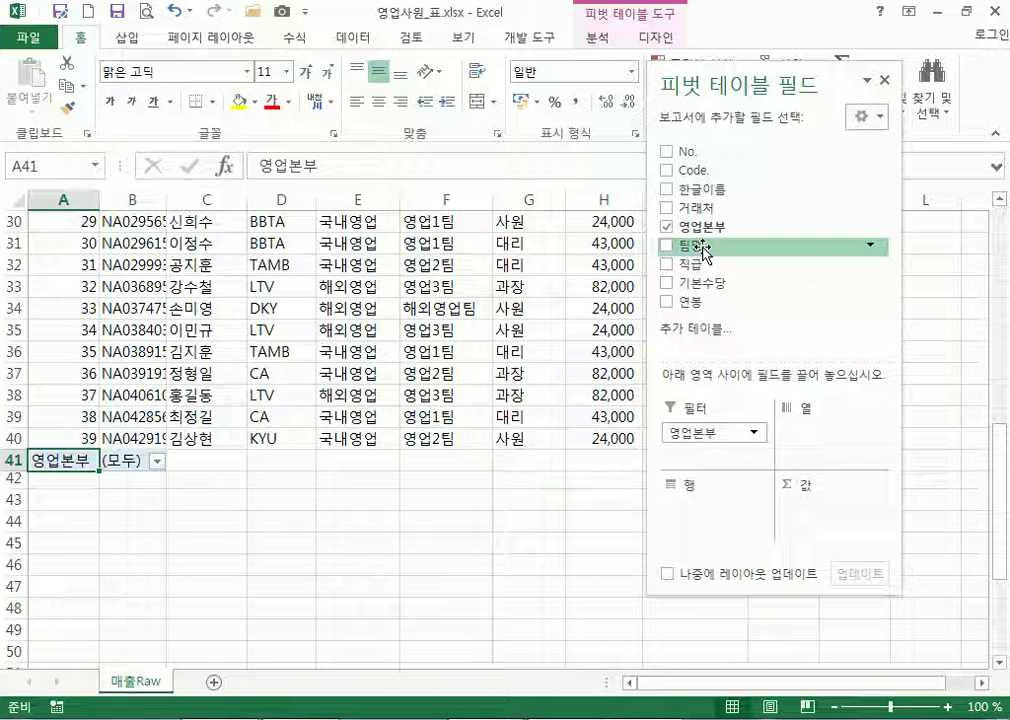
Add 팀명 to the 행 area and 직급 to the 열 area, and enlarge the field list's layout areas
drag(704, 252, 720, 512)
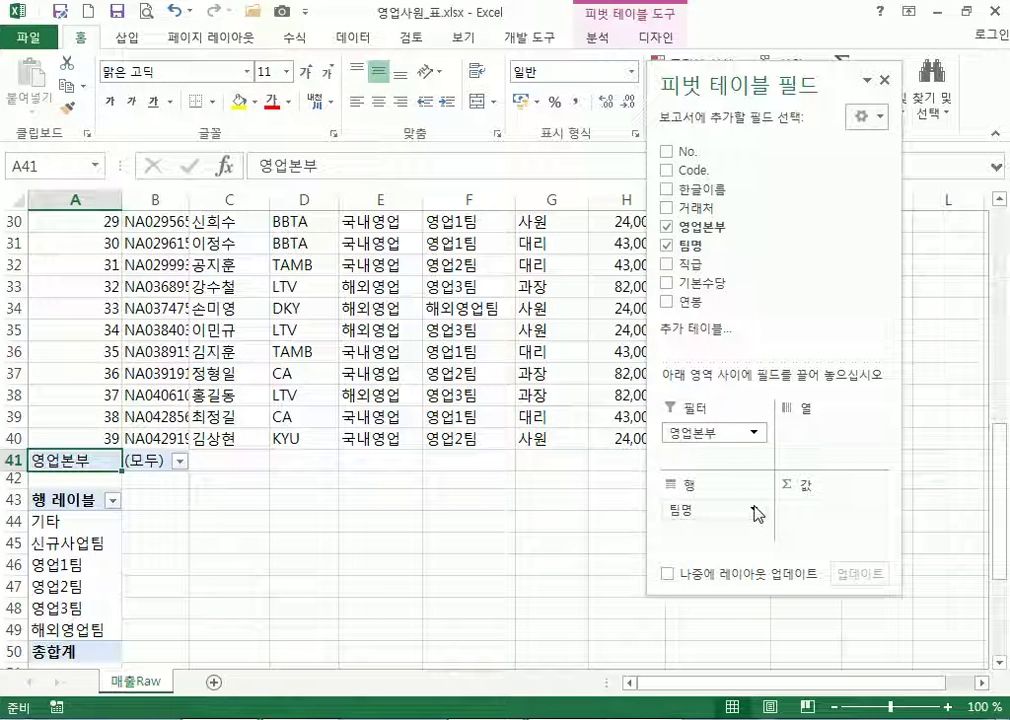
drag(690, 264, 828, 442)
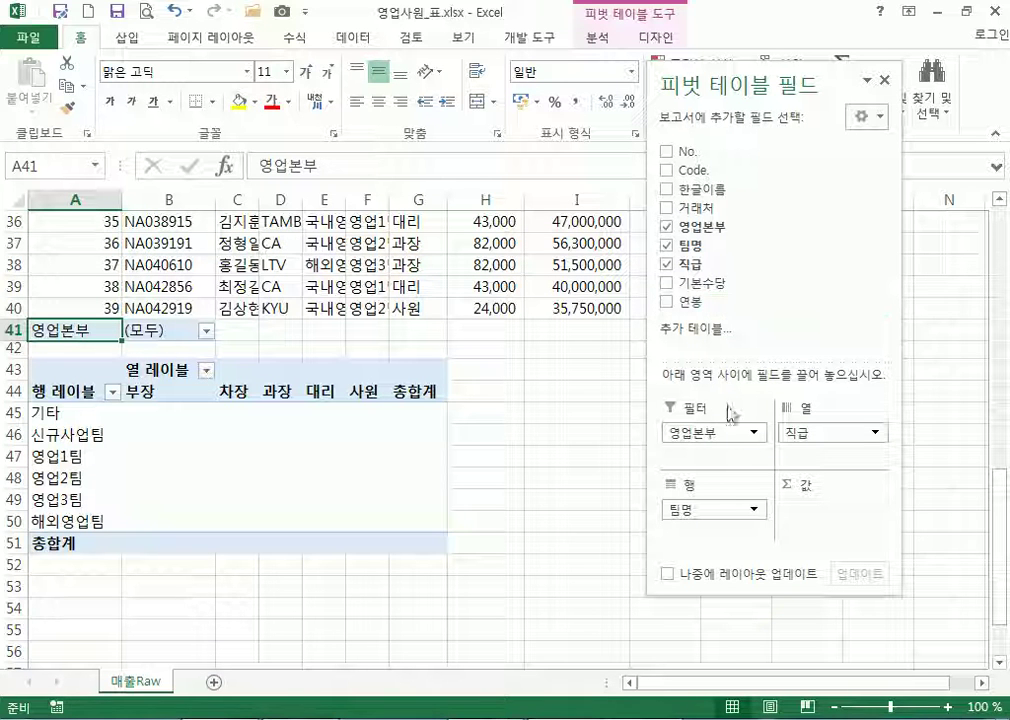
drag(749, 591, 751, 646)
mouse_move(738, 374)
mouse_down()
mouse_move(737, 348)
mouse_move(737, 359)
mouse_up()
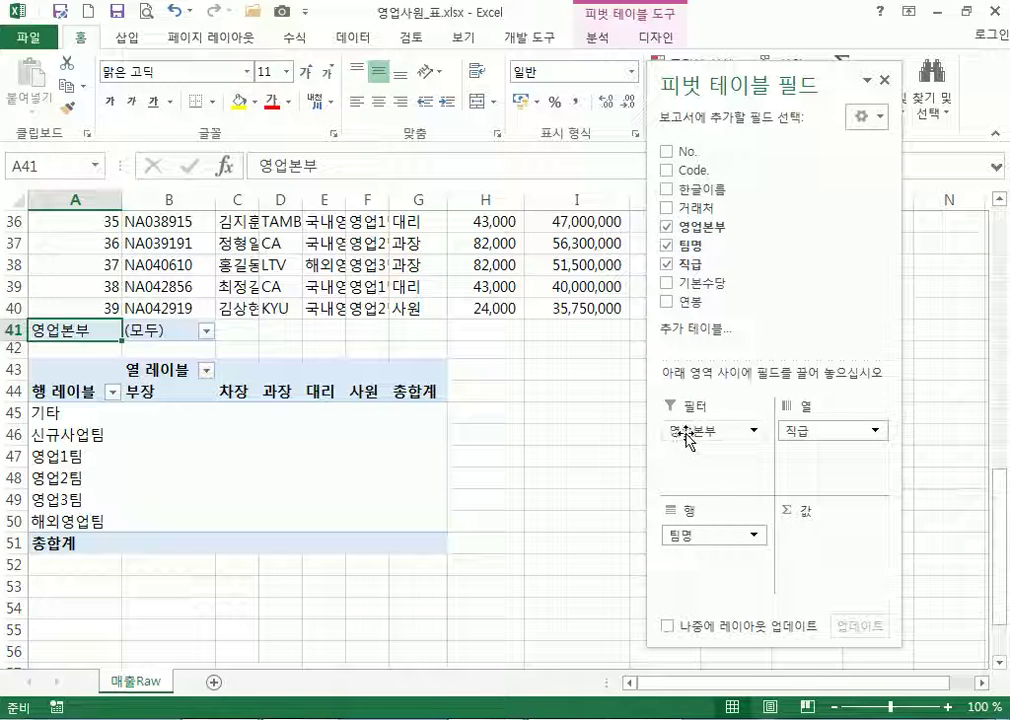
Remove 영업본부 from the 필터 area and add it back to the same area
drag(727, 435, 570, 424)
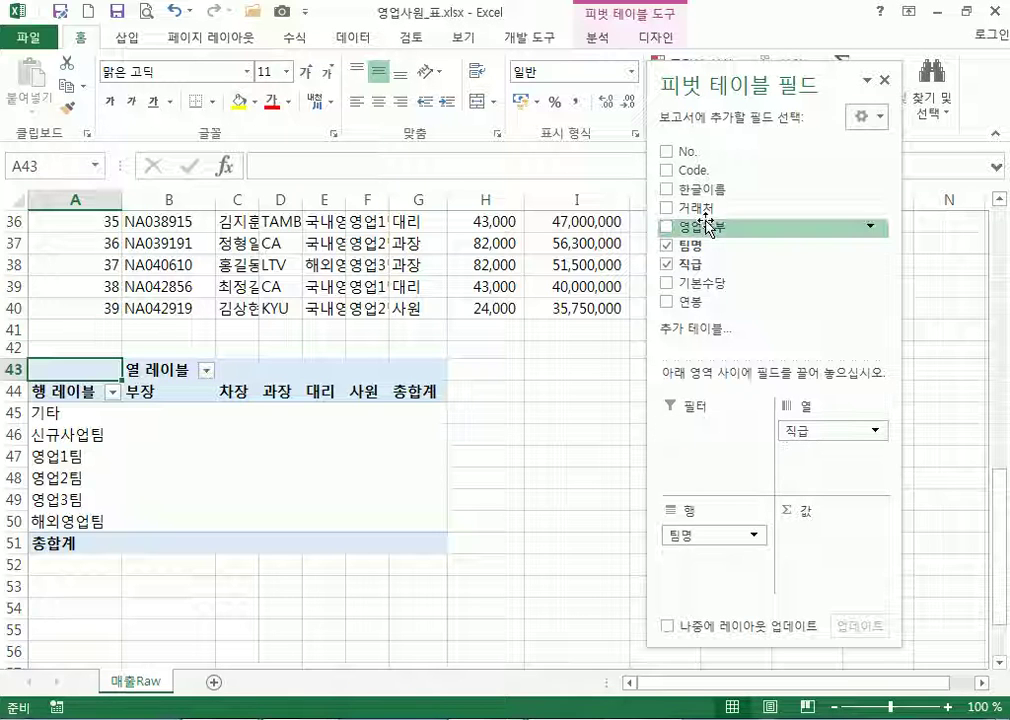
drag(710, 225, 760, 460)
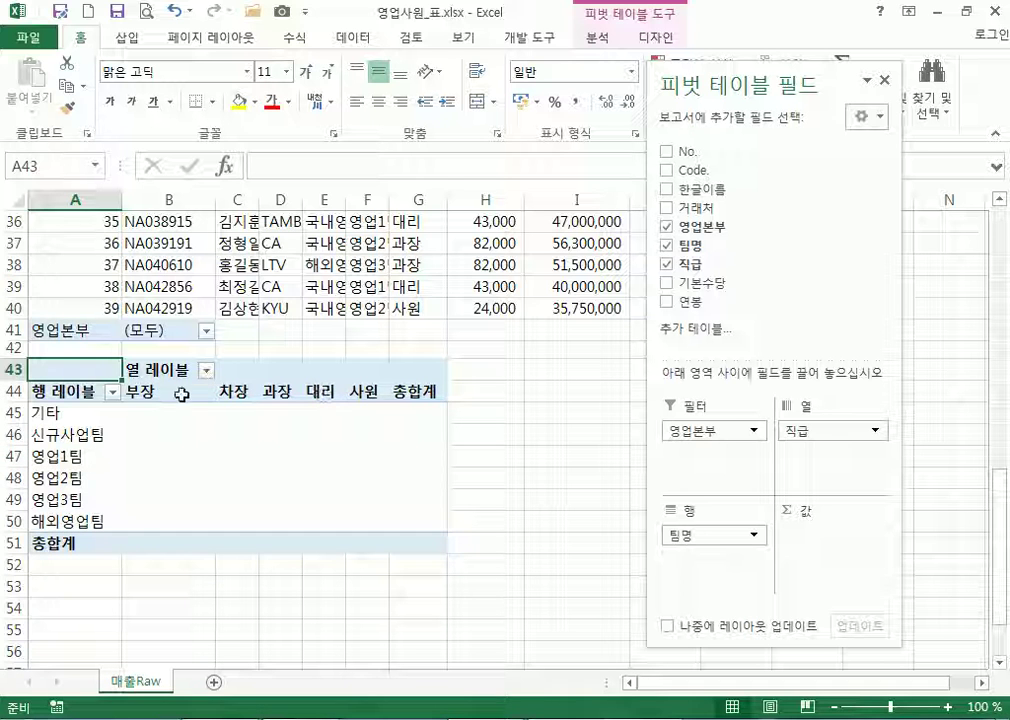
Review the source data and add the 기본수당 and 연봉 fields to the pivot table's 값 area
scroll(206, 286, up, 7)
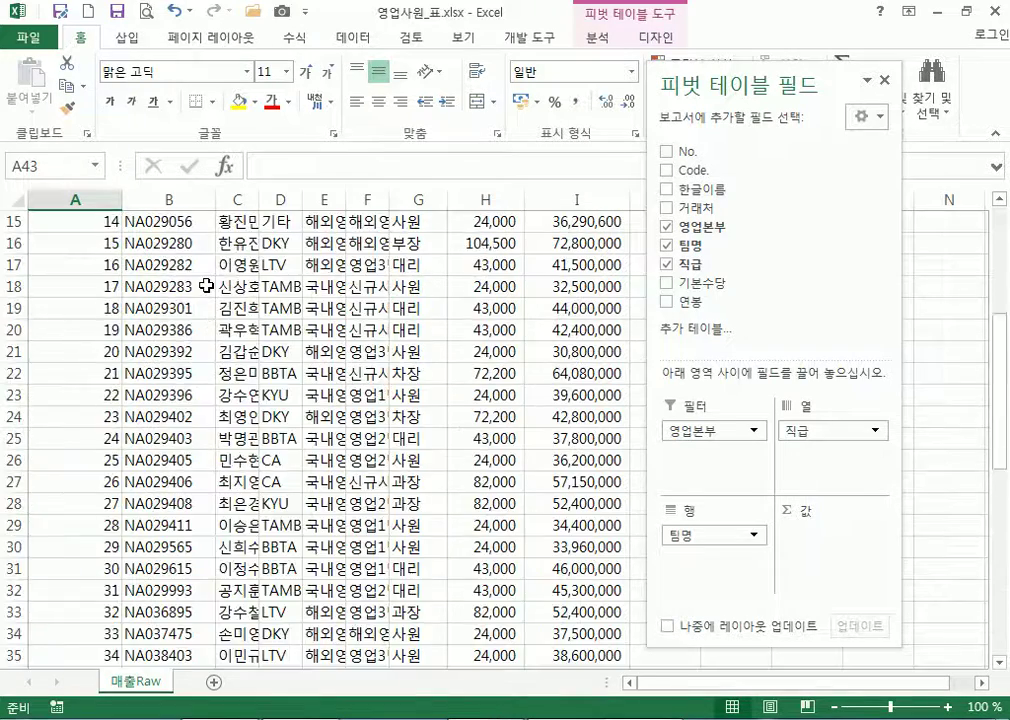
scroll(151, 243, up, 5)
scroll(404, 333, down, 10)
scroll(400, 349, down, 3)
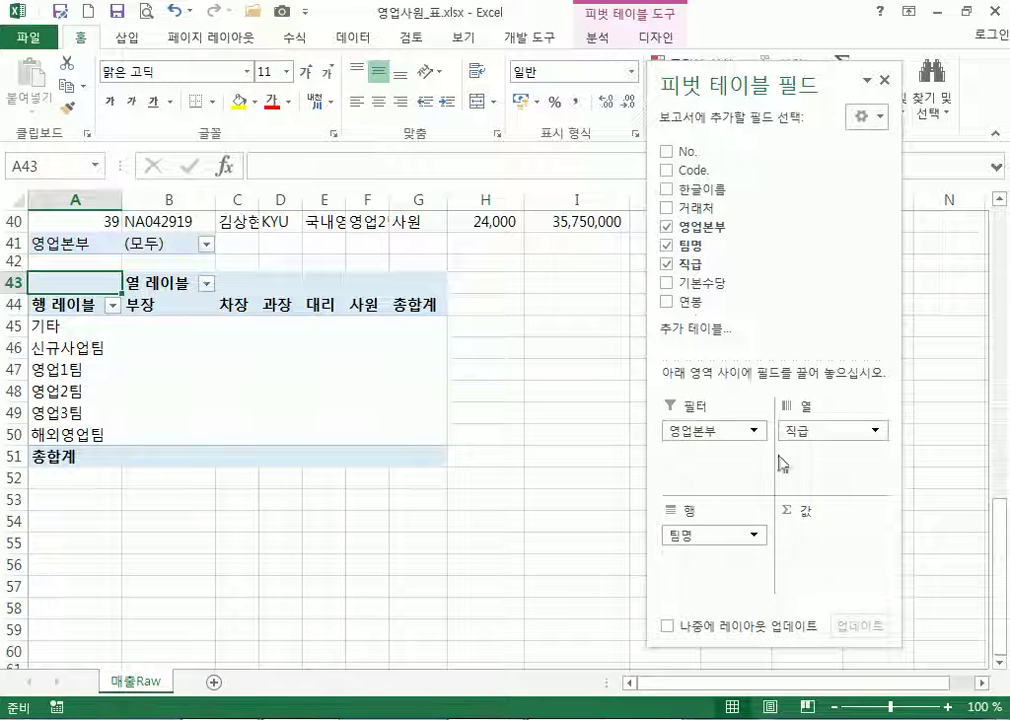
drag(700, 283, 827, 557)
drag(692, 301, 828, 570)
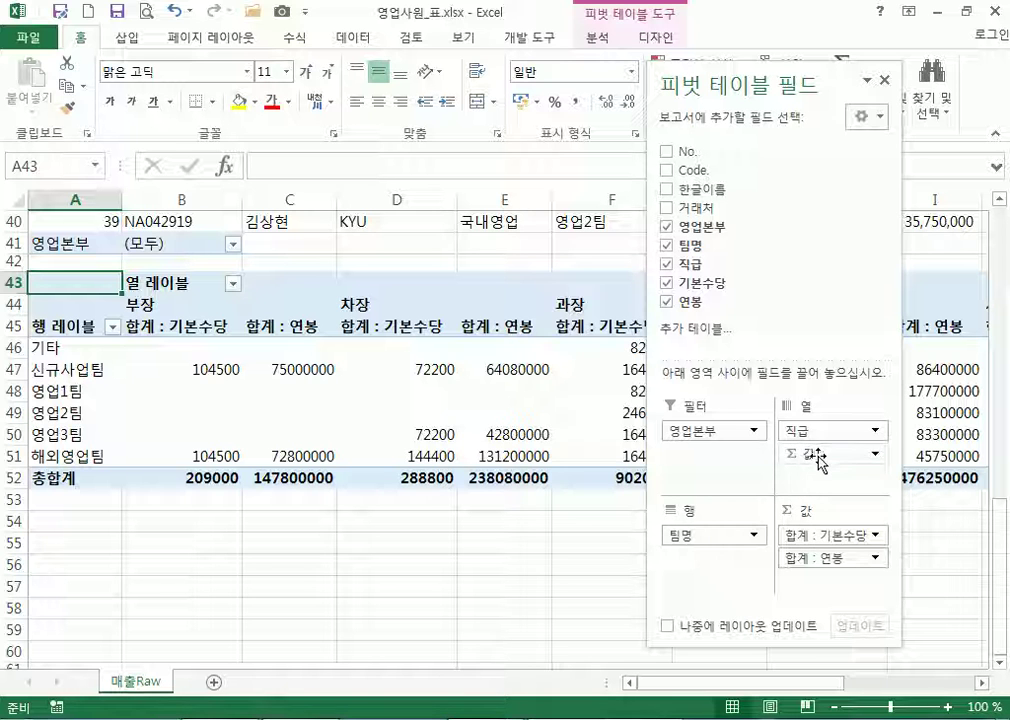
Try the Σ 값 item in the 행 area beneath 팀명 and return it to the 열 area, comparing both layouts twice
click(819, 455)
click(834, 451)
drag(834, 451, 714, 565)
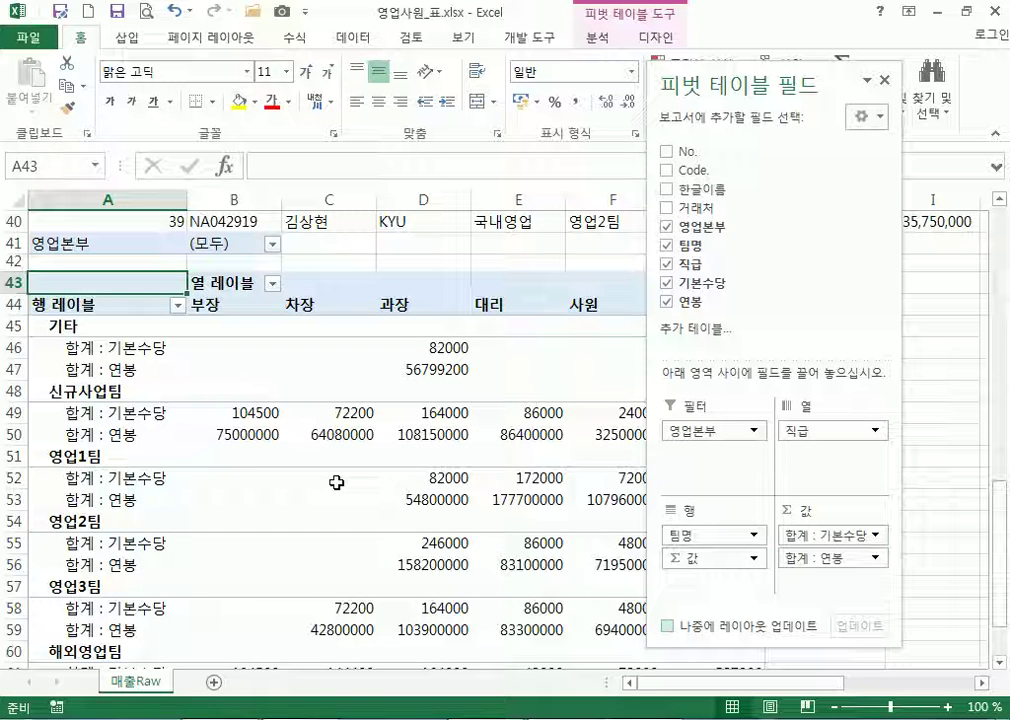
drag(710, 560, 828, 456)
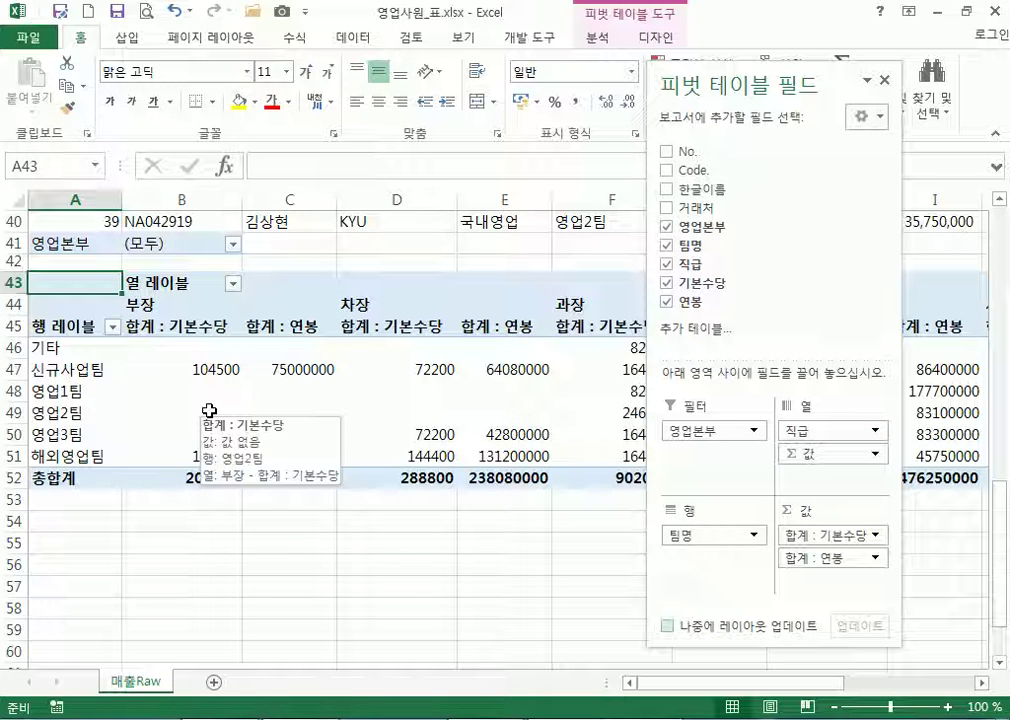
drag(805, 460, 721, 580)
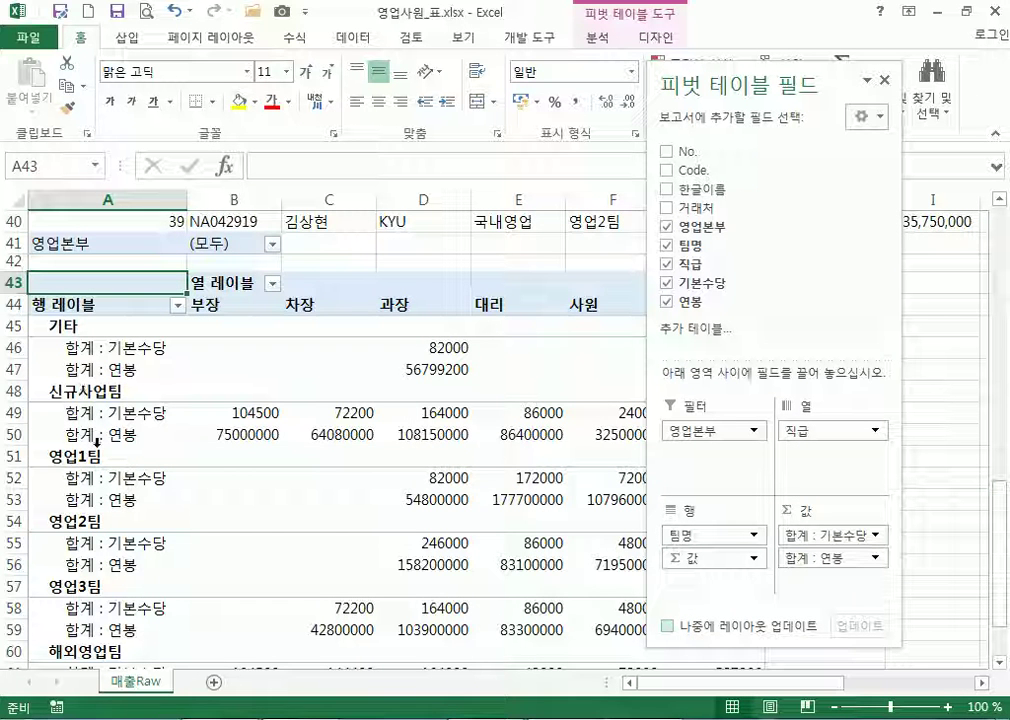
drag(721, 557, 819, 447)
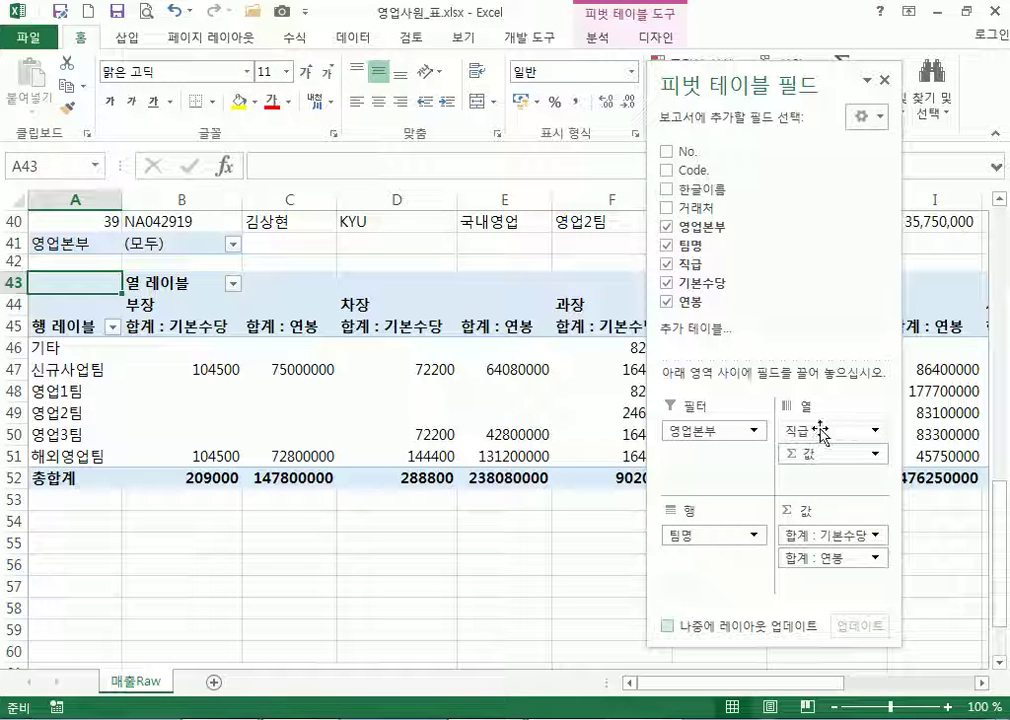
Move the 직급 field from the 열 area to the 행 area beneath 팀명
click(819, 433)
click(820, 433)
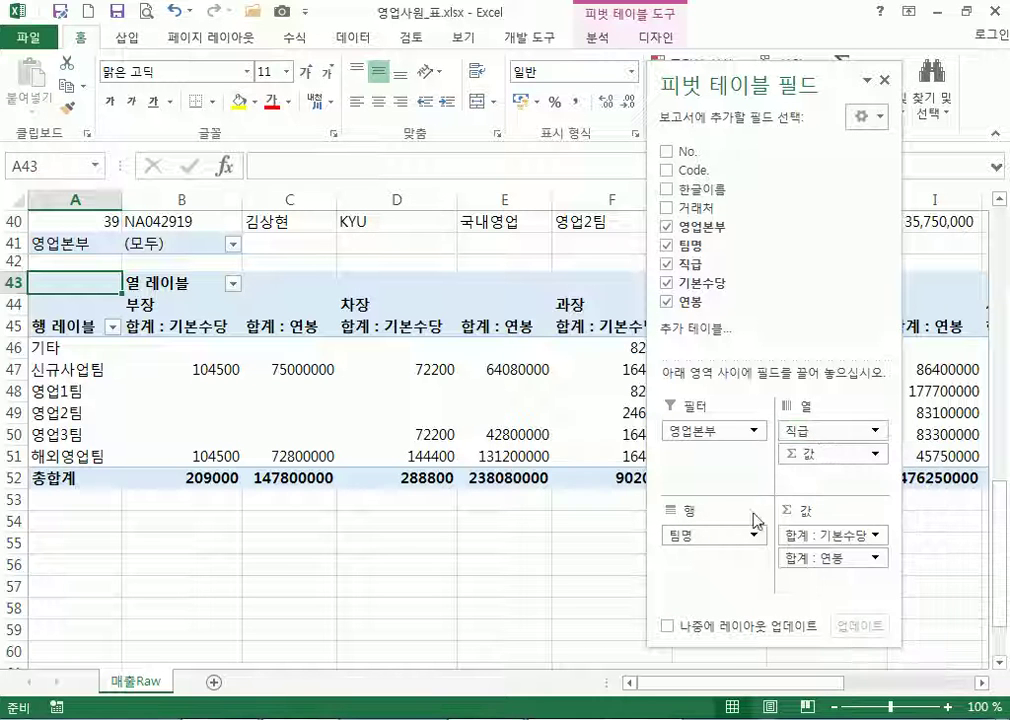
drag(819, 438, 718, 570)
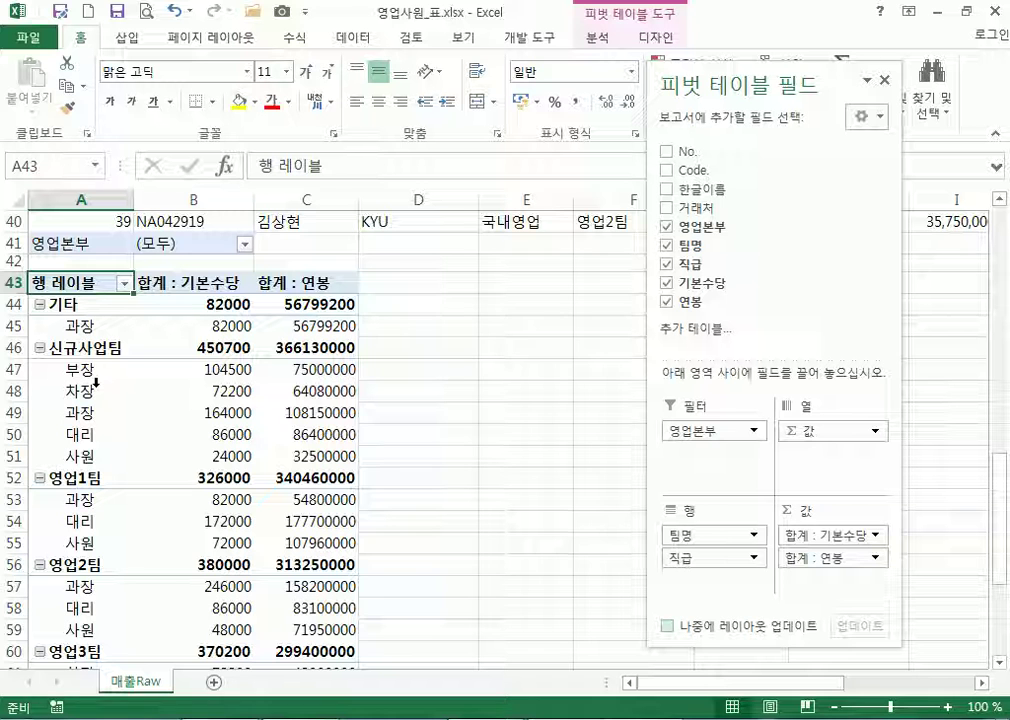
mouse_move(850, 440)
mouse_down()
mouse_move(757, 580)
mouse_move(745, 580)
mouse_move(830, 458)
mouse_move(832, 436)
mouse_up()
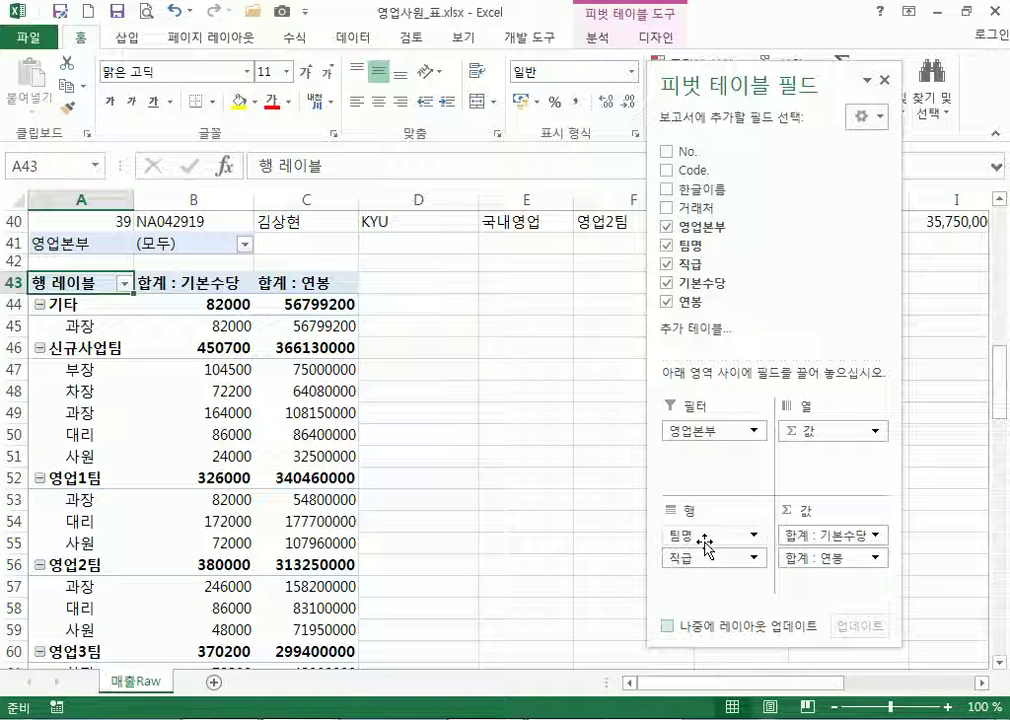
Try ordering the 행 area with 직급 above 팀명, and restore 팀명 as the outer field
drag(707, 537, 711, 581)
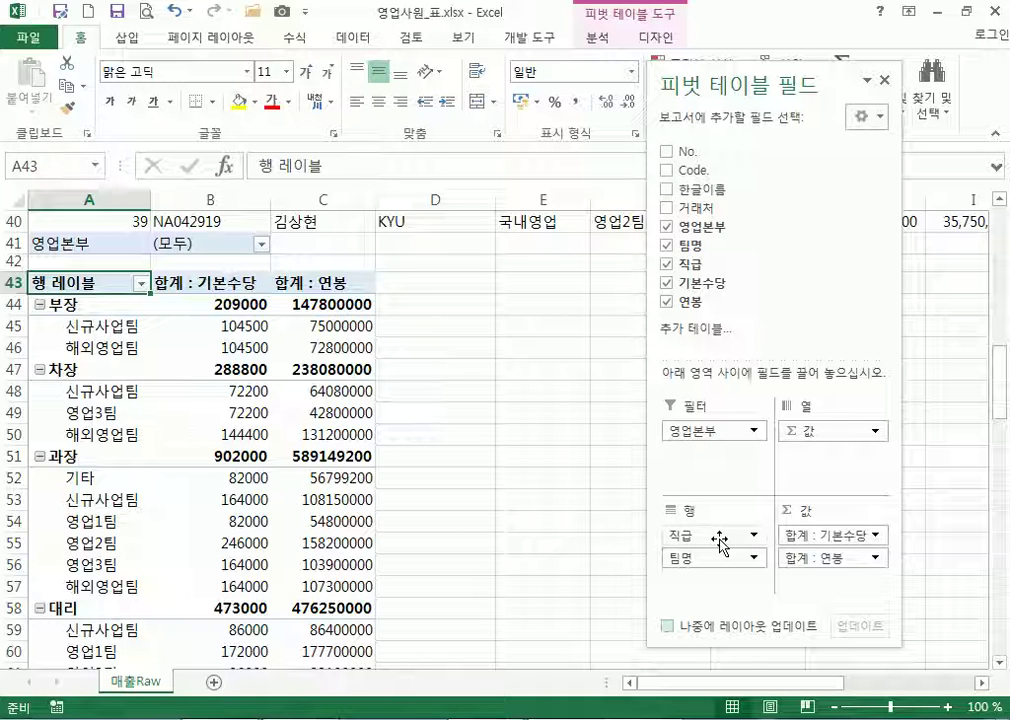
click(690, 537)
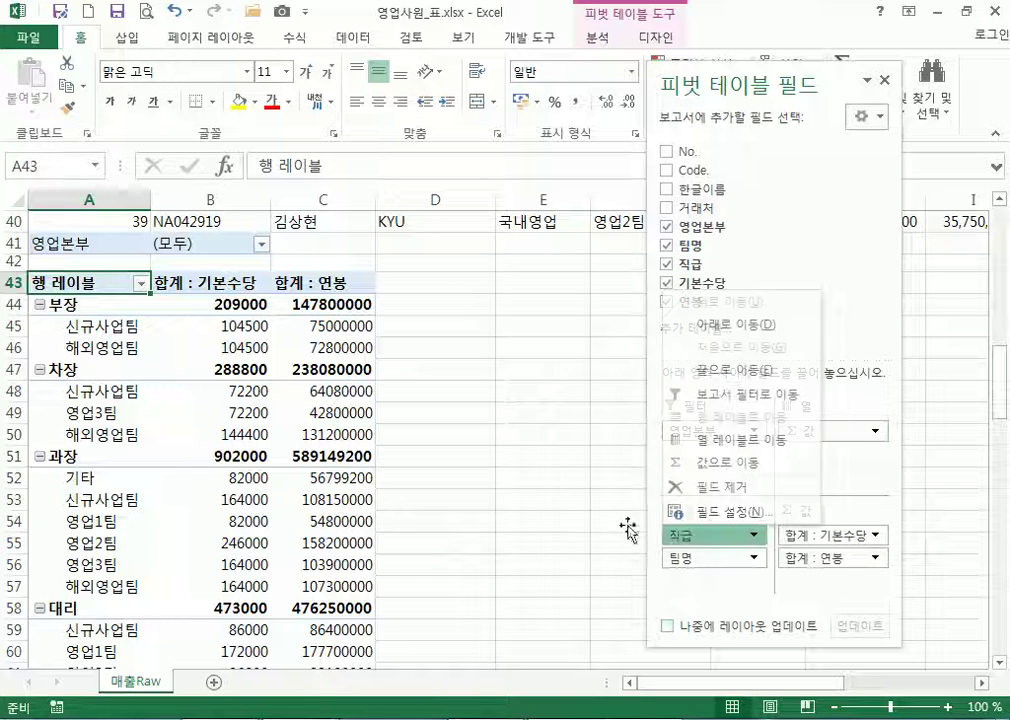
click(74, 304)
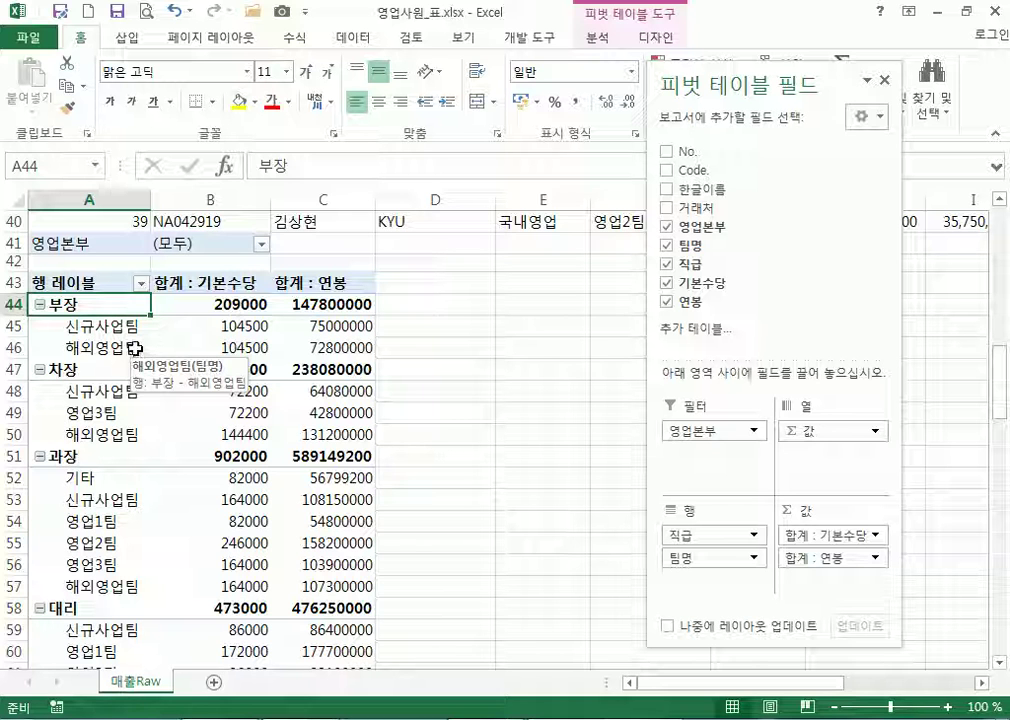
drag(701, 545, 712, 570)
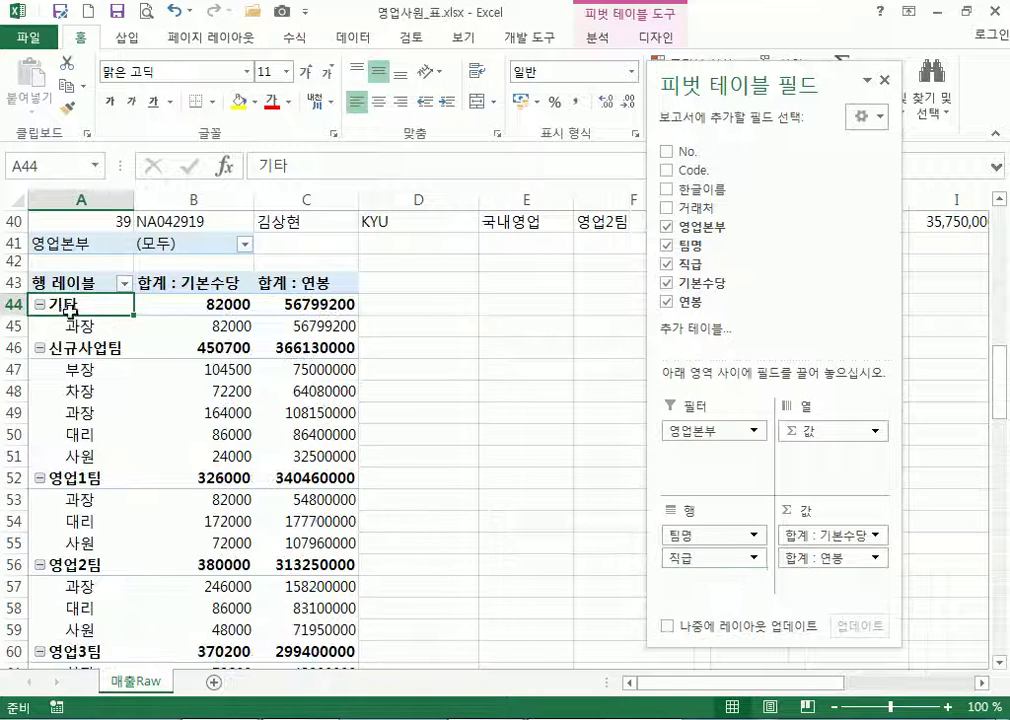
Examine the pivot table's team groups and their ranks from 신규사업팀 down to the 총합계 row
click(105, 347)
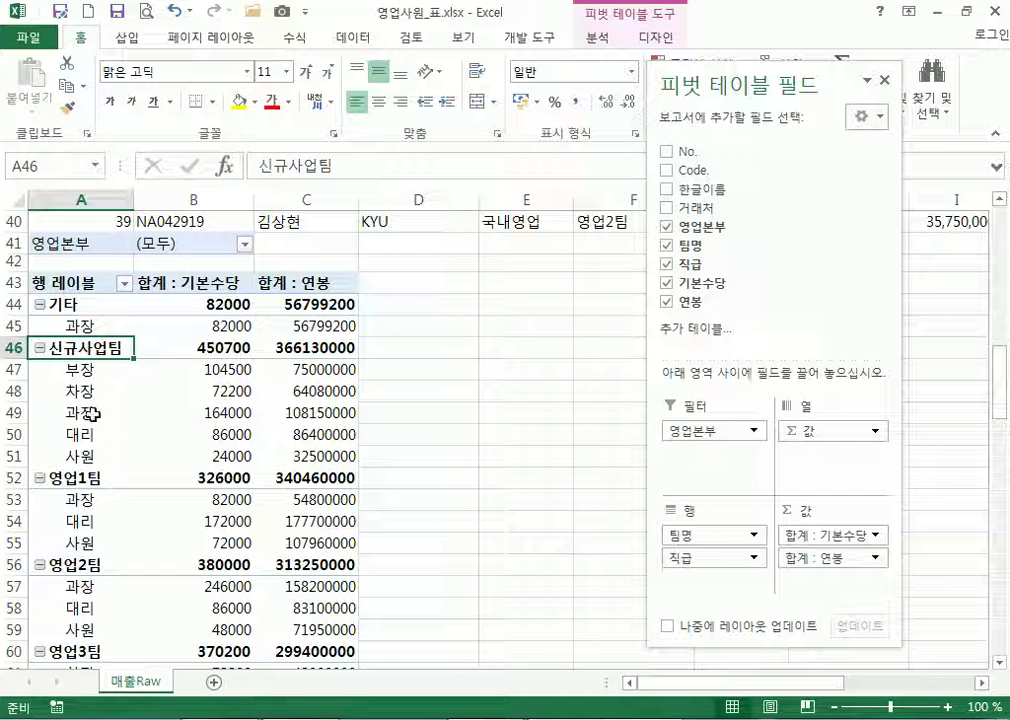
scroll(157, 466, down, 2)
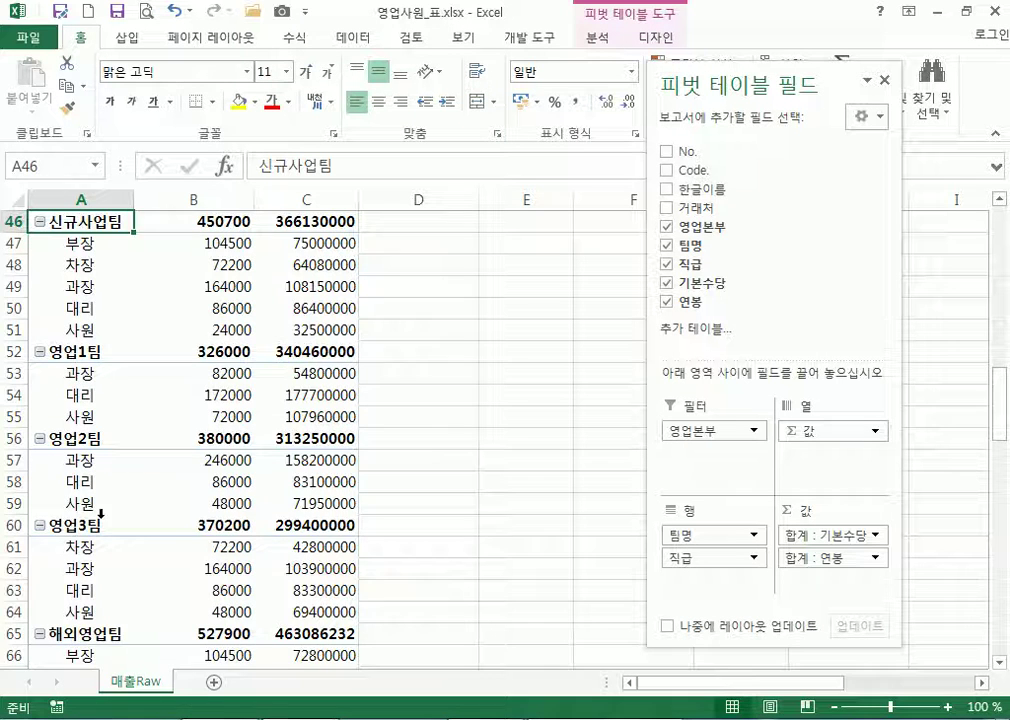
scroll(89, 491, down, 3)
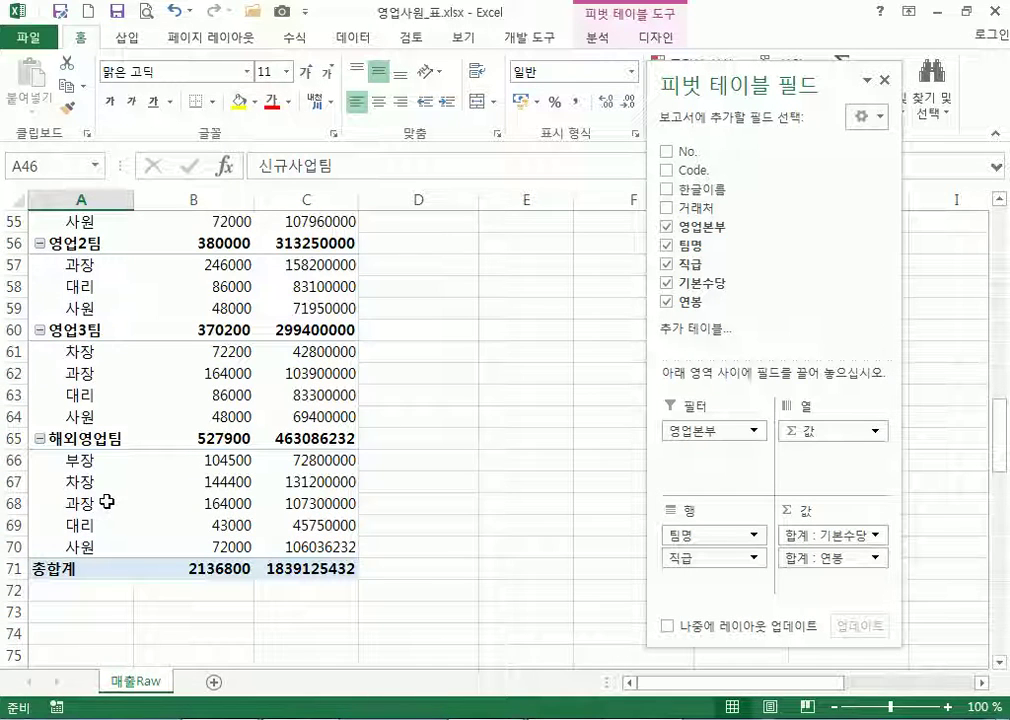
scroll(107, 490, up, 3)
scroll(107, 489, up, 1)
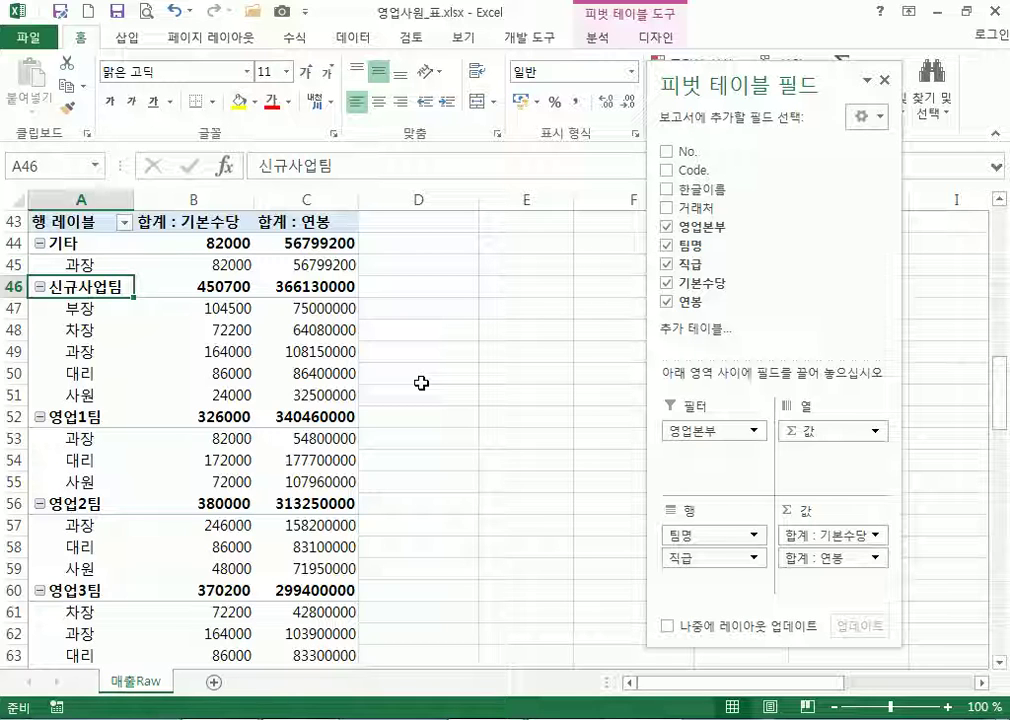
Minimise both Excel workbooks and the 사용법.txt Notepad window to reveal the desktop
click(939, 13)
click(923, 13)
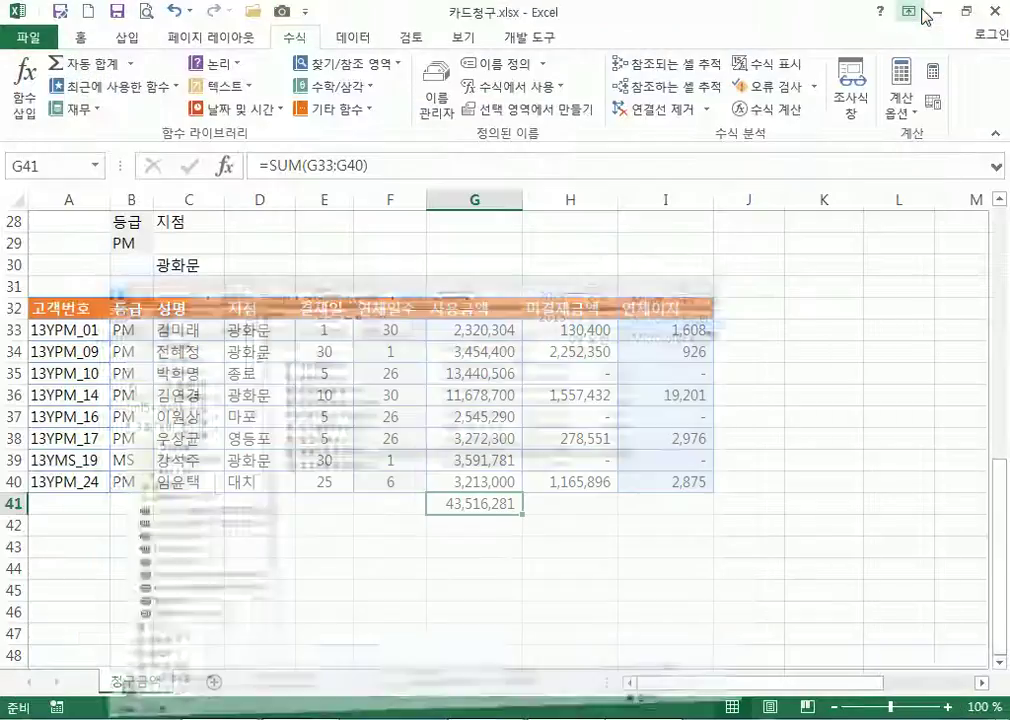
click(937, 13)
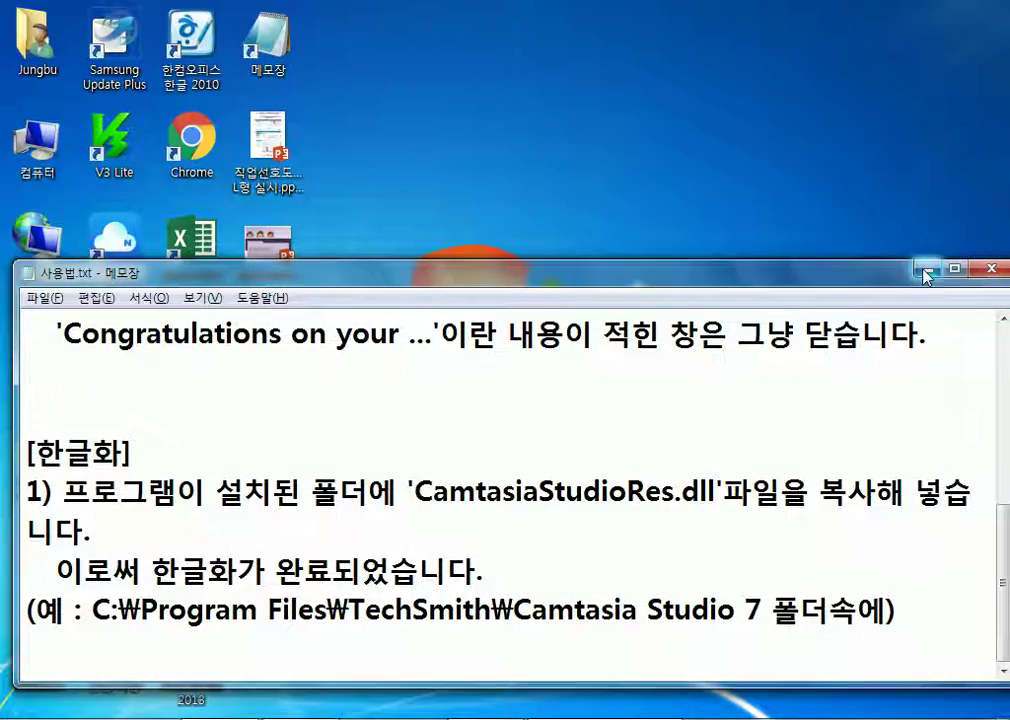
click(924, 271)
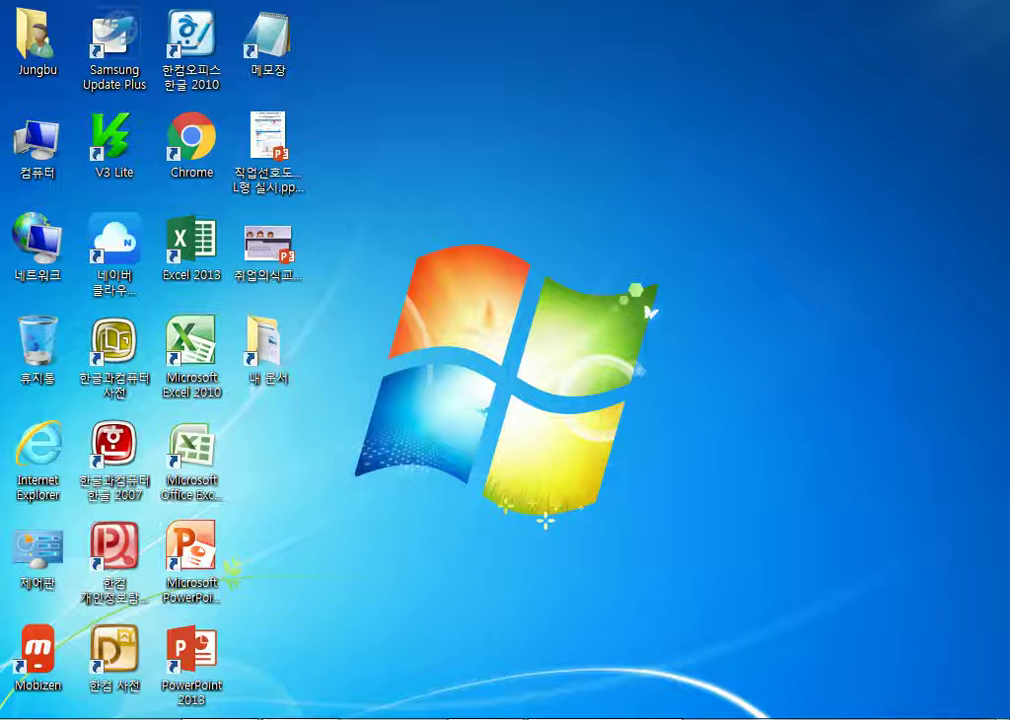
Choose the 세로 orientation in the desktop's screen resolution settings and cancel without applying it
right_click(219, 710)
right_click(399, 262)
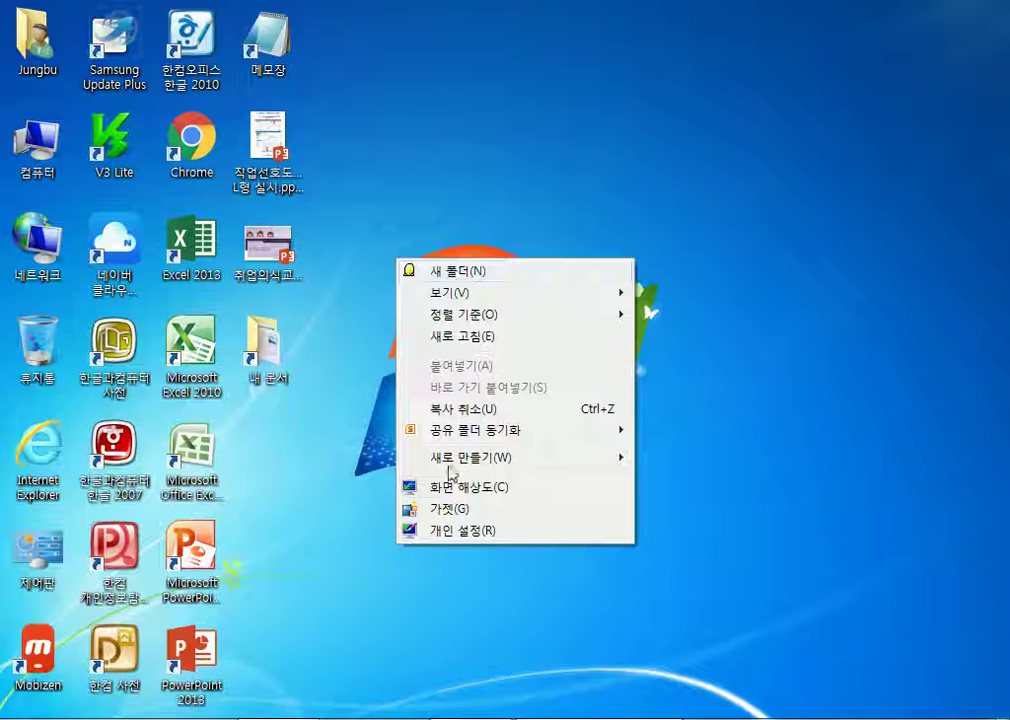
click(455, 490)
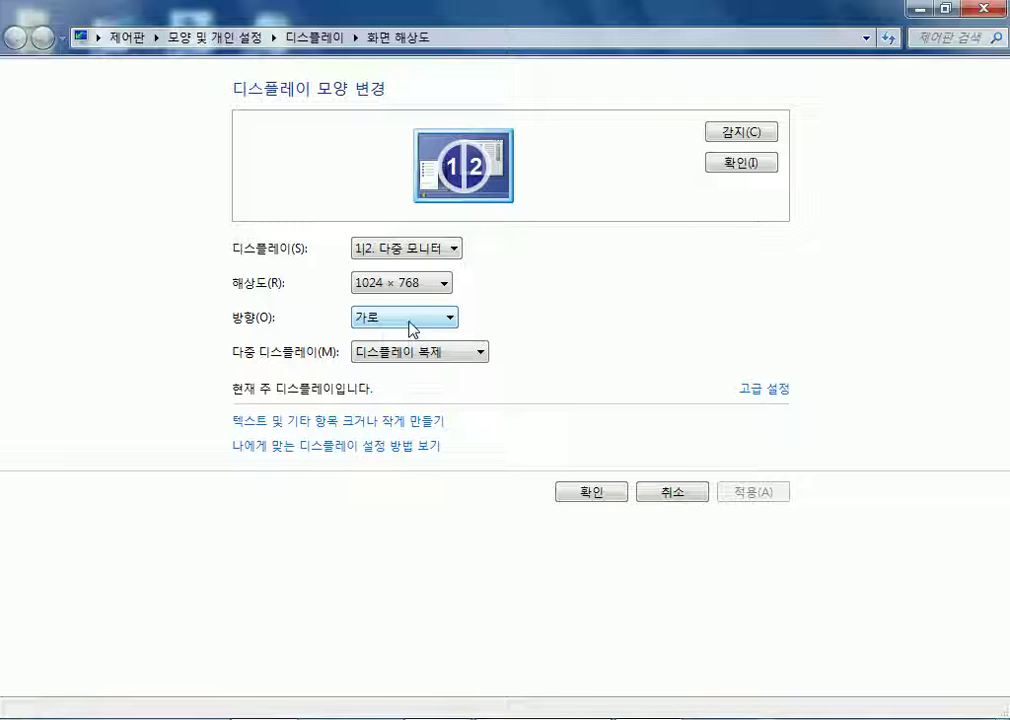
click(409, 322)
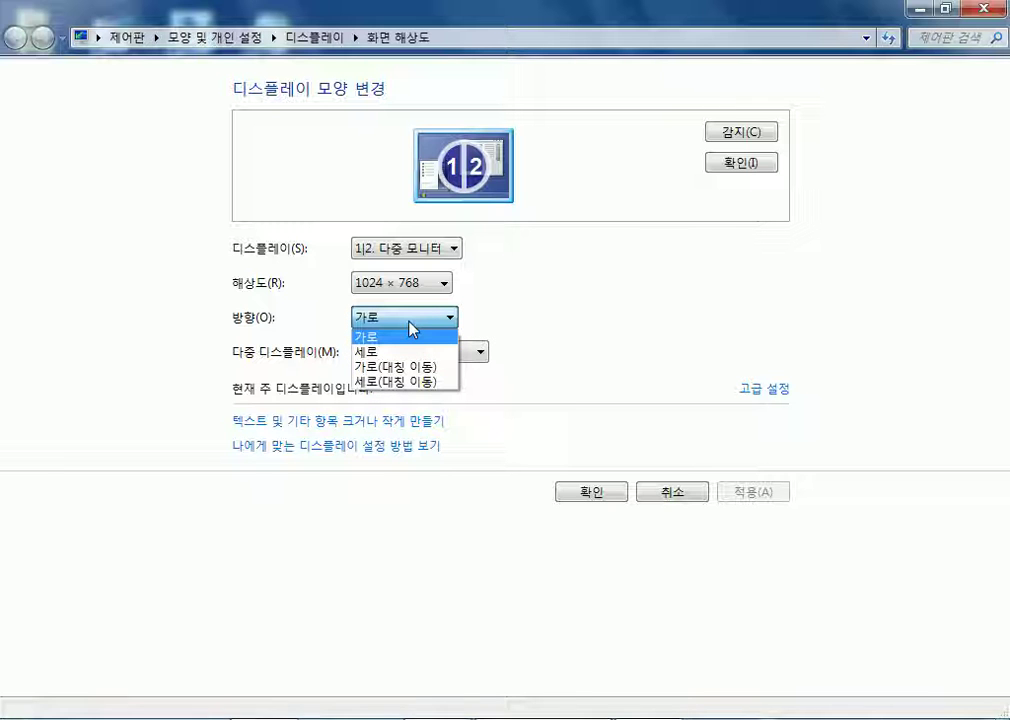
click(452, 351)
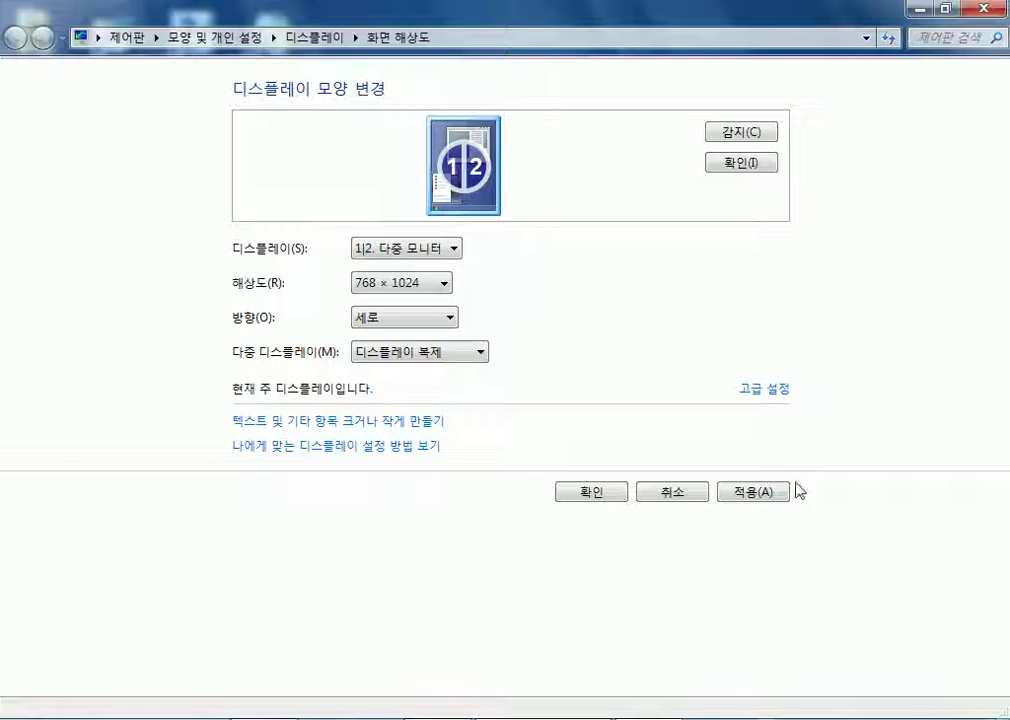
click(674, 494)
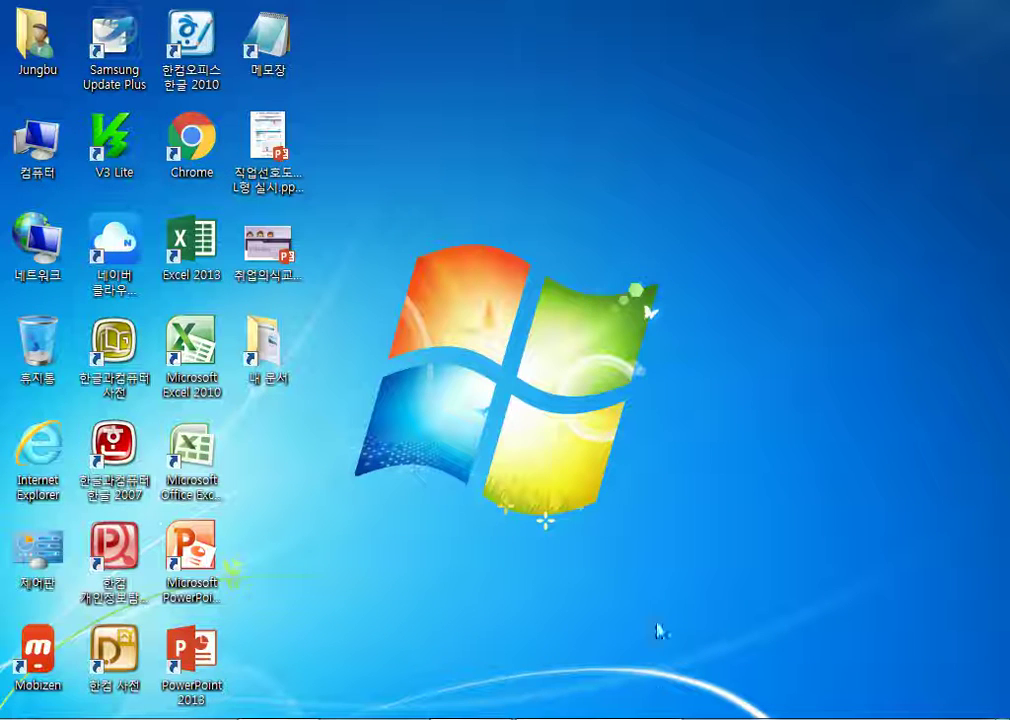
Return to the 영업사원_표.xlsx workbook and arrange the pivot table with 영업본부 above 팀명 as rows and 직급 as columns
click(400, 718)
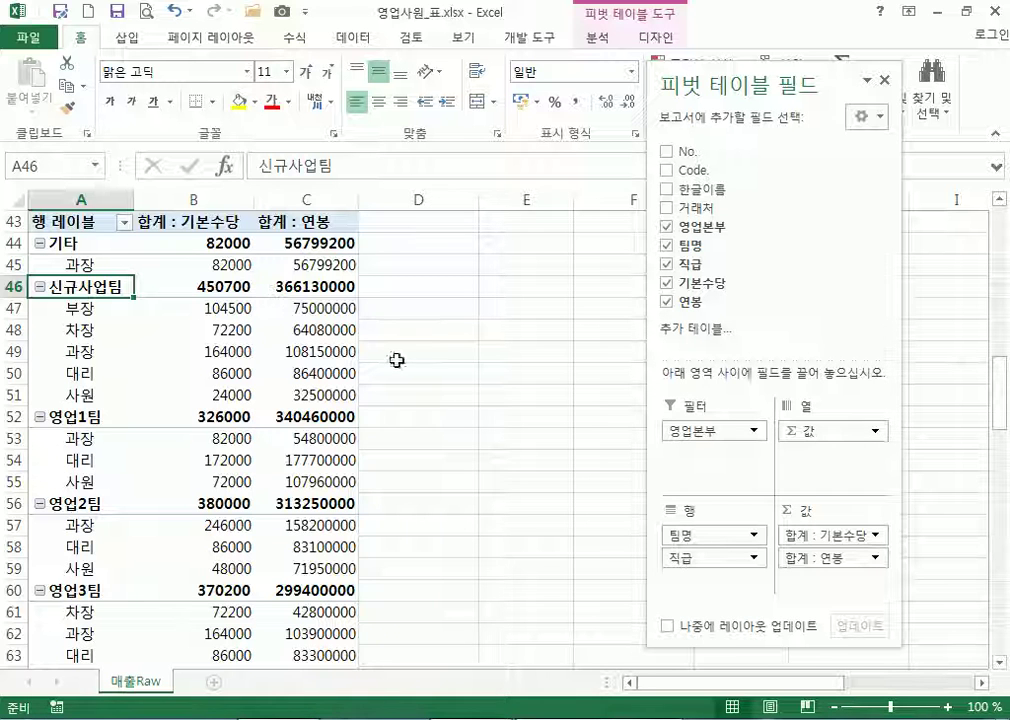
scroll(295, 350, up, 2)
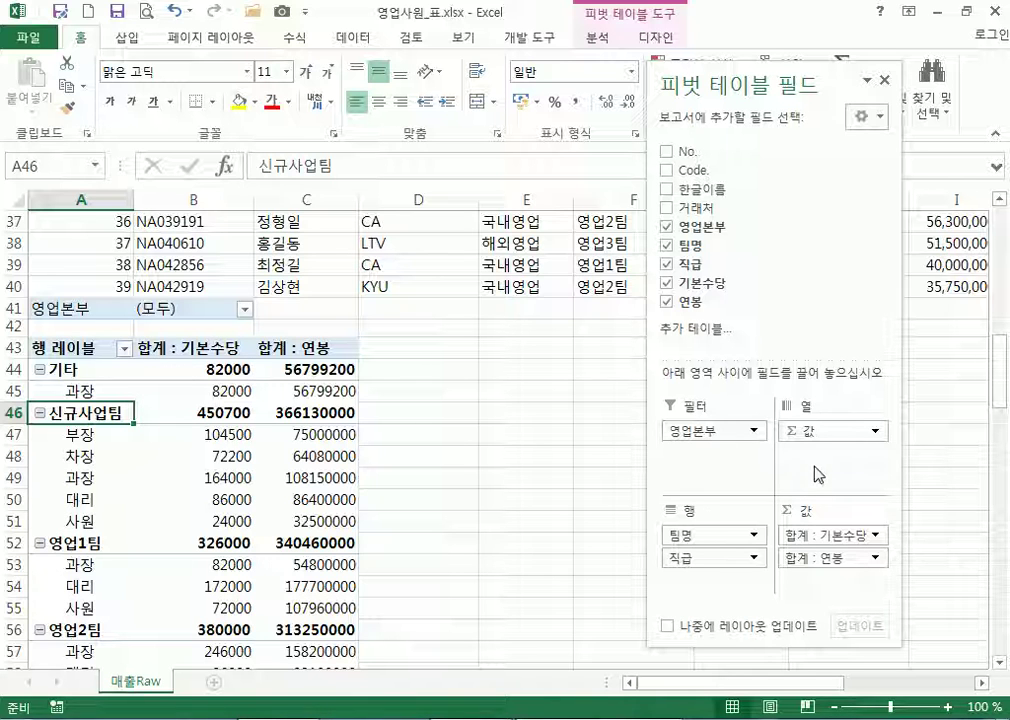
drag(717, 437, 807, 437)
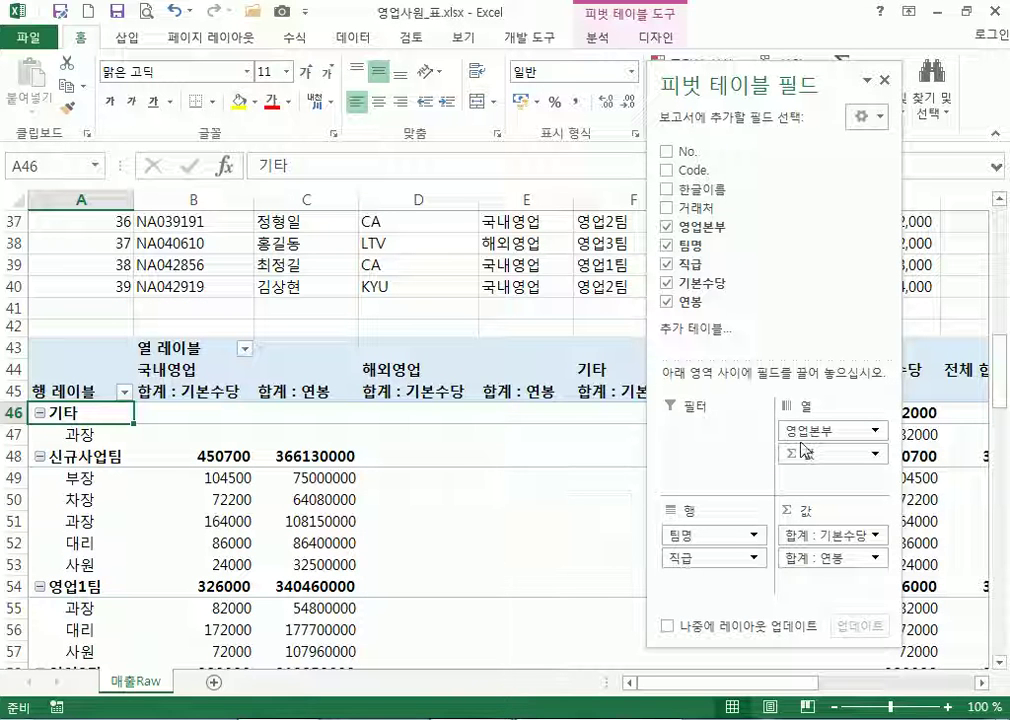
drag(713, 558, 718, 530)
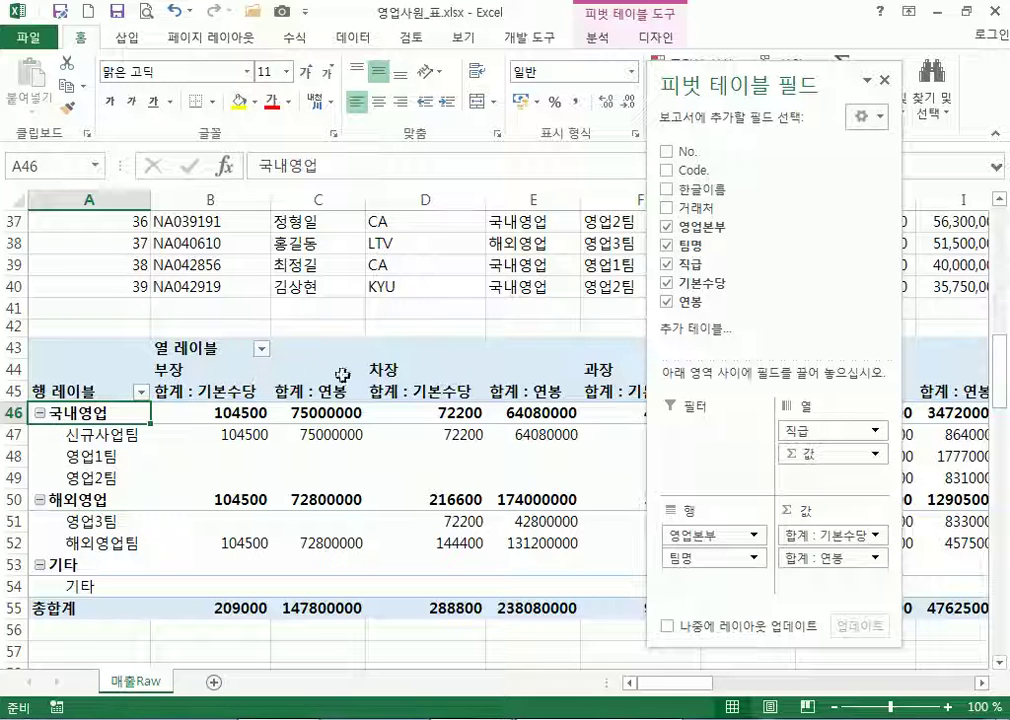
Move the Σ 값 field from the 열 area to the end of the 행 area and examine the stacked layout
drag(817, 462, 712, 578)
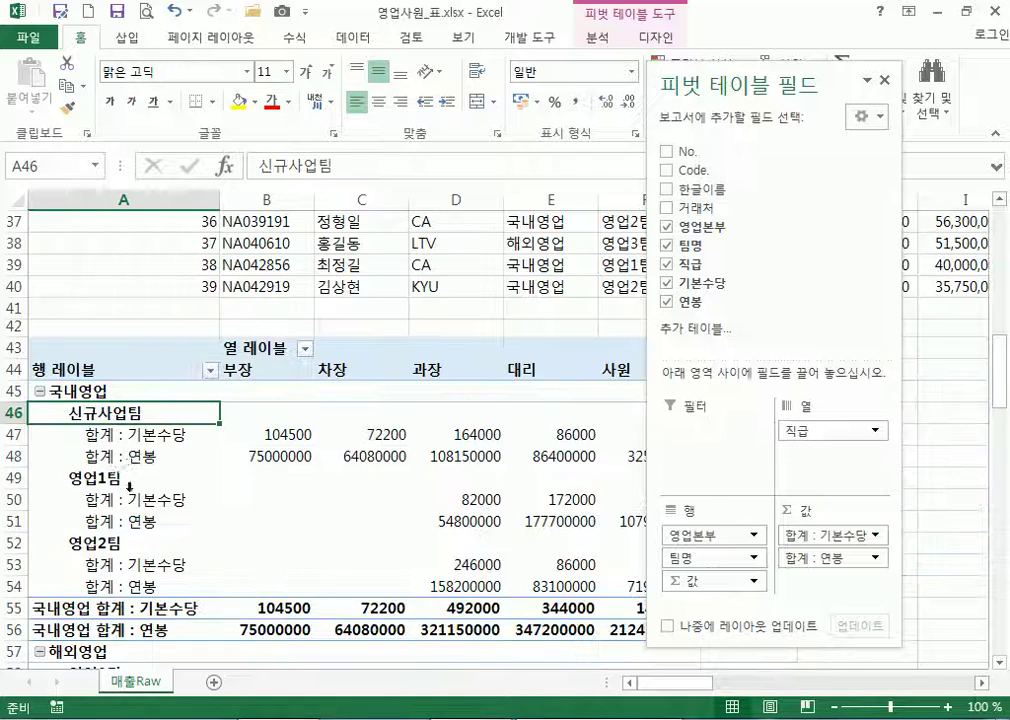
scroll(121, 455, down, 3)
scroll(350, 512, up, 3)
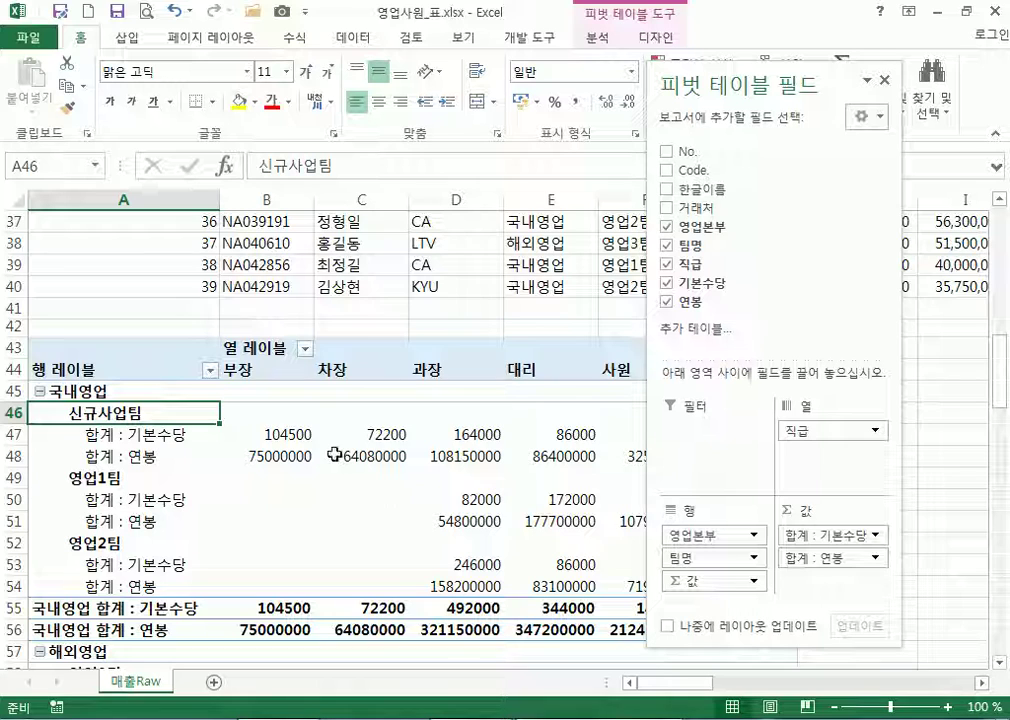
mouse_move(316, 433)
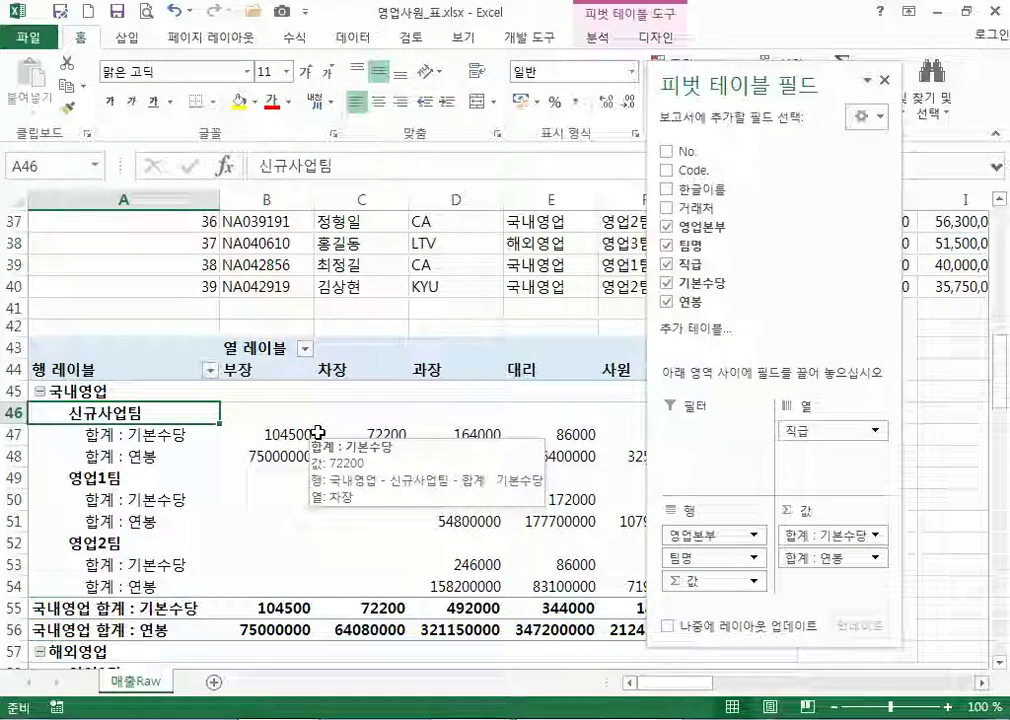
scroll(316, 433, up, 12)
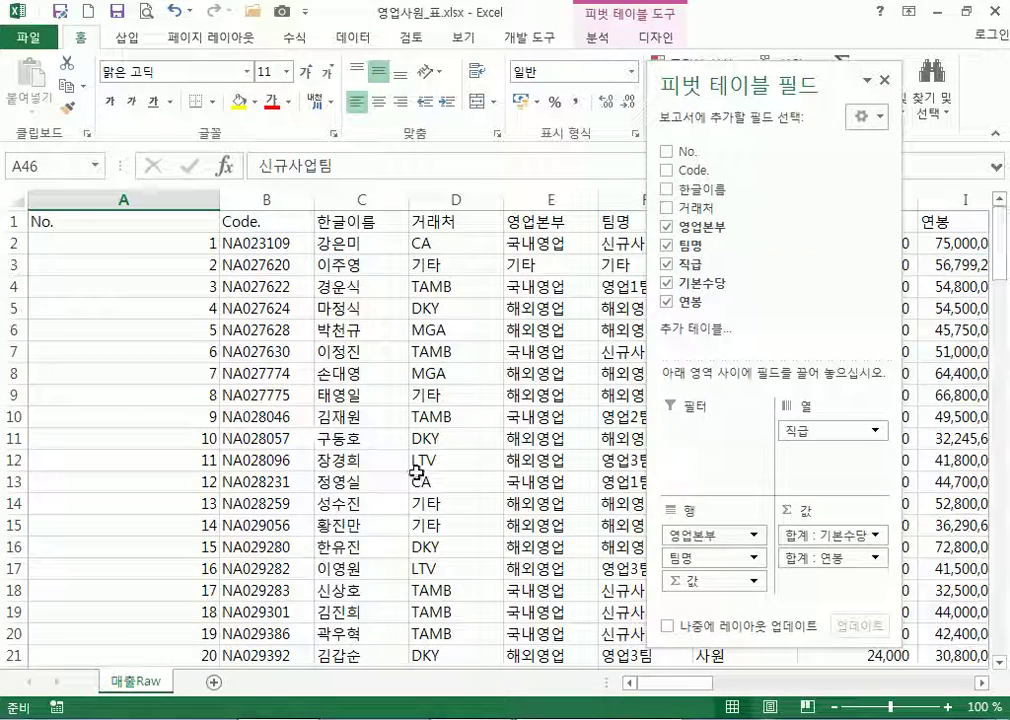
Move 영업본부 to the 필터 area and return Σ 값 to the 열 area below 직급
drag(680, 550, 690, 432)
scroll(340, 480, down, 15)
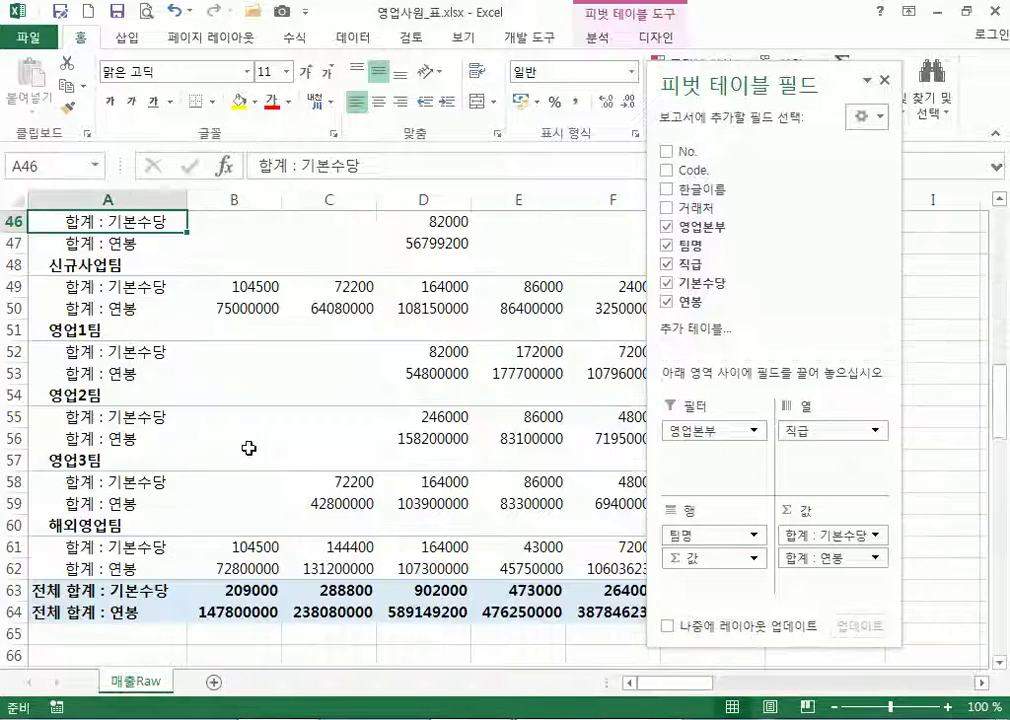
drag(718, 558, 830, 452)
scroll(291, 452, up, 11)
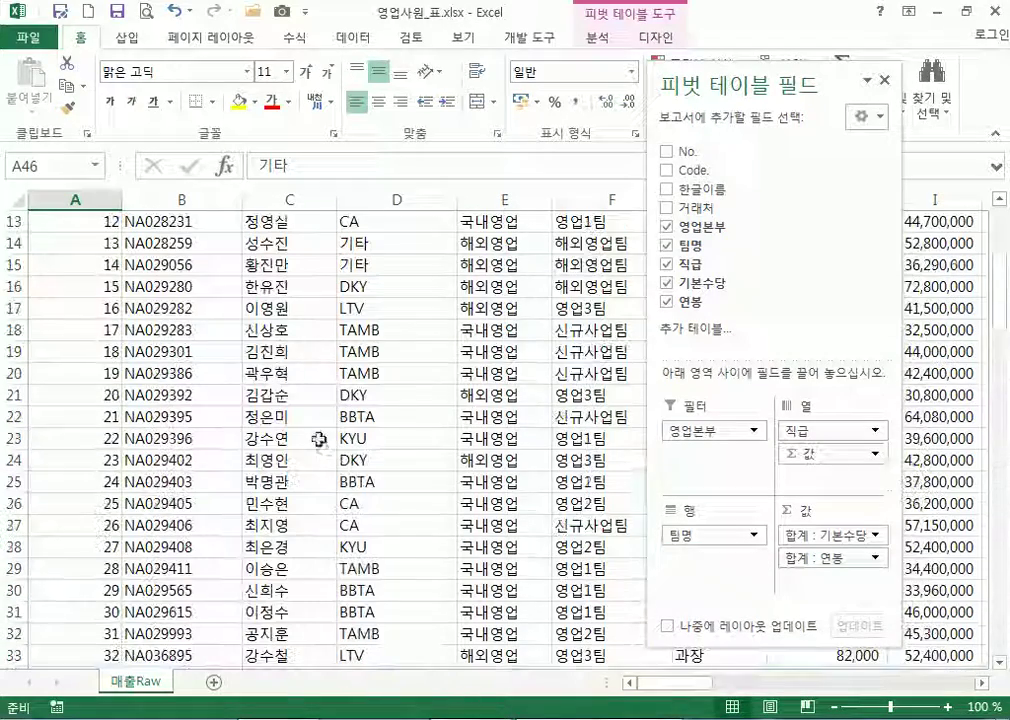
Dock the floating 피벗 테이블 필드 pane beside the worksheet
double_click(821, 79)
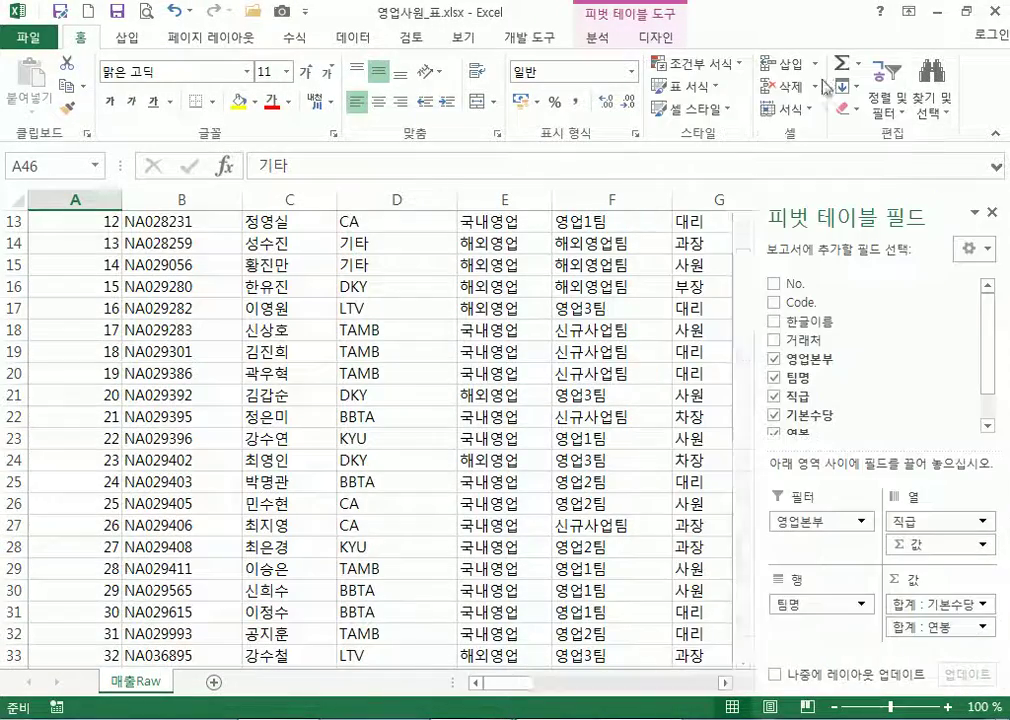
scroll(298, 388, down, 5)
scroll(288, 392, down, 4)
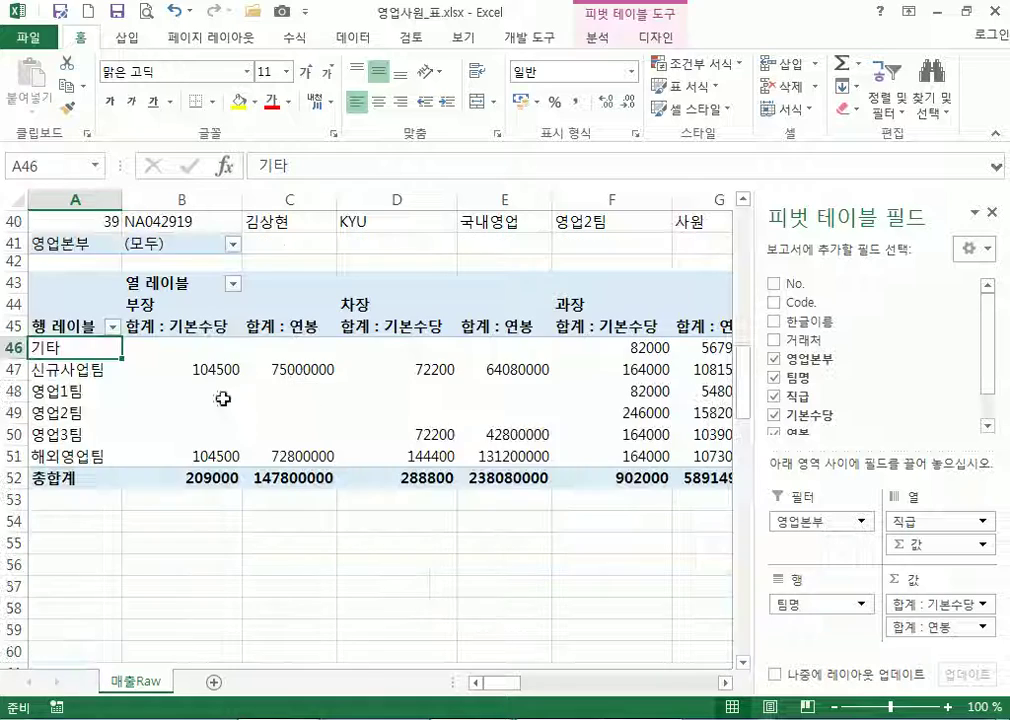
Try to clear only the value cells B46:E52 inside the pivot table
click(198, 547)
drag(190, 347, 480, 477)
key(Delete)
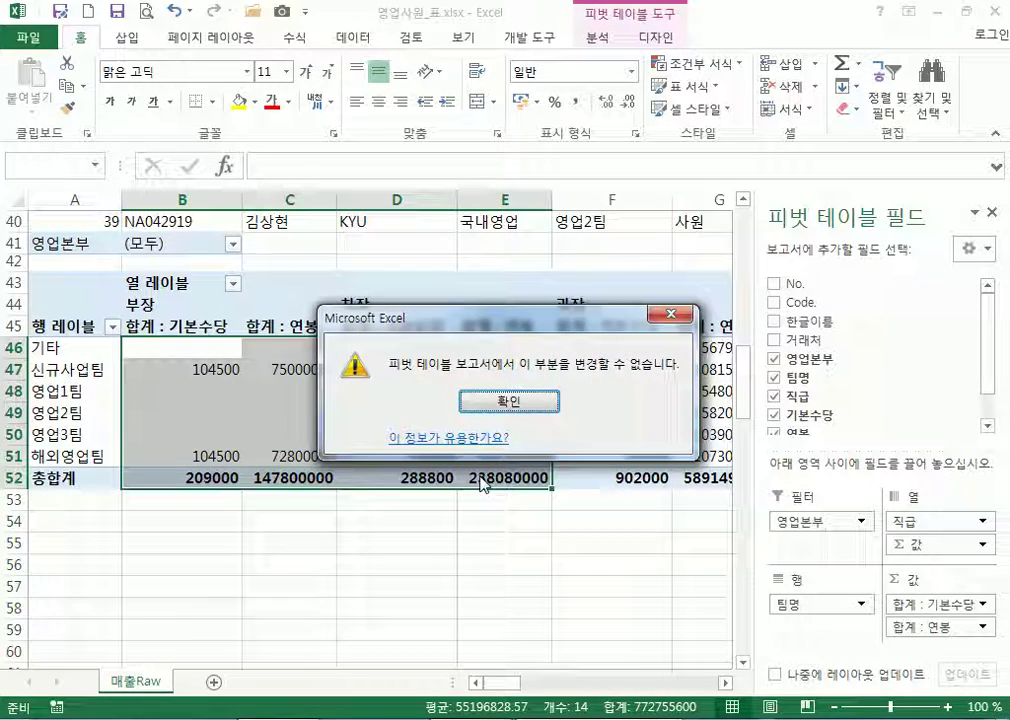
click(497, 395)
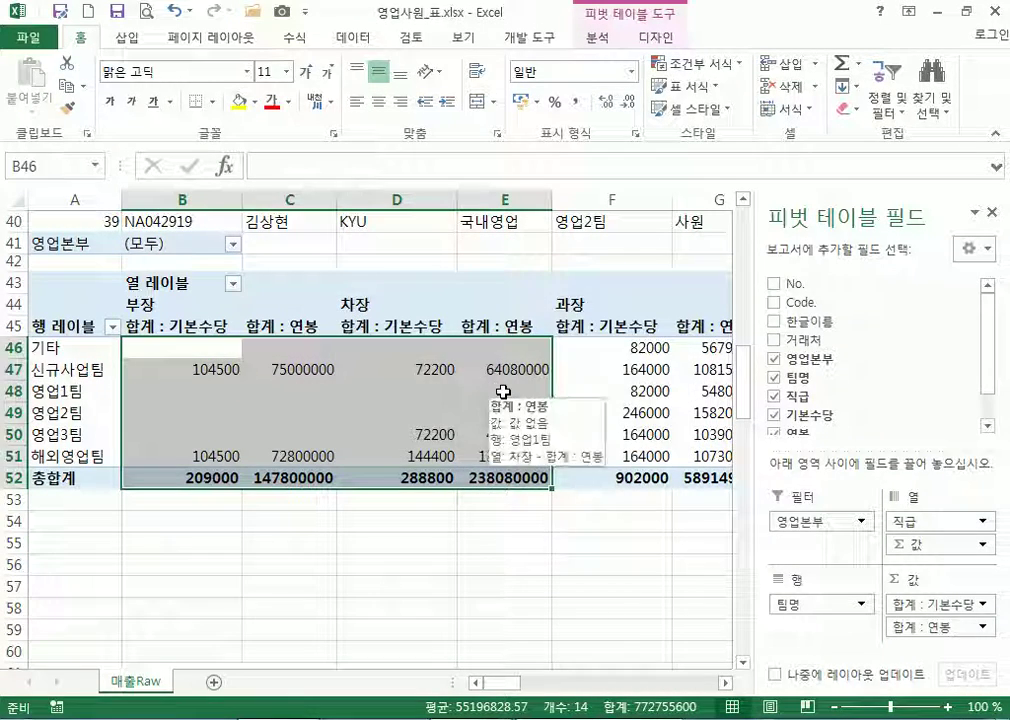
click(497, 393)
Delete entire rows 41 to 61, which contain the pivot table
scroll(464, 404, up, 1)
scroll(464, 404, up, 3)
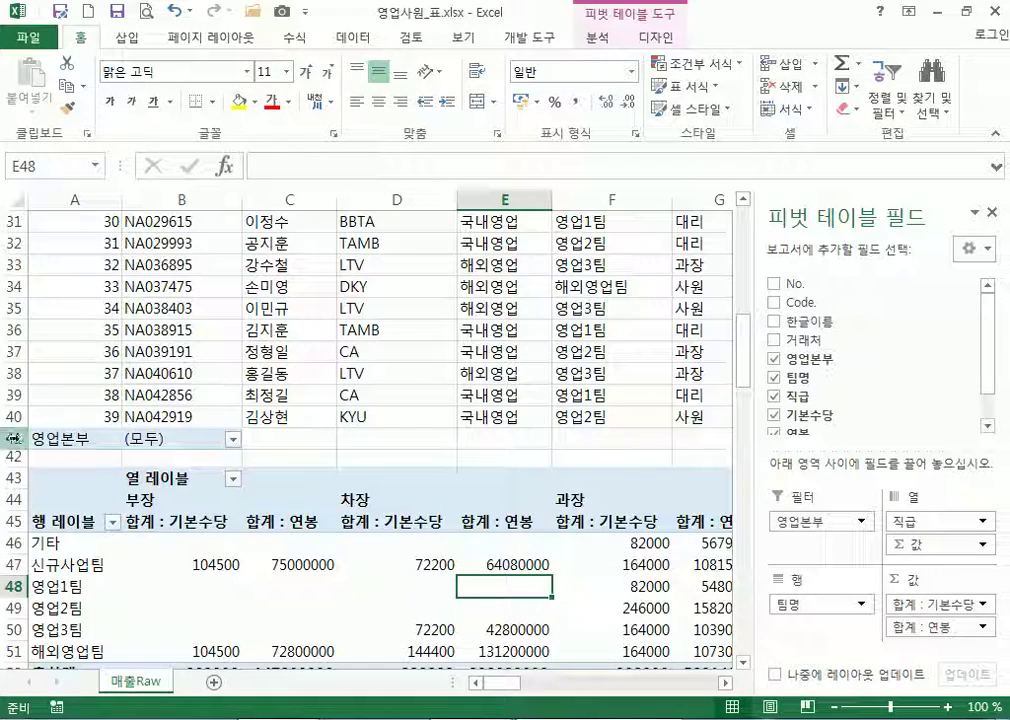
click(16, 438)
drag(16, 438, 50, 597)
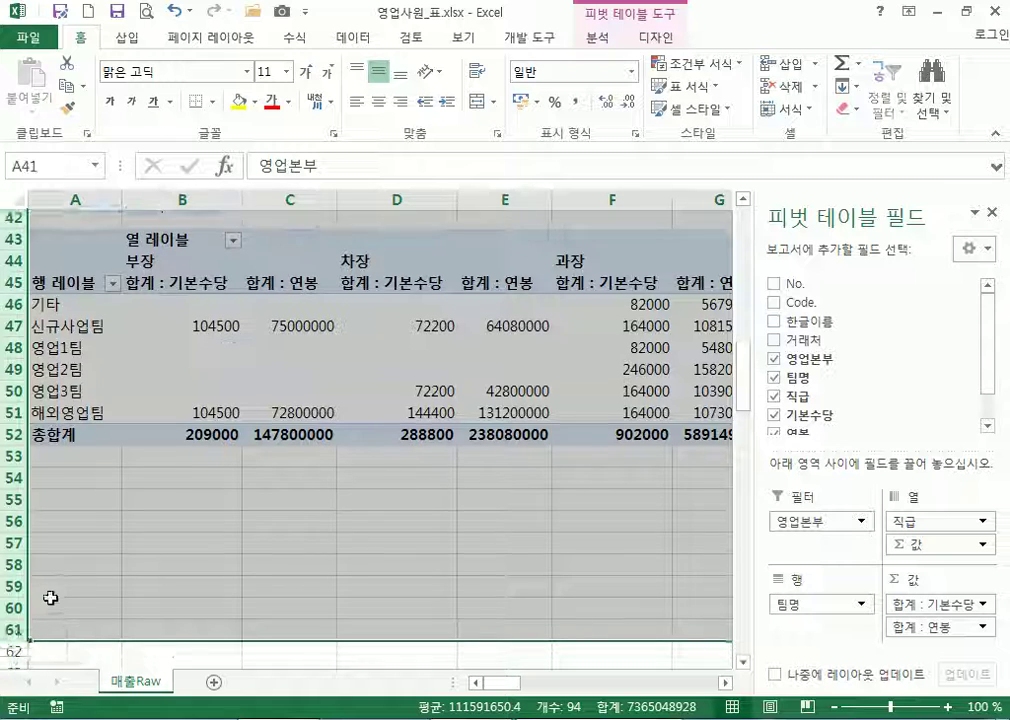
scroll(131, 449, up, 2)
right_click(143, 450)
click(195, 309)
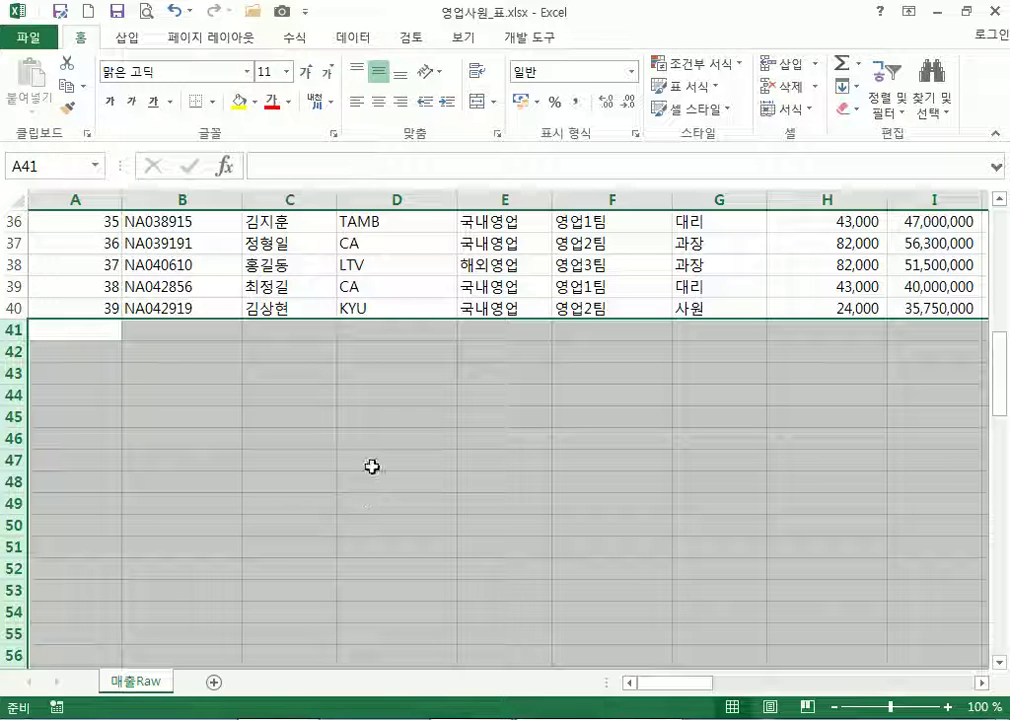
Undo the deletion of the rows containing the pivot table
click(430, 266)
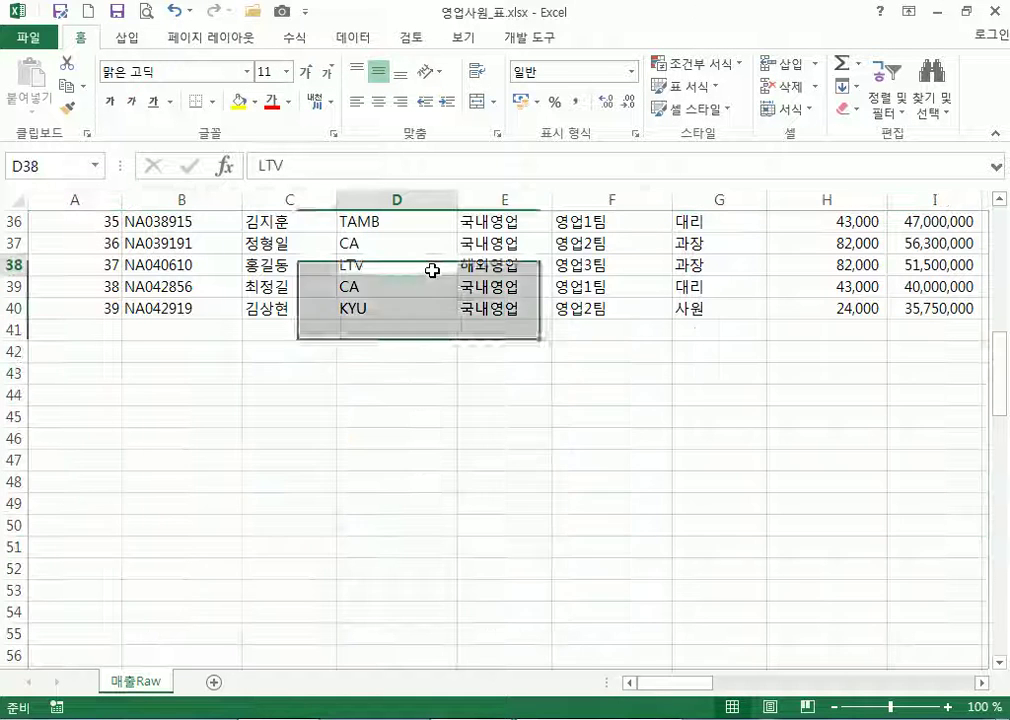
key(ctrl+z)
click(72, 335)
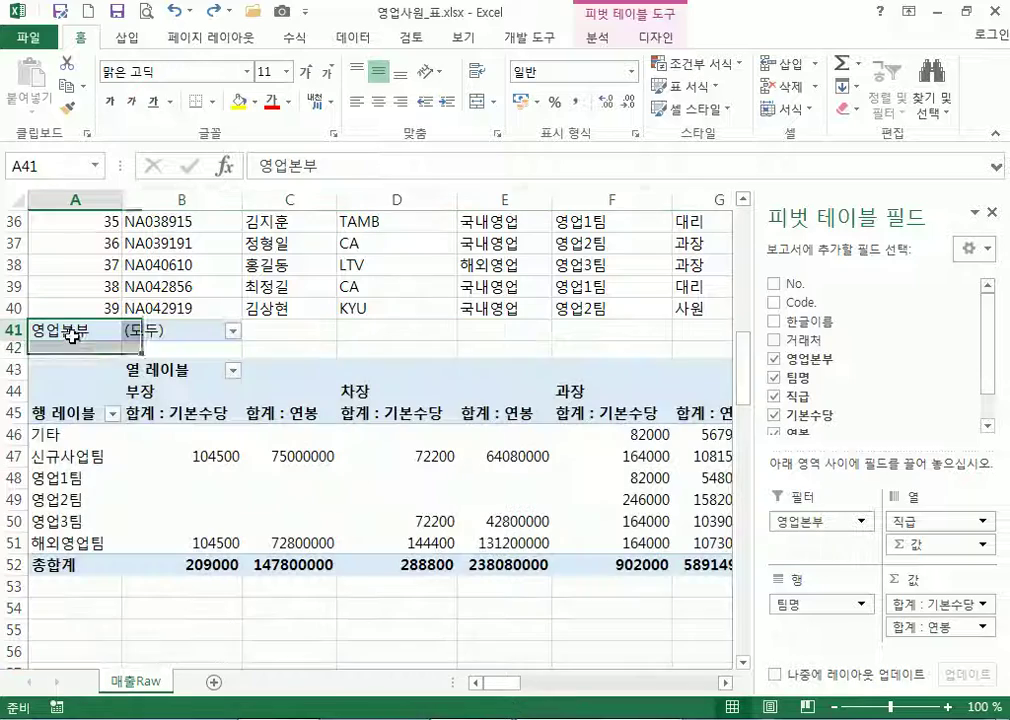
drag(79, 327, 614, 542)
key(Home)
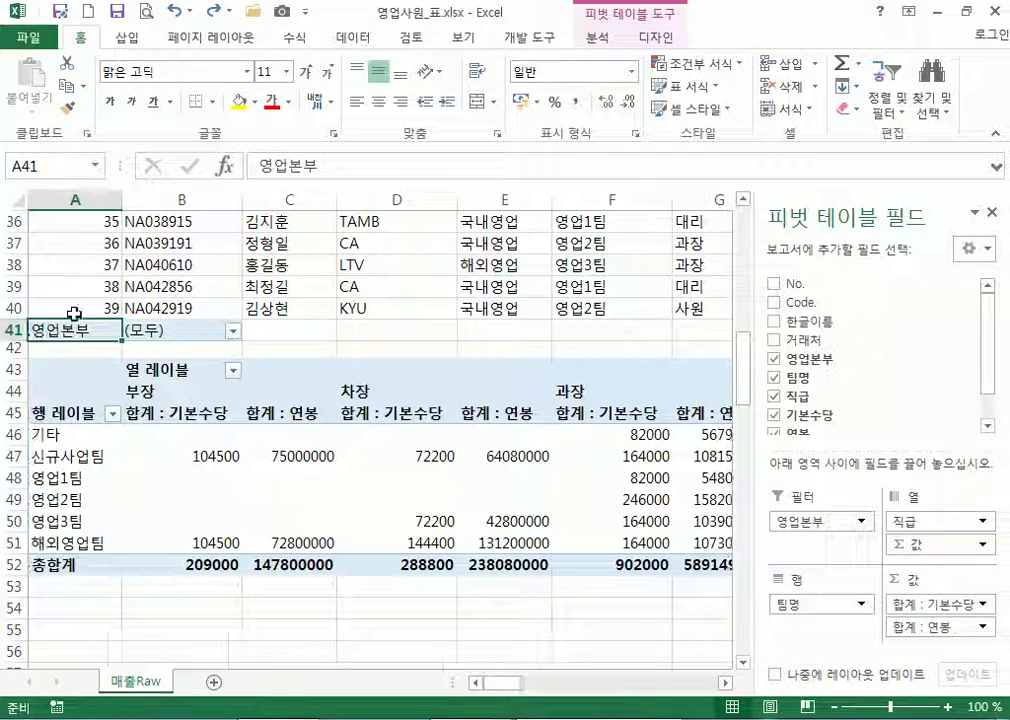
click(232, 435)
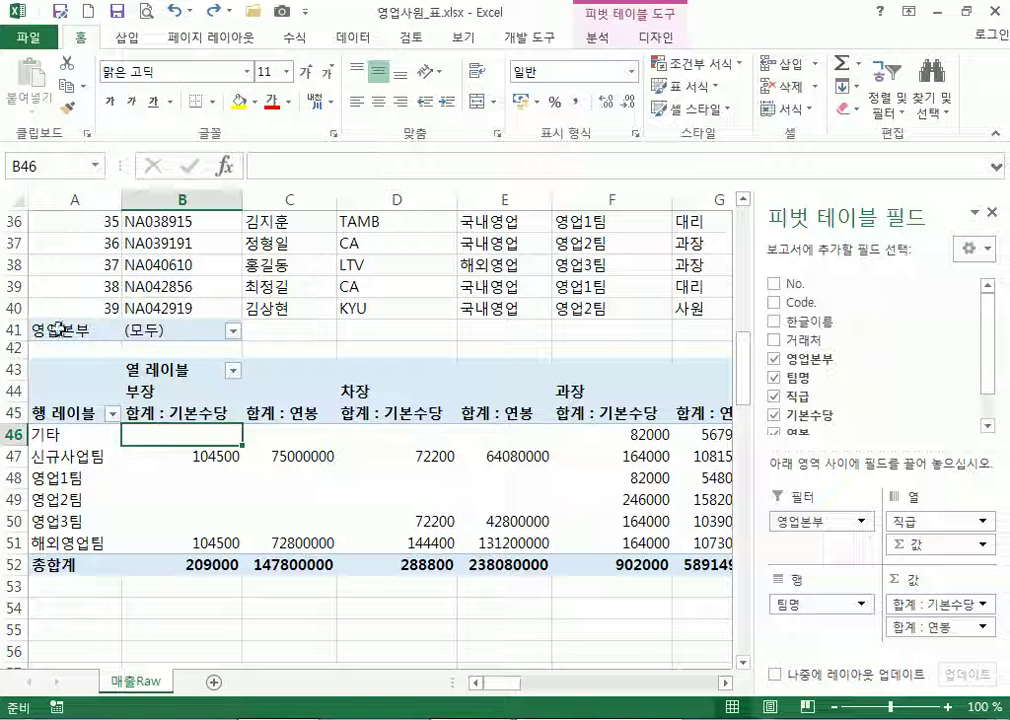
Remove the pivot table by deleting entire rows 41 to 53 below the sales staff data
drag(12, 330, 15, 582)
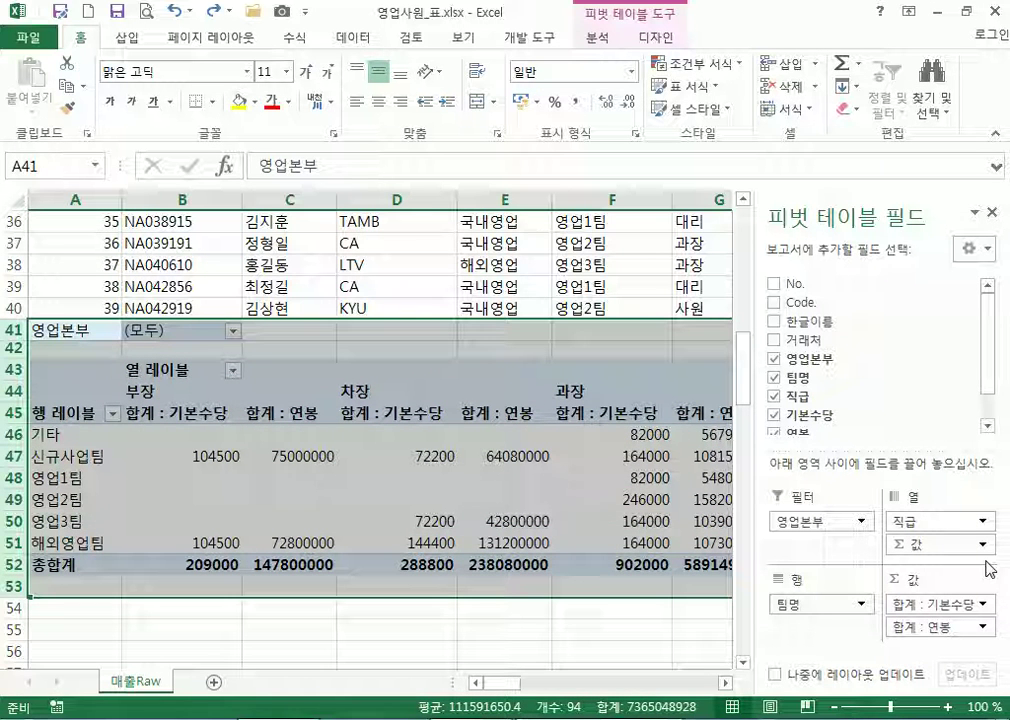
right_click(456, 354)
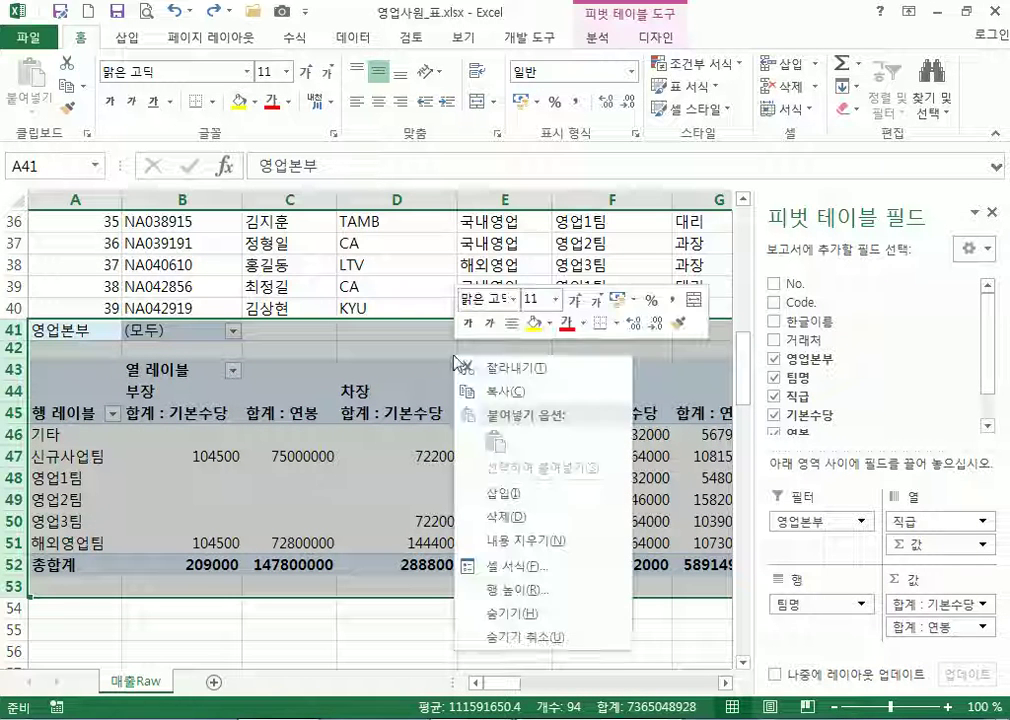
click(519, 522)
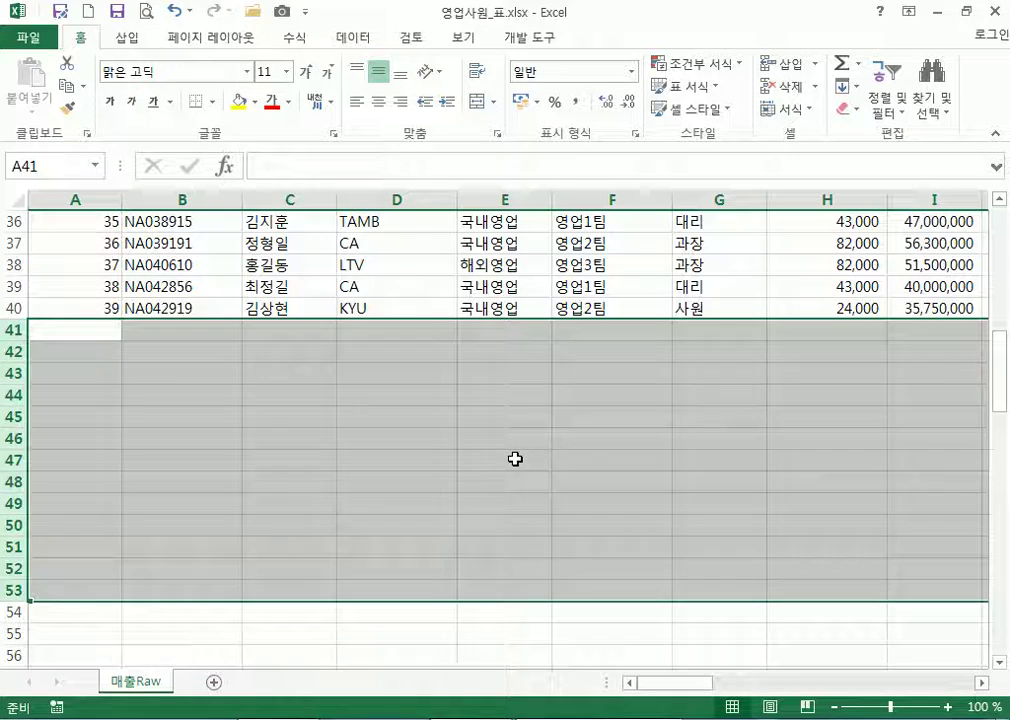
scroll(515, 459, up, 6)
click(512, 396)
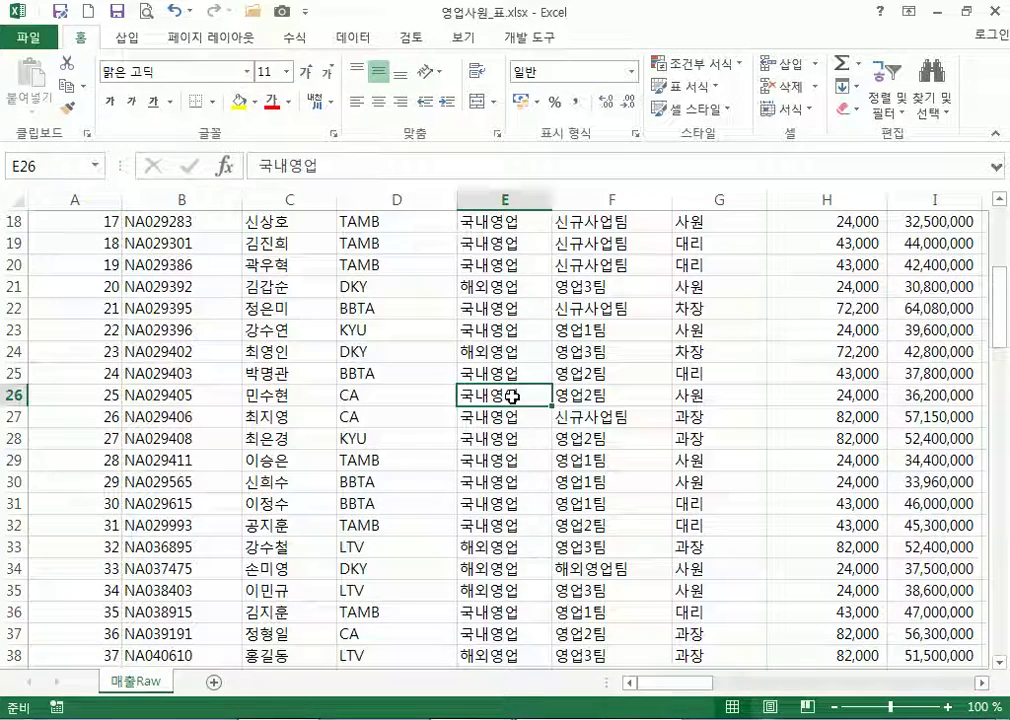
scroll(512, 396, down, 4)
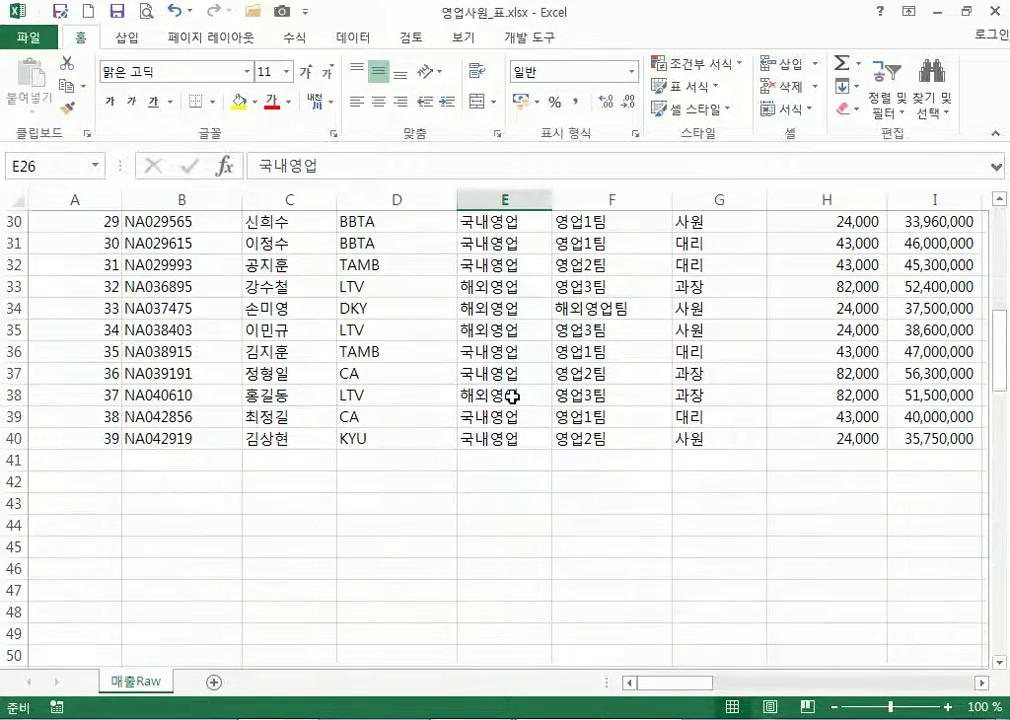
scroll(512, 396, down, 3)
scroll(512, 397, up, 1)
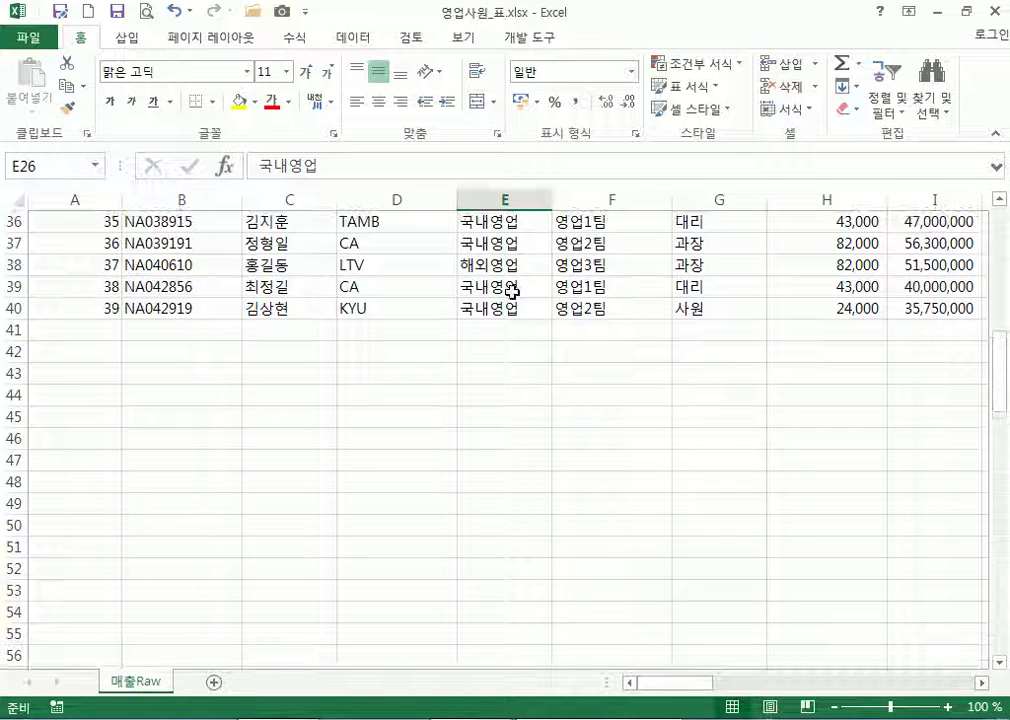
click(512, 288)
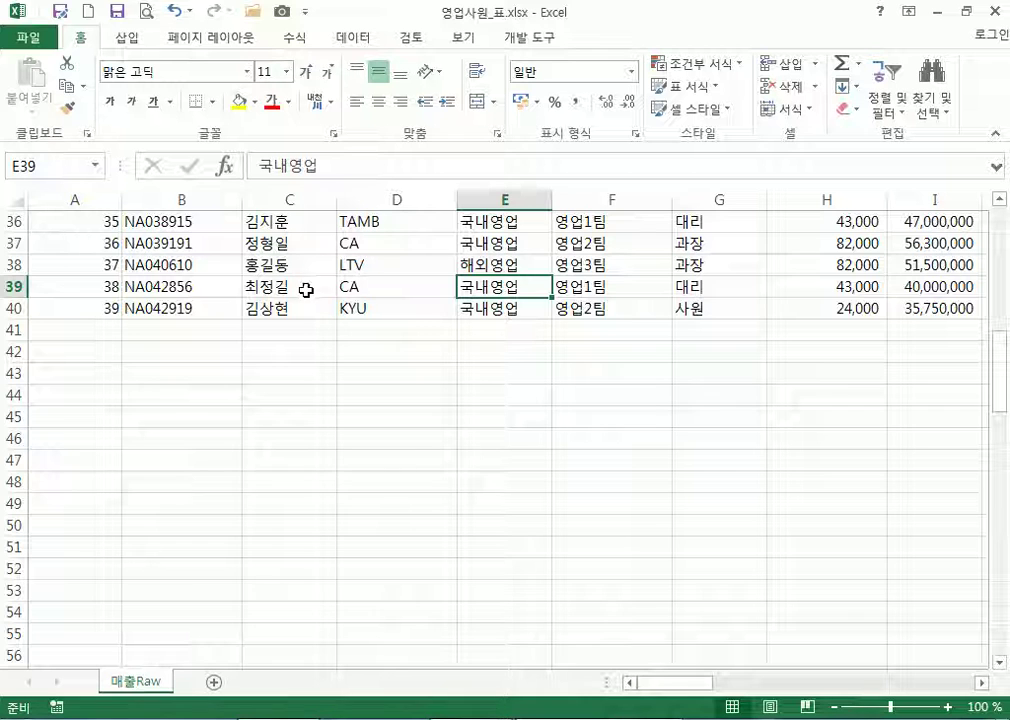
Create a pivot table from the sales staff range A1:I40 on the existing worksheet, placed at cell A45
scroll(342, 288, up, 3)
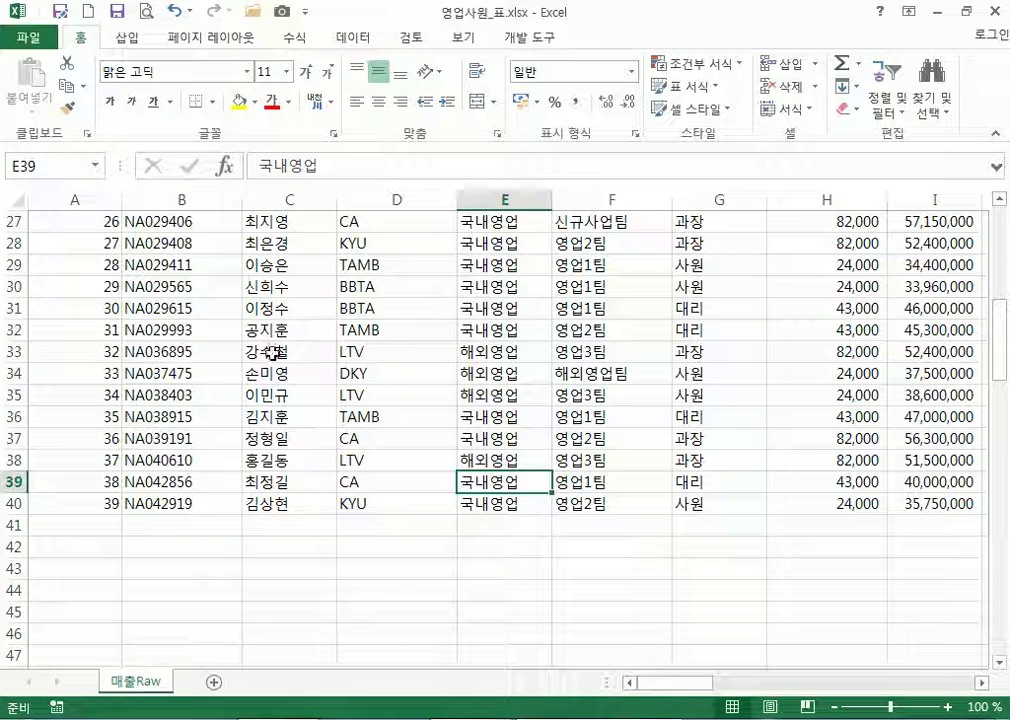
click(305, 353)
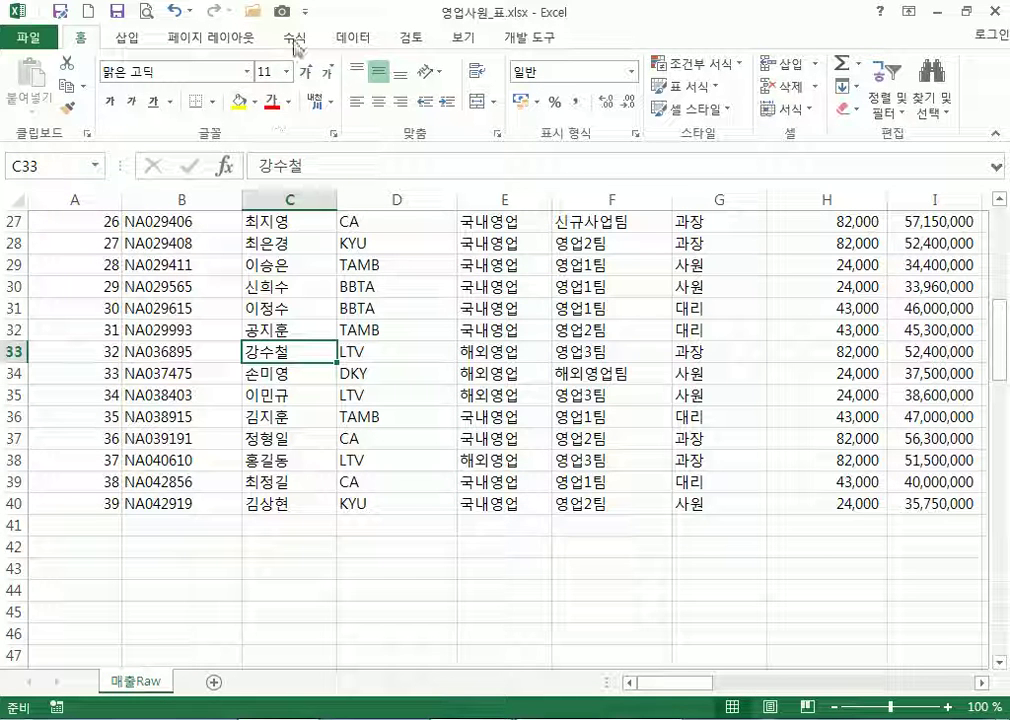
click(127, 38)
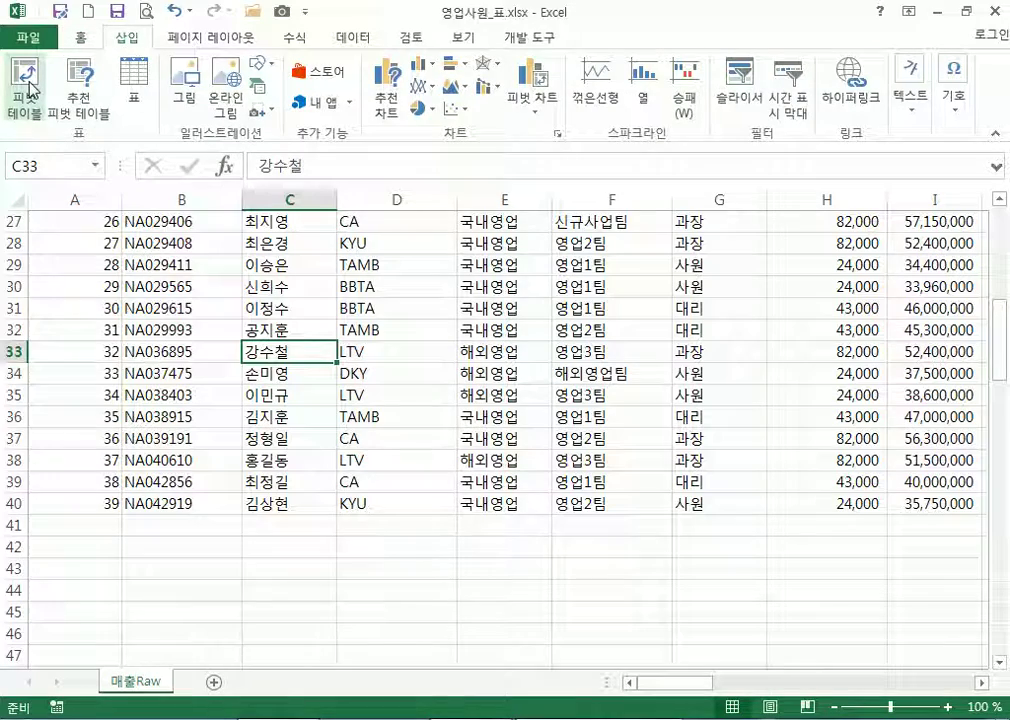
click(27, 90)
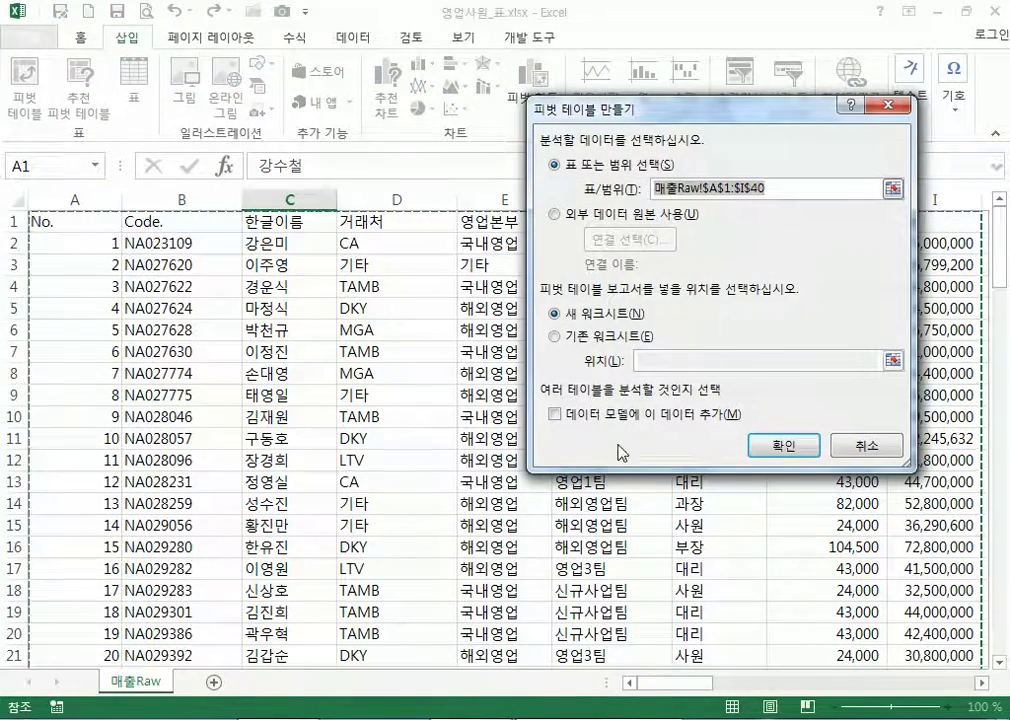
scroll(530, 480, down, 9)
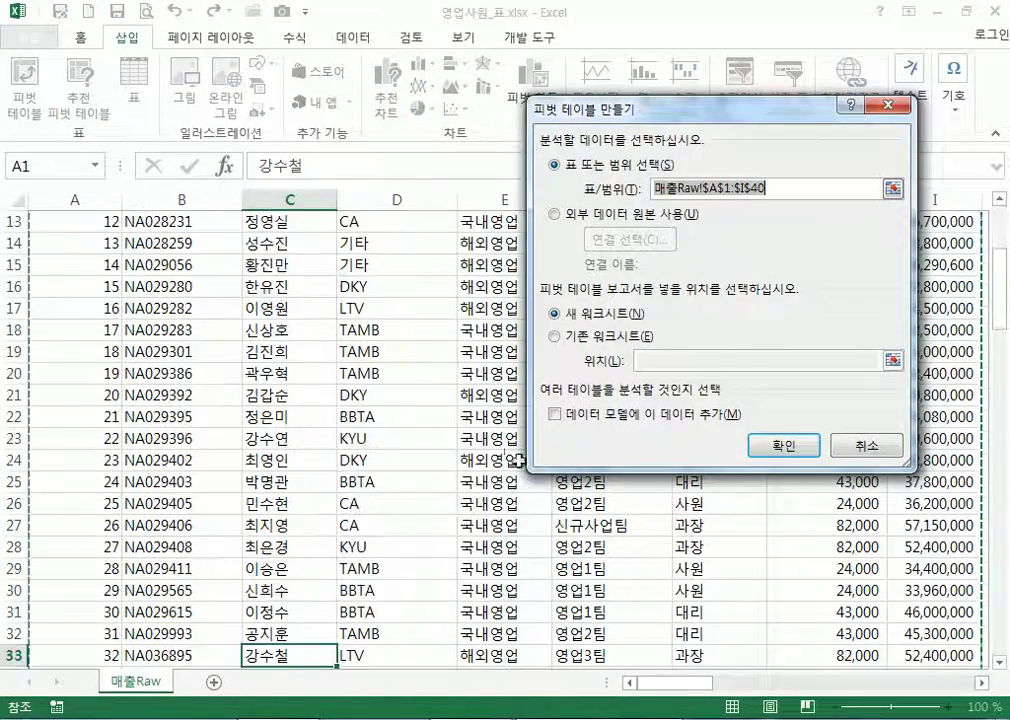
click(554, 336)
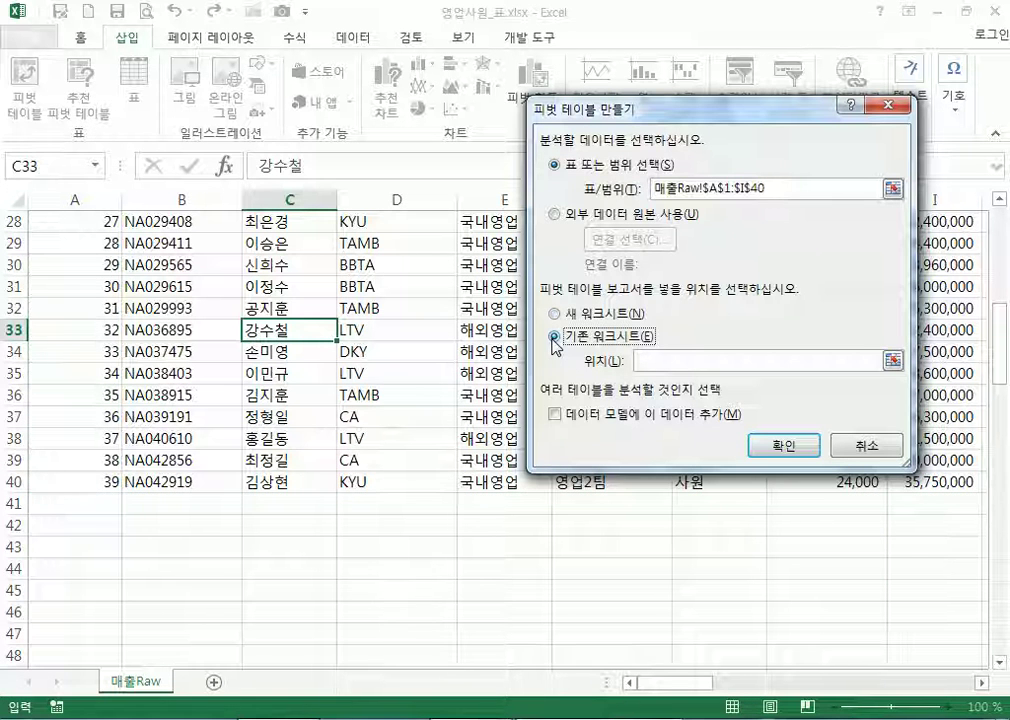
click(66, 594)
scroll(150, 590, down, 2)
click(77, 421)
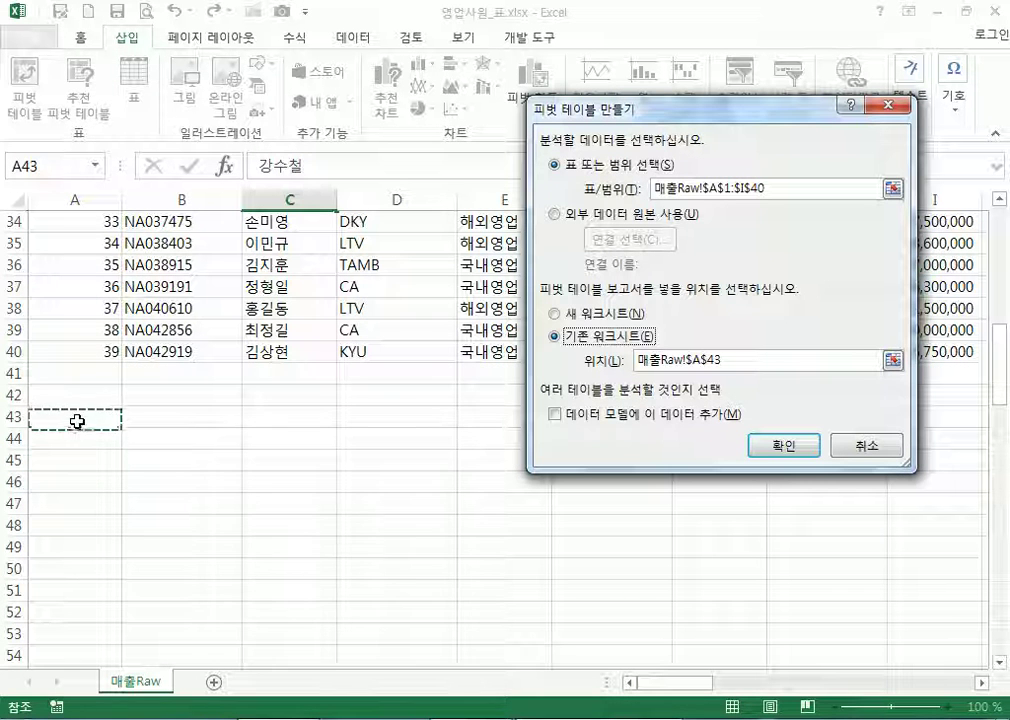
click(74, 458)
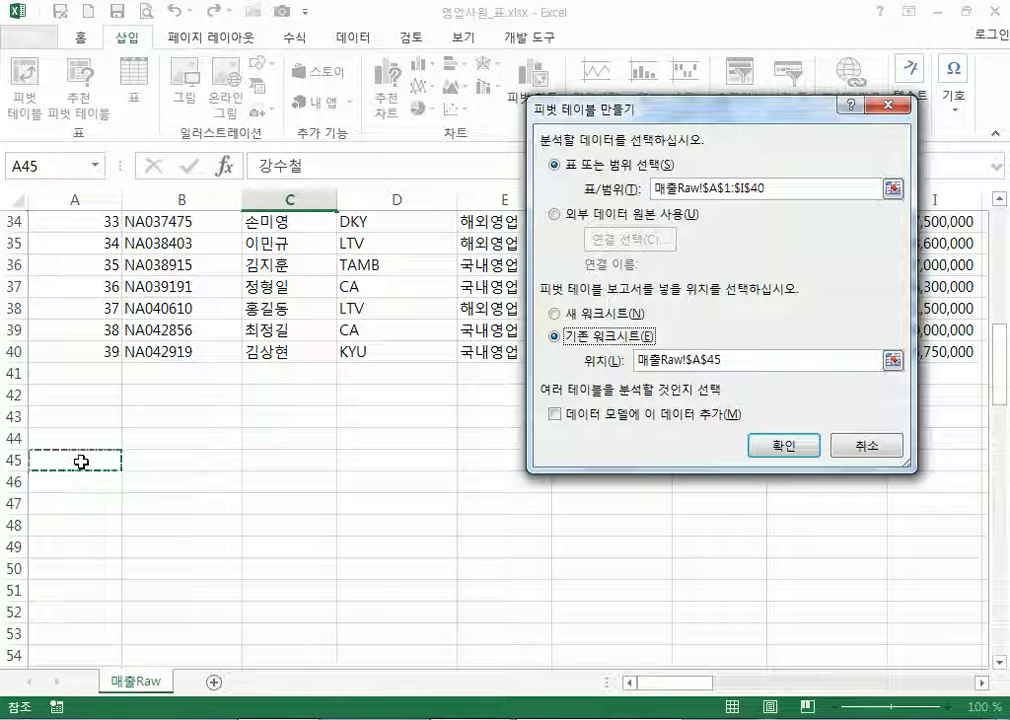
click(784, 445)
Undock the field list and lay out the pivot table with 직급 as rows and the sum of 기본수당 as values
scroll(180, 520, down, 4)
scroll(140, 401, up, 1)
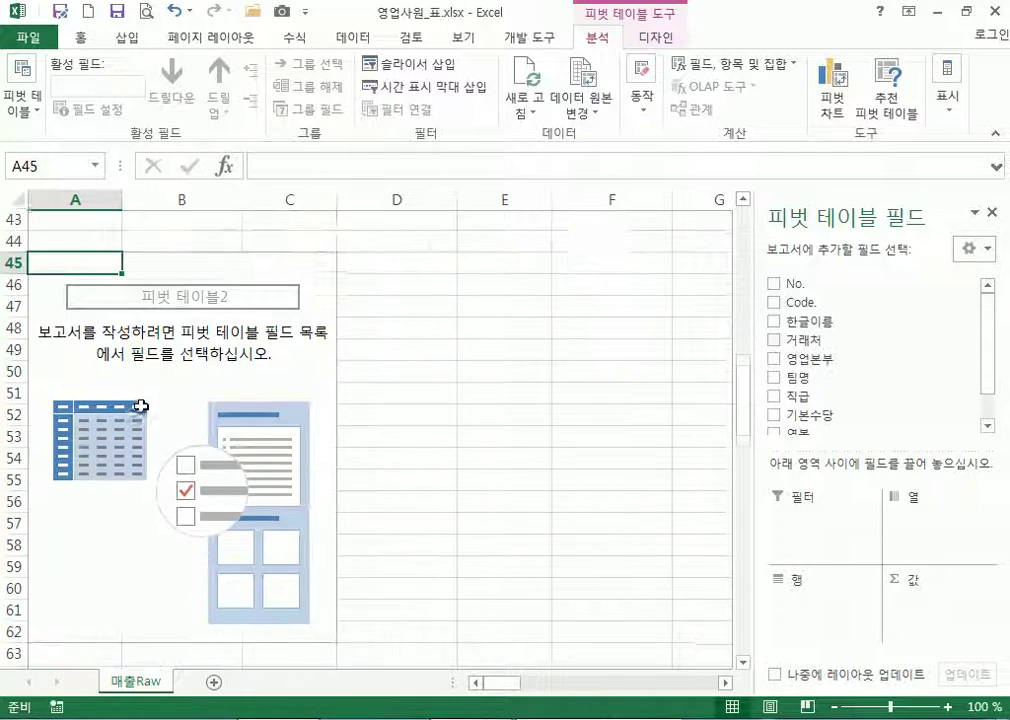
drag(895, 199, 710, 83)
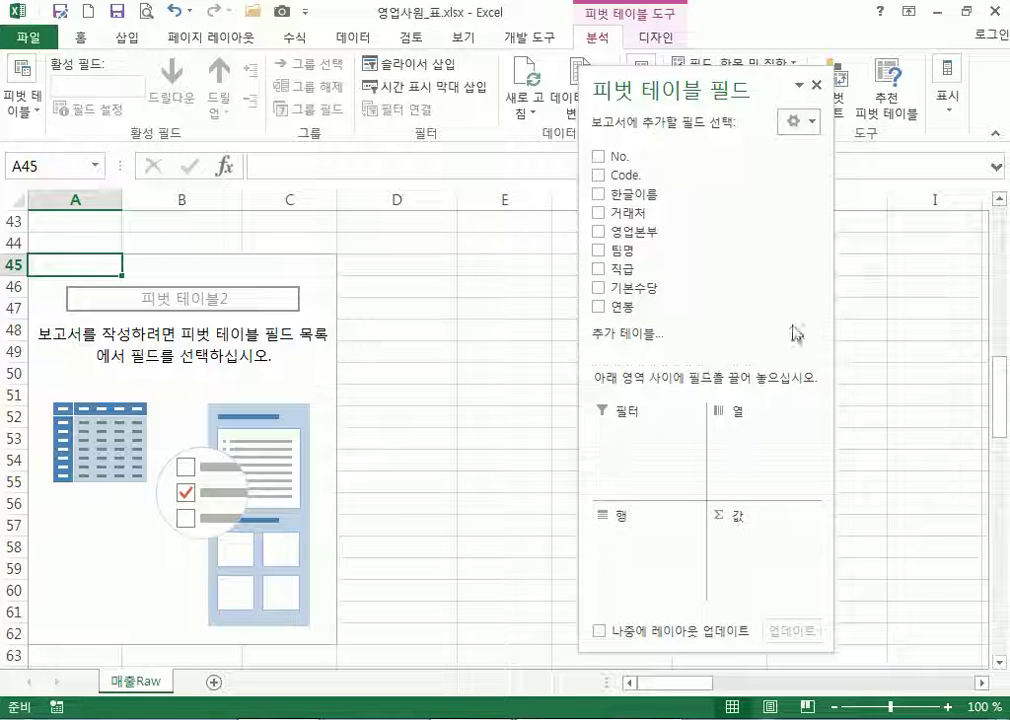
drag(638, 271, 640, 545)
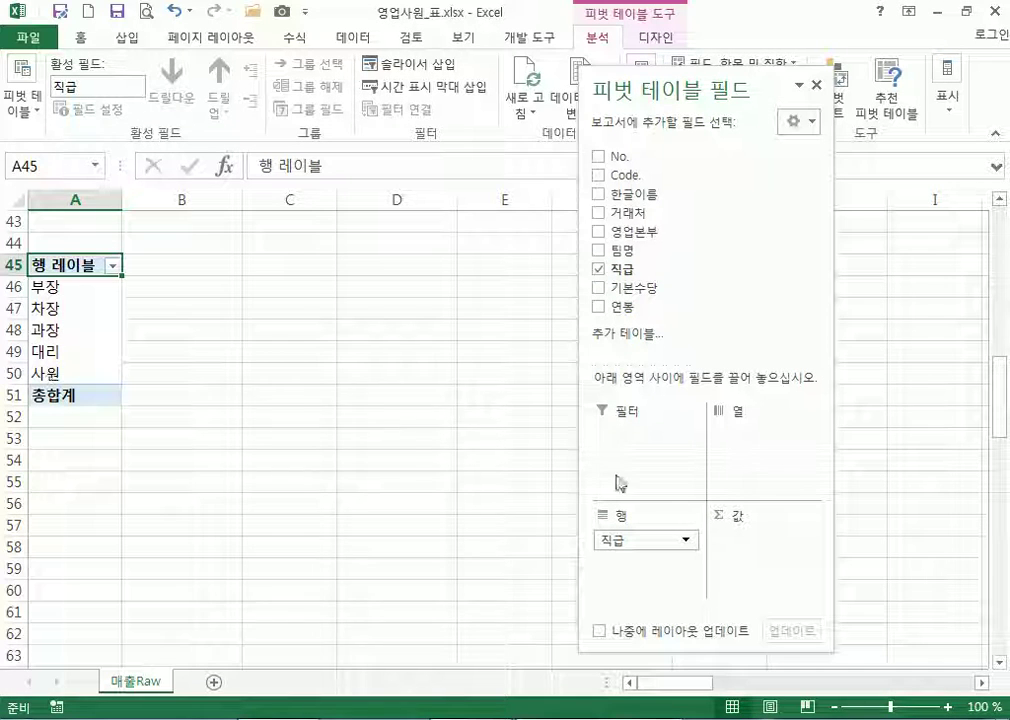
drag(628, 290, 762, 558)
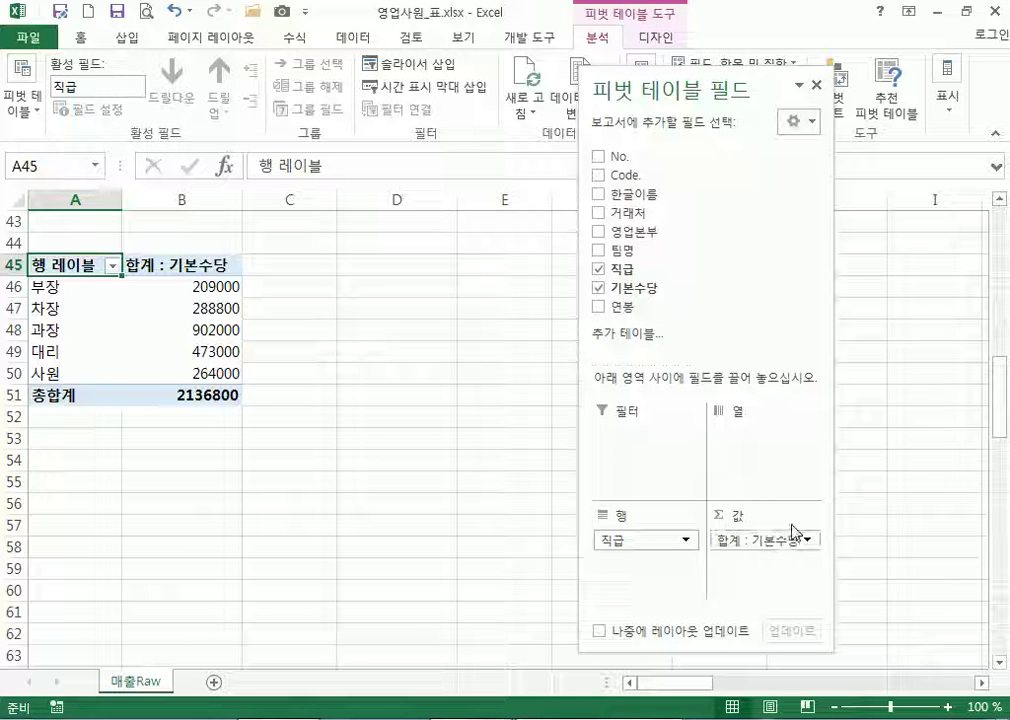
drag(789, 541, 661, 318)
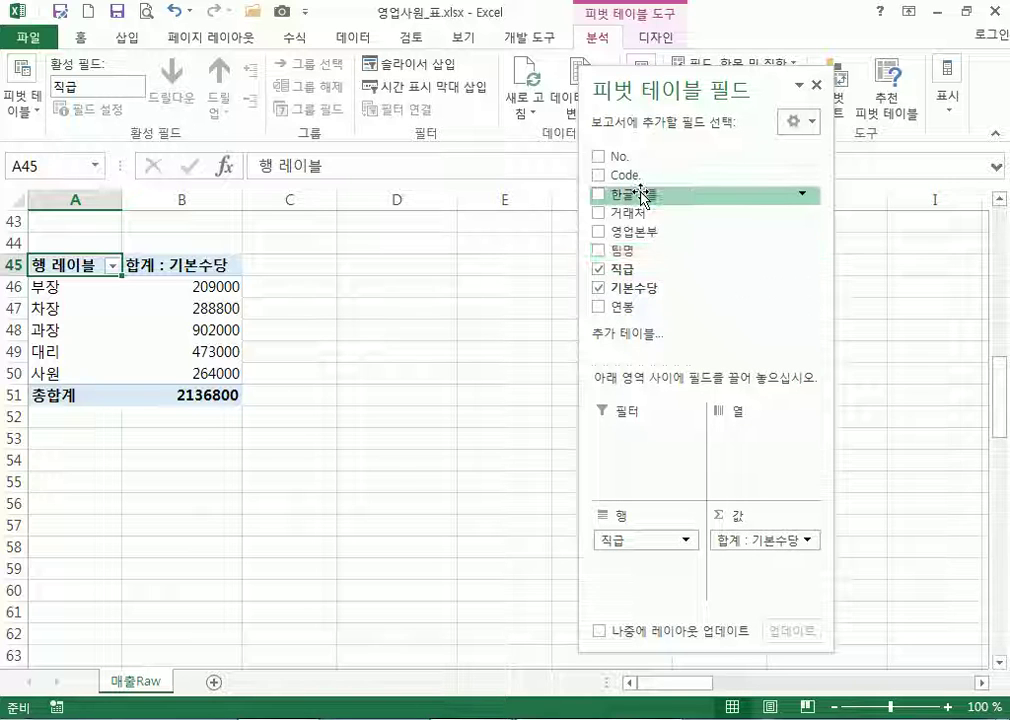
Try a count of 한글이름 per 직급 in the pivot values, check it, and take the field out again
drag(641, 193, 795, 565)
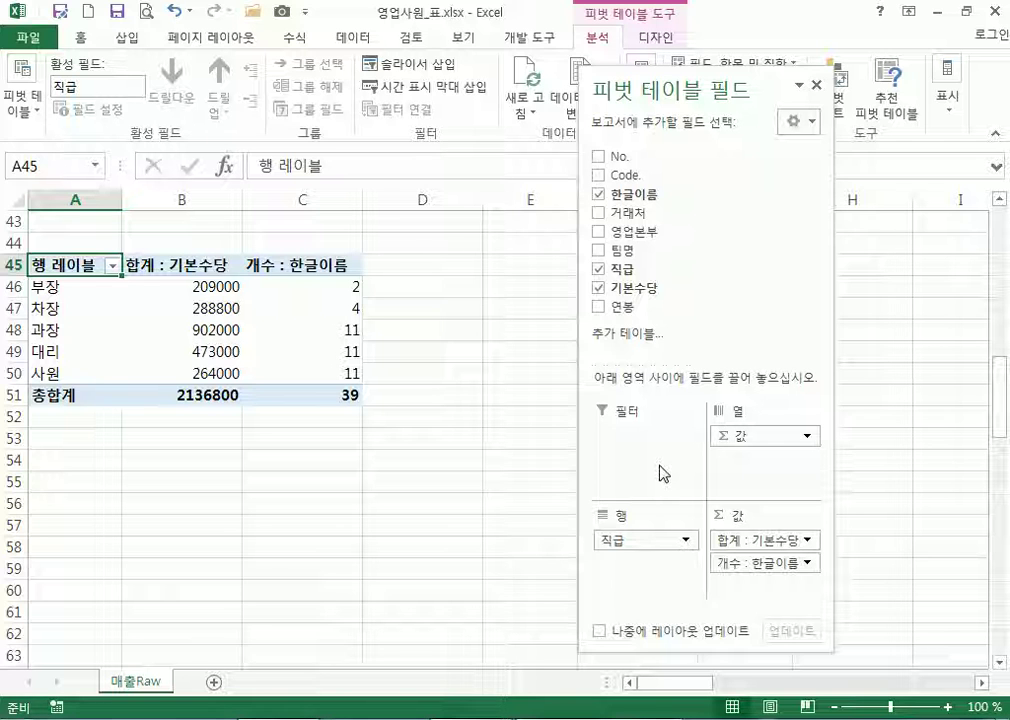
click(74, 287)
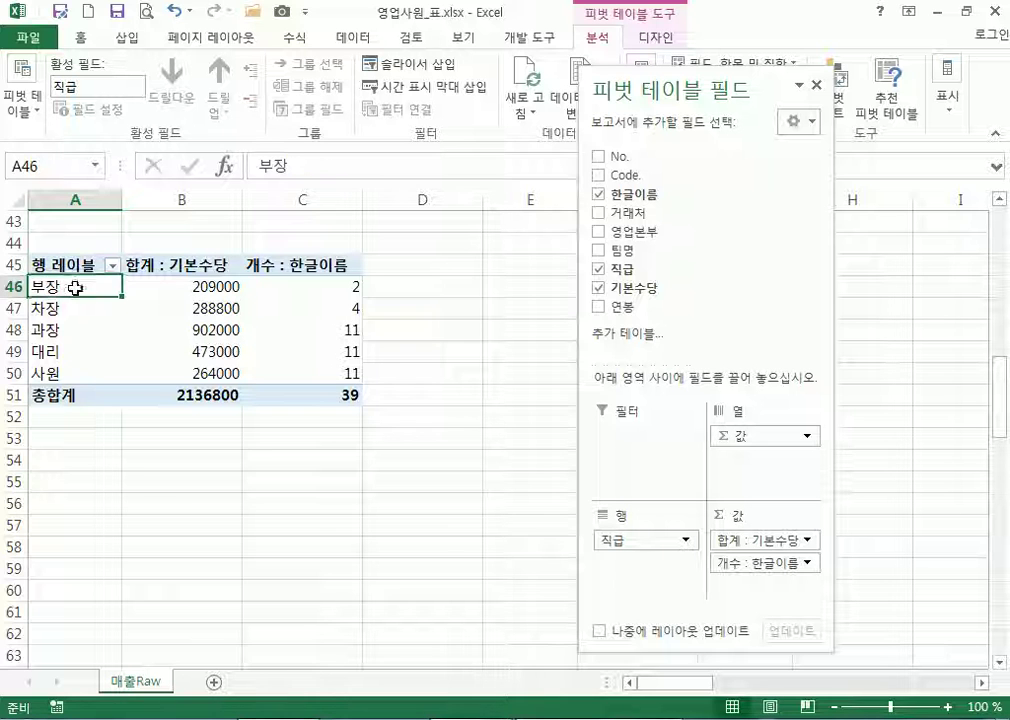
click(305, 289)
click(335, 311)
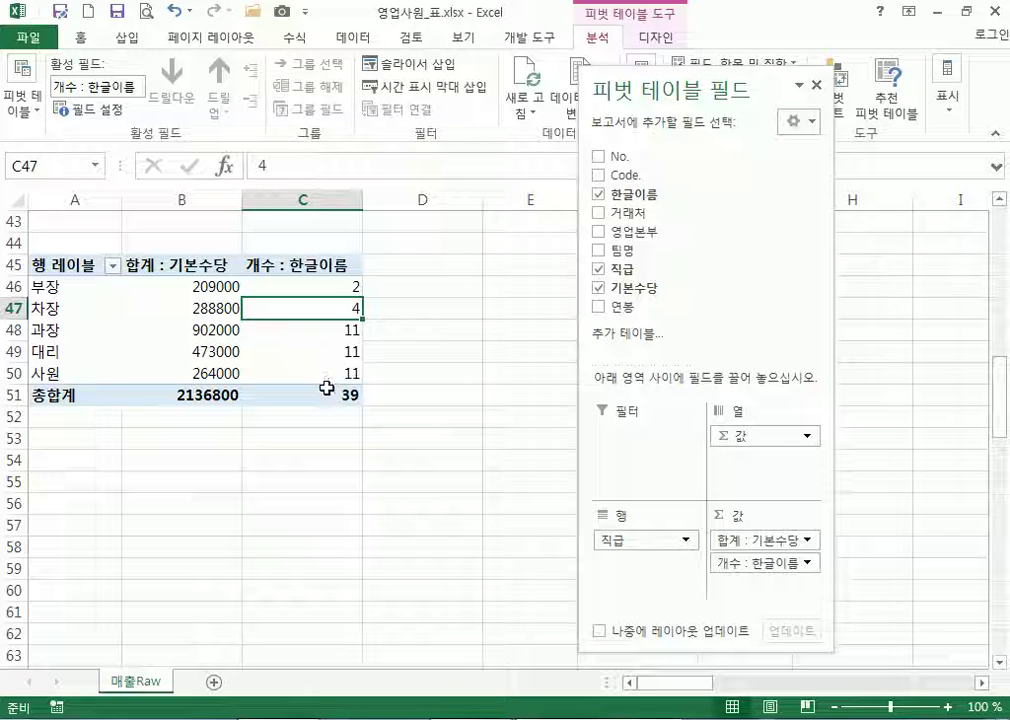
click(289, 266)
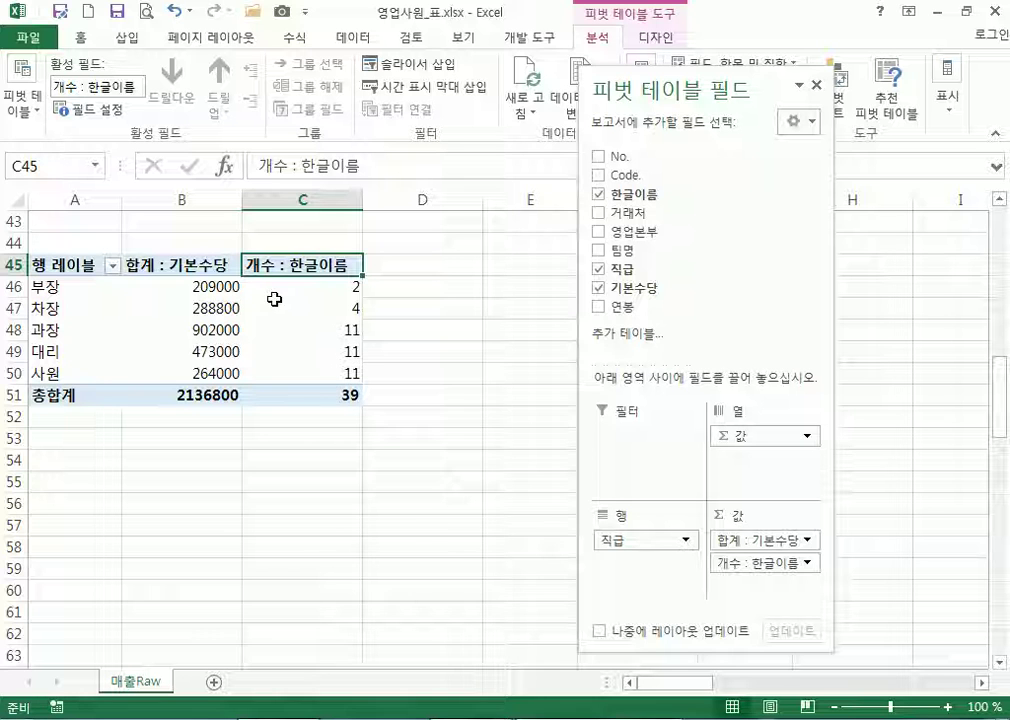
mouse_move(320, 385)
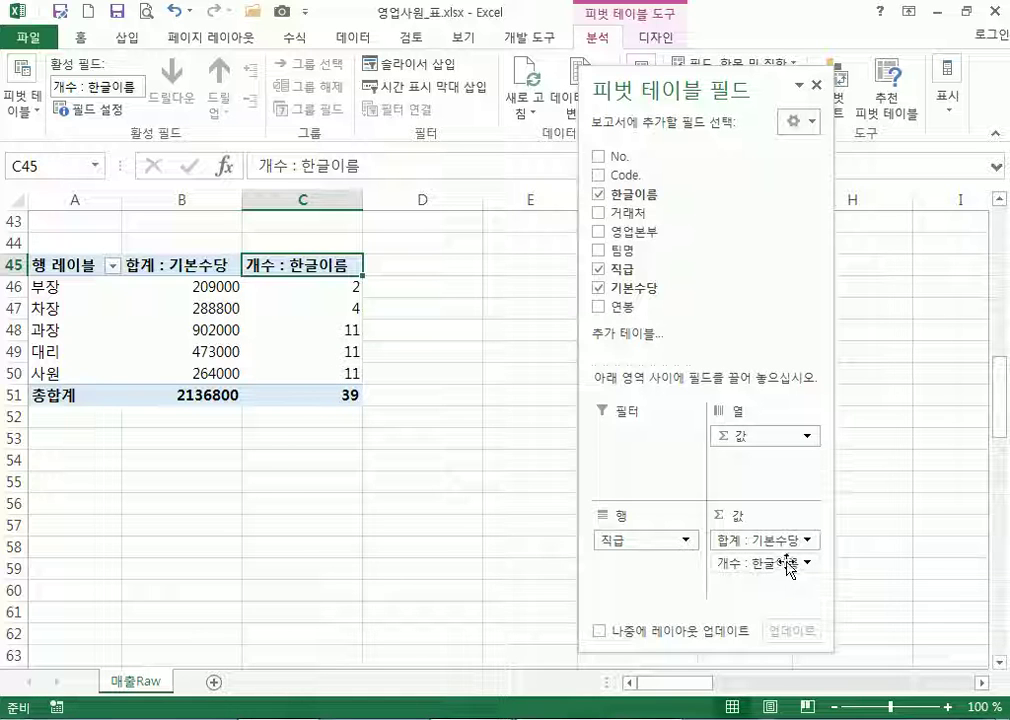
drag(783, 566, 385, 526)
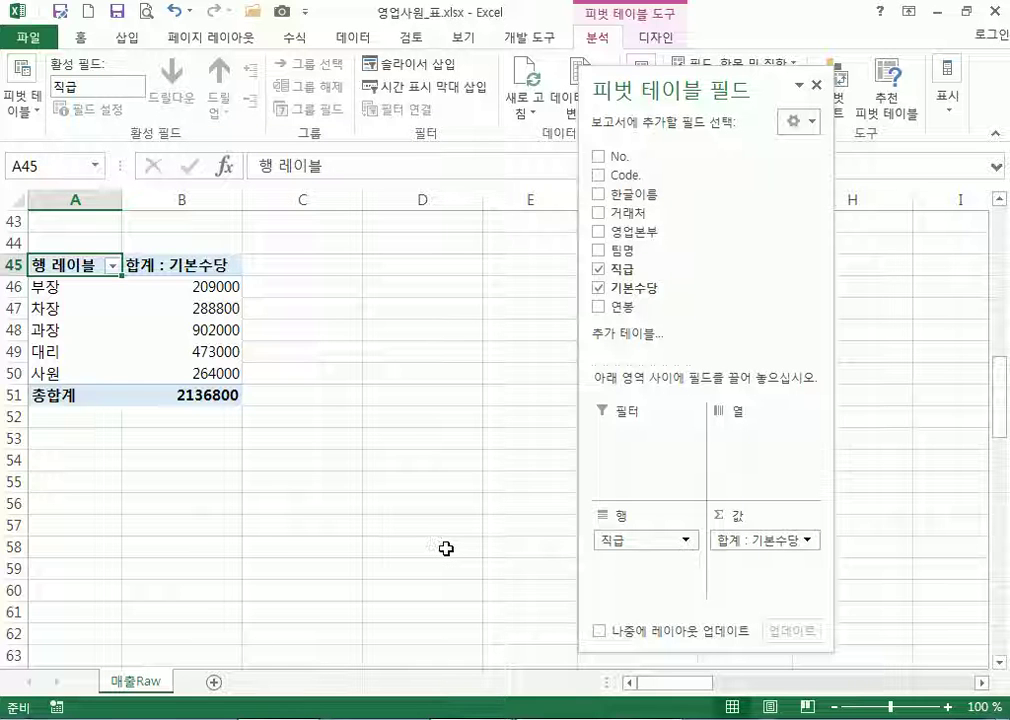
Replace 기본수당 with 연봉 in the pivot table's values area
drag(135, 290, 147, 368)
scroll(150, 330, up, 10)
scroll(327, 460, down, 9)
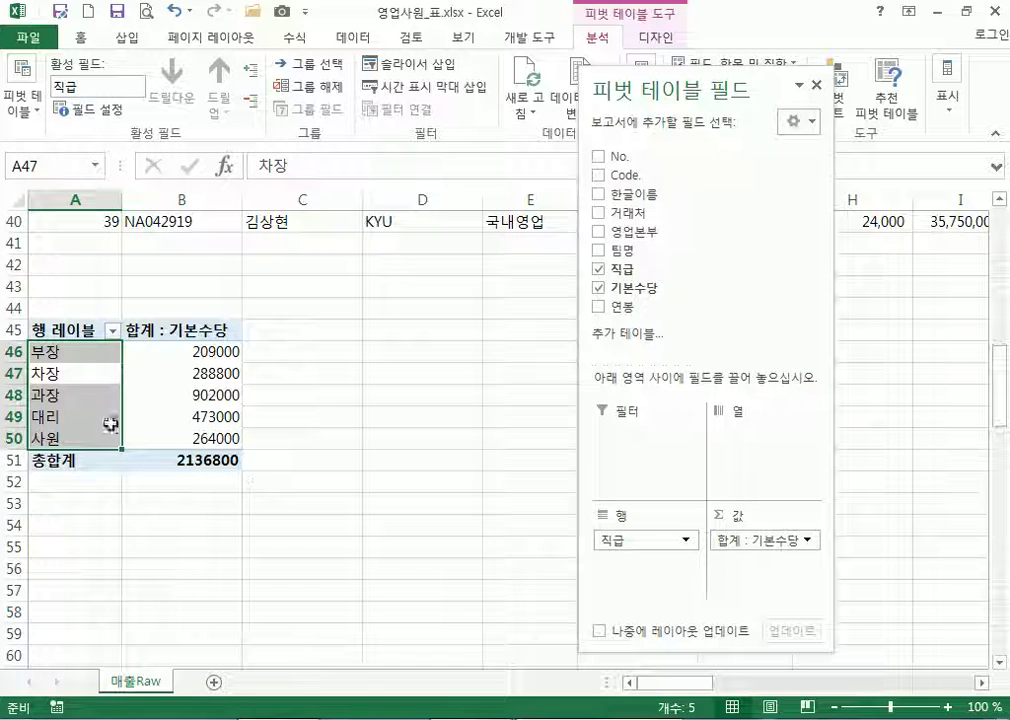
click(77, 352)
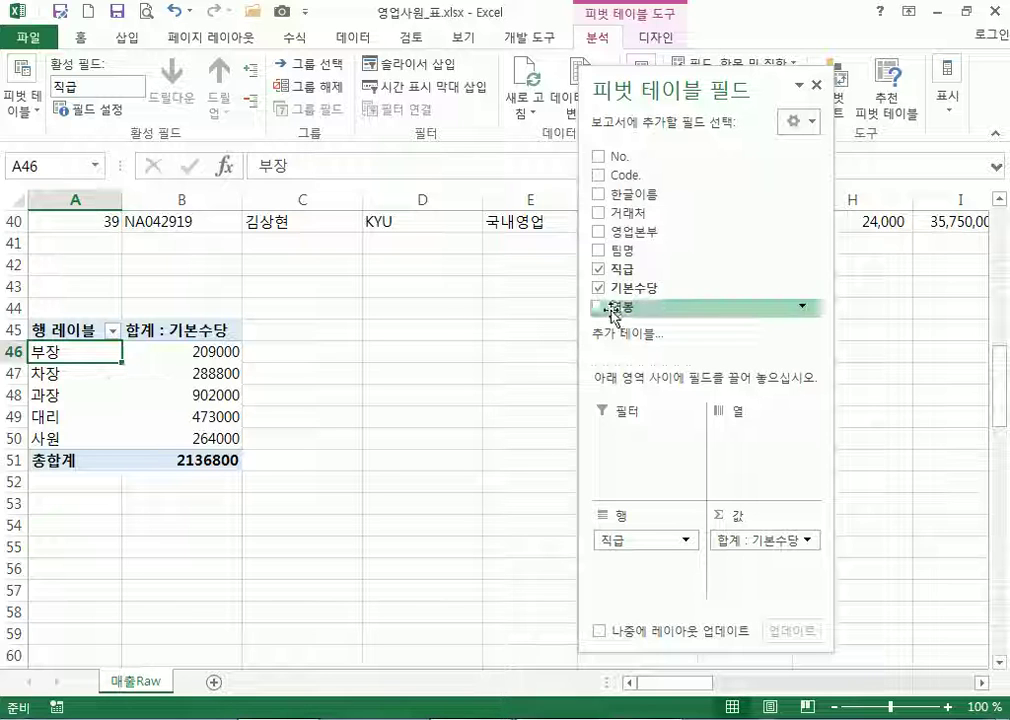
drag(766, 541, 545, 367)
drag(628, 307, 730, 541)
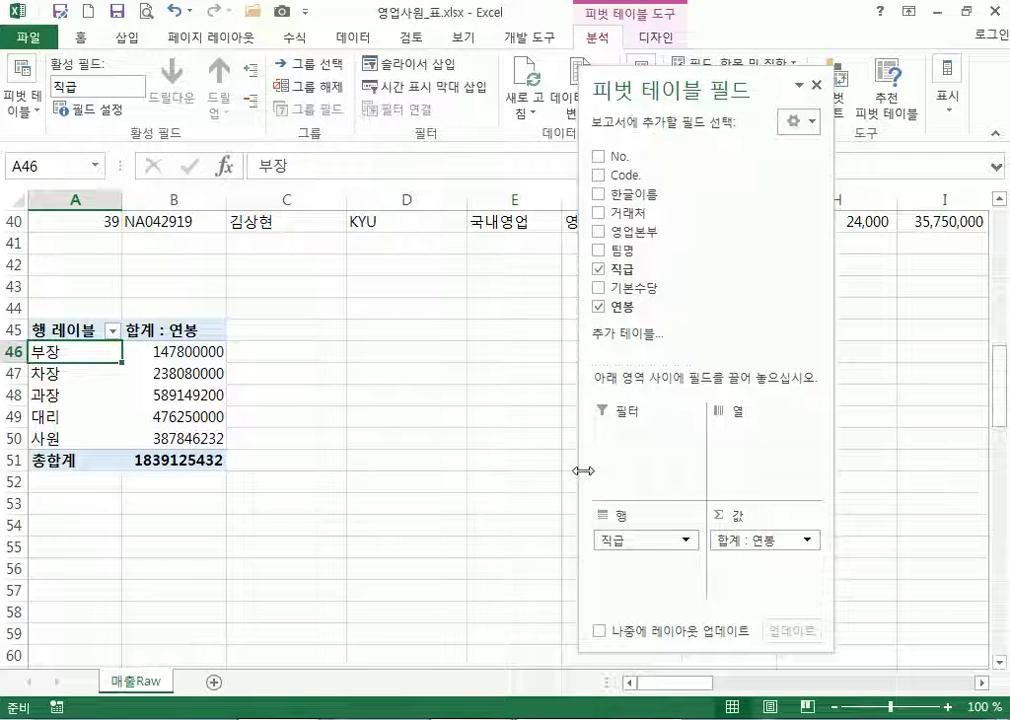
Change the value field settings of 연봉 so it is summarized by 평균 (average) instead of sum
mouse_move(201, 447)
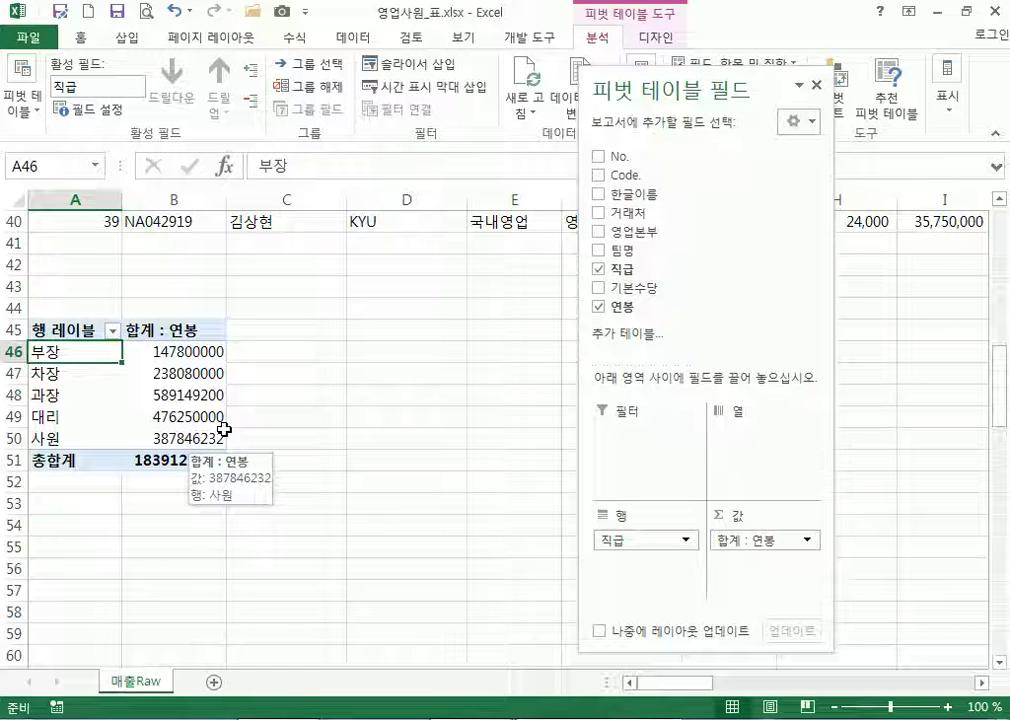
click(142, 336)
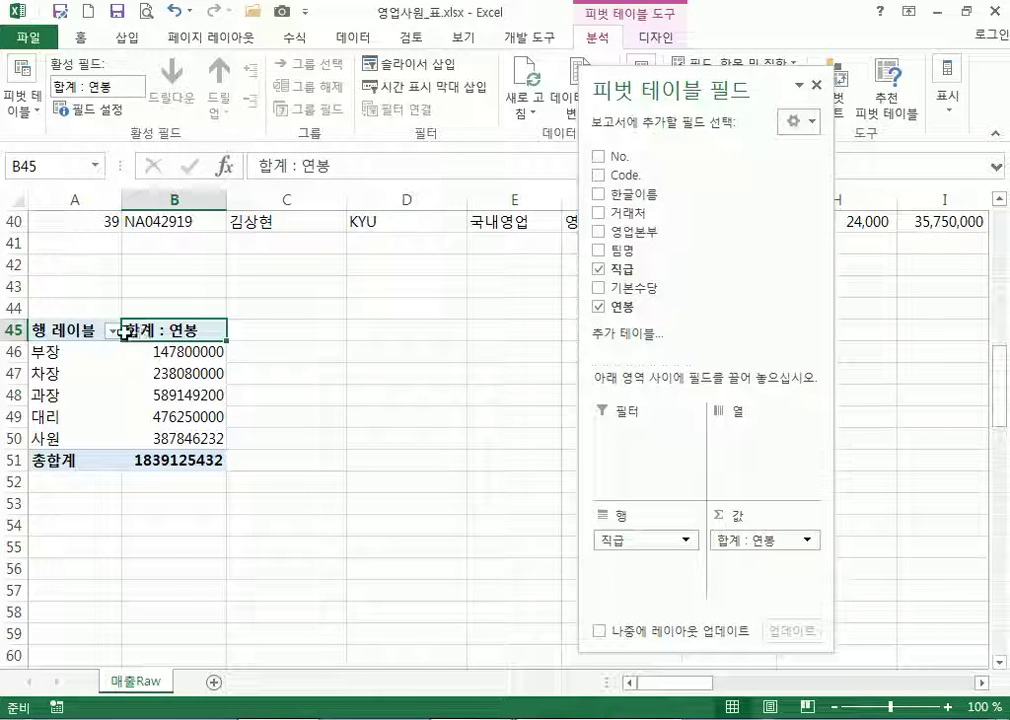
click(751, 545)
click(748, 544)
click(747, 543)
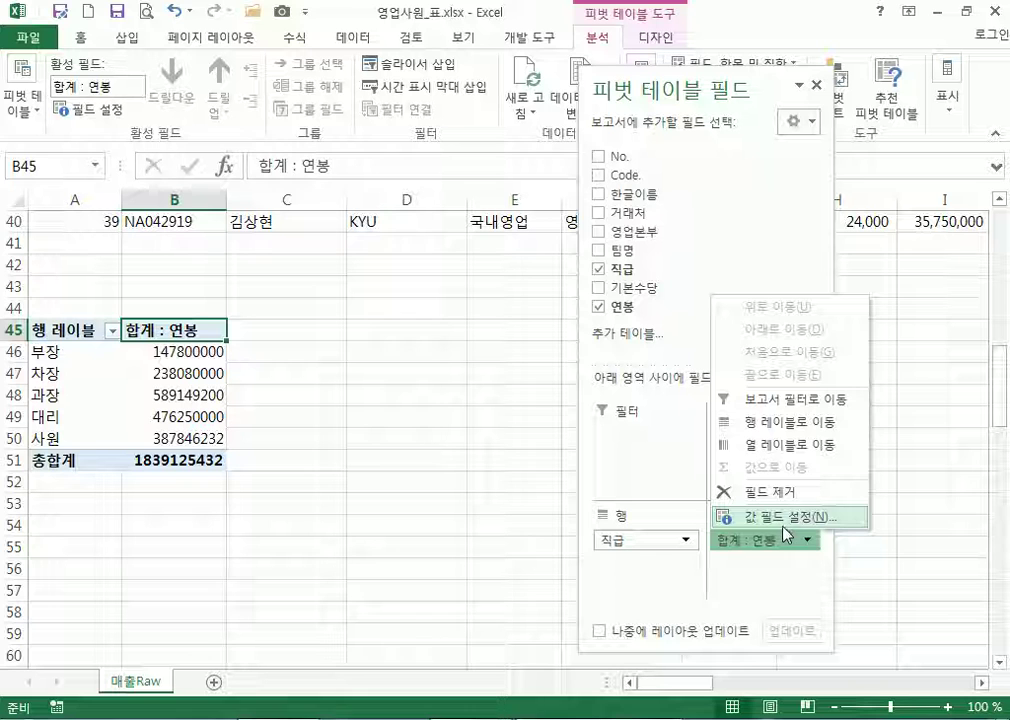
click(764, 543)
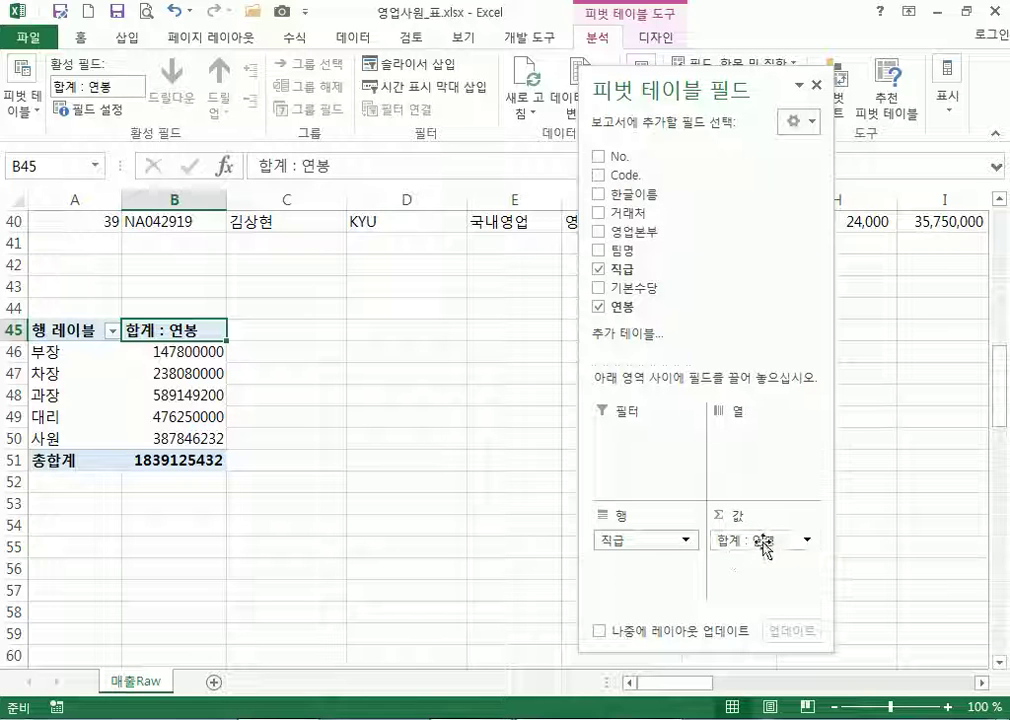
click(762, 543)
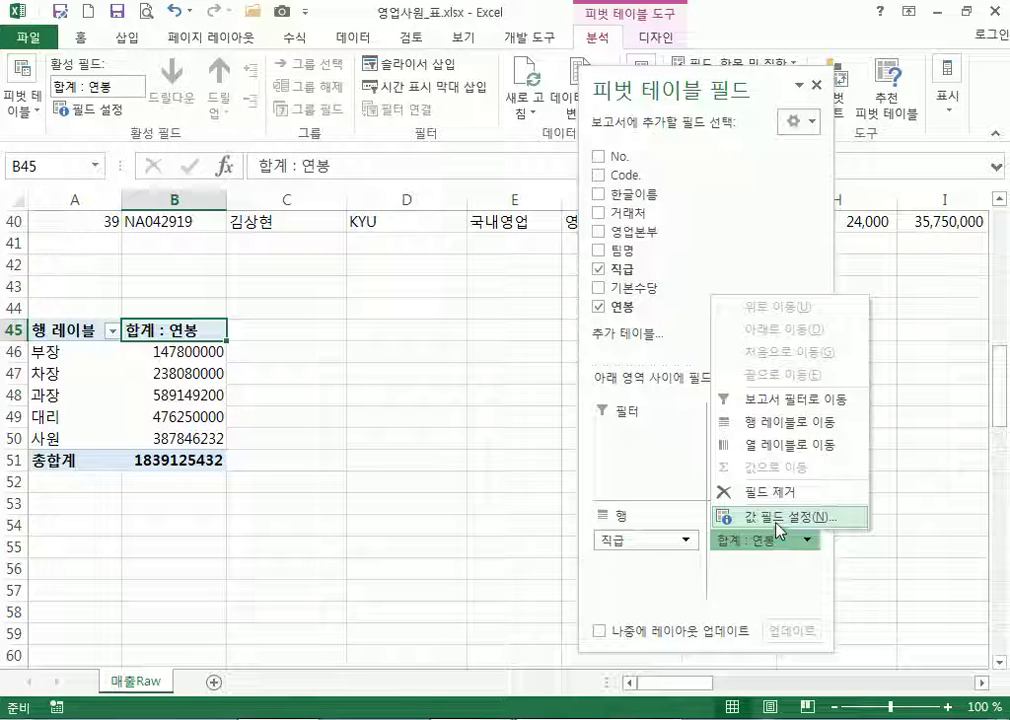
click(777, 520)
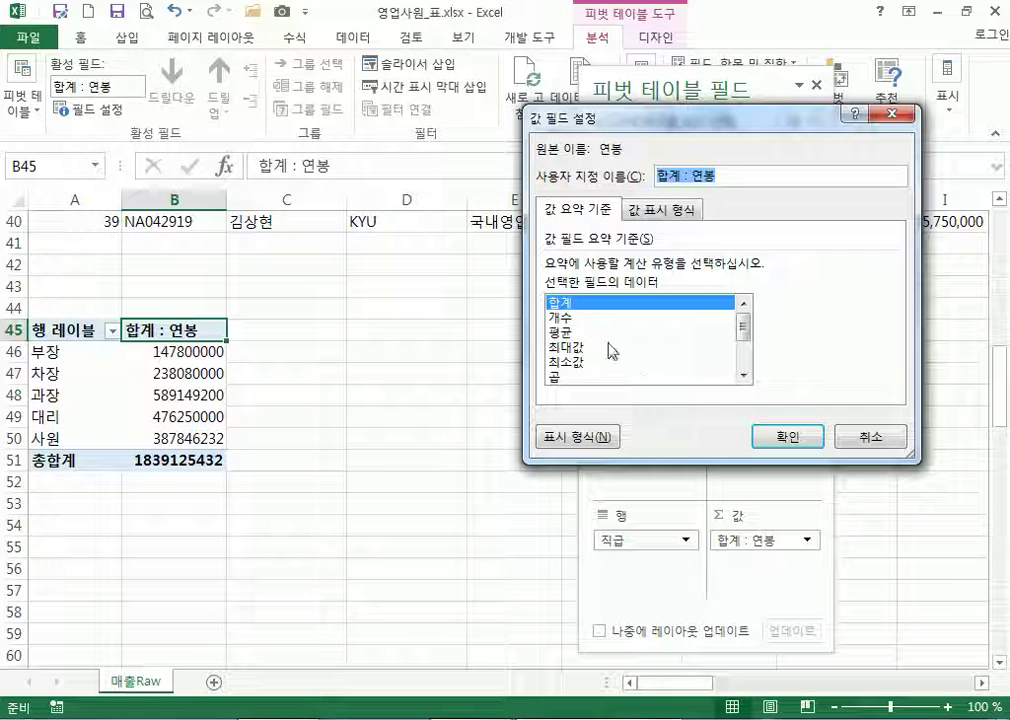
click(580, 332)
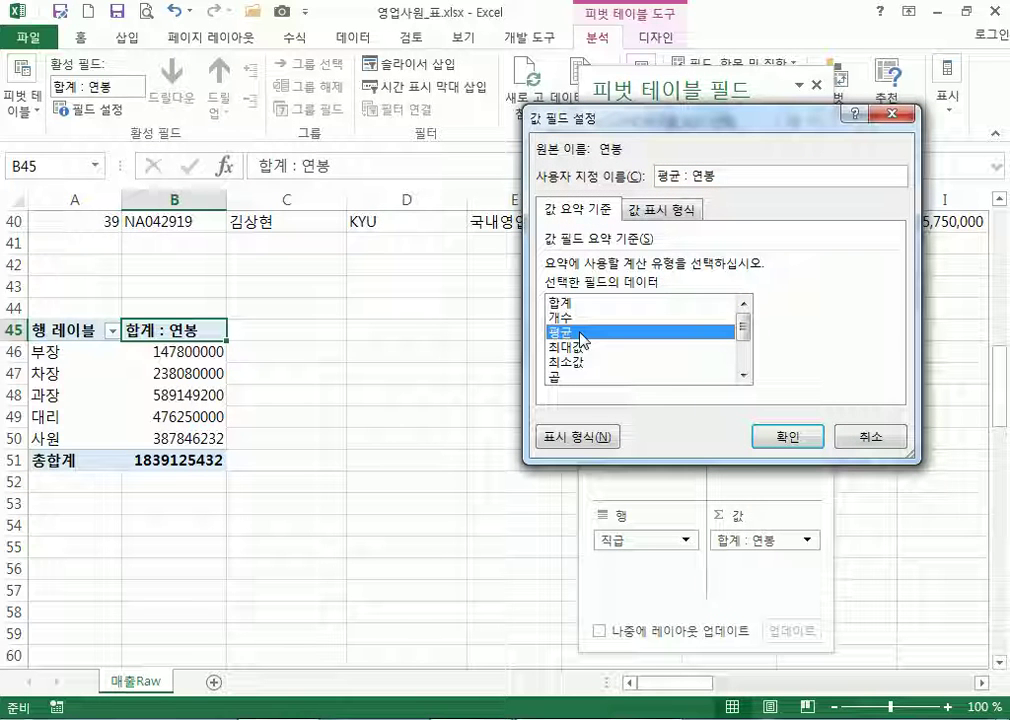
click(789, 437)
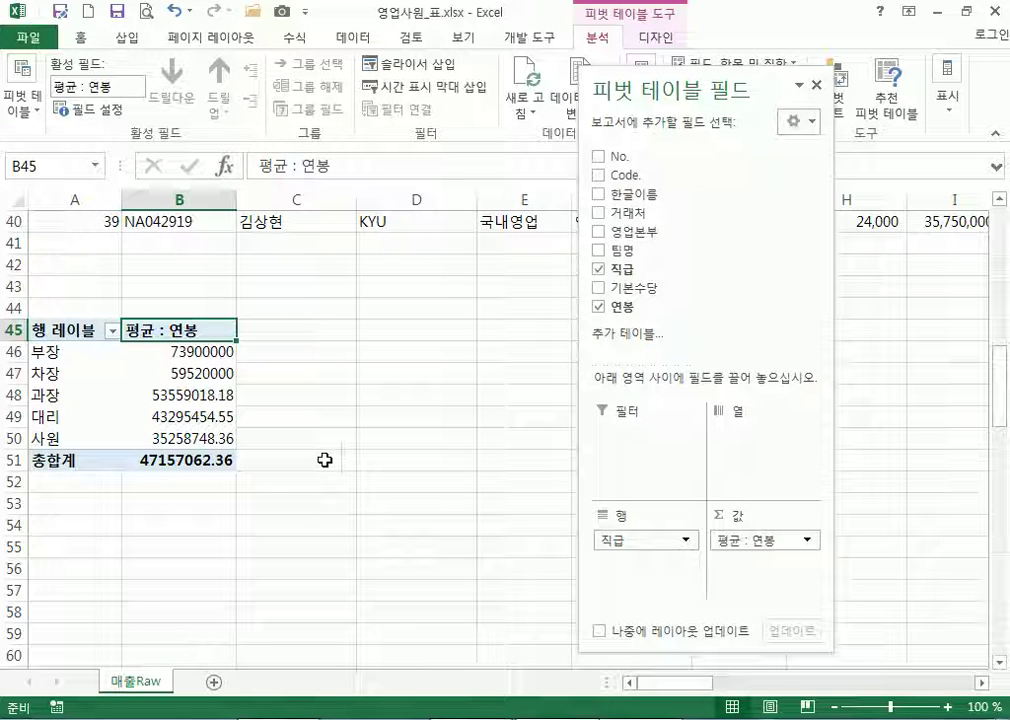
Format the average salary values in B46:B51 with the comma style and dock the pivot field list back beside the sheet
drag(158, 352, 158, 463)
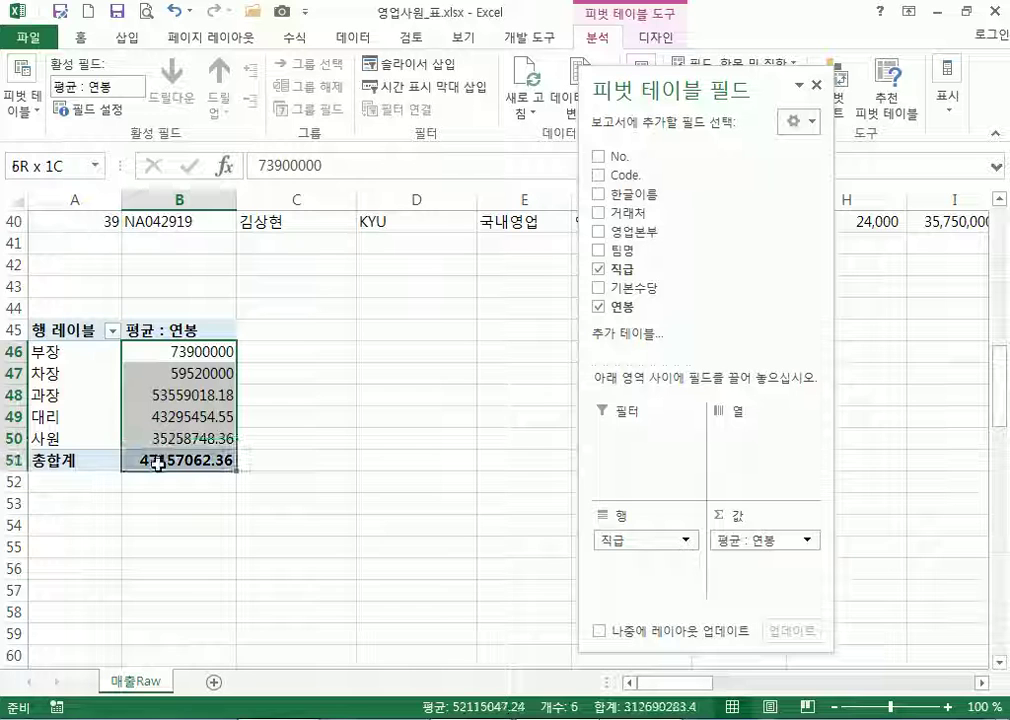
drag(151, 354, 147, 461)
drag(643, 74, 771, 110)
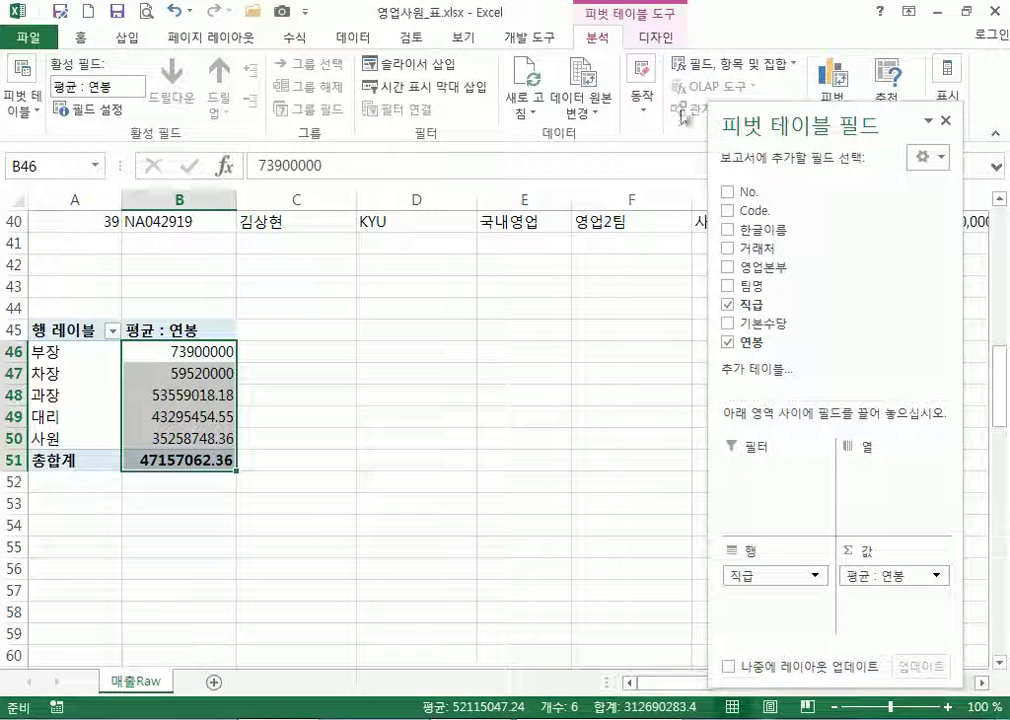
click(80, 38)
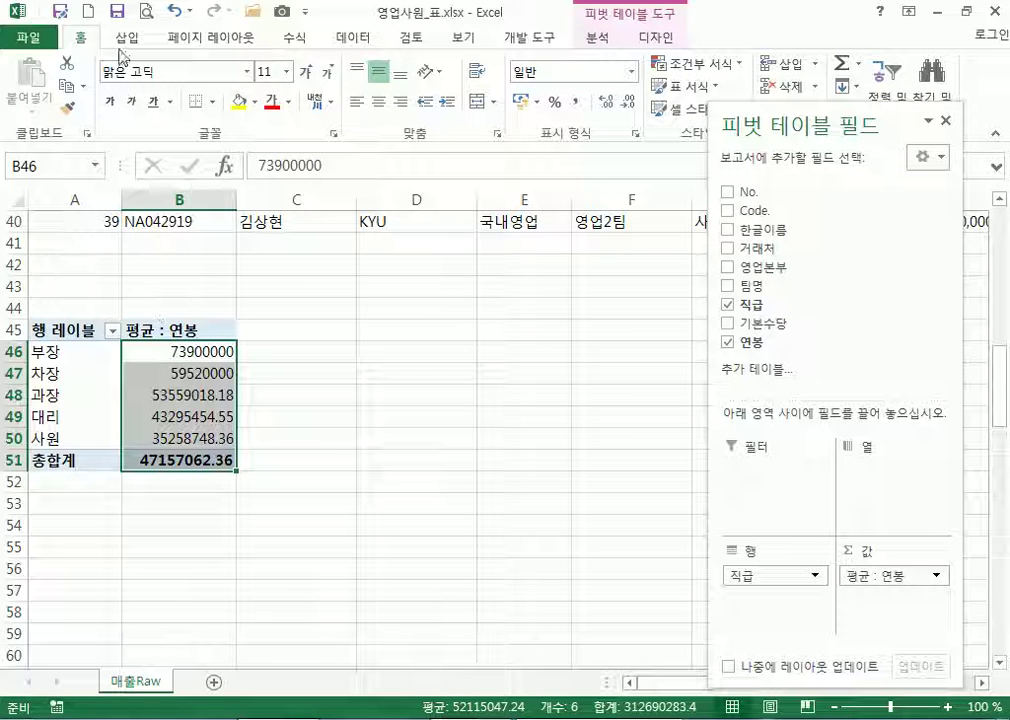
click(578, 108)
double_click(850, 128)
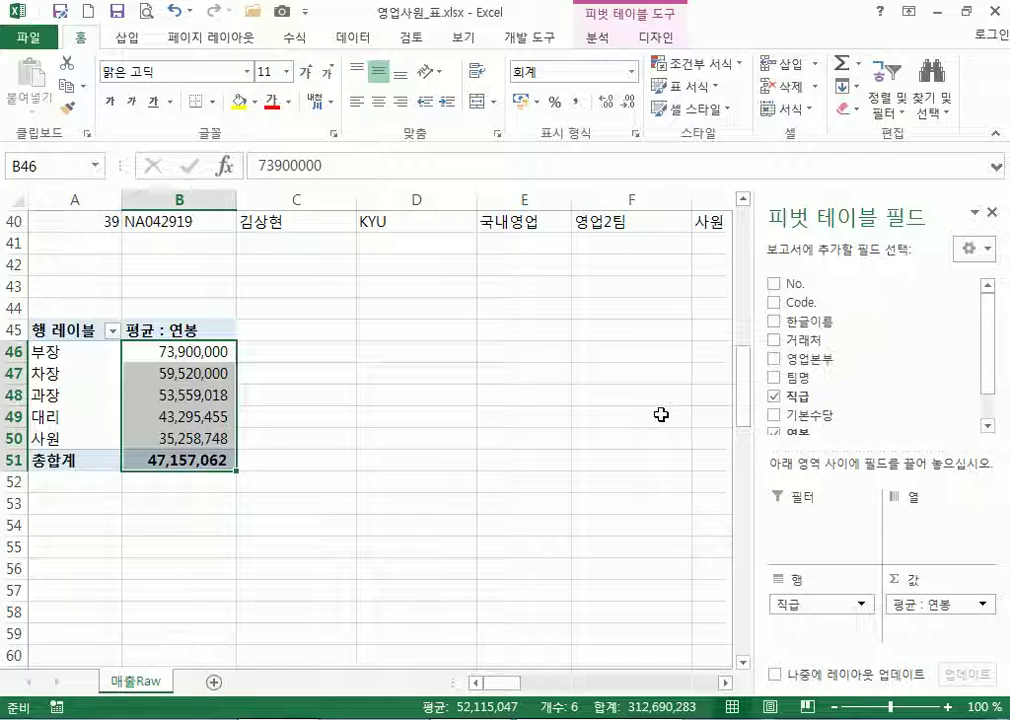
click(139, 464)
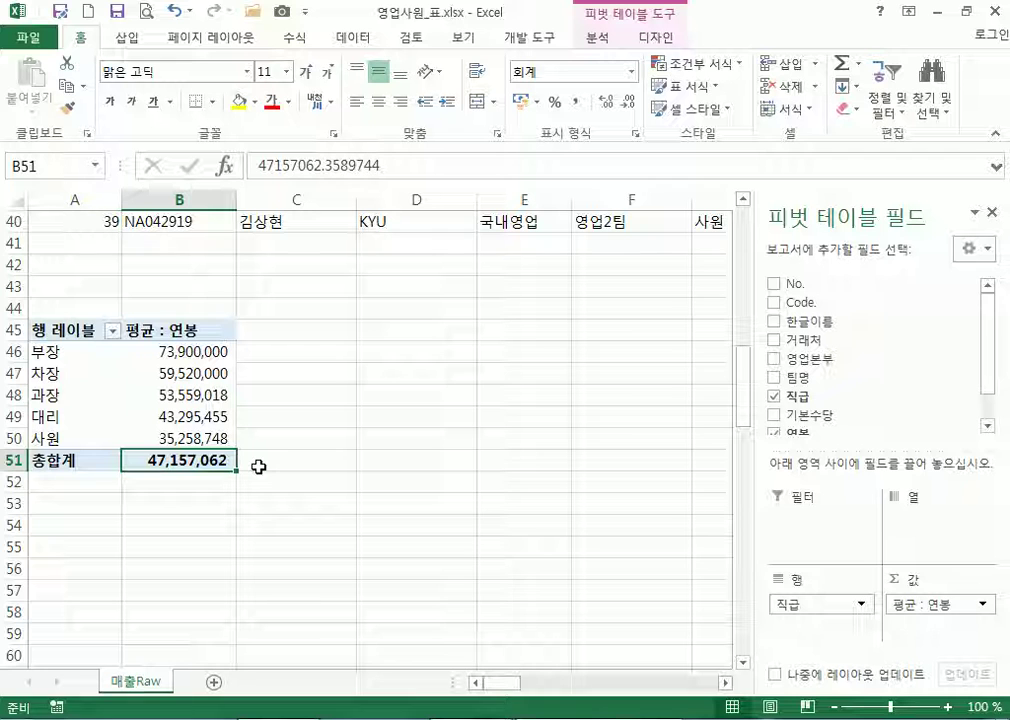
Examine the pivot table's average 연봉 for each 직급, from 부장 down to 사원
click(152, 354)
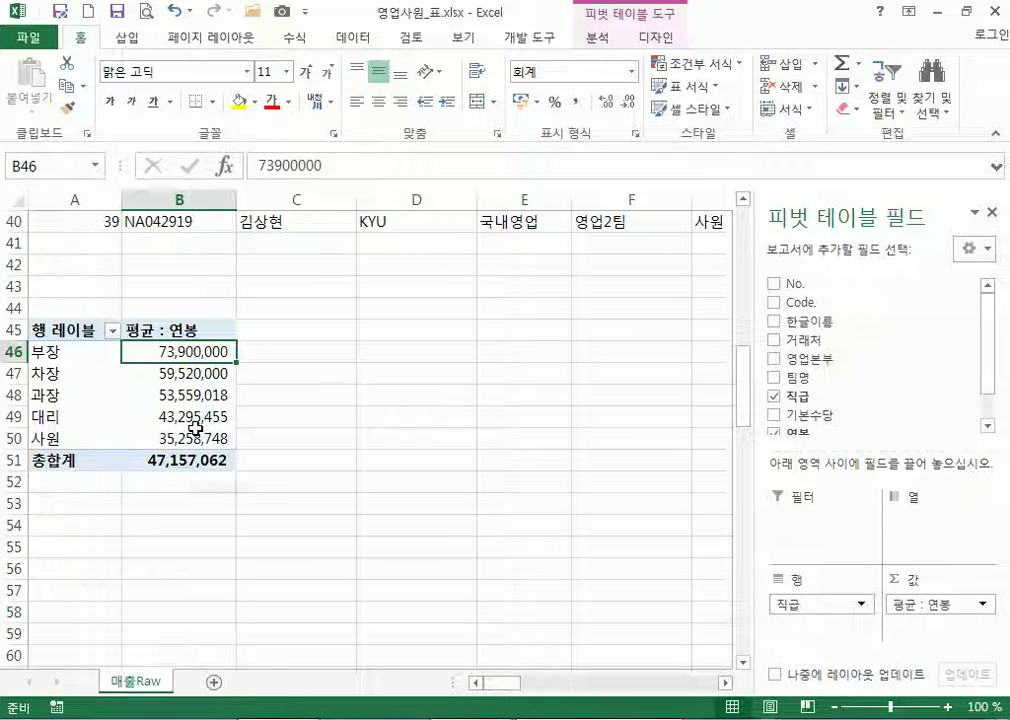
click(136, 374)
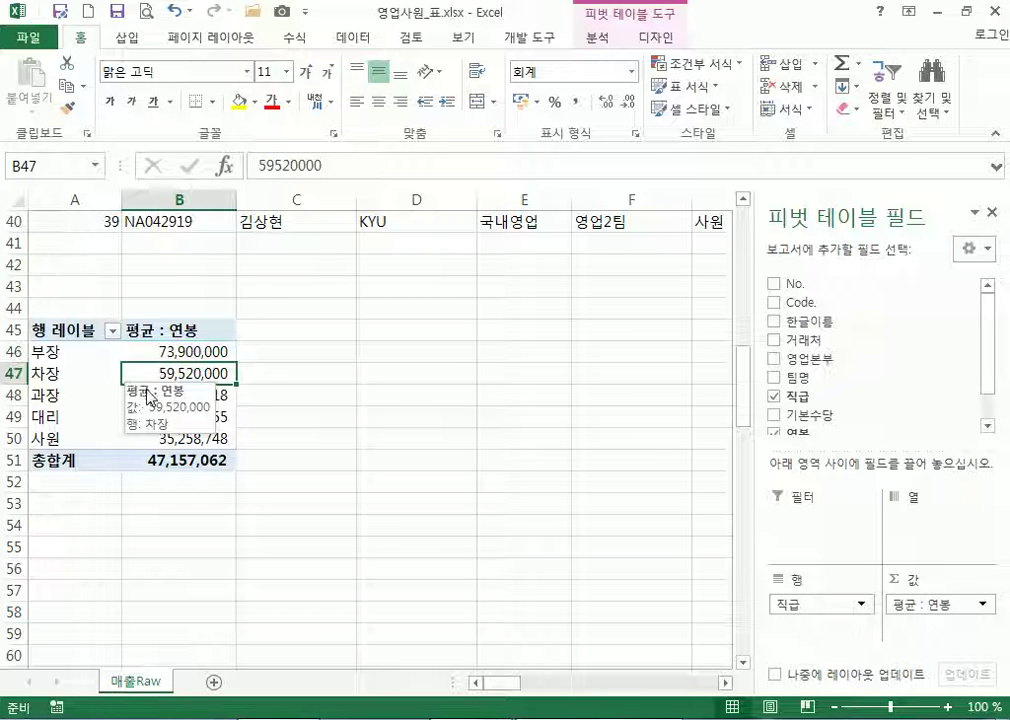
click(178, 394)
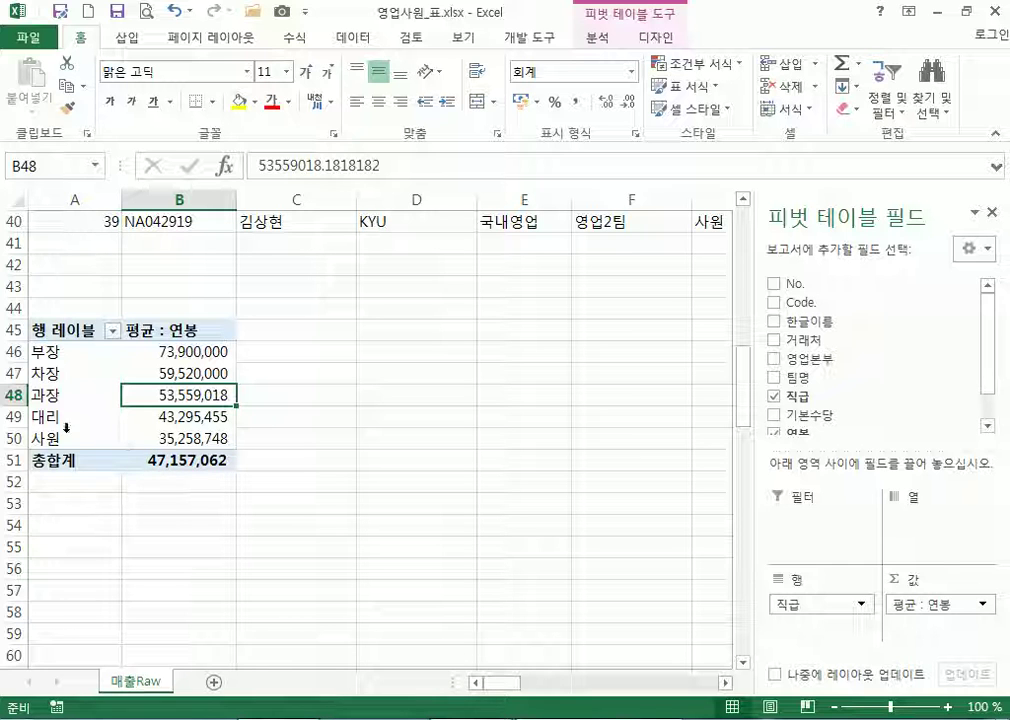
click(146, 441)
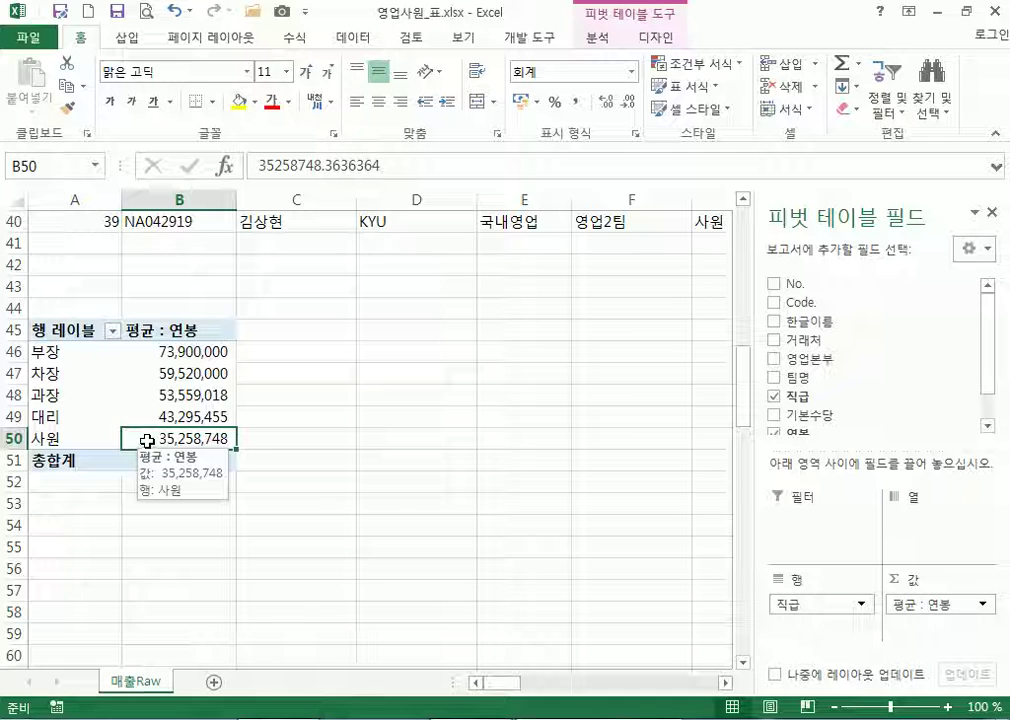
click(142, 351)
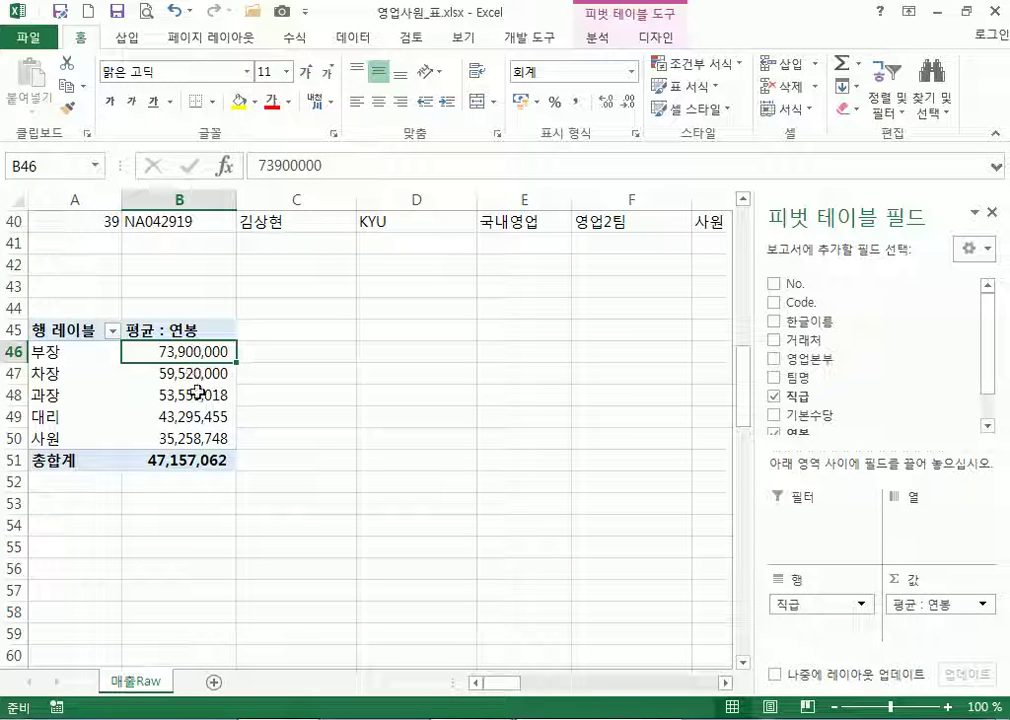
mouse_move(188, 432)
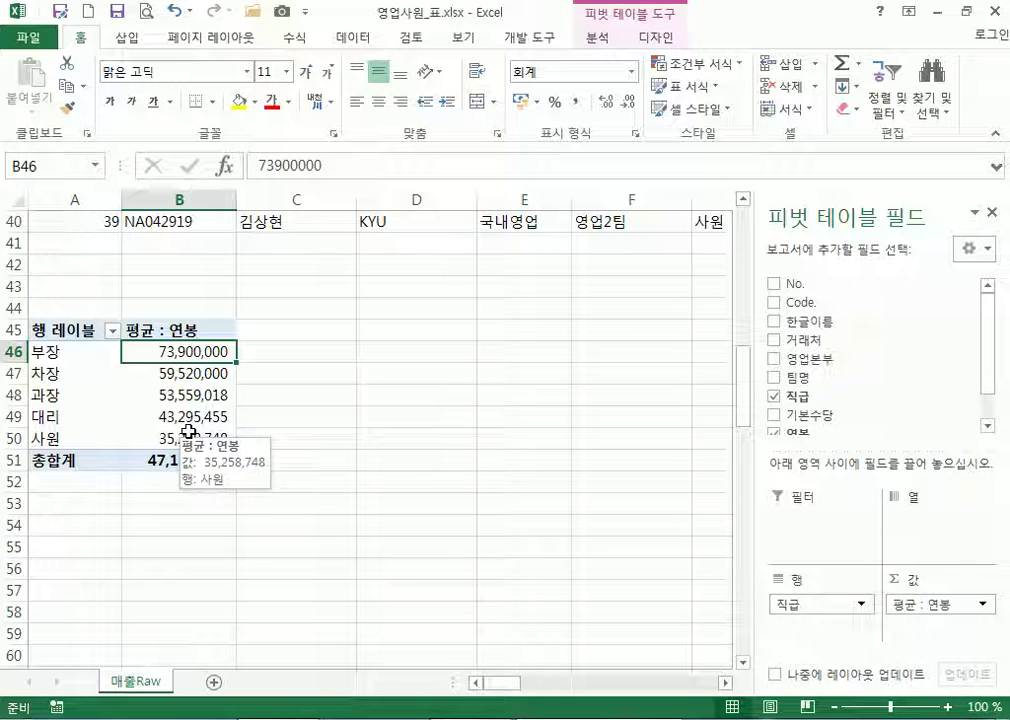
mouse_move(202, 387)
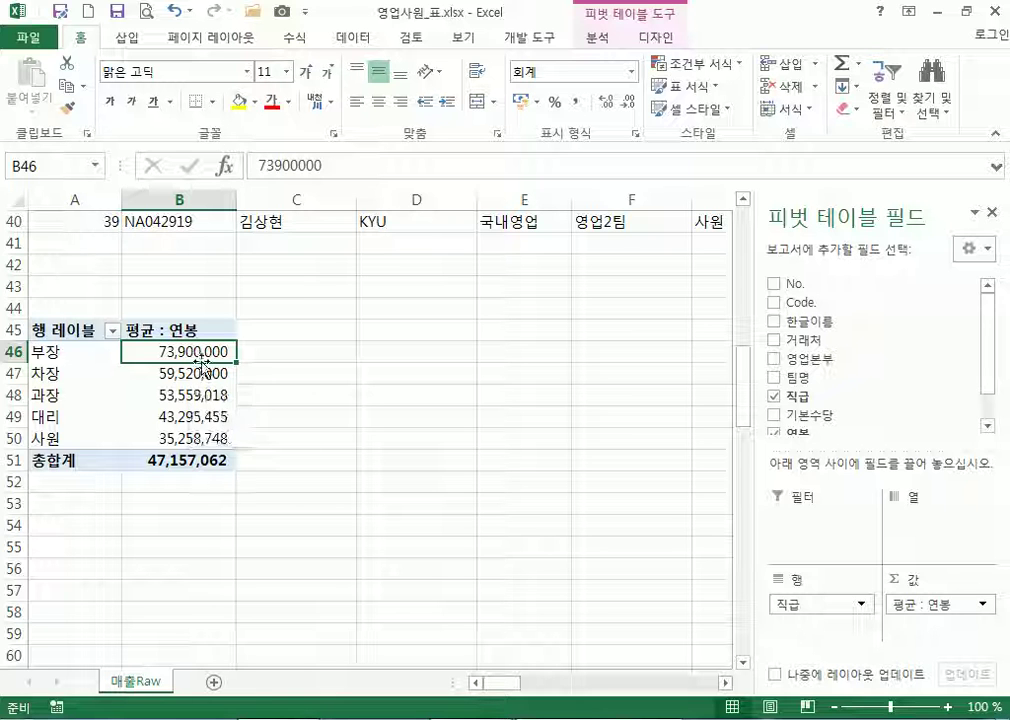
Check the 직급 and 영업본부 columns in the source data above the pivot table
scroll(311, 289, up, 8)
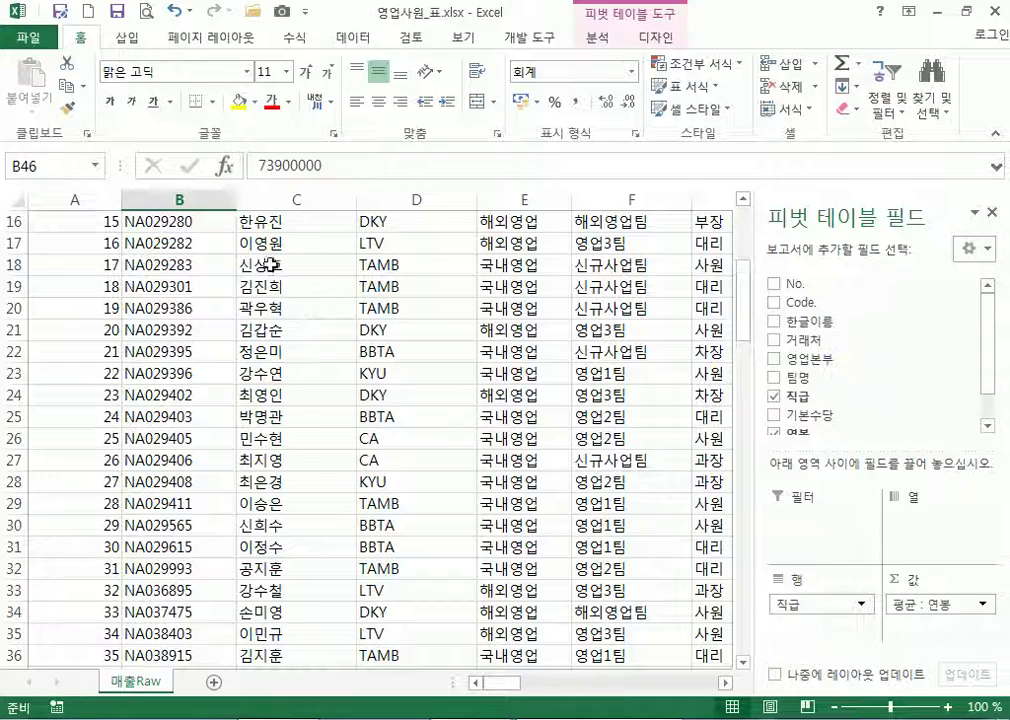
click(271, 265)
scroll(583, 416, up, 4)
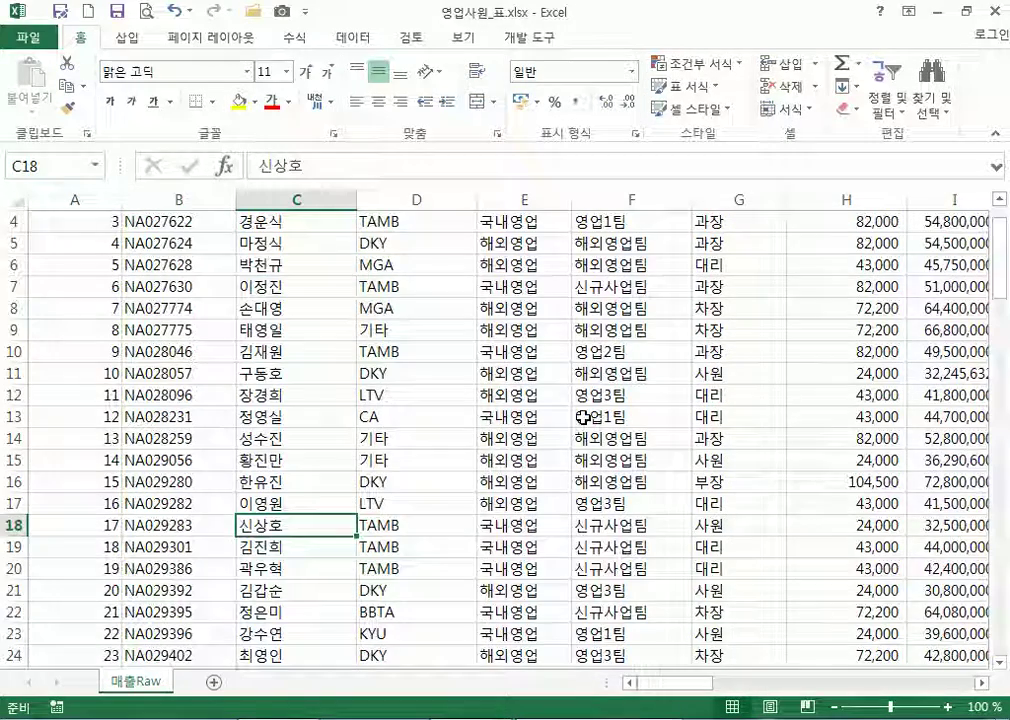
scroll(583, 416, up, 1)
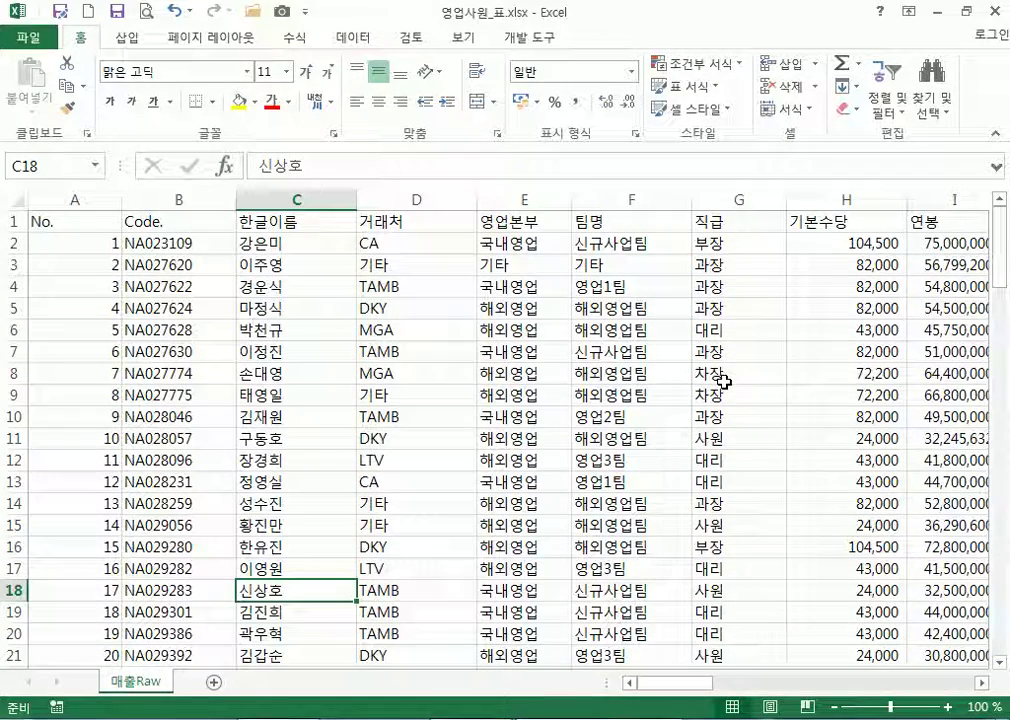
click(713, 243)
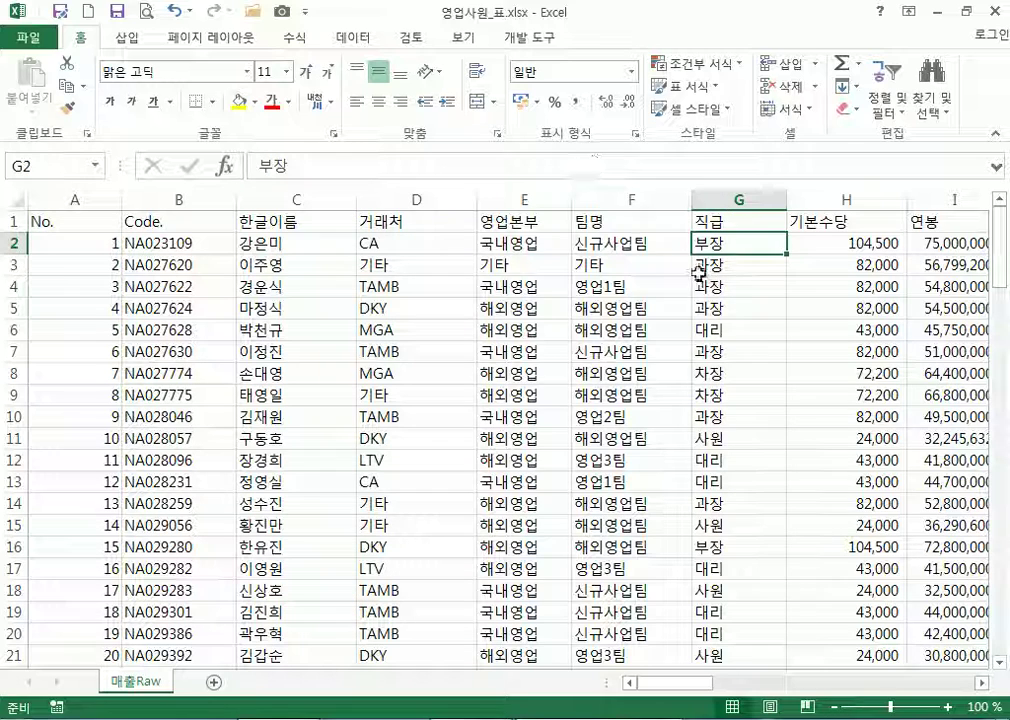
click(513, 308)
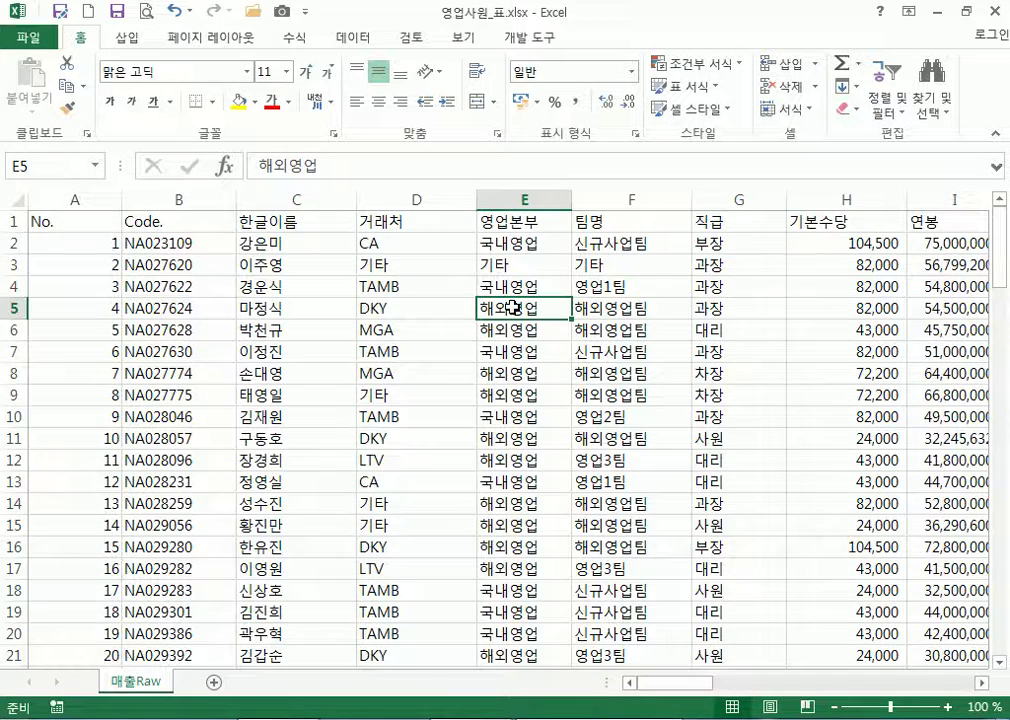
Add 영업본부 to the pivot table's columns area to split the average 연봉 by sales division
scroll(513, 308, down, 16)
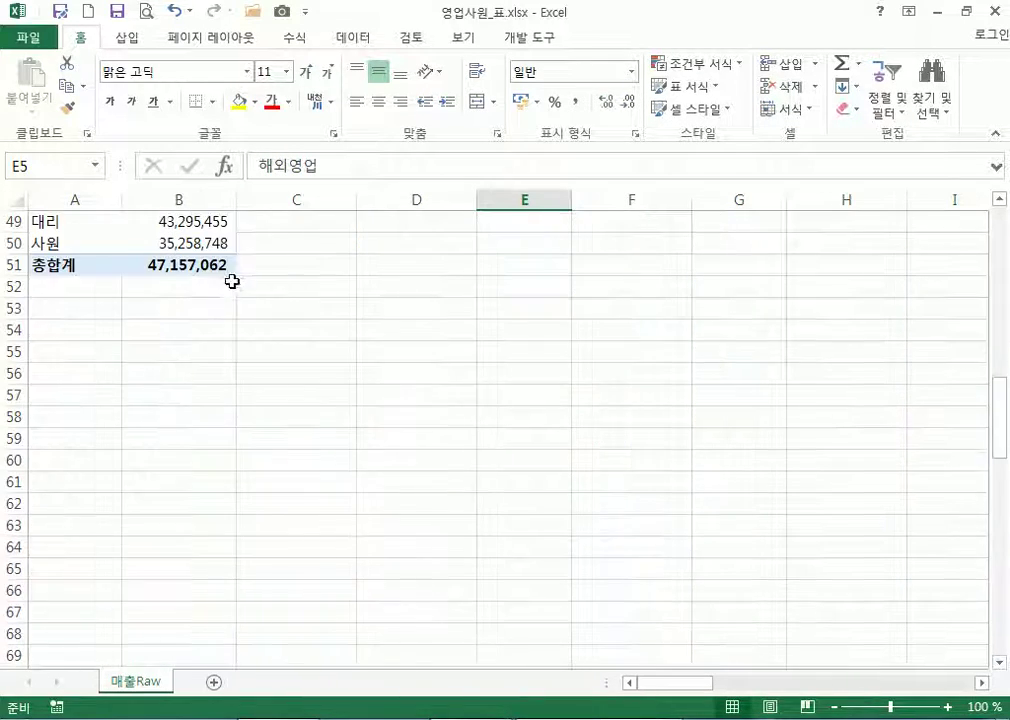
scroll(252, 286, up, 3)
click(155, 370)
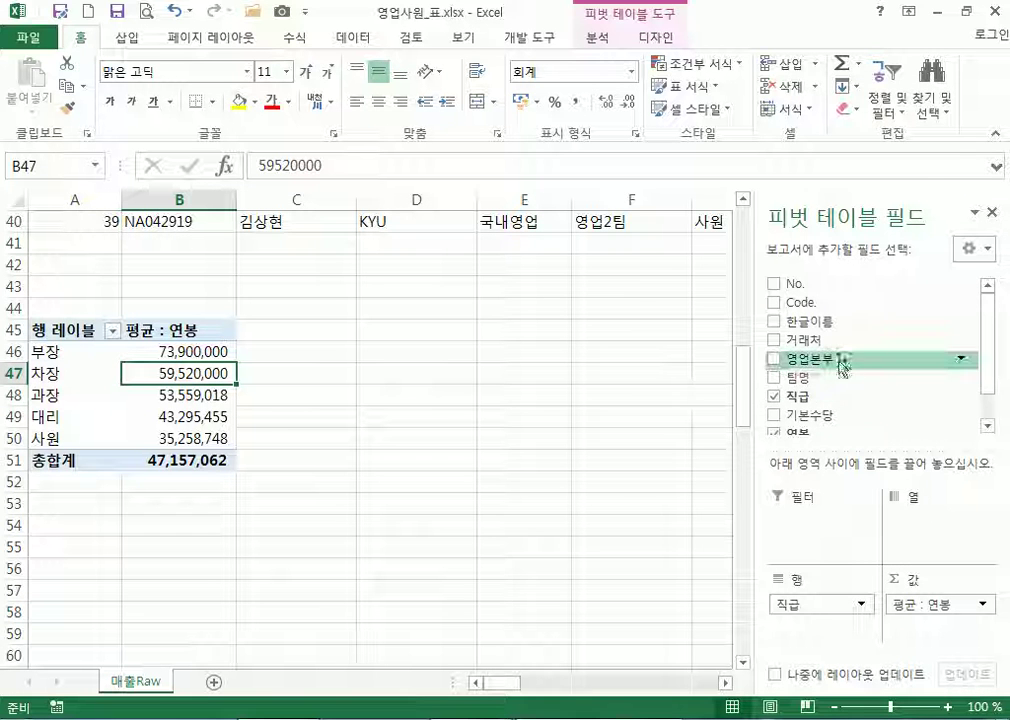
drag(818, 358, 938, 534)
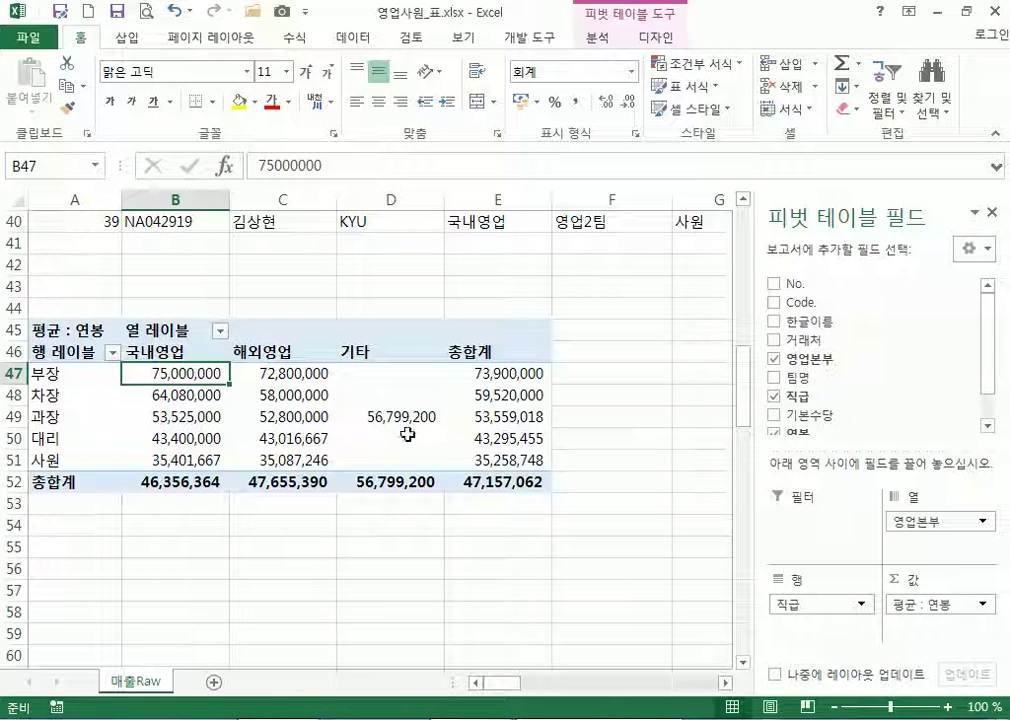
mouse_move(209, 414)
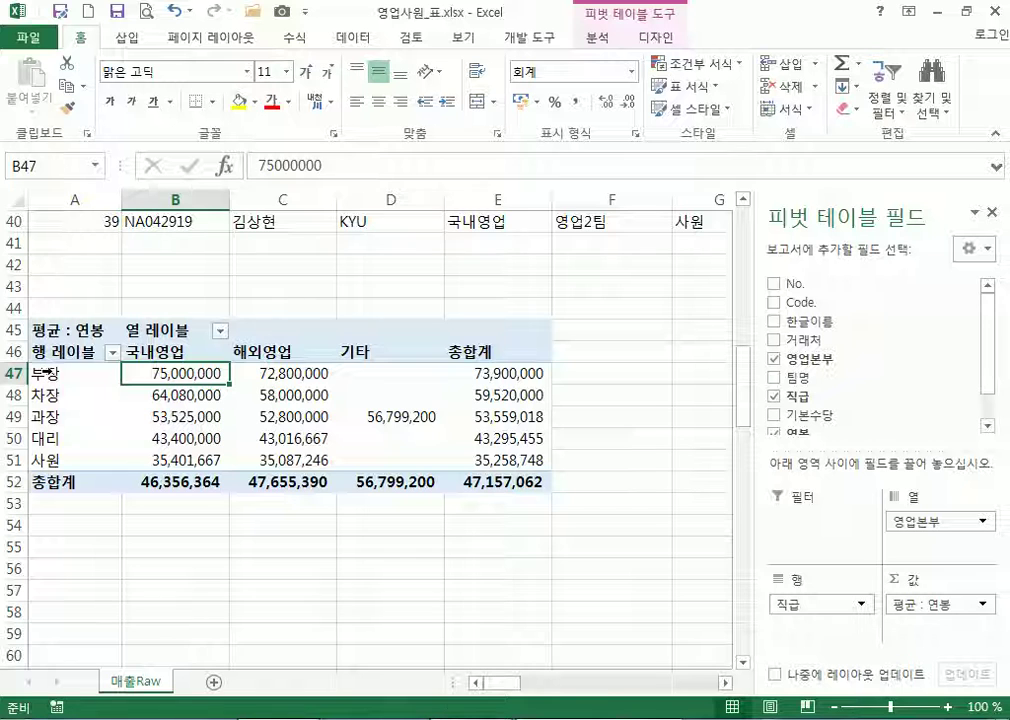
Try both sort directions on the pivot table's 직급 row labels and leave them in ascending order
click(48, 370)
click(191, 373)
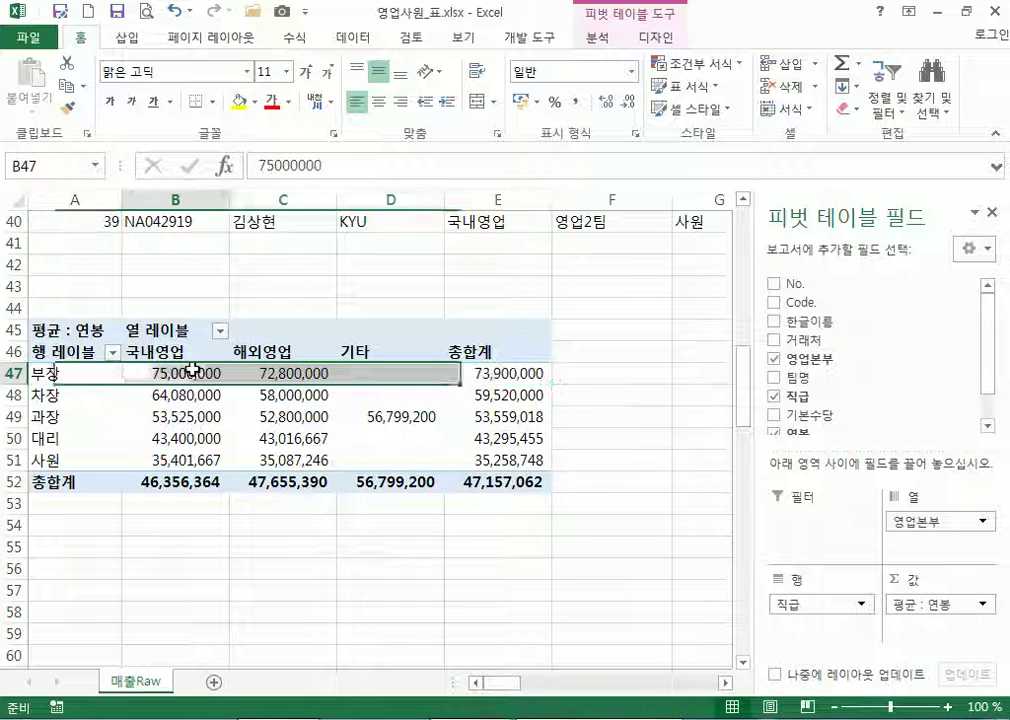
click(65, 365)
click(67, 376)
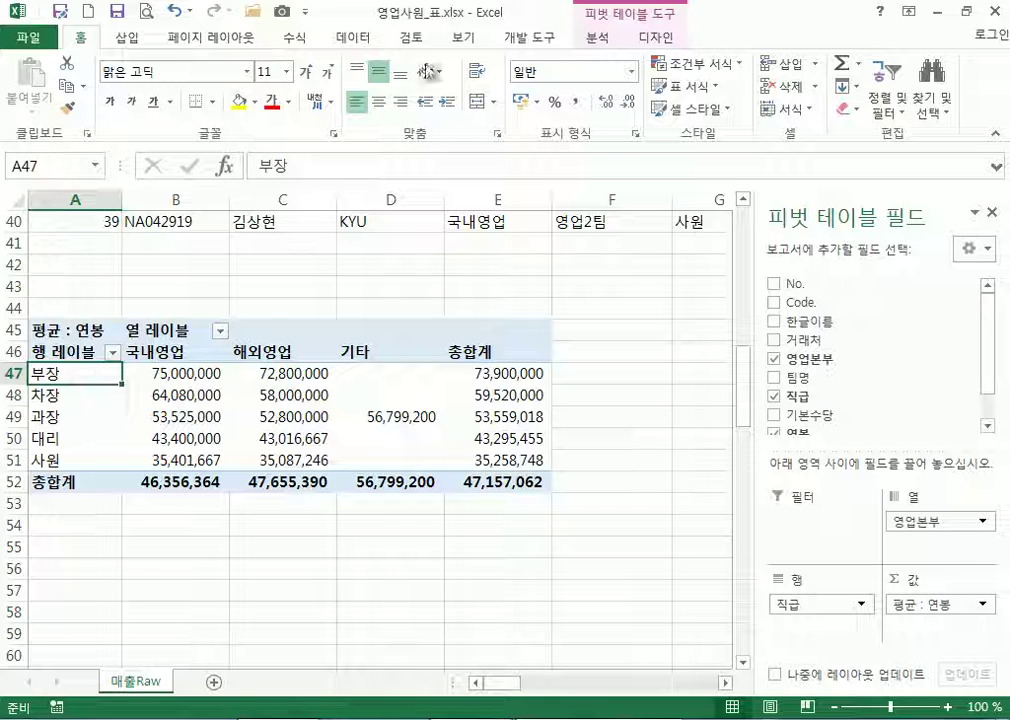
click(597, 37)
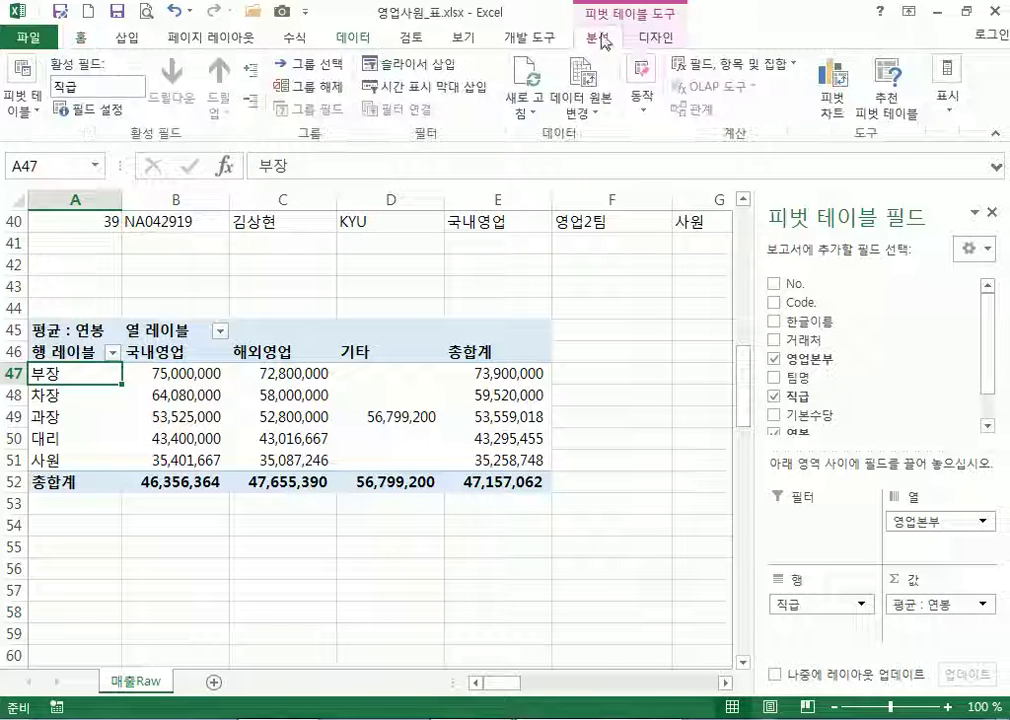
click(667, 40)
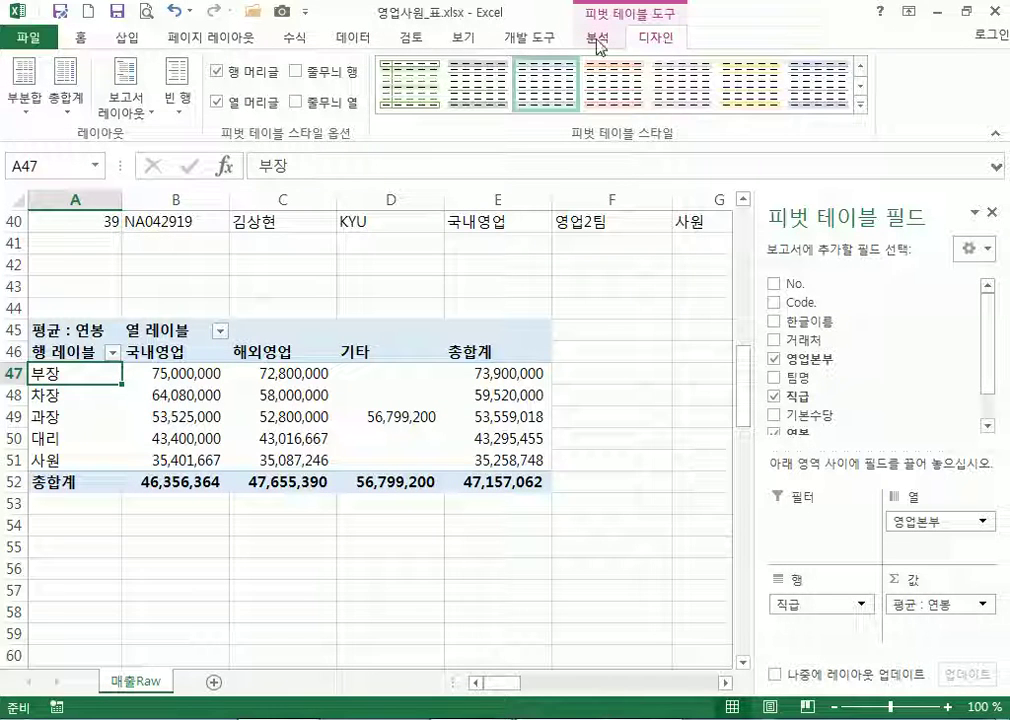
click(597, 44)
click(355, 38)
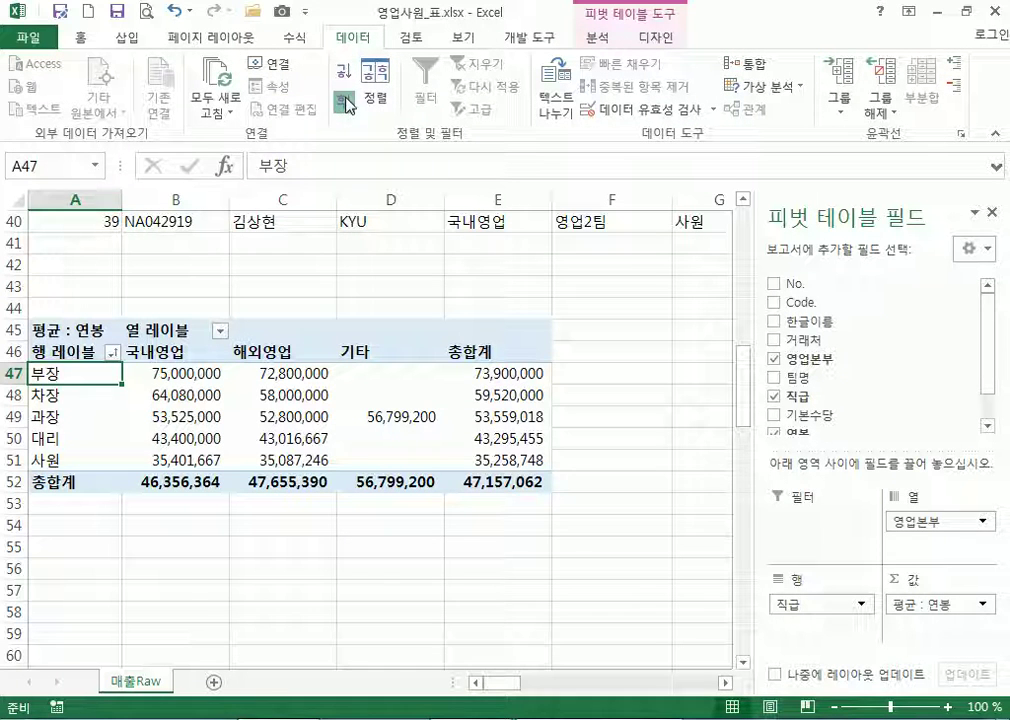
click(345, 74)
click(343, 100)
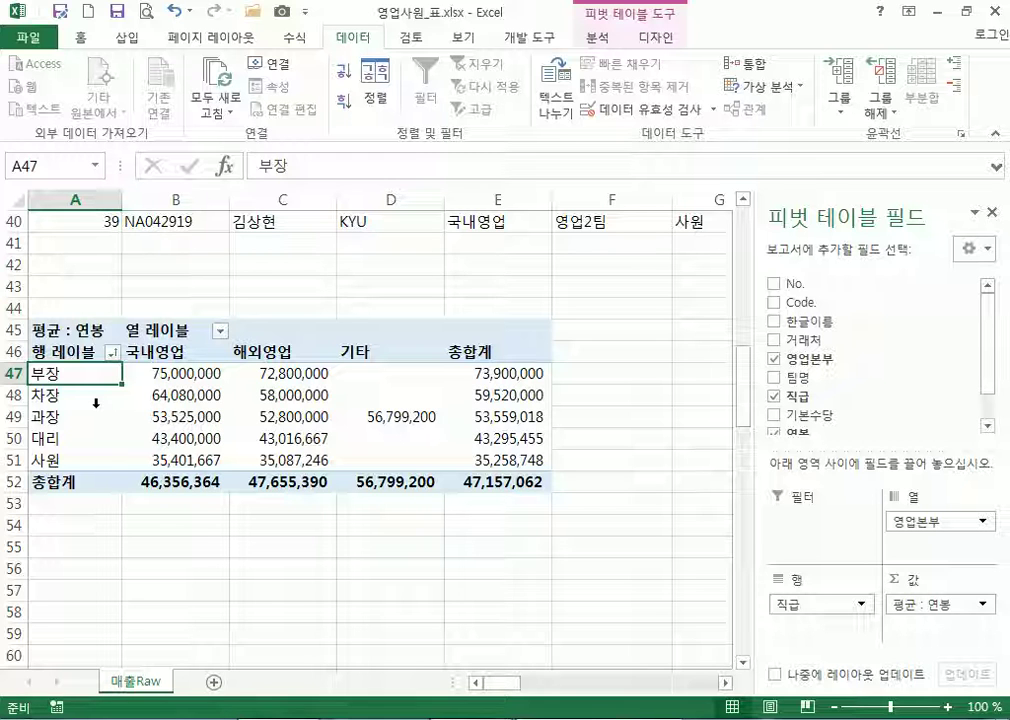
Review the sort settings and additional sort options for 직급, and close them without changing anything
click(377, 99)
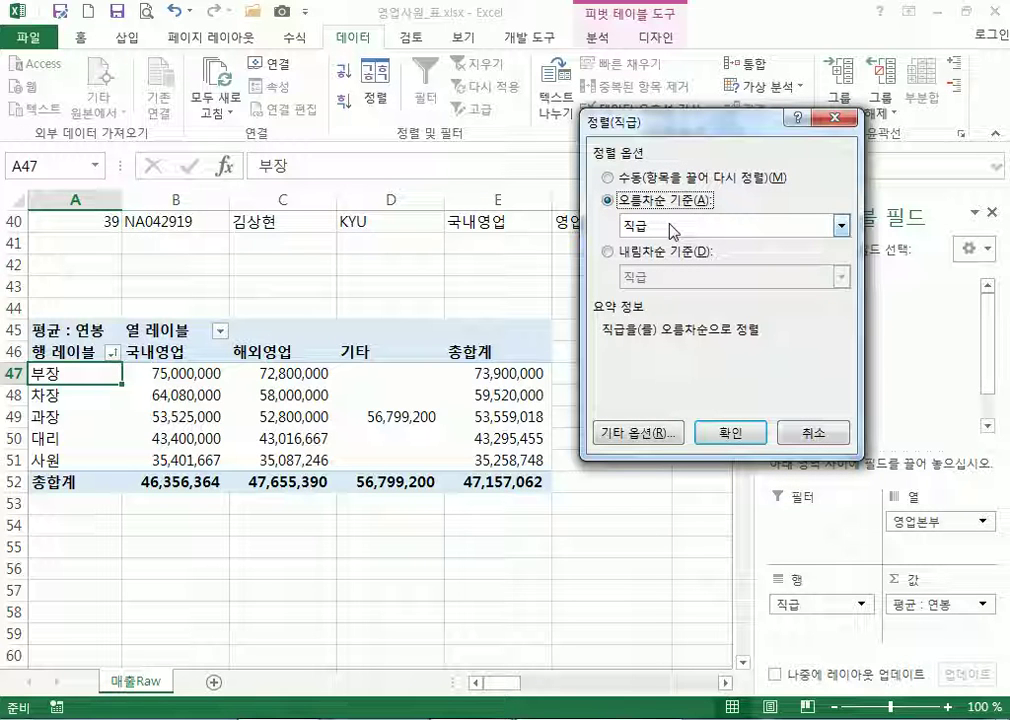
click(638, 432)
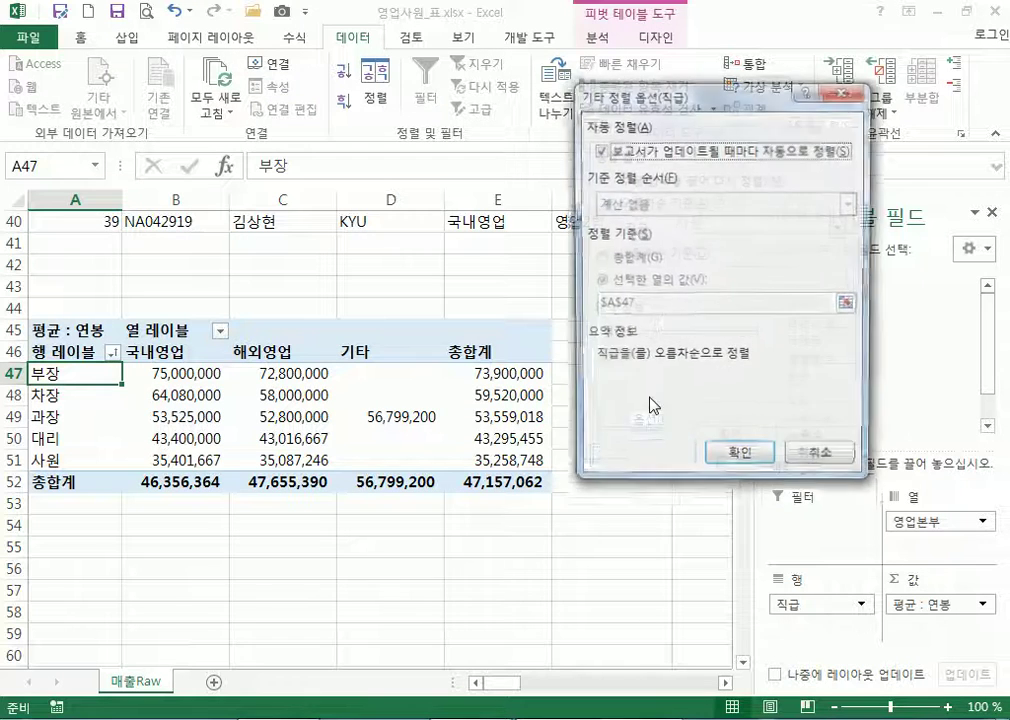
click(818, 462)
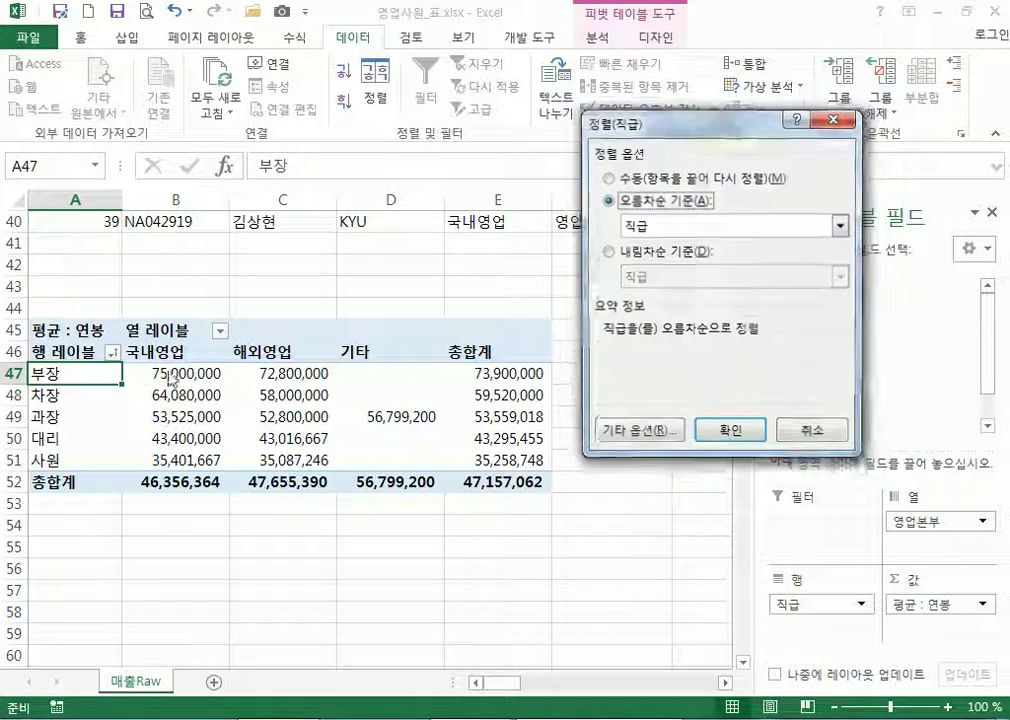
click(808, 435)
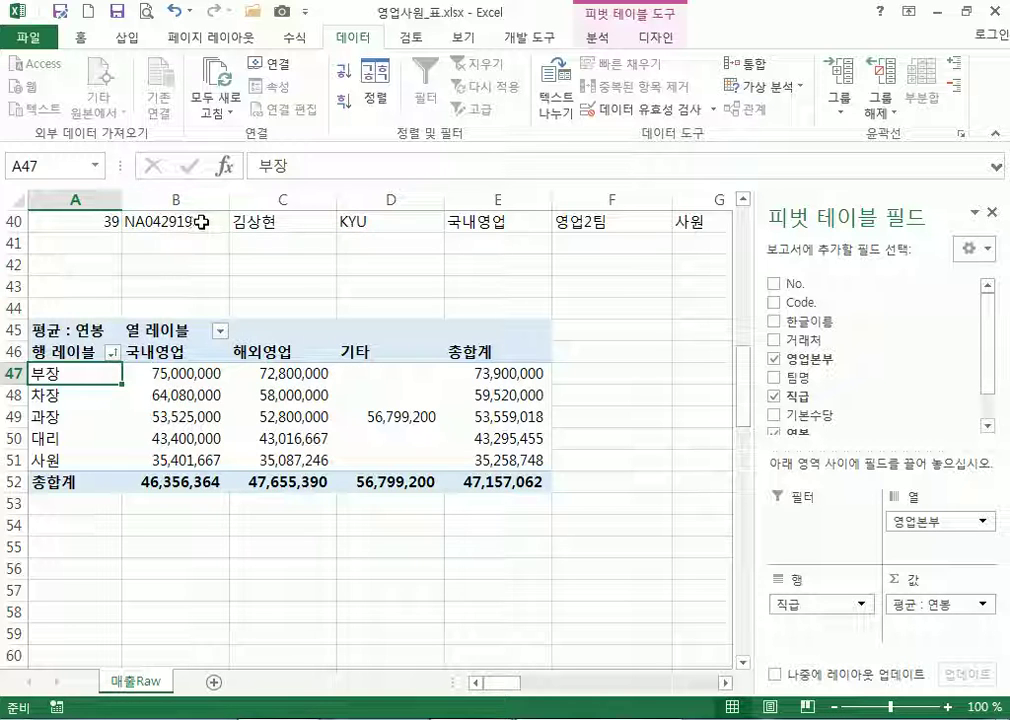
Manually move the 과장 row above 부장 in the pivot table, and return it to its place below 차장
click(47, 418)
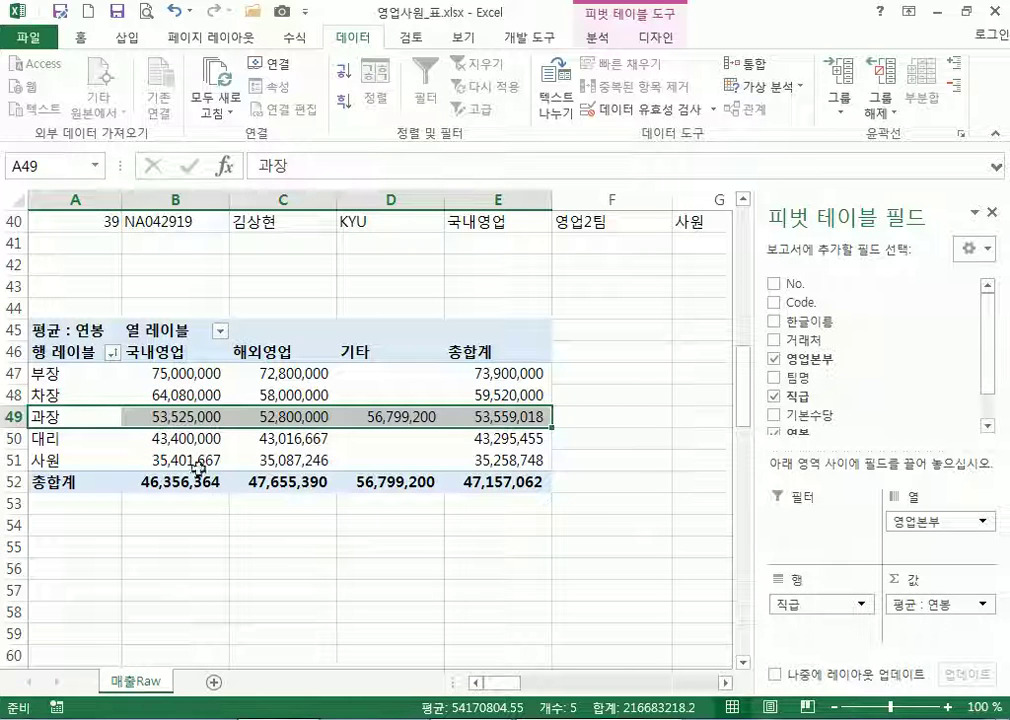
click(75, 441)
click(64, 395)
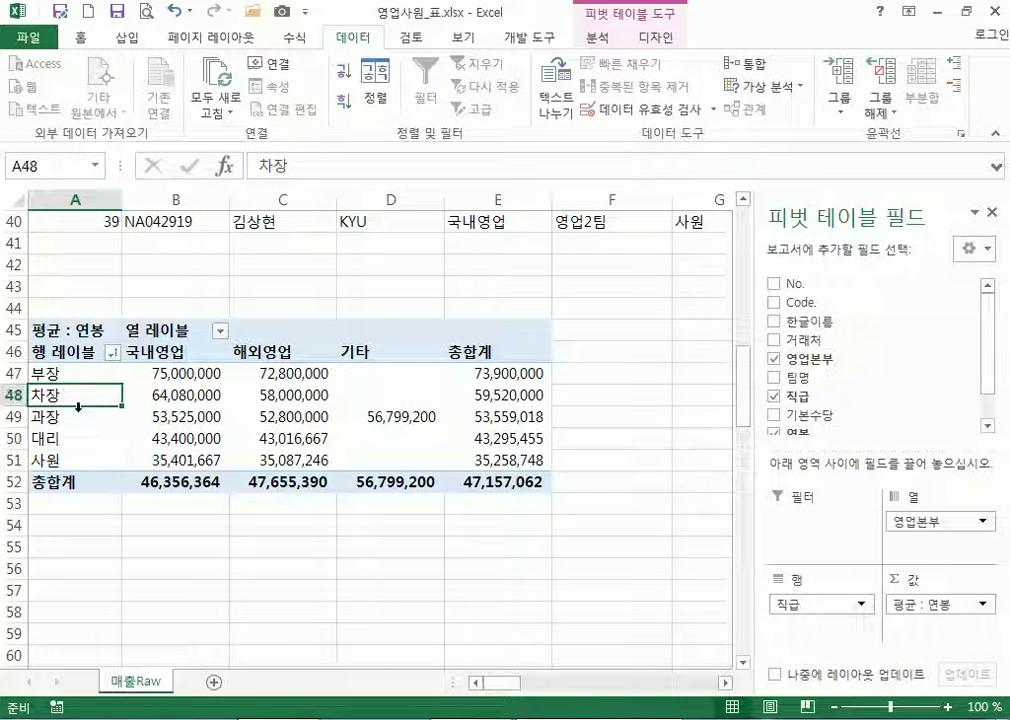
click(75, 416)
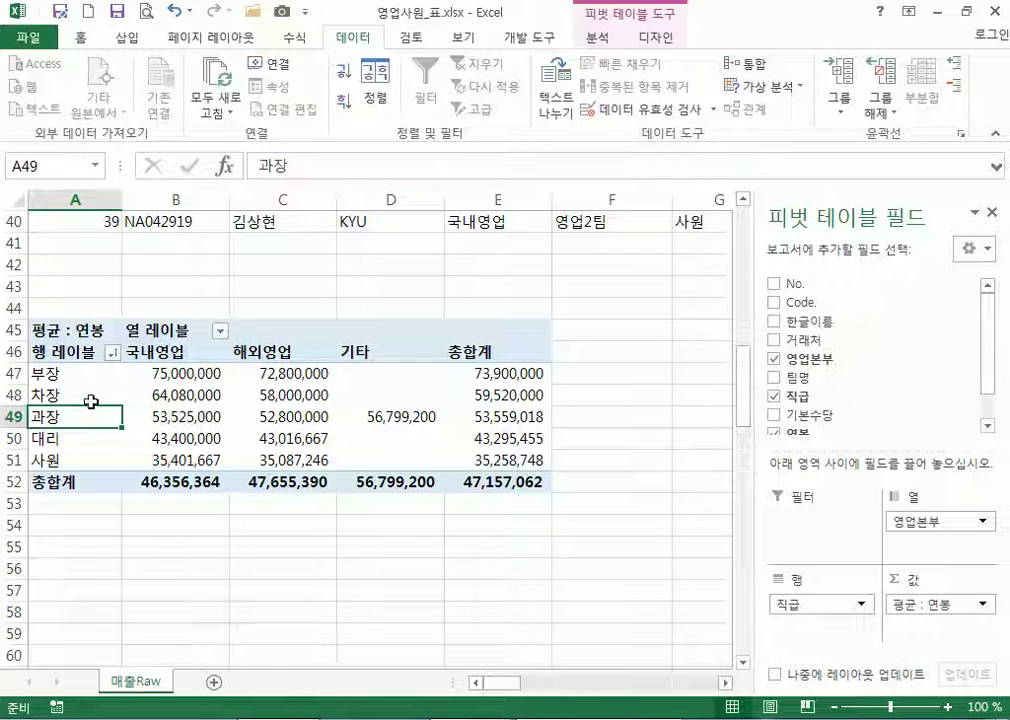
drag(90, 406, 92, 370)
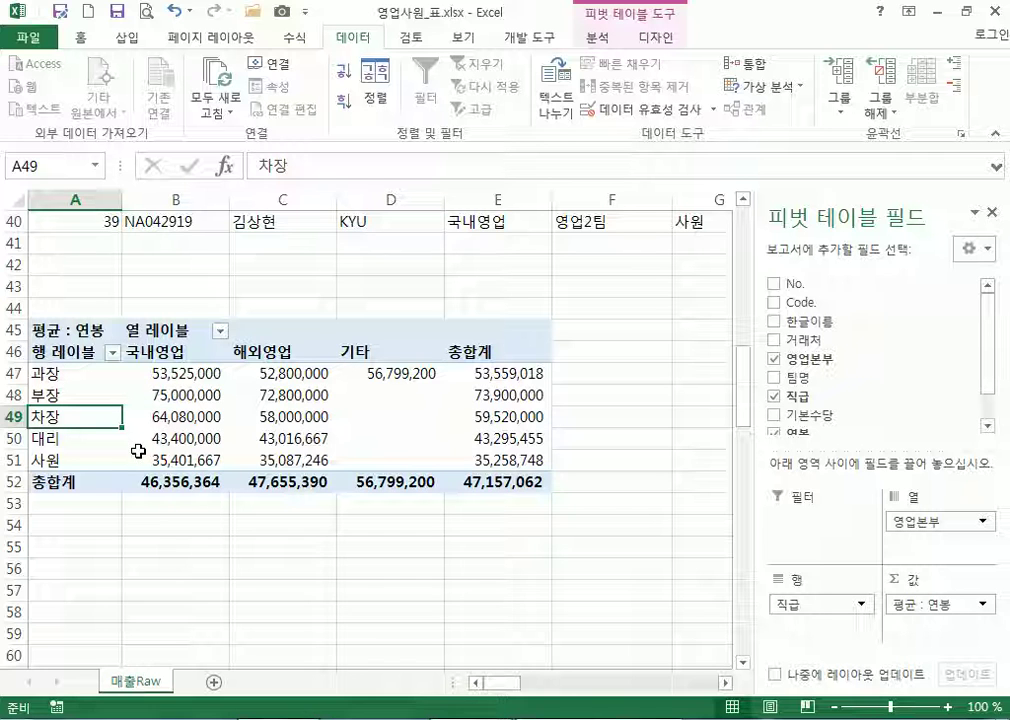
mouse_move(139, 446)
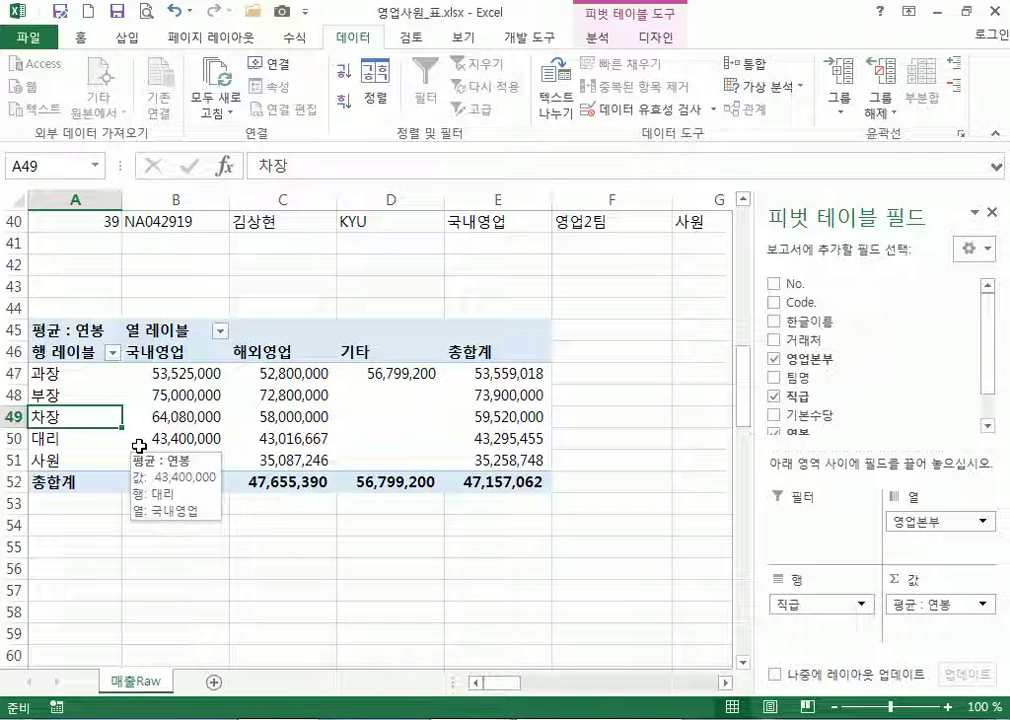
click(76, 378)
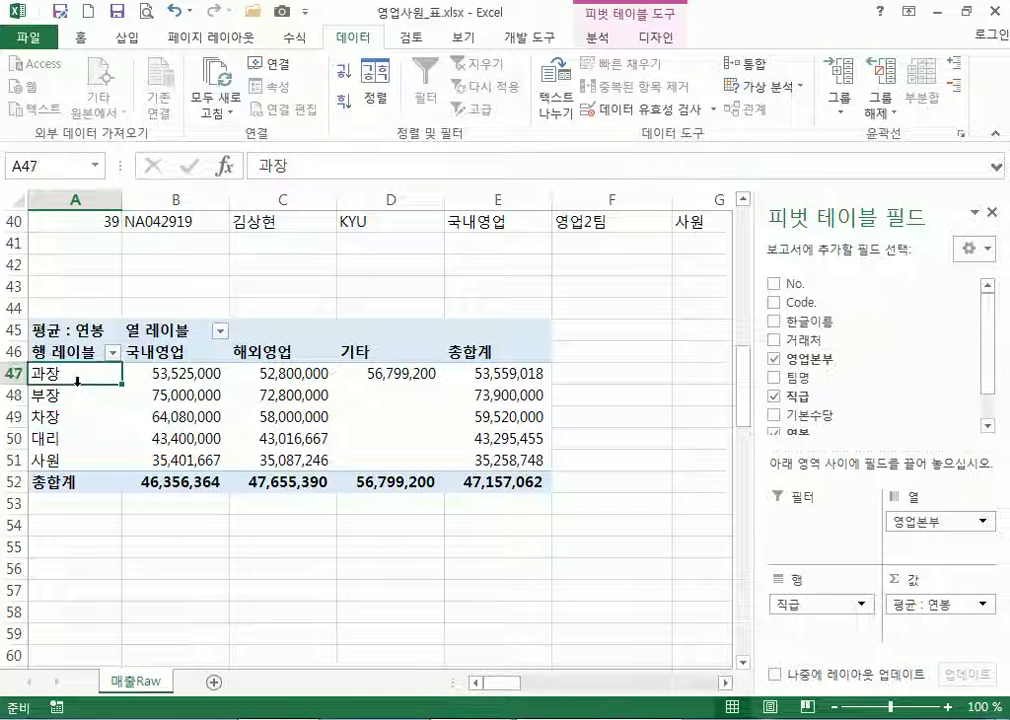
drag(84, 393, 95, 428)
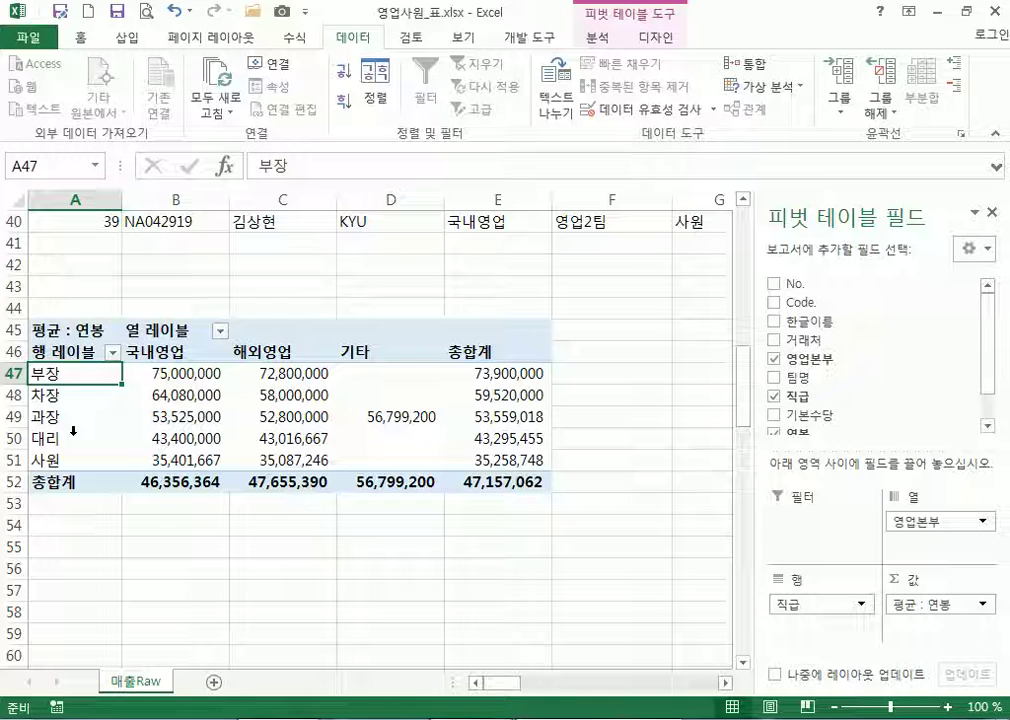
Move the 해외영업 column ahead of 국내영업 in the pivot table's column labels
click(302, 391)
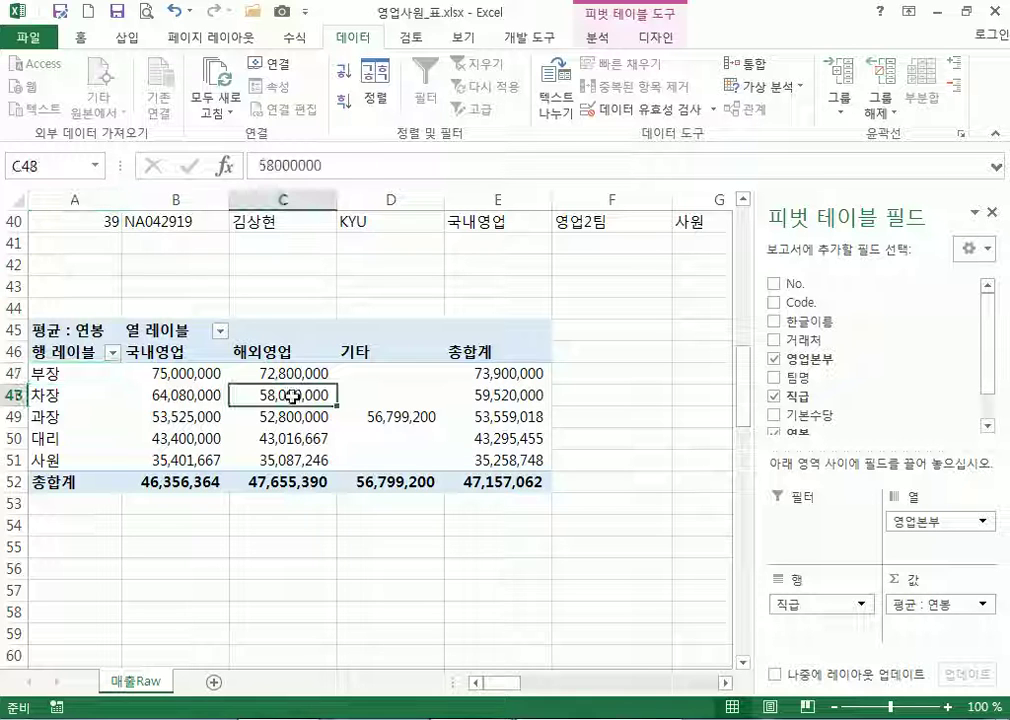
click(288, 352)
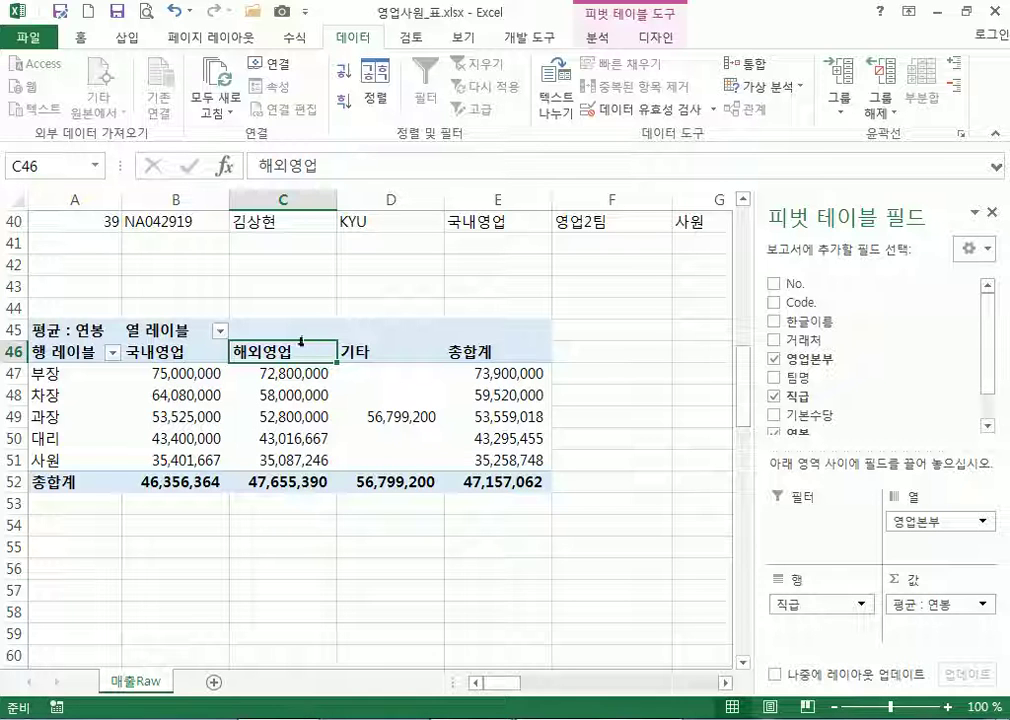
drag(298, 340, 136, 350)
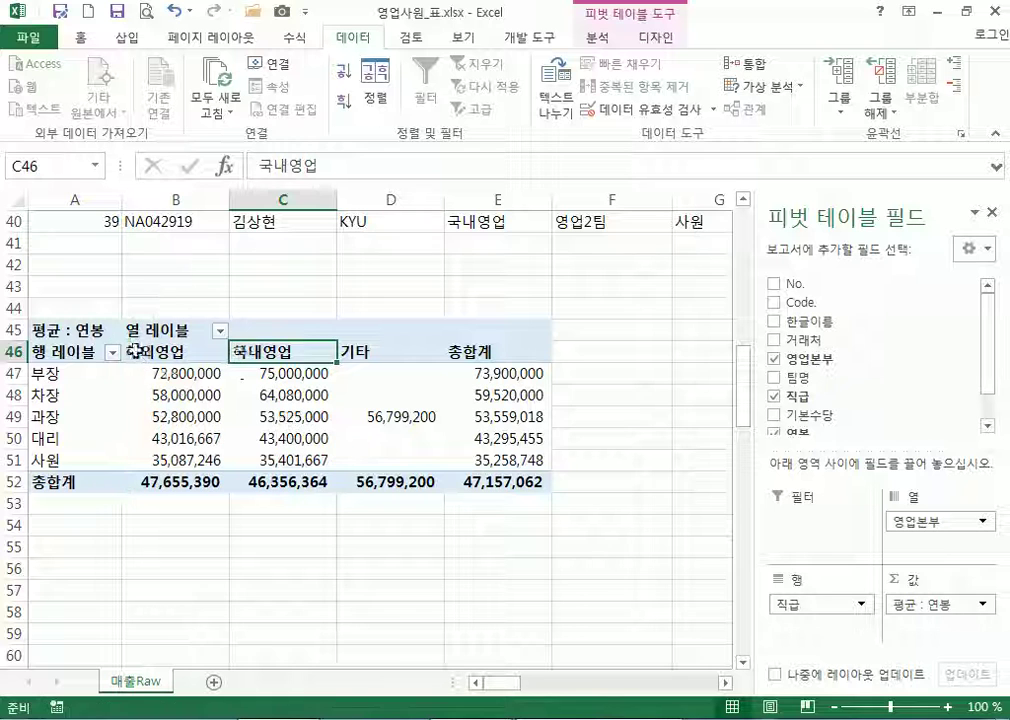
click(190, 350)
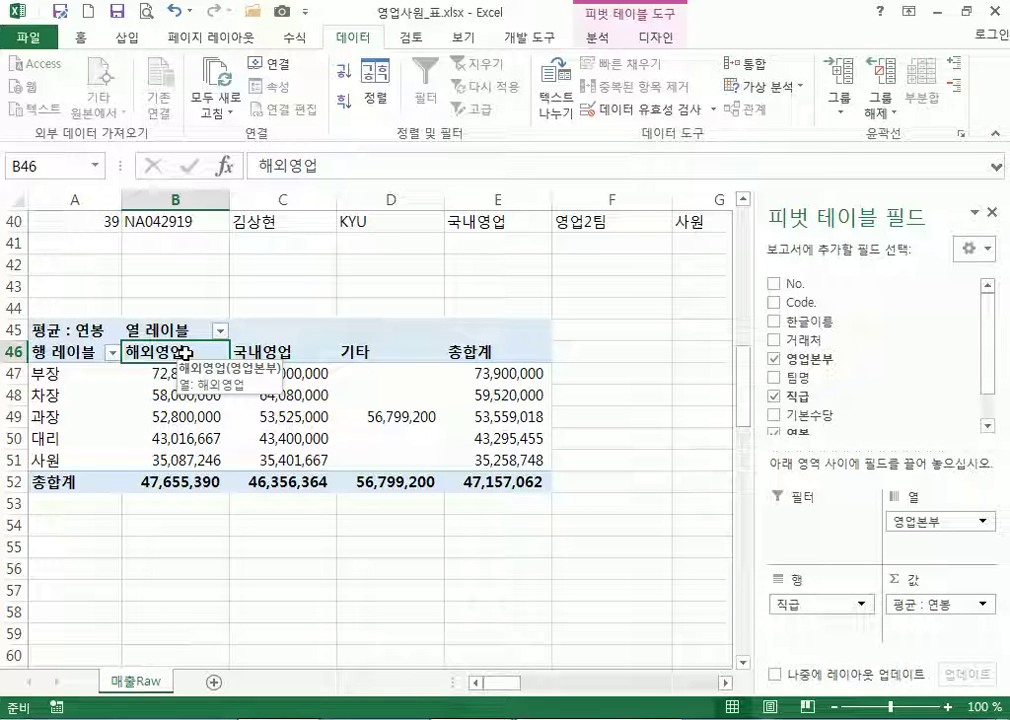
click(82, 375)
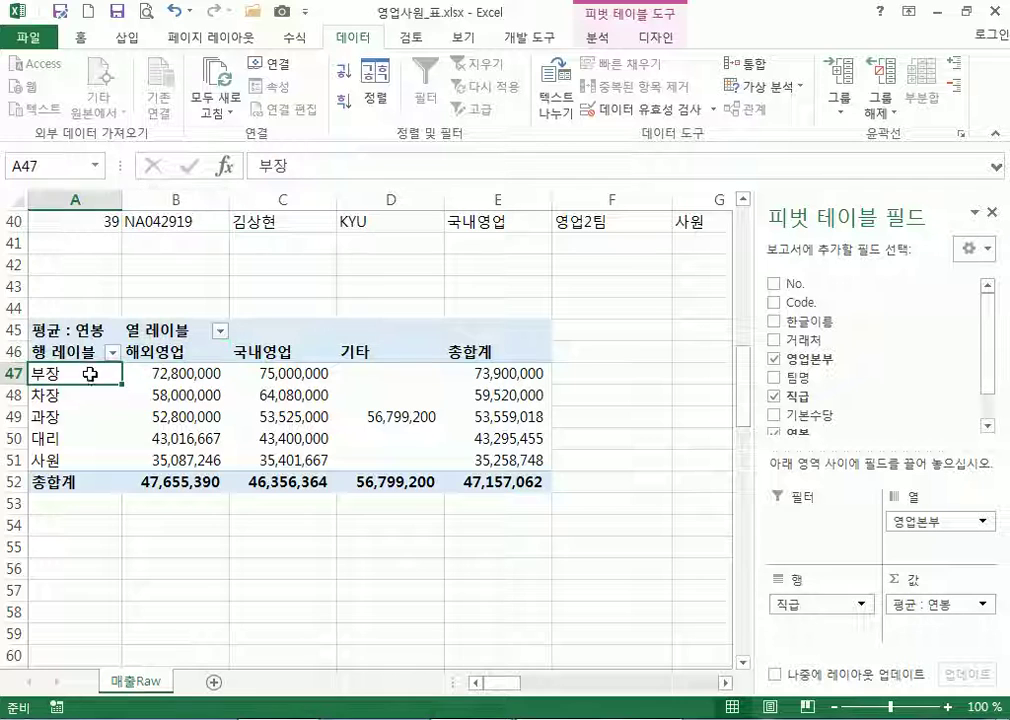
click(211, 394)
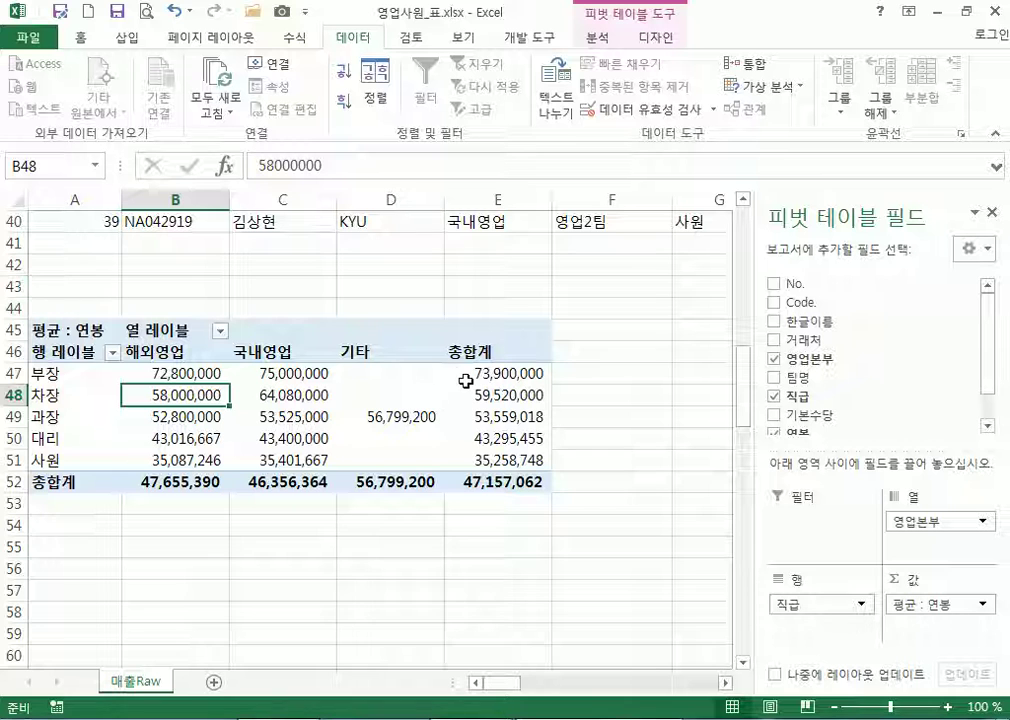
mouse_move(439, 387)
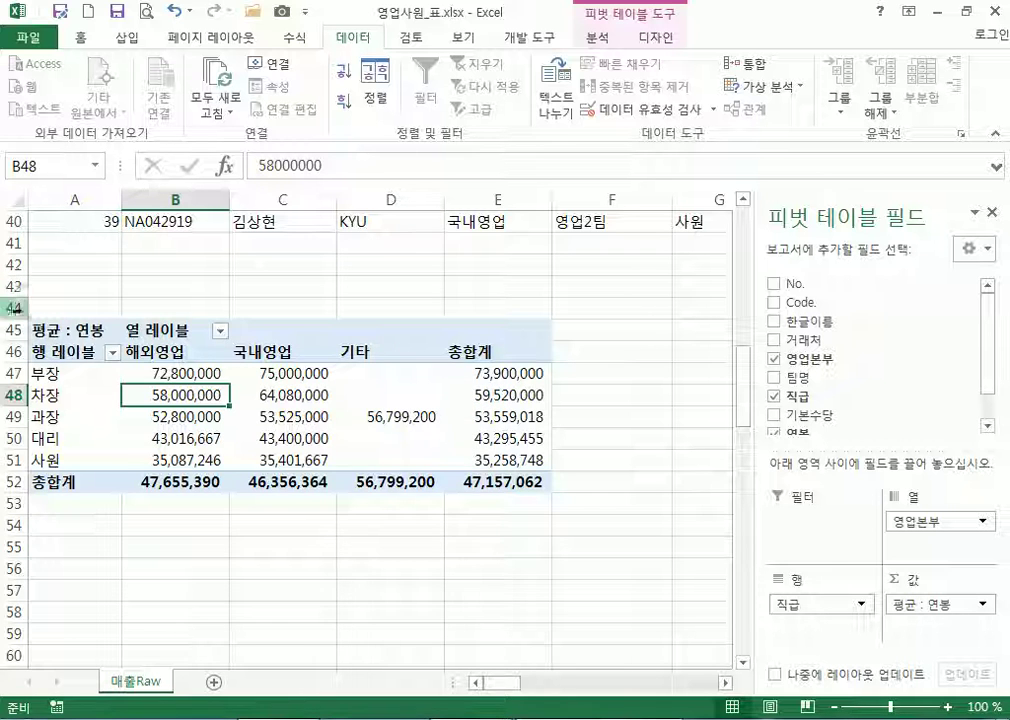
Delete worksheet rows 43 to 55, which hold the pivot table below the staff data
scroll(61, 284, up, 3)
click(63, 289)
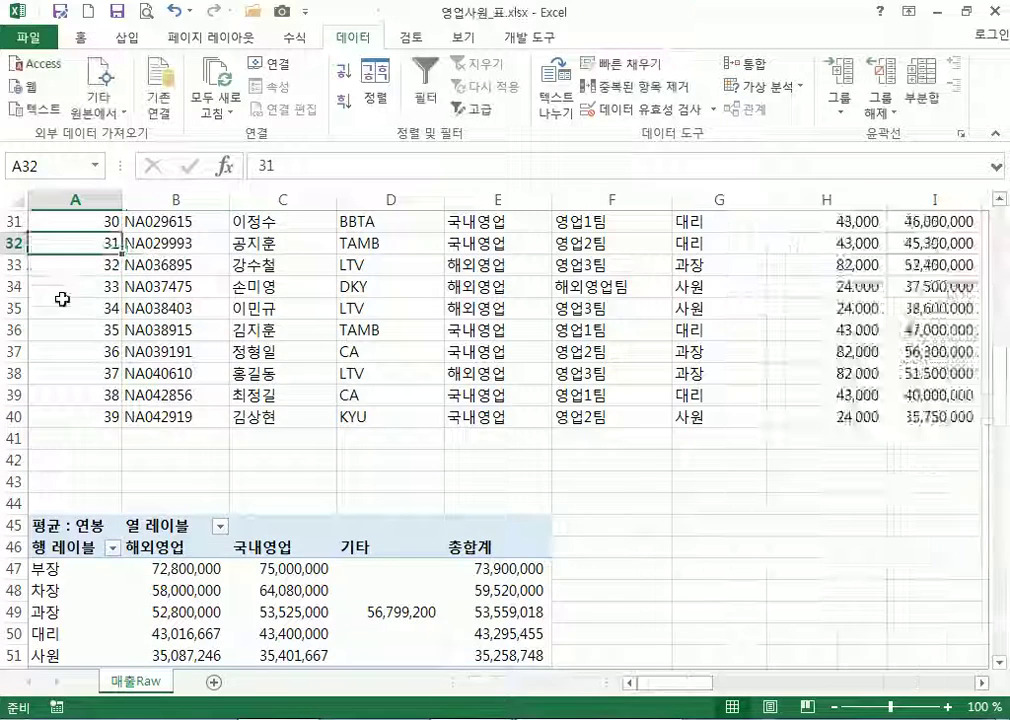
scroll(63, 289, down, 3)
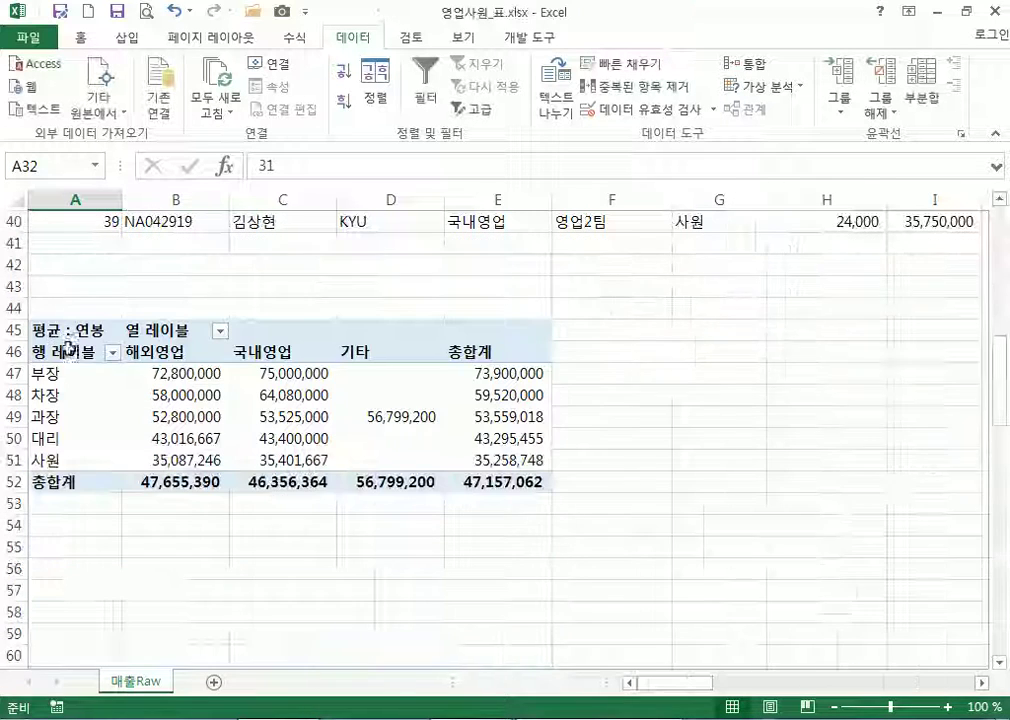
click(7, 287)
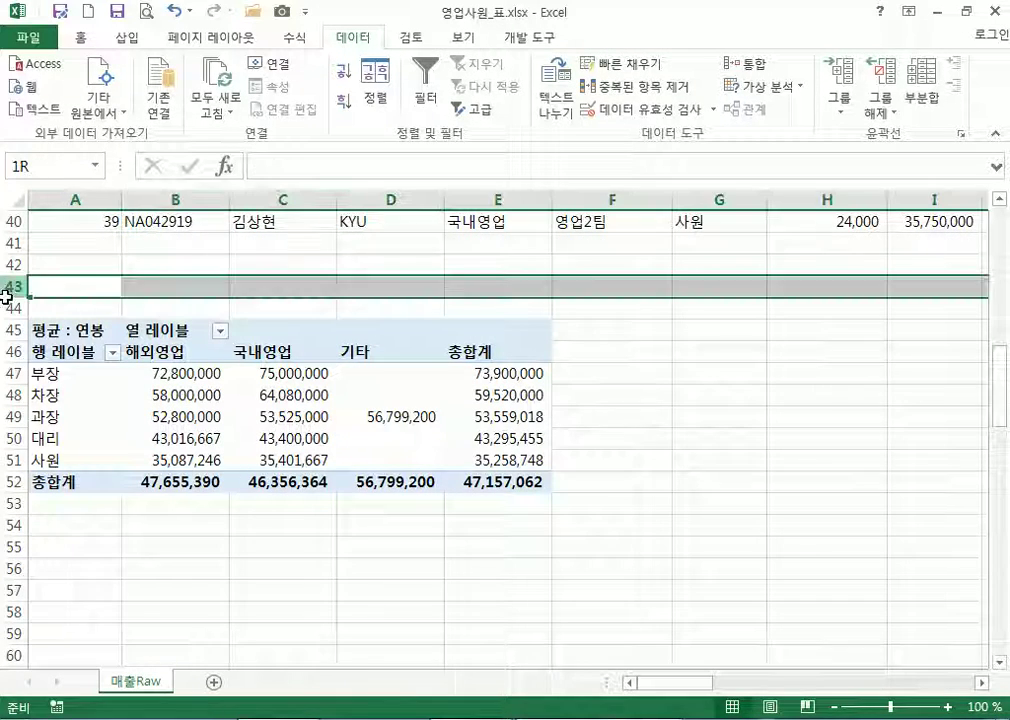
drag(74, 290, 175, 438)
drag(8, 288, 12, 546)
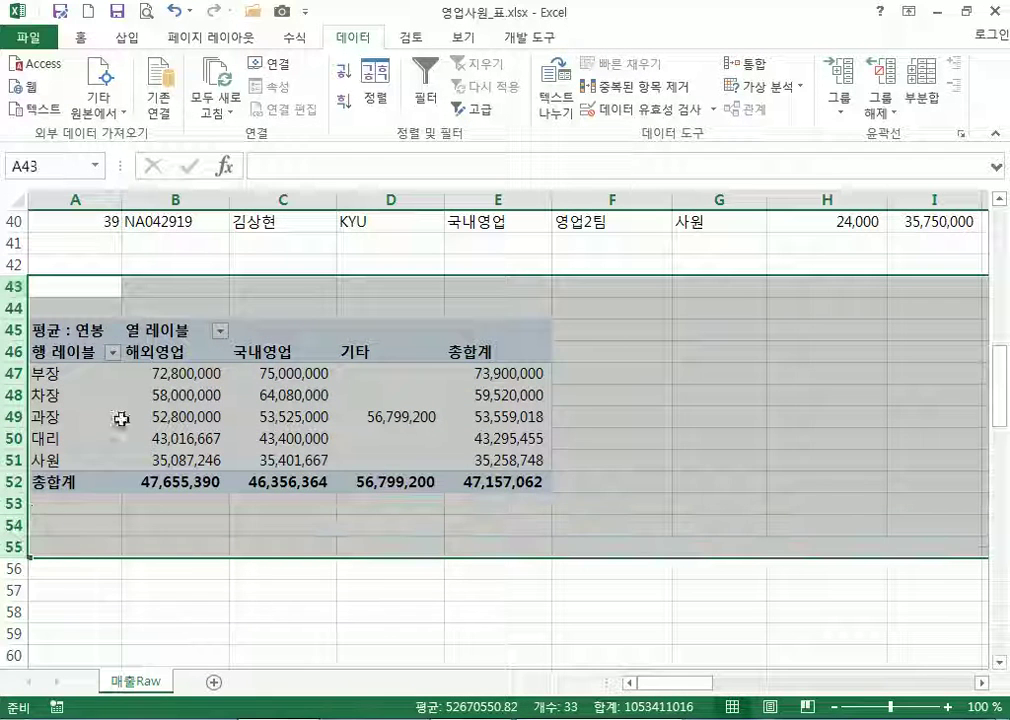
right_click(120, 306)
click(187, 437)
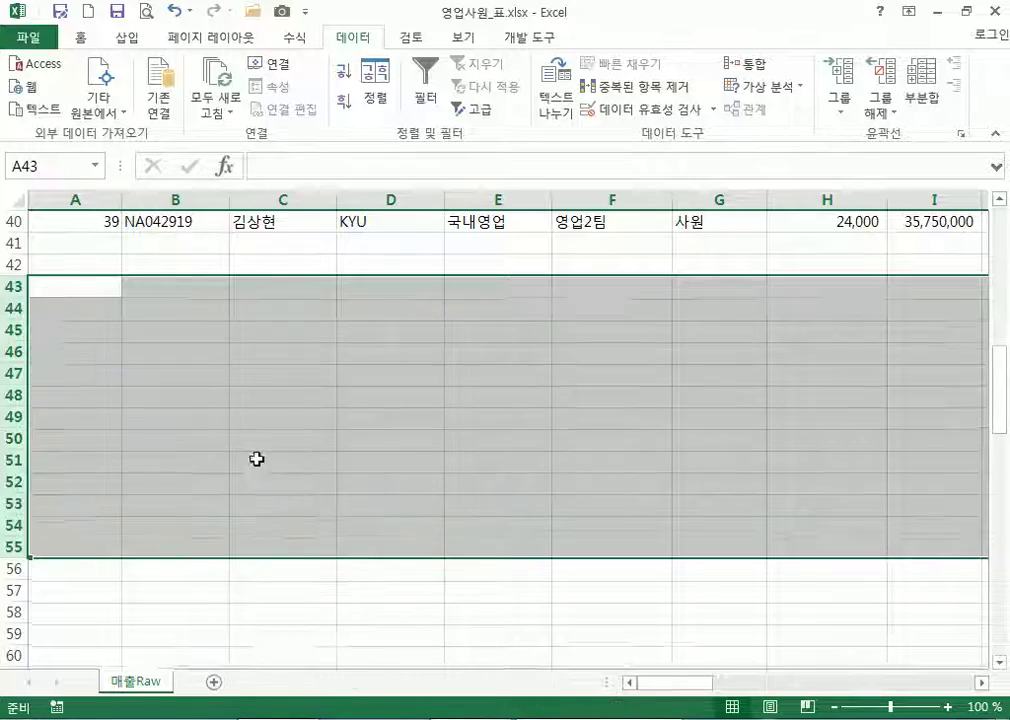
scroll(256, 460, up, 7)
click(265, 393)
scroll(270, 400, down, 4)
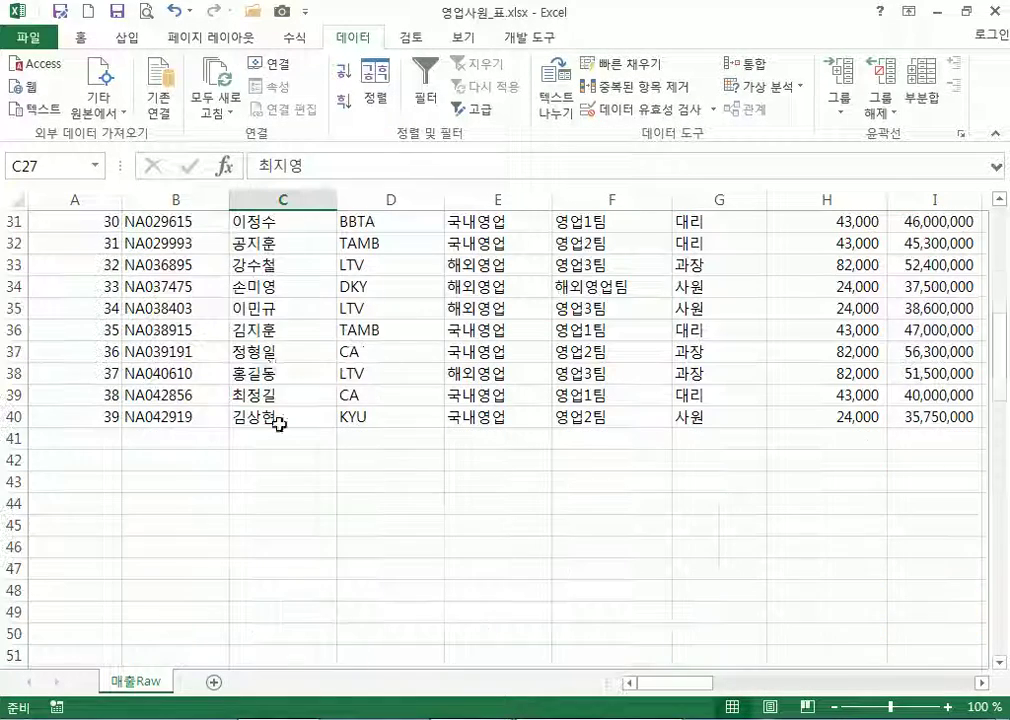
click(264, 356)
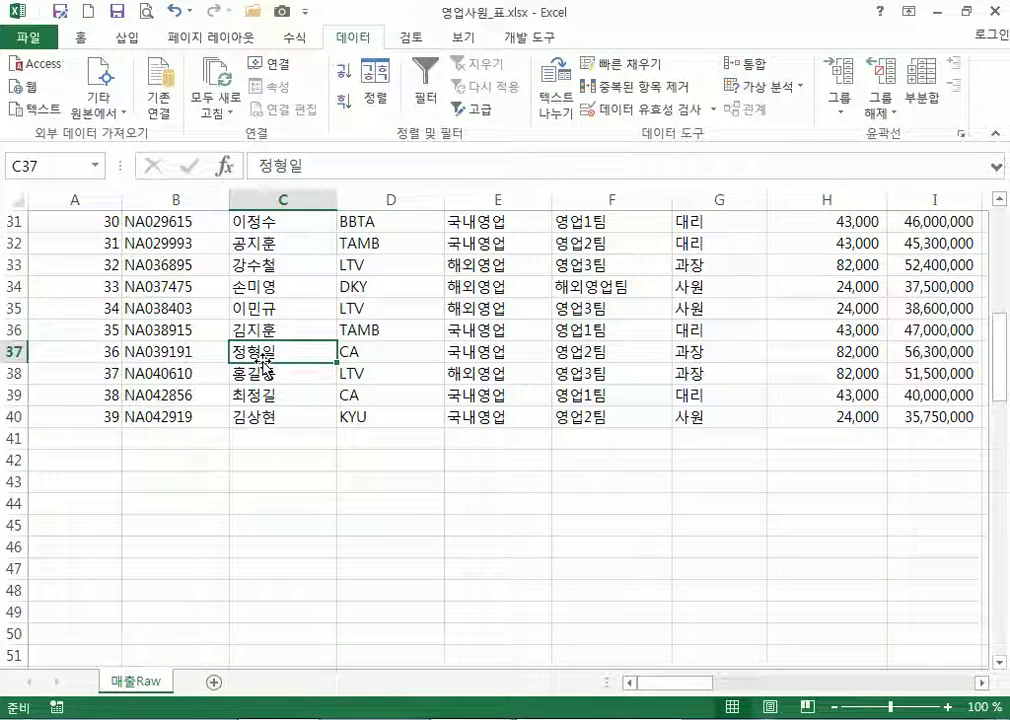
scroll(266, 385, up, 10)
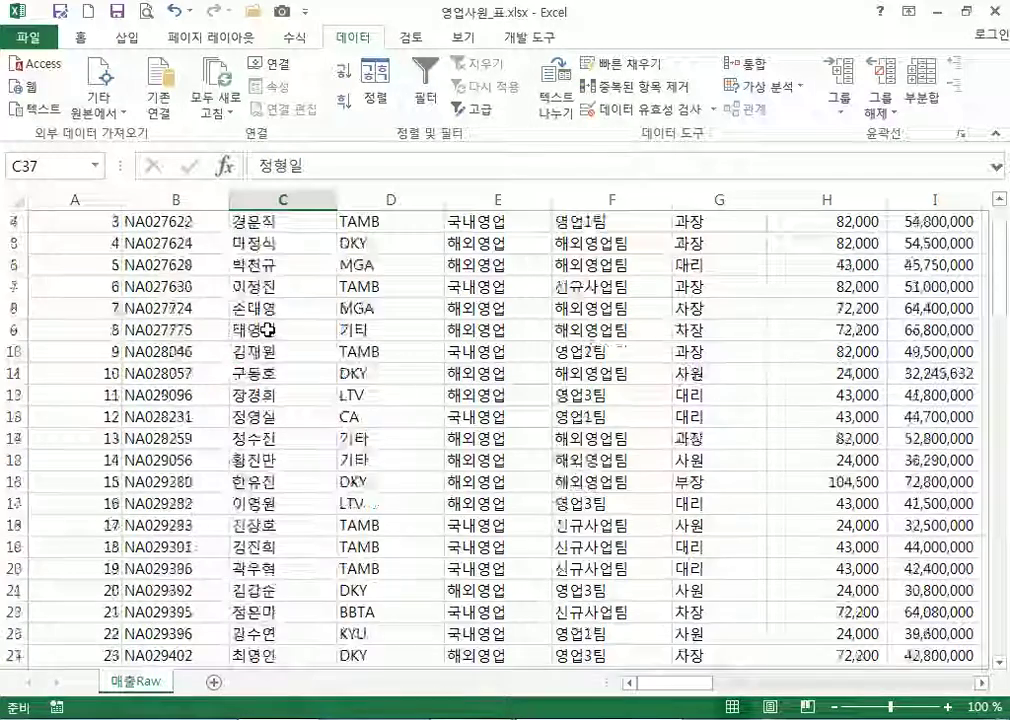
scroll(270, 360, down, 5)
scroll(272, 338, down, 4)
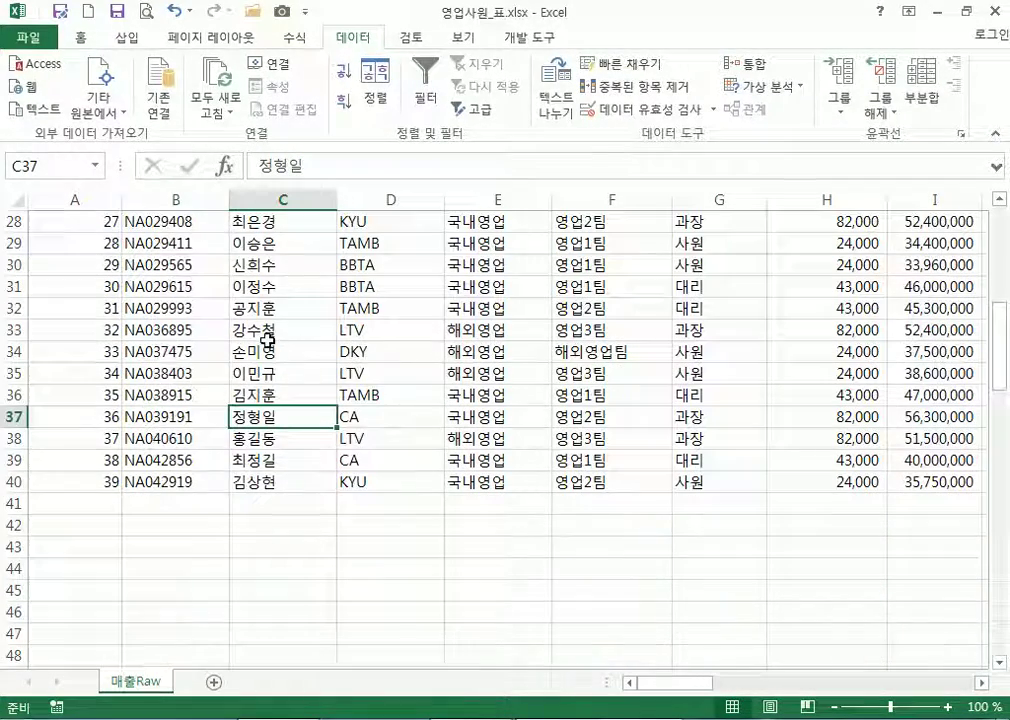
click(127, 37)
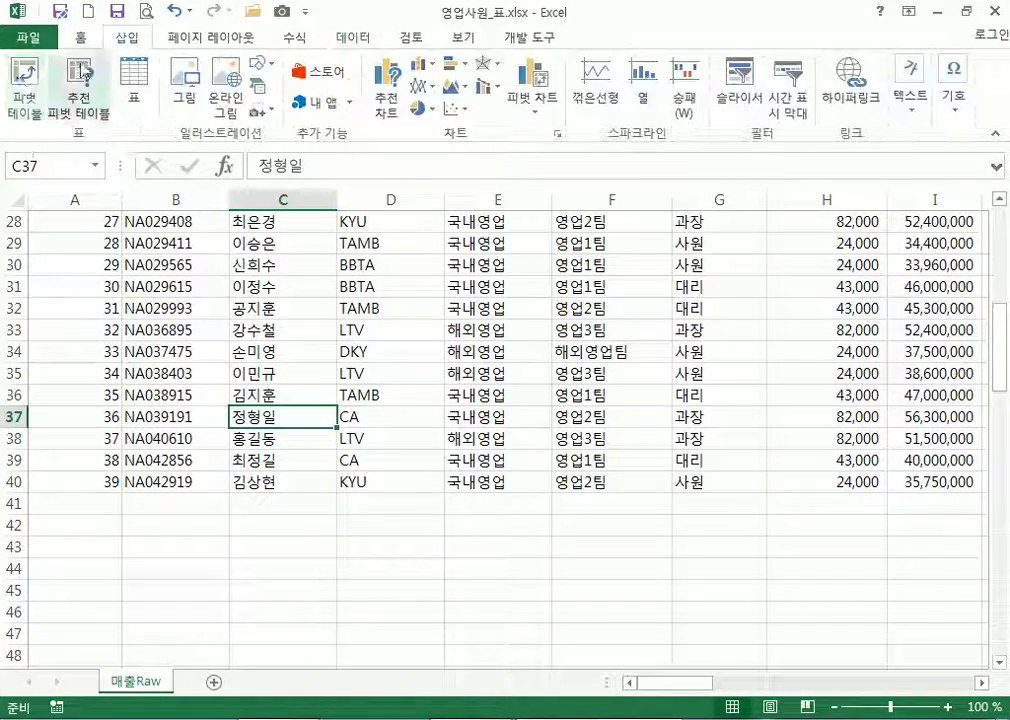
click(22, 78)
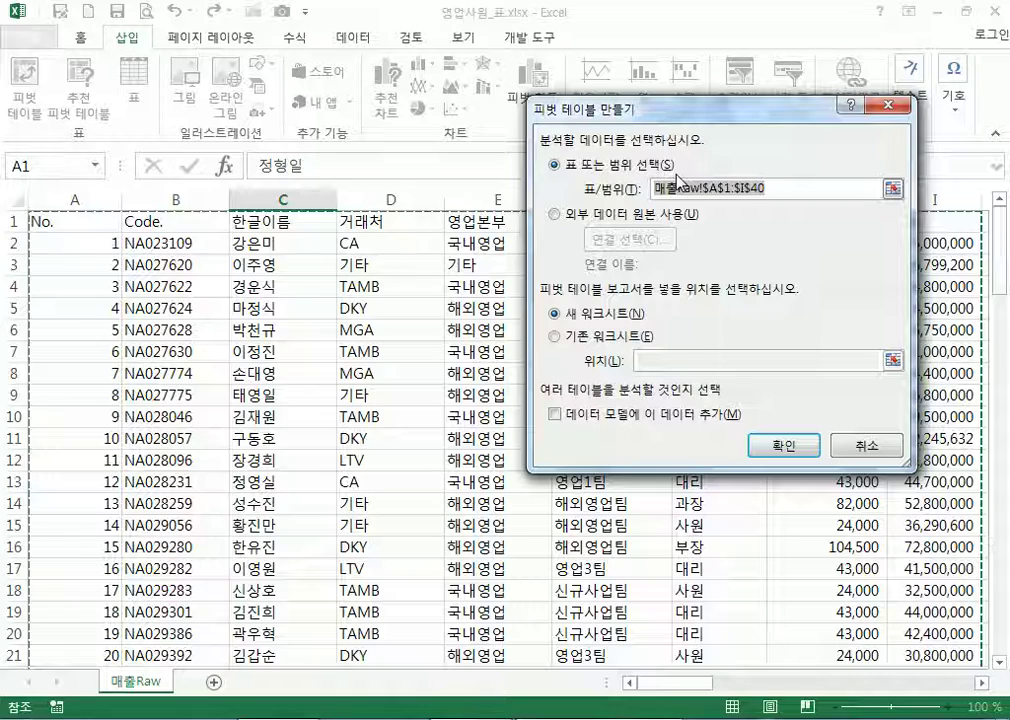
click(864, 446)
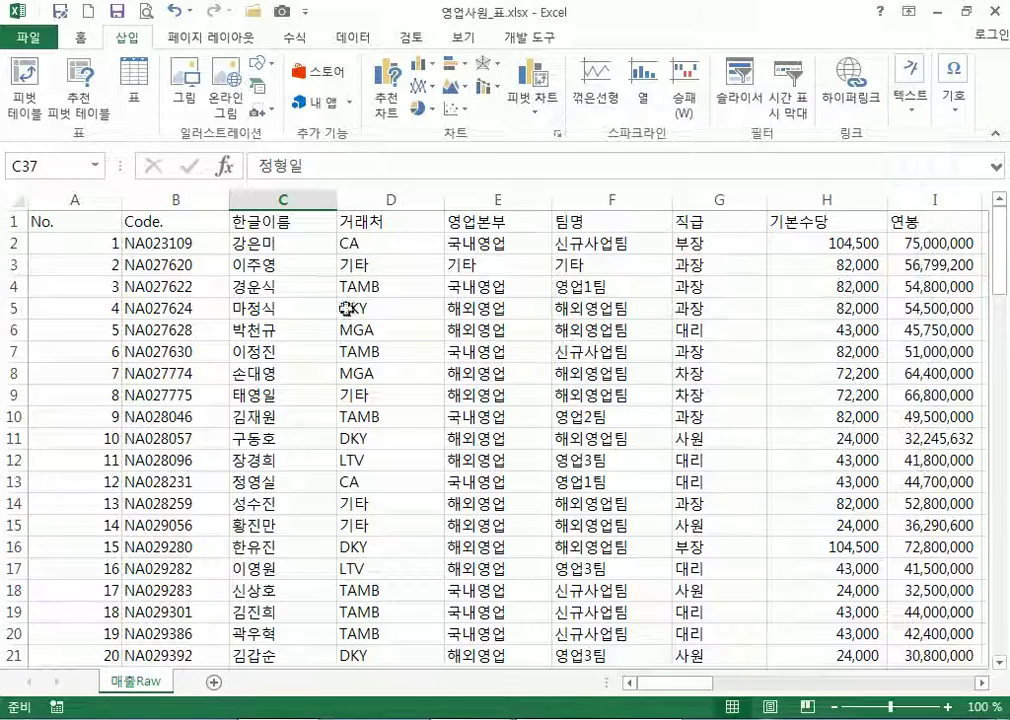
Try selecting the whole staff data range from a cell near its end, and clear the selection
click(126, 264)
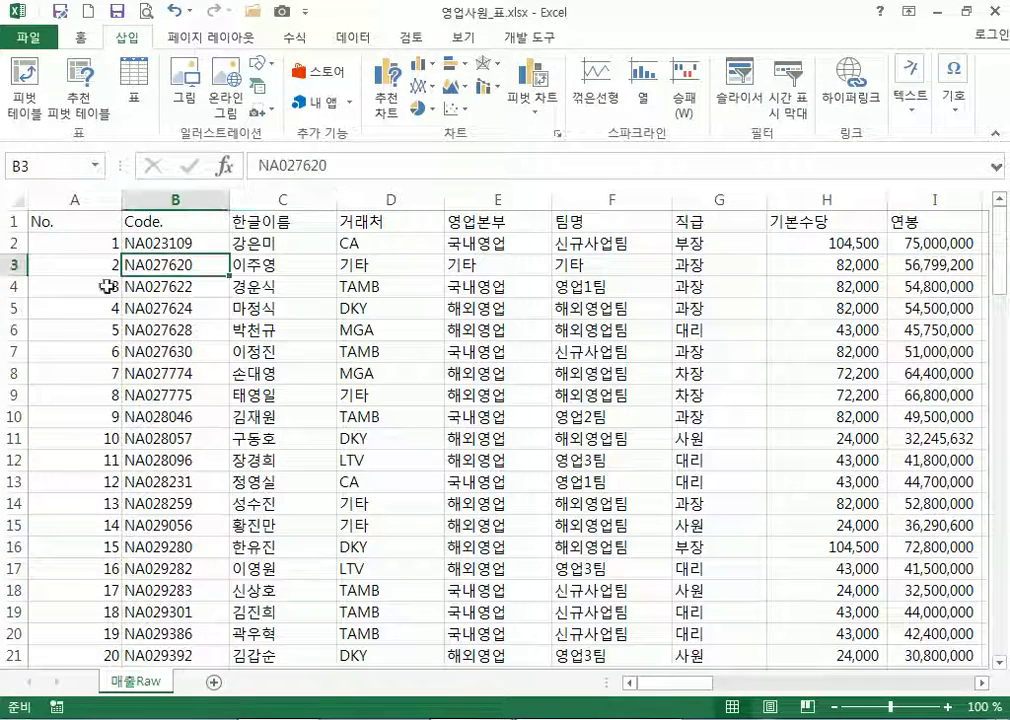
scroll(196, 440, down, 9)
click(177, 410)
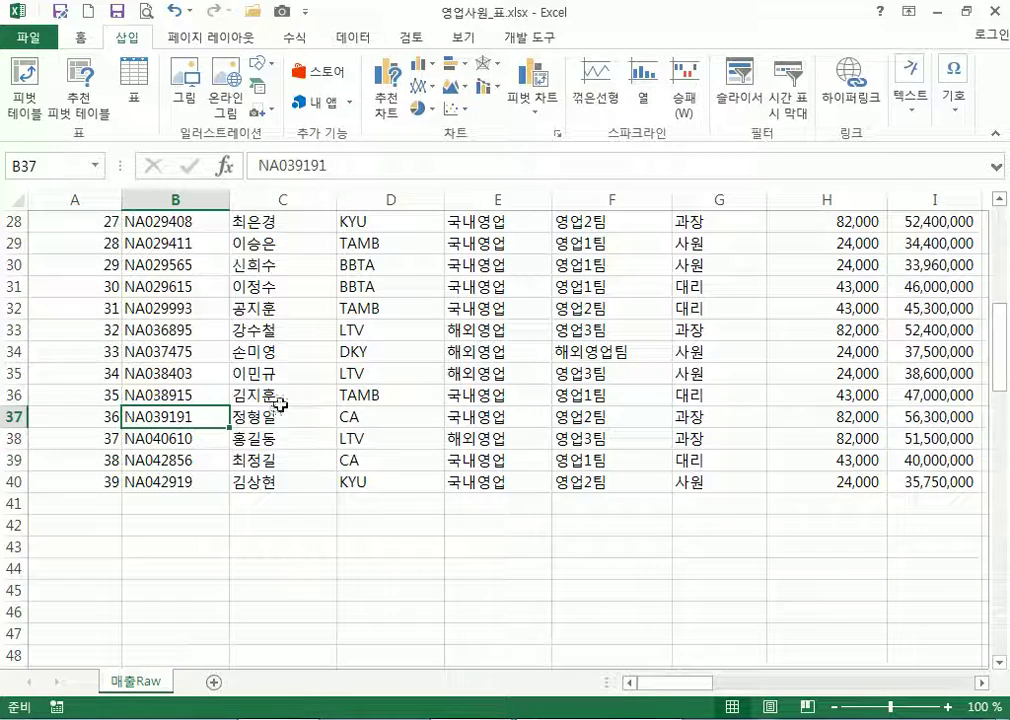
key(ctrl+a)
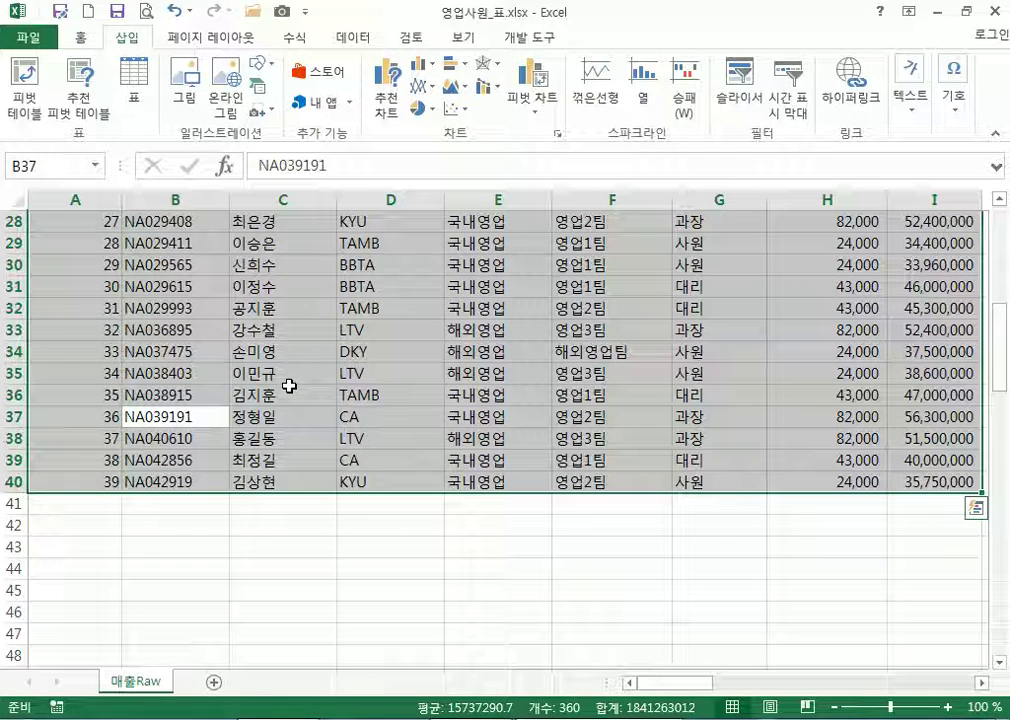
click(153, 458)
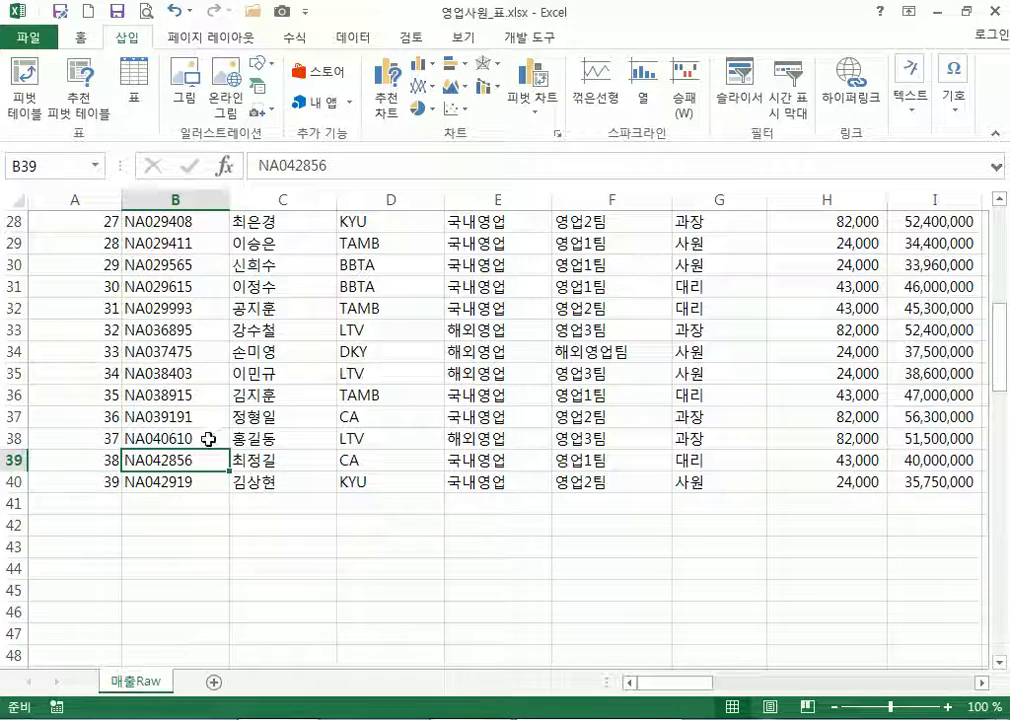
scroll(242, 334, up, 3)
scroll(242, 334, up, 6)
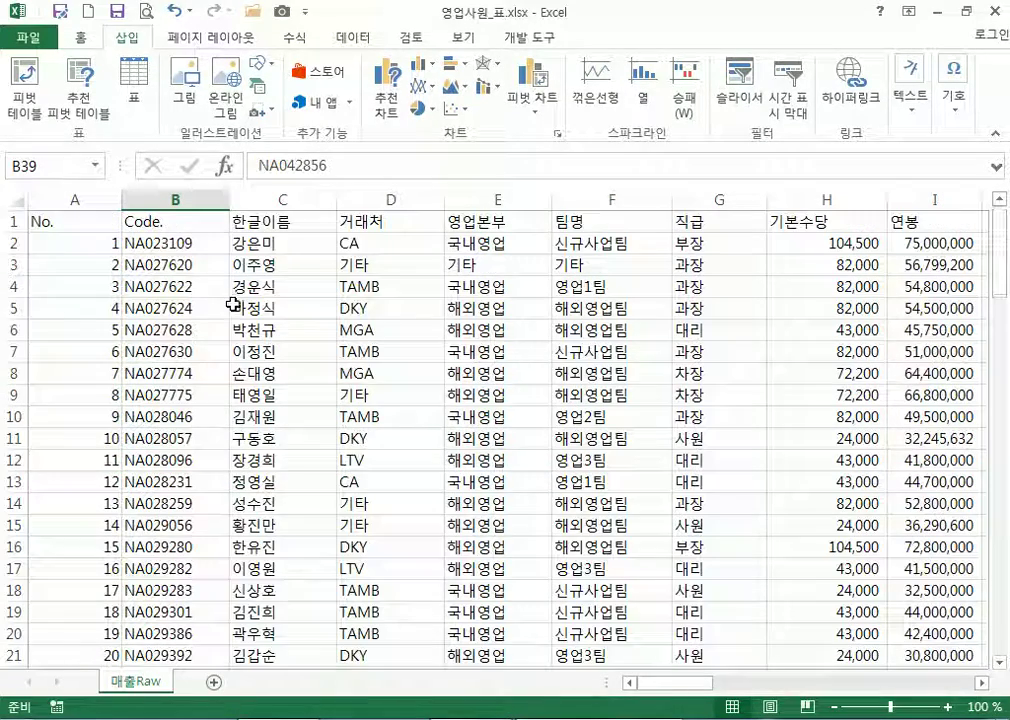
Select the entire staff data range A1:I40, starting from the Code. cell in the last record
click(137, 222)
scroll(172, 284, down, 5)
scroll(172, 284, down, 7)
click(173, 288)
key(ctrl+a)
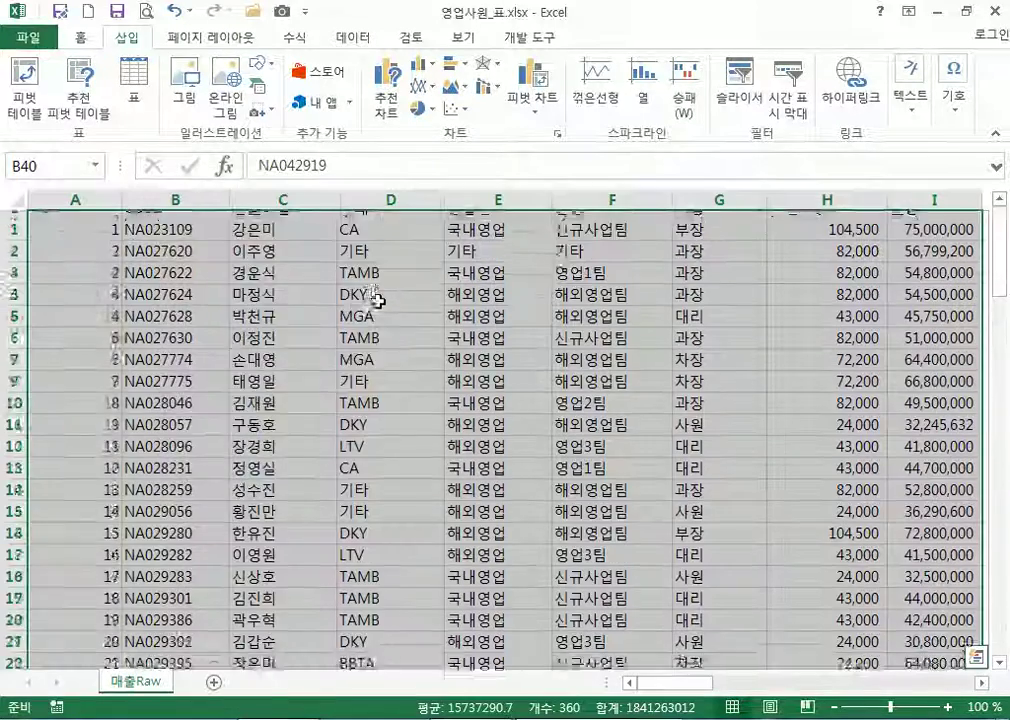
scroll(358, 330, down, 11)
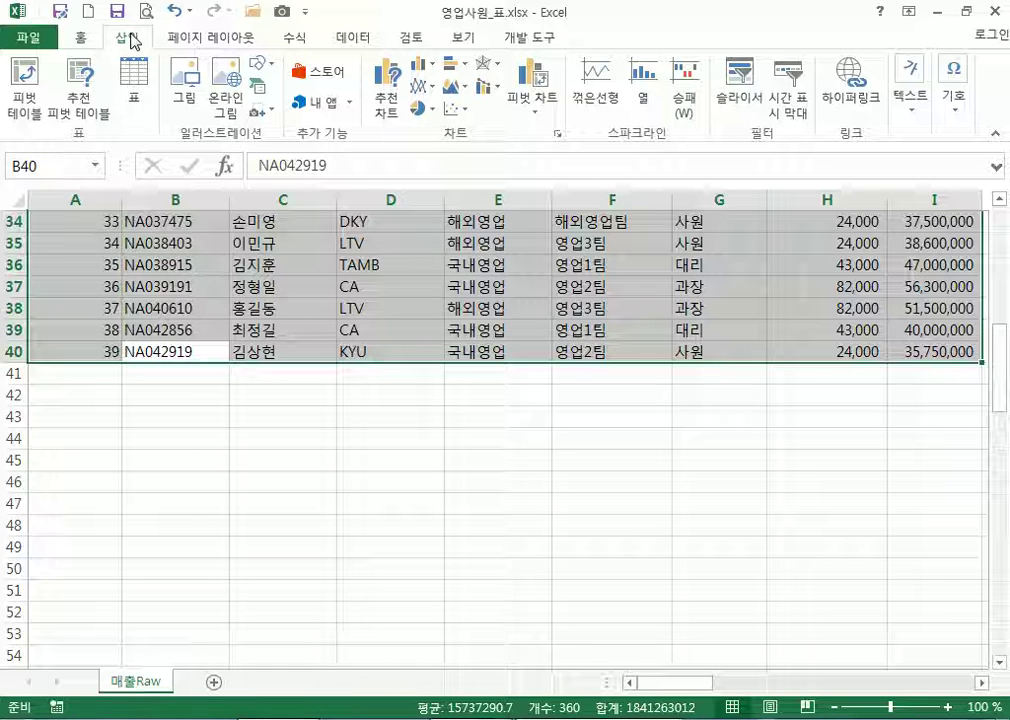
Insert a pivot table based on 매출Raw!$A$1:$I$40 into the existing worksheet, located at cell A45
click(28, 100)
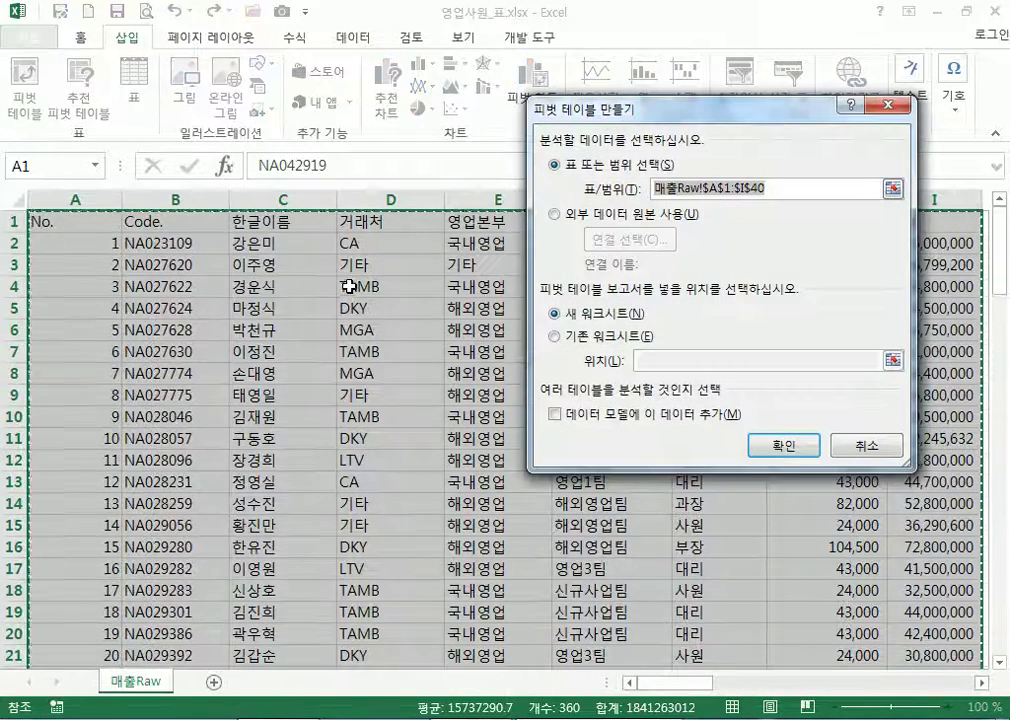
scroll(343, 306, down, 10)
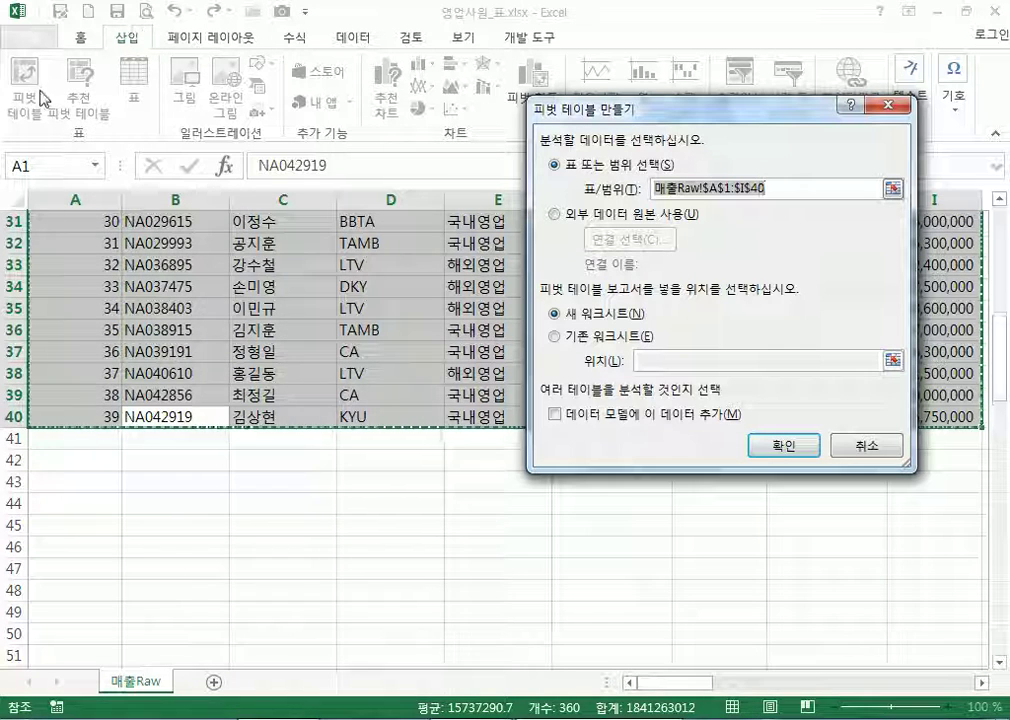
click(557, 337)
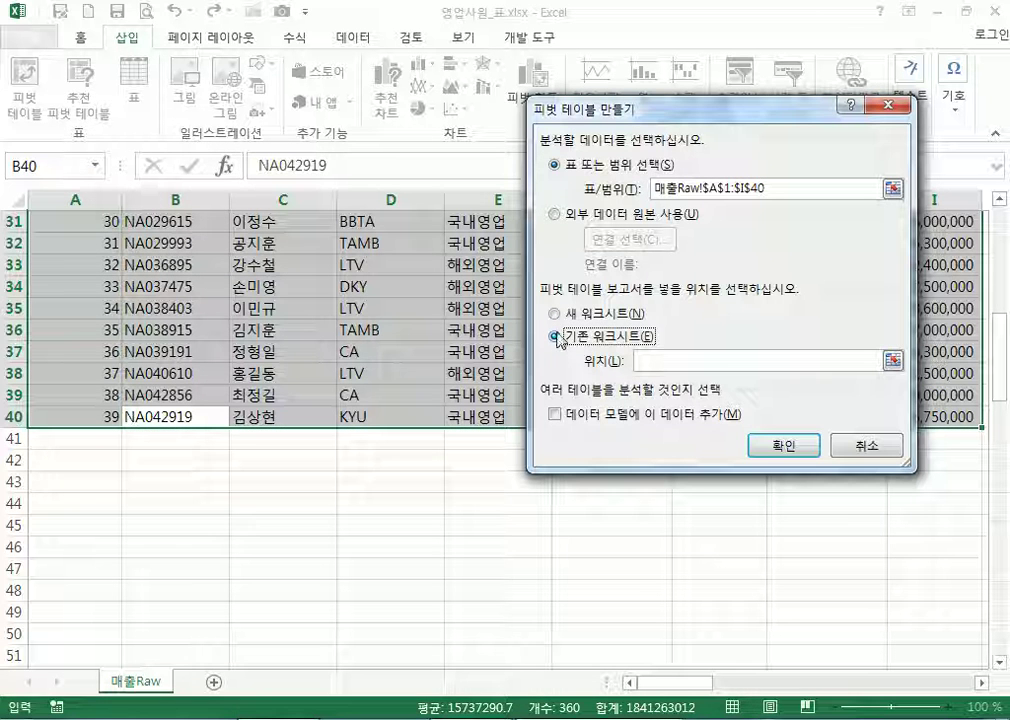
click(556, 314)
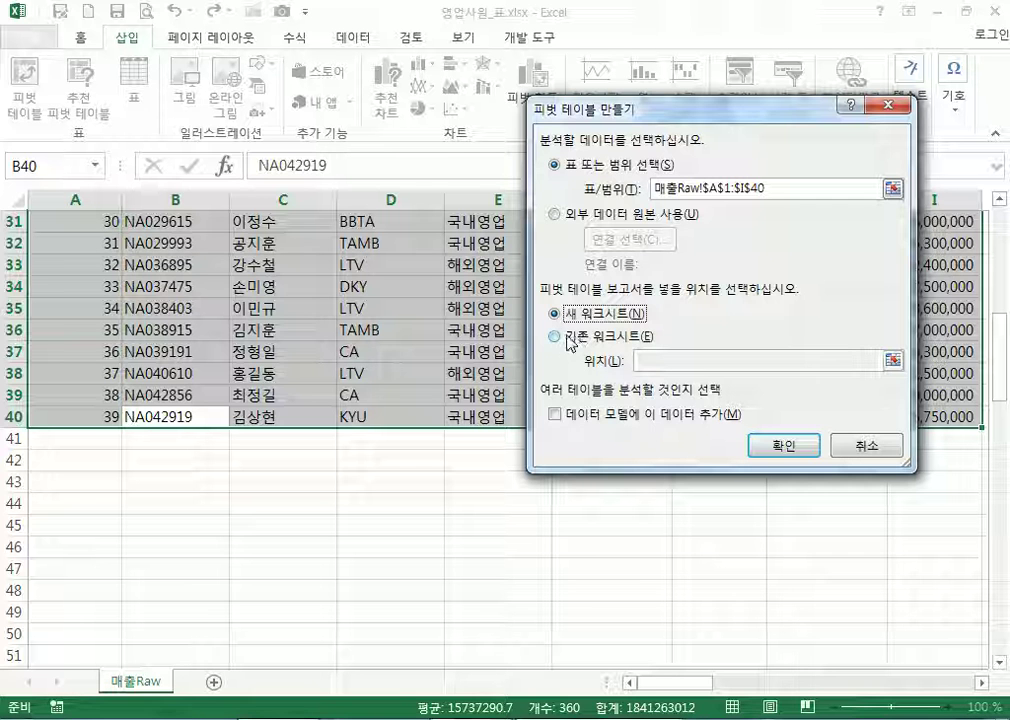
click(556, 337)
click(48, 525)
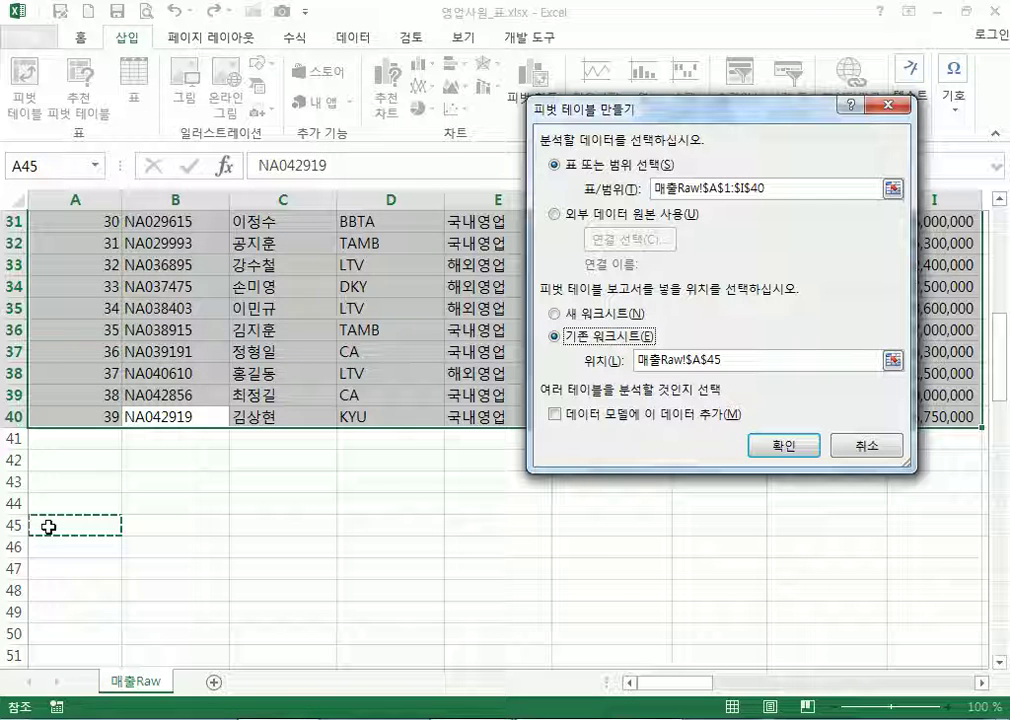
click(770, 446)
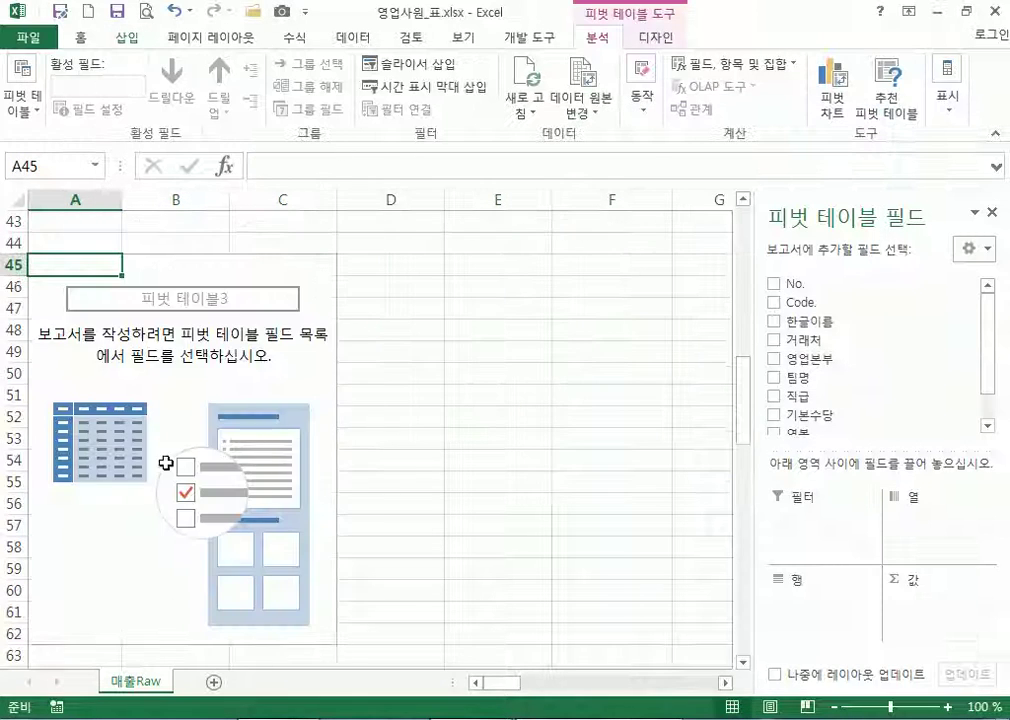
click(277, 366)
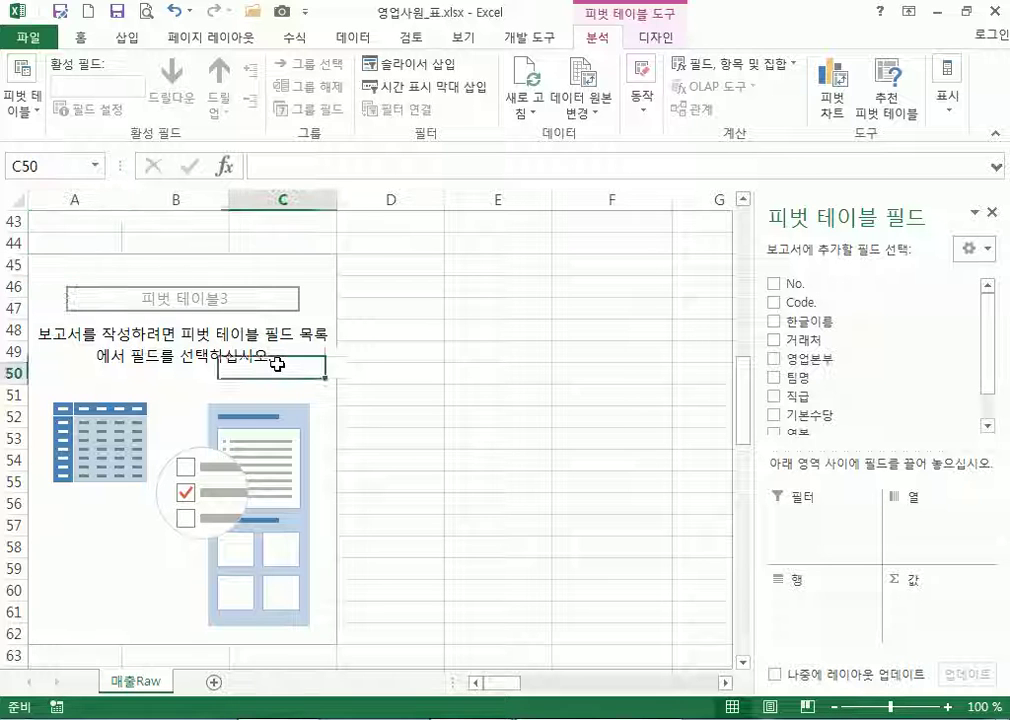
scroll(951, 352, down, 2)
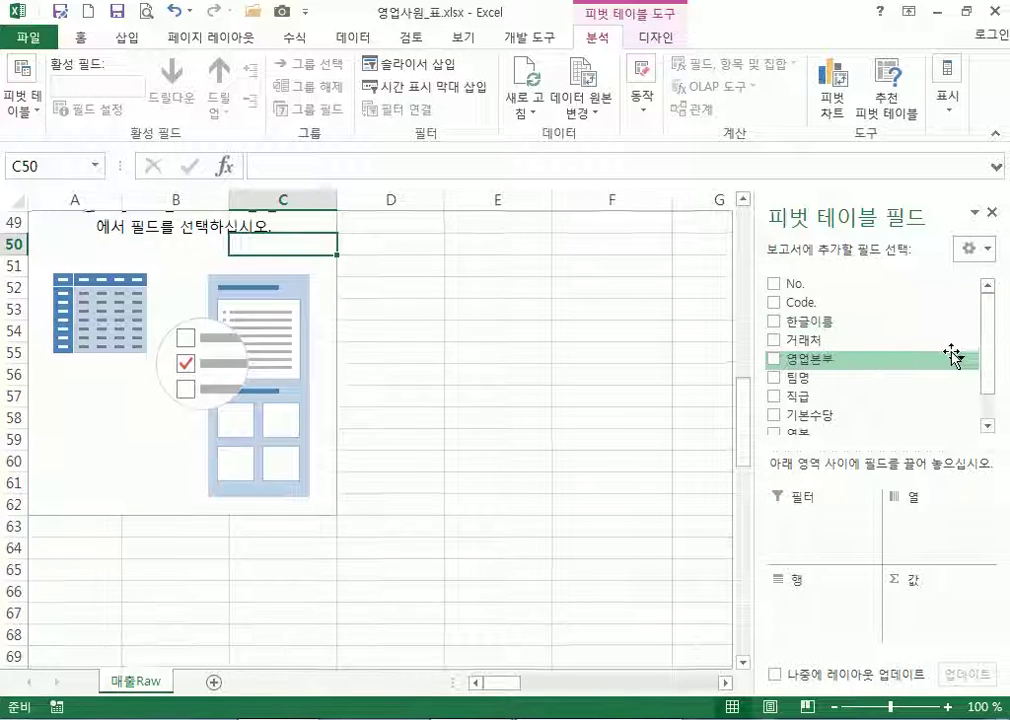
scroll(953, 356, up, 1)
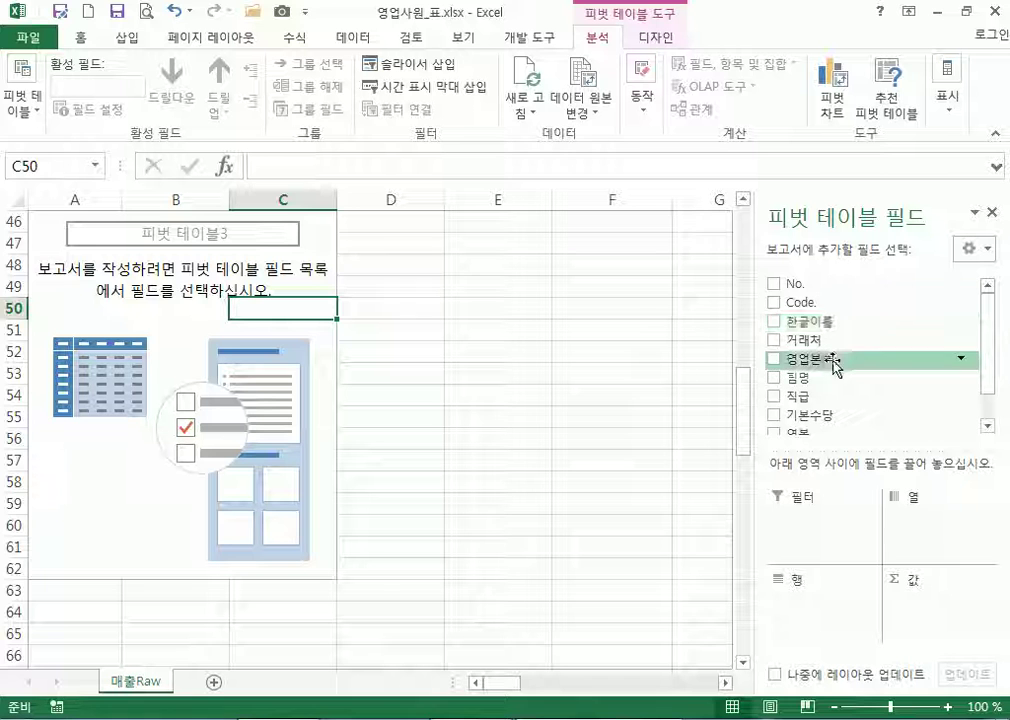
Try 한글이름 as the pivot table's row field, and take it out of the layout again
drag(820, 322, 806, 605)
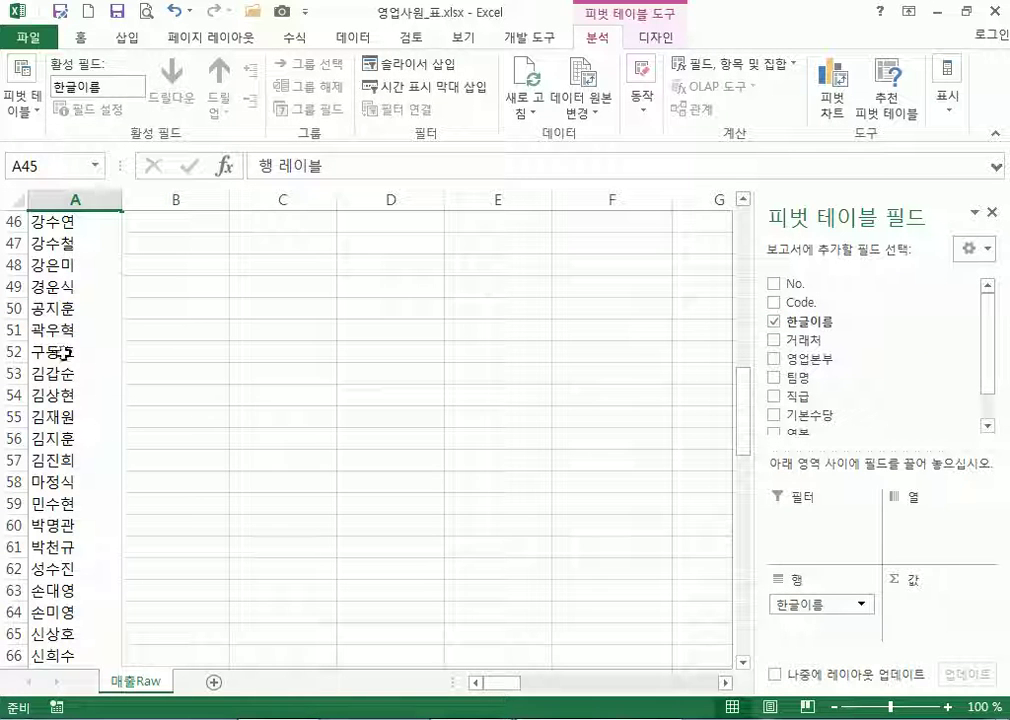
drag(859, 598, 733, 442)
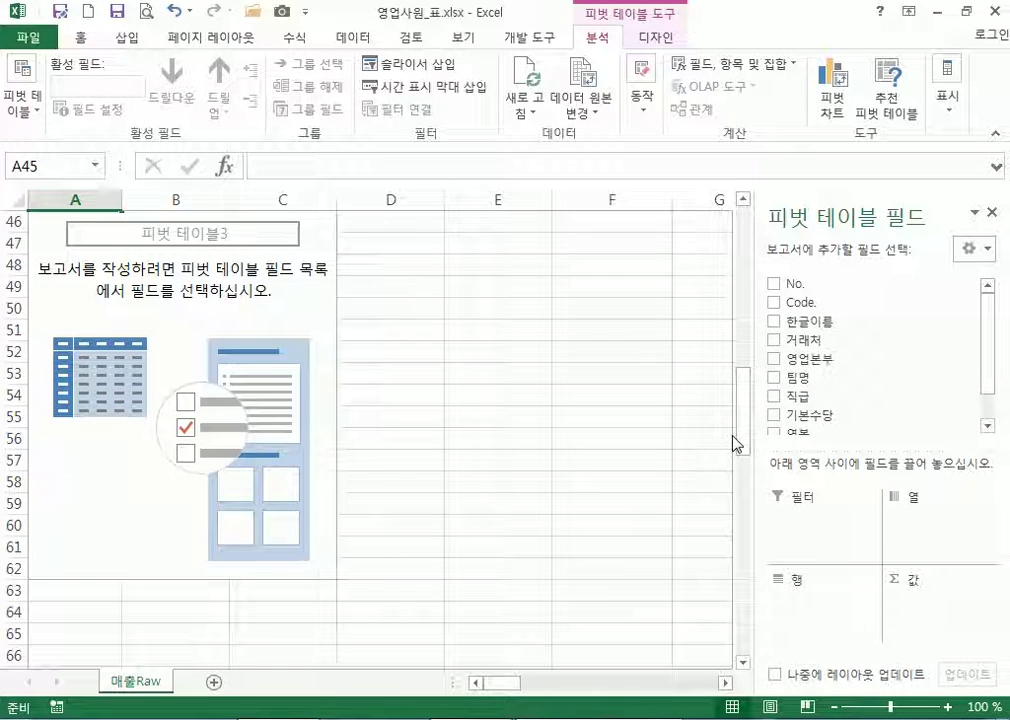
scroll(743, 441, down, 3)
scroll(743, 441, up, 3)
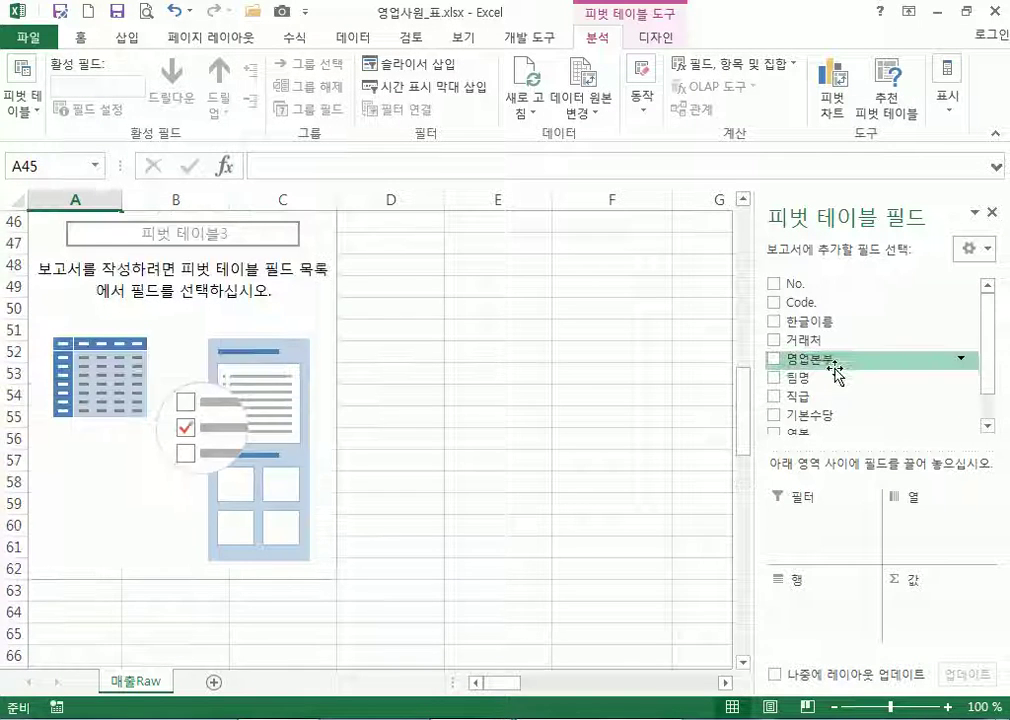
Lay out the pivot table with 직급 in the rows, 팀명 in the columns and the sum of 기본수당 as values
drag(818, 400, 830, 606)
drag(798, 377, 940, 548)
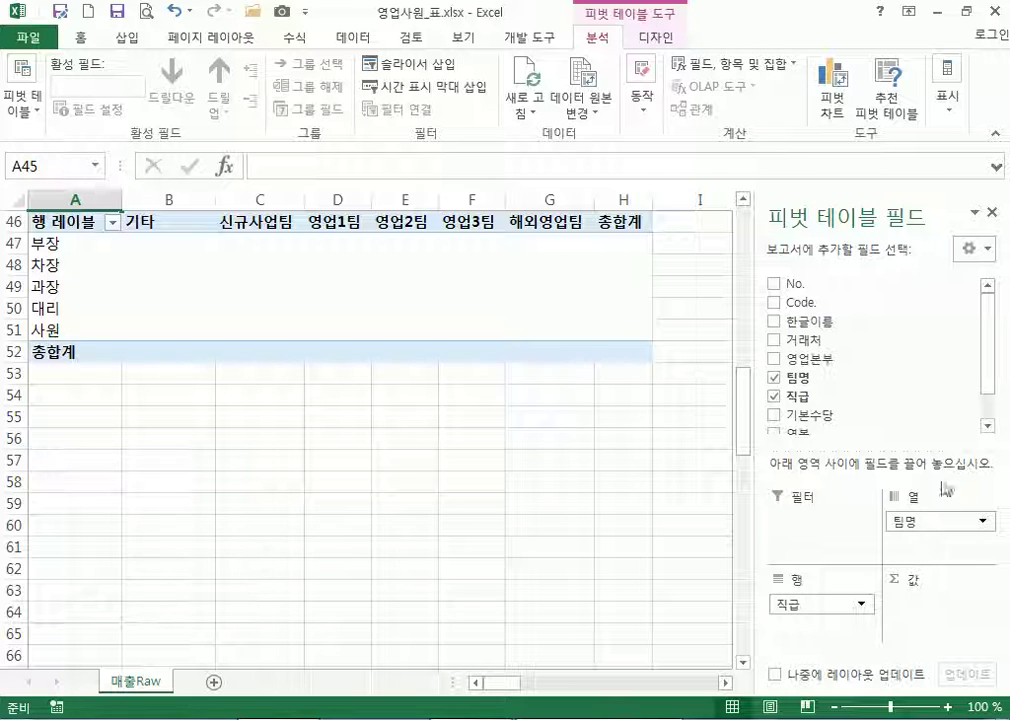
drag(823, 415, 884, 580)
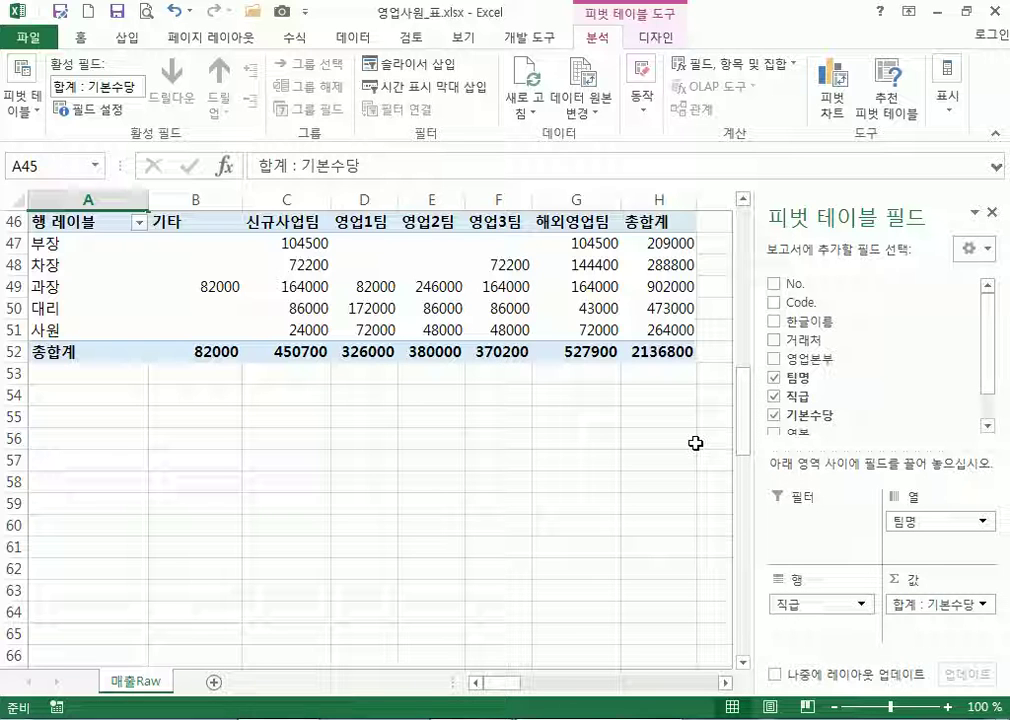
scroll(712, 410, down, 3)
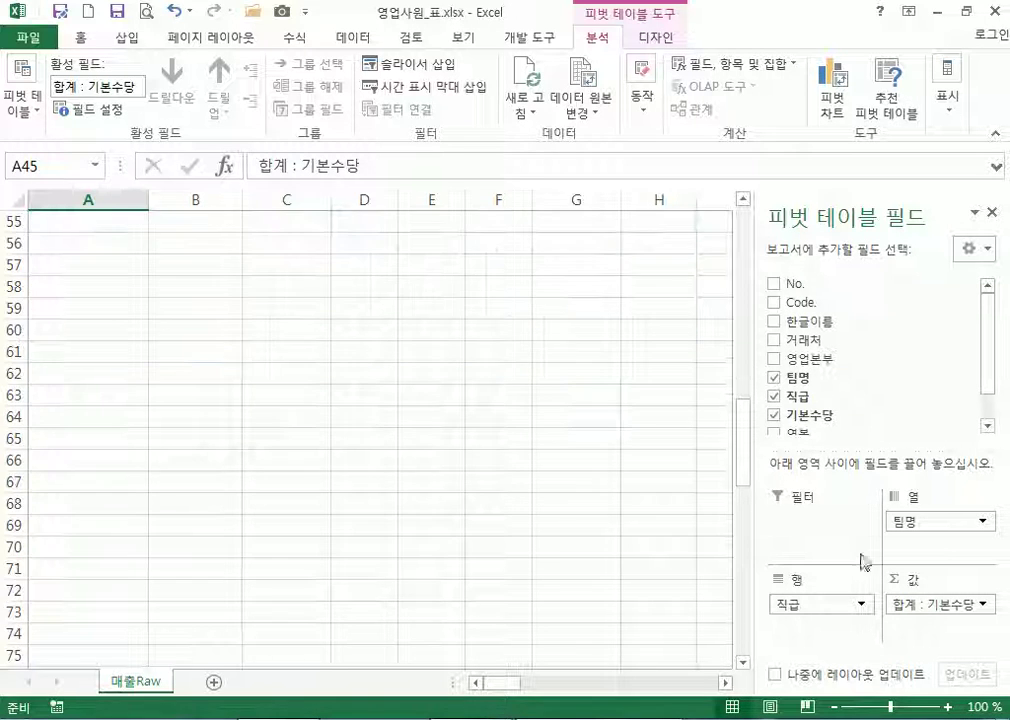
scroll(712, 410, up, 2)
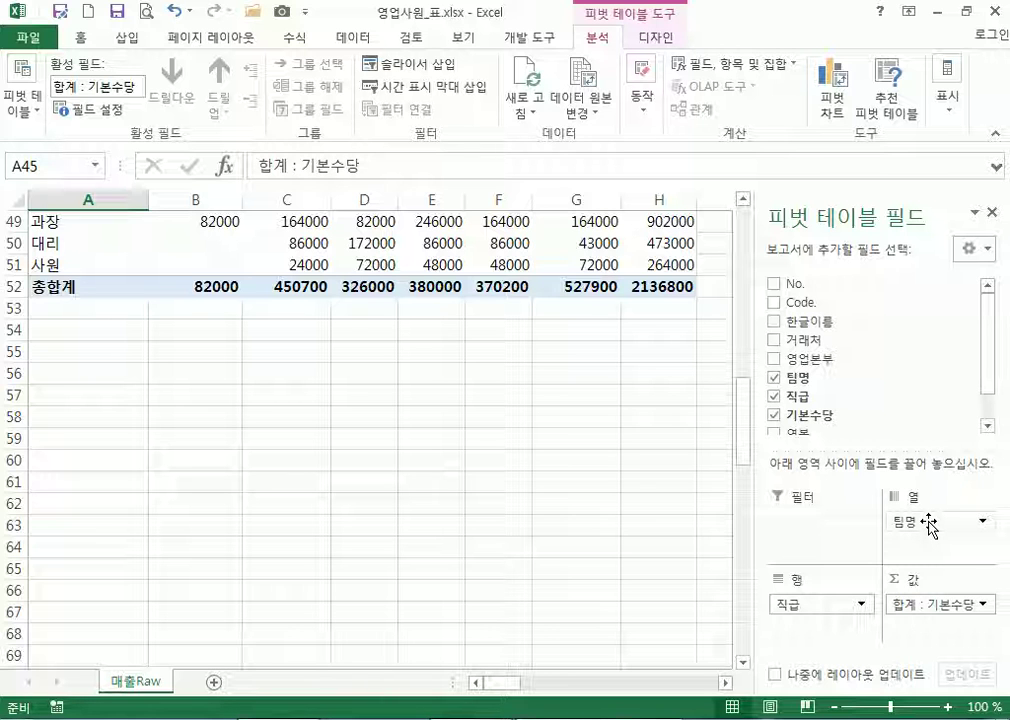
Relocate the 팀명 field from the columns to the rows and place it above 직급 as the outer row field
drag(929, 524, 818, 628)
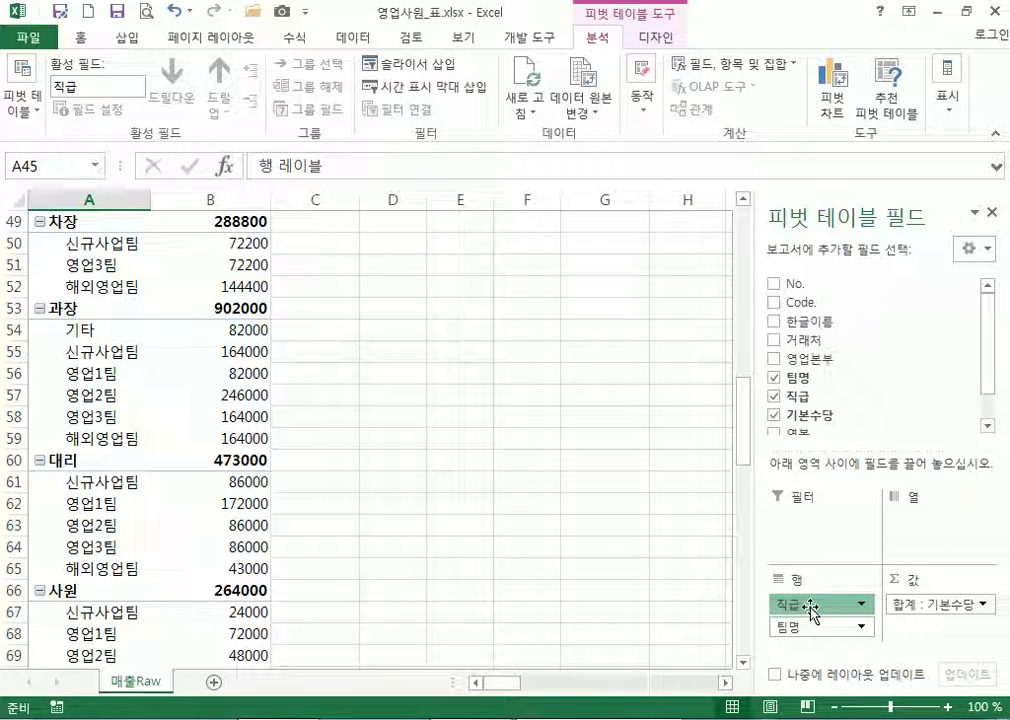
click(834, 602)
click(803, 632)
click(808, 630)
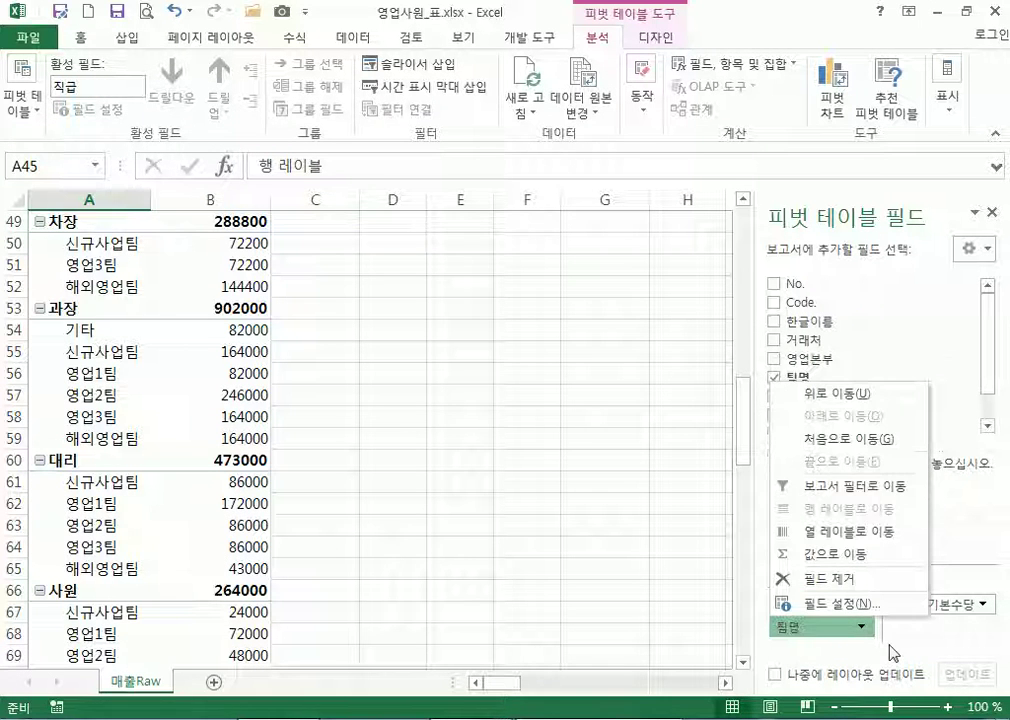
click(790, 630)
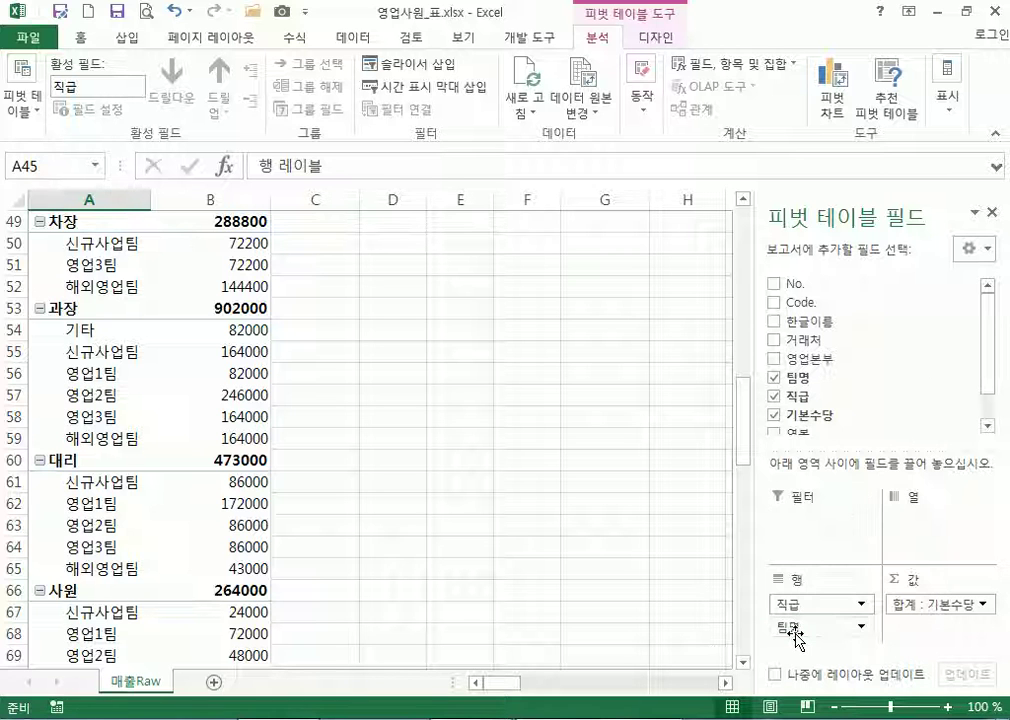
mouse_move(812, 636)
mouse_down()
mouse_move(816, 609)
mouse_move(826, 634)
mouse_move(816, 657)
mouse_move(818, 632)
mouse_up()
click(785, 604)
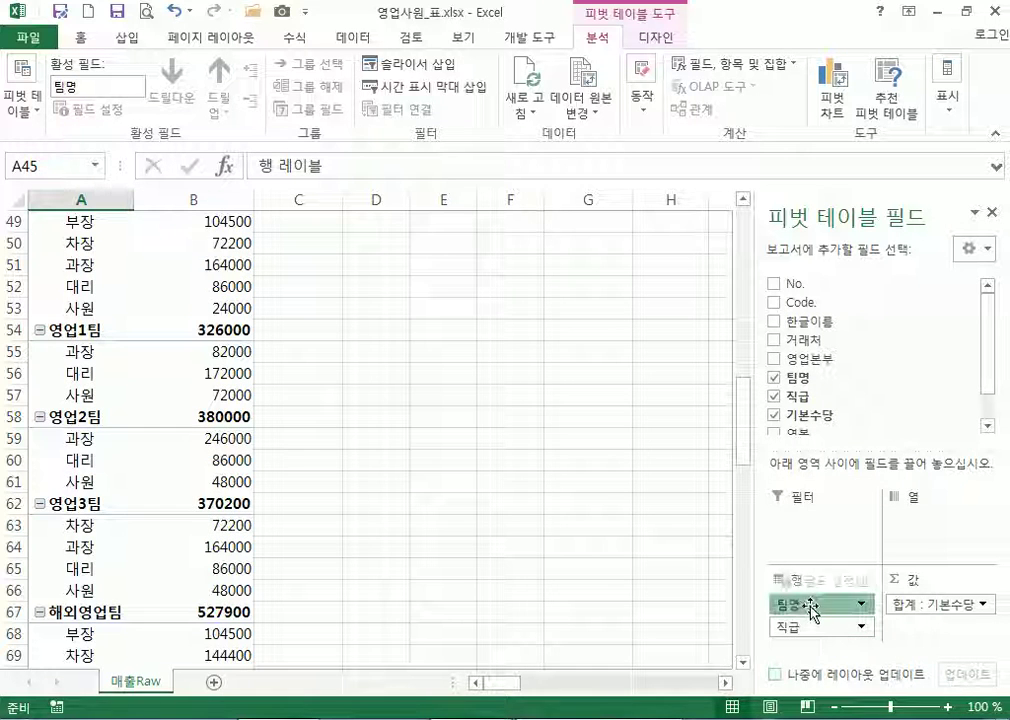
click(132, 375)
scroll(133, 395, up, 2)
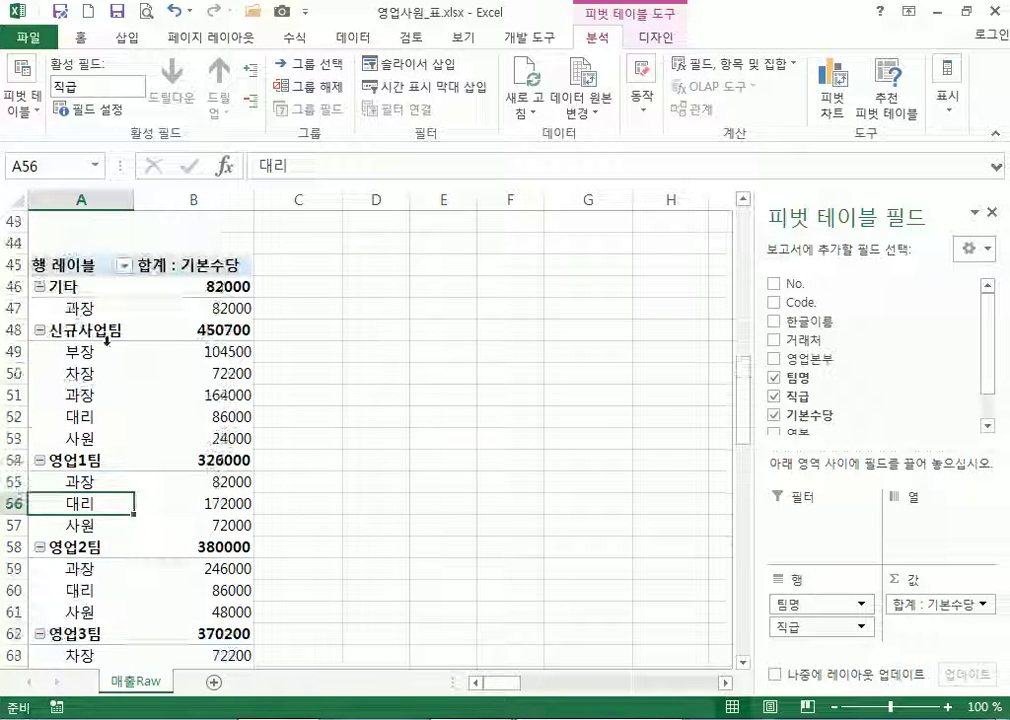
scroll(155, 418, down, 1)
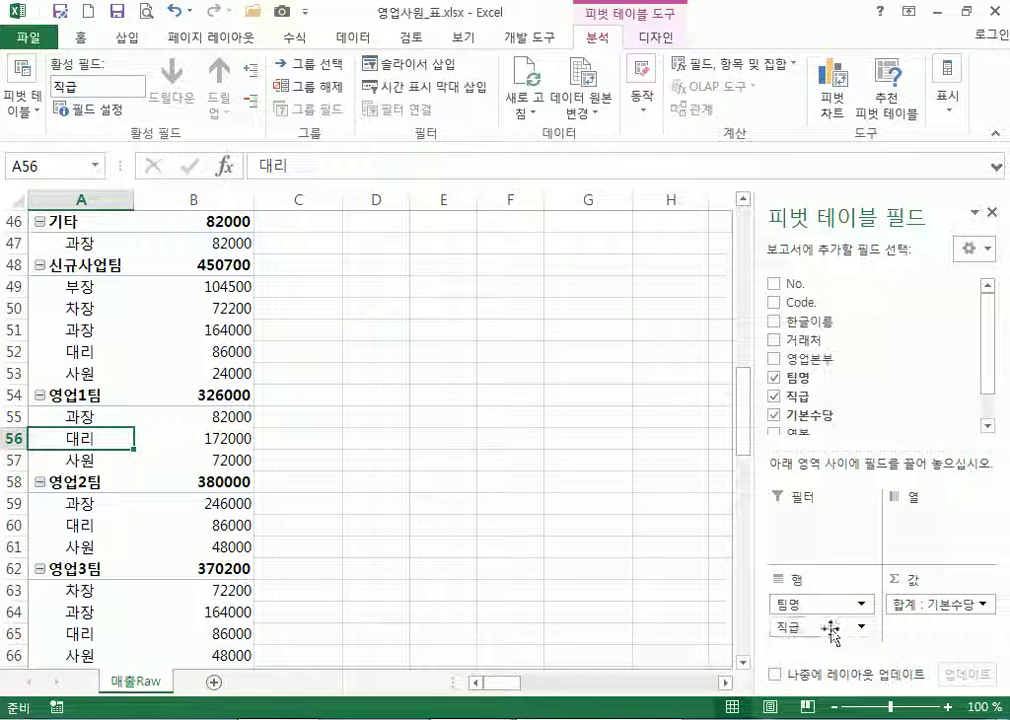
Return 팀명 to the columns, try 영업본부 as the outer column field above it, and remove 영업본부
drag(825, 605, 940, 522)
drag(805, 358, 920, 520)
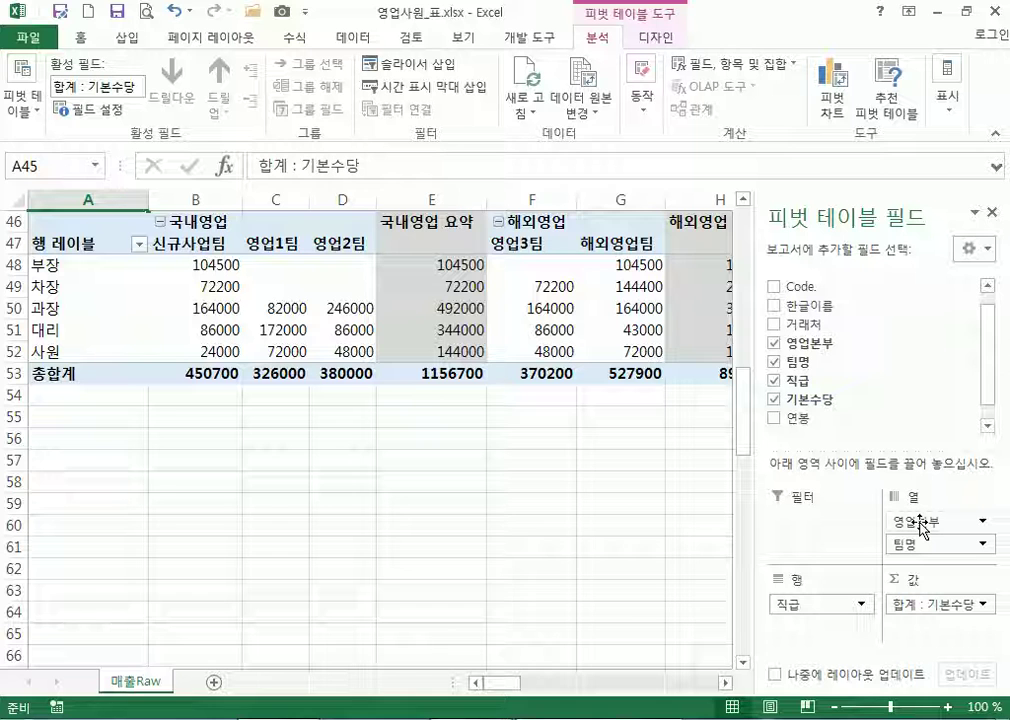
drag(920, 528, 859, 403)
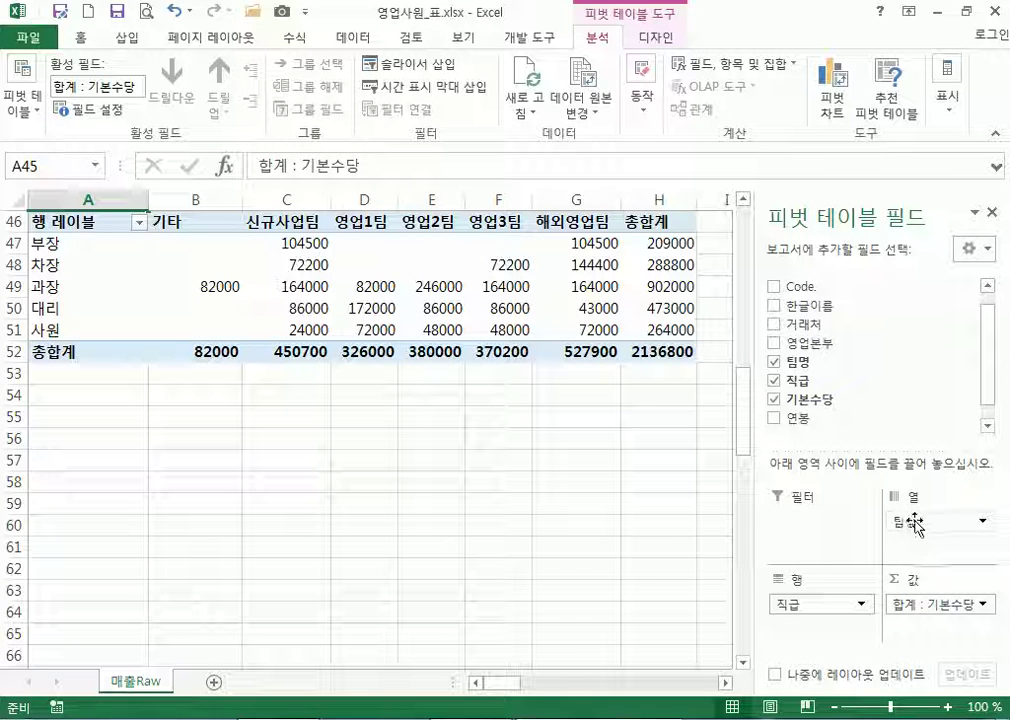
Swap the pivot table's axes so that 팀명 is in the rows and 직급 is in the columns
drag(912, 520, 830, 604)
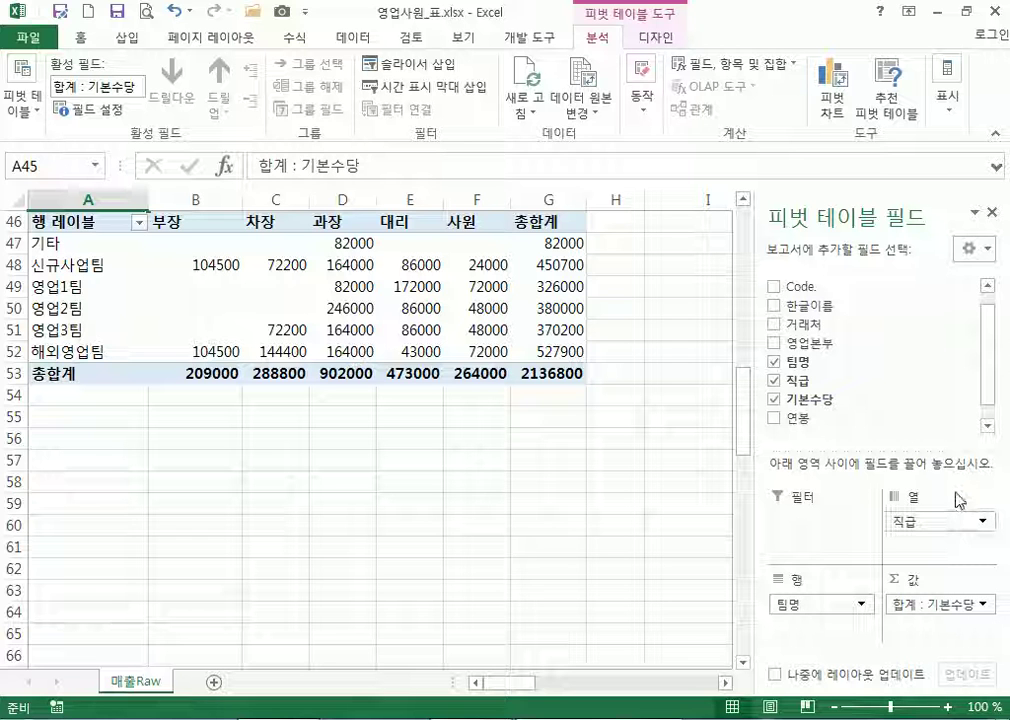
drag(226, 212, 541, 210)
click(380, 285)
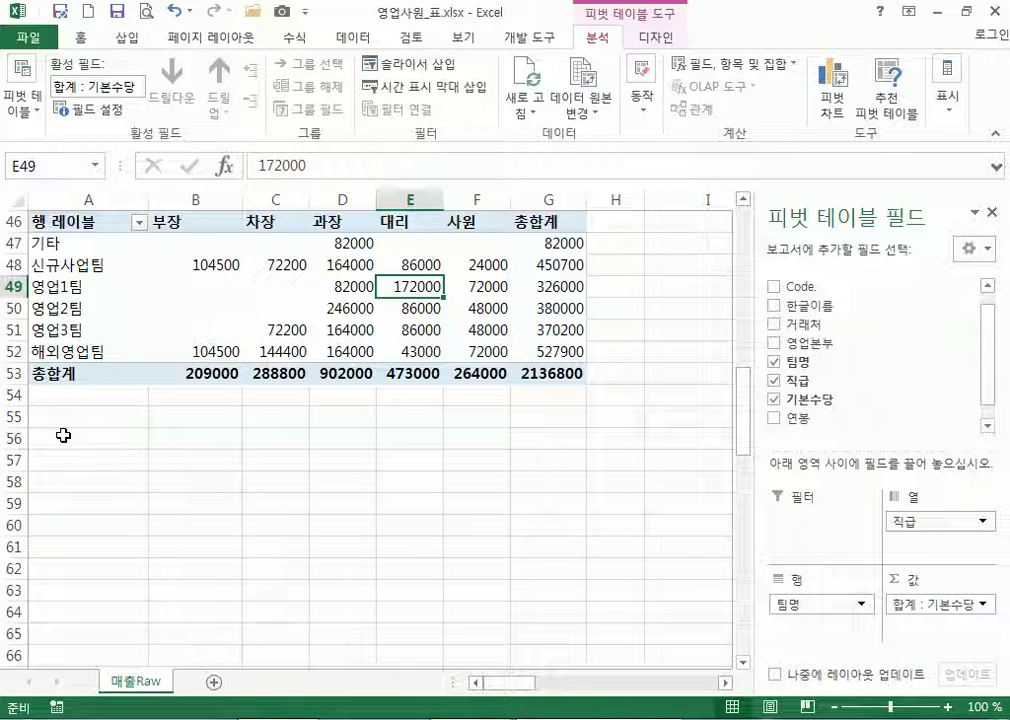
Nest 직급 under 팀명 in the rows, review the long layout, and return 직급 to the columns
drag(827, 603, 800, 612)
drag(906, 523, 818, 628)
scroll(150, 332, up, 4)
scroll(151, 340, down, 9)
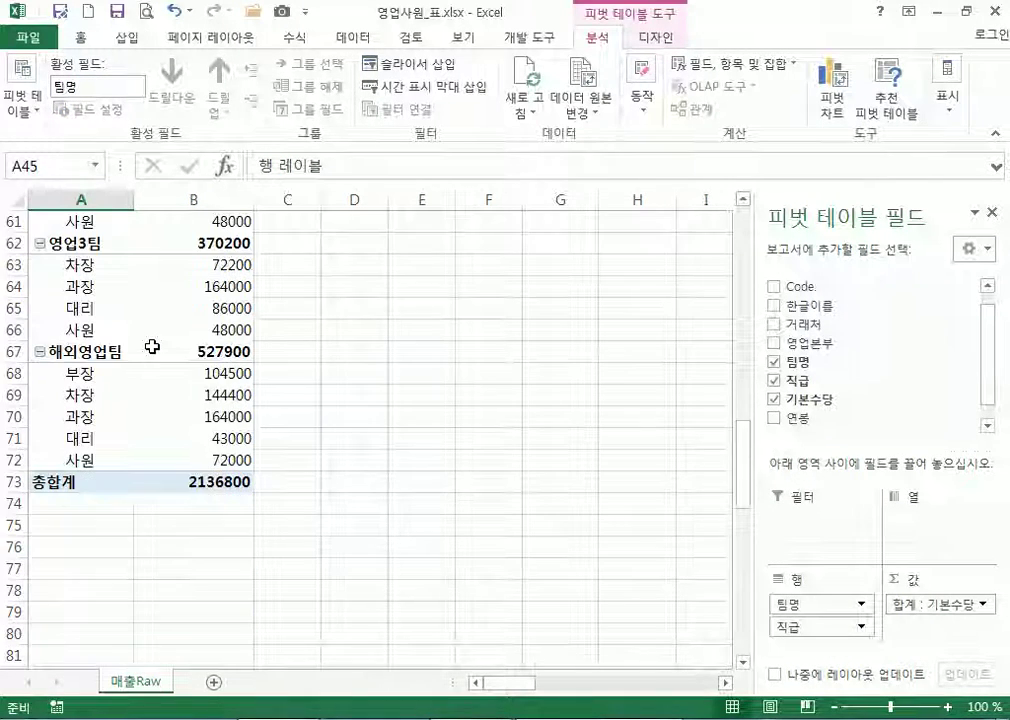
scroll(354, 435, up, 4)
drag(830, 627, 915, 535)
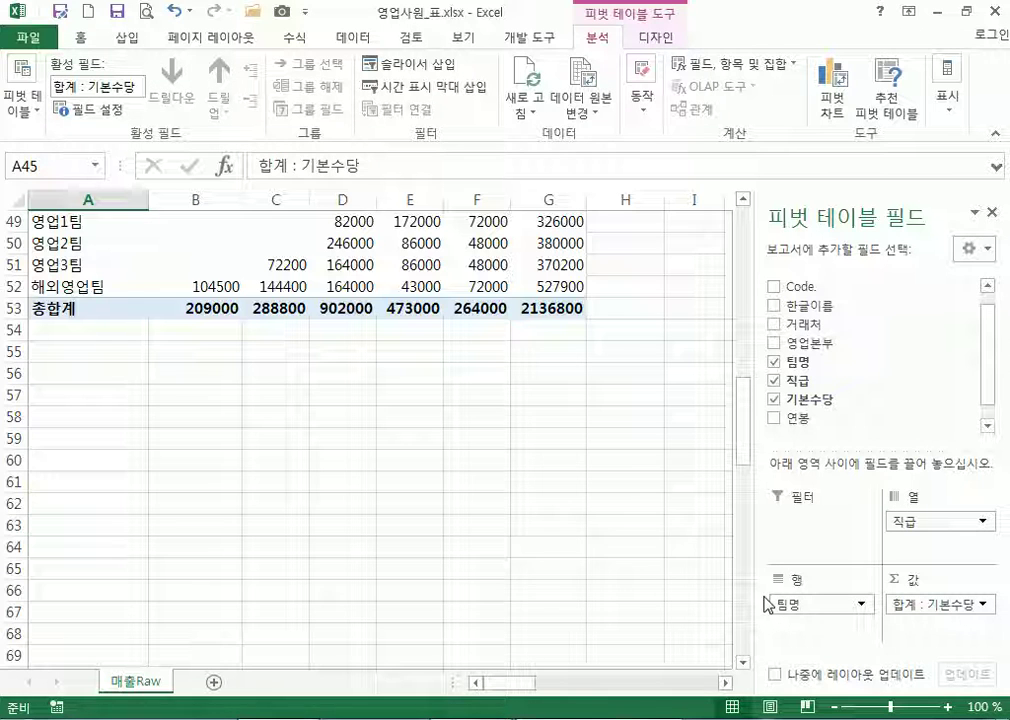
Examine the pivot table's 기본수당 sums by team and position alongside the staff records above it
scroll(586, 582, up, 6)
click(430, 567)
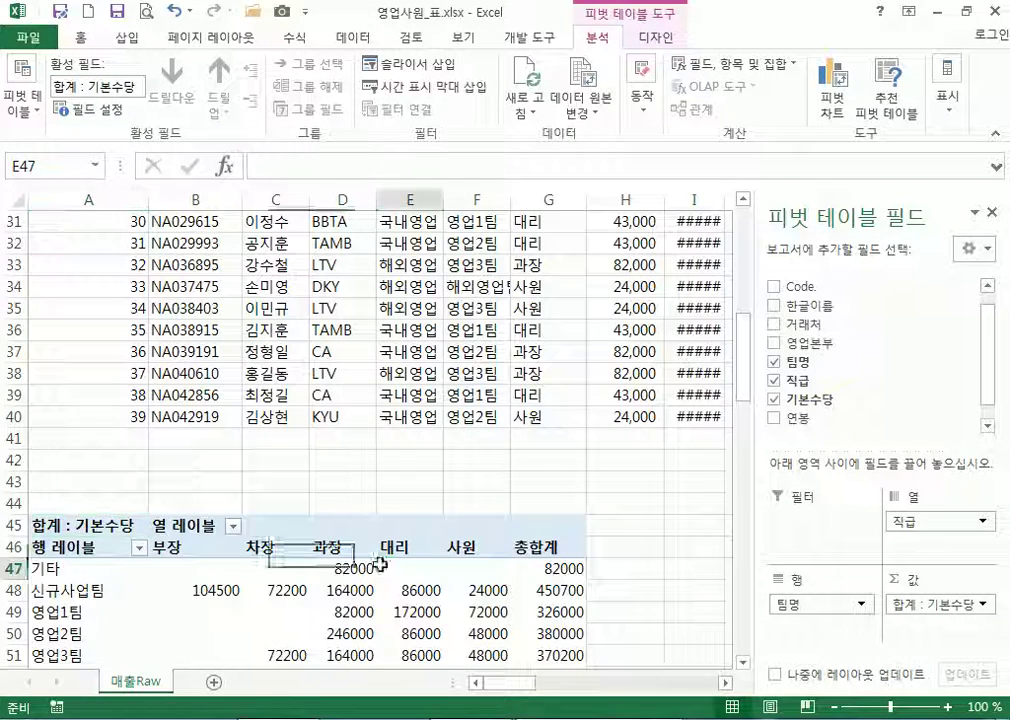
scroll(451, 558, down, 3)
mouse_move(479, 483)
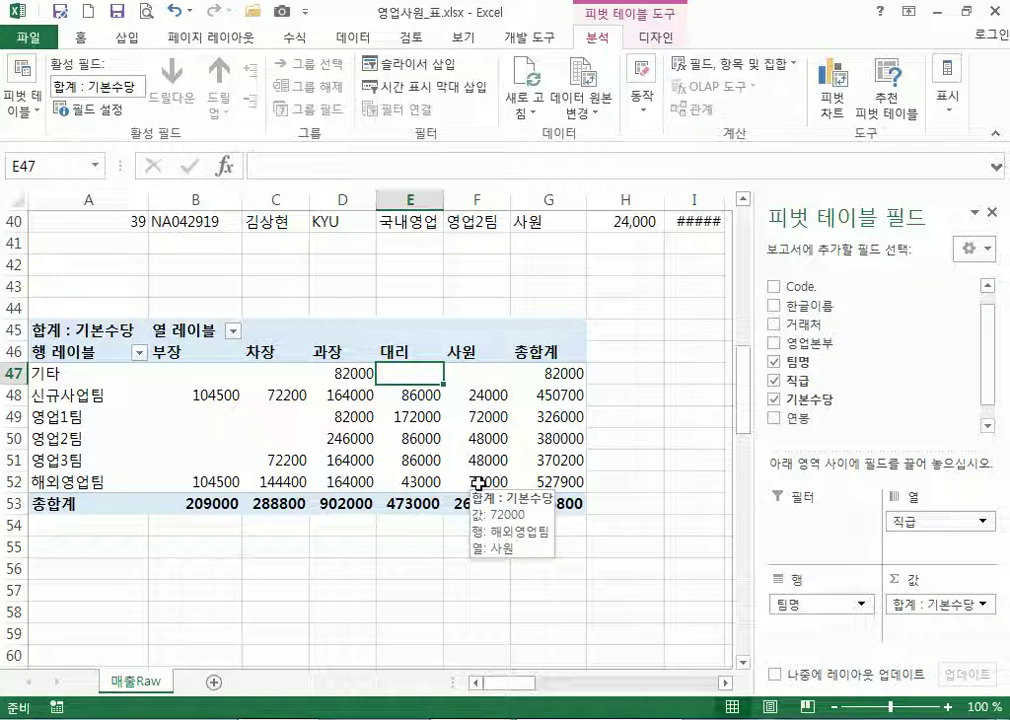
scroll(609, 284, up, 3)
click(575, 329)
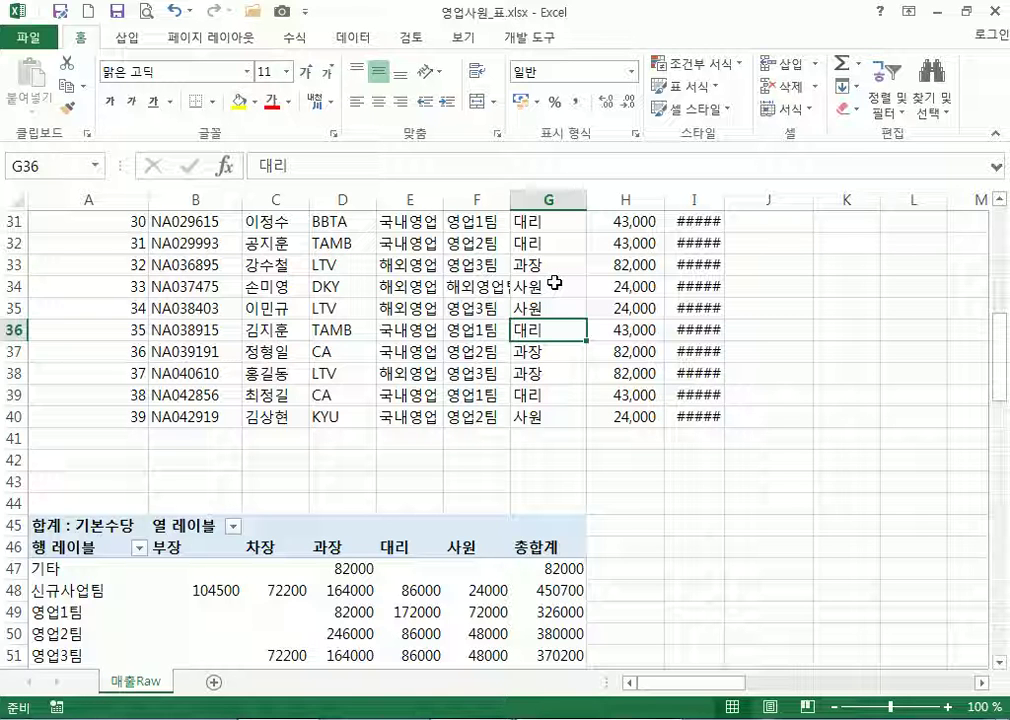
Switch to the 카드청구.xlsx workbook and delete the SUM formula in G41 below the 사용금액 column
click(581, 716)
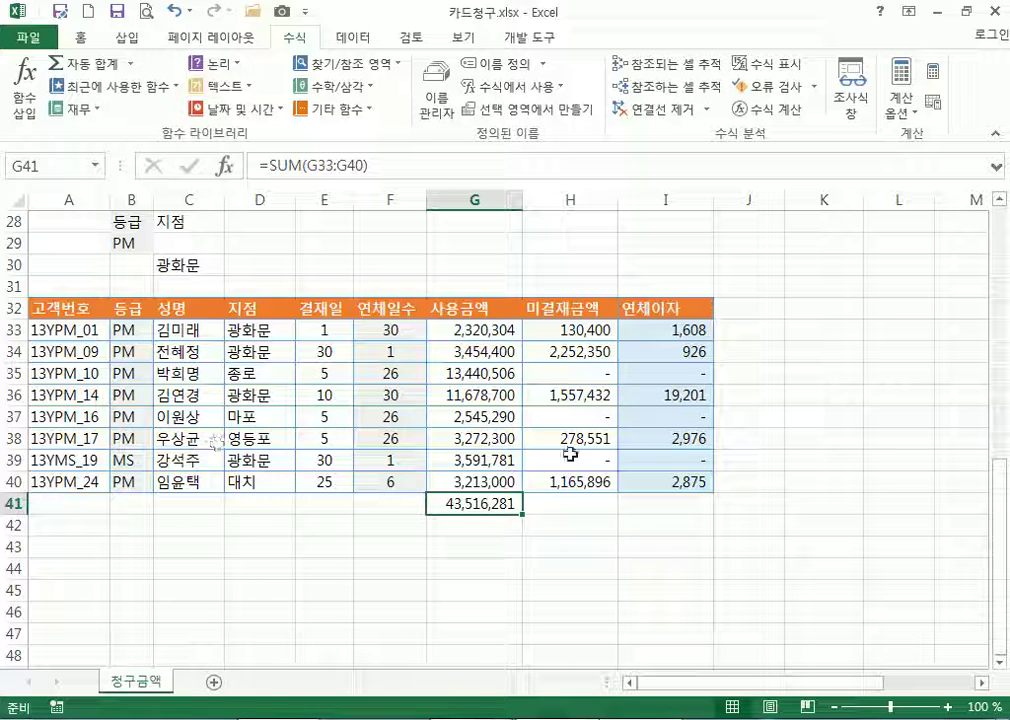
click(661, 478)
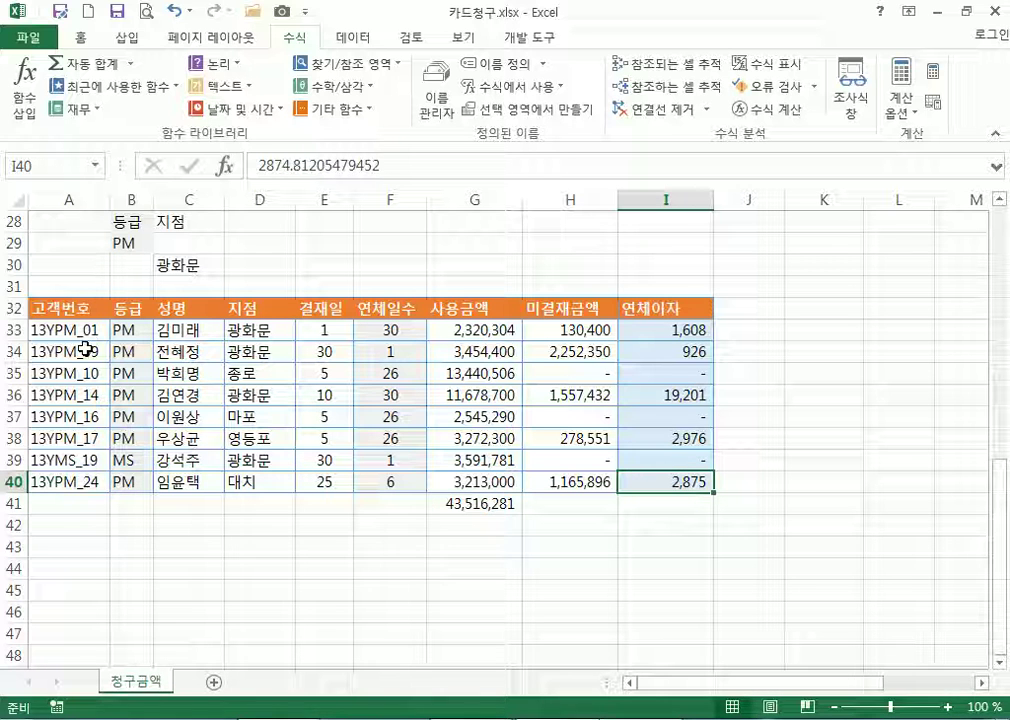
click(467, 502)
key(Delete)
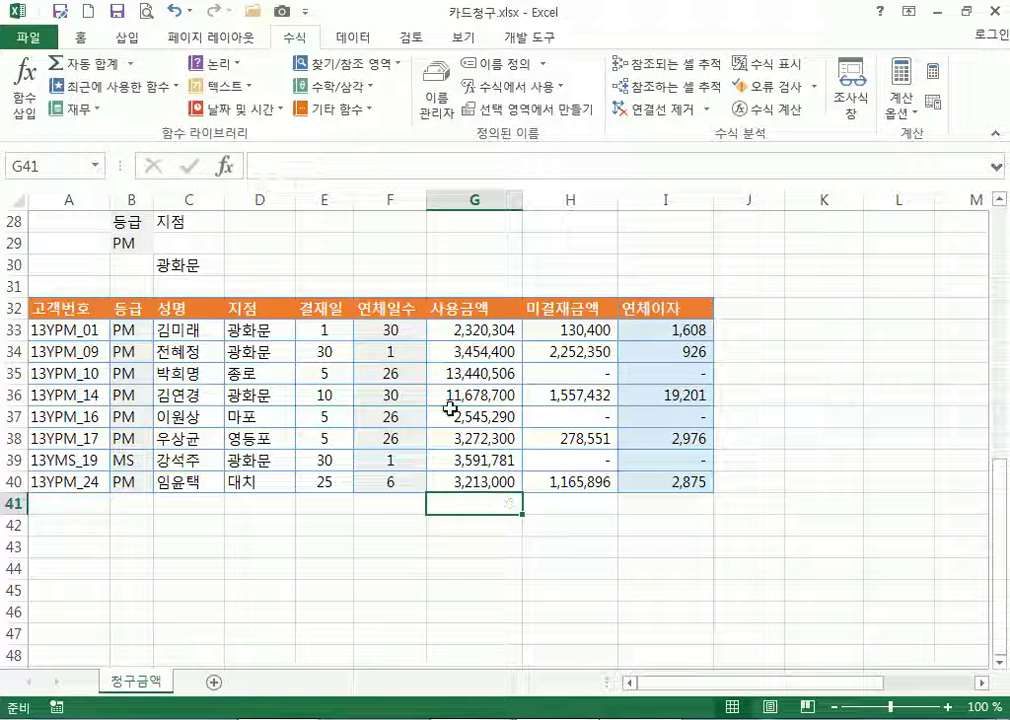
Move cell by cell along the empty row 41 below the billing data, starting at A41, and go to A42
click(451, 408)
click(57, 503)
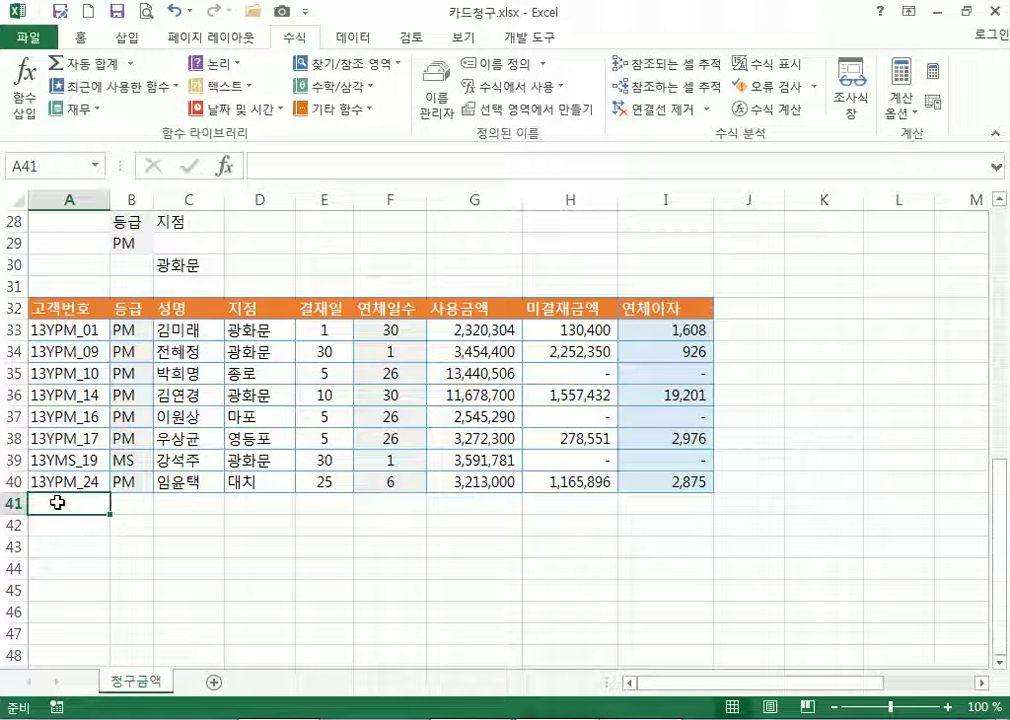
key(Right)
key(Right)
key(Right)
key(Right)
key(Right)
key(Right)
key(Right)
key(Right)
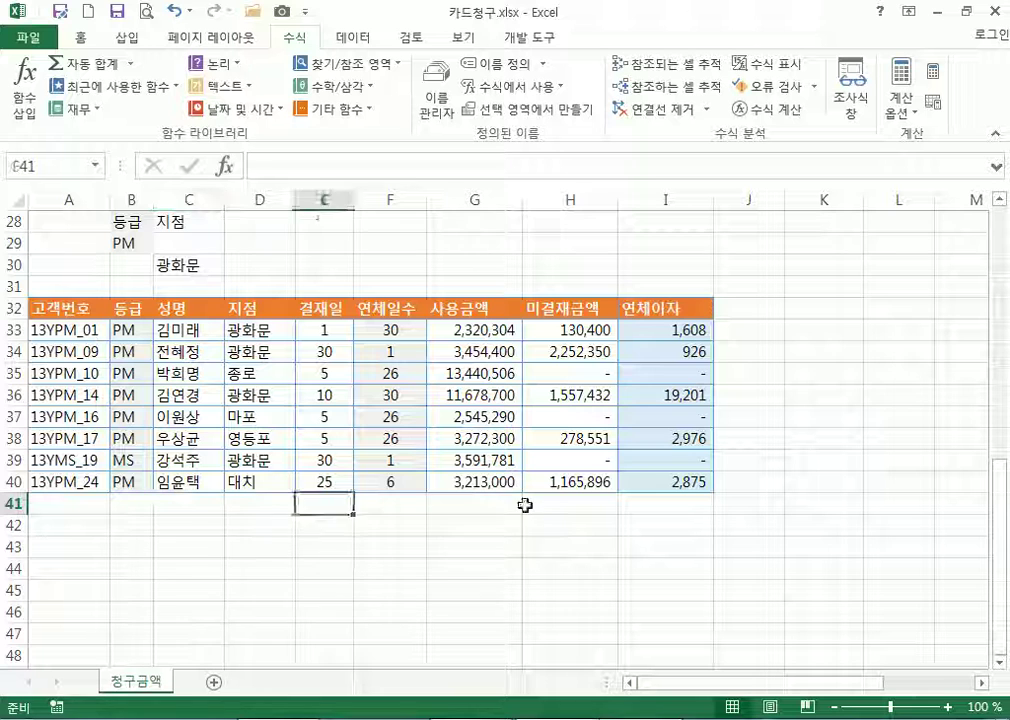
click(51, 524)
Convert the billing data range A32:I40 into an Excel table with its header row
click(178, 373)
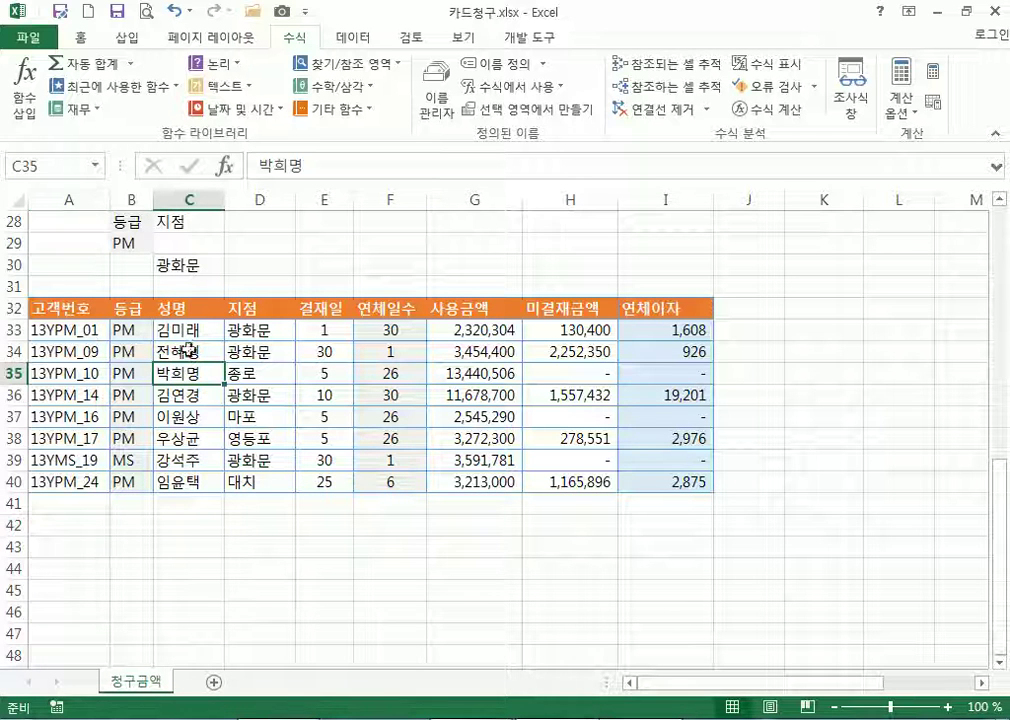
click(124, 37)
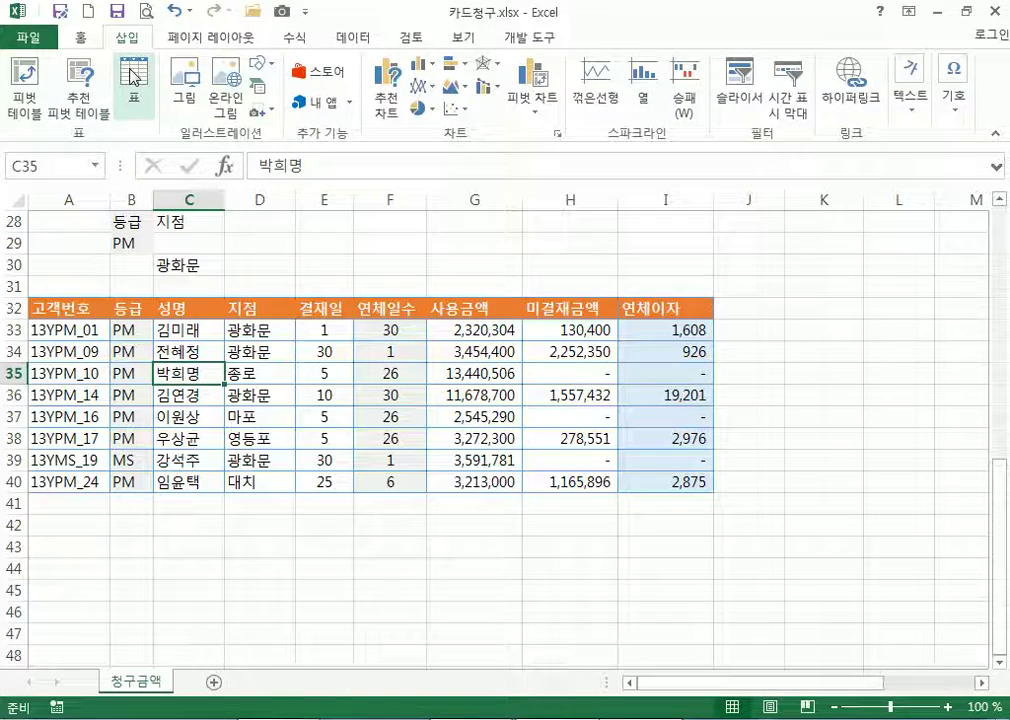
click(133, 76)
click(647, 338)
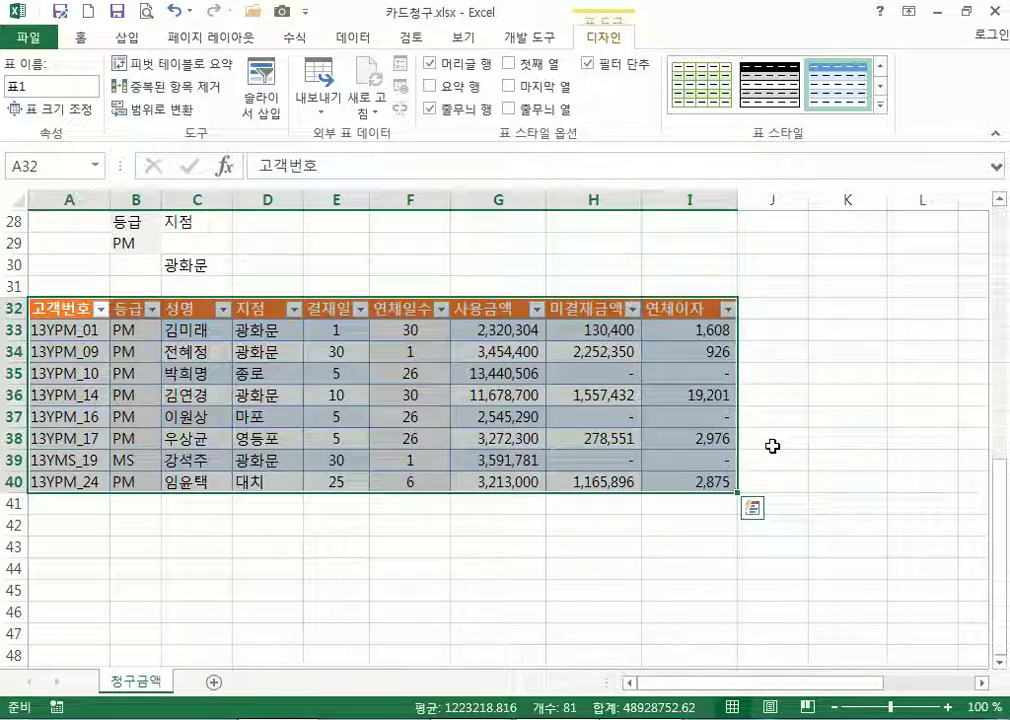
Extend the table with five blank rows, 41 to 45, by advancing cell by cell from H38 past its last cell
click(554, 439)
key(Tab)
key(Tab)
key(Tab)
key(Tab)
key(Tab)
key(Tab)
key(Tab)
key(Tab)
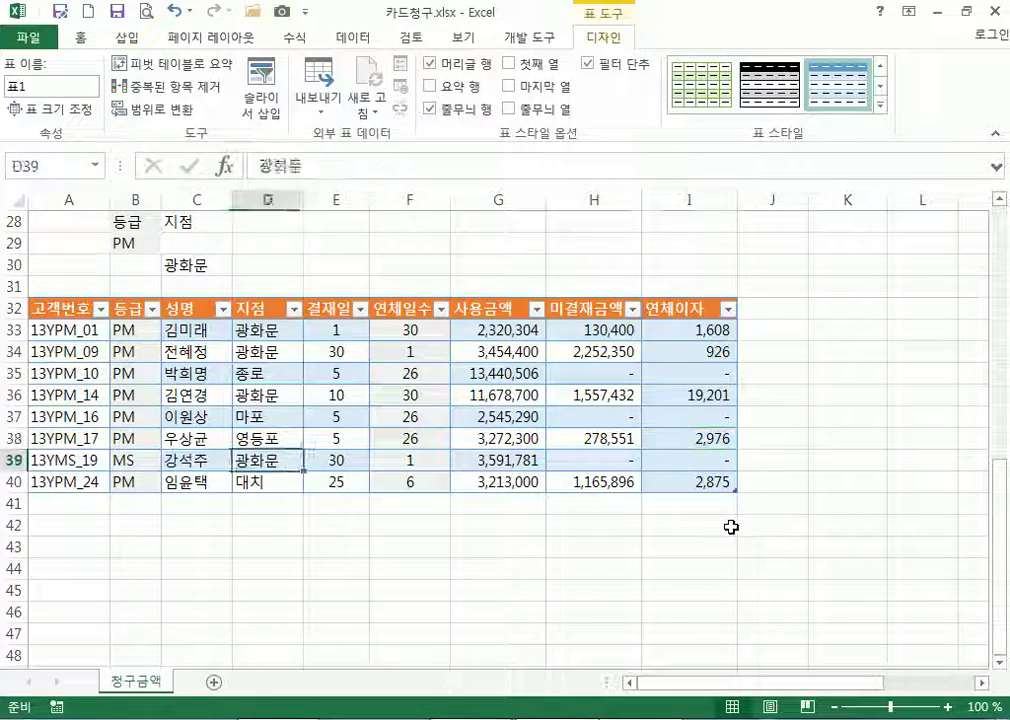
key(Tab)
key(Tab)
key(Tab)
key(Tab)
key(Tab)
key(Tab)
key(Tab)
key(Tab)
key(Tab)
key(Tab)
key(Tab)
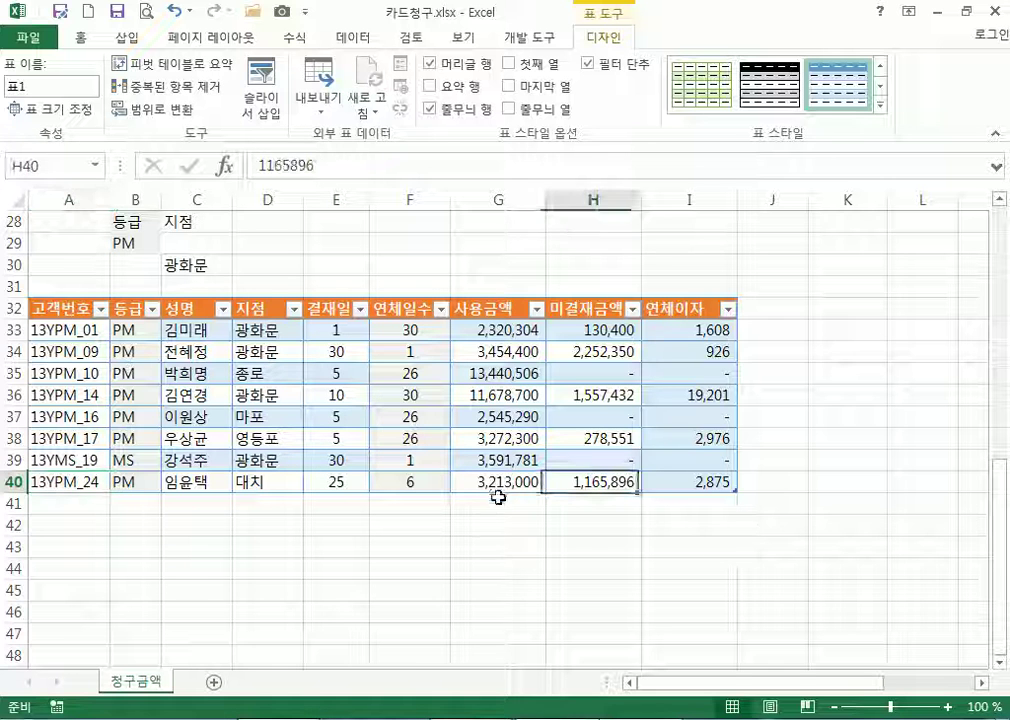
key(Tab)
key(Tab)
key(Tab)
key(Tab)
key(Tab)
key(Tab)
key(Tab)
key(Tab)
key(Tab)
key(Tab)
key(Tab)
key(Tab)
key(Tab)
key(Tab)
key(Tab)
key(Tab)
key(Tab)
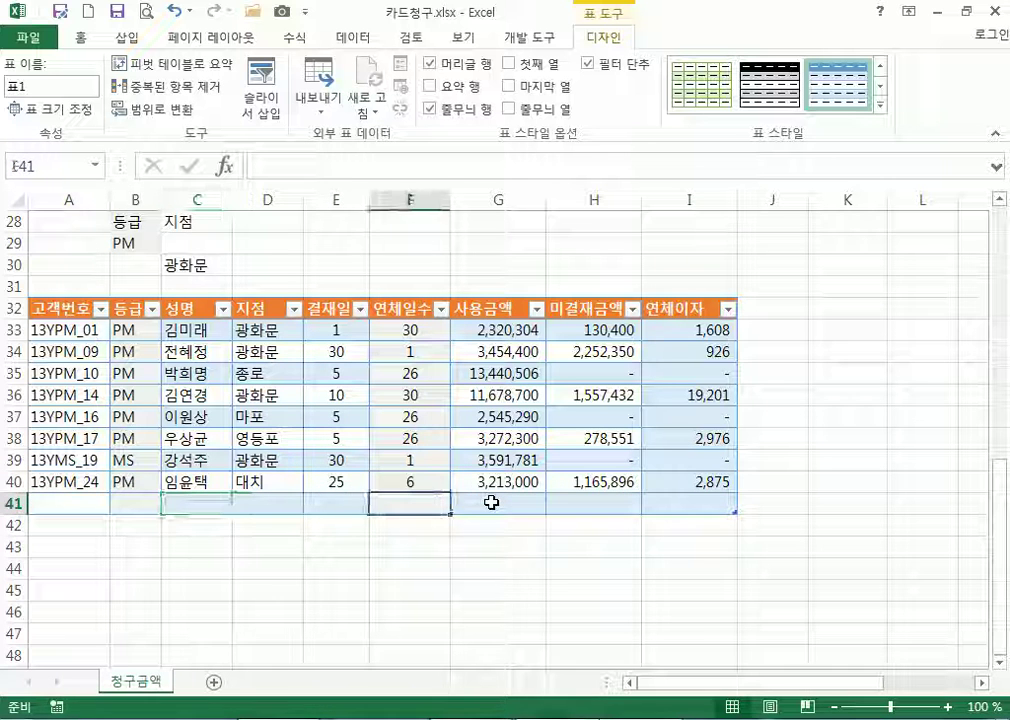
key(Tab)
key(Tab)
key(Tab)
key(Tab)
key(Tab)
key(Tab)
key(Tab)
key(Tab)
key(Tab)
key(Tab)
key(Tab)
key(Tab)
key(Tab)
key(Tab)
key(Tab)
key(Tab)
key(Tab)
key(Tab)
key(Tab)
key(Tab)
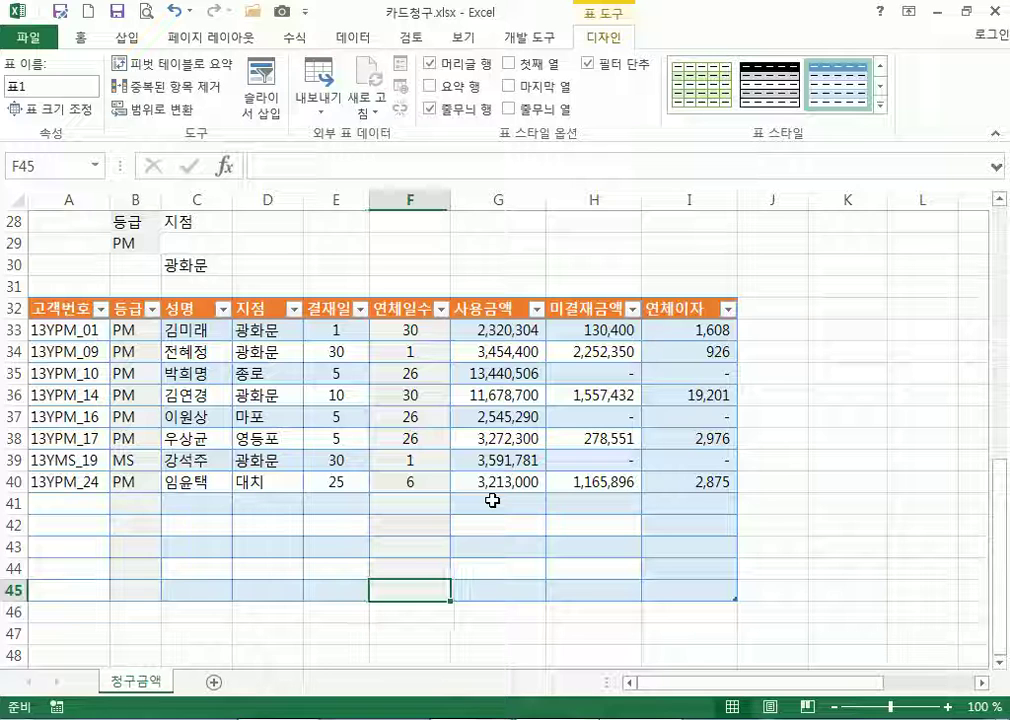
click(494, 482)
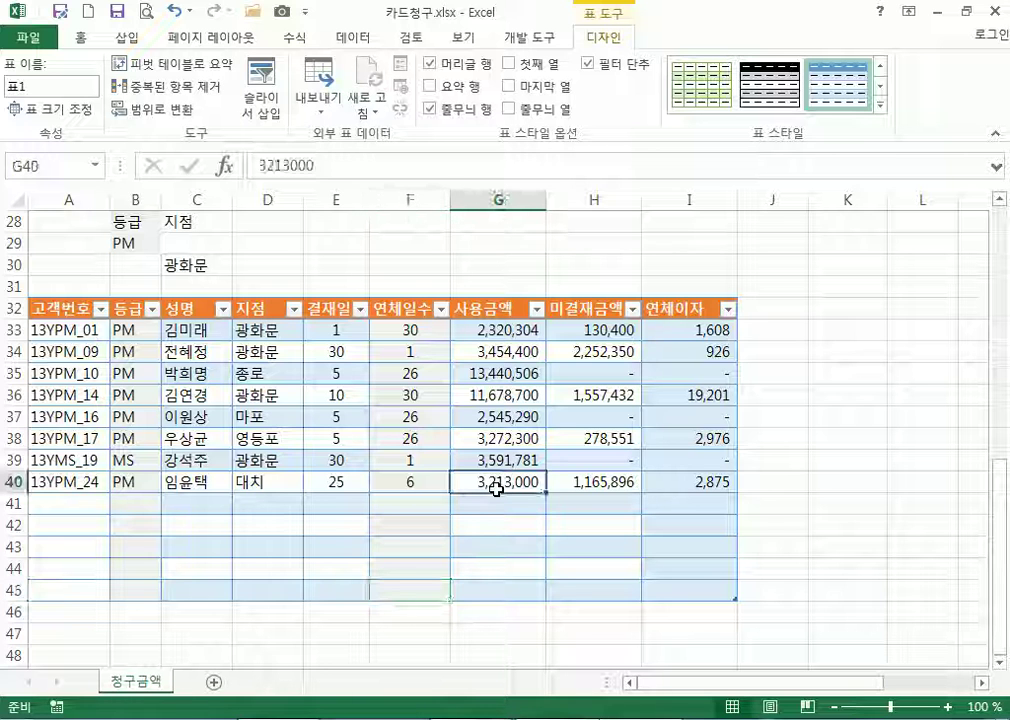
Go to blank row 41 of the billing table, and check cells G34, H34 and I34 in edit mode for underlying formulas
click(40, 502)
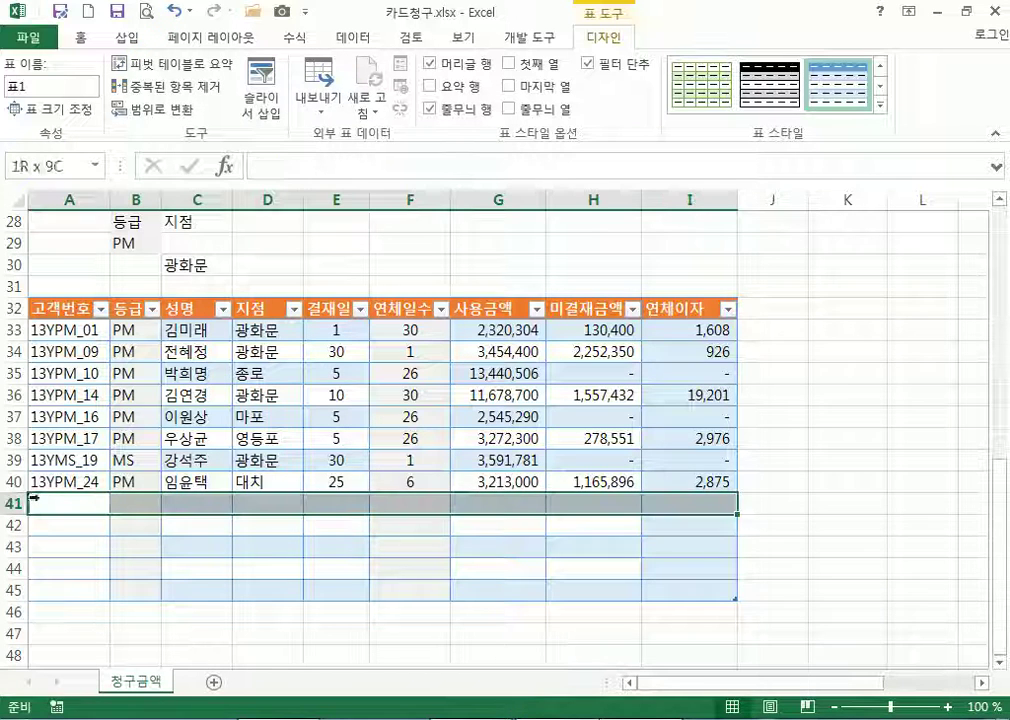
click(86, 498)
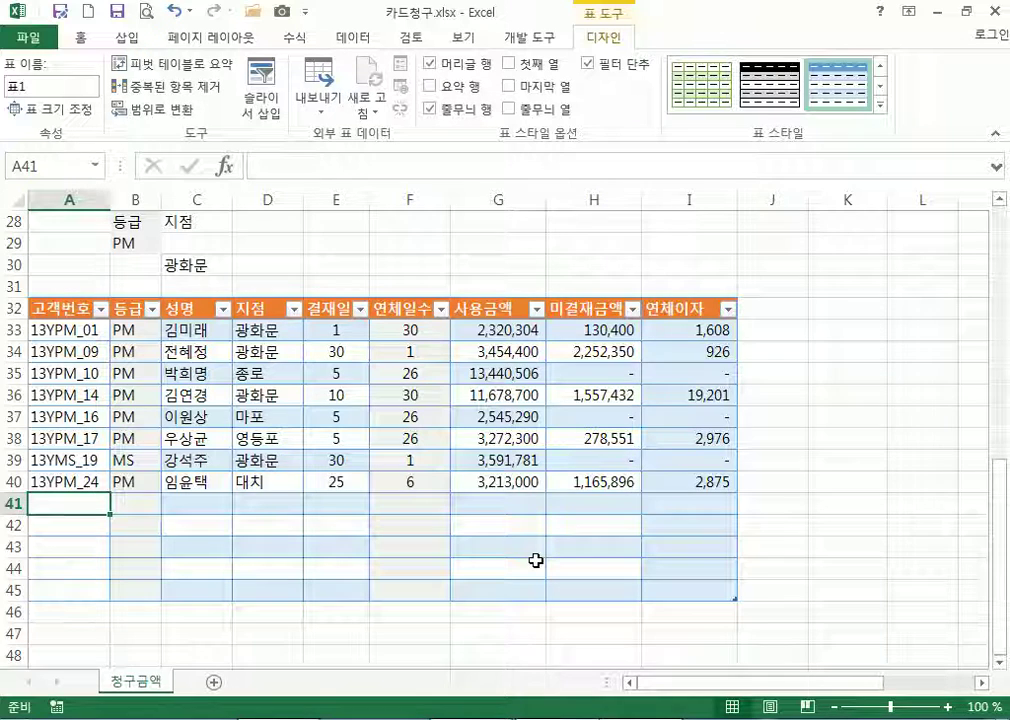
scroll(535, 558, up, 2)
click(500, 481)
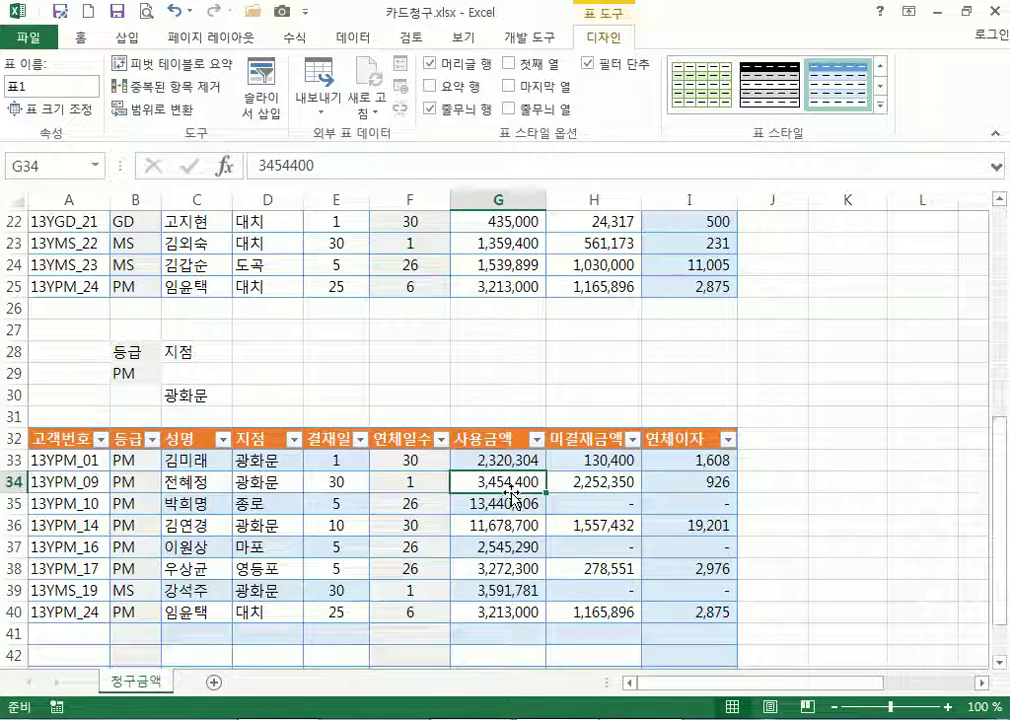
scroll(524, 501, down, 1)
key(F2)
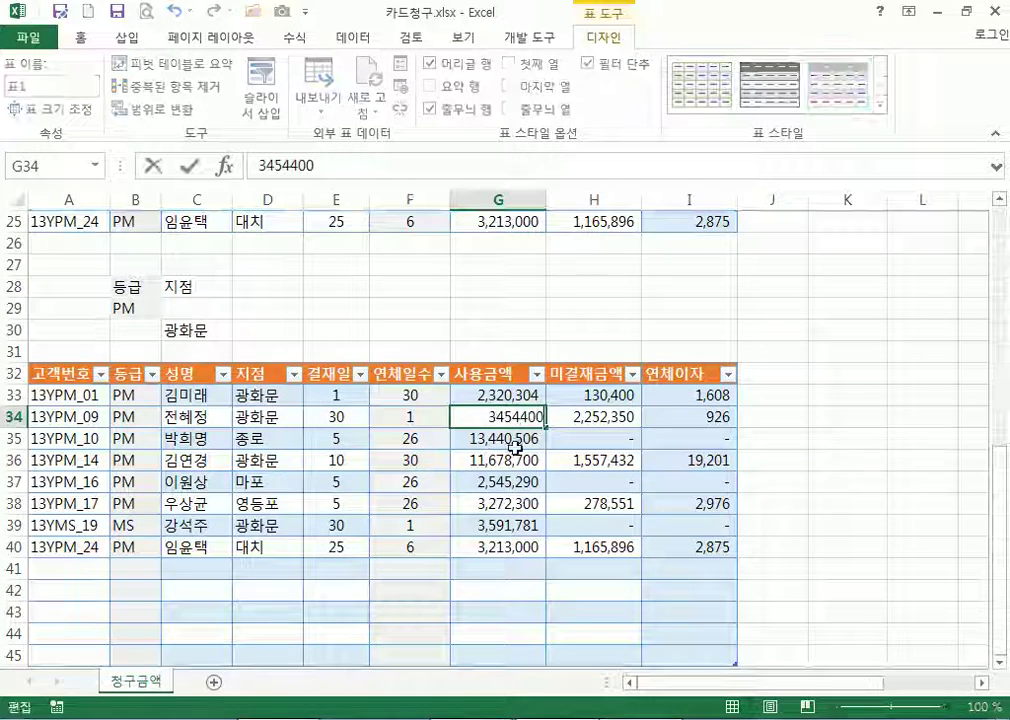
double_click(582, 416)
key(Escape)
double_click(685, 418)
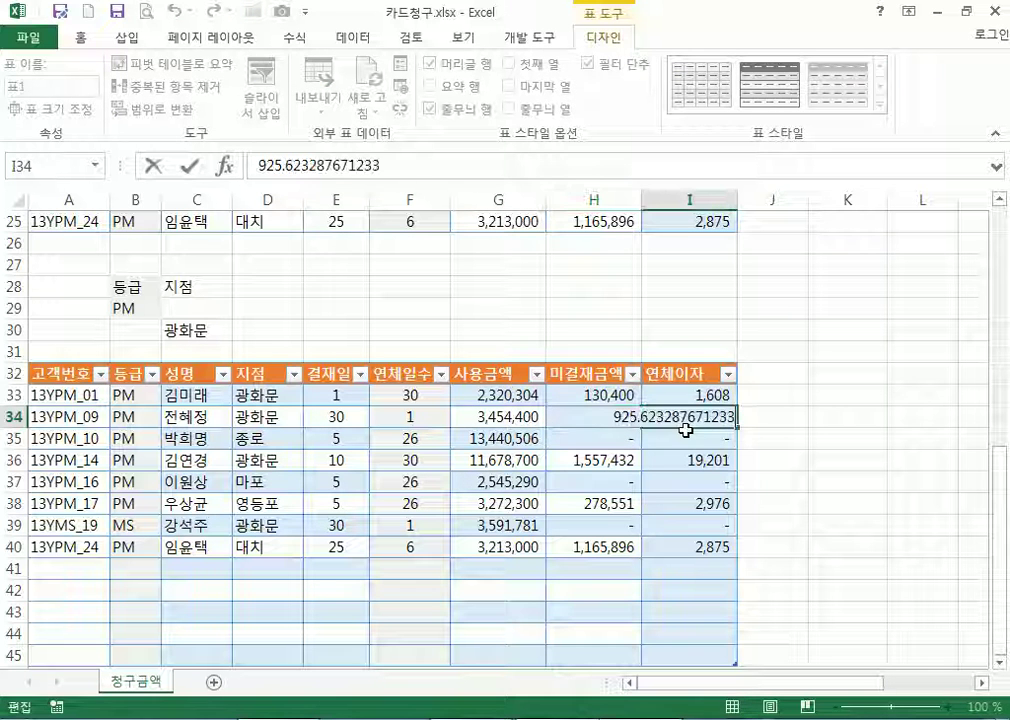
key(Escape)
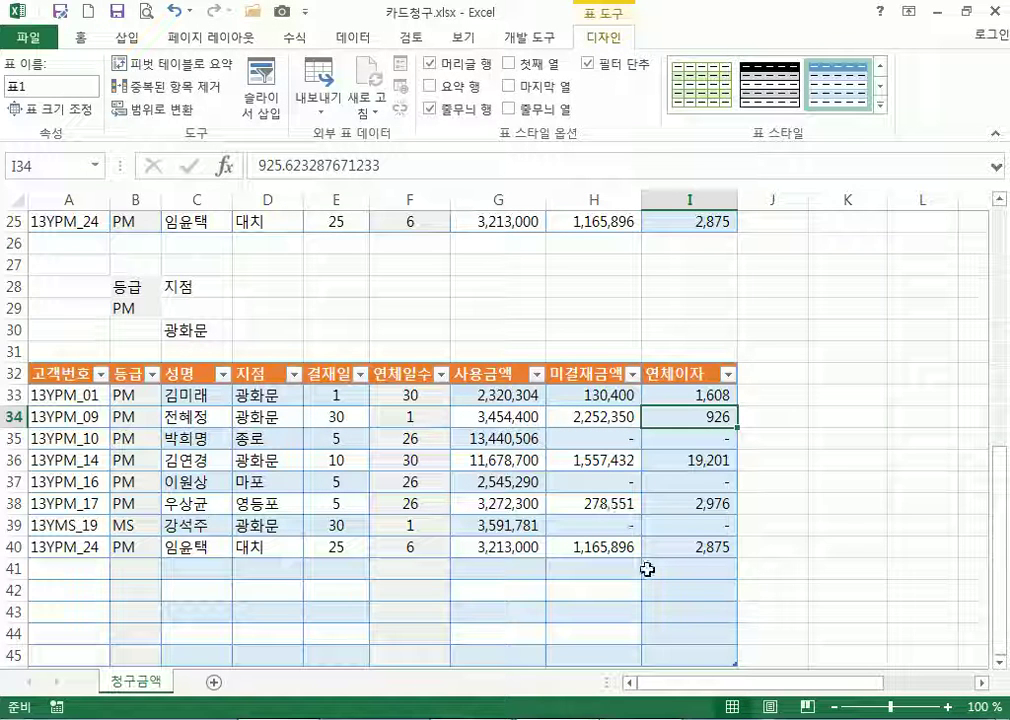
Switch to the 영업사원_표.xlsx workbook, go to the start of the staff data and autofit the 연봉 column I
key(alt+Tab)
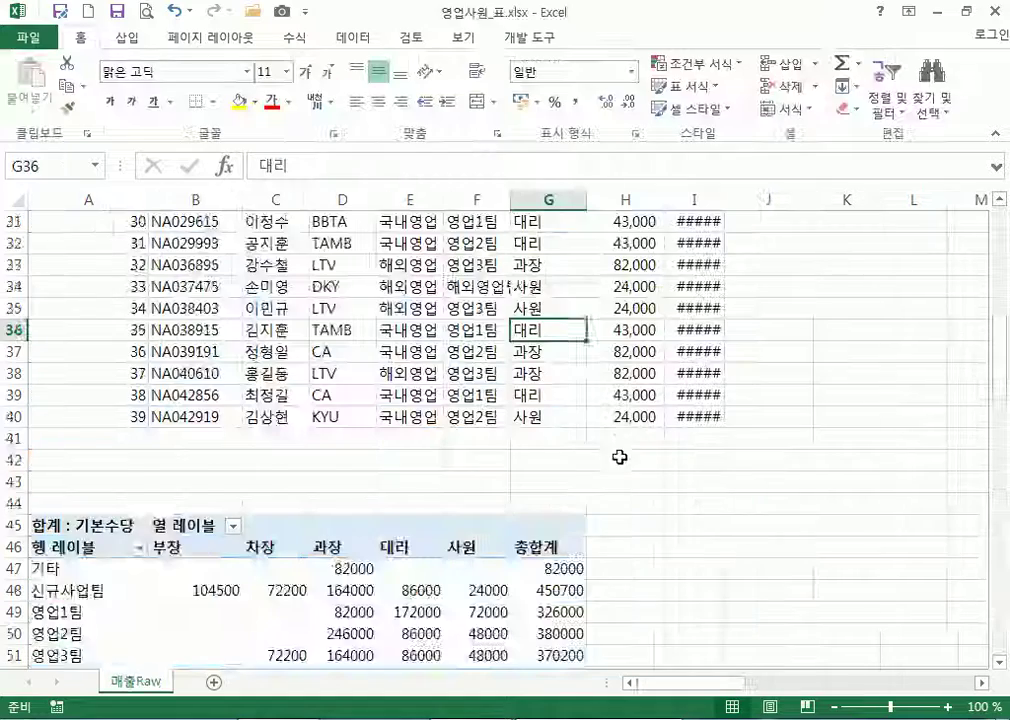
scroll(640, 430, up, 10)
click(619, 244)
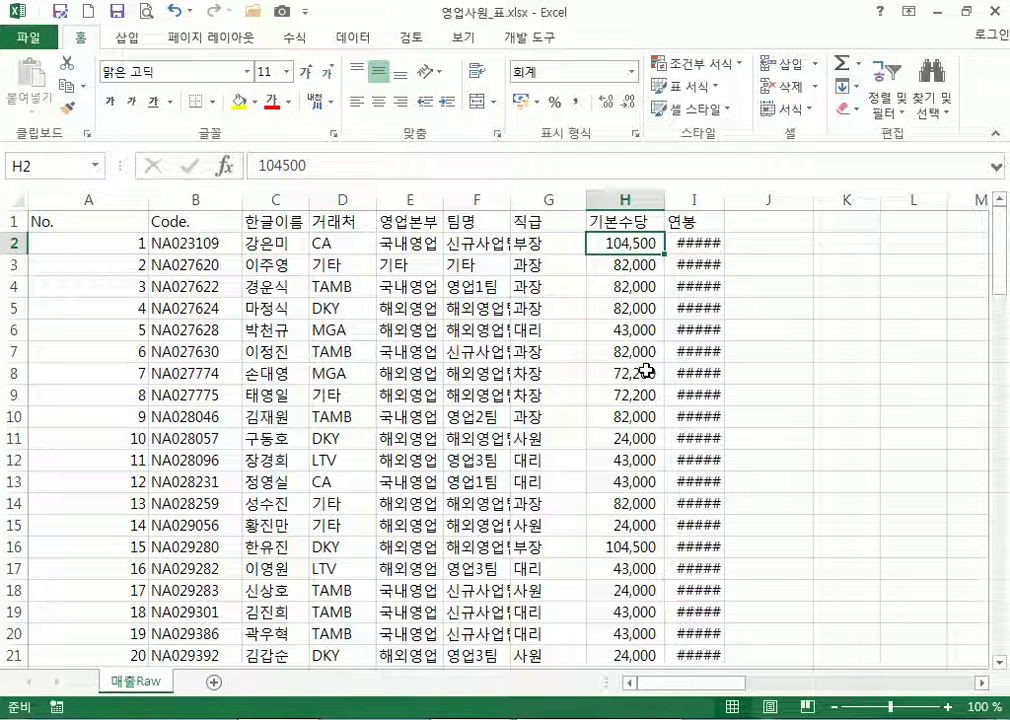
click(559, 379)
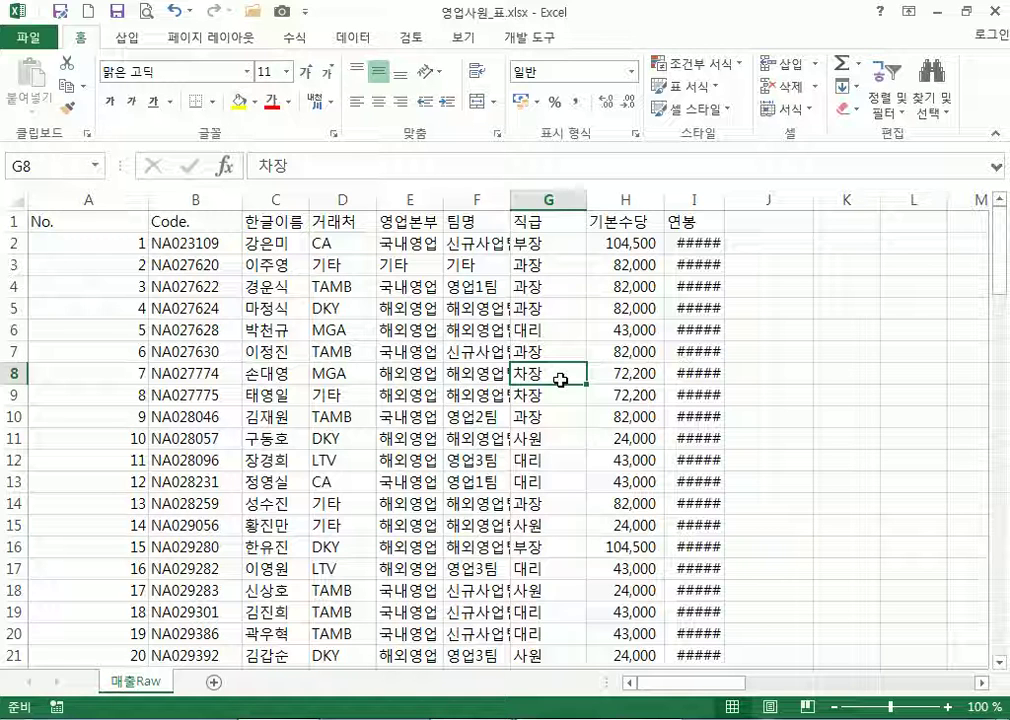
click(230, 240)
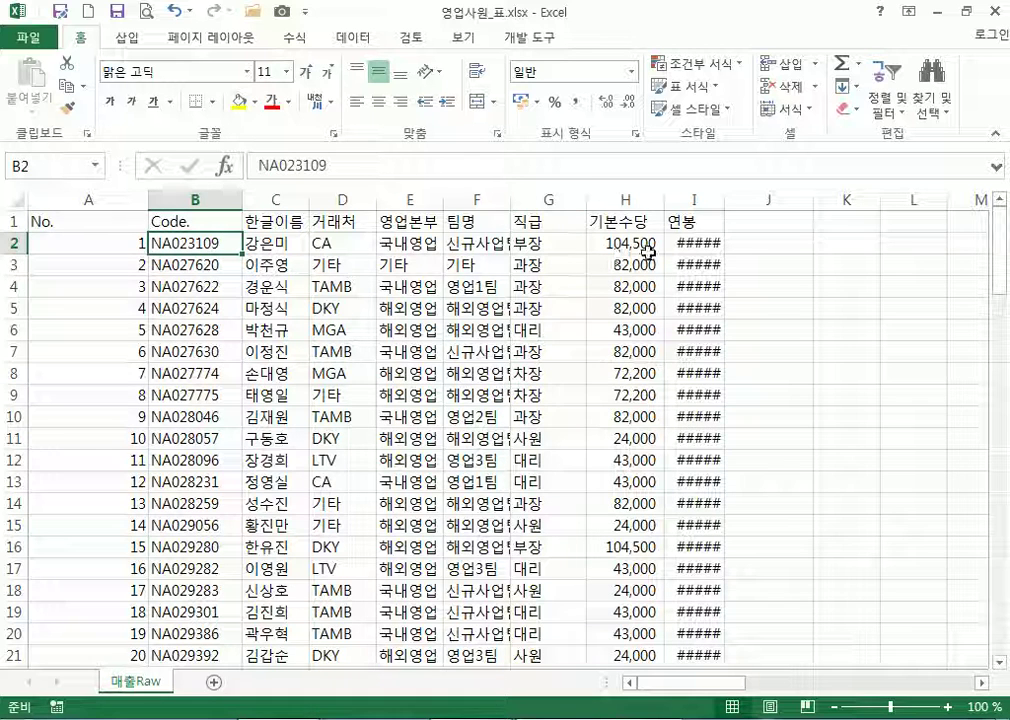
double_click(724, 200)
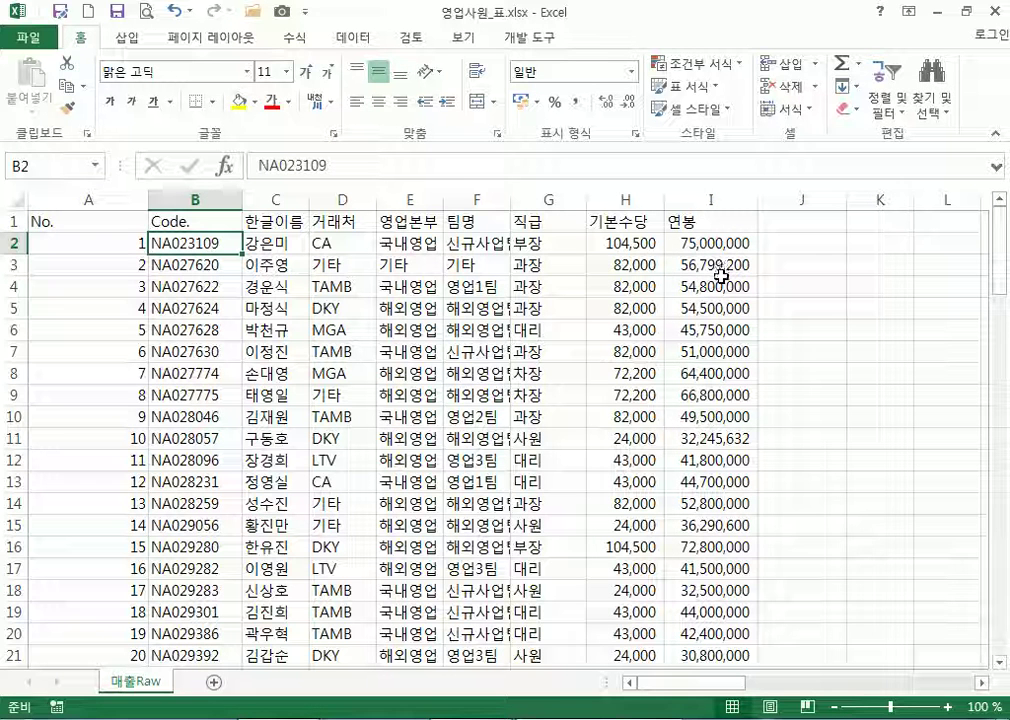